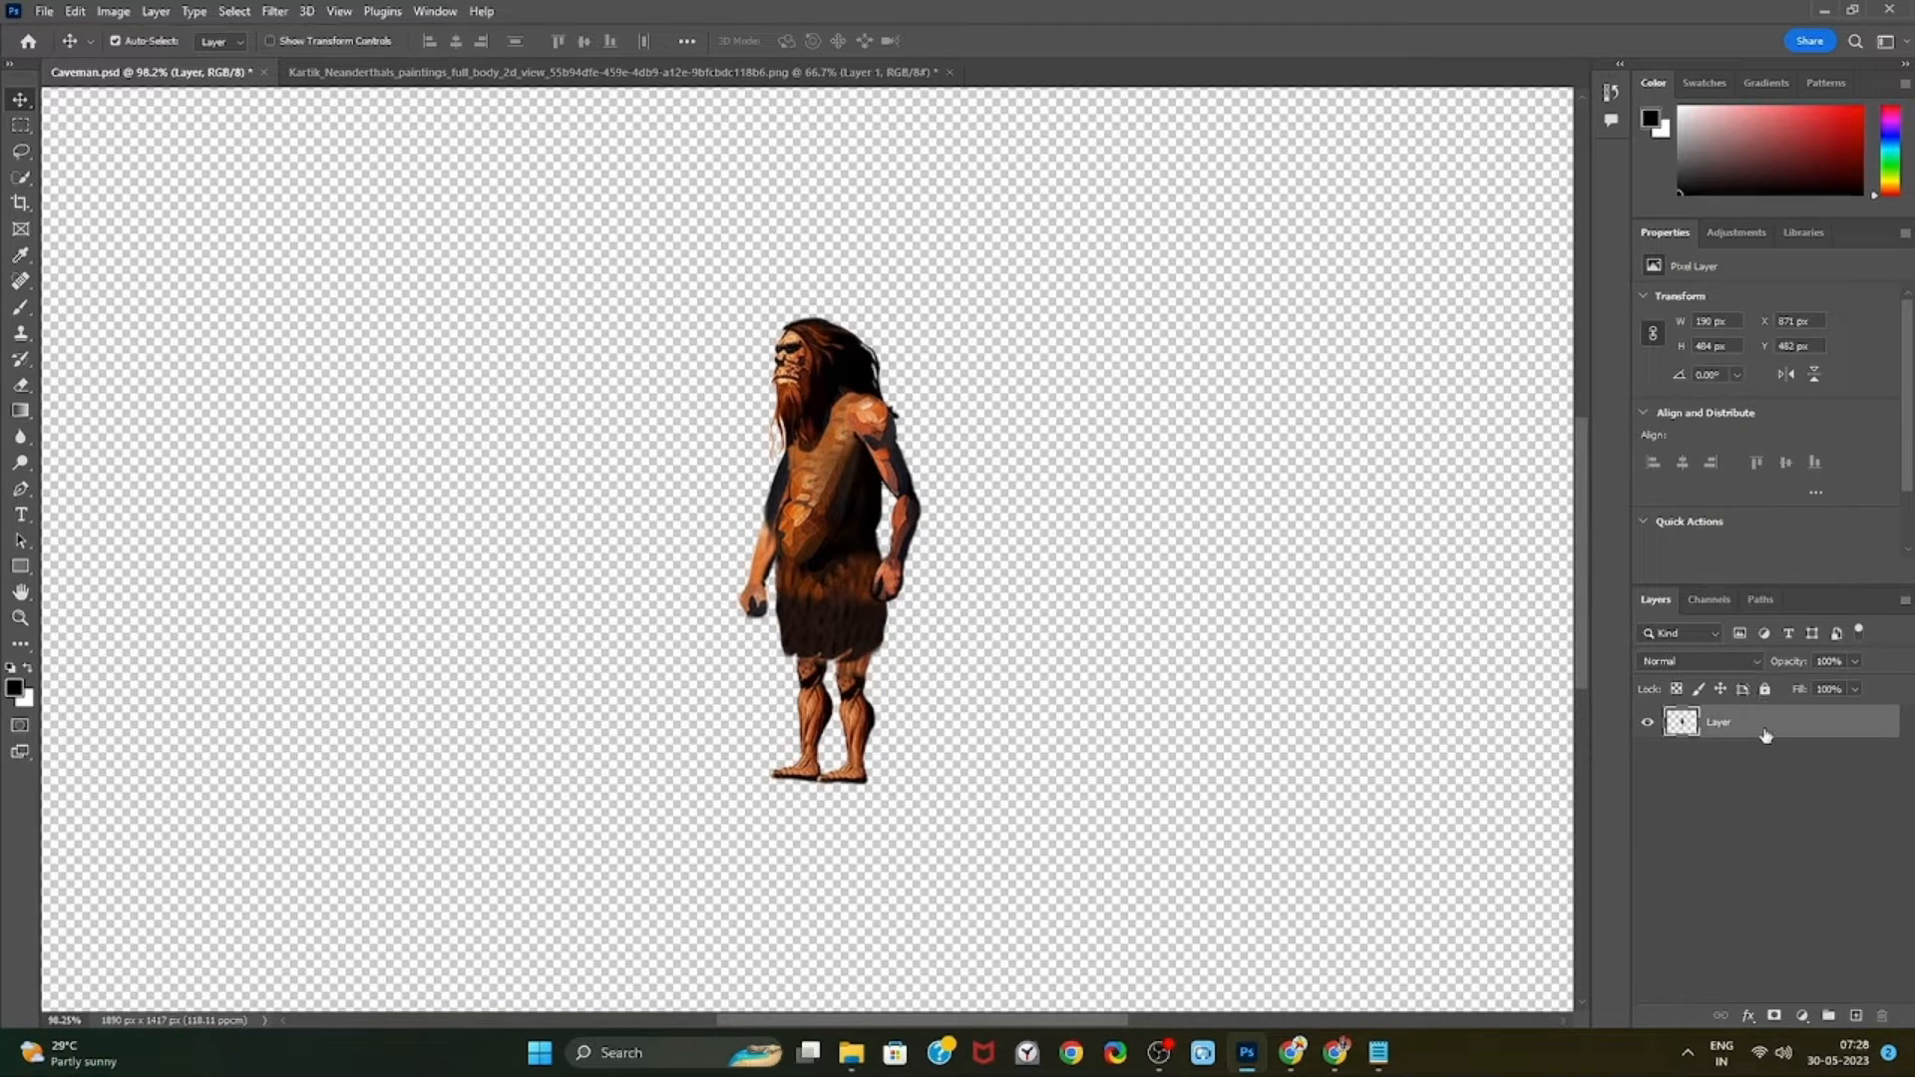
Paste a duplicate of the caveman, name the copy Main Layer and the original Backup, hide Backup and make Main Layer active
key(ctrl+v)
double_click(1728, 727)
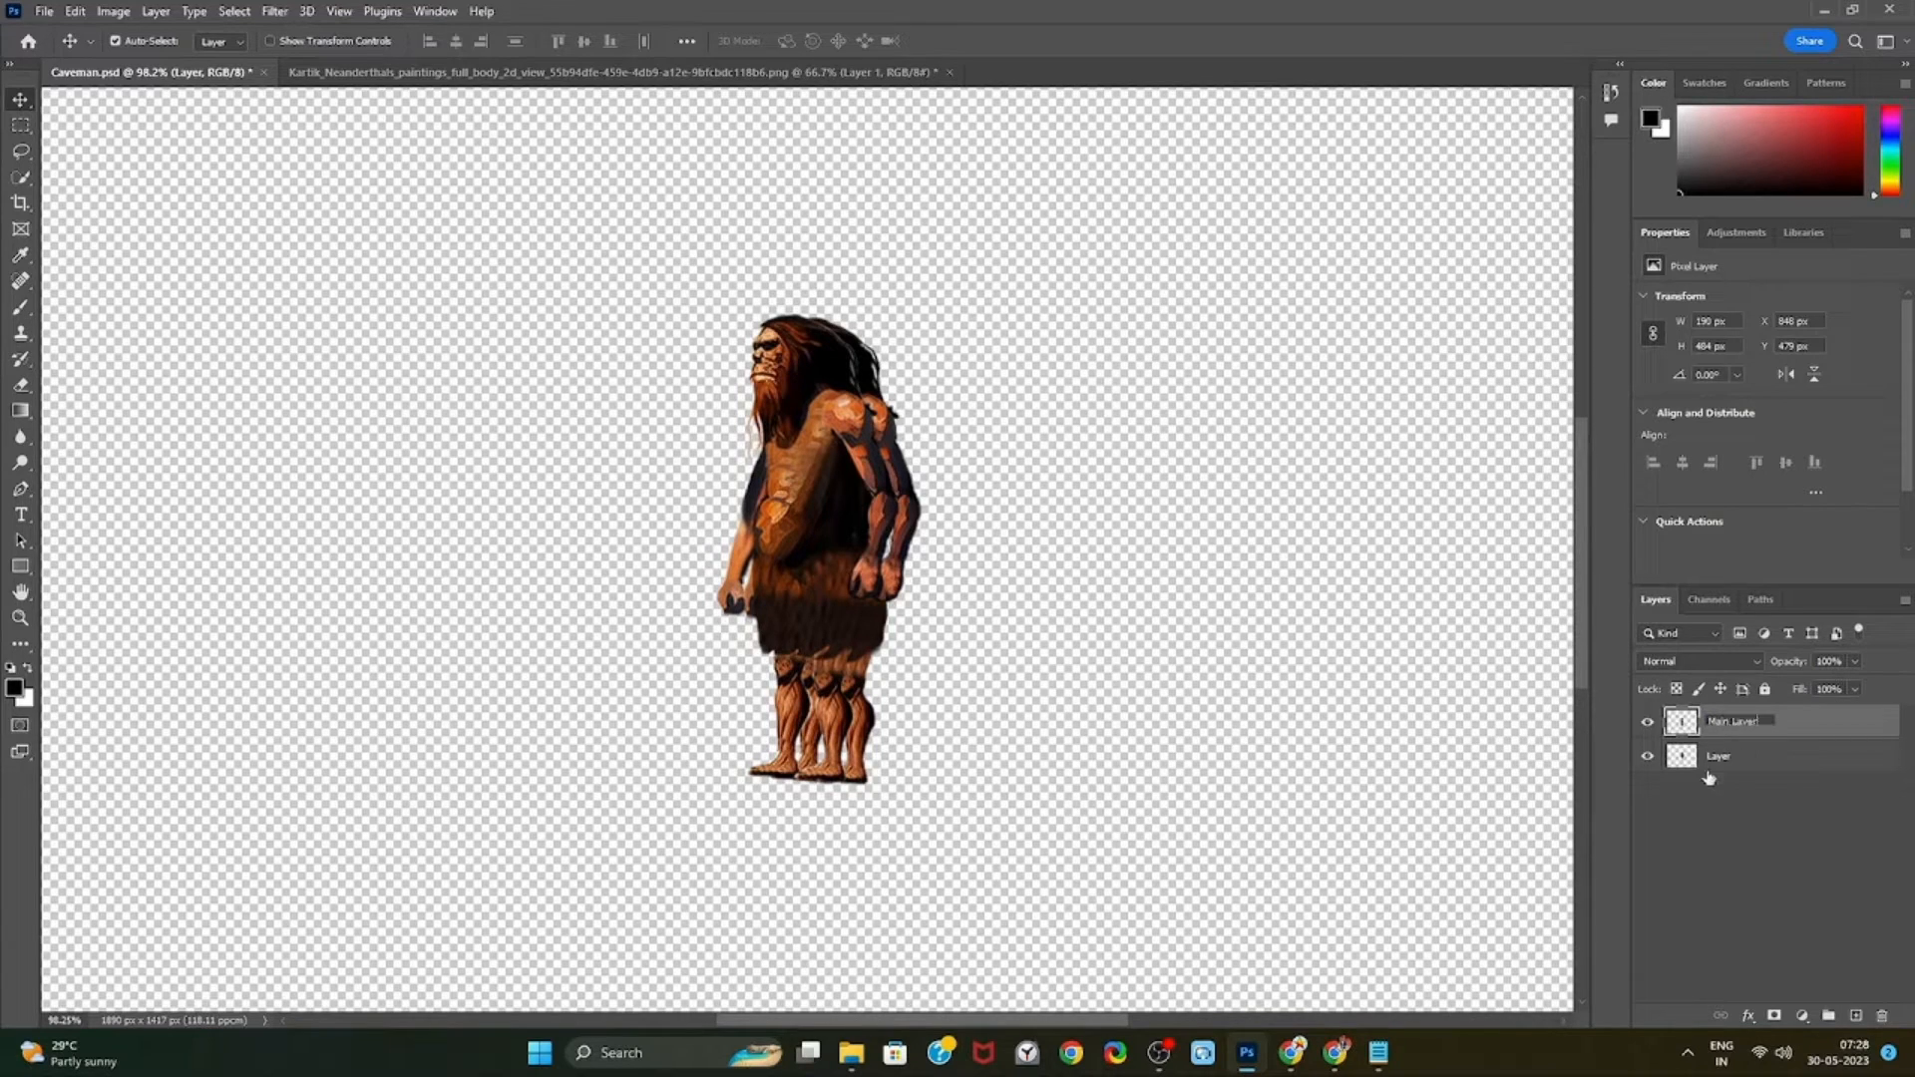
double_click(1718, 756)
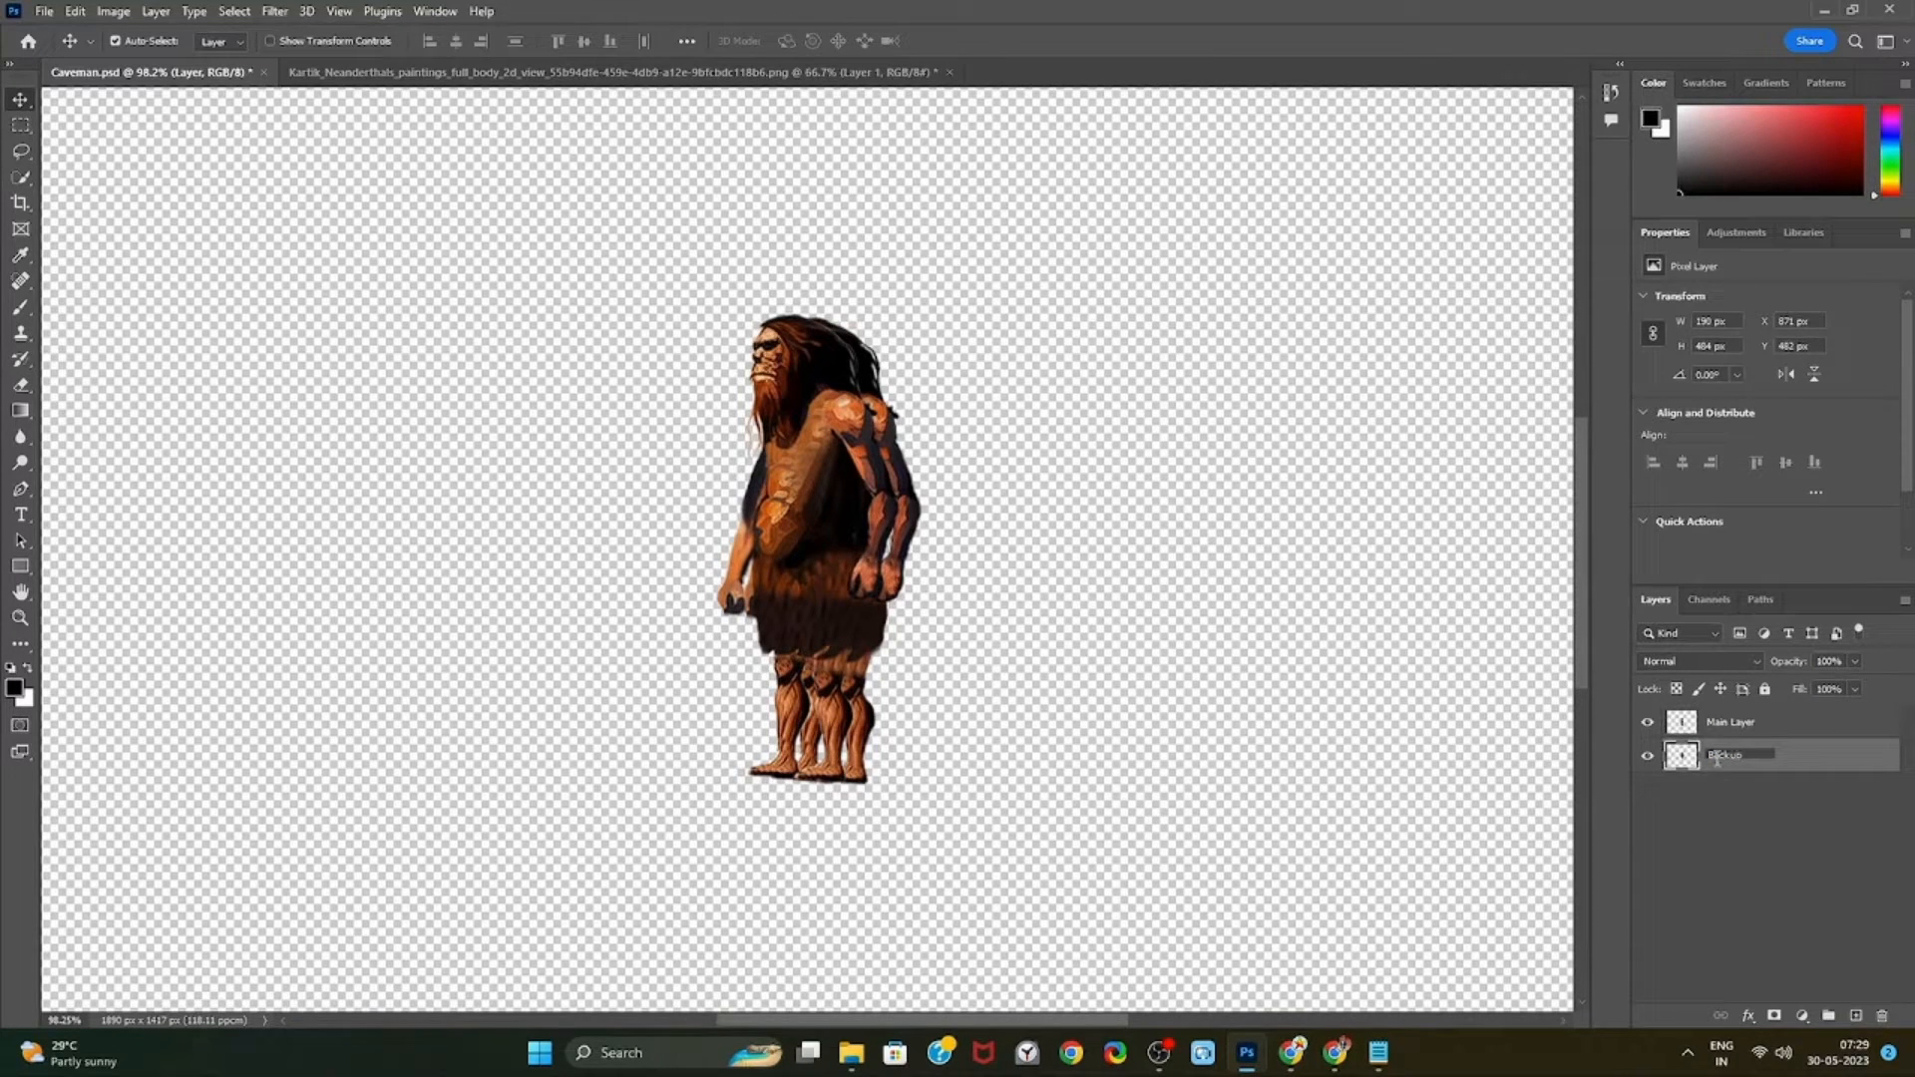
click(1649, 756)
click(1785, 732)
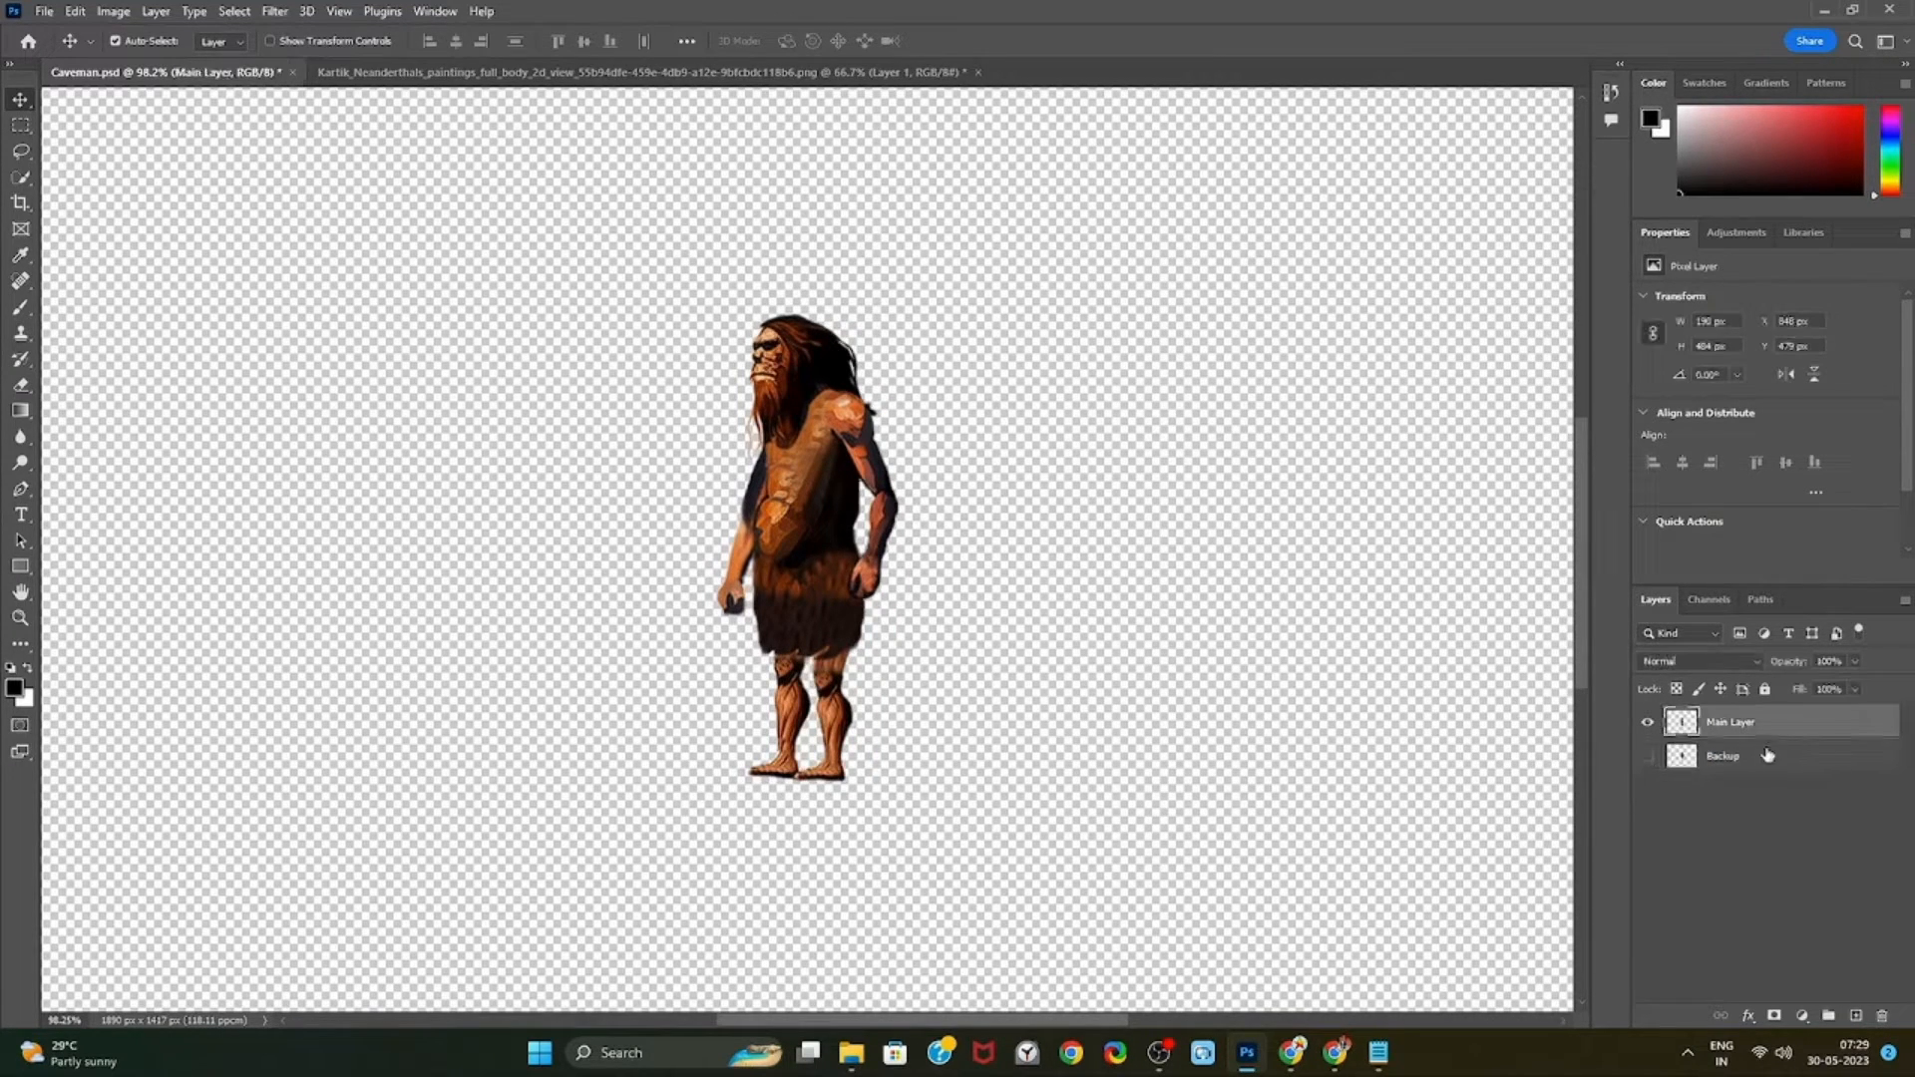
key(s)
scroll(858, 526, up, 3)
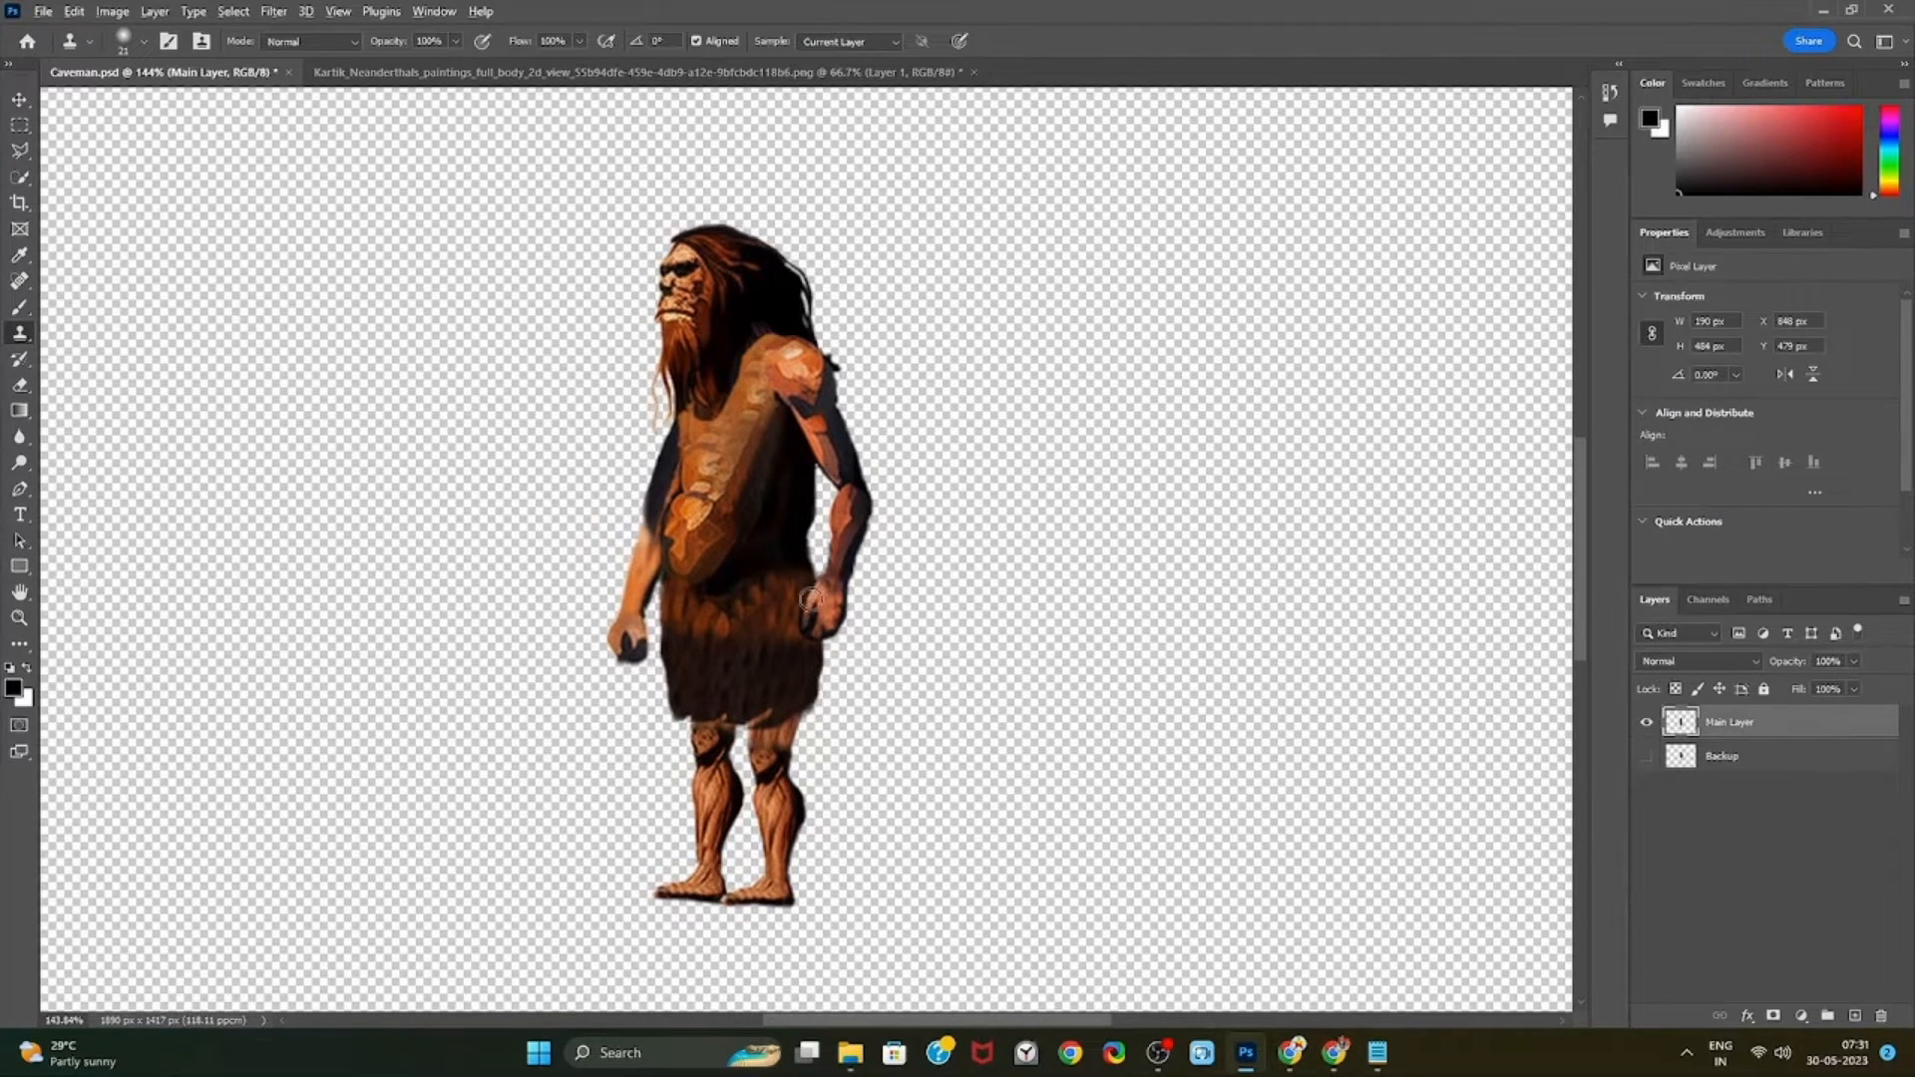
scroll(824, 594, down, 2)
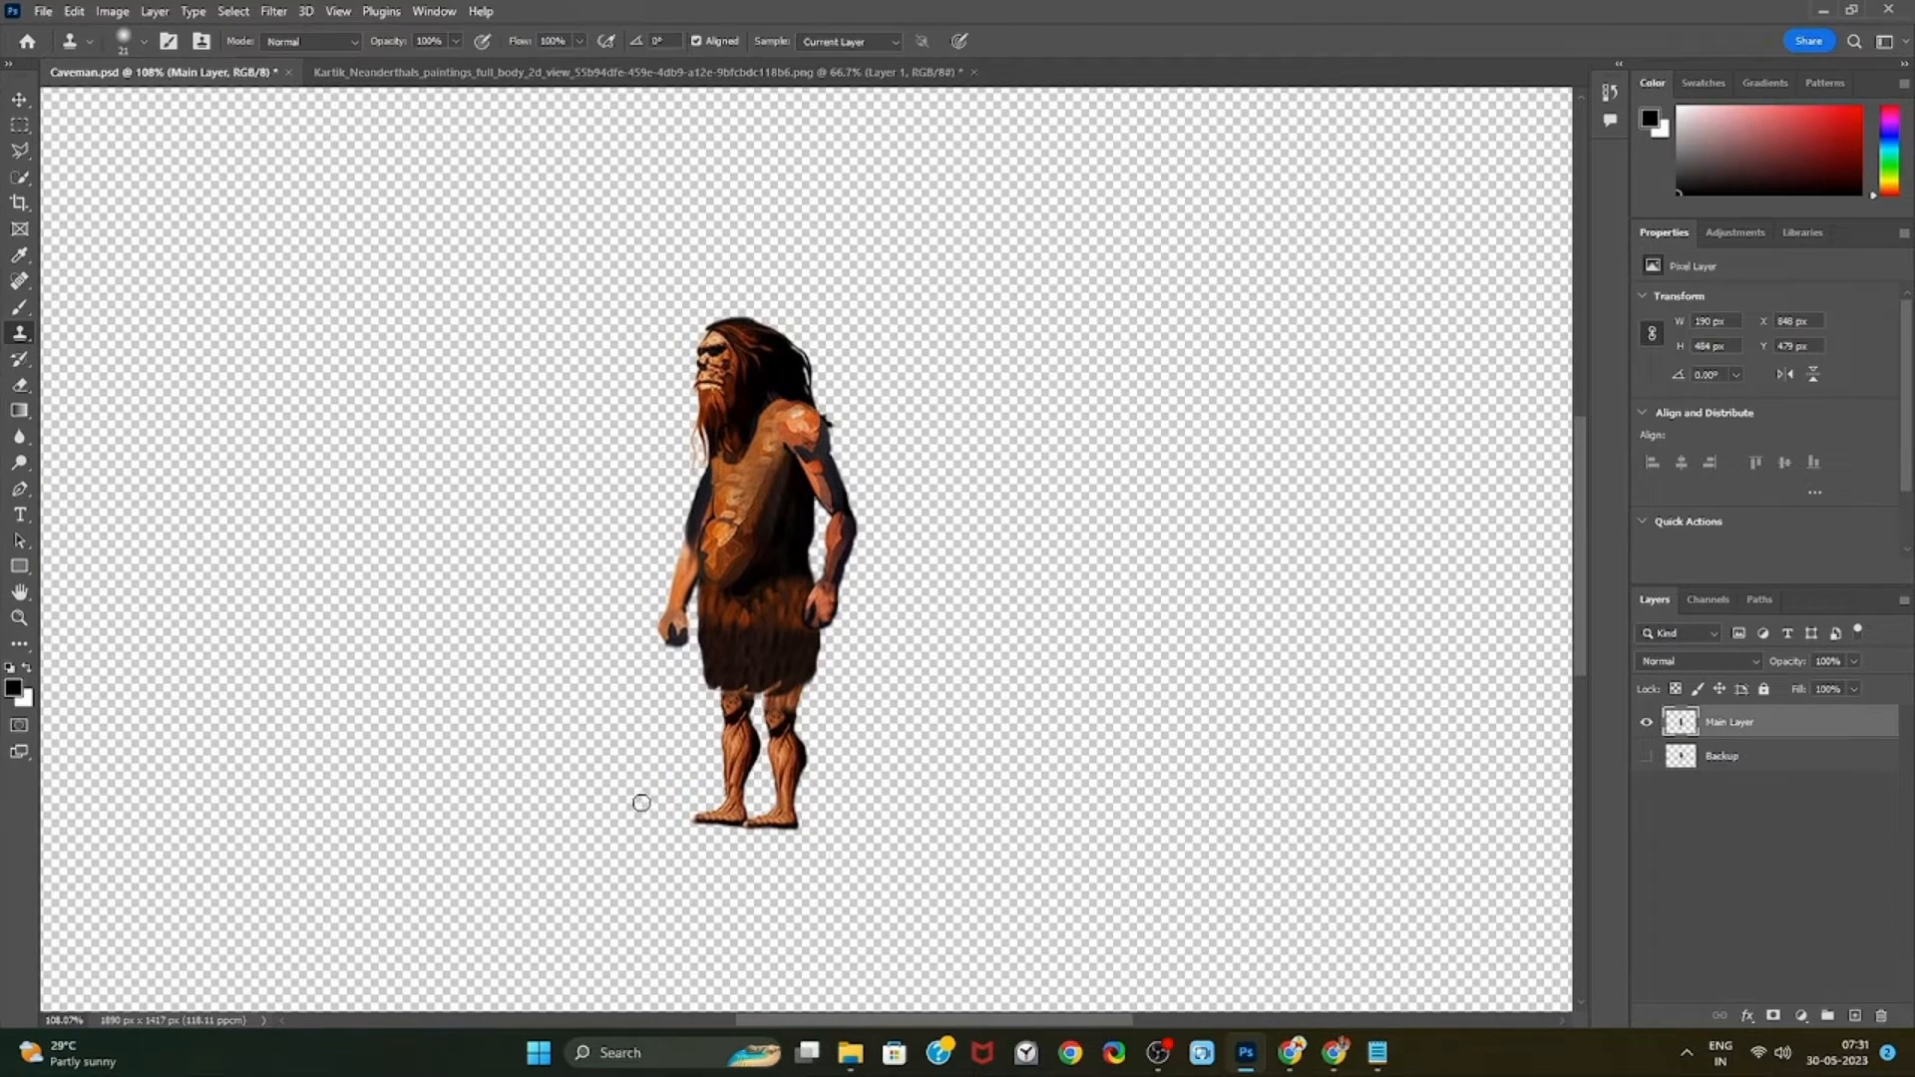
scroll(785, 631, down, 1)
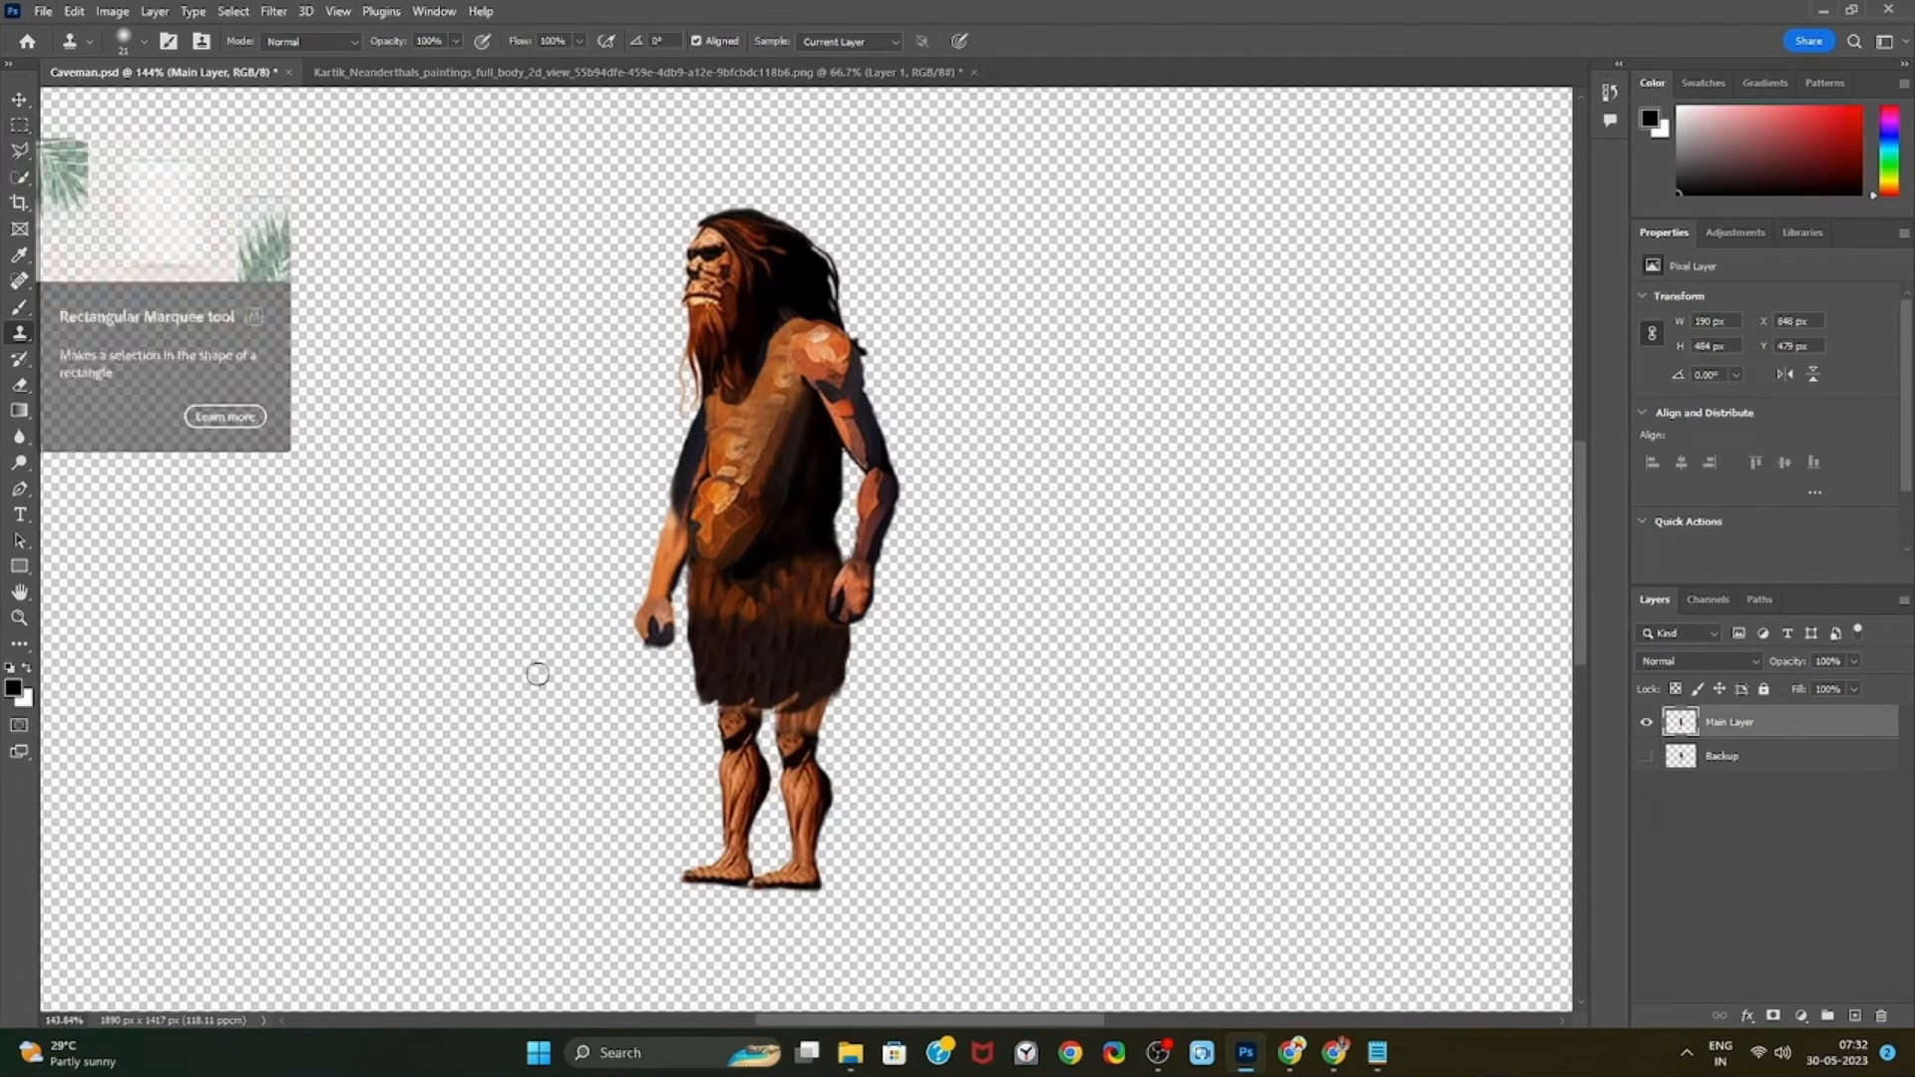
Outline the caveman's front leg with the Polygonal Lasso, including its foot and a thigh area extending up into the skirt
click(19, 151)
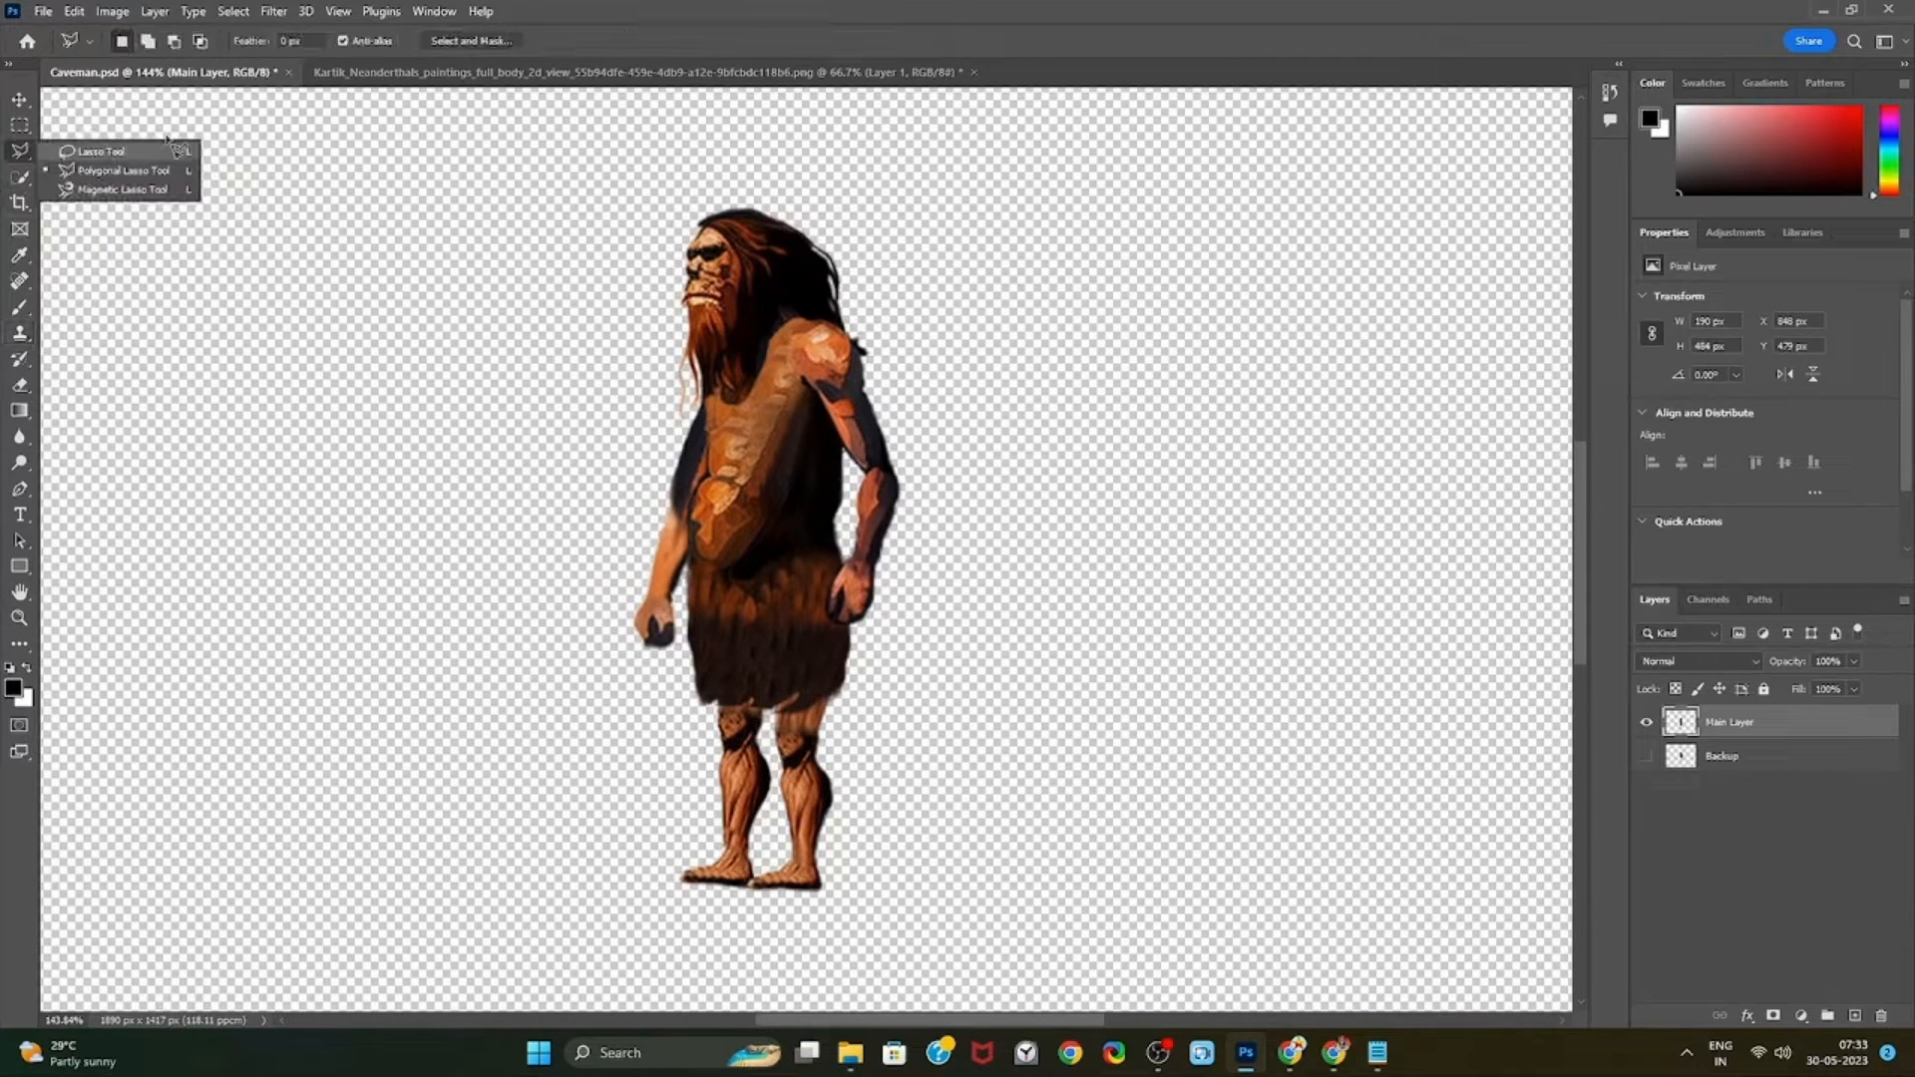
click(139, 171)
scroll(883, 813, up, 2)
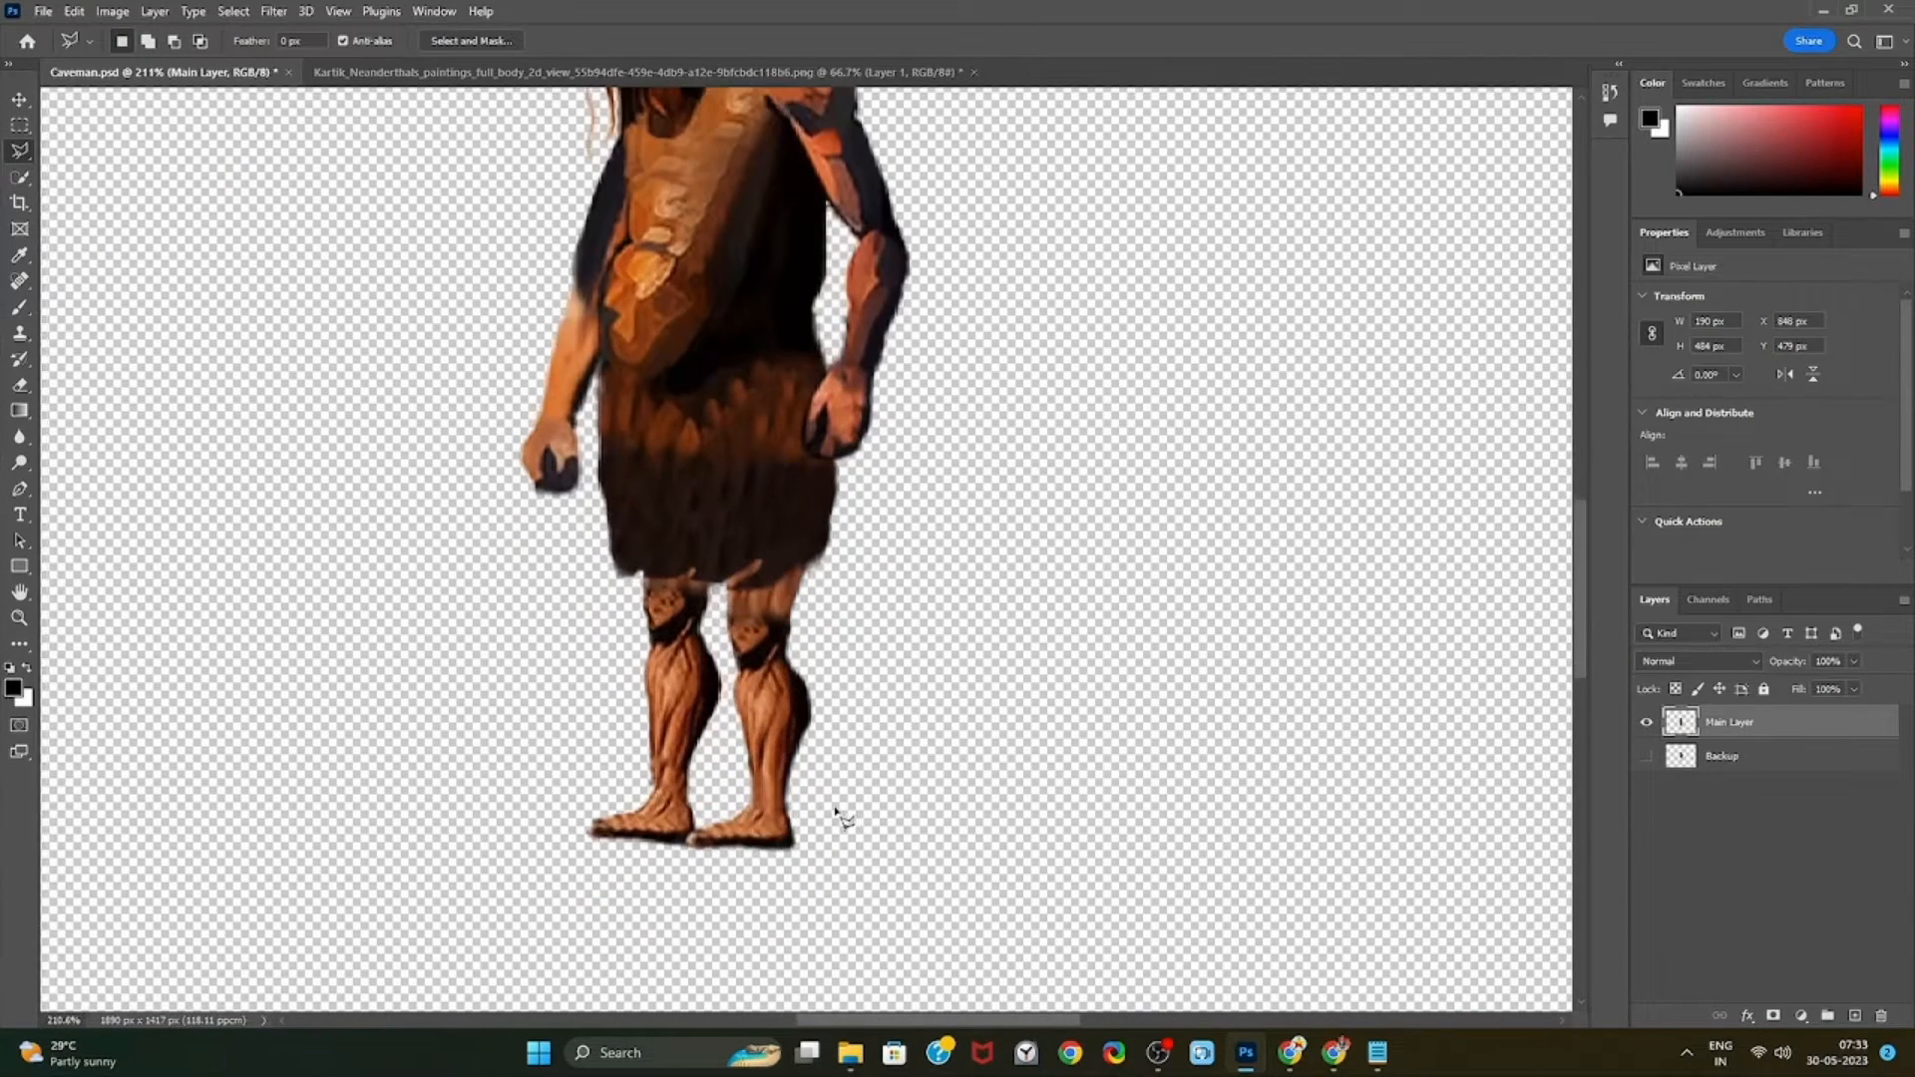
scroll(619, 624, up, 1)
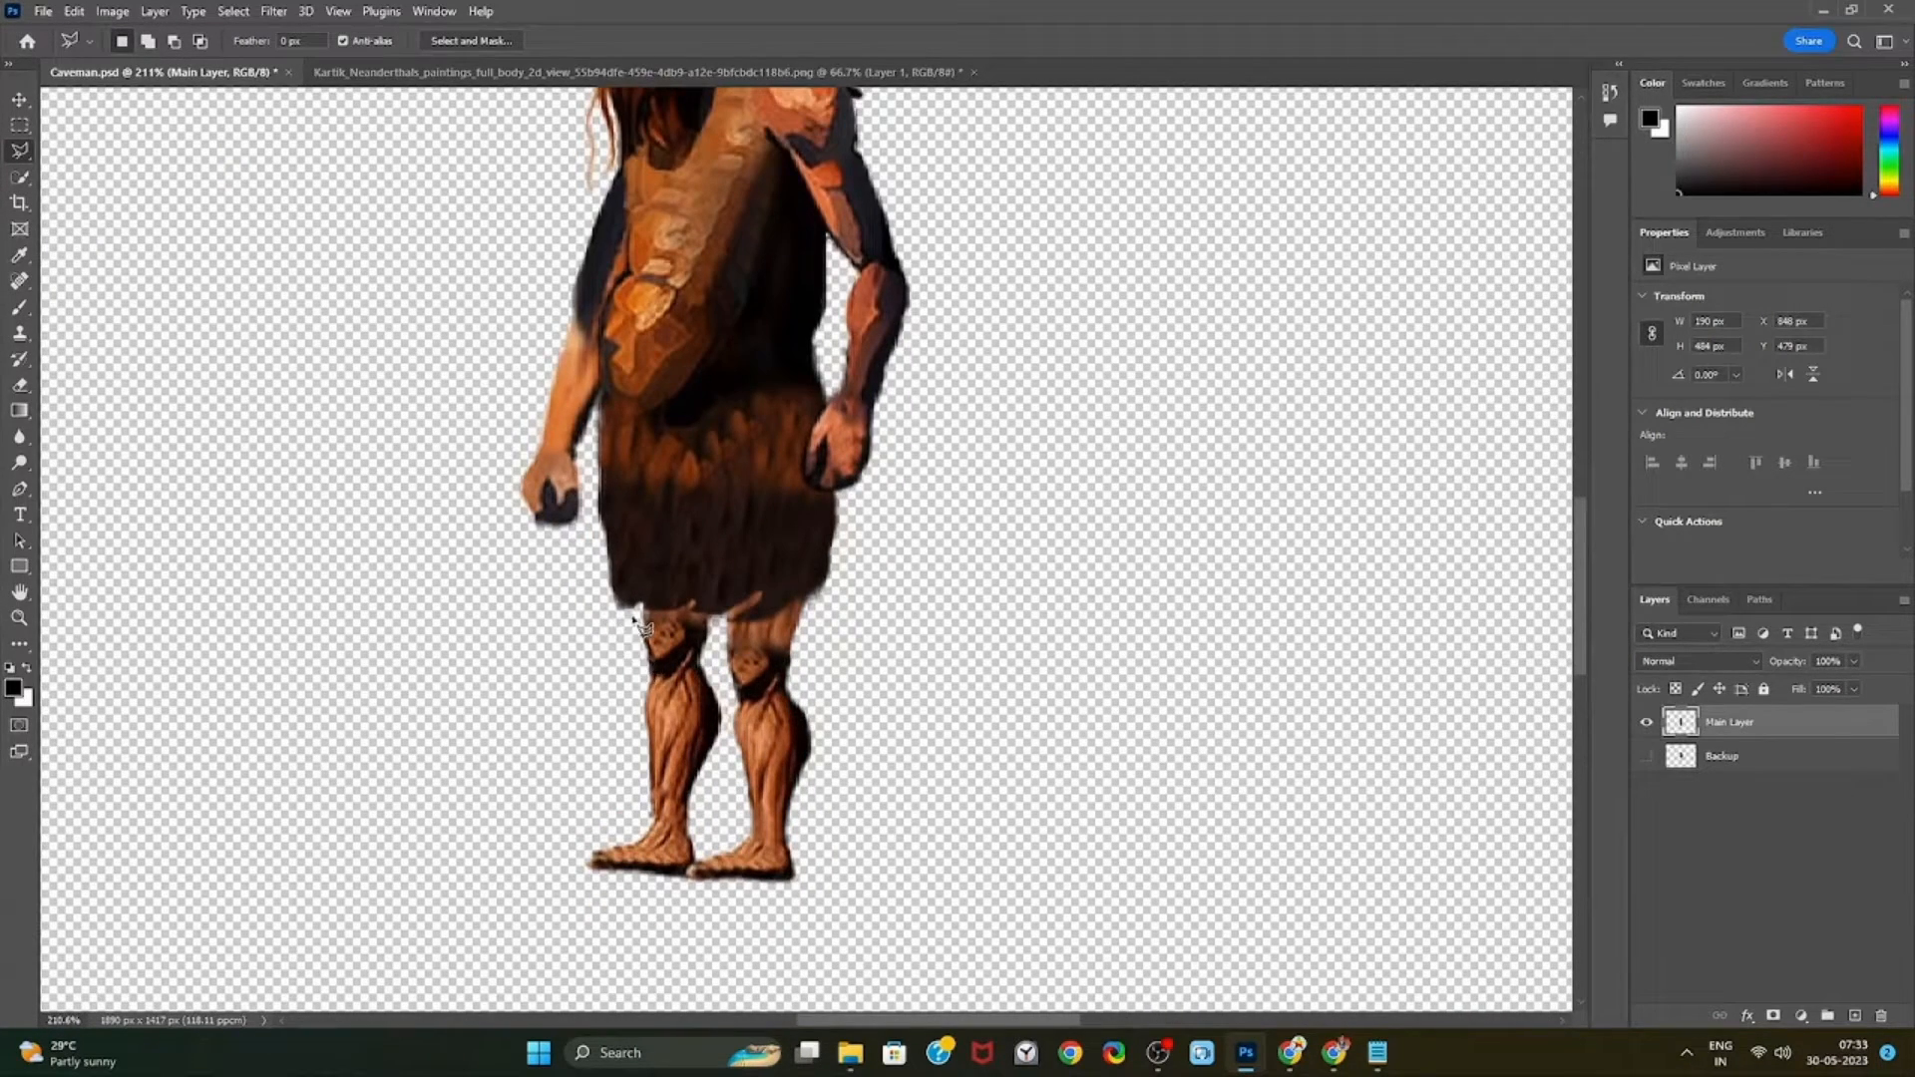
click(634, 618)
click(643, 802)
click(568, 837)
click(566, 866)
click(610, 889)
click(664, 892)
click(703, 880)
click(711, 851)
click(713, 821)
click(732, 726)
click(718, 650)
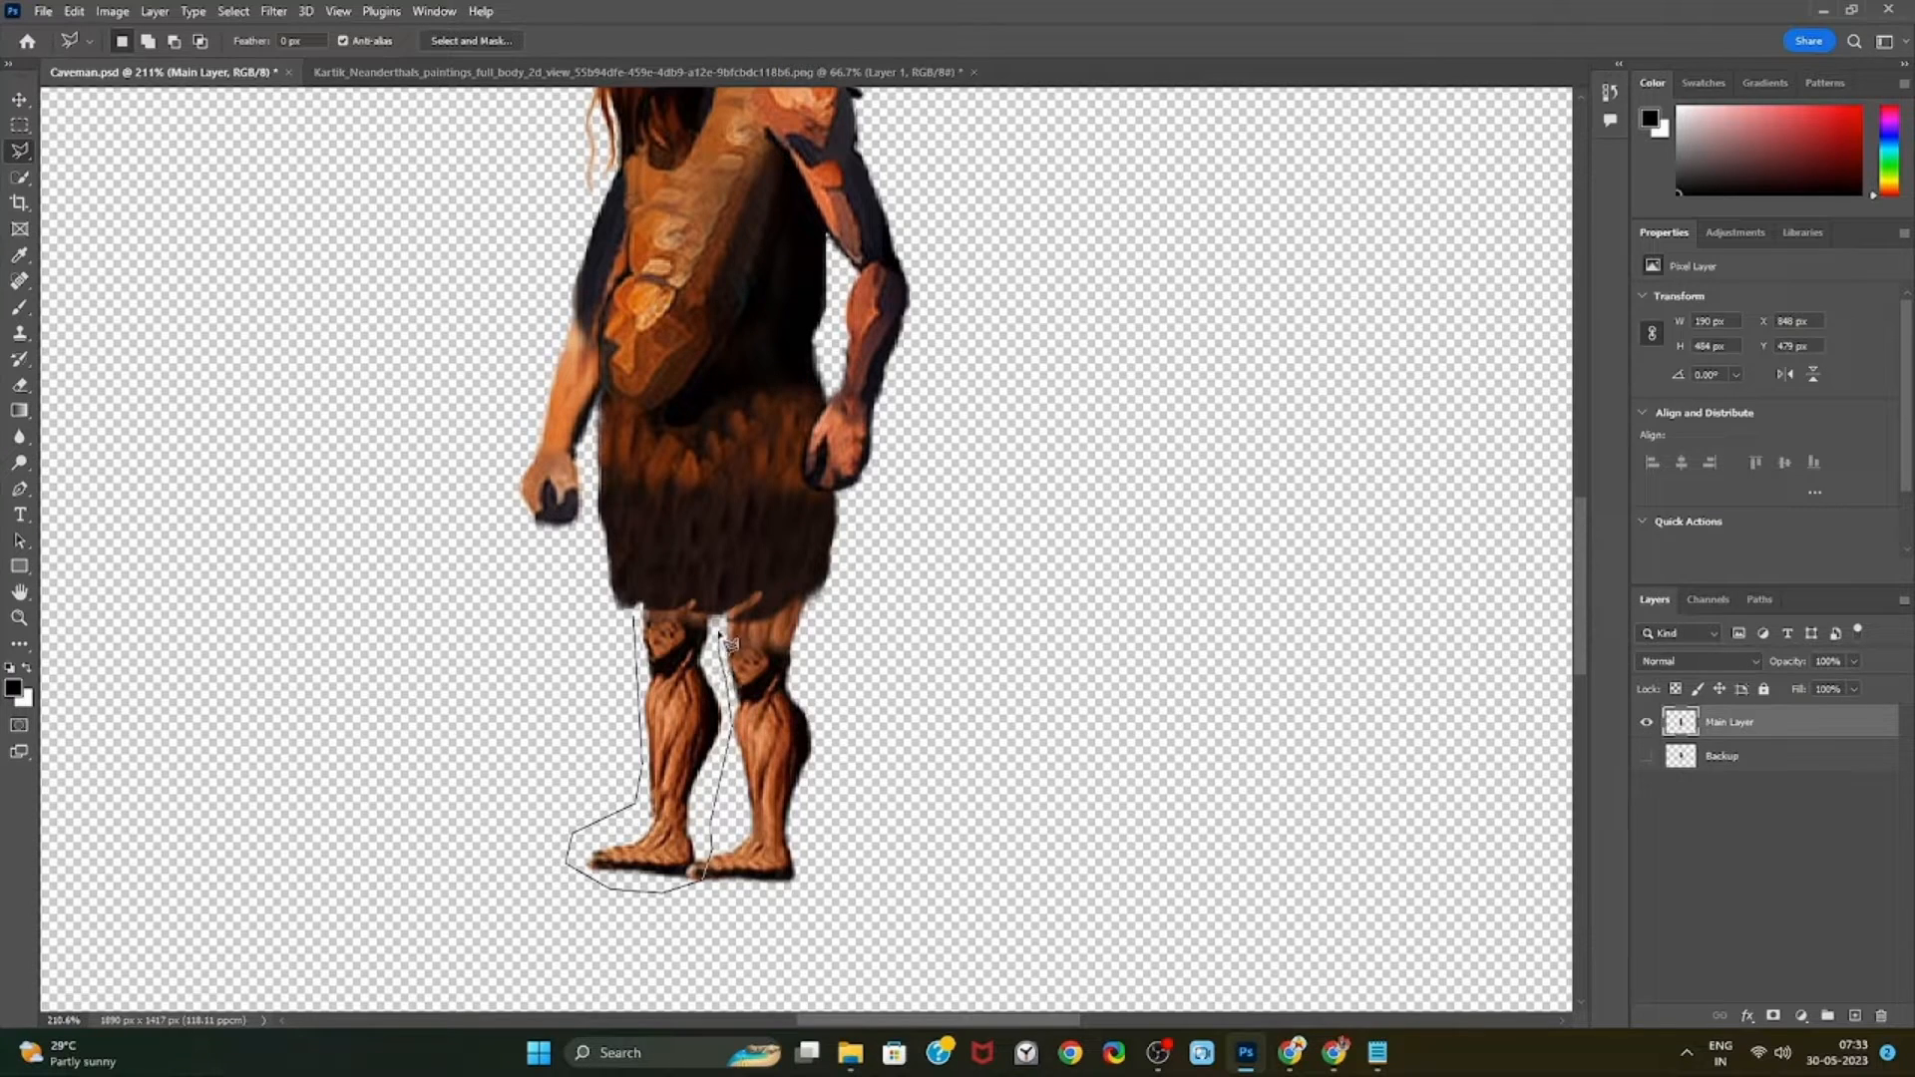
click(719, 617)
click(728, 502)
click(693, 488)
click(646, 498)
click(634, 621)
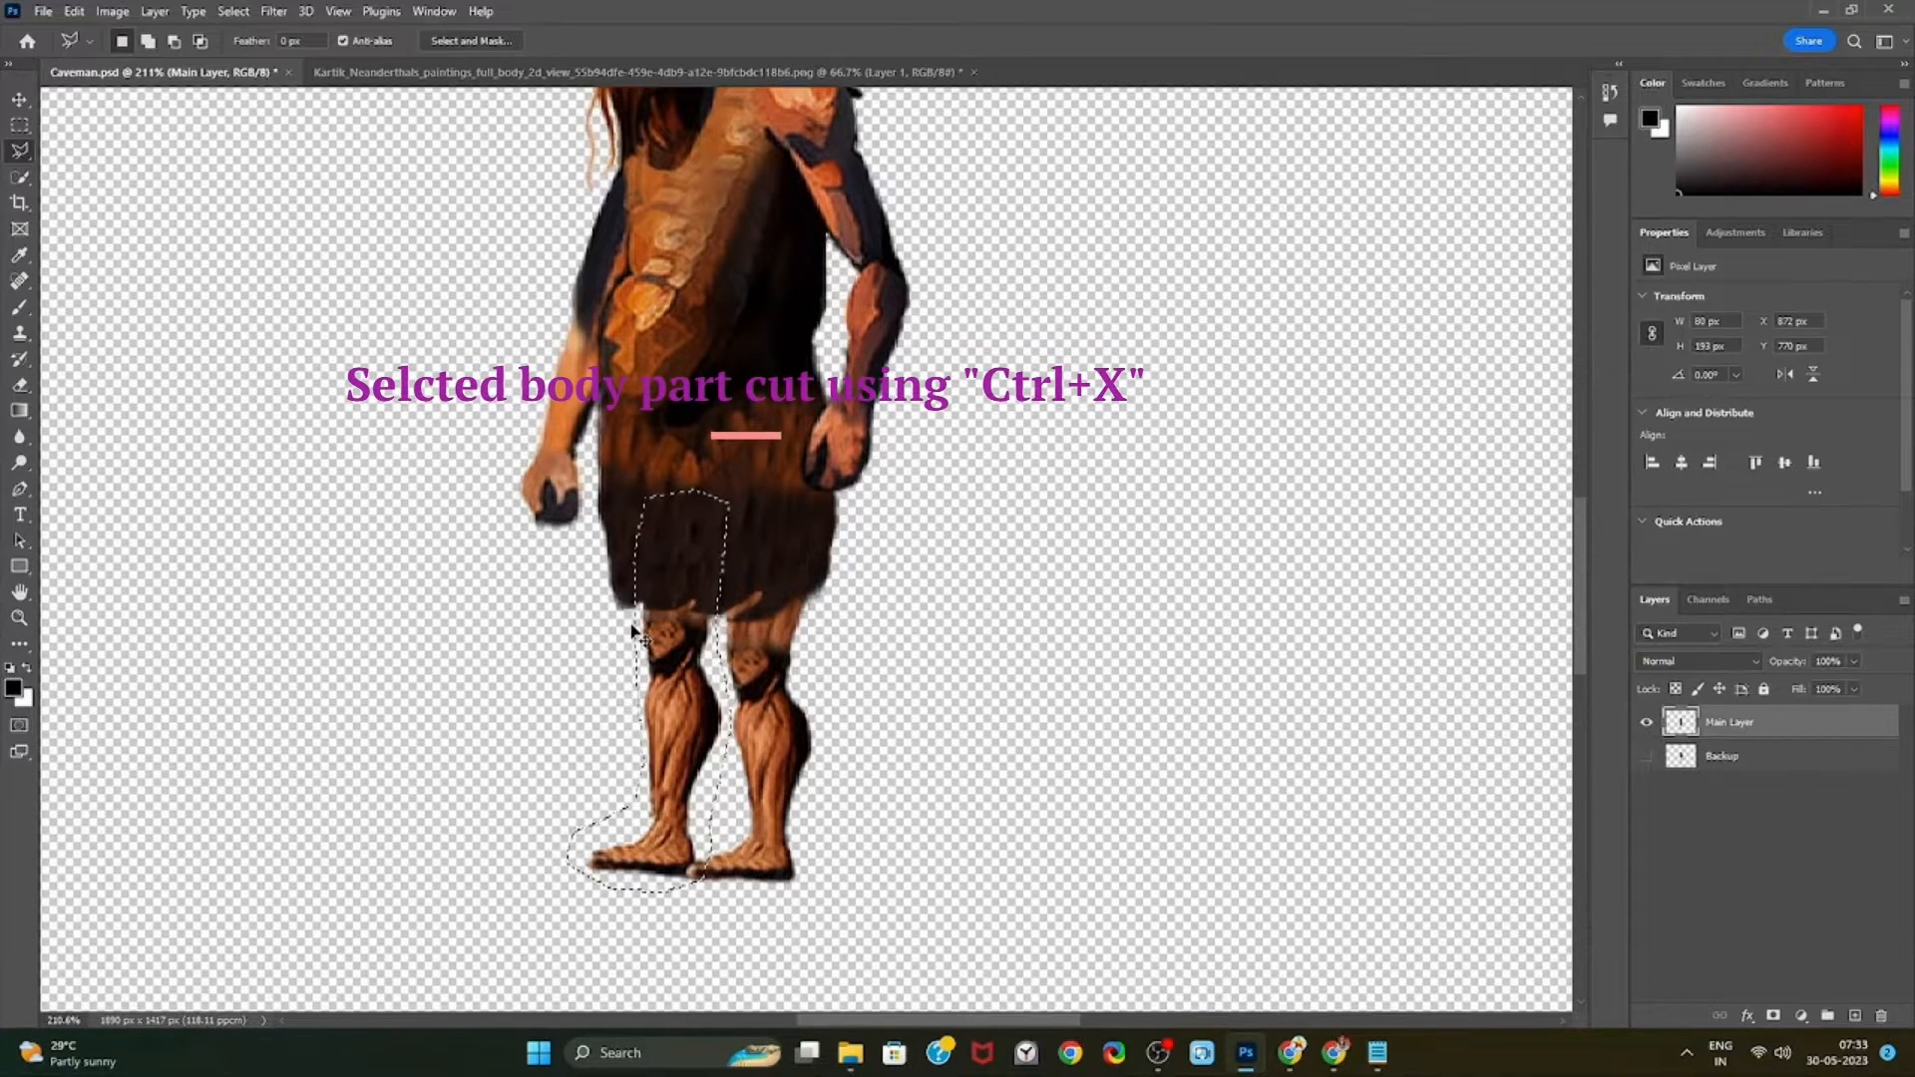
Place the selected leg on its own layer, name it Left Leg and hide it
key(ctrl+x)
key(ctrl+v)
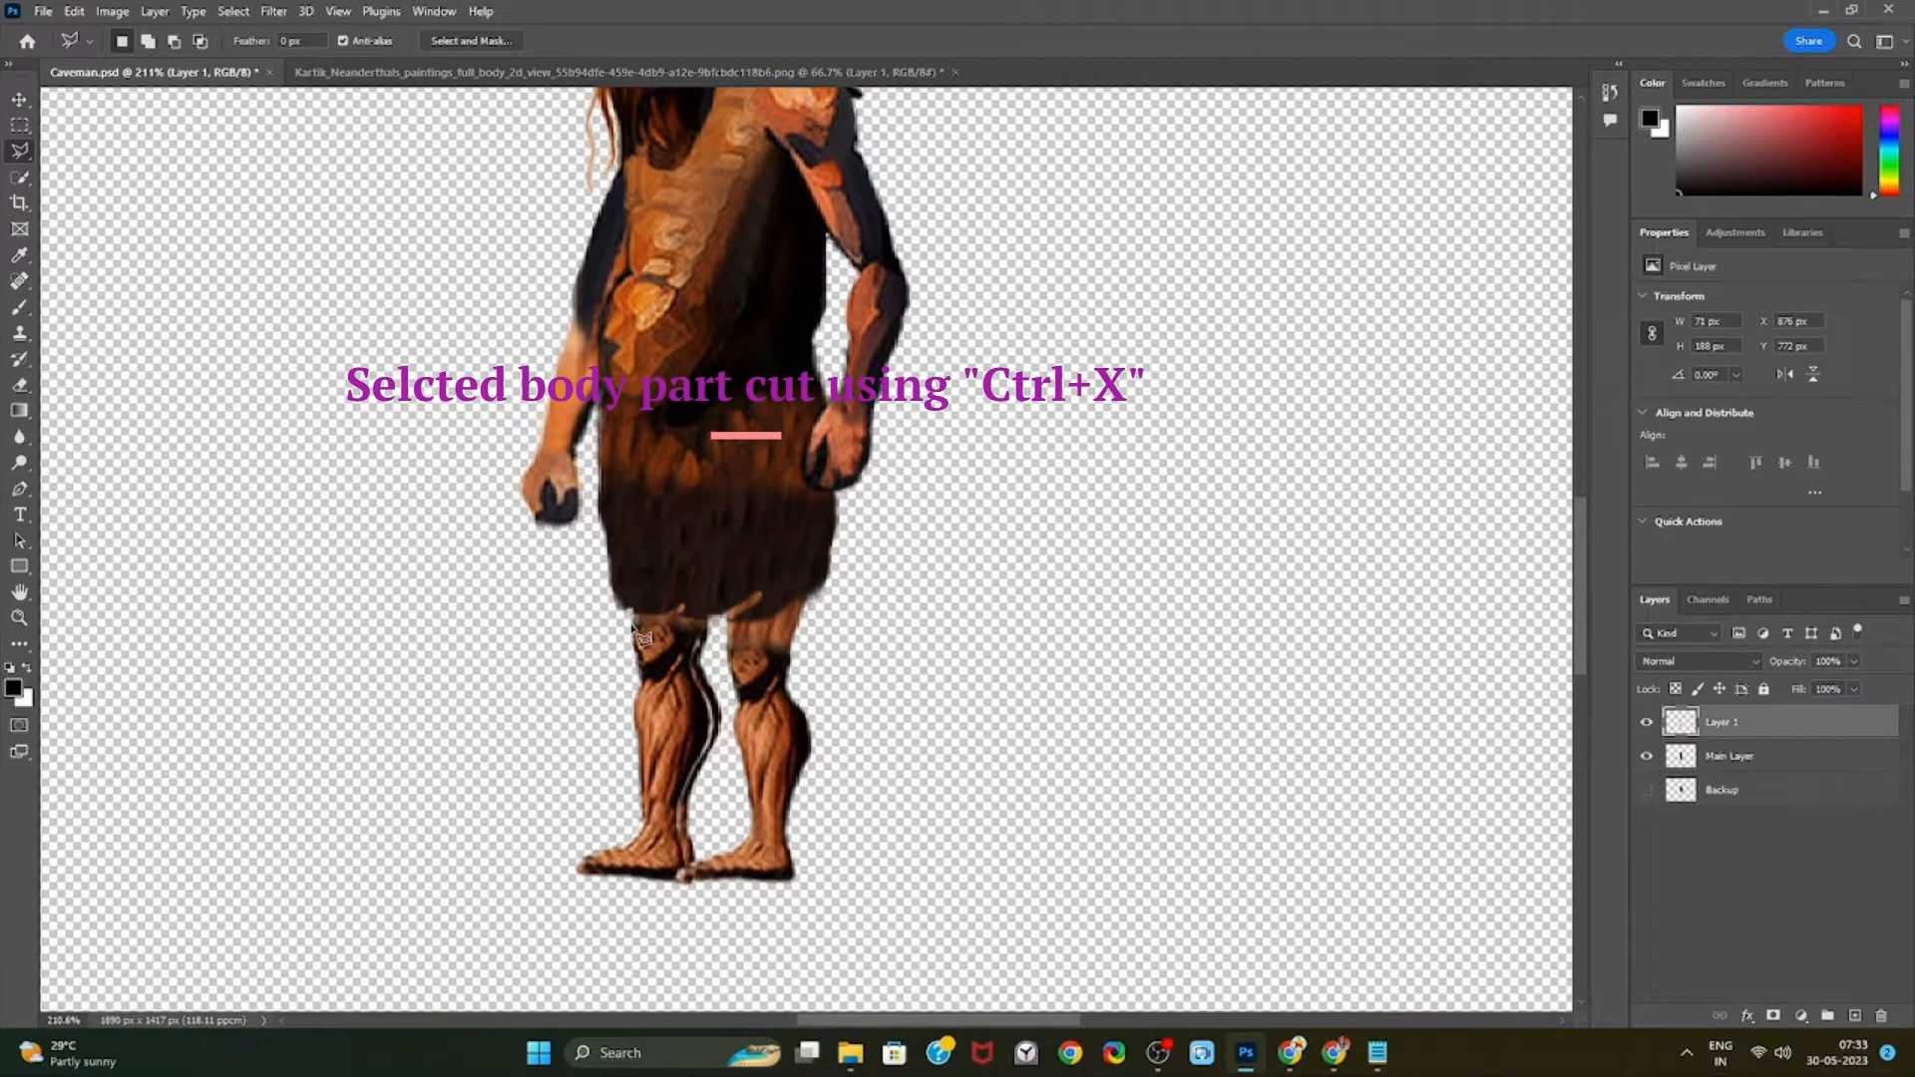
double_click(1723, 720)
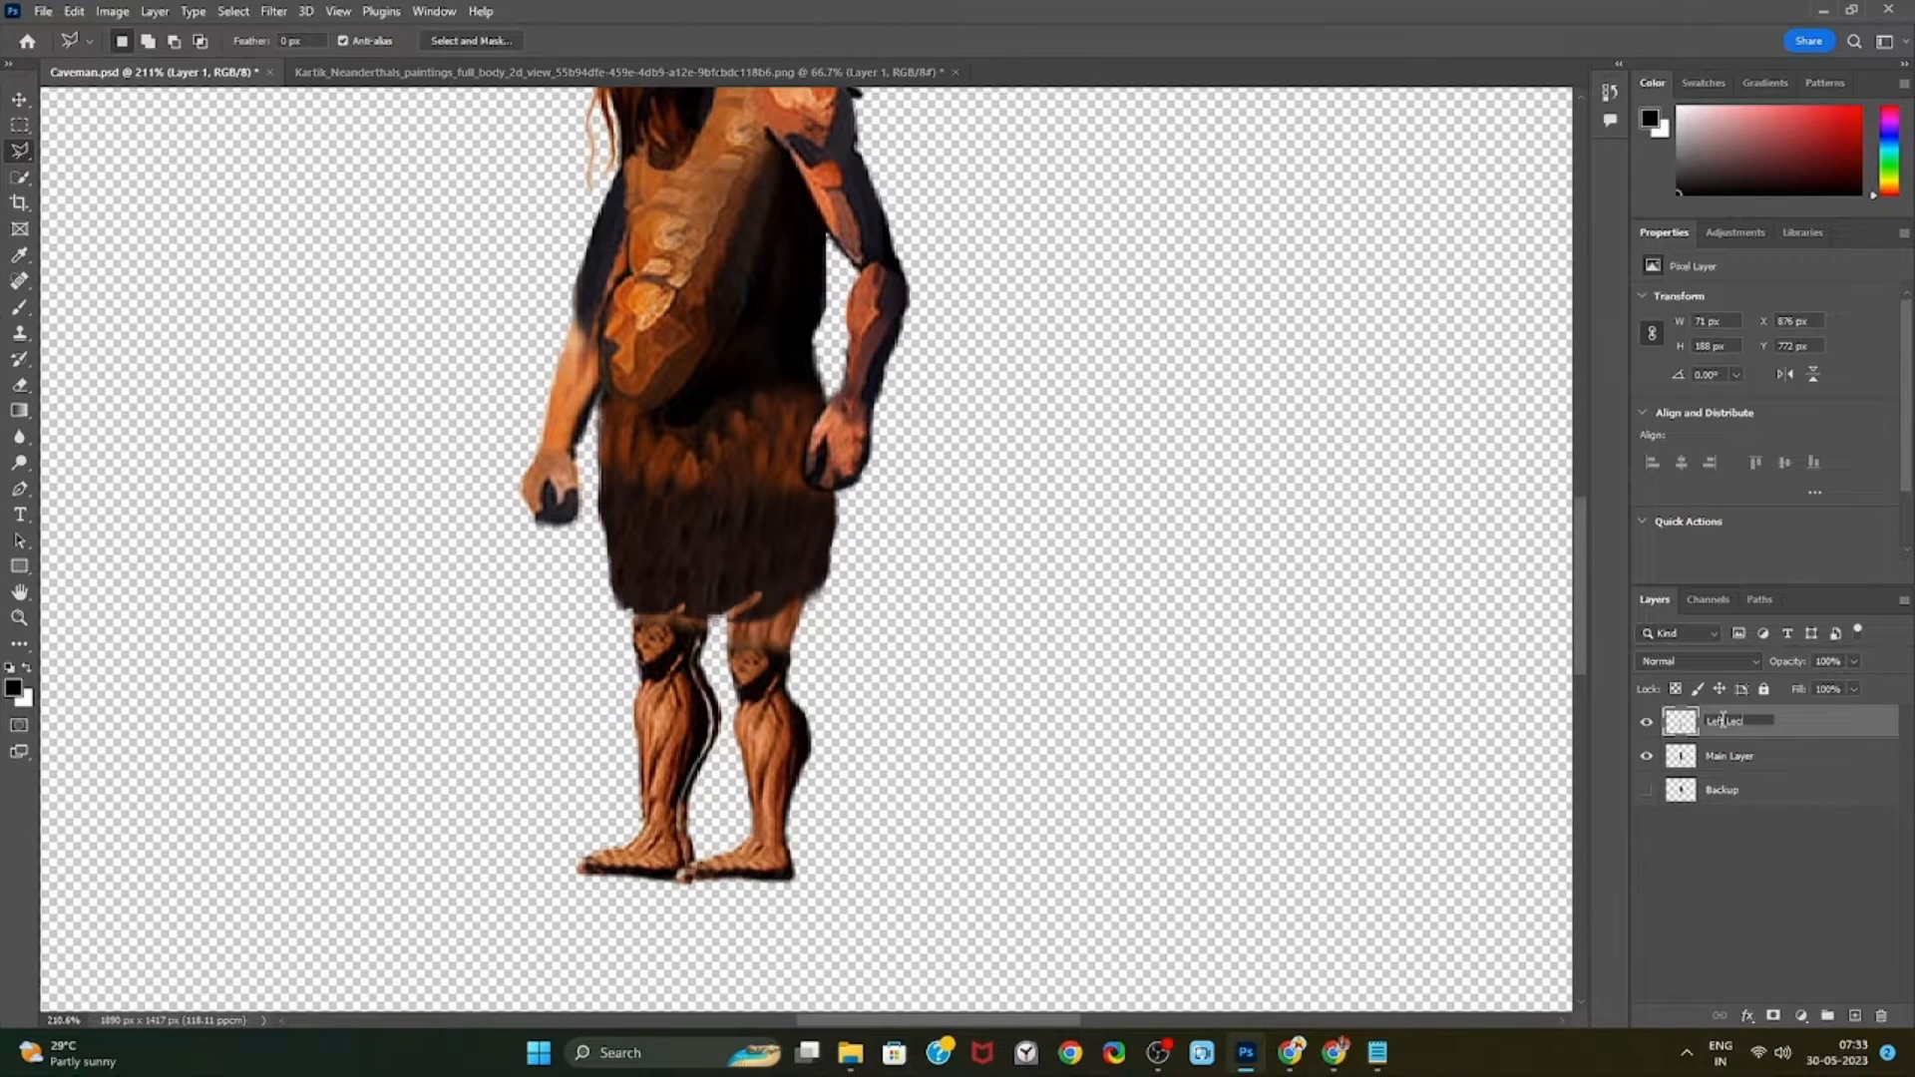
text(Left Leg)
key(Return)
click(1647, 724)
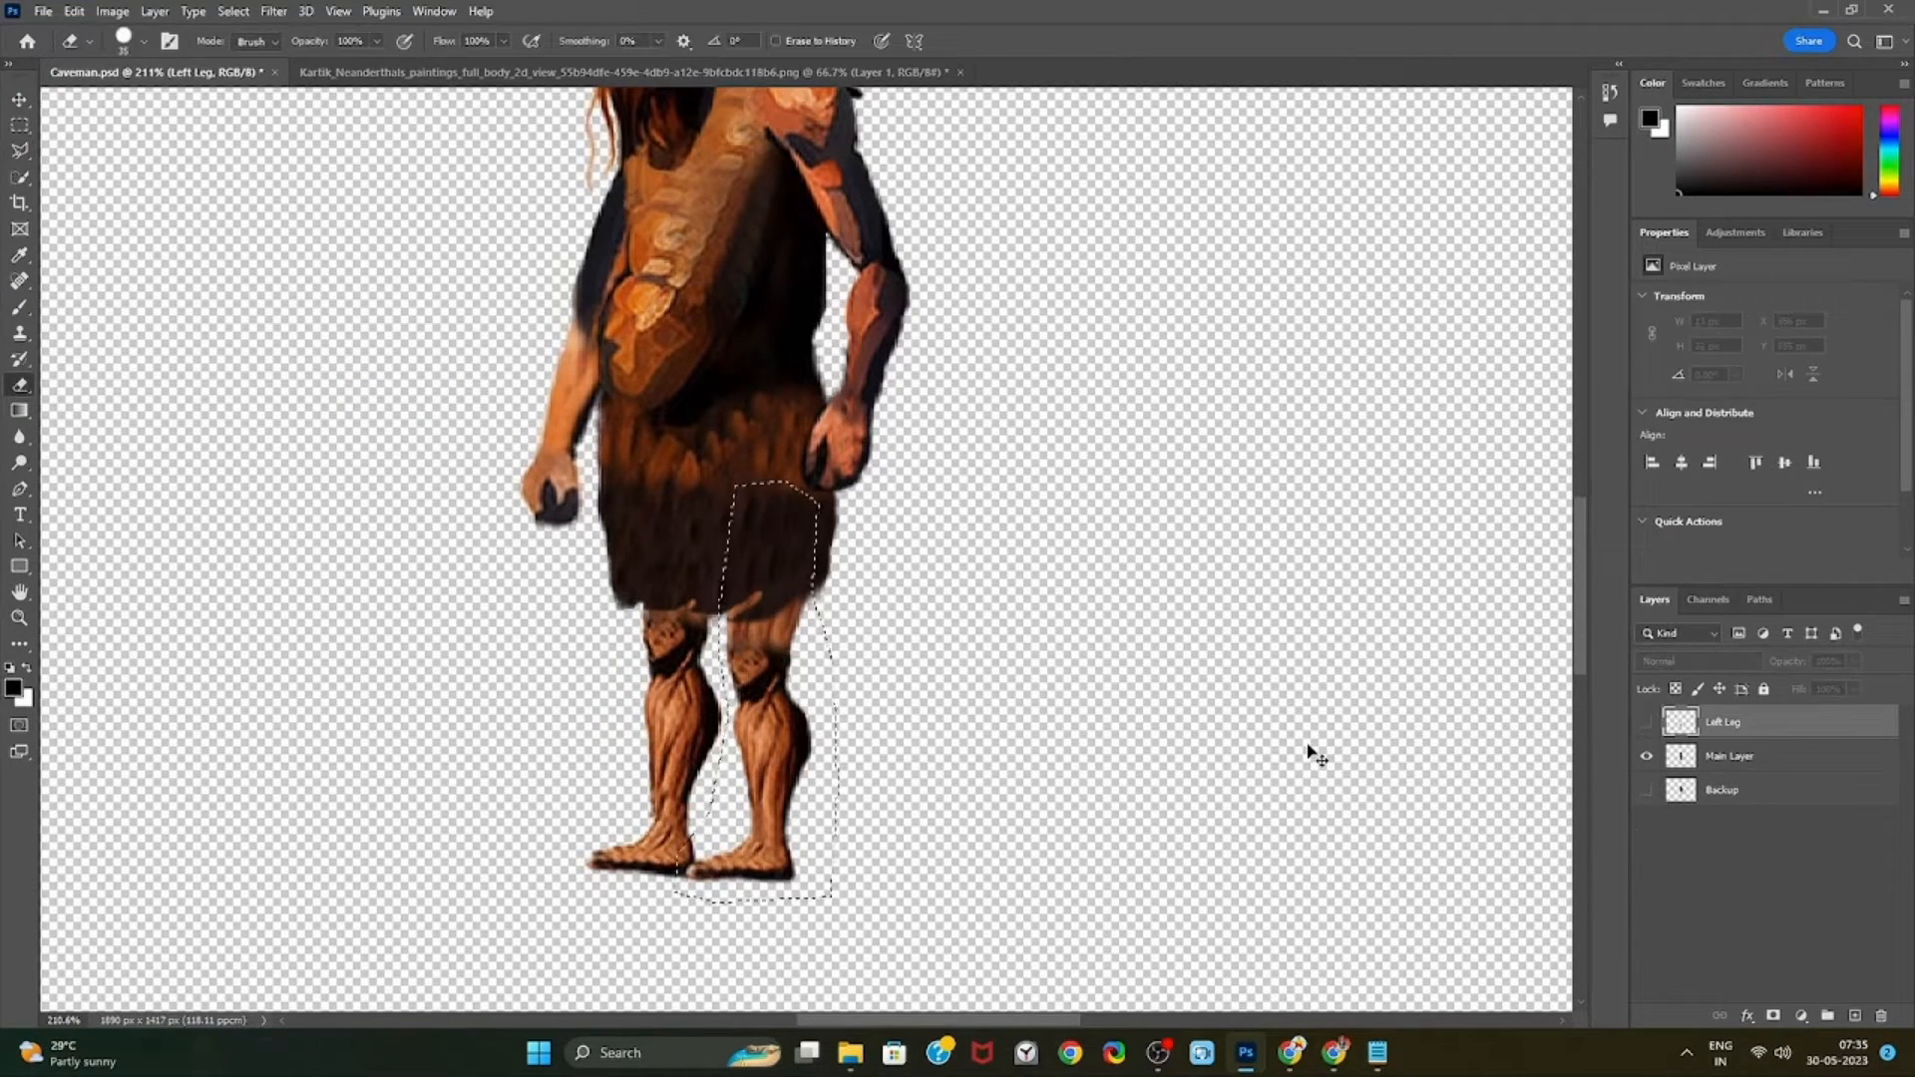
Copy the other selected leg from Main Layer onto a new layer, name it Right Leg and hide it
click(1744, 760)
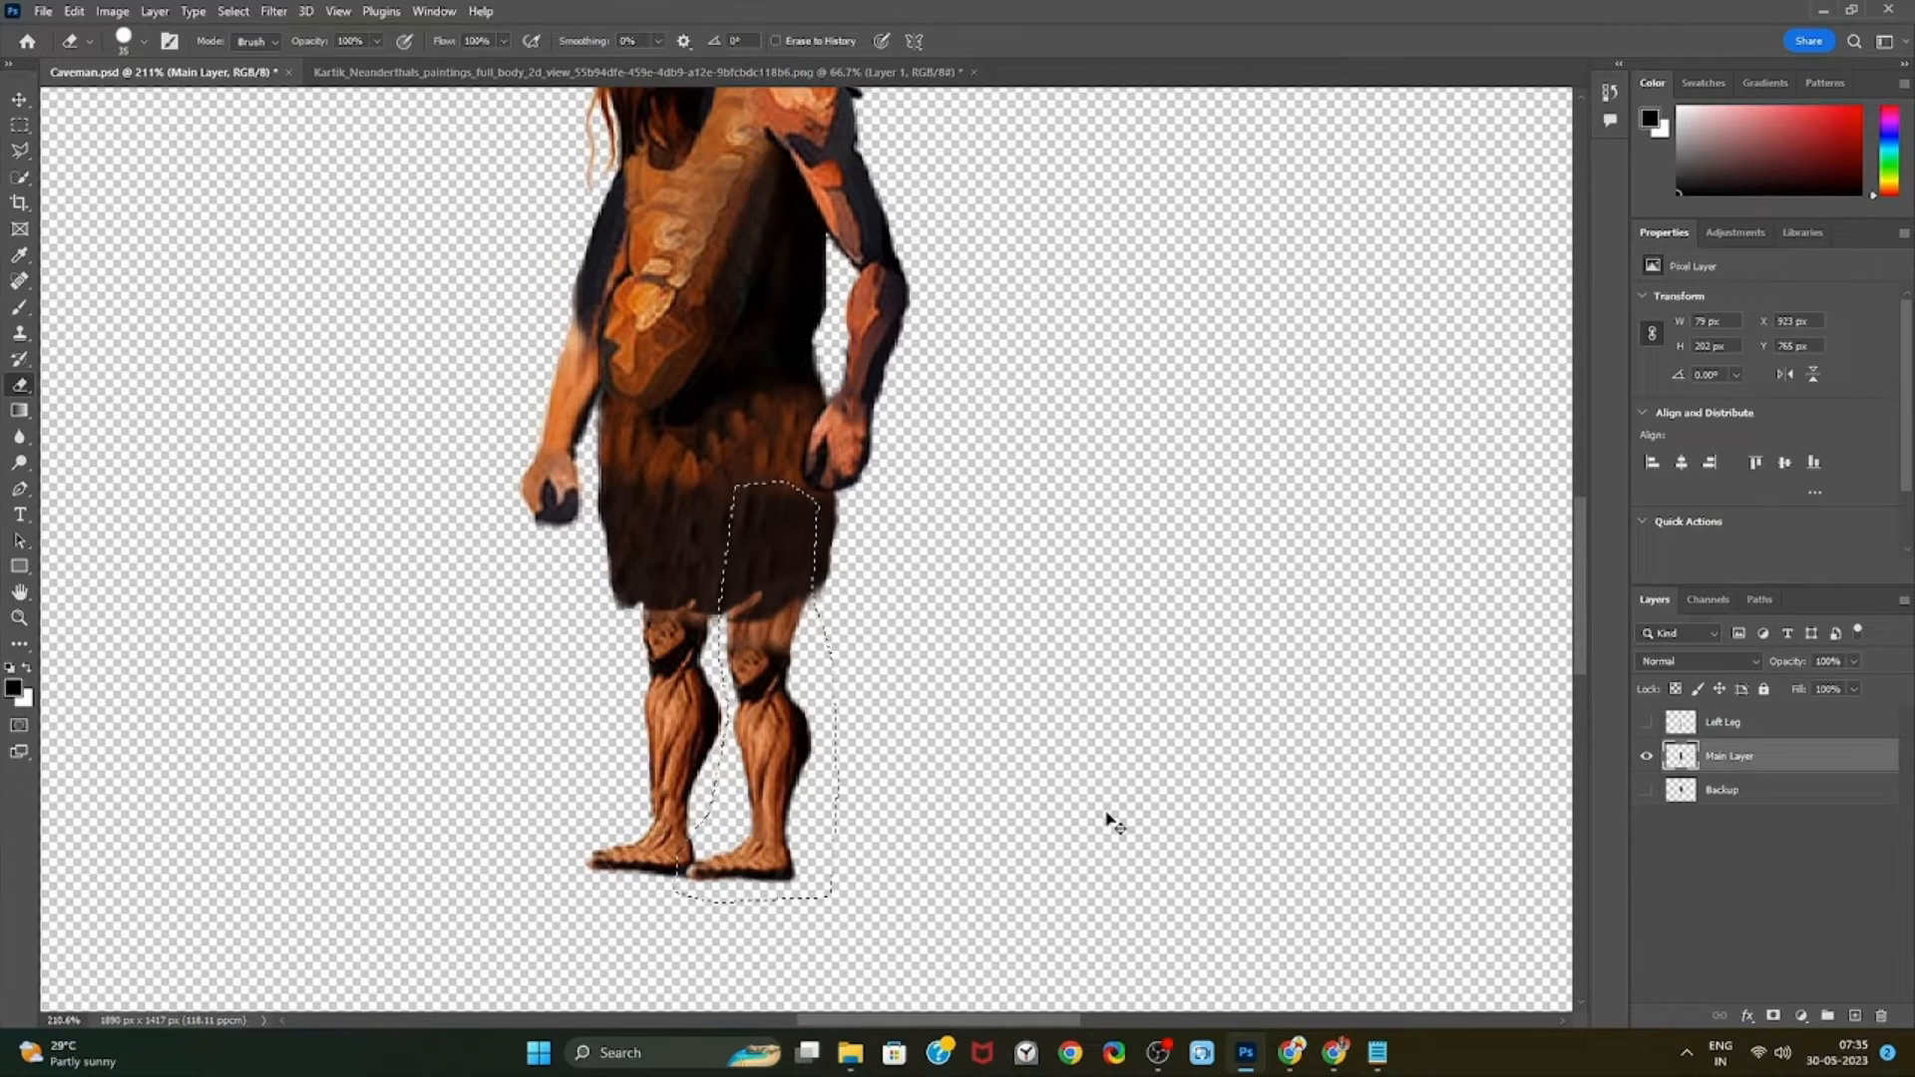
key(ctrl+j)
double_click(1725, 756)
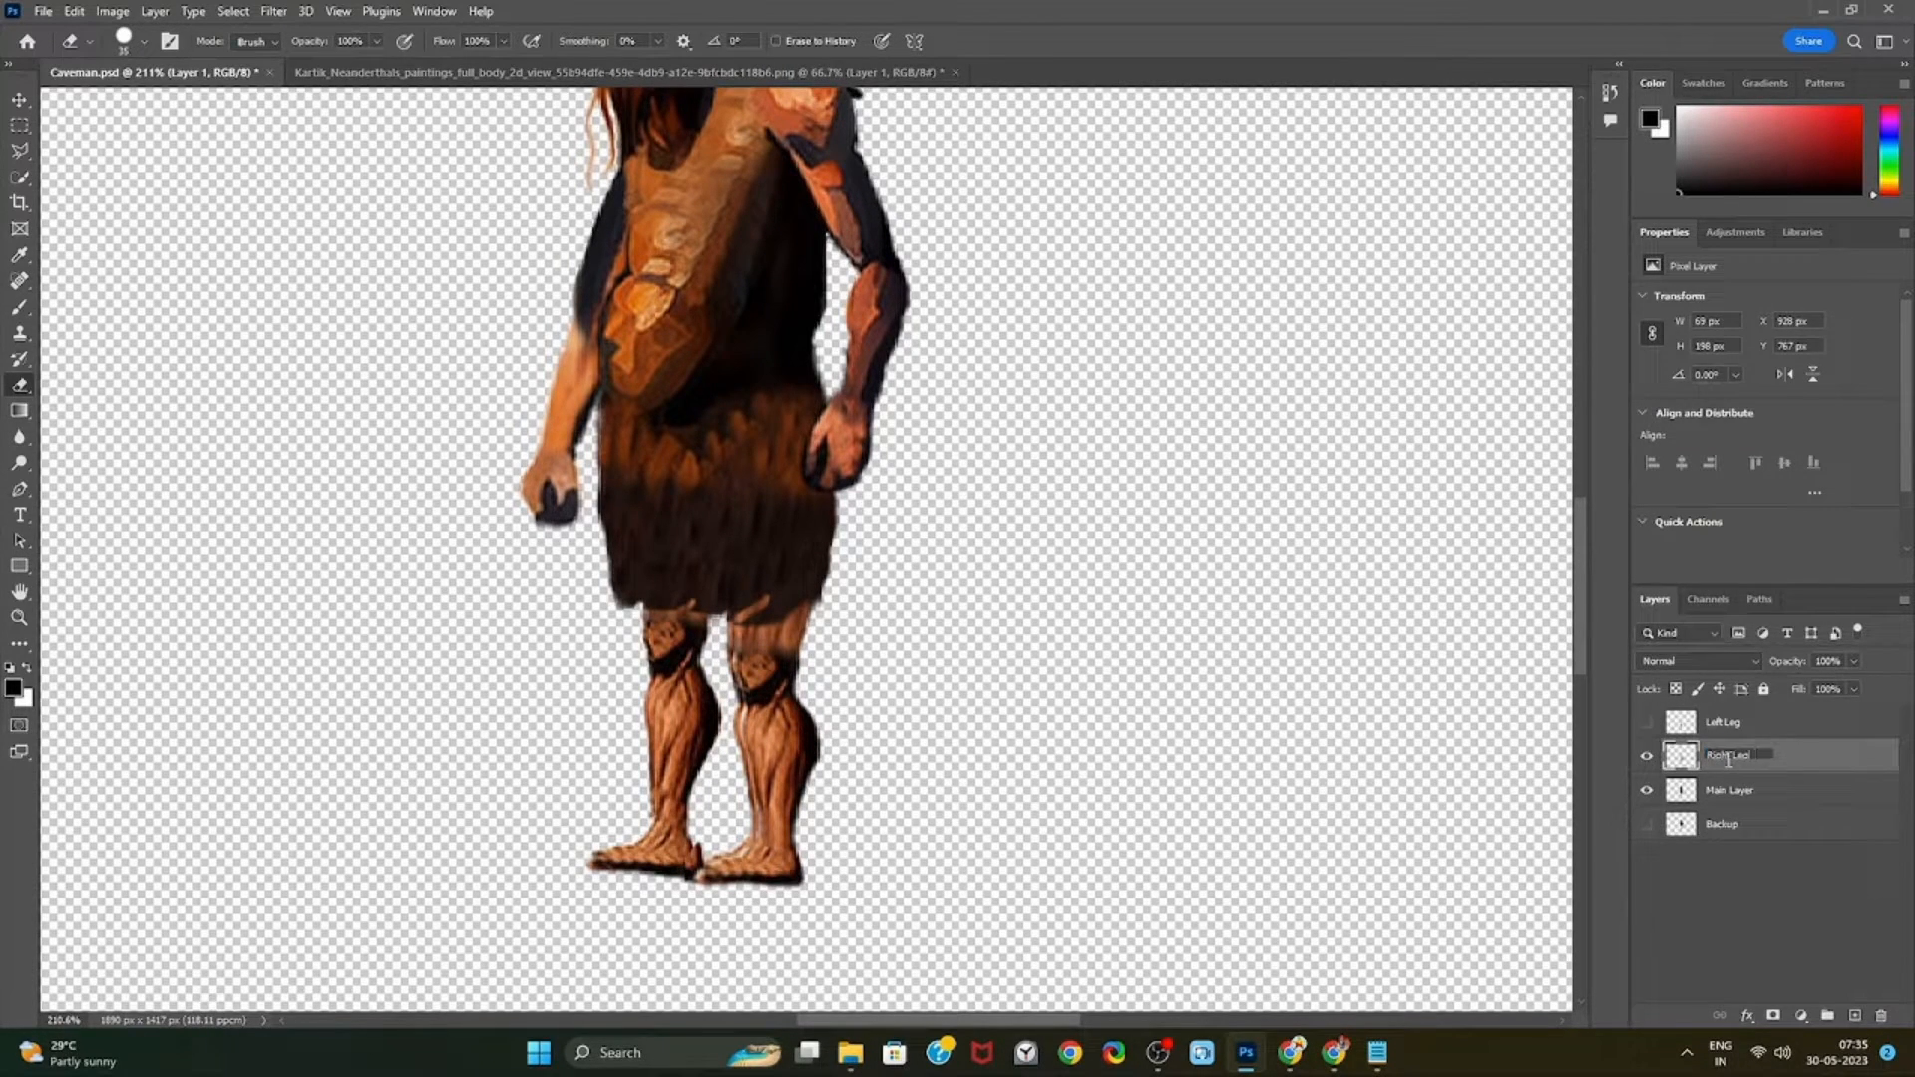
key(Return)
click(1647, 757)
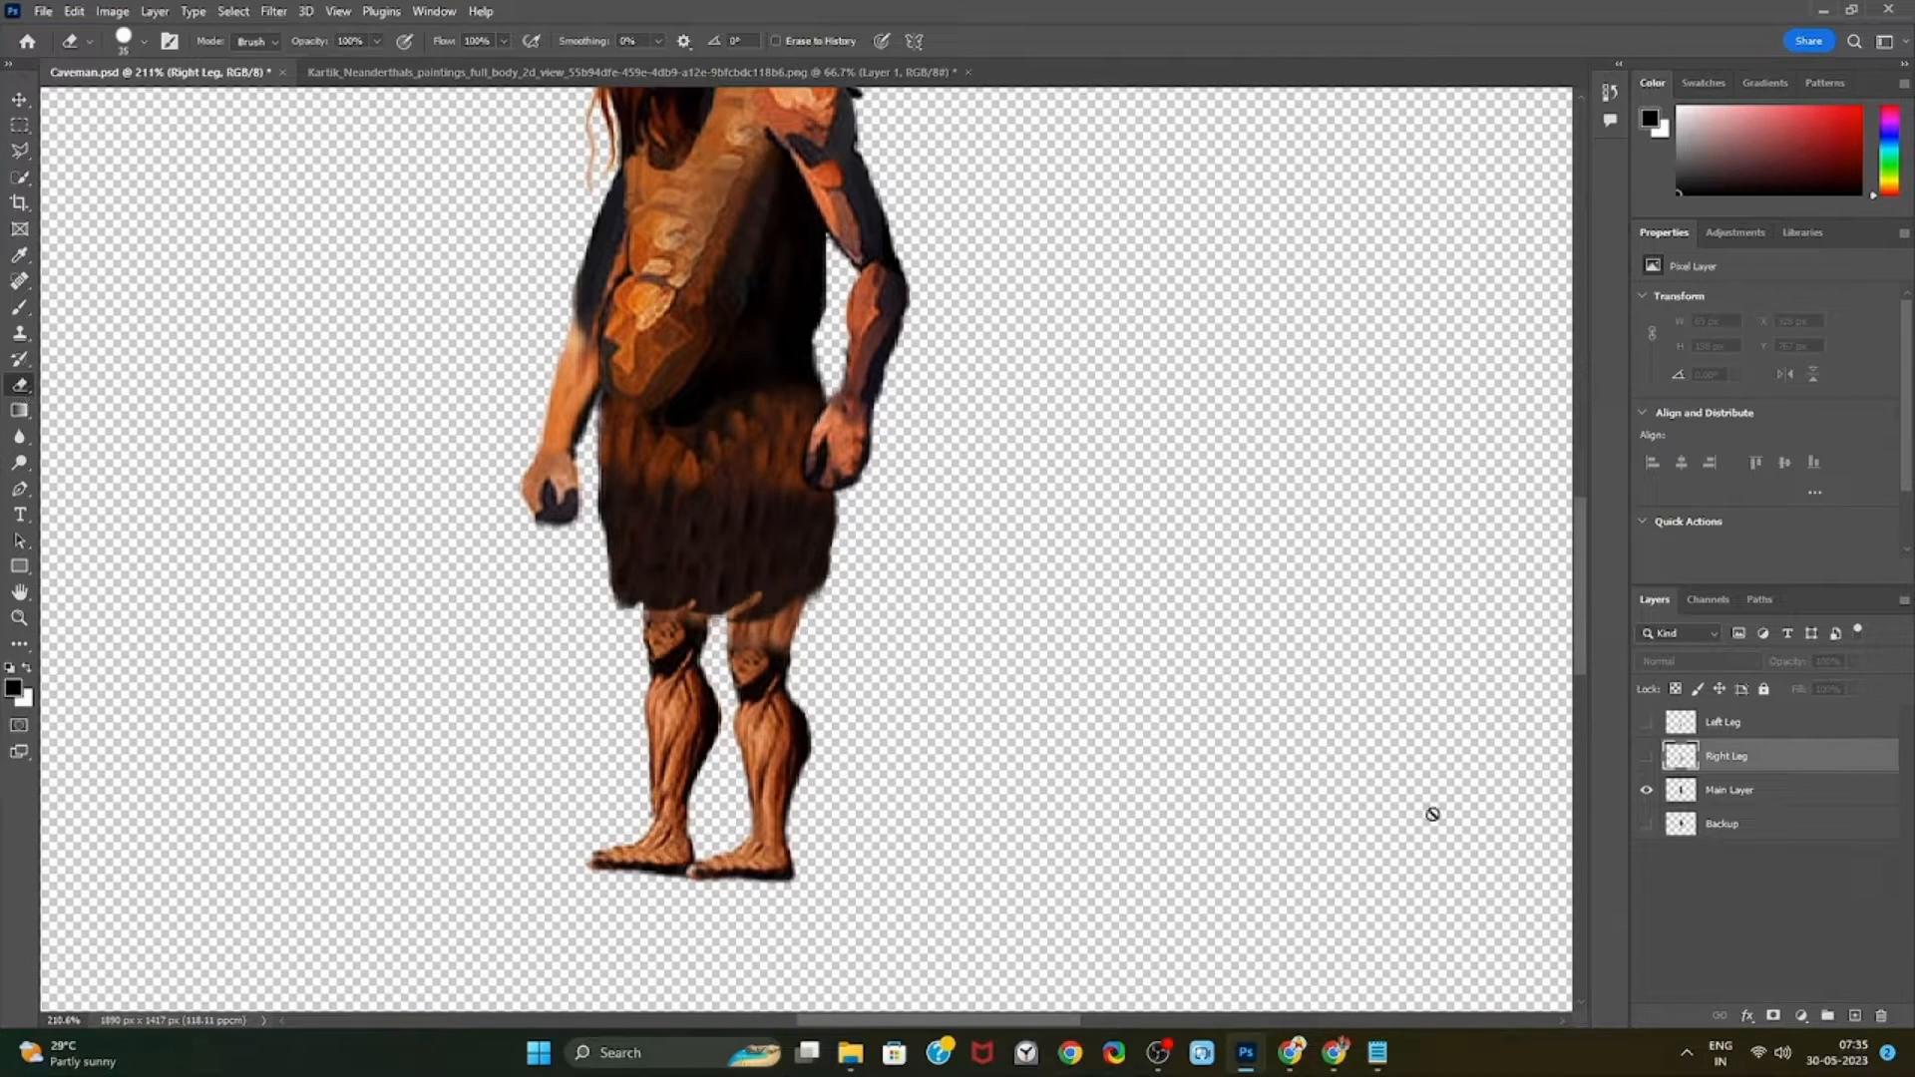
Erase both legs below the skirt on Main Layer, using a smaller eraser for the stubs under the hem
click(1731, 790)
mouse_move(682, 826)
mouse_down()
mouse_move(557, 841)
mouse_move(887, 763)
mouse_move(744, 699)
mouse_move(624, 690)
mouse_move(778, 683)
mouse_up()
scroll(778, 683, up, 2)
key(bracketleft)
key(bracketleft)
key(bracketleft)
key(bracketleft)
key(bracketleft)
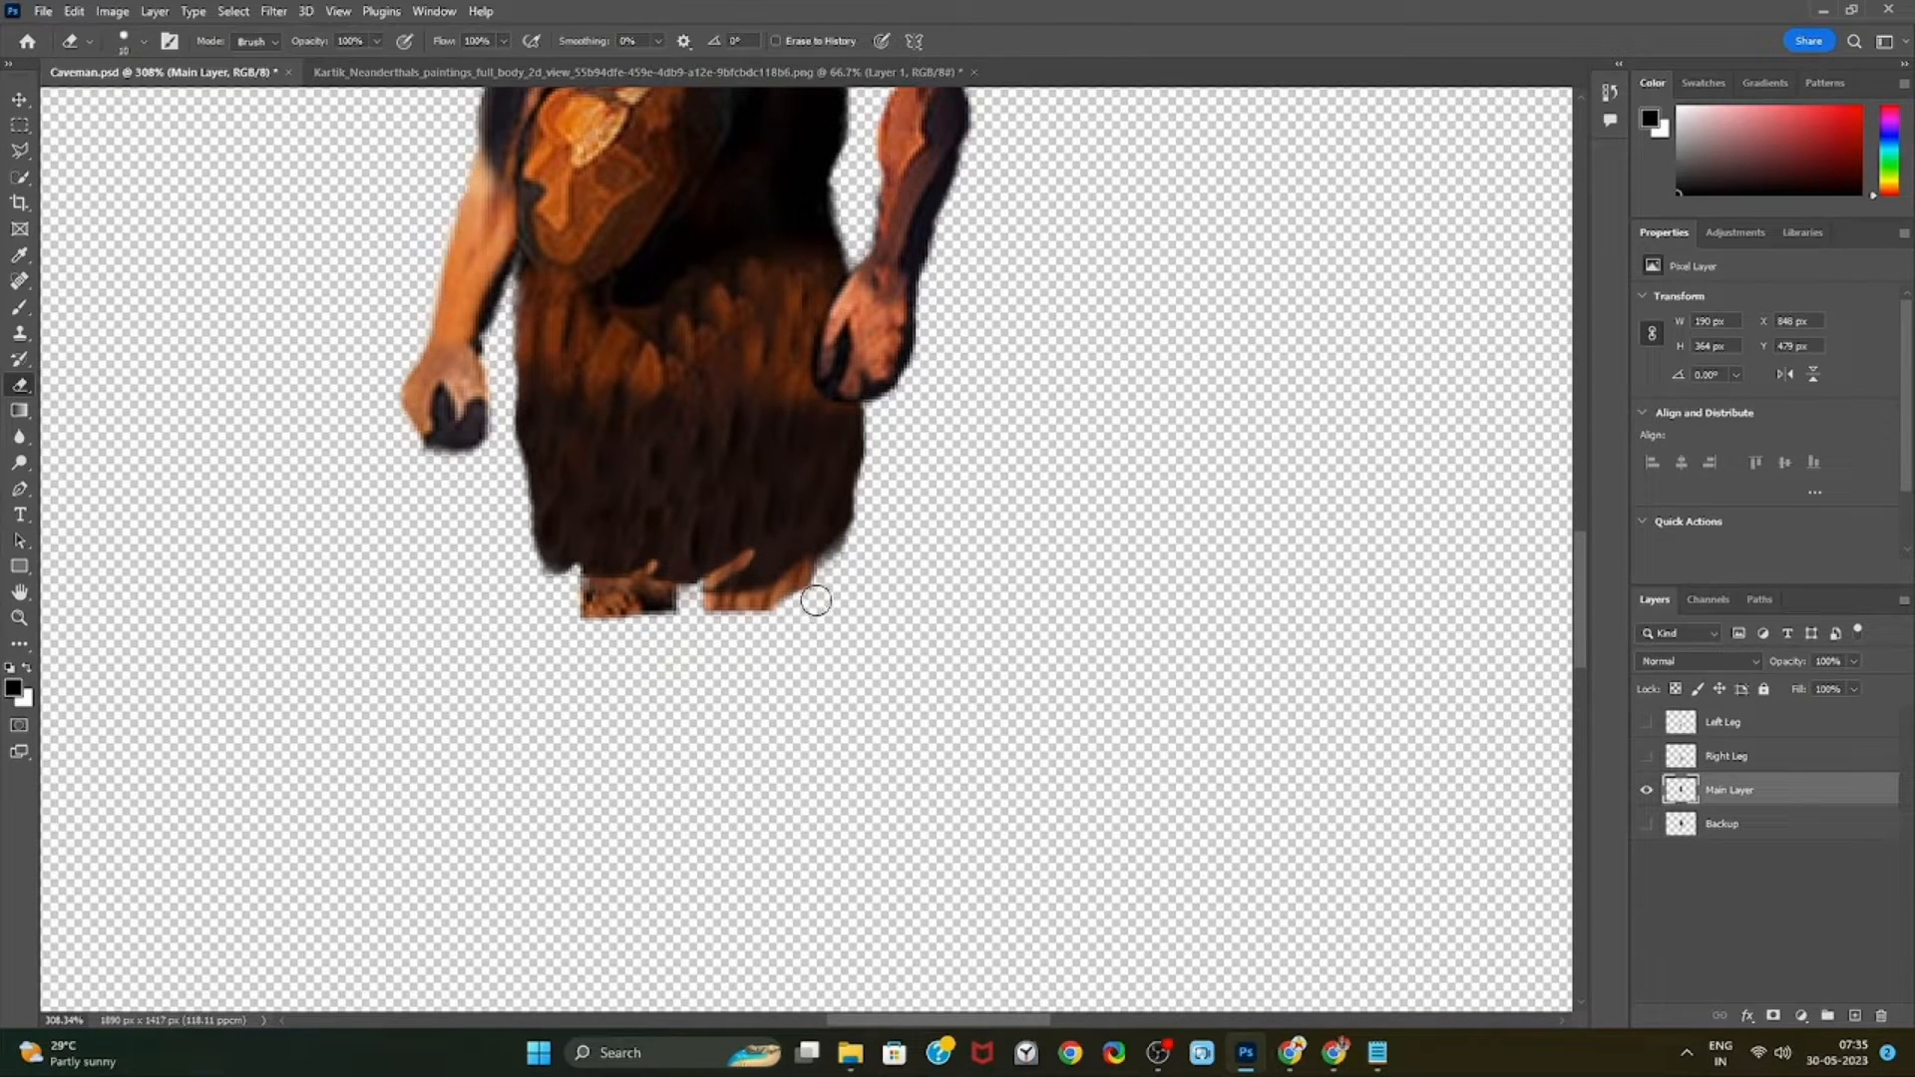
mouse_move(814, 585)
mouse_down()
mouse_move(689, 621)
mouse_move(589, 595)
mouse_move(586, 625)
mouse_move(608, 597)
mouse_move(663, 605)
mouse_move(641, 604)
mouse_up()
Clean the remaining skin-coloured streaks from the skirt's hem on Main Layer with a very small eraser
key(bracketleft)
key(bracketleft)
key(bracketleft)
key(bracketleft)
key(bracketleft)
key(bracketleft)
key(bracketleft)
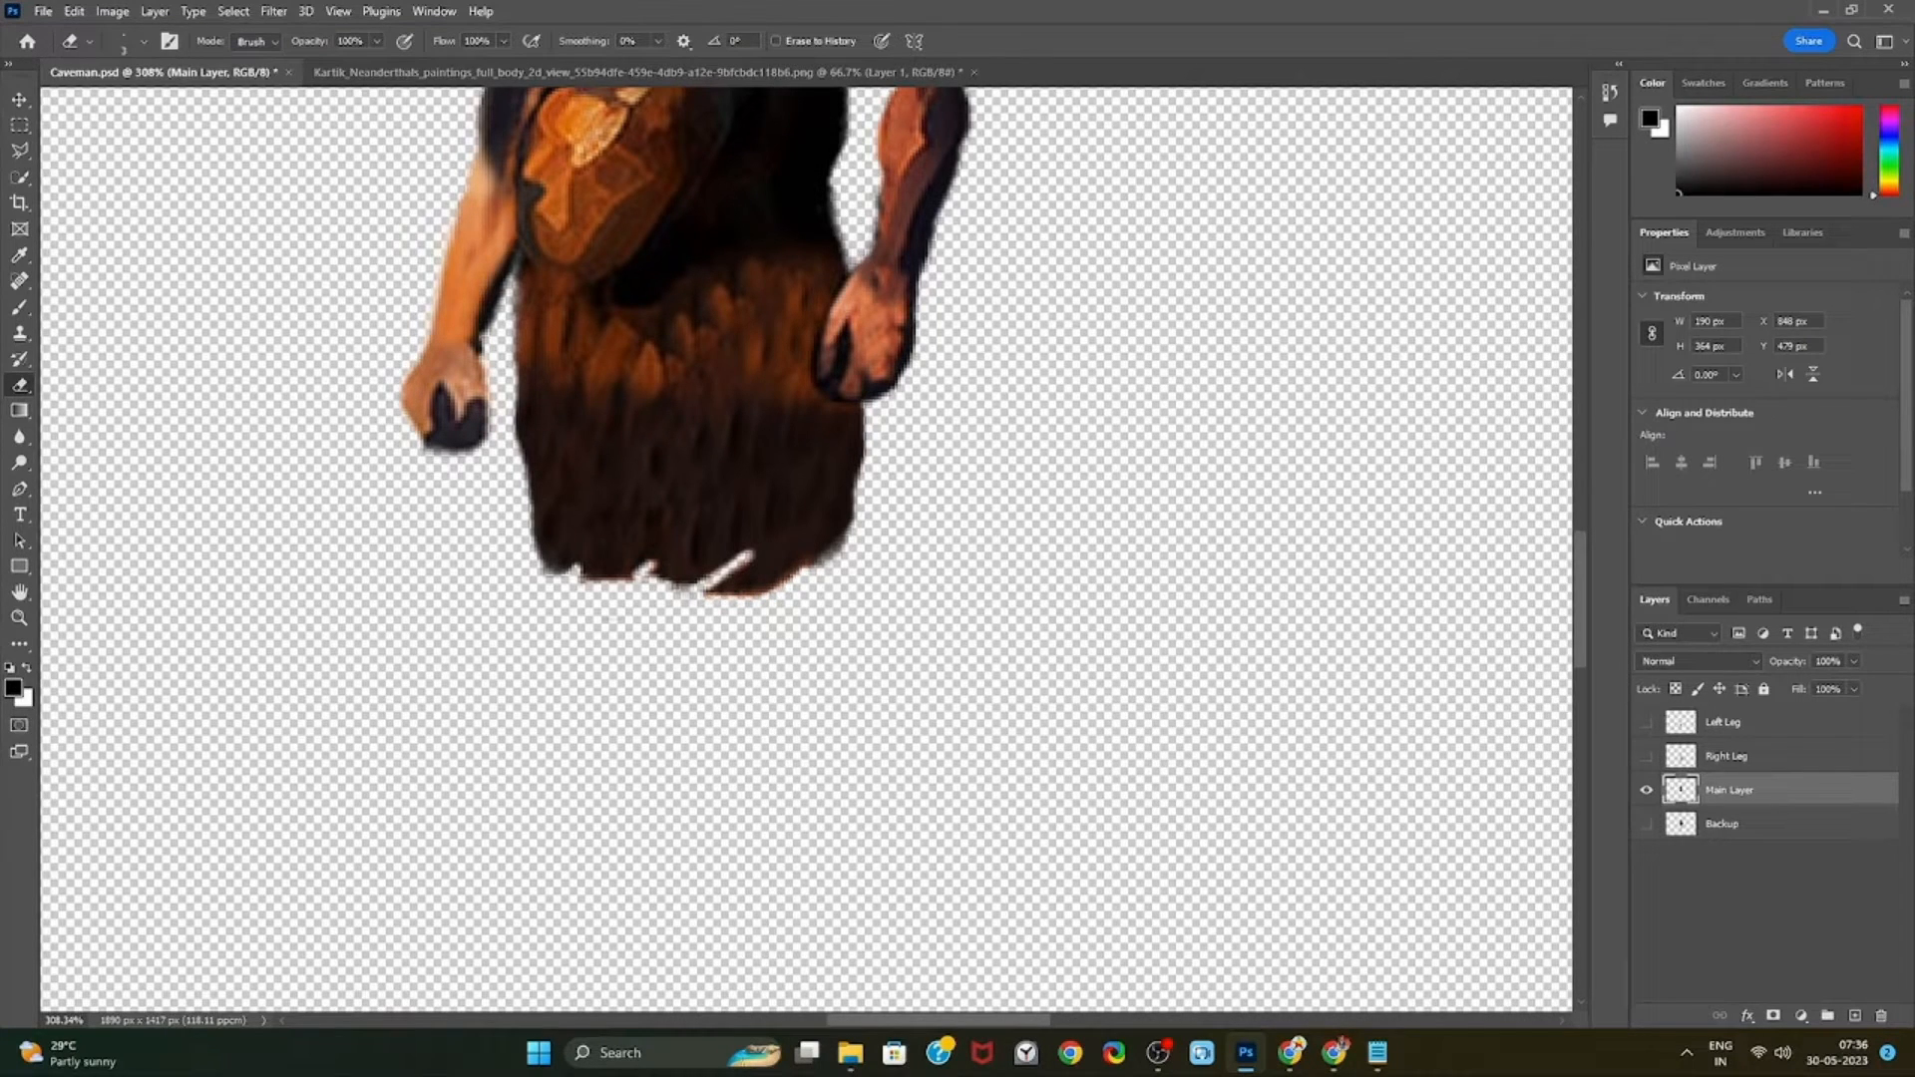
drag(745, 556, 704, 583)
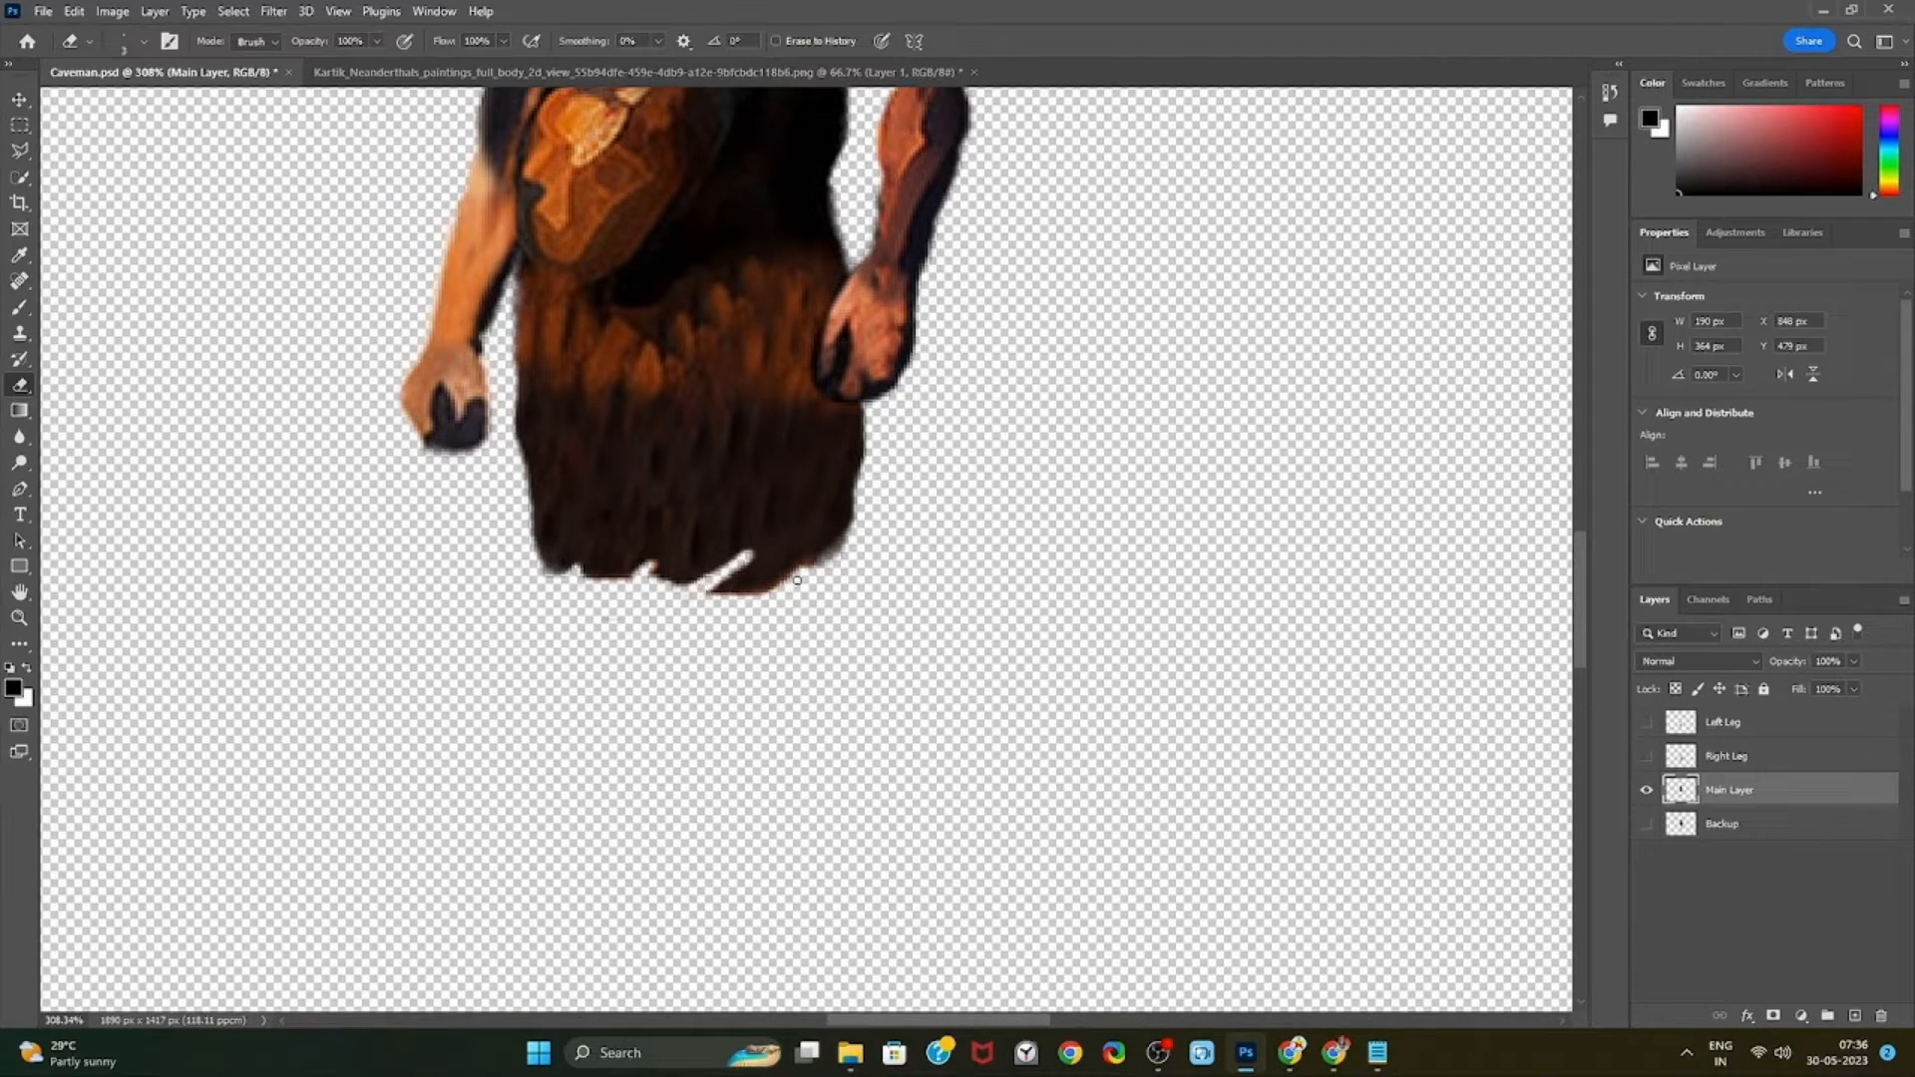
Show the Left Leg and Right Leg layers again and select the leg layer holding the stray fragment between the feet
click(1647, 722)
click(1647, 756)
scroll(1009, 761, down, 2)
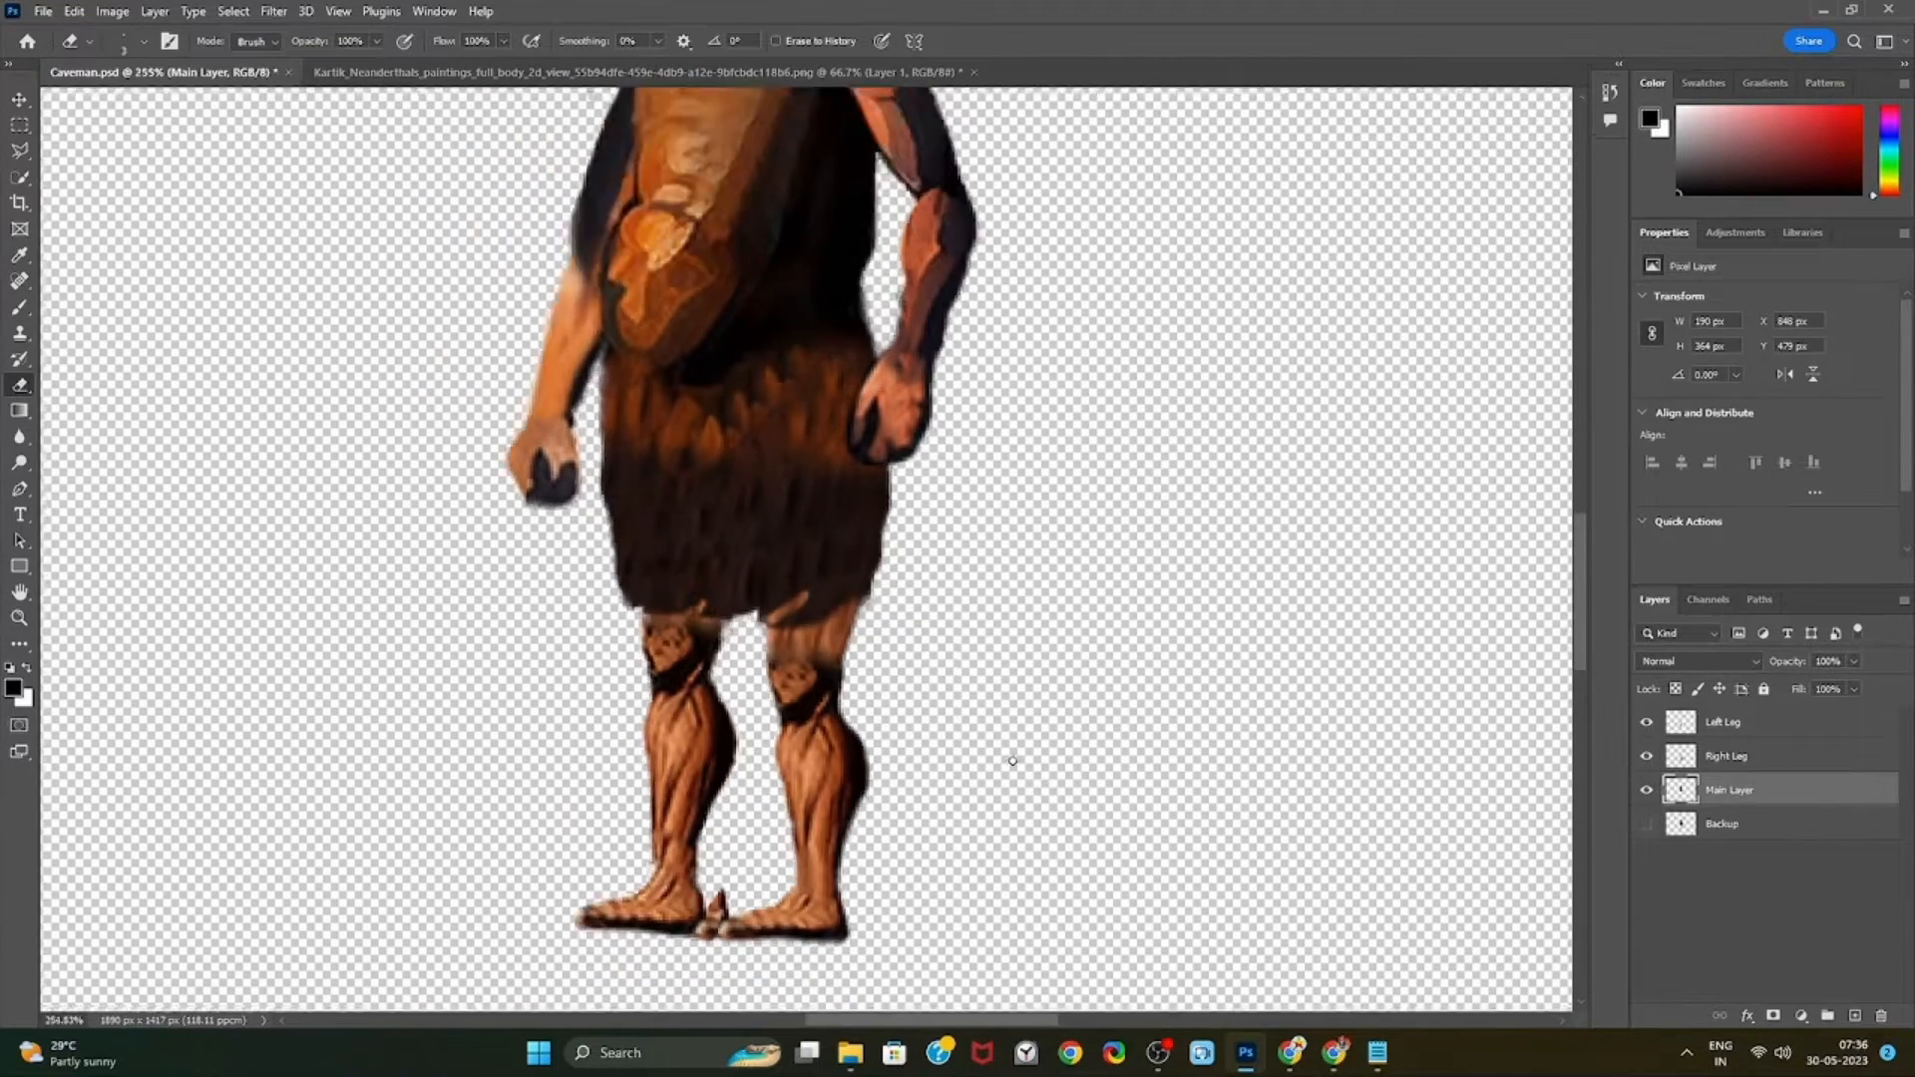
key(v)
click(1732, 722)
mouse_move(878, 792)
mouse_down()
mouse_move(949, 790)
mouse_move(828, 790)
mouse_move(850, 790)
mouse_up()
click(749, 910)
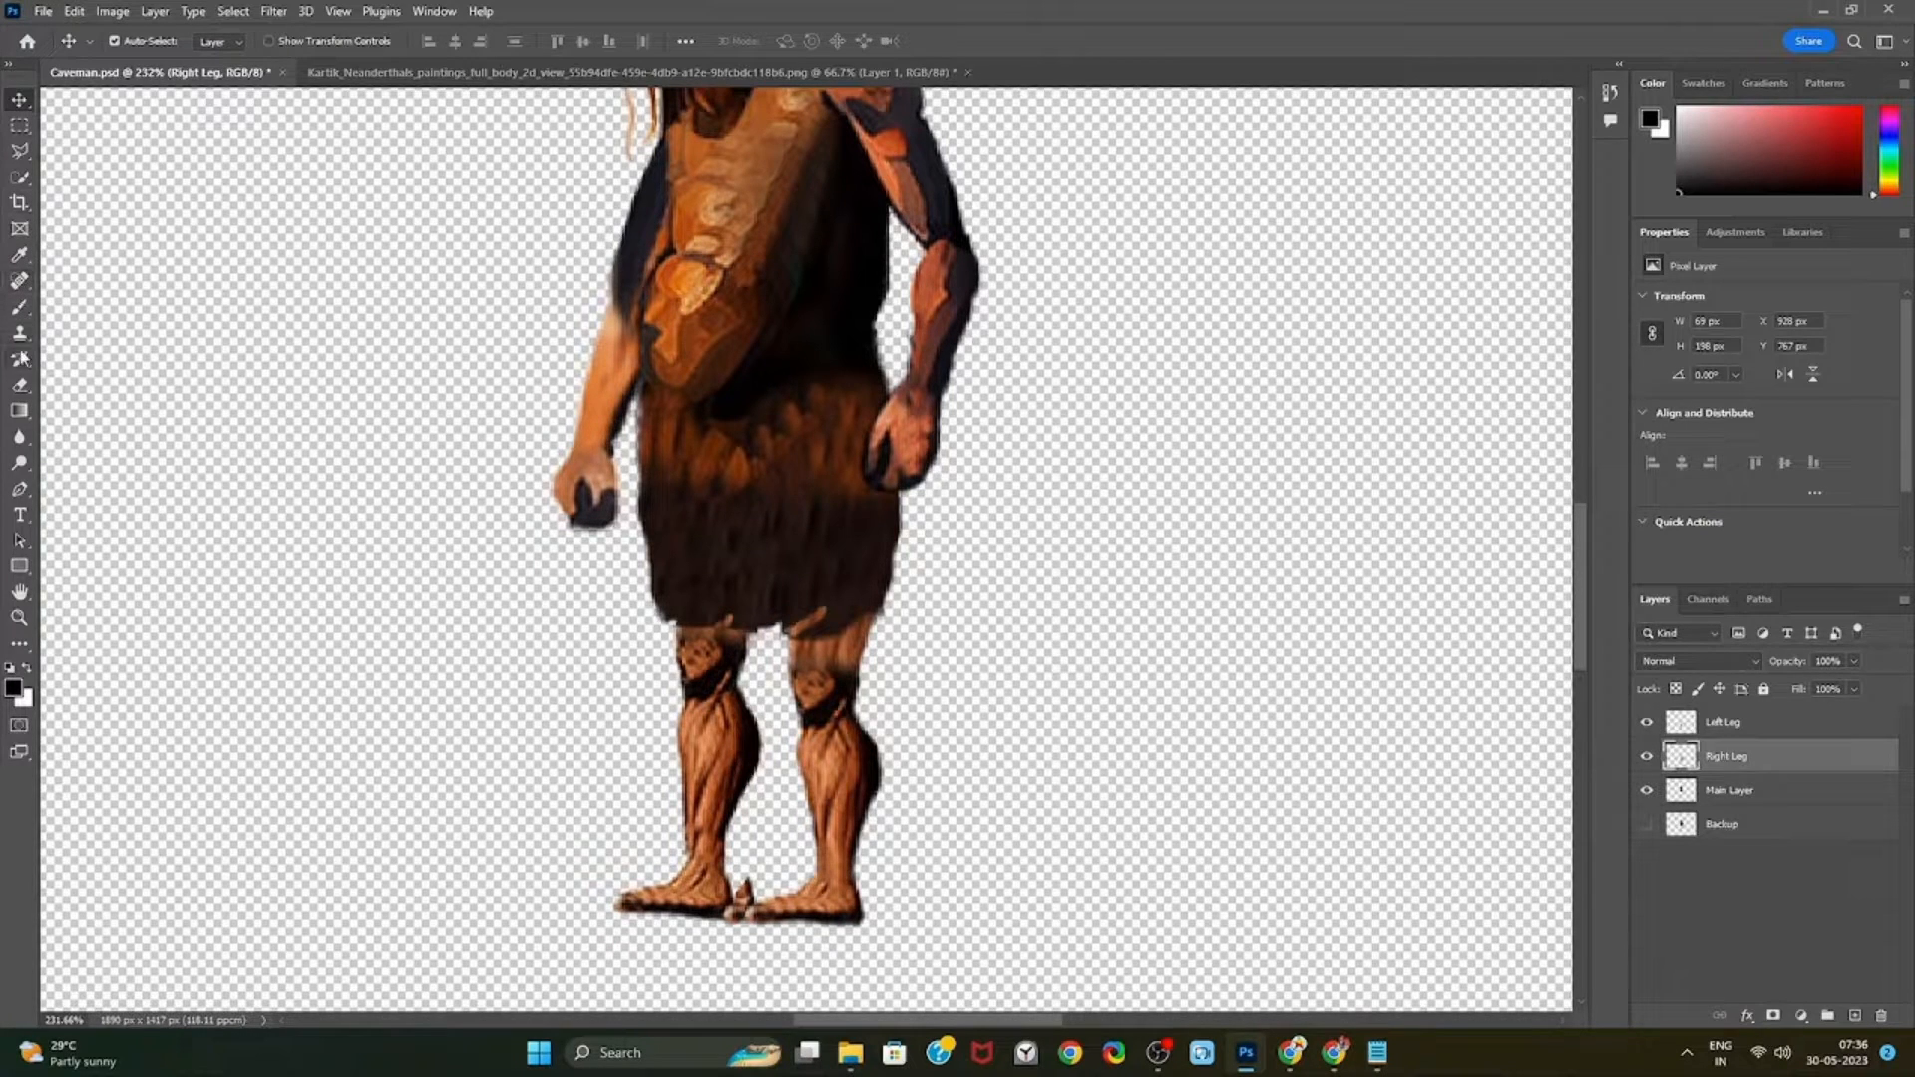
Hide the Right Leg layer and erase the stray toe fragments behind the heel on the Left Leg layer
click(19, 385)
click(1648, 760)
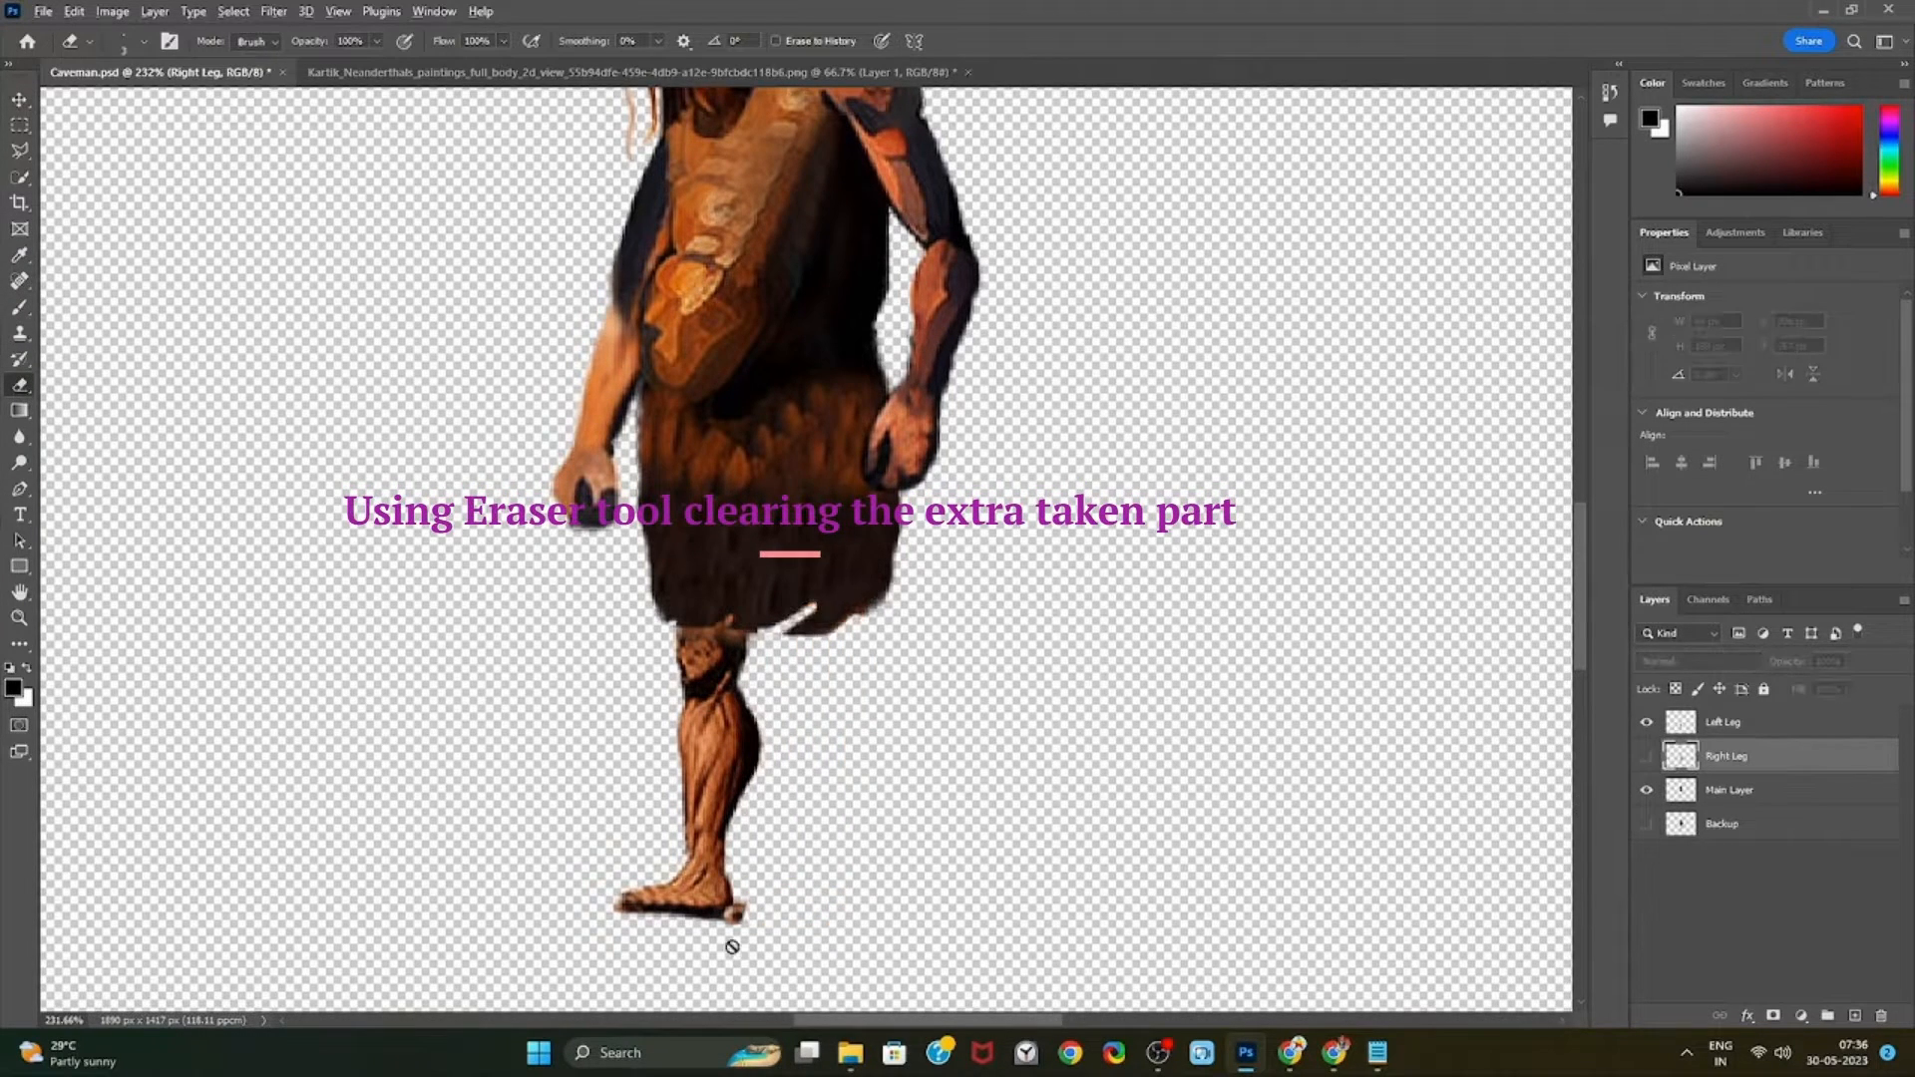
scroll(733, 948, up, 3)
click(1761, 728)
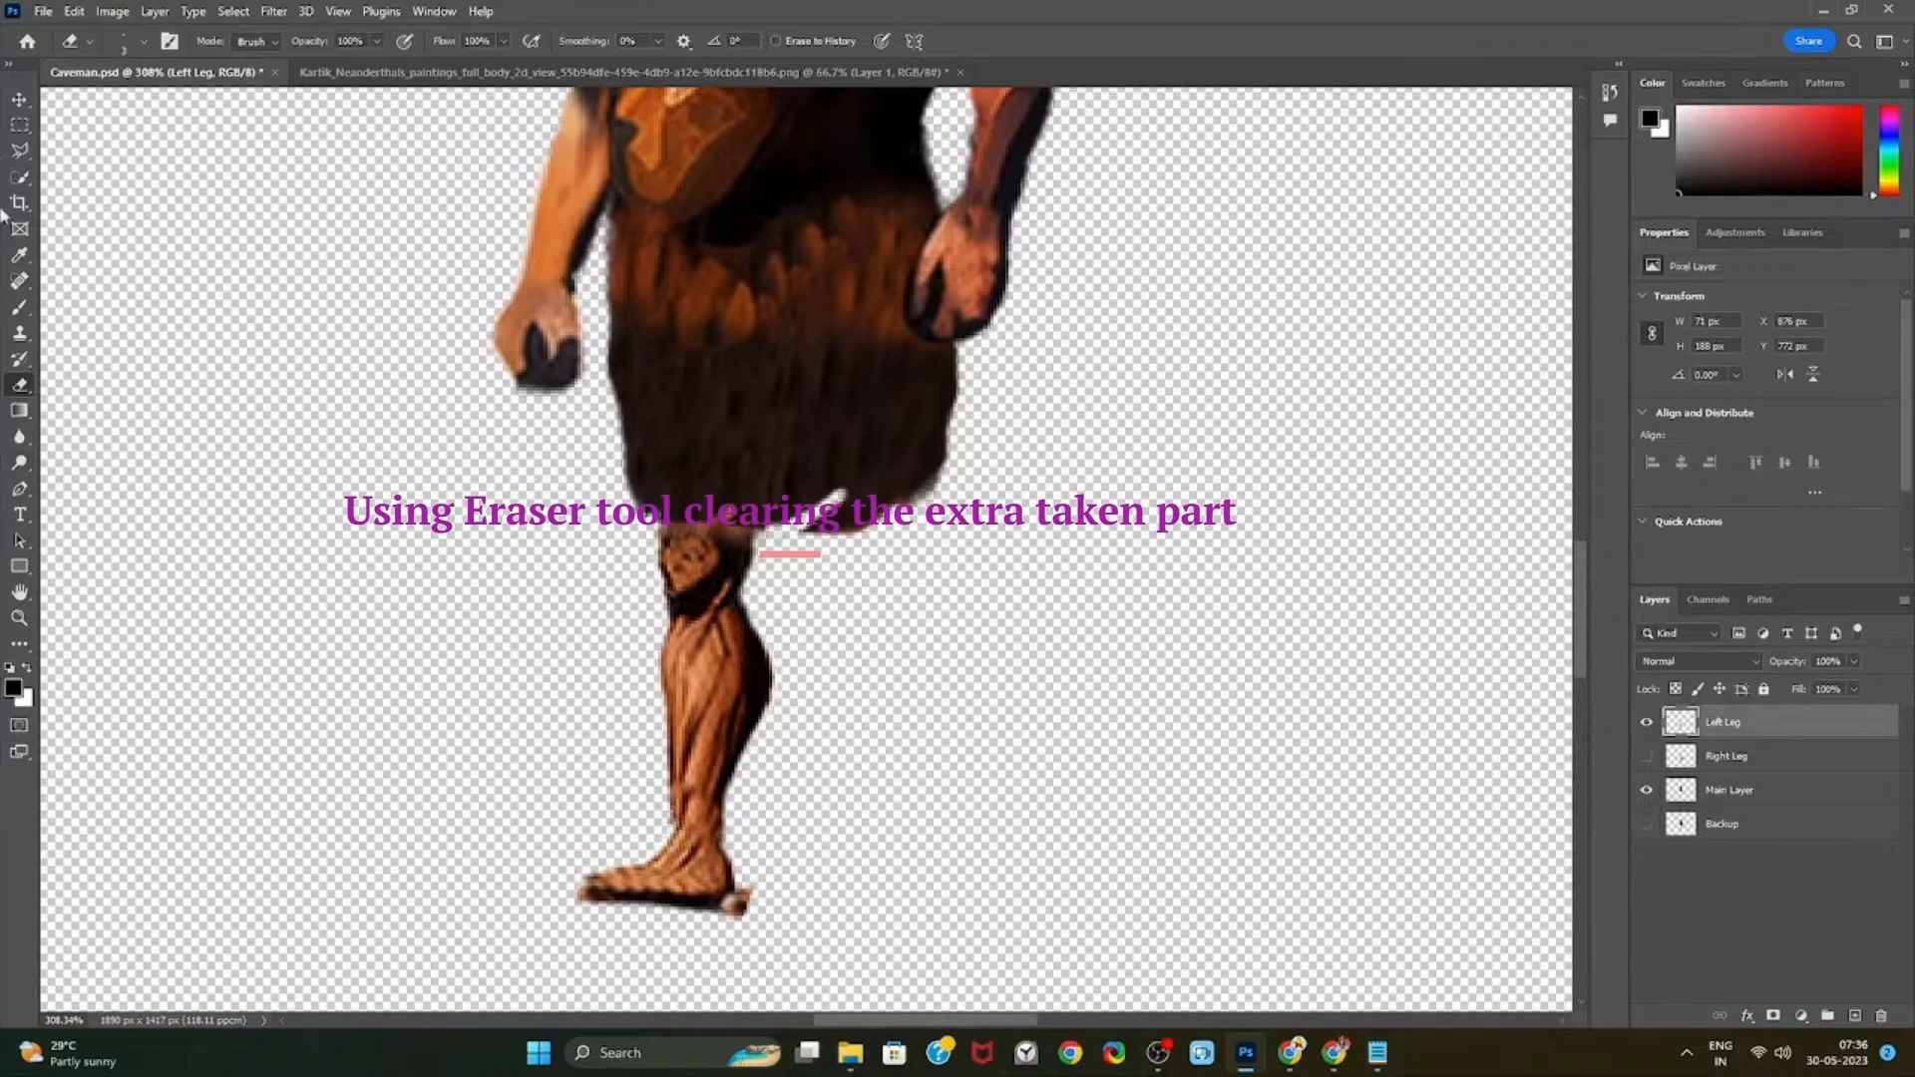
scroll(804, 902, up, 3)
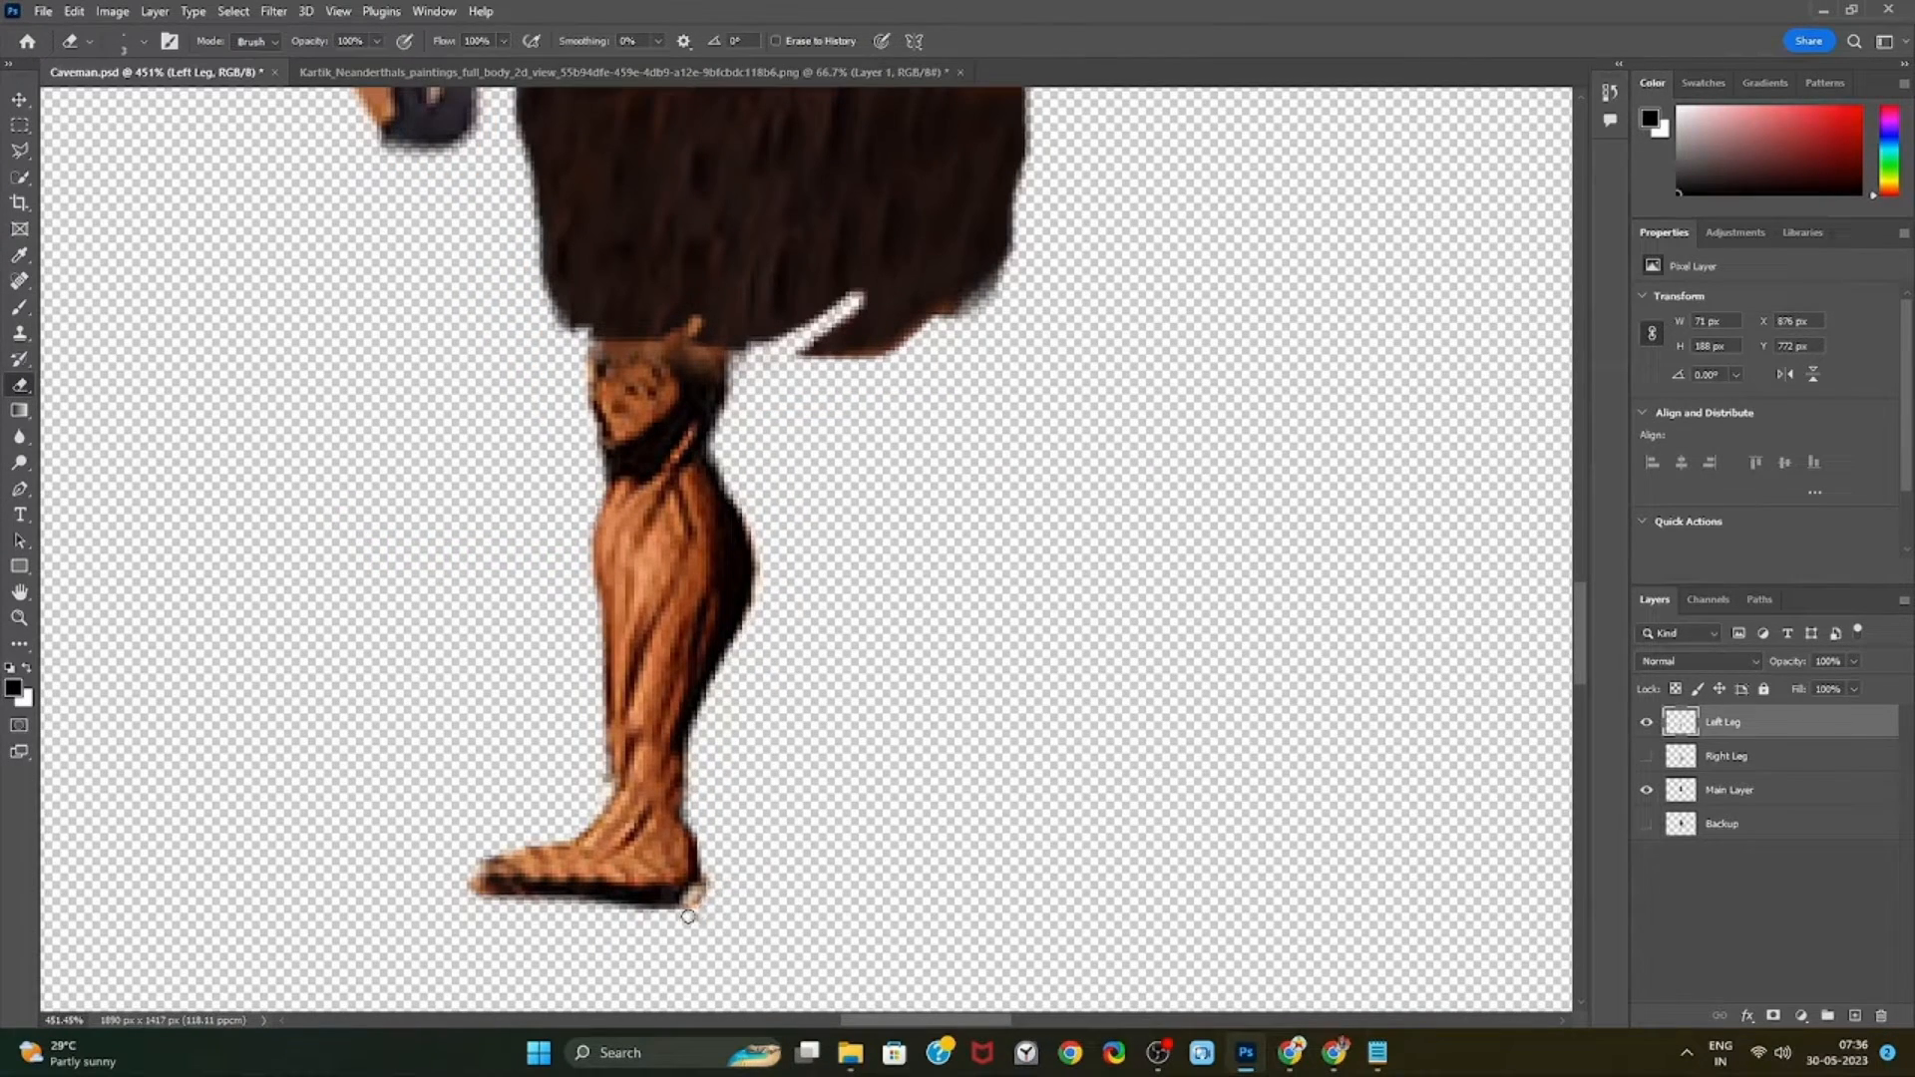
scroll(755, 821, down, 3)
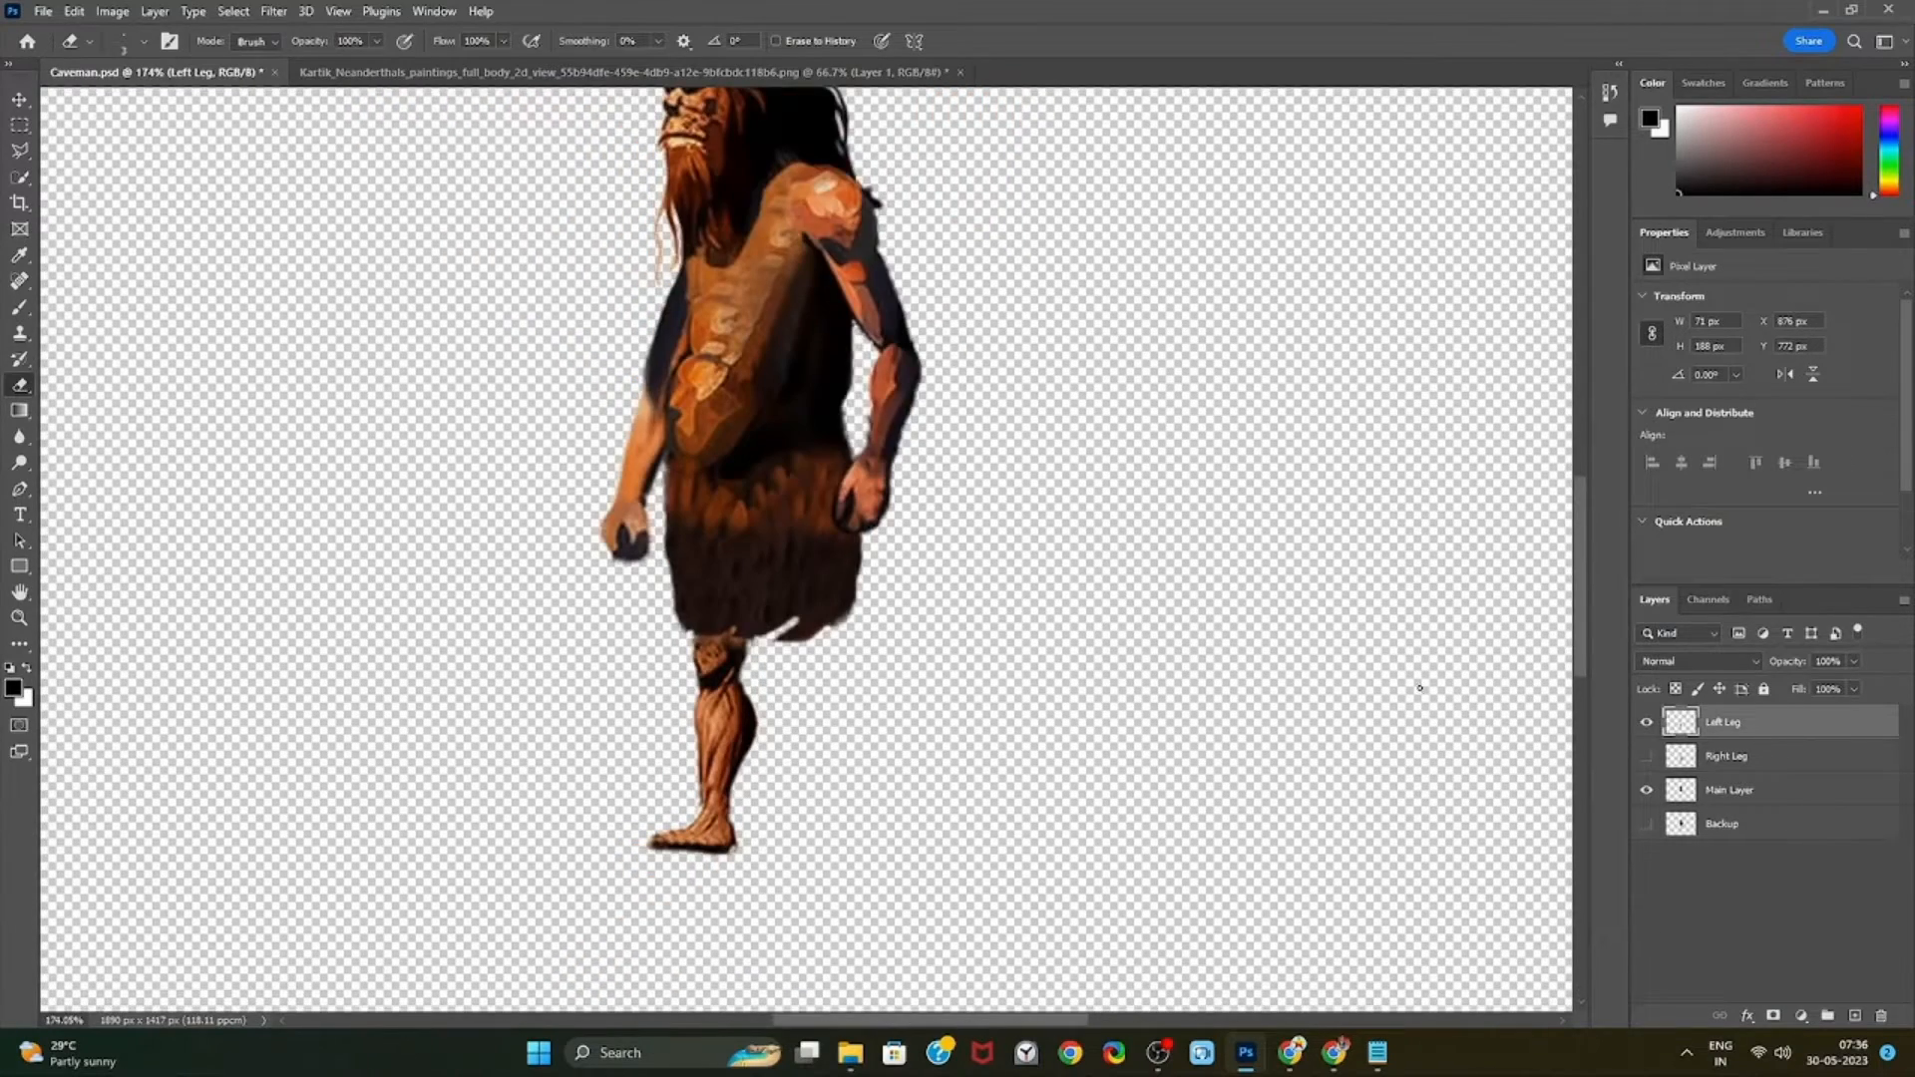
Move the Left Leg away from the skirt to about X 813, Y 790 px, and clone the shin texture over its dark thigh
click(20, 96)
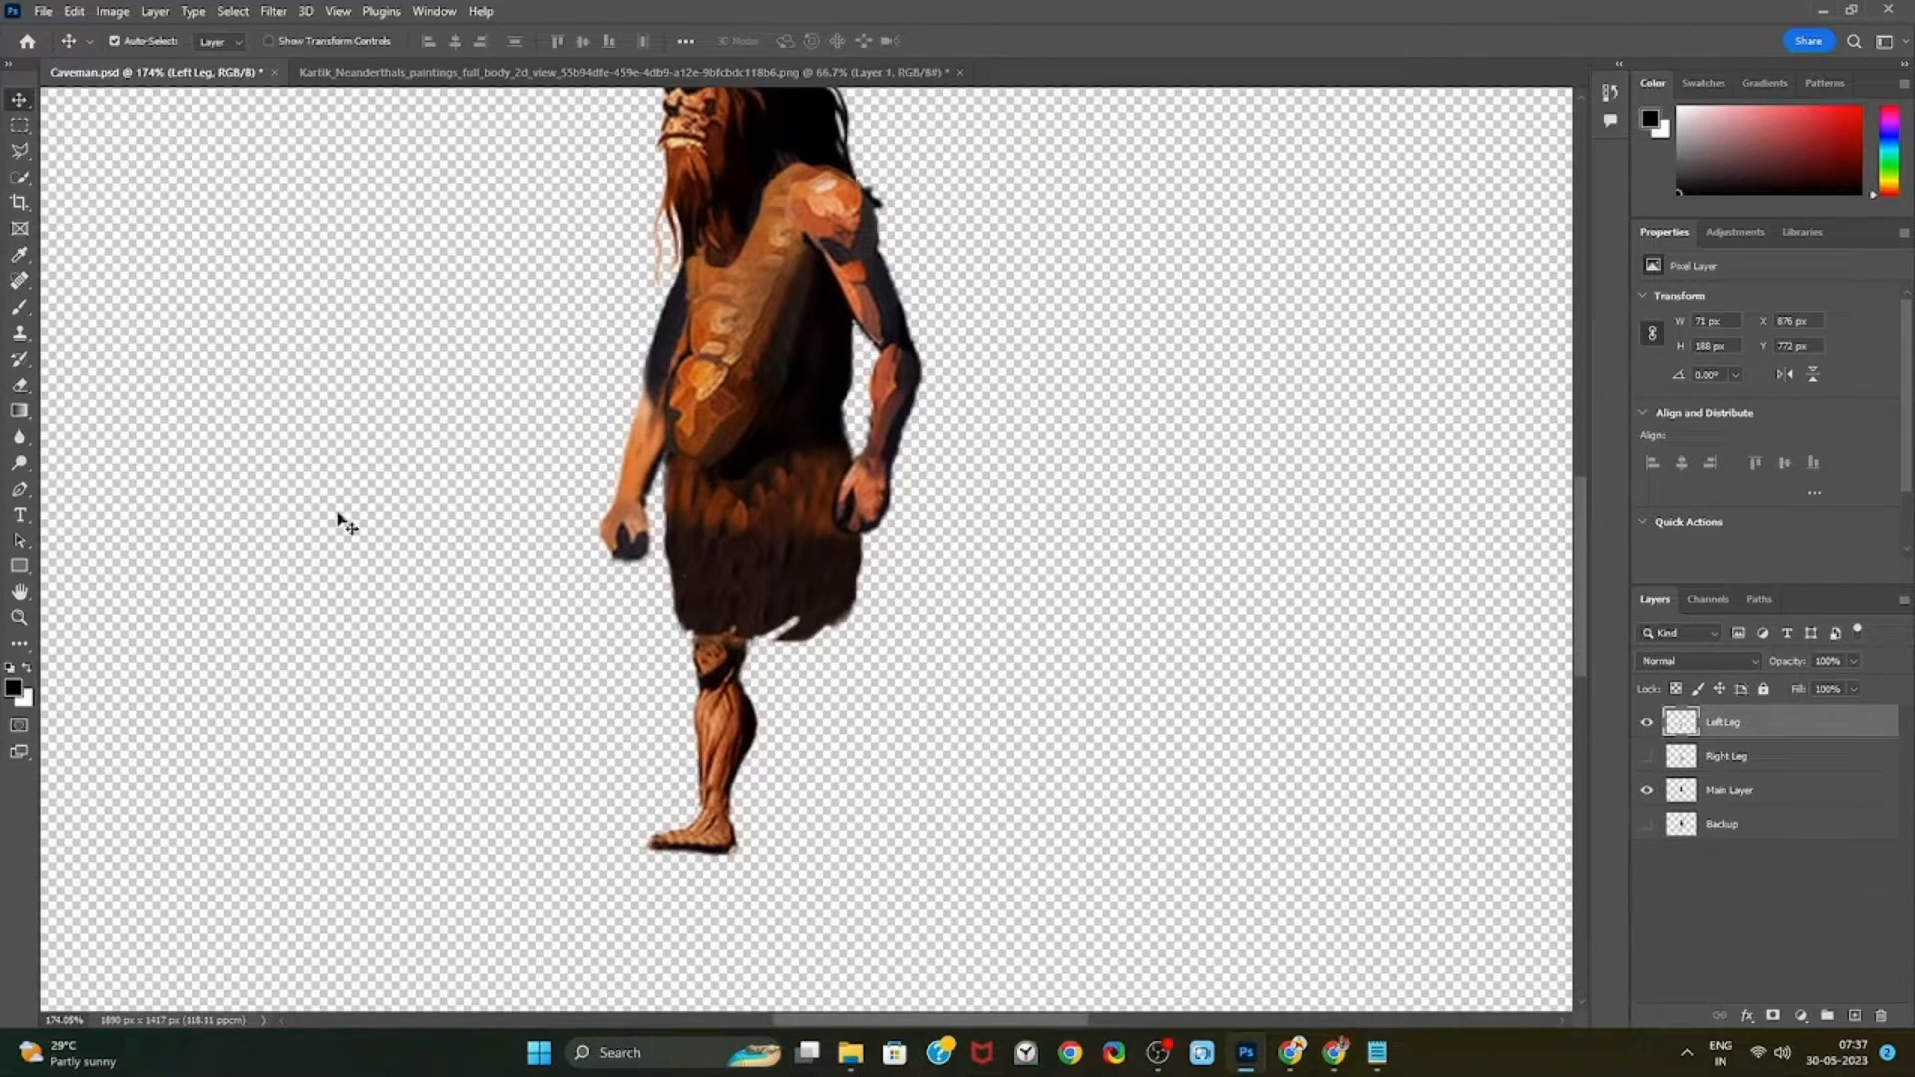
drag(738, 780, 645, 806)
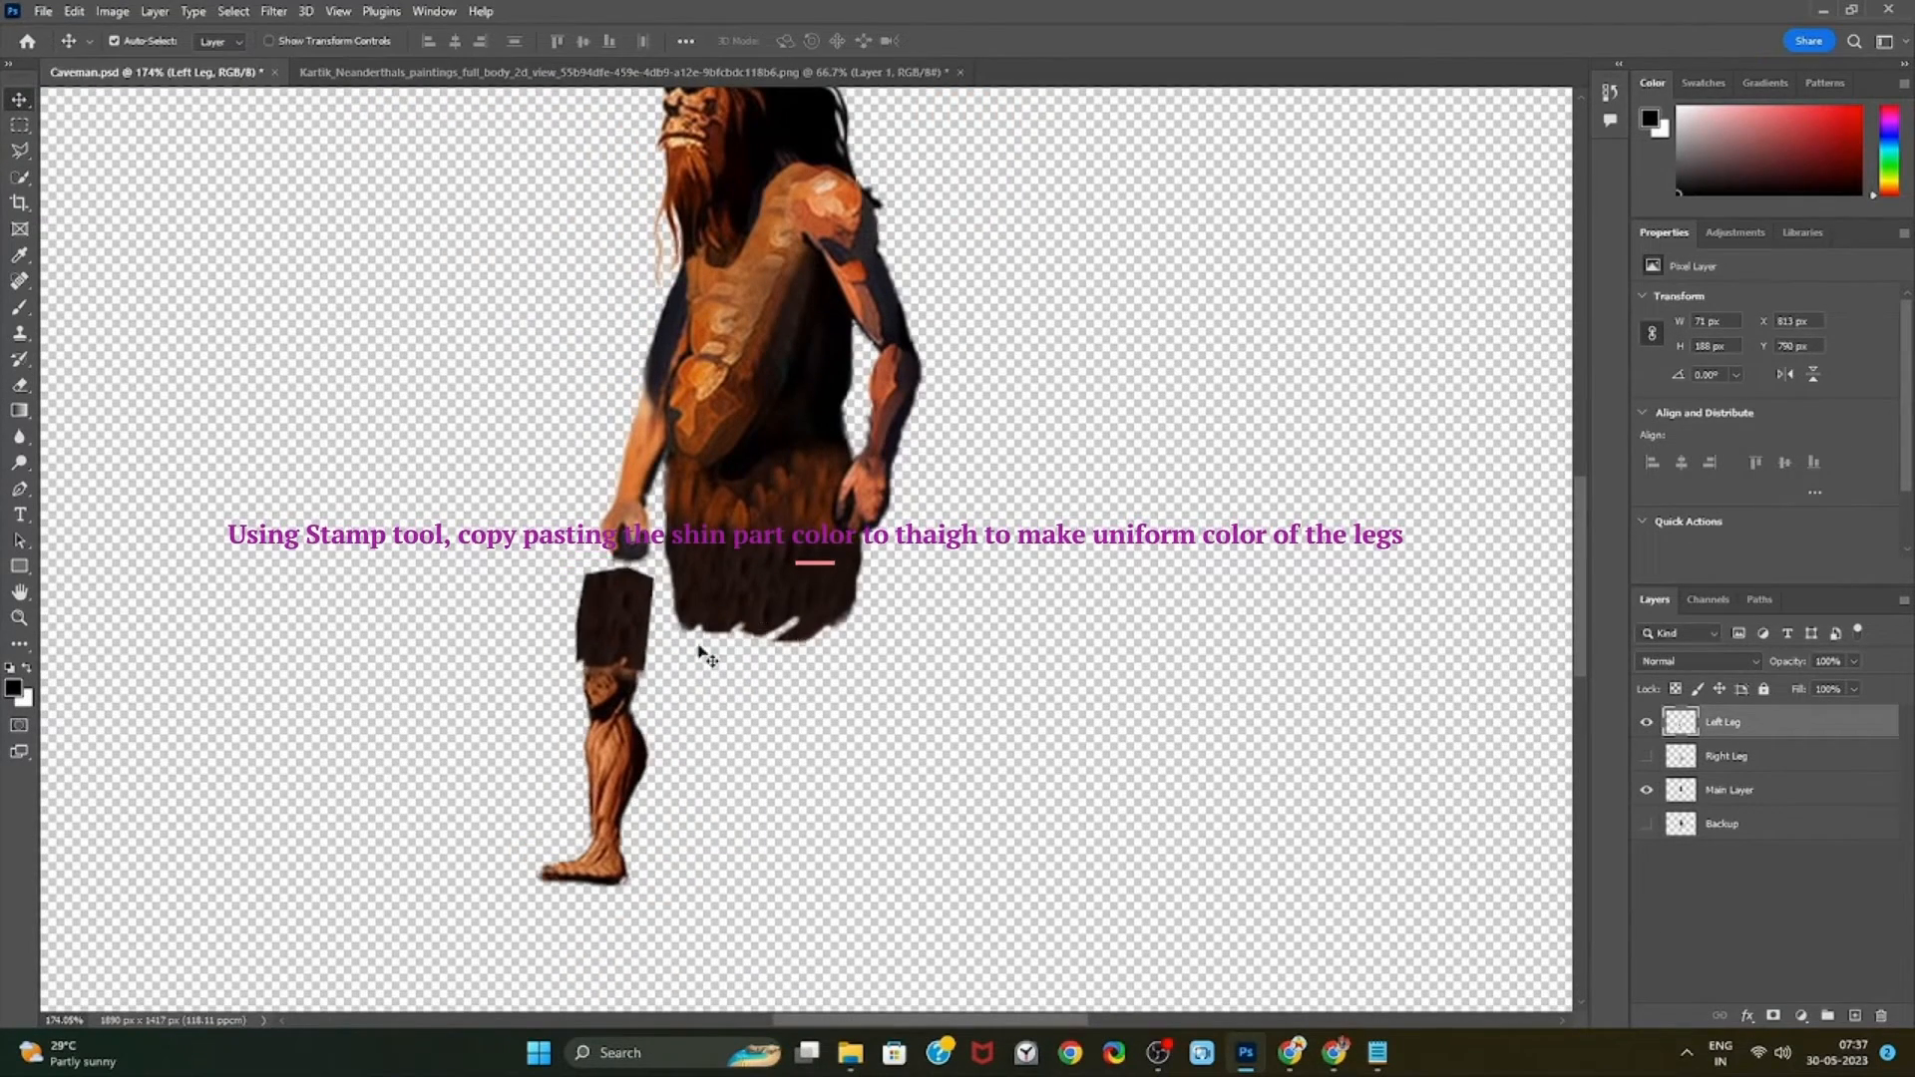
scroll(715, 602, up, 5)
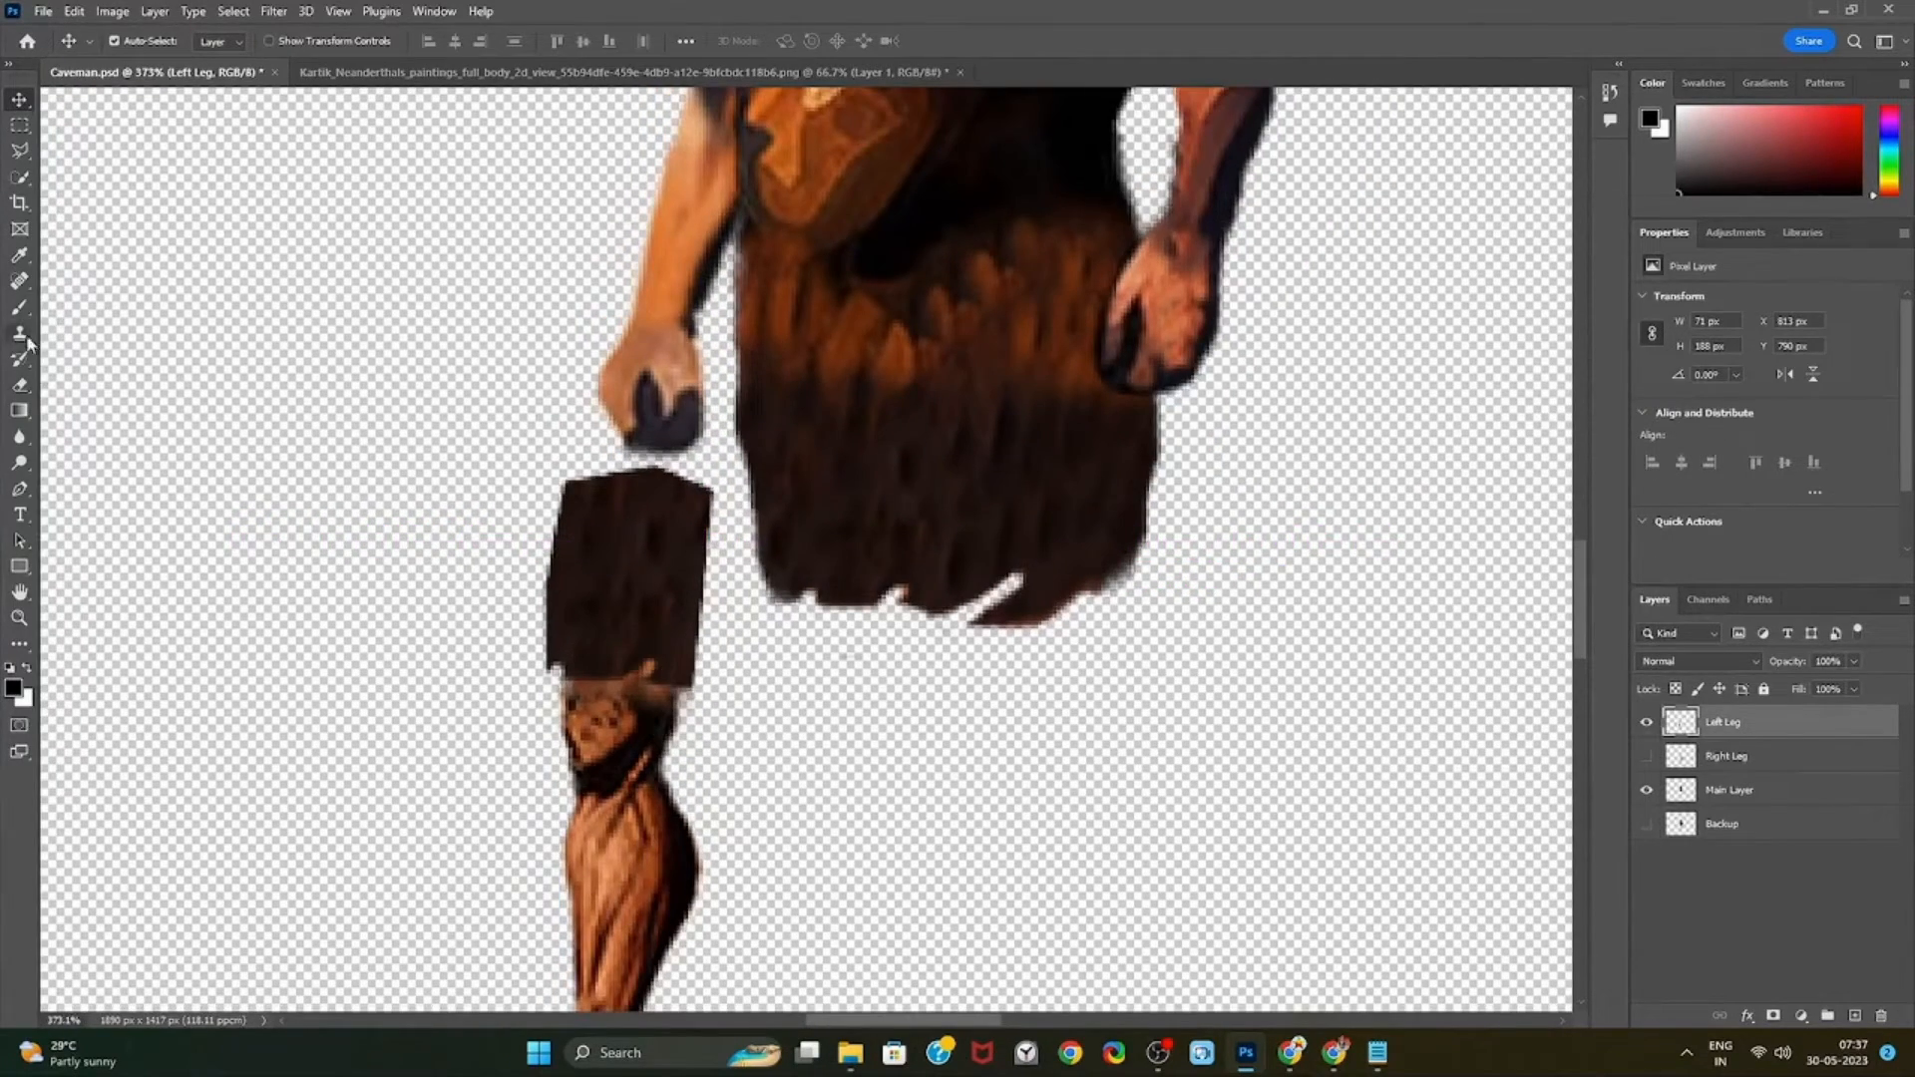
click(20, 333)
alt+click(627, 838)
mouse_move(606, 633)
mouse_down()
mouse_move(635, 580)
mouse_move(629, 640)
mouse_move(612, 577)
mouse_move(622, 609)
mouse_move(647, 581)
mouse_move(614, 745)
mouse_move(650, 786)
mouse_move(558, 623)
mouse_move(642, 796)
mouse_move(658, 541)
mouse_move(649, 674)
mouse_up()
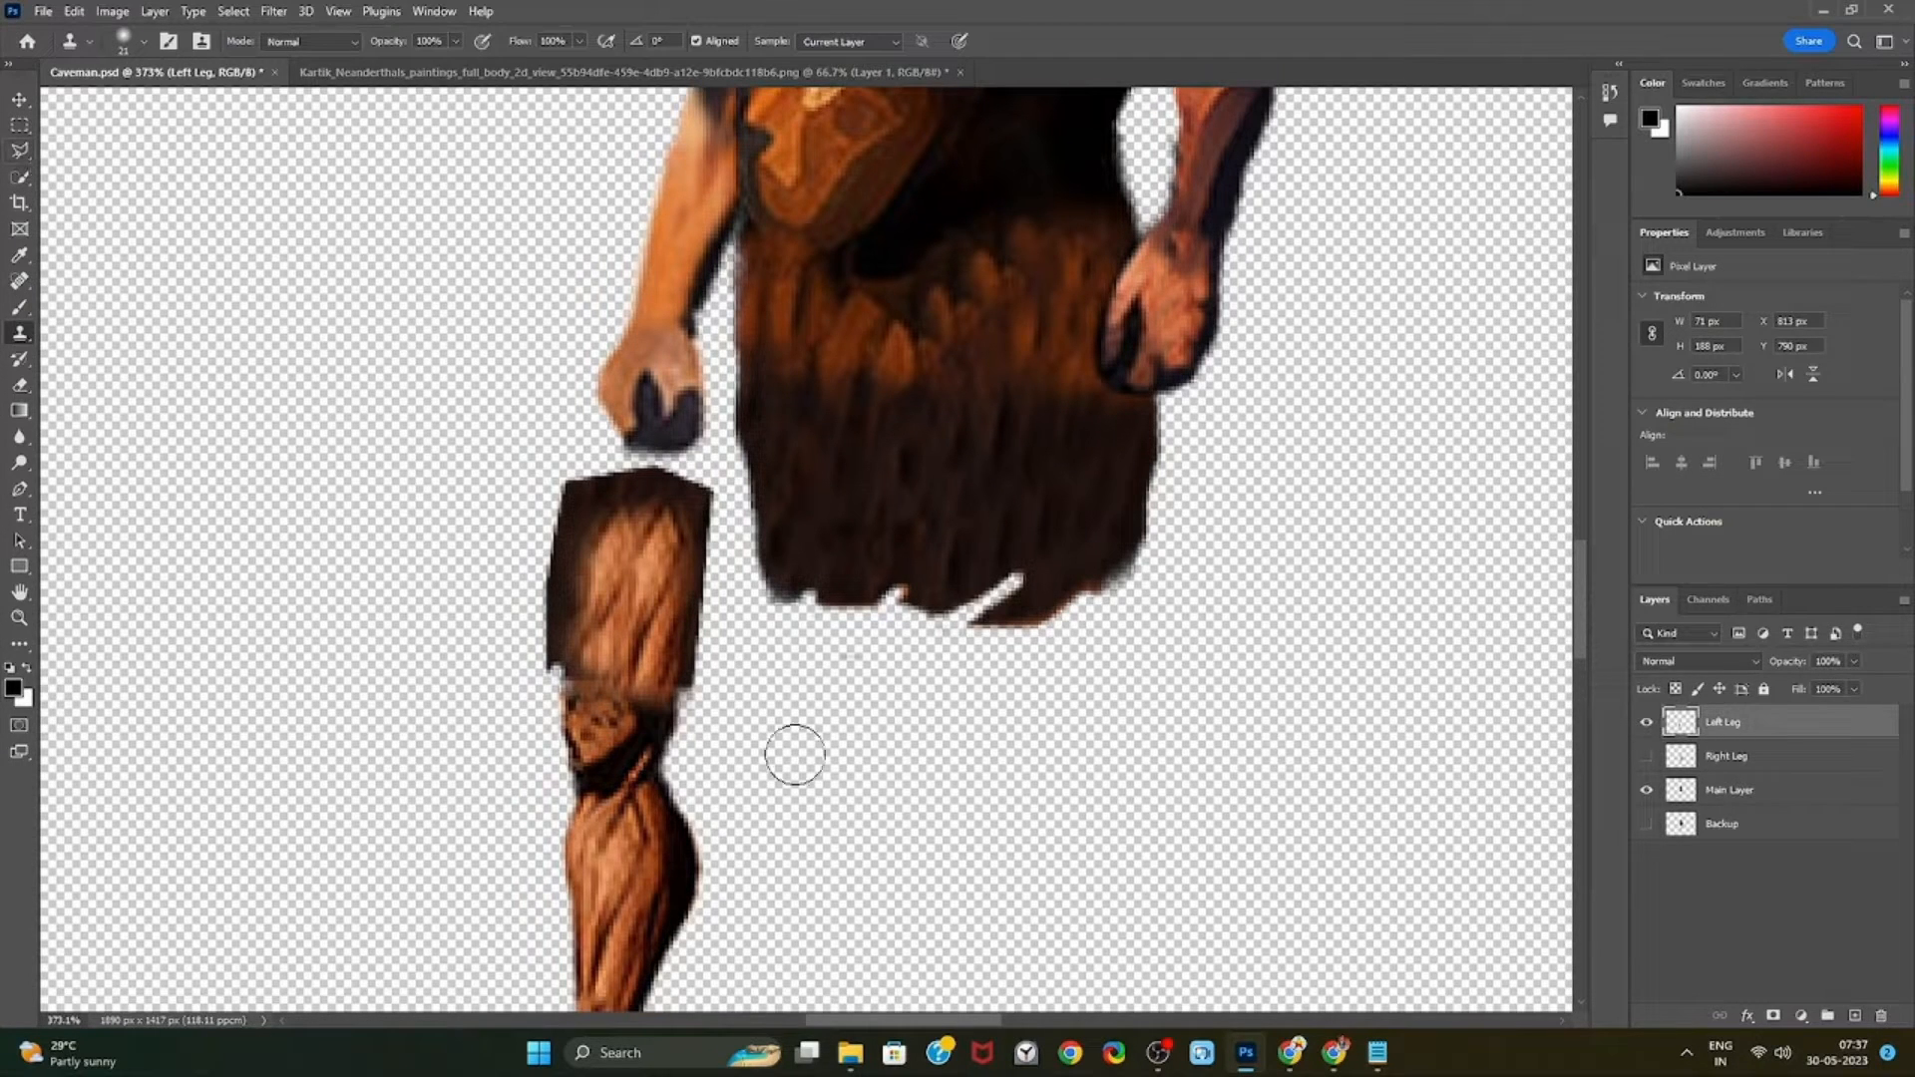
Move the left leg to about X 789, Y 816 px, clear of the hand, and erase its thigh's rough edges into a rounded outline
key(v)
drag(597, 828, 515, 926)
scroll(529, 872, down, 2)
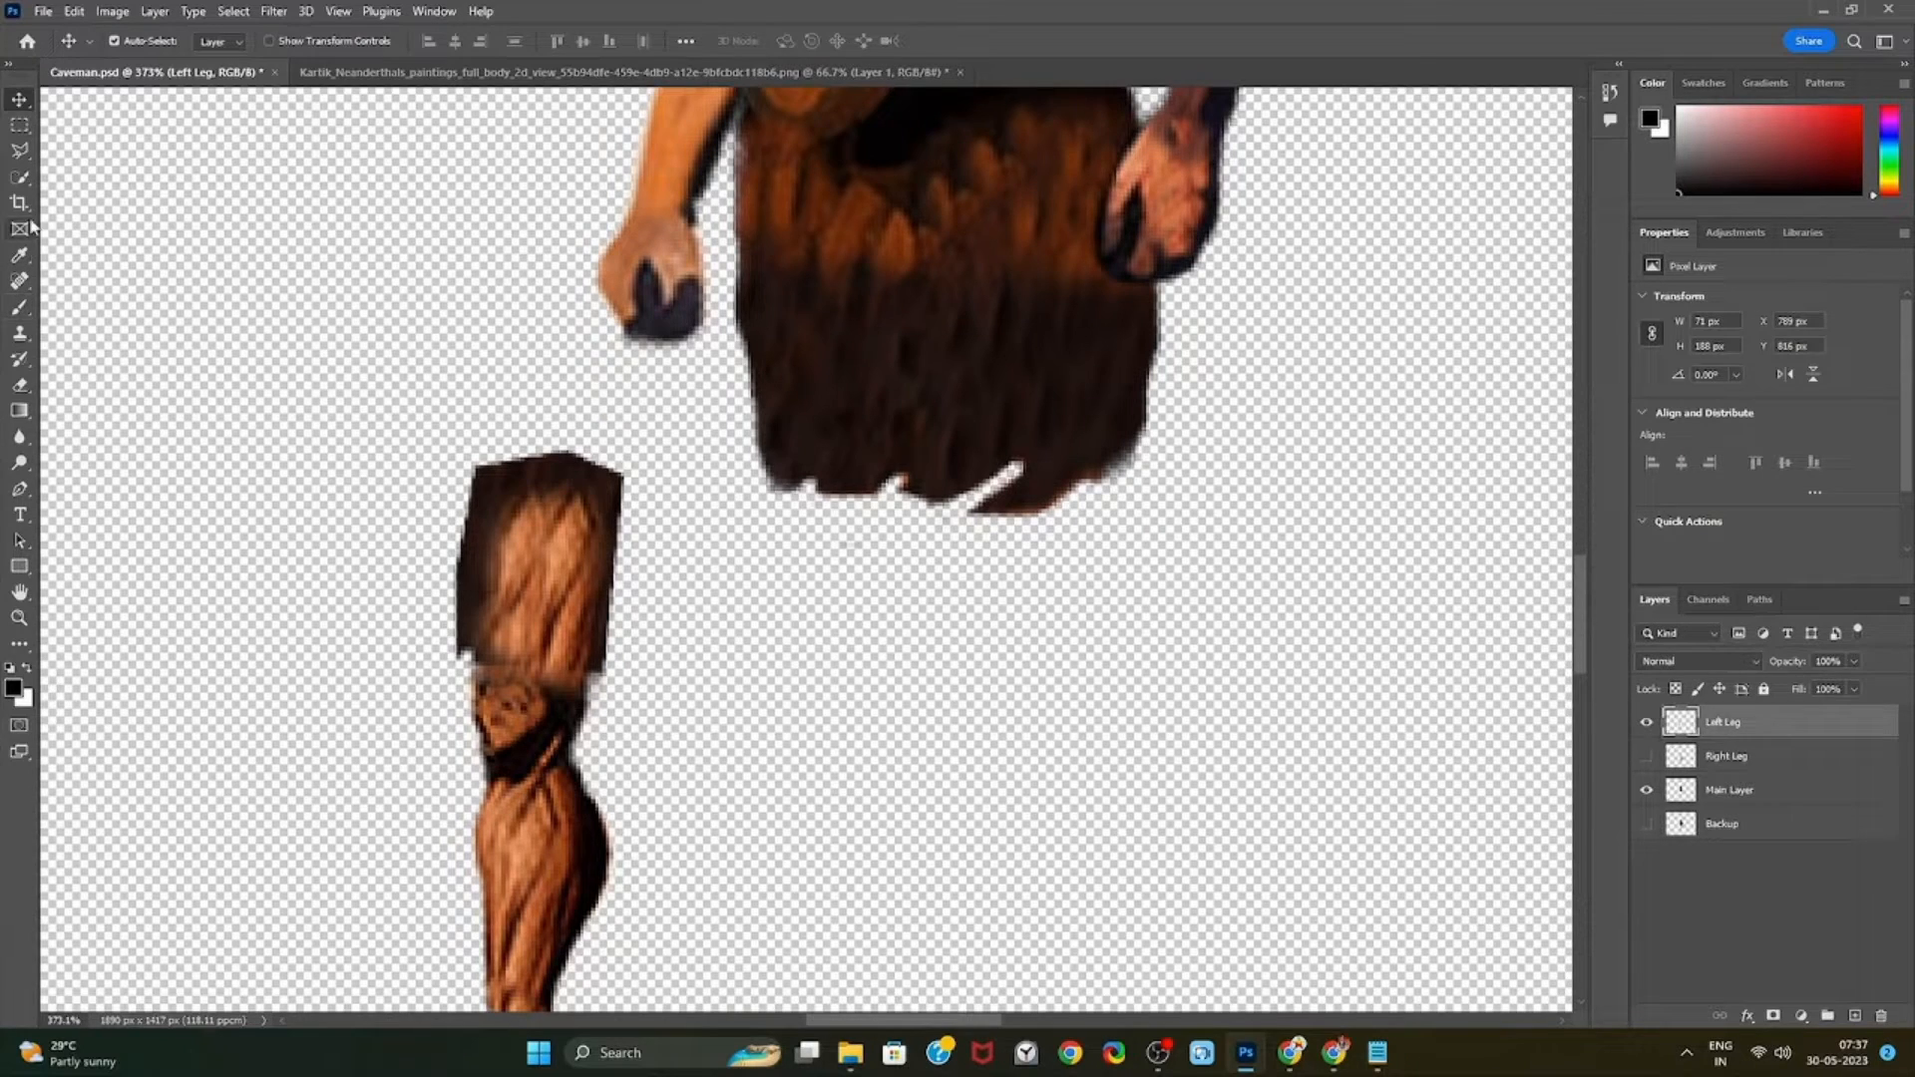
drag(20, 385, 98, 407)
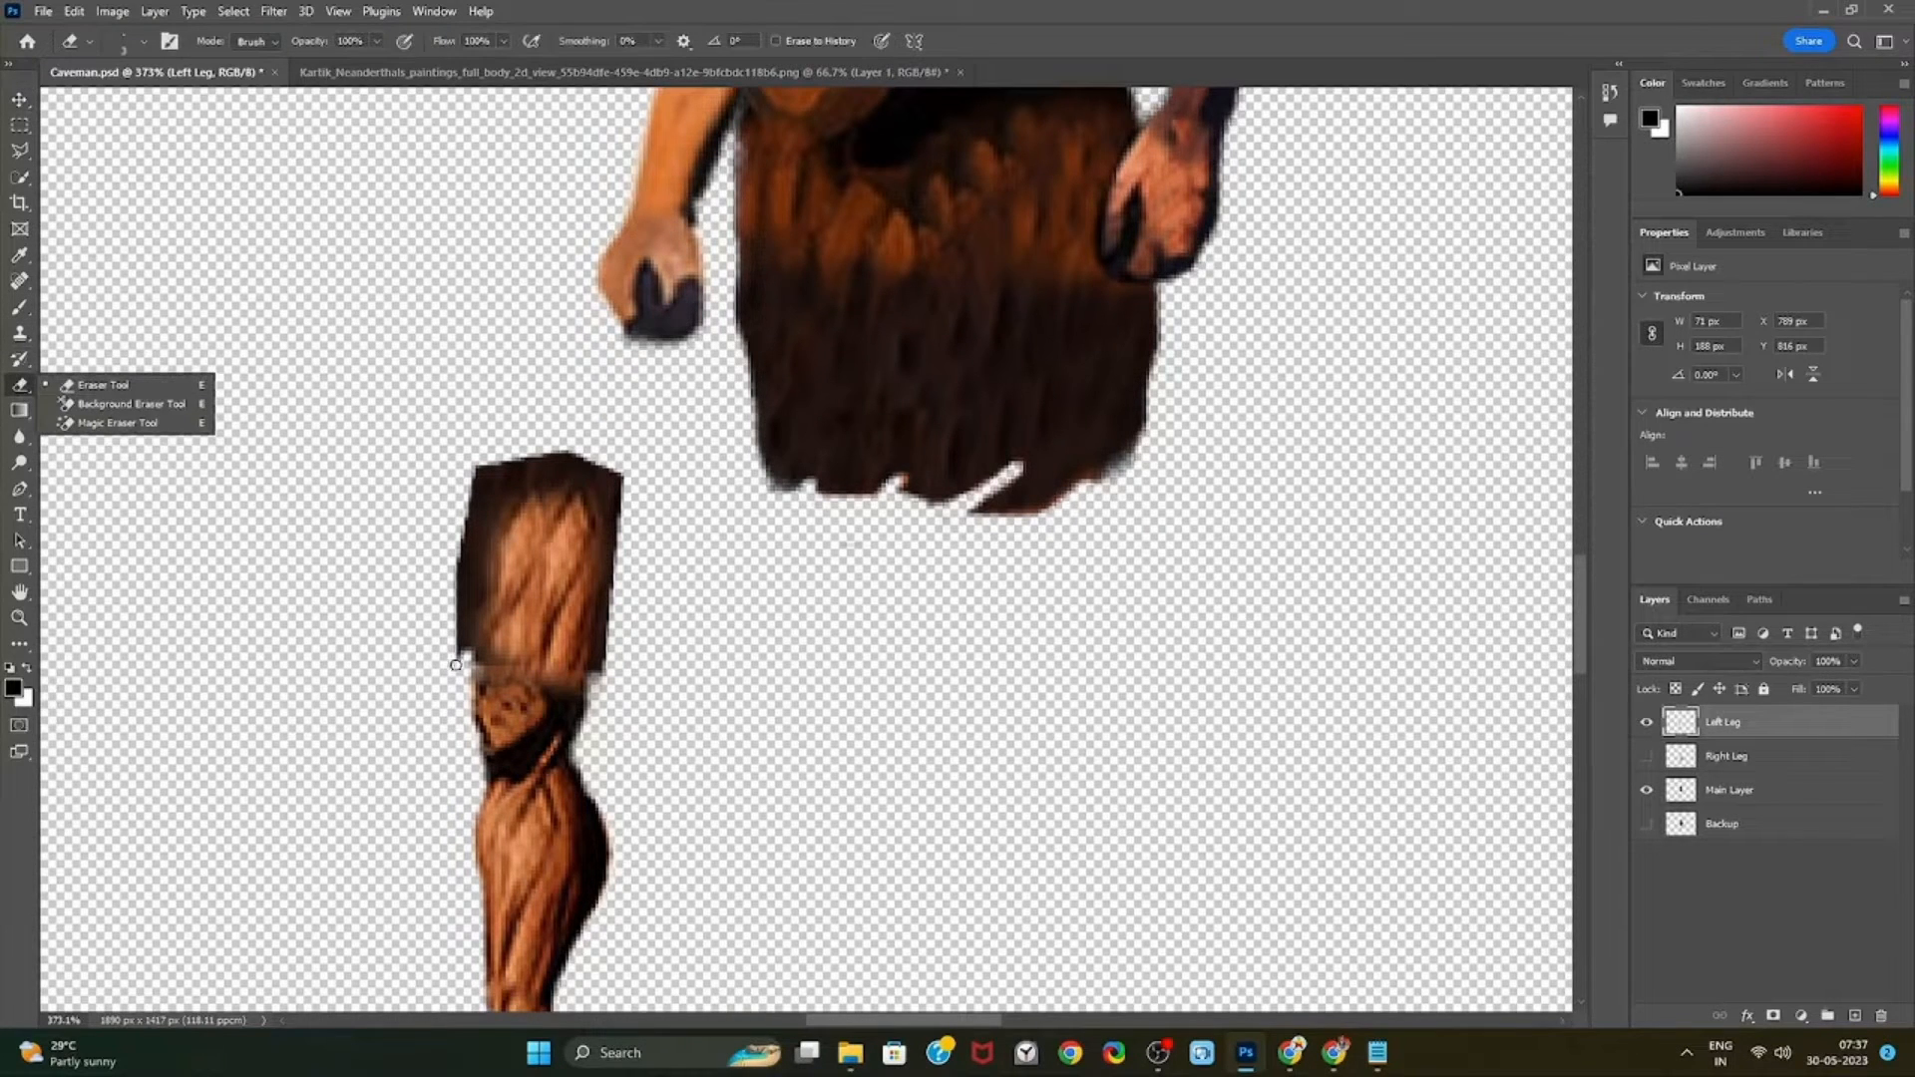
mouse_move(456, 665)
mouse_down()
mouse_move(477, 473)
mouse_move(560, 458)
mouse_move(632, 491)
mouse_move(594, 456)
mouse_move(534, 445)
mouse_move(860, 560)
mouse_move(642, 475)
mouse_move(533, 458)
mouse_move(622, 483)
mouse_up()
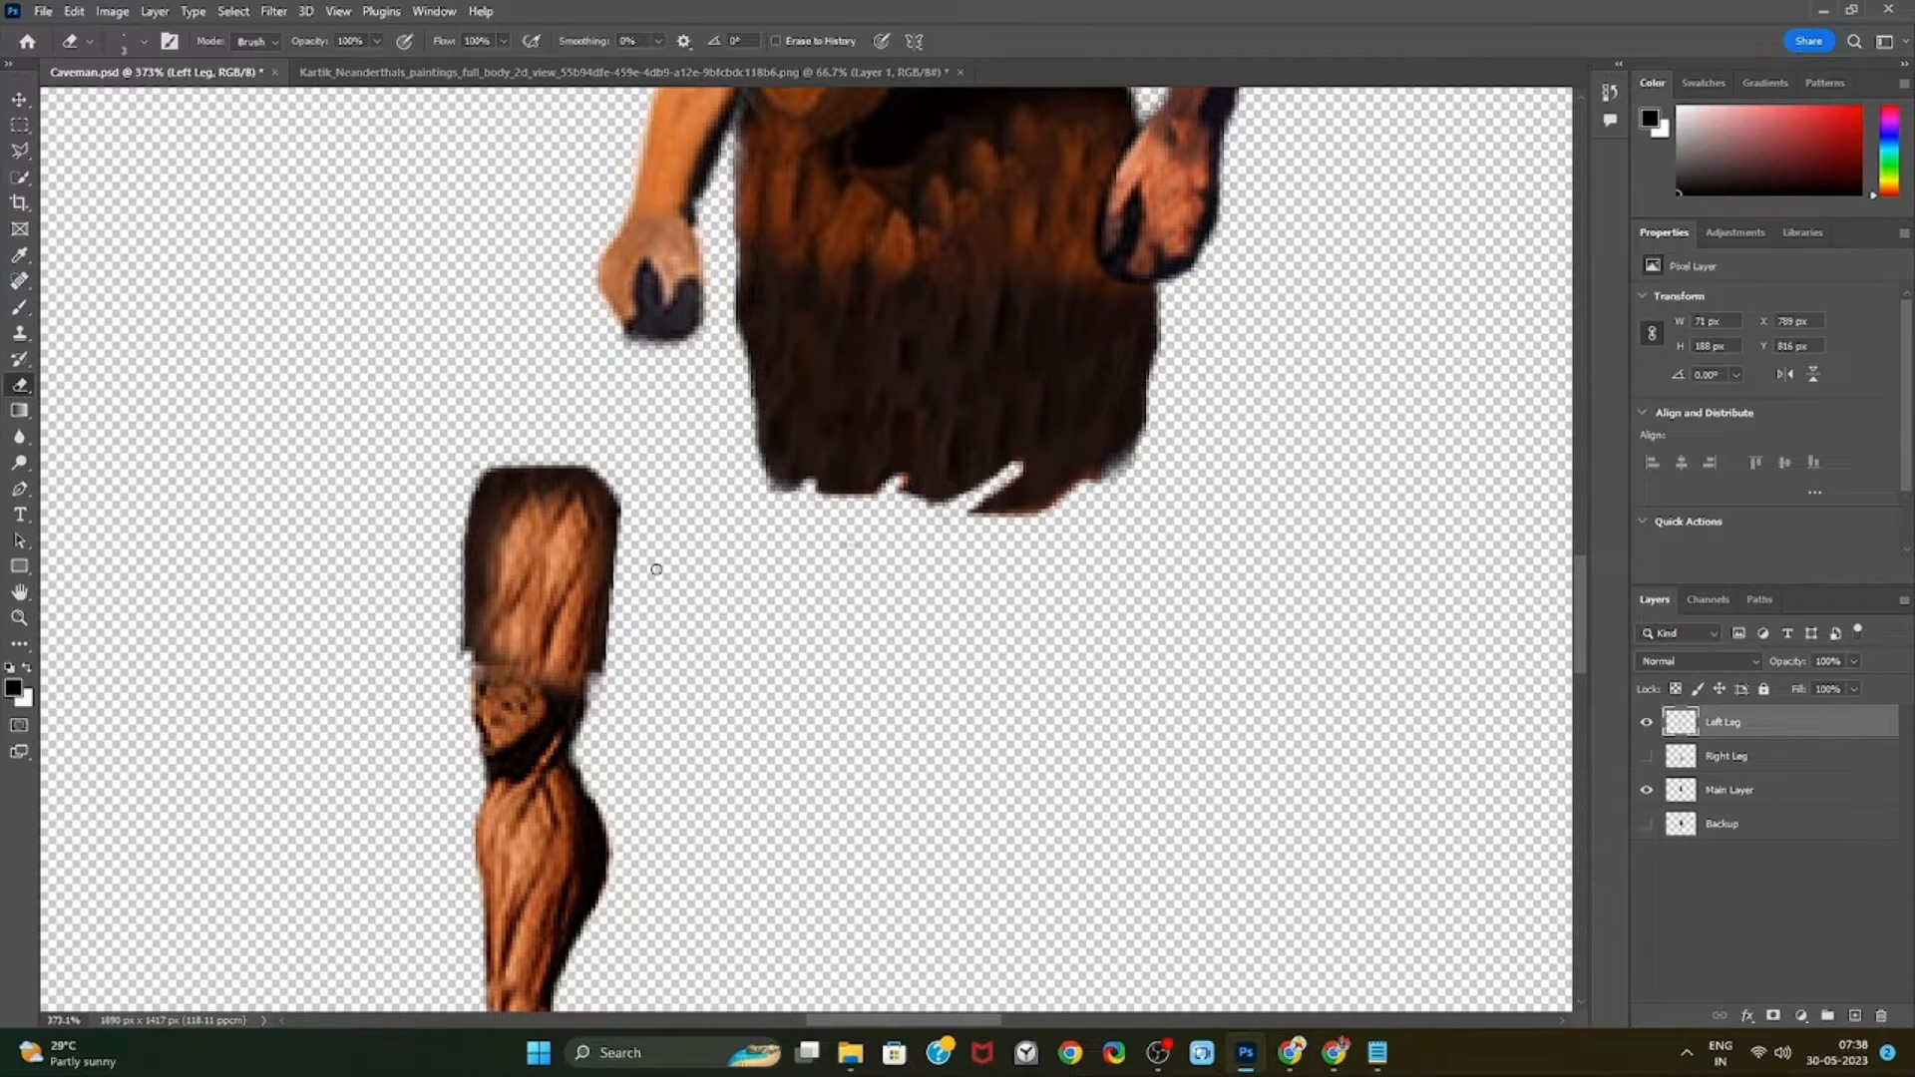
scroll(434, 749, down, 3)
scroll(439, 748, up, 4)
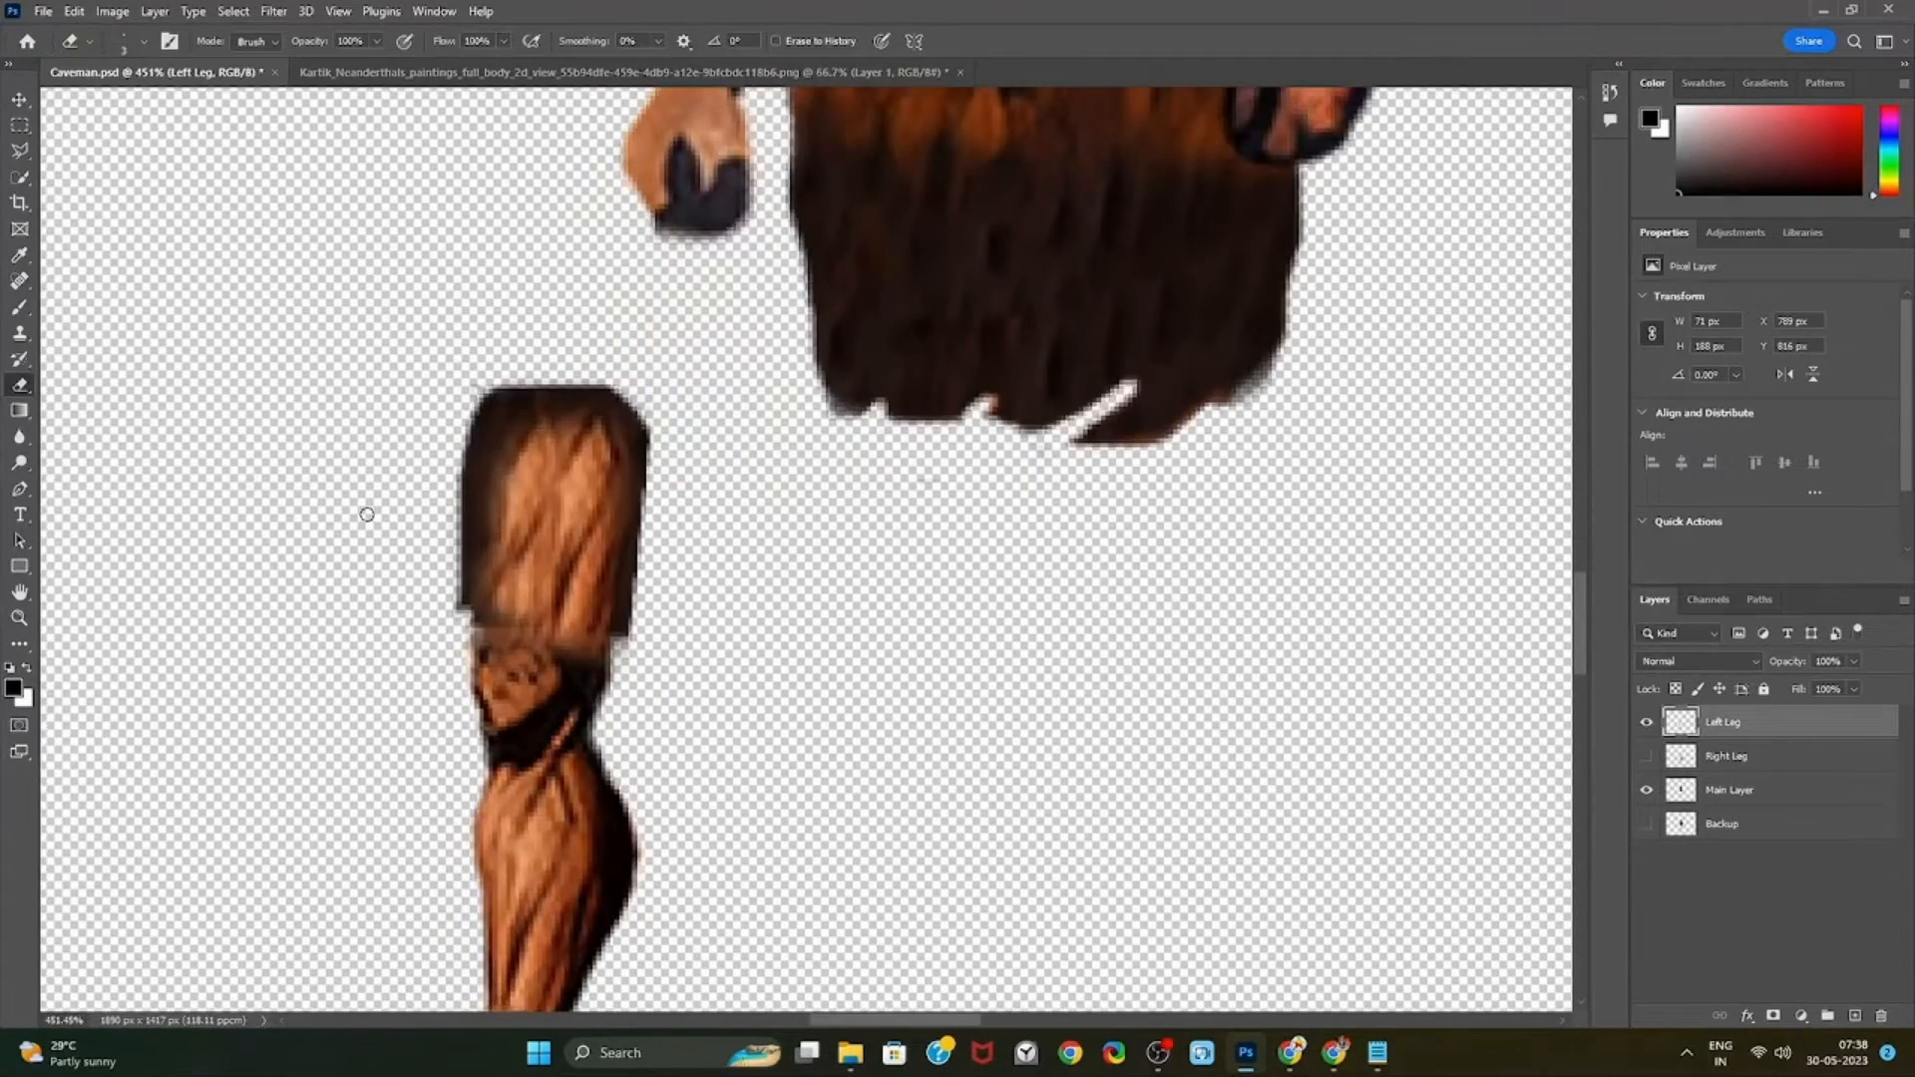
mouse_move(461, 612)
mouse_down()
mouse_move(485, 401)
mouse_move(617, 389)
mouse_move(648, 439)
mouse_move(654, 507)
mouse_move(628, 636)
mouse_move(646, 568)
mouse_up()
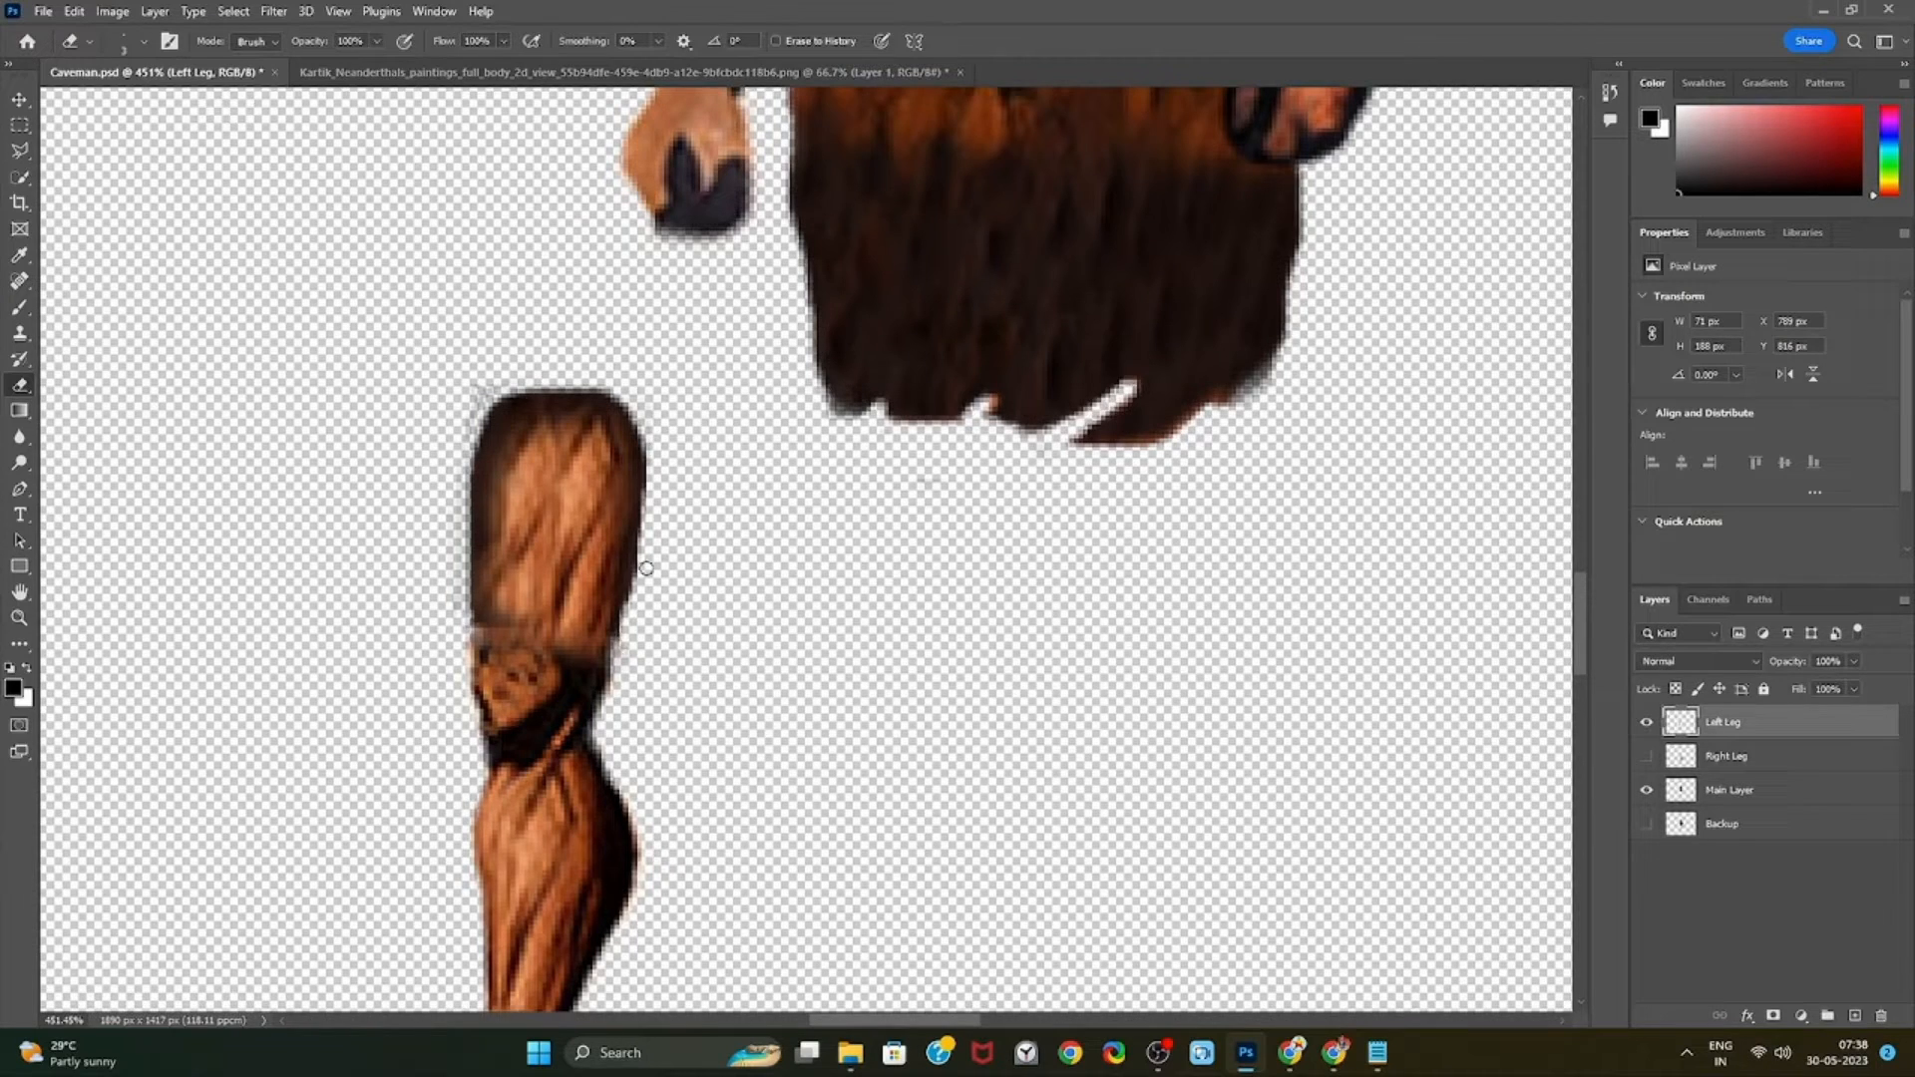
Erase the remaining fringe around the left thigh's outline and clone lighter skin texture over its dark edges
mouse_move(648, 399)
mouse_down()
mouse_move(529, 371)
mouse_move(453, 422)
mouse_move(464, 397)
mouse_move(470, 648)
mouse_up()
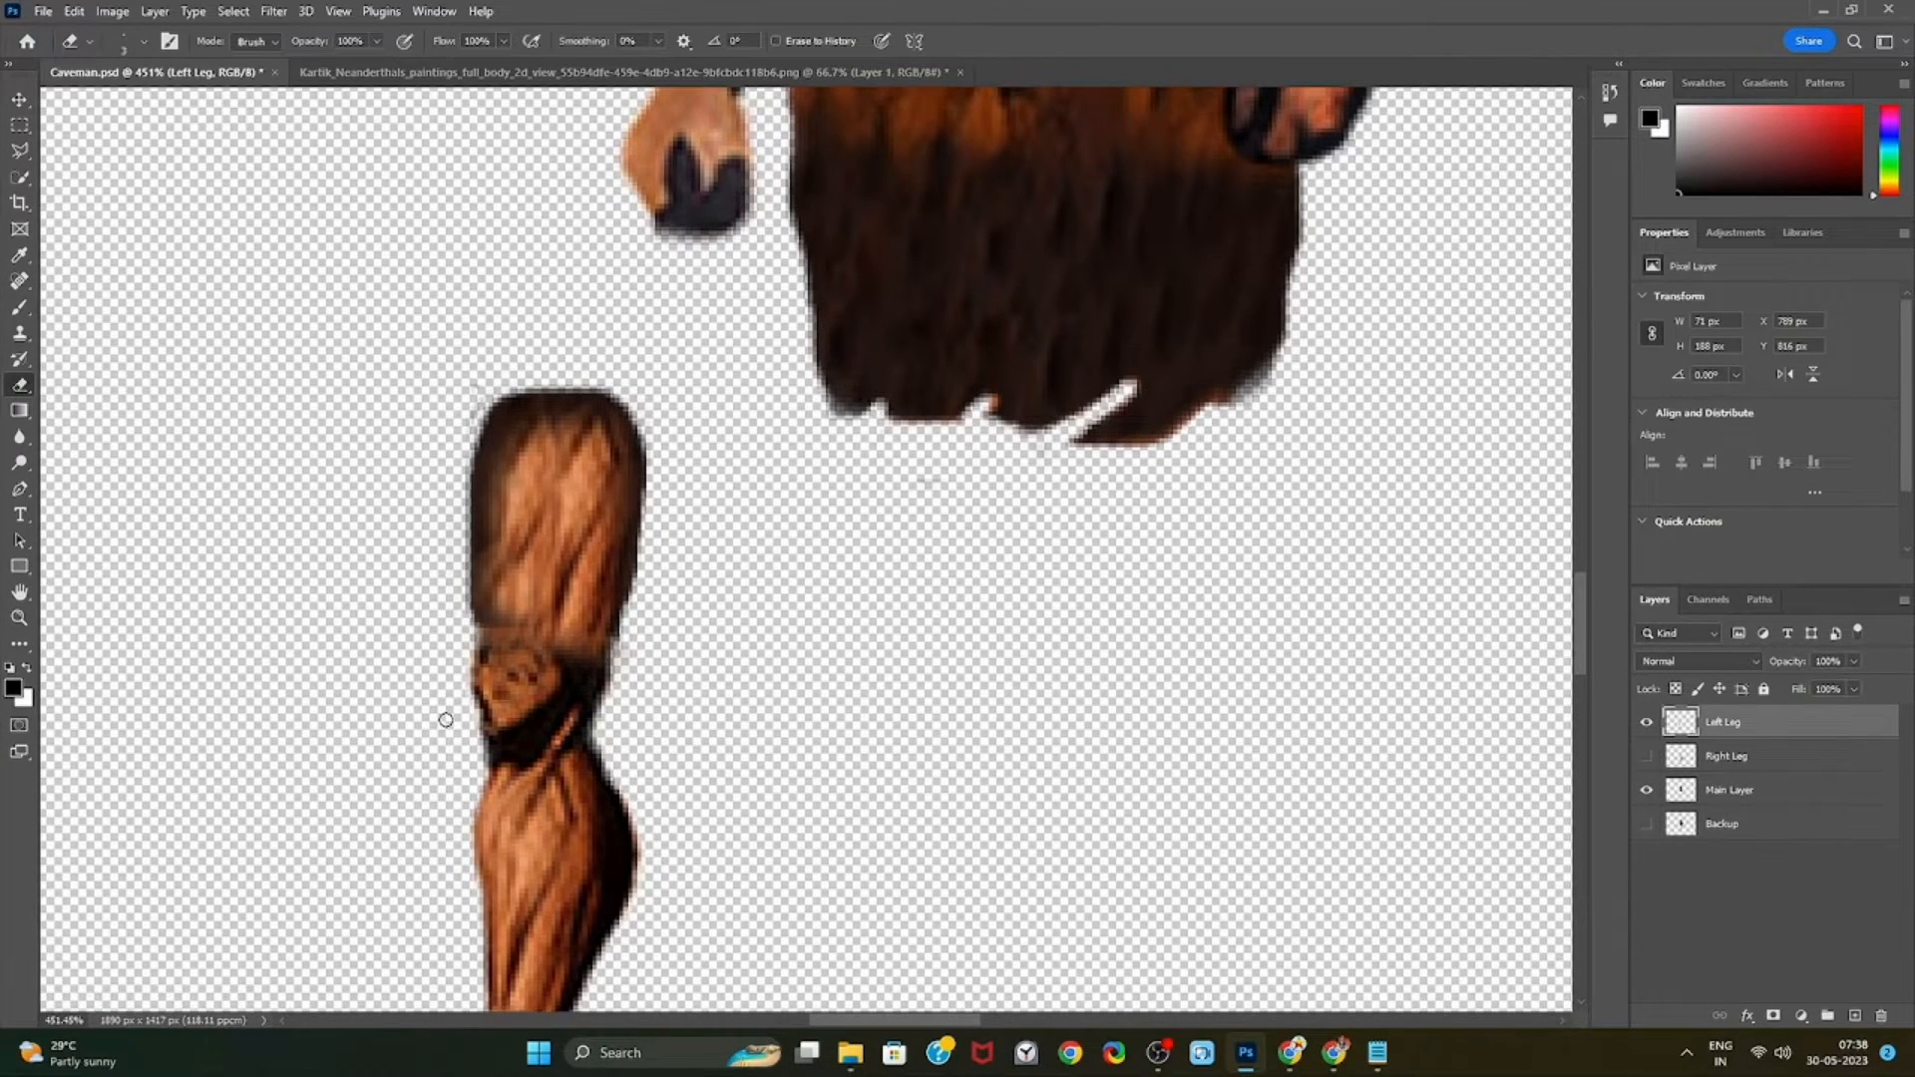
scroll(446, 719, down, 5)
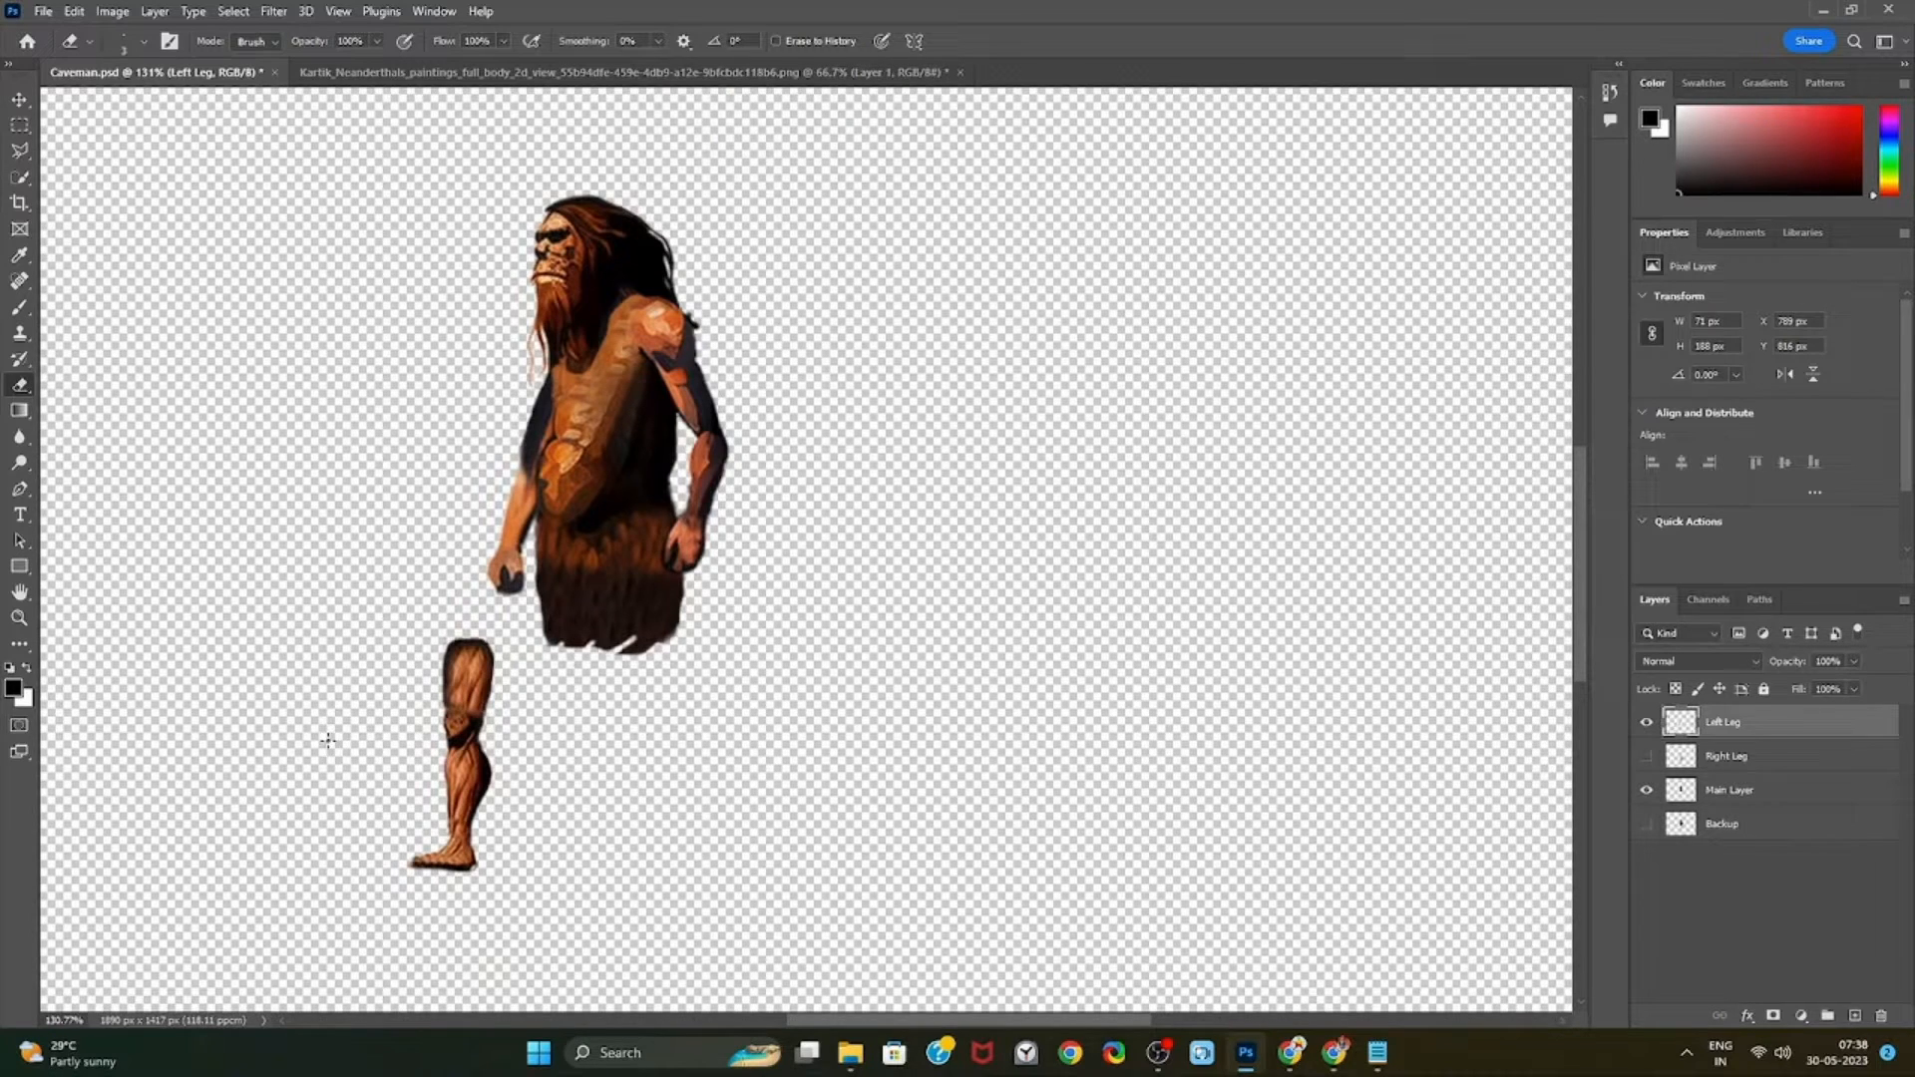
scroll(328, 739, up, 4)
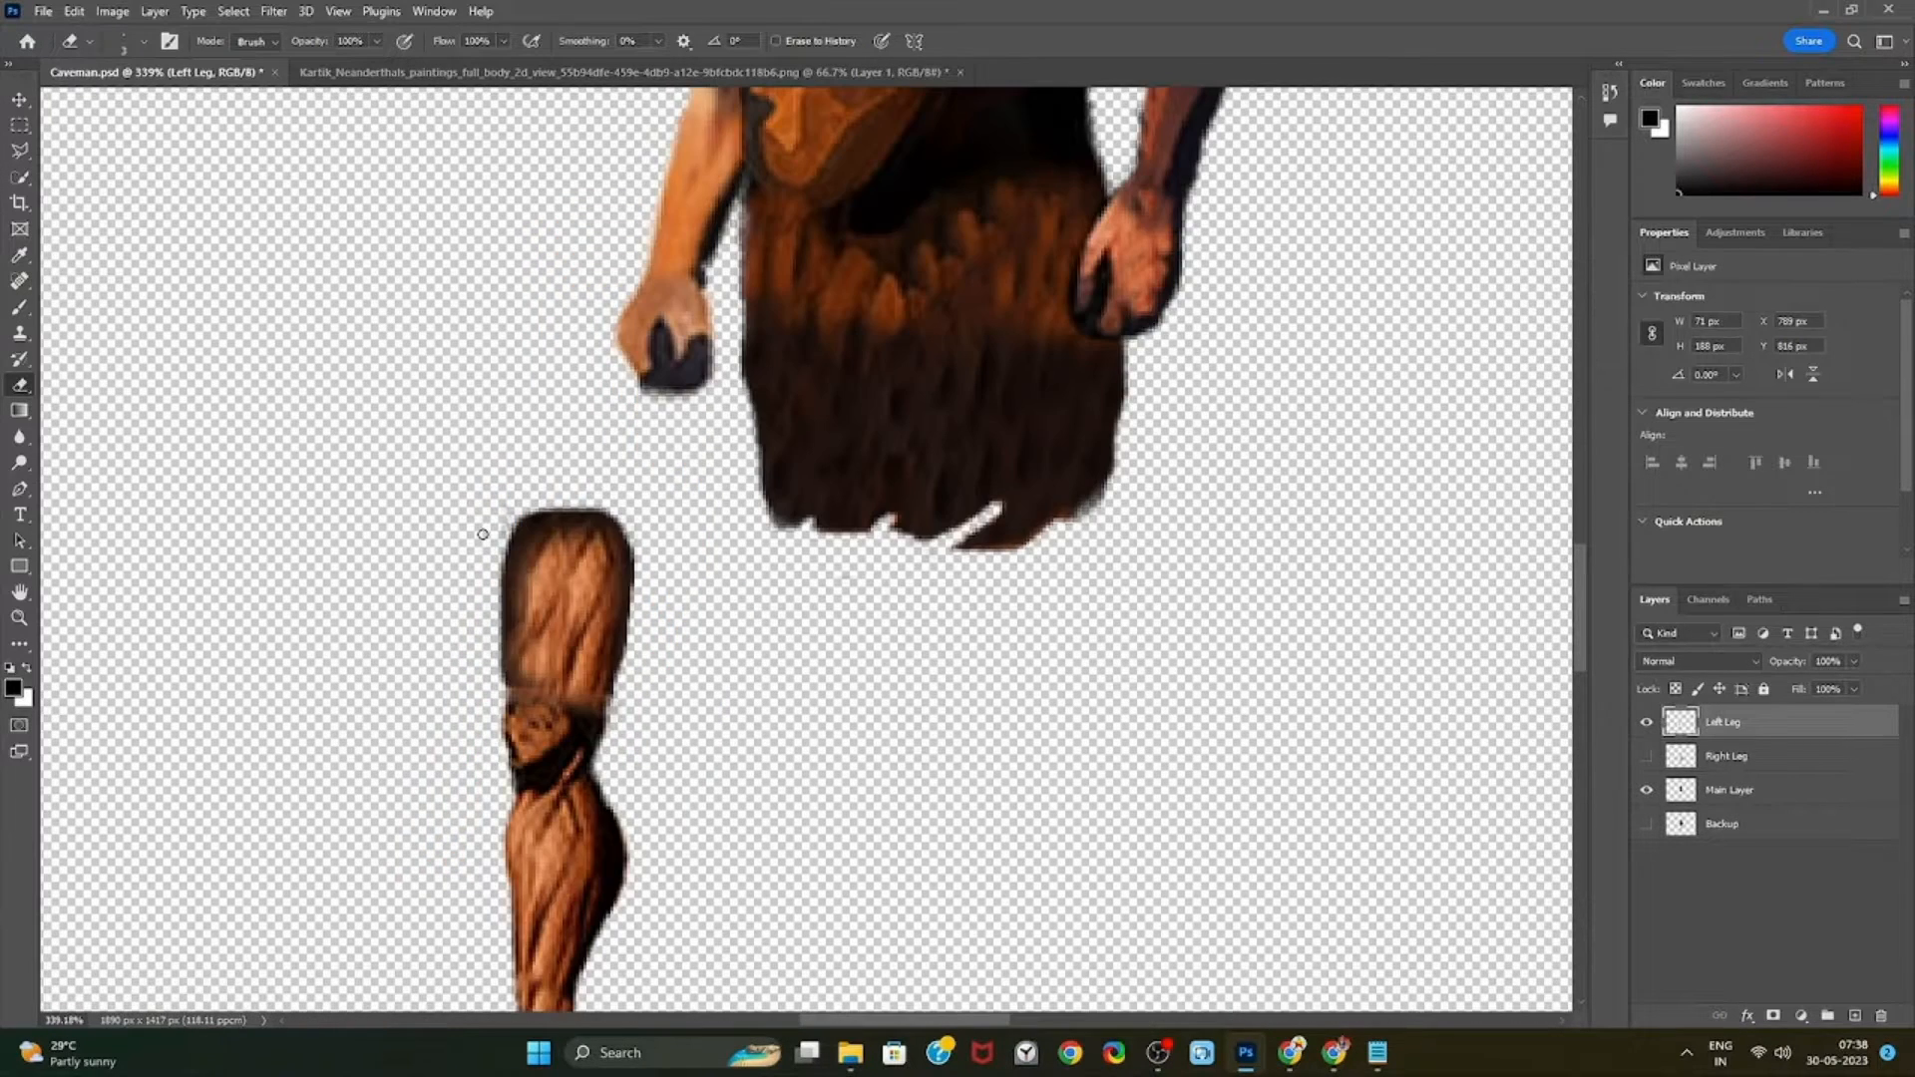
click(18, 335)
mouse_move(526, 598)
mouse_down()
mouse_move(551, 542)
mouse_move(603, 561)
mouse_up()
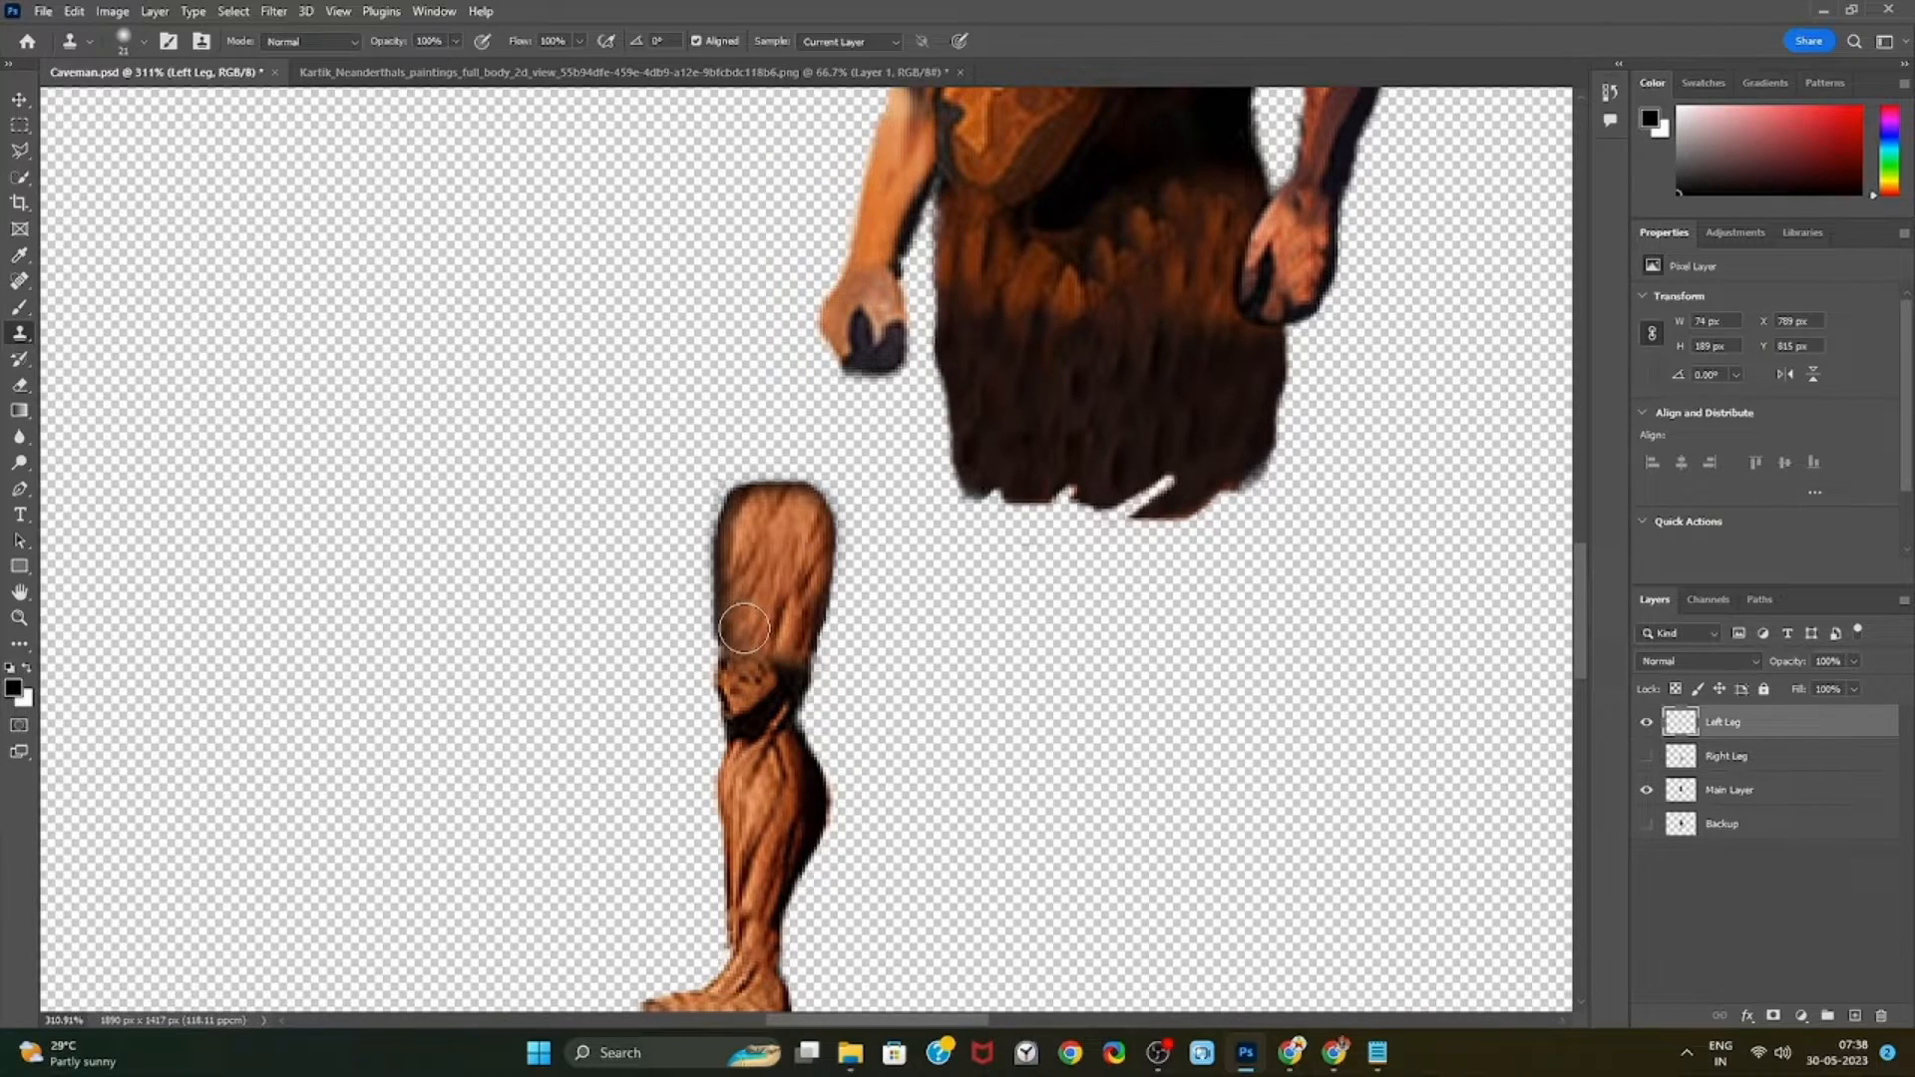
Move the left leg back into place under the skirt, with its layer below Main Layer
scroll(955, 618, down, 4)
drag(1003, 1021, 1052, 1026)
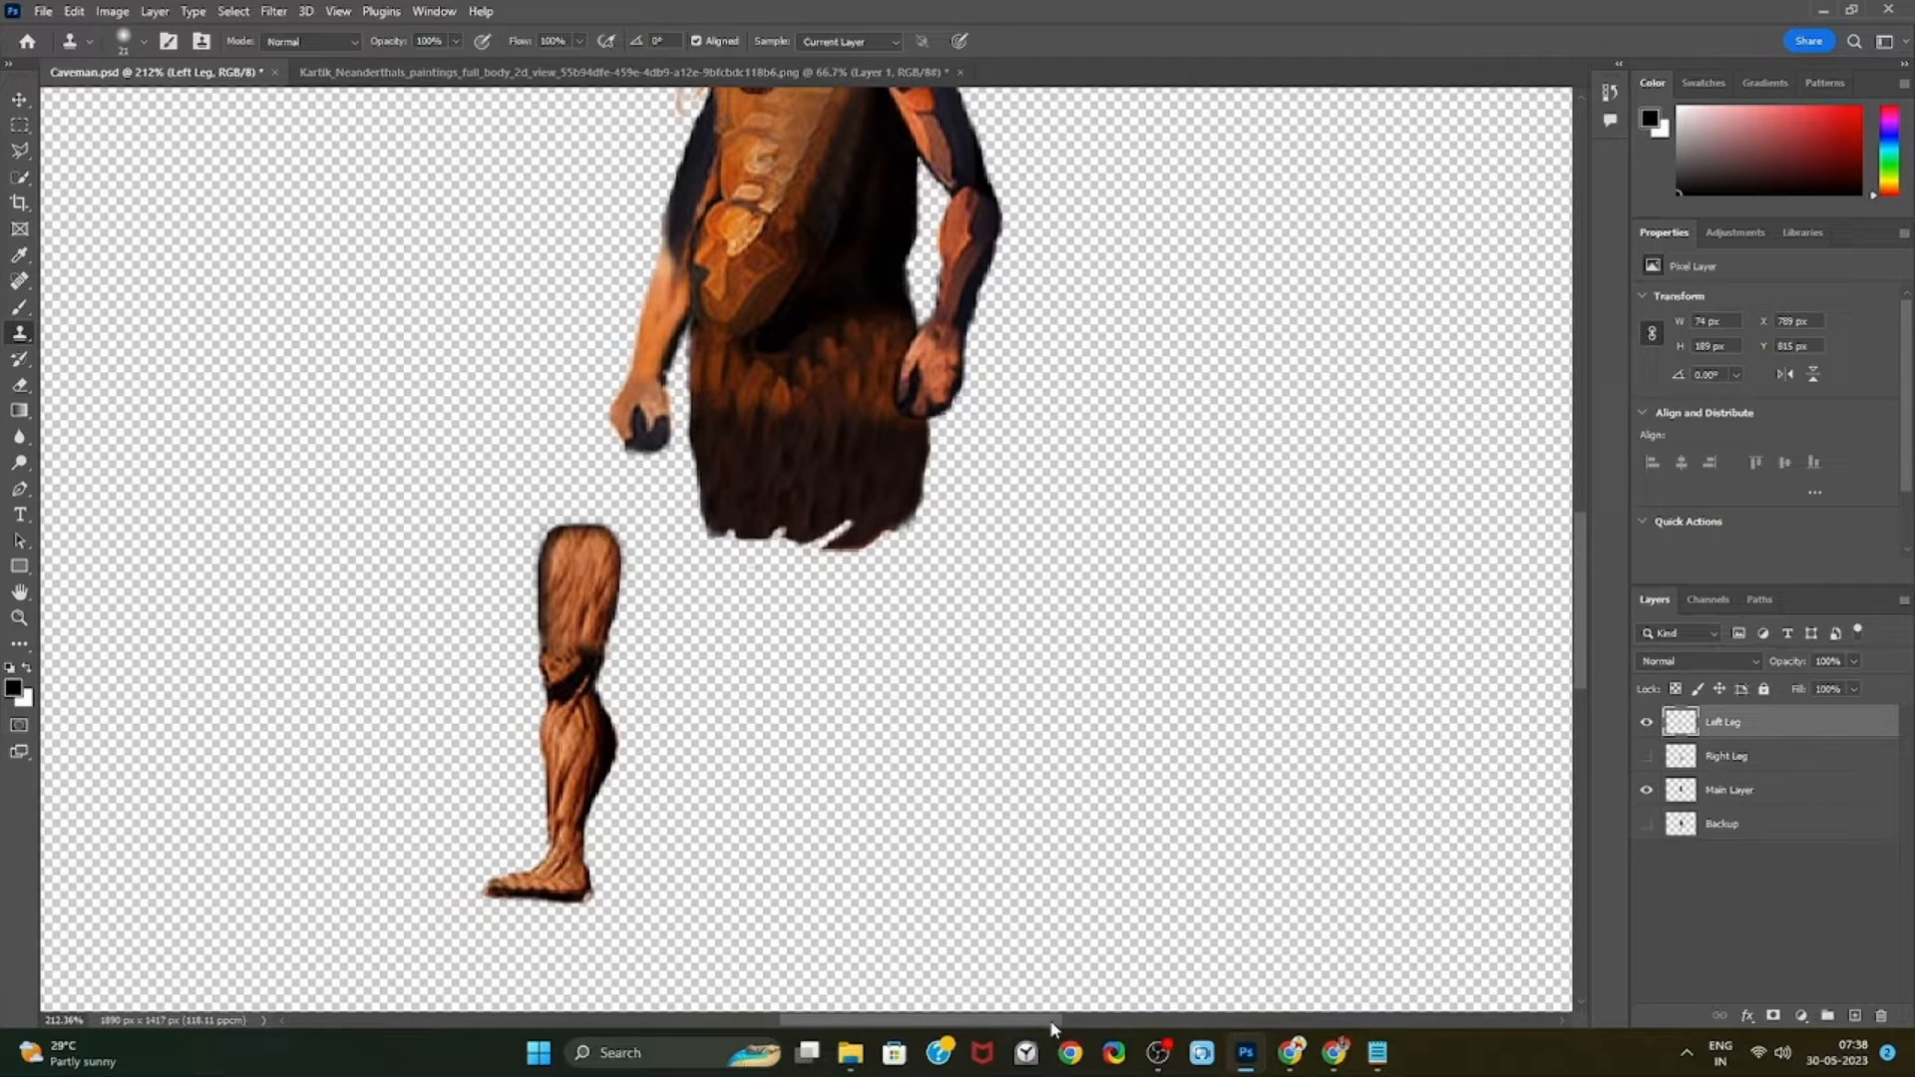
mouse_move(762, 658)
mouse_down()
mouse_move(826, 663)
mouse_move(771, 655)
mouse_up()
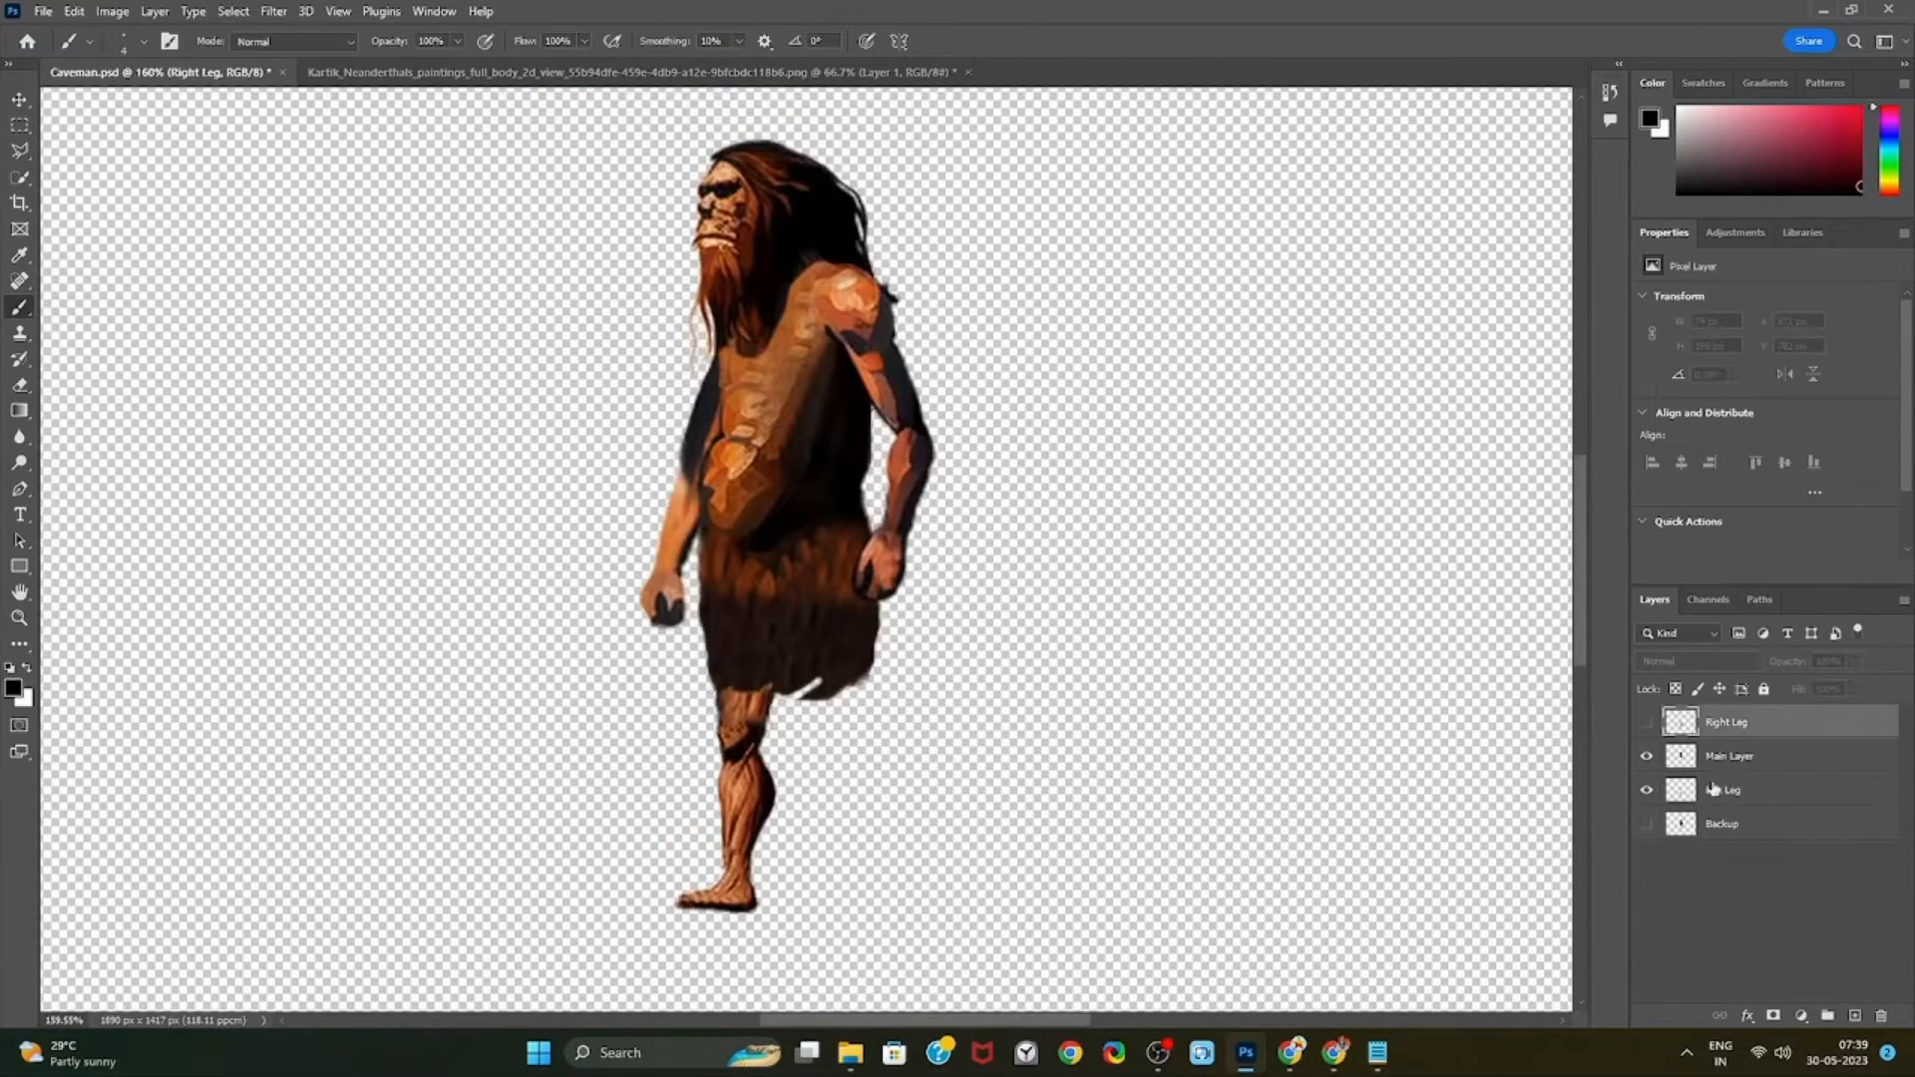
Hide the Left Leg layer, show the Right Leg layer, and erase the stray fragment in front of the right foot's toes
click(1647, 790)
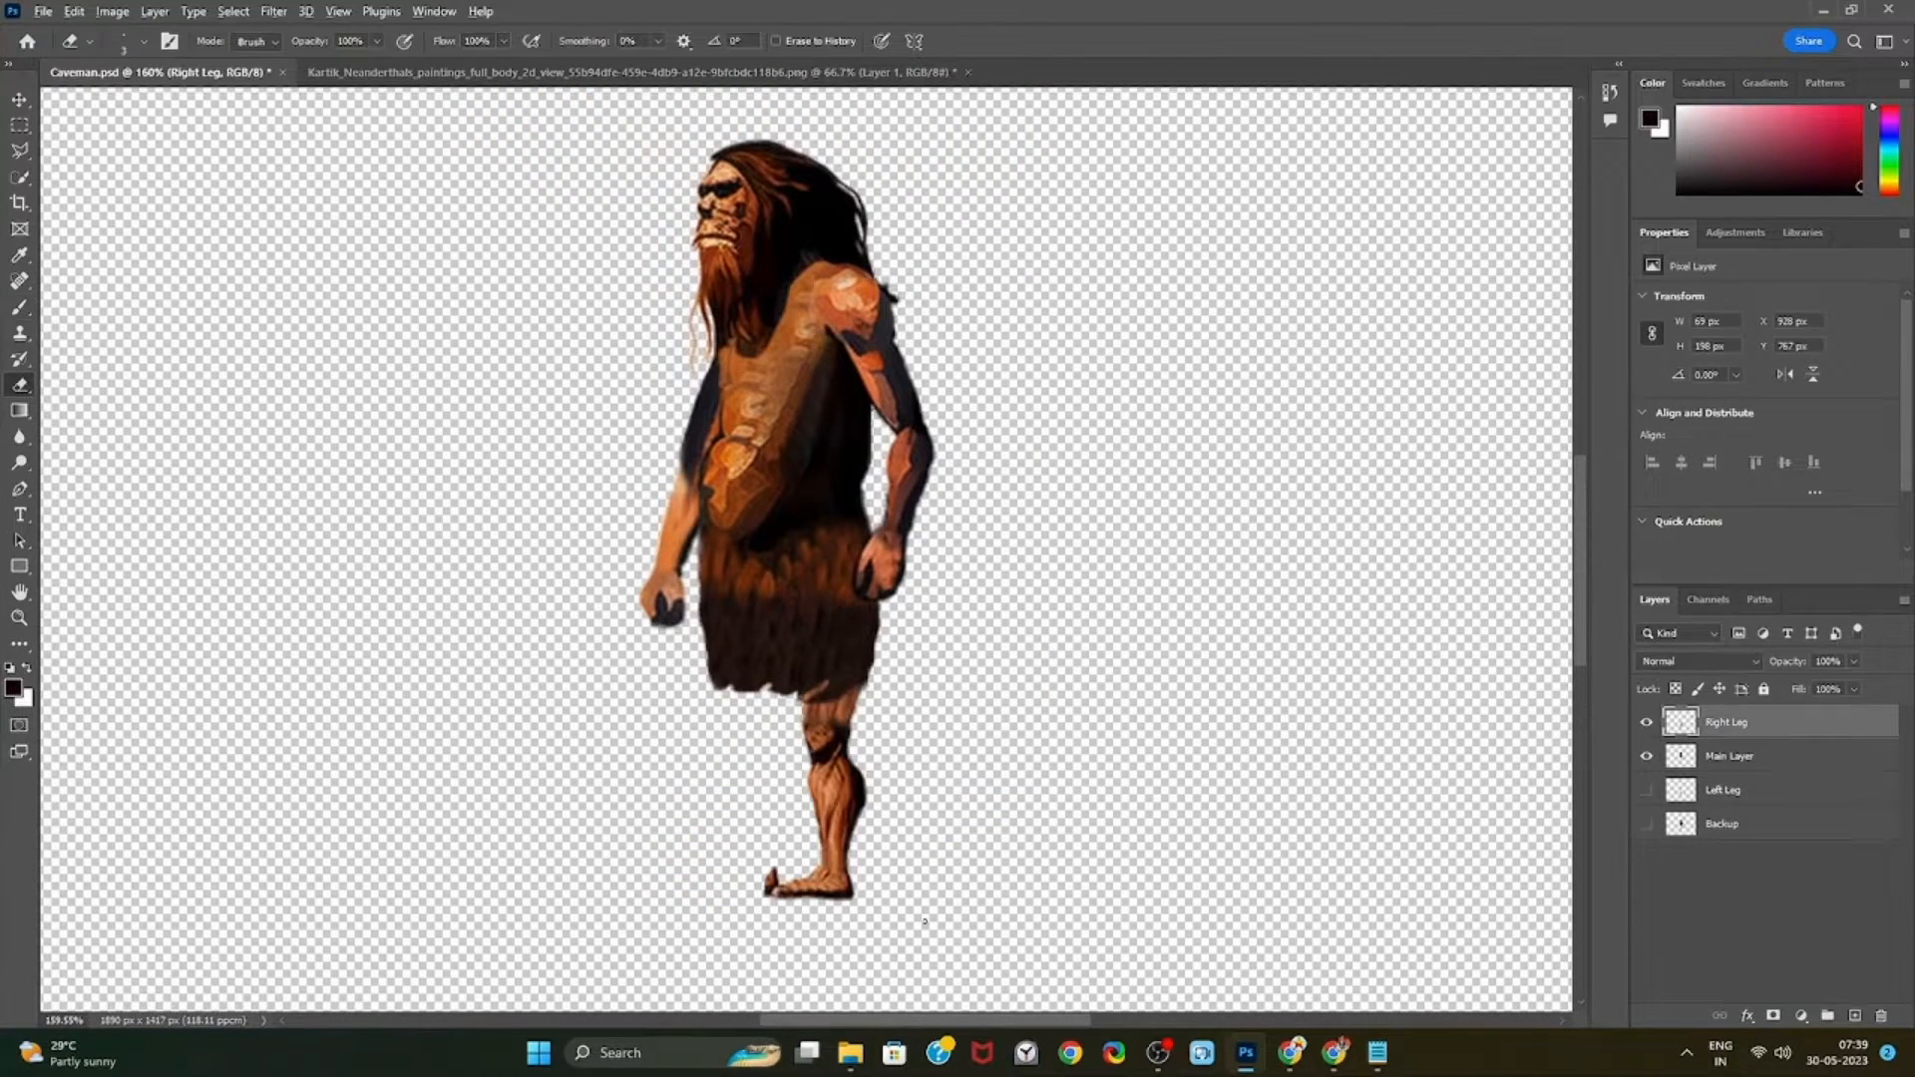
scroll(854, 916, up, 6)
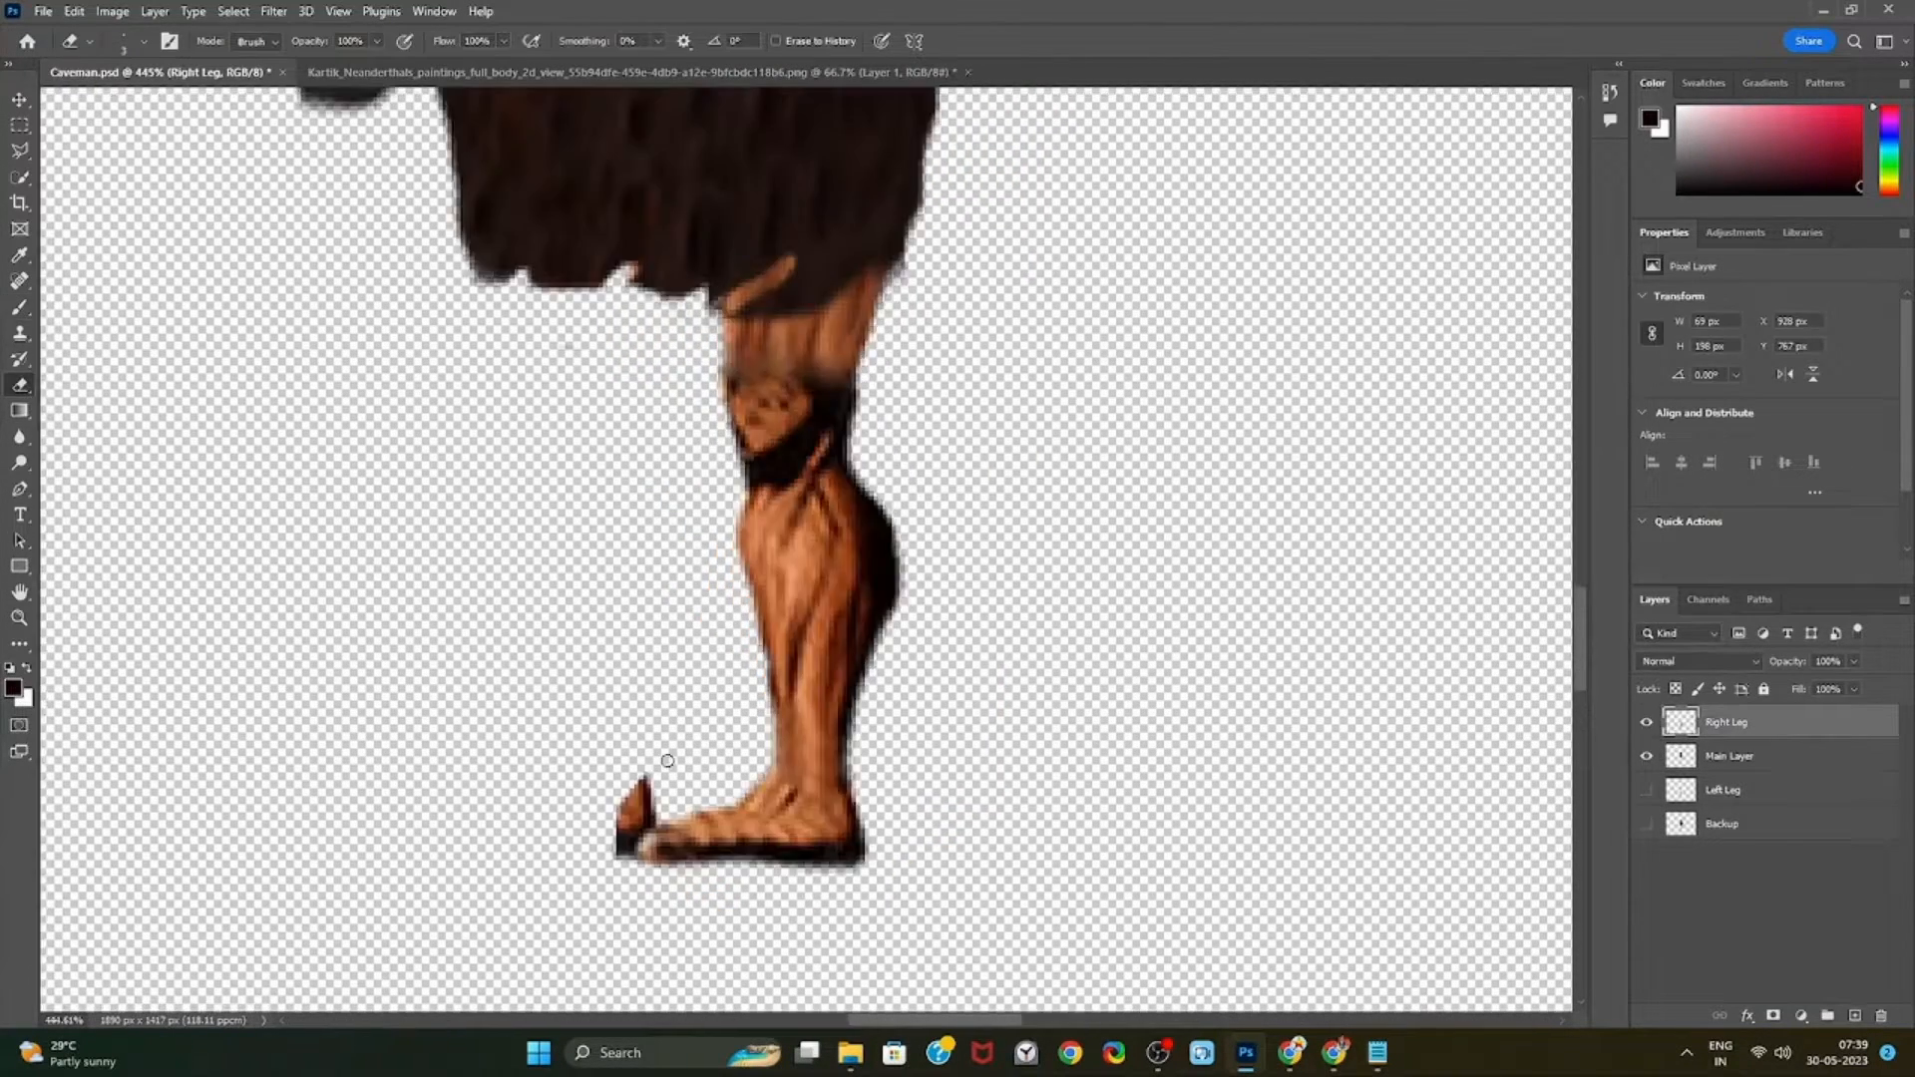
mouse_move(650, 775)
mouse_down()
mouse_move(668, 788)
mouse_move(650, 820)
mouse_move(629, 784)
mouse_move(618, 871)
mouse_up()
scroll(575, 738, down, 4)
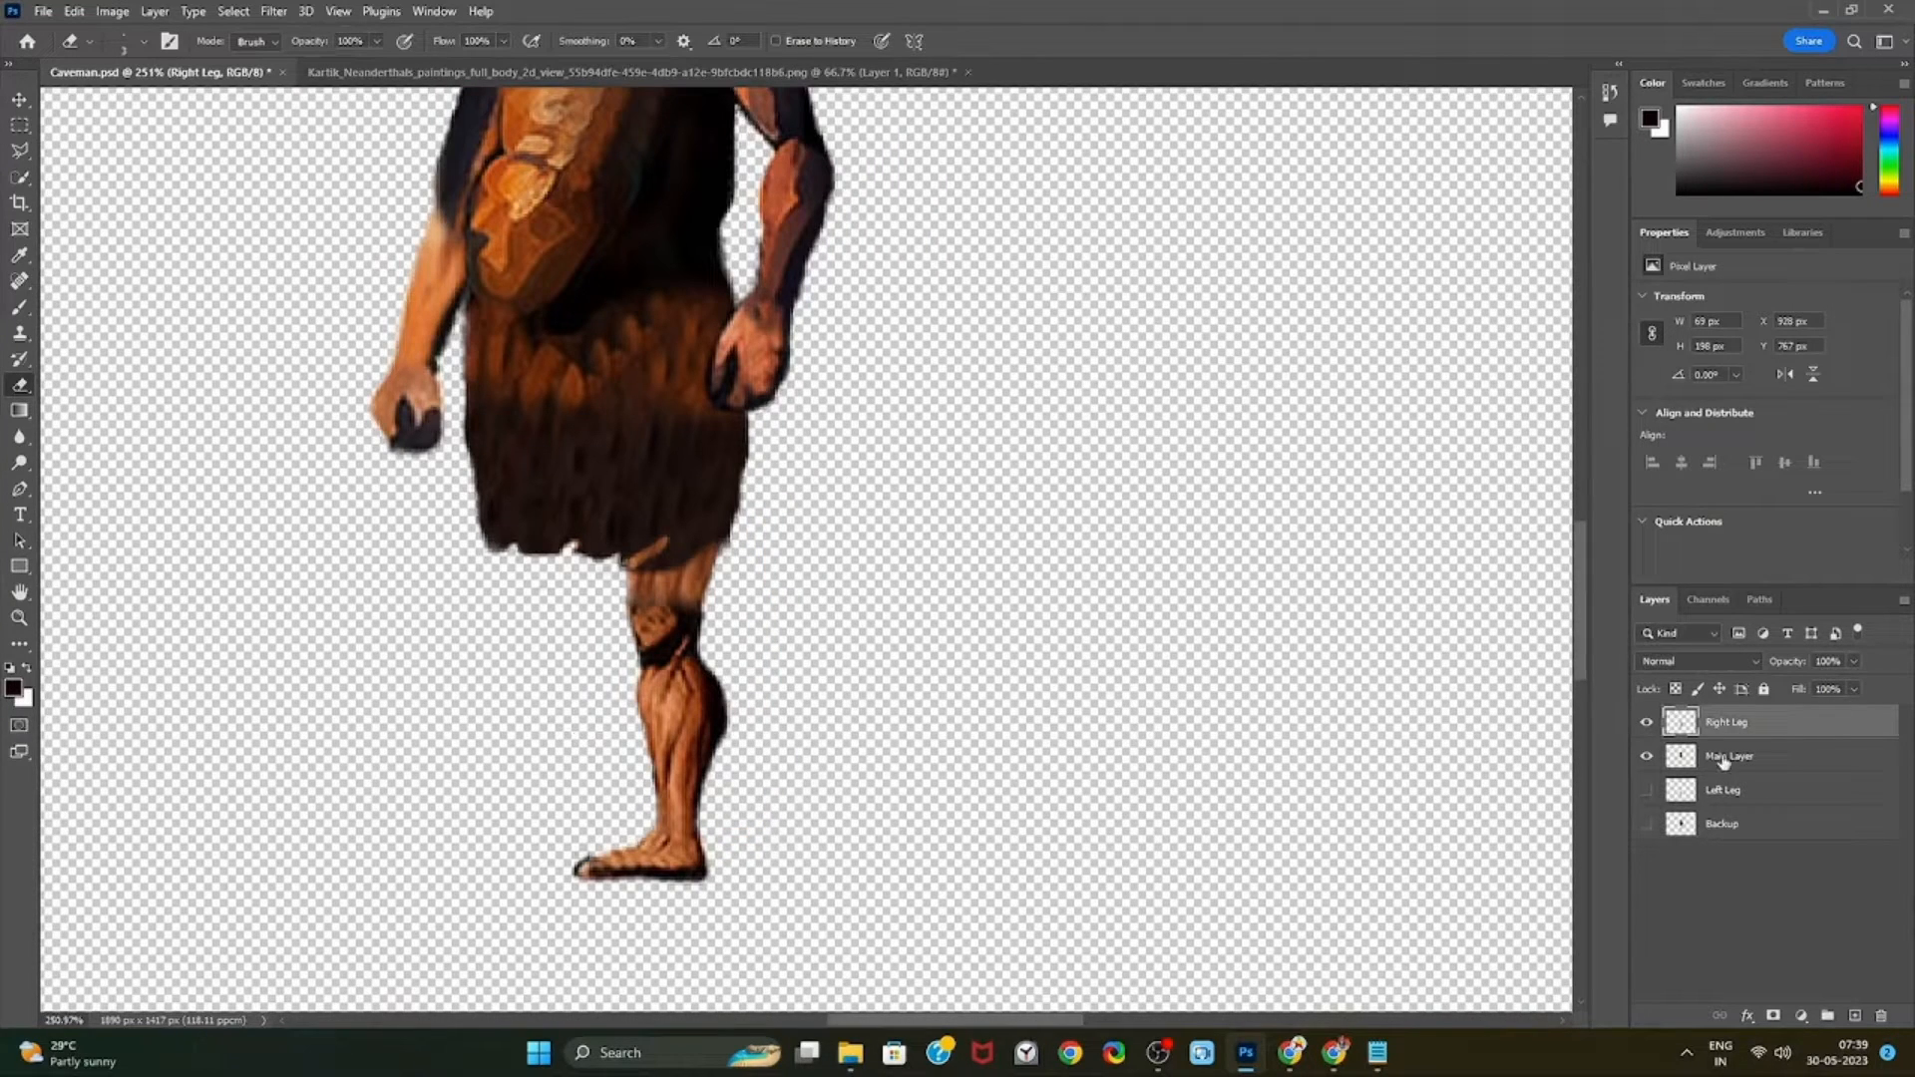
Select the Right Leg layer and move the leg clear of the skirt to about X 1004, Y 776 px
click(1724, 758)
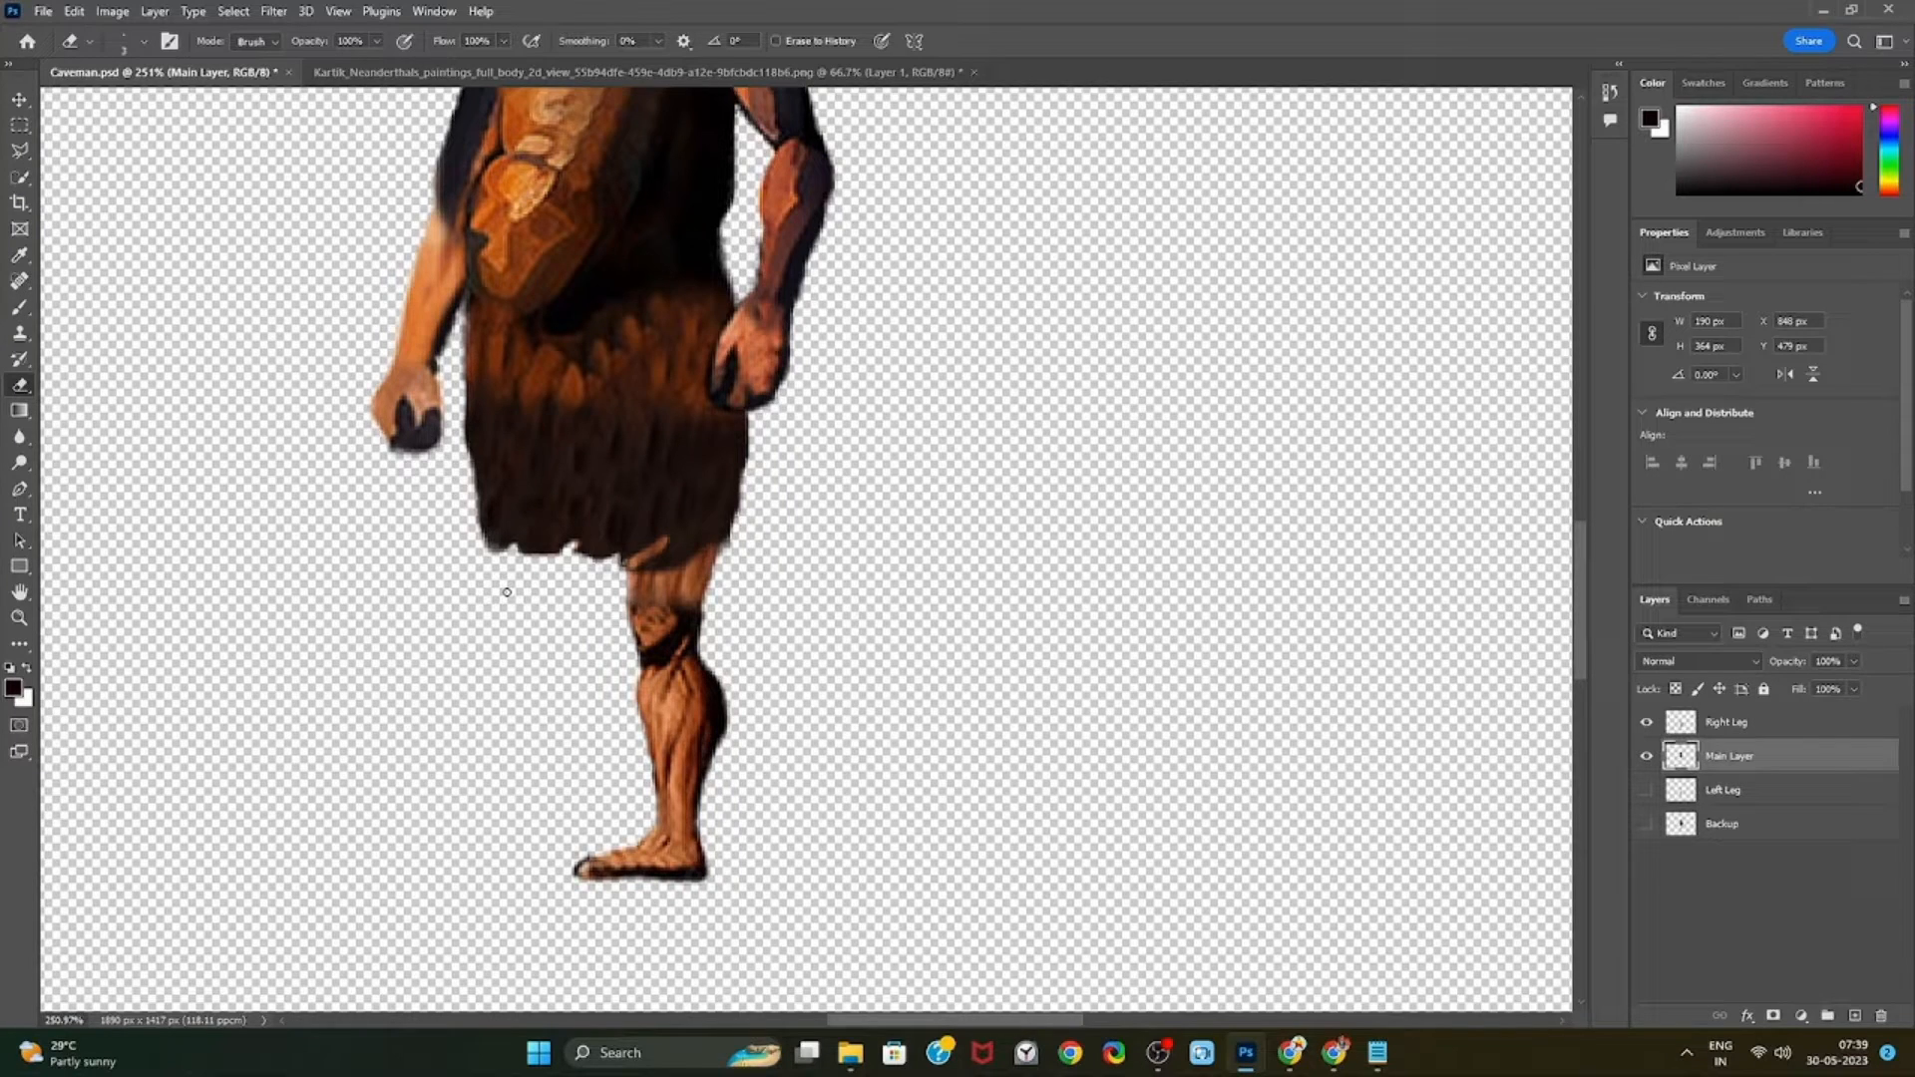
key(alt+bracketright)
scroll(588, 838, up, 4)
scroll(778, 883, down, 4)
key(v)
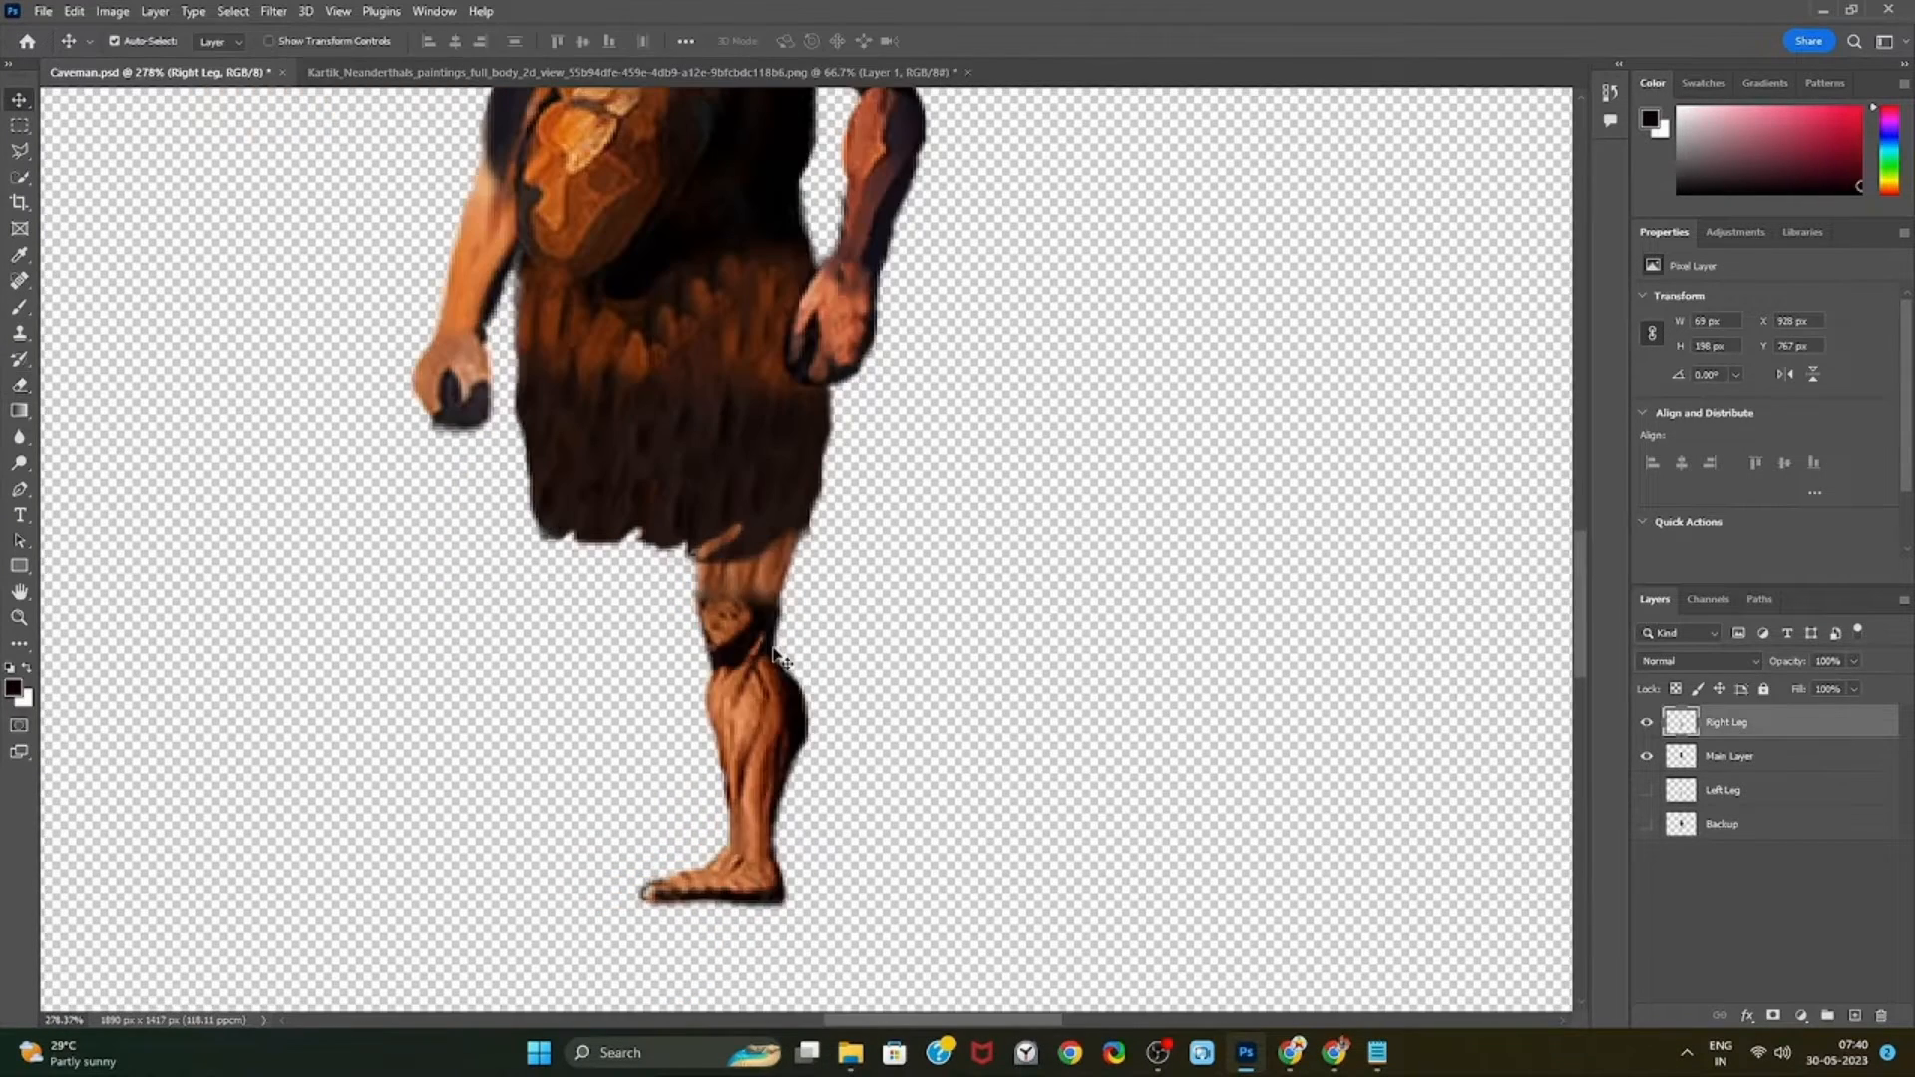
drag(781, 654, 990, 672)
Clone skin texture from above the right knee over the dark fur-covered thigh with the Clone Stamp
right_click(21, 335)
click(97, 338)
scroll(965, 597, up, 2)
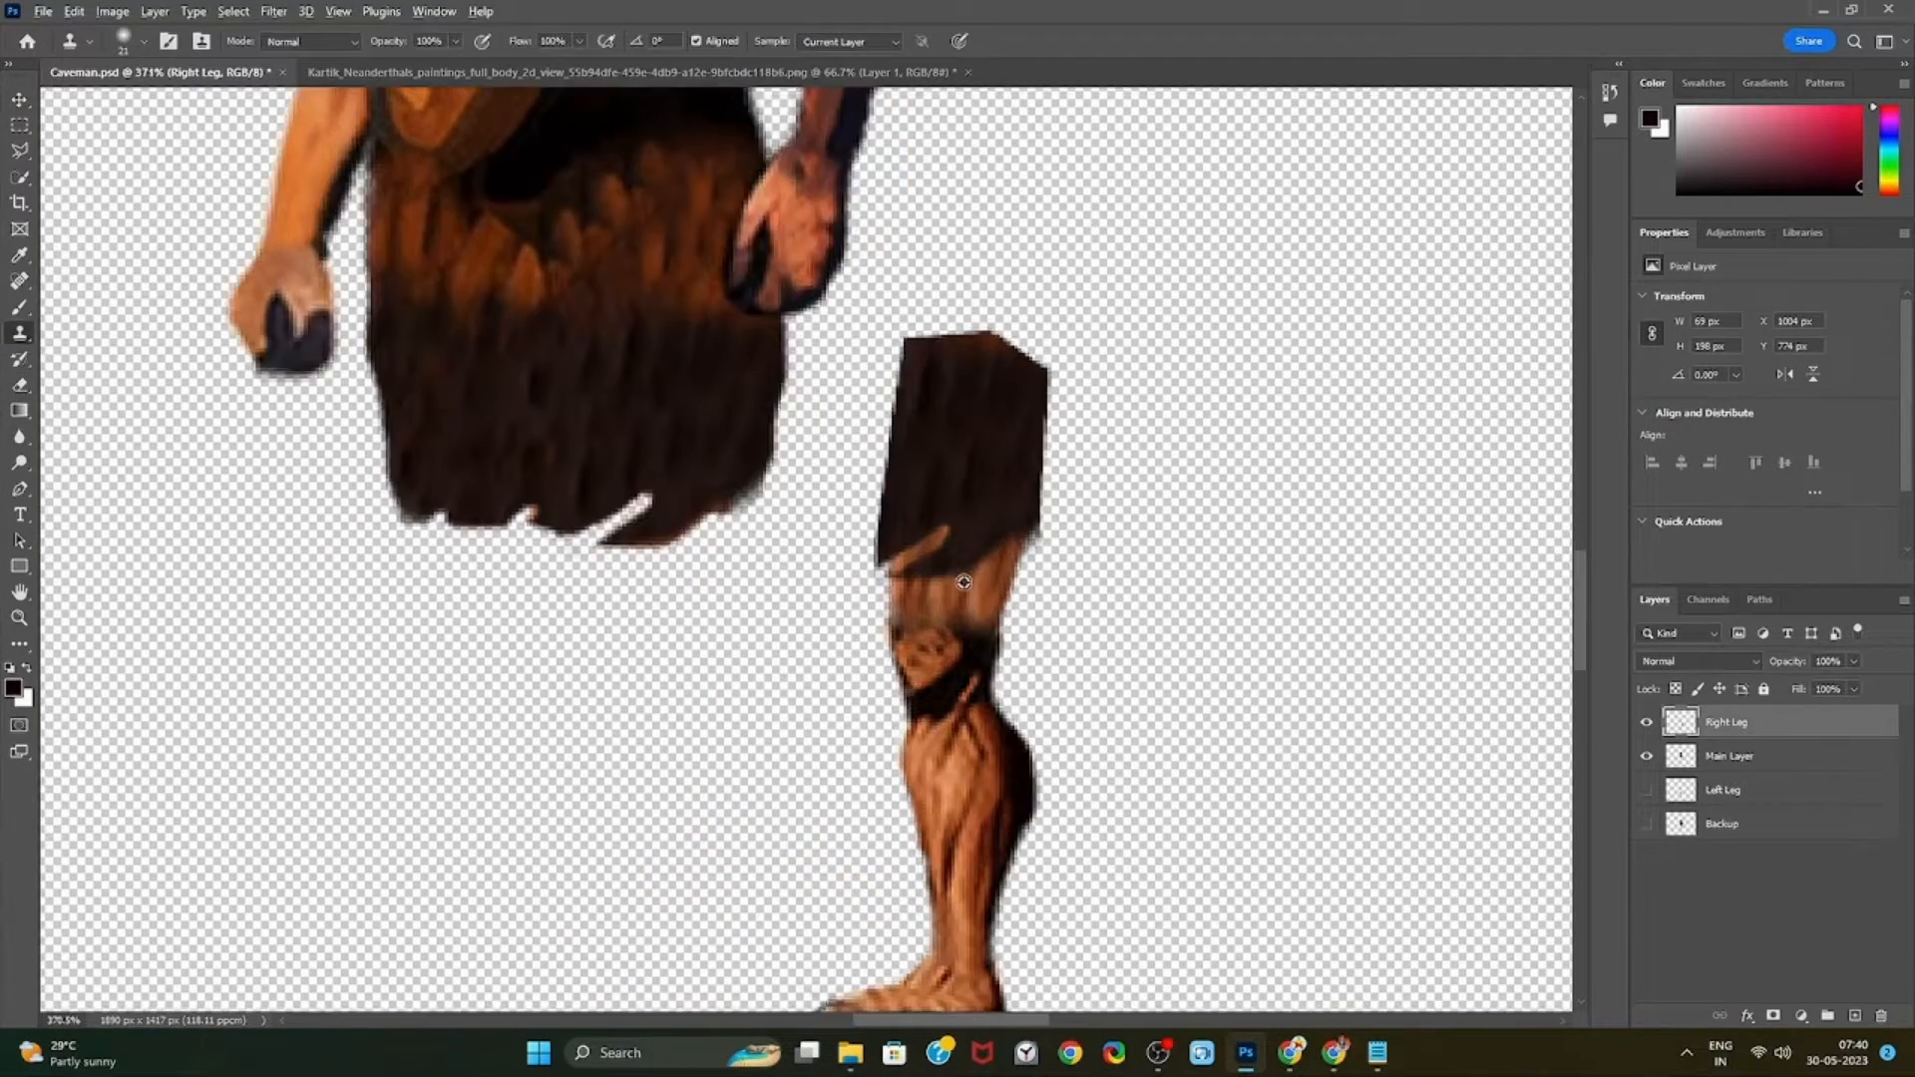
mouse_move(964, 596)
mouse_down()
mouse_move(951, 449)
mouse_move(974, 474)
mouse_move(962, 526)
mouse_move(923, 438)
mouse_move(939, 423)
mouse_move(950, 577)
mouse_move(950, 460)
mouse_move(937, 631)
mouse_move(976, 455)
mouse_move(941, 455)
mouse_move(937, 498)
mouse_move(993, 392)
mouse_move(948, 384)
mouse_move(947, 415)
mouse_move(953, 376)
mouse_move(942, 426)
mouse_move(992, 546)
mouse_move(984, 396)
mouse_move(930, 378)
mouse_move(981, 429)
mouse_move(944, 555)
mouse_move(998, 407)
mouse_up()
Erase the right thigh's angular corners and rough sides into a smooth, rounded outline
key(e)
mouse_move(877, 500)
mouse_down()
mouse_move(899, 357)
mouse_move(959, 329)
mouse_move(1019, 346)
mouse_move(1048, 386)
mouse_move(1054, 502)
mouse_up()
key(ctrl+z)
mouse_move(879, 564)
mouse_down()
mouse_move(891, 402)
mouse_move(935, 326)
mouse_move(908, 348)
mouse_move(970, 328)
mouse_move(1054, 412)
mouse_up()
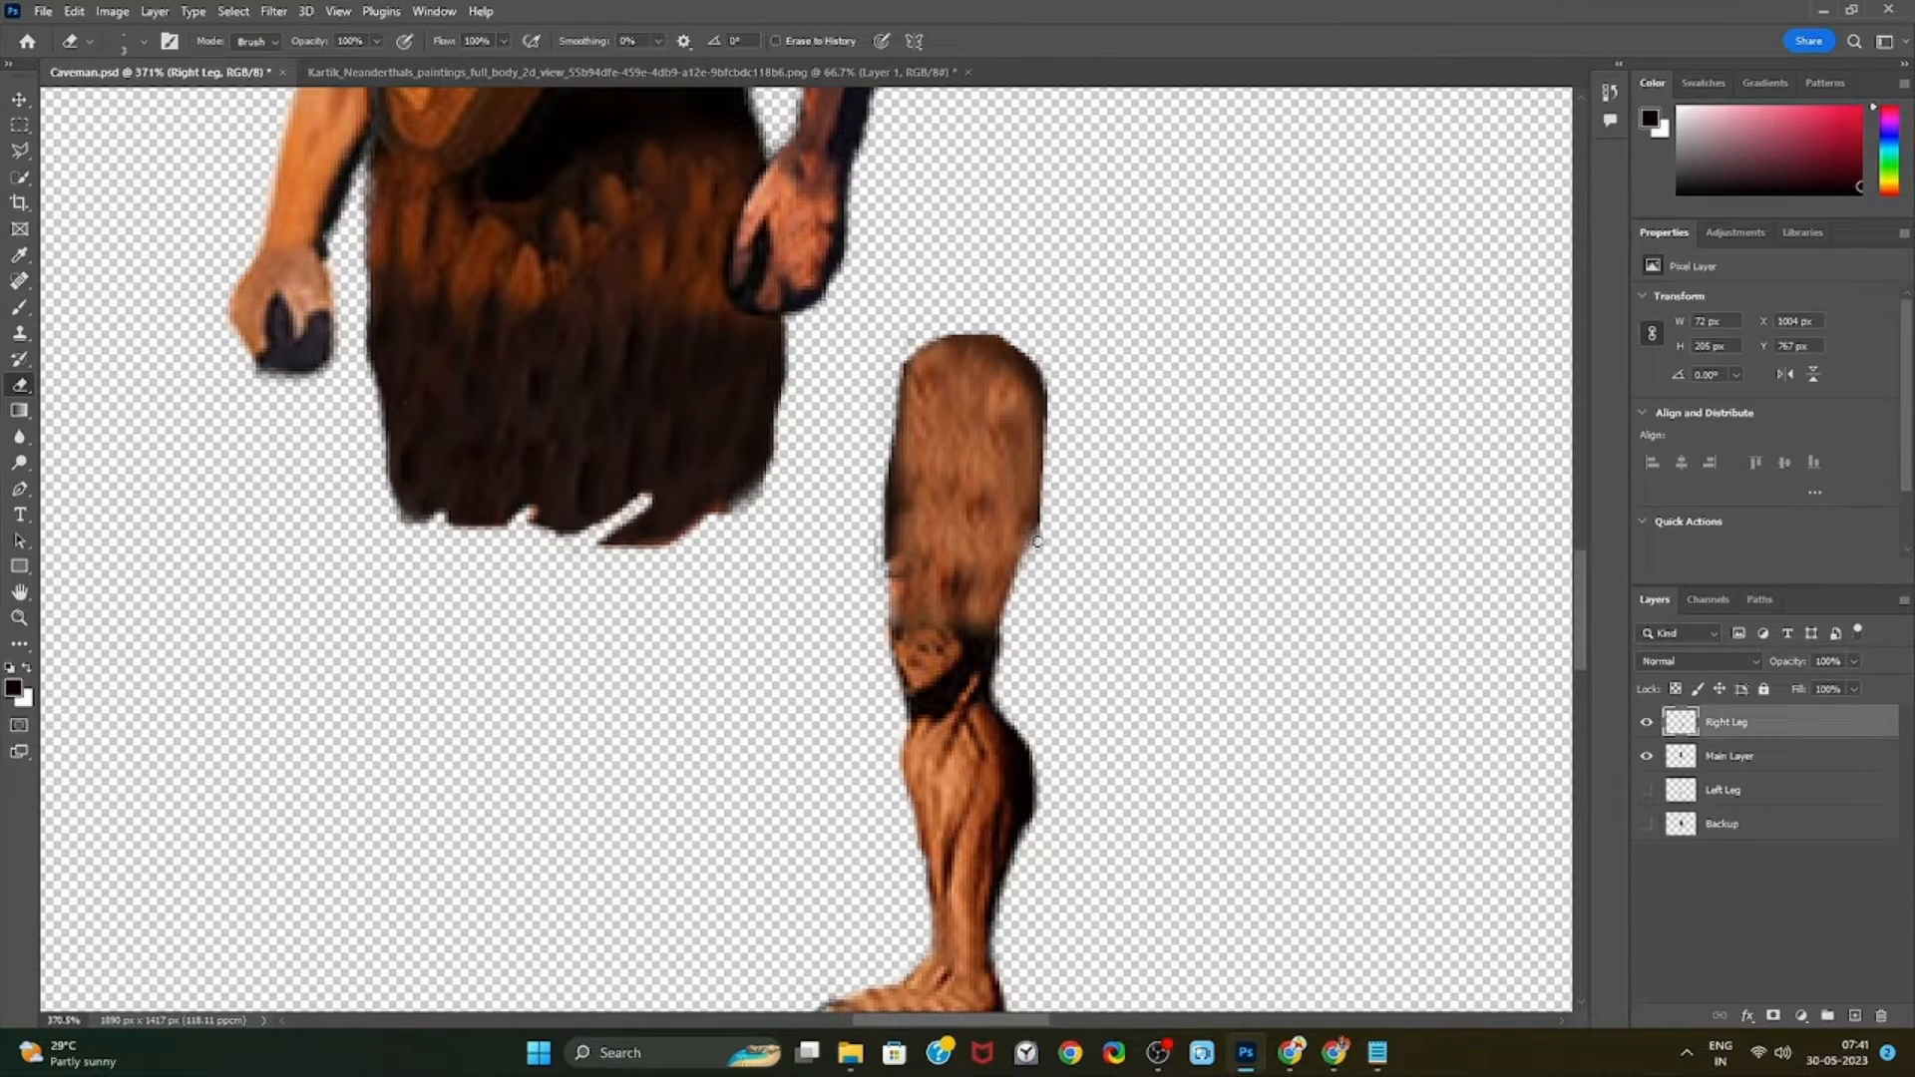
mouse_move(1038, 541)
mouse_down()
mouse_move(1050, 411)
mouse_move(903, 357)
mouse_up()
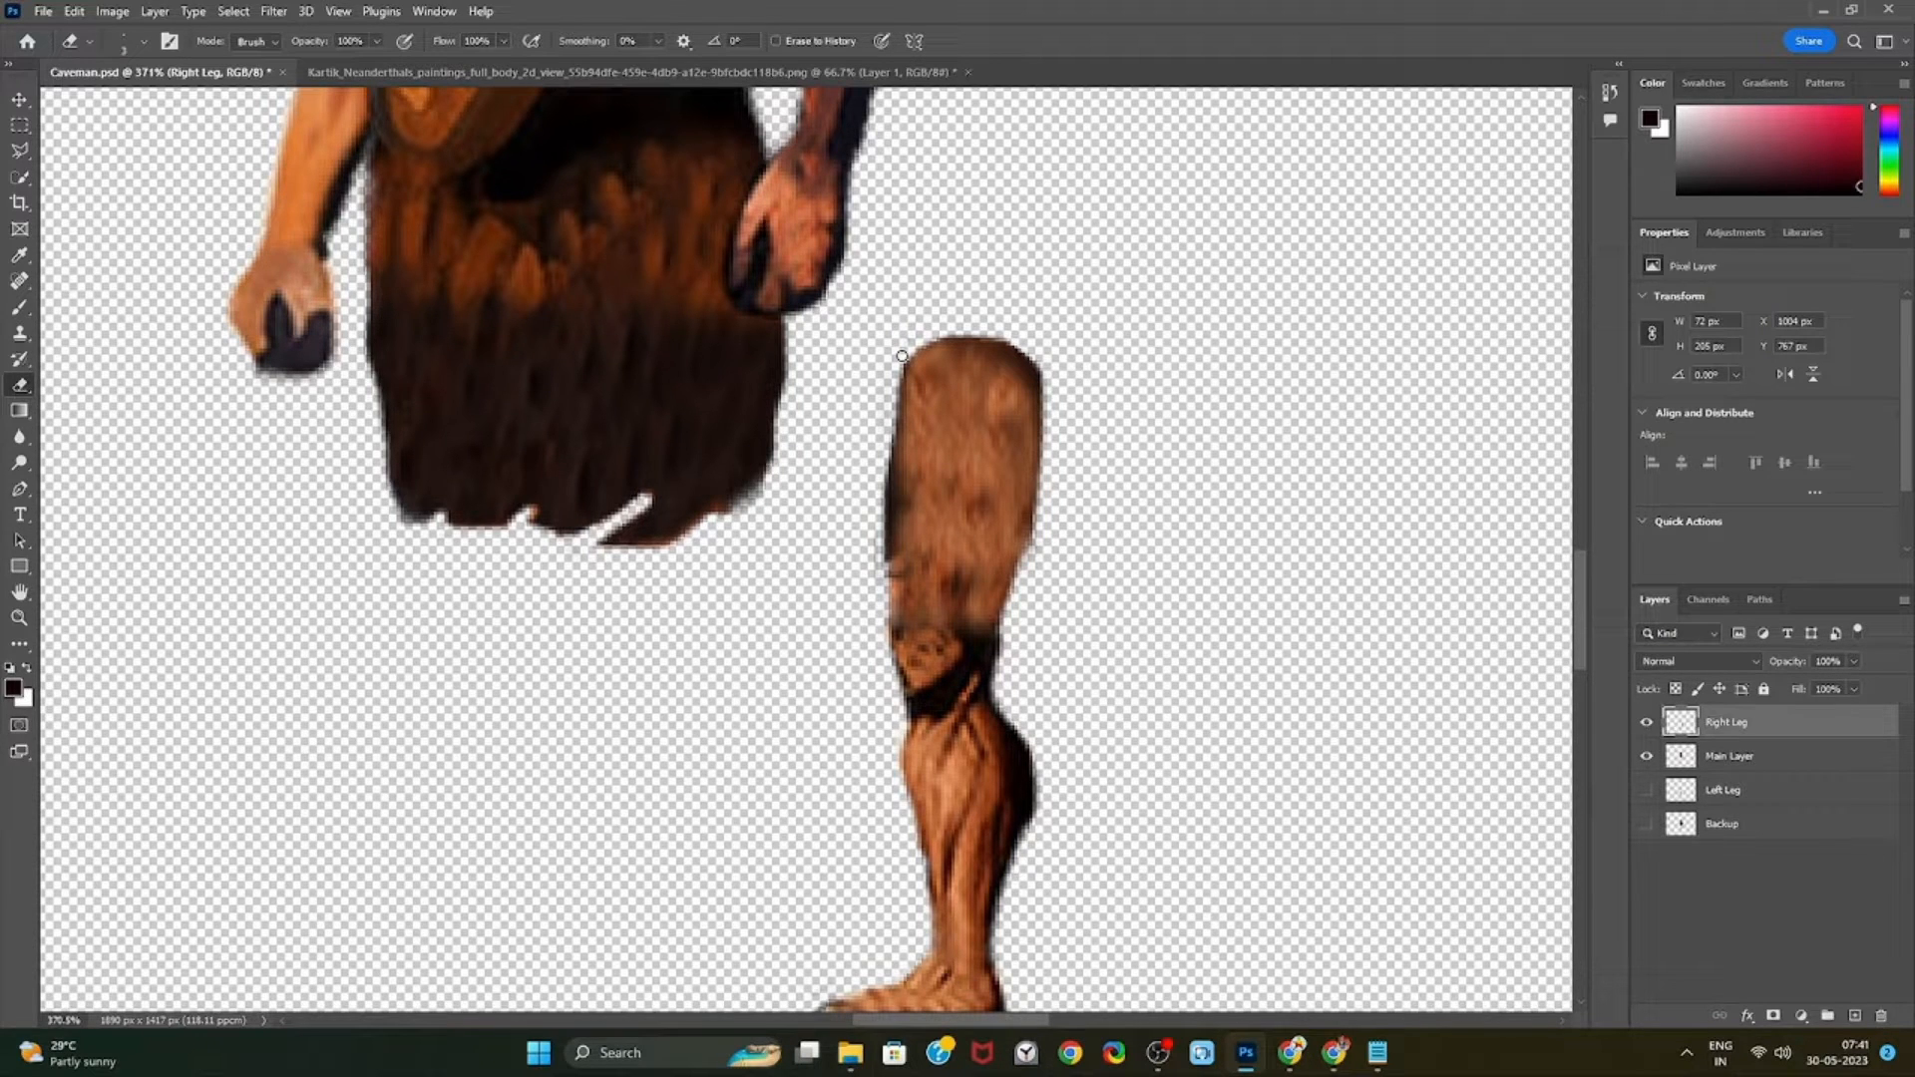
scroll(787, 676, down, 3)
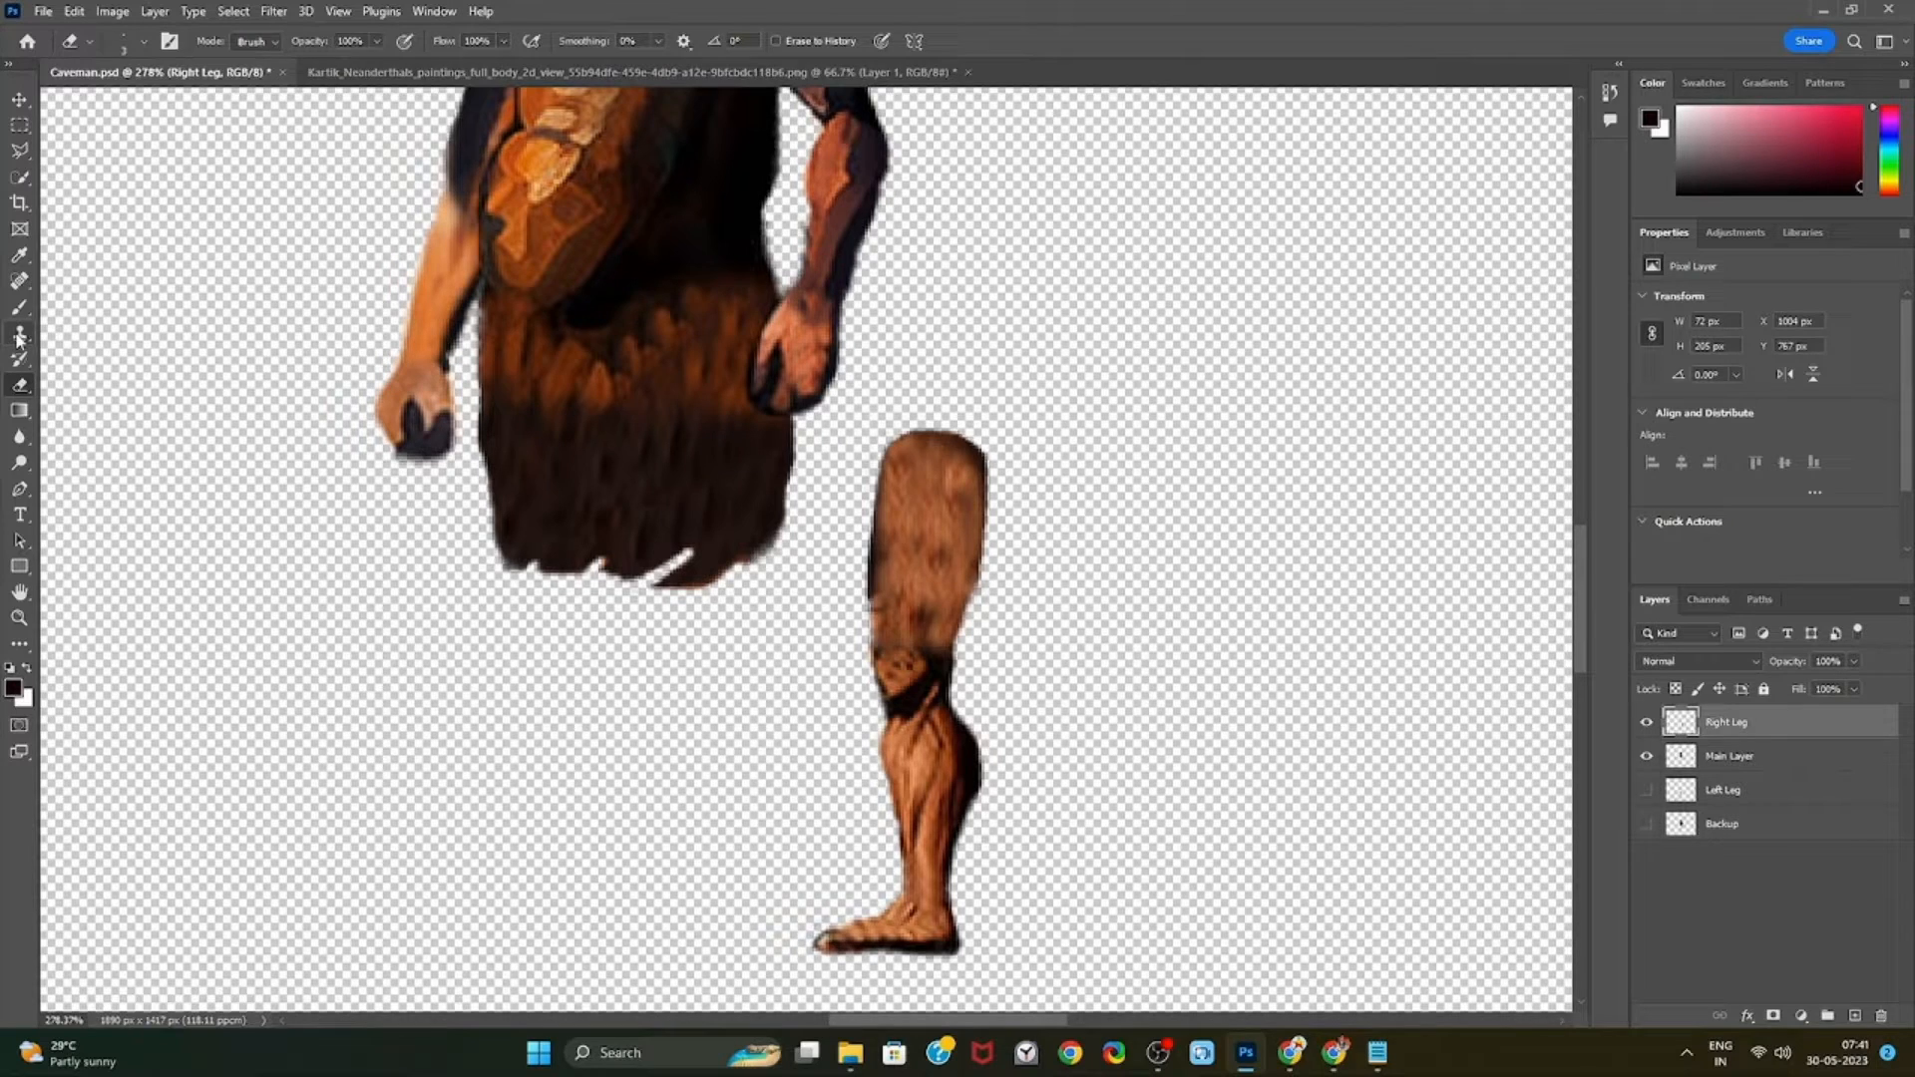
Clone the calf's muscle texture over the flat skin of the right thigh, blending it down to the knee
click(19, 335)
alt+click(926, 743)
mouse_move(945, 494)
mouse_down()
mouse_move(903, 573)
mouse_move(928, 608)
mouse_move(919, 556)
mouse_up()
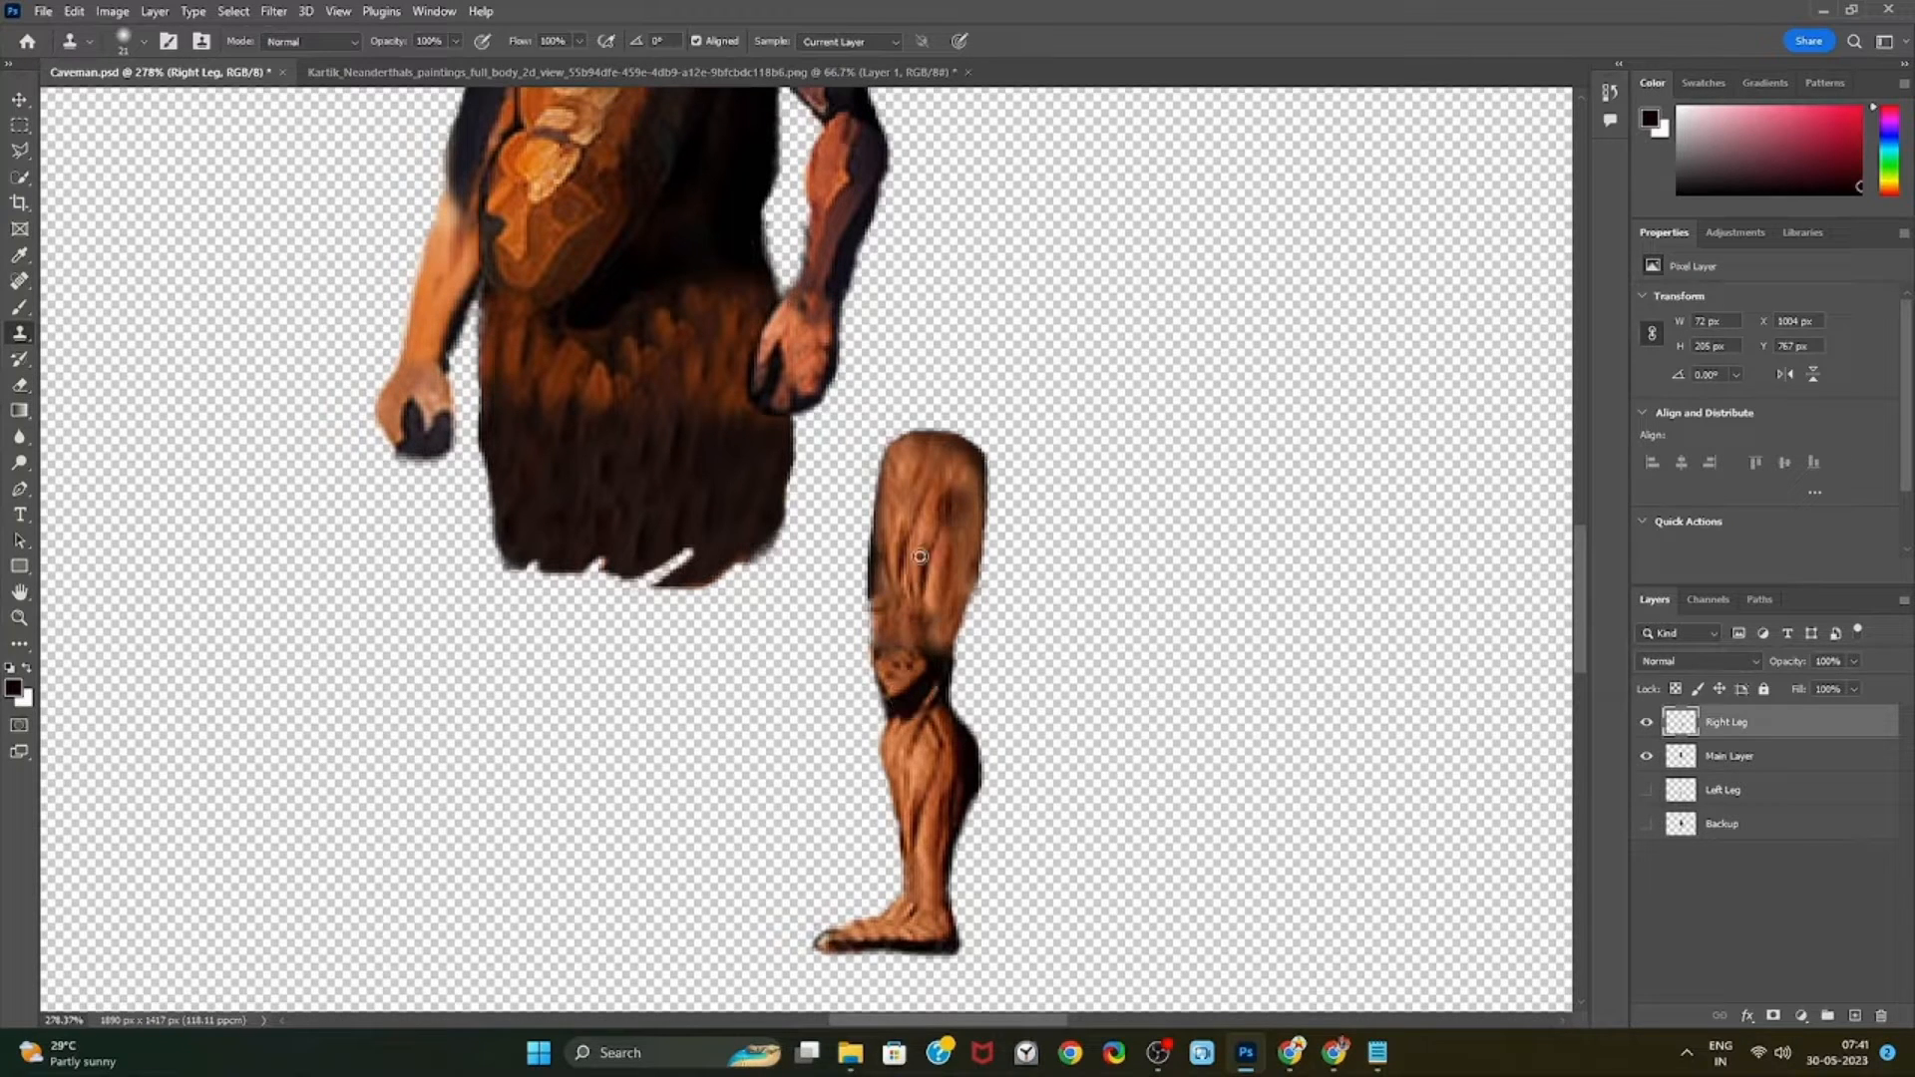
alt+click(919, 556)
mouse_move(908, 457)
mouse_down()
mouse_move(948, 477)
mouse_move(928, 568)
mouse_up()
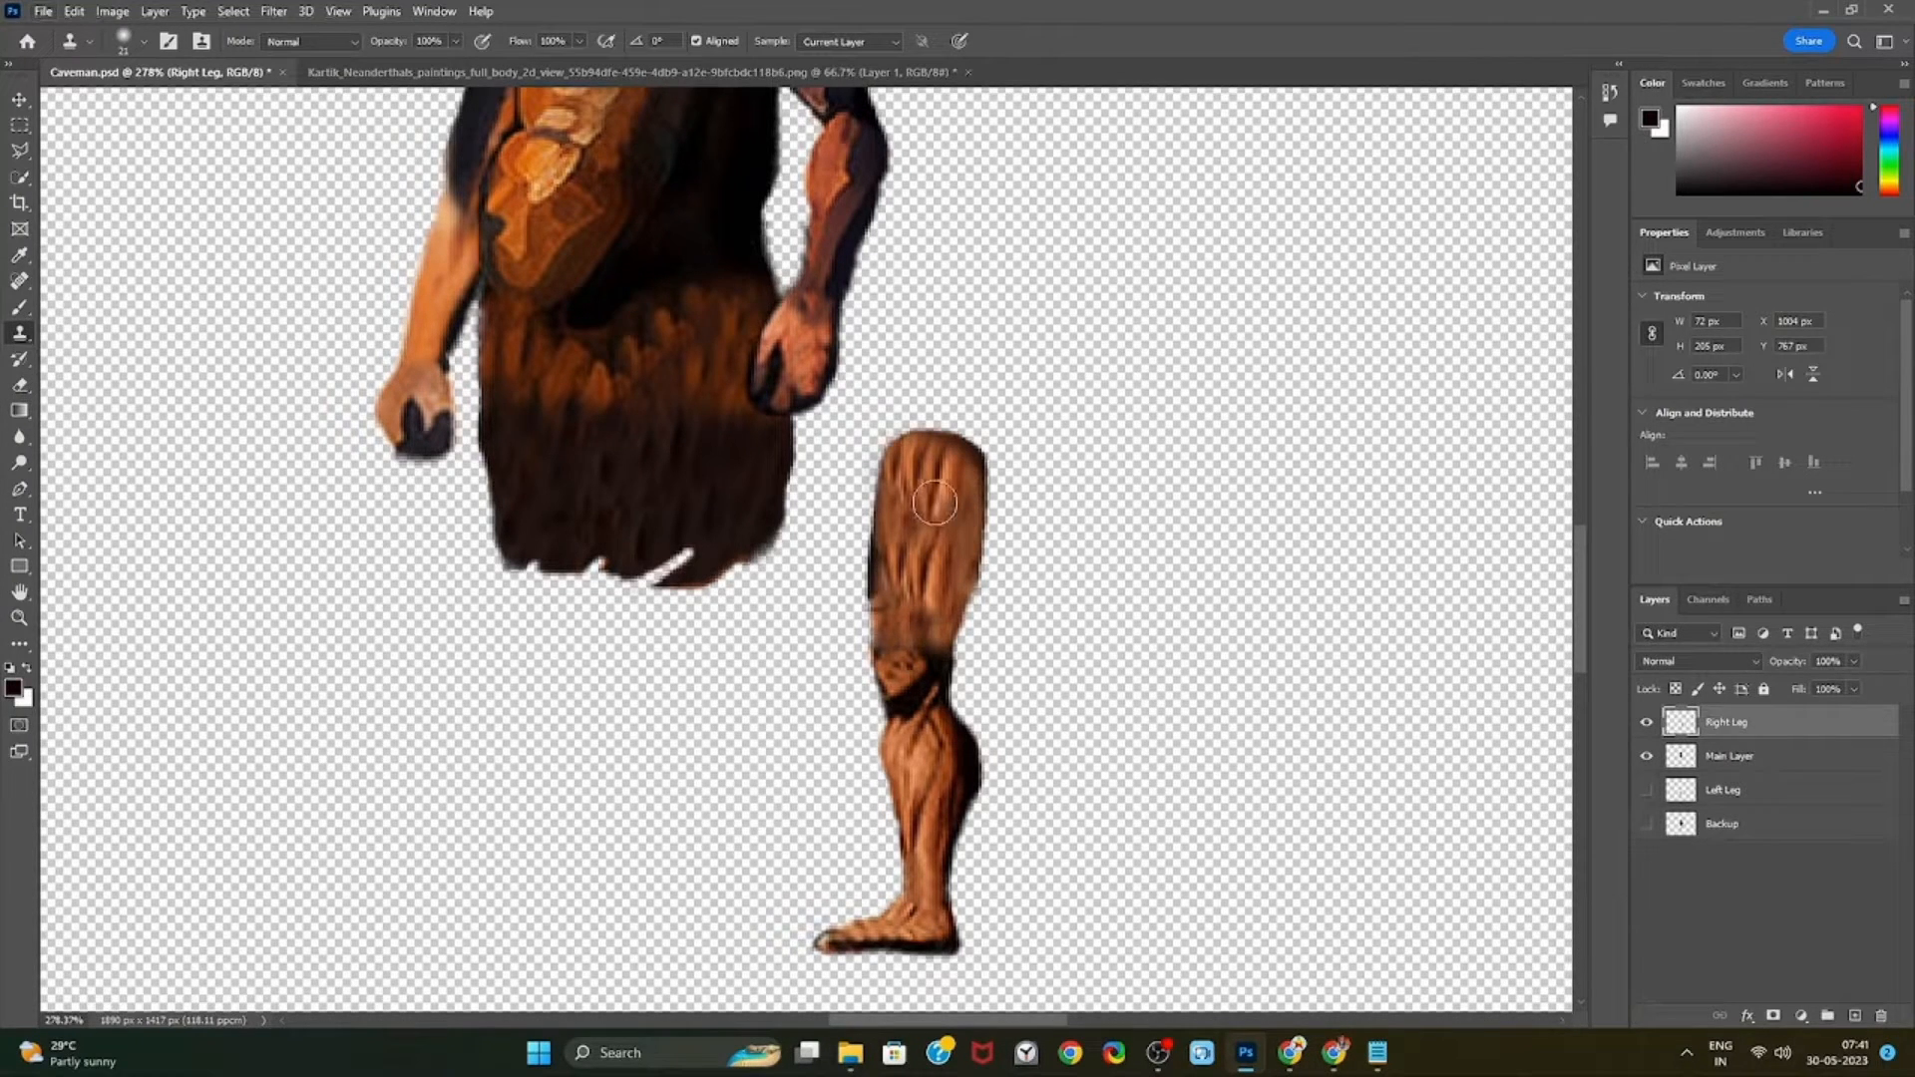
scroll(1012, 608, down, 1)
scroll(1012, 508, up, 2)
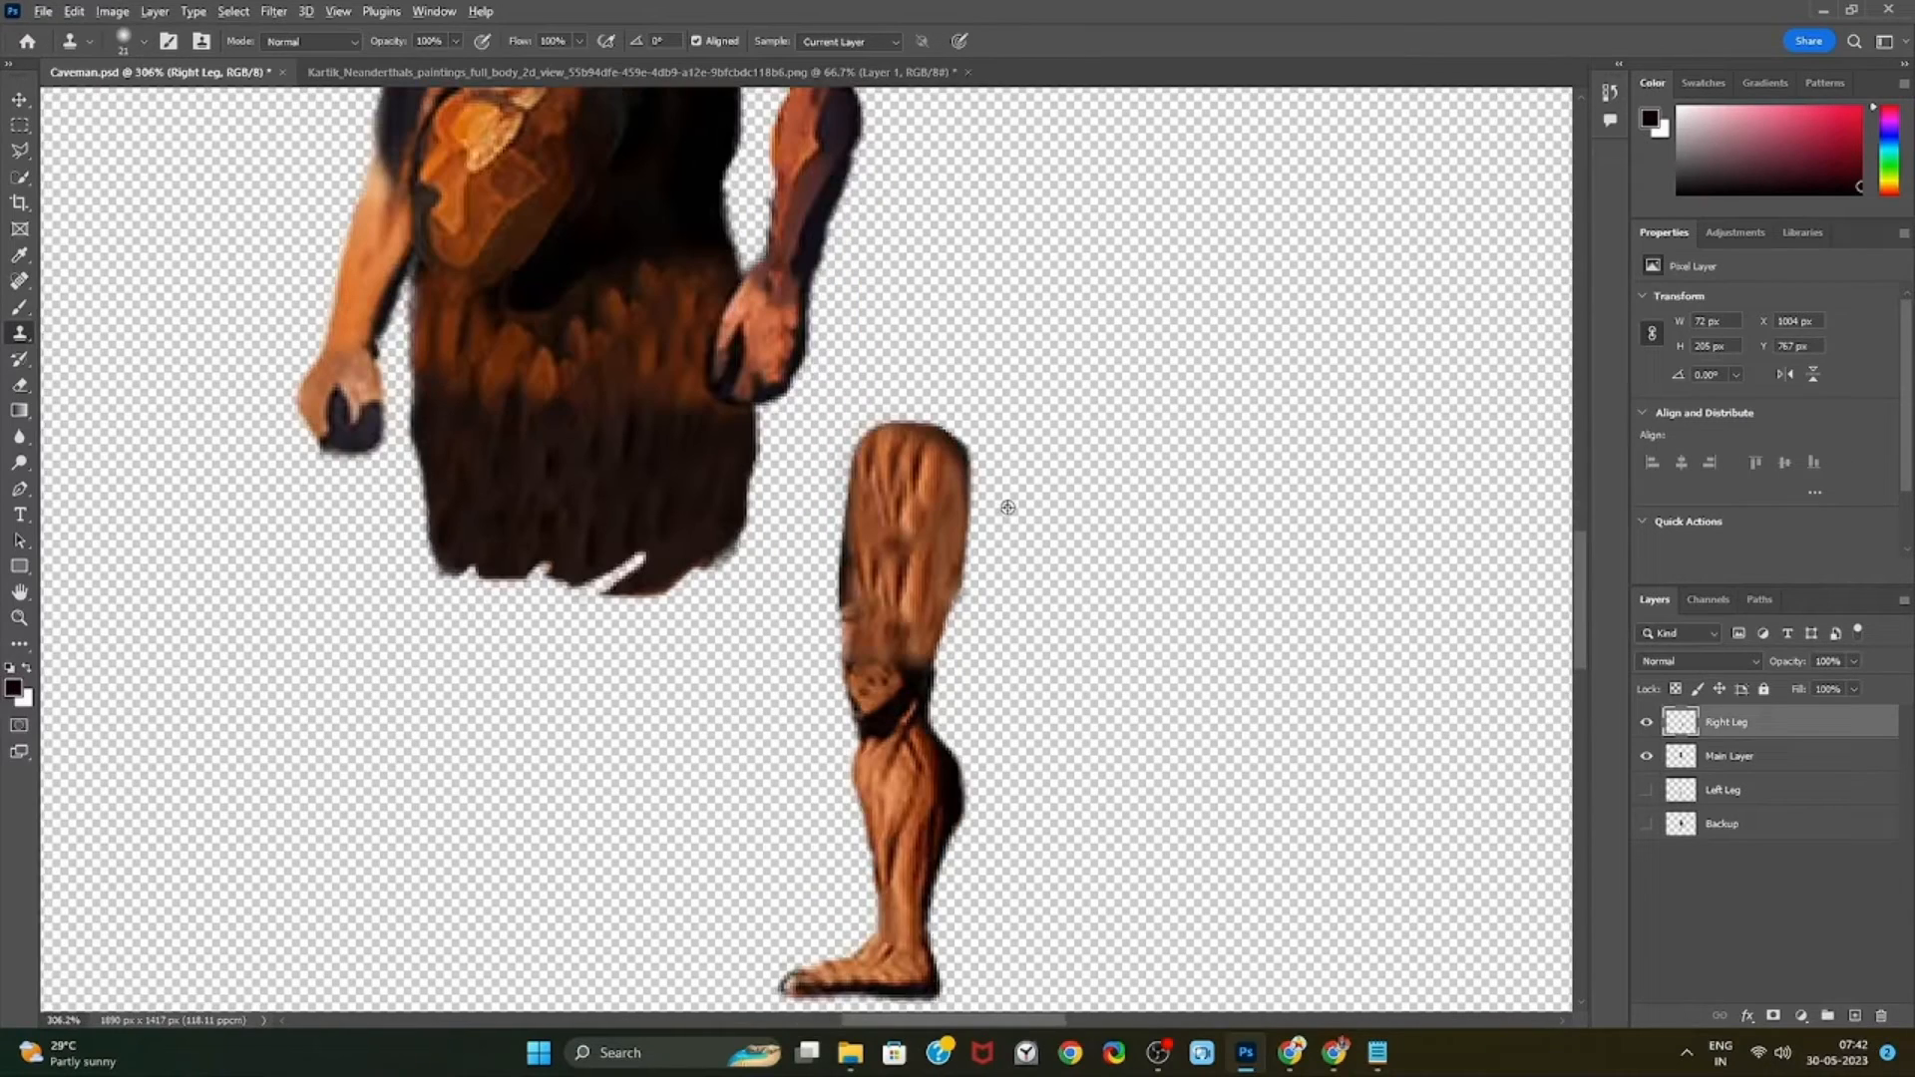
scroll(1008, 508, up, 1)
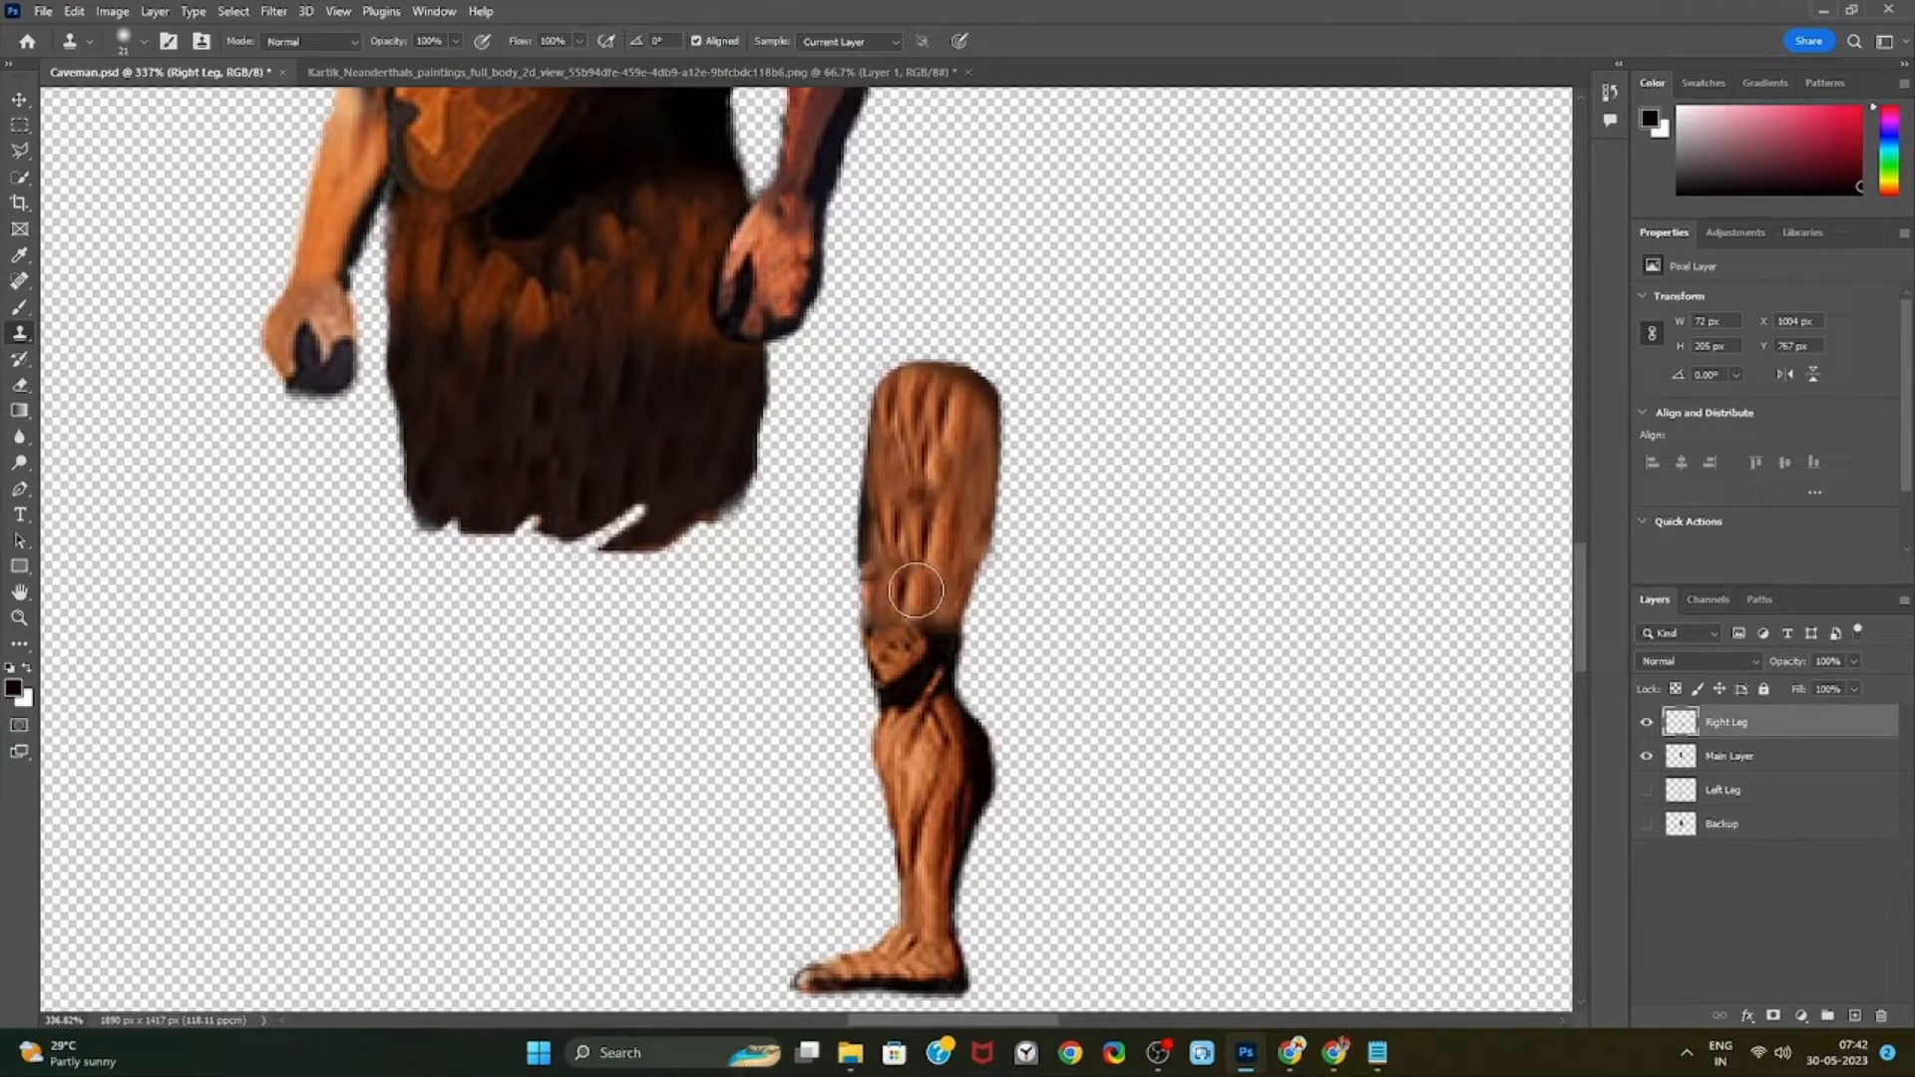
scroll(916, 590, down, 3)
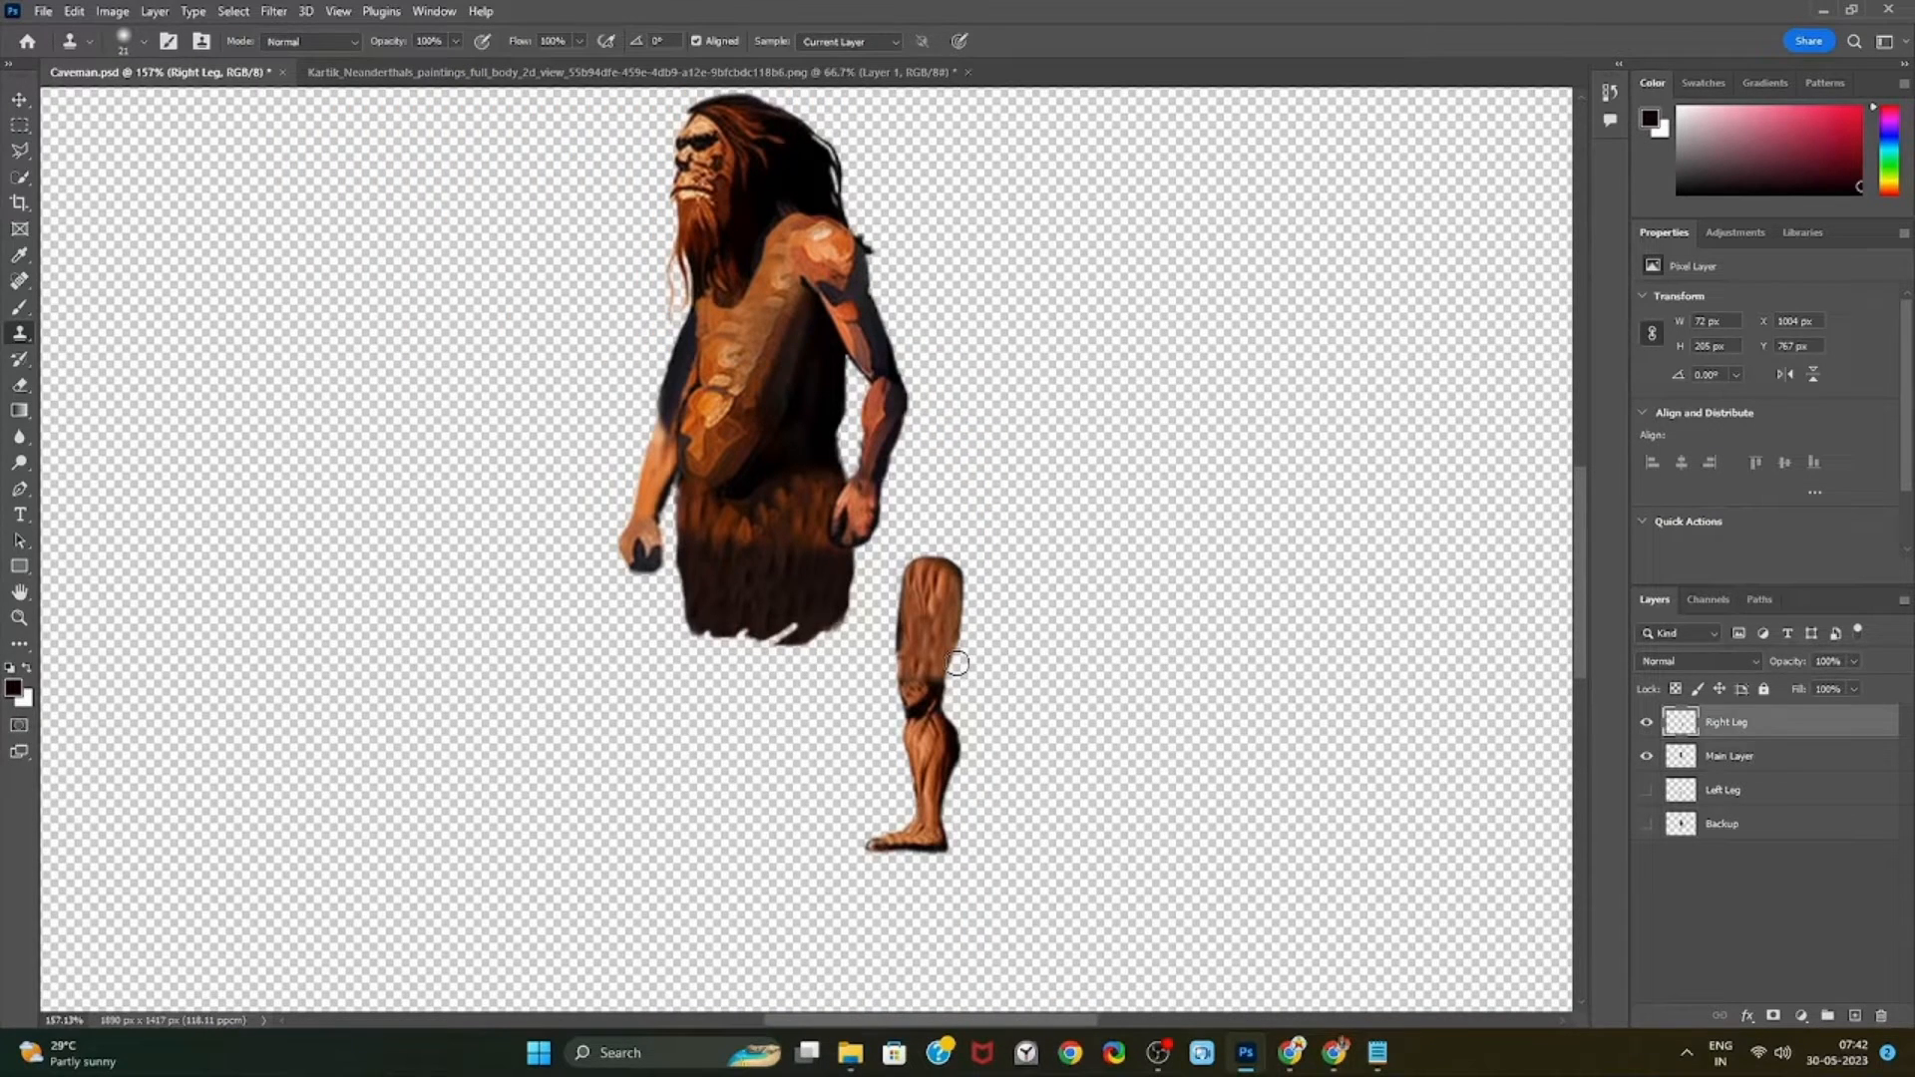
Show the Left Leg layer, move the right leg back against the skirt, and place the Right Leg layer below Left Leg
click(1647, 790)
key(v)
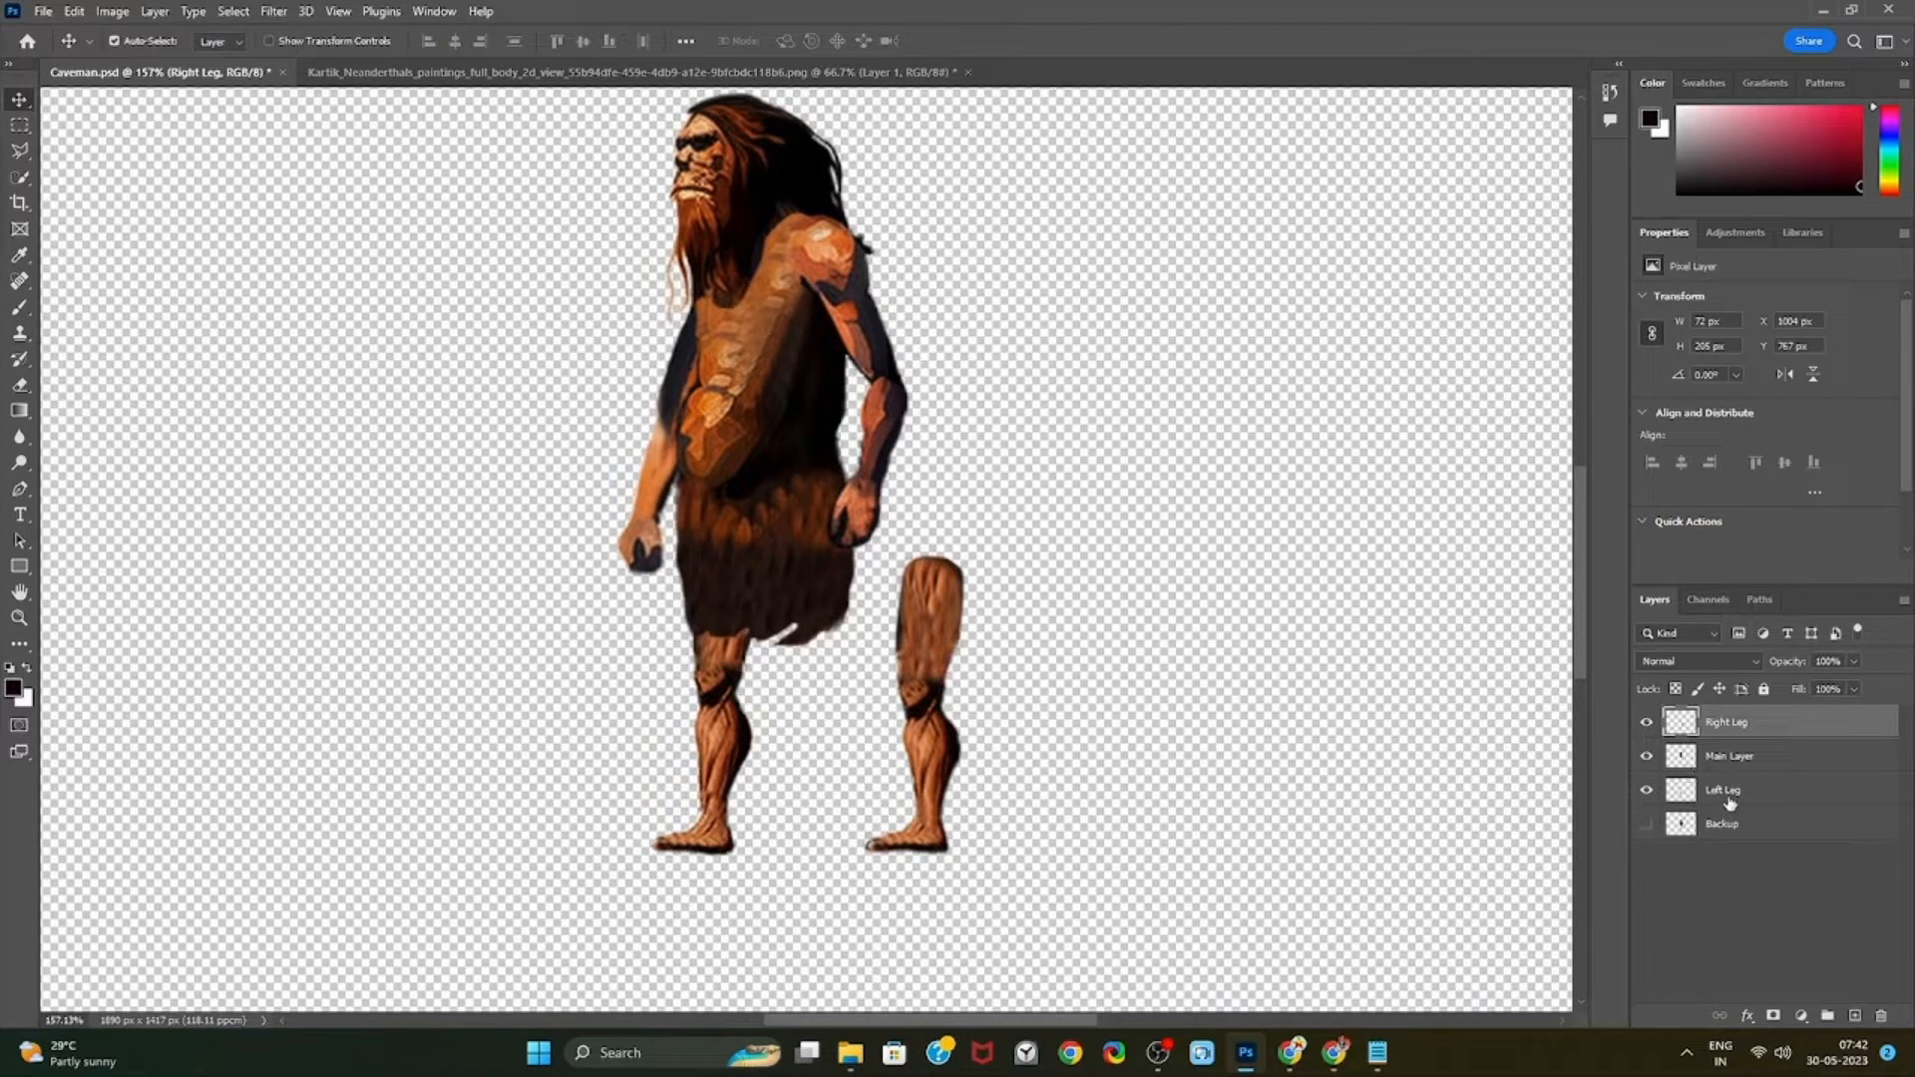
drag(958, 650, 837, 664)
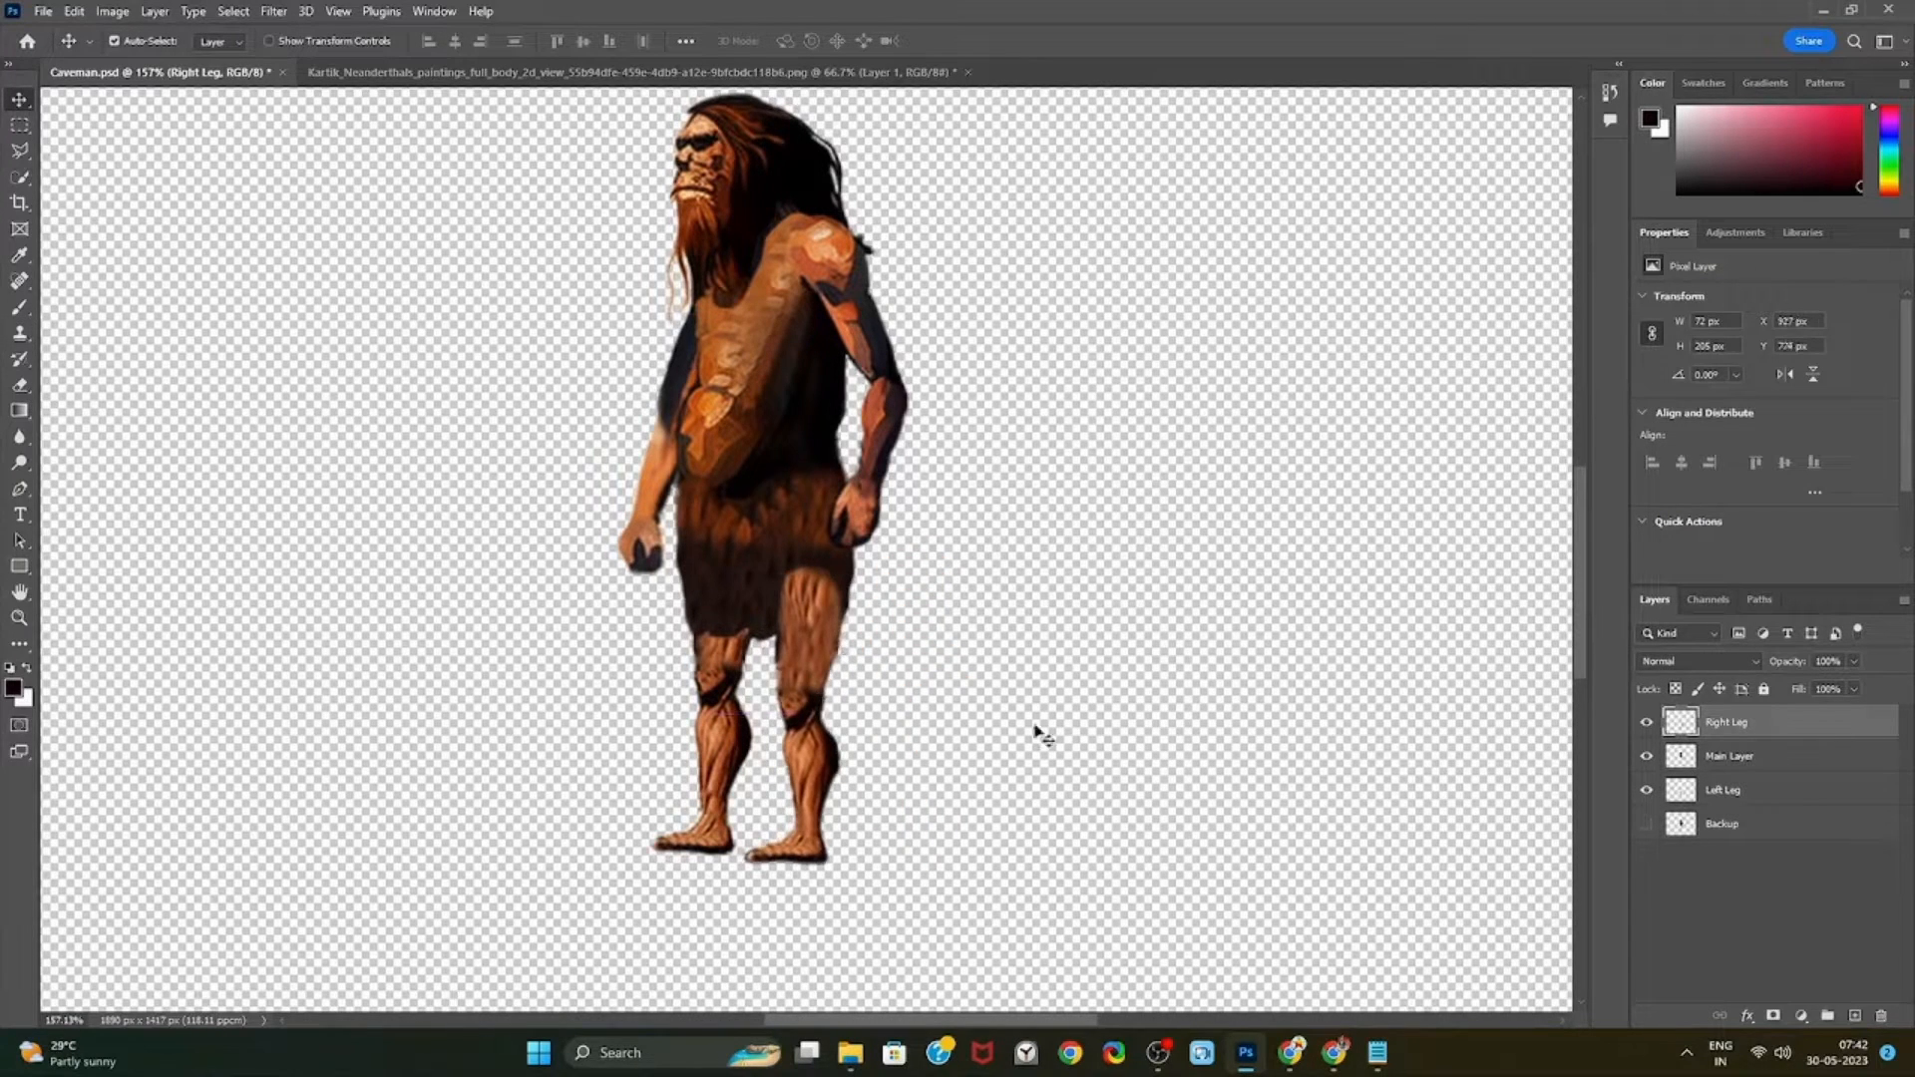
drag(1712, 724, 1716, 802)
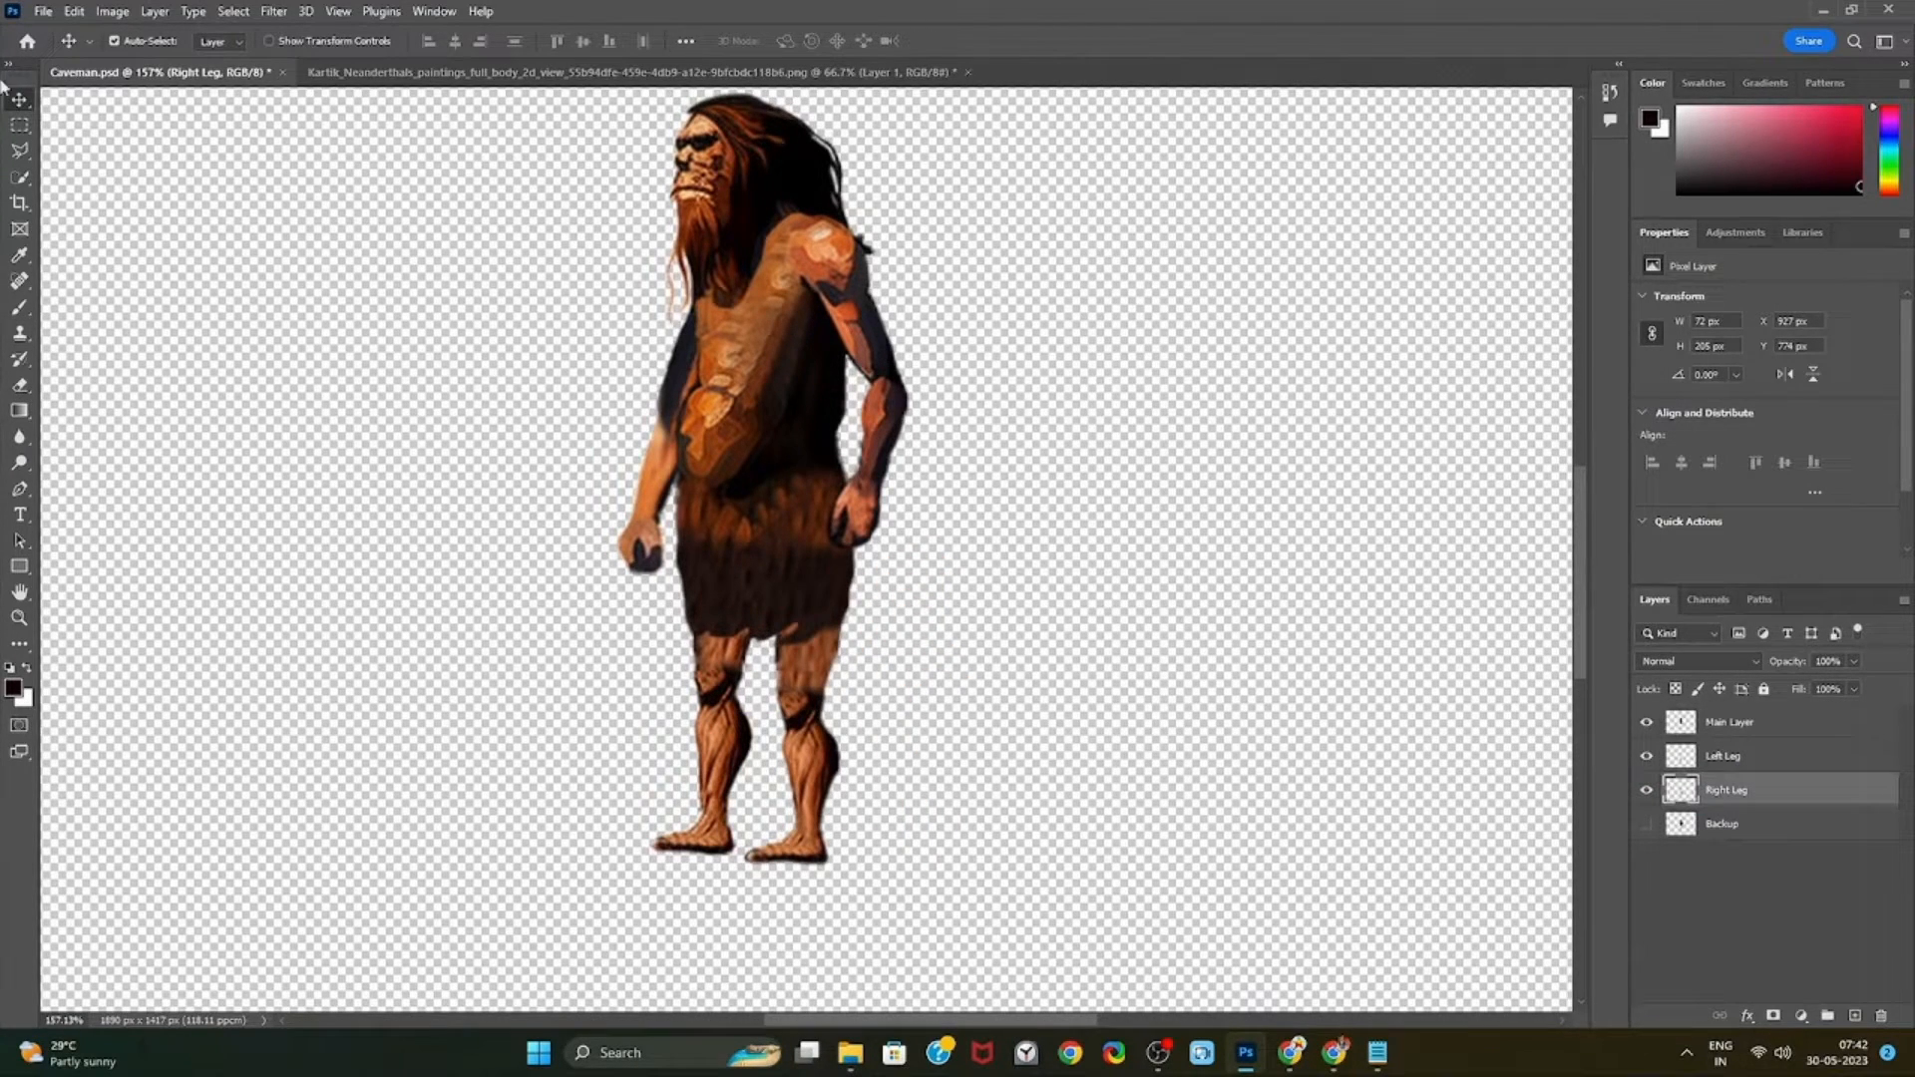
Raise the right leg to about X 920, Y 766 px so the feet line up, and nudge it slightly away from the left leg
drag(880, 716, 810, 756)
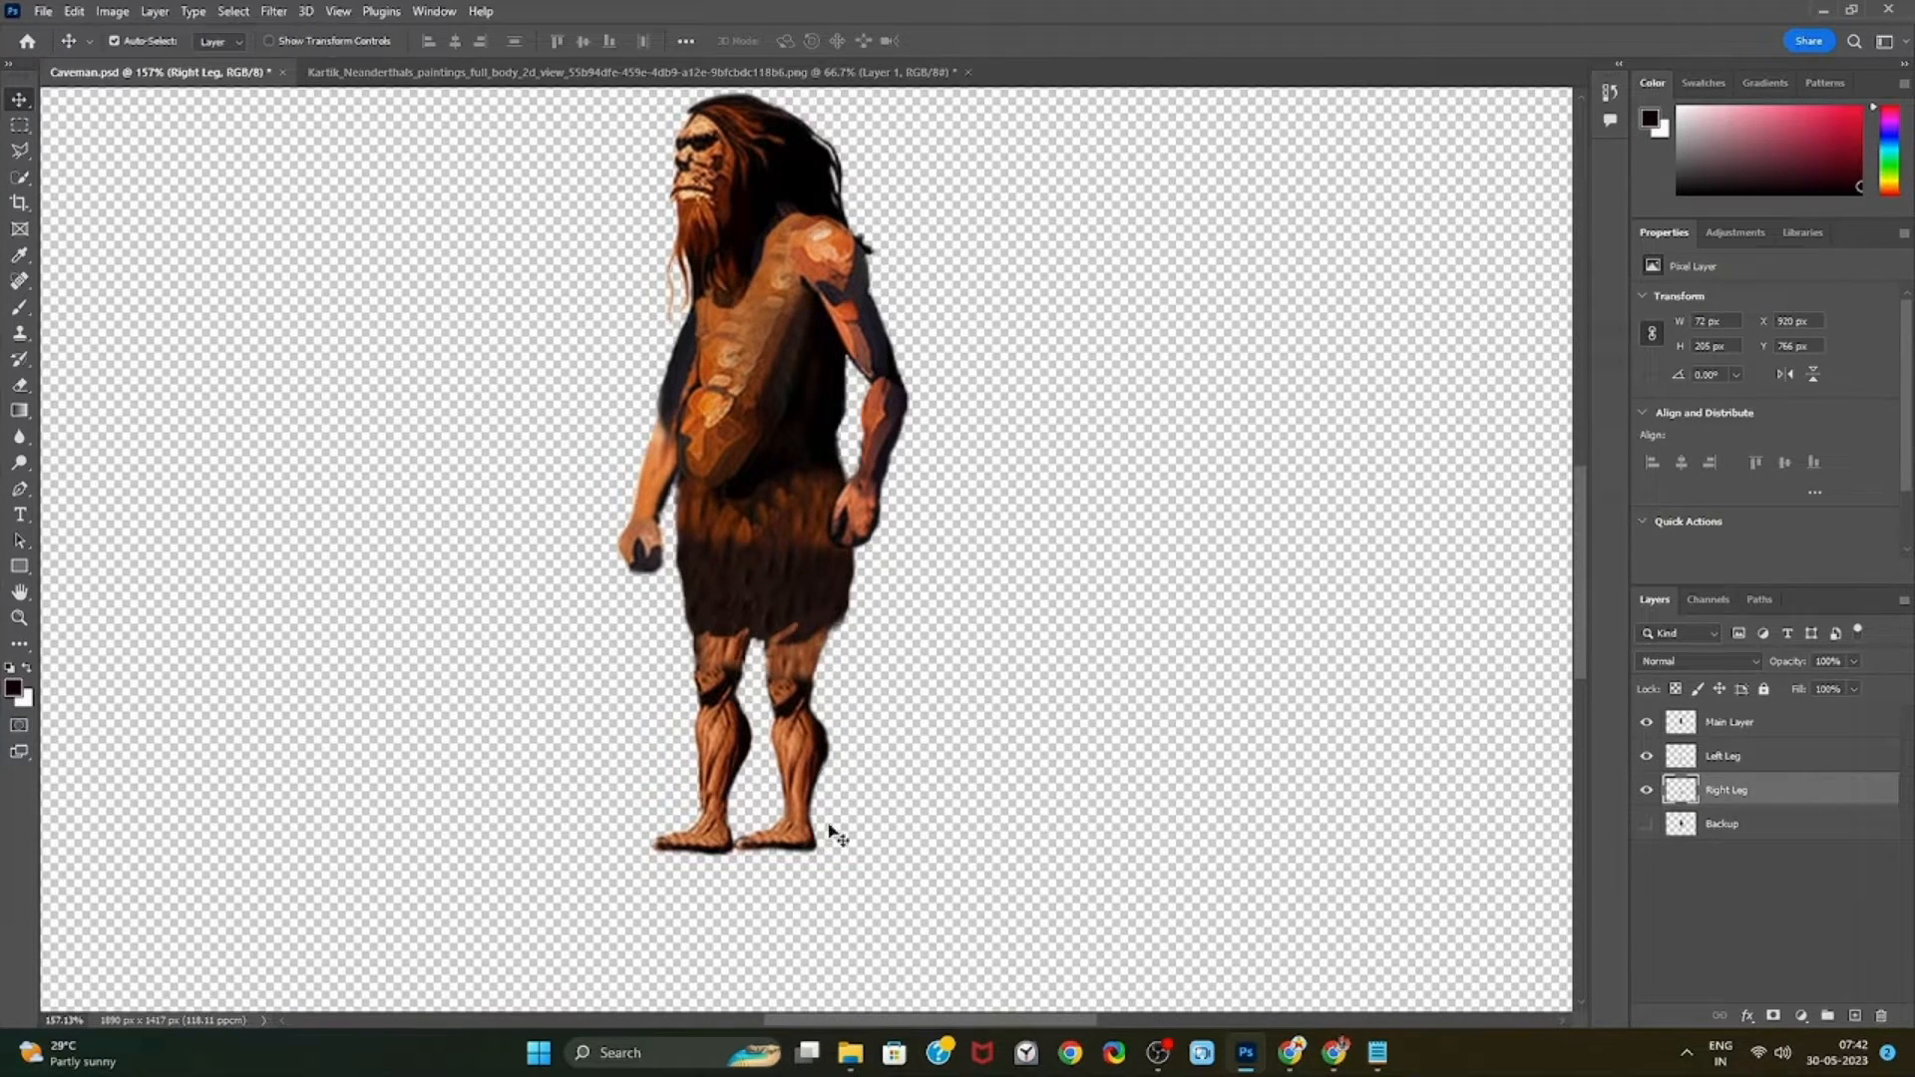
scroll(750, 854, up, 2)
scroll(750, 854, up, 1)
drag(910, 631, 937, 626)
Outline the left foot and ankle with a Polygonal Lasso selection that peaks in the middle of the lower shin
click(1748, 761)
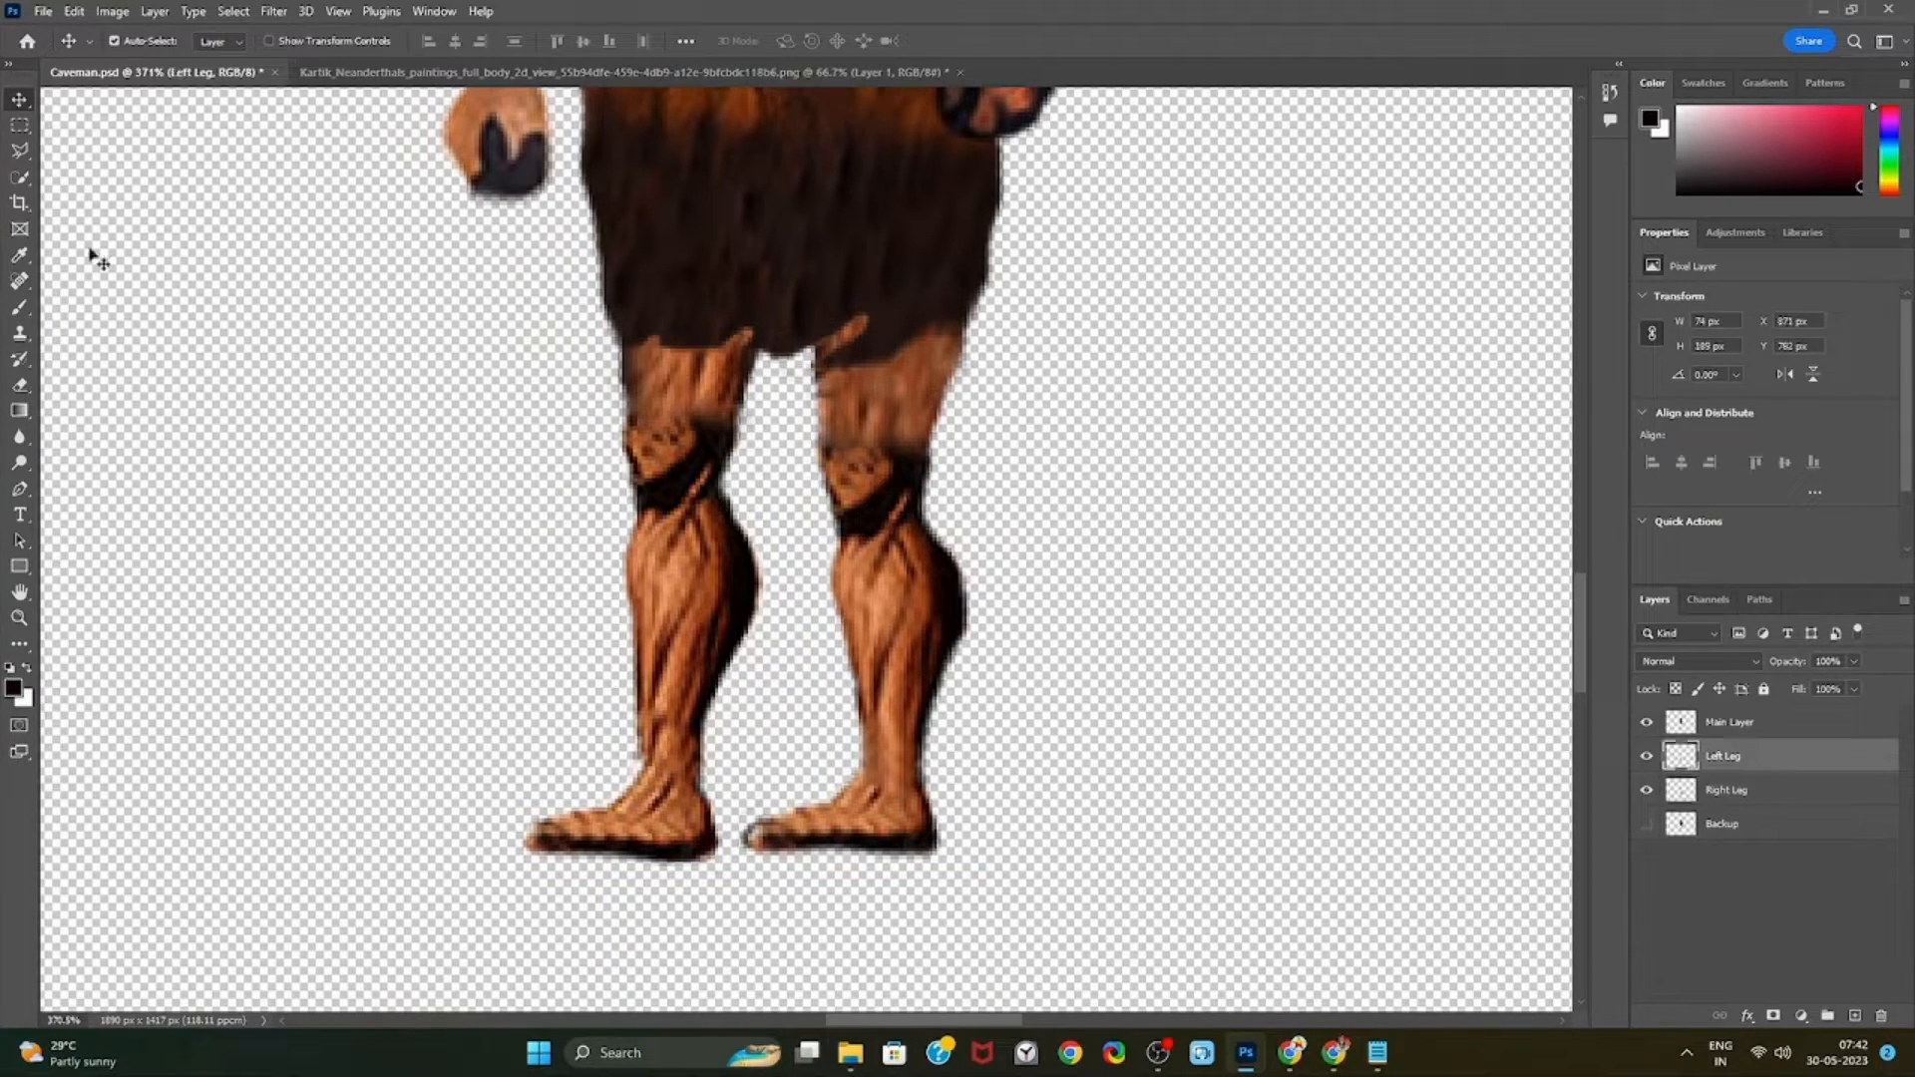
click(574, 793)
click(19, 151)
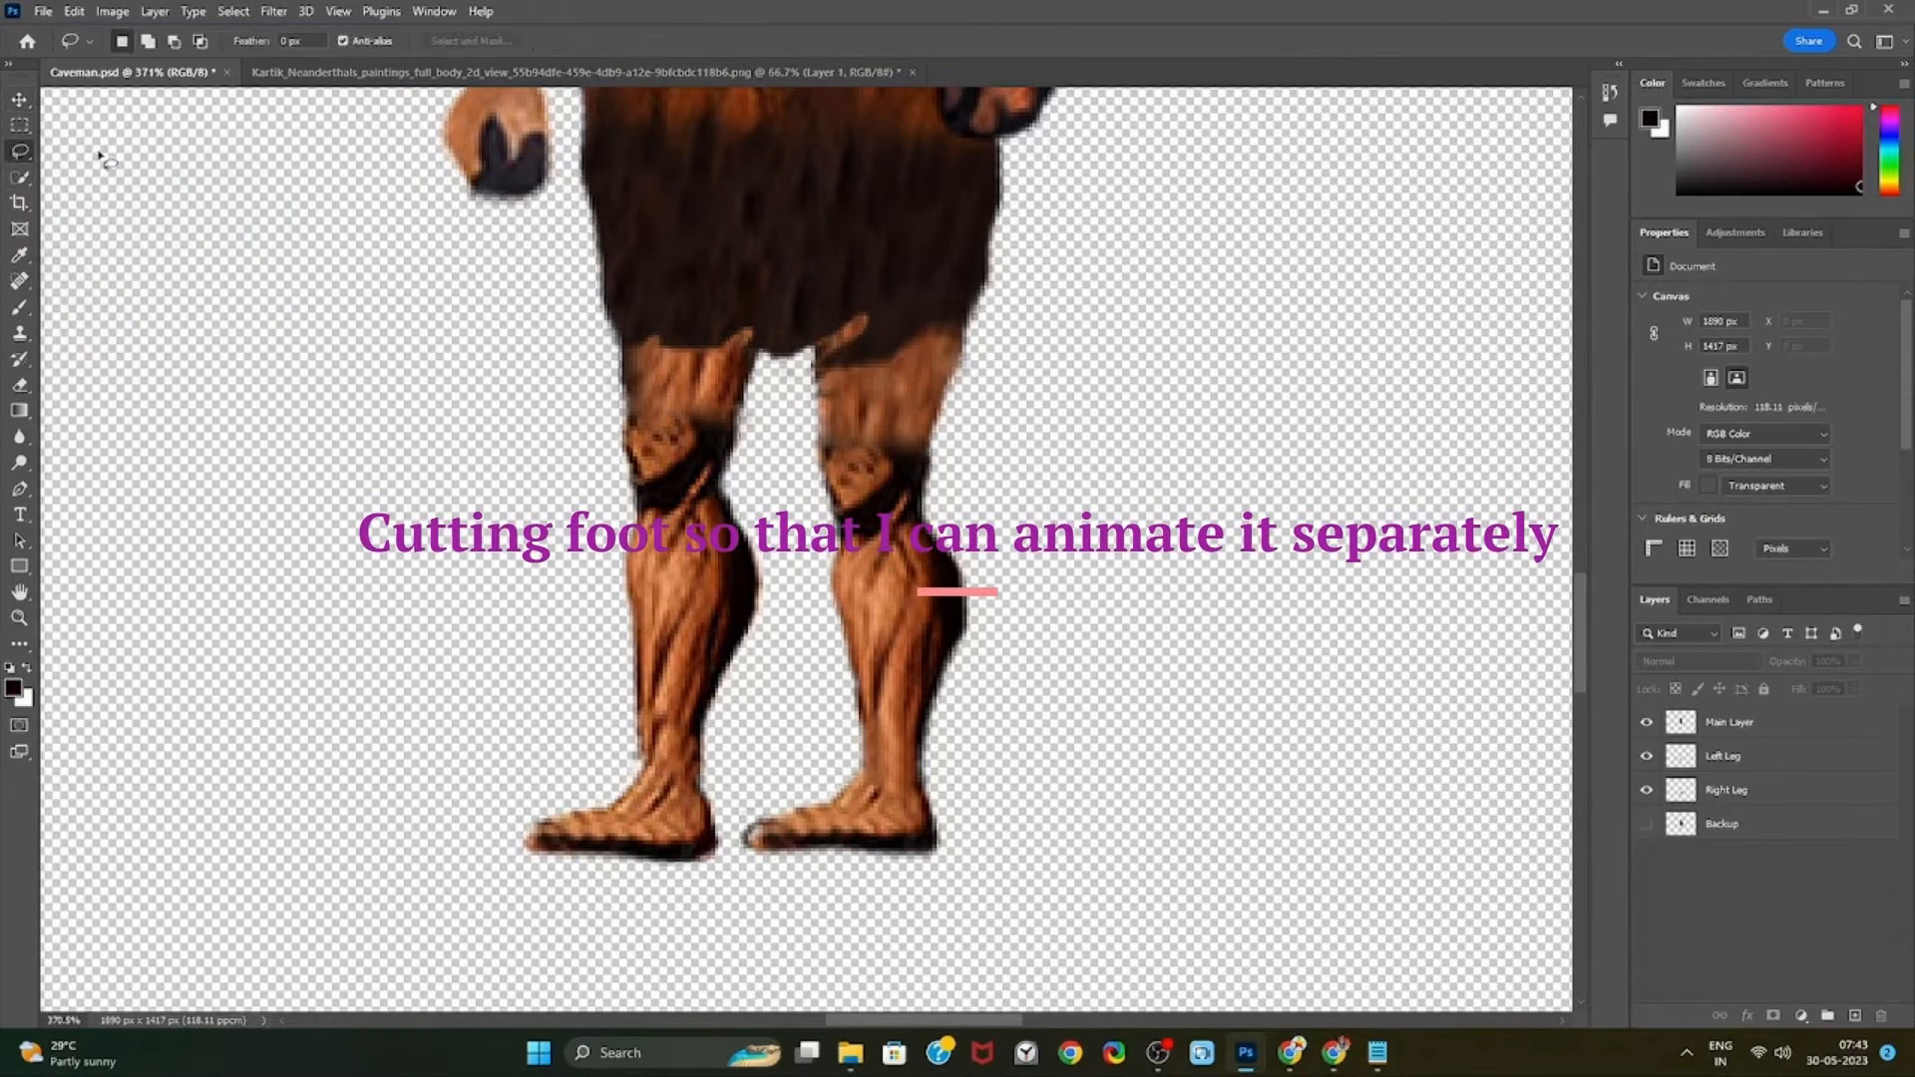
right_click(19, 151)
click(100, 172)
click(614, 771)
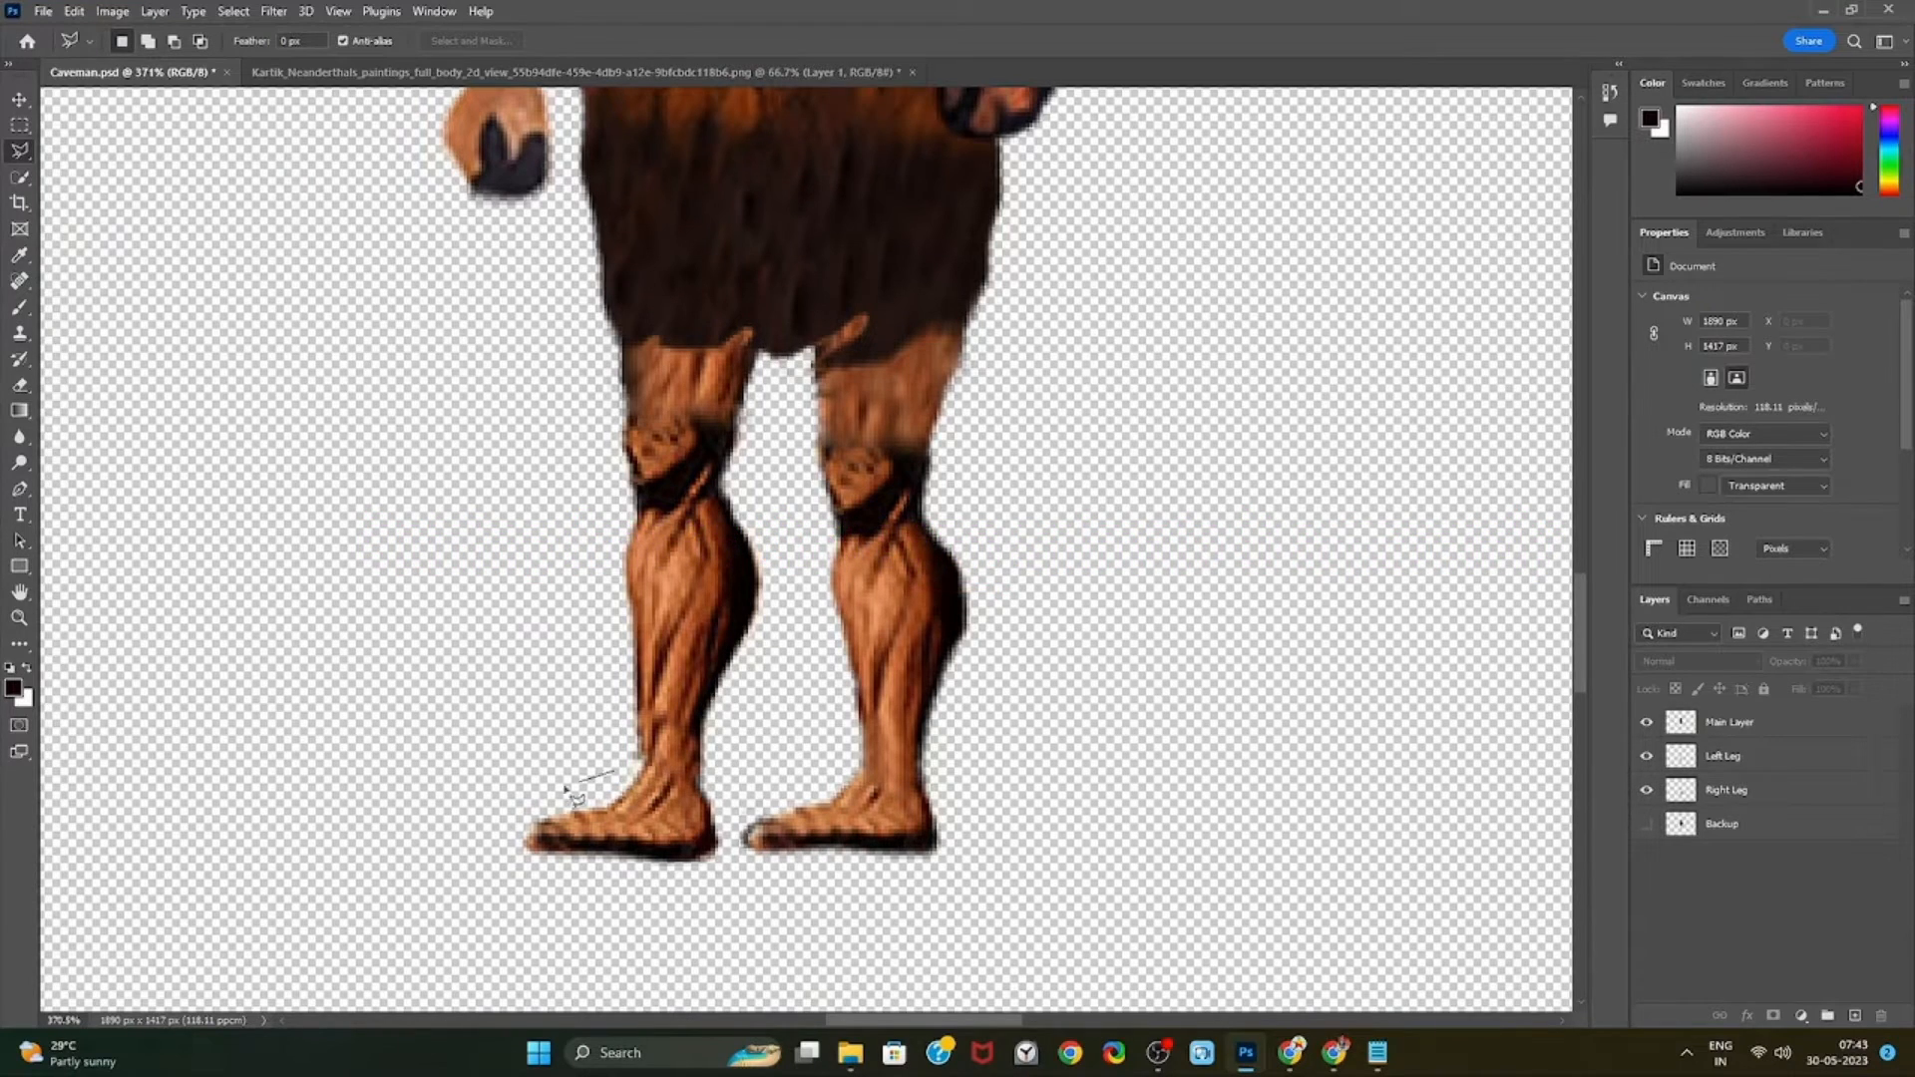
click(504, 800)
click(498, 866)
click(529, 877)
click(735, 876)
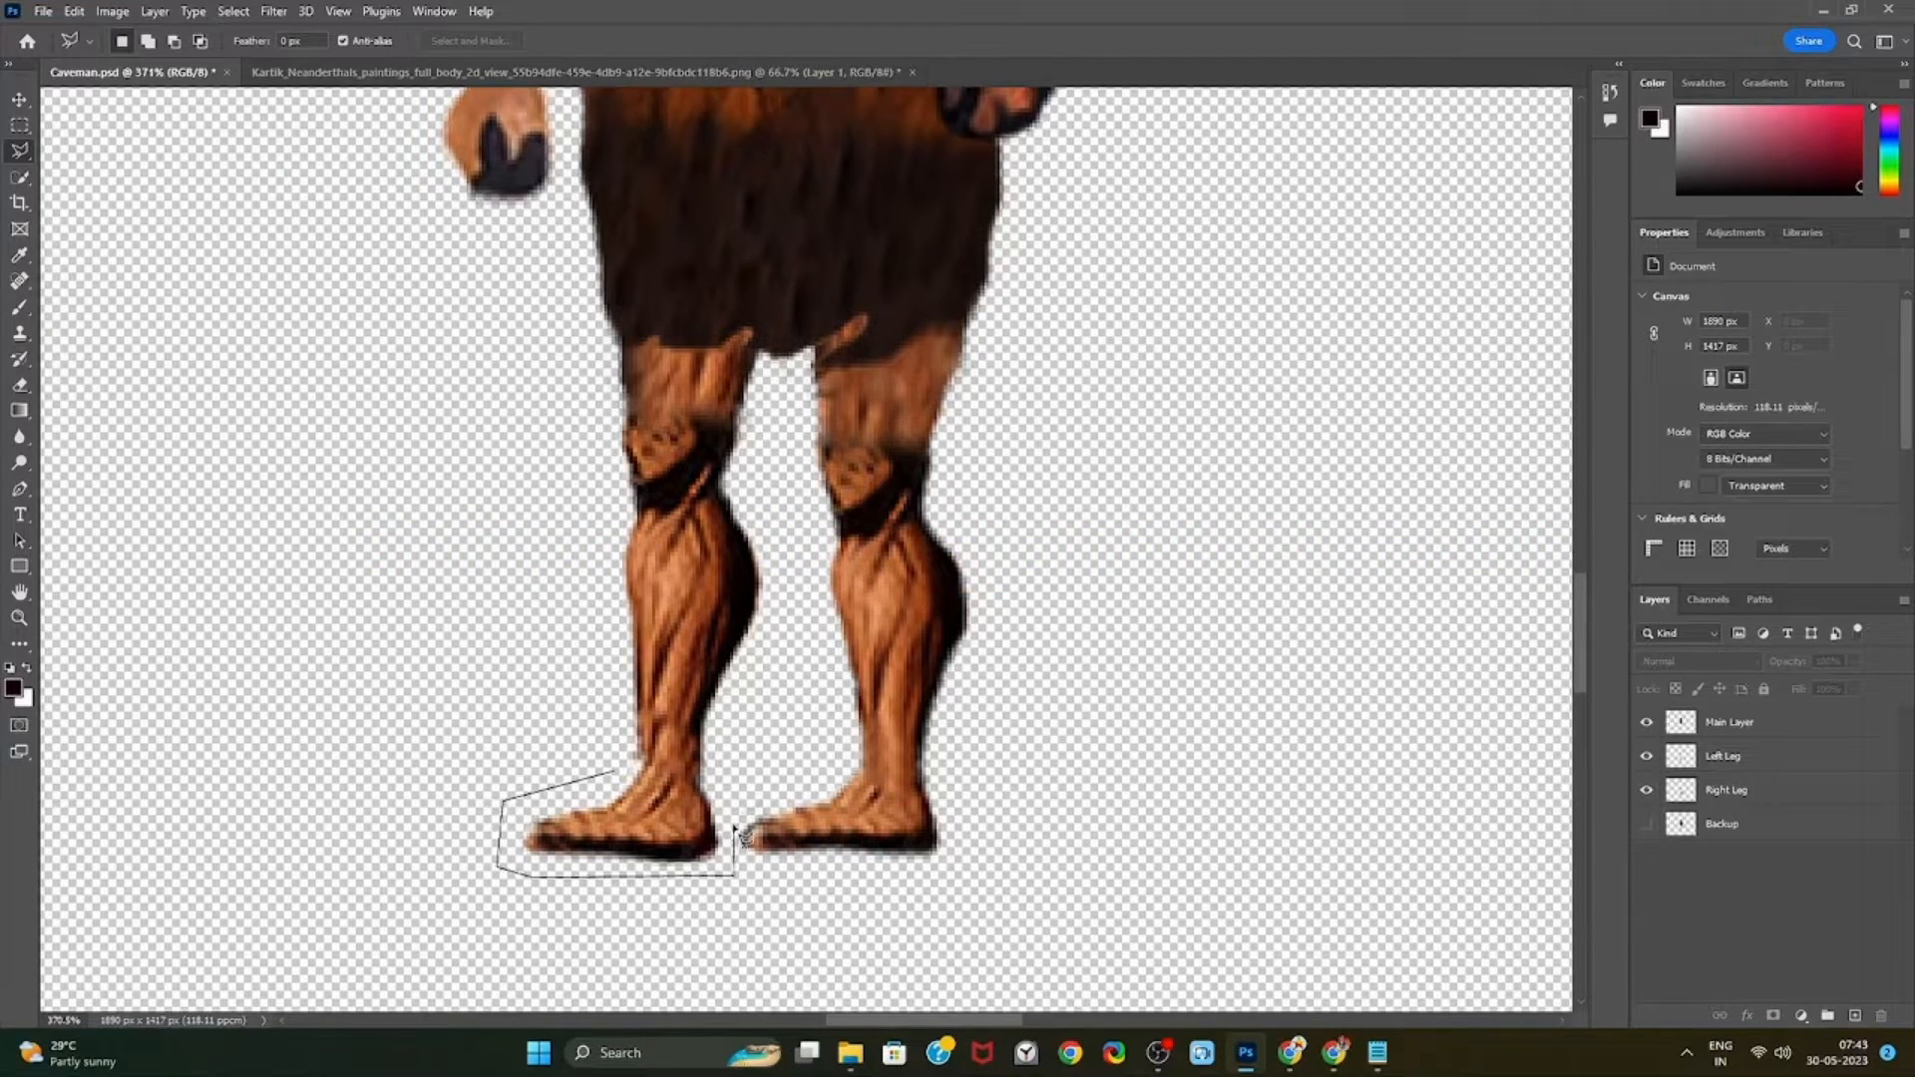
click(736, 773)
click(703, 765)
click(666, 719)
double_click(618, 776)
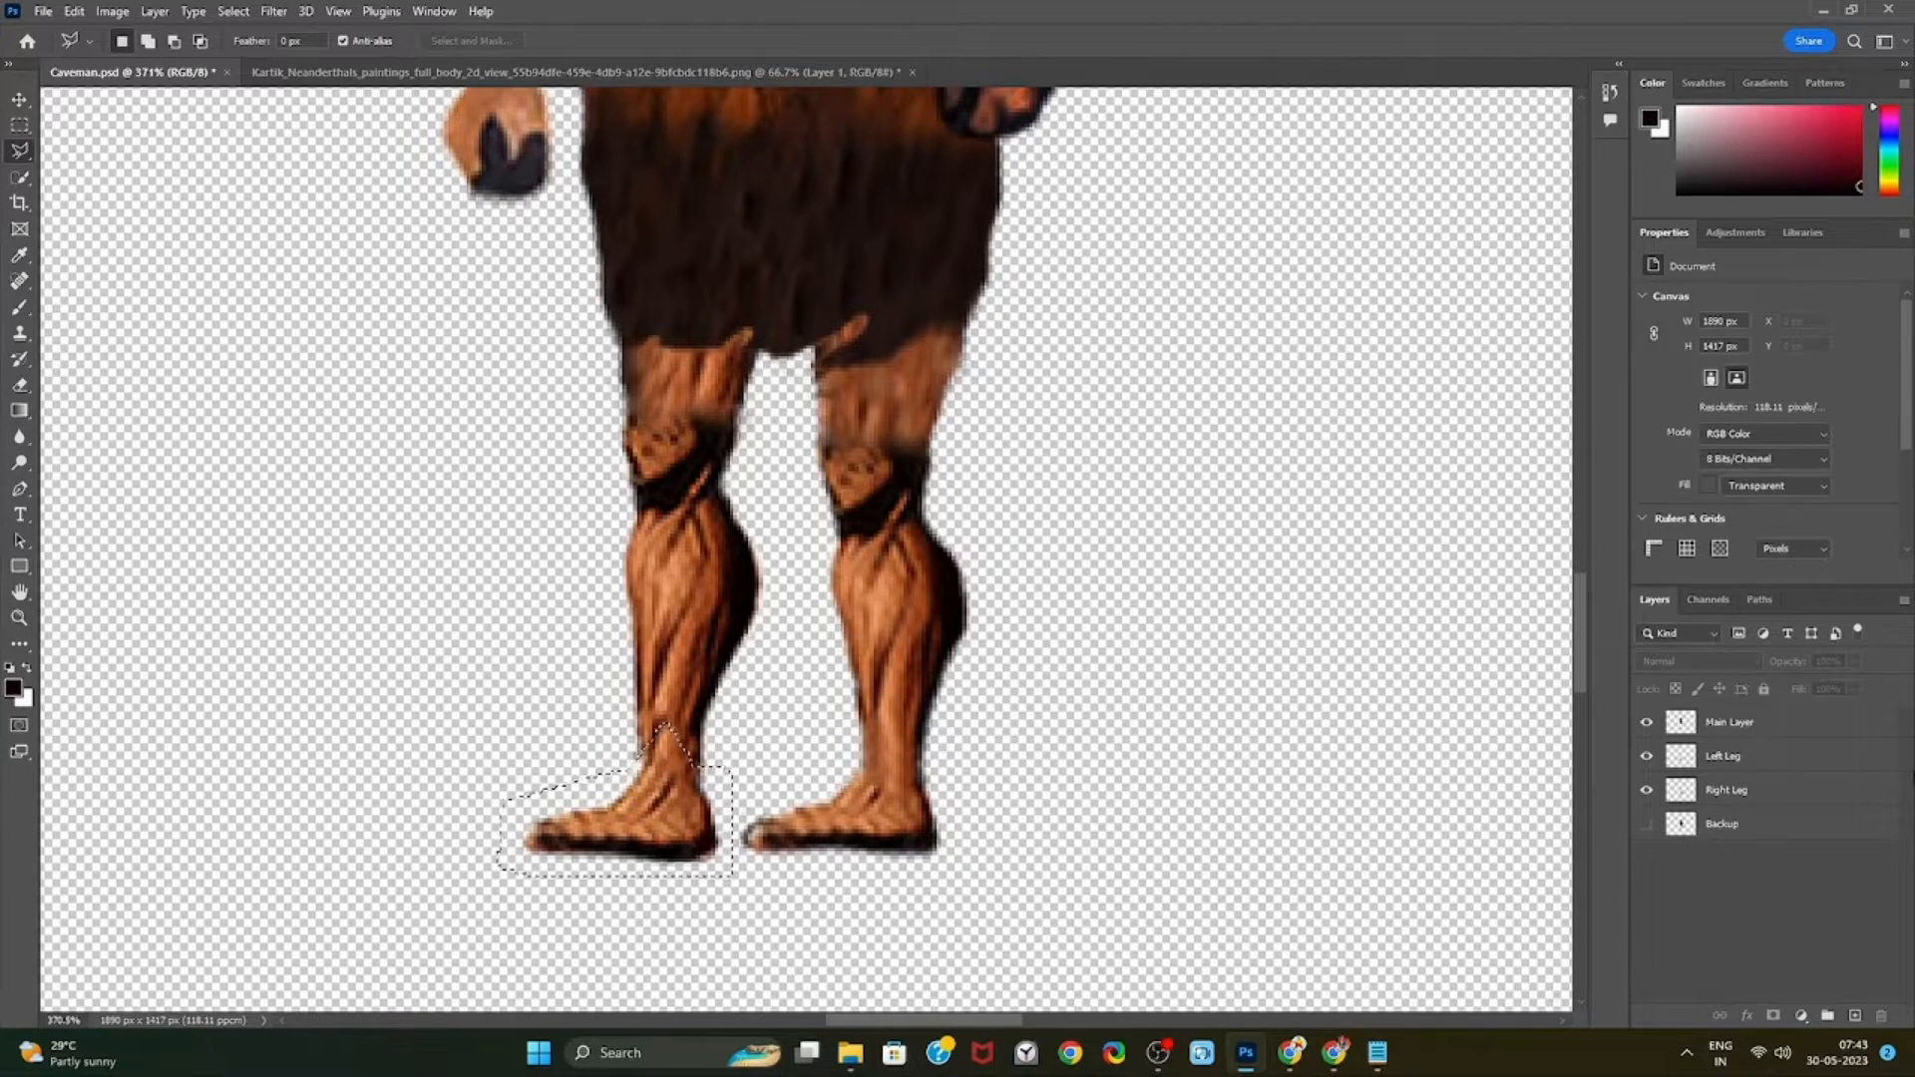
Try to cut the selected foot area from Main Layer
click(1731, 725)
key(ctrl+j)
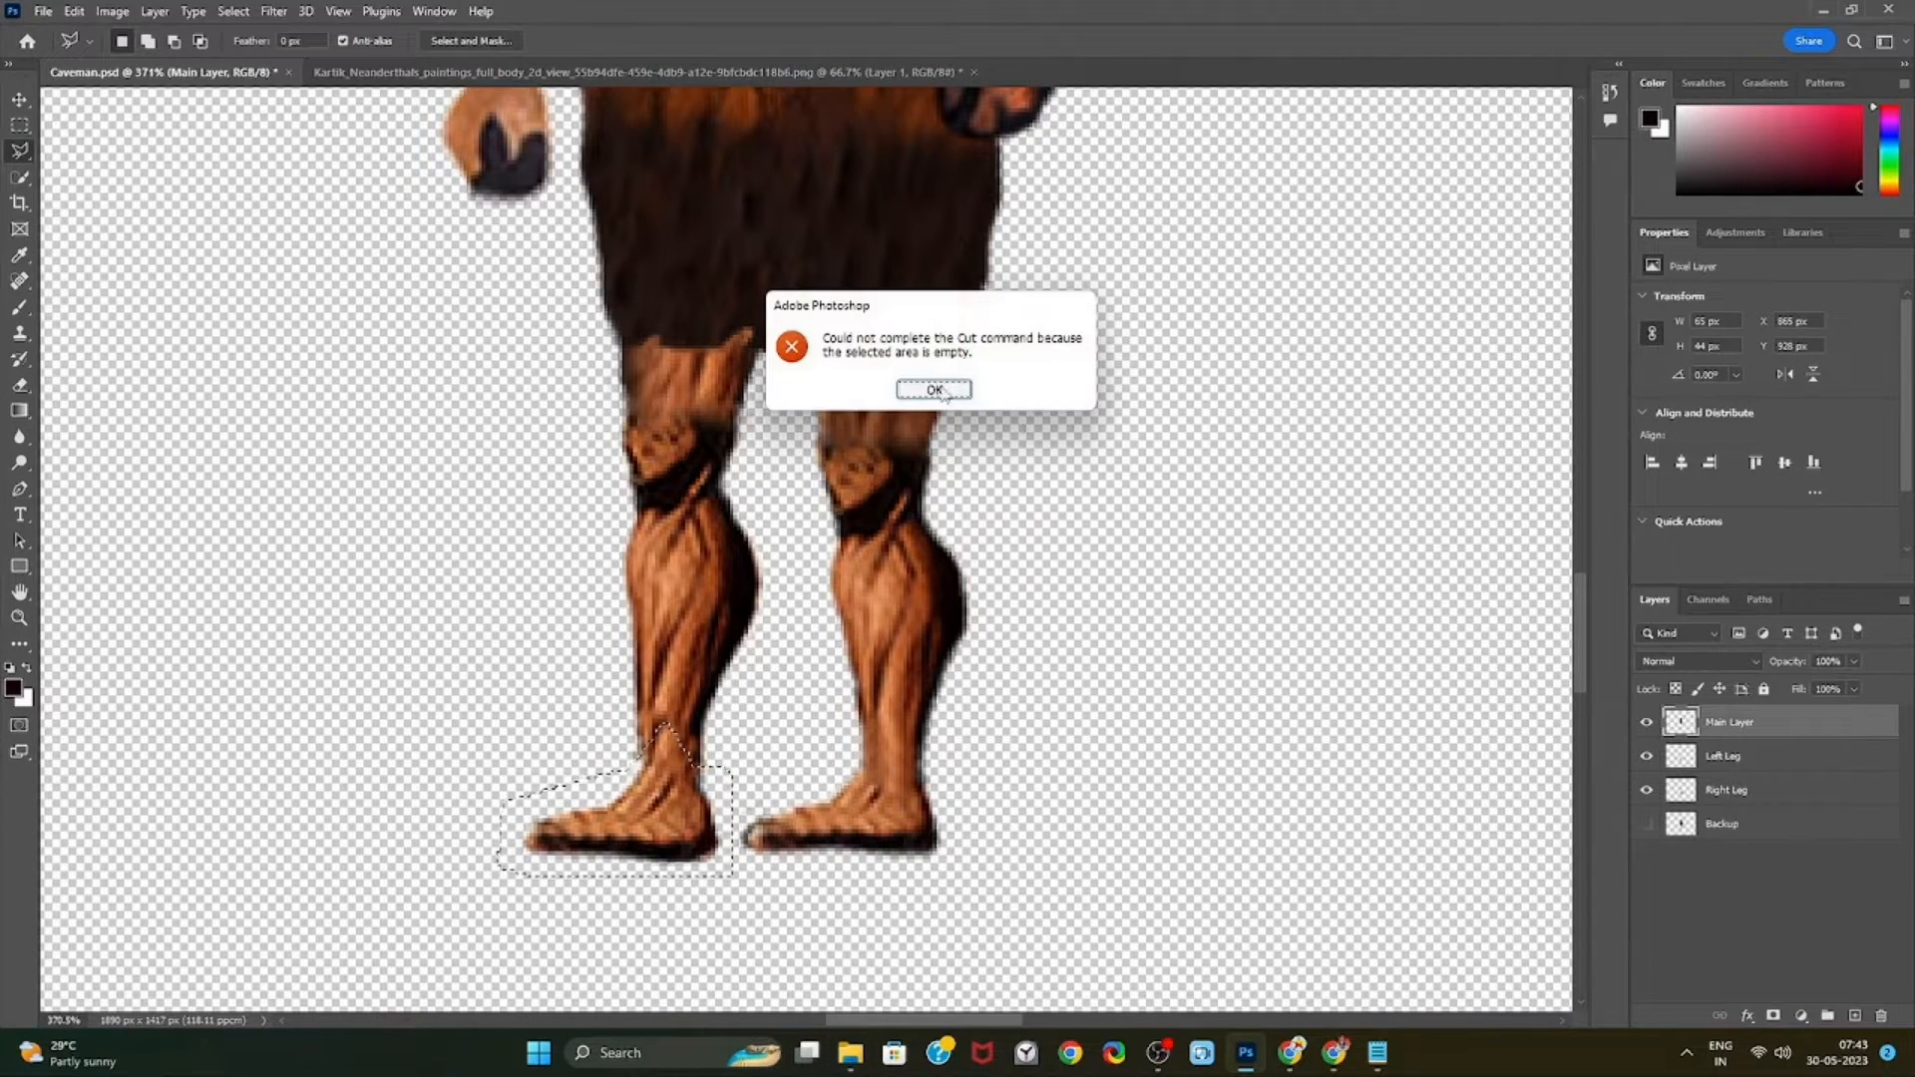
key(Return)
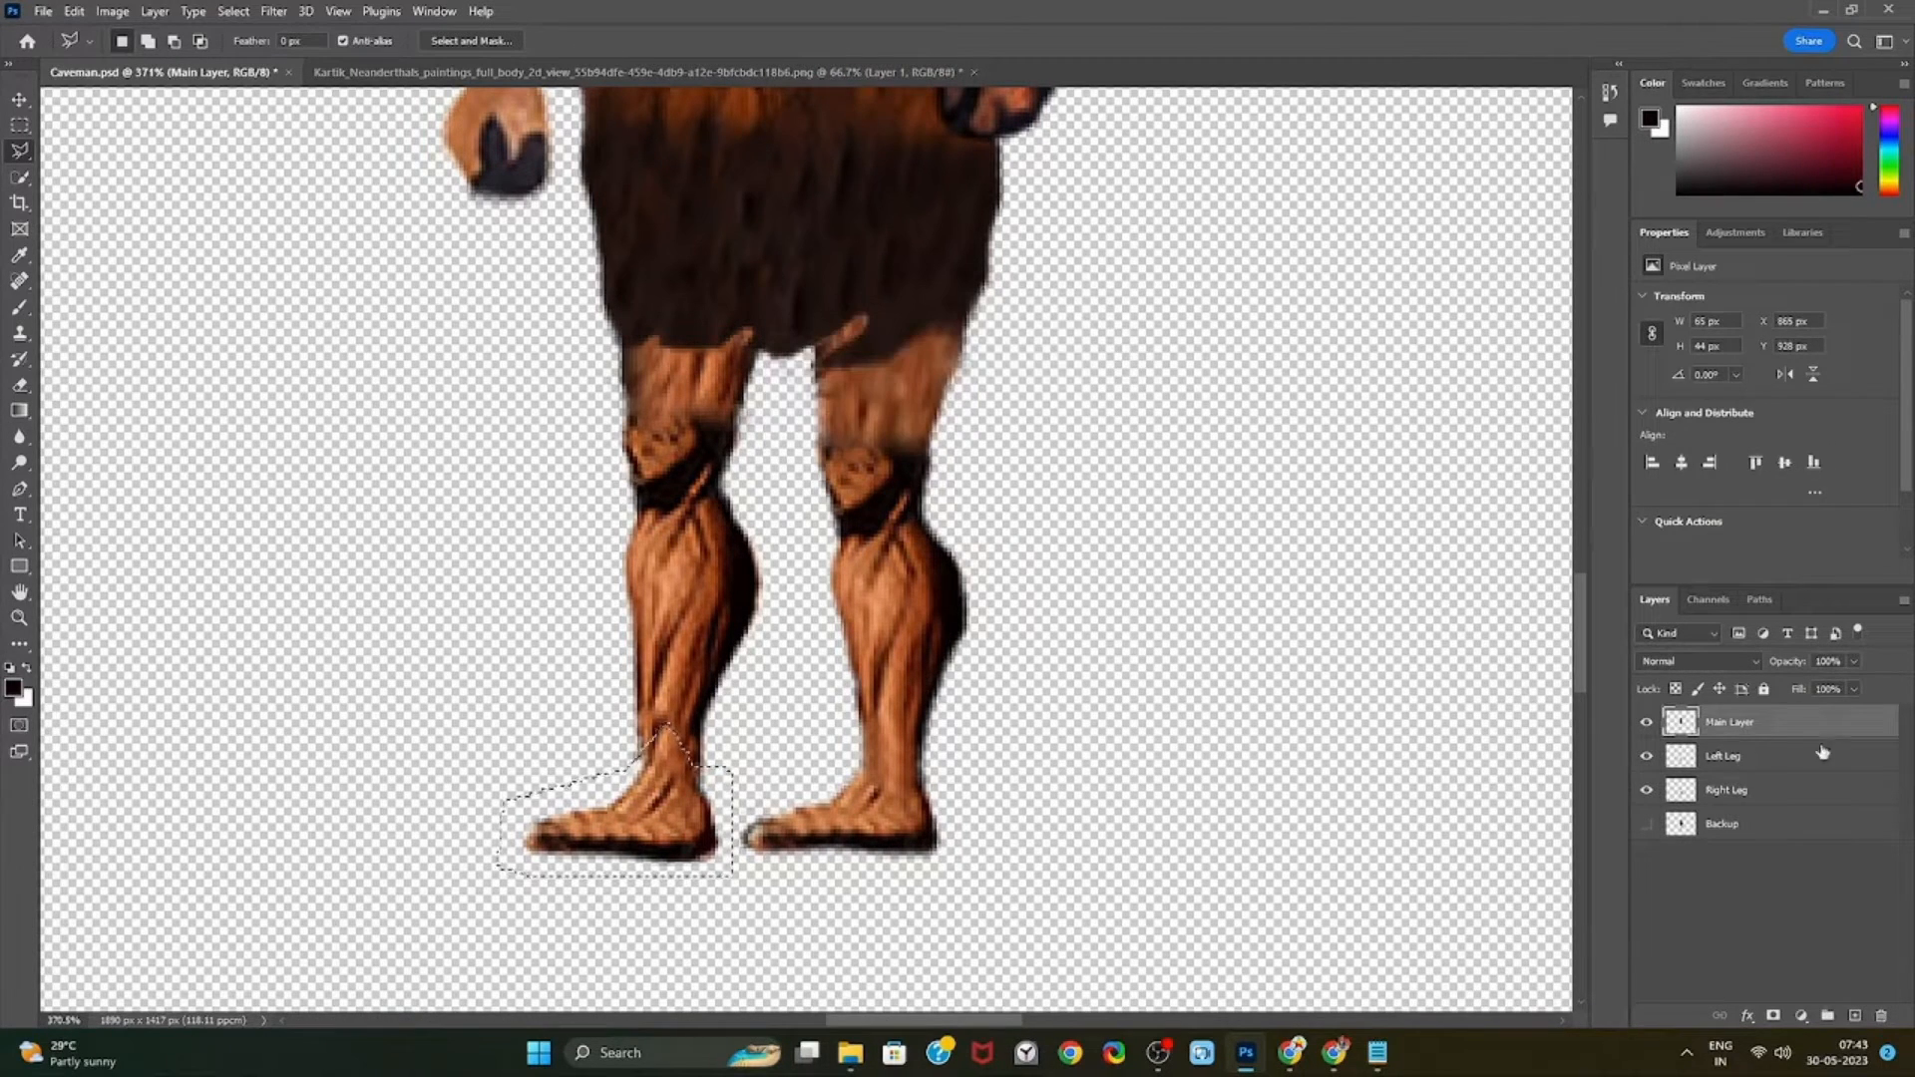
Cut the selected foot from the Left Leg layer, paste it onto its own layer, and place it just below the left shin
click(1727, 758)
key(ctrl+x)
key(ctrl+v)
key(v)
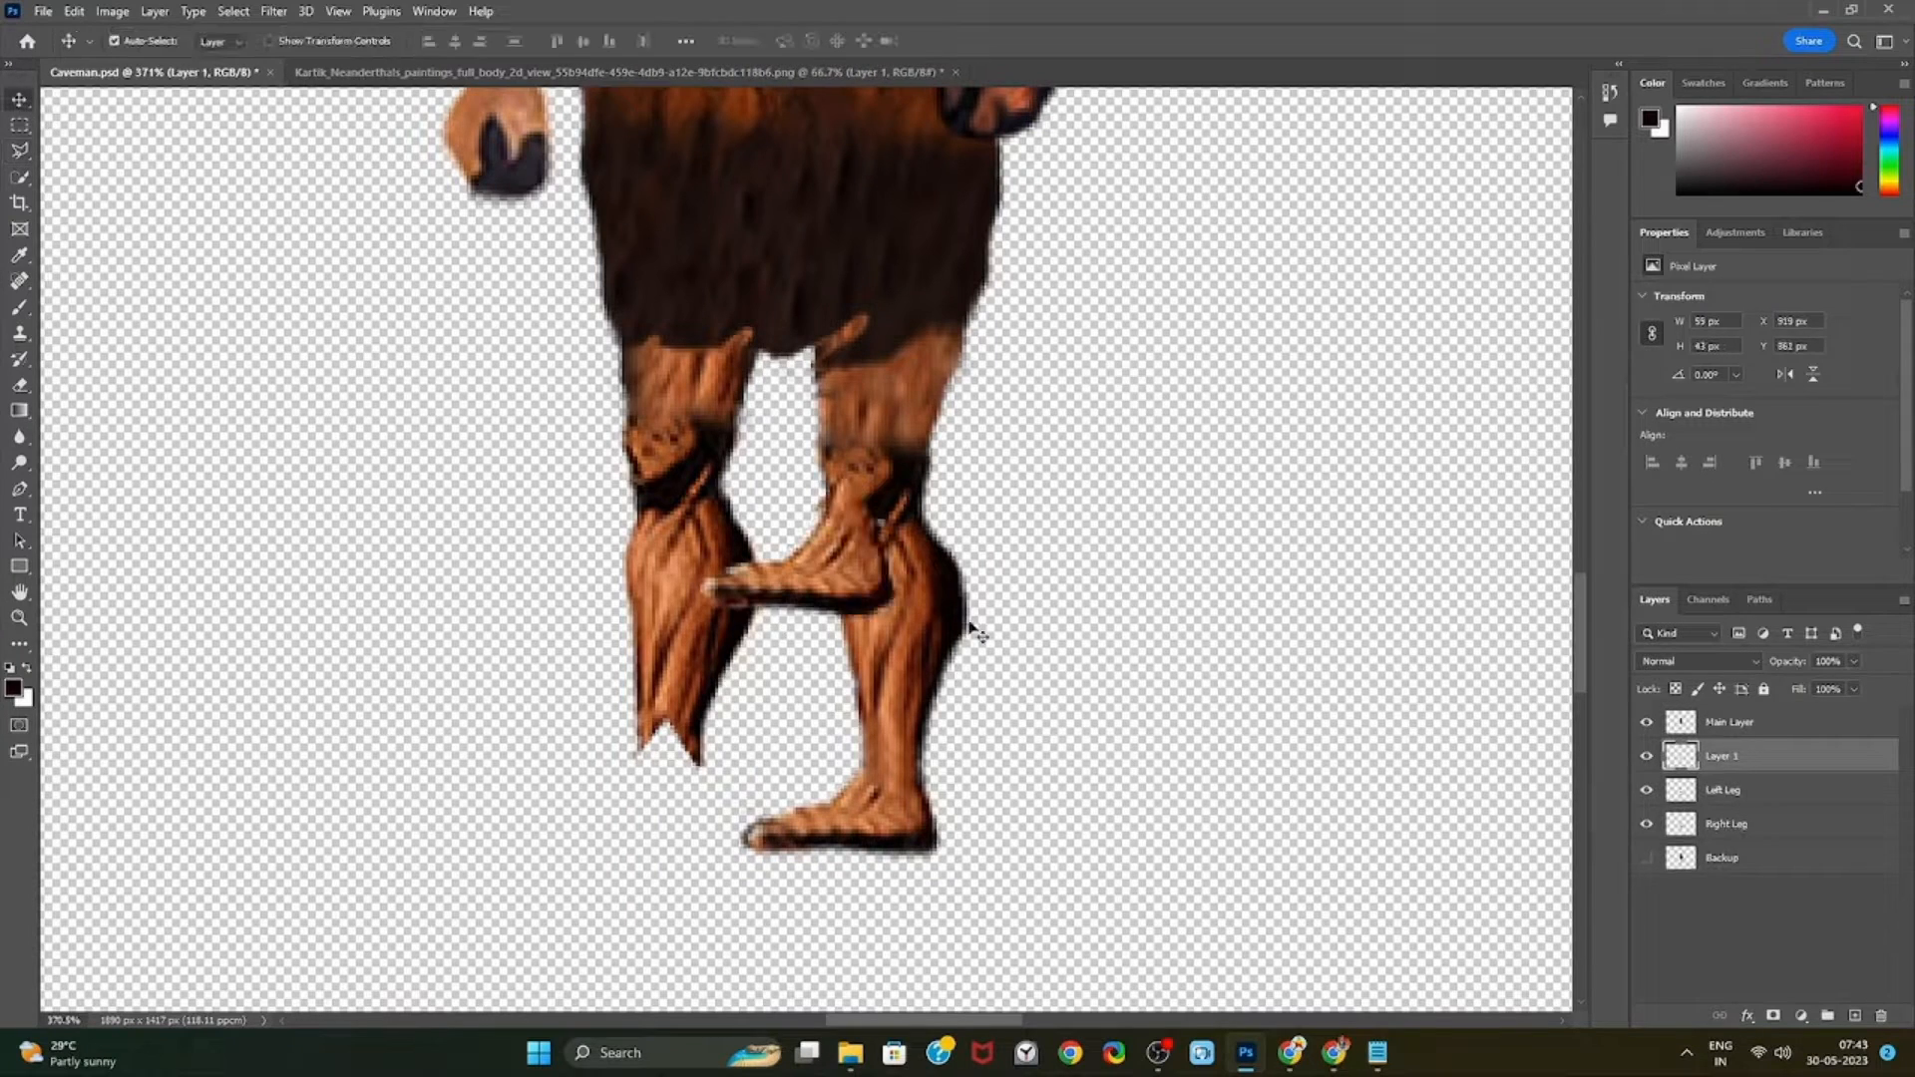
drag(877, 549, 646, 865)
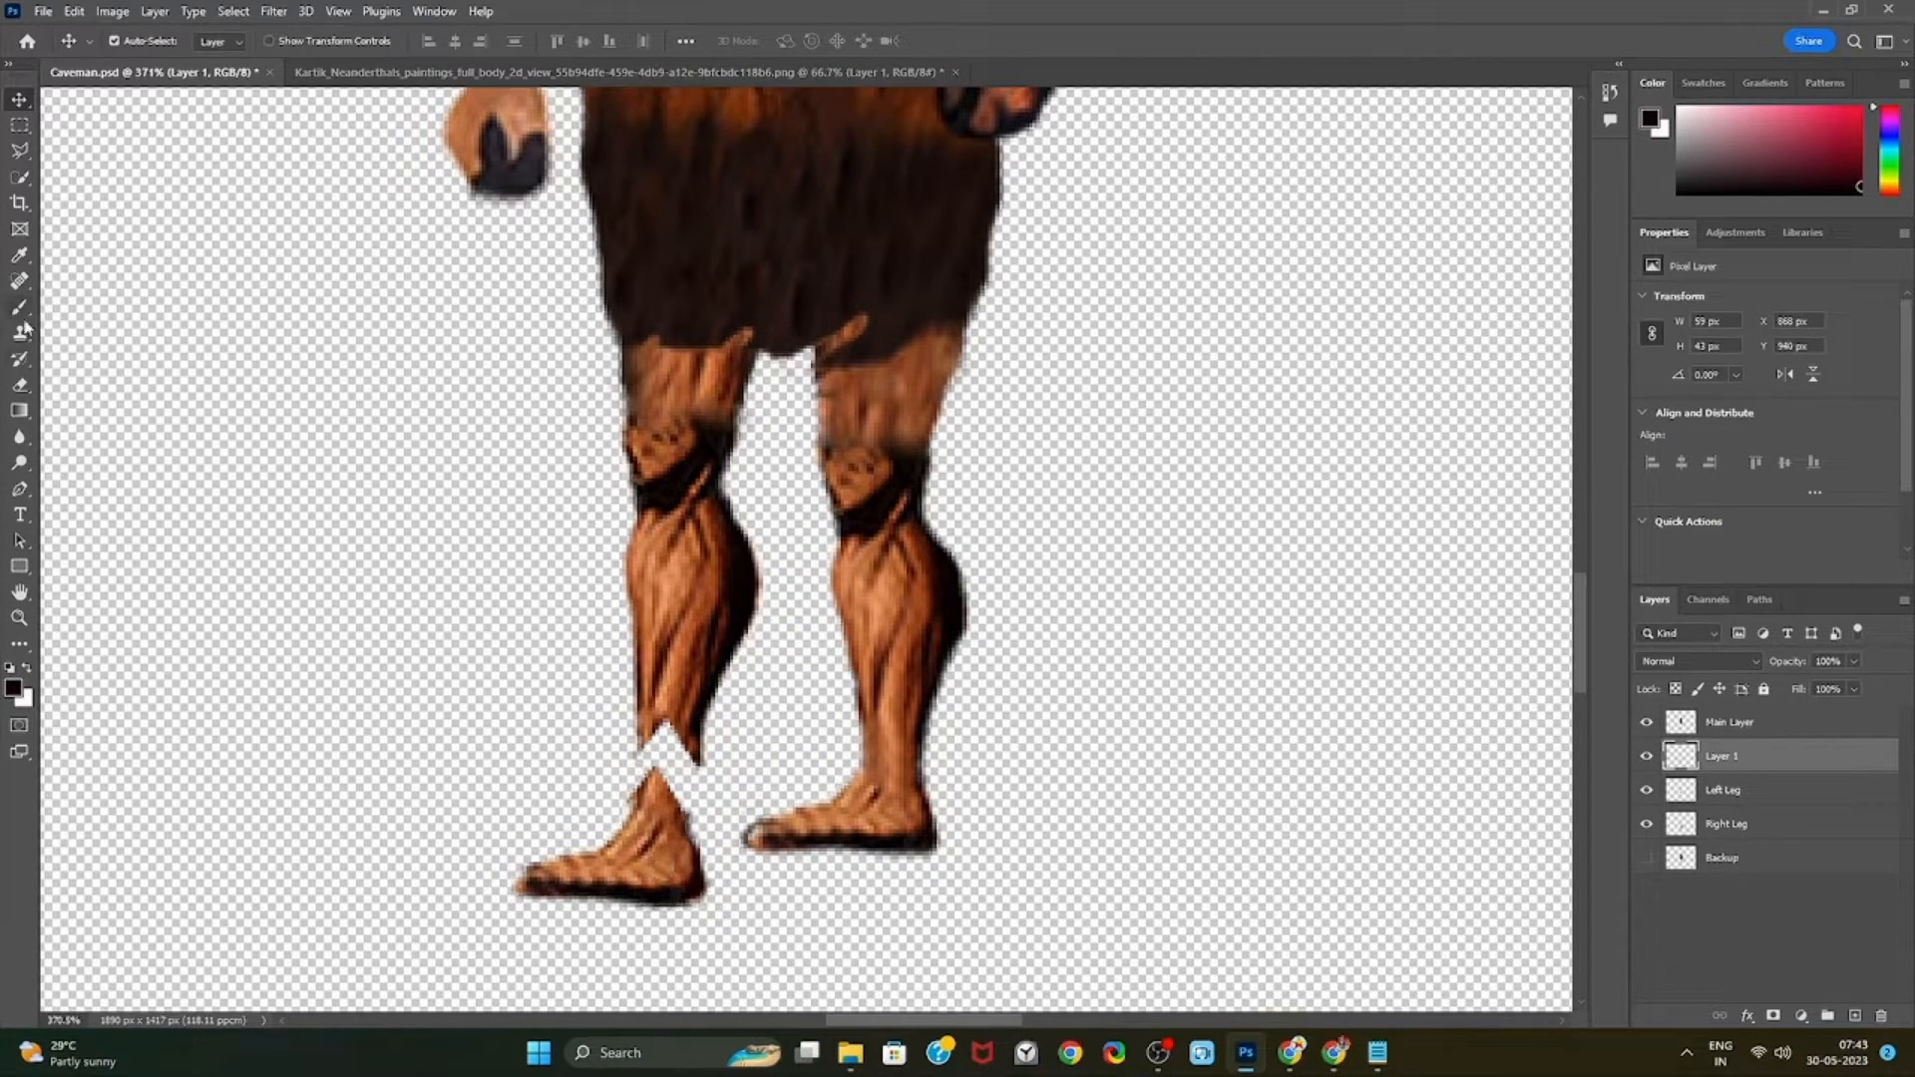
Fill the notch at the lower end of the left shin on the Left Leg layer with the Clone Stamp
click(20, 387)
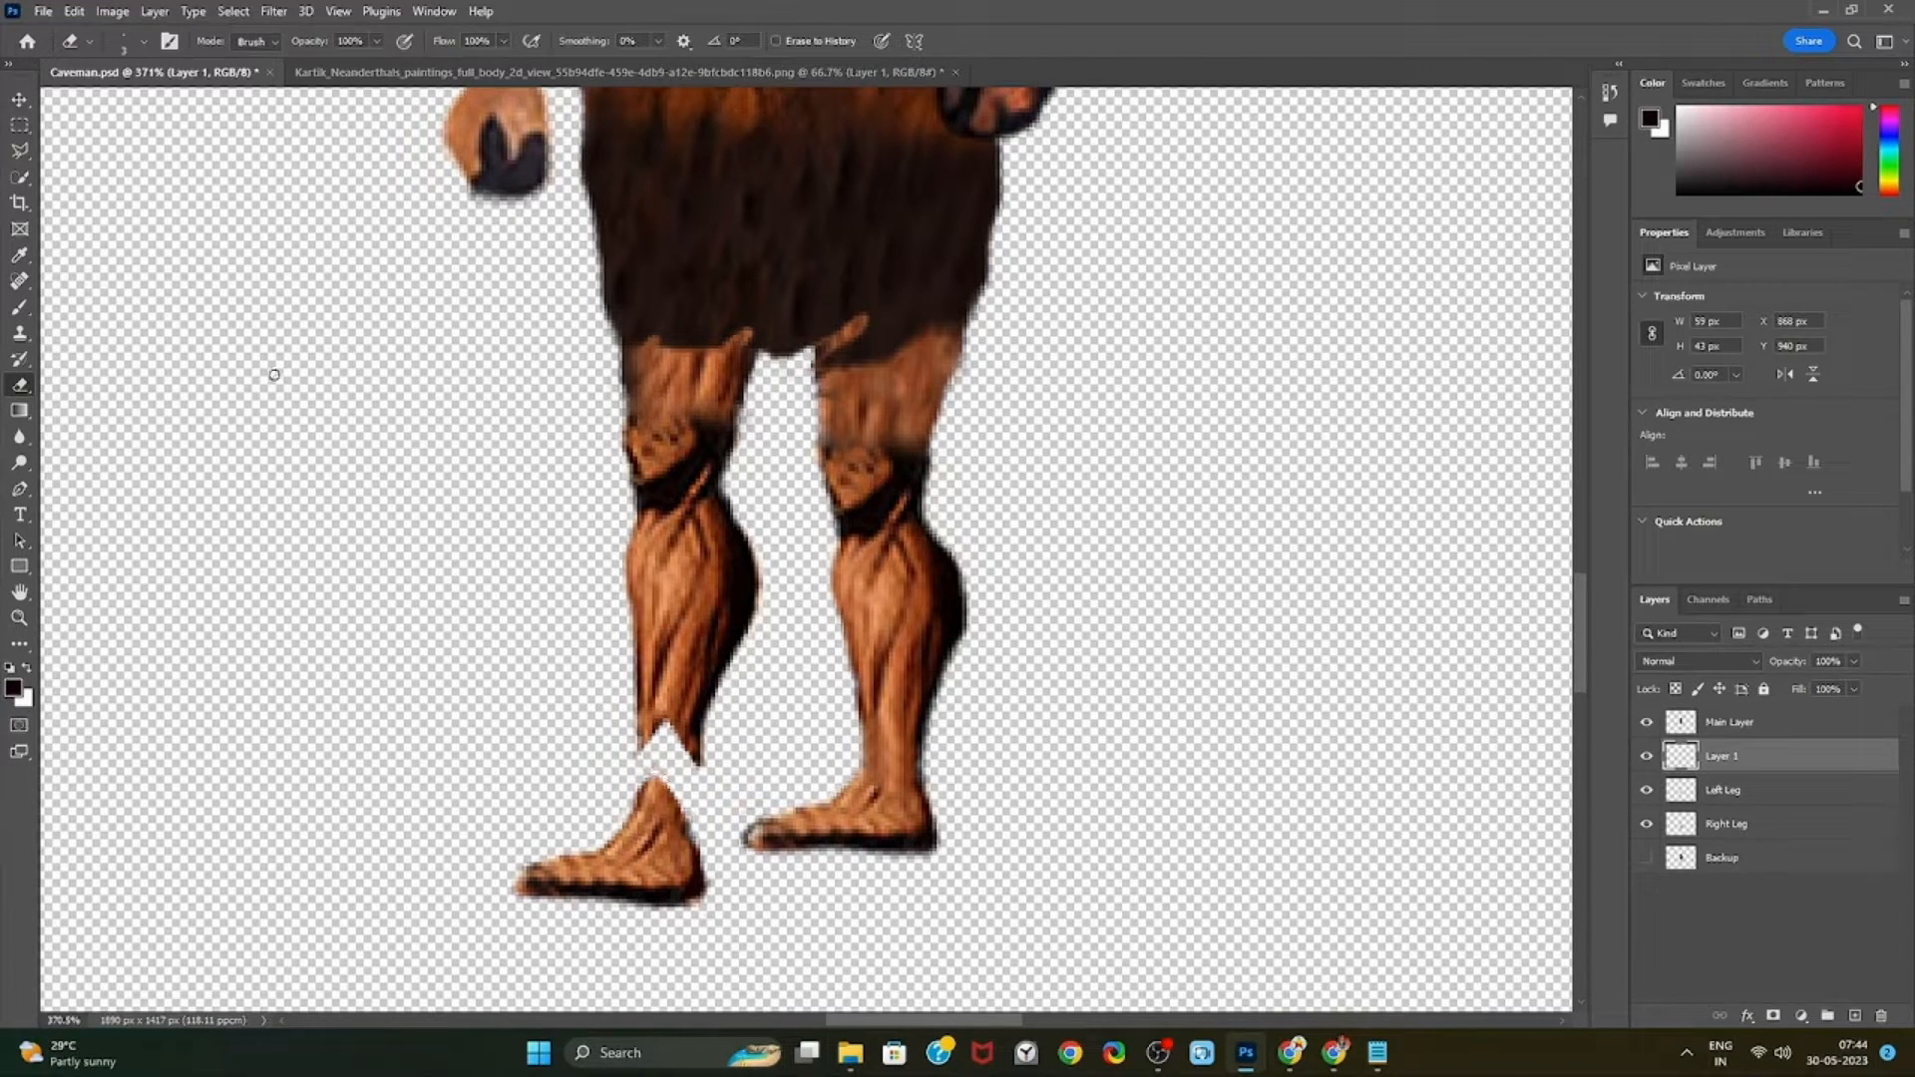
click(1748, 790)
click(20, 334)
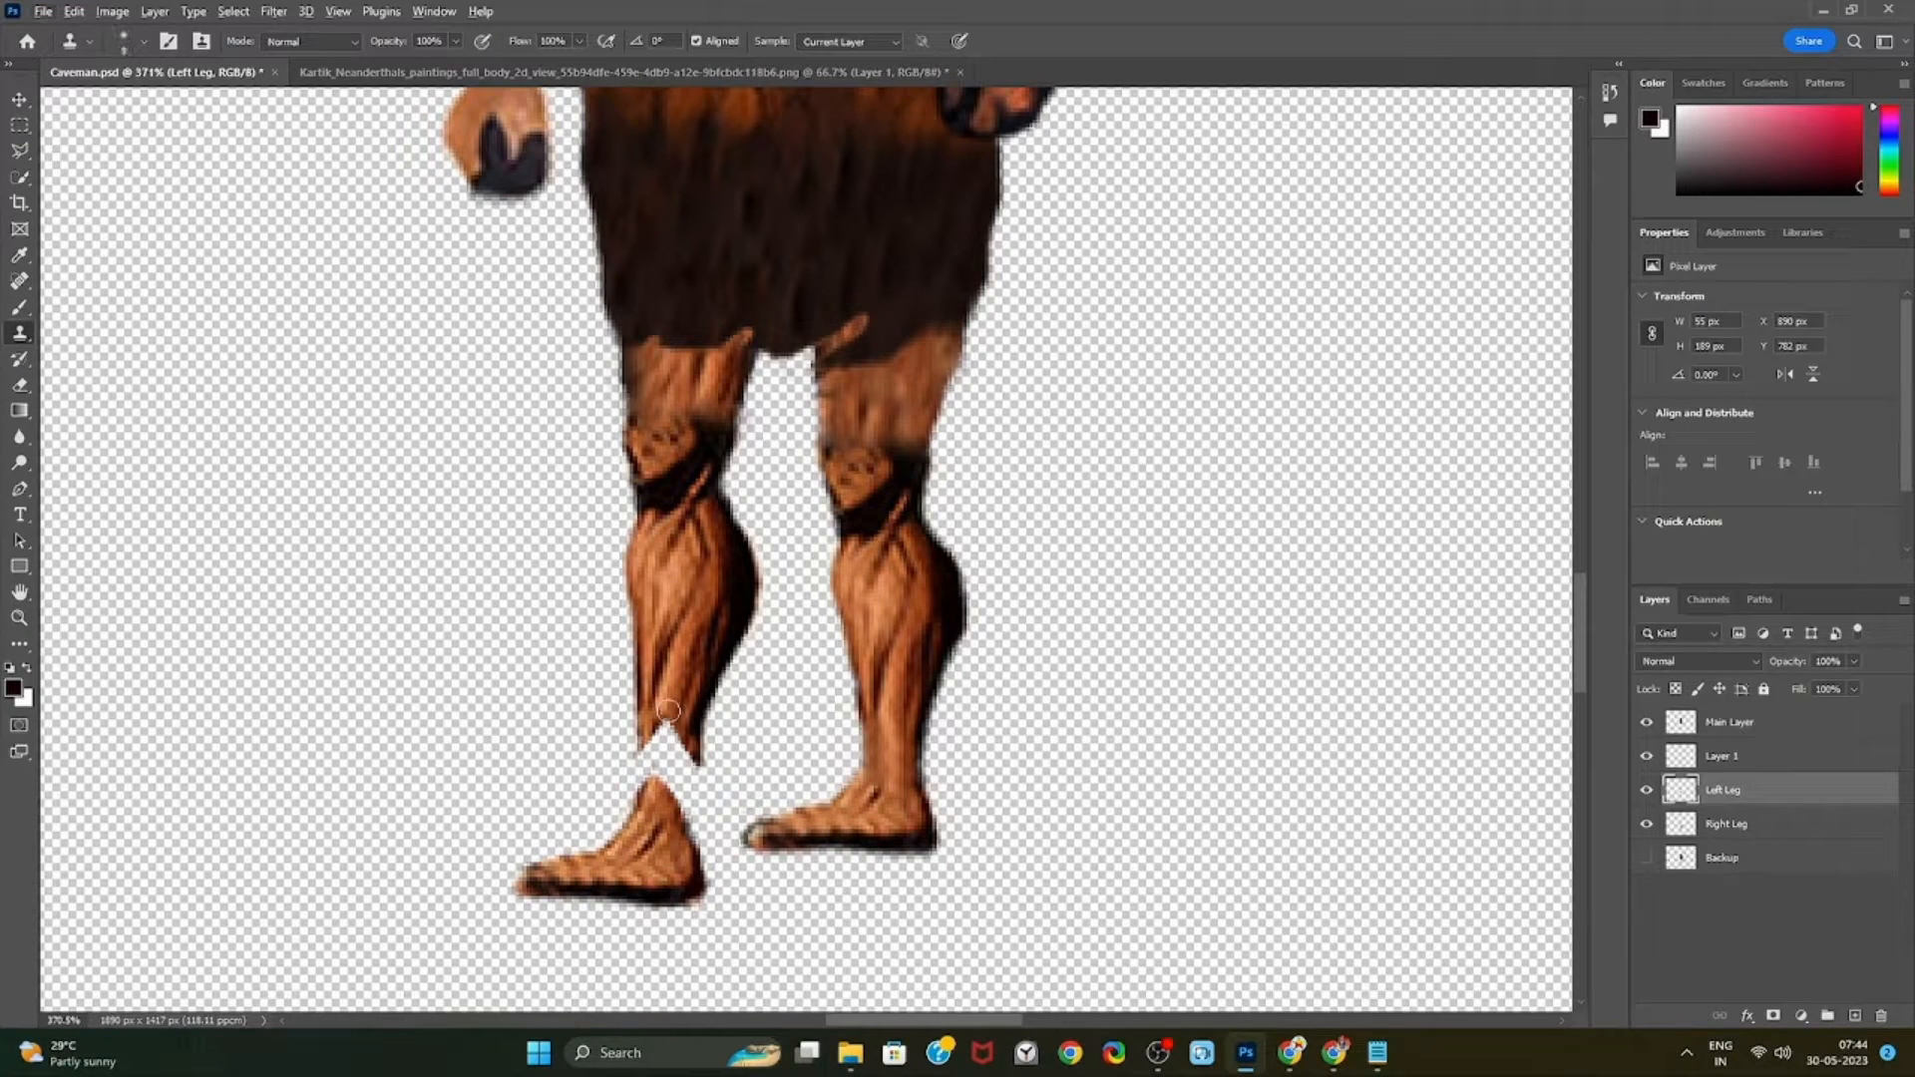
mouse_move(669, 710)
mouse_down()
mouse_move(660, 755)
mouse_move(686, 753)
mouse_move(647, 754)
mouse_move(679, 757)
mouse_up()
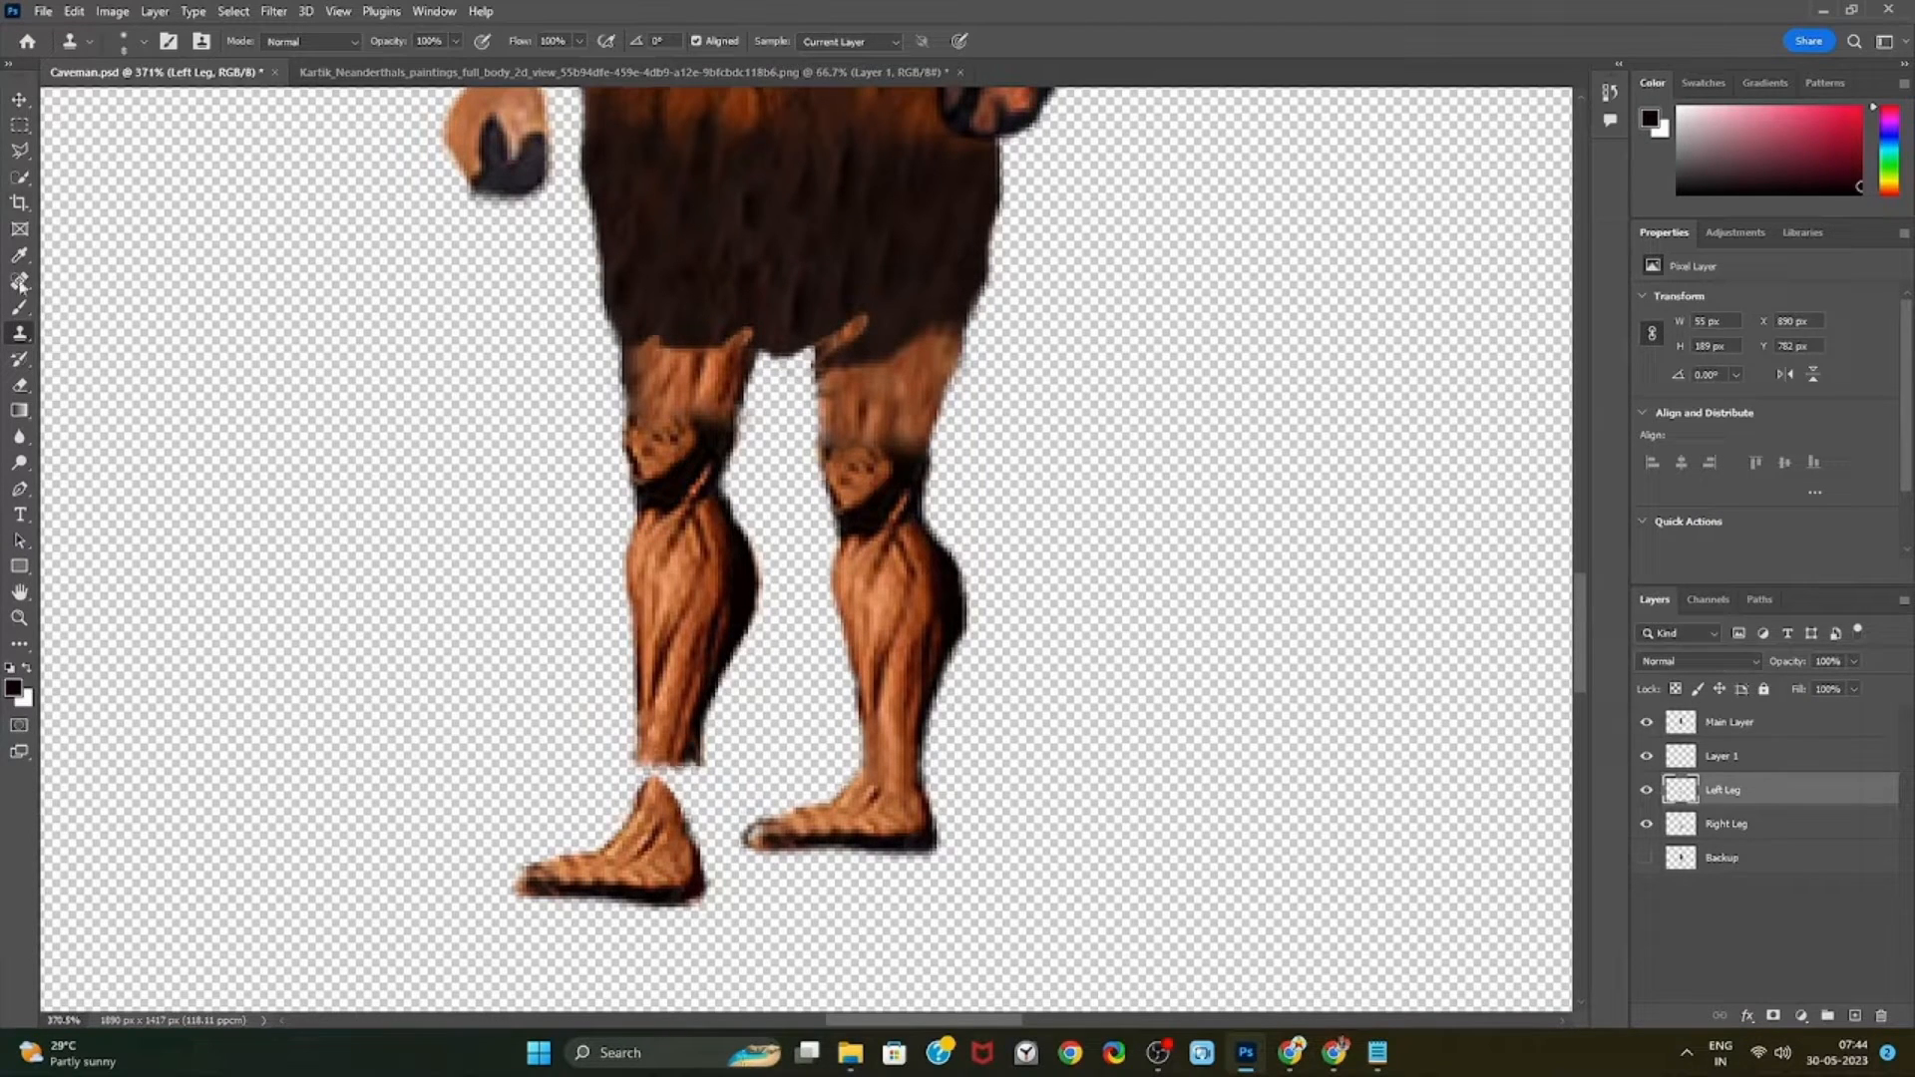
Rename the separated left foot's layer to Left Left Foot
click(1728, 755)
double_click(1728, 755)
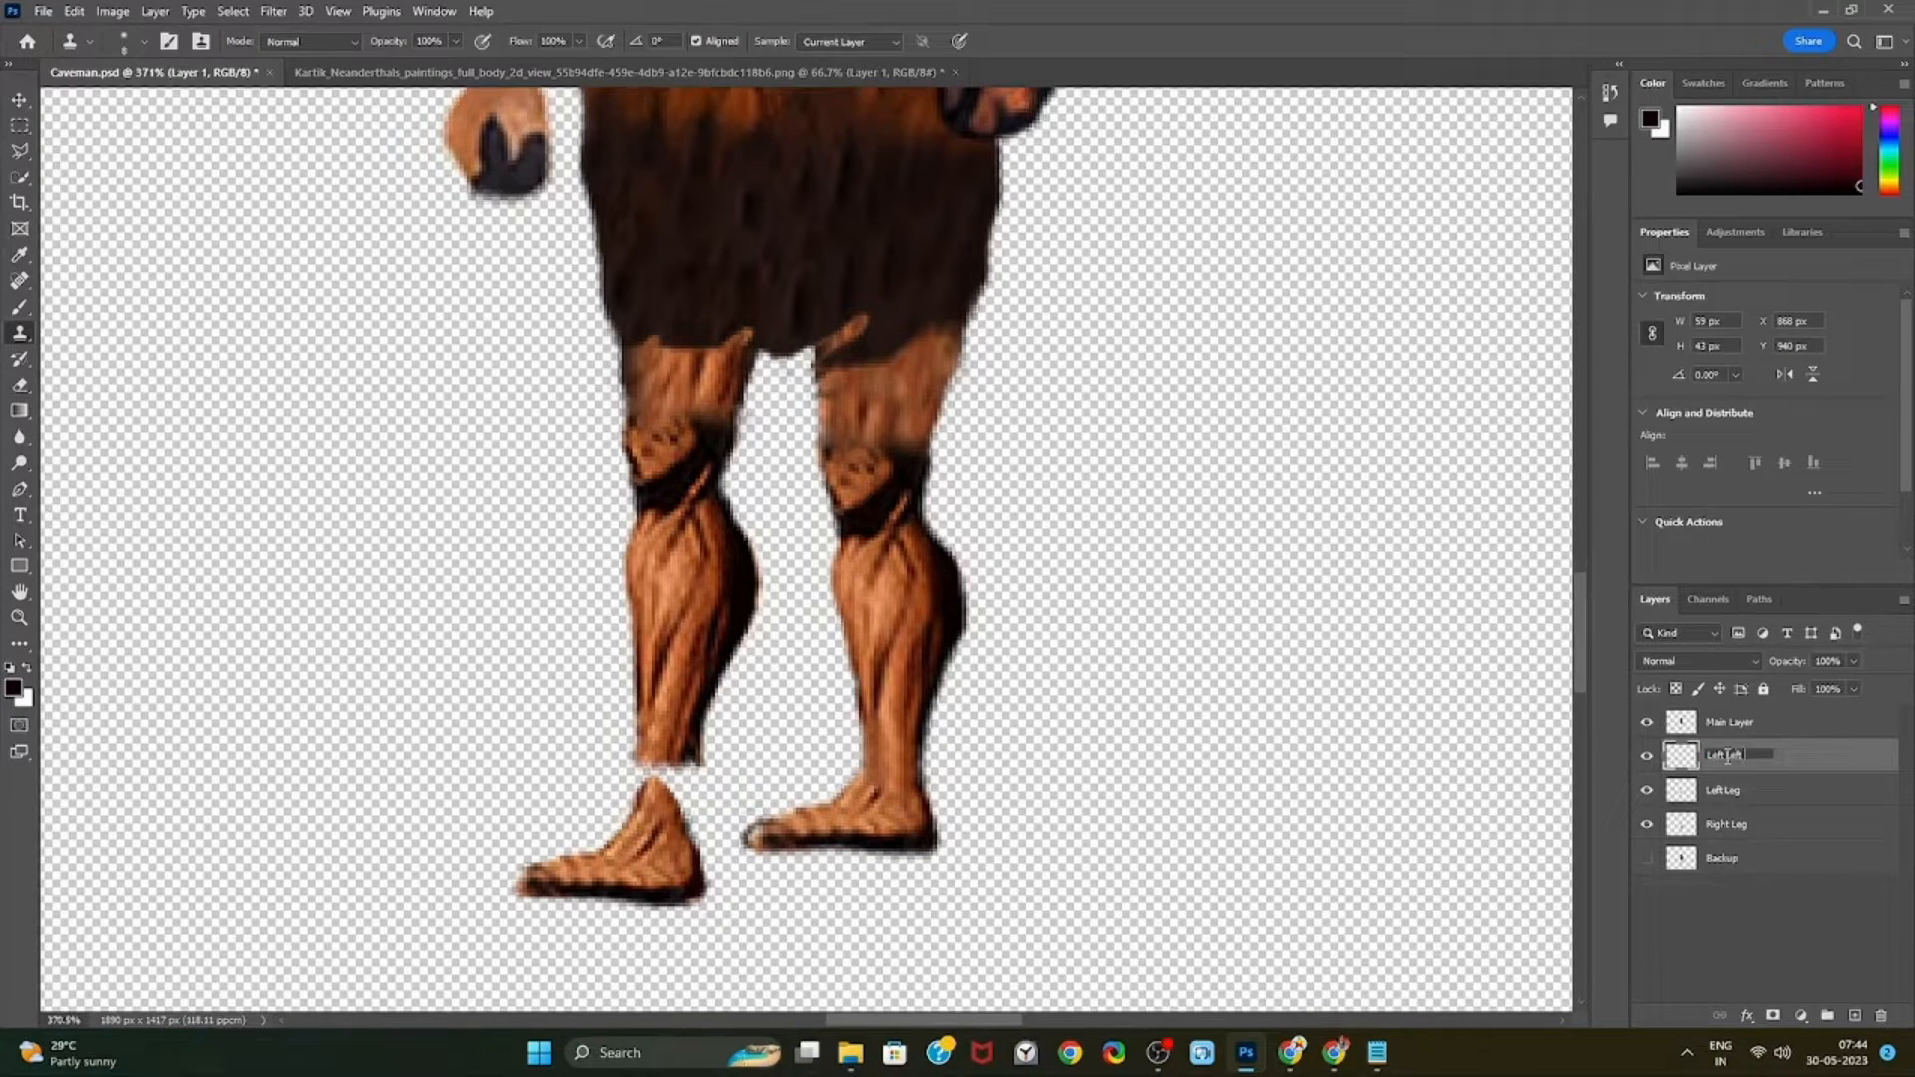
text(Left Left Foot)
key(Return)
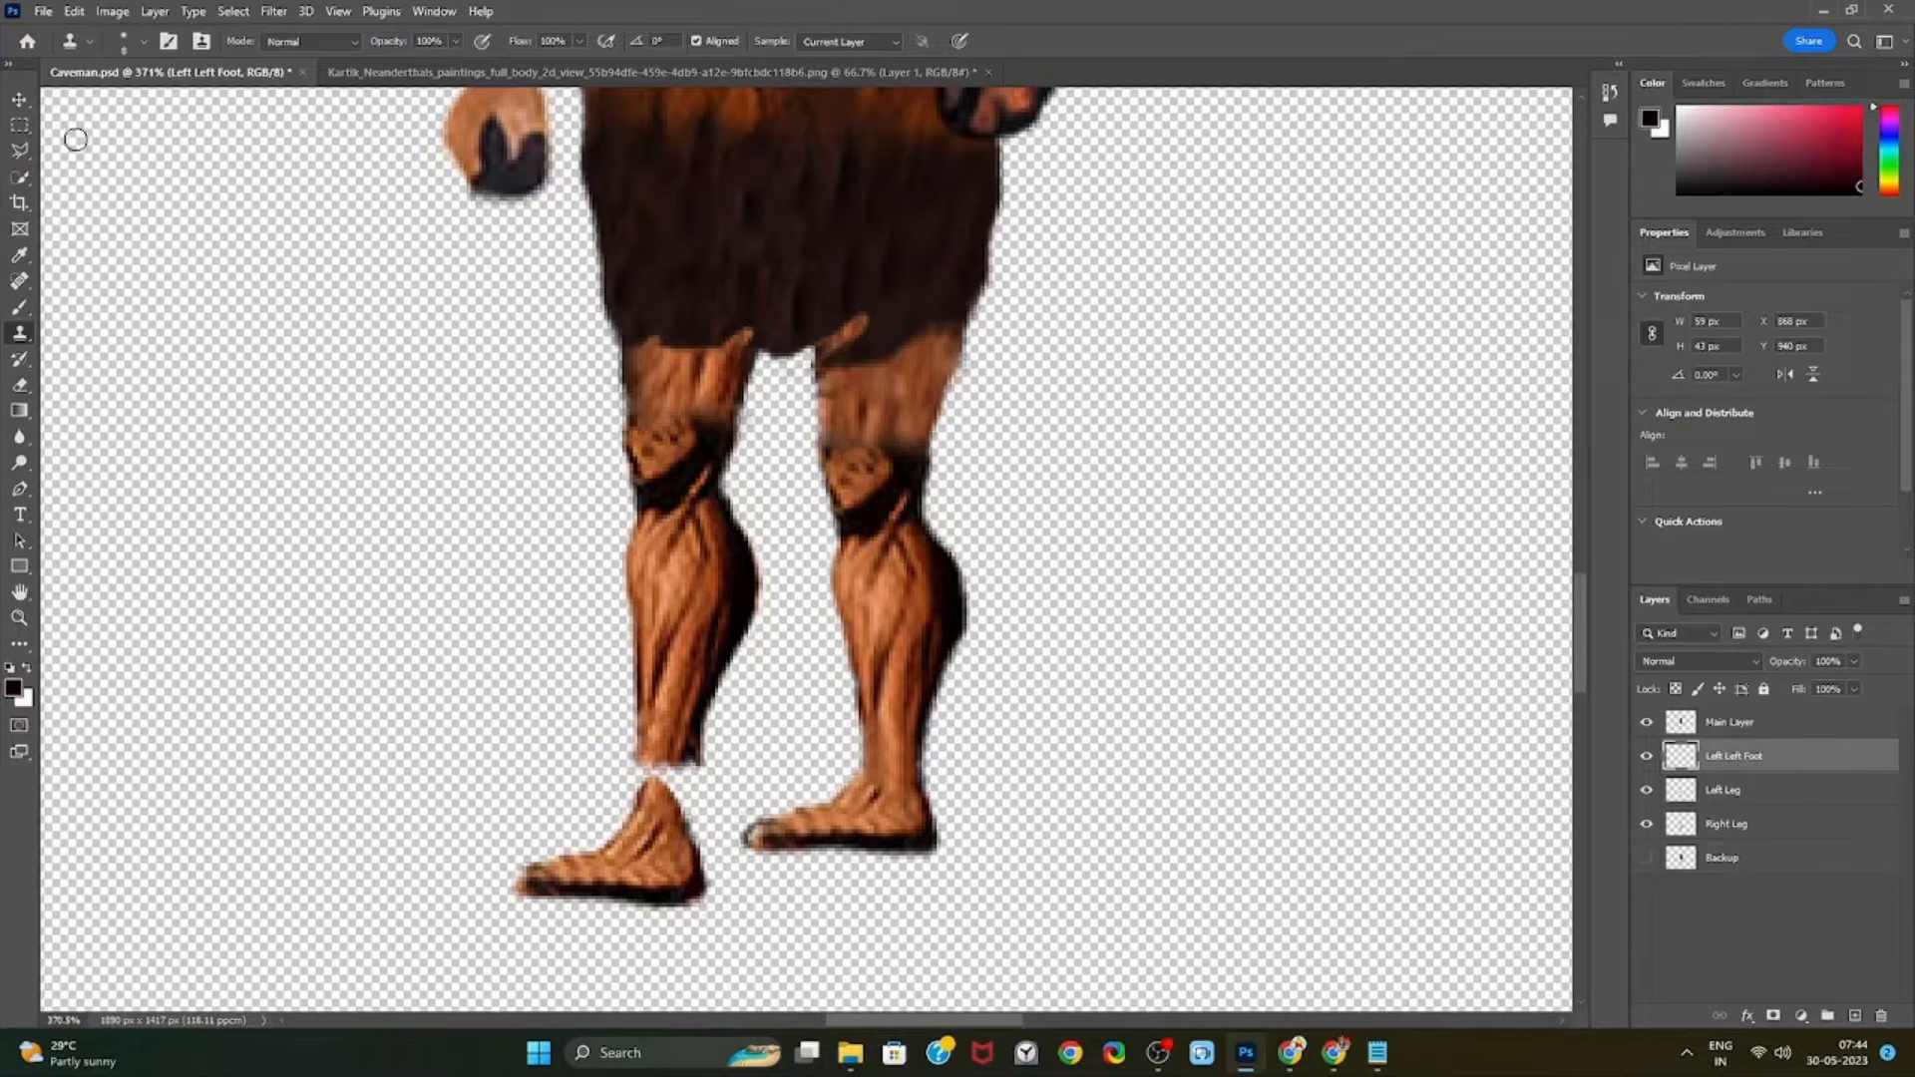
Raise the left foot to join its shin at about X 871, Y 925 px, and place its layer below Left Leg
key(v)
drag(686, 863, 699, 807)
drag(1774, 755, 1772, 804)
mouse_move(669, 796)
mouse_down()
mouse_move(669, 833)
mouse_move(669, 796)
mouse_up()
scroll(795, 901, down, 5)
scroll(793, 888, up, 5)
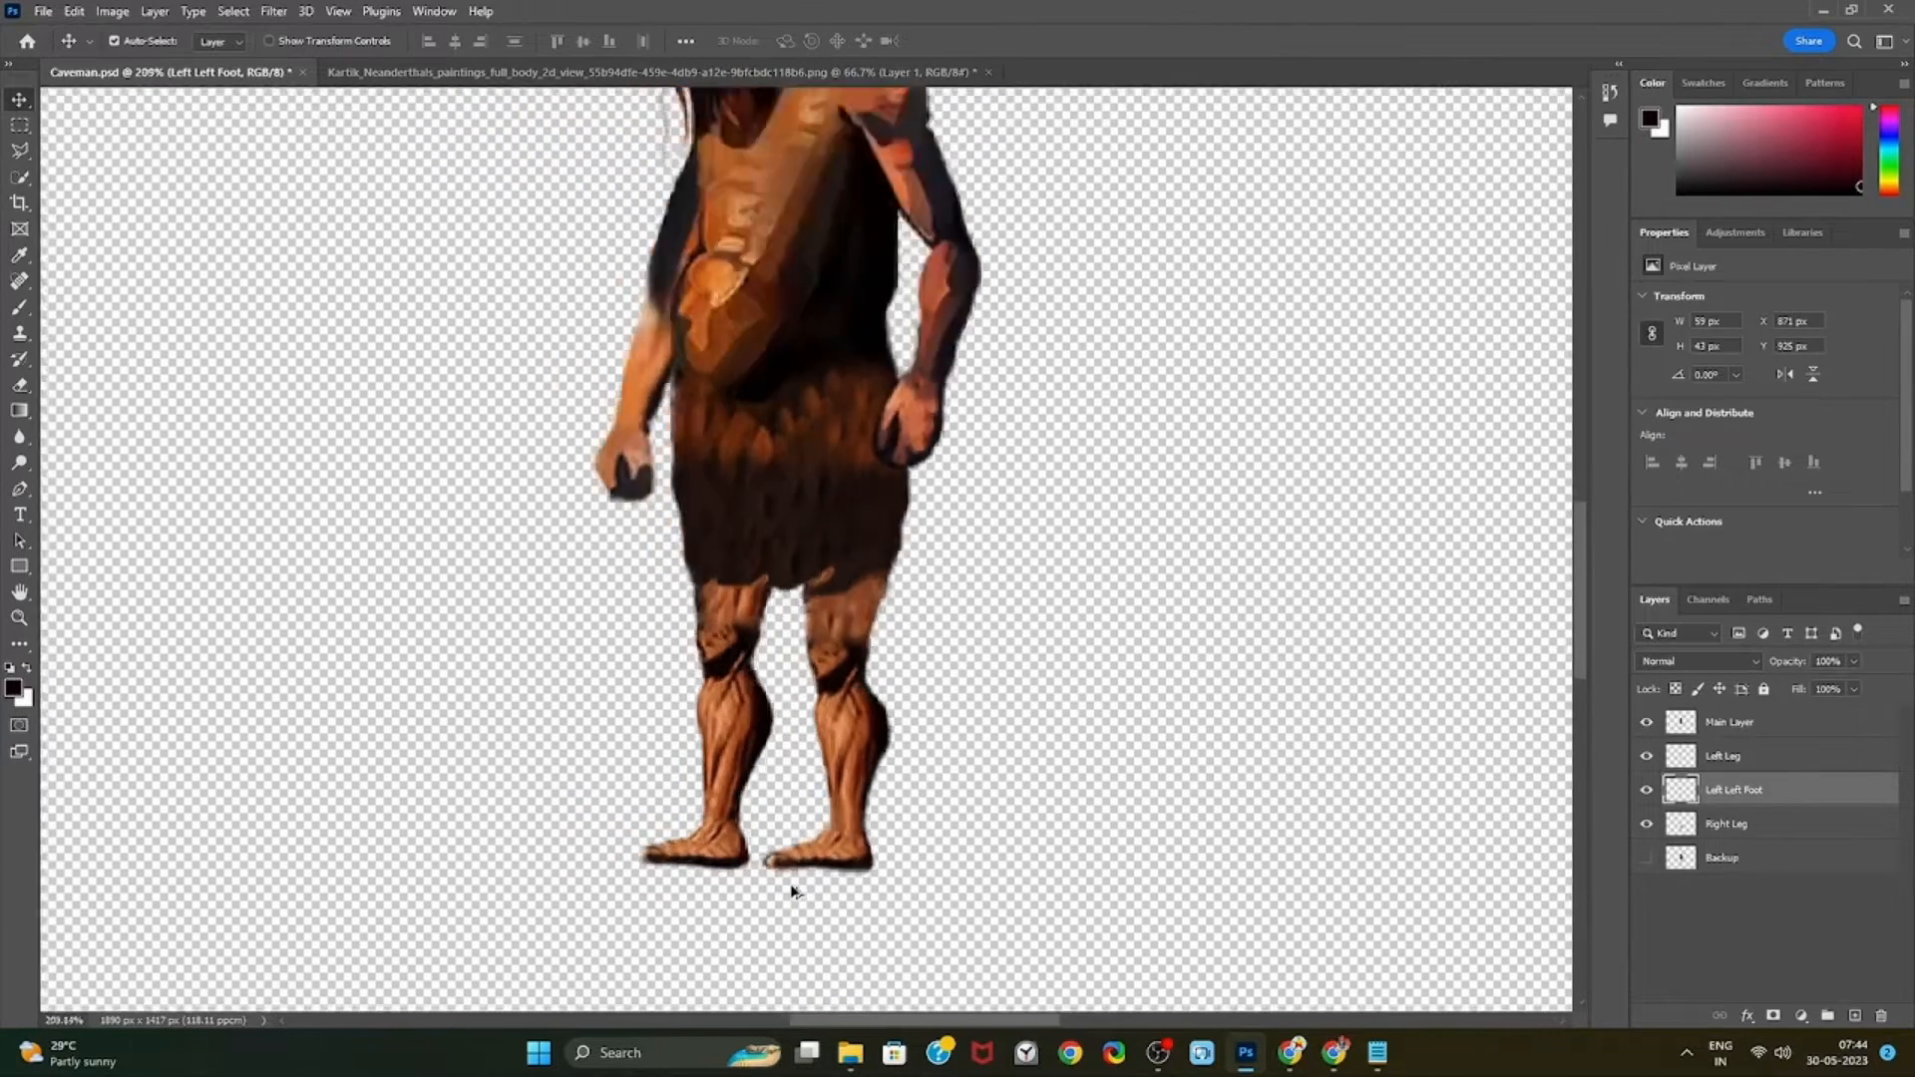
Outline the right foot and ankle on the Right Leg layer with a Polygonal Lasso selection peaking in the middle of the lower shin
click(19, 151)
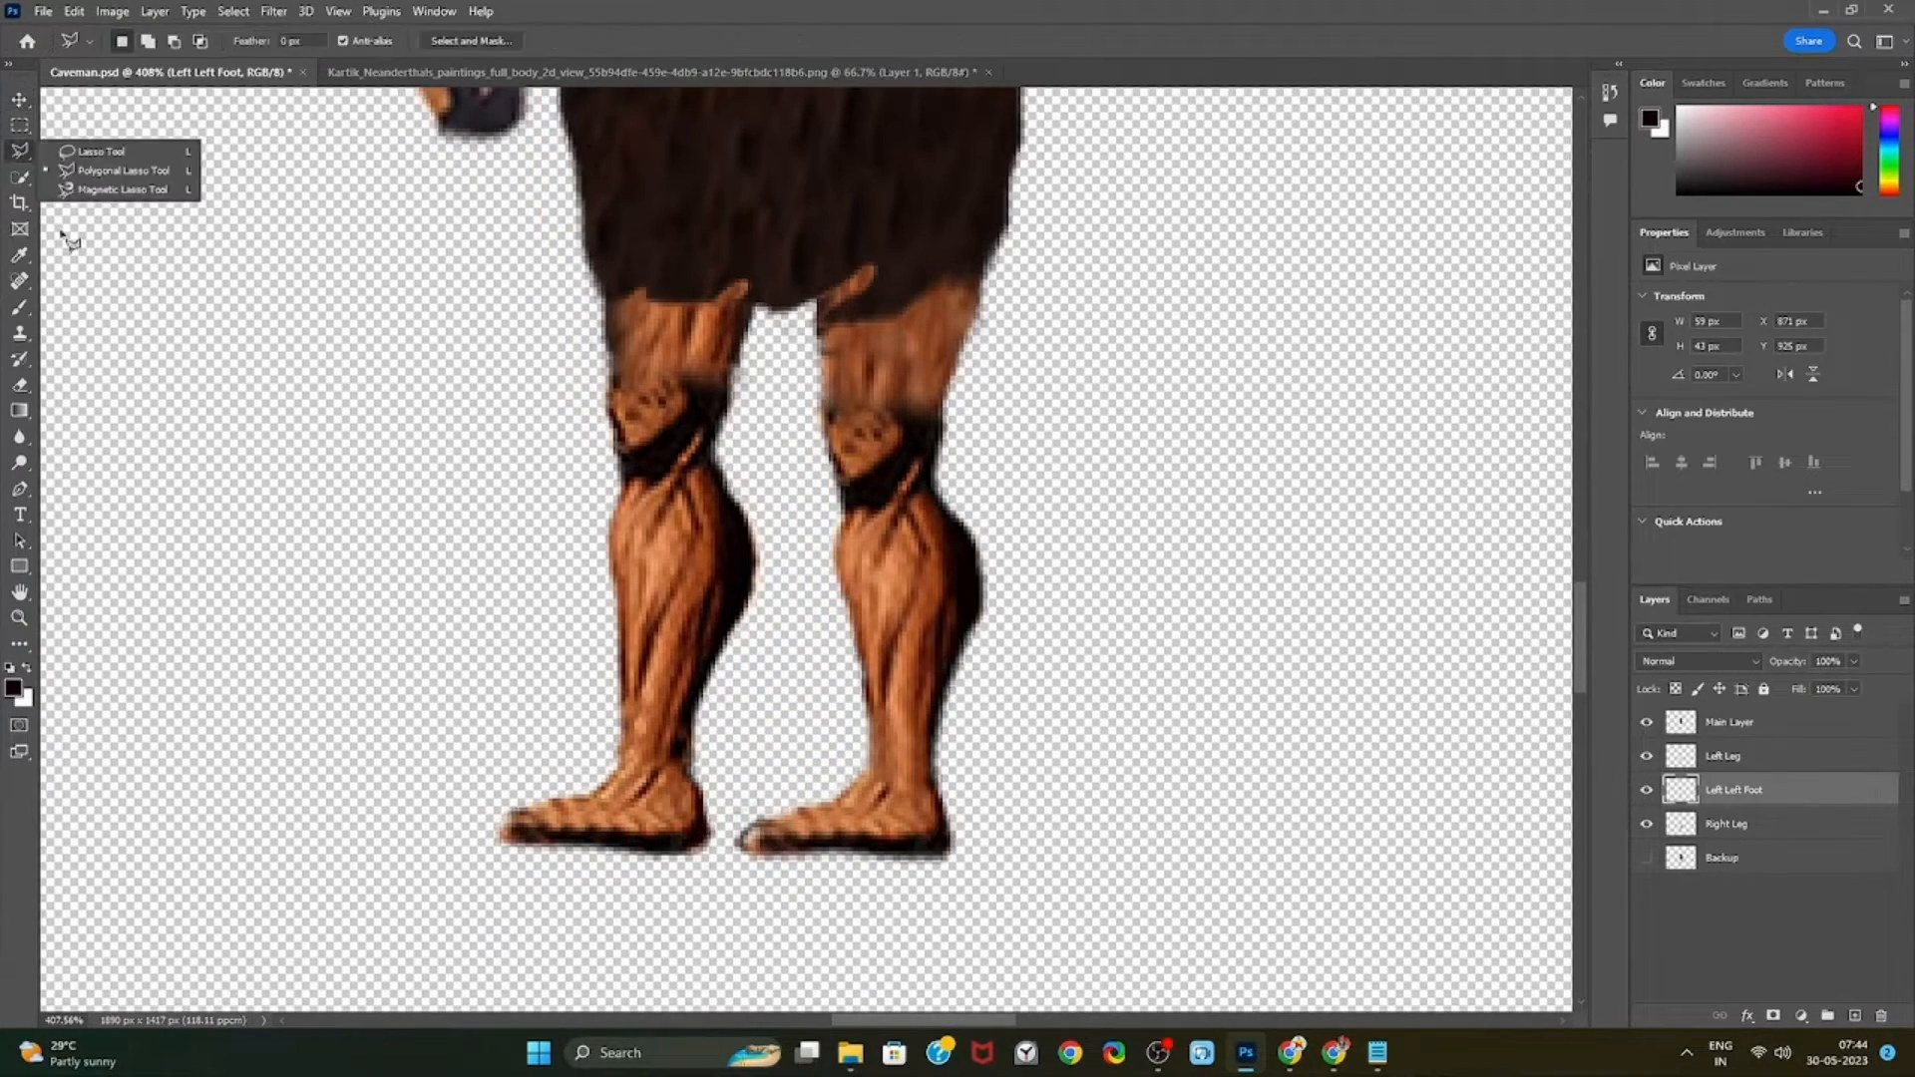
click(133, 172)
click(1753, 824)
click(775, 779)
click(722, 814)
click(722, 866)
click(1031, 875)
click(1026, 778)
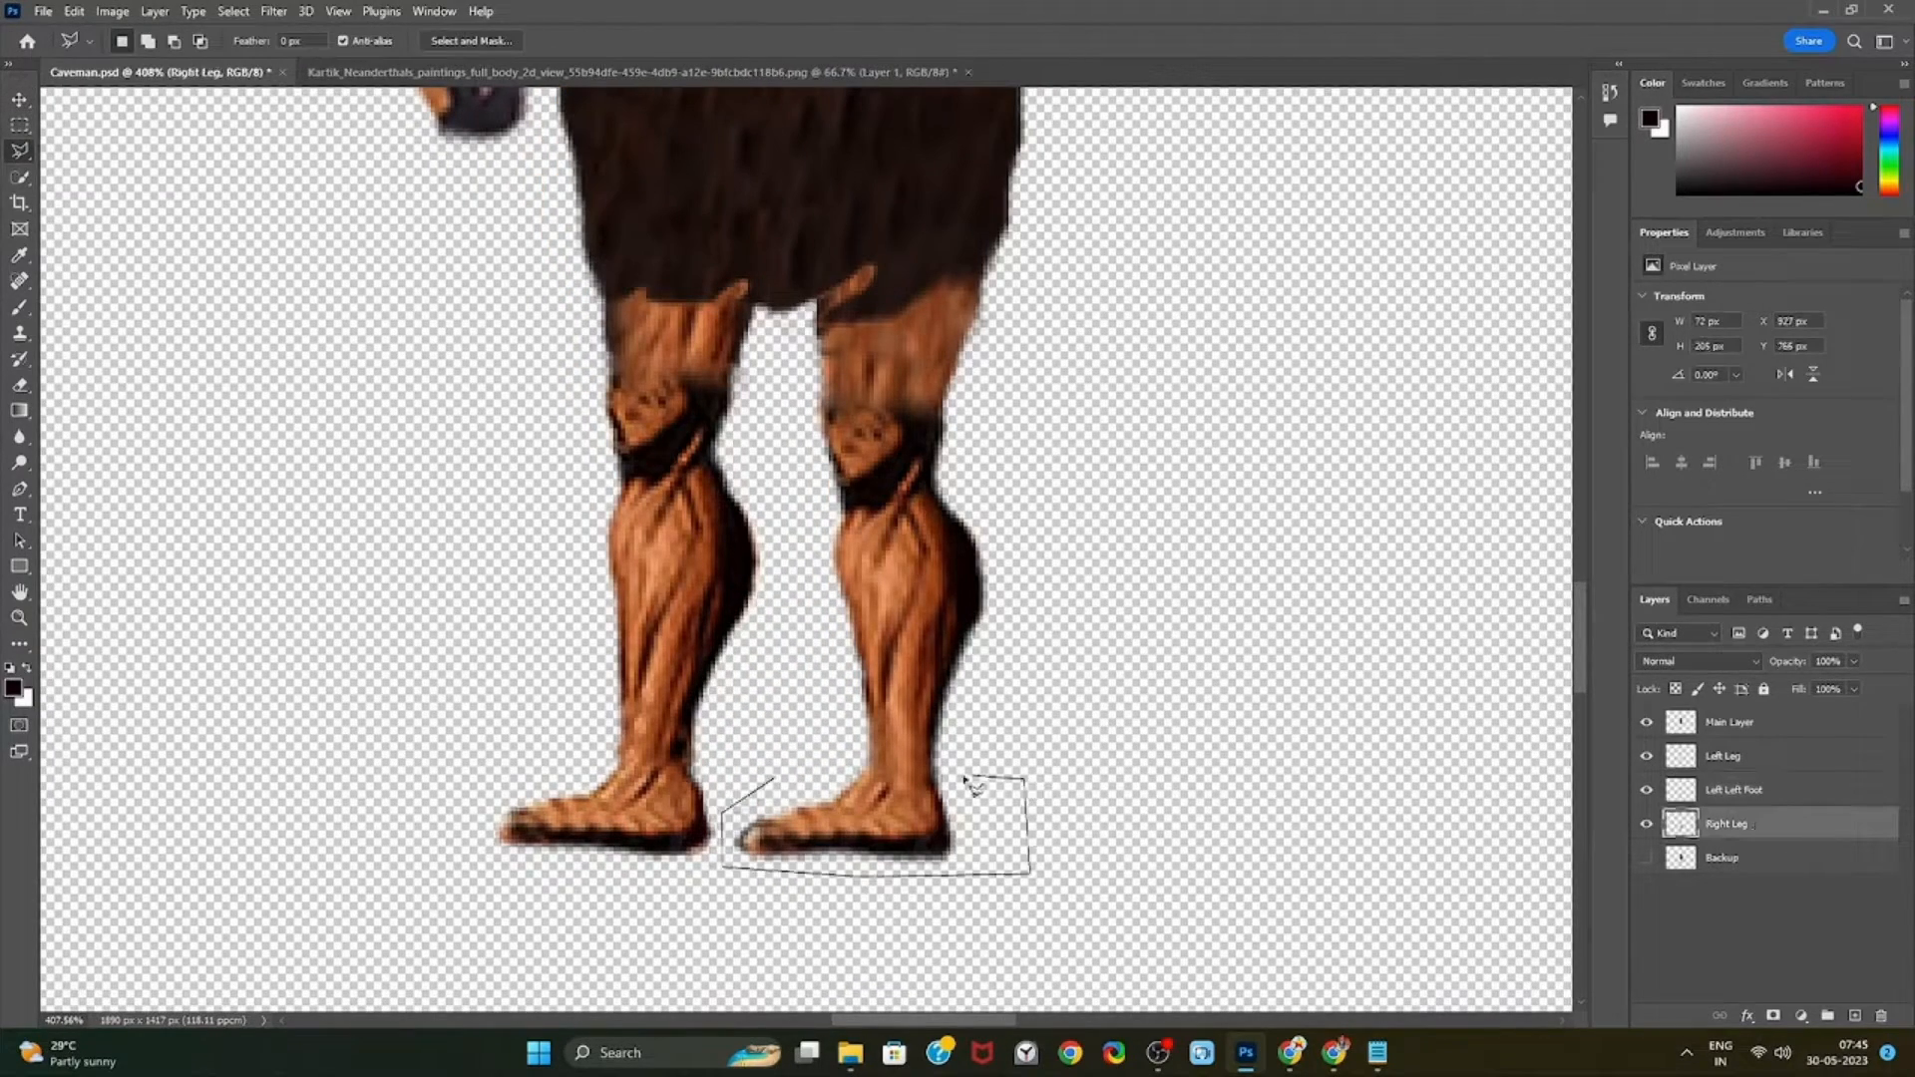
click(939, 774)
click(906, 733)
click(775, 779)
Cut the selected right foot, paste it onto its own layer, and place it just below the right shin at about X 927, Y 947 px
key(ctrl+x)
key(ctrl+v)
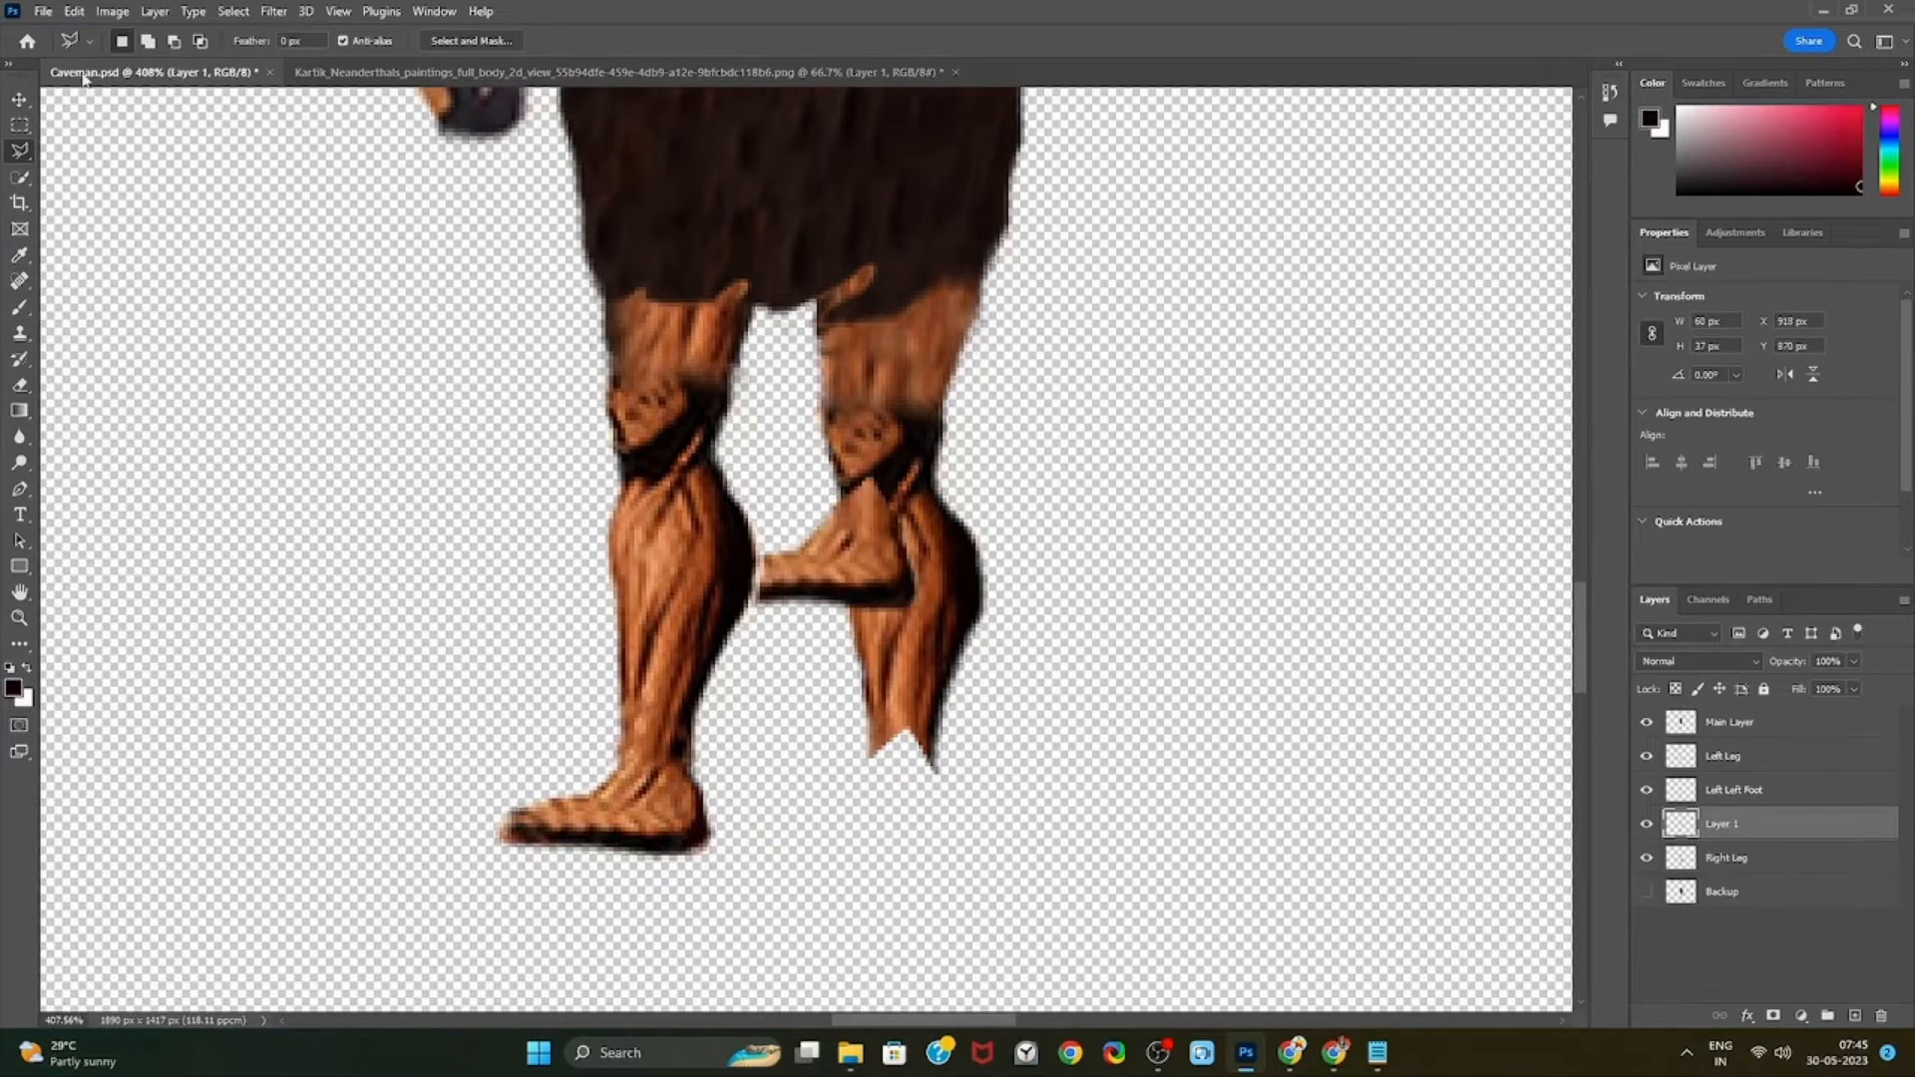
click(19, 100)
drag(874, 517, 912, 819)
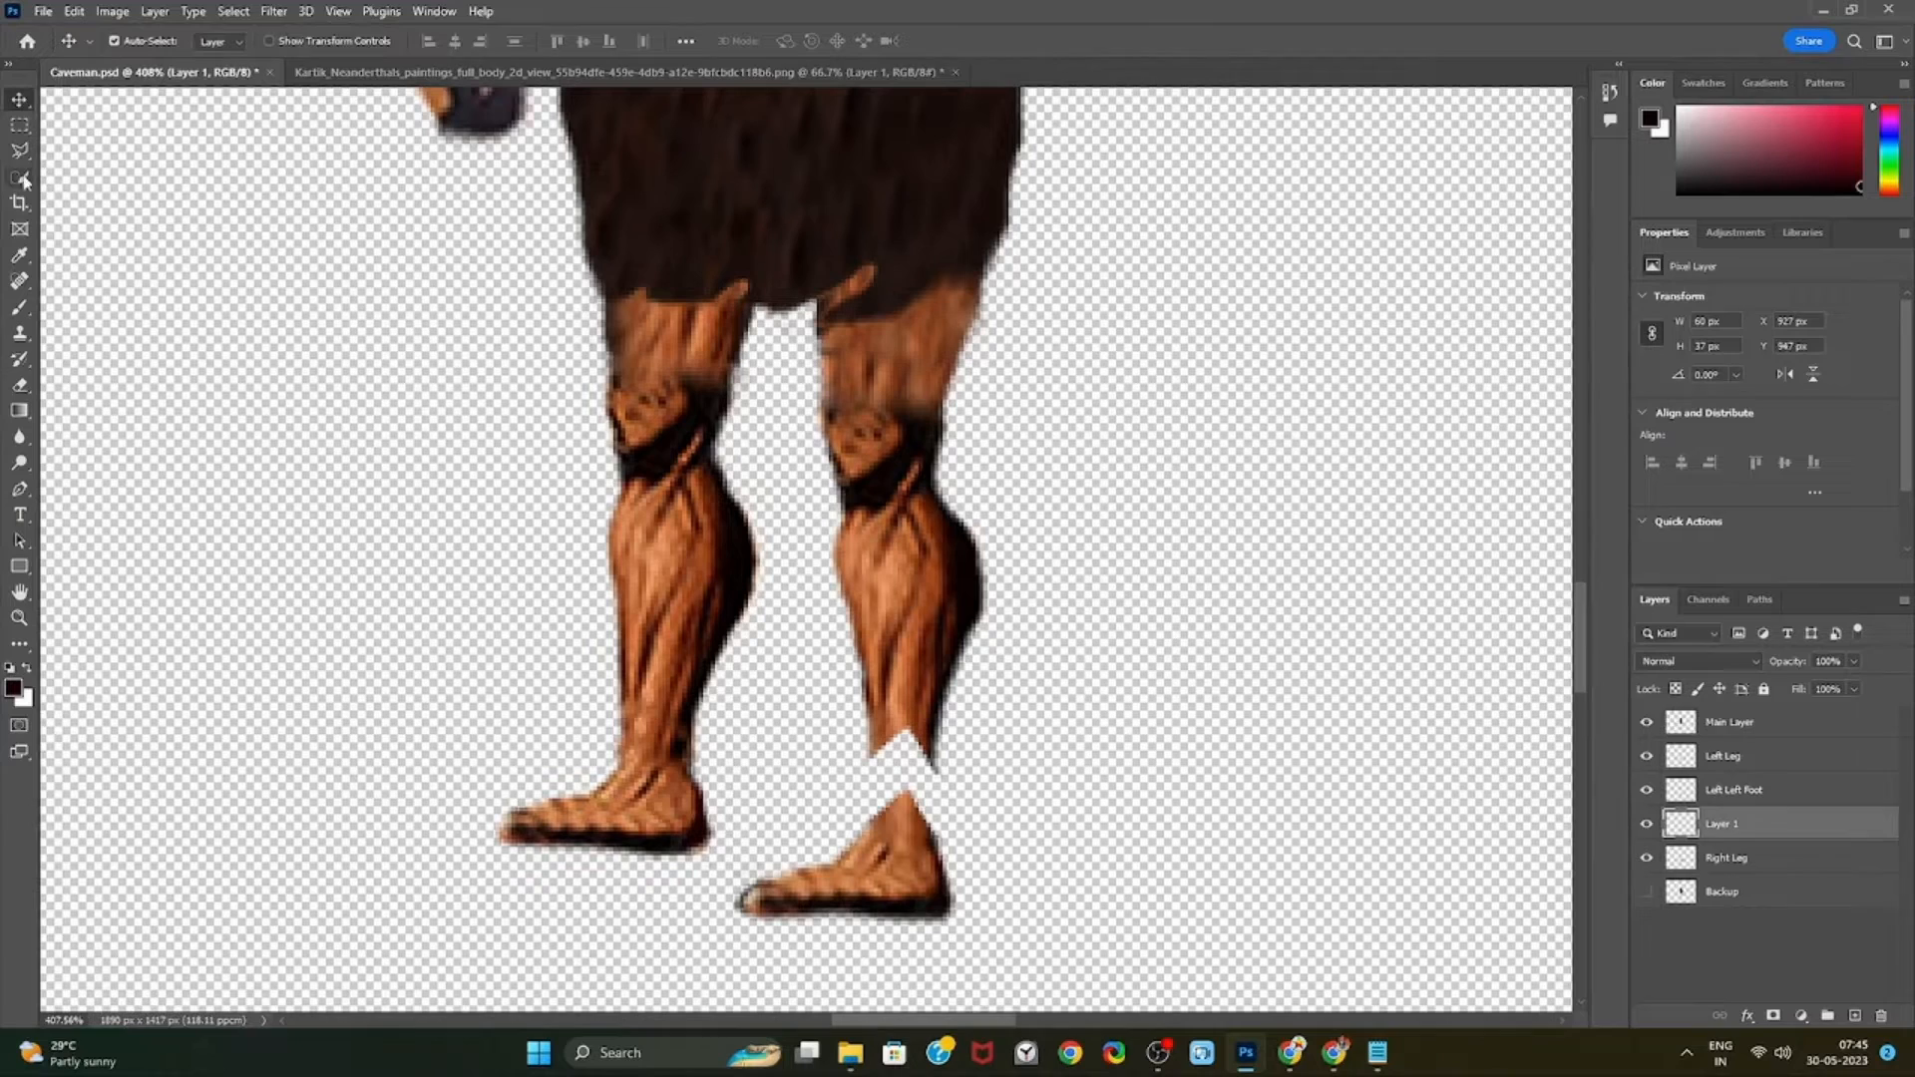
Rename the separated foot's layer to Right Leg Foot and raise the foot closer to the shin, to about Y 939 px
double_click(1722, 824)
text(Right Leg Foot)
key(Return)
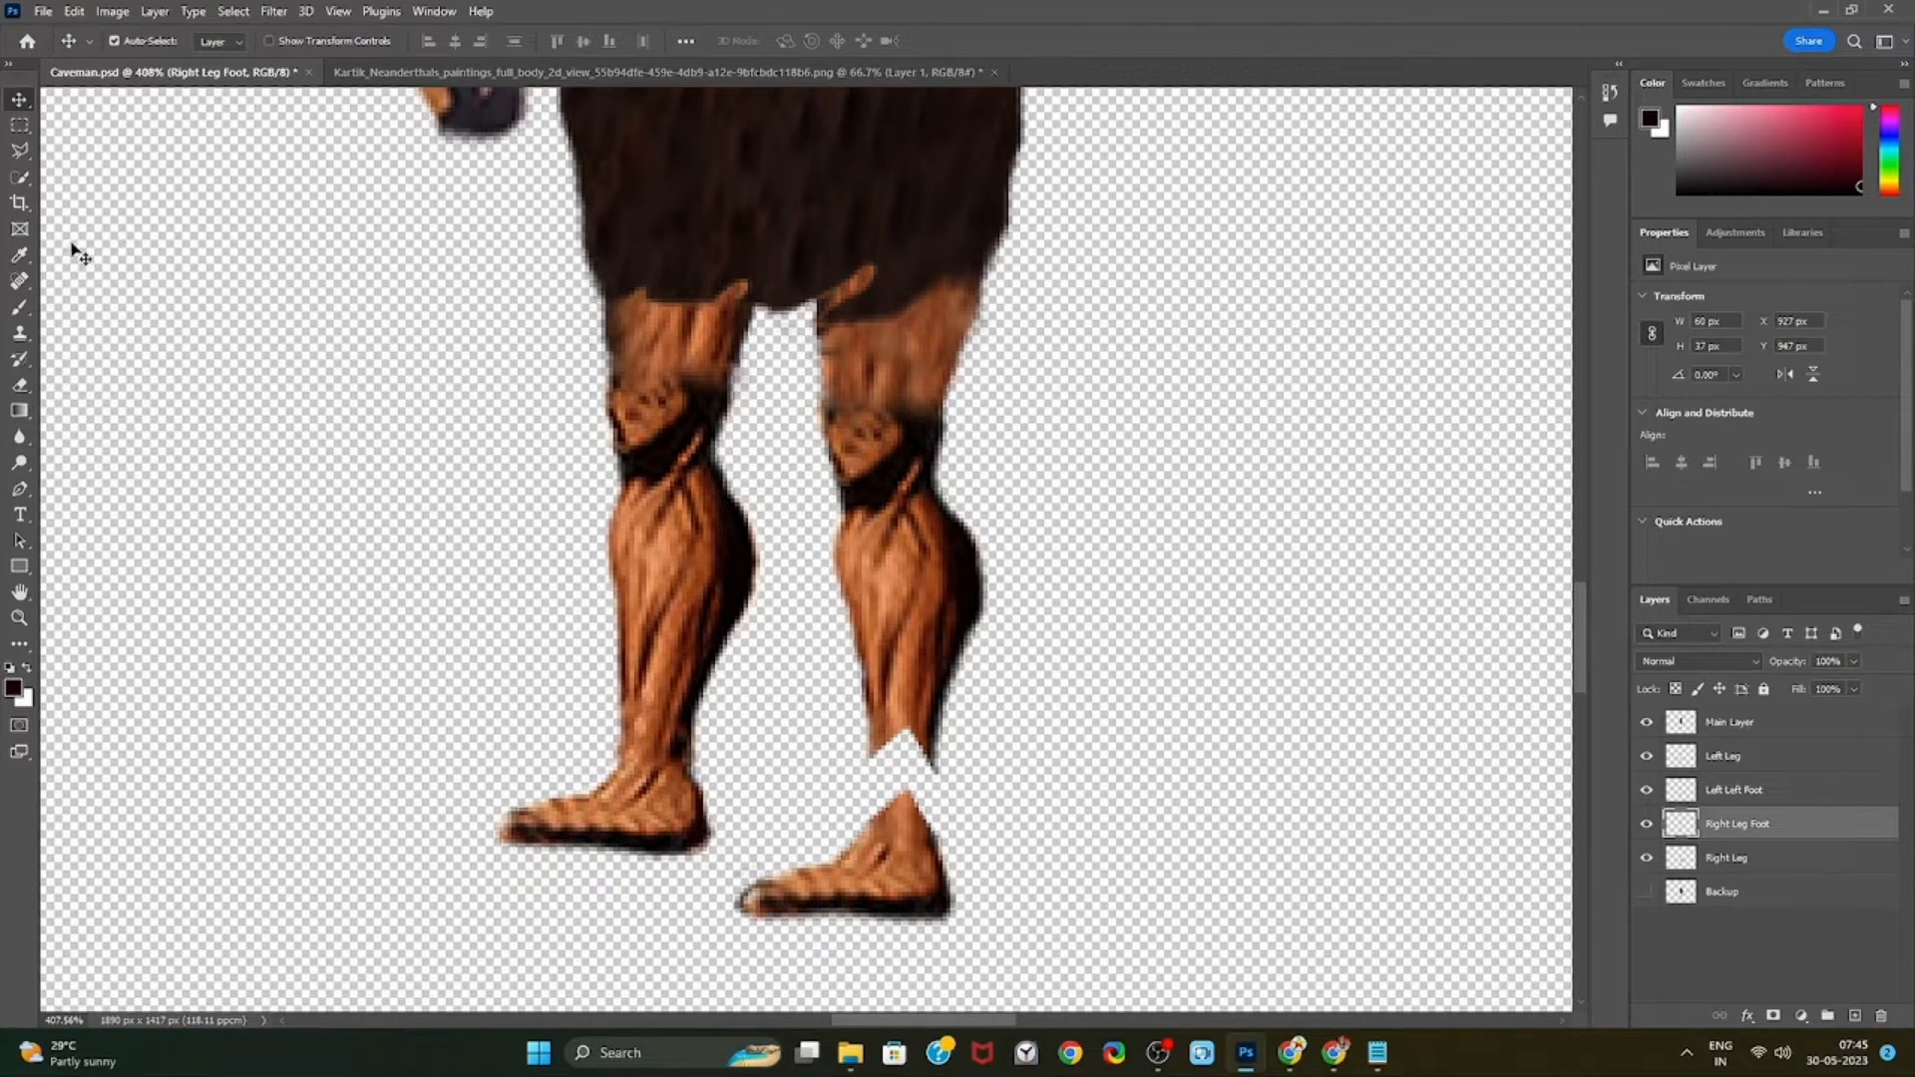
scroll(947, 858, up, 3)
drag(939, 821, 937, 778)
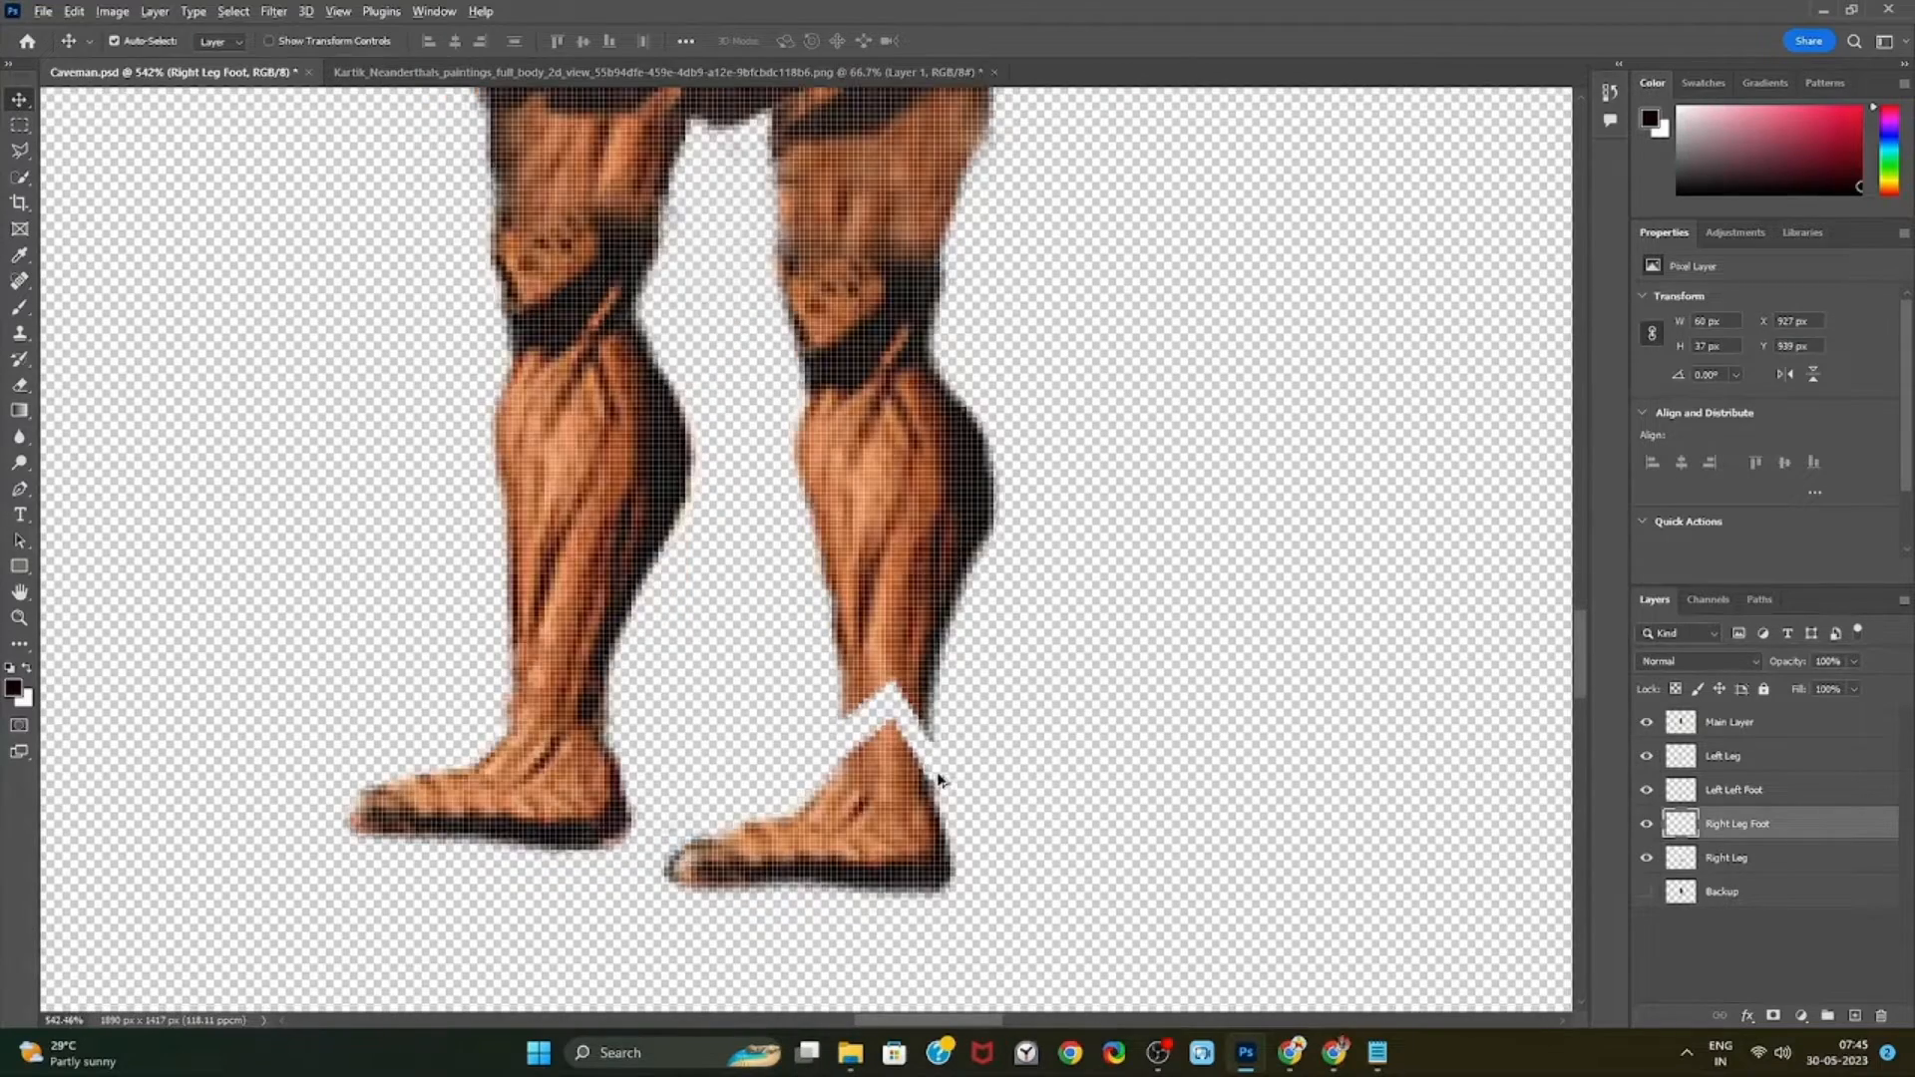
Fill the notch at the lower end of the right shin on the Right Leg layer with the Clone Stamp
scroll(938, 778, down, 3)
click(1727, 858)
right_click(20, 334)
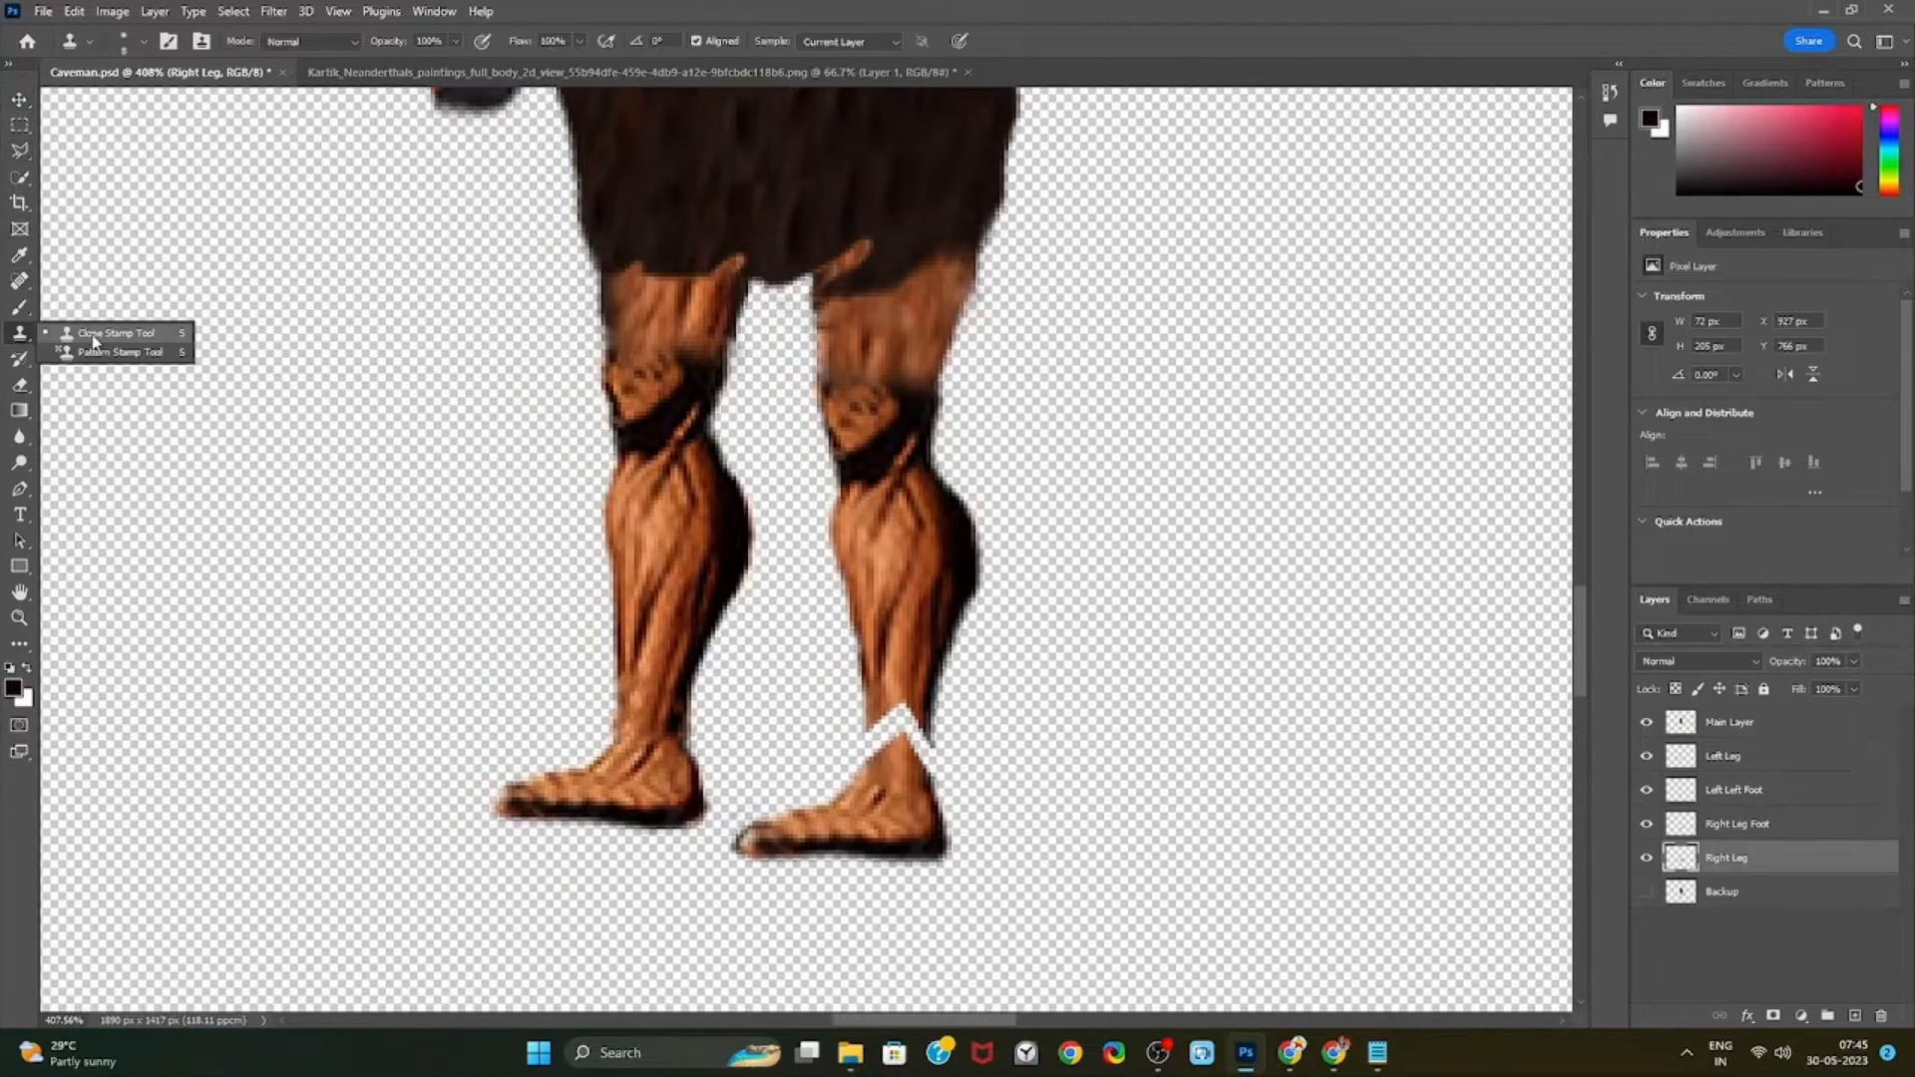
click(92, 333)
scroll(897, 655, up, 5)
scroll(941, 651, down, 10)
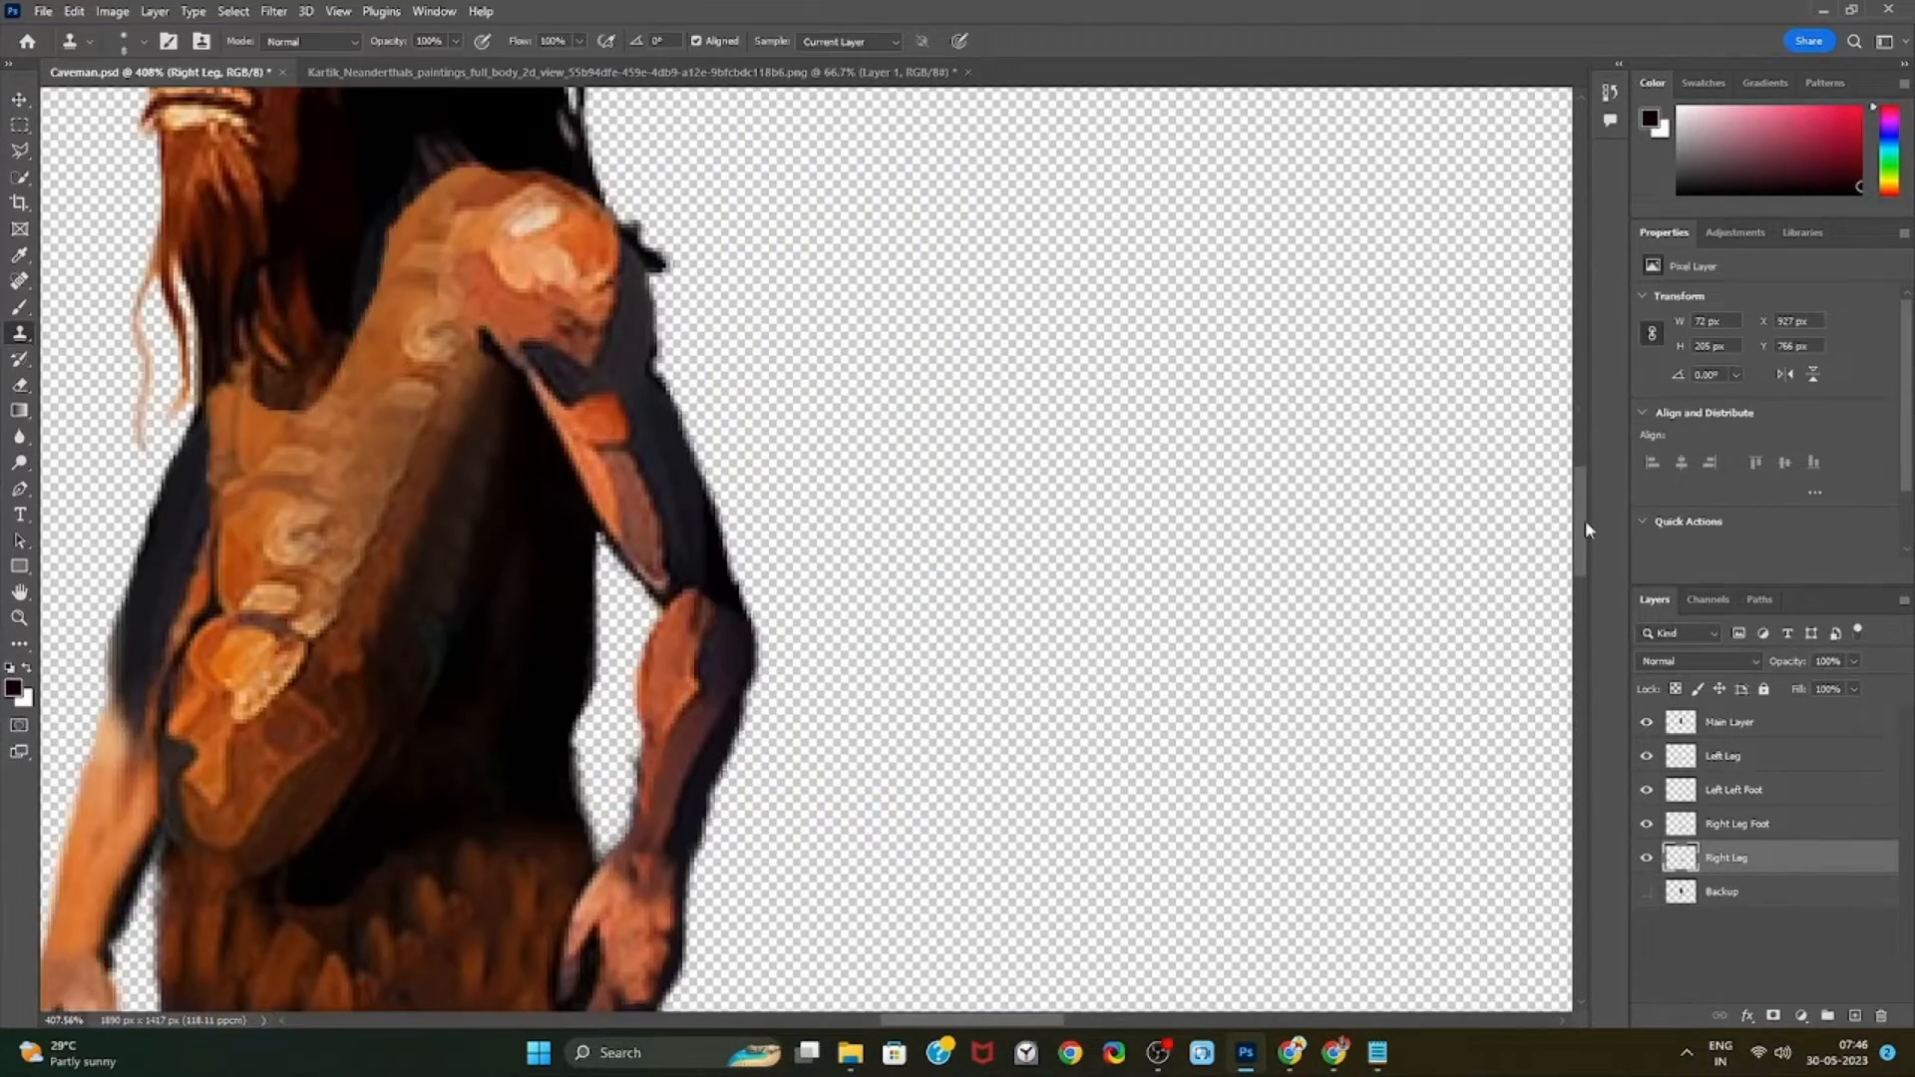
scroll(853, 950, left, 5)
scroll(853, 950, up, 2)
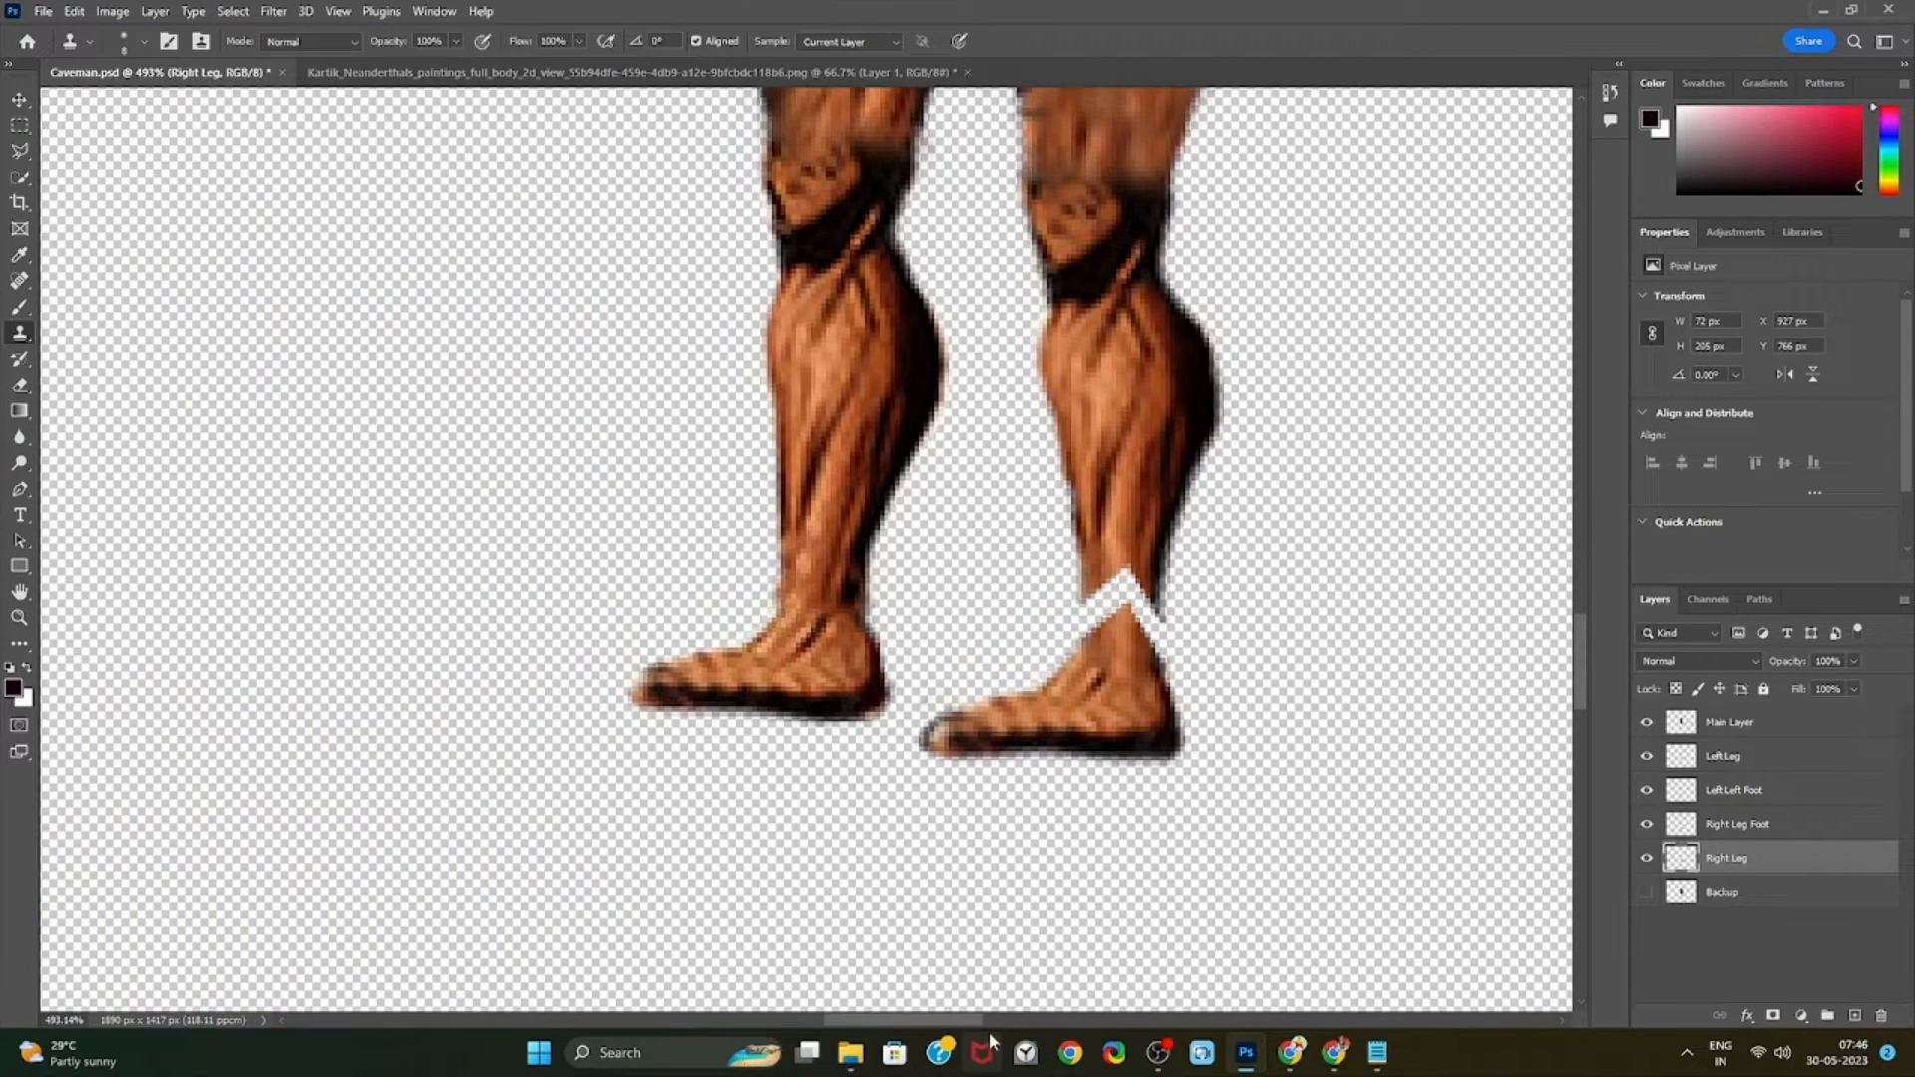
scroll(1112, 571, down, 1)
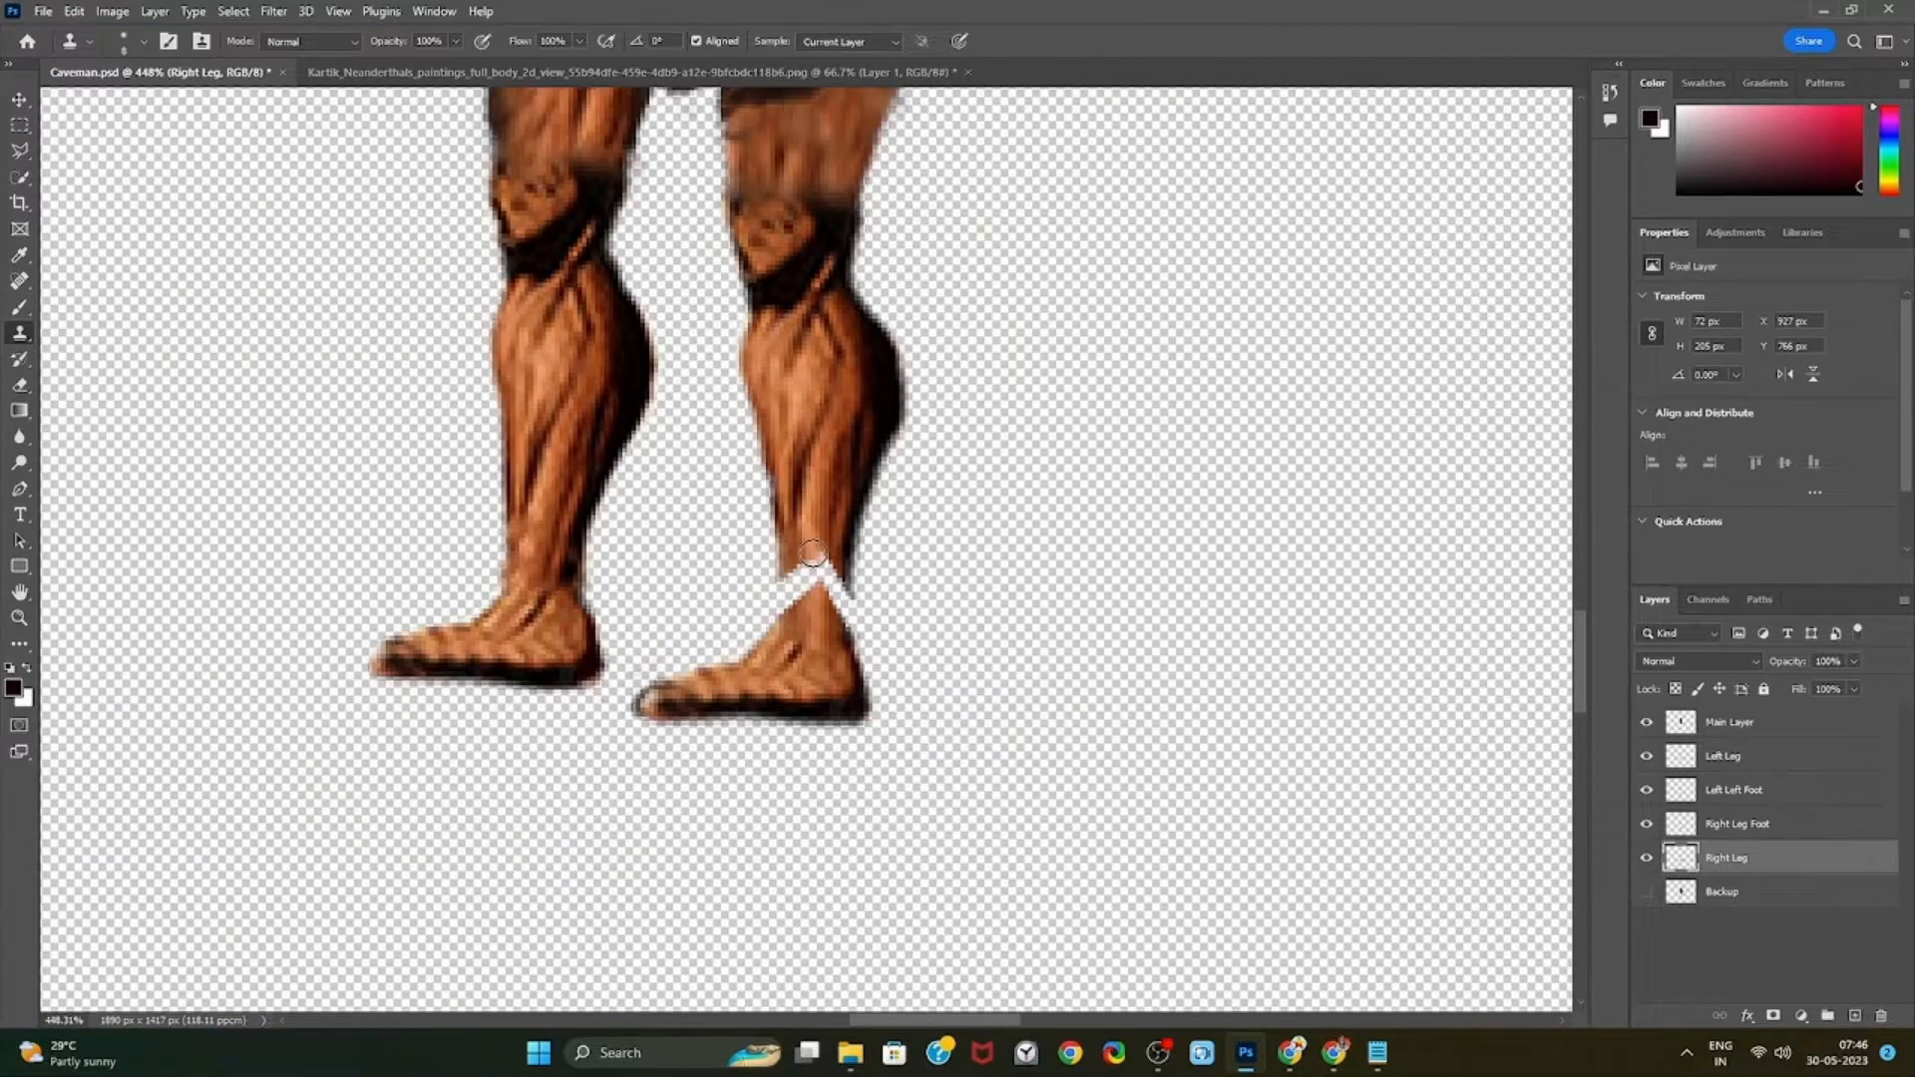
drag(813, 553, 829, 570)
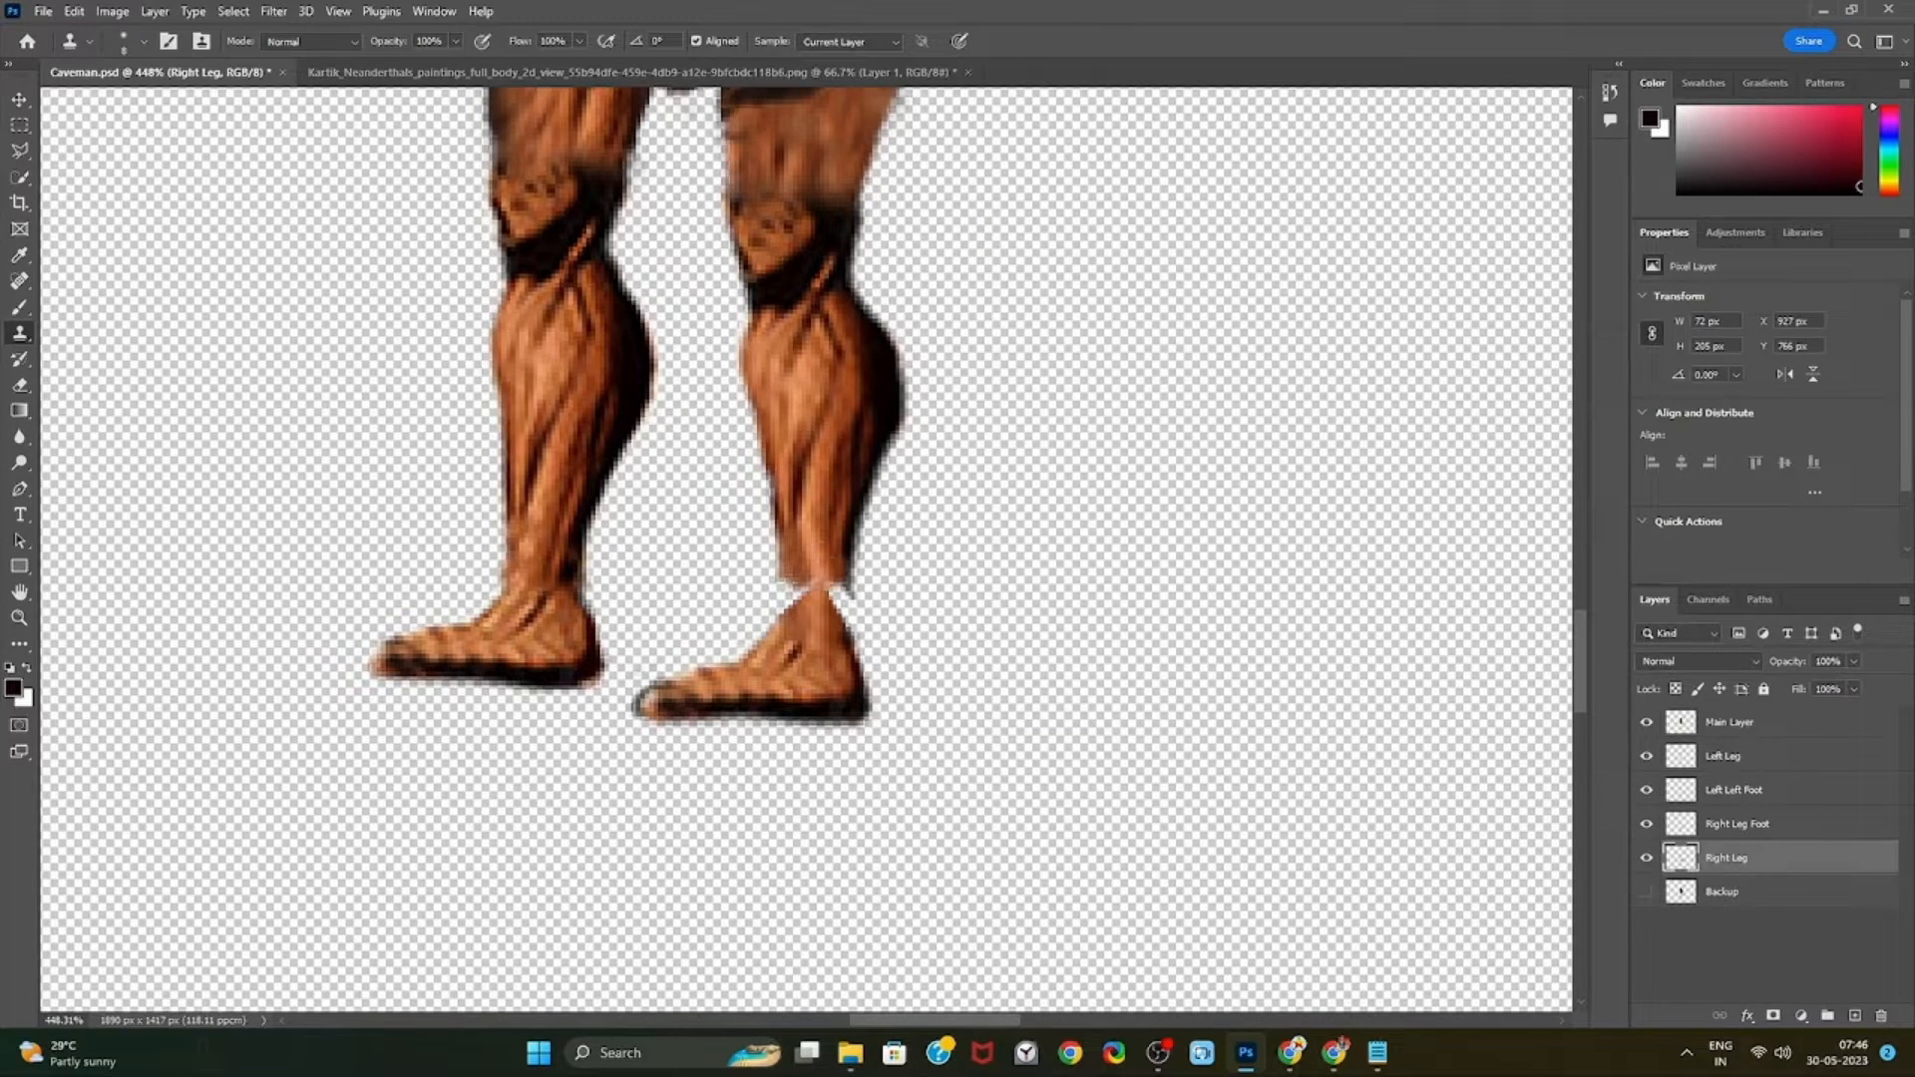
Place the Right Leg Foot layer below Right Leg and raise the foot to join its shin at about X 927, Y 931 px
drag(1738, 824, 1733, 874)
key(v)
drag(800, 666, 800, 633)
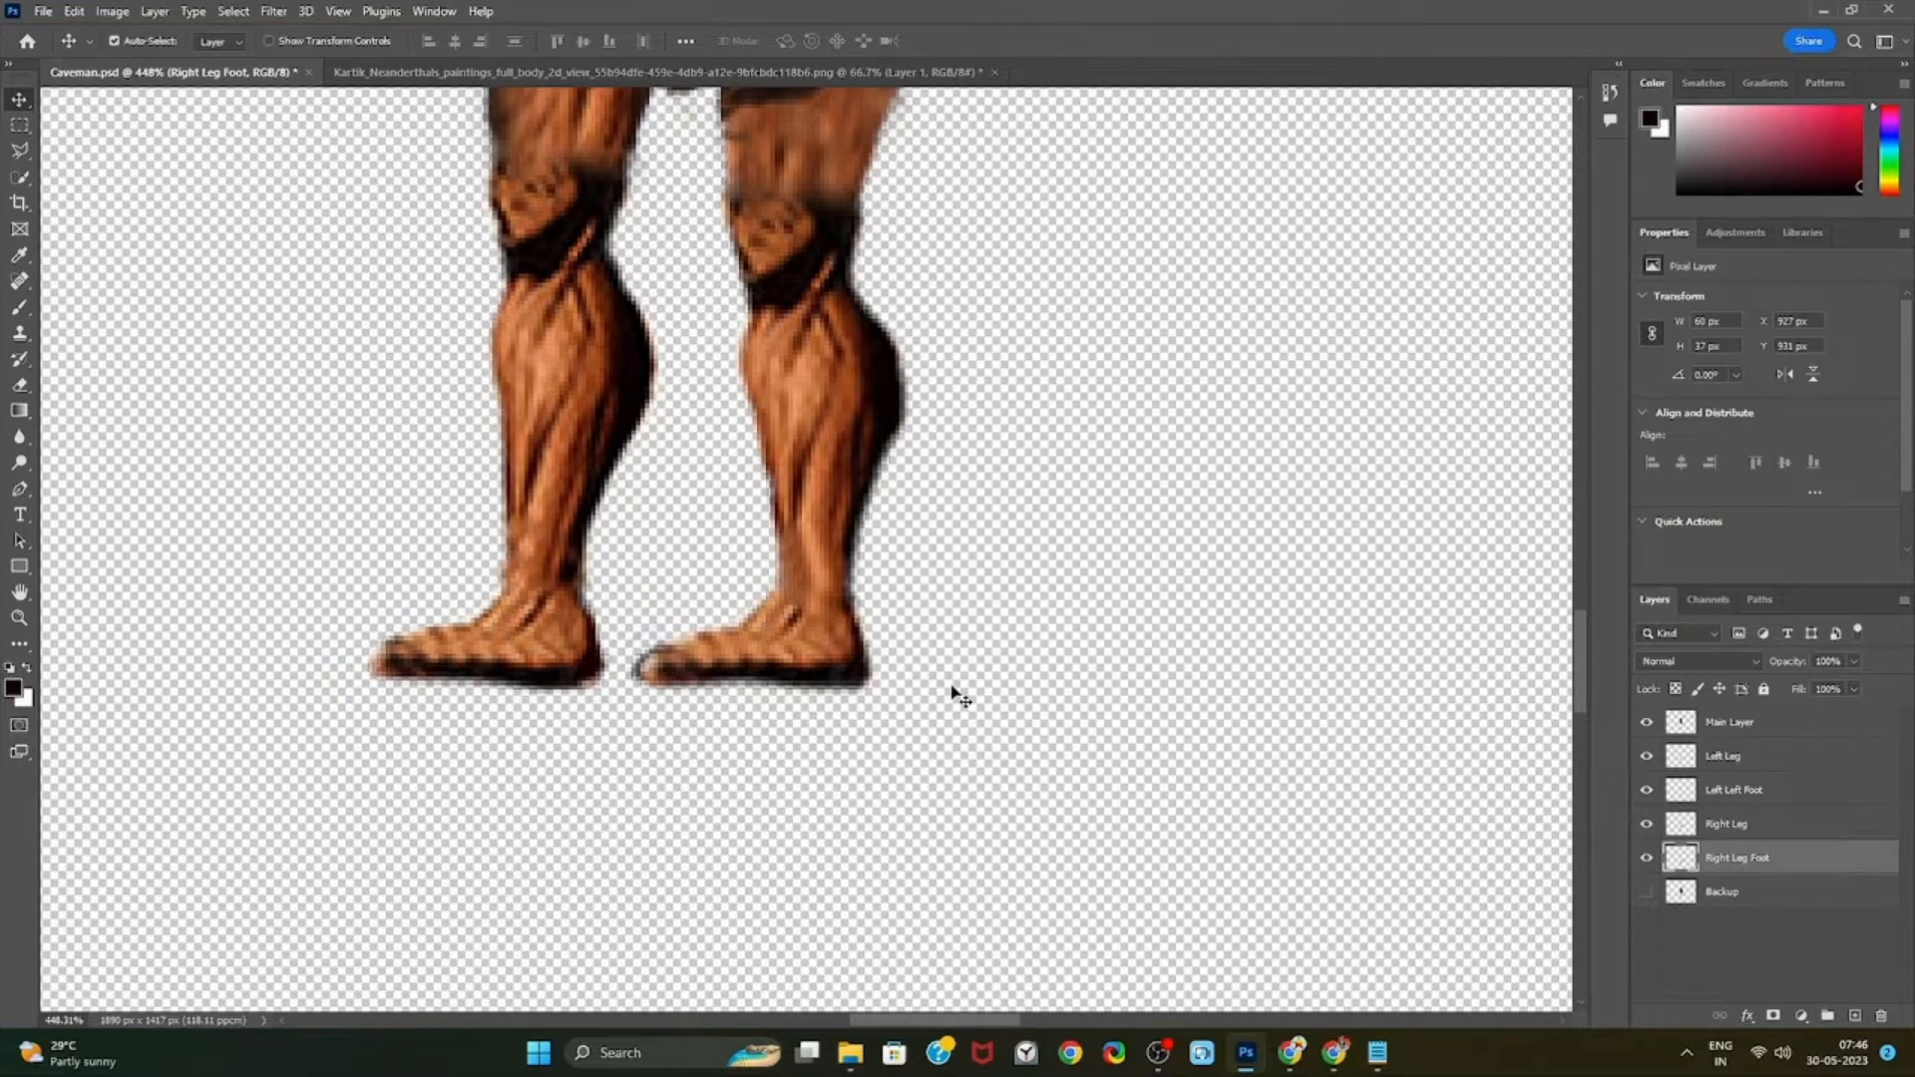
scroll(429, 720, down, 8)
scroll(893, 838, down, 5)
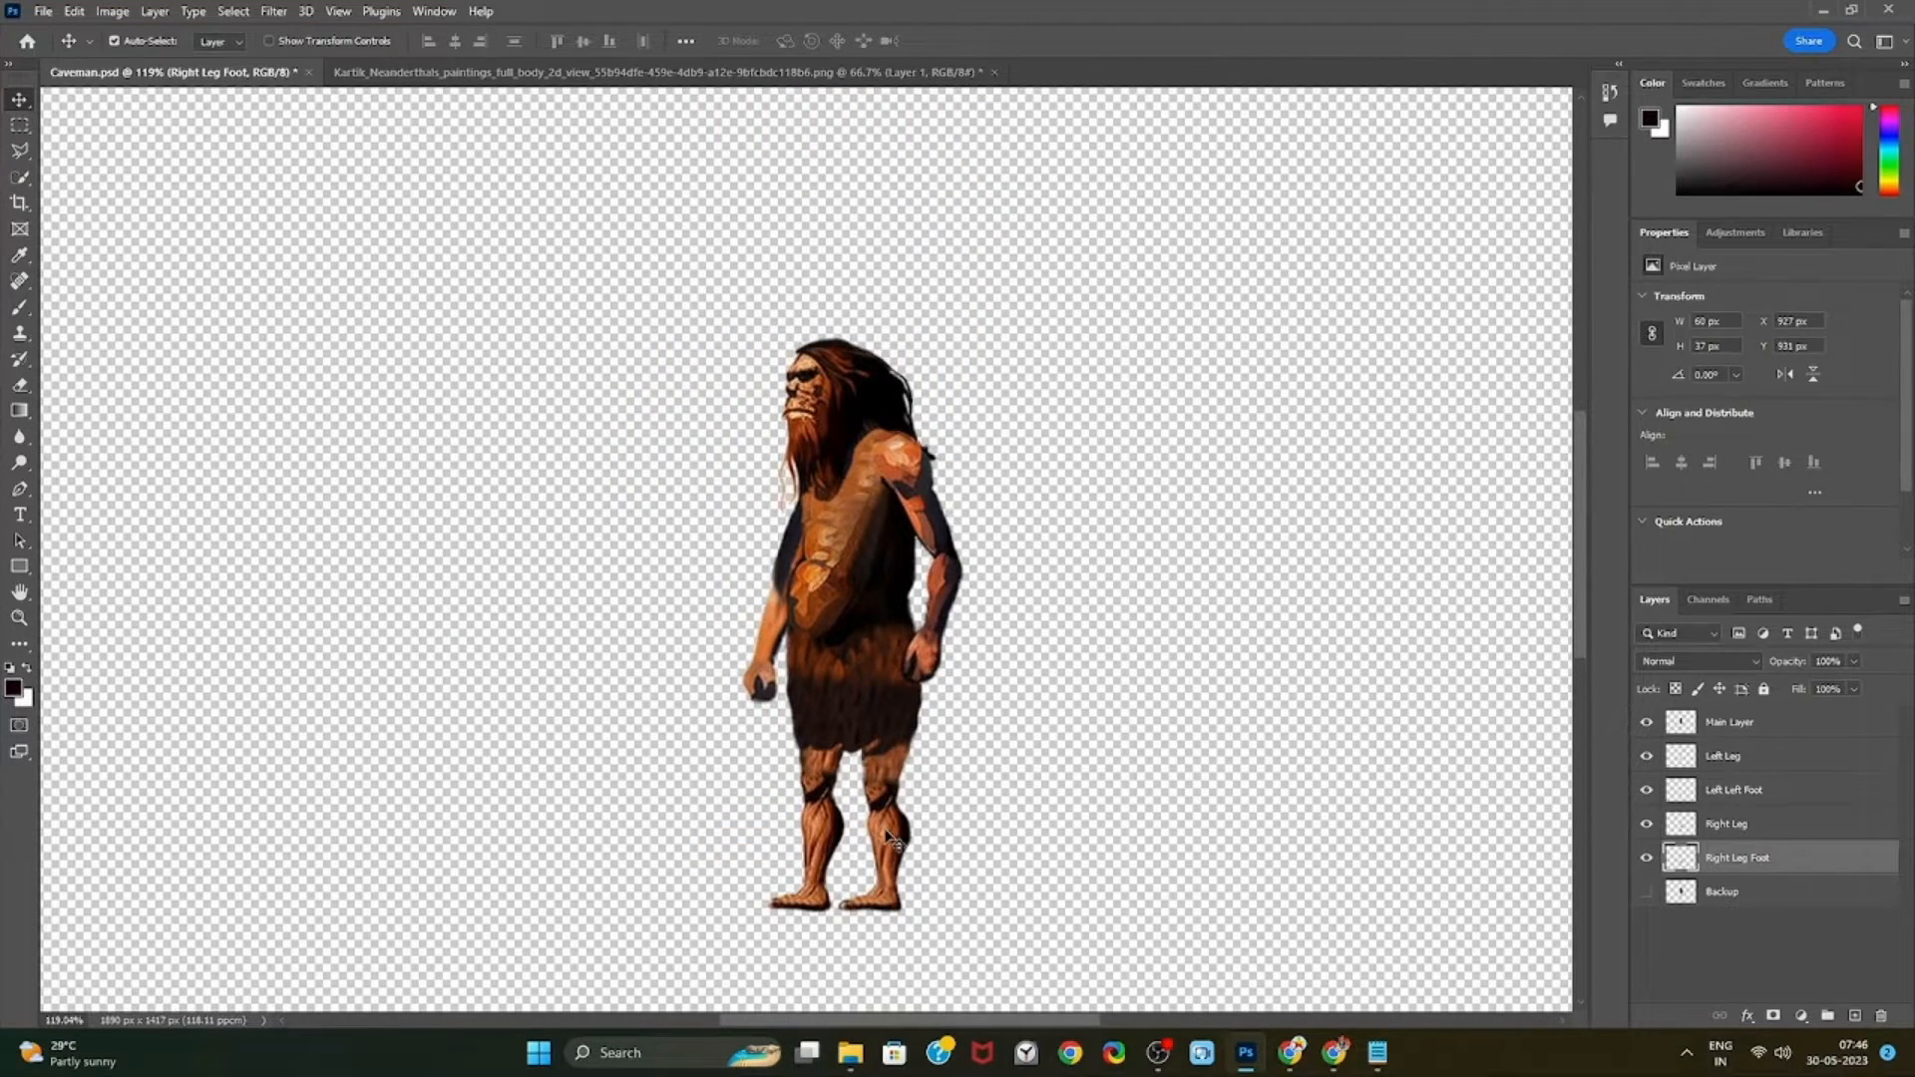
Start a Polygonal Lasso outline of the arm nearest the viewer, tracing from the inner elbow around the hand and up the outer forearm
scroll(891, 838, up, 5)
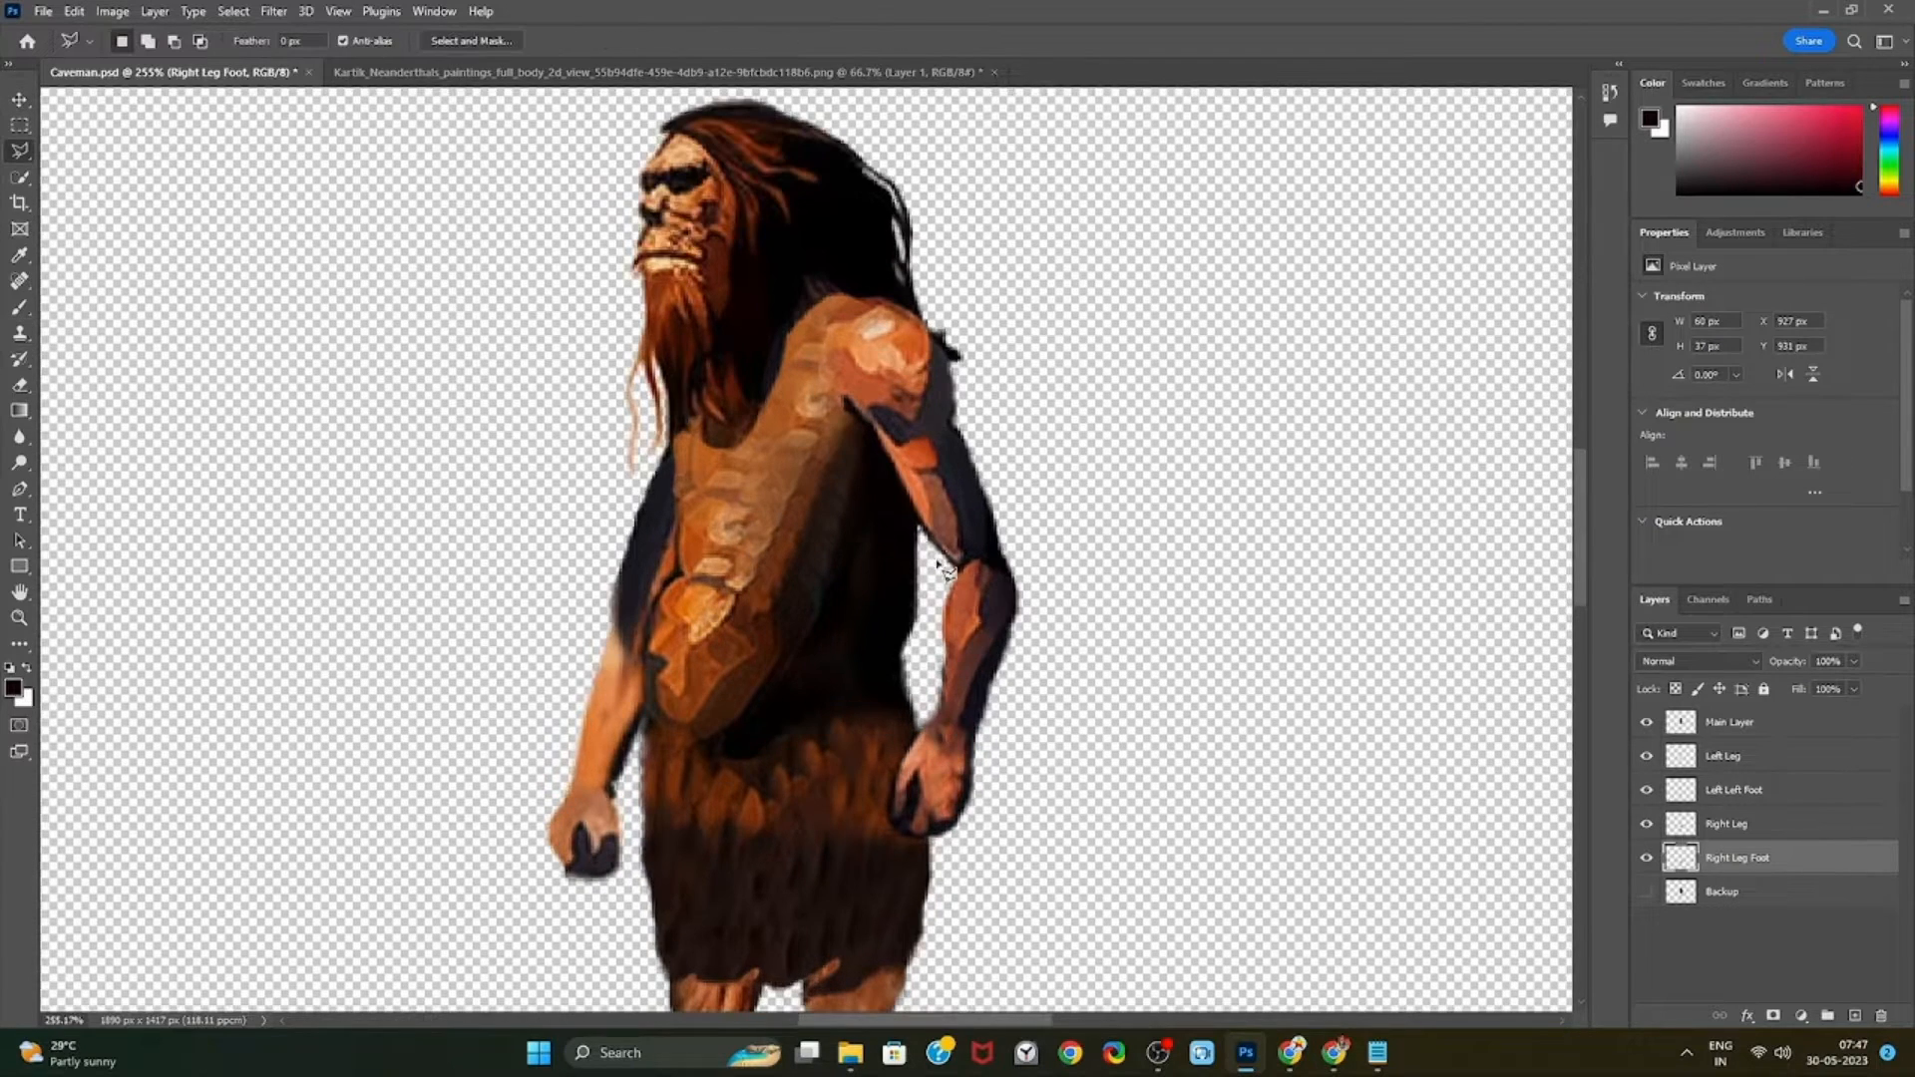
click(924, 536)
click(954, 571)
click(935, 699)
click(877, 778)
click(882, 831)
click(907, 854)
click(952, 848)
click(1039, 556)
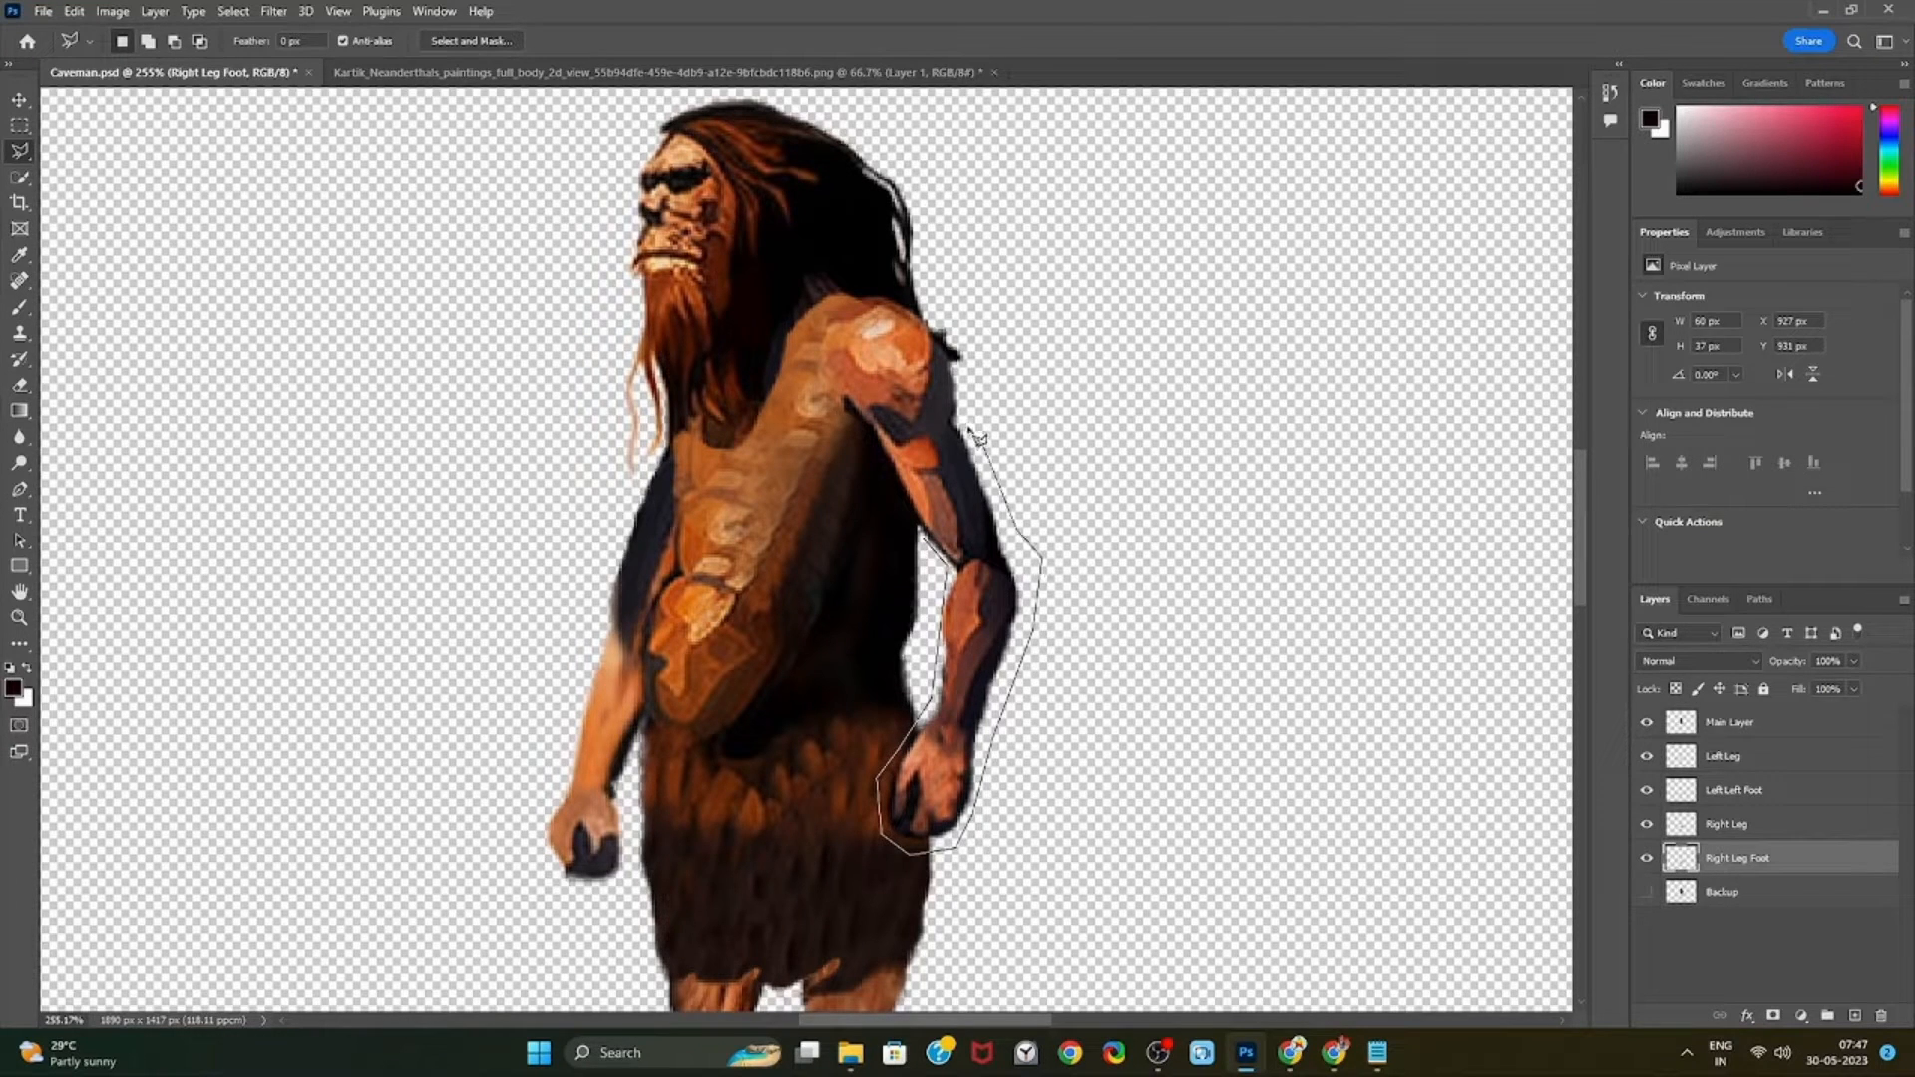
Continue the arm outline along the outer upper arm, around the shoulder and down the inner arm, closing the selection at the elbow
key(ctrl+plus)
click(993, 397)
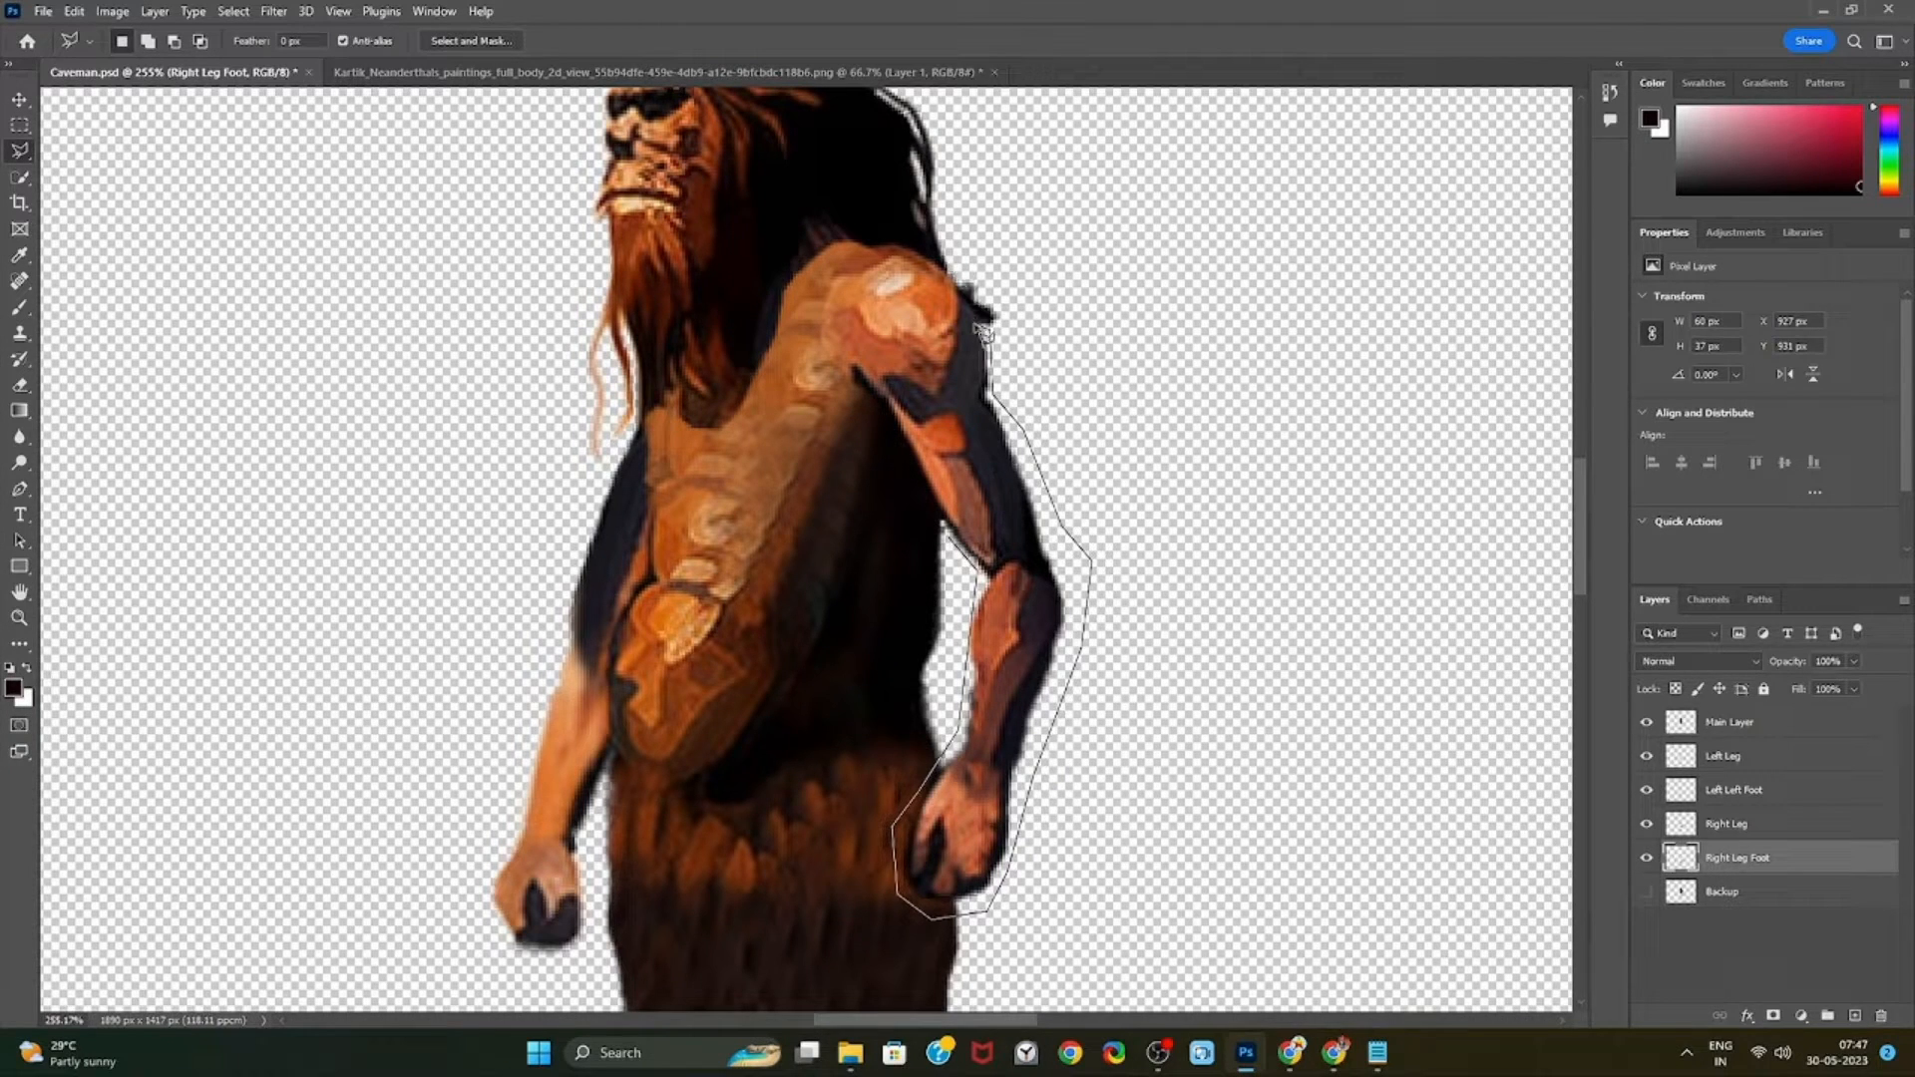
click(945, 270)
click(910, 246)
click(866, 258)
click(836, 284)
click(824, 315)
click(829, 342)
click(855, 371)
click(891, 410)
click(914, 456)
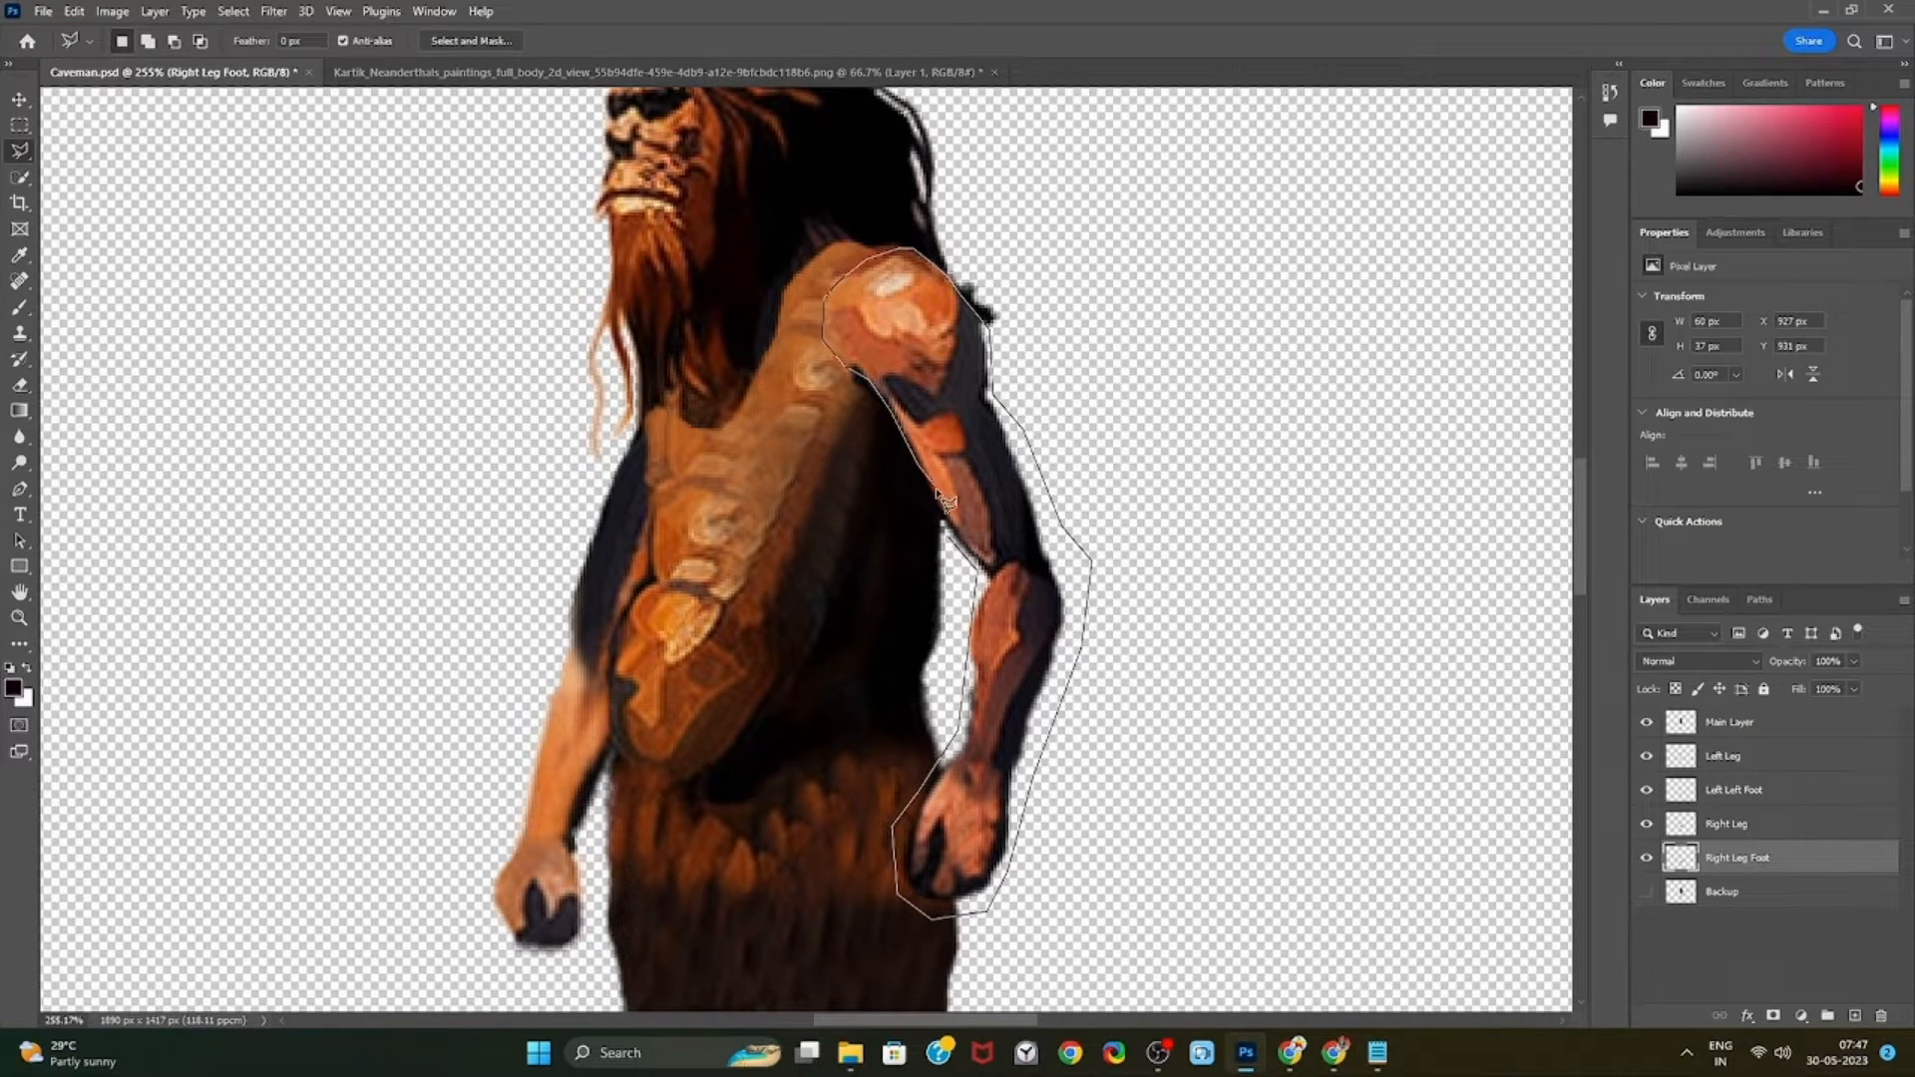
double_click(958, 557)
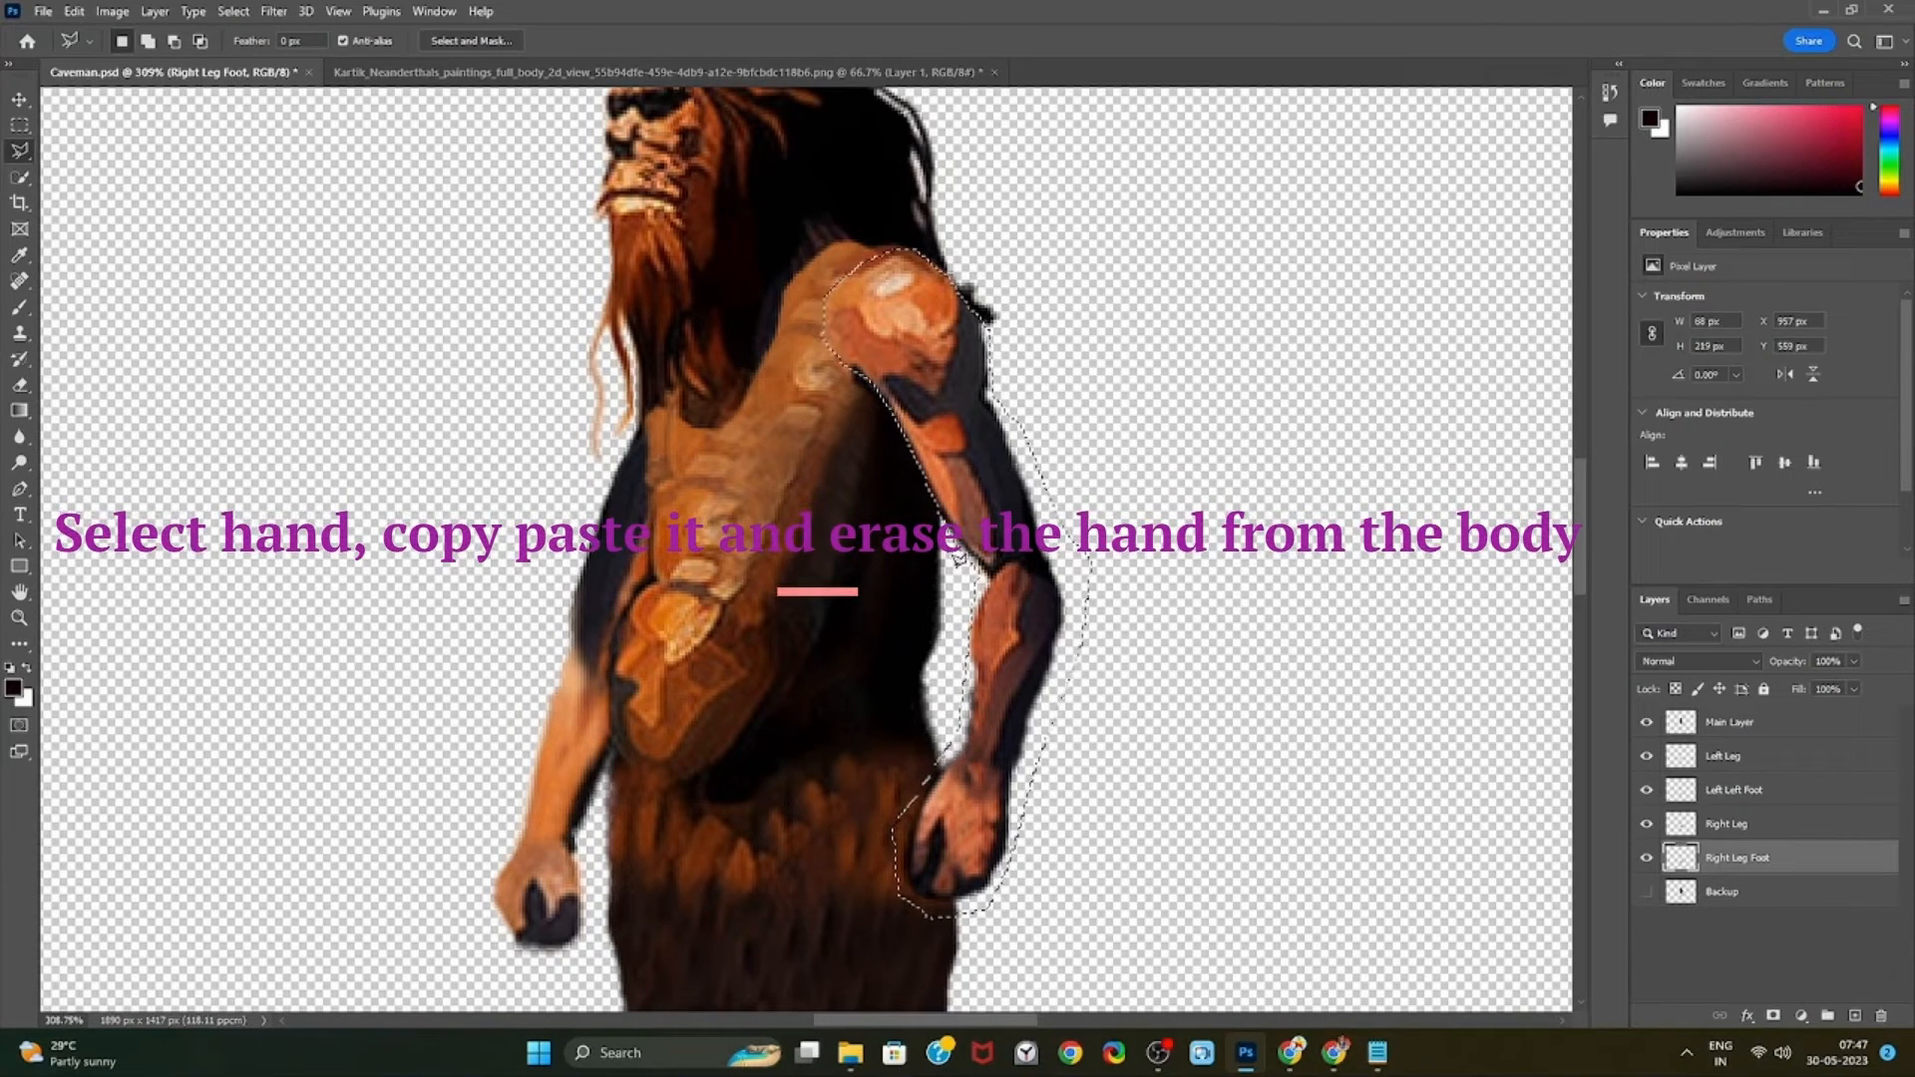
Copy the selected arm from Main Layer, paste it onto a new layer, and name that layer Right Hand
ctrl+click(1013, 552)
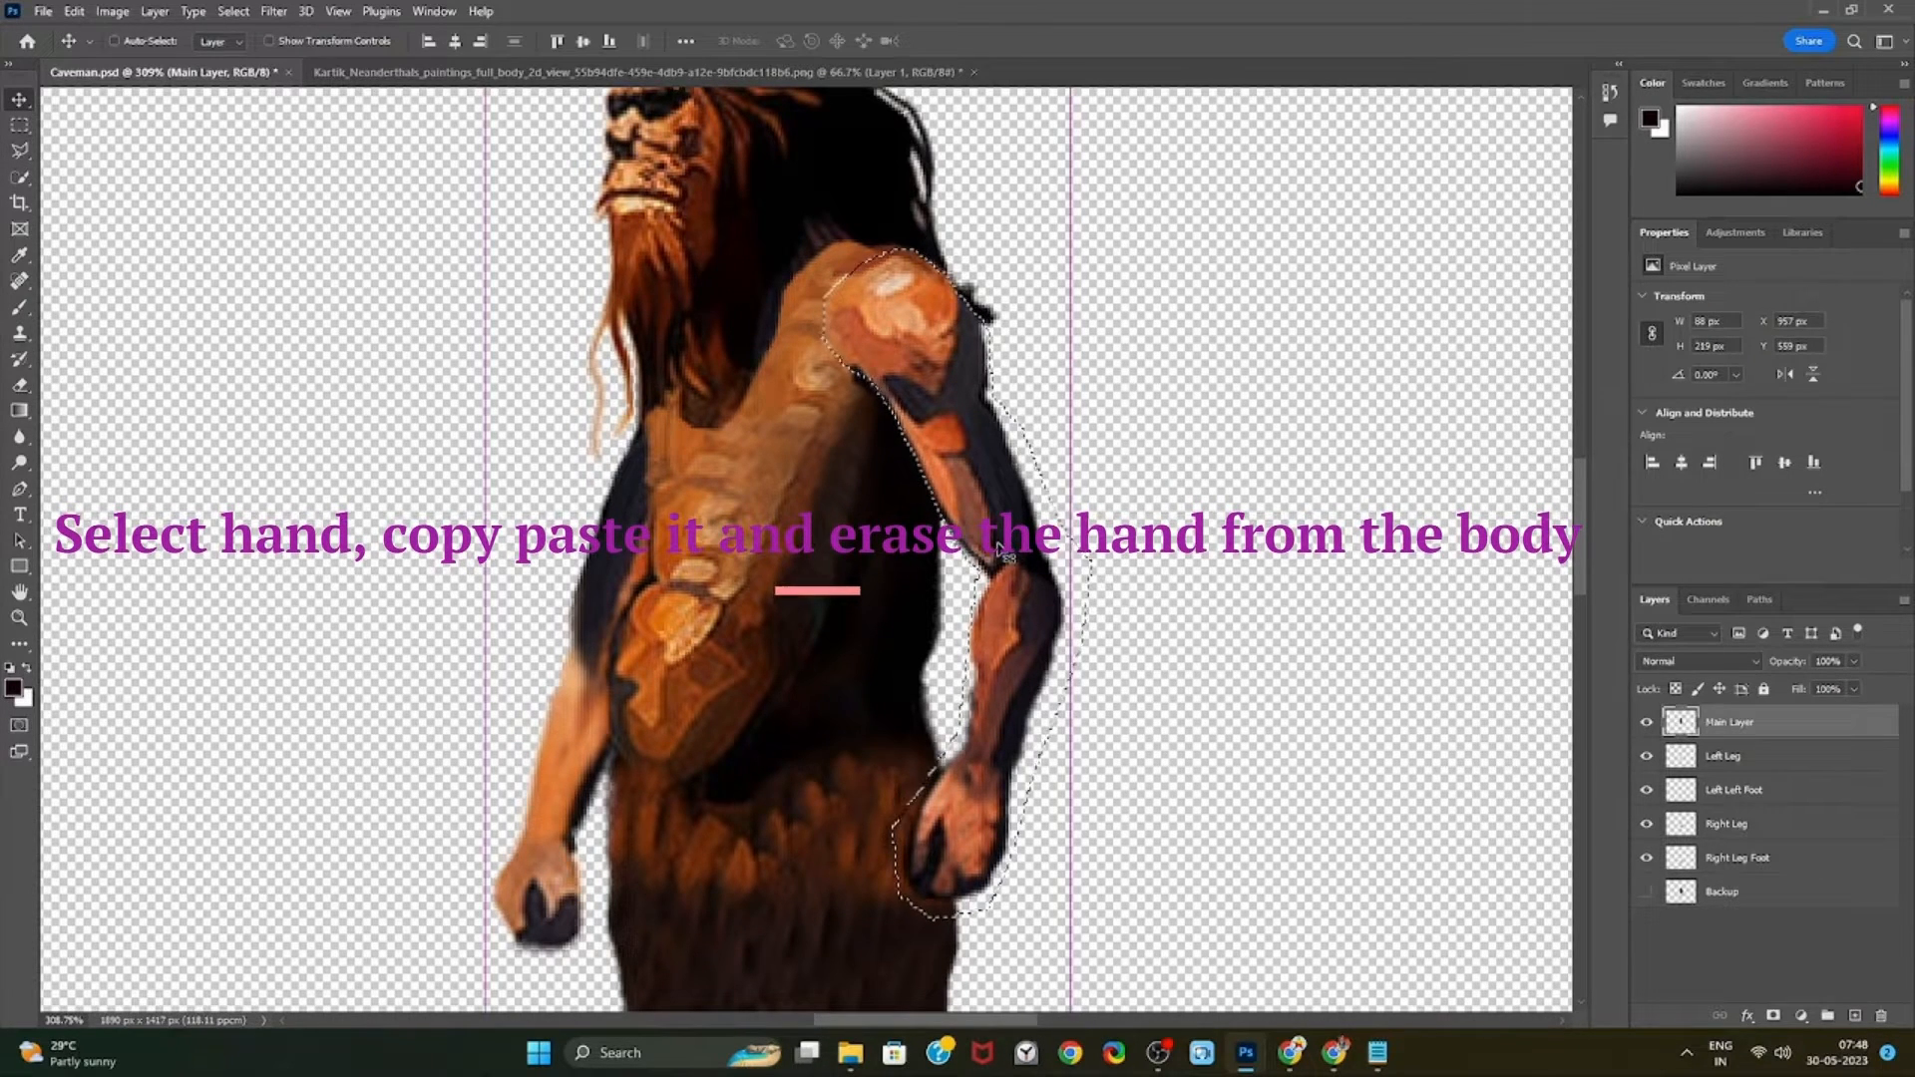
key(ctrl+c)
key(ctrl+v)
double_click(1720, 722)
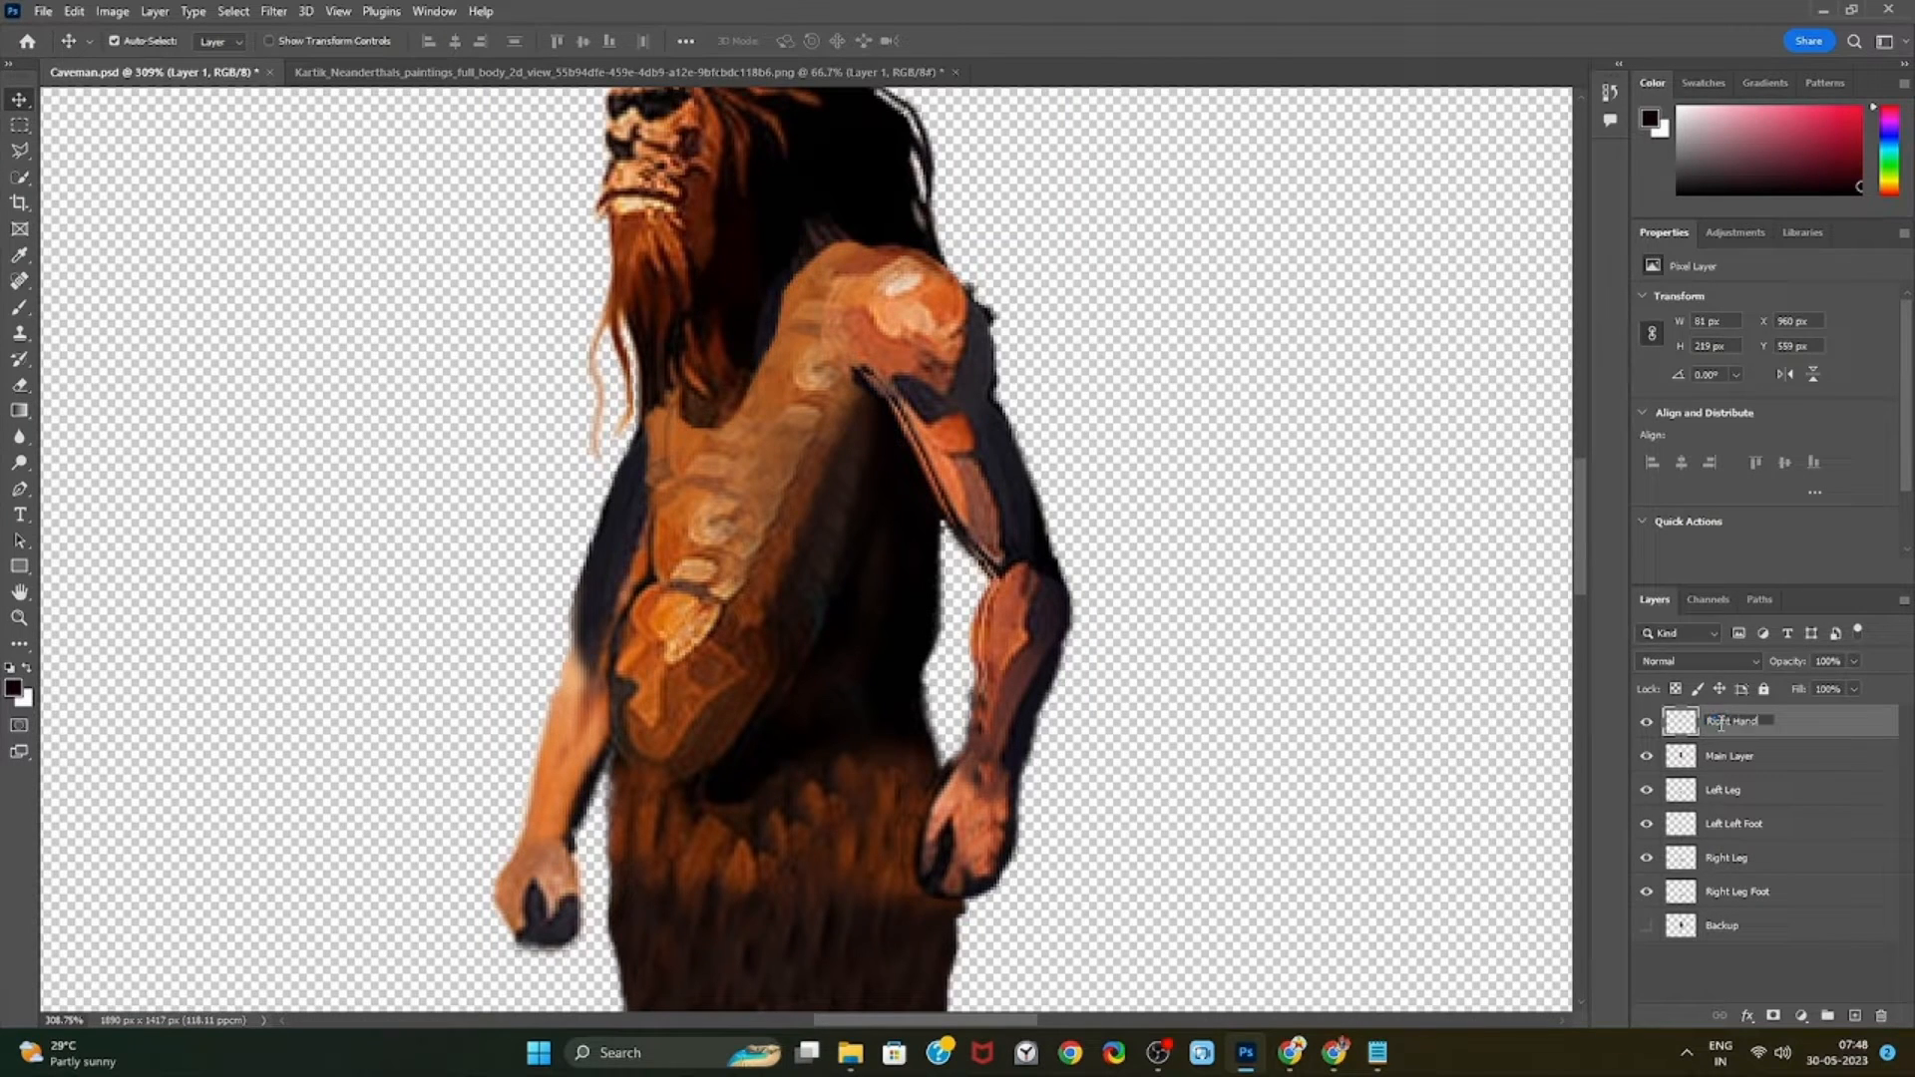
key(Return)
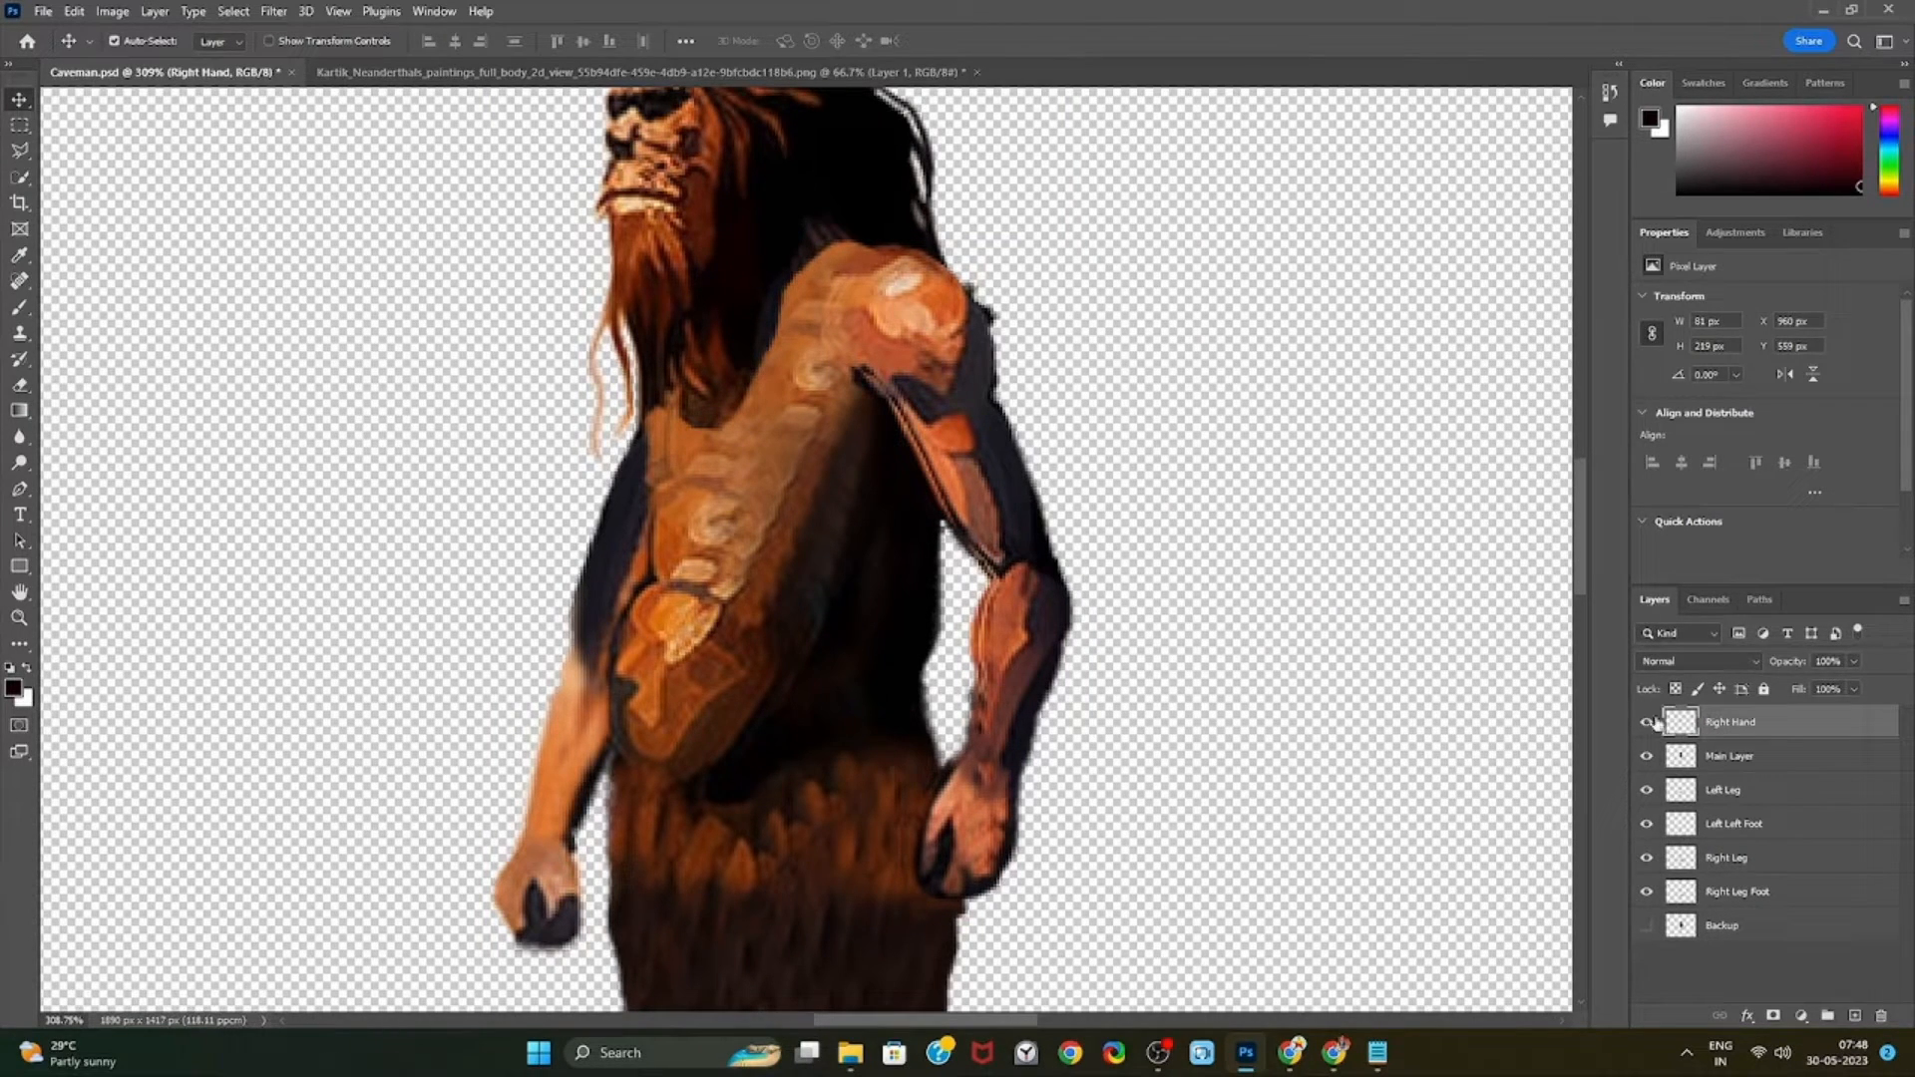
Hide the Right Hand layer and erase the original forearm and the outer part of the hand from Main Layer
key(ctrl+comma)
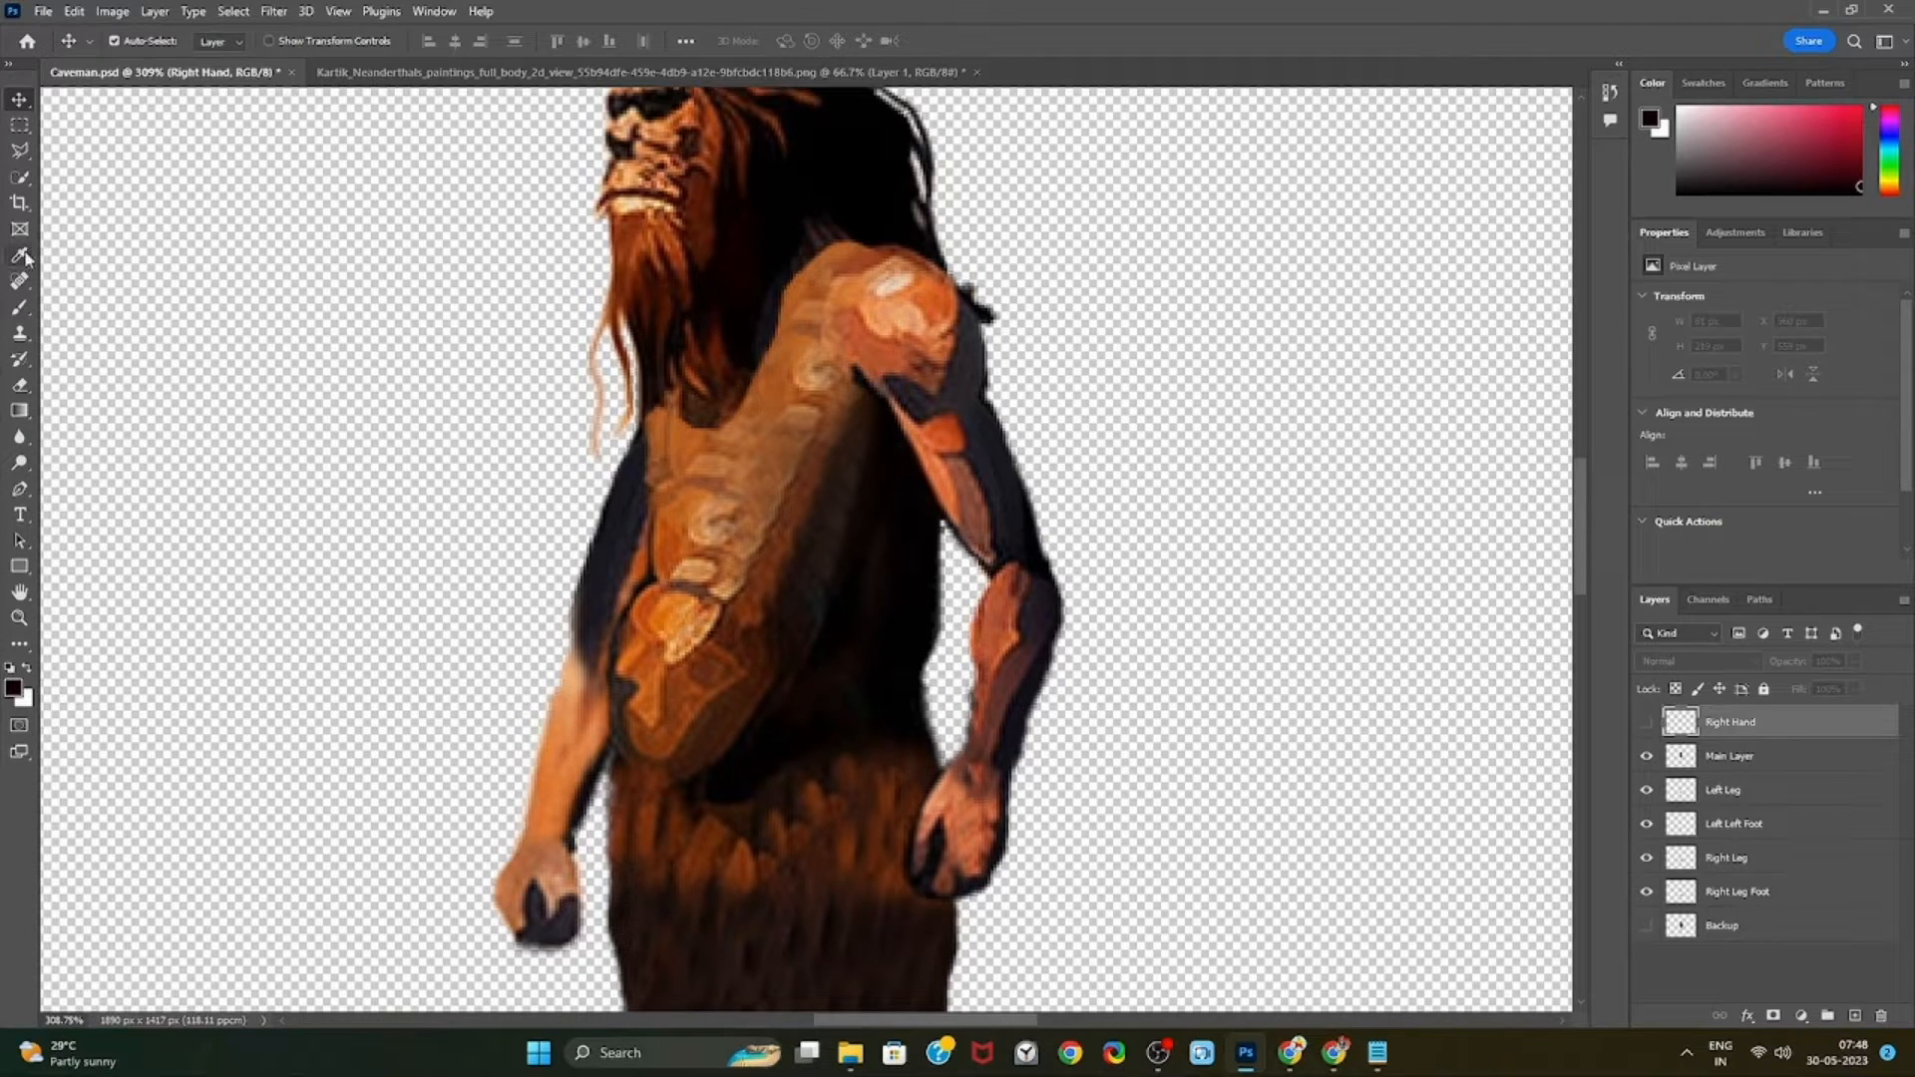
click(20, 385)
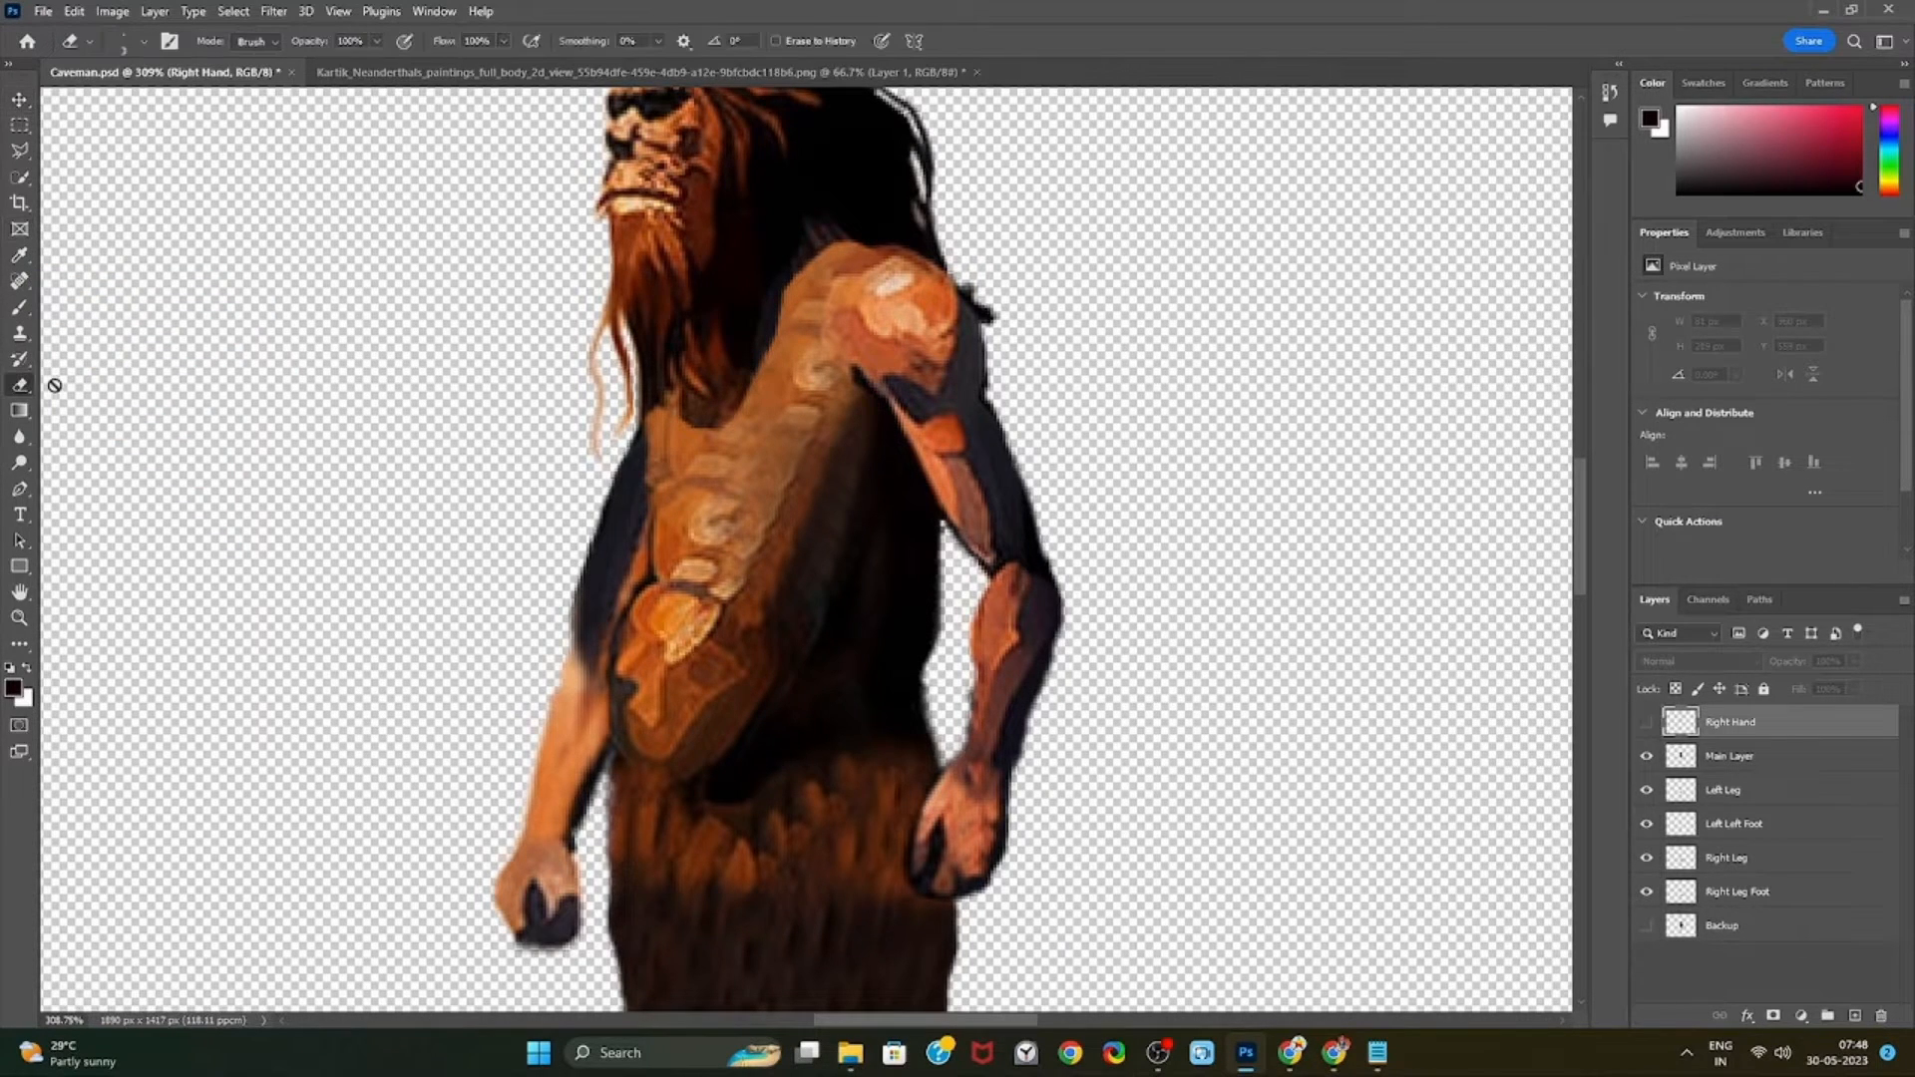
click(1732, 753)
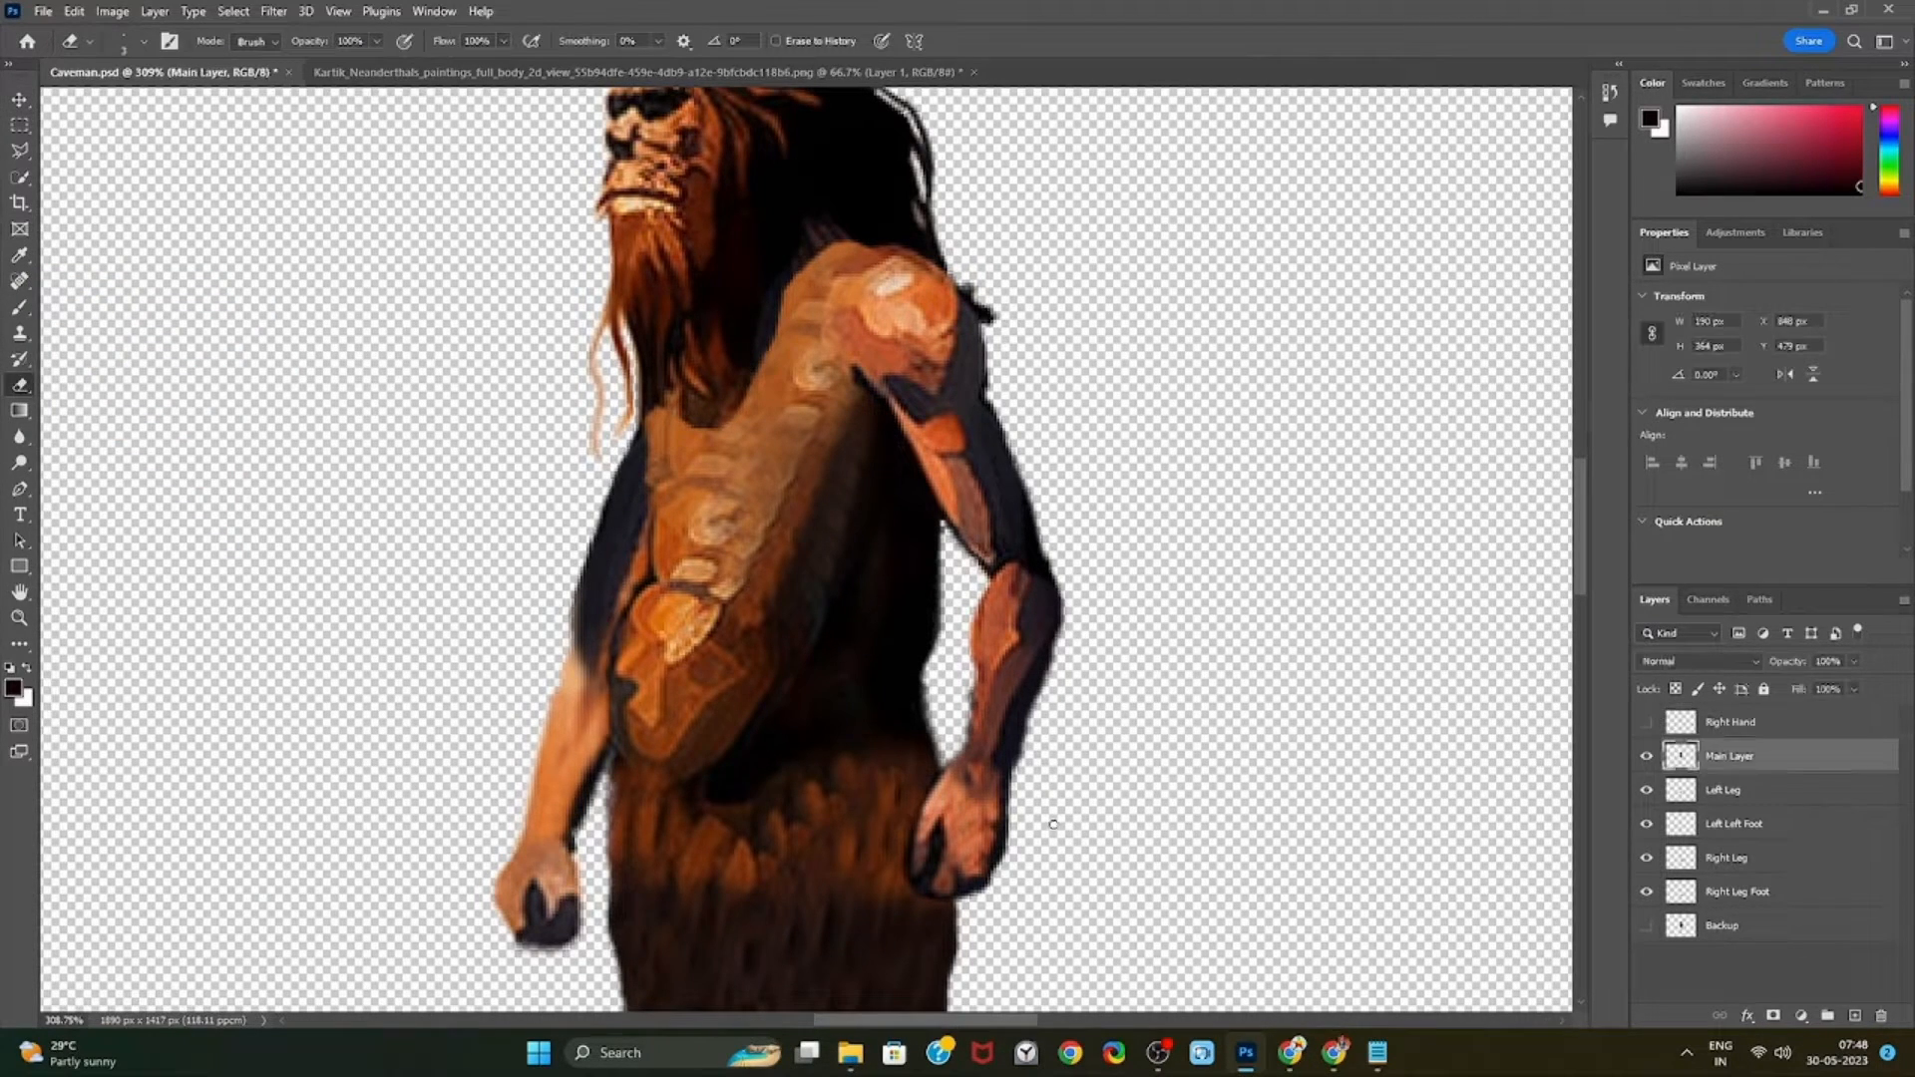
mouse_move(965, 722)
mouse_down()
mouse_move(1000, 632)
mouse_move(1004, 724)
mouse_move(981, 729)
mouse_move(1014, 750)
mouse_move(965, 749)
mouse_move(972, 894)
mouse_move(1005, 843)
mouse_move(985, 596)
mouse_move(1068, 642)
mouse_move(1041, 566)
mouse_move(989, 652)
mouse_move(1029, 473)
mouse_move(1004, 382)
mouse_move(988, 551)
mouse_move(964, 528)
mouse_move(1006, 565)
mouse_move(1011, 487)
mouse_up()
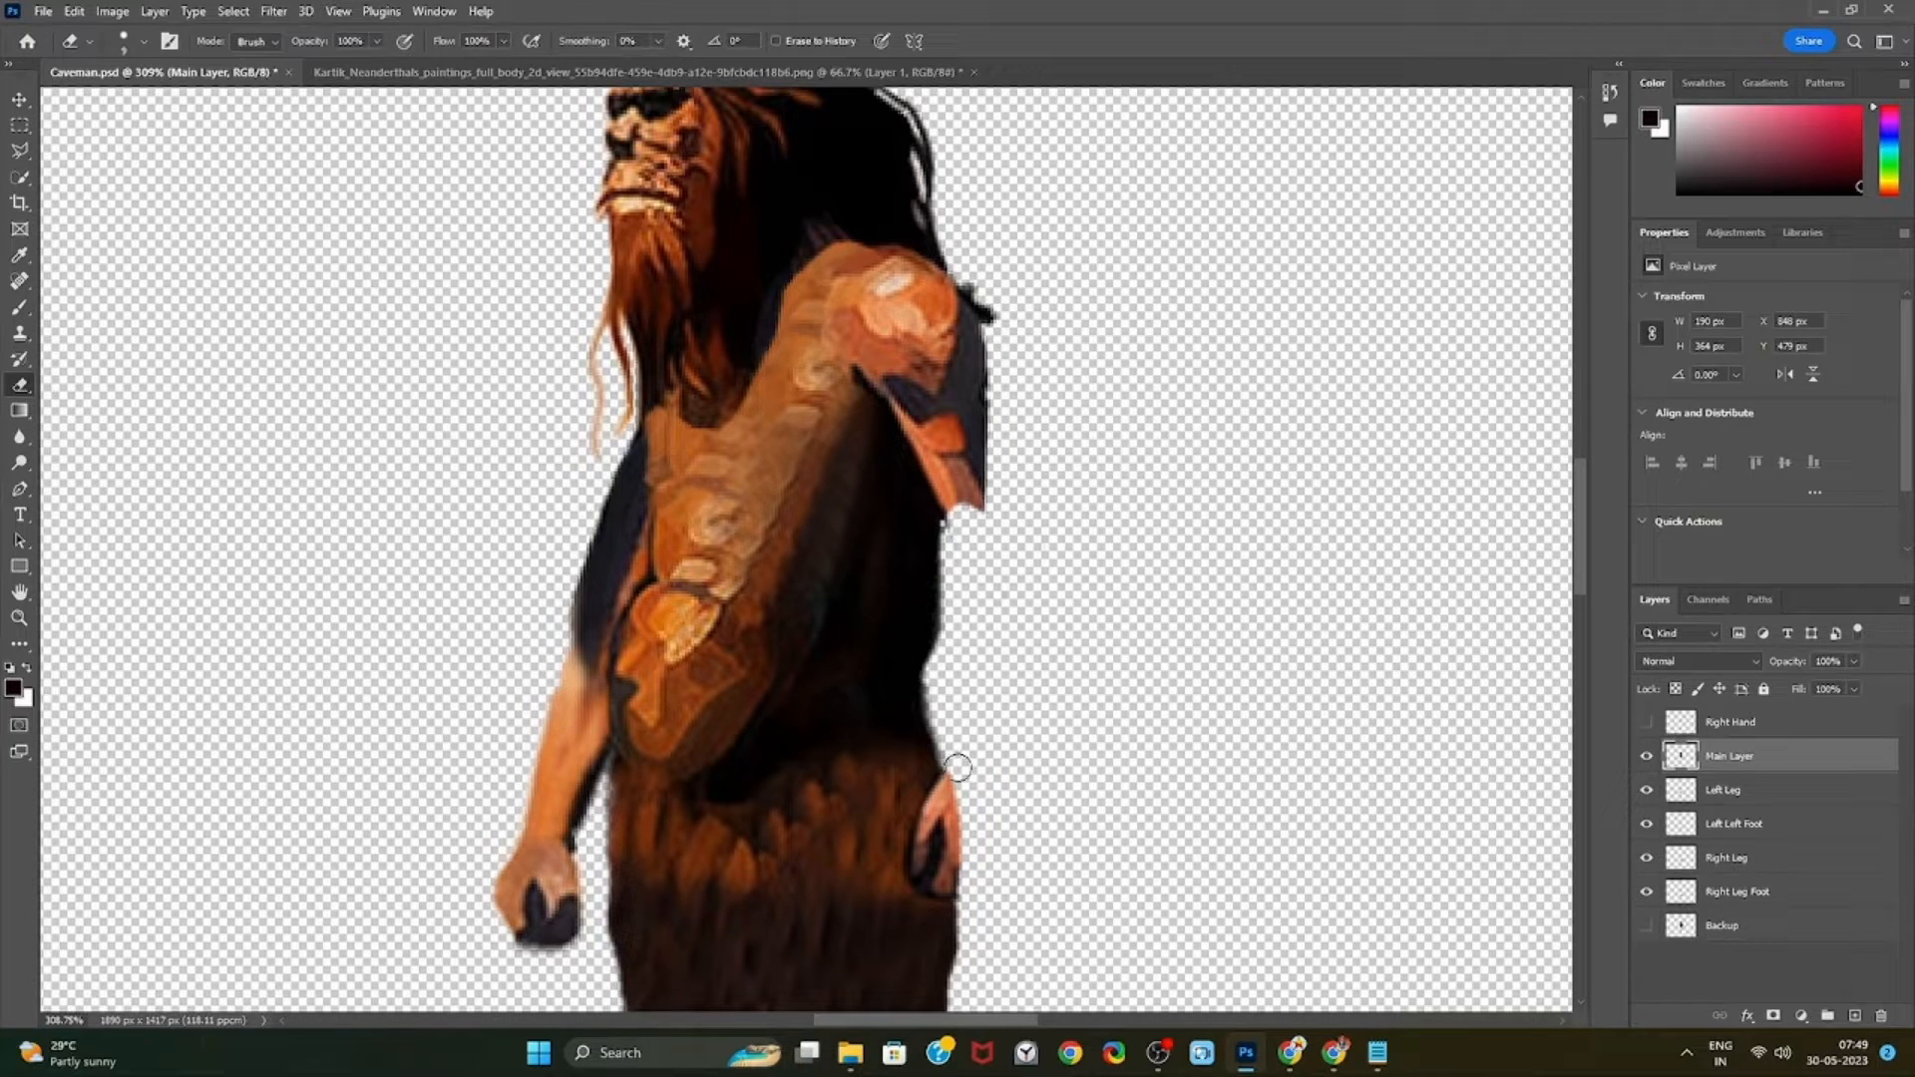
Erase the outer edge of the remaining upper arm on Main Layer so that it tapers towards the torso
scroll(957, 749, up, 3)
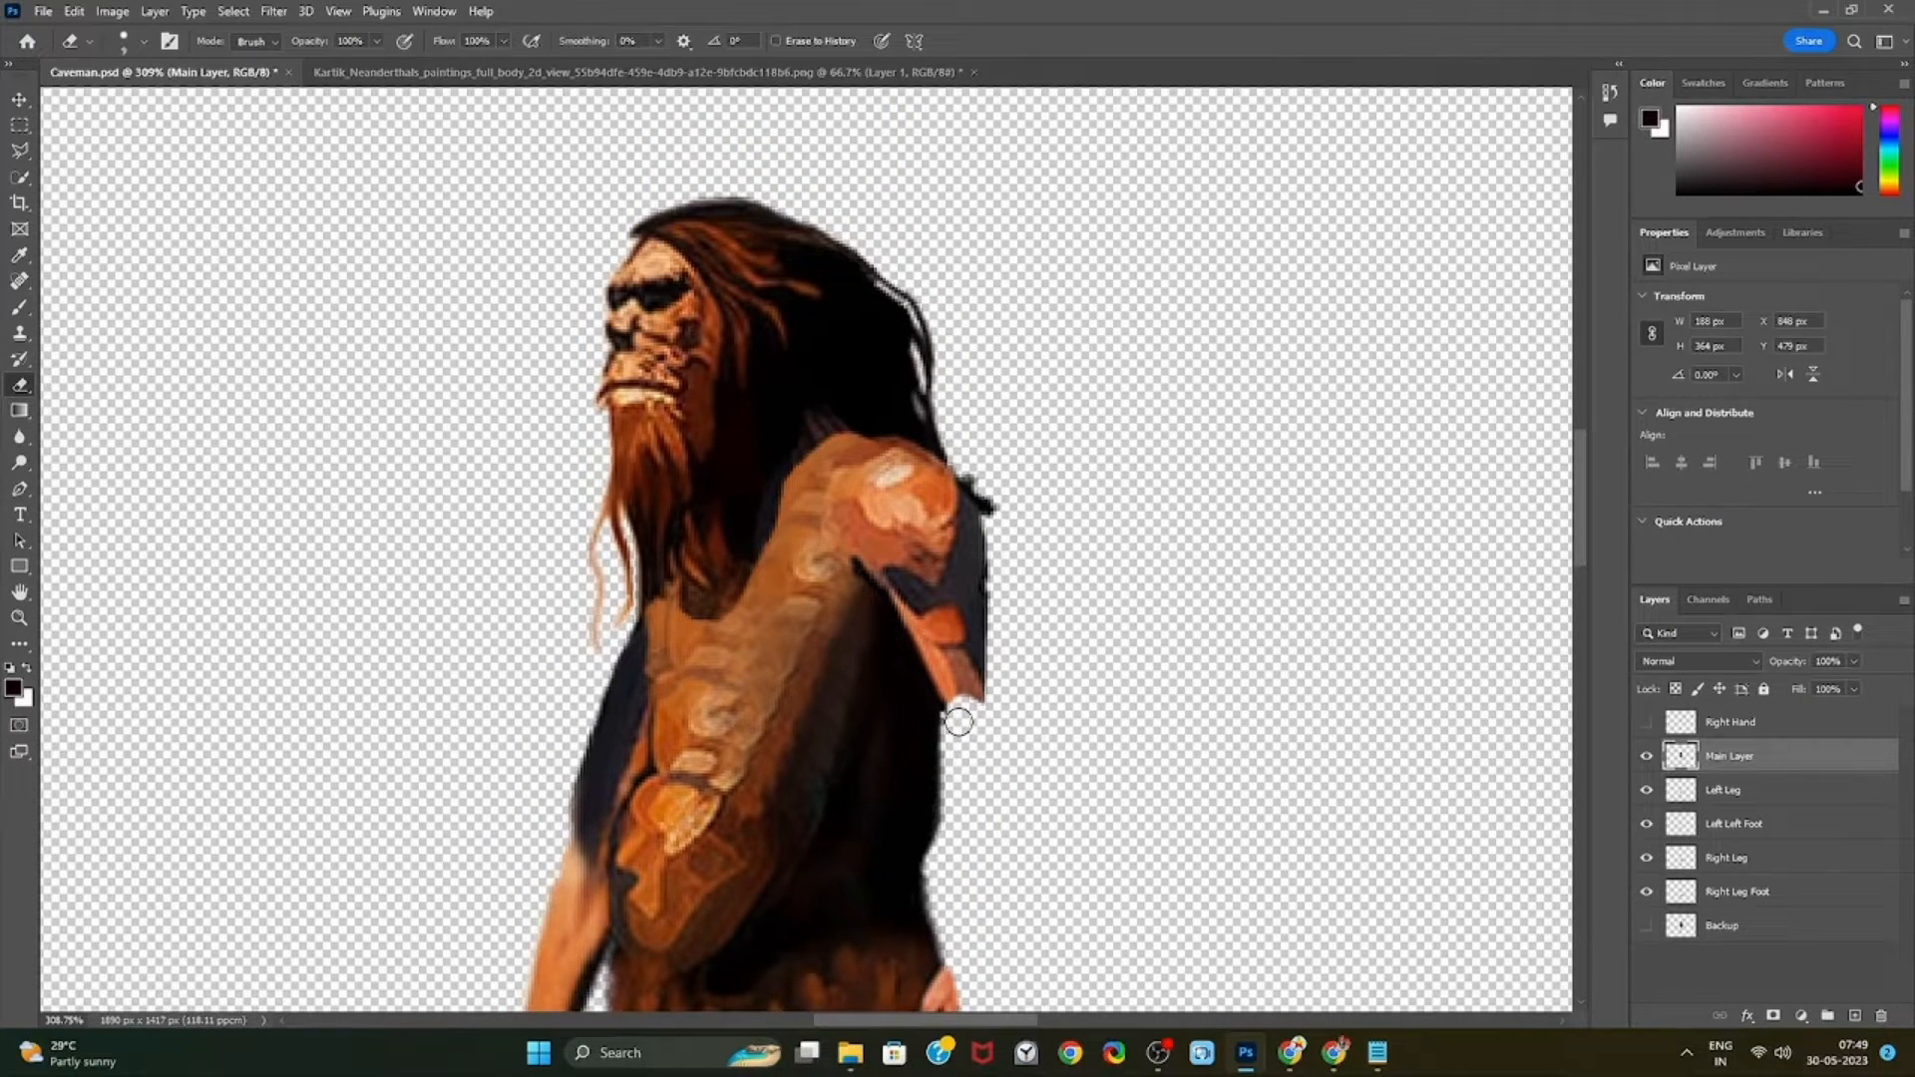
scroll(1015, 679, up, 1)
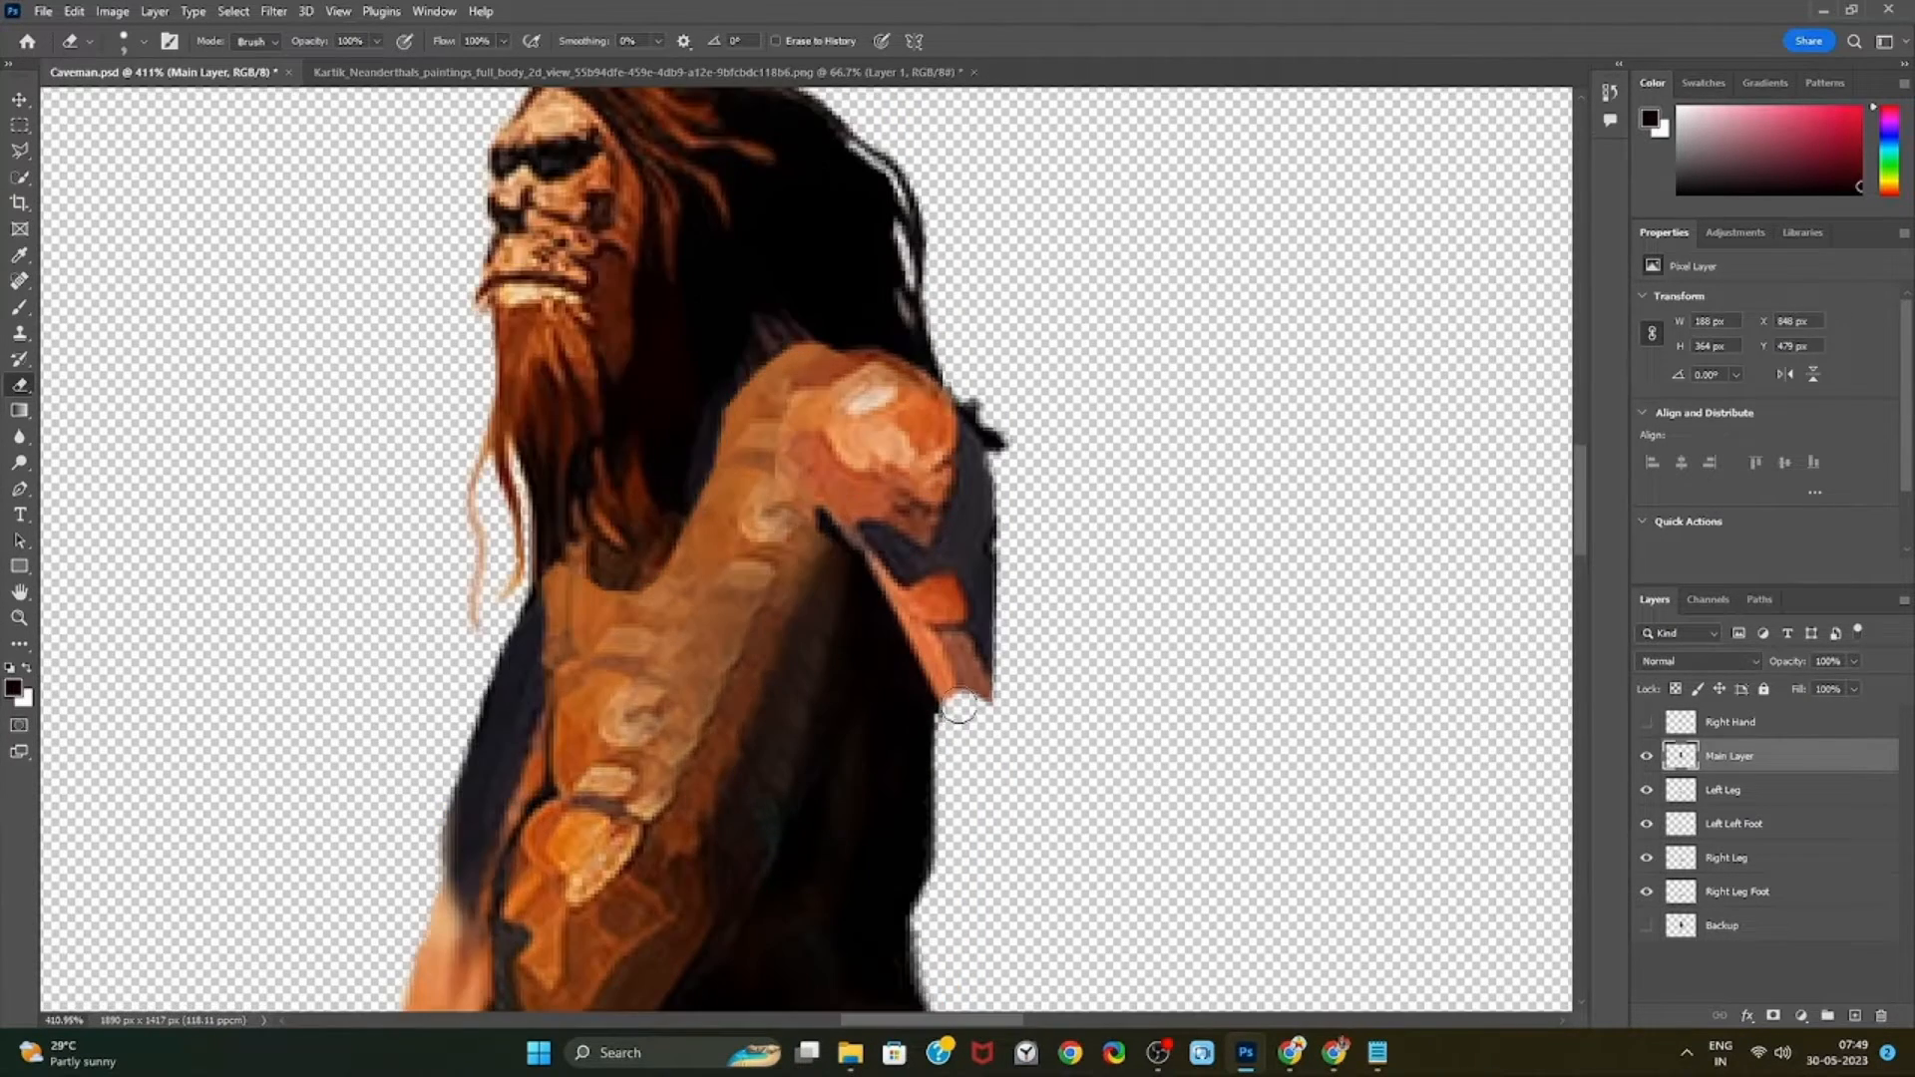
mouse_move(1009, 470)
mouse_down()
mouse_move(993, 657)
mouse_move(961, 722)
mouse_move(1013, 499)
mouse_move(1014, 620)
mouse_up()
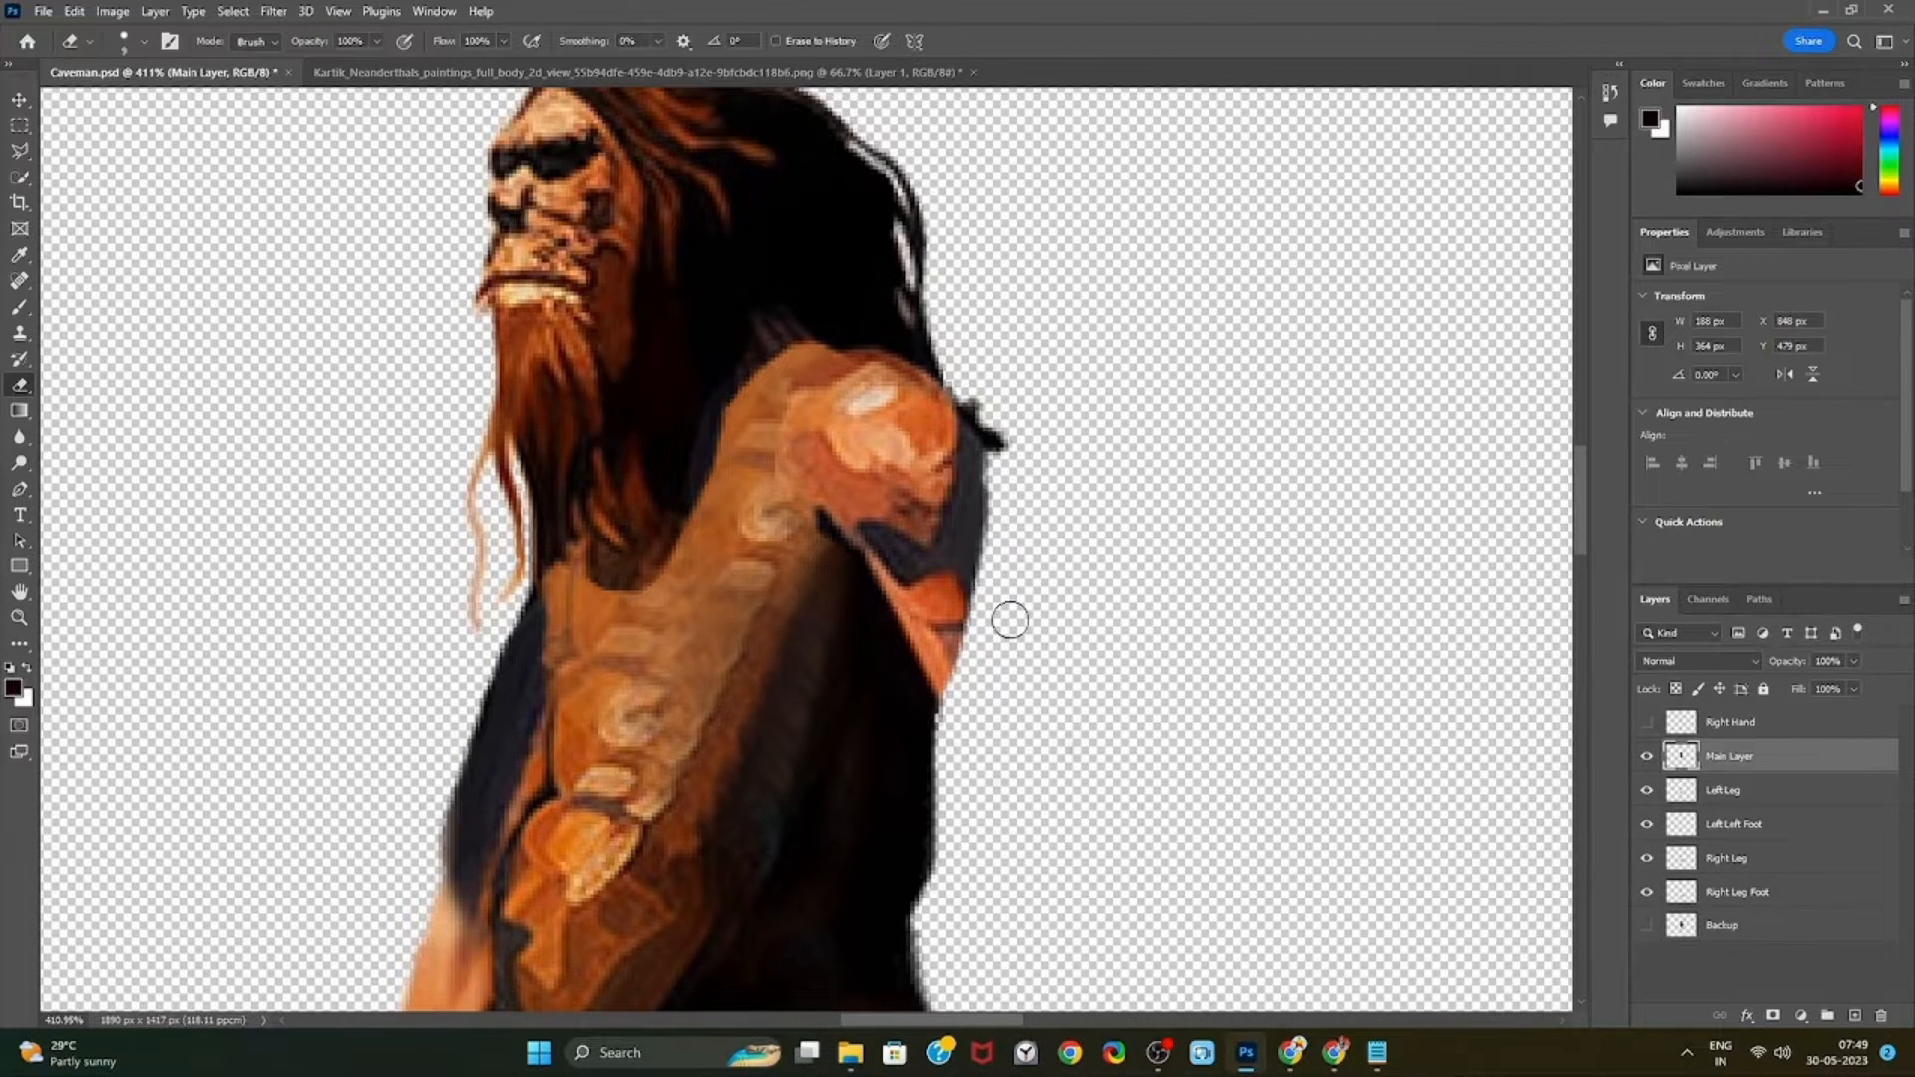
scroll(1091, 776, down, 4)
scroll(1080, 798, up, 2)
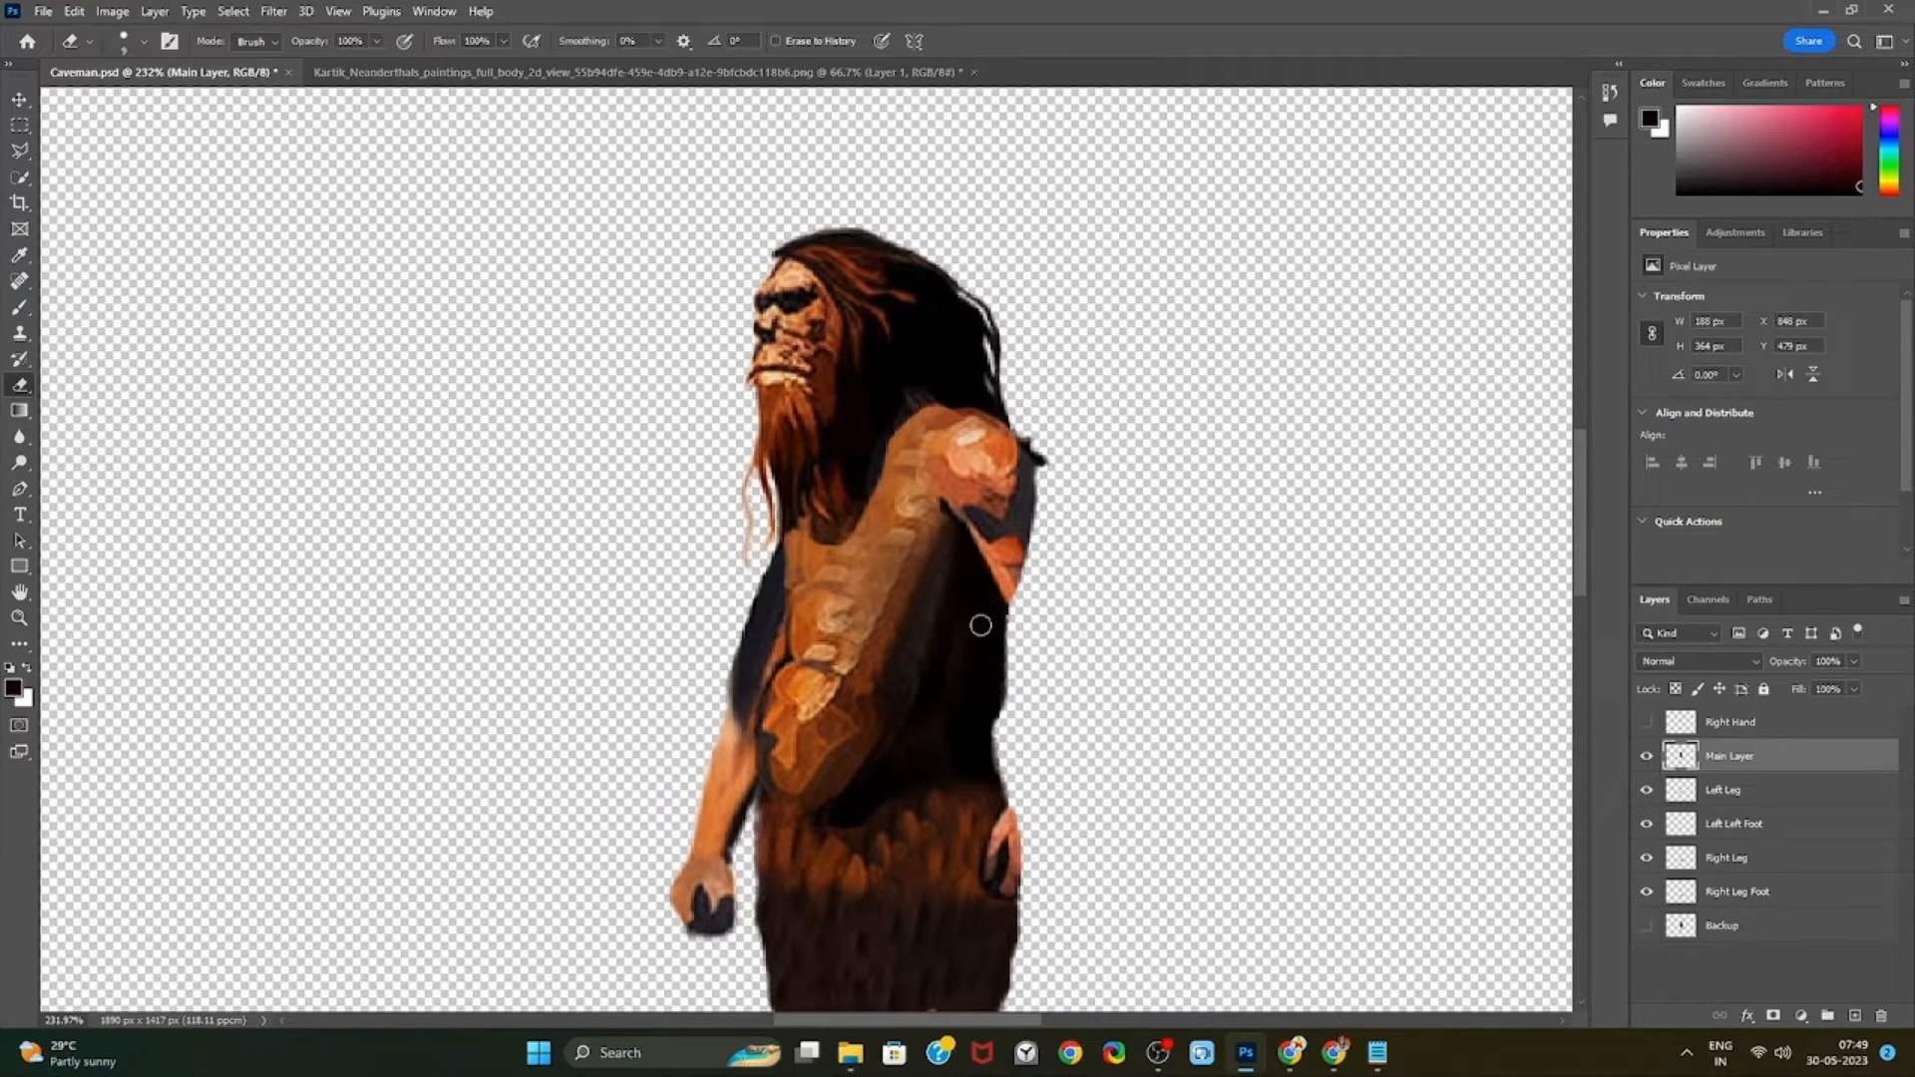
Clone dark torso and chest texture on Main Layer over the remaining upper arm and shoulder using the Clone Stamp
click(20, 333)
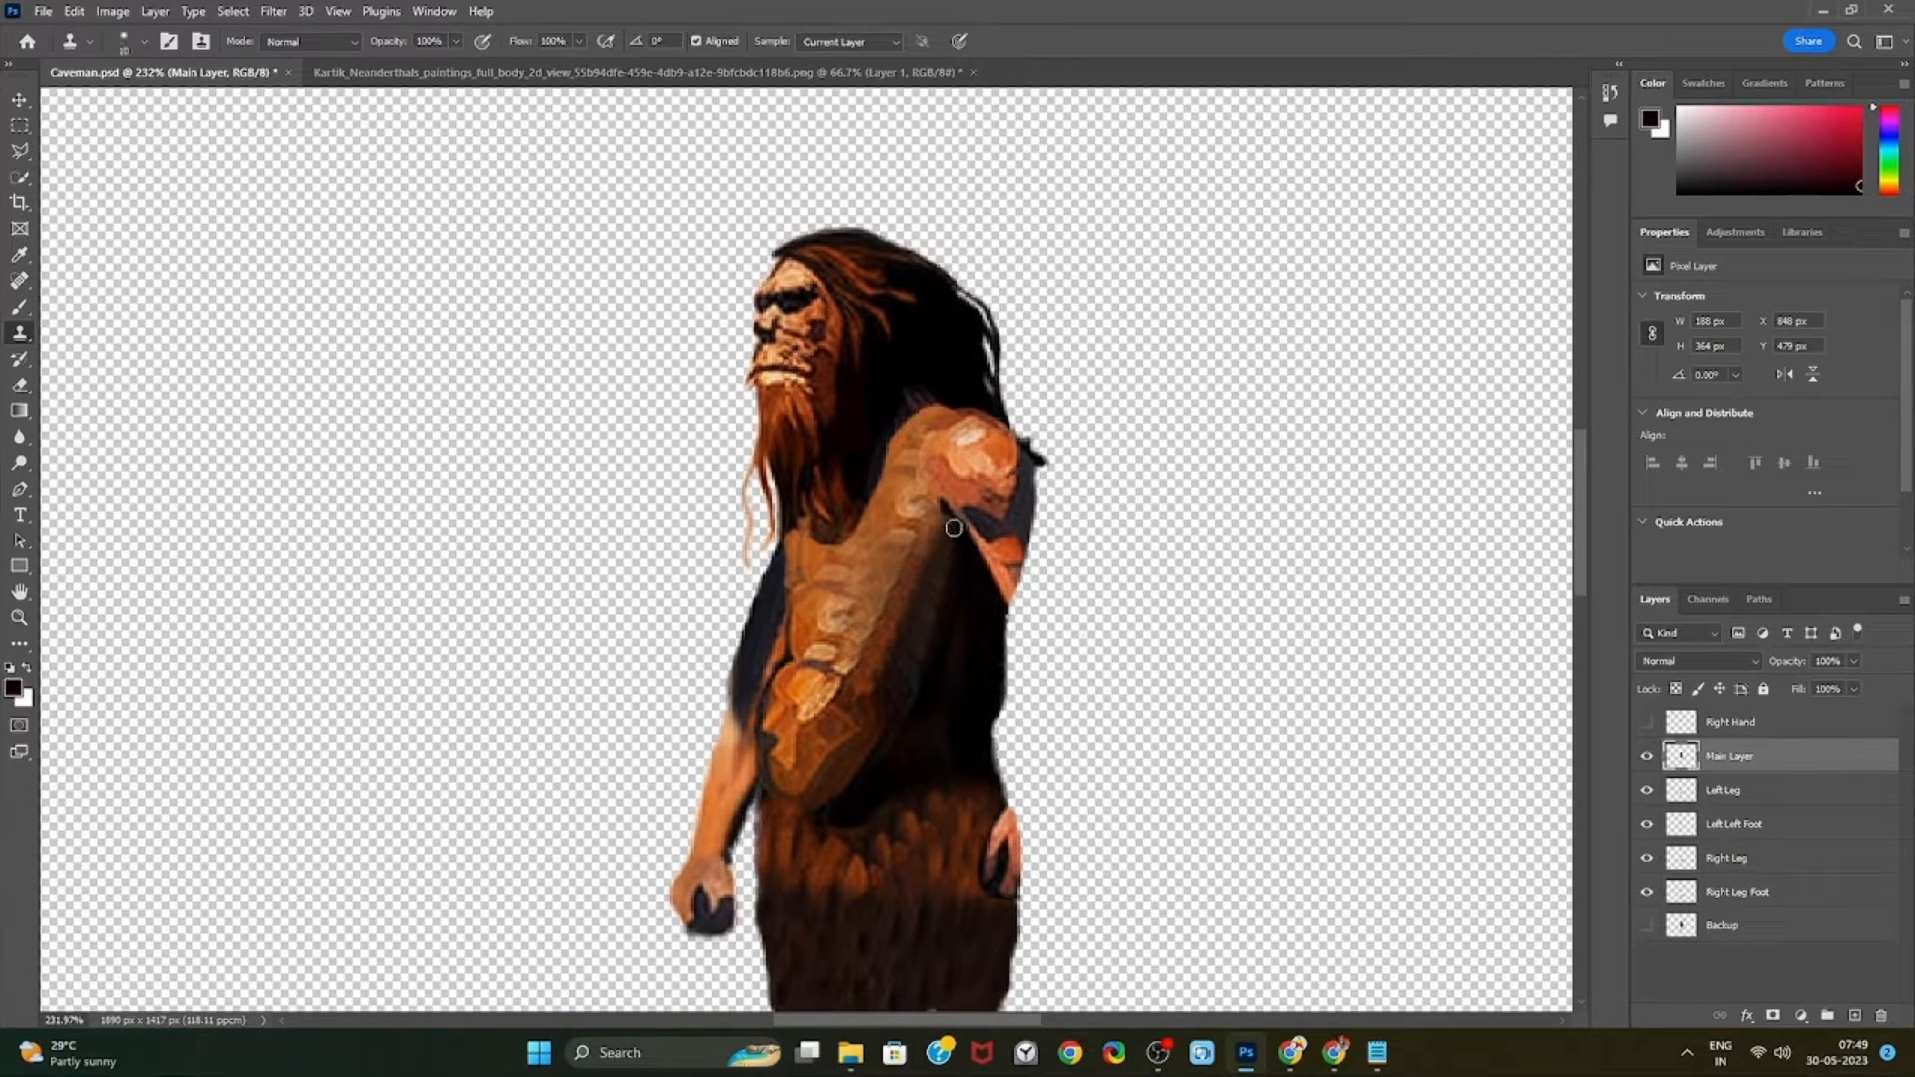
key(bracketright)
alt+click(974, 588)
mouse_move(988, 547)
mouse_down()
mouse_move(979, 522)
mouse_move(987, 619)
mouse_up()
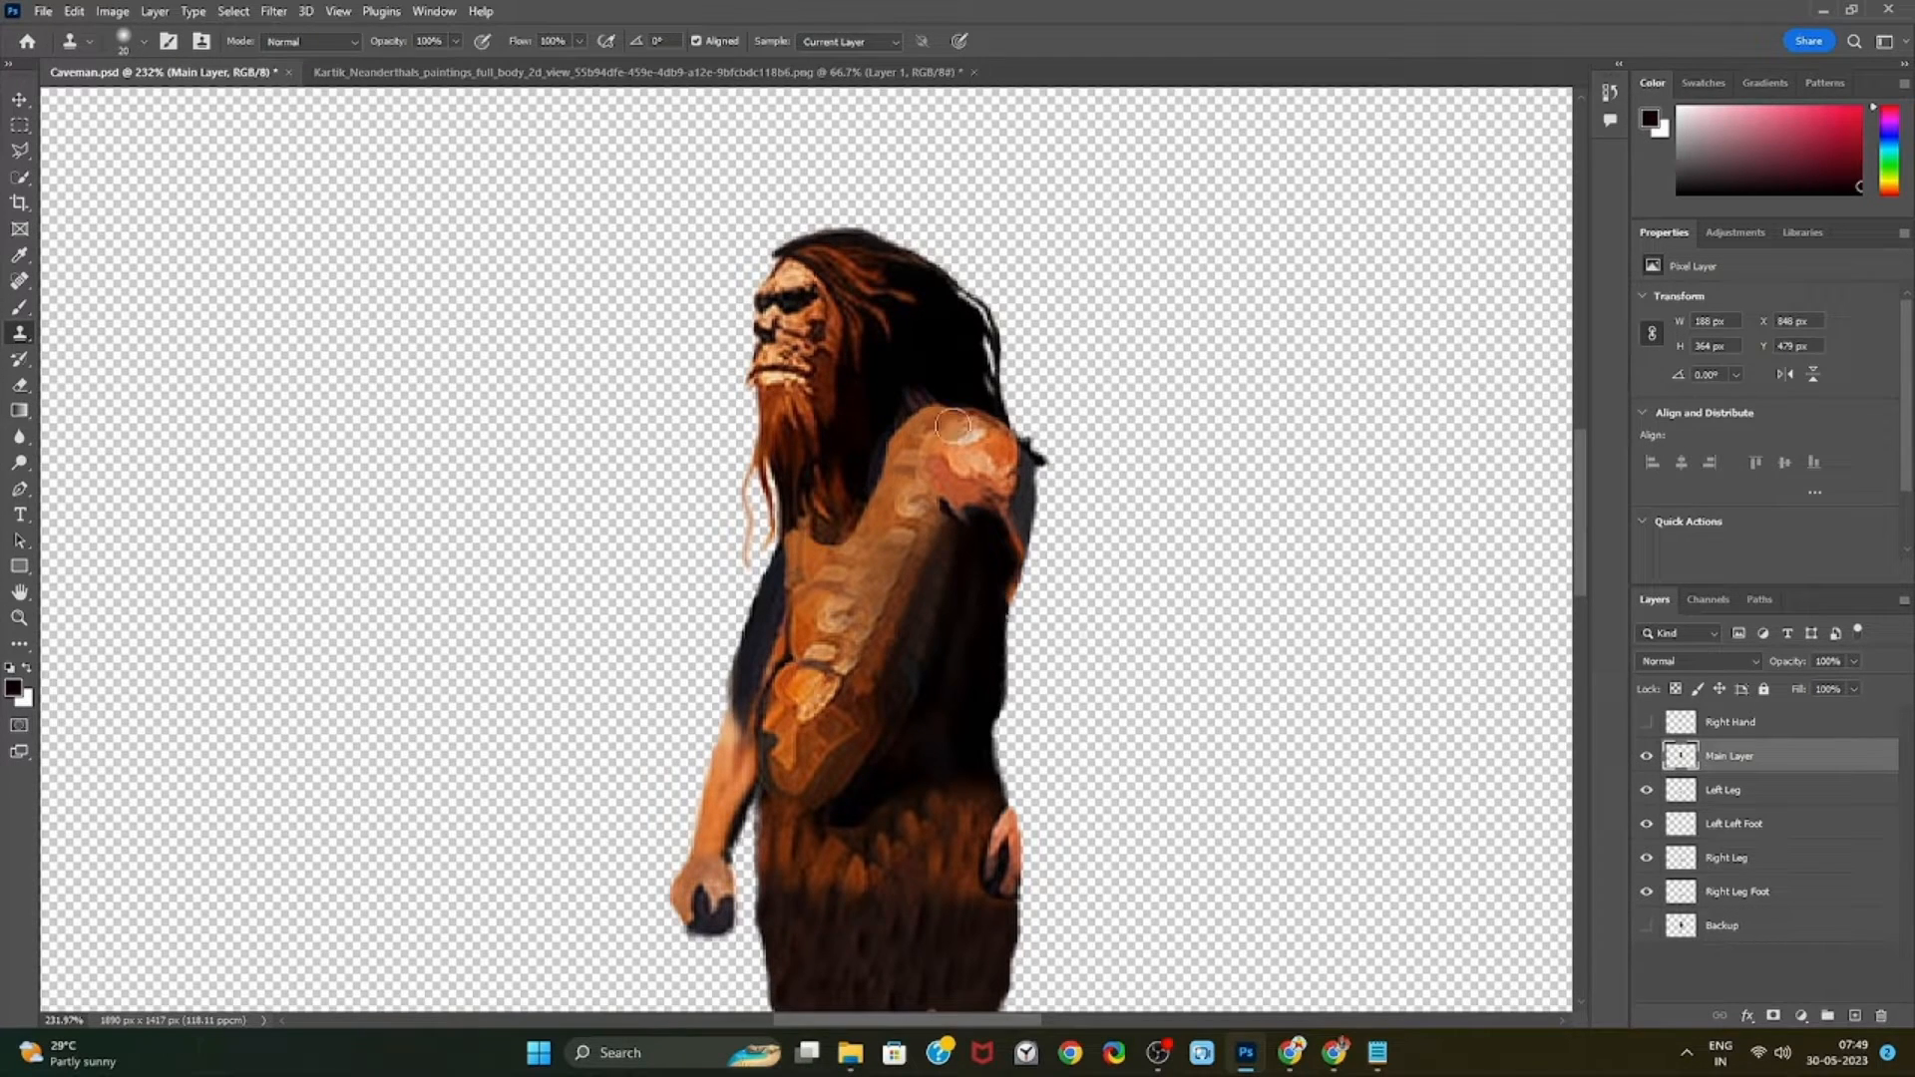
mouse_move(953, 426)
mouse_down()
mouse_move(925, 478)
mouse_move(965, 448)
mouse_move(967, 469)
mouse_move(981, 439)
mouse_move(998, 503)
mouse_move(944, 503)
mouse_up()
alt+click(908, 498)
alt+click(975, 598)
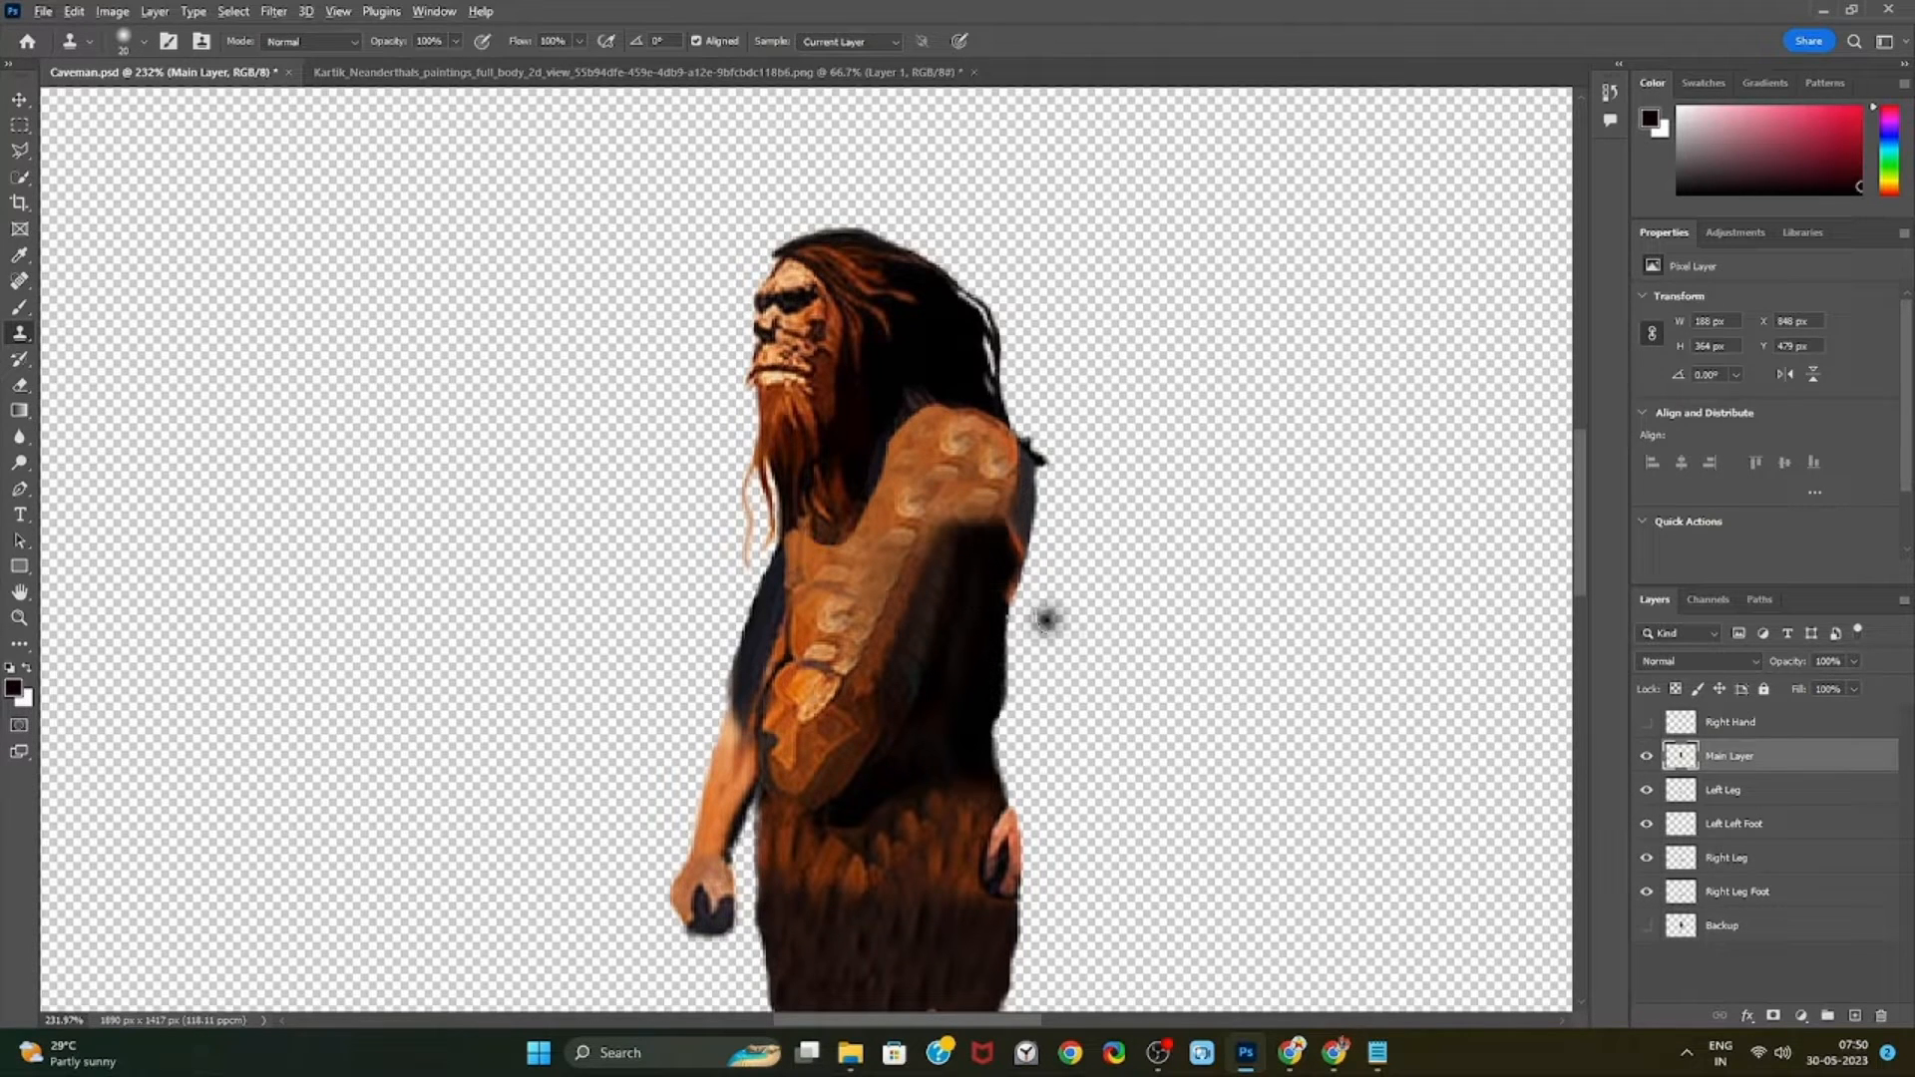
Show the Right Hand layer and move the separated arm clear of the body
click(1647, 722)
scroll(1233, 661, down, 5)
scroll(1233, 662, up, 4)
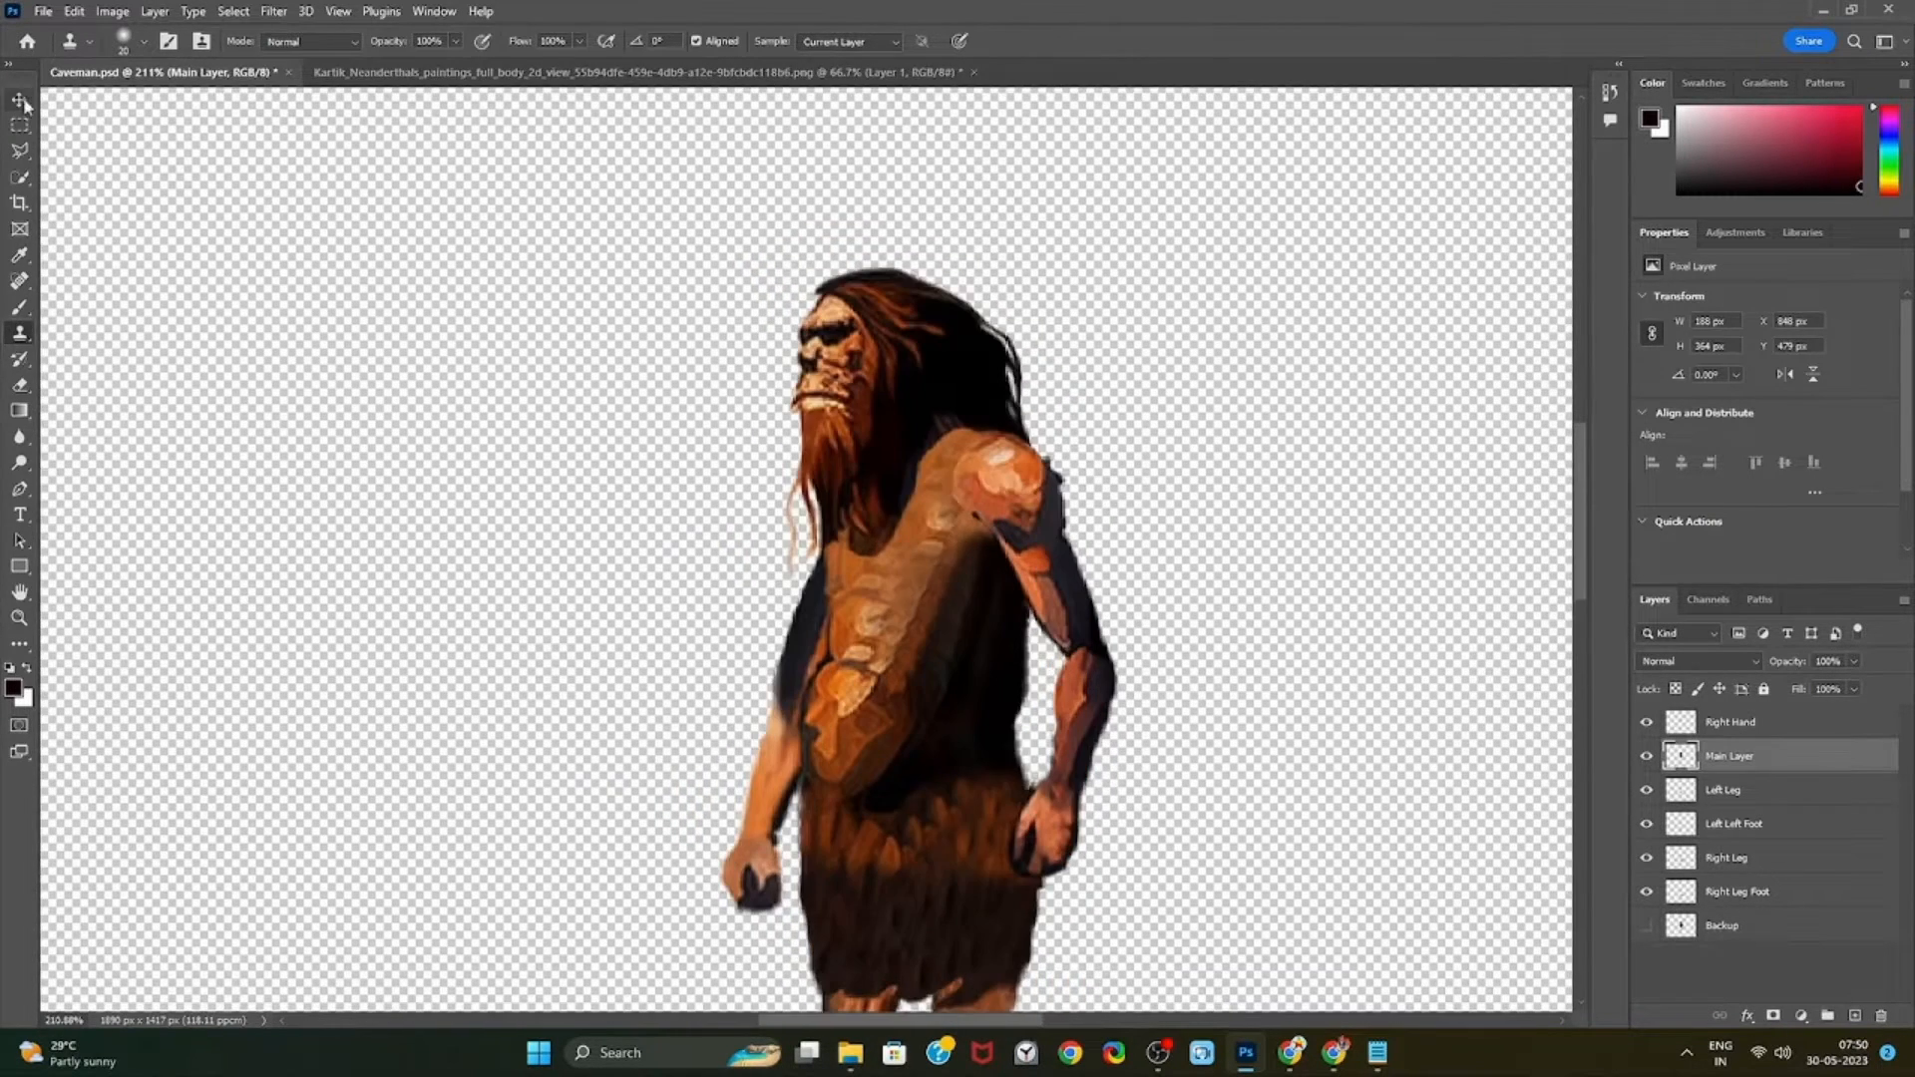
click(19, 98)
drag(1071, 618, 1063, 599)
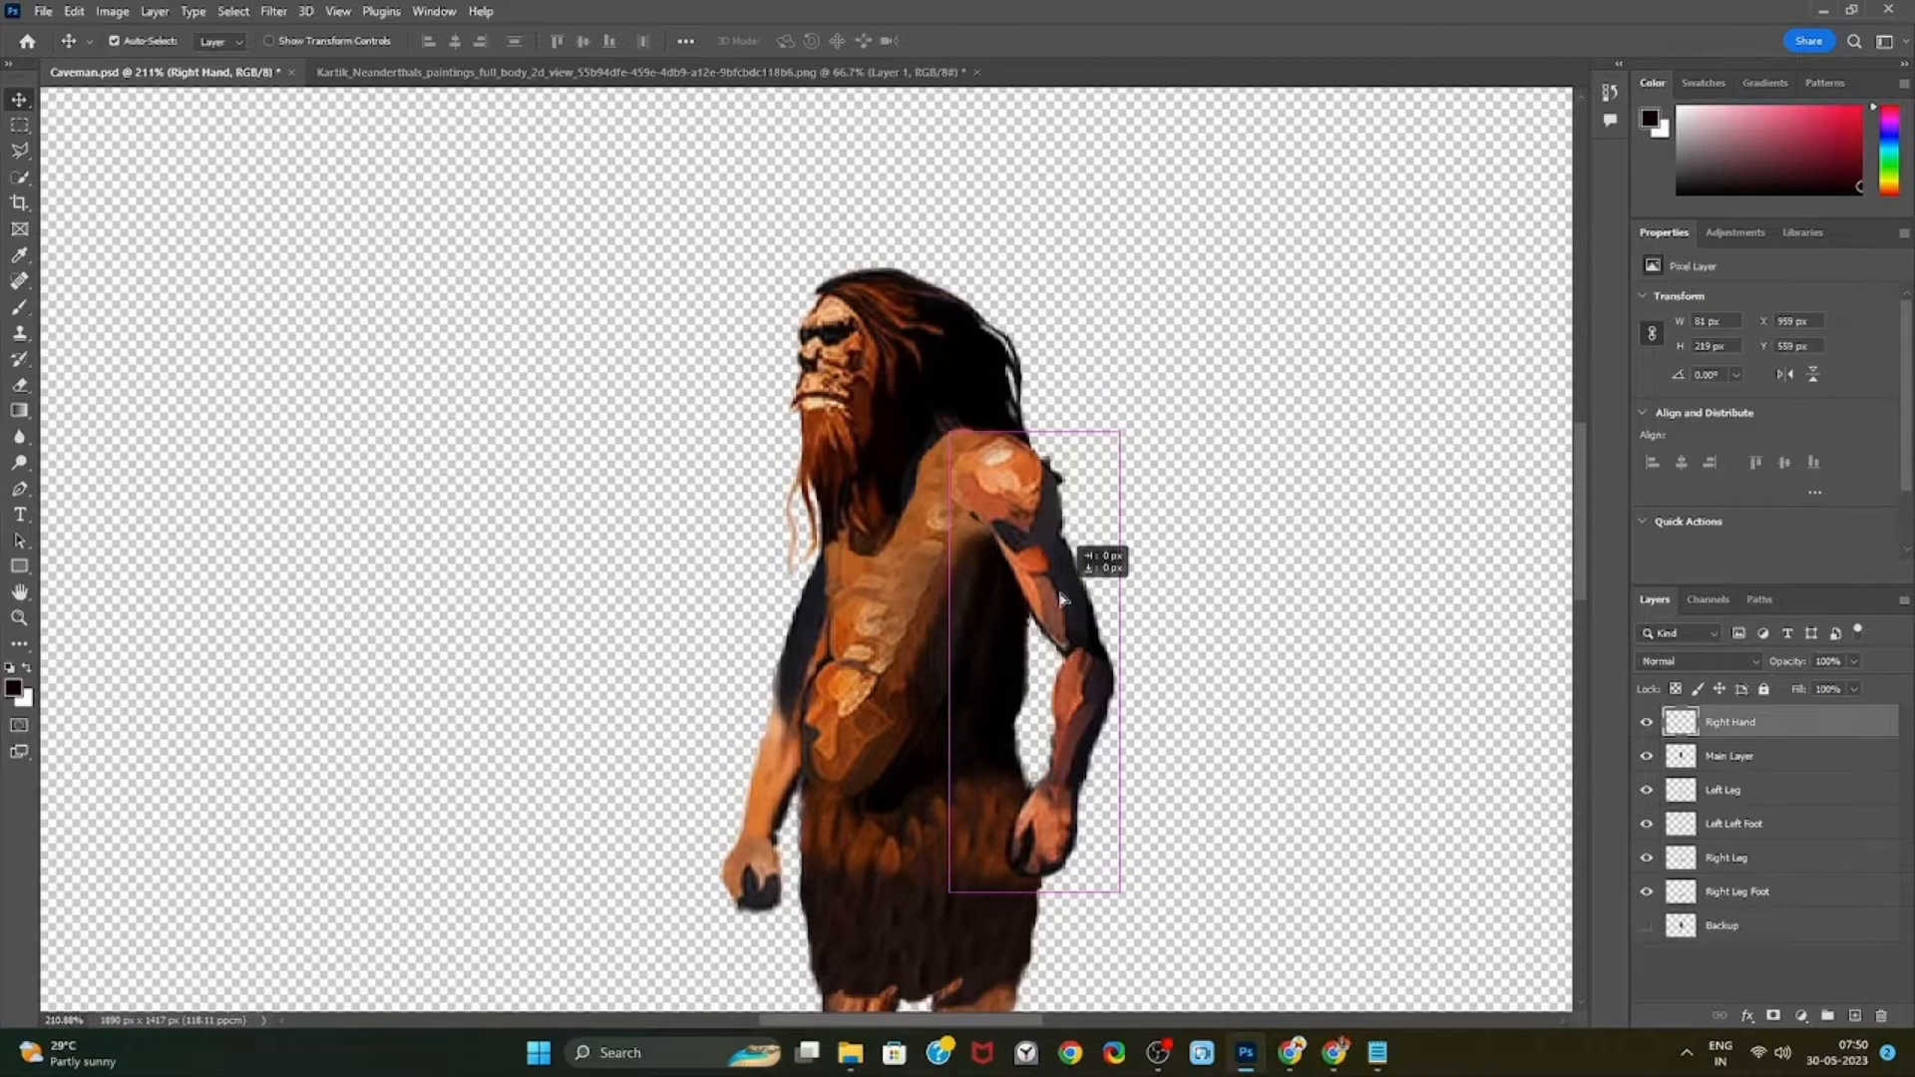
drag(1062, 598, 1165, 638)
Clone fur over the leftover hand on Main Layer's loincloth and erase the stray pixels along its outer edge
scroll(1023, 894, up, 4)
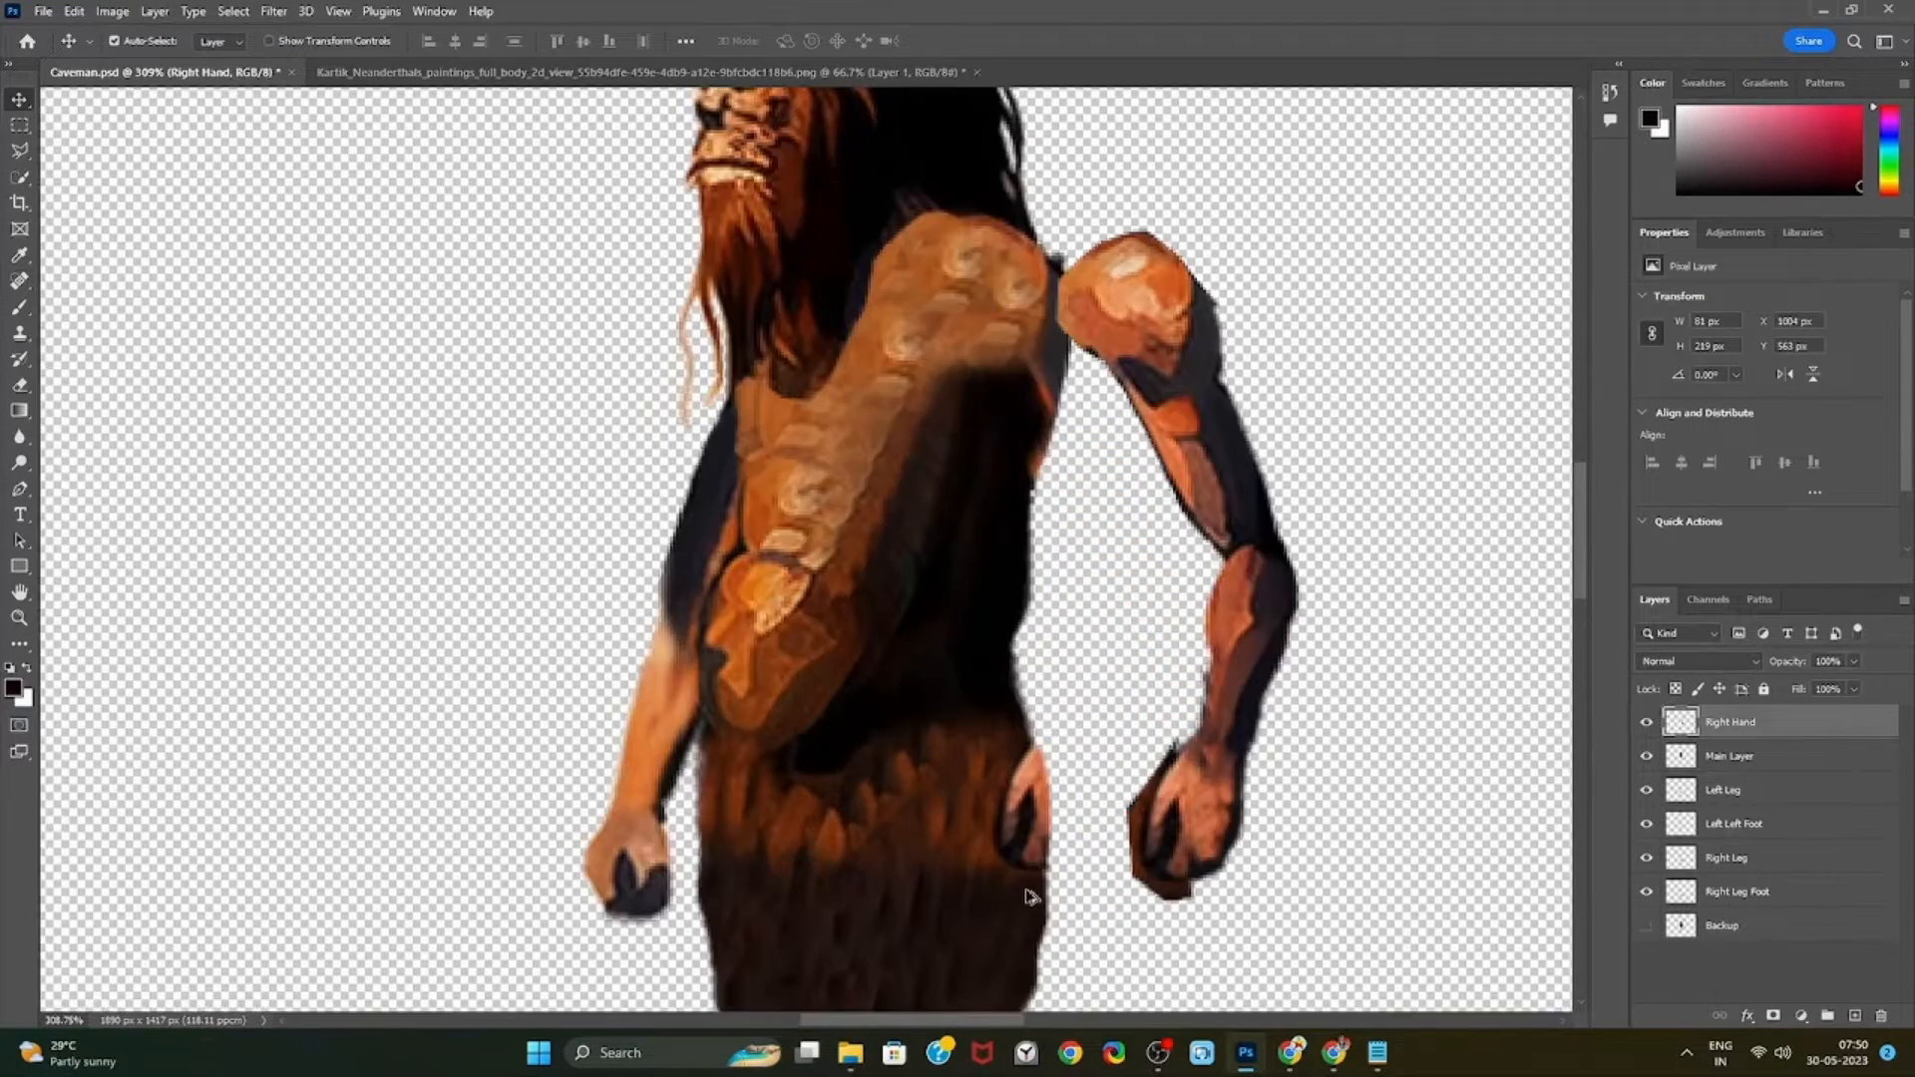
click(20, 333)
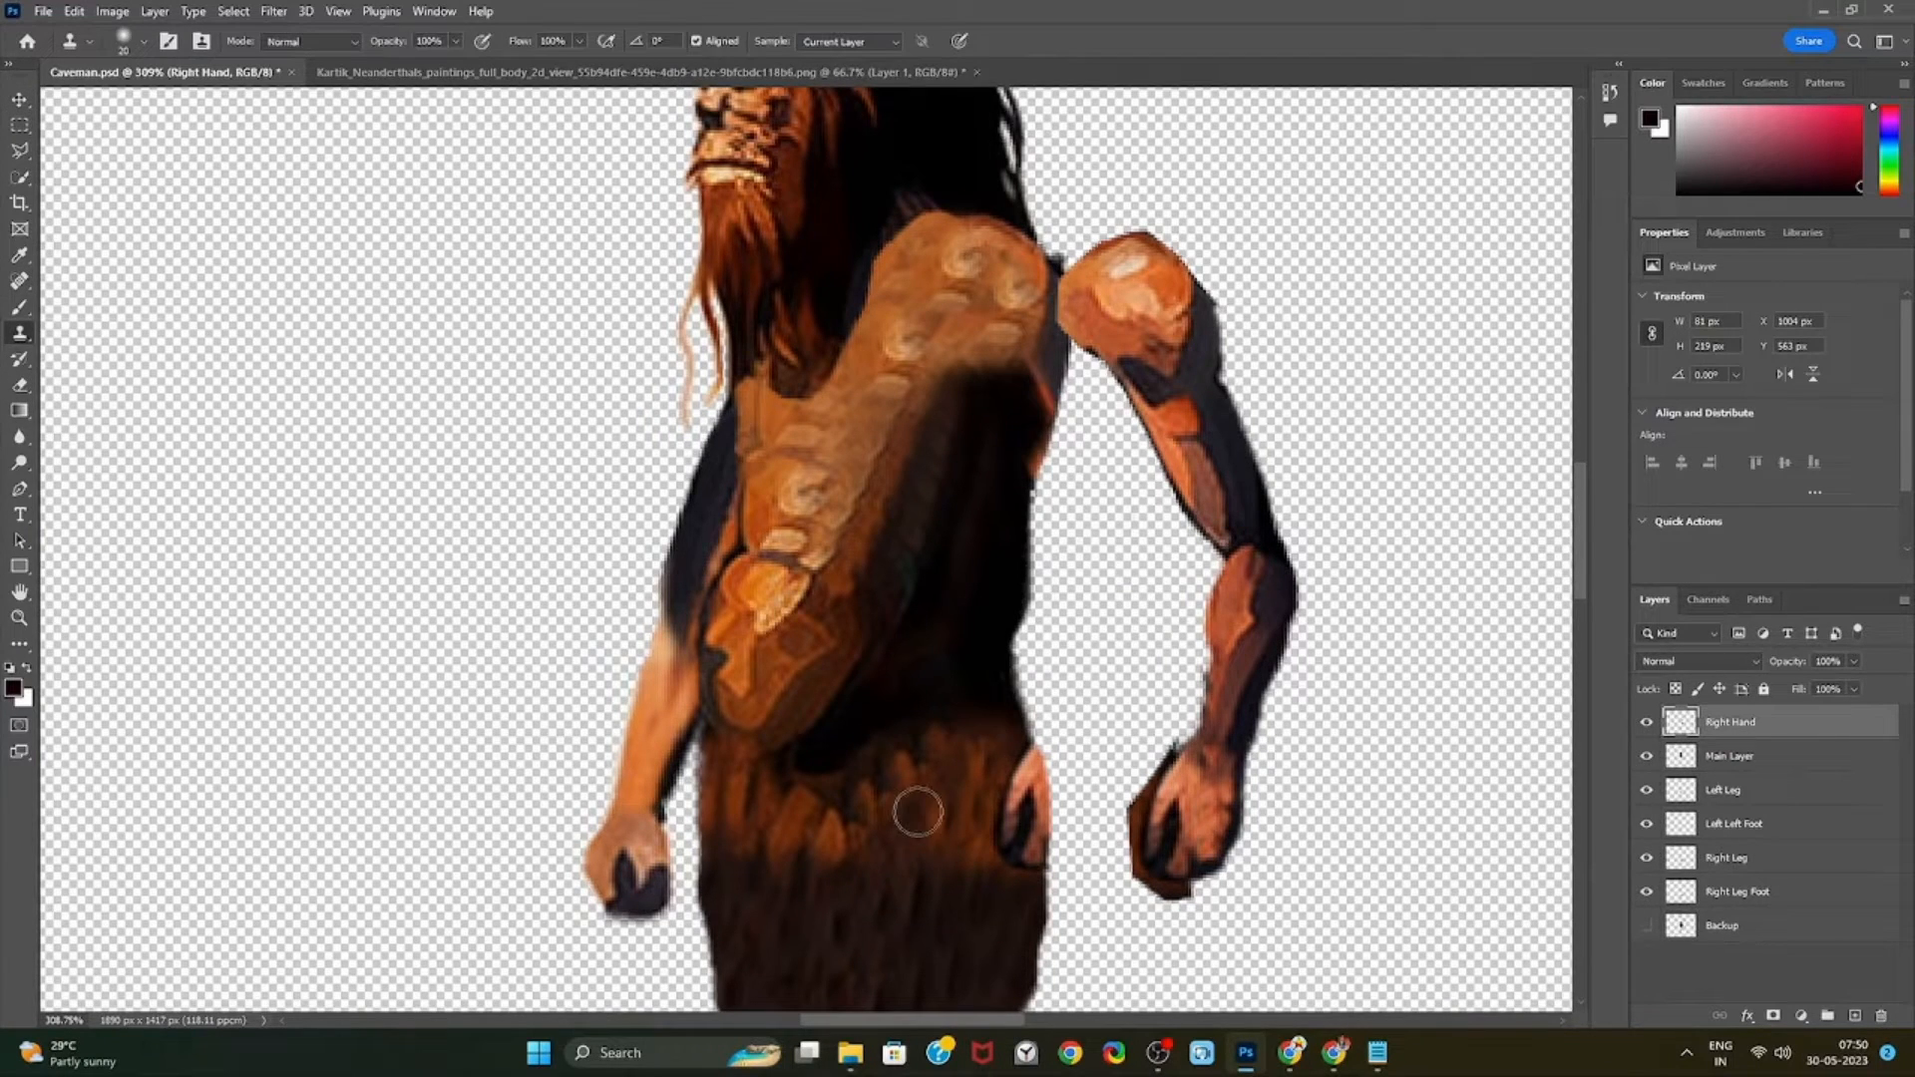
click(1731, 755)
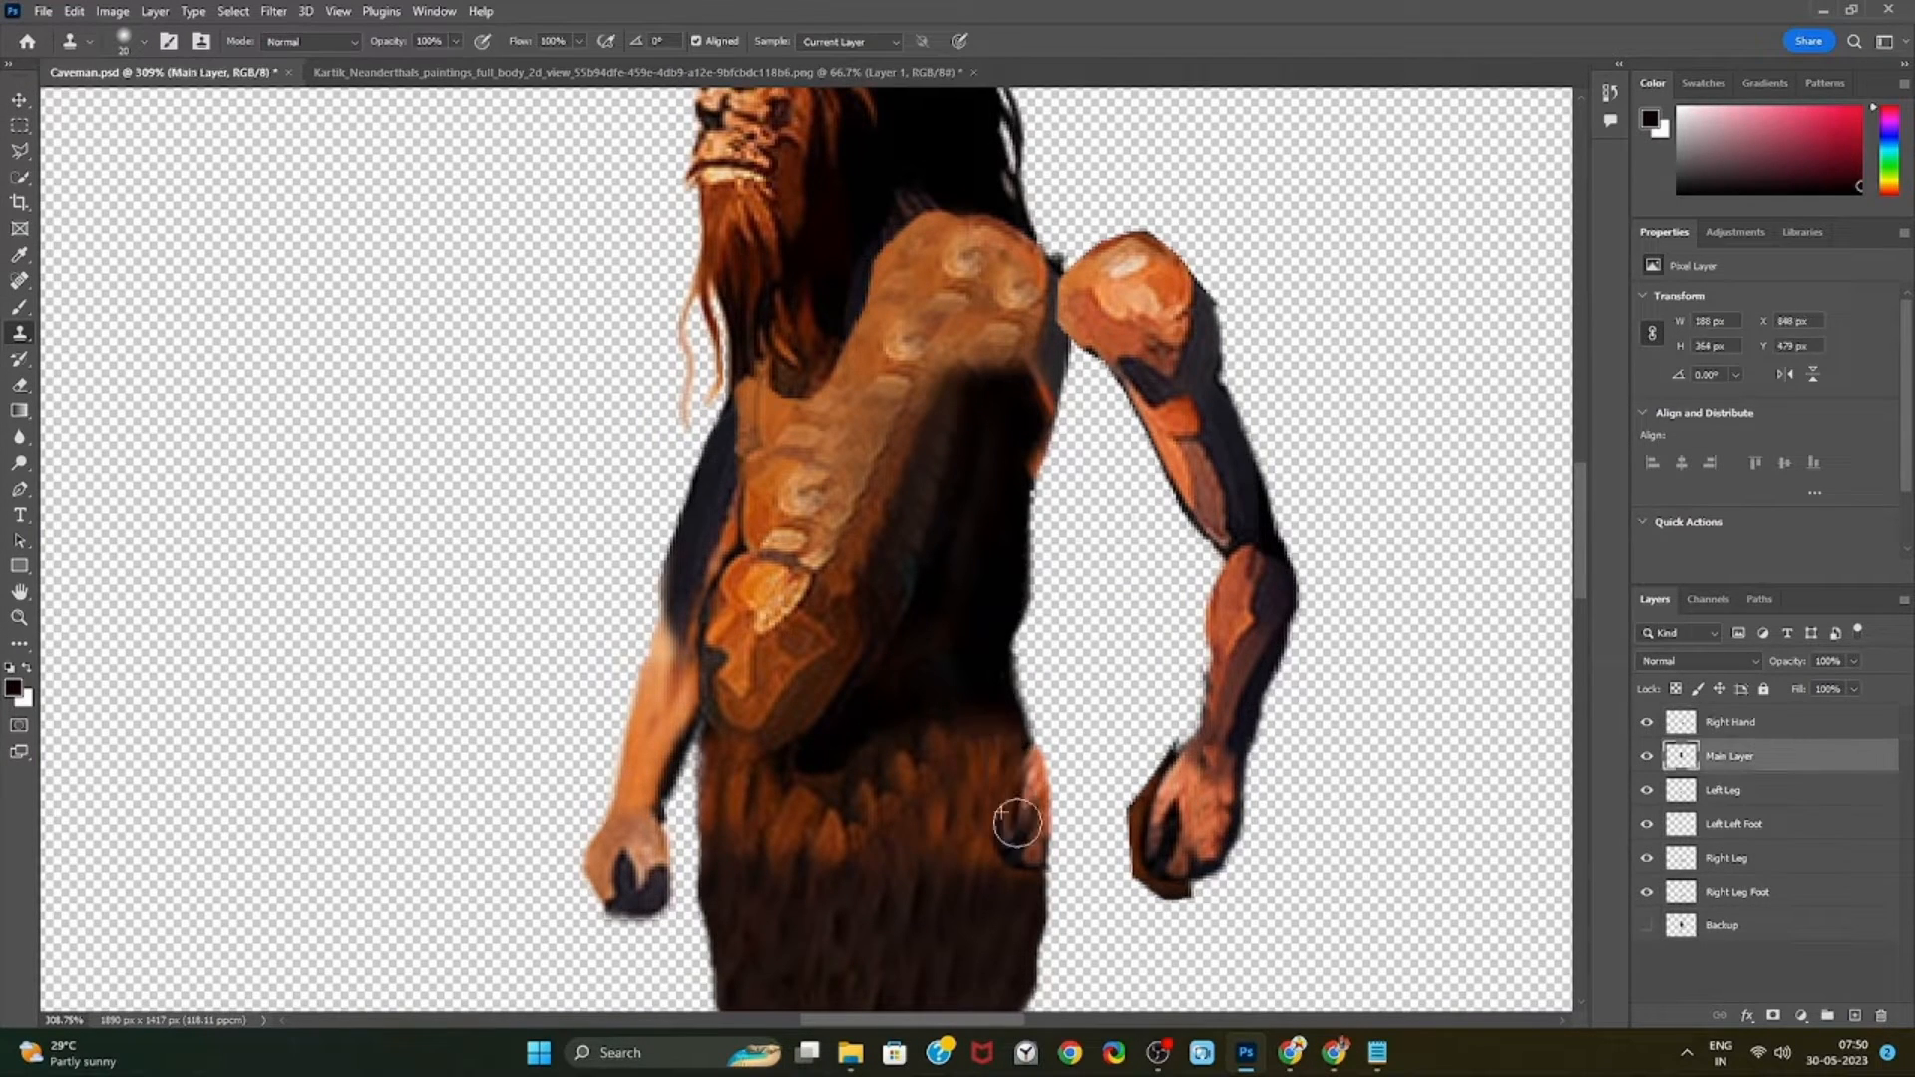
mouse_move(1022, 804)
mouse_down()
mouse_move(974, 761)
mouse_move(1018, 847)
mouse_move(1009, 787)
mouse_move(993, 818)
mouse_up()
key(e)
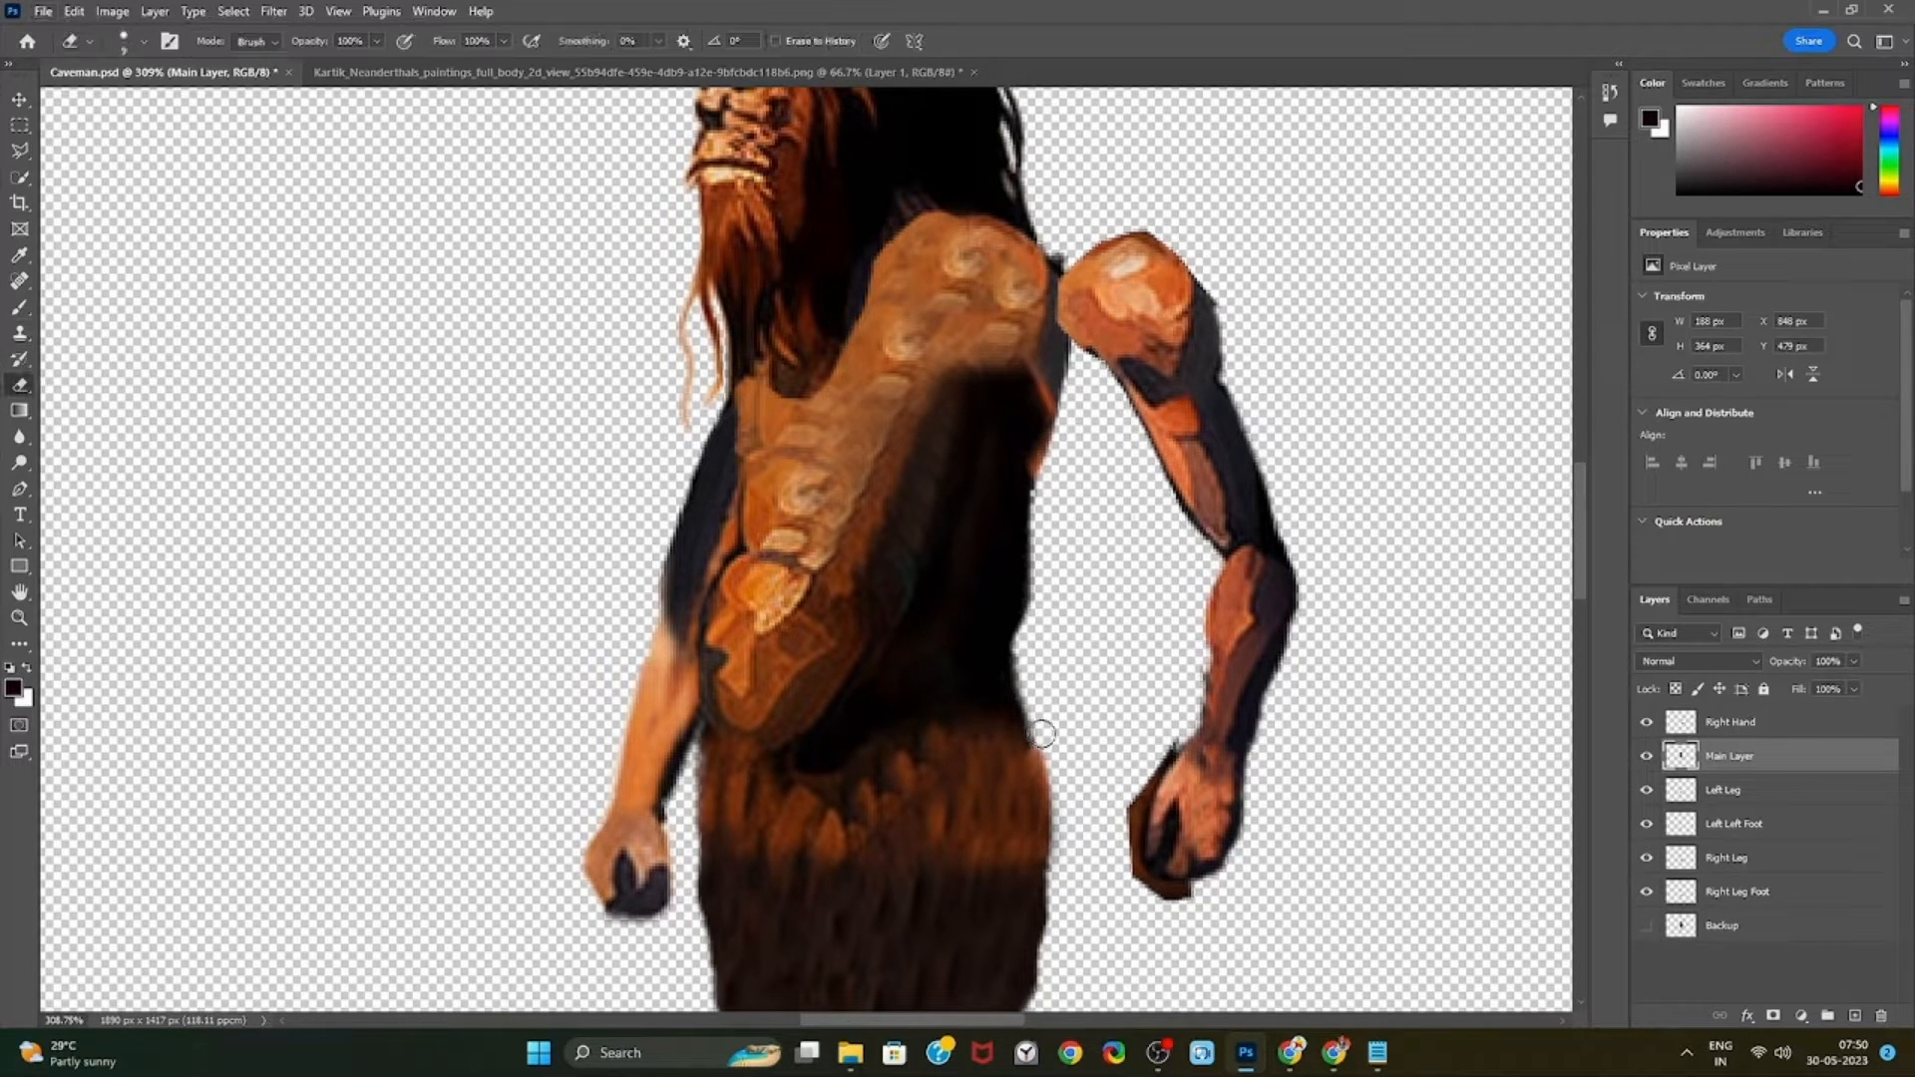
mouse_move(1052, 746)
mouse_down()
mouse_move(1065, 860)
mouse_move(1043, 738)
mouse_up()
scroll(1092, 878, down, 3)
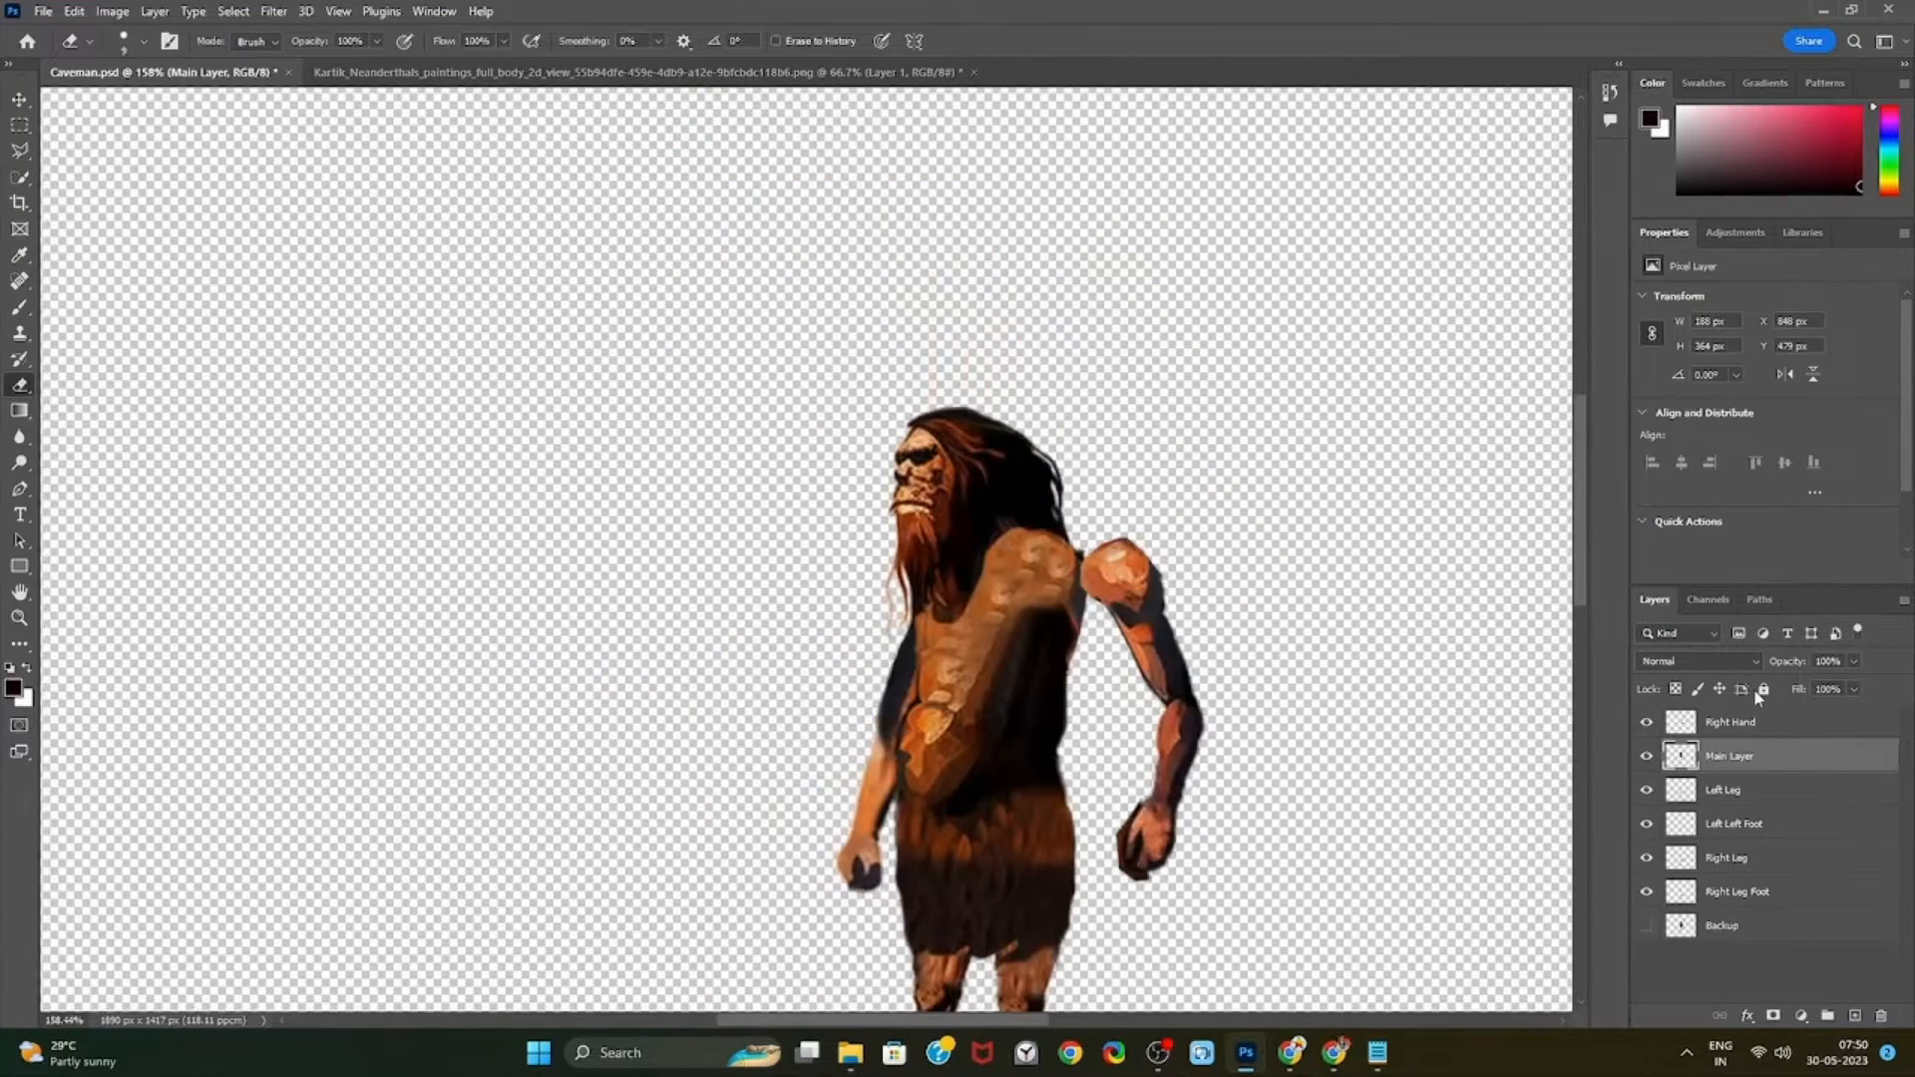
Reposition the arm on the Right Hand layer beside the body and erase around its shoulder to make it smaller
click(1731, 722)
key(v)
mouse_move(1179, 710)
mouse_down()
mouse_move(1101, 705)
mouse_move(1162, 735)
mouse_move(1156, 701)
mouse_up()
scroll(1218, 705, up, 2)
key(e)
scroll(1163, 574, up, 3)
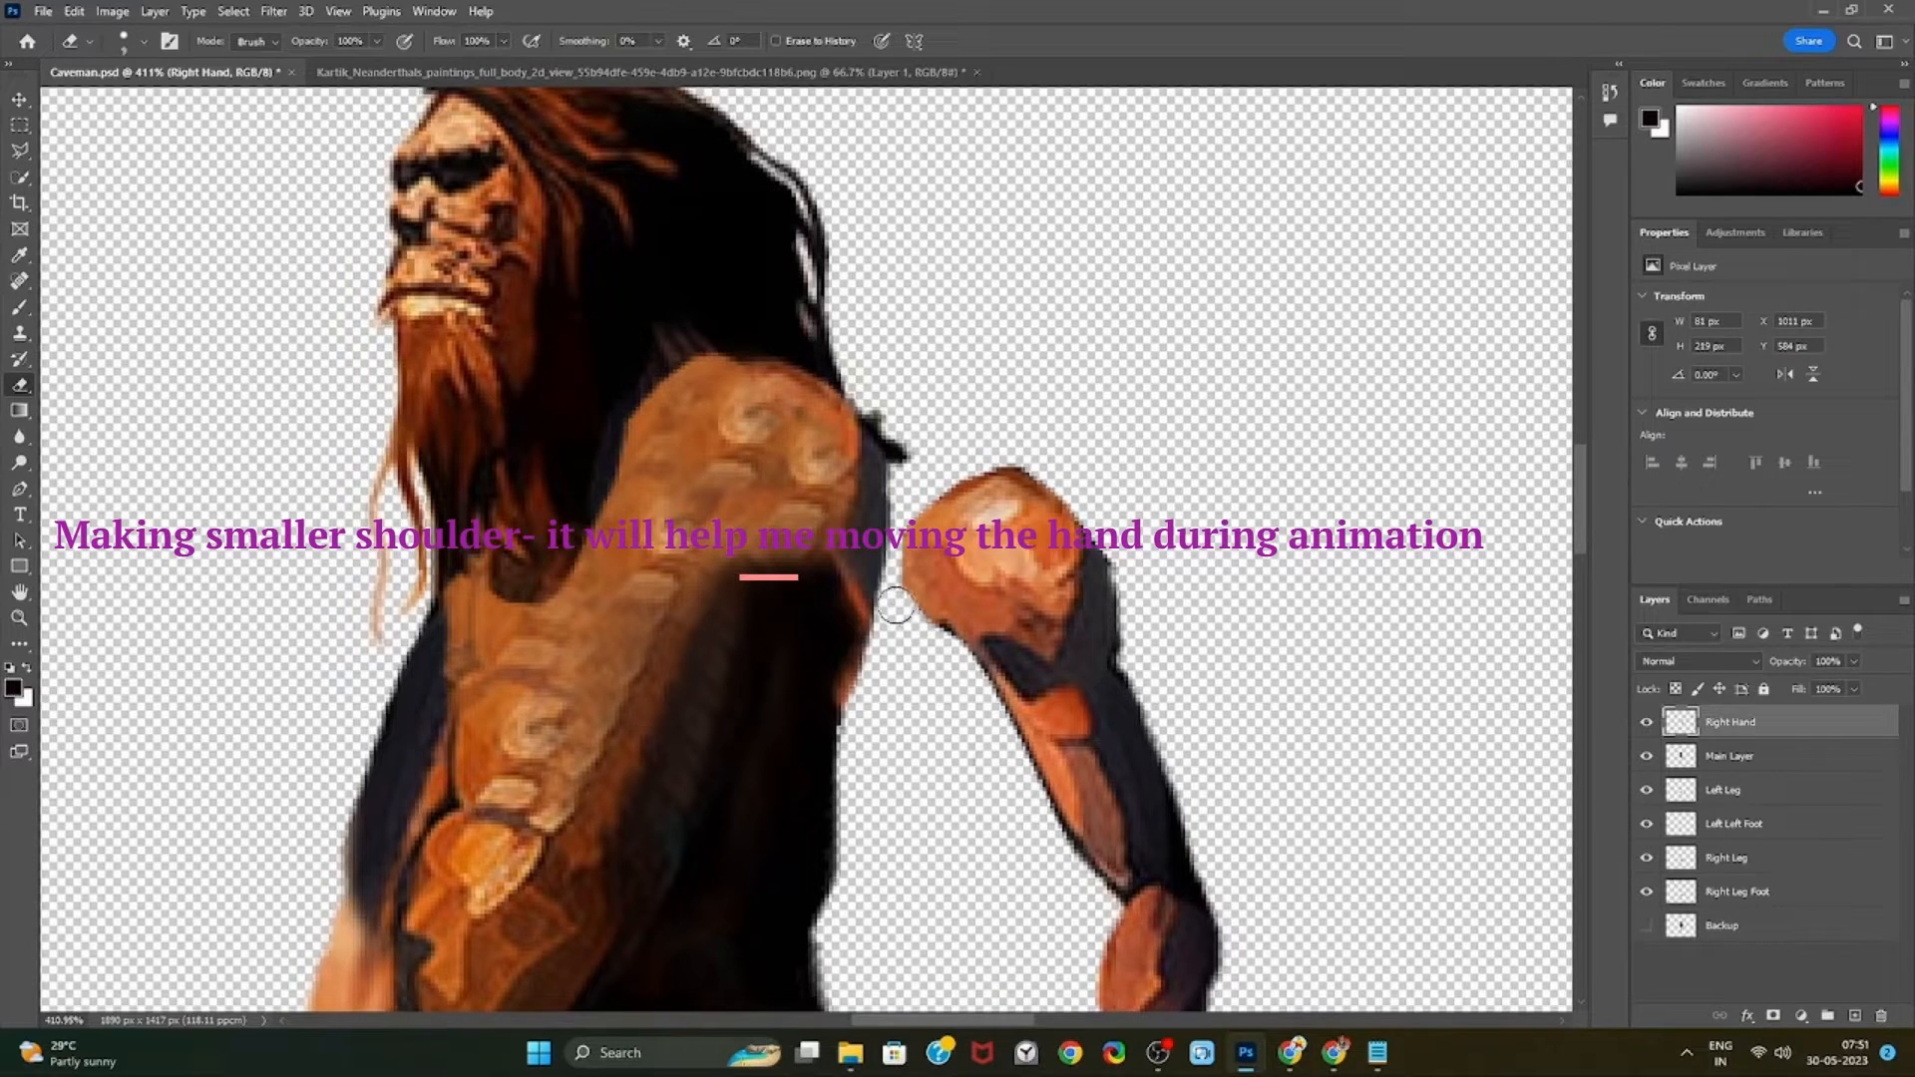
mouse_move(895, 603)
mouse_down()
mouse_move(914, 499)
mouse_move(986, 459)
mouse_move(1052, 462)
mouse_move(1129, 559)
mouse_move(1122, 535)
mouse_move(1059, 475)
mouse_move(973, 473)
mouse_move(922, 542)
mouse_move(915, 611)
mouse_up()
Try the trimmed arm in place over the torso's shoulder, and undo the move
key(v)
drag(1098, 713, 864, 611)
scroll(1015, 756, down, 1)
scroll(943, 699, down, 3)
scroll(942, 699, up, 3)
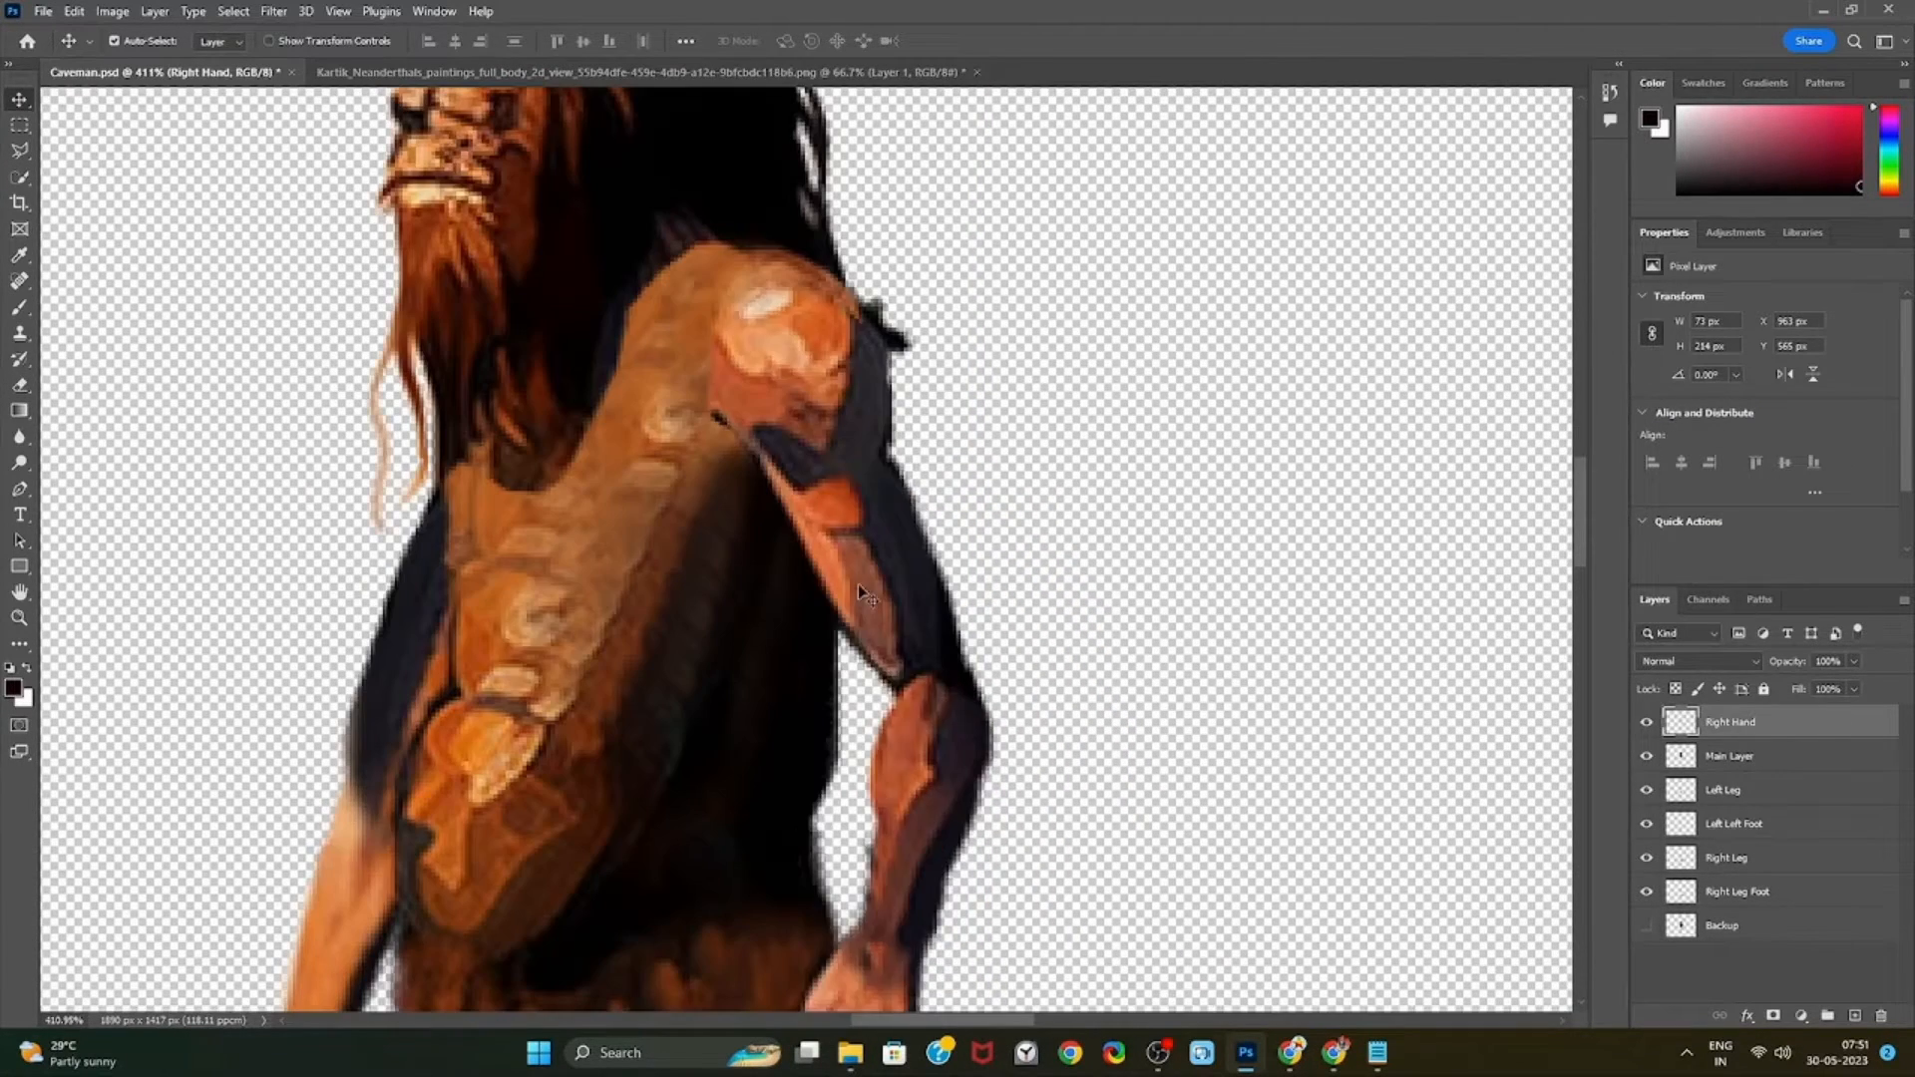
key(ctrl+z)
Clone skin texture on Main Layer over the shoulder's dark outer edge and its repeated highlights
key(e)
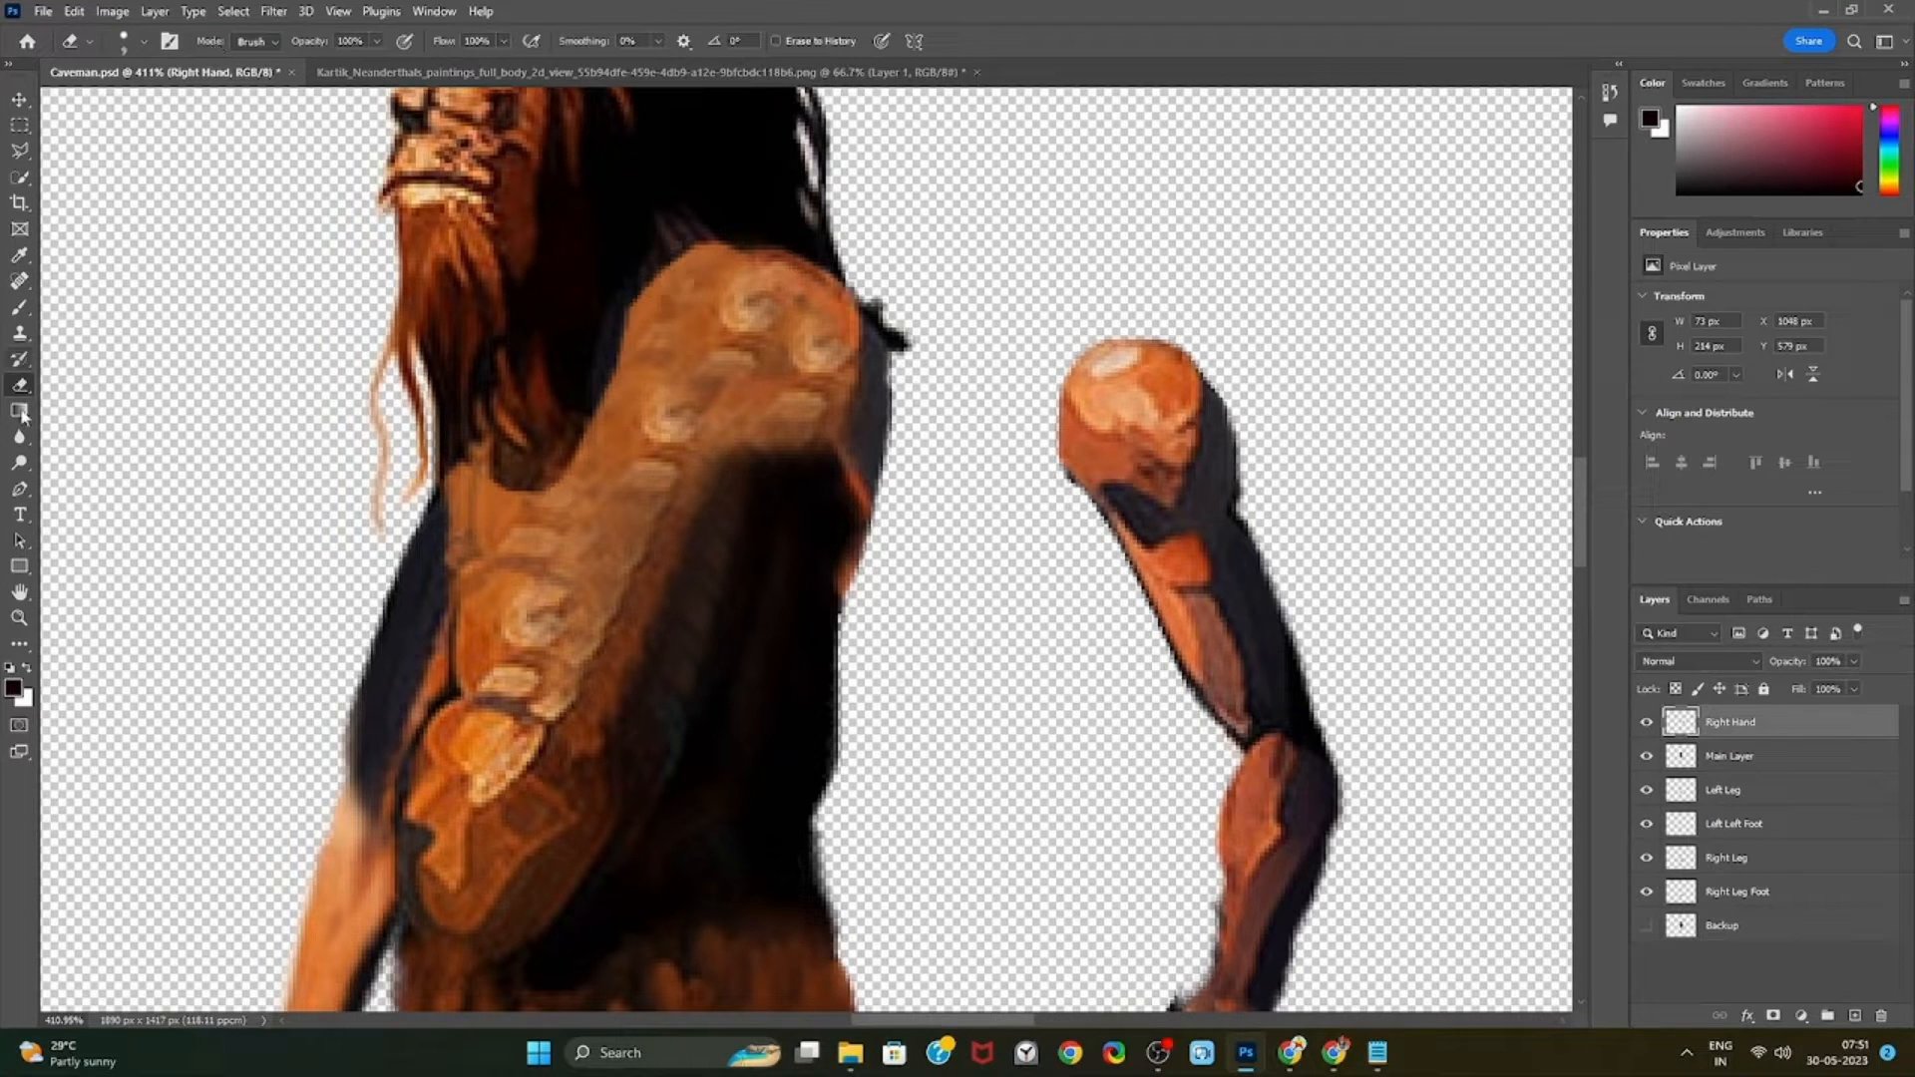
click(19, 333)
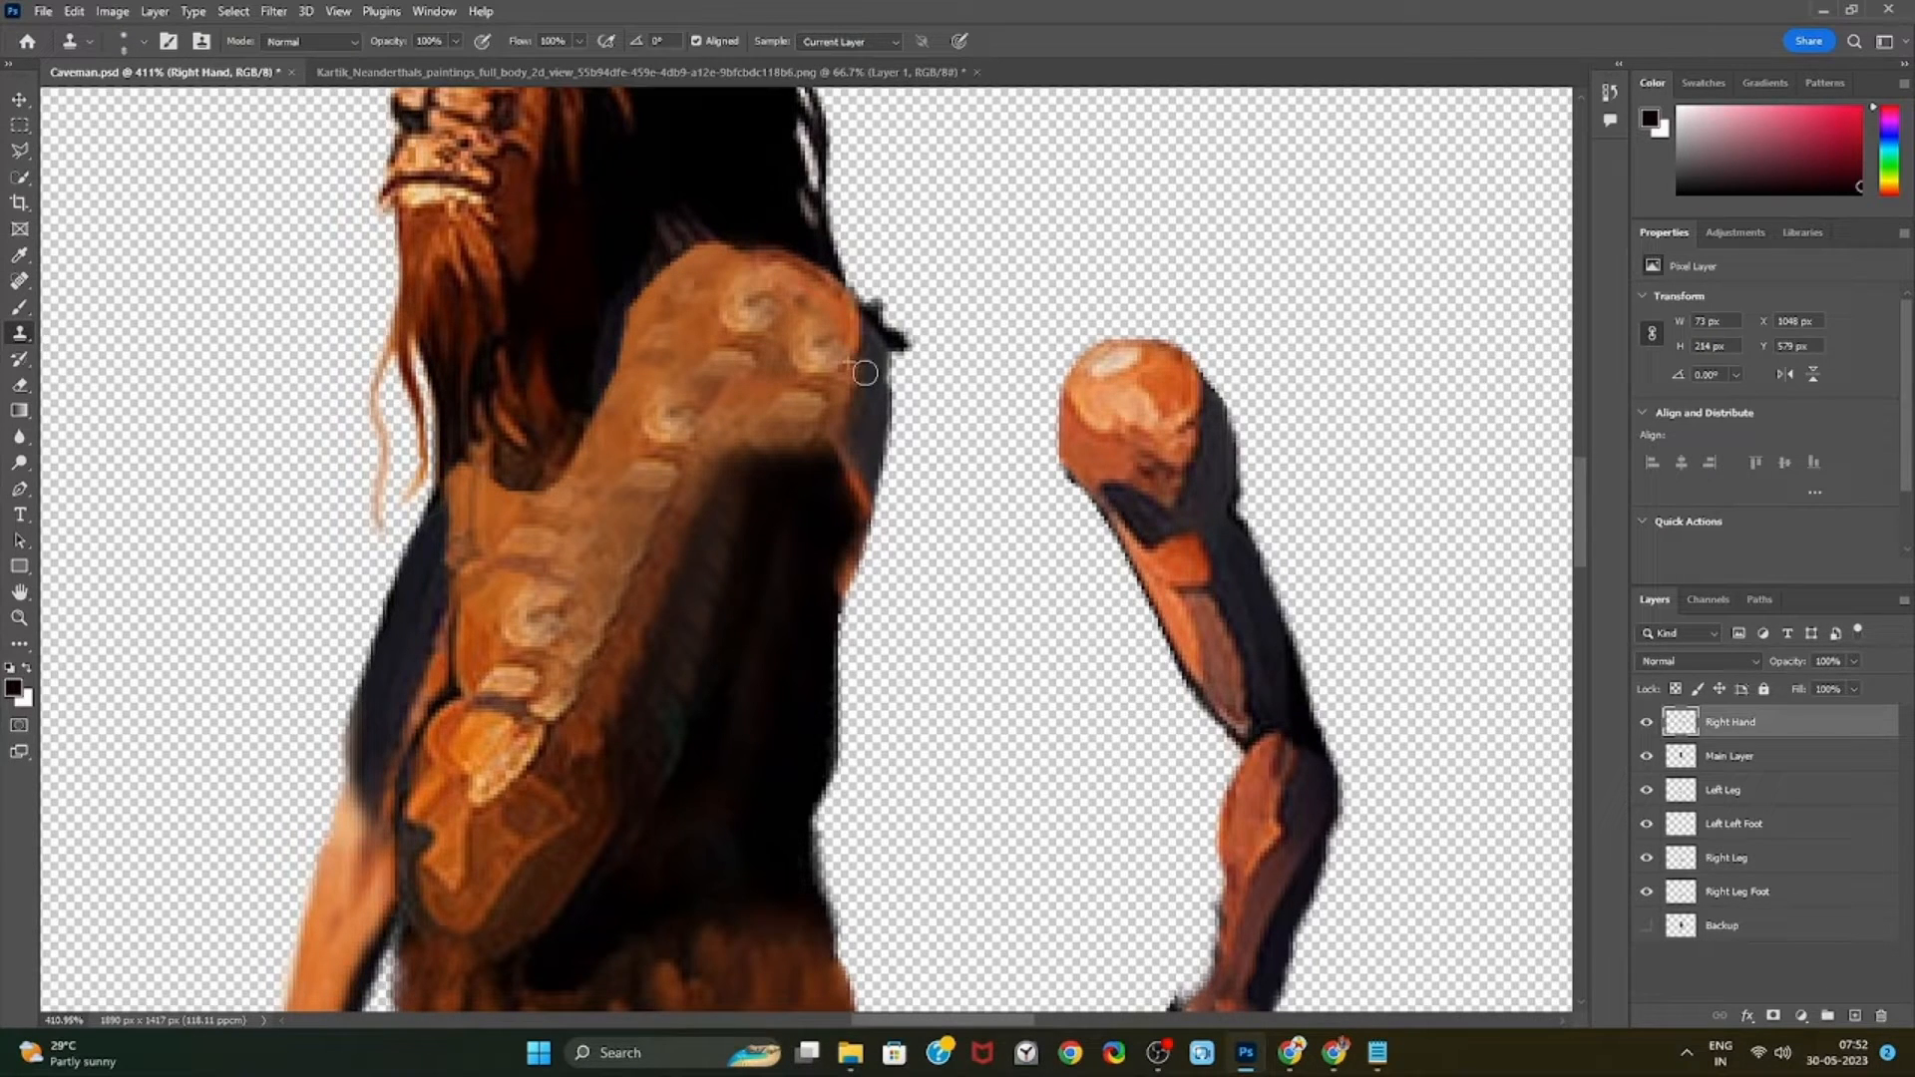
key(alt+bracketleft)
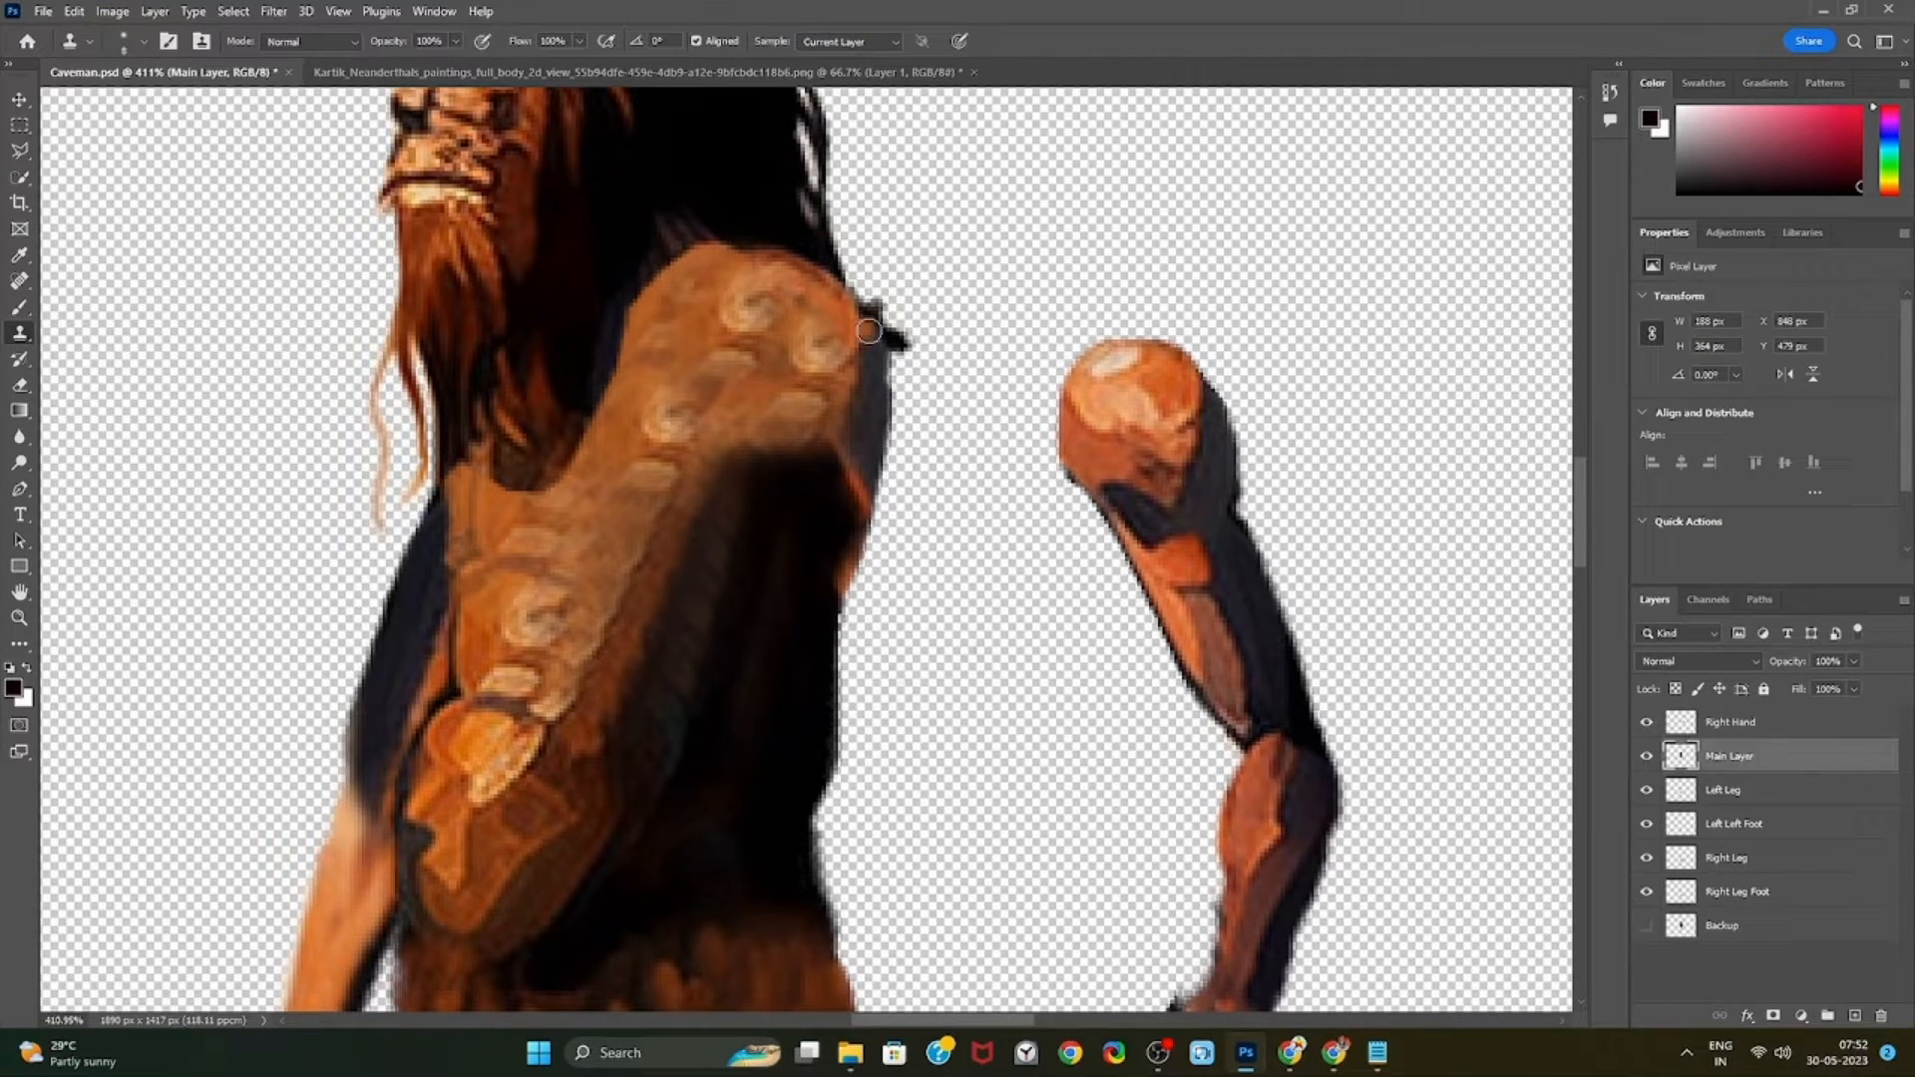
drag(869, 331, 858, 424)
alt+click(815, 353)
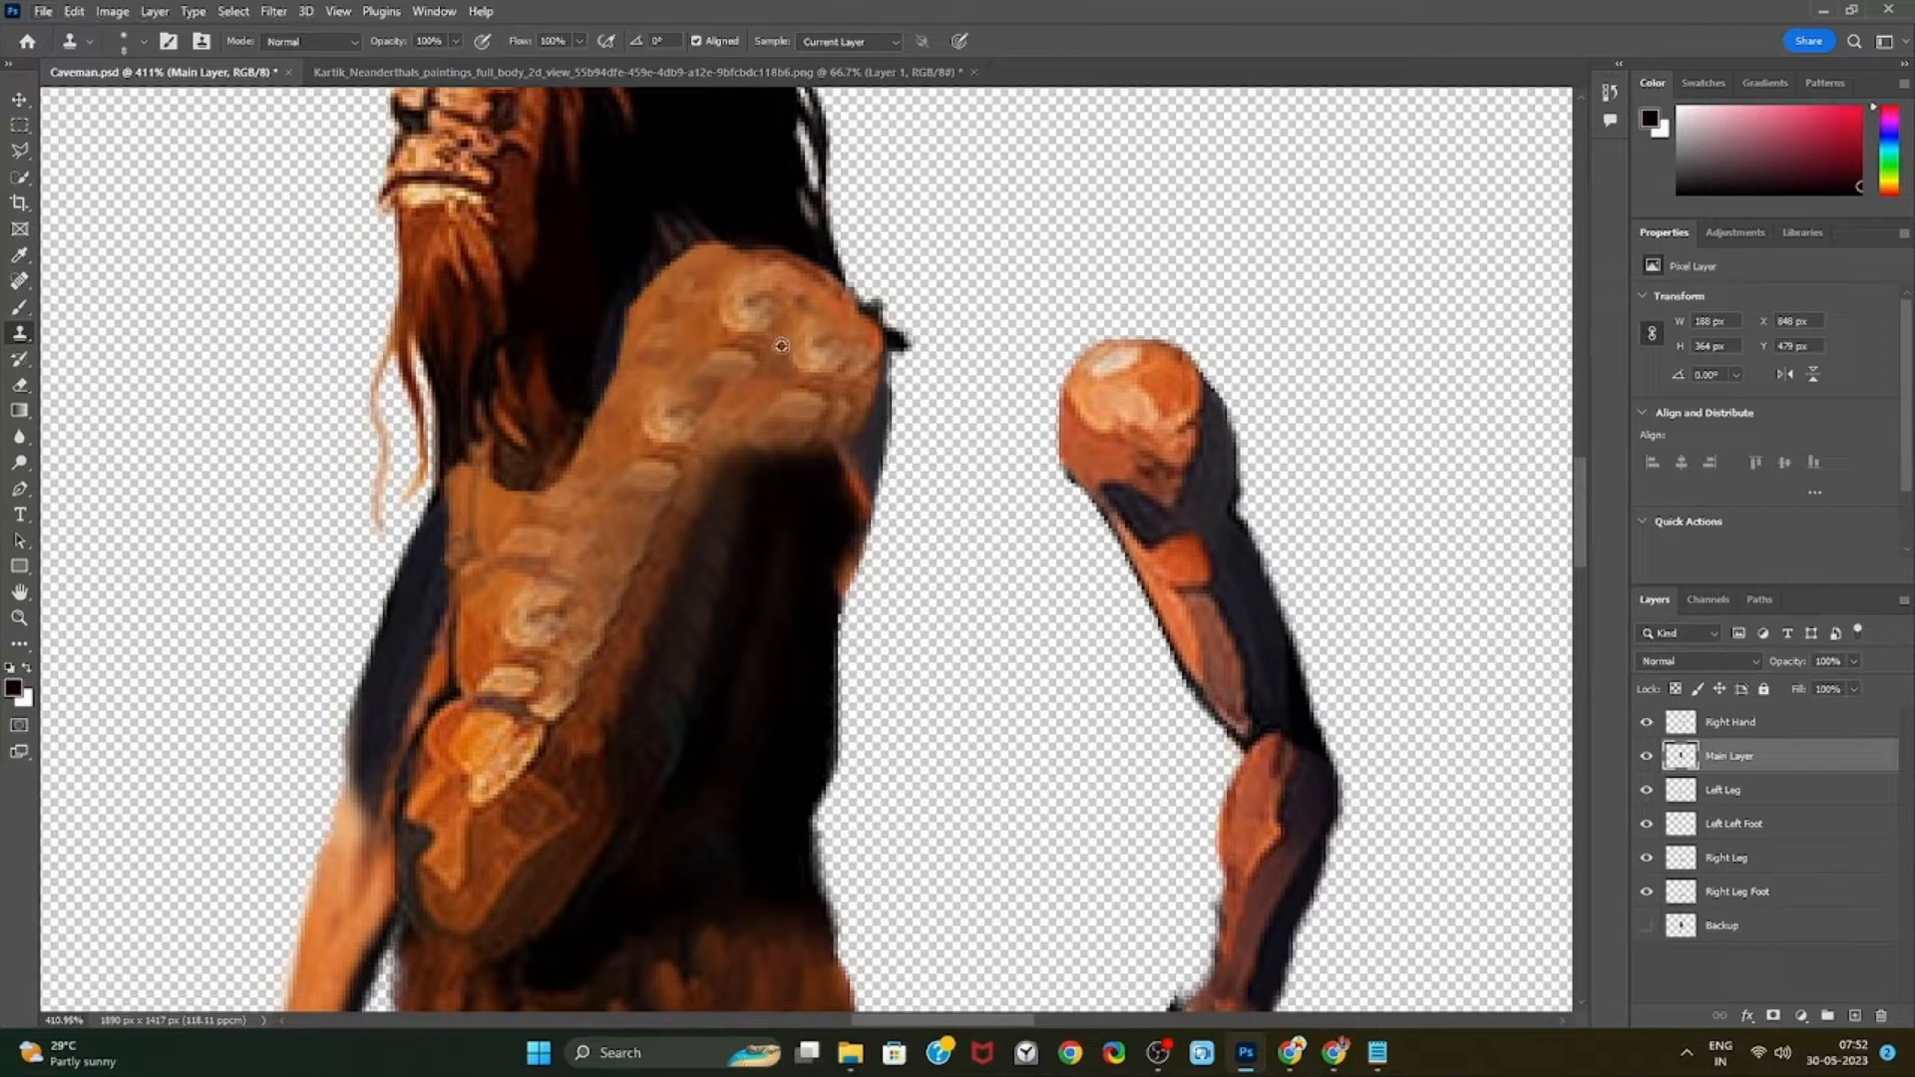
mouse_move(781, 345)
mouse_down()
mouse_move(753, 317)
mouse_move(777, 283)
mouse_move(750, 332)
mouse_move(707, 325)
mouse_move(810, 356)
mouse_up()
alt+click(797, 342)
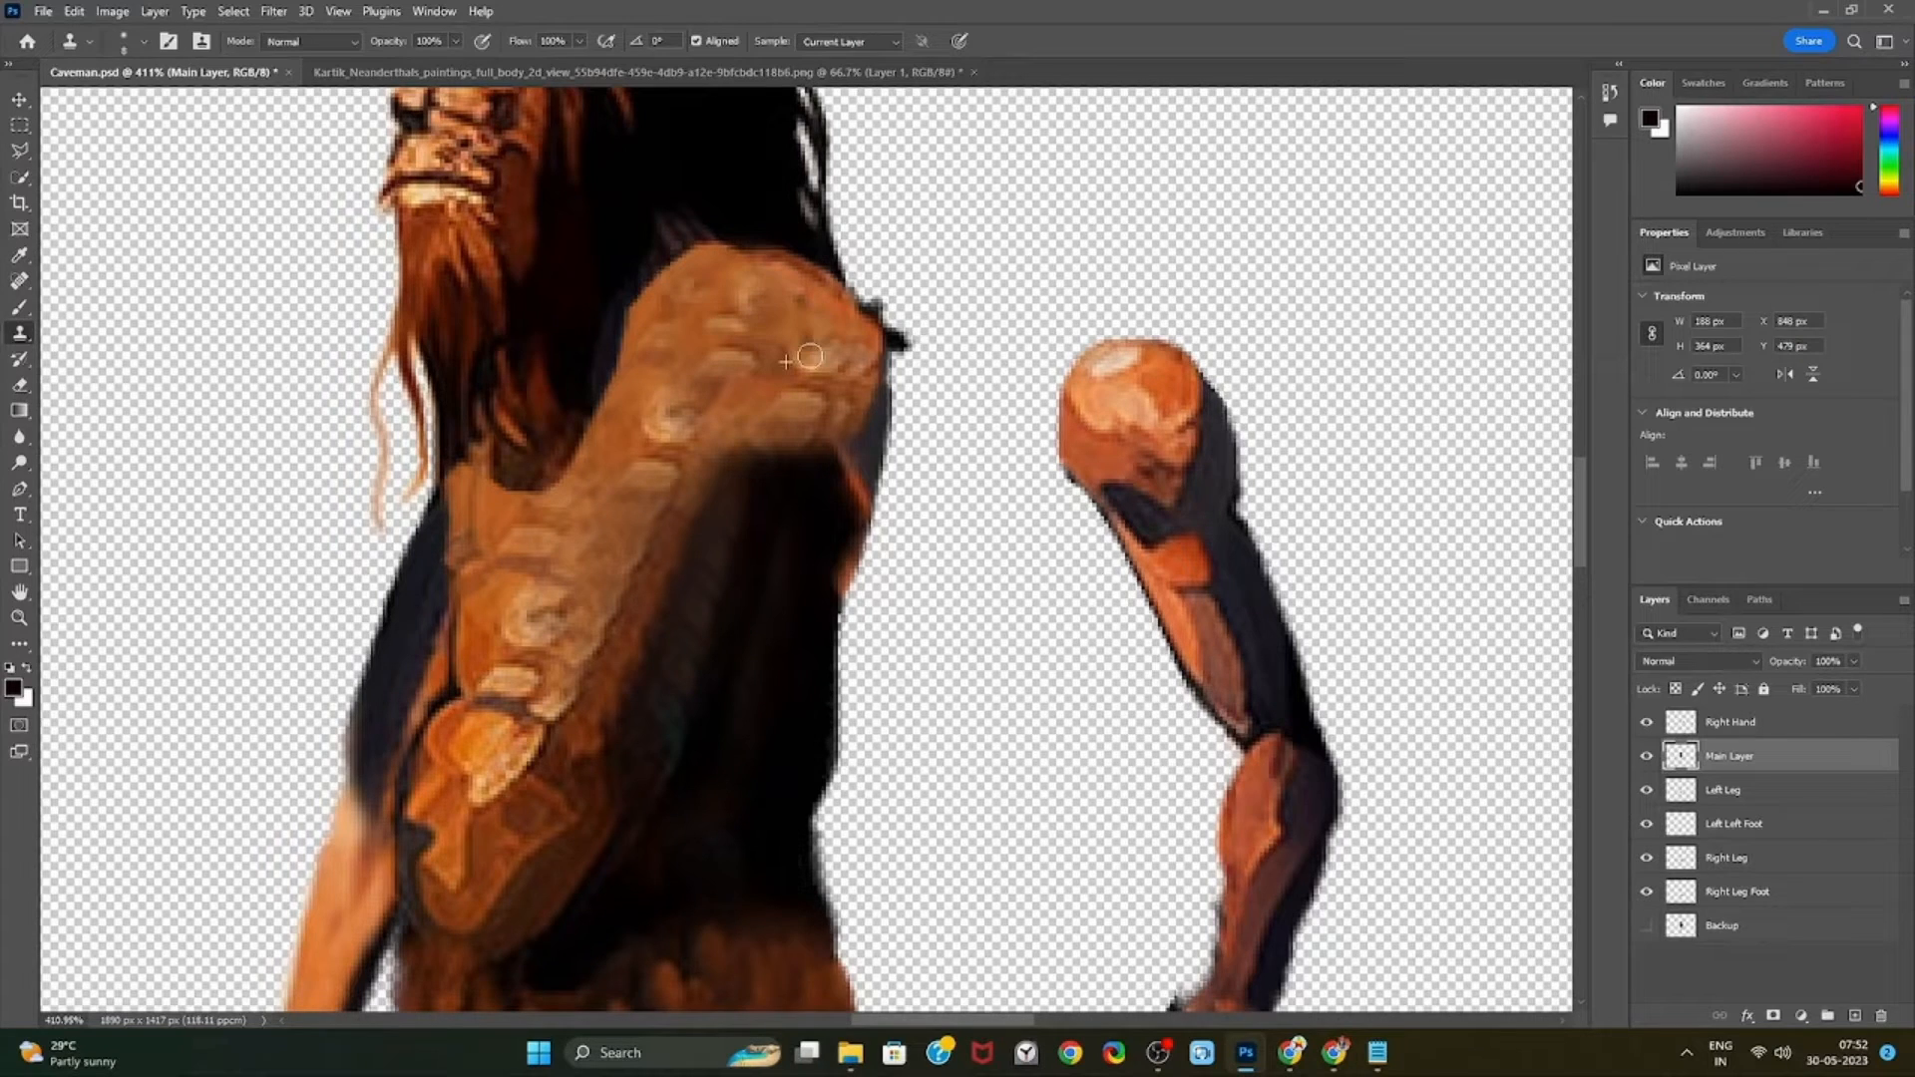
Outline the hand below the wrist on the Right Hand layer with the Polygonal Lasso, cut it and paste it onto a new layer
scroll(810, 356, down, 3)
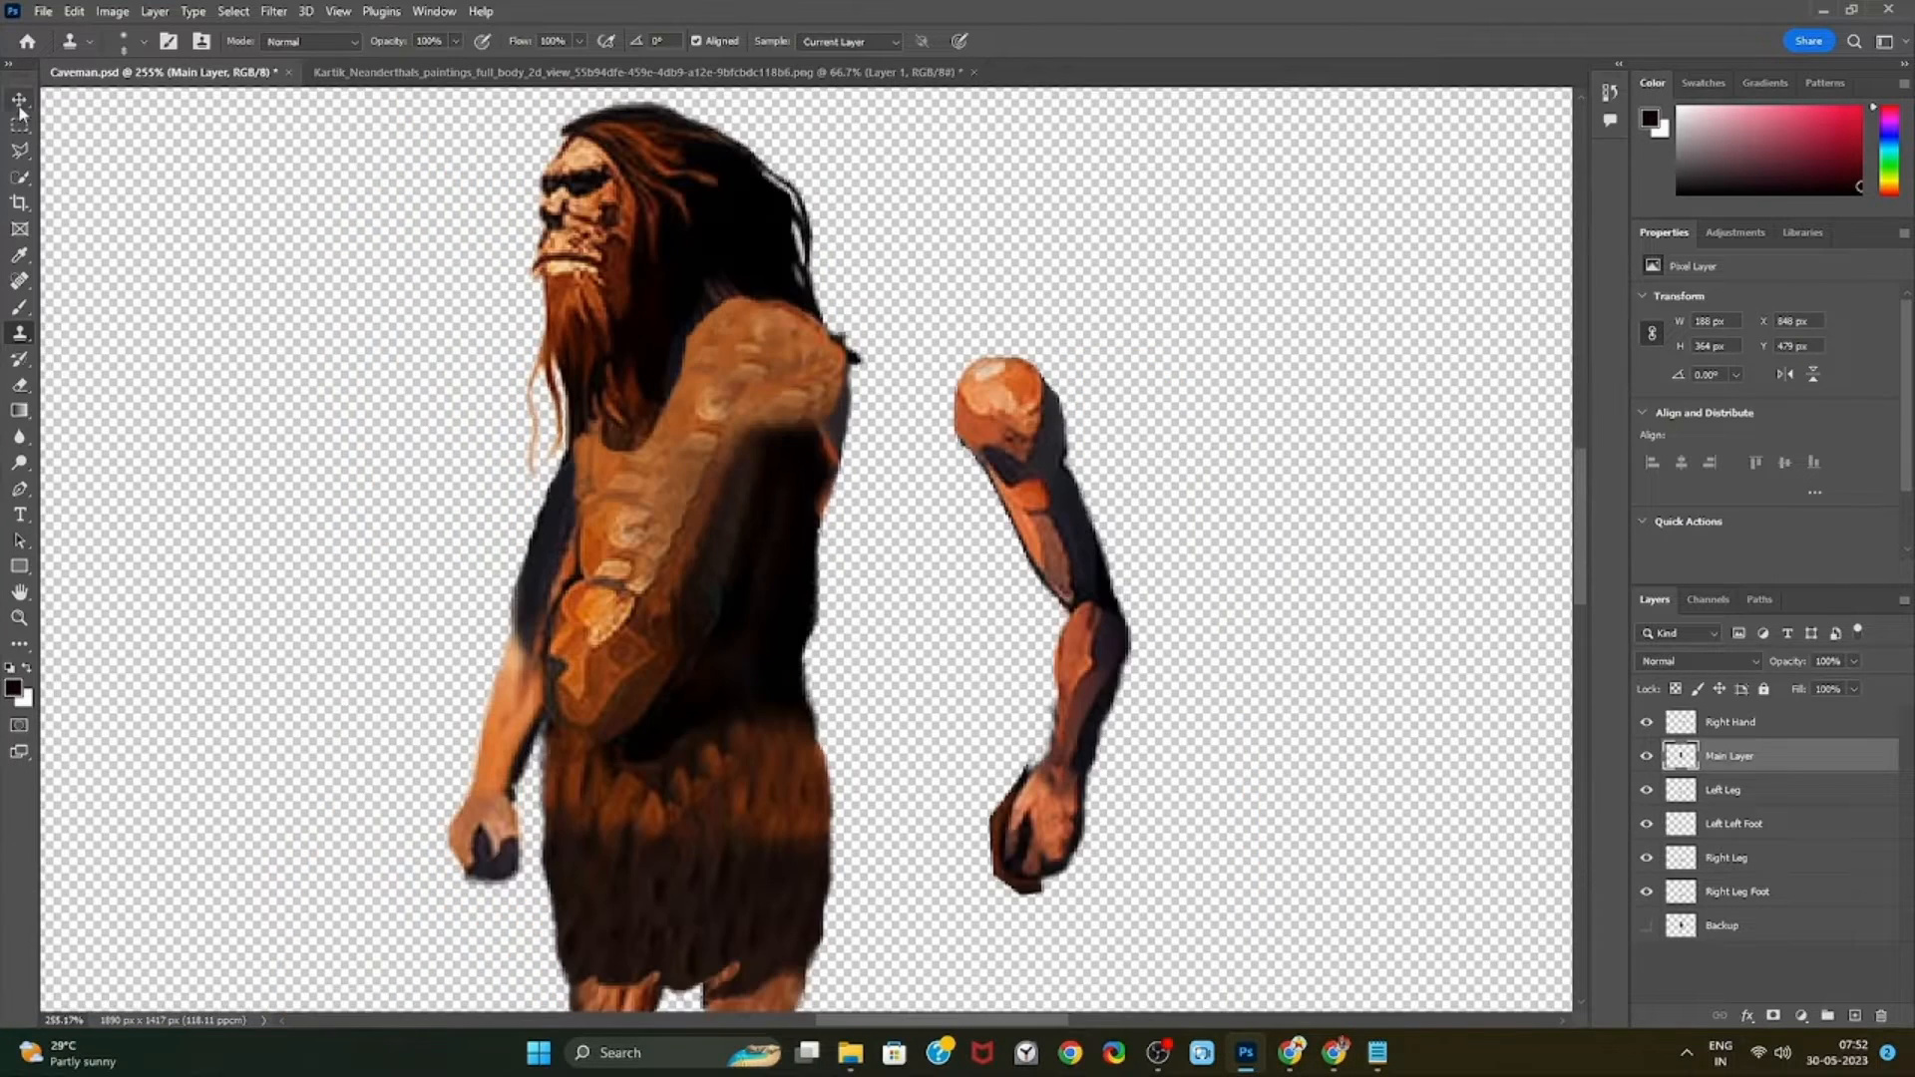
click(20, 104)
click(1087, 614)
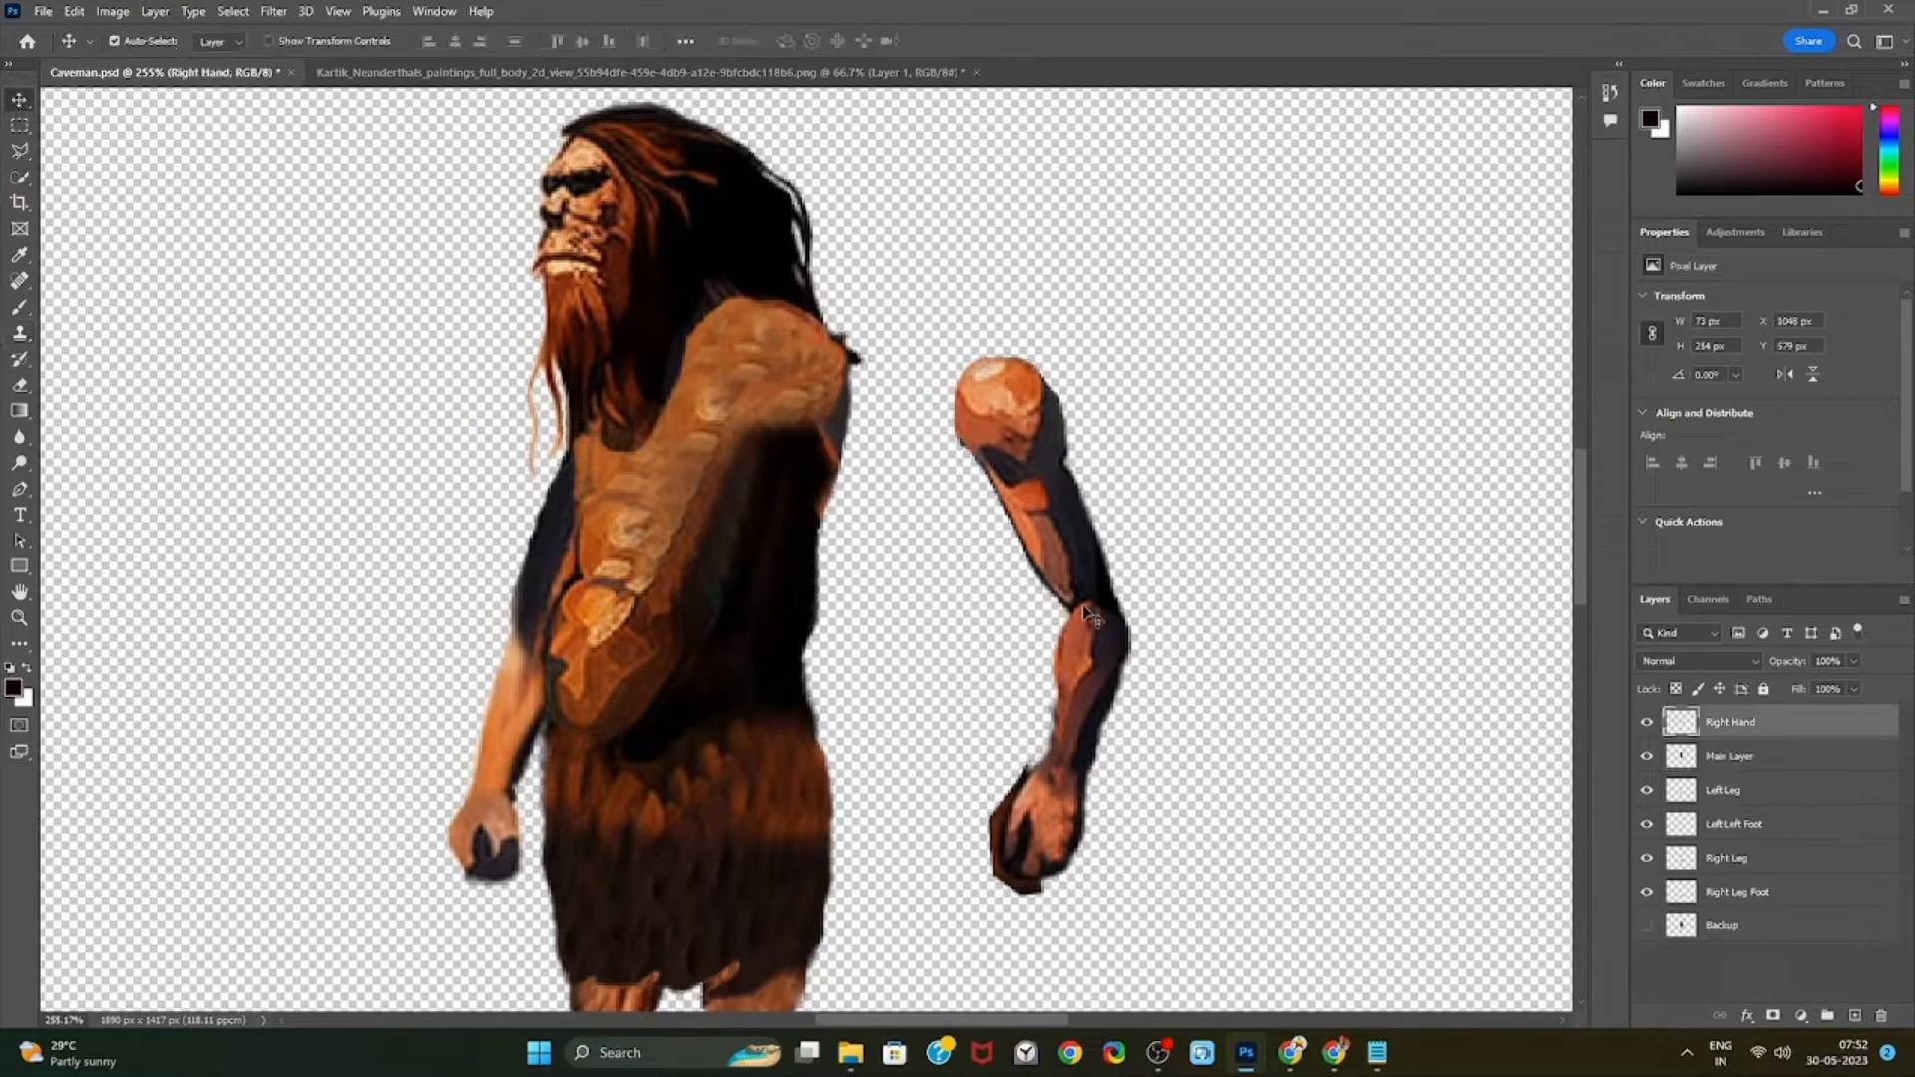
mouse_move(1089, 614)
mouse_down()
mouse_move(875, 579)
mouse_move(874, 563)
mouse_move(876, 583)
mouse_move(875, 567)
mouse_move(983, 576)
mouse_move(1089, 613)
mouse_up()
right_click(20, 152)
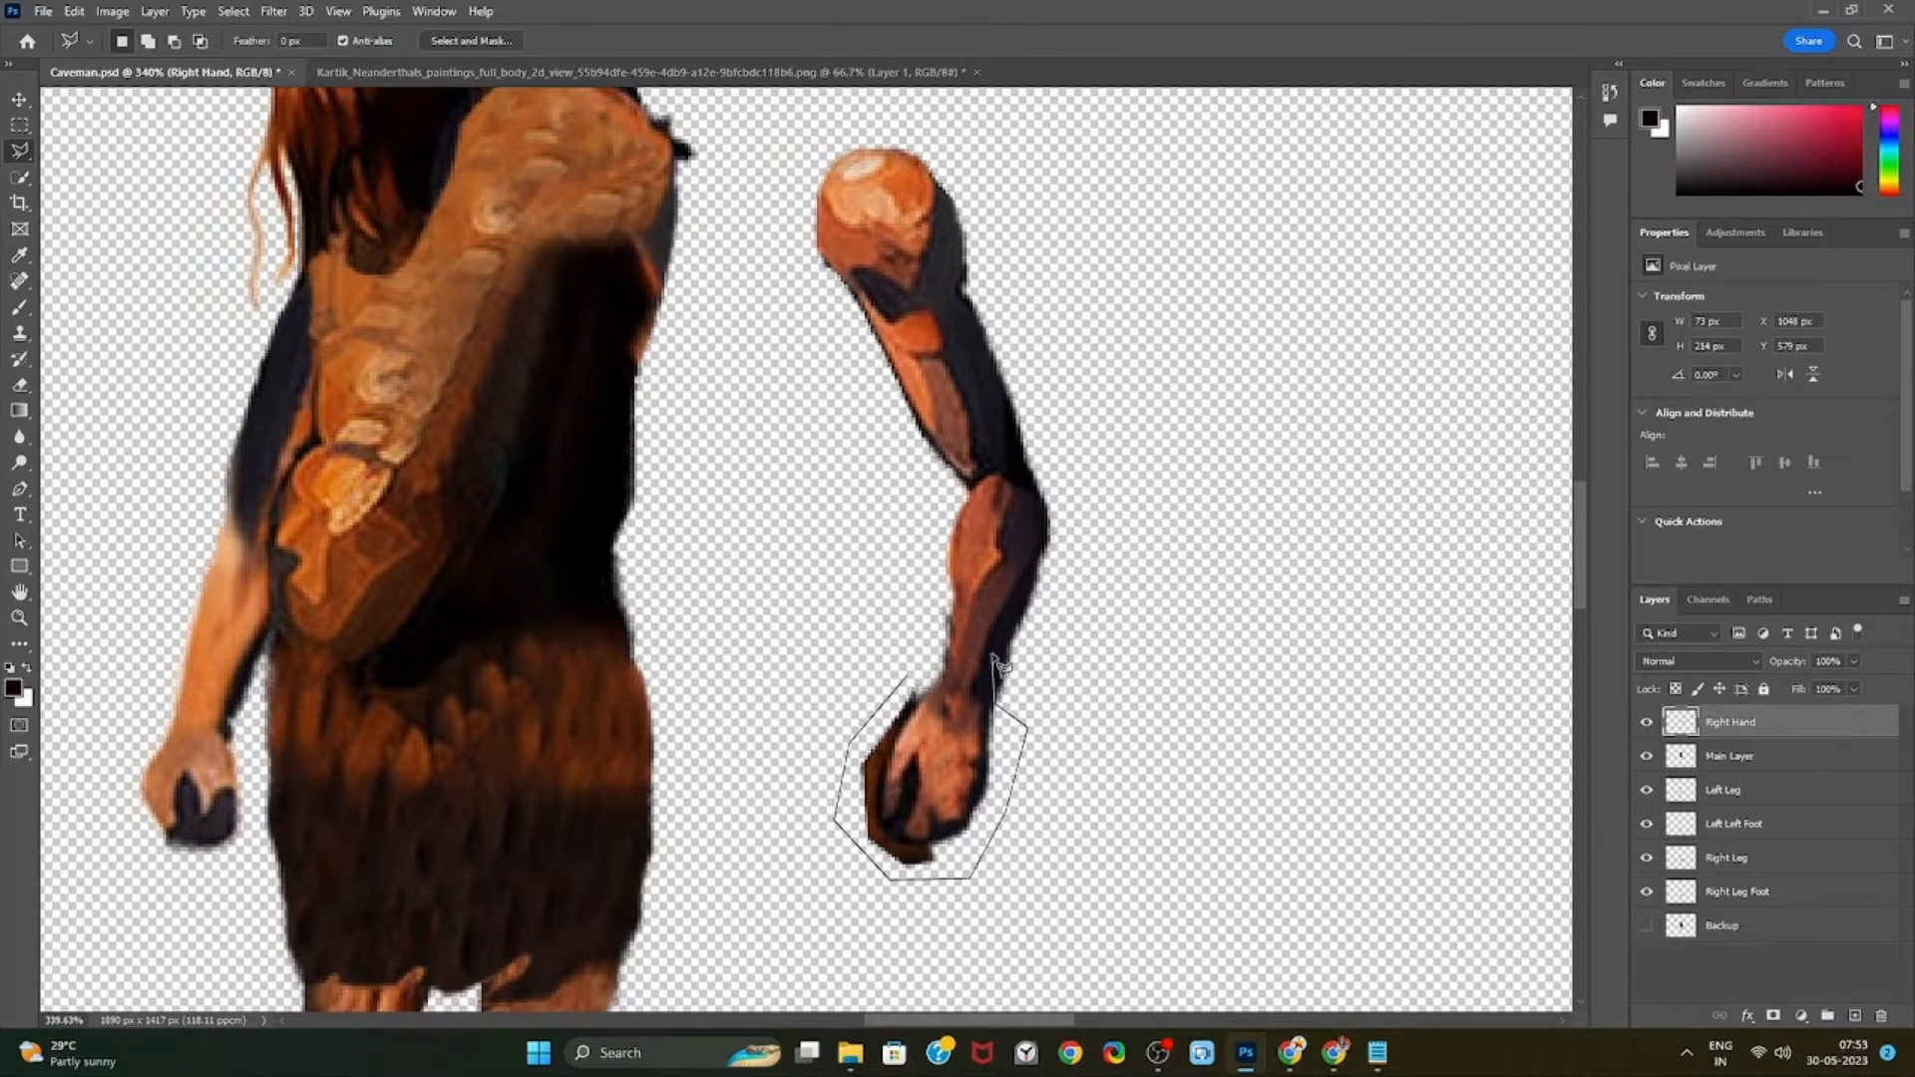
click(992, 652)
click(916, 687)
key(Delete)
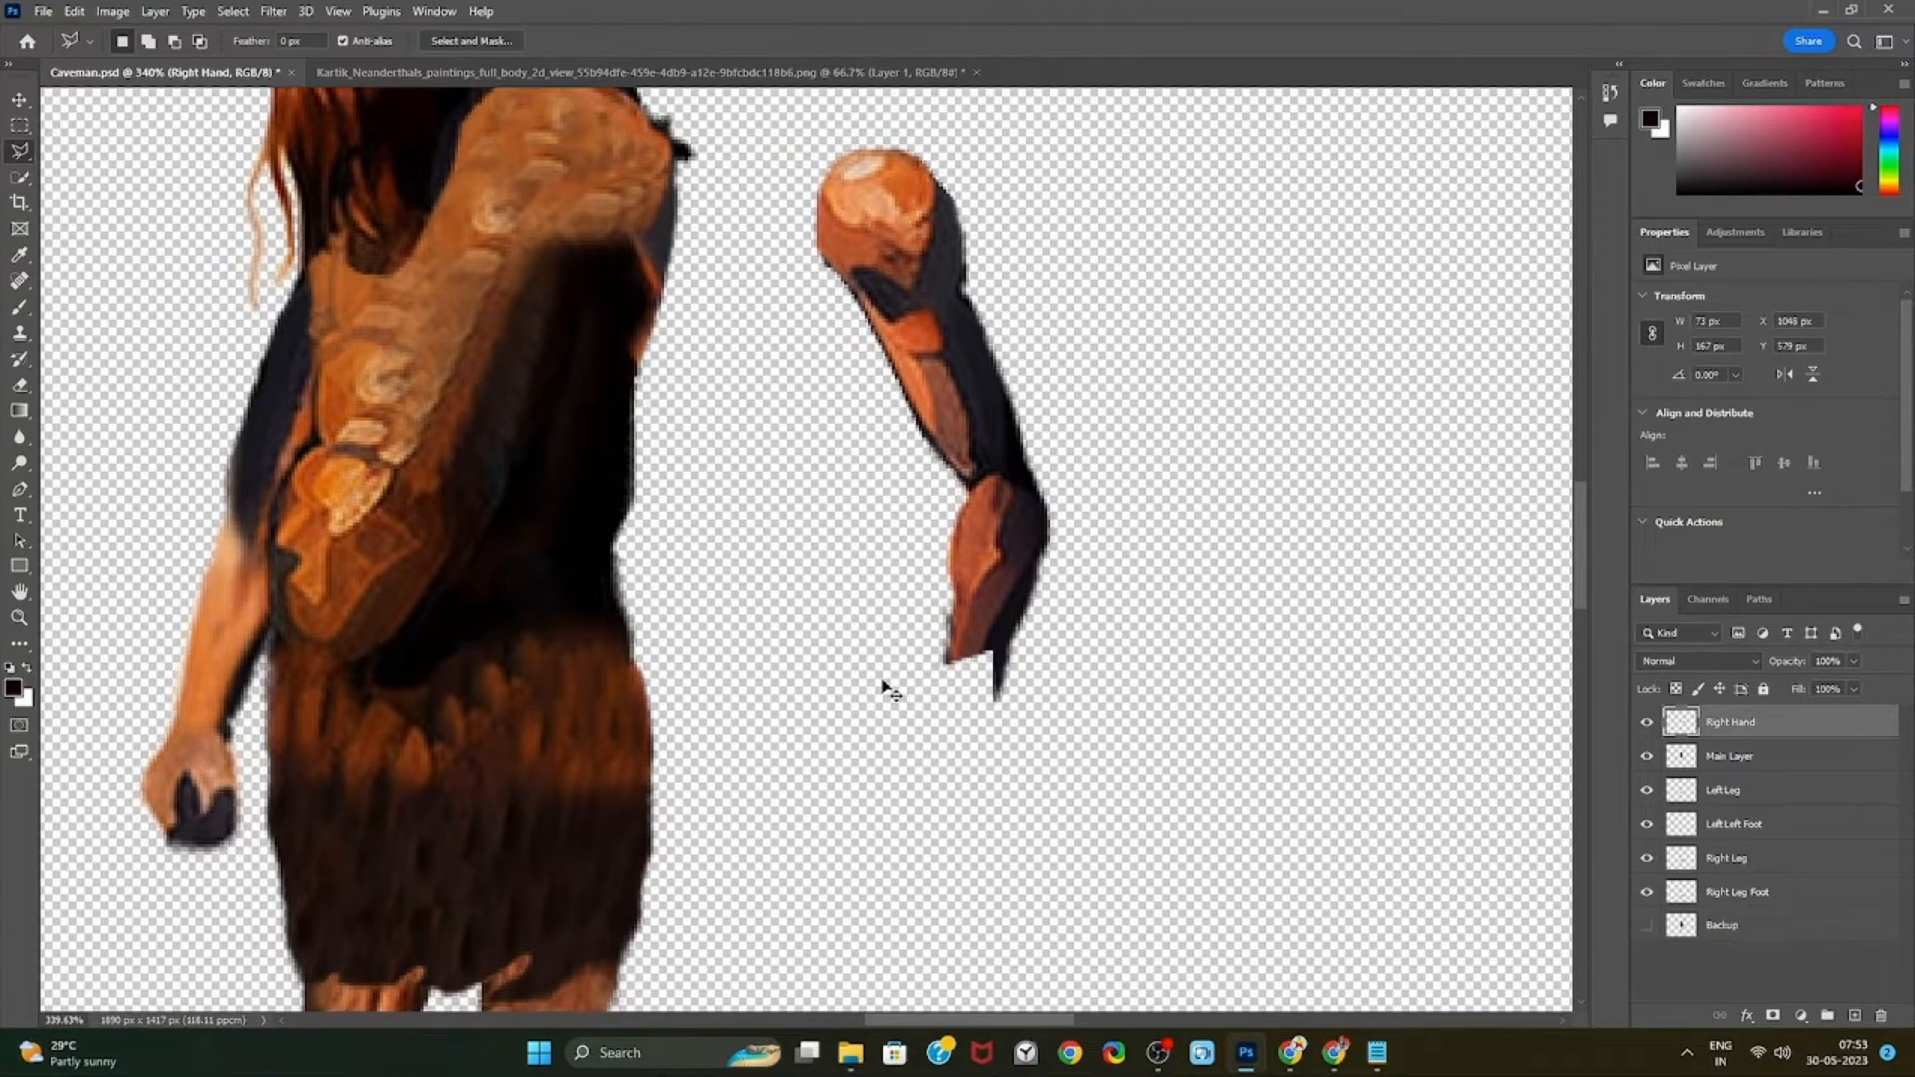
key(ctrl+v)
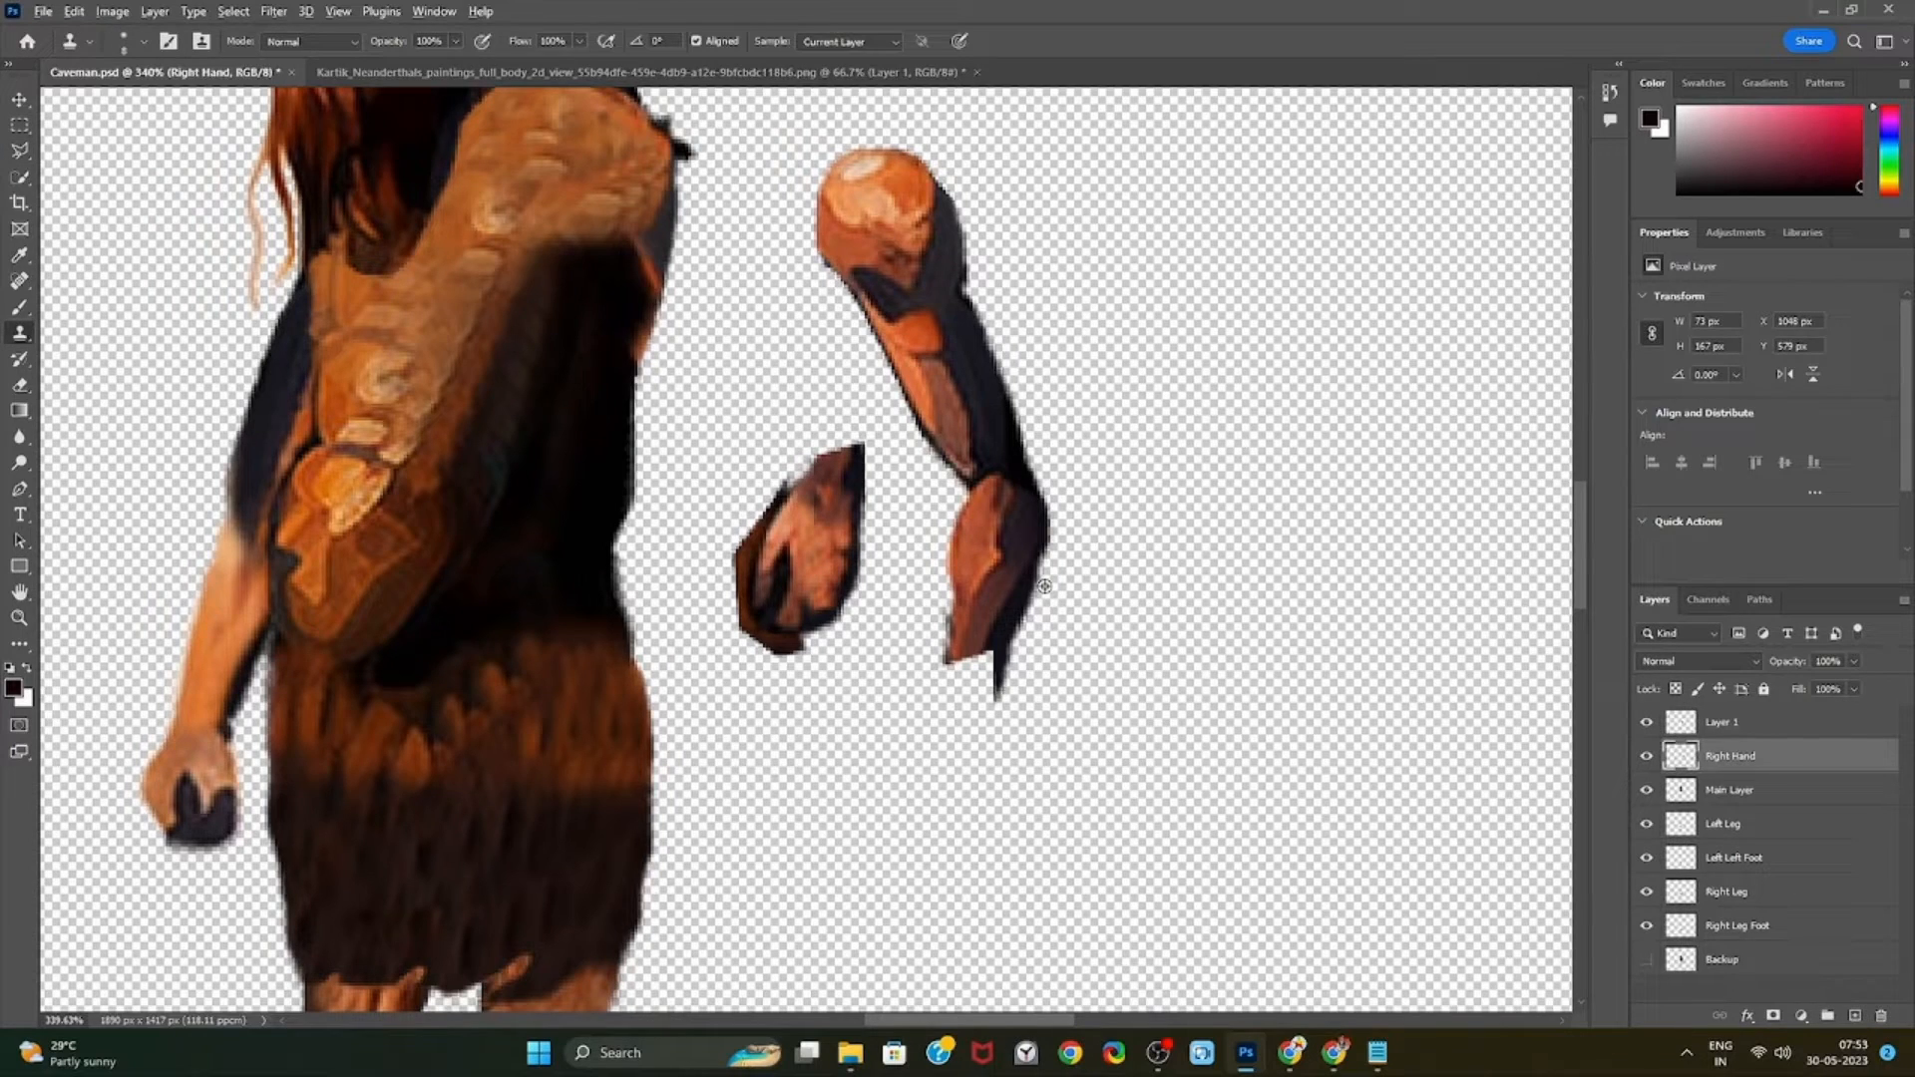
Clone forearm texture to fill the notched wrist end on Right Hand, and name the pasted hand's layer Right Hand Arm
alt+click(971, 621)
drag(965, 662, 996, 683)
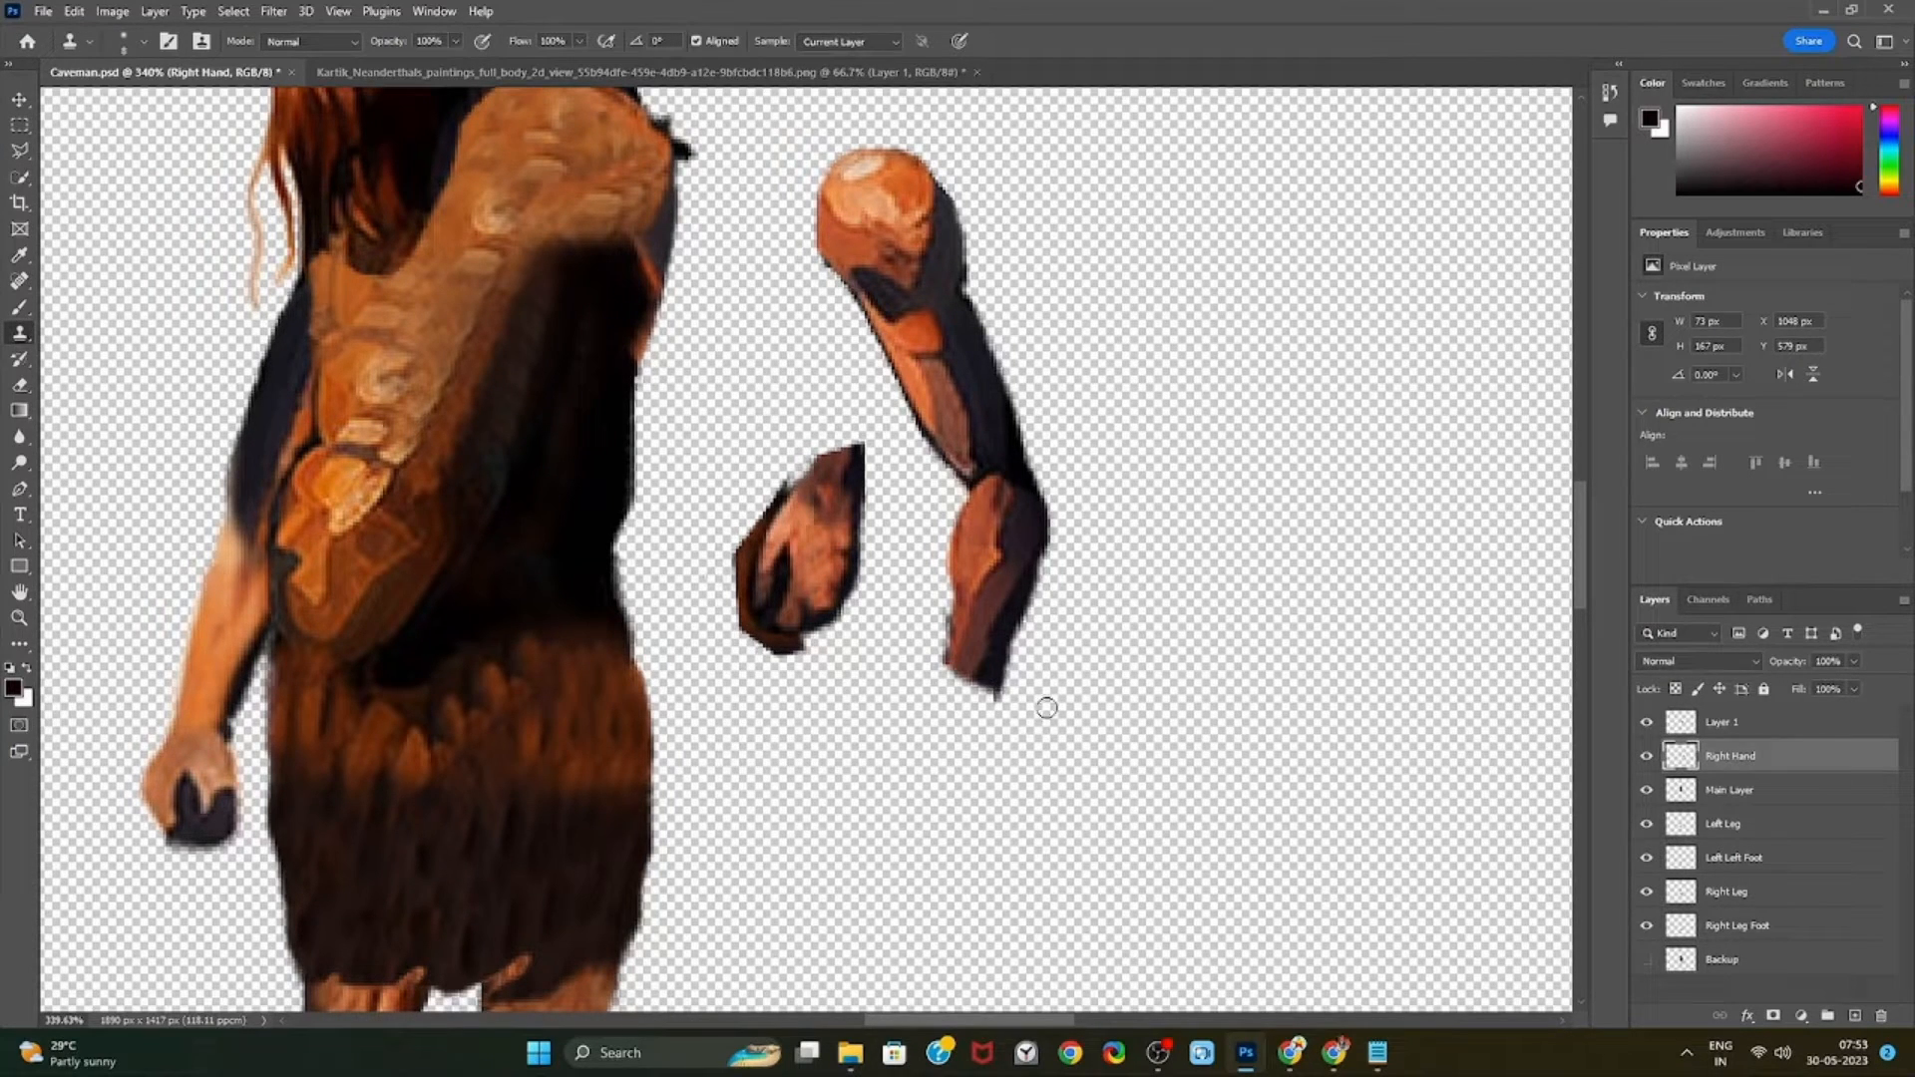
double_click(1729, 721)
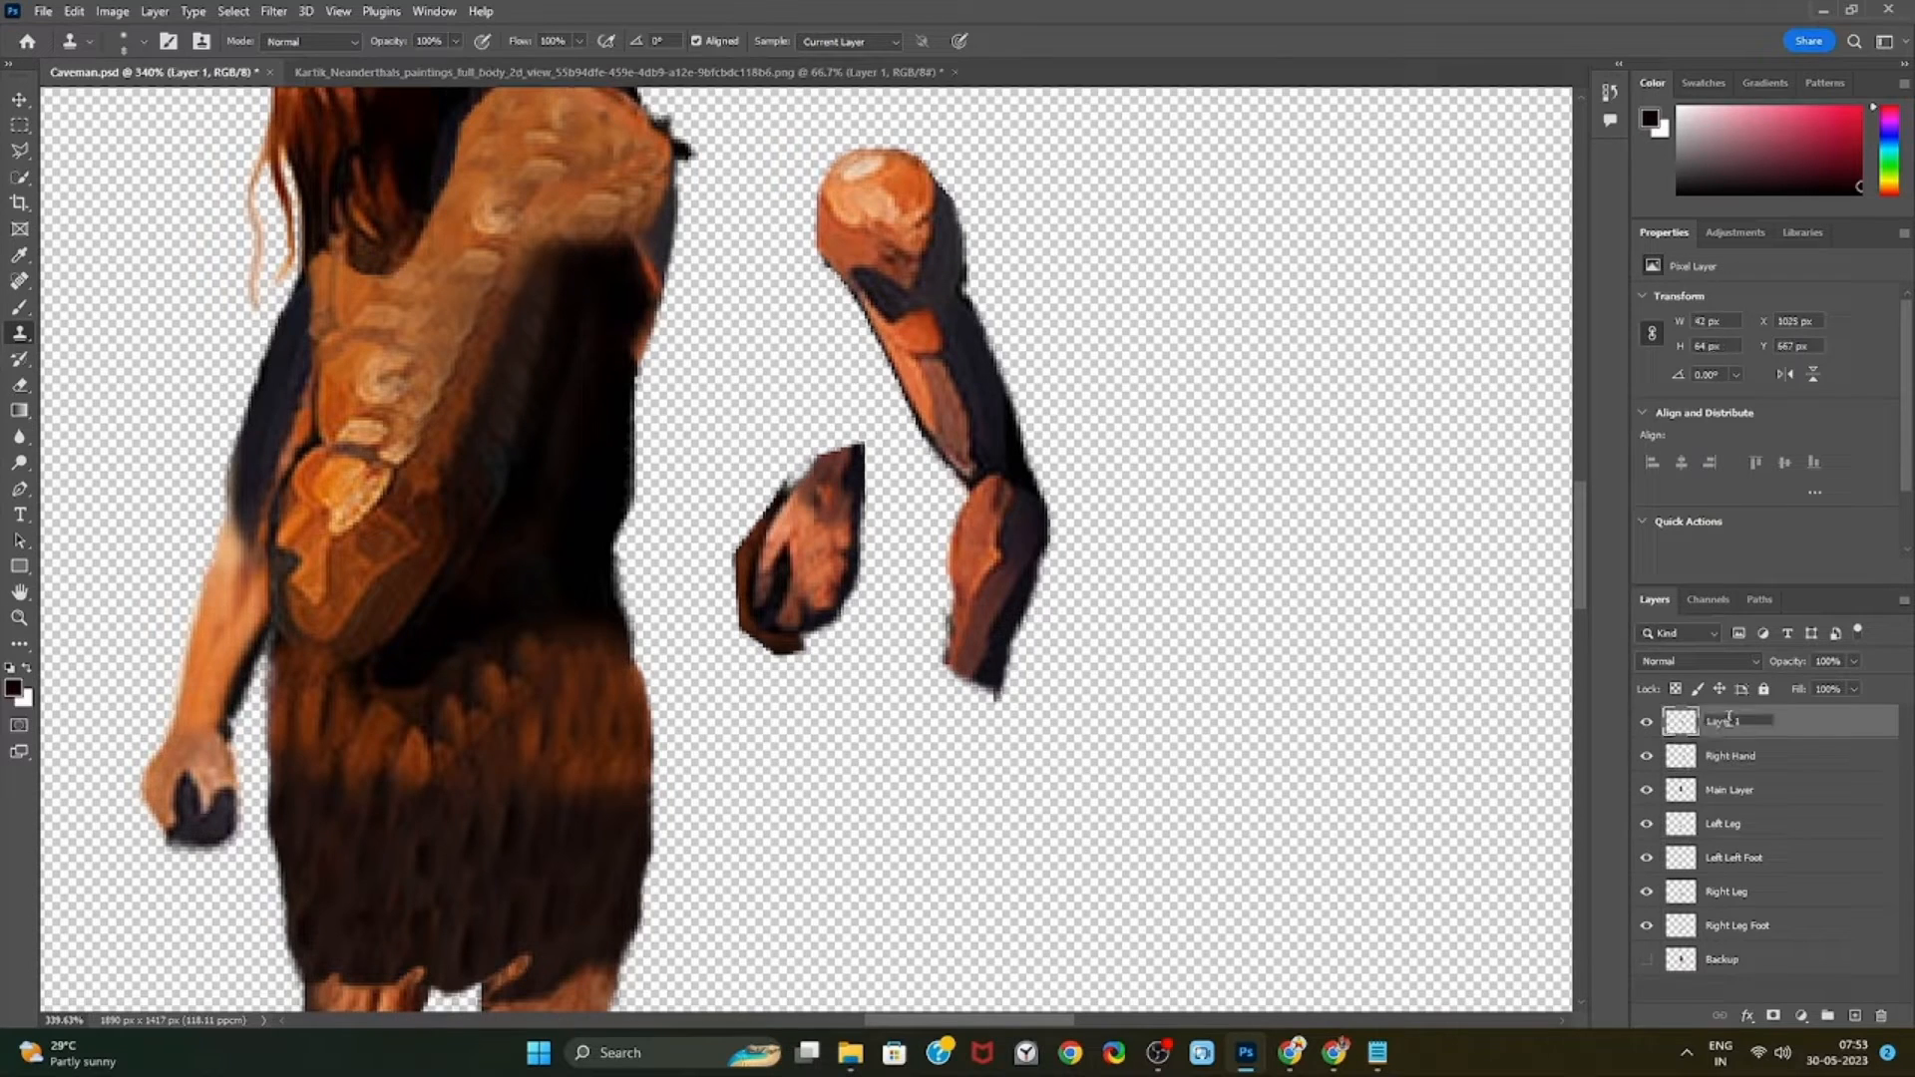
drag(1745, 721, 1680, 737)
text(Richt Hand Arm)
key(Return)
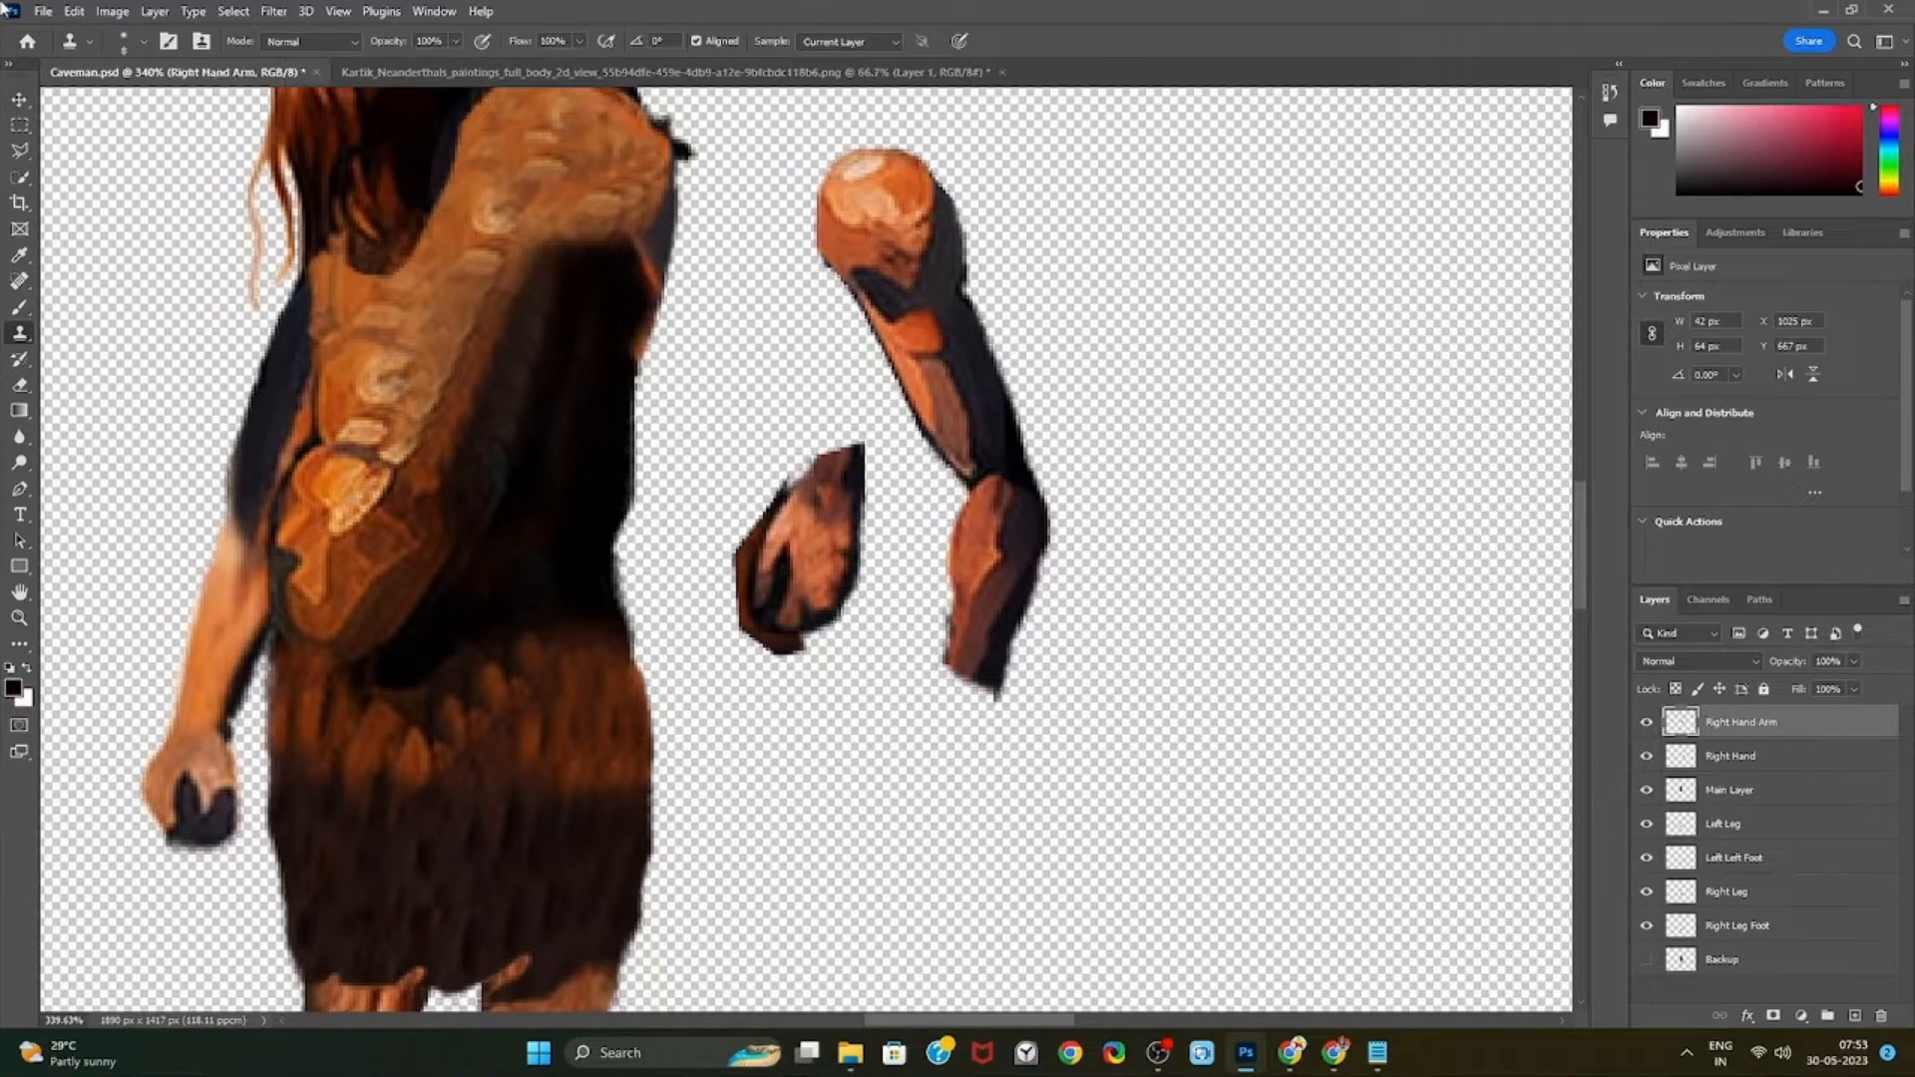
Place the Right Hand Arm layer beneath Right Hand and align the cut hand with the wrist
key(v)
drag(910, 588, 1024, 818)
drag(1796, 722, 1786, 770)
mouse_move(940, 779)
mouse_down()
mouse_move(957, 748)
mouse_move(957, 801)
mouse_move(980, 741)
mouse_up()
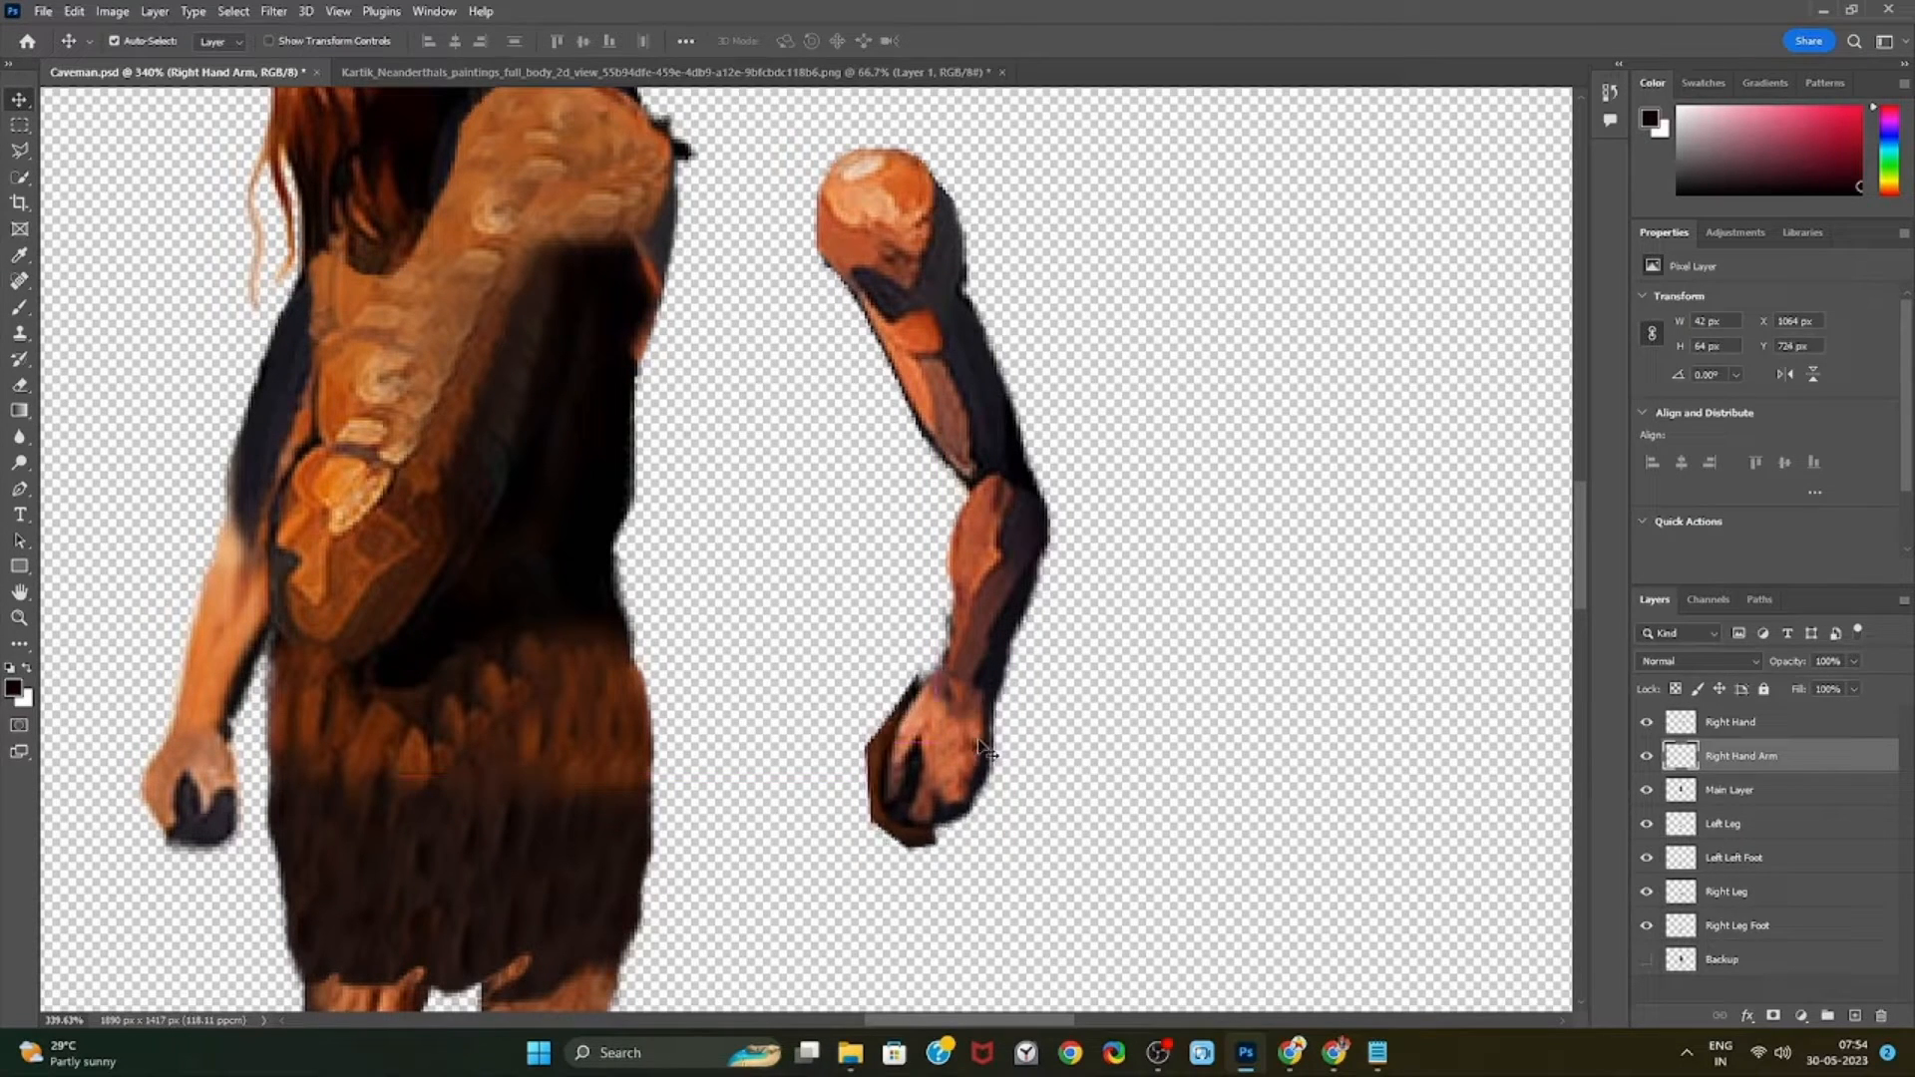
Erase the leftover brown loincloth pixels around the hand's outline on the Right Hand Arm layer
click(19, 384)
scroll(713, 640, up, 3)
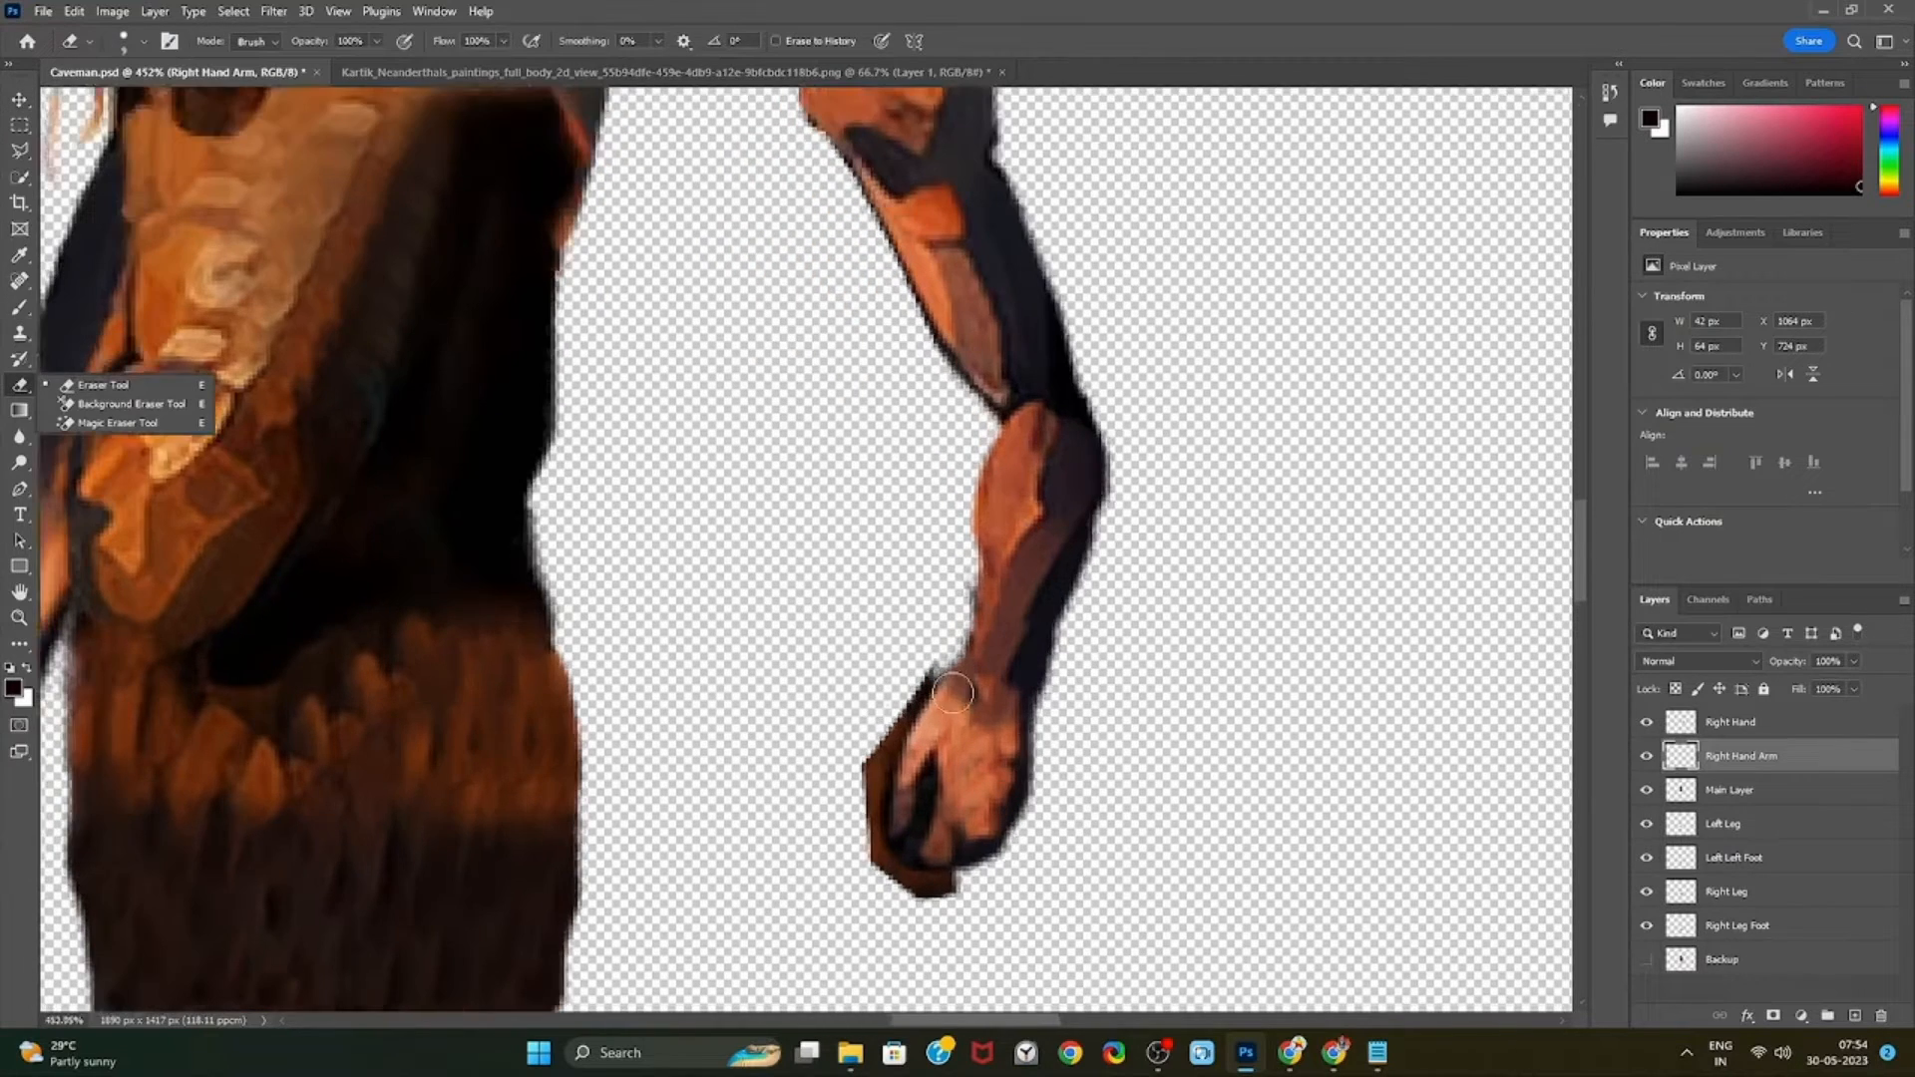
mouse_move(917, 672)
mouse_down()
mouse_move(866, 831)
mouse_move(887, 861)
mouse_move(967, 865)
mouse_move(902, 877)
mouse_up()
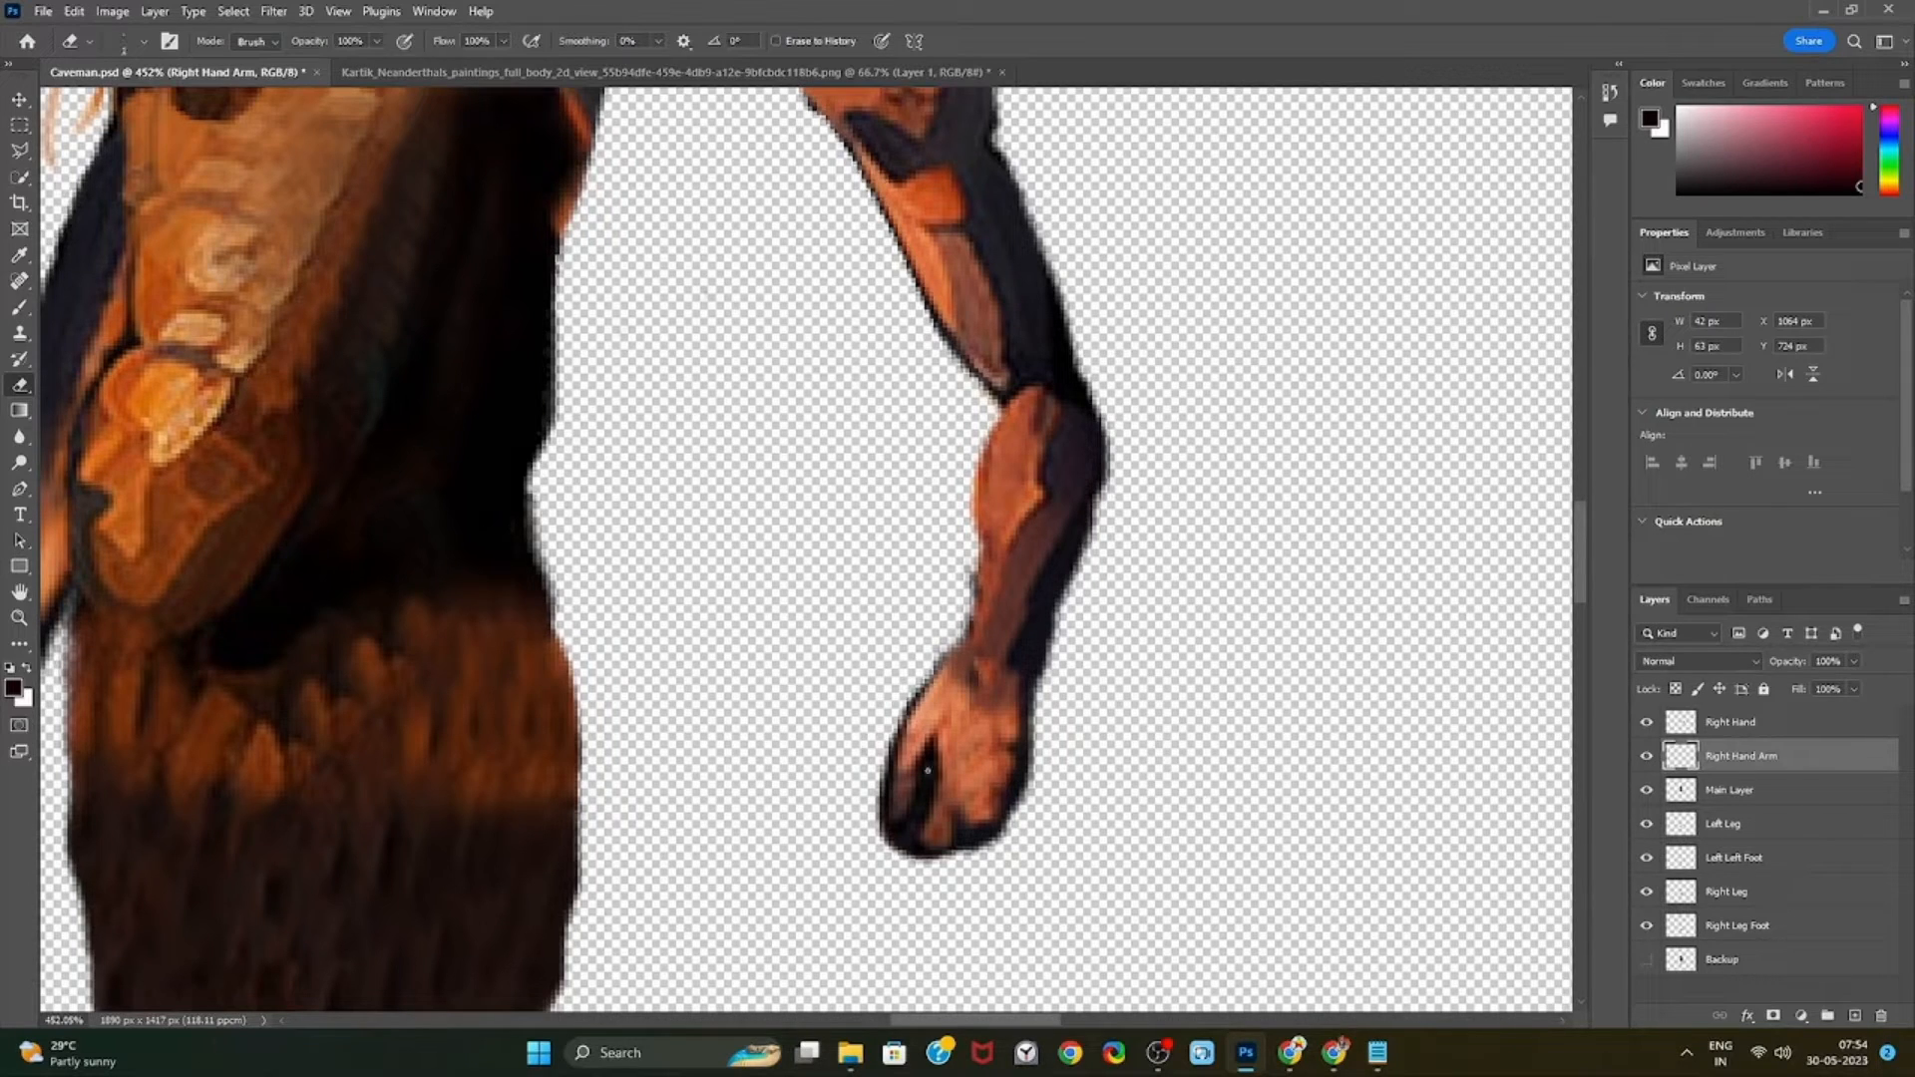
drag(924, 793, 901, 849)
scroll(1072, 753, down, 8)
scroll(1075, 679, up, 6)
key(ctrl+z)
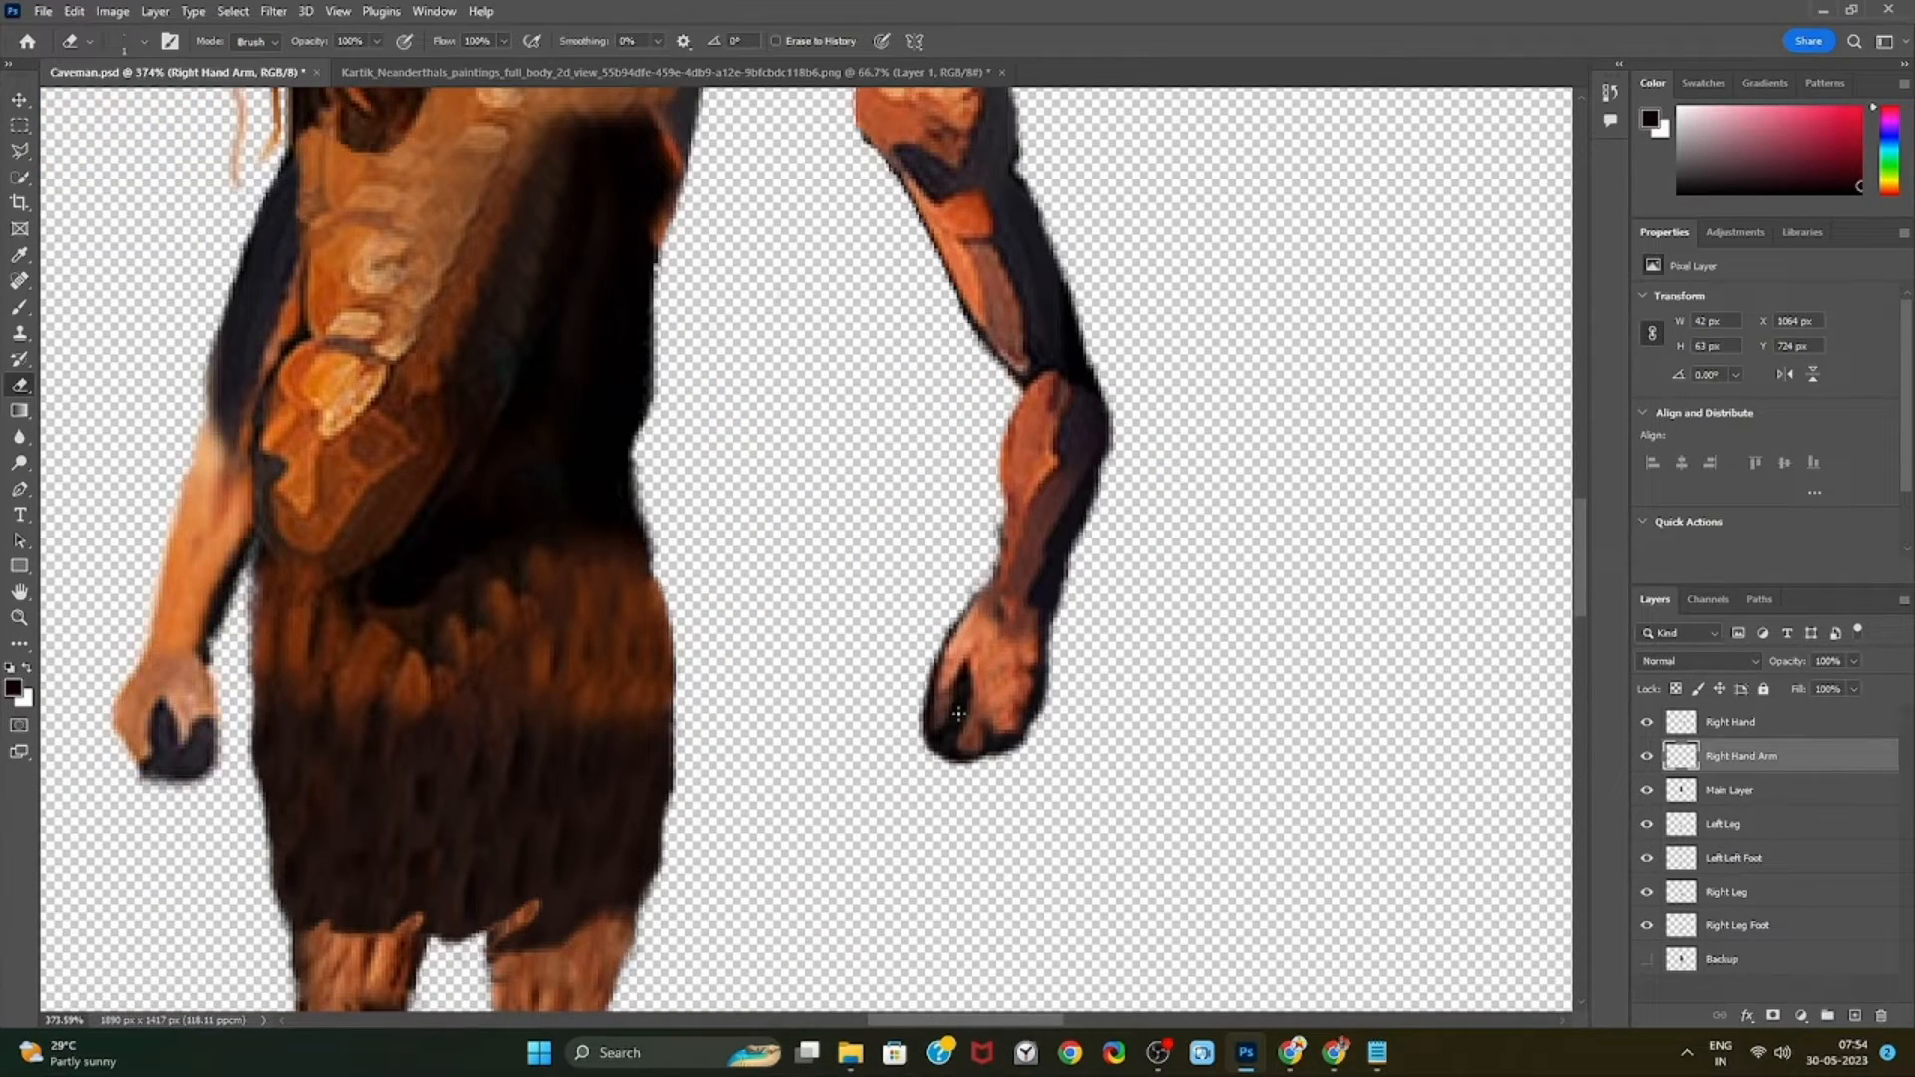
mouse_move(928, 741)
mouse_down()
mouse_move(960, 762)
mouse_move(924, 740)
mouse_up()
scroll(1076, 703, down, 6)
Move the Right Hand arm back onto the torso's shoulder and fit the Right Hand Arm piece to its wrist
key(v)
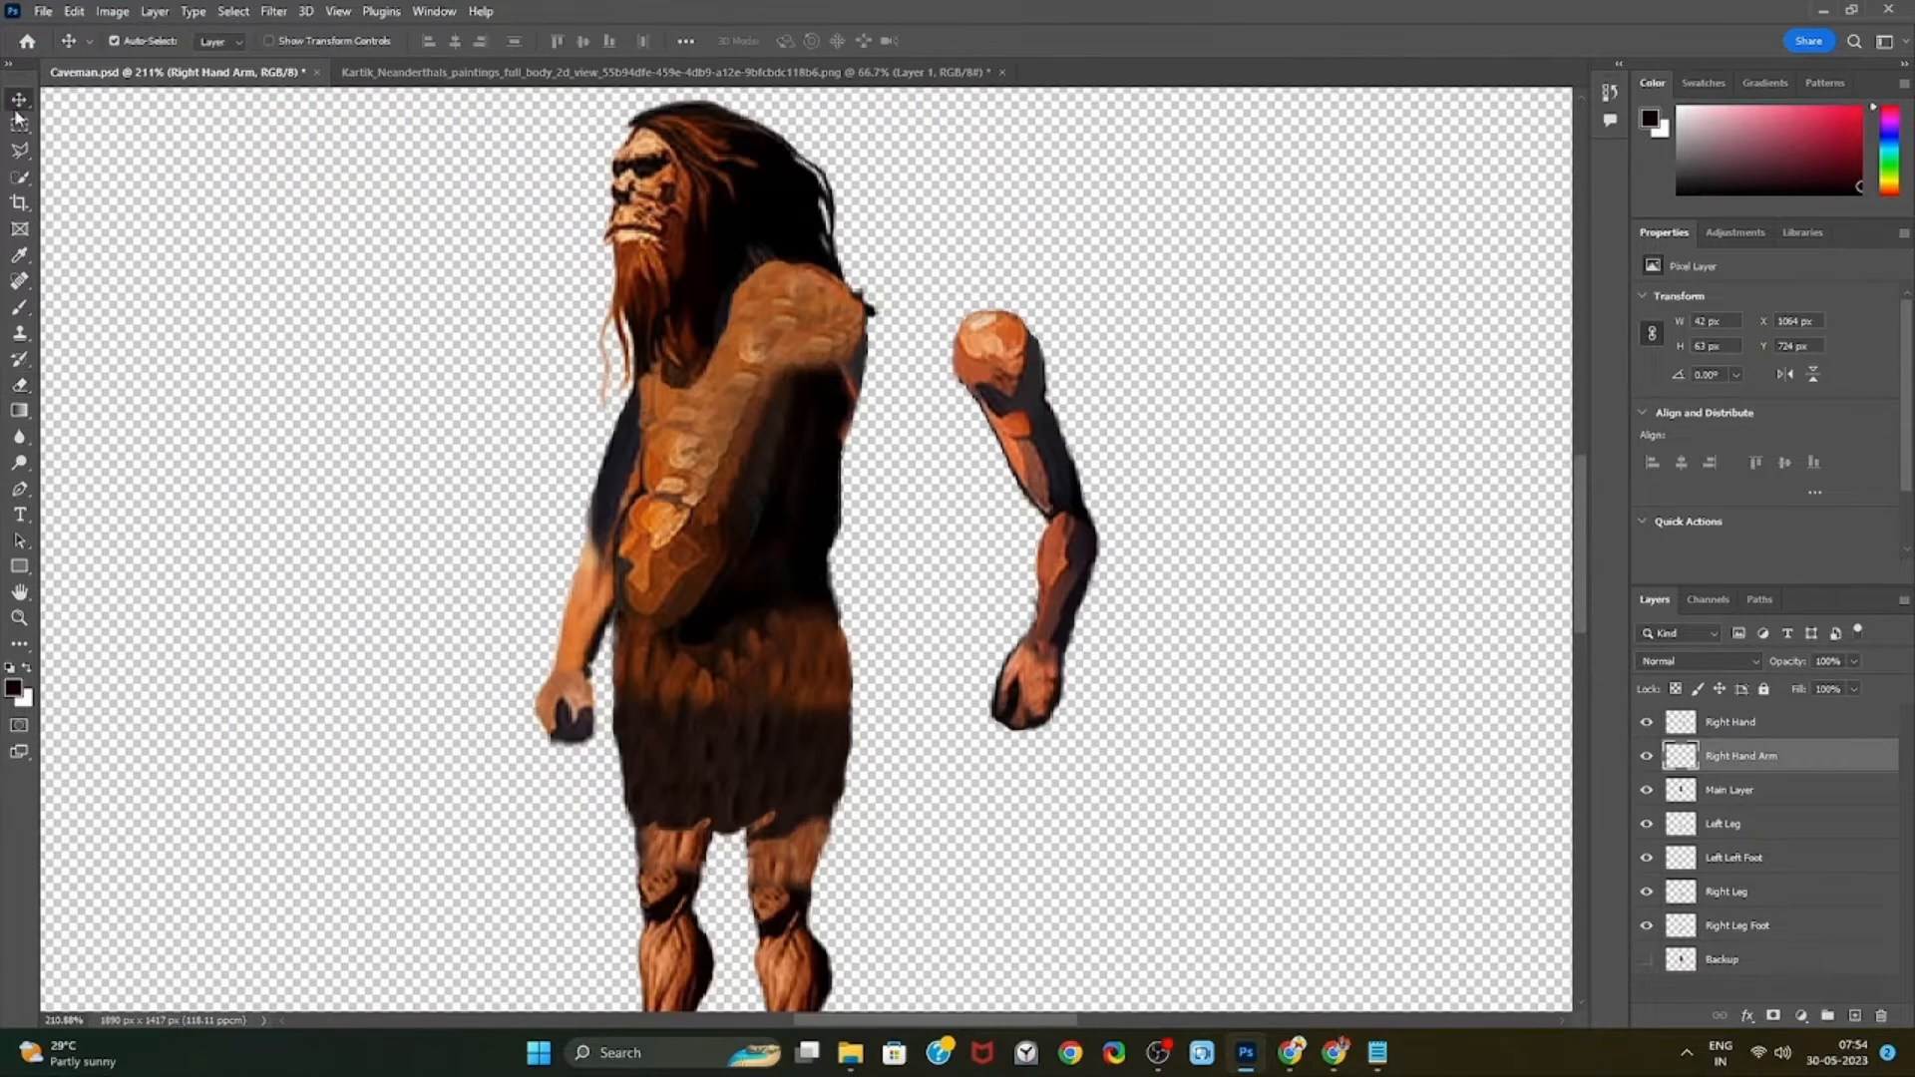
click(1764, 726)
drag(1070, 568, 902, 541)
click(1826, 767)
drag(1042, 623, 878, 627)
scroll(898, 727, down, 5)
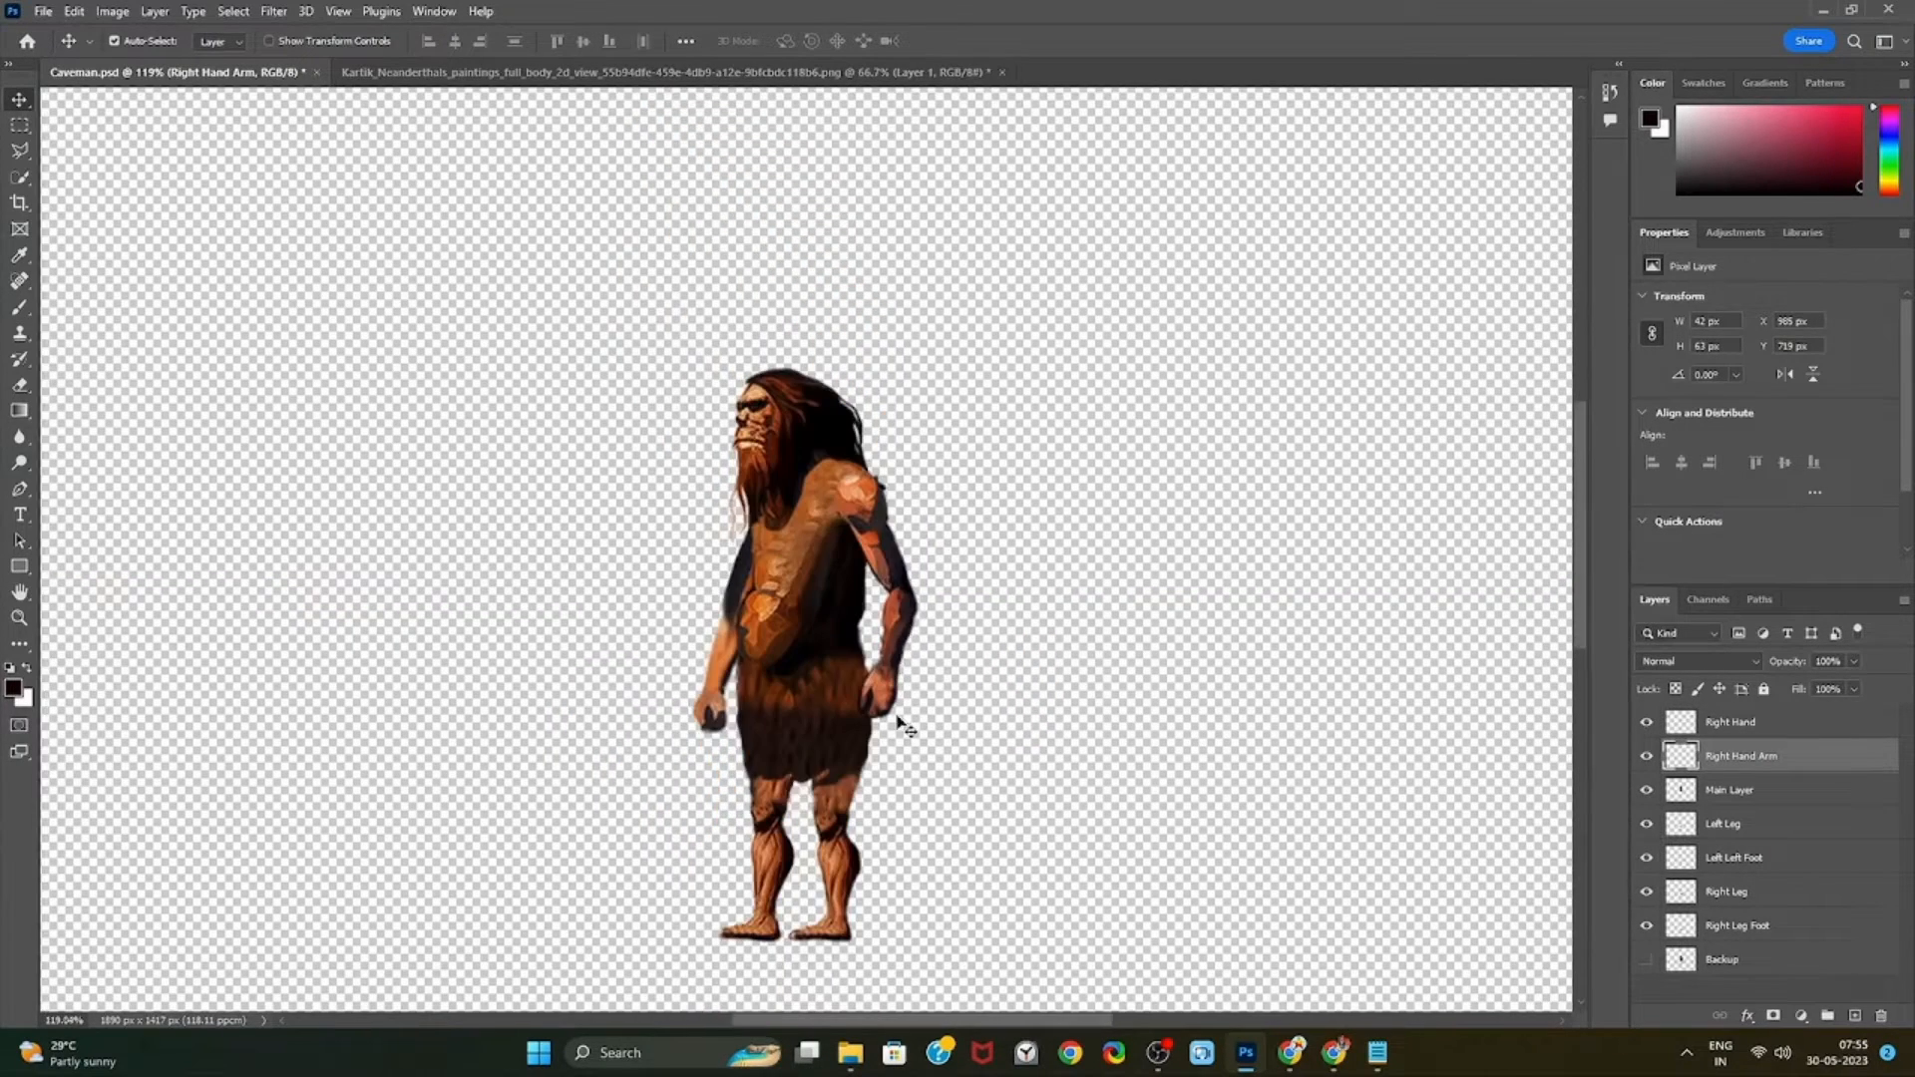
Outline the whole left arm, fist and adjoining strip of chest up to the beard with a closed Polygonal Lasso selection
scroll(878, 726, up, 4)
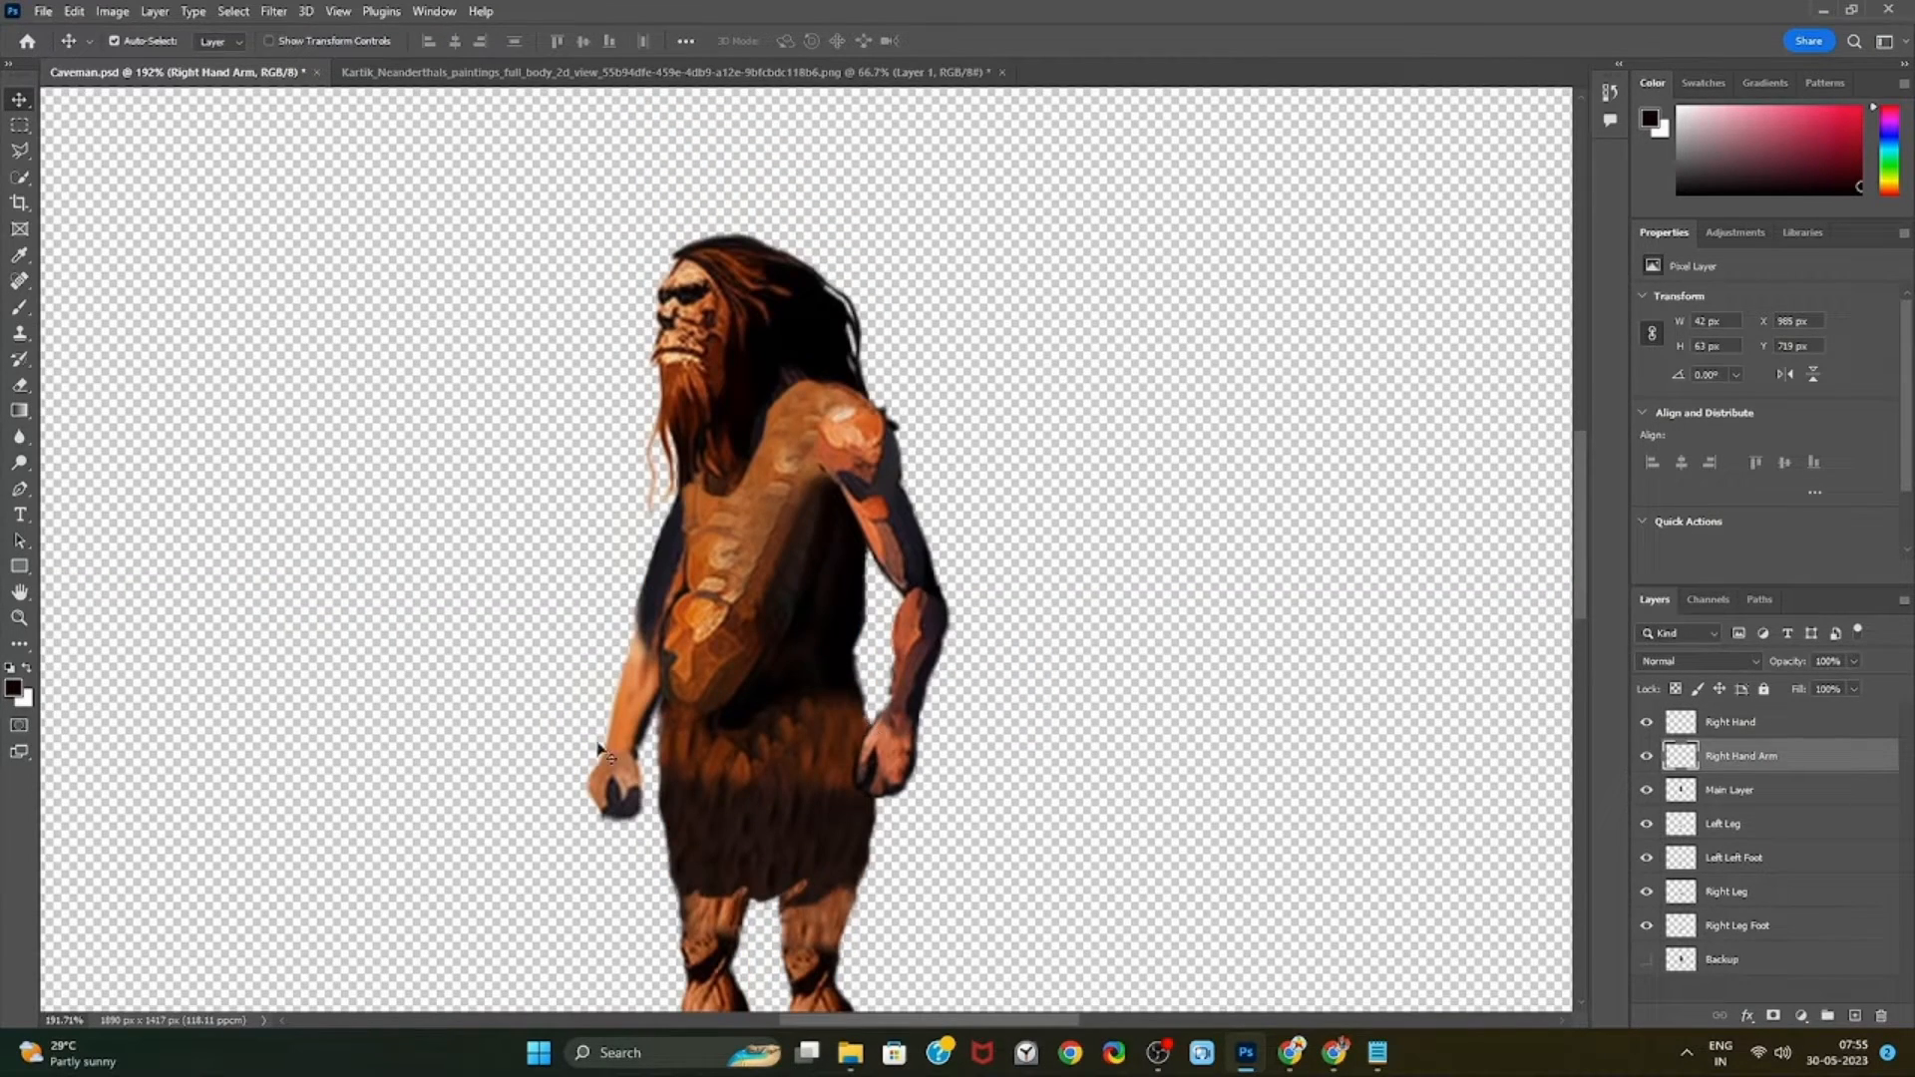
click(1743, 792)
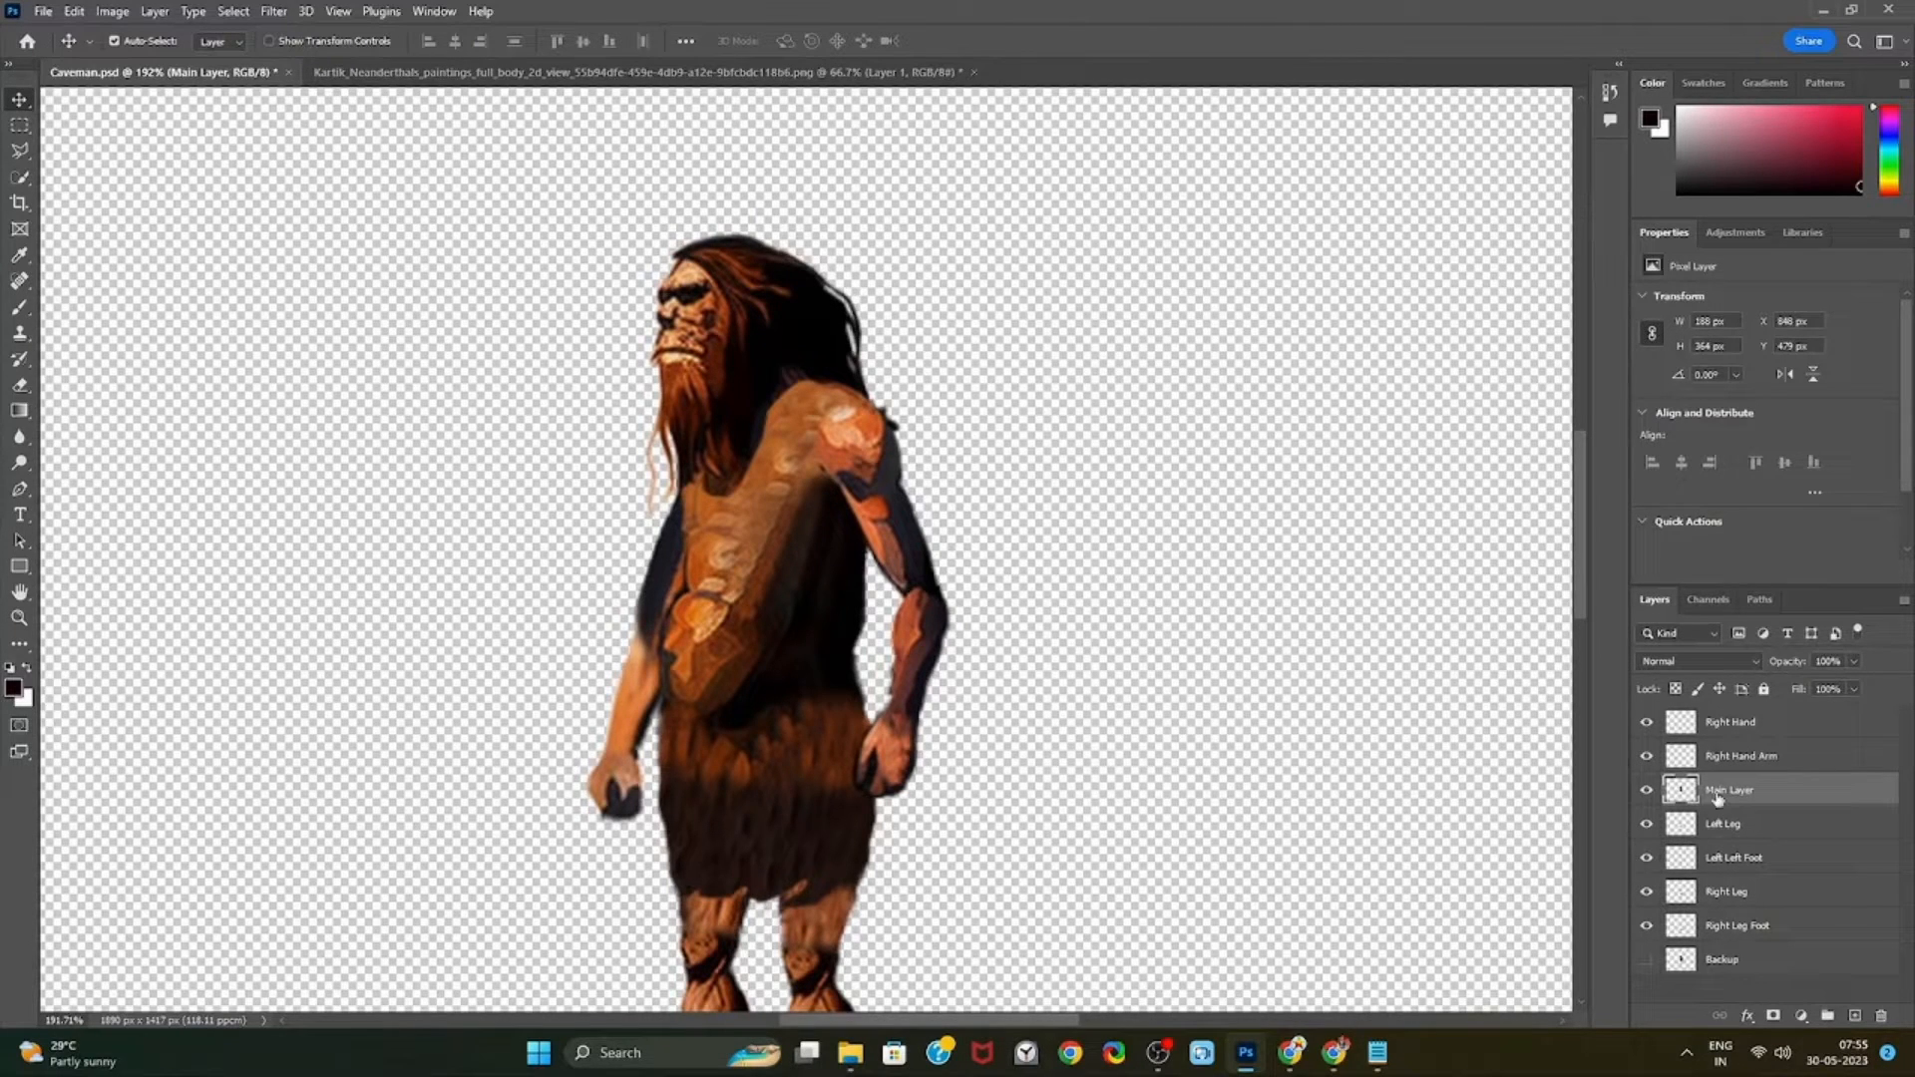
scroll(566, 816, up, 5)
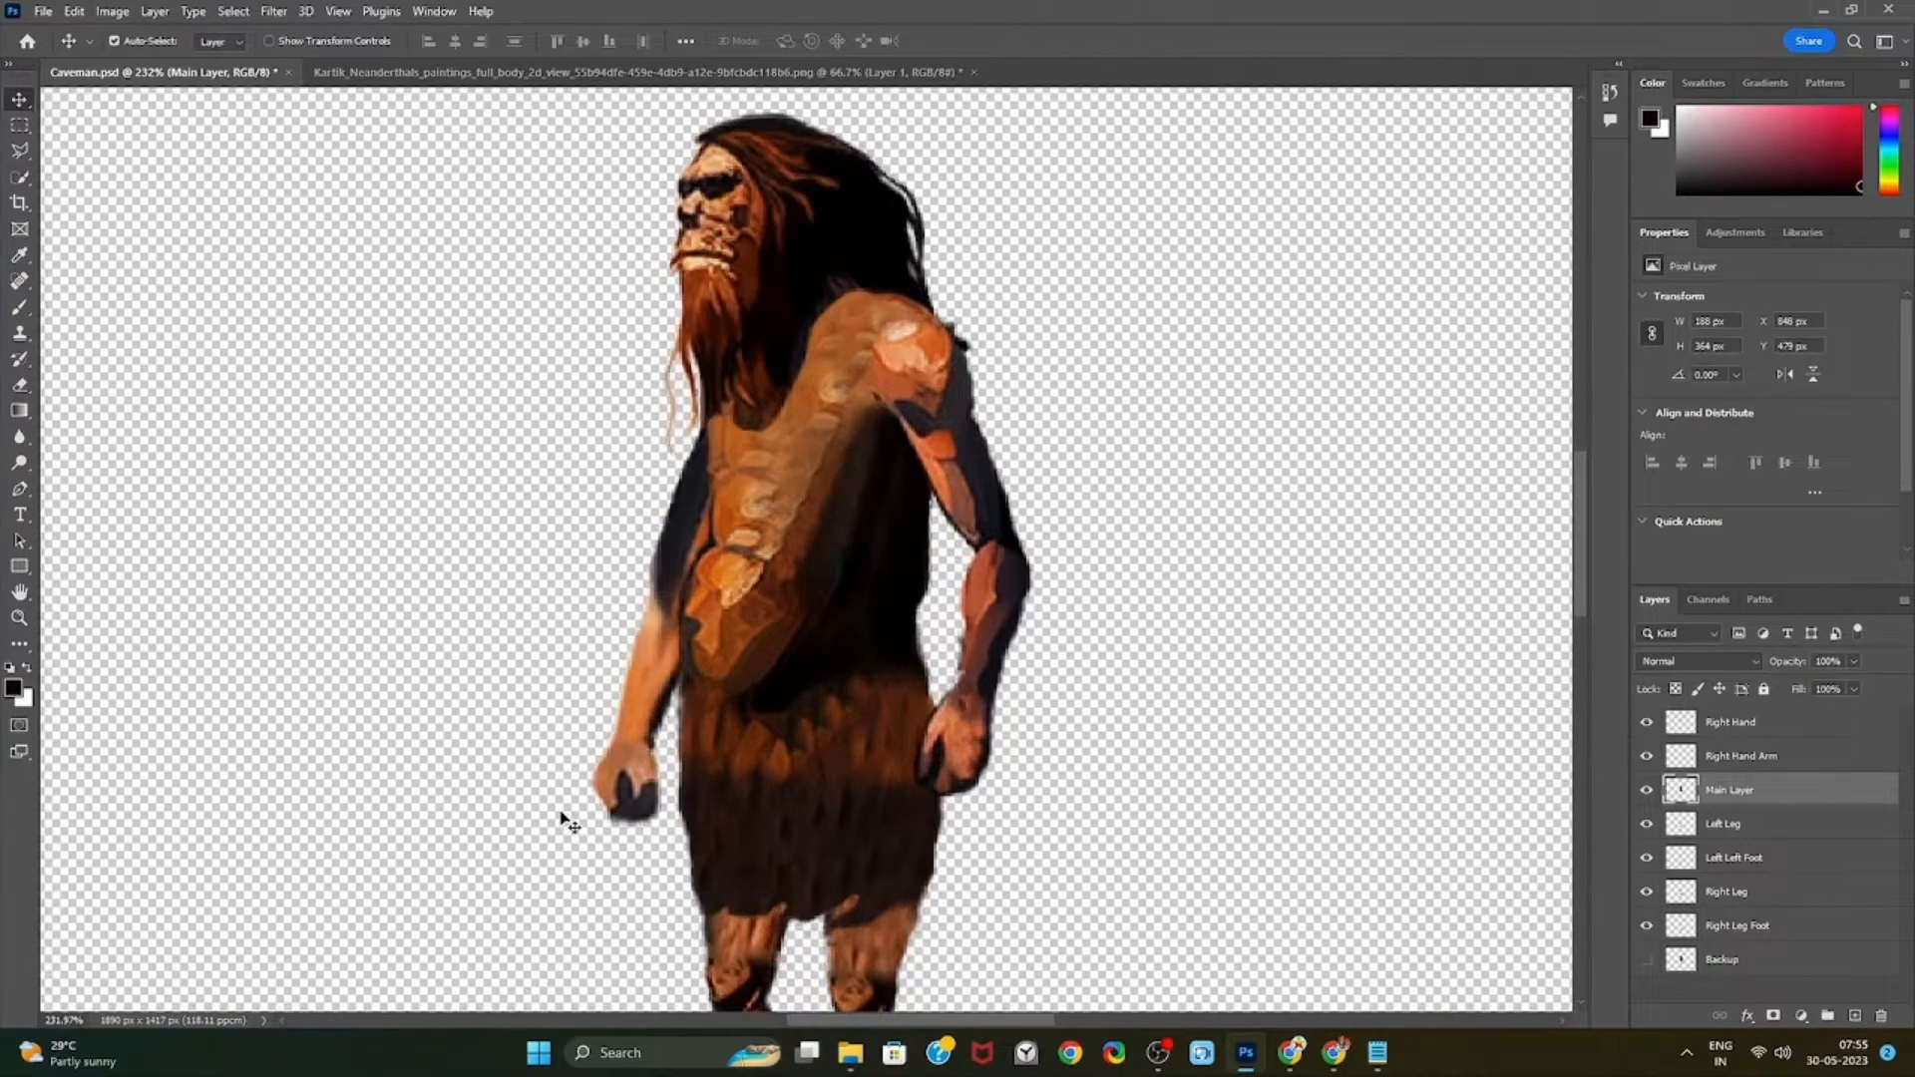
click(714, 414)
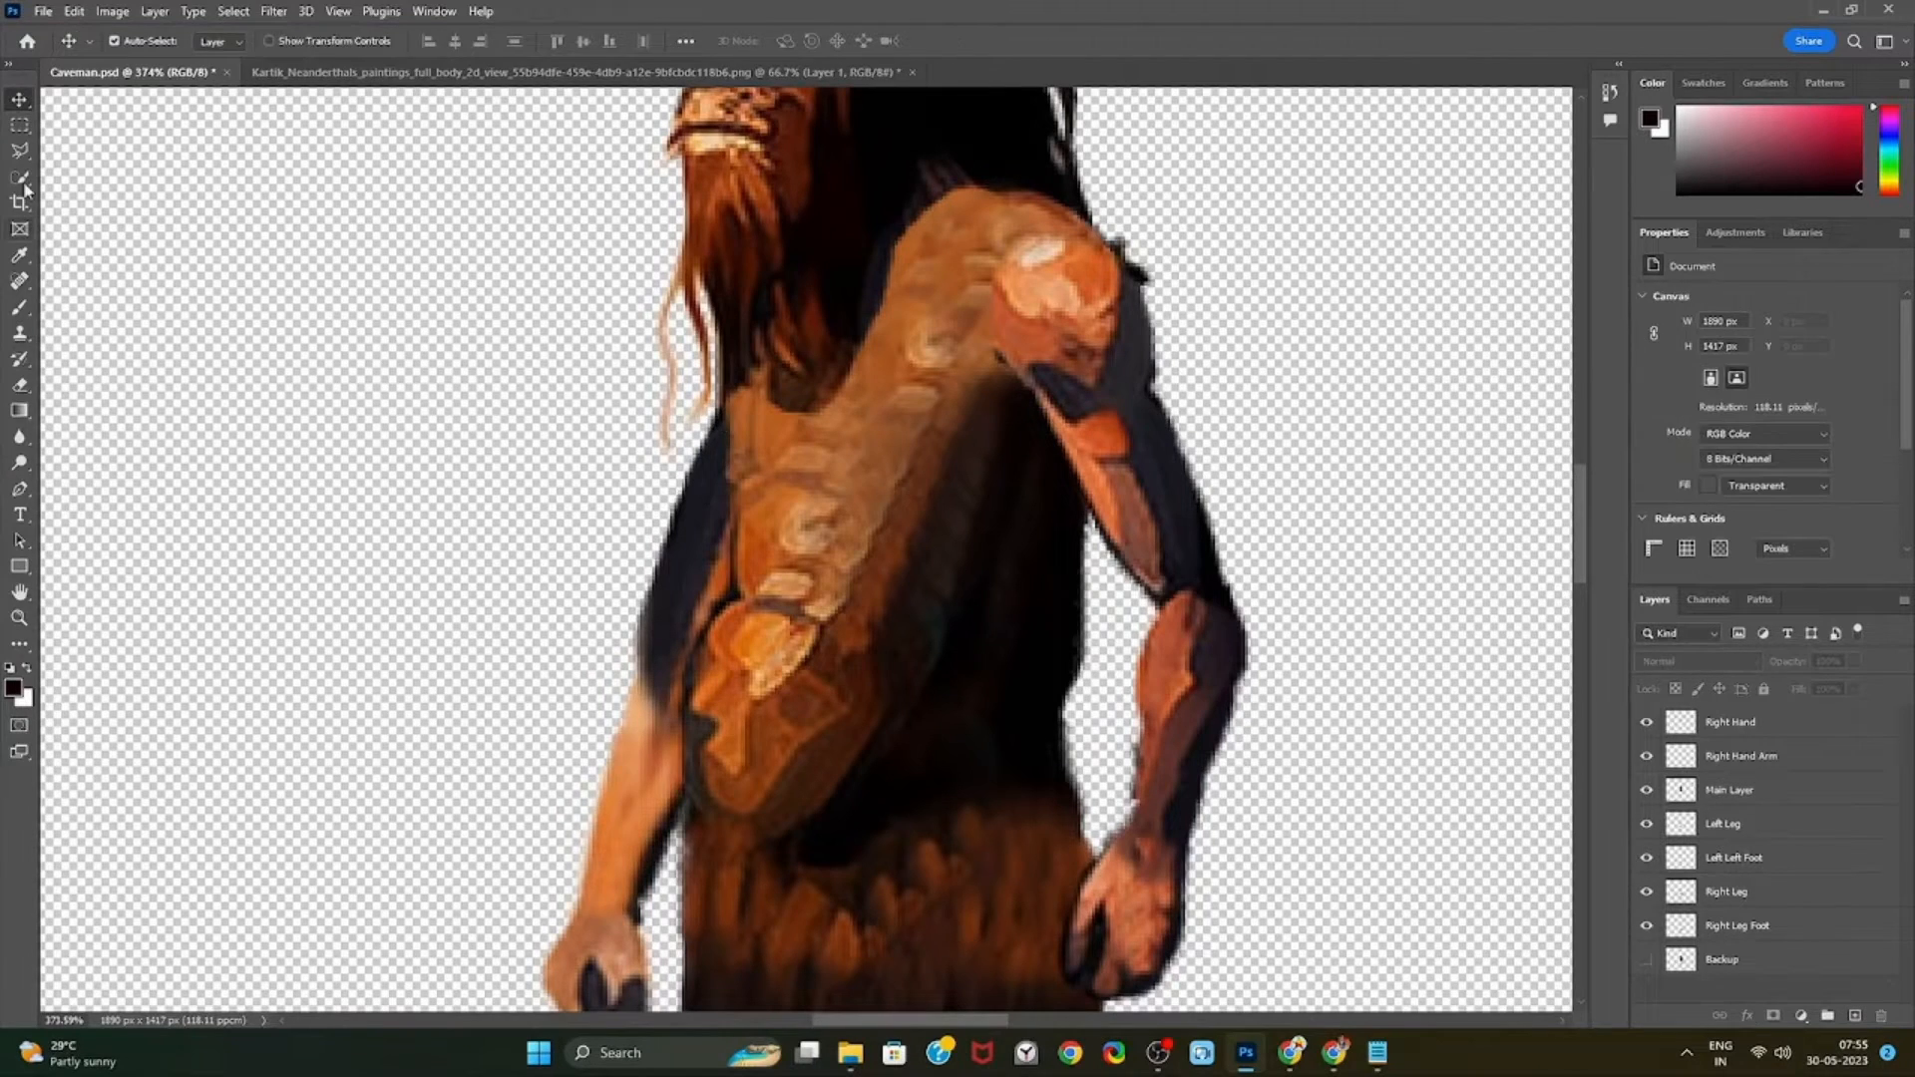
key(l)
click(613, 664)
click(612, 696)
scroll(571, 813, down, 5)
click(511, 465)
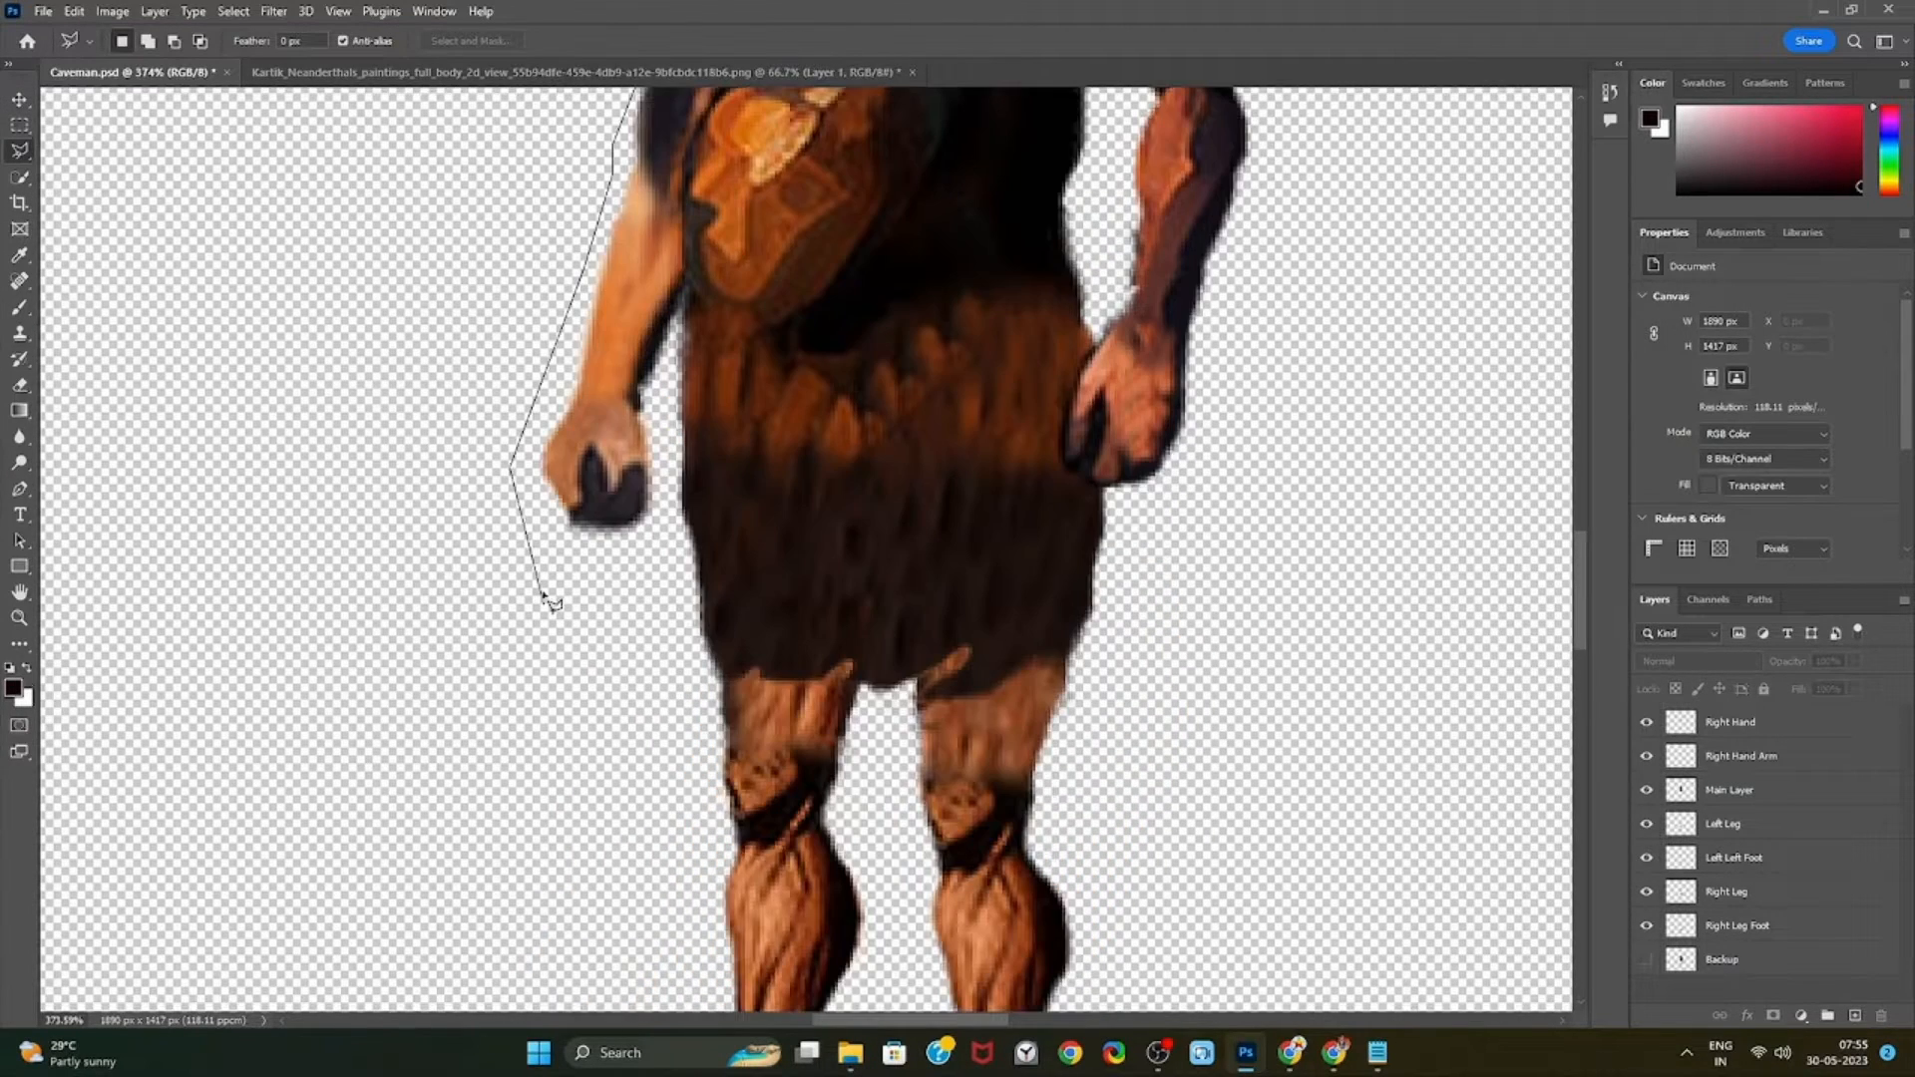
click(544, 537)
click(584, 550)
click(628, 550)
click(654, 540)
scroll(670, 357, up, 5)
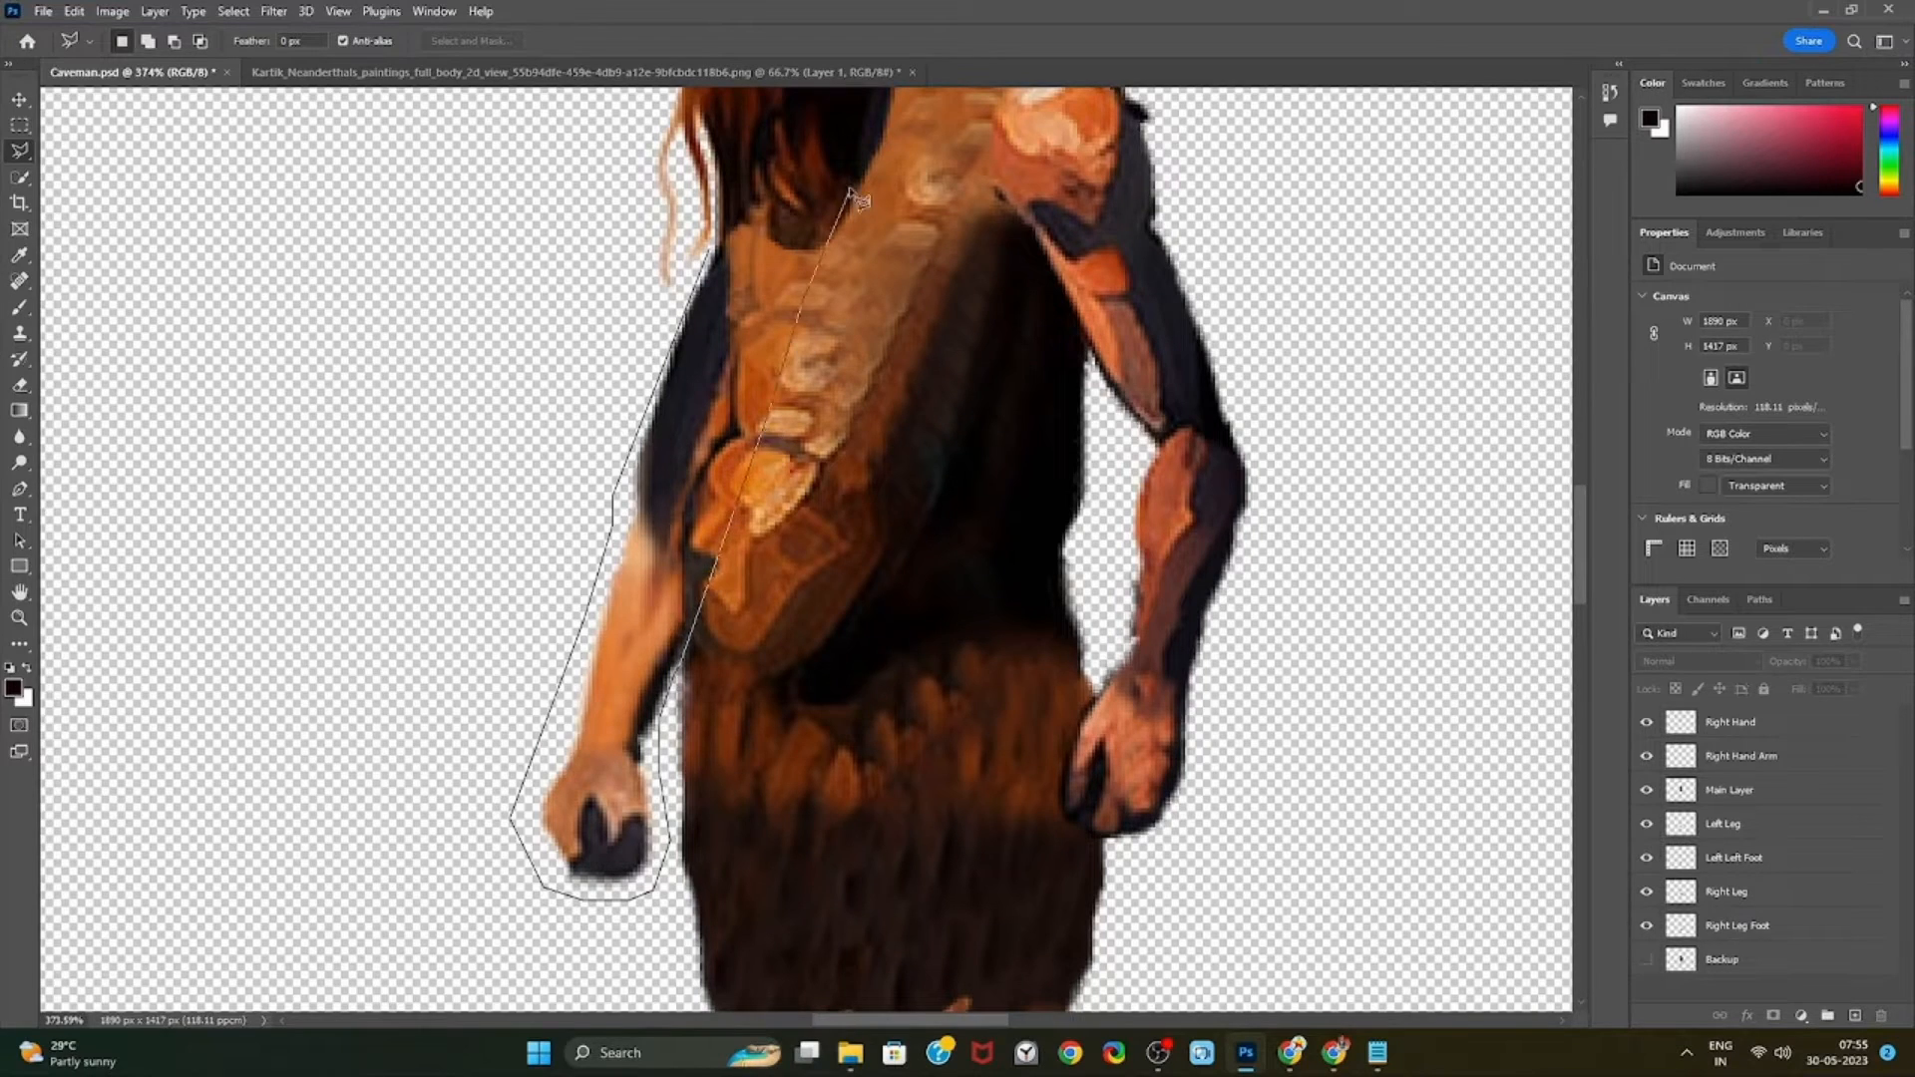
scroll(818, 743, up, 6)
click(818, 740)
click(863, 655)
click(783, 661)
click(740, 656)
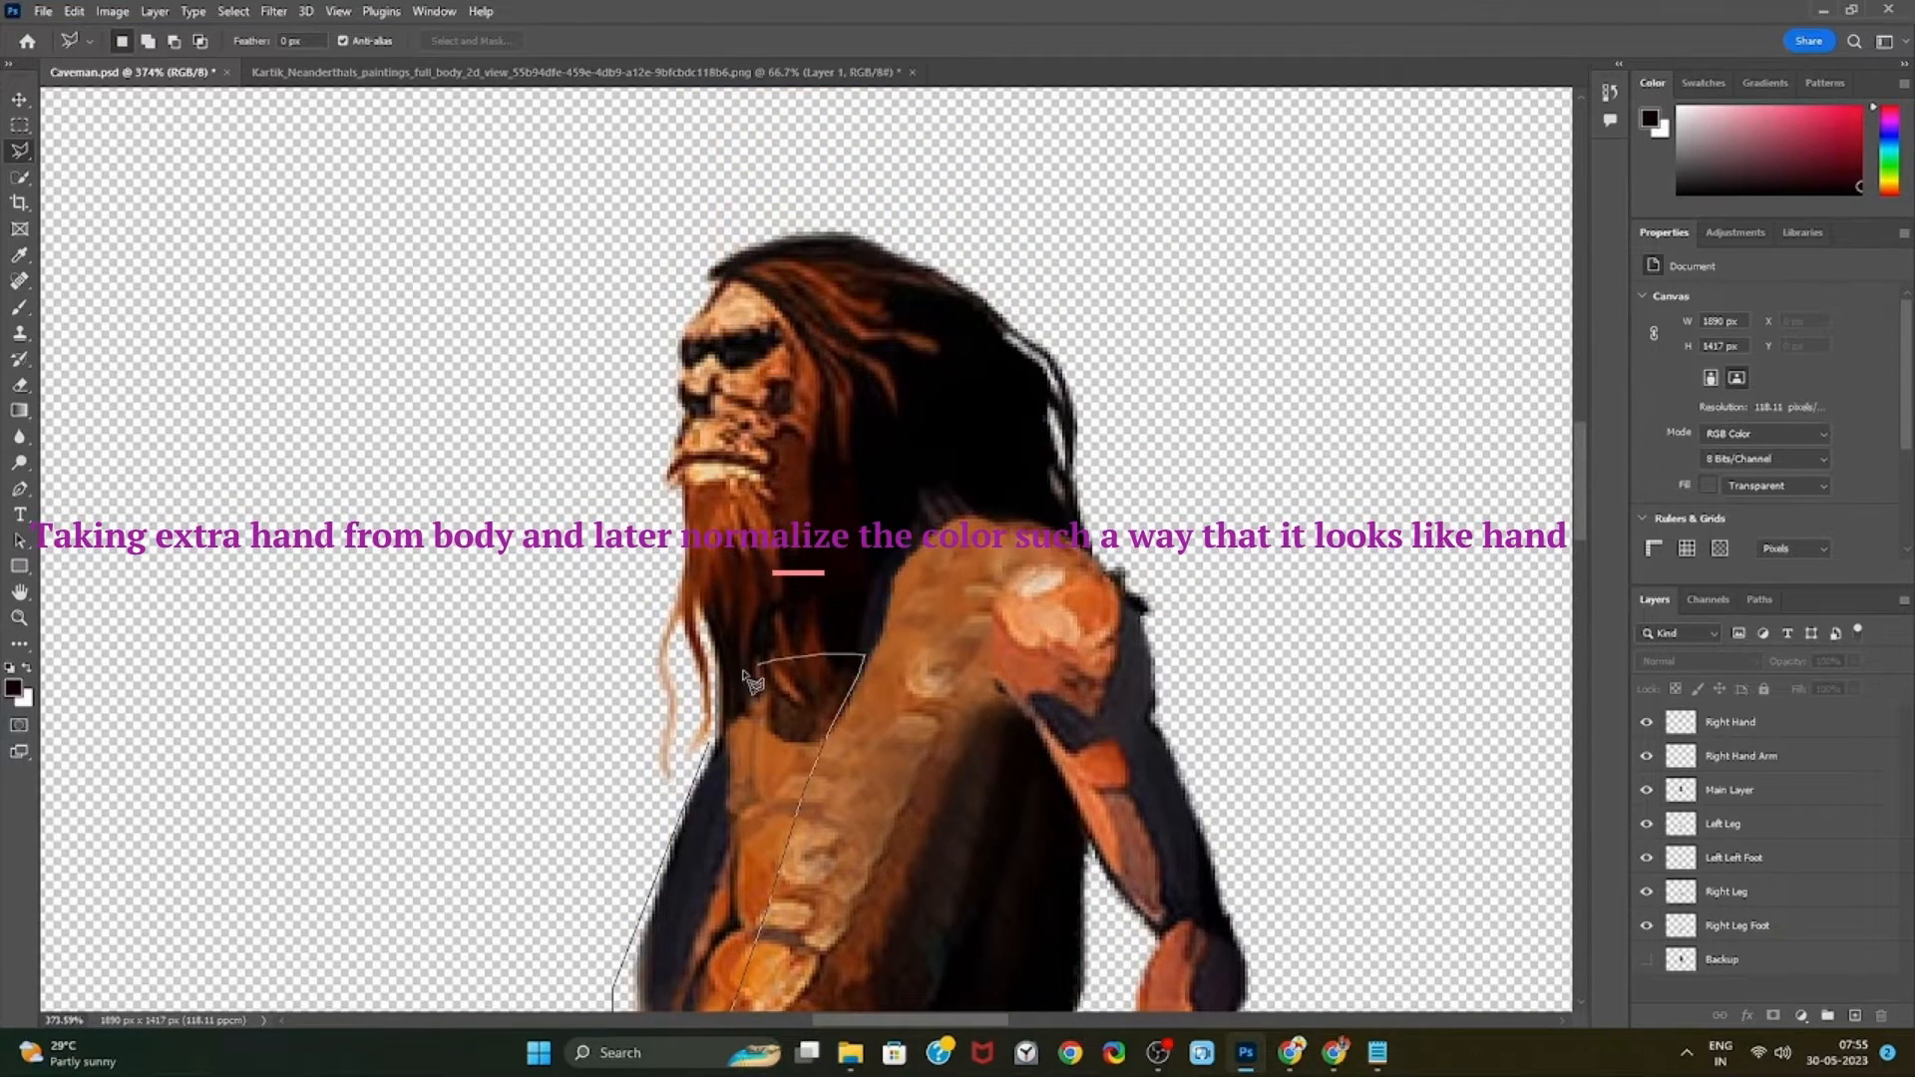
click(716, 696)
click(711, 743)
scroll(493, 768, down, 6)
Copy the selected arm area from Main Layer onto a new layer and name it Left Hand
key(ctrl+c)
key(Return)
key(ctrl+j)
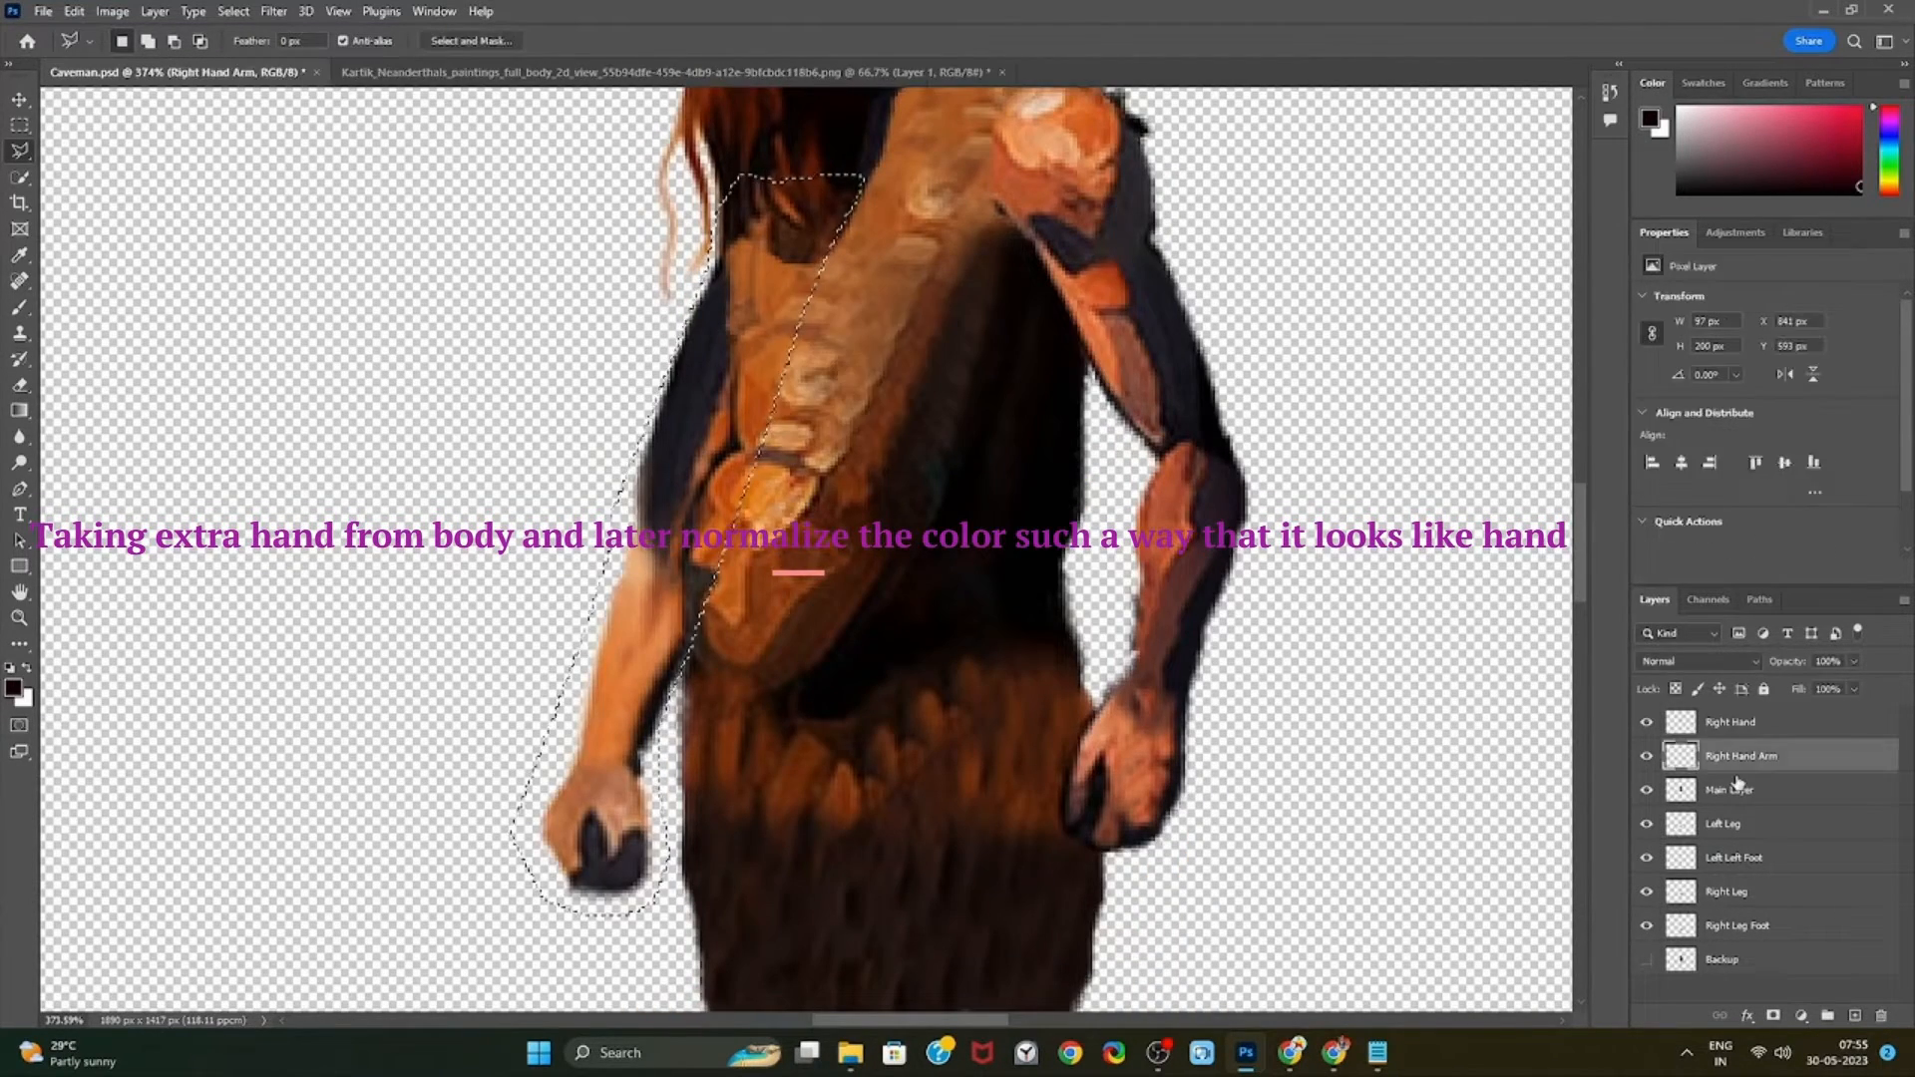
double_click(1726, 789)
text(Left Han)
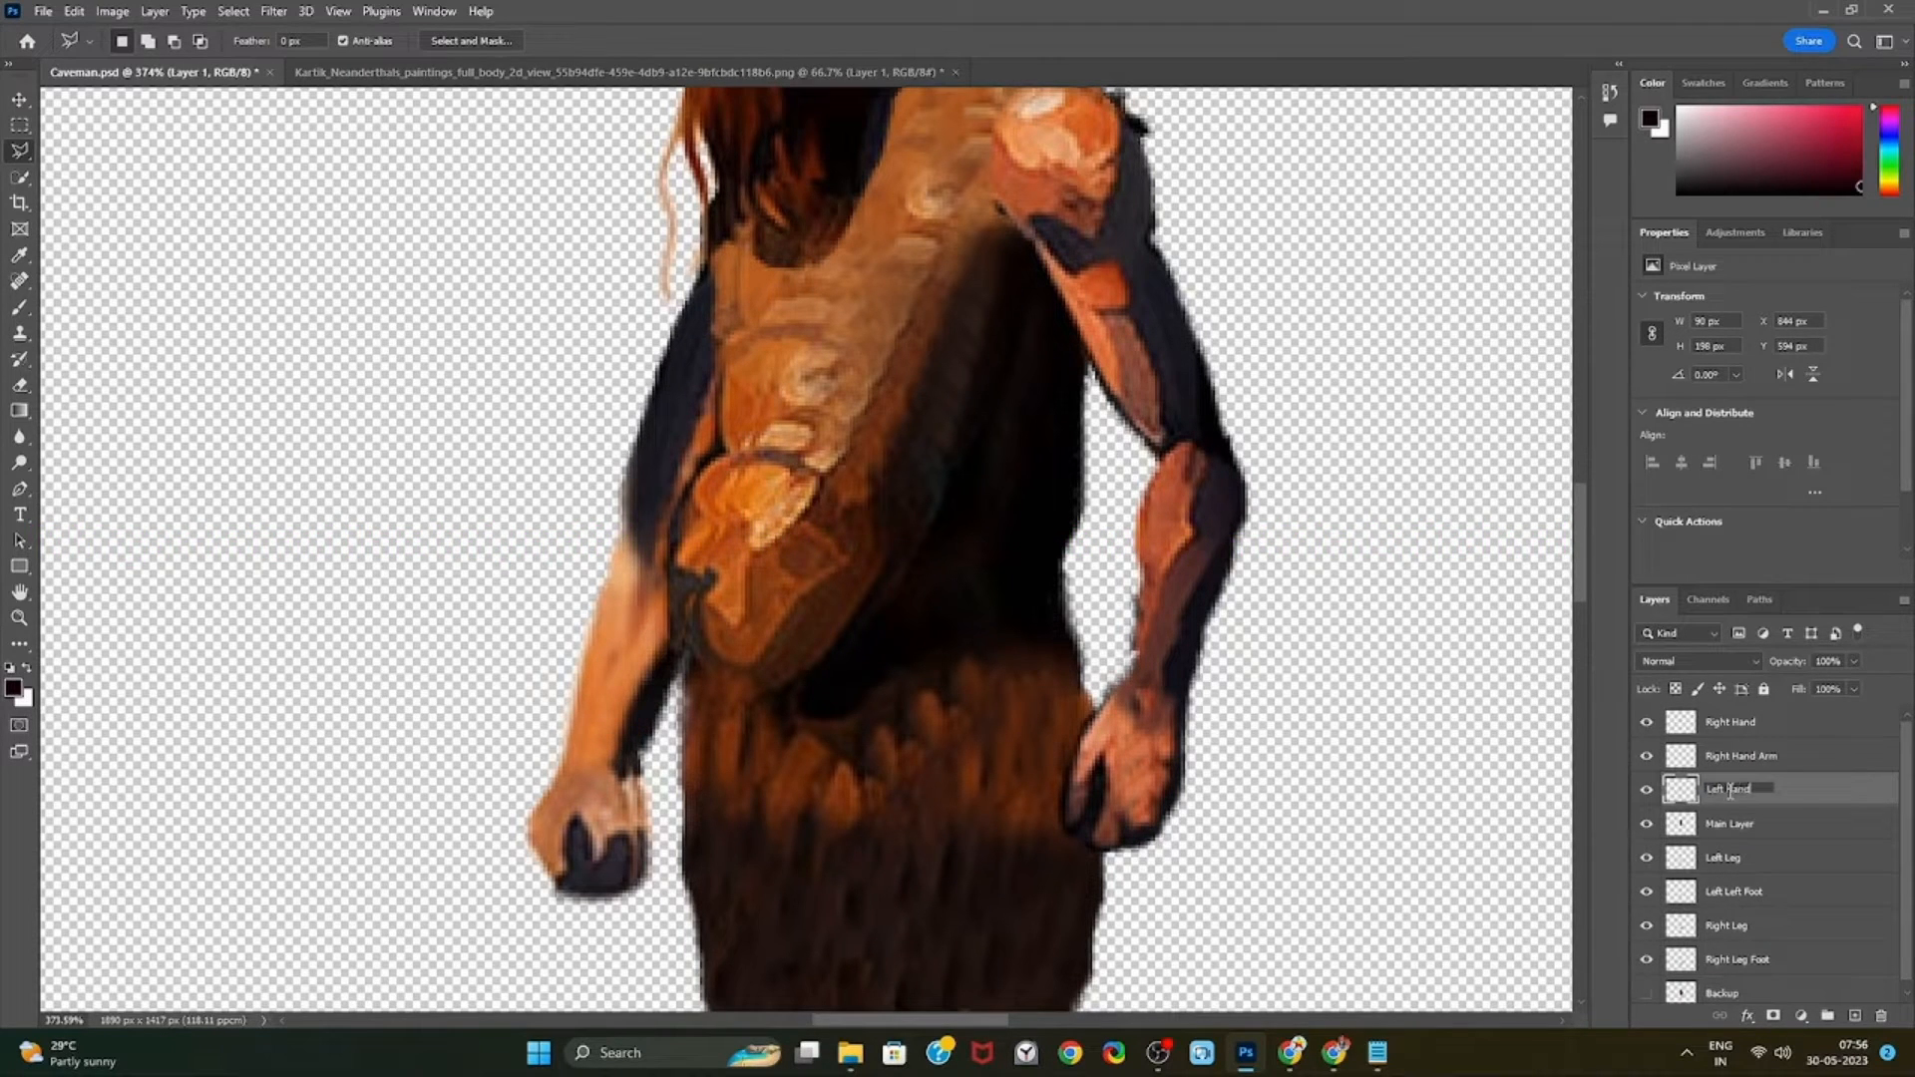
text(d)
key(Return)
Hide the Left Hand layer and erase the original left hand, forearm and elbow area from Main Layer
click(1647, 790)
click(1756, 826)
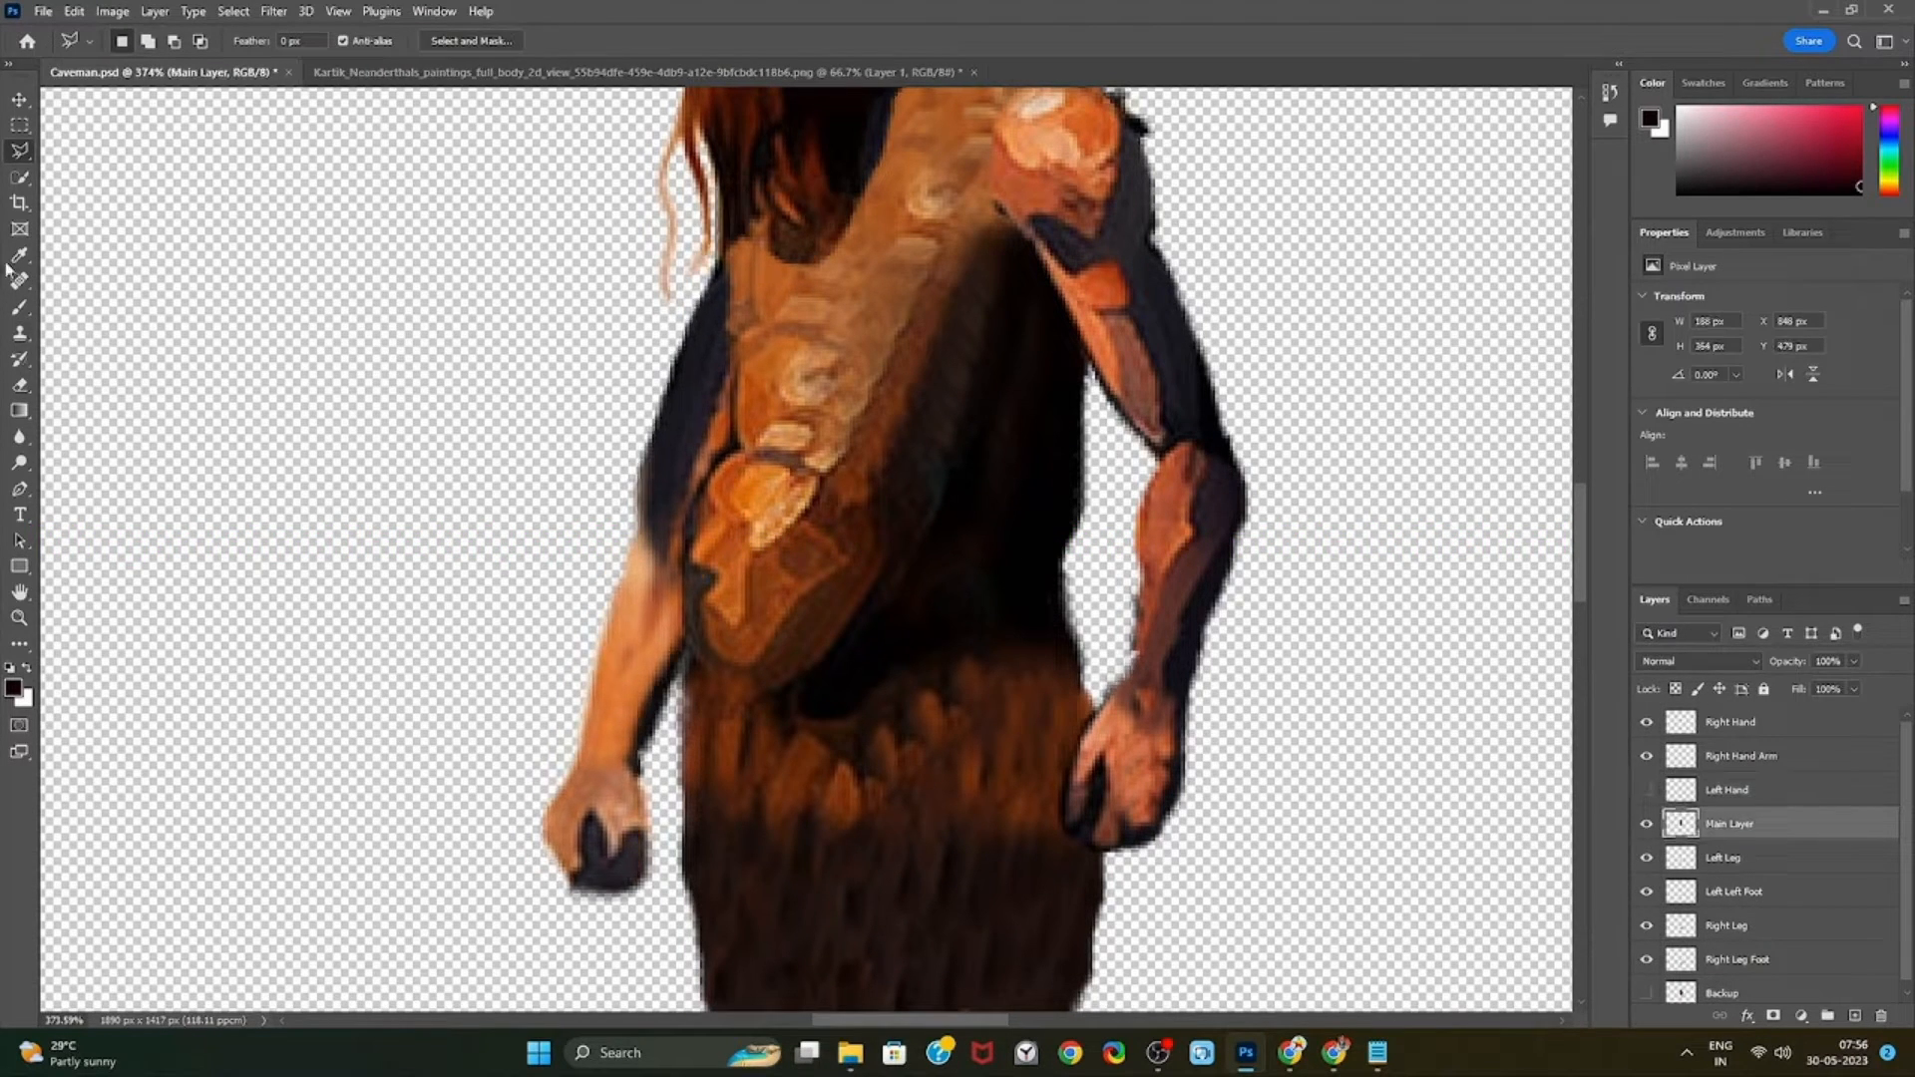
click(20, 385)
mouse_move(600, 891)
mouse_down()
mouse_move(589, 858)
mouse_move(644, 848)
mouse_move(619, 768)
mouse_move(654, 686)
mouse_move(587, 726)
mouse_up()
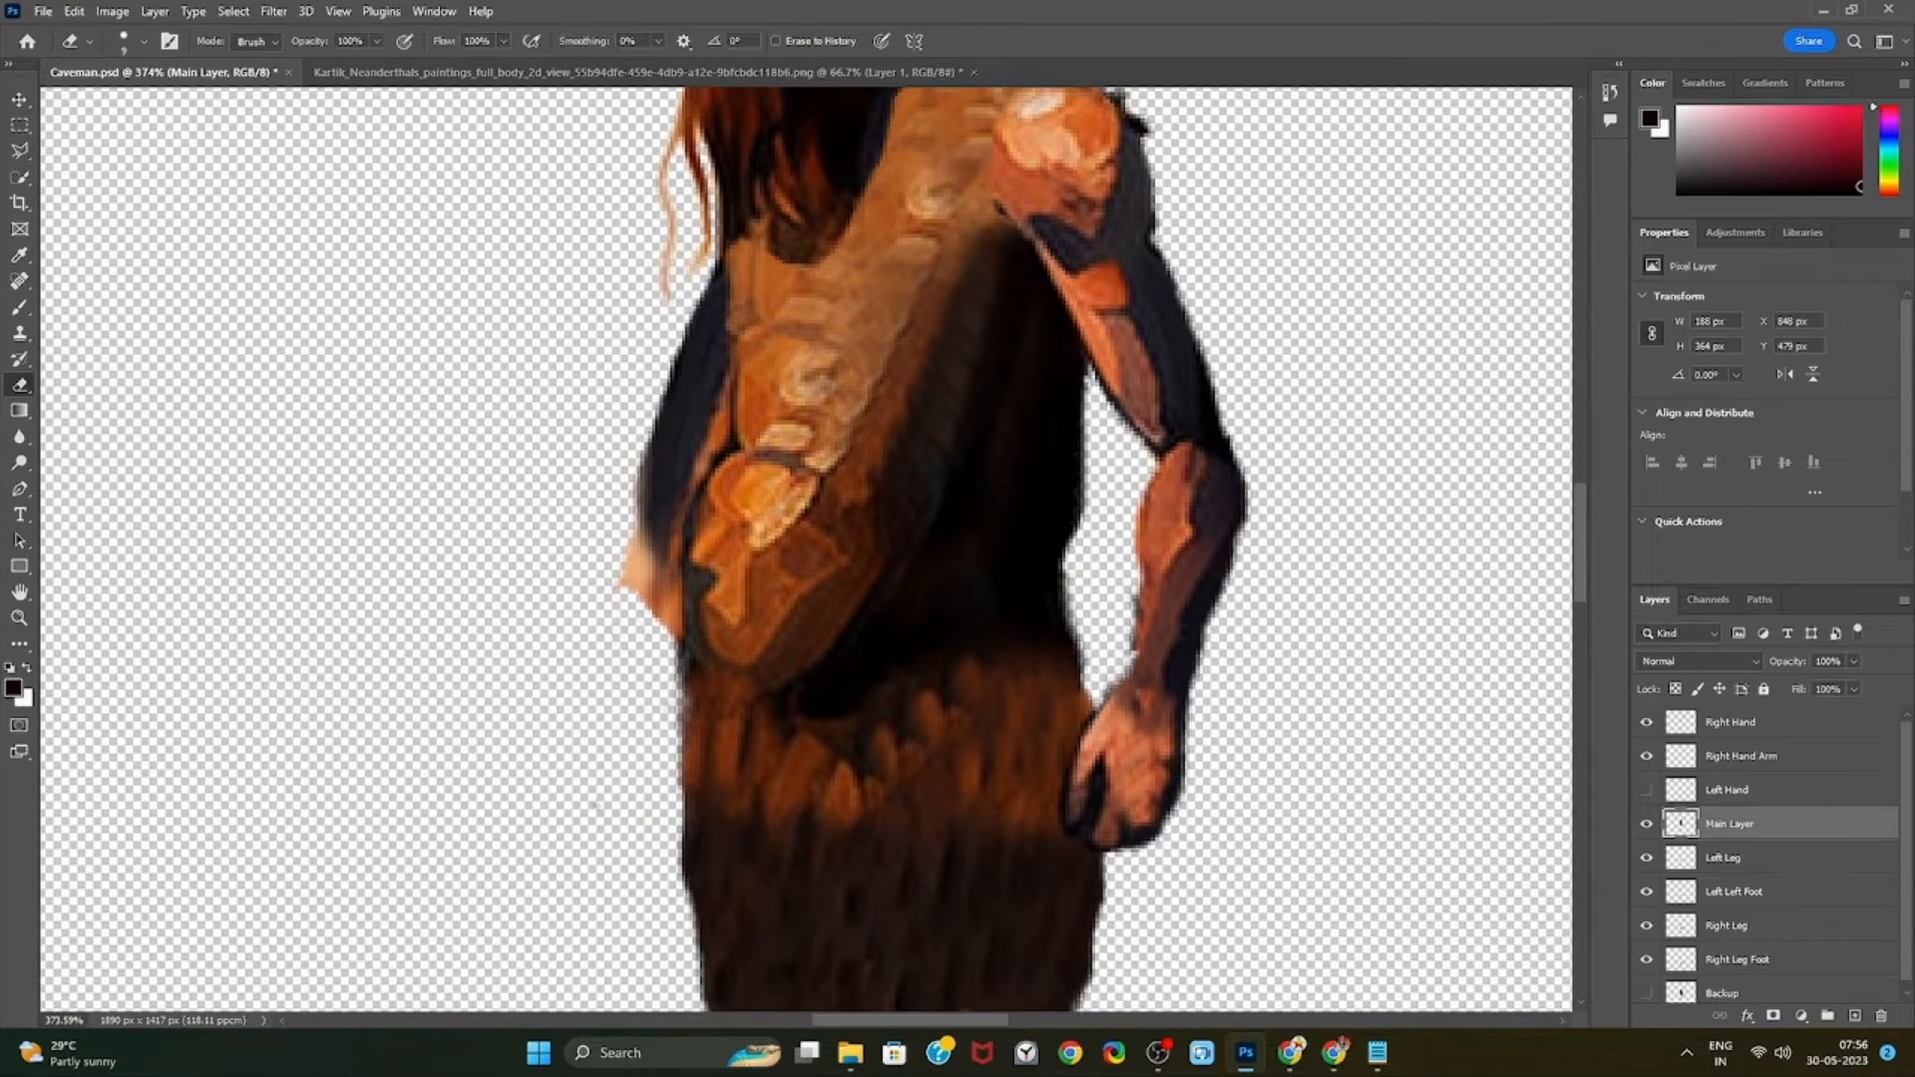
scroll(621, 653, up, 1)
mouse_move(627, 659)
mouse_down()
mouse_move(671, 447)
mouse_move(688, 492)
mouse_move(656, 712)
mouse_up()
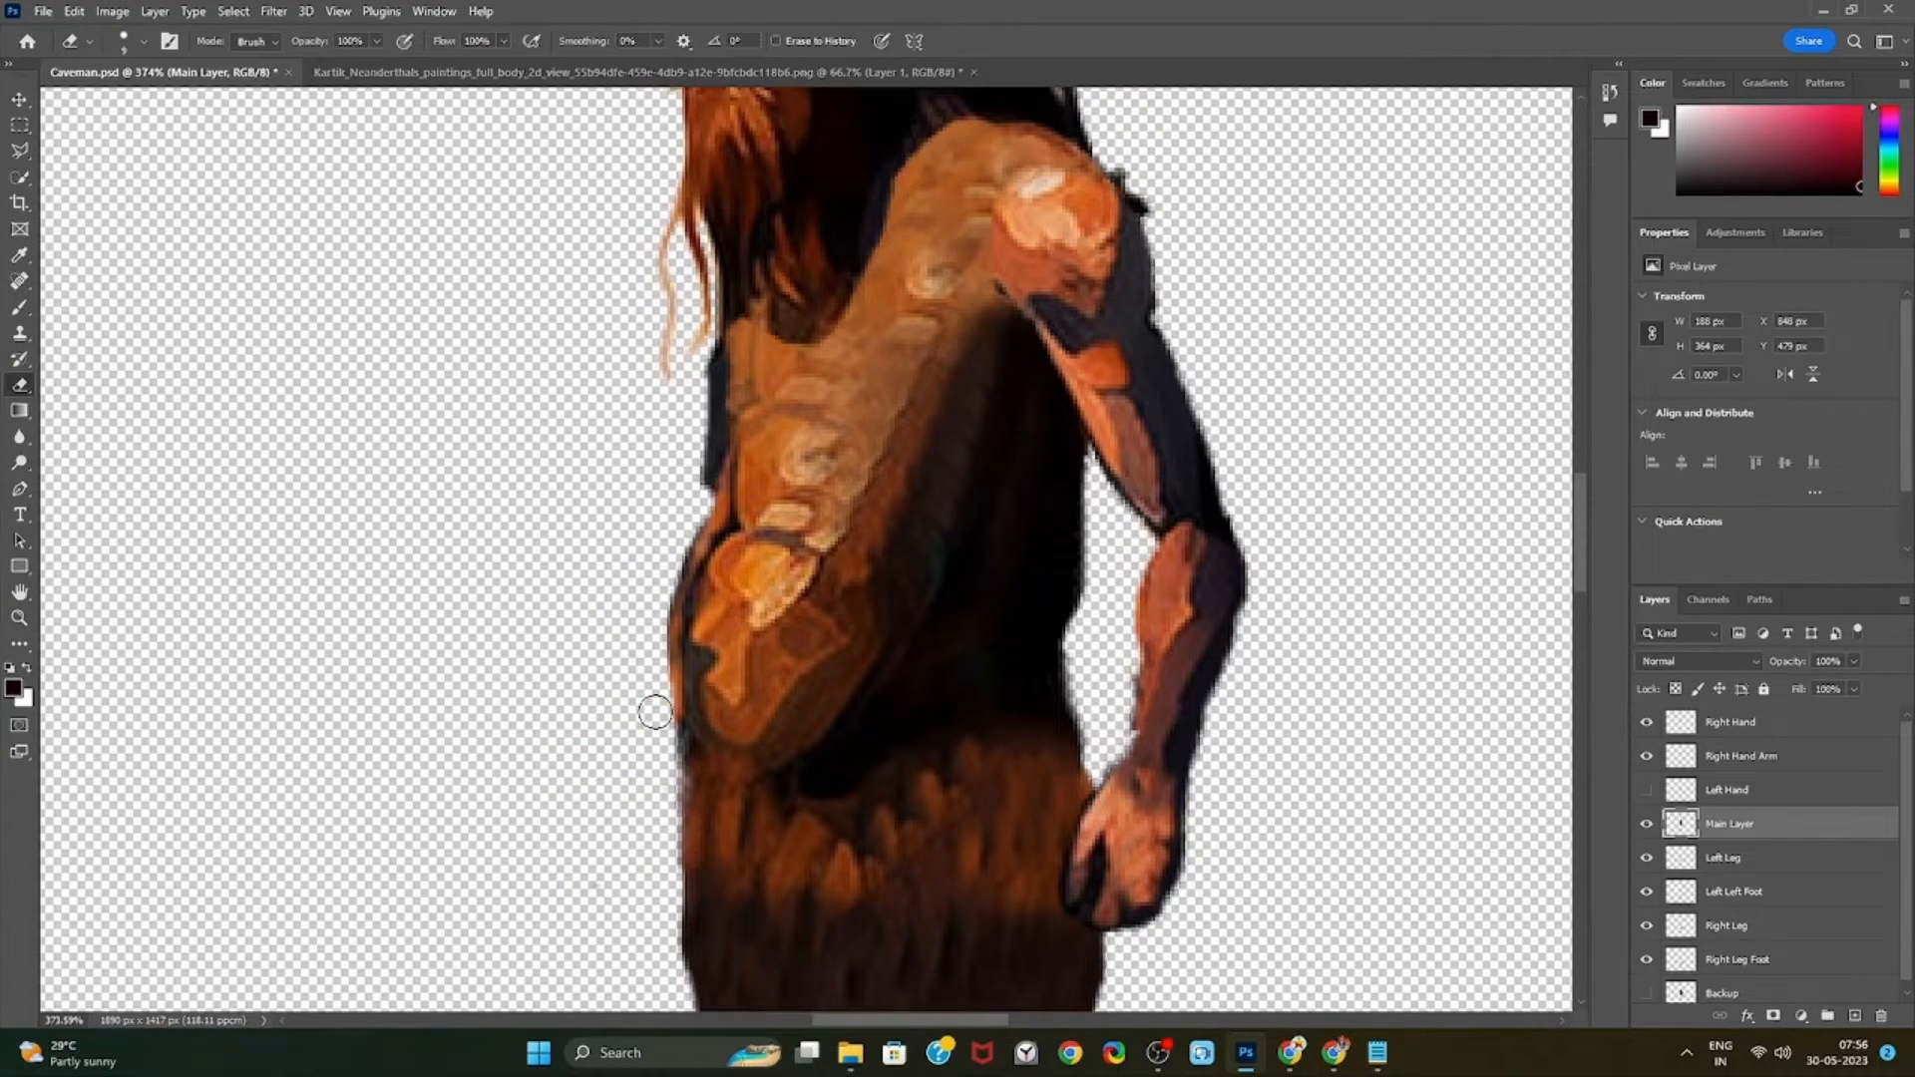
Erase the remaining dark upper-arm pixels along the chest and belly's front edge on Main Layer
scroll(648, 698, up, 2)
drag(728, 272, 740, 471)
key(ctrl+z)
mouse_move(723, 274)
mouse_down()
mouse_move(725, 475)
mouse_move(669, 607)
mouse_move(676, 718)
mouse_up()
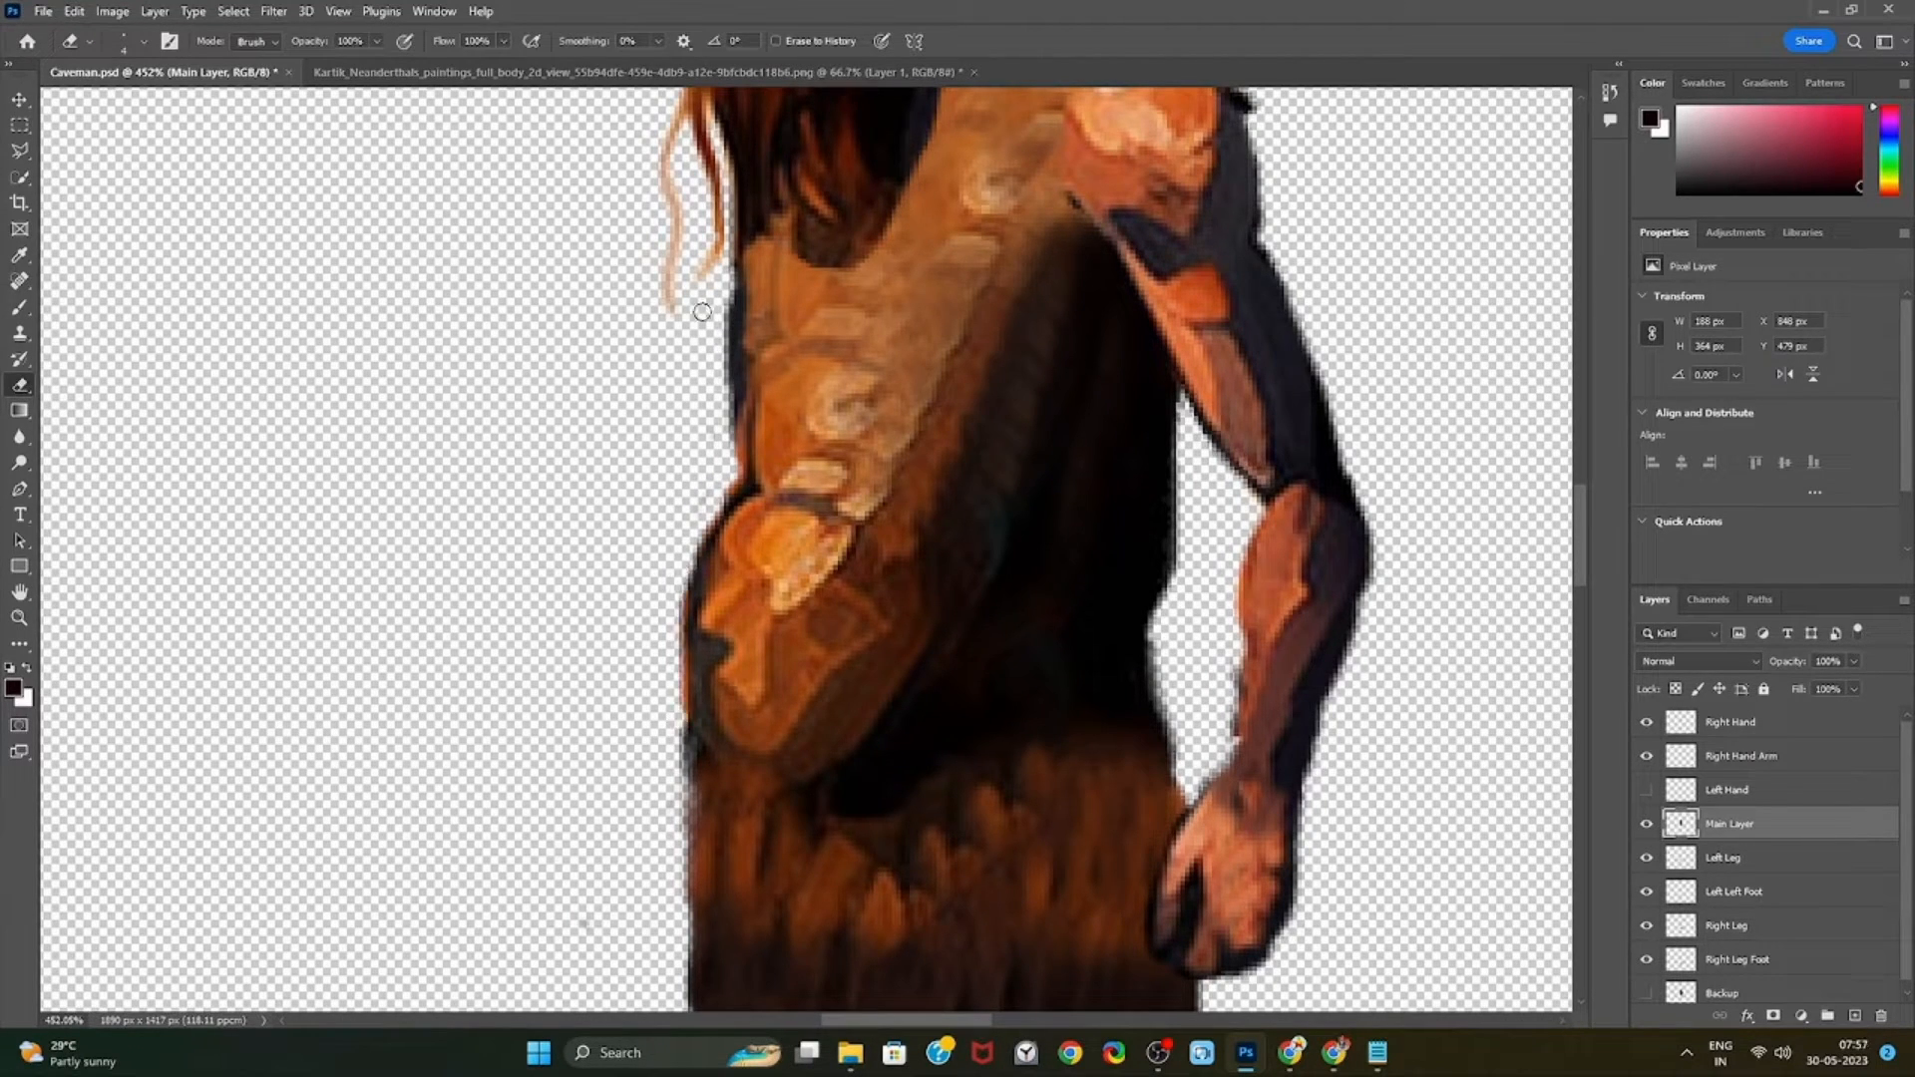
drag(729, 280, 733, 494)
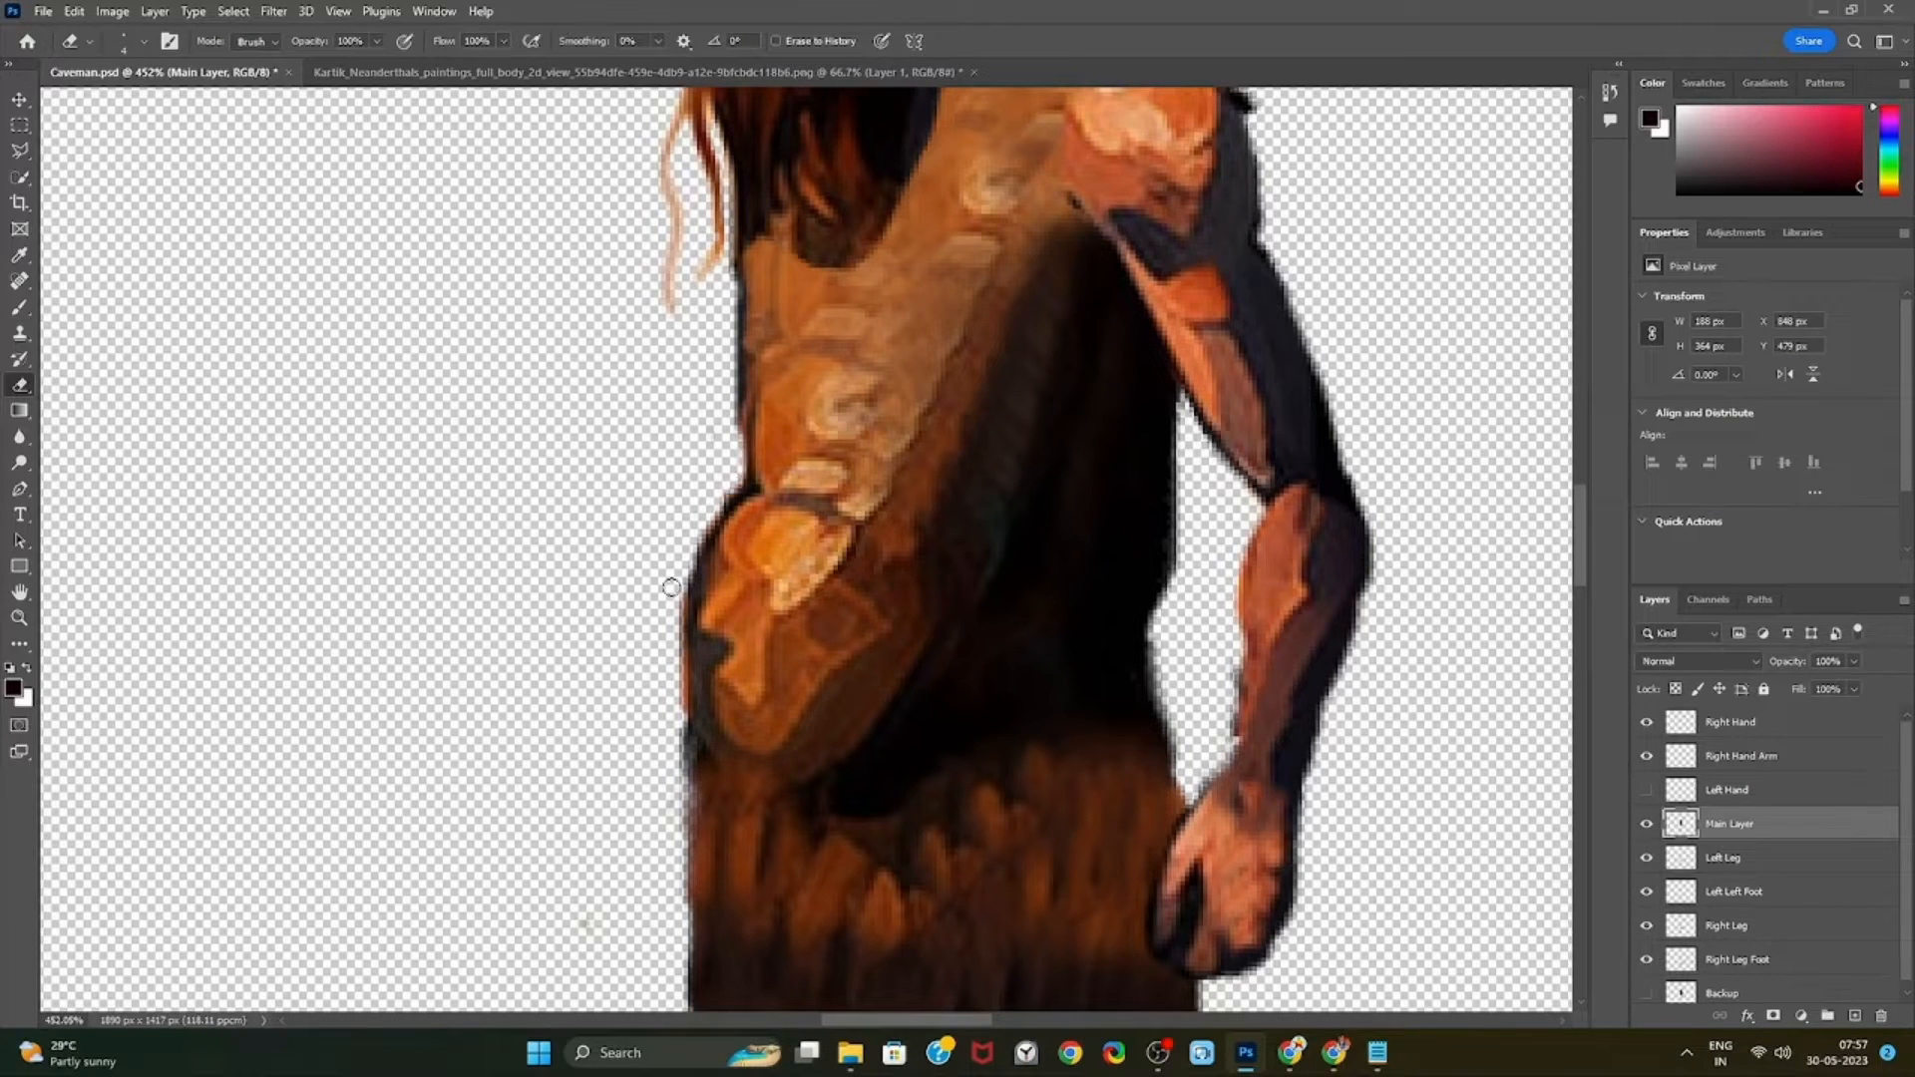
drag(672, 588, 683, 749)
scroll(723, 438, up, 1)
mouse_move(723, 386)
mouse_down()
mouse_move(728, 463)
mouse_move(697, 529)
mouse_up()
scroll(886, 485, down, 2)
scroll(1111, 730, up, 1)
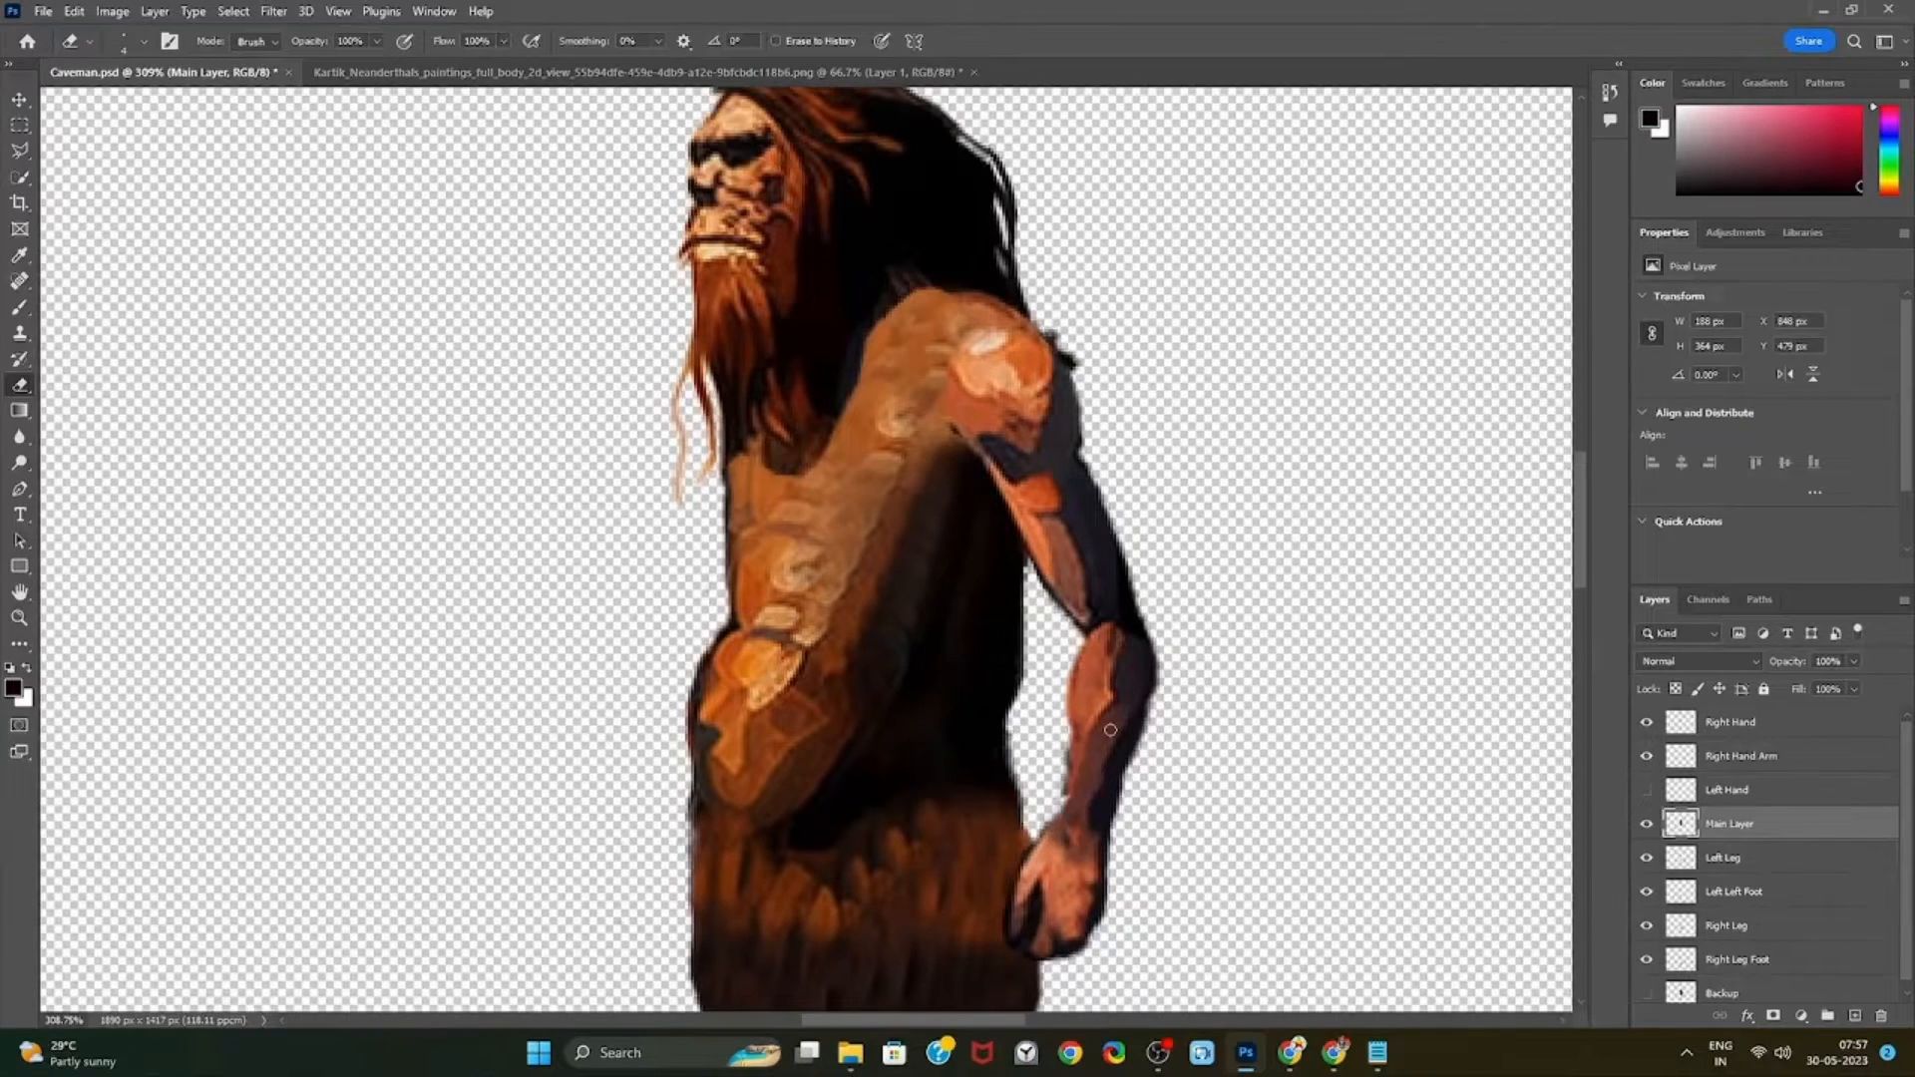
Show the Left Hand layer, move the arm clear of the body, and erase the corners of its shoulder end
click(1648, 793)
key(v)
drag(770, 509, 614, 467)
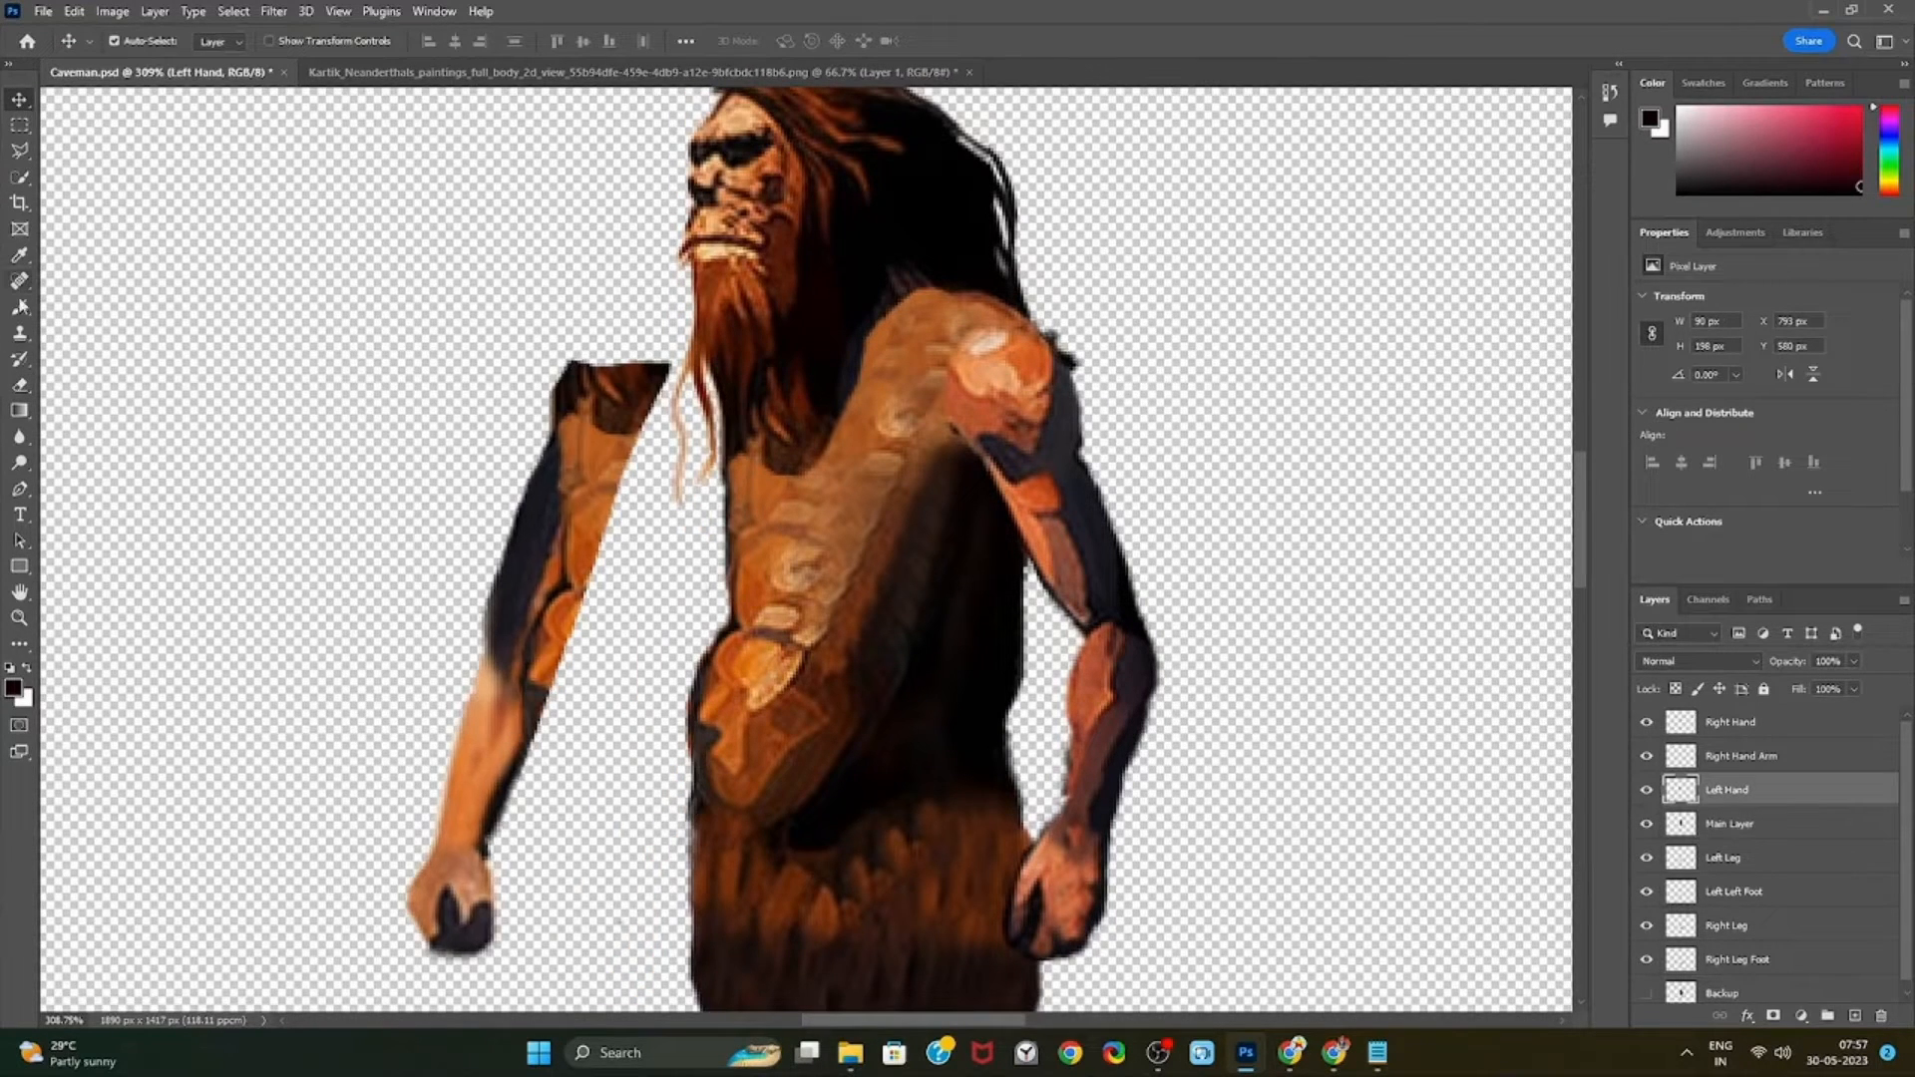
click(20, 386)
mouse_move(555, 371)
mouse_down()
mouse_move(600, 356)
mouse_move(667, 366)
mouse_move(545, 413)
mouse_move(587, 369)
mouse_move(654, 415)
mouse_up()
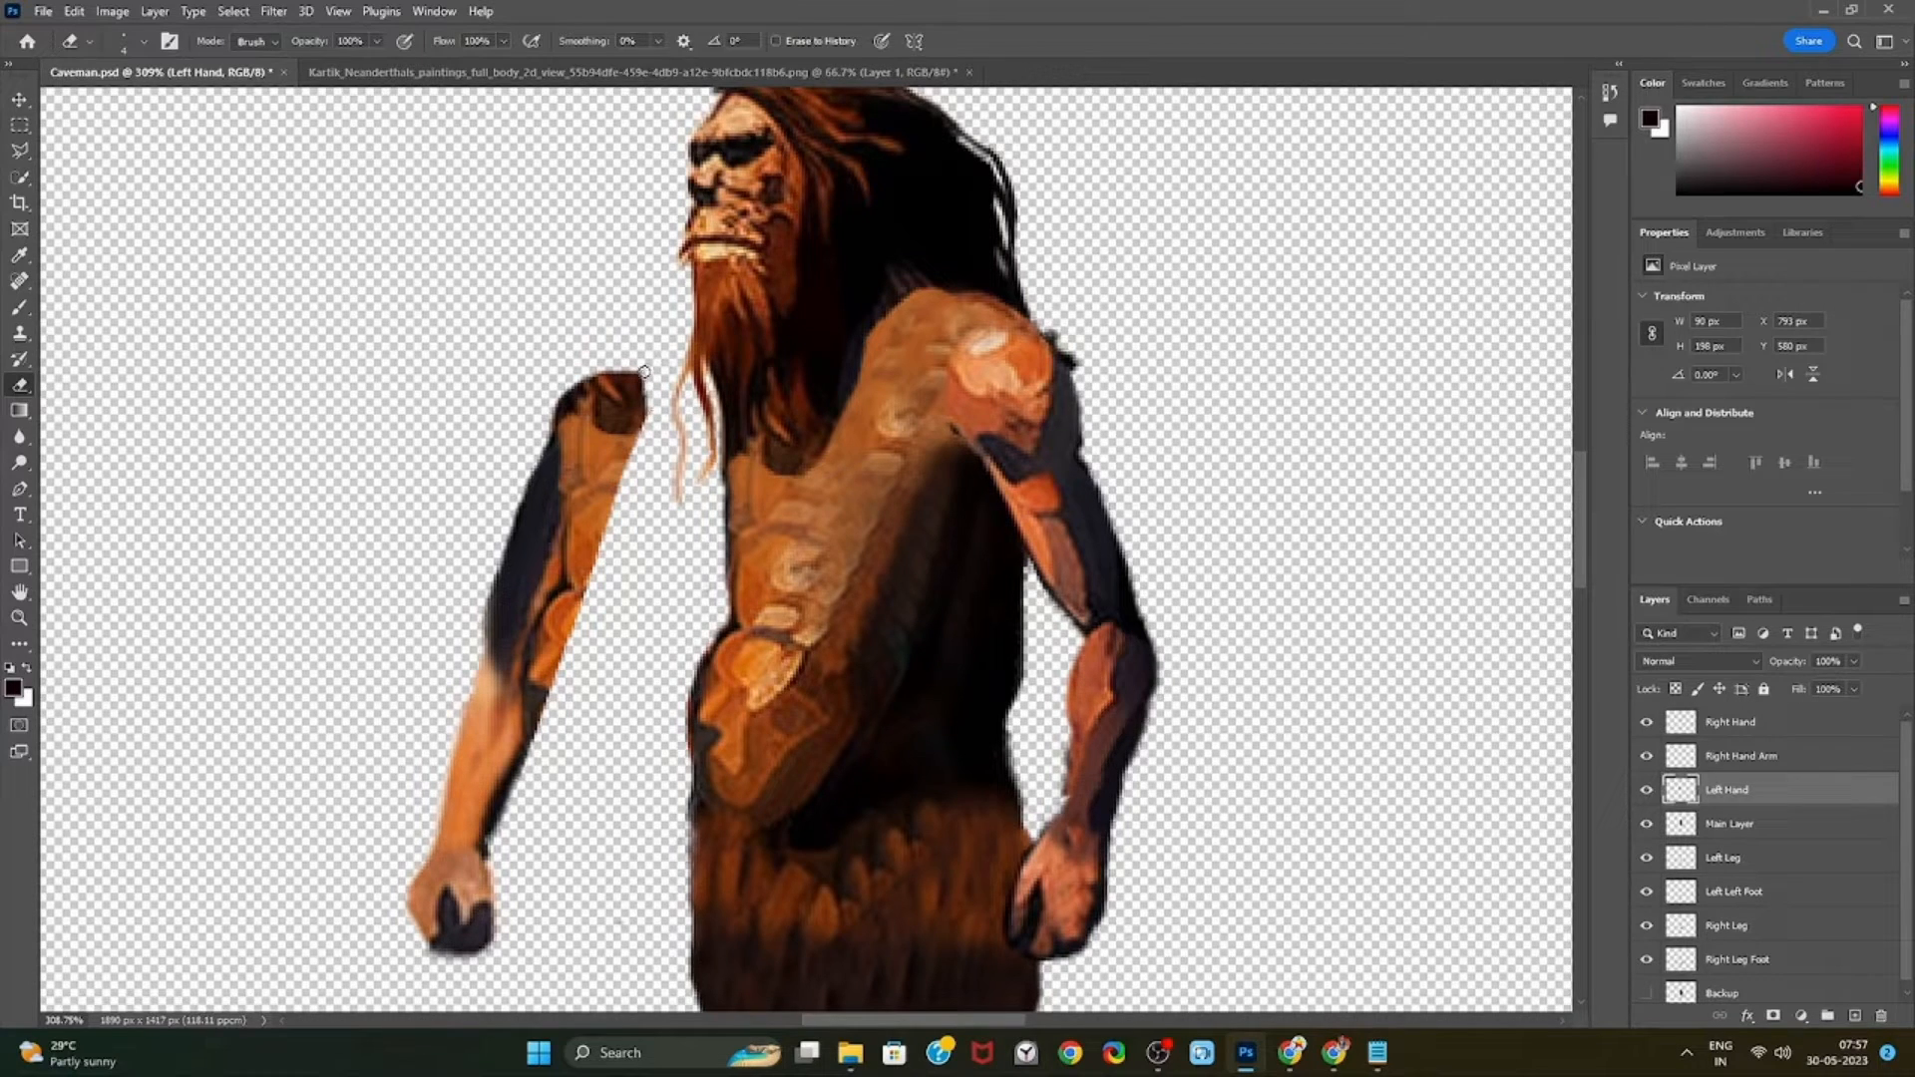
Clone skin texture over the chest, belly and beard details left on the upper arm of Left Hand
click(20, 333)
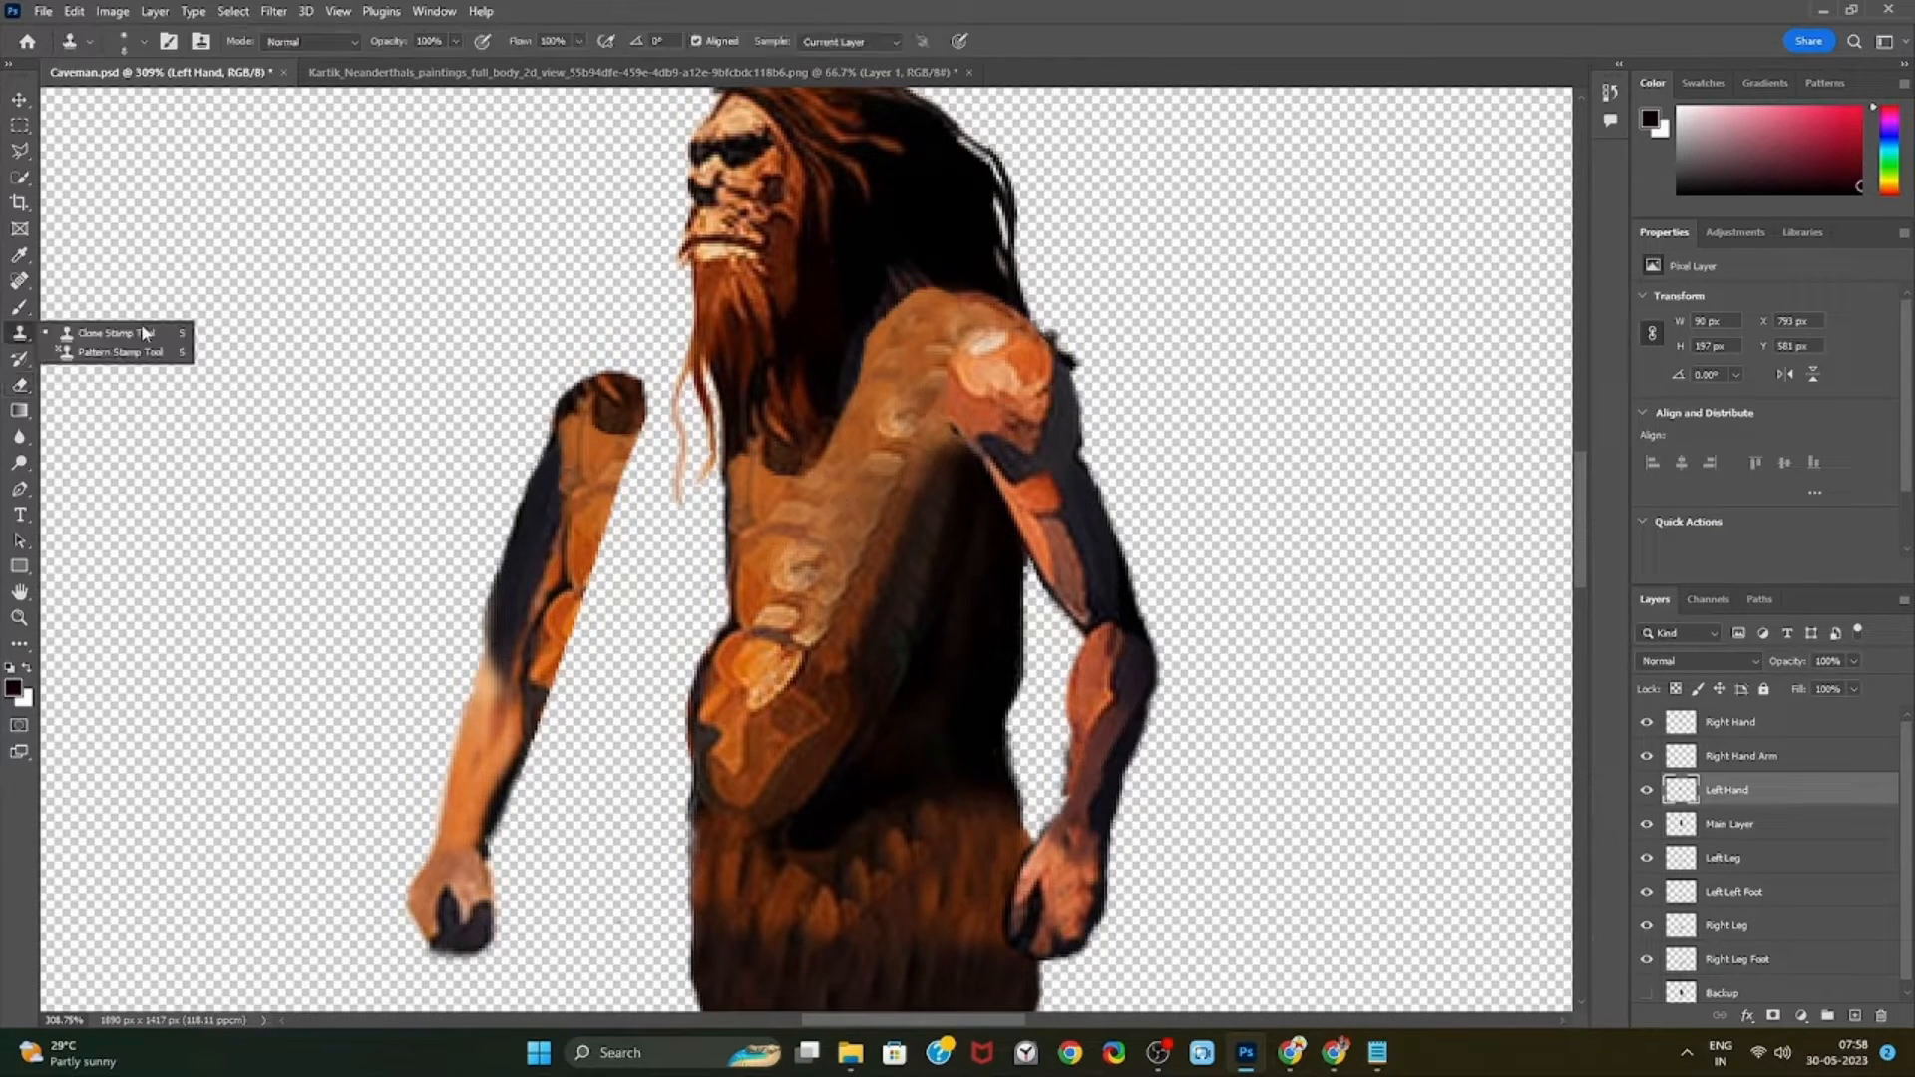
alt+click(551, 535)
drag(574, 446, 555, 609)
alt+click(587, 448)
mouse_move(598, 419)
mouse_down()
mouse_move(619, 403)
mouse_move(620, 435)
mouse_up()
drag(535, 638, 529, 660)
Erase stray pixels to round the shoulder end and smooth the upper arm's outer edge on Left Hand
click(20, 385)
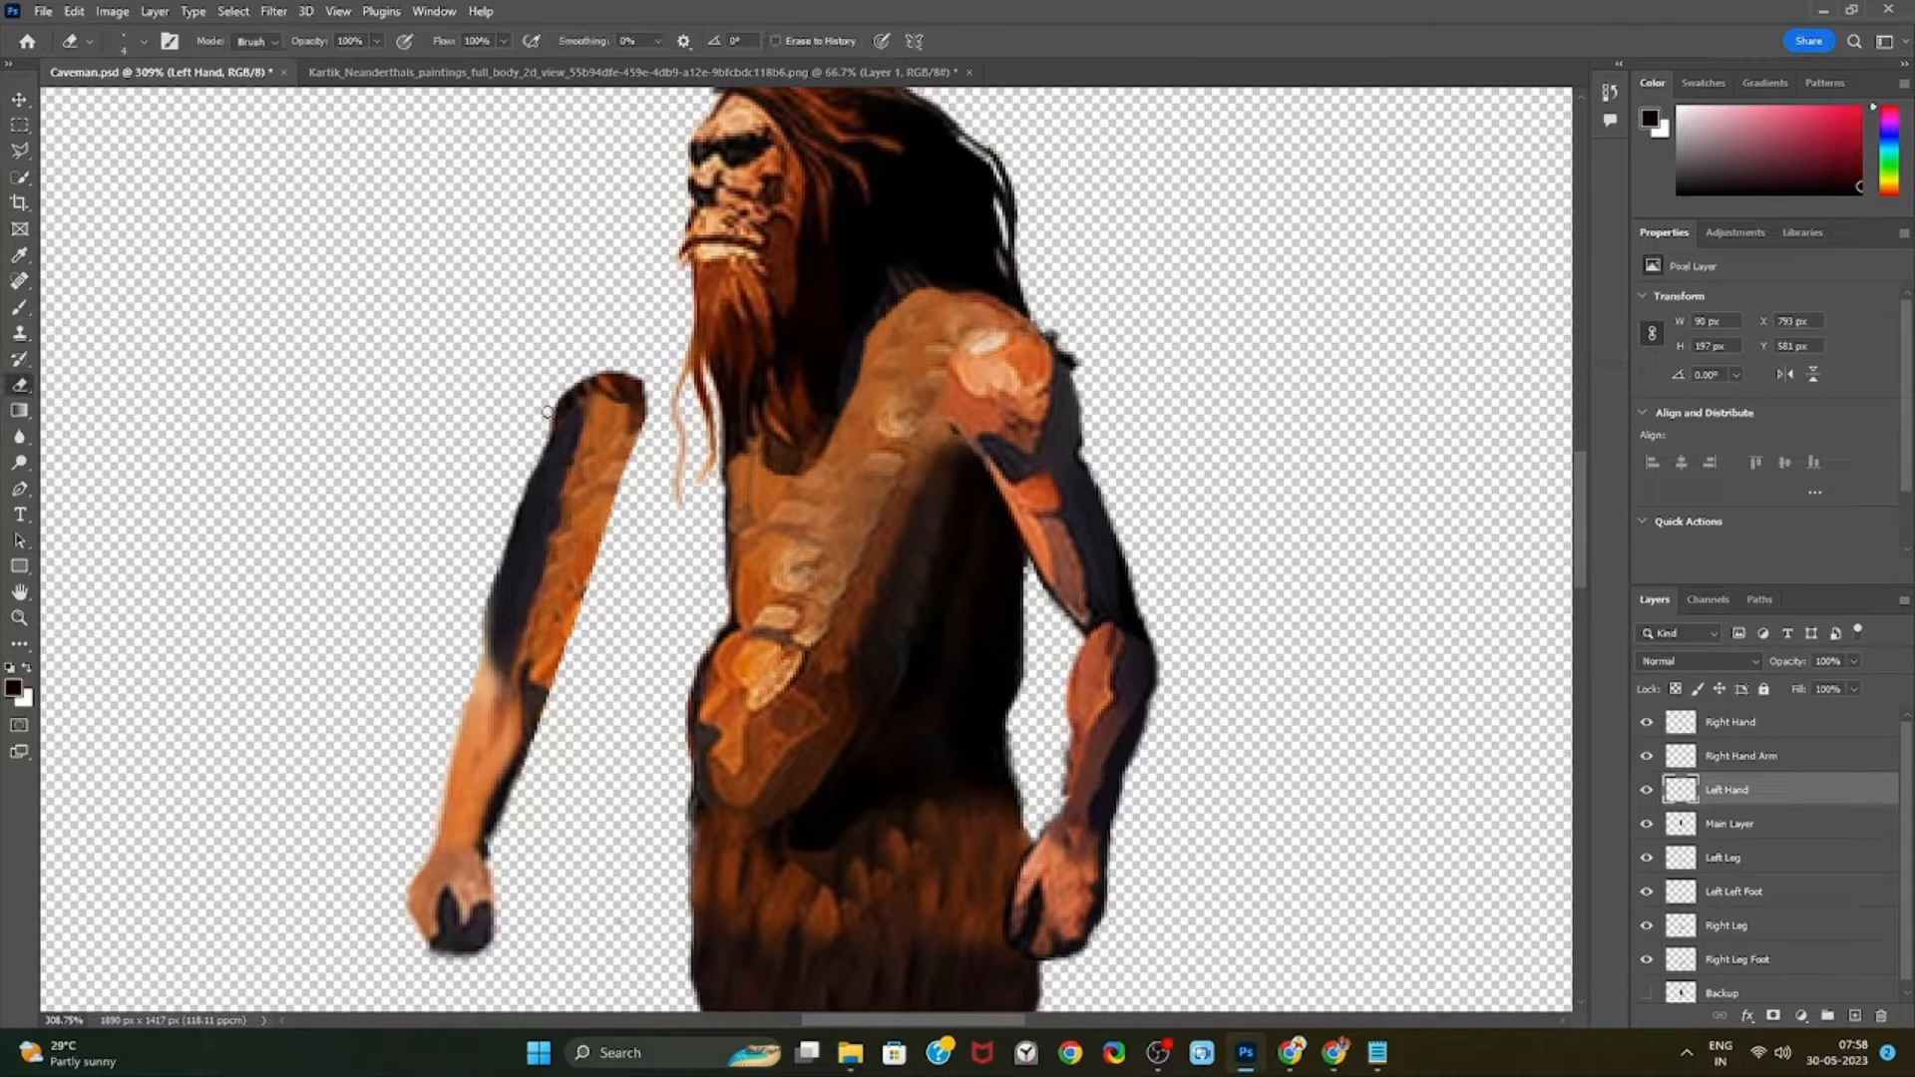
mouse_move(547, 412)
mouse_down()
mouse_move(646, 394)
mouse_move(554, 397)
mouse_move(640, 435)
mouse_up()
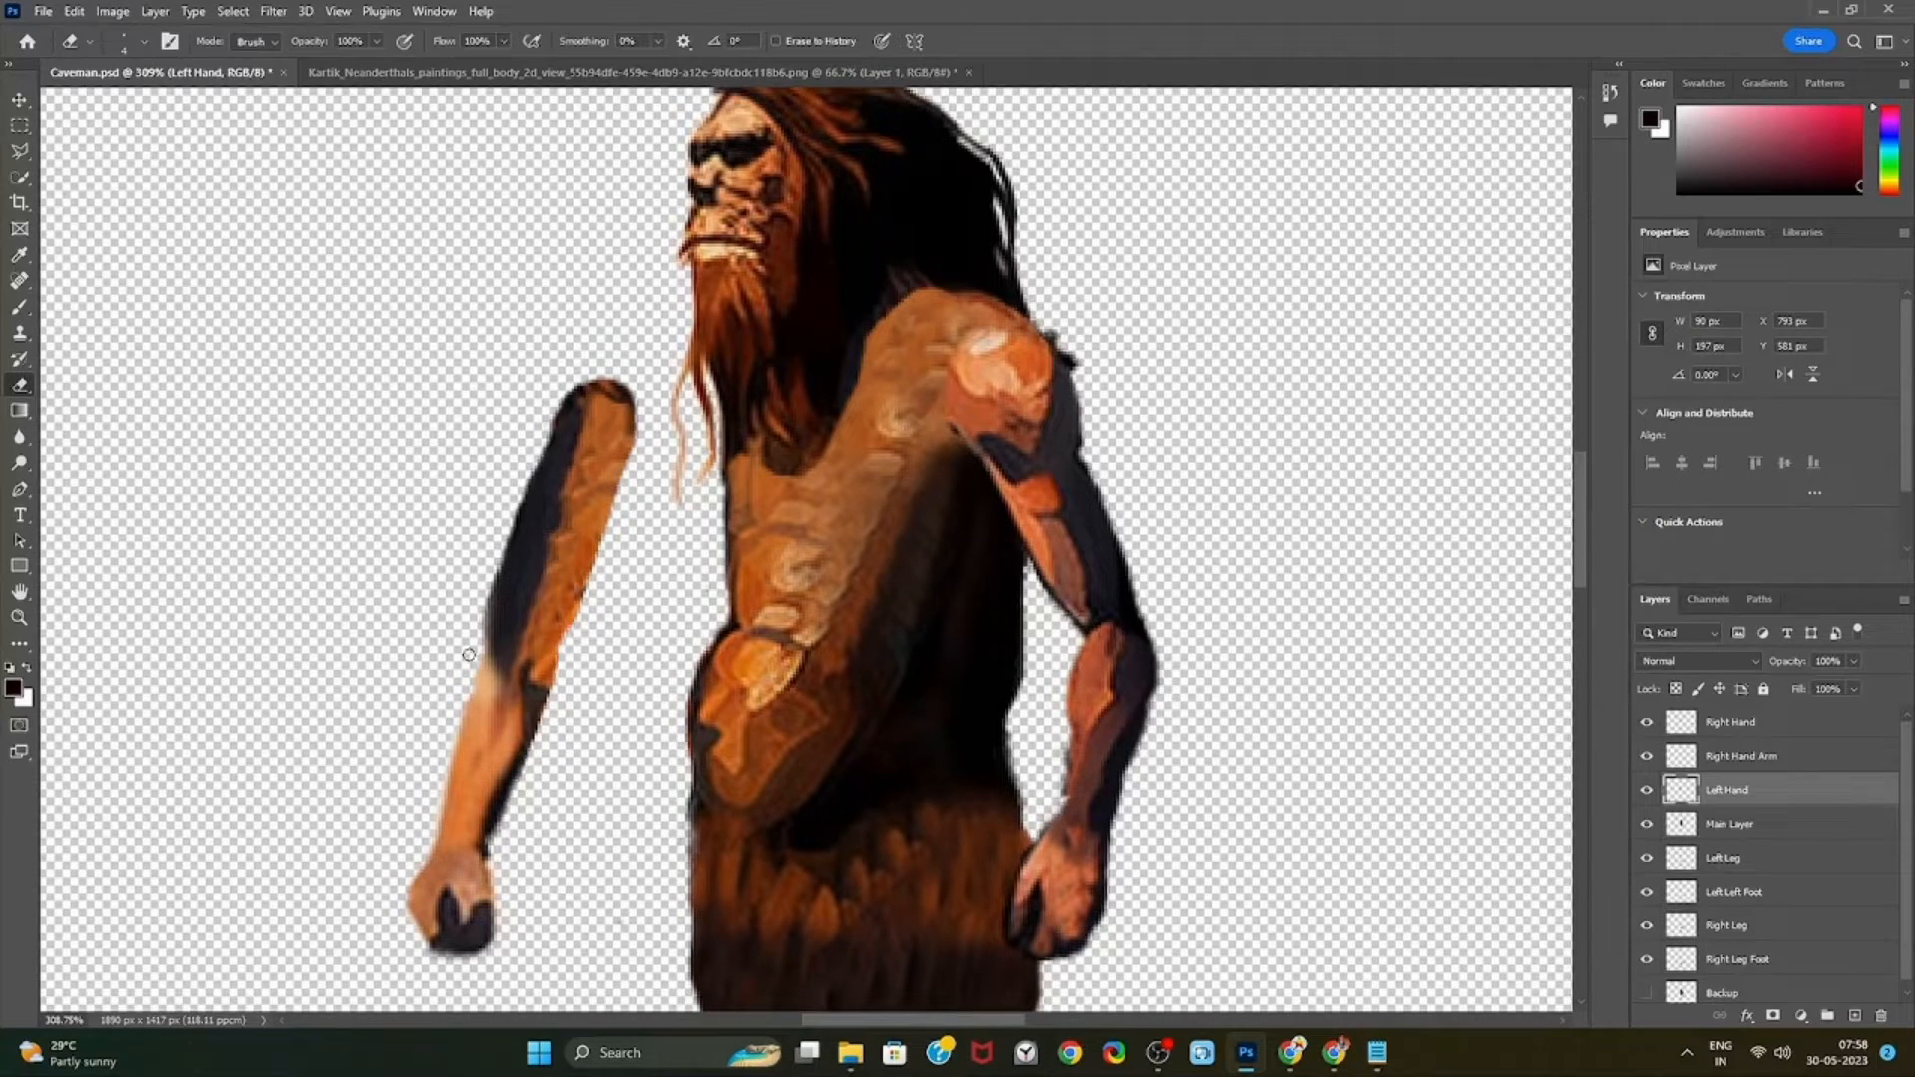
drag(469, 656, 496, 560)
scroll(530, 448, down, 3)
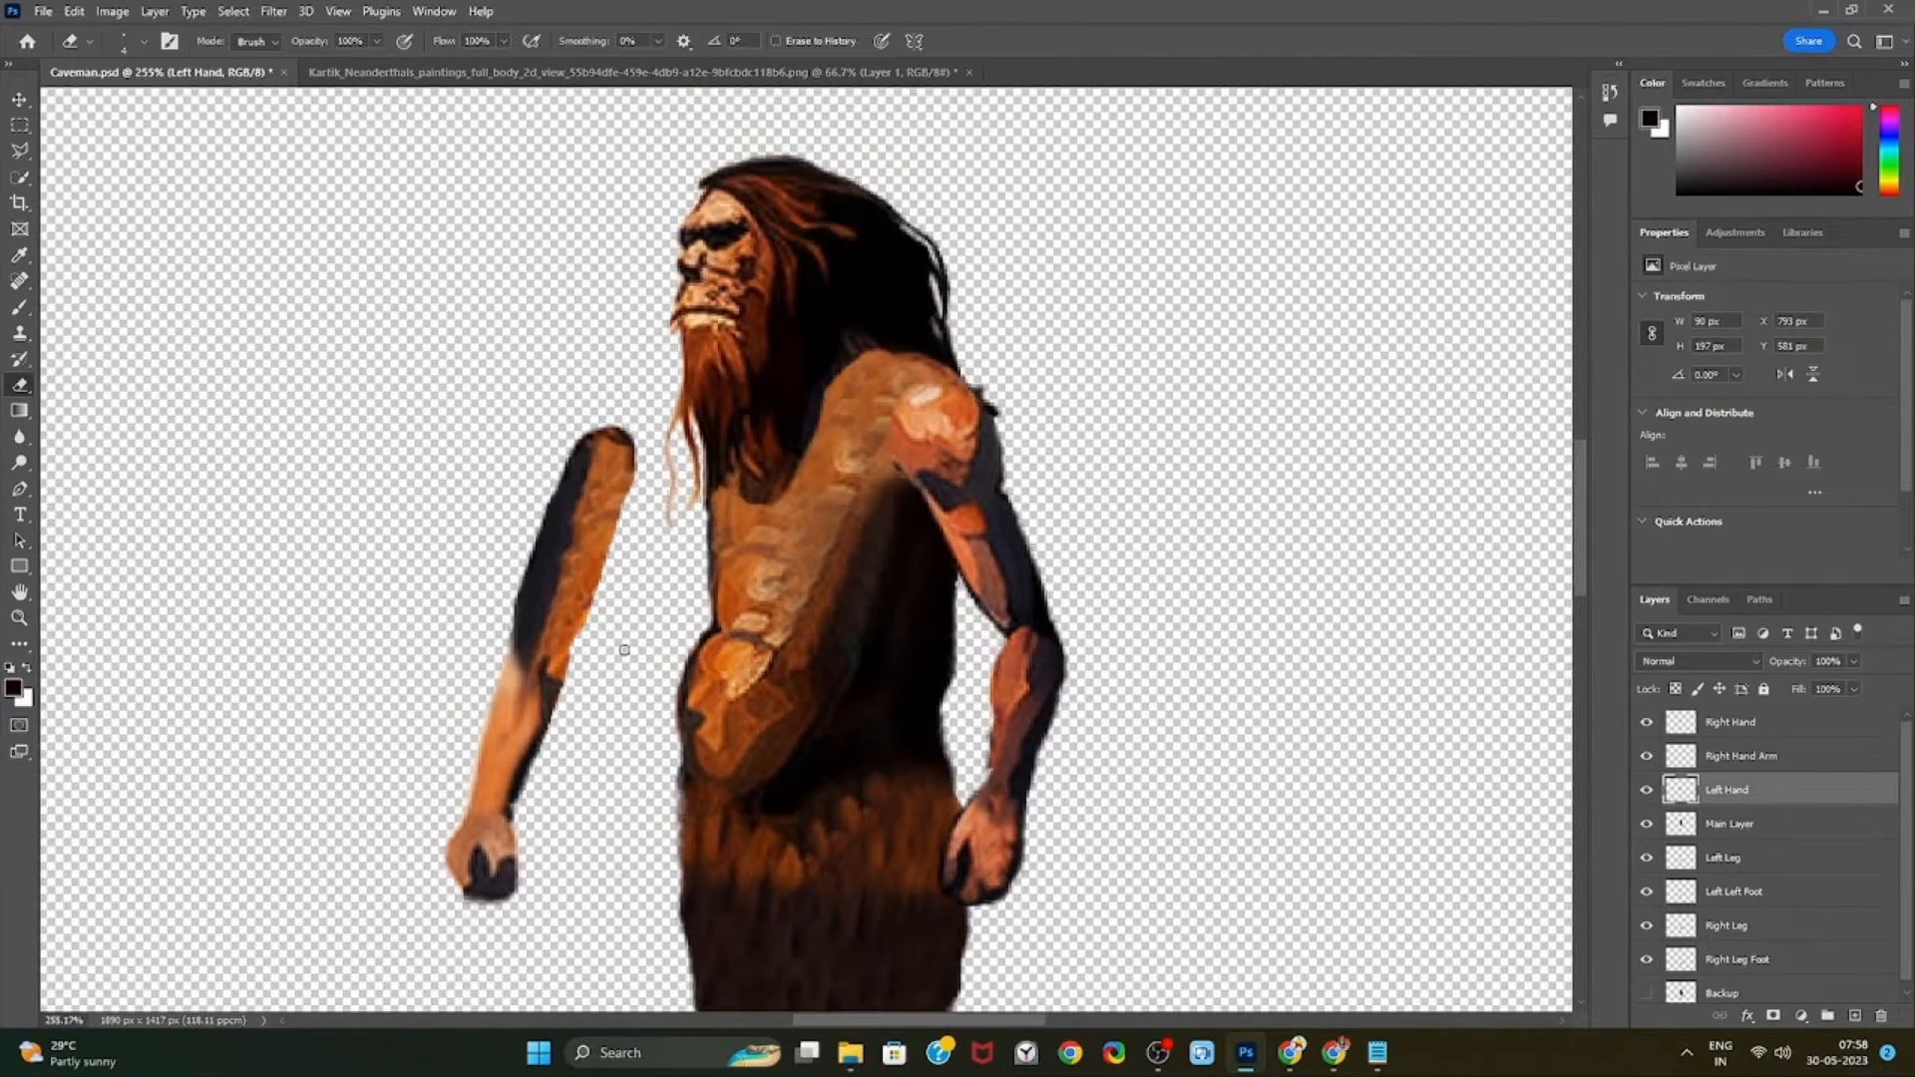
Clone lighter skin down the upper arm on Left Hand to match the forearm's color
scroll(569, 649, up, 4)
key(s)
mouse_move(583, 403)
mouse_down()
mouse_move(602, 366)
mouse_move(518, 651)
mouse_up()
scroll(518, 650, down, 2)
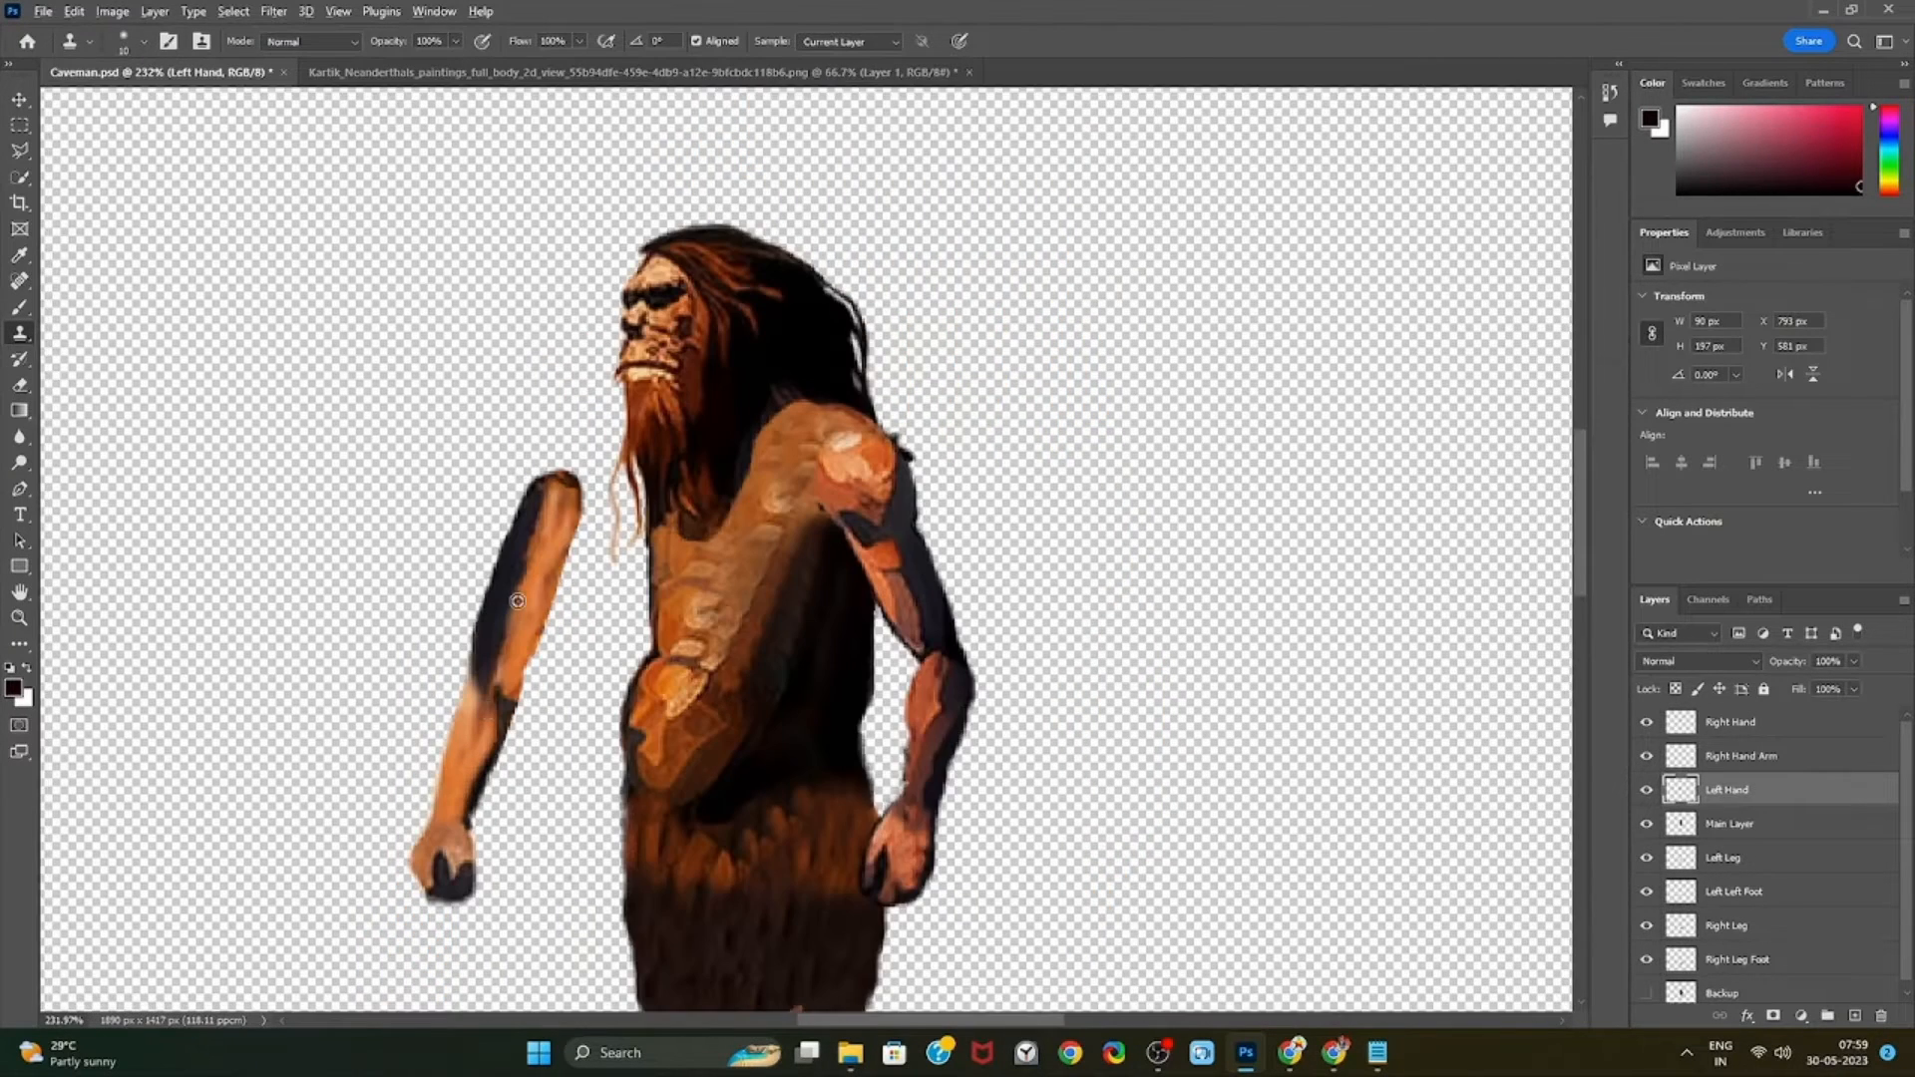
Erase the rough inner edge of the upper arm down to the elbow on the Left Hand layer
click(19, 384)
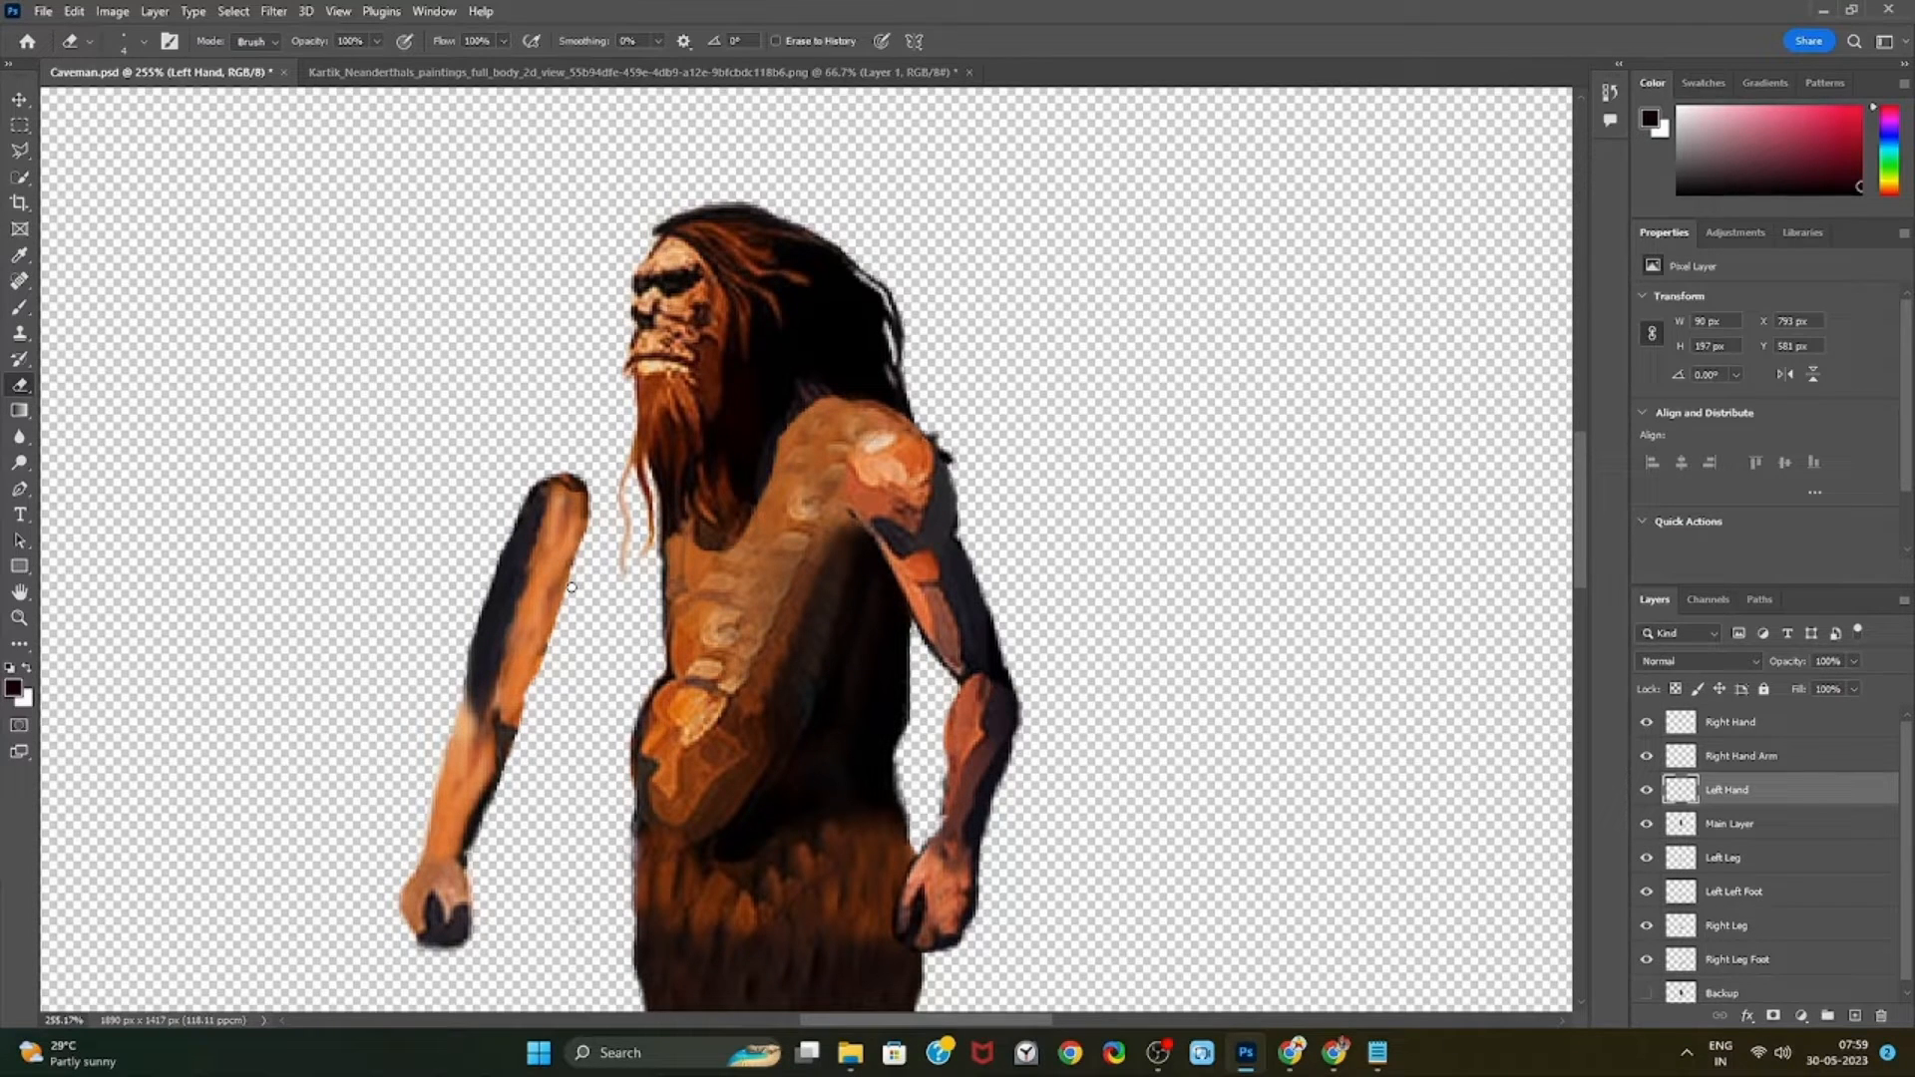
drag(571, 587, 520, 741)
scroll(521, 716, down, 1)
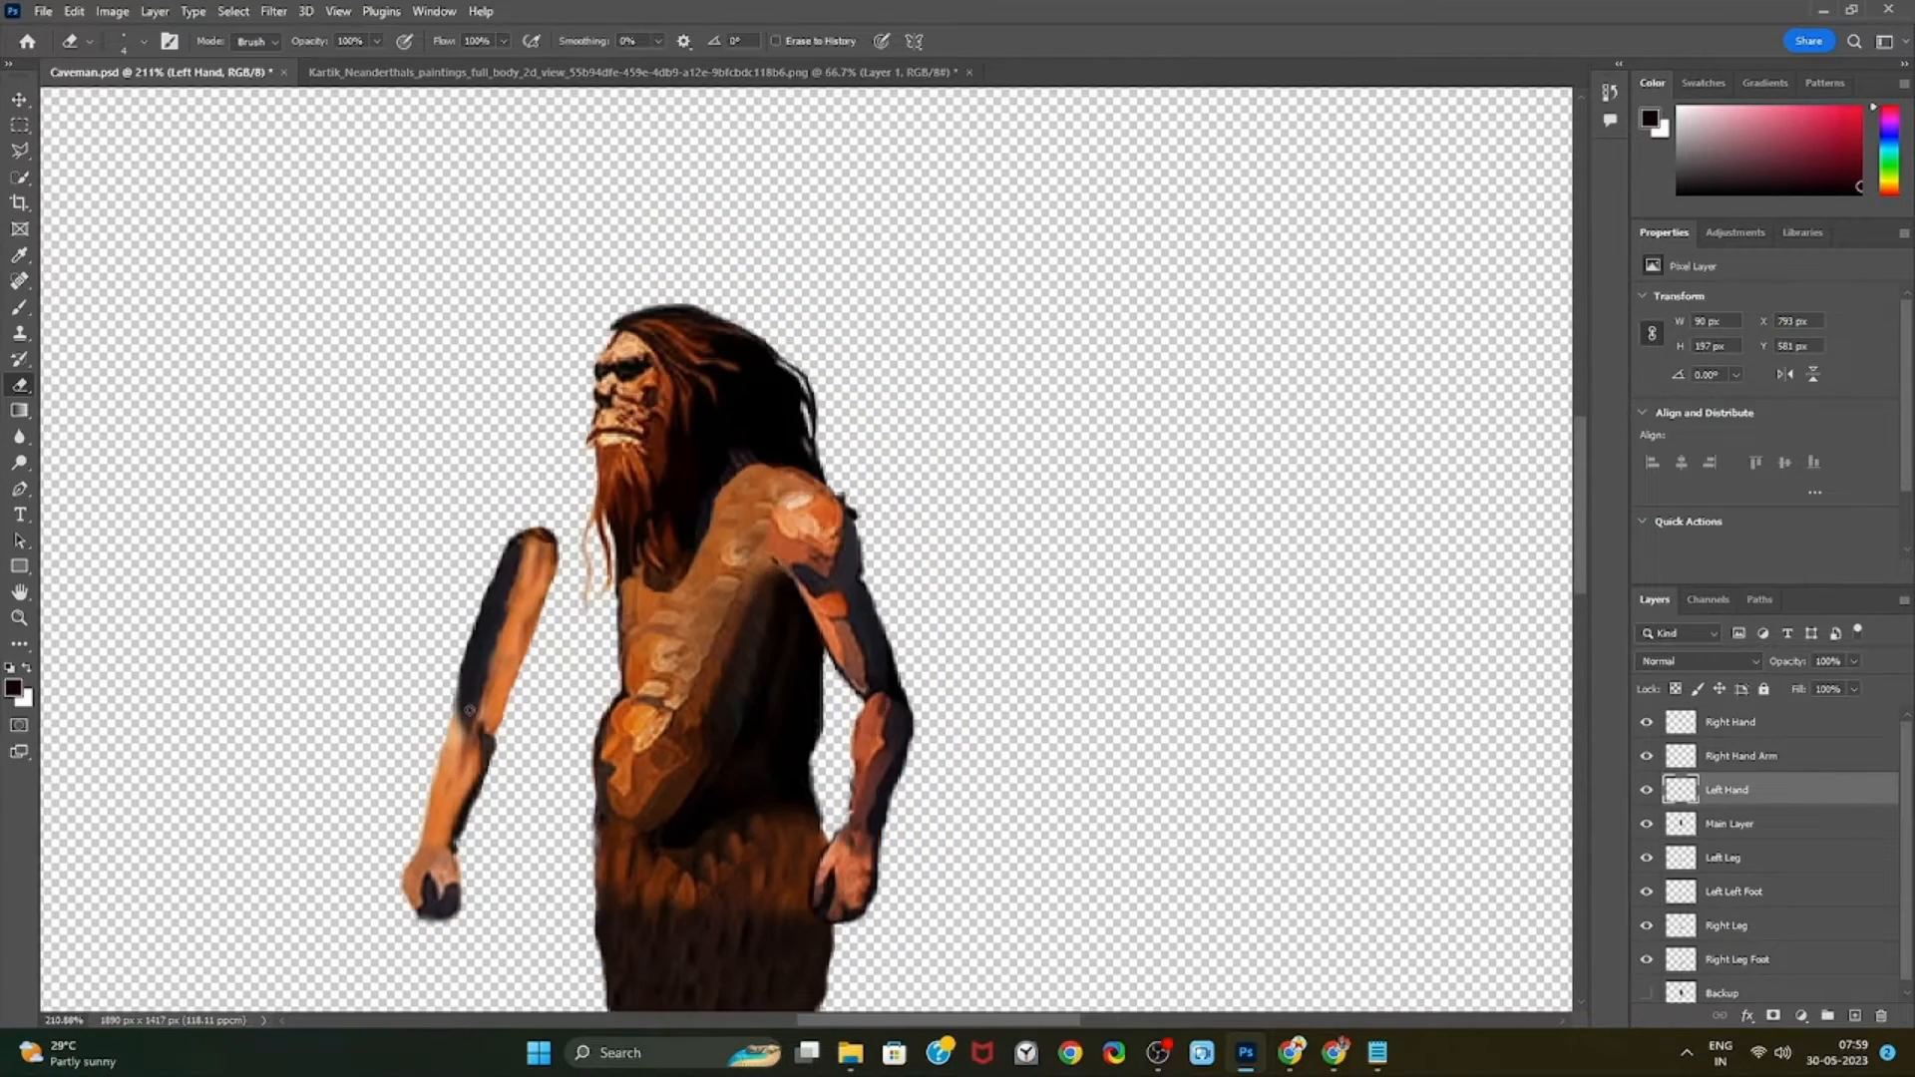
Blend the elbow's color transition into the forearm on Left Hand with the Clone Stamp at 31% opacity
click(18, 337)
scroll(493, 770, up, 5)
alt+click(485, 542)
drag(431, 689, 413, 764)
scroll(538, 871, down, 6)
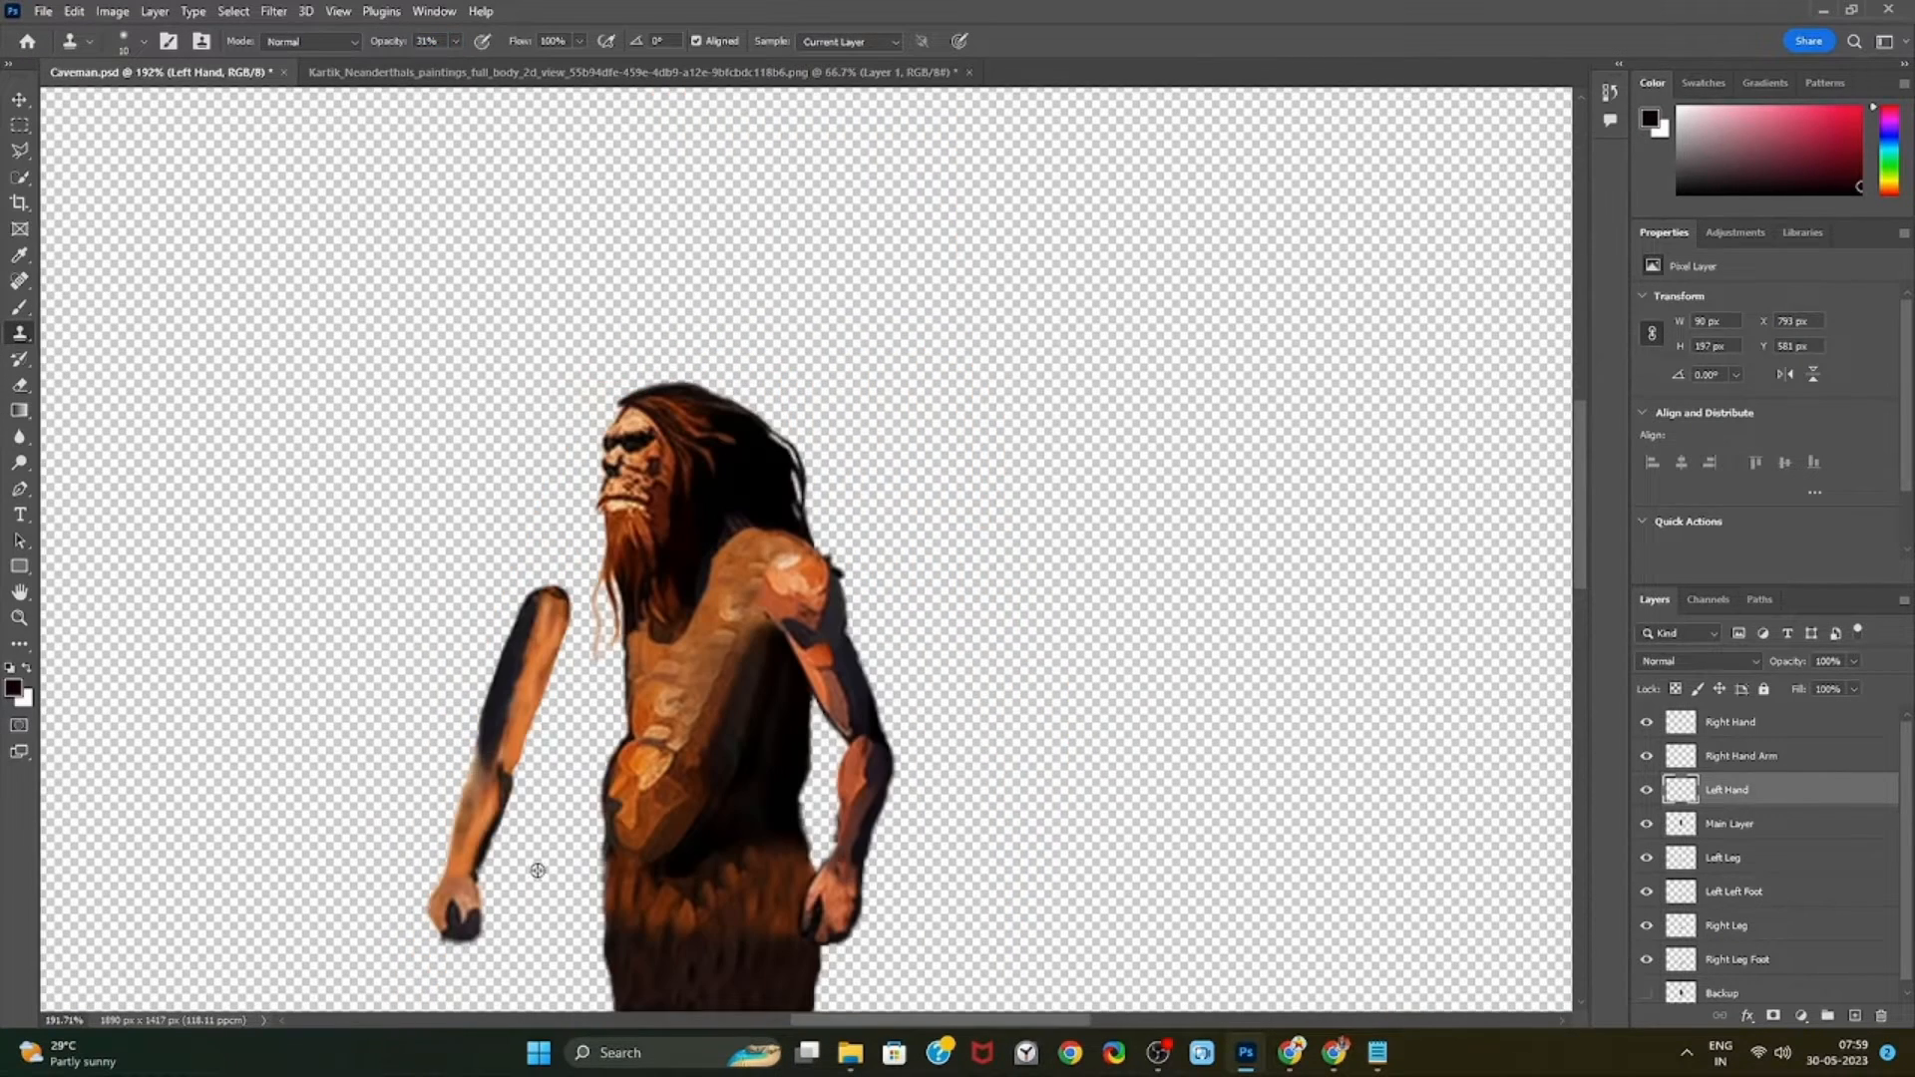
Place the Left Hand layer beneath Main Layer and fit the arm back against the torso's shoulder
click(19, 99)
drag(524, 691, 615, 689)
key(ctrl+bracketleft)
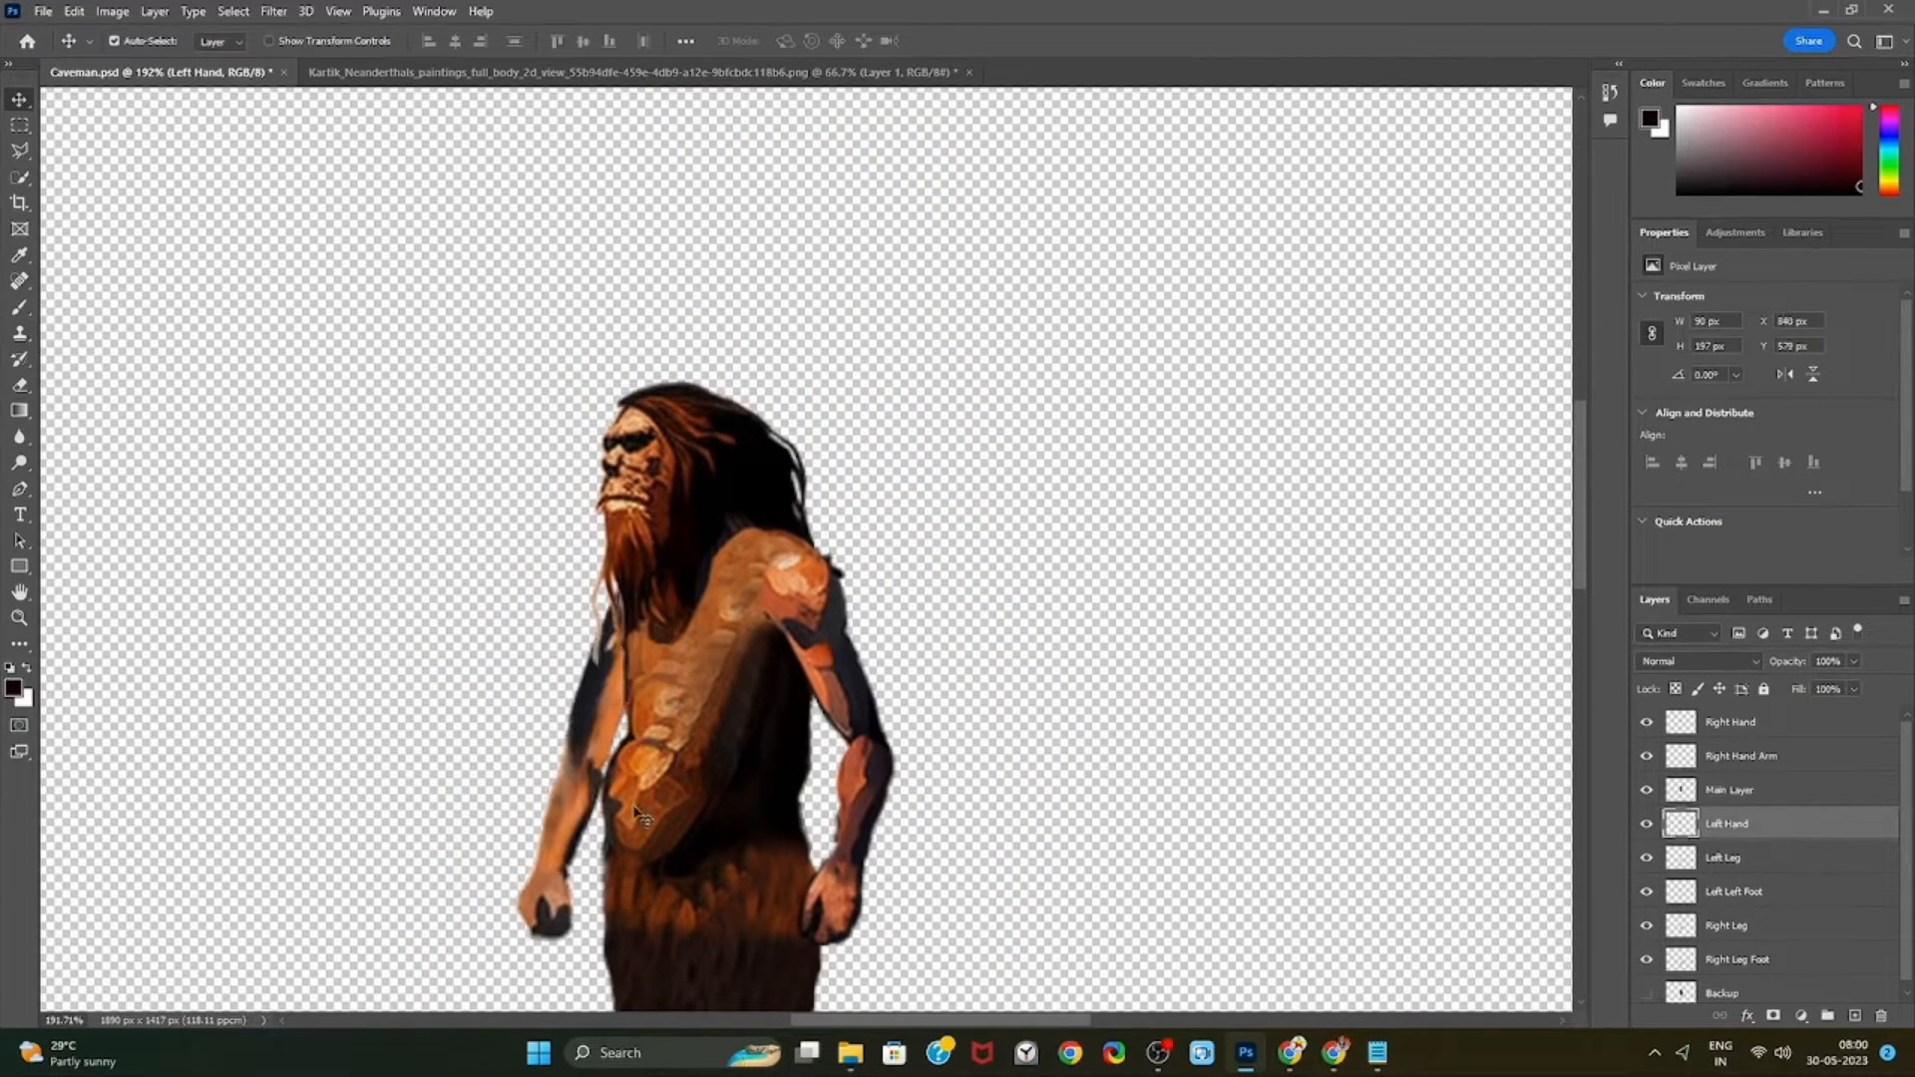
drag(590, 794, 631, 809)
scroll(848, 801, down, 5)
scroll(808, 804, up, 4)
scroll(888, 781, down, 4)
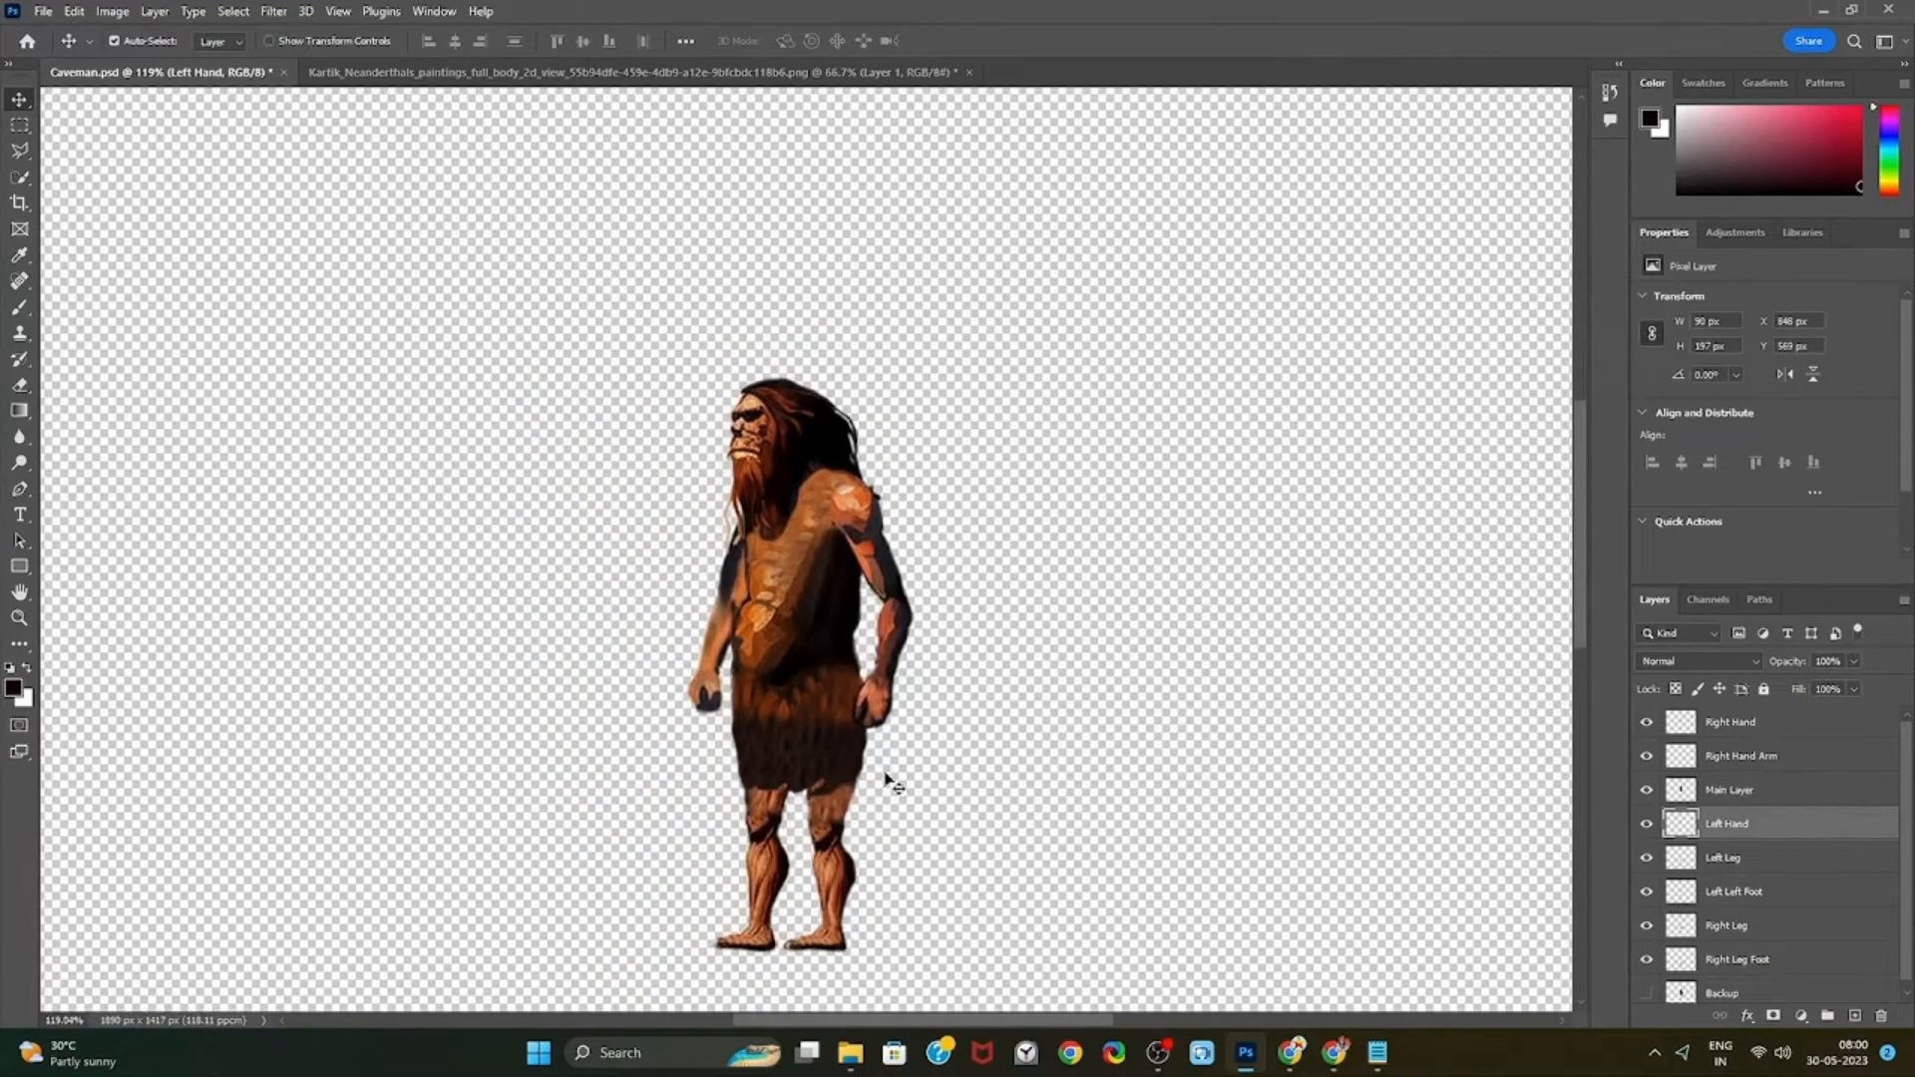
drag(768, 638, 768, 662)
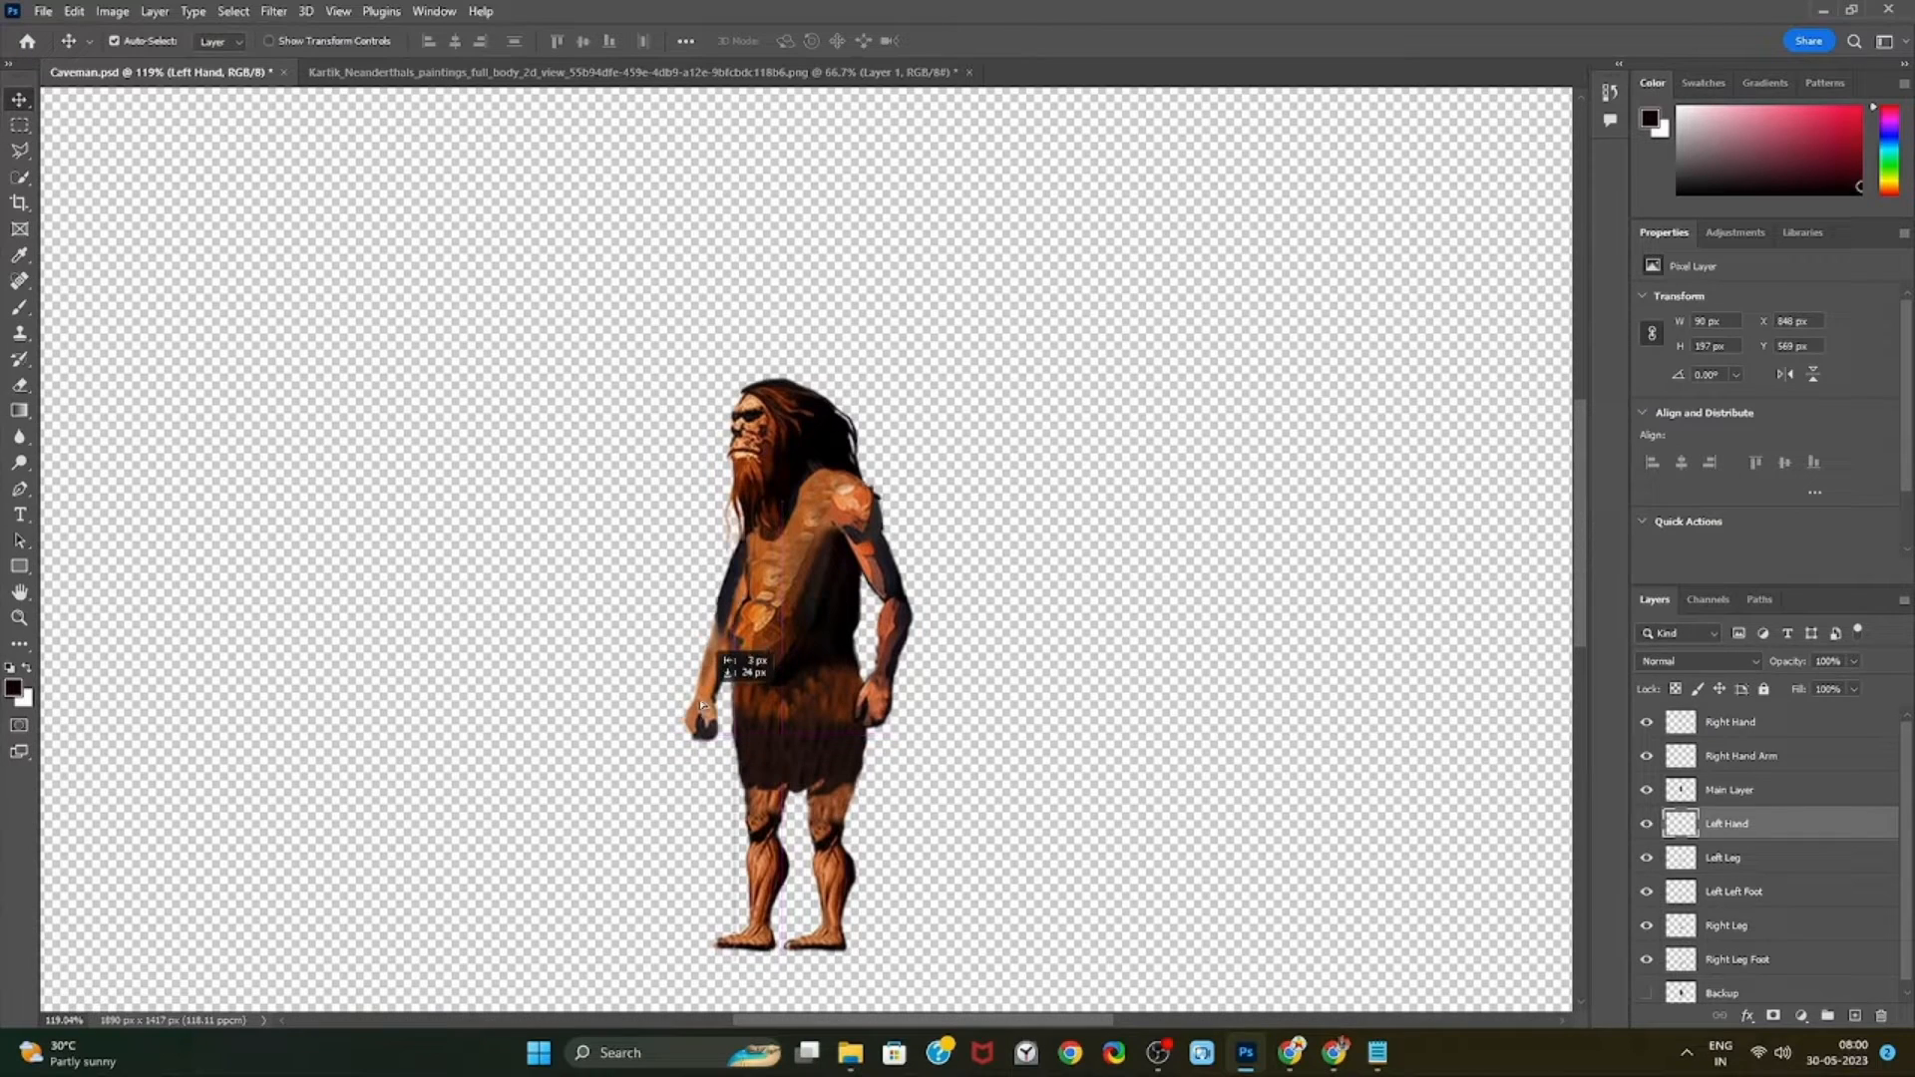
scroll(768, 788, up, 3)
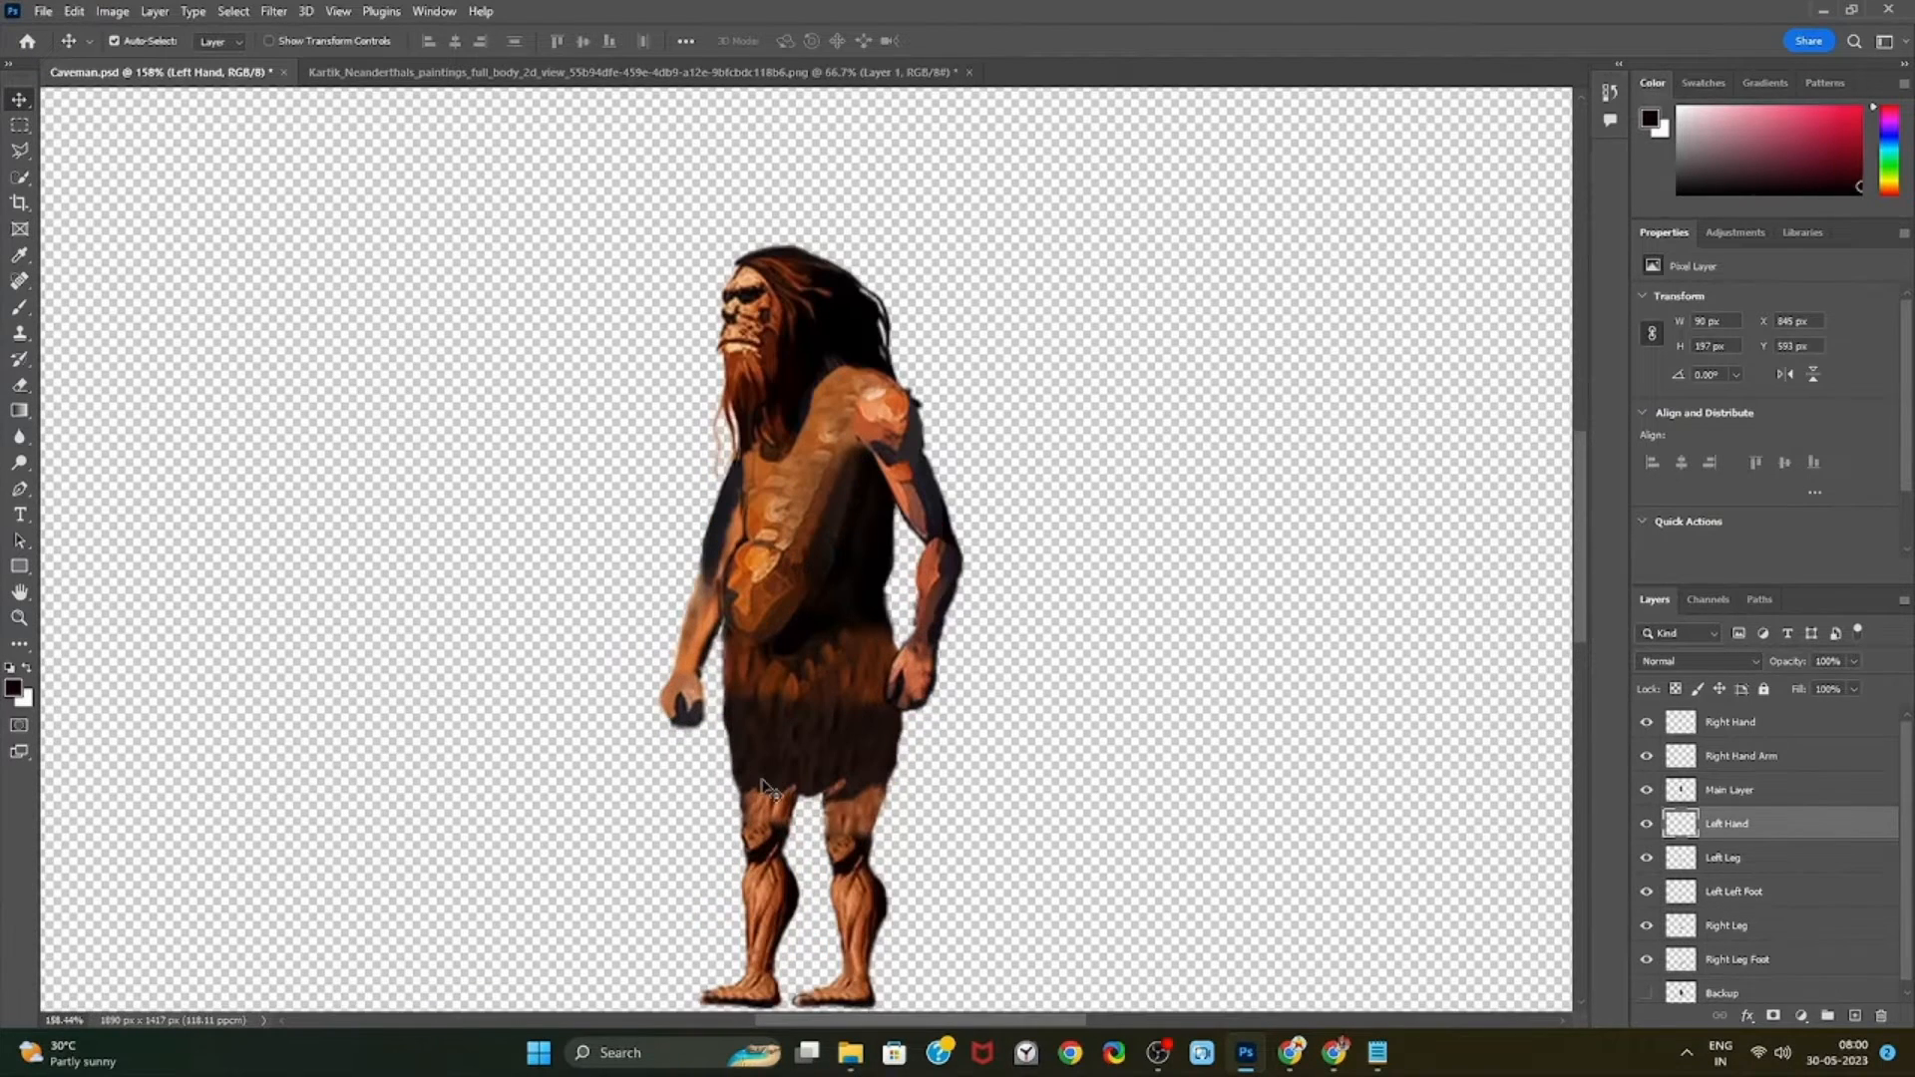
Outline the left fist up to the wrist with a closed Polygonal Lasso selection
scroll(768, 788, up, 4)
click(725, 660)
right_click(20, 151)
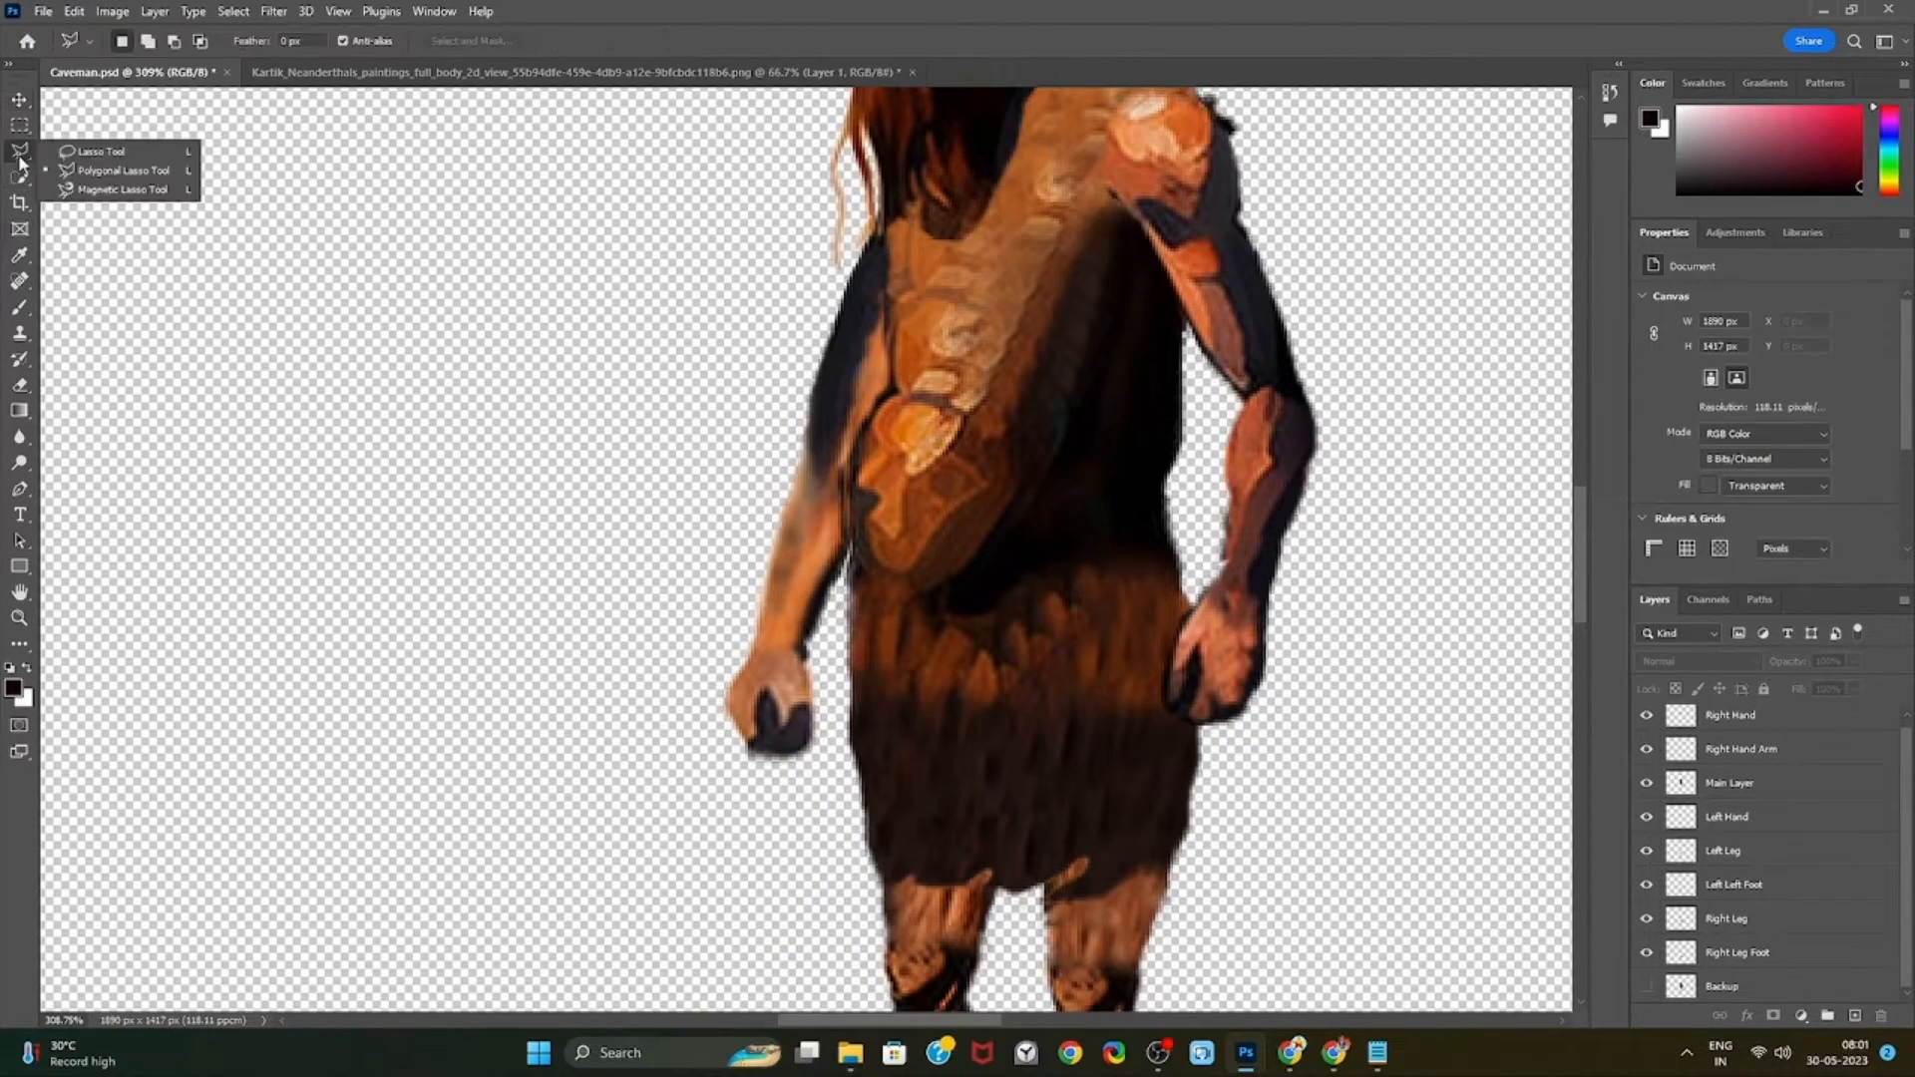
click(113, 173)
click(740, 645)
click(703, 677)
click(683, 768)
click(743, 778)
click(804, 768)
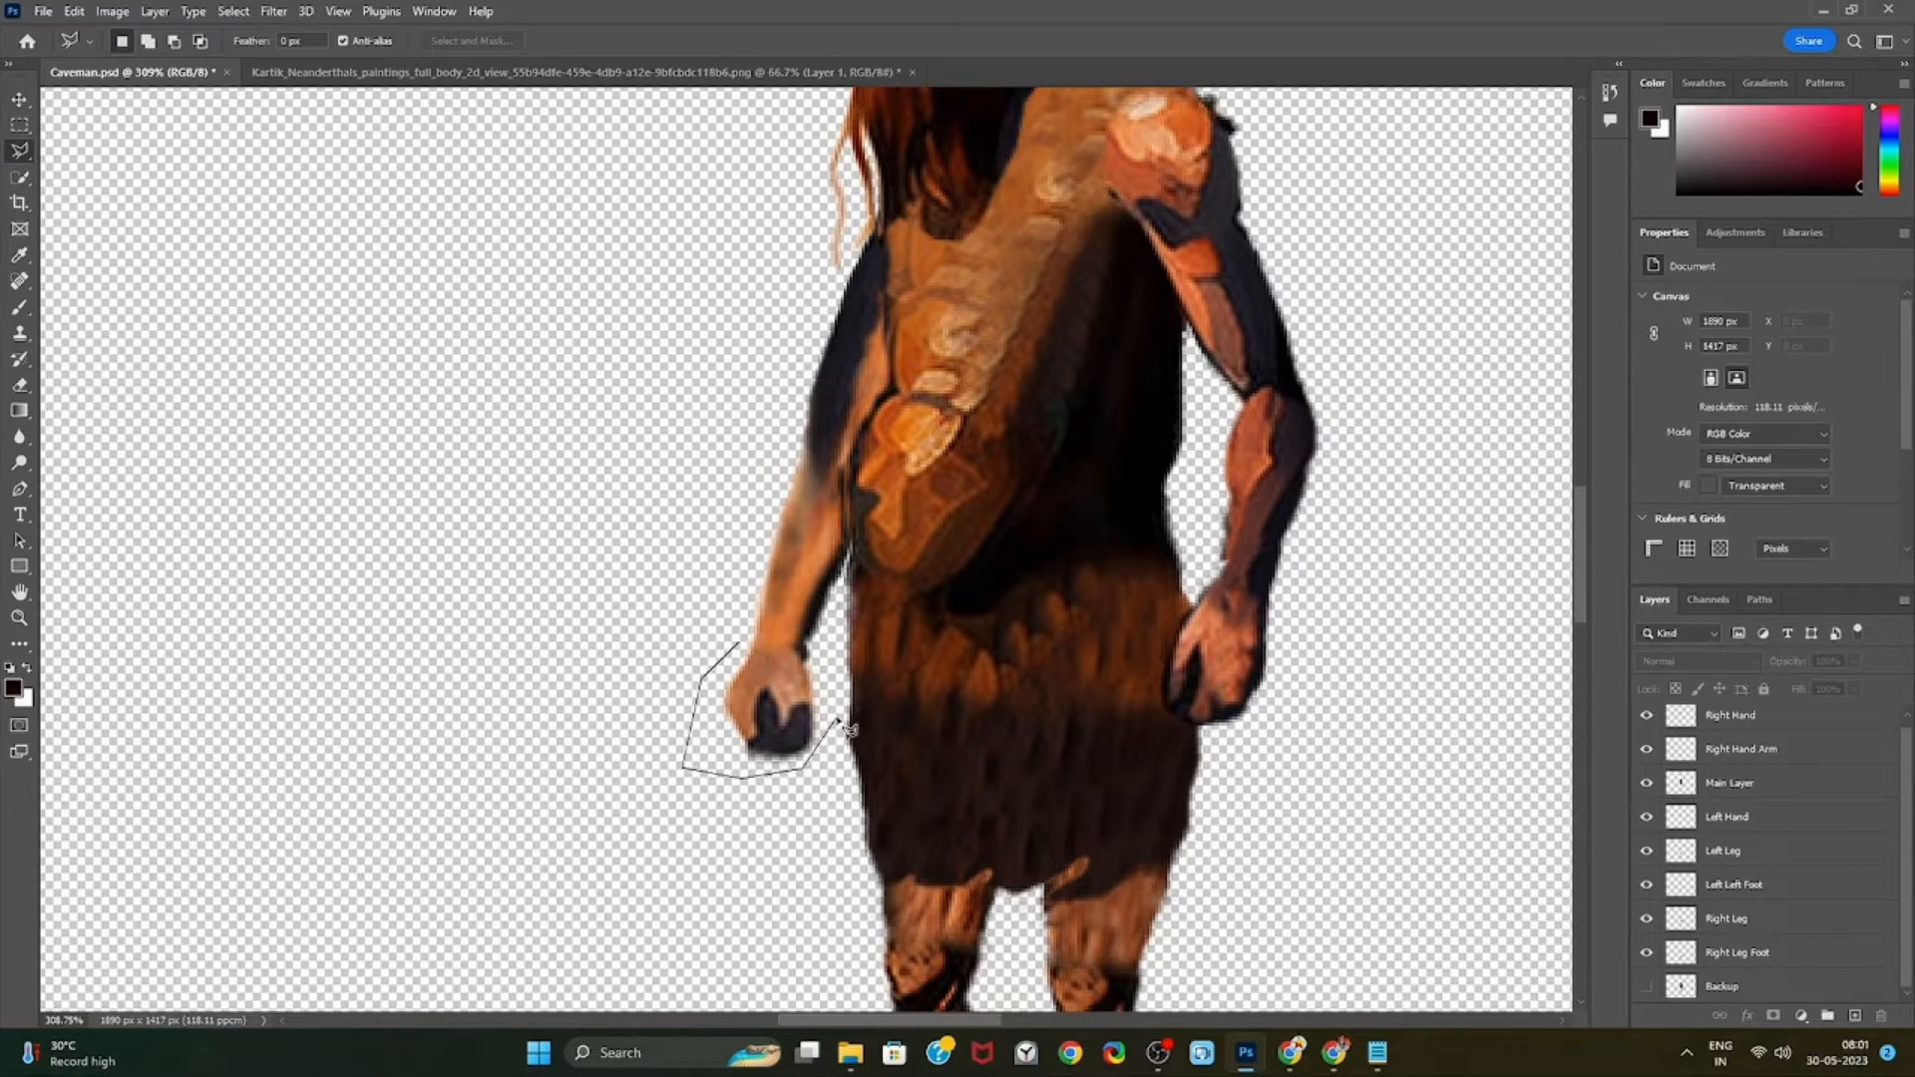
click(837, 720)
key(BackSpace)
click(744, 647)
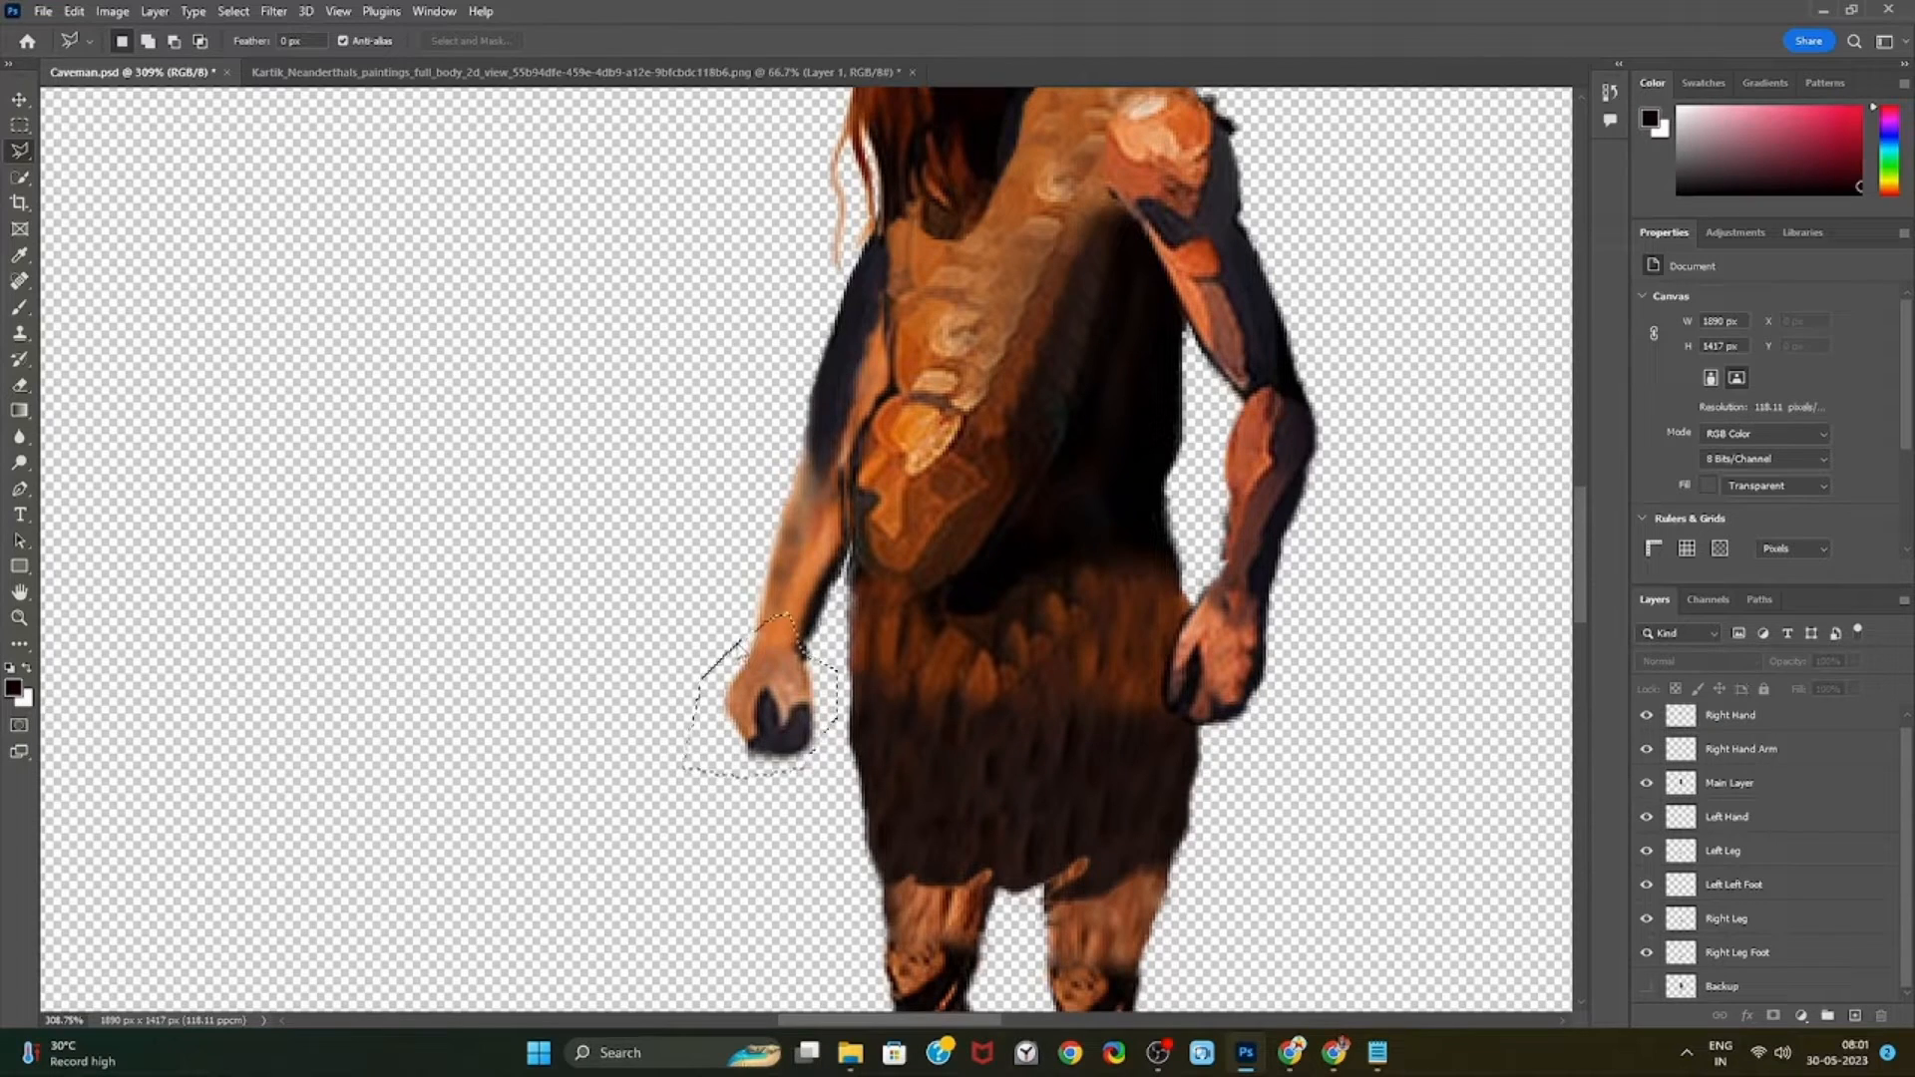
Cut the selected fist from the Left Hand layer, paste it onto its own layer, and move it below the forearm
click(1824, 810)
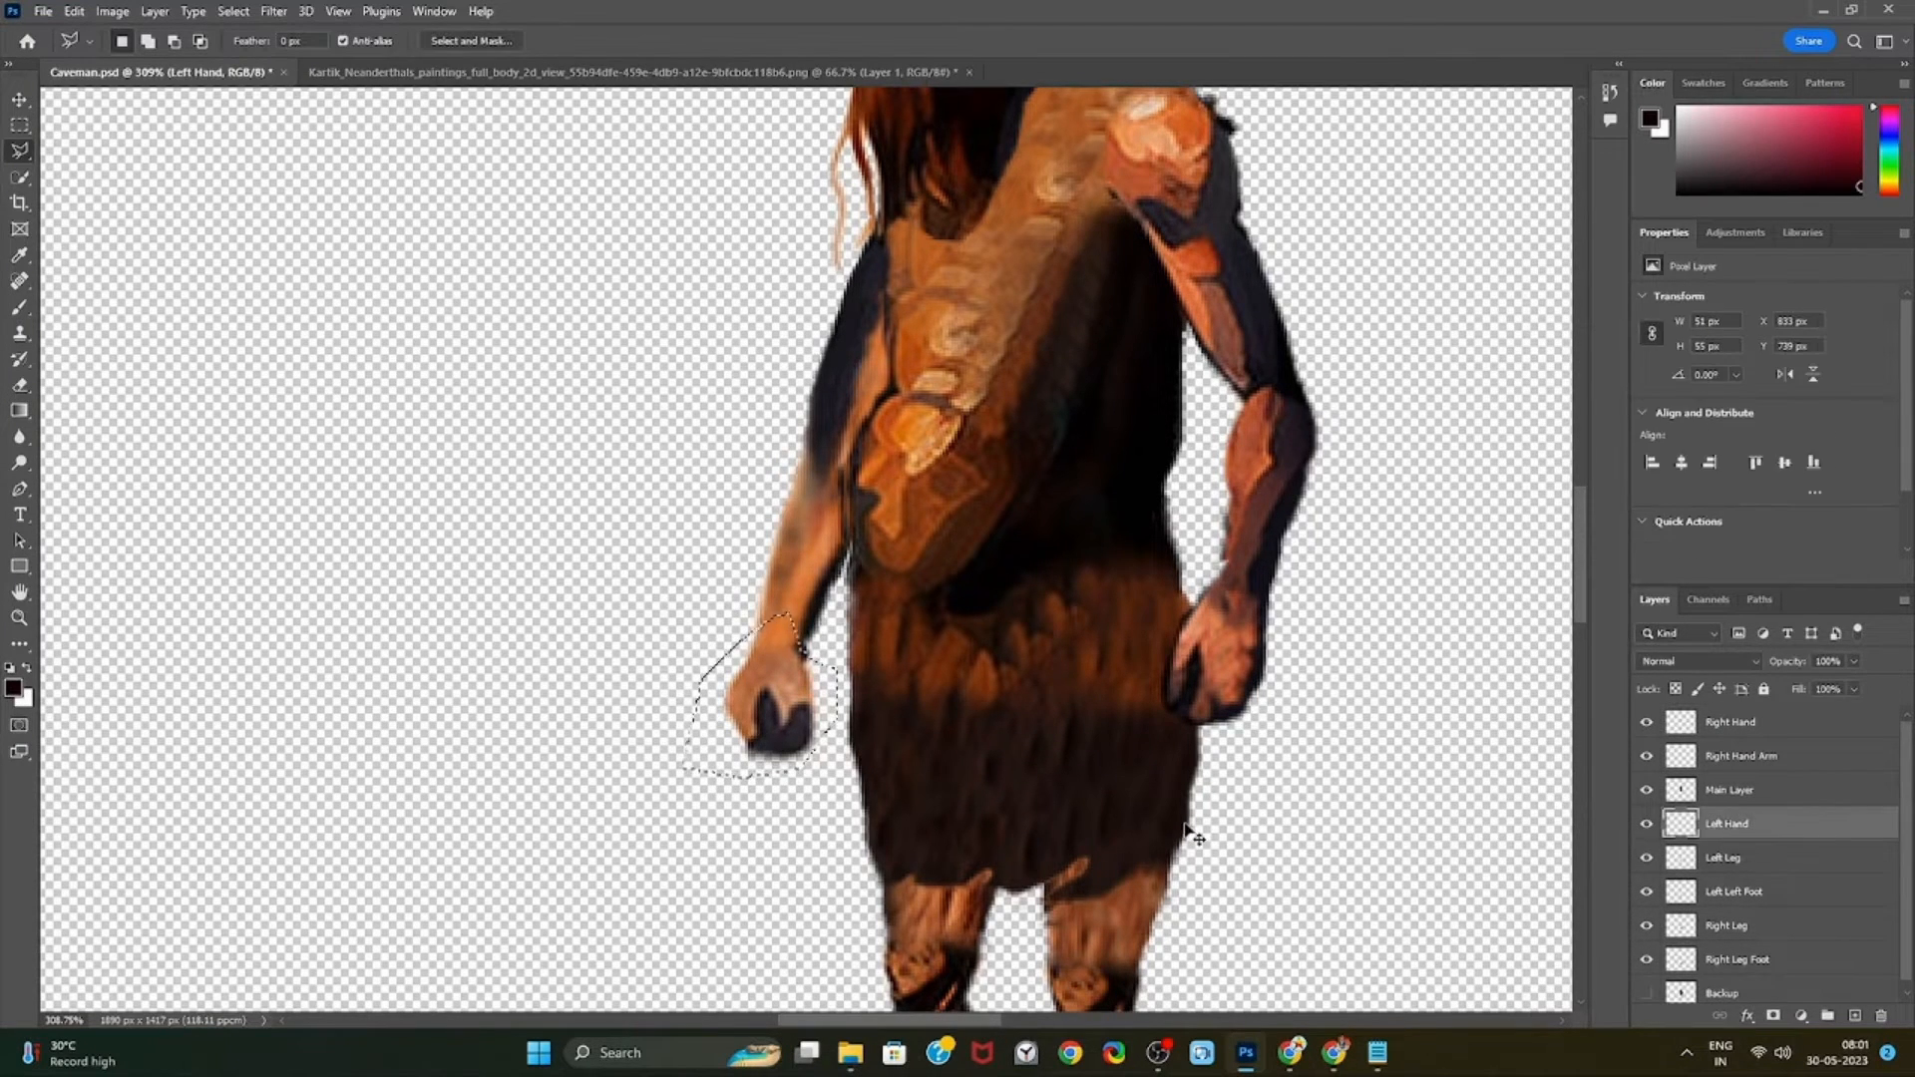
key(ctrl+x)
key(ctrl+v)
click(18, 102)
mouse_move(809, 582)
mouse_down()
mouse_move(769, 729)
mouse_move(704, 784)
mouse_up()
Rebuild the cut wrist end of the forearm on the Left Hand layer with the Clone Stamp at 100% opacity
click(1748, 856)
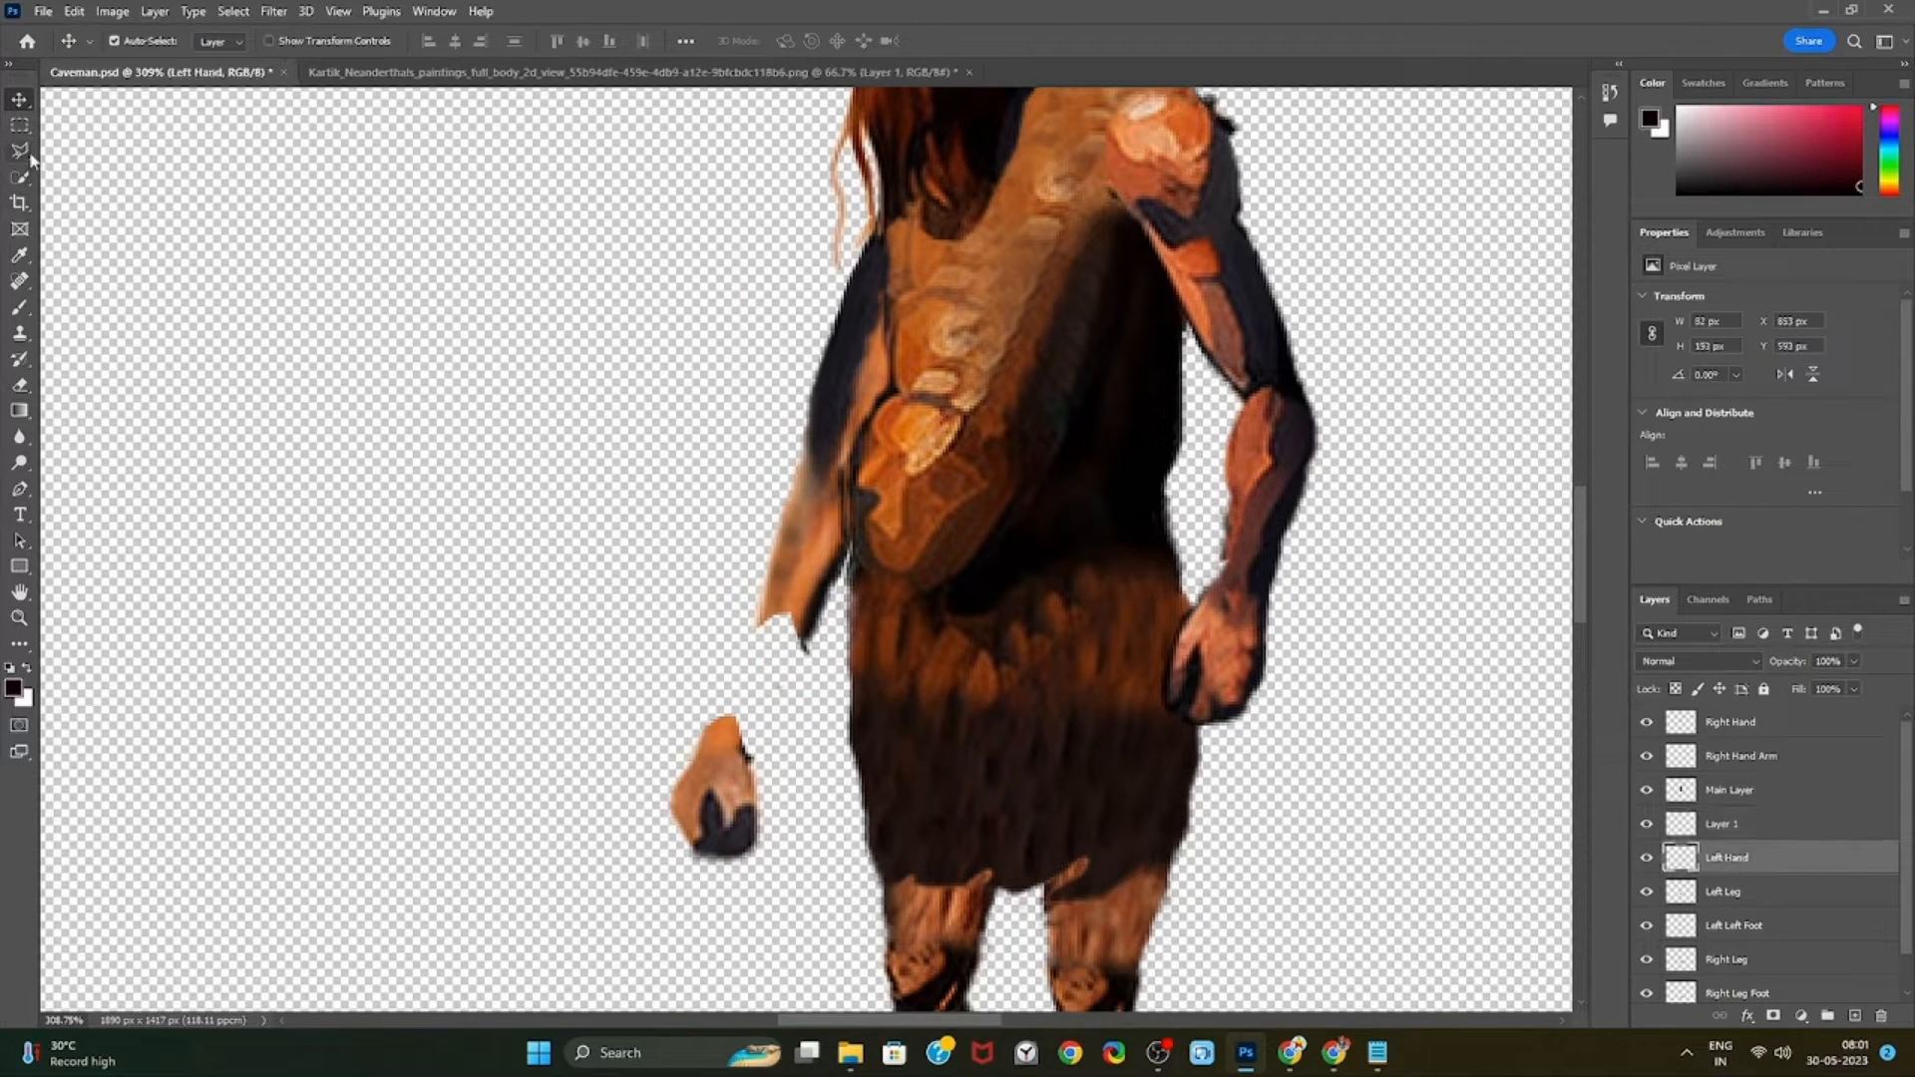
click(20, 333)
click(100, 333)
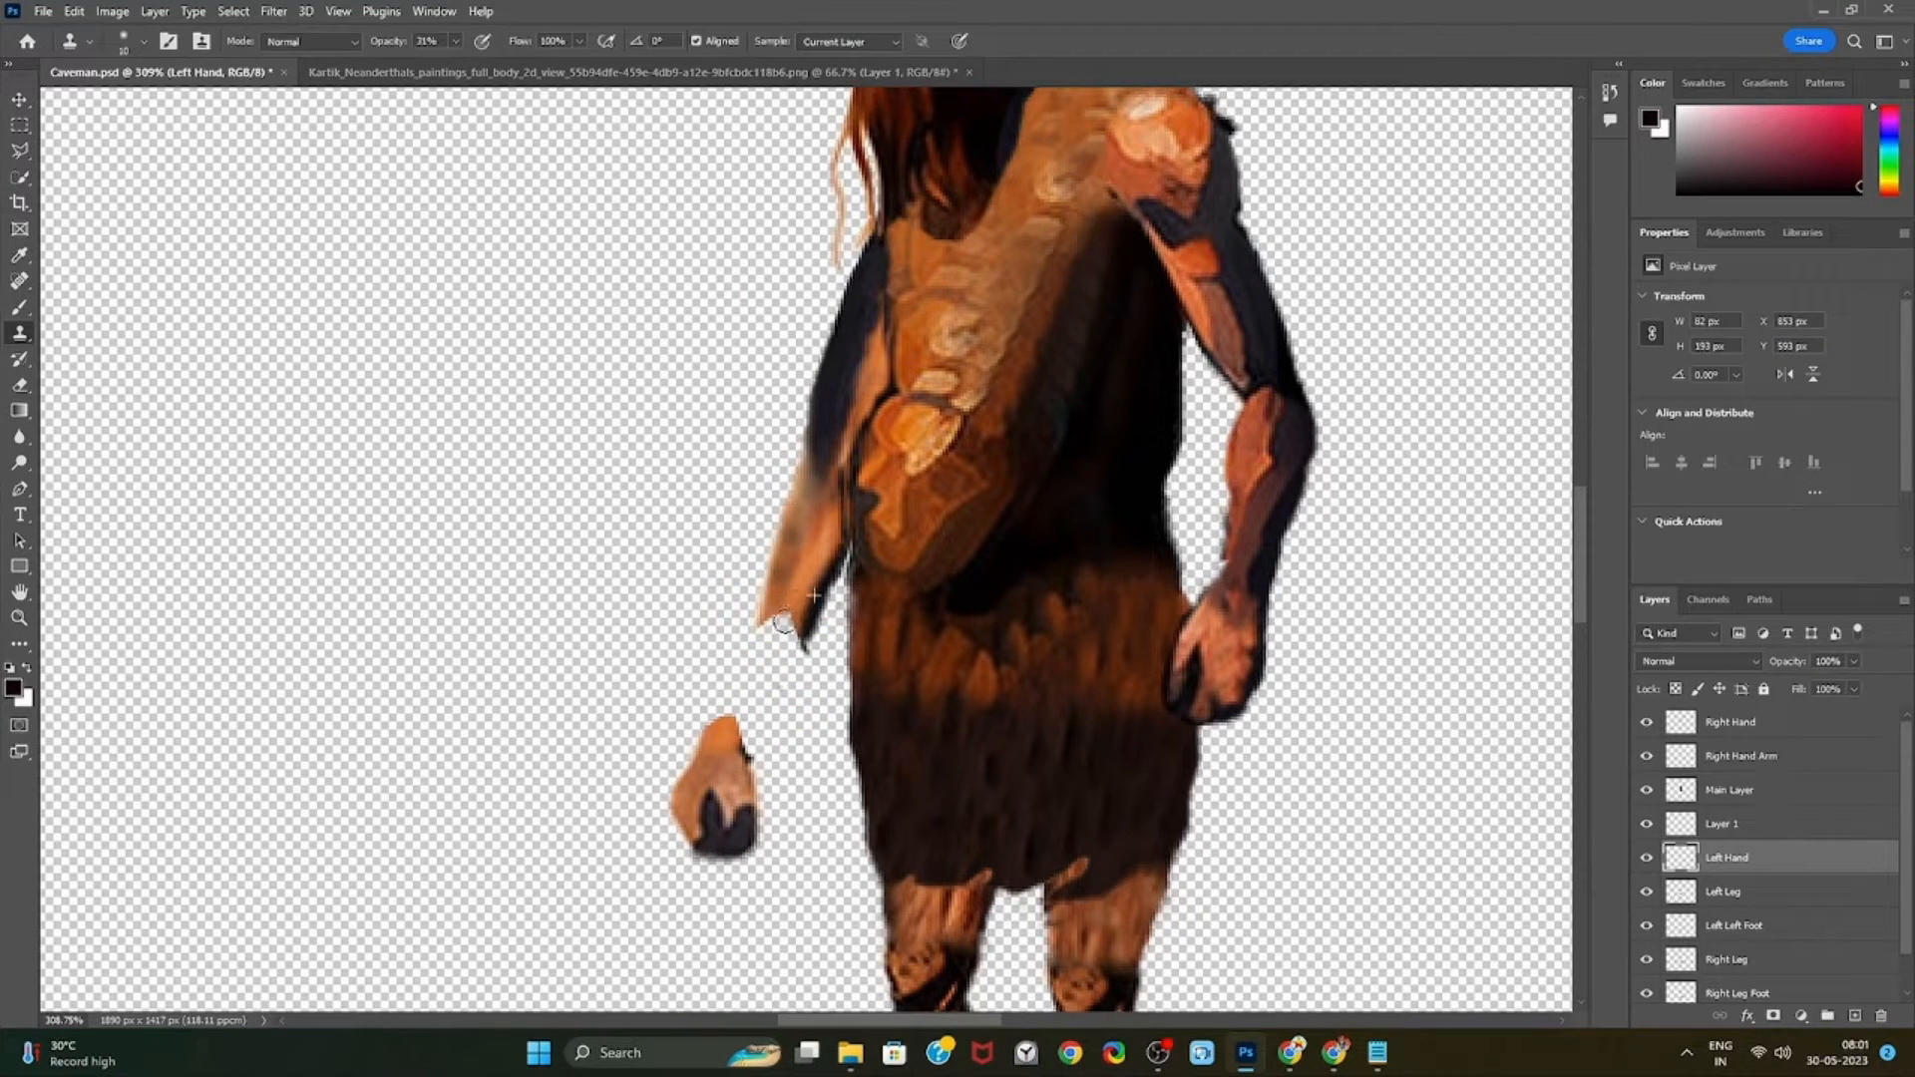
alt+click(786, 616)
drag(781, 626, 791, 623)
drag(393, 45, 483, 42)
alt+click(788, 603)
drag(788, 630, 777, 636)
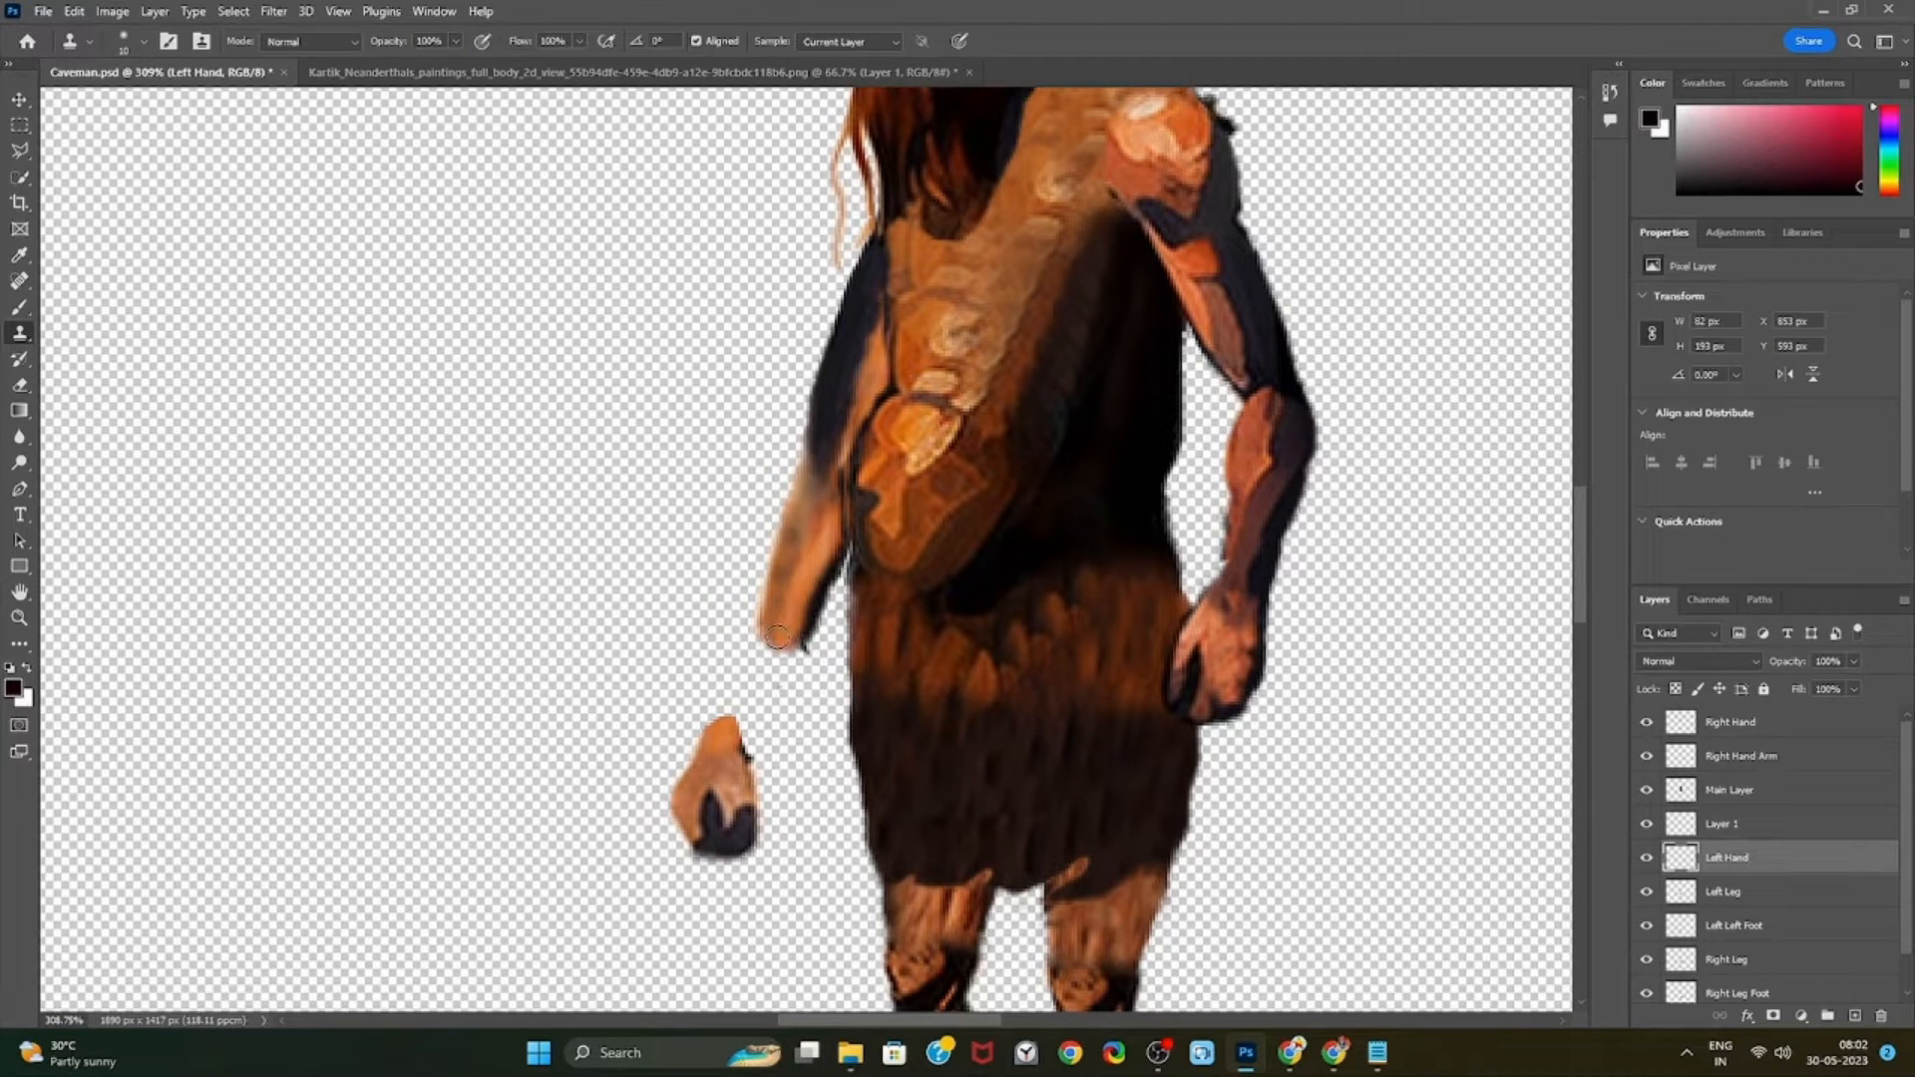
Fit the separated left fist against the wrist and place its layer beneath Left Hand
click(20, 99)
click(1726, 825)
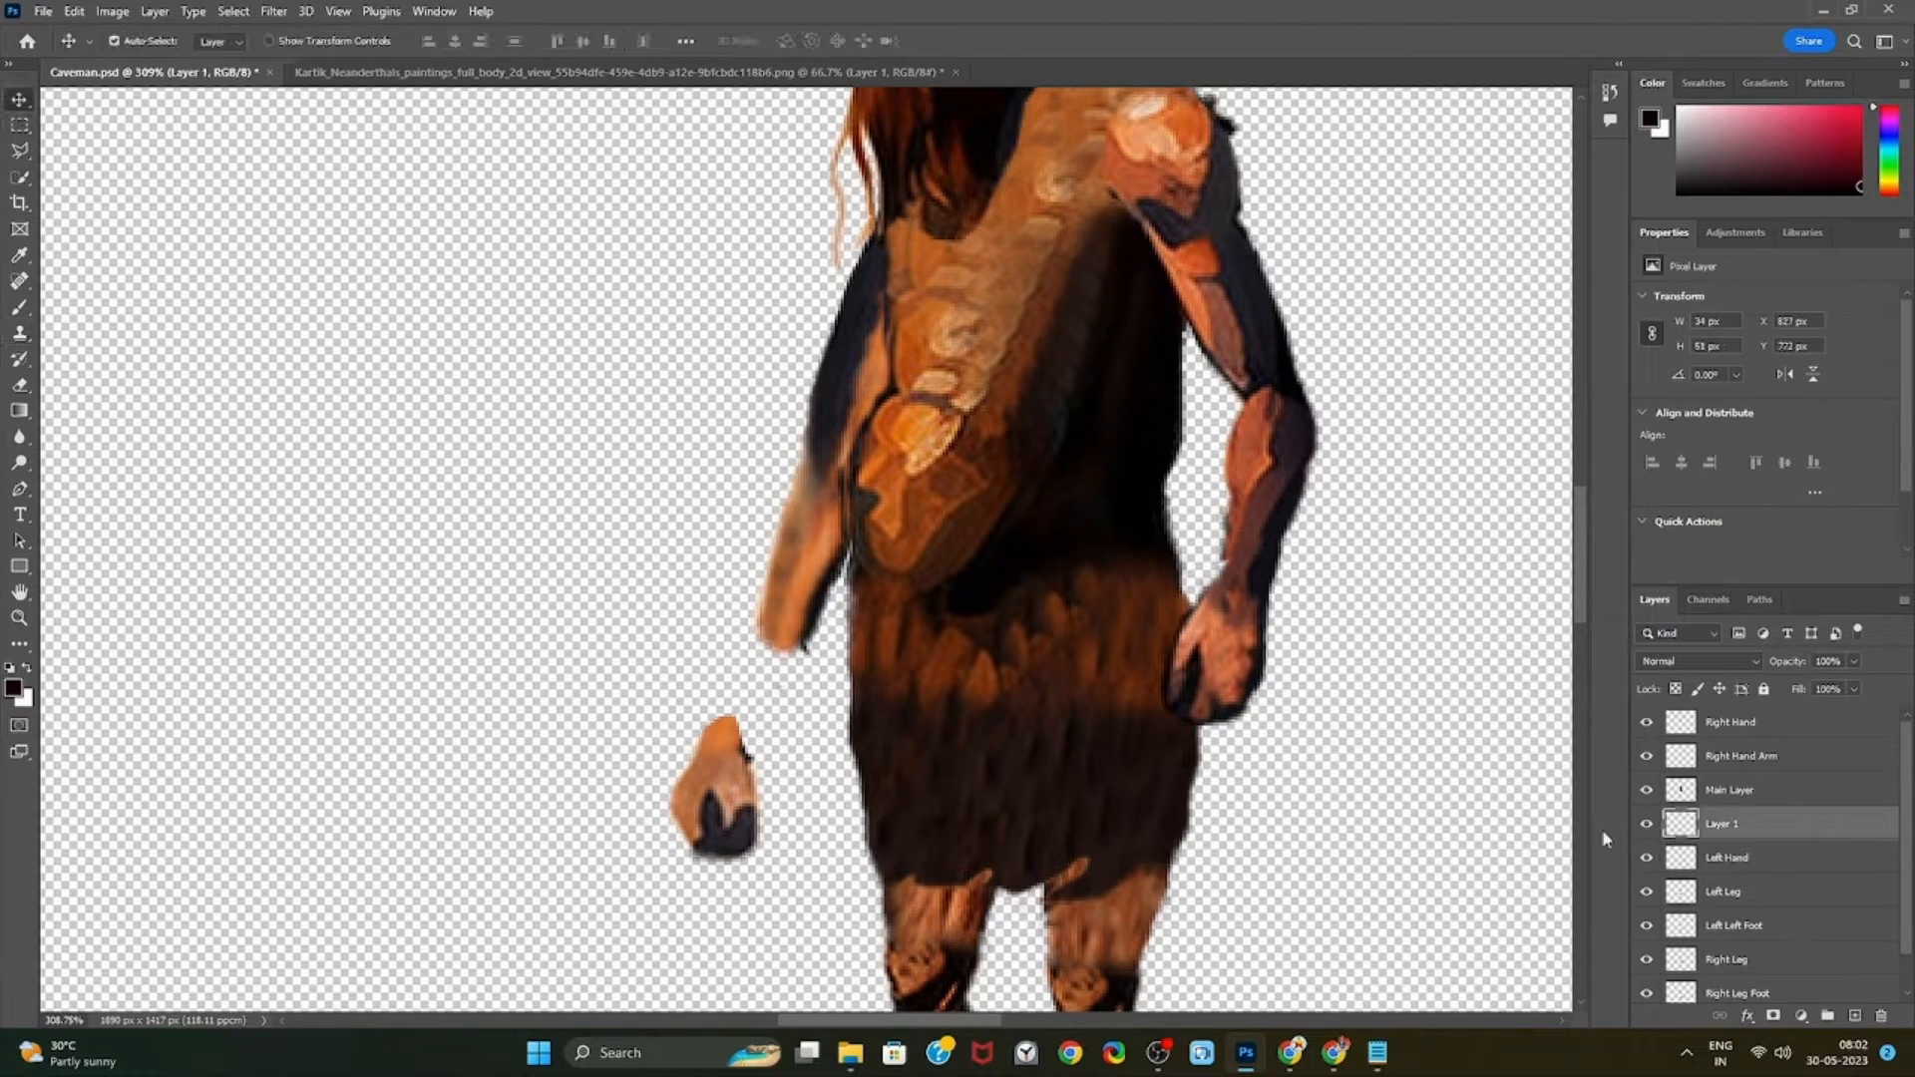
drag(719, 775, 768, 684)
drag(1747, 844, 1734, 874)
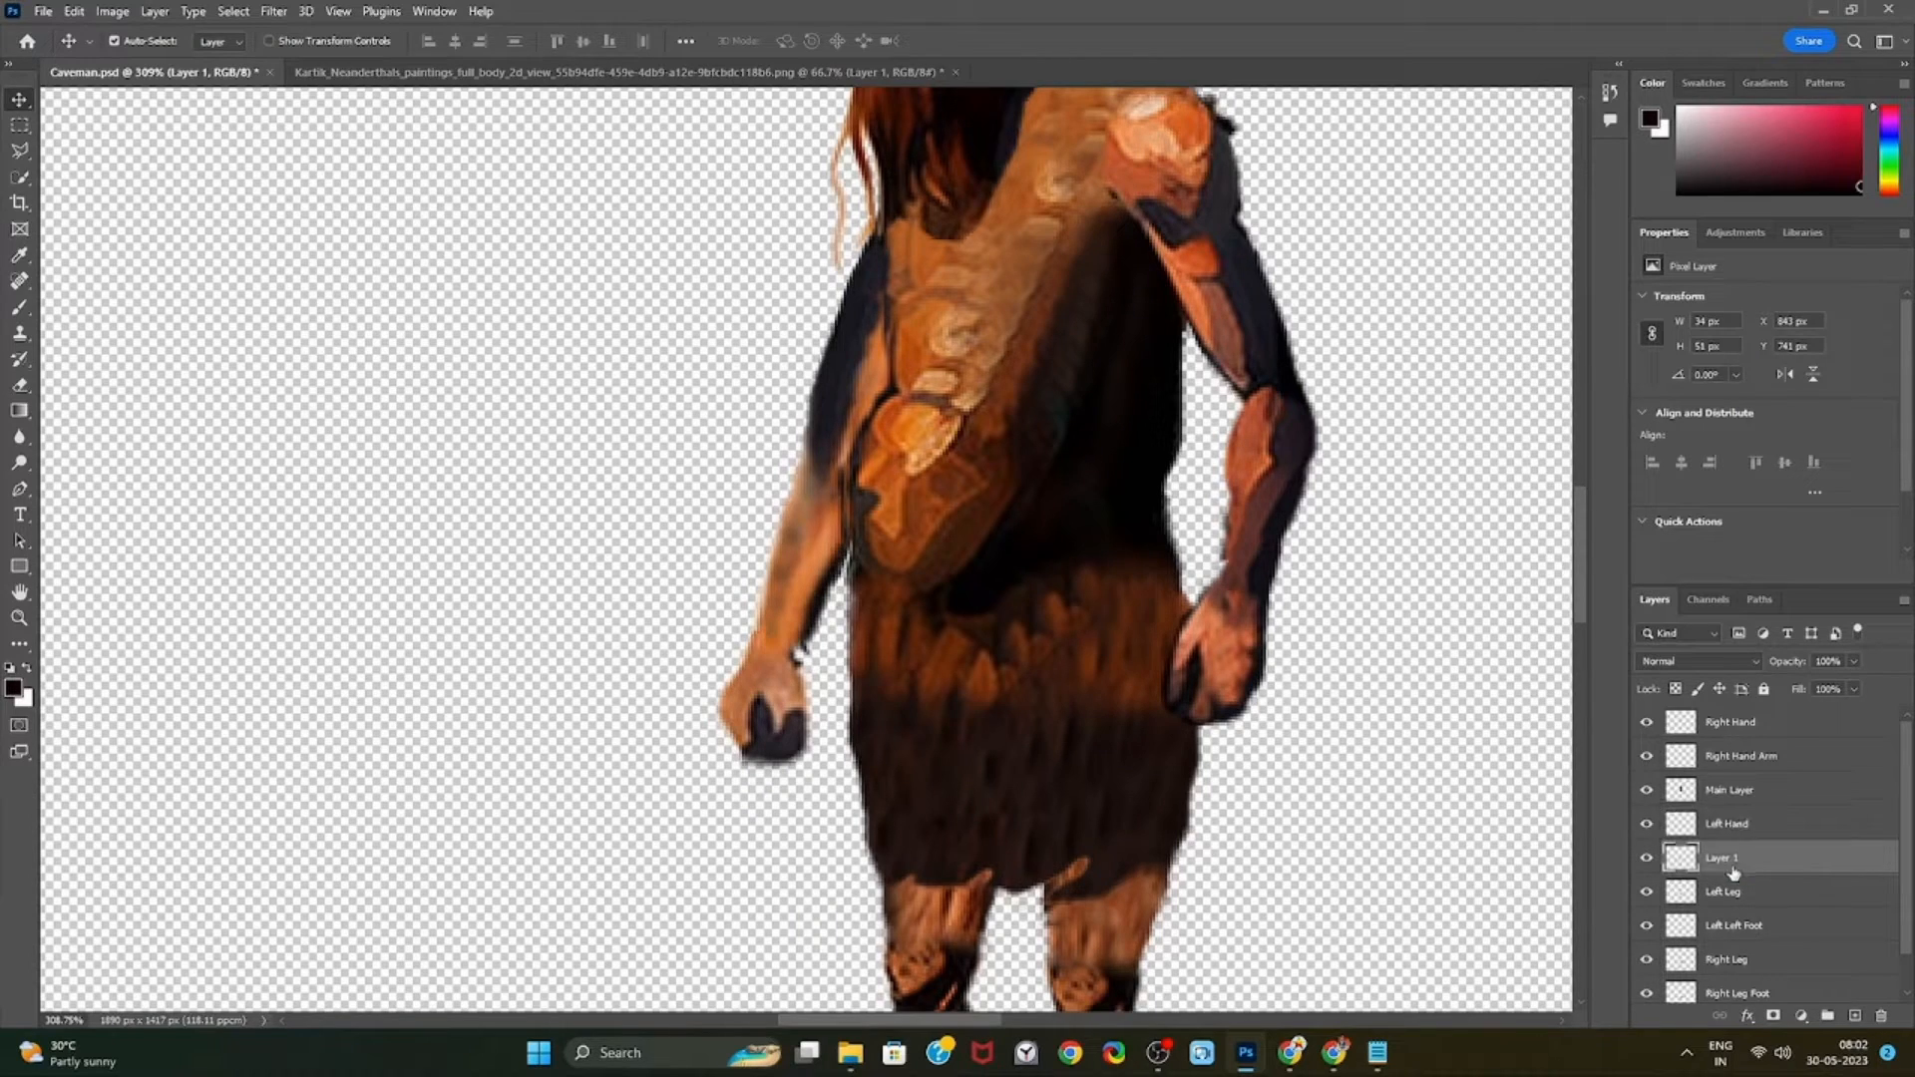
drag(774, 693, 790, 692)
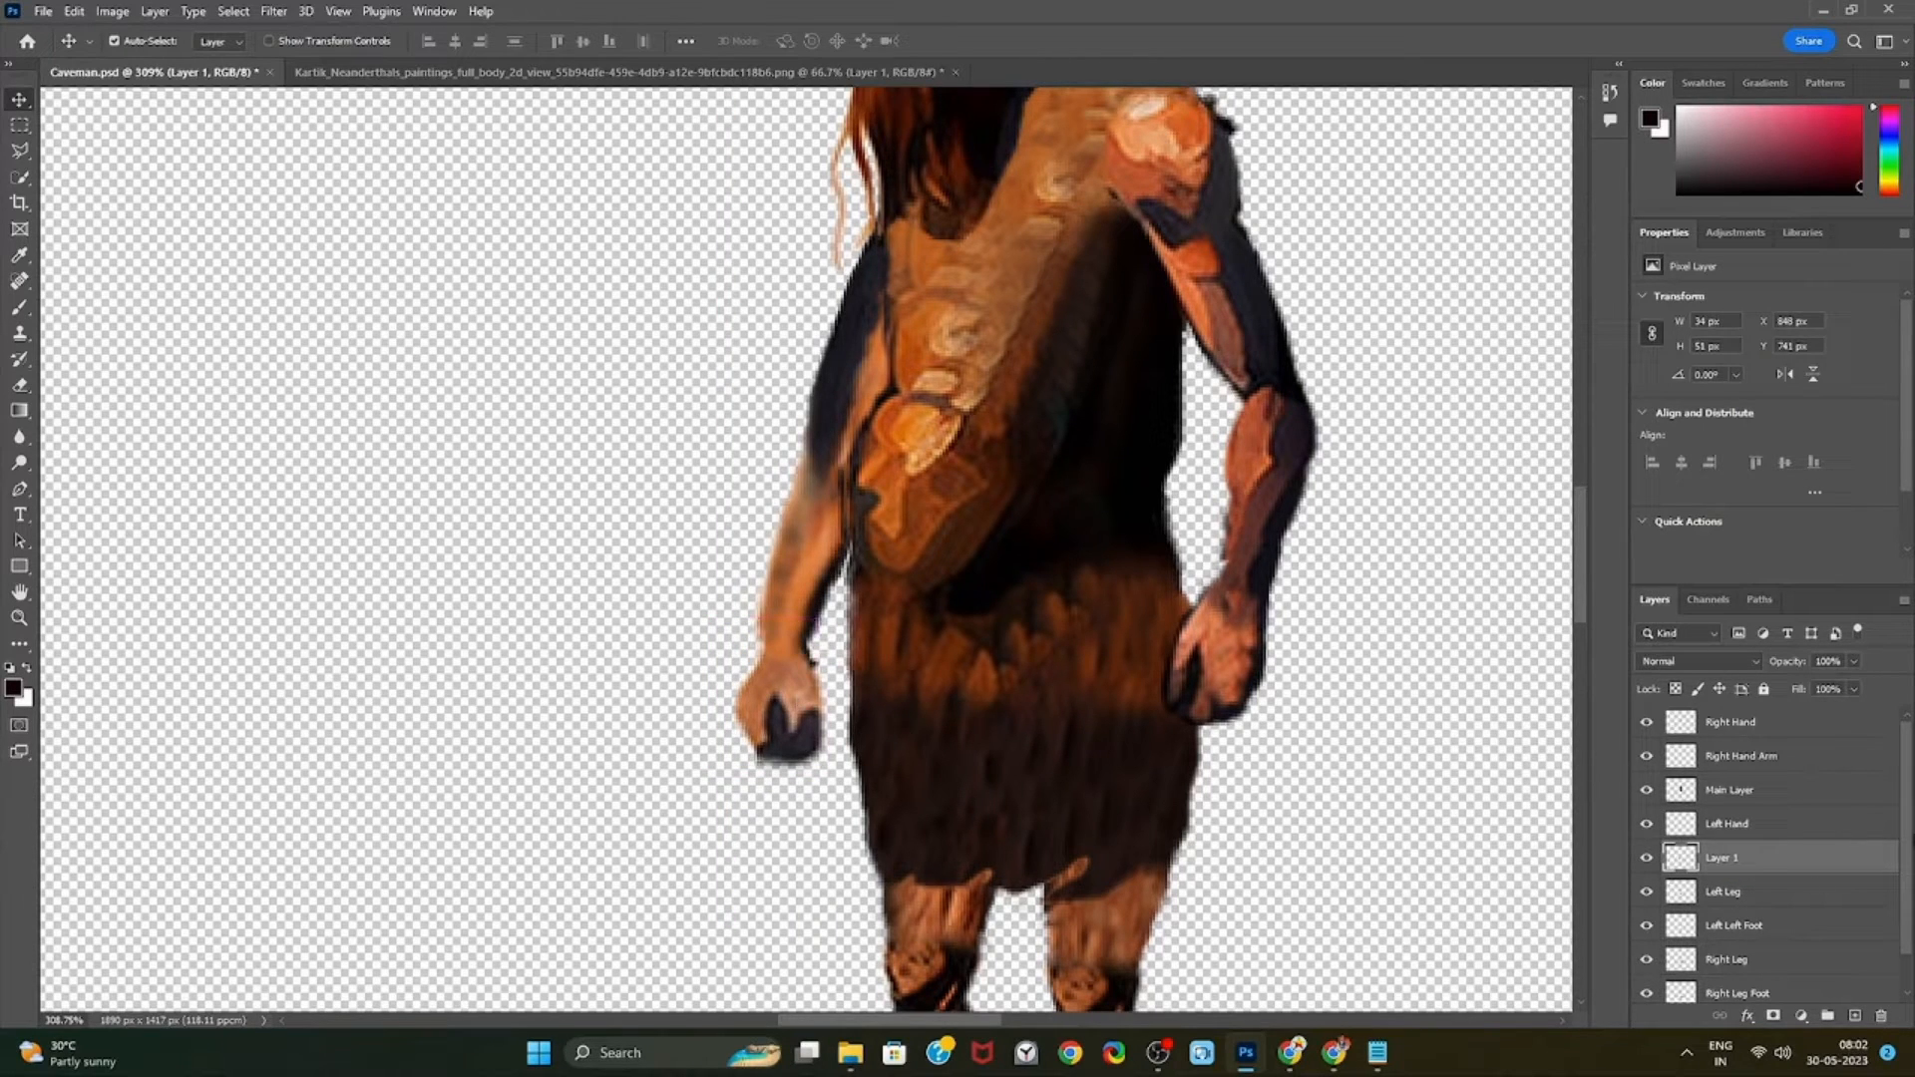
Rename the left fist's layer as Left Hand Arm
double_click(1729, 859)
text(Left Hand Arm)
key(Return)
Outline the head, hair and beard down to the neck and shoulder line with a closed Polygonal Lasso selection
scroll(754, 629, down, 2)
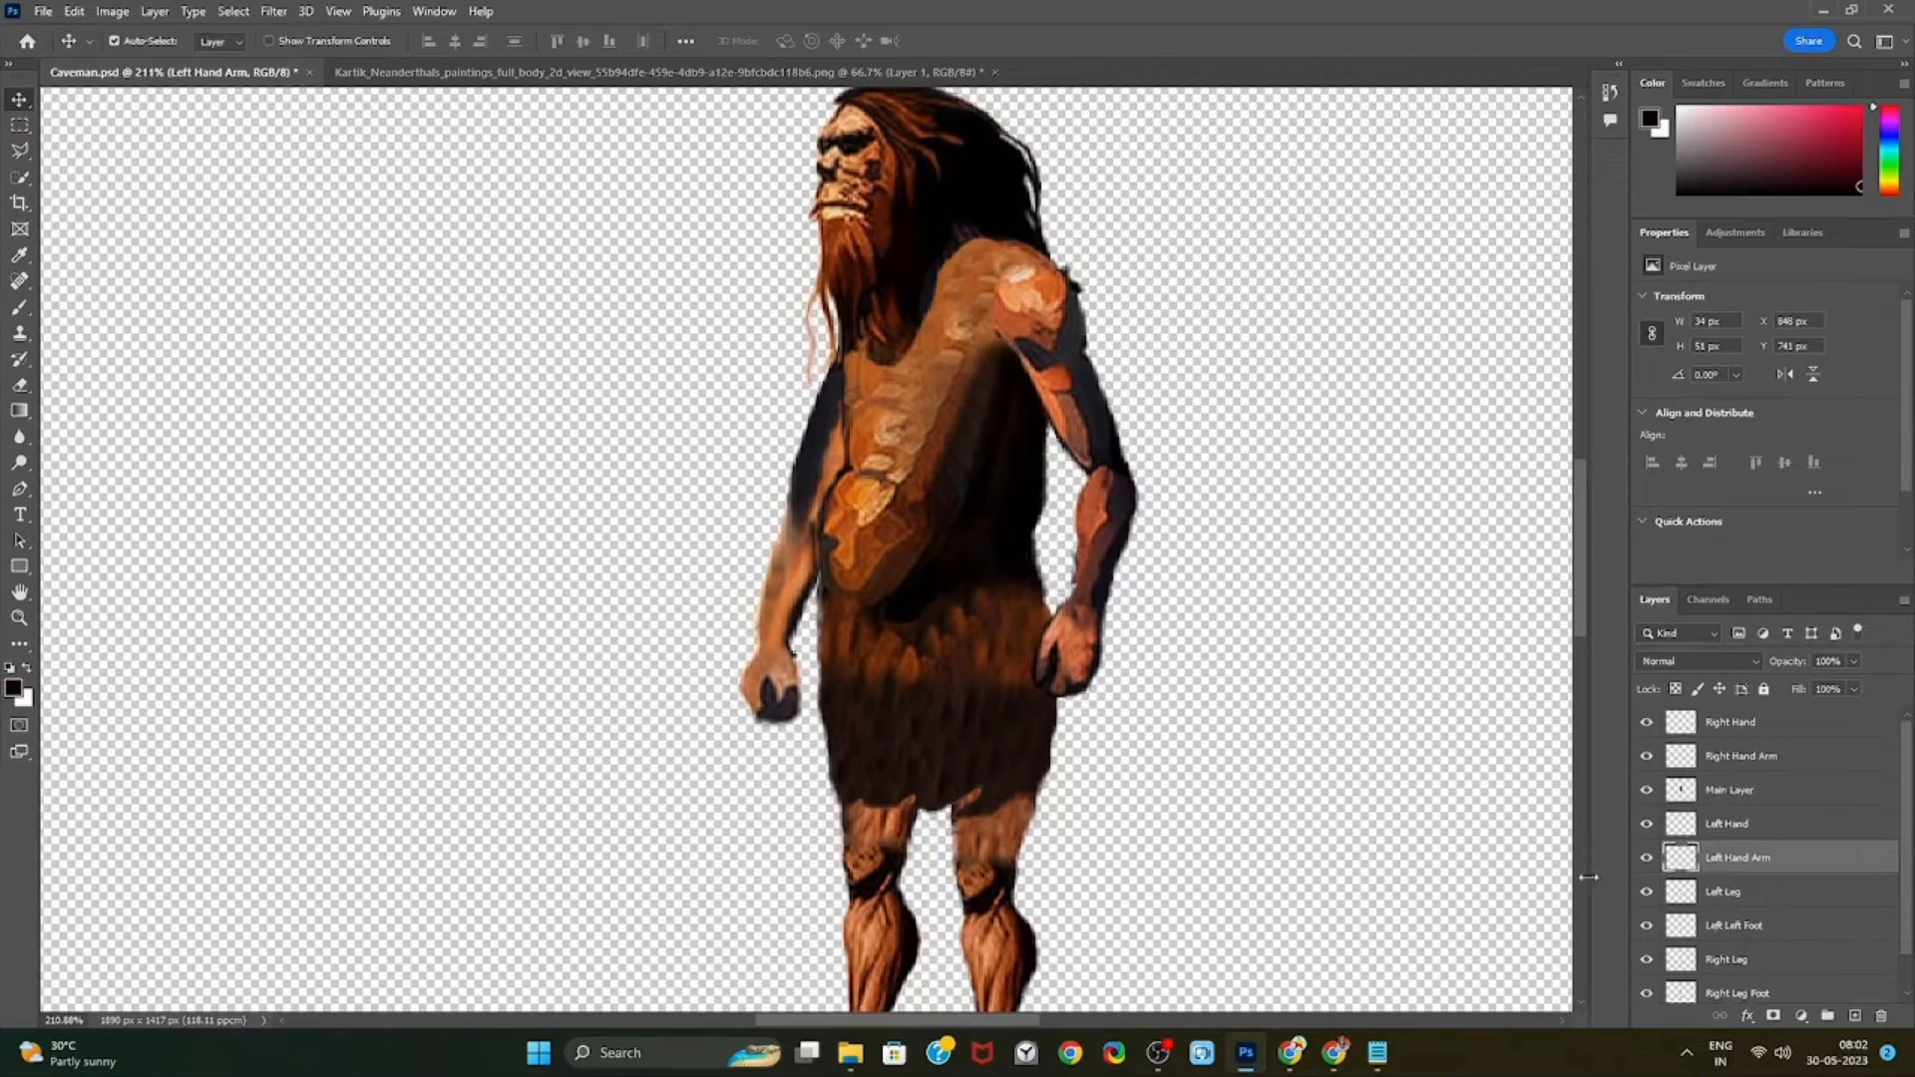
scroll(1033, 265, up, 3)
scroll(1076, 454, up, 2)
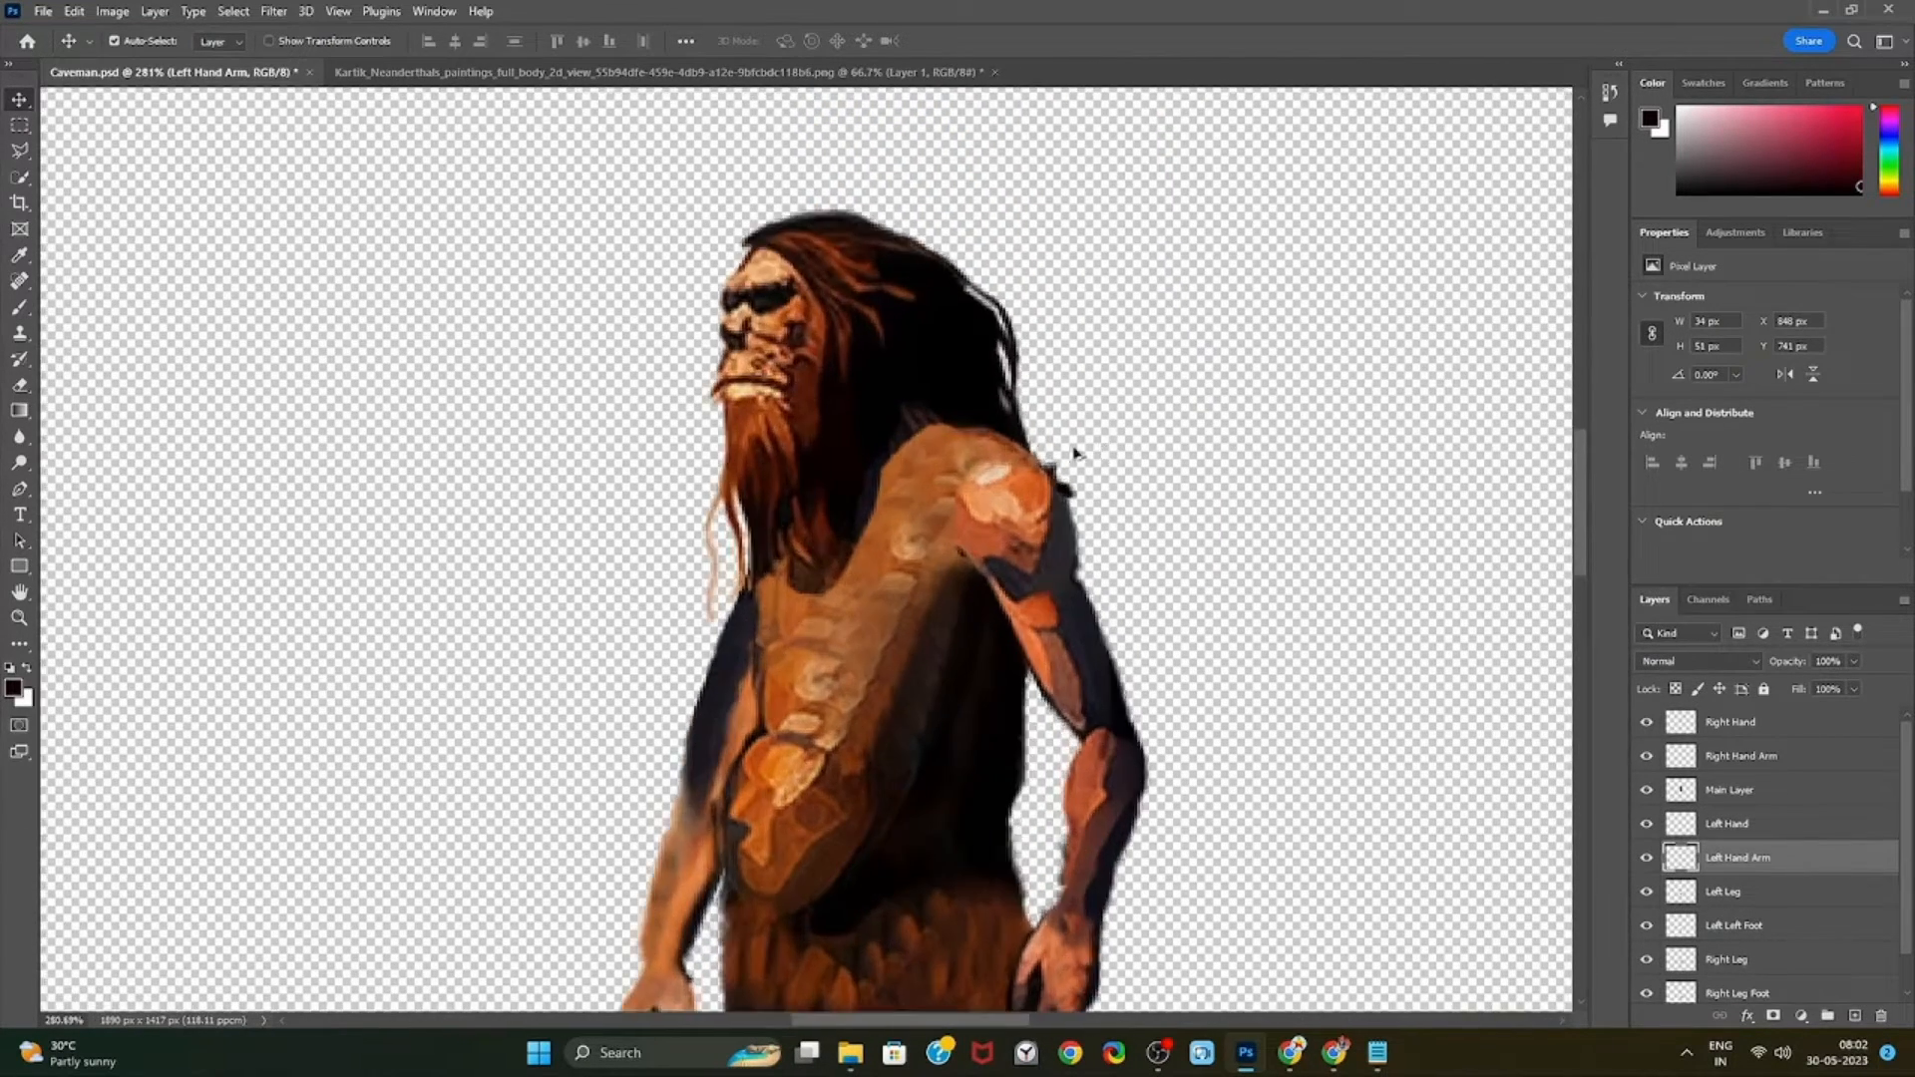
scroll(786, 489, up, 1)
drag(20, 149, 111, 170)
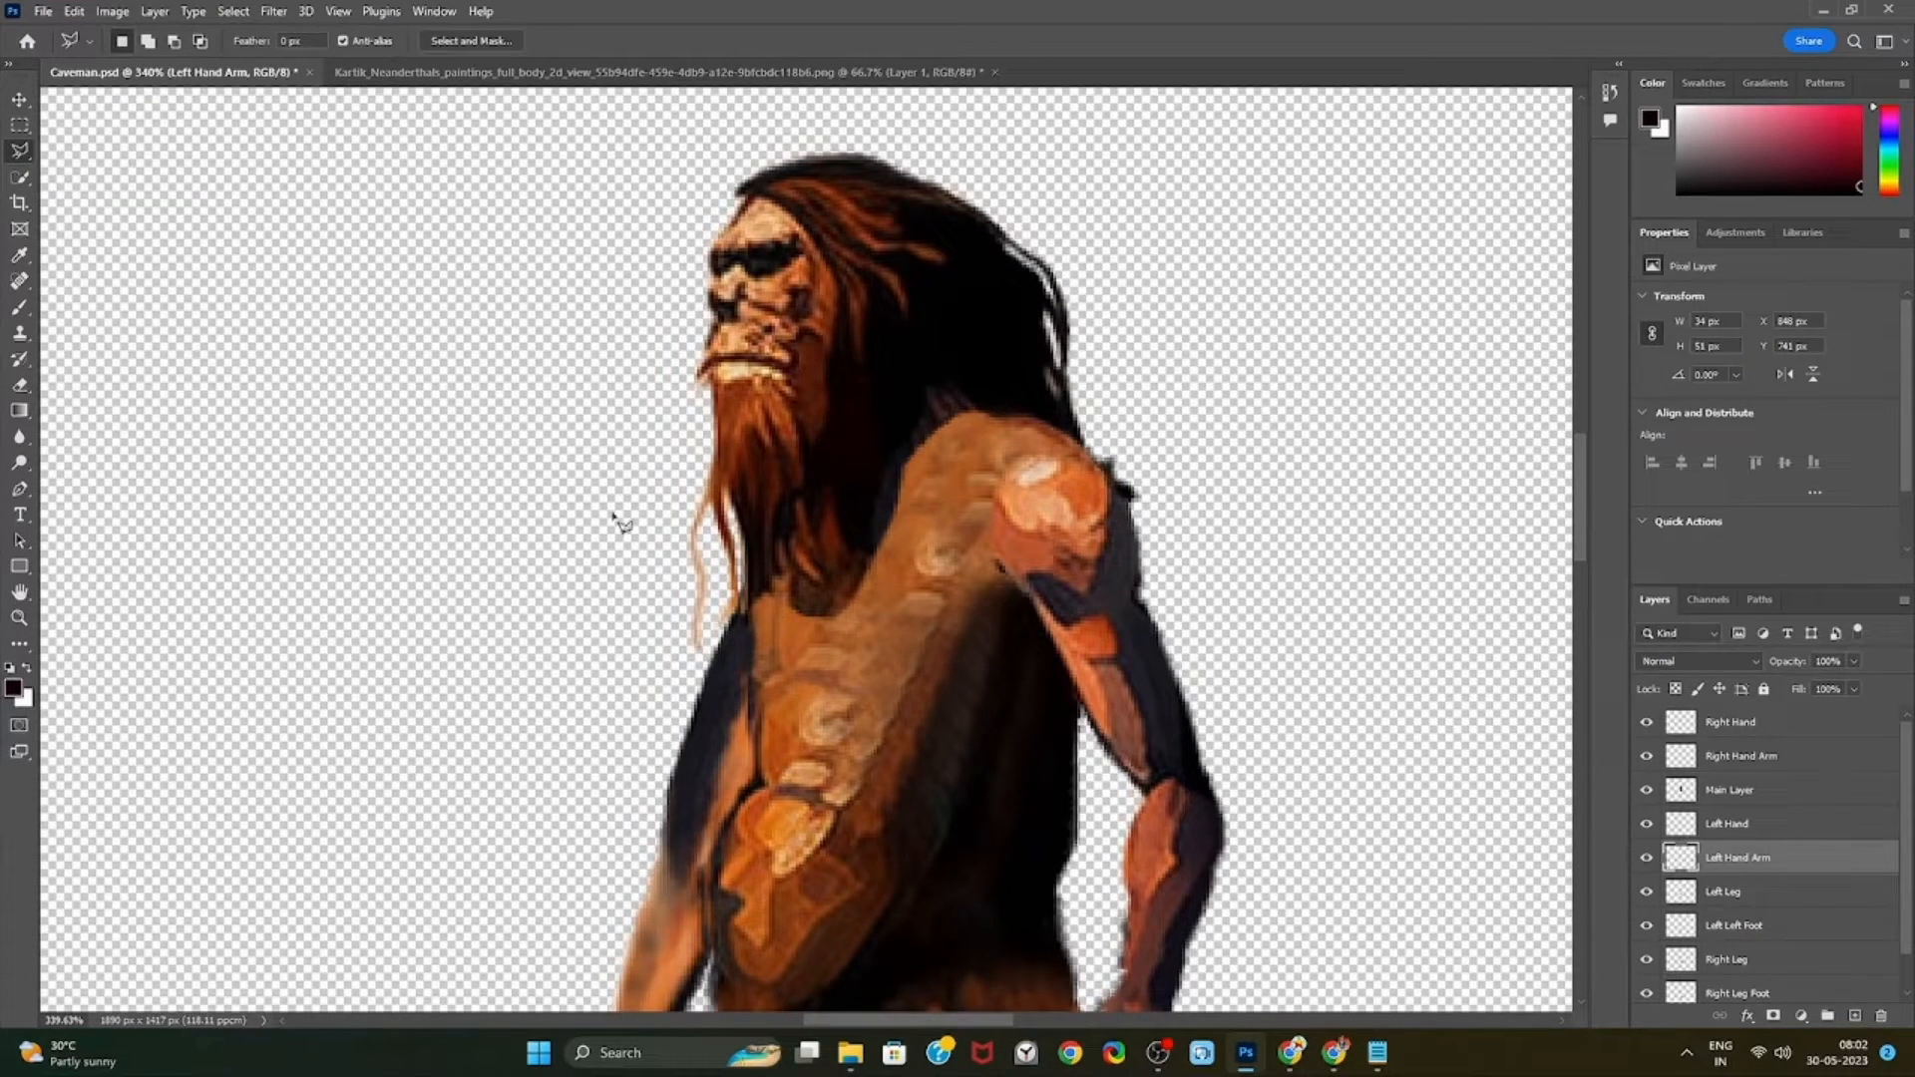
click(668, 234)
click(718, 147)
click(893, 127)
click(1039, 155)
click(1095, 317)
click(1113, 413)
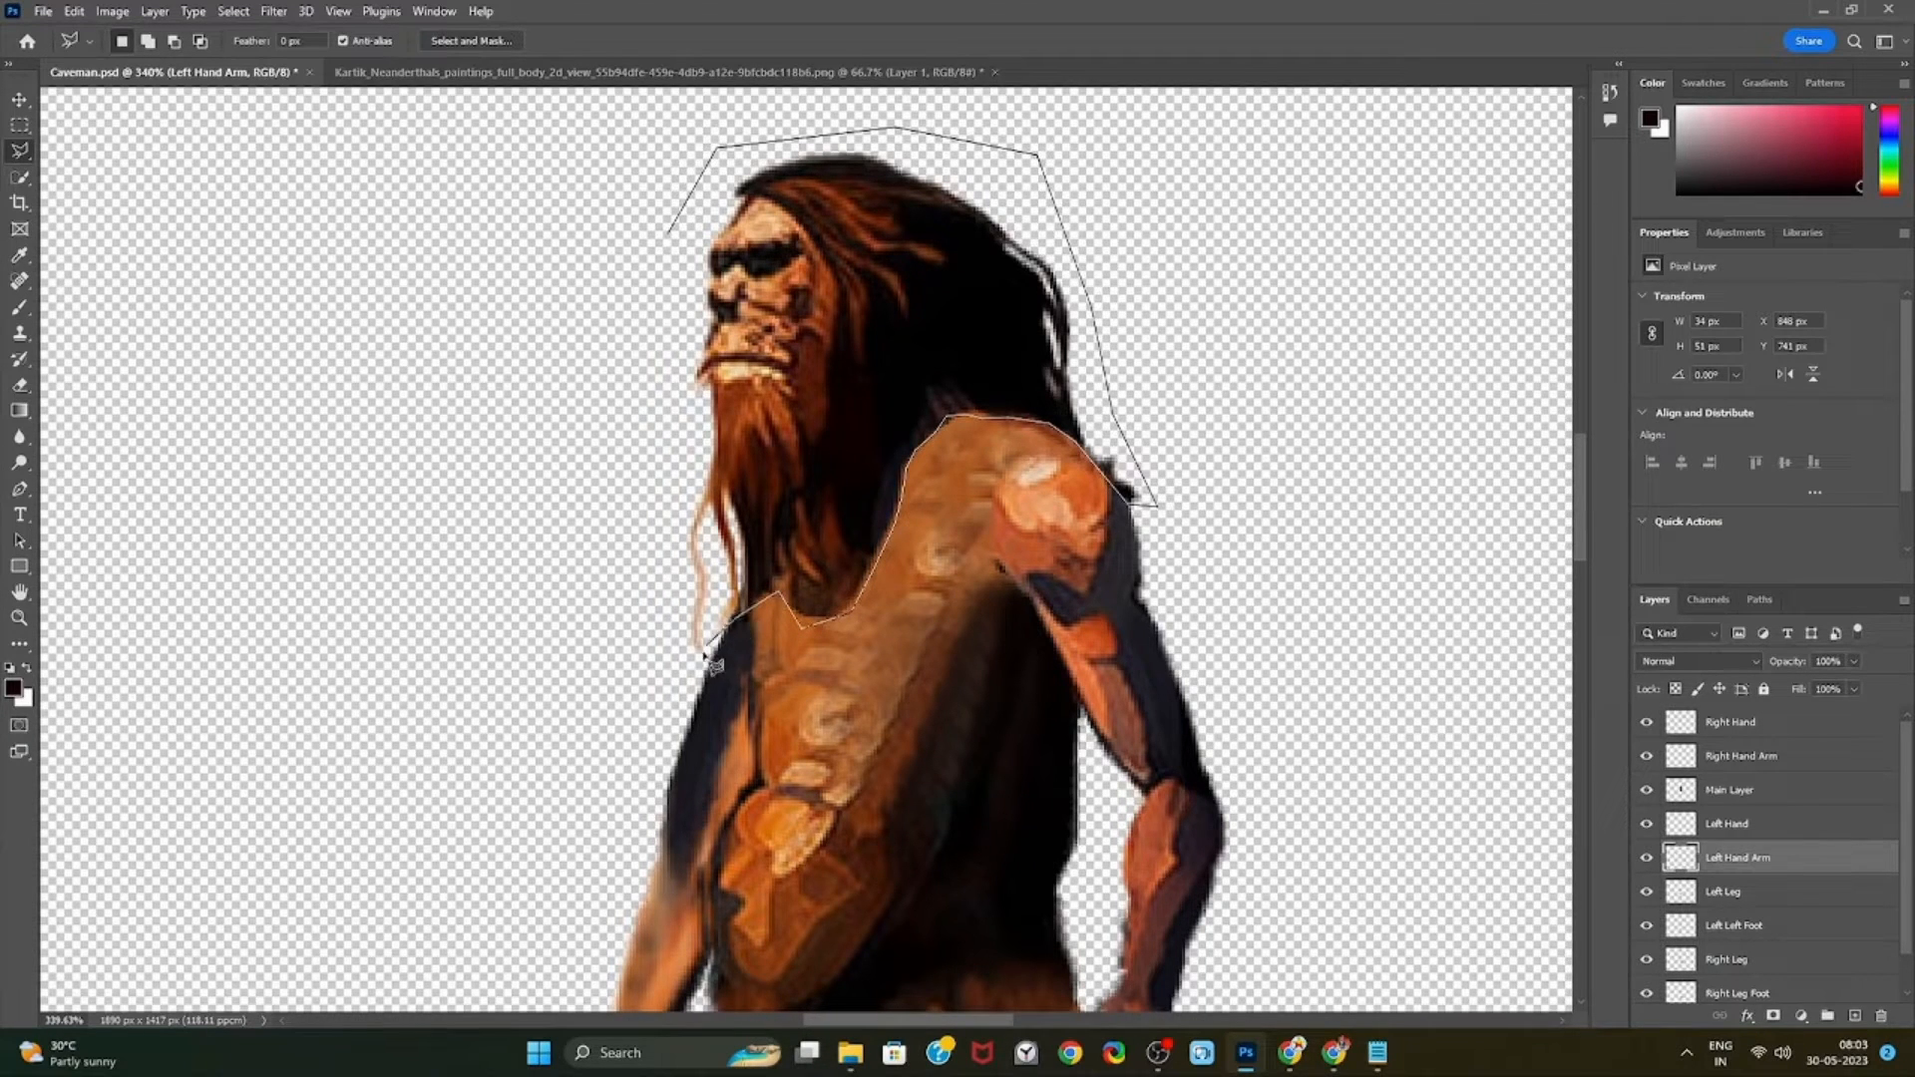
click(675, 241)
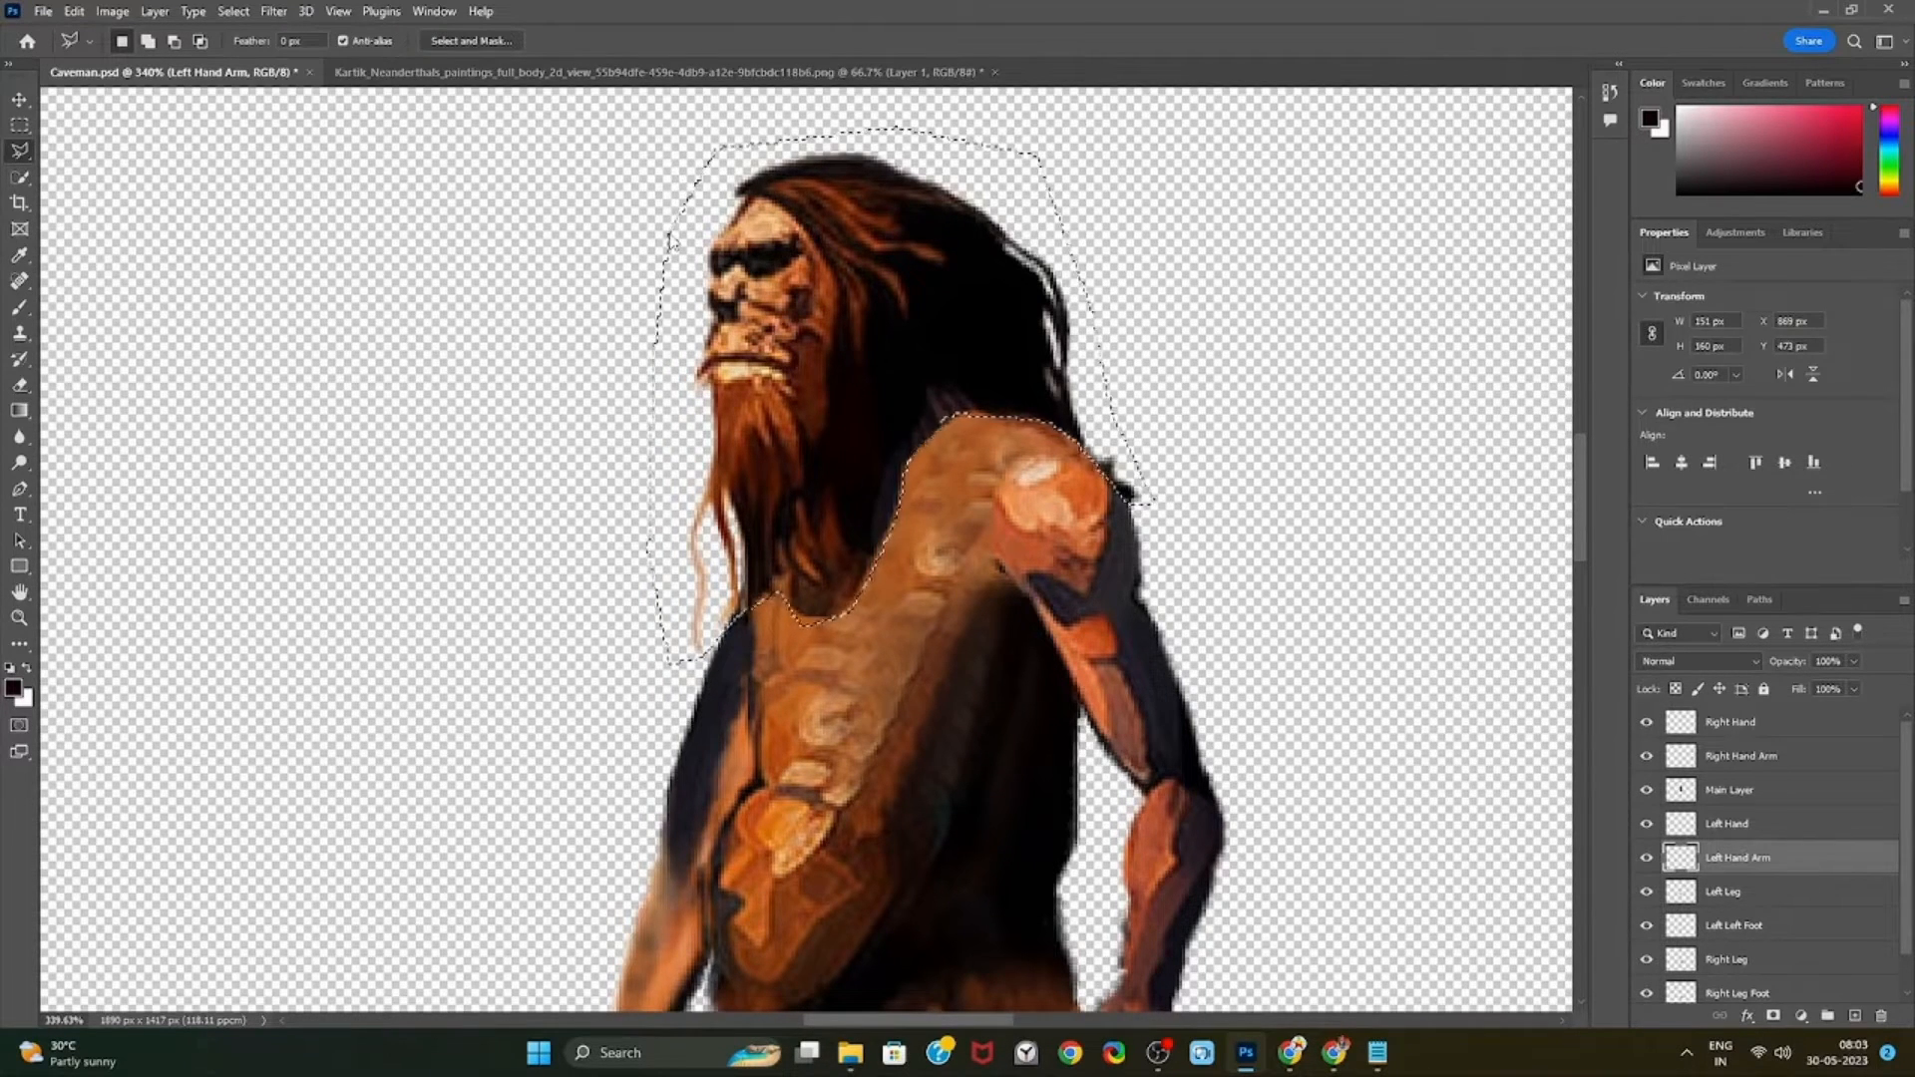
Copy the selected head from Main Layer onto its own layer and name it Head
key(ctrl+c)
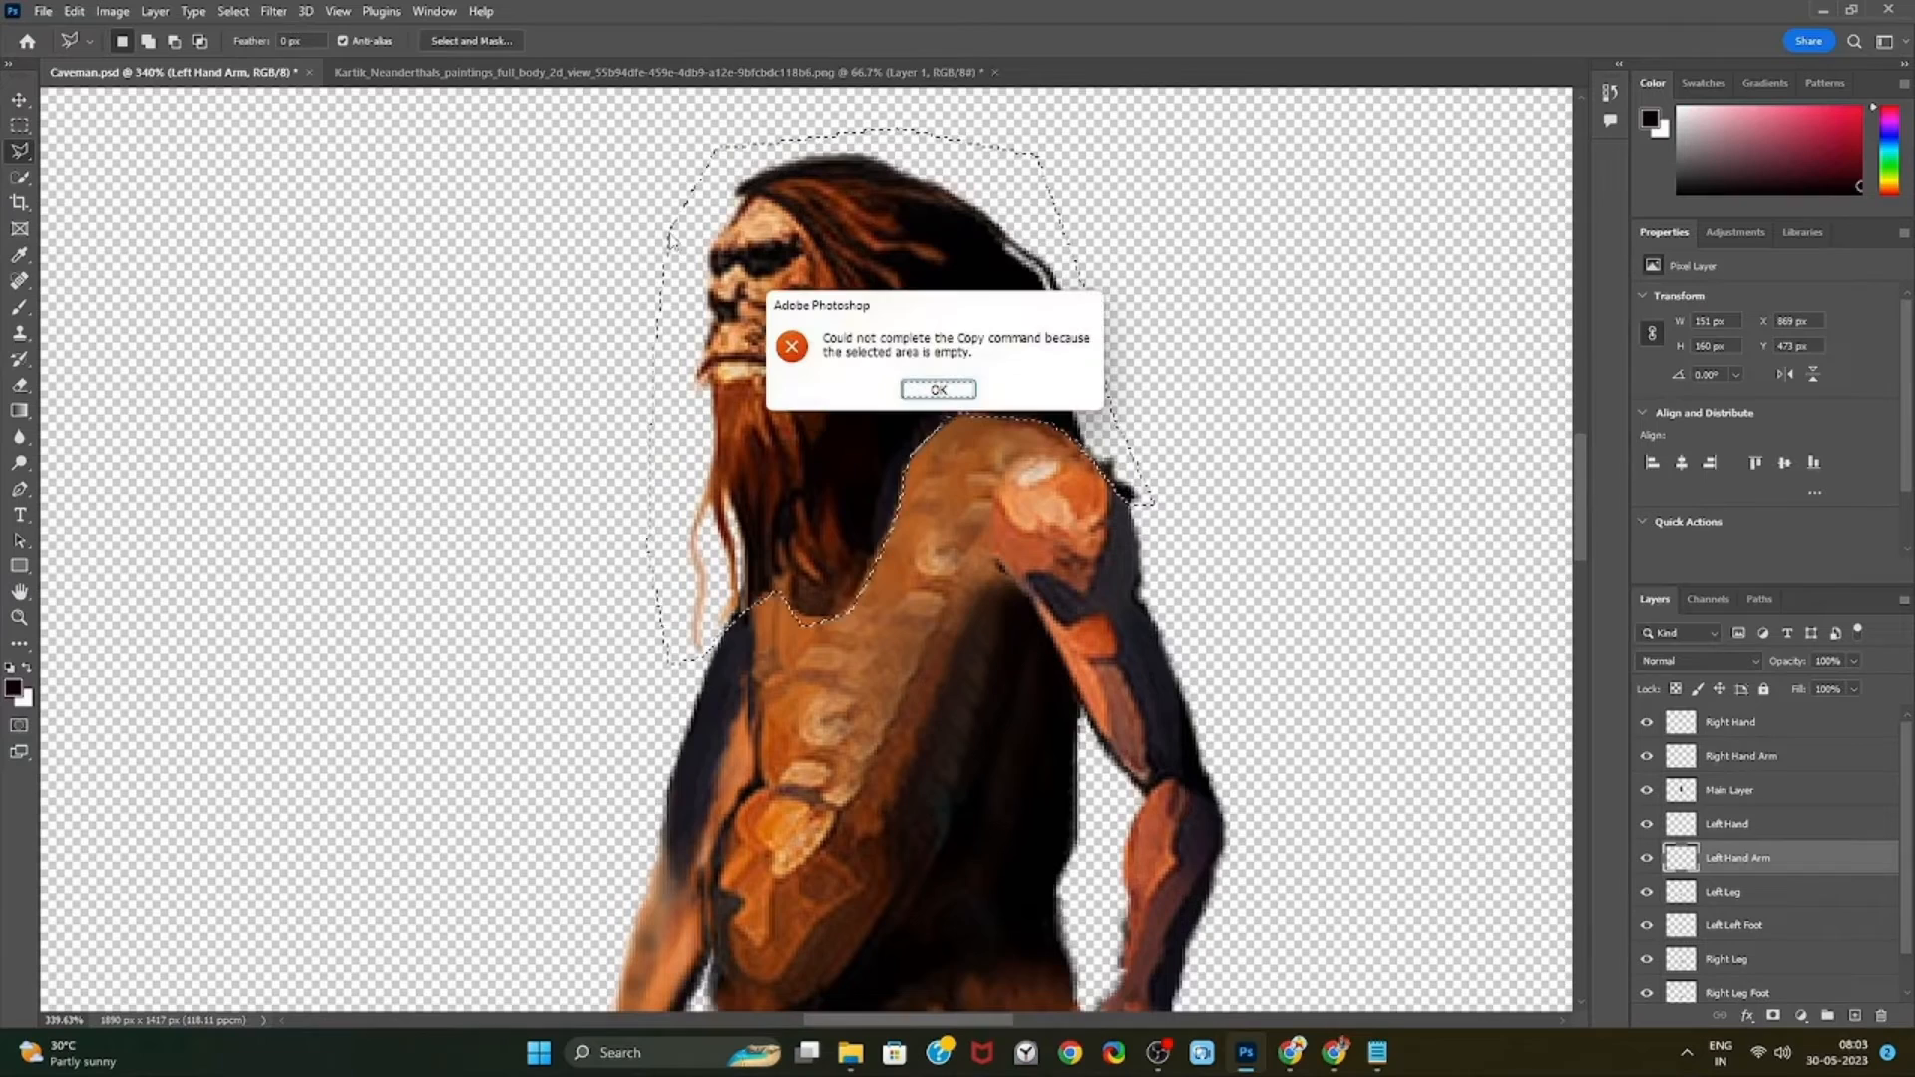
click(939, 390)
click(1720, 791)
key(ctrl+c)
key(ctrl+v)
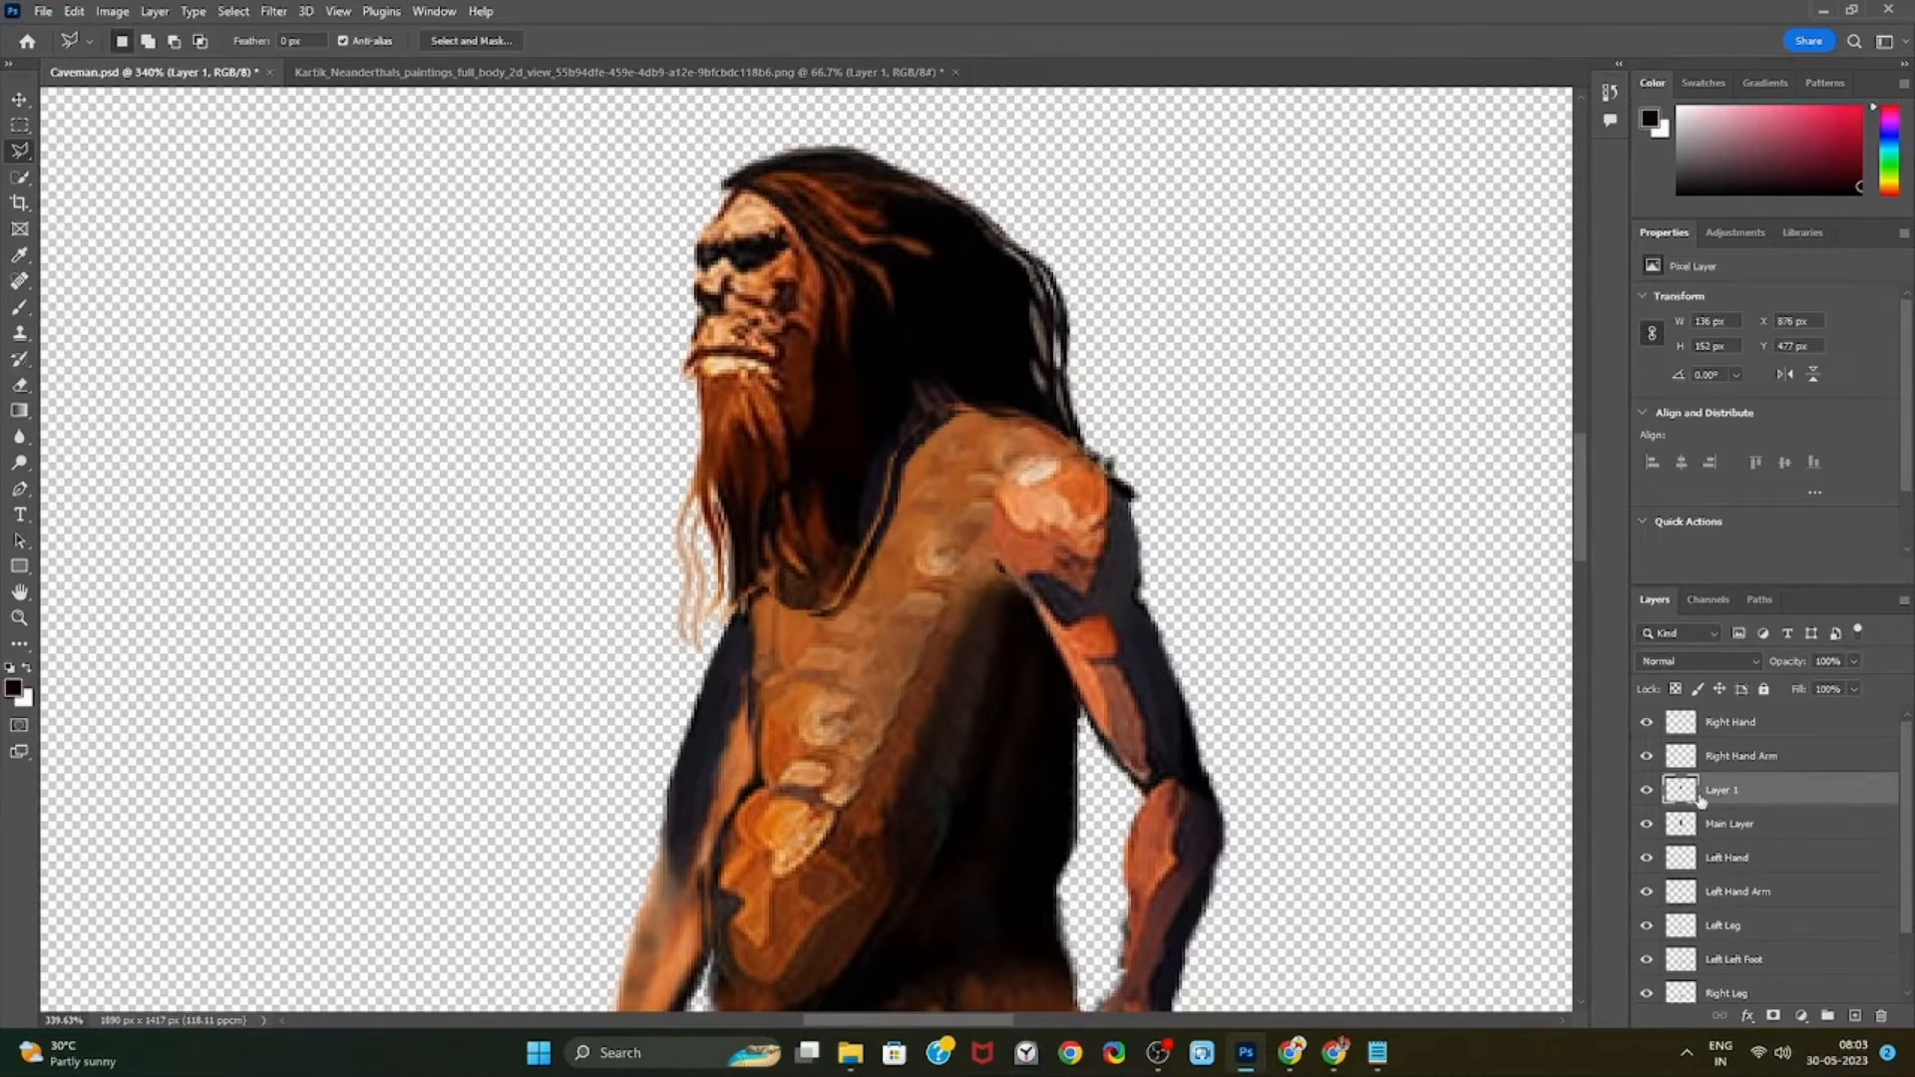
double_click(1721, 790)
key(Return)
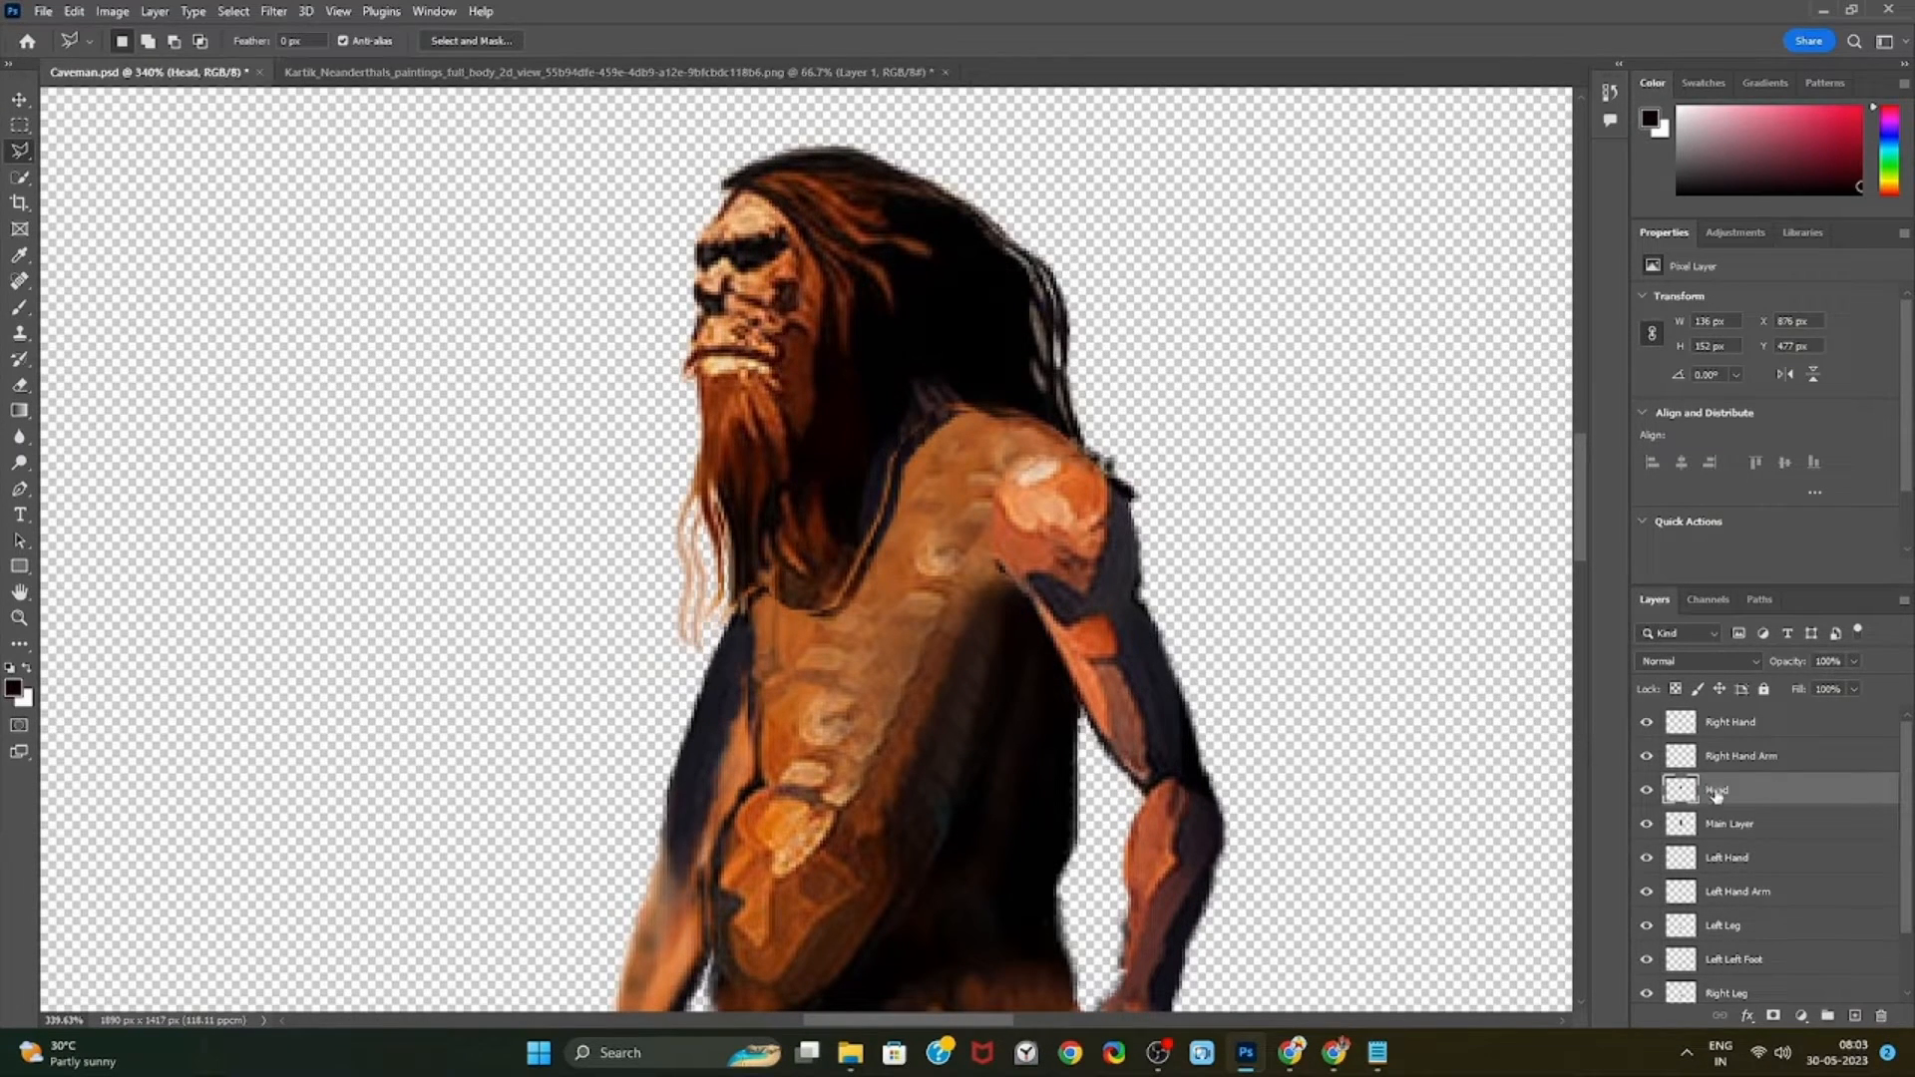
Hide the Head layer and erase the face, beard strands and upper hair from Main Layer, leaving a neck stump
click(1646, 792)
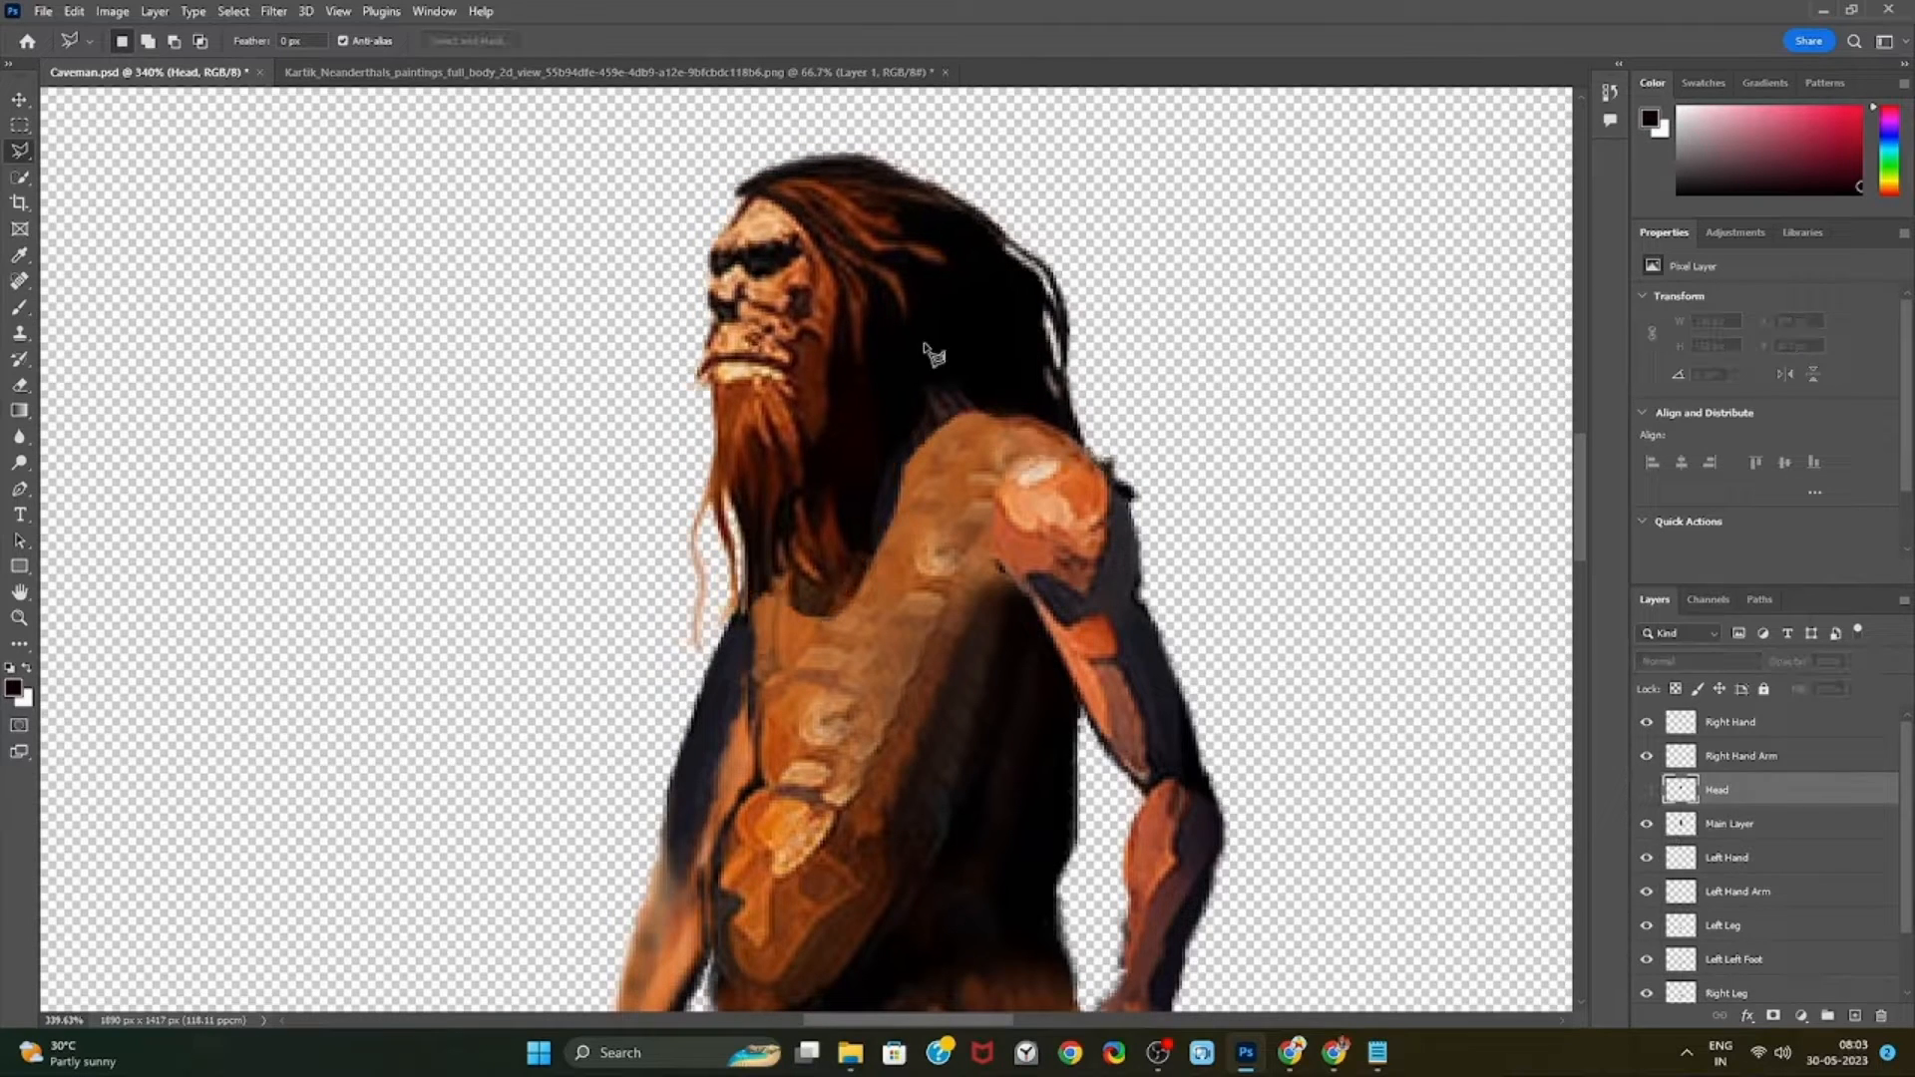
click(20, 385)
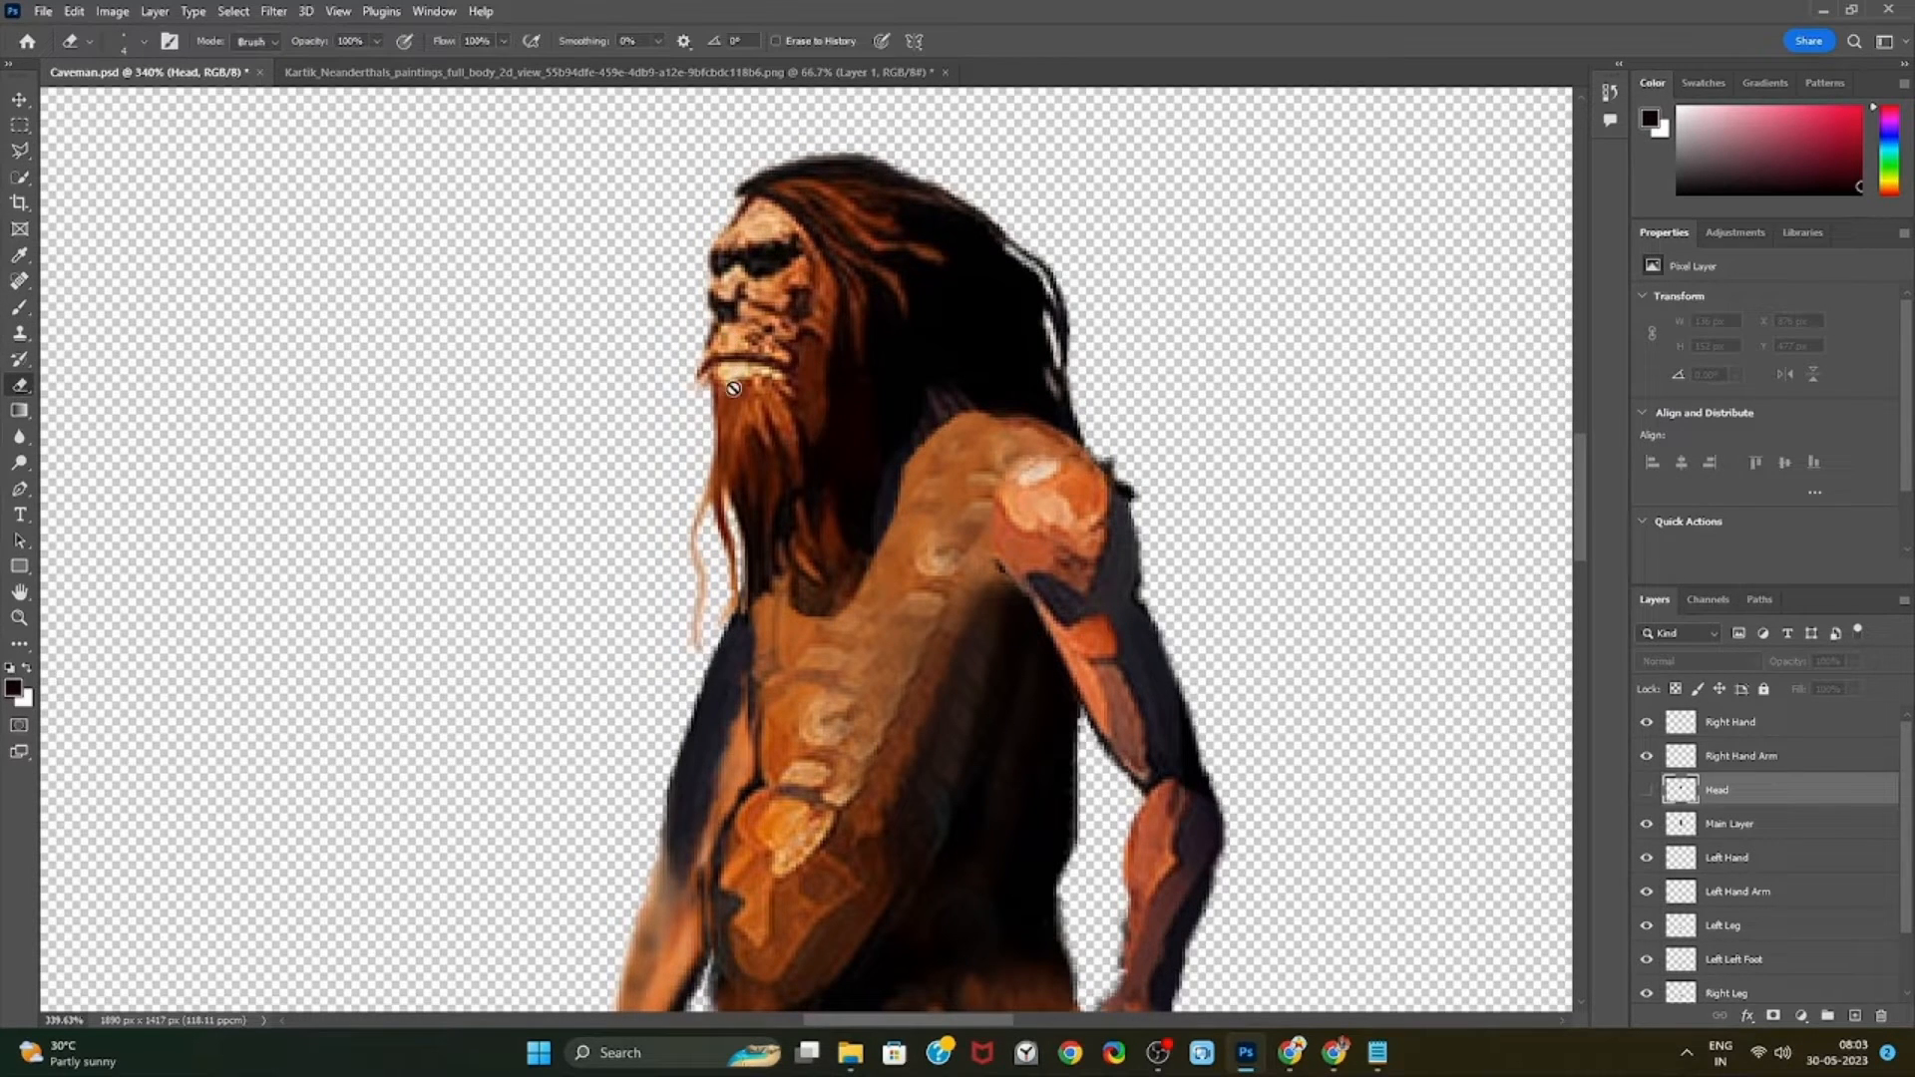
click(1743, 824)
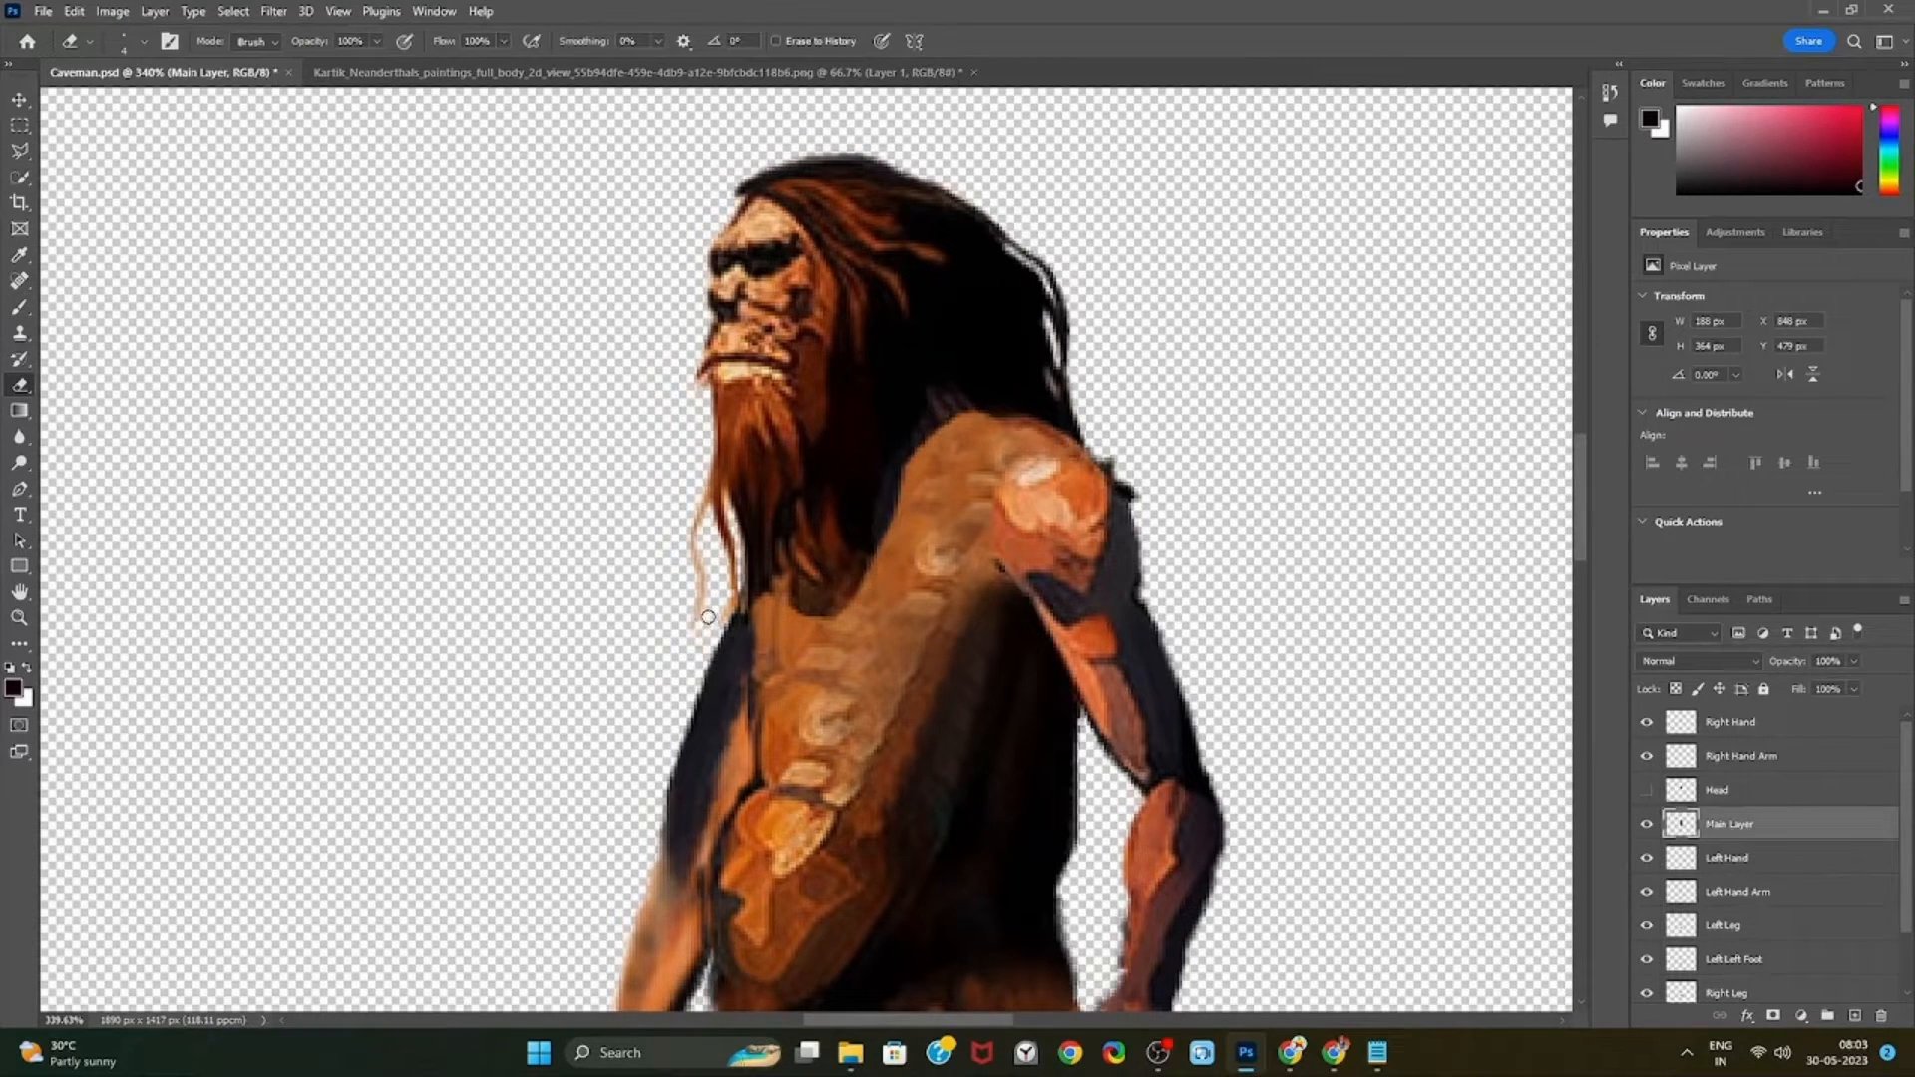
mouse_move(715, 608)
mouse_down()
mouse_move(700, 553)
mouse_move(681, 571)
mouse_move(713, 510)
mouse_move(732, 579)
mouse_up()
drag(719, 501, 708, 492)
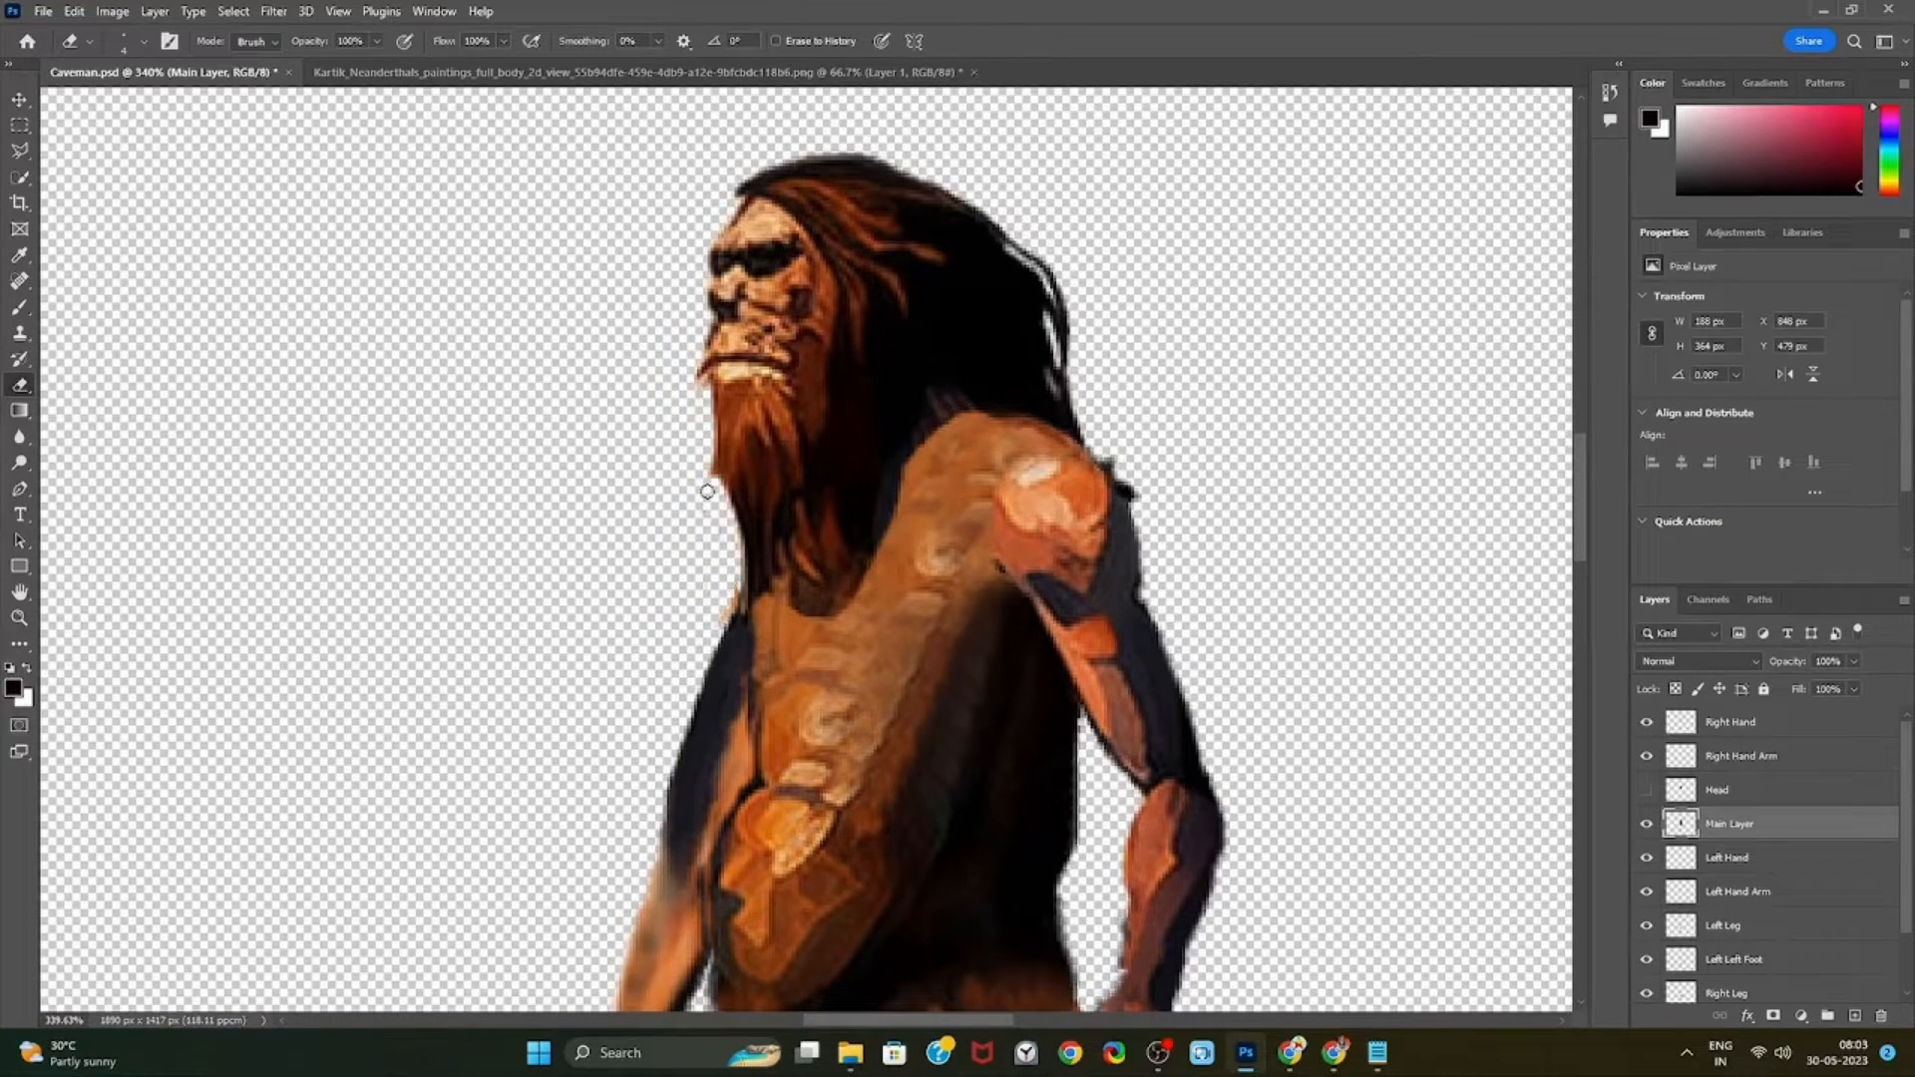
mouse_move(713, 299)
mouse_down()
mouse_move(753, 197)
mouse_move(1008, 222)
mouse_move(979, 269)
mouse_move(736, 290)
mouse_move(937, 206)
mouse_move(718, 445)
mouse_move(703, 478)
mouse_move(733, 504)
mouse_move(752, 453)
mouse_move(710, 559)
mouse_up()
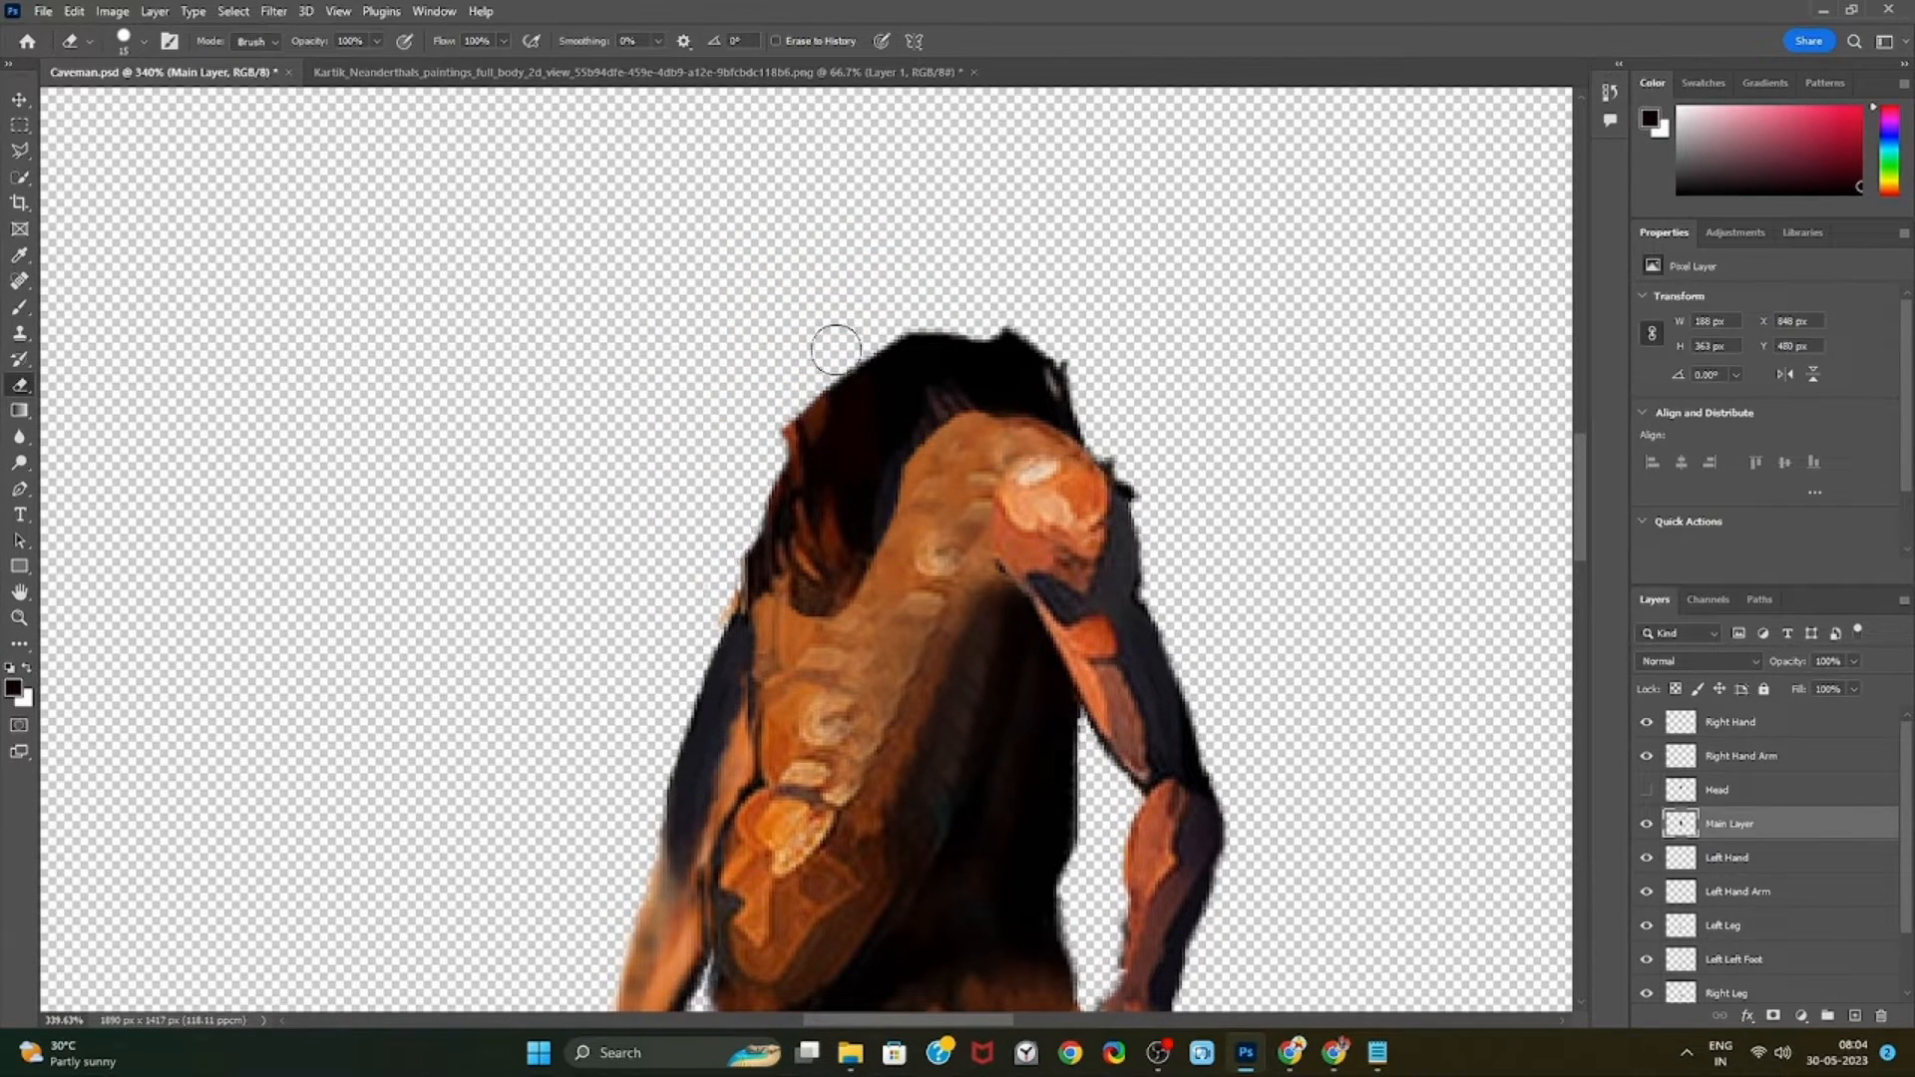
Compare Main Layer with and without Head, and erase the stray shoulder marks and ragged hair edge with a smaller Eraser
click(1647, 790)
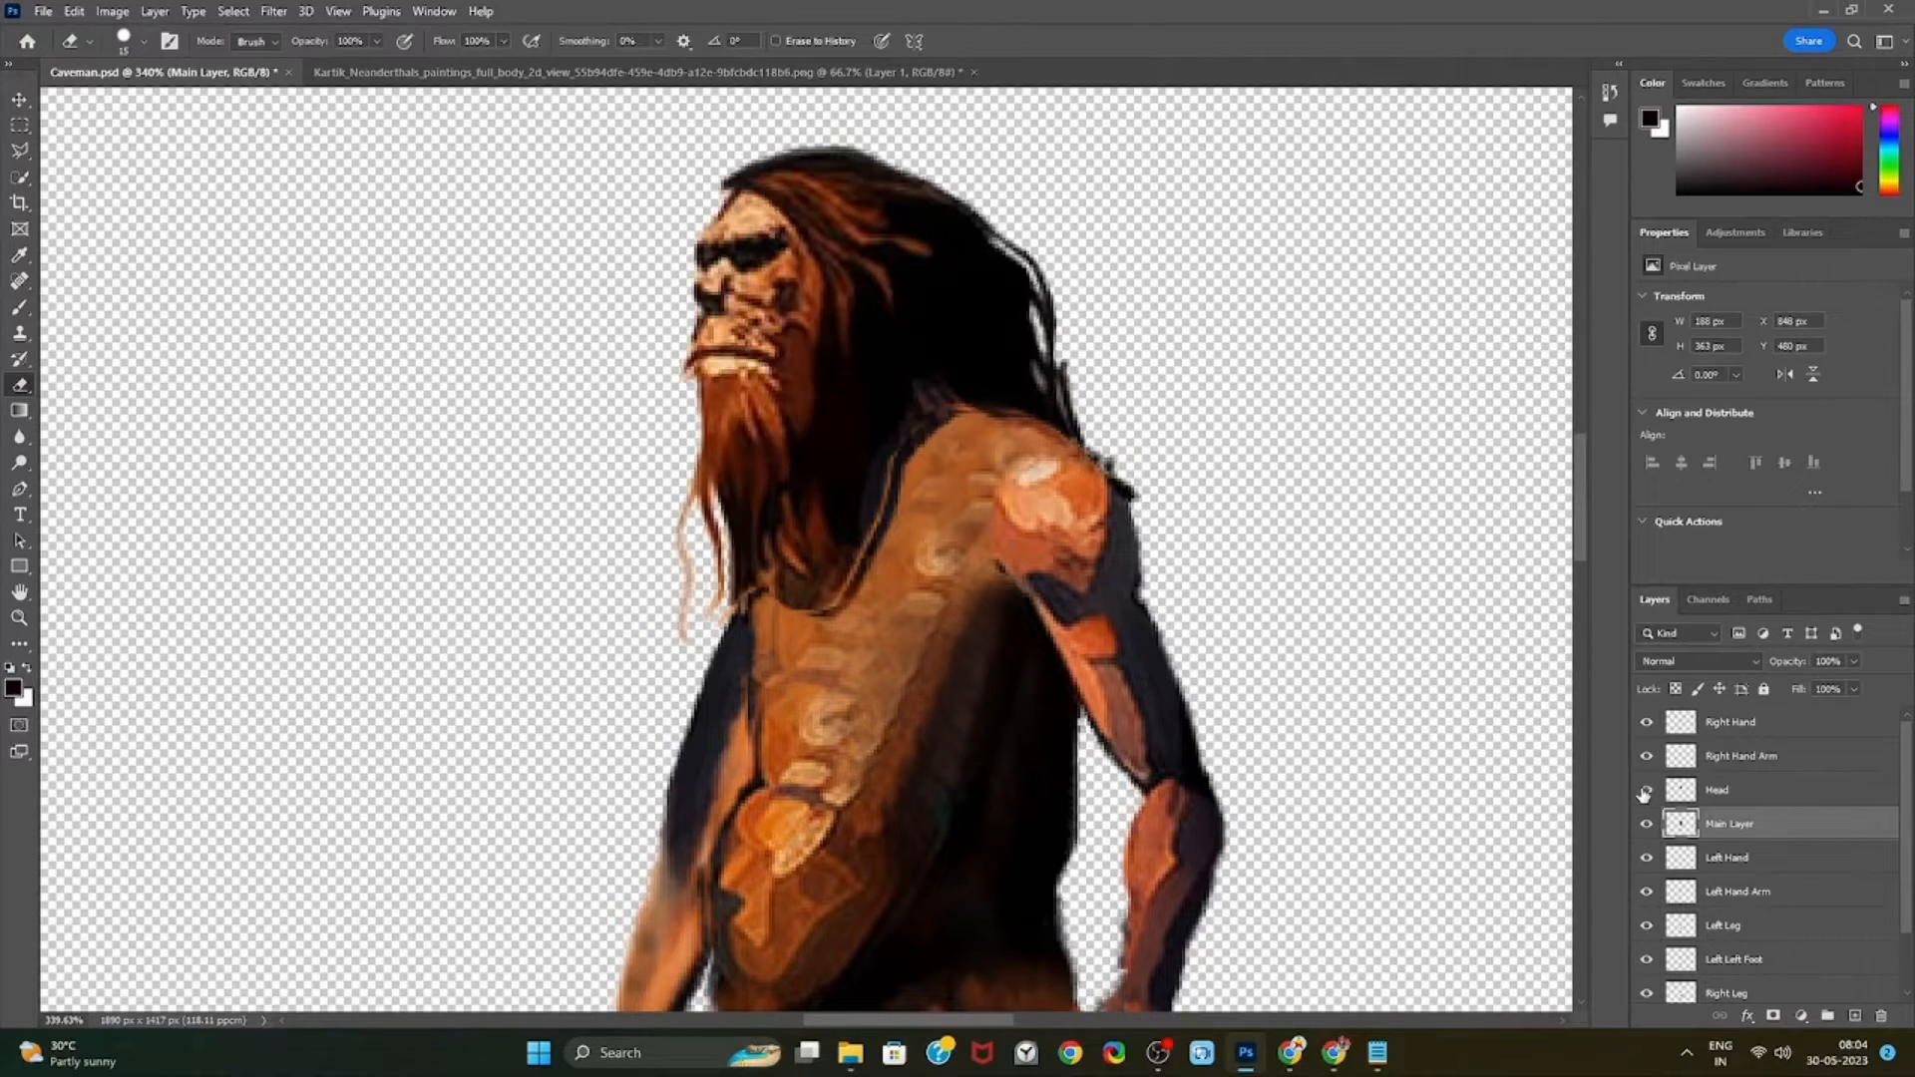
click(1647, 790)
click(1647, 790)
click(1647, 790)
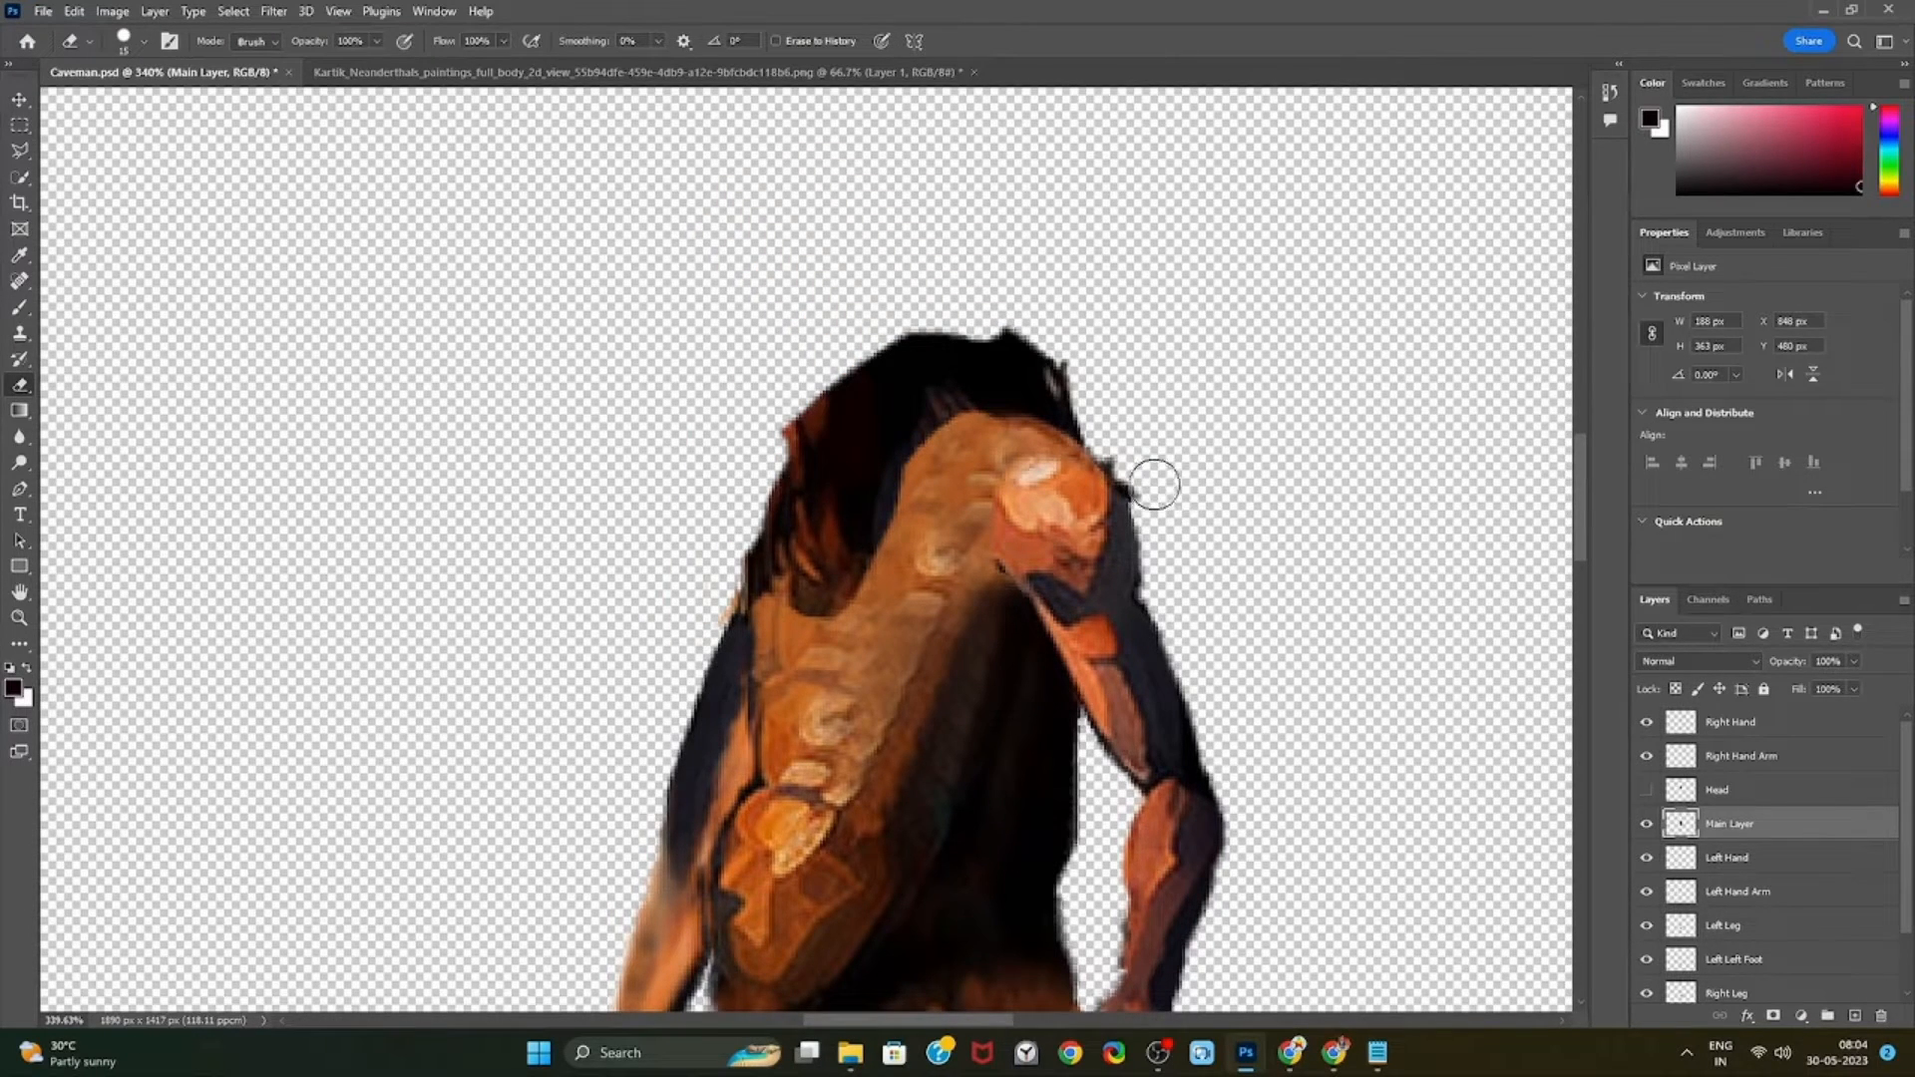
key(bracketleft)
key(bracketleft)
key(bracketleft)
key(bracketleft)
mouse_move(1120, 461)
mouse_down()
mouse_move(1065, 373)
mouse_move(974, 324)
mouse_move(870, 335)
mouse_move(757, 471)
mouse_up()
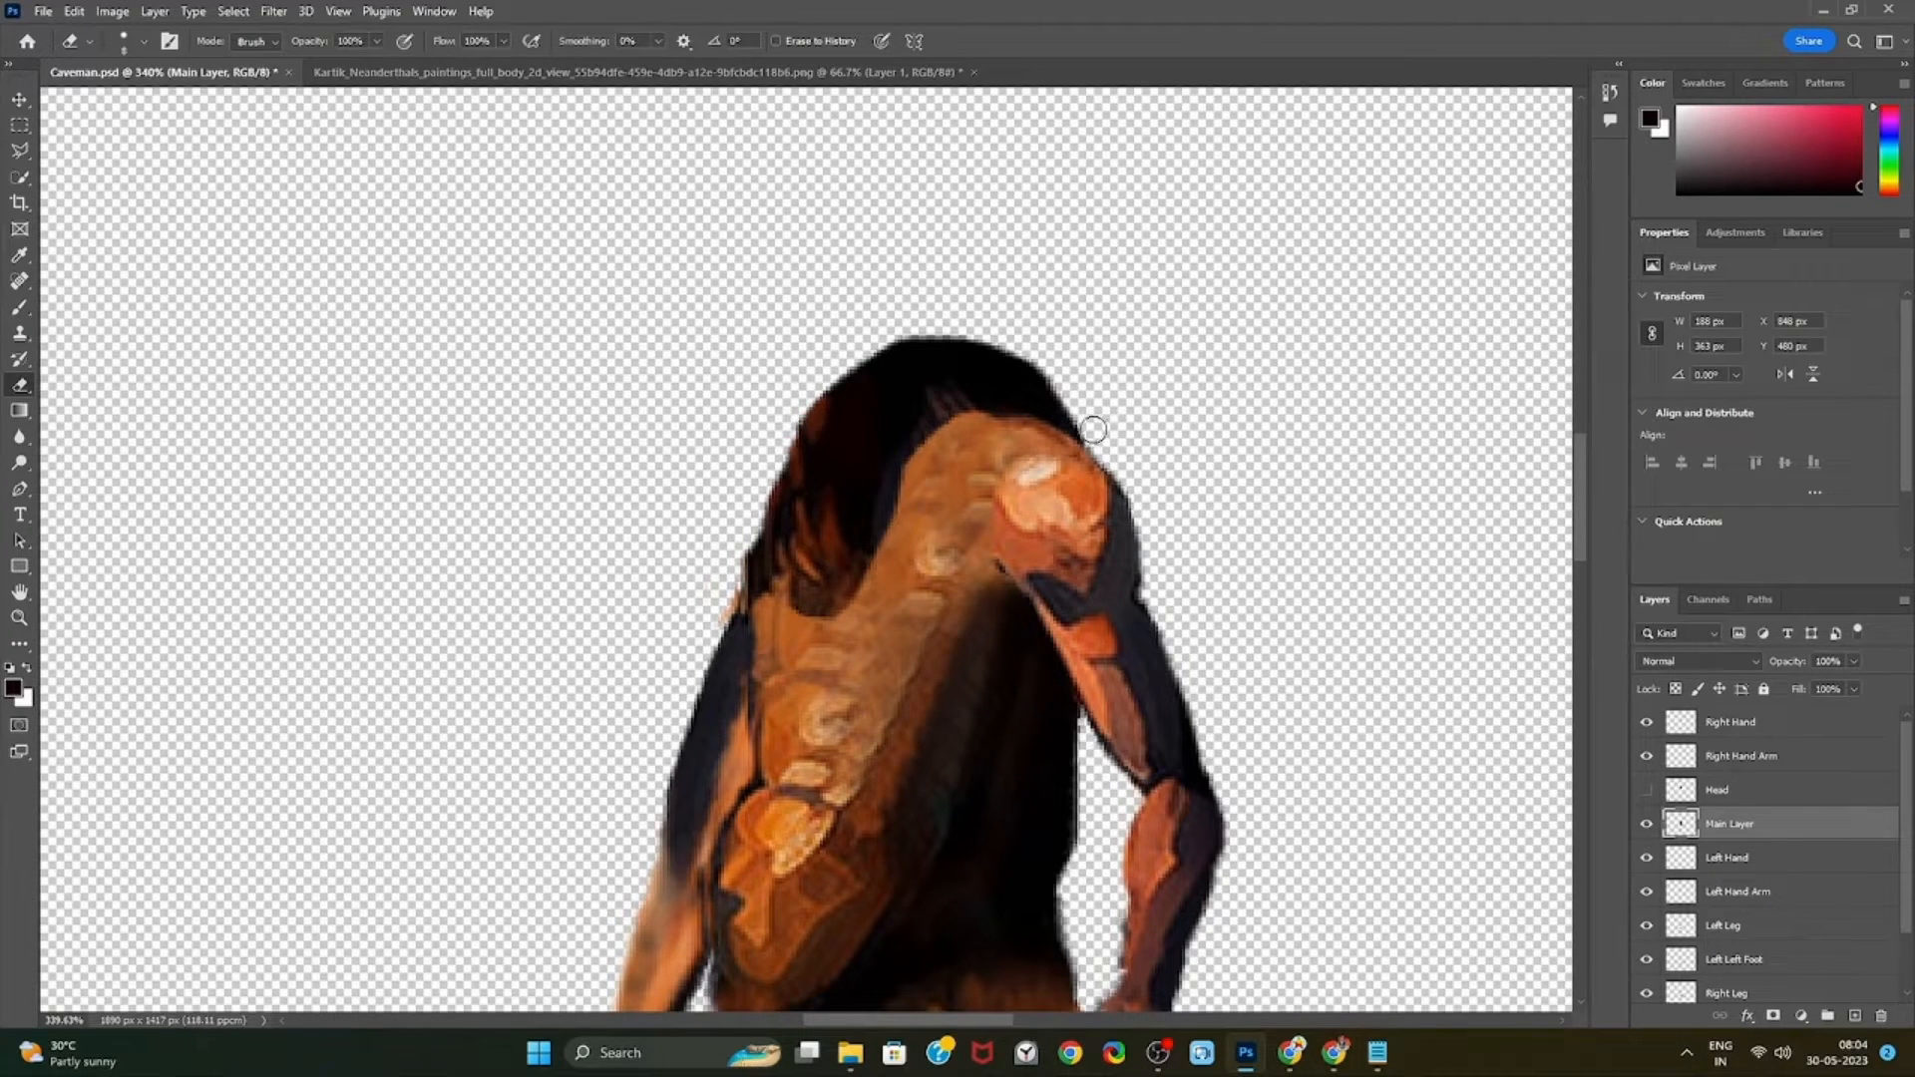
Erase the leftover back hair above the shoulder and trim both sides of the neck stump on Main Layer
mouse_move(1094, 430)
mouse_down()
mouse_move(1046, 388)
mouse_move(1080, 418)
mouse_move(1007, 391)
mouse_move(959, 340)
mouse_move(1022, 358)
mouse_move(1004, 368)
mouse_move(1126, 453)
mouse_up()
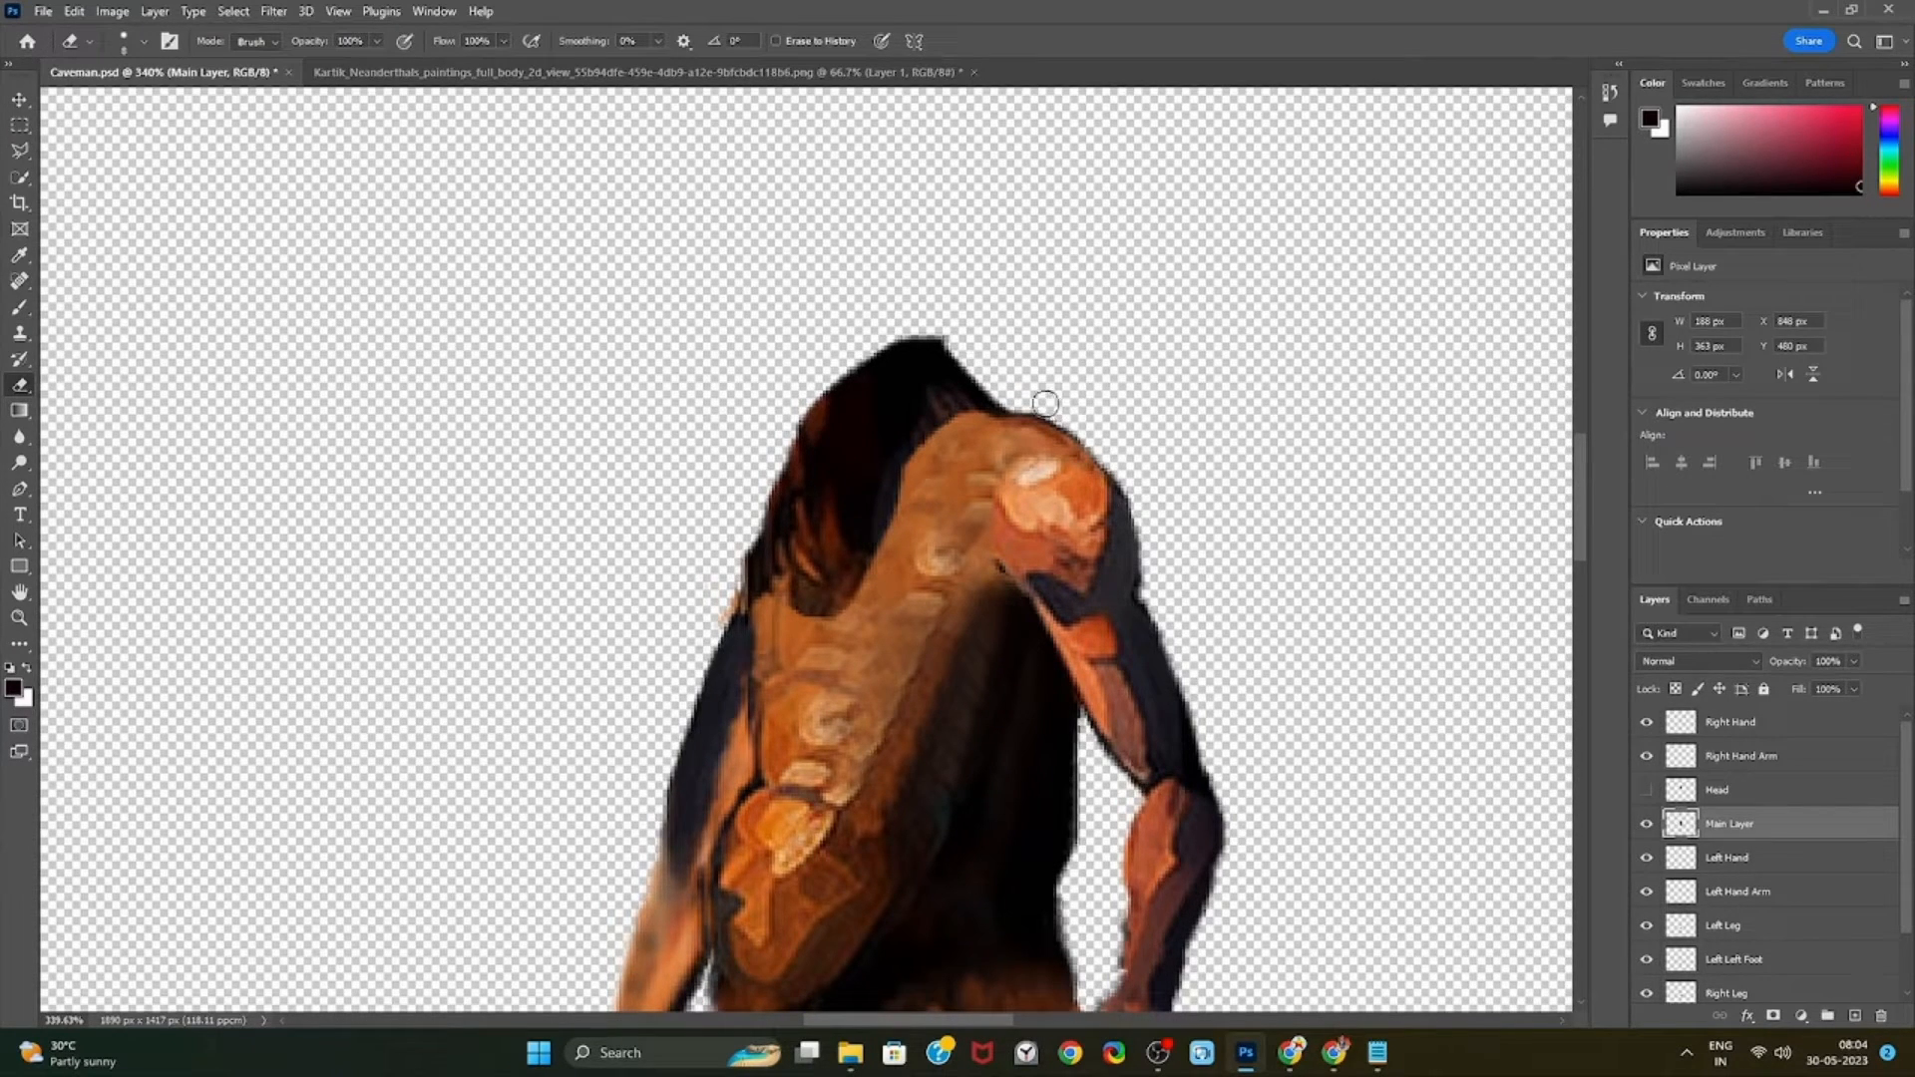
mouse_move(1045, 403)
mouse_down()
mouse_move(948, 333)
mouse_move(818, 387)
mouse_up()
drag(801, 405, 714, 564)
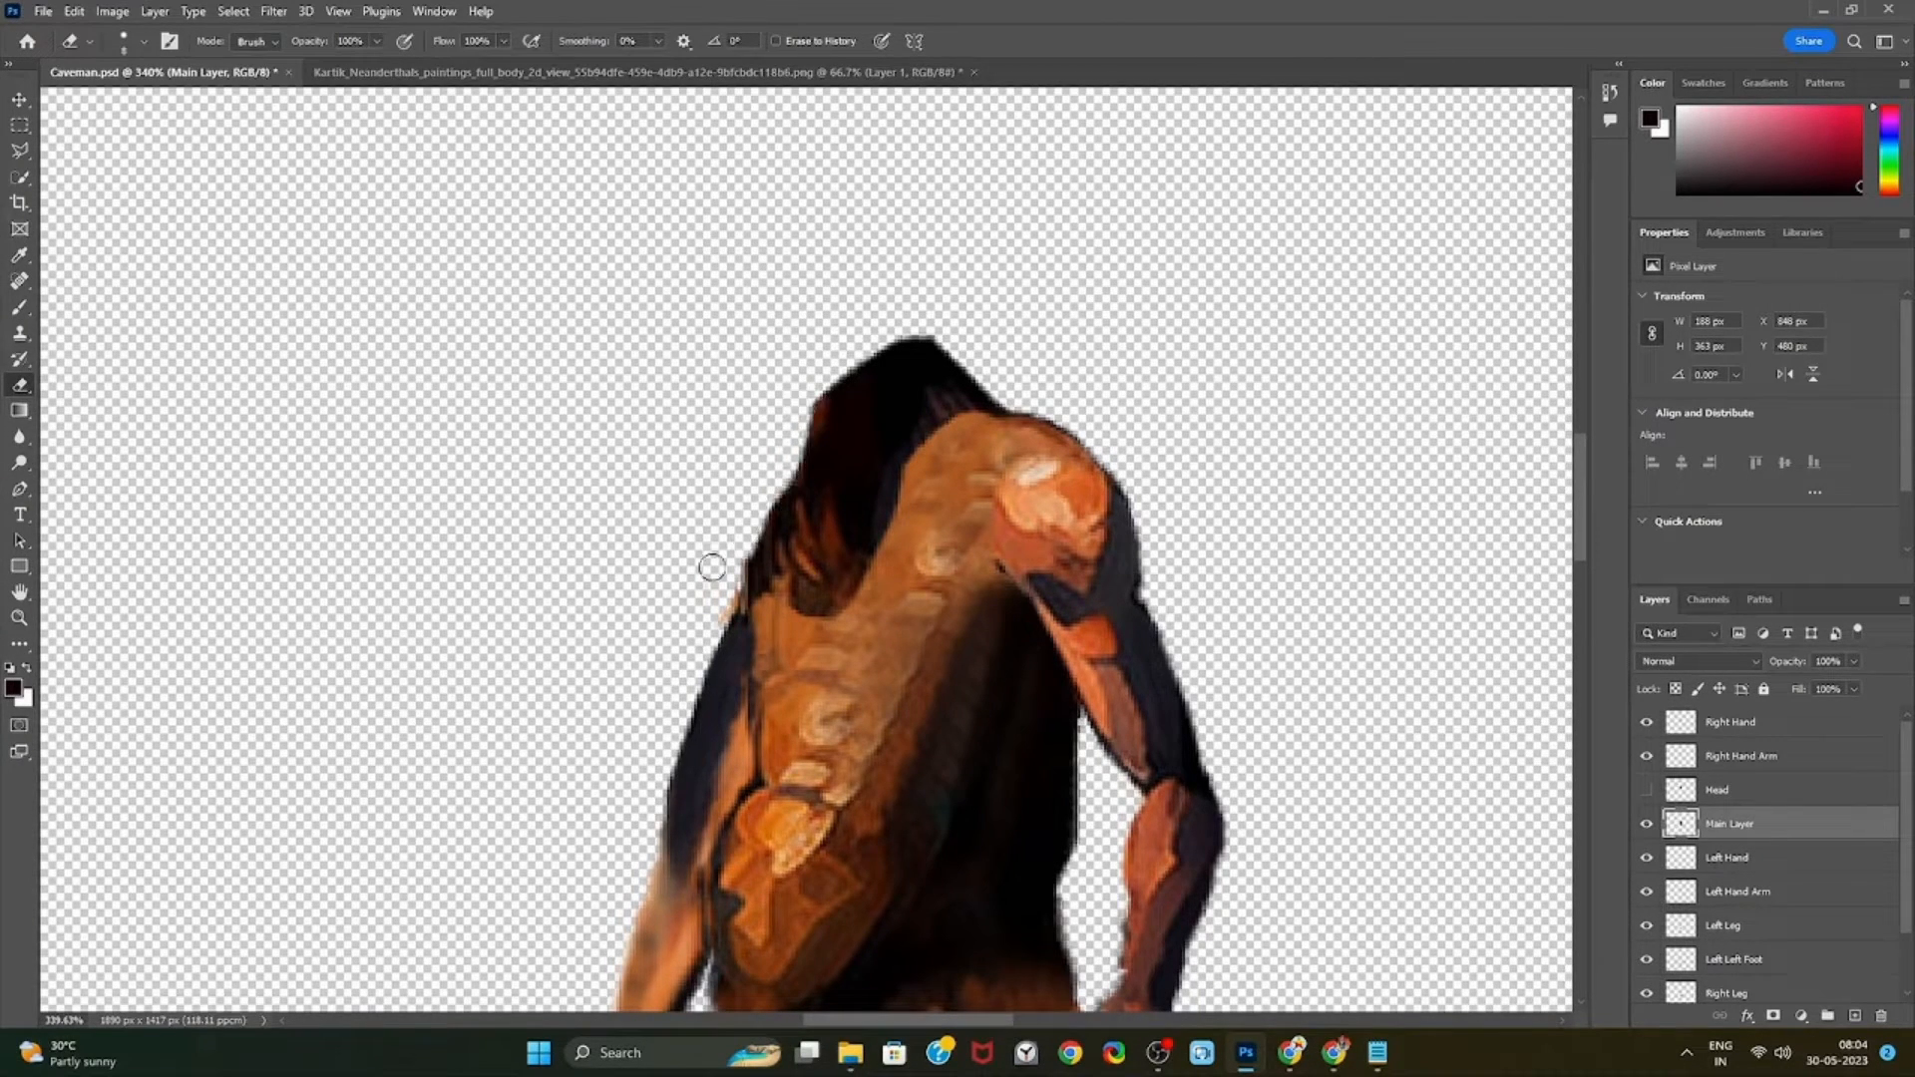
Show the Head layer and move the head up and away from the torso to expose the neck stump
click(1647, 790)
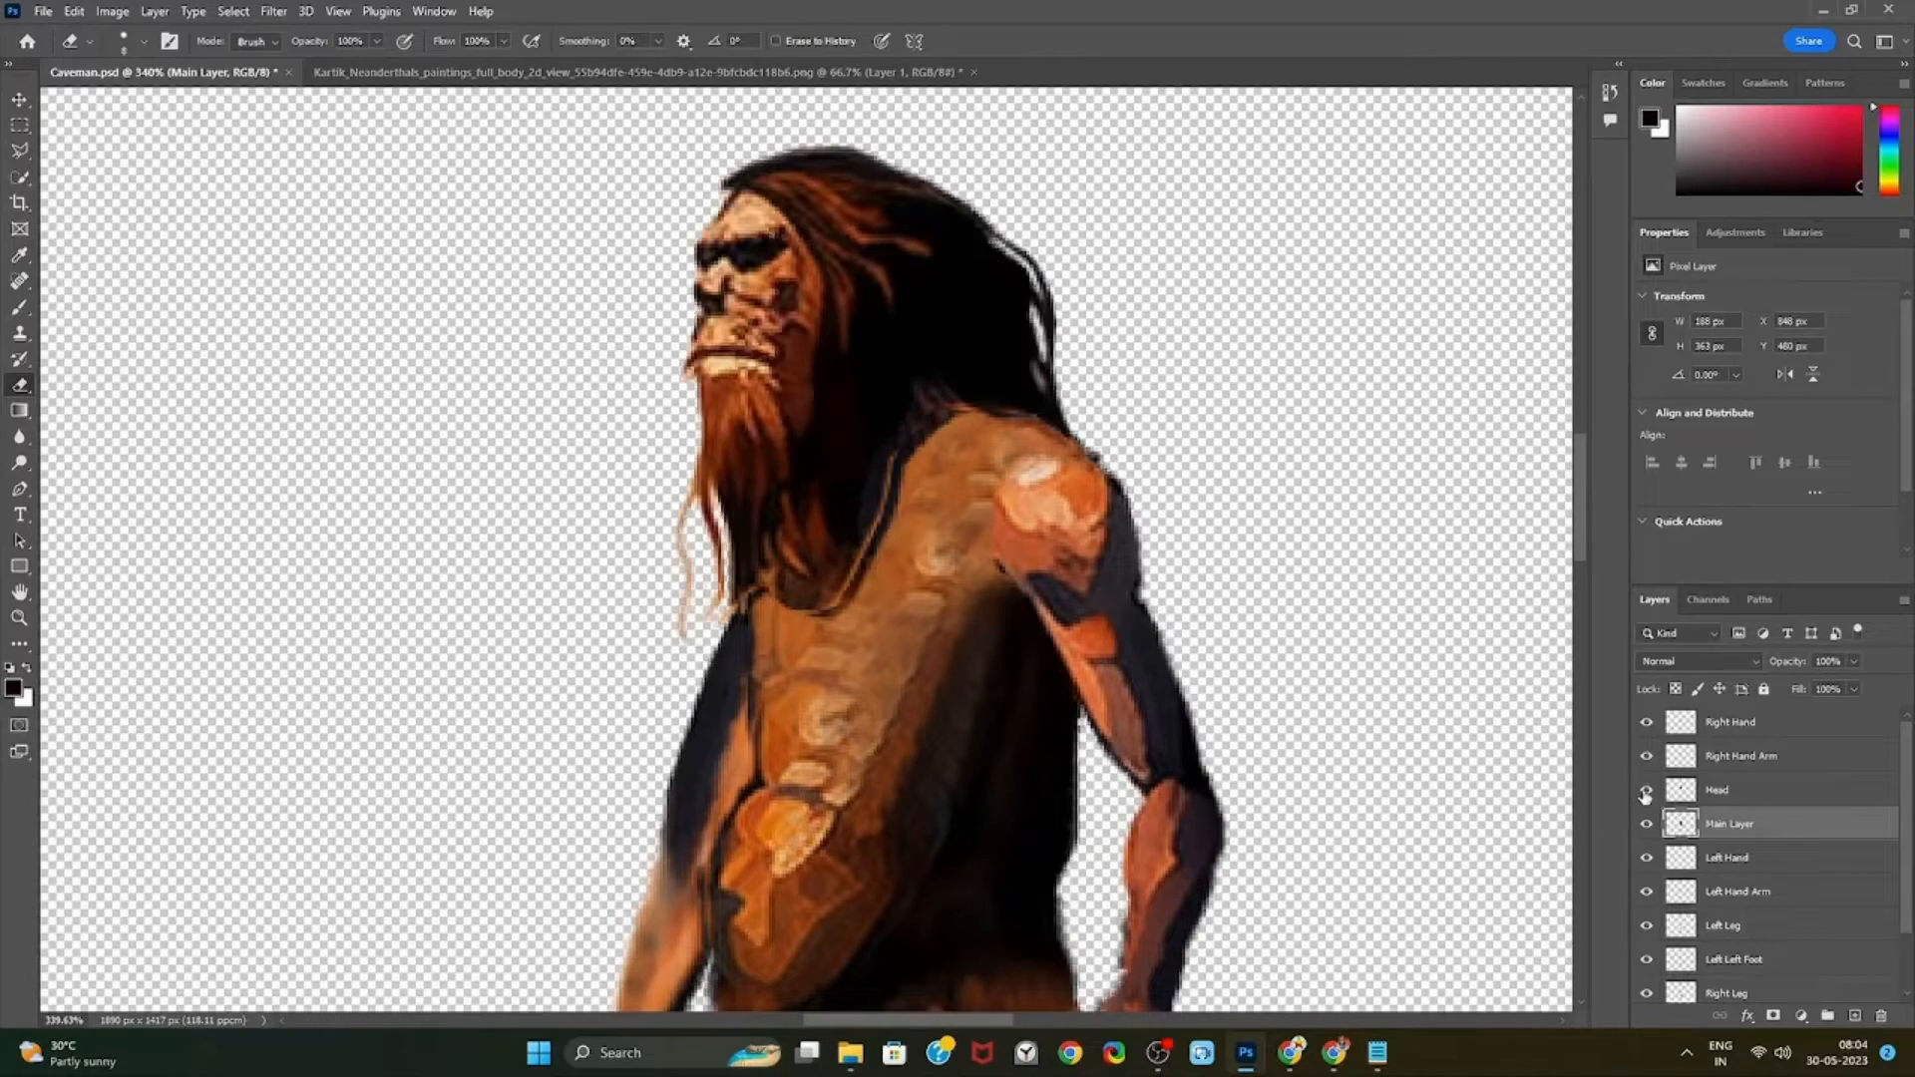
click(17, 98)
mouse_move(736, 354)
mouse_down()
mouse_move(678, 300)
mouse_move(756, 344)
mouse_move(704, 365)
mouse_up()
drag(508, 376, 598, 255)
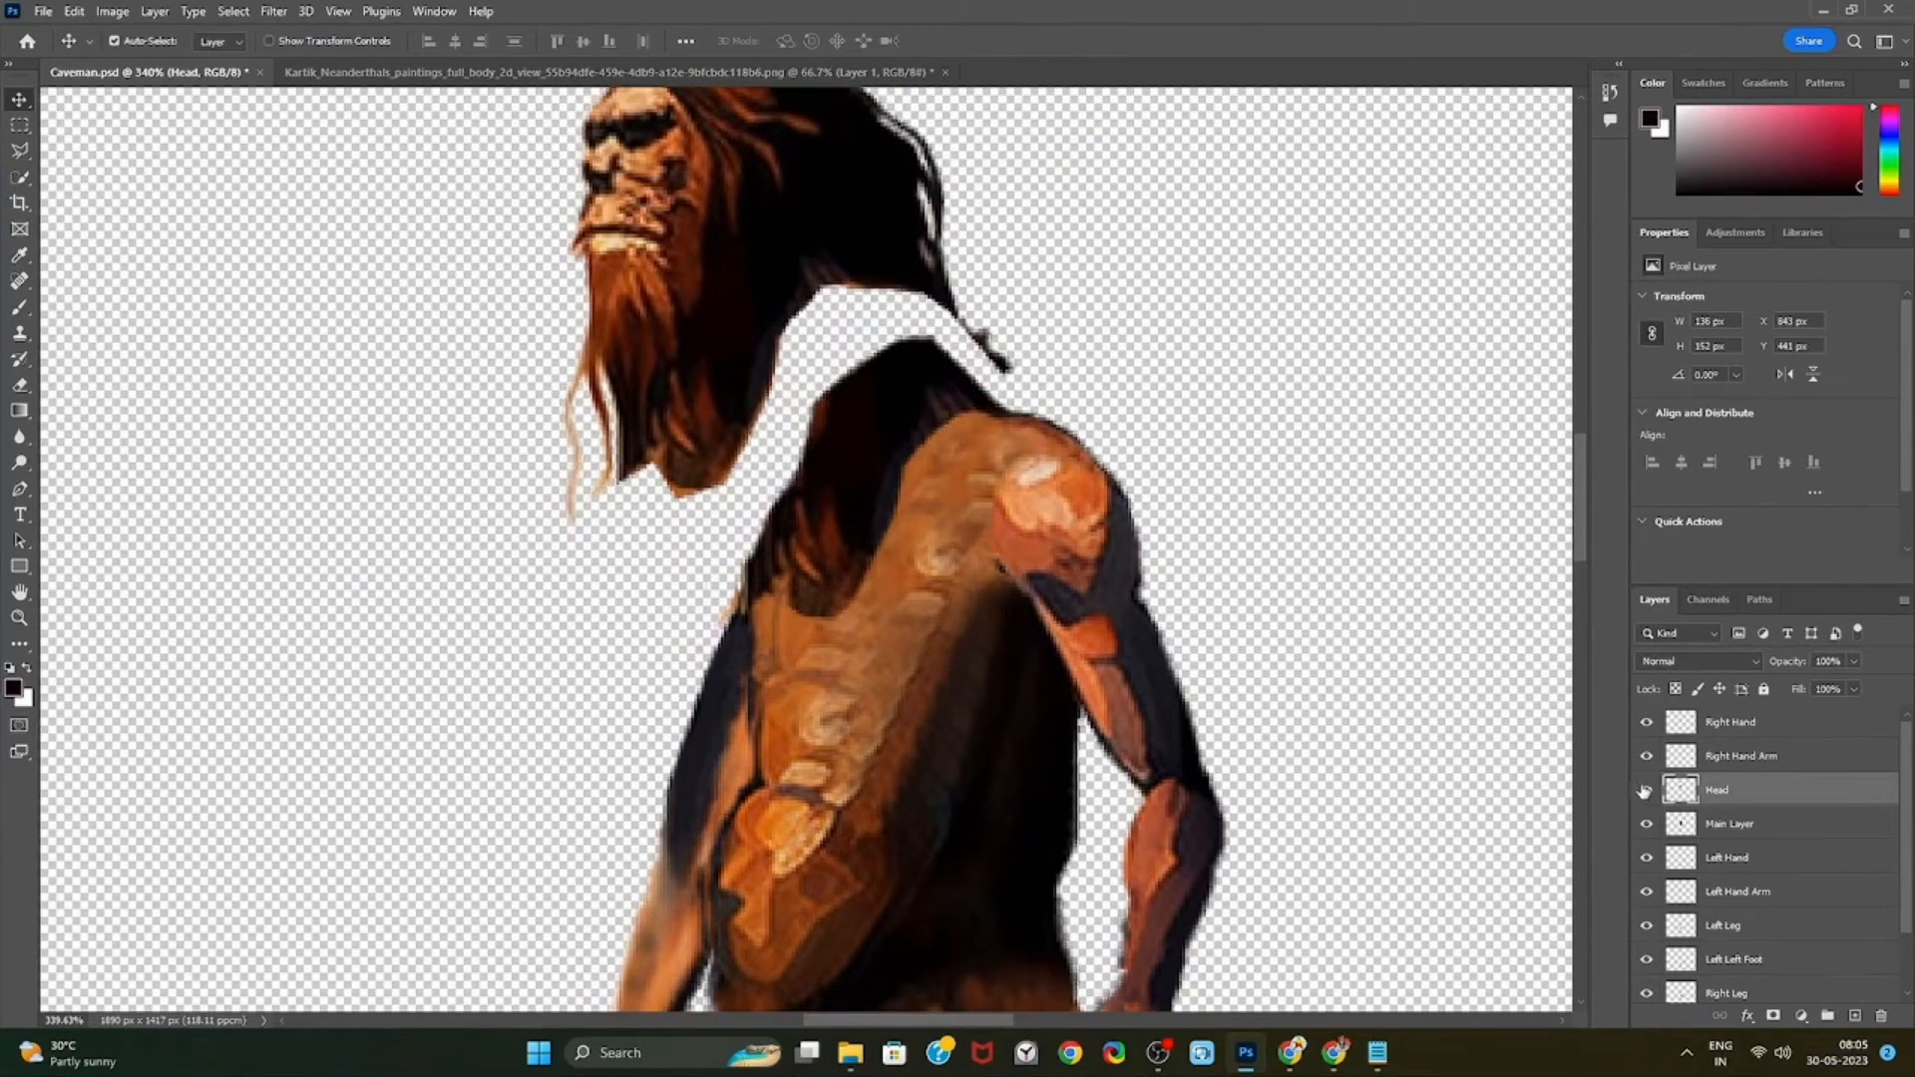
Hide the Head layer and erase both sides of the neck stump on Main Layer to narrow it
click(1646, 790)
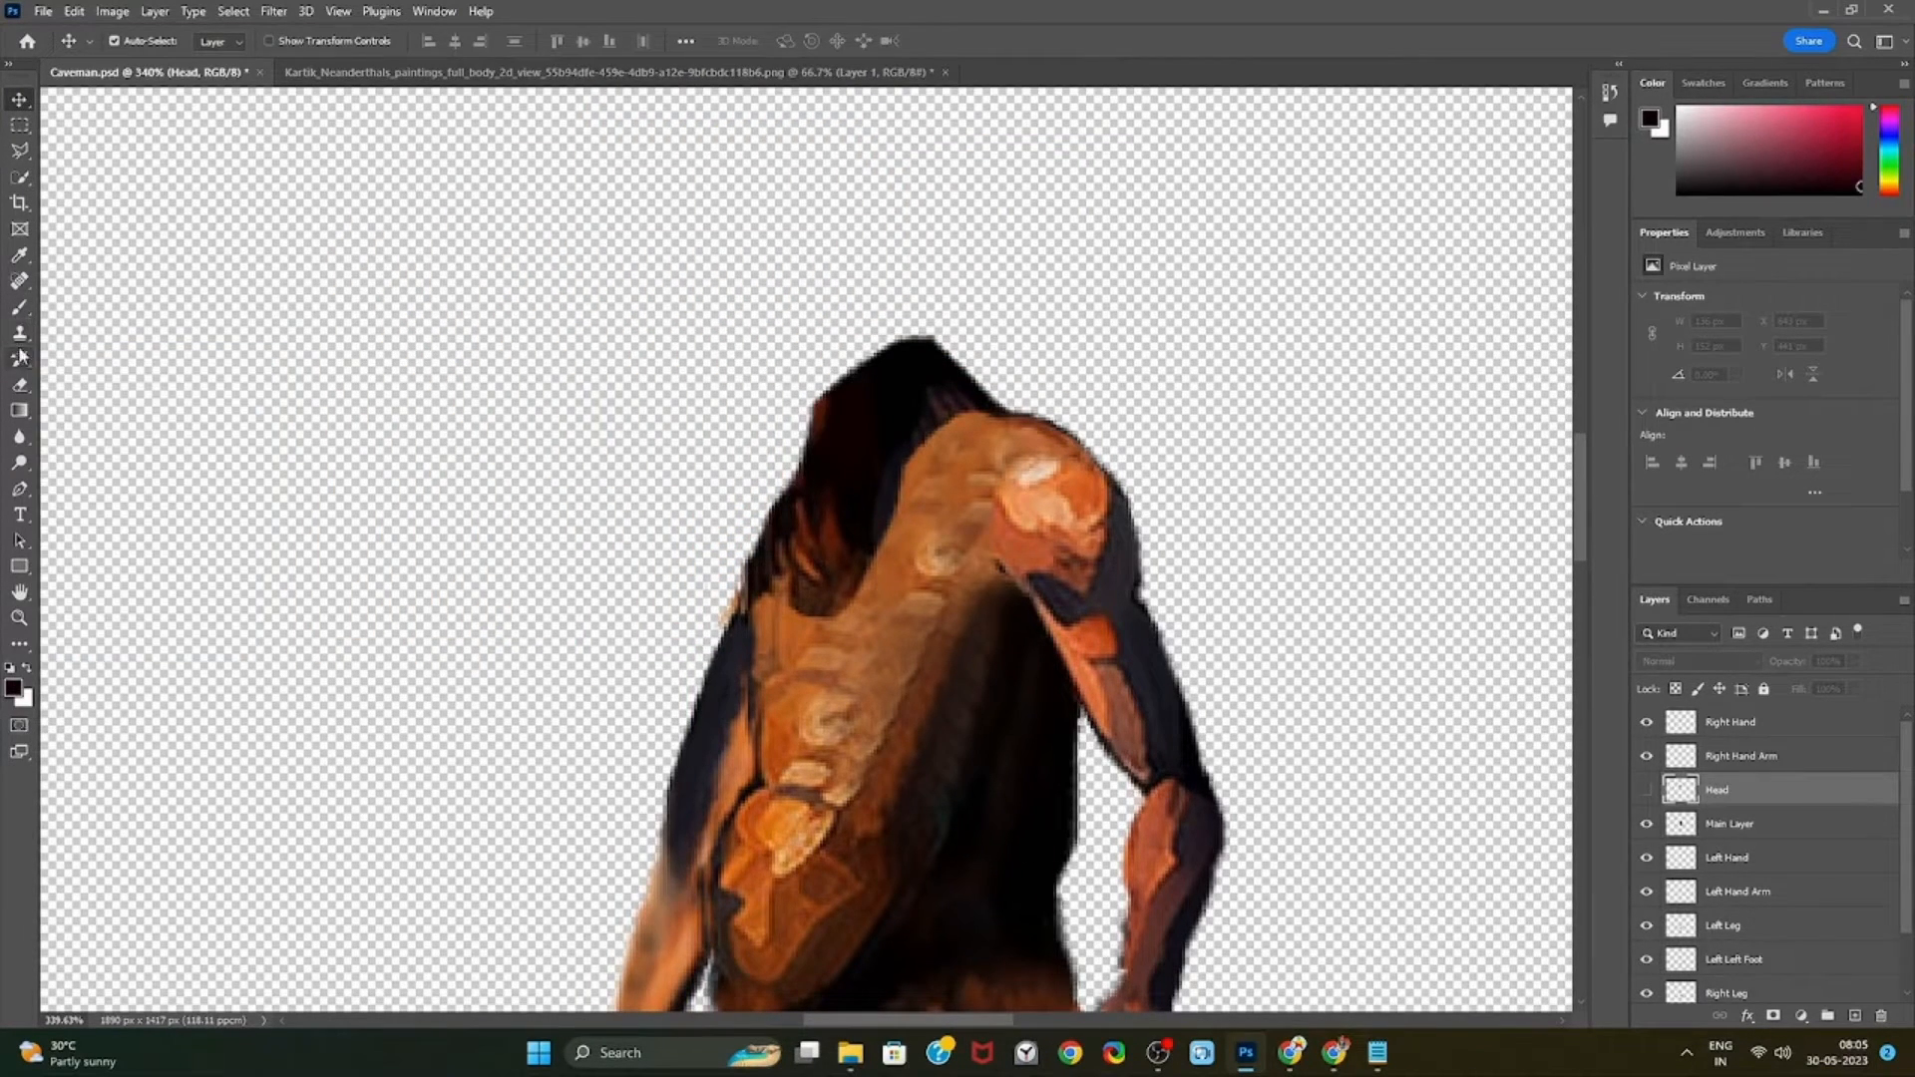
click(20, 385)
click(1741, 833)
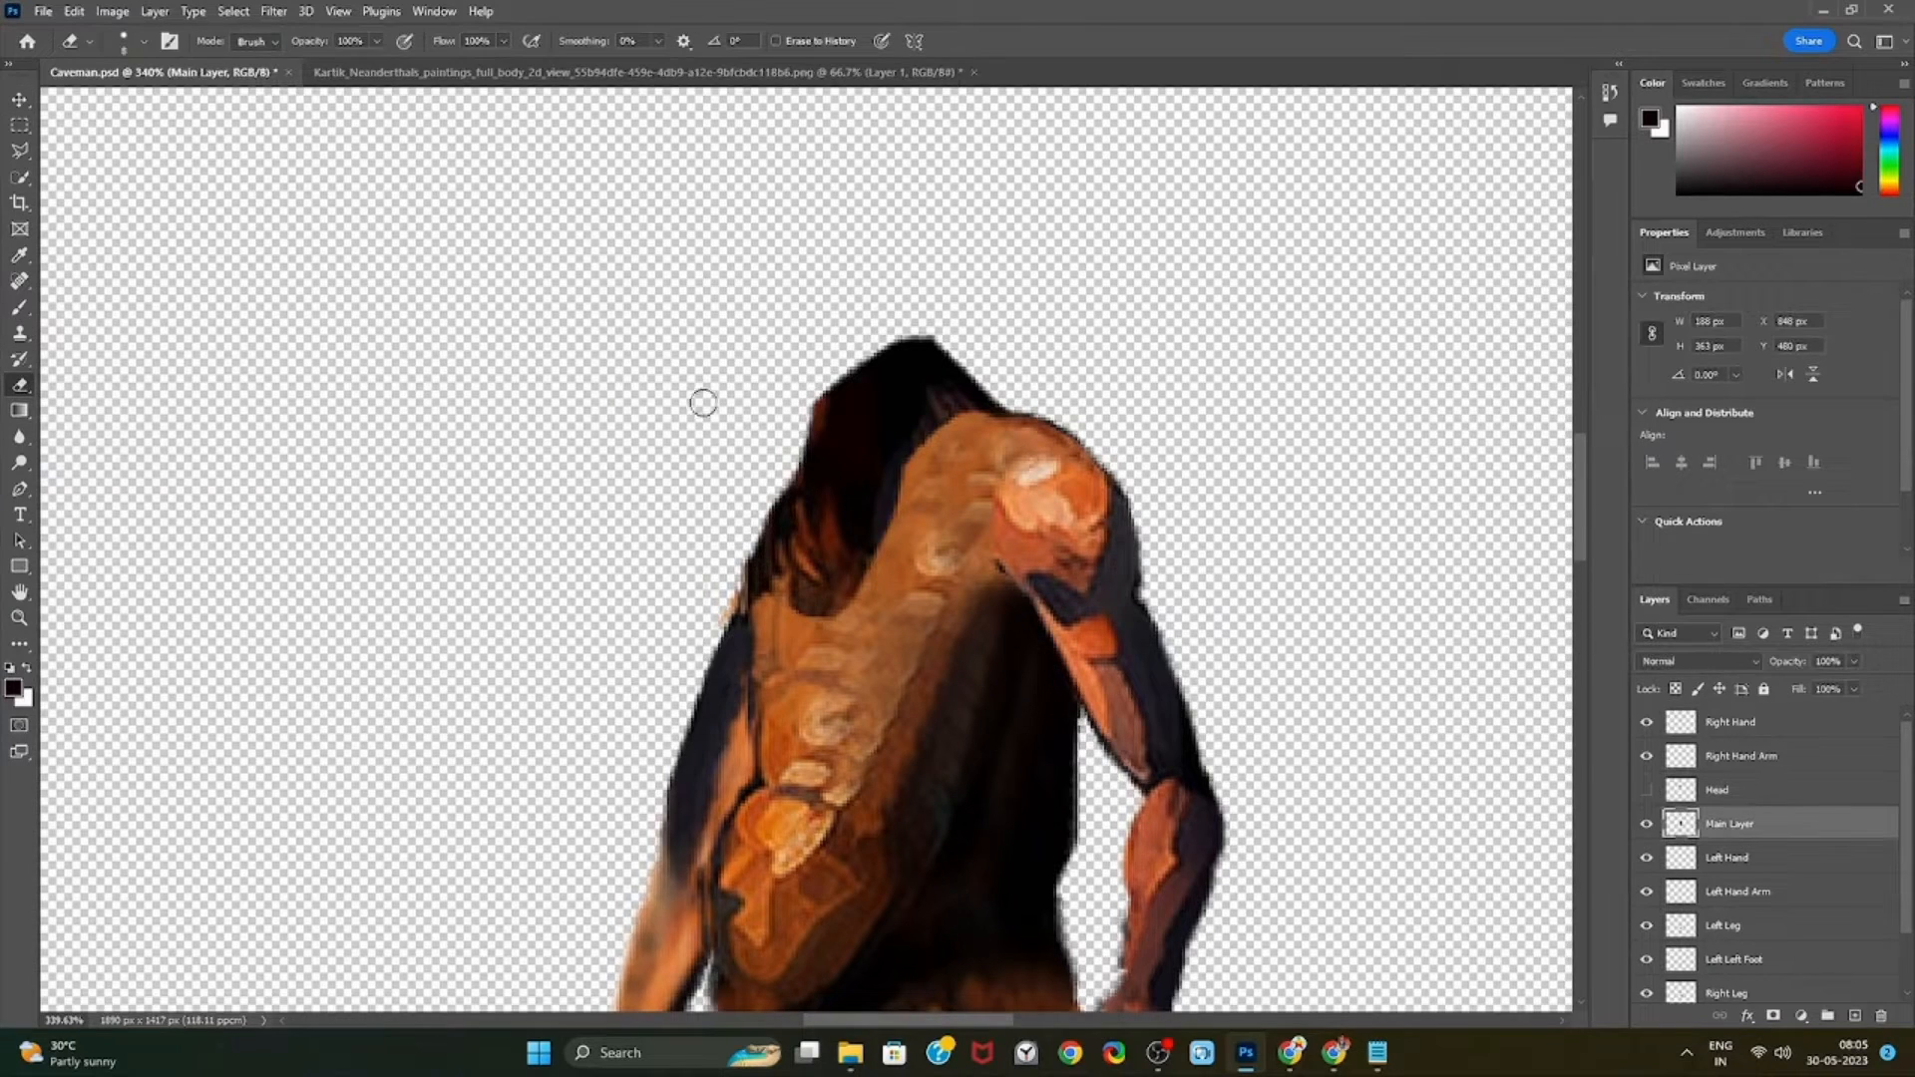
mouse_move(799, 390)
mouse_down()
mouse_move(803, 424)
mouse_move(816, 406)
mouse_move(796, 445)
mouse_up()
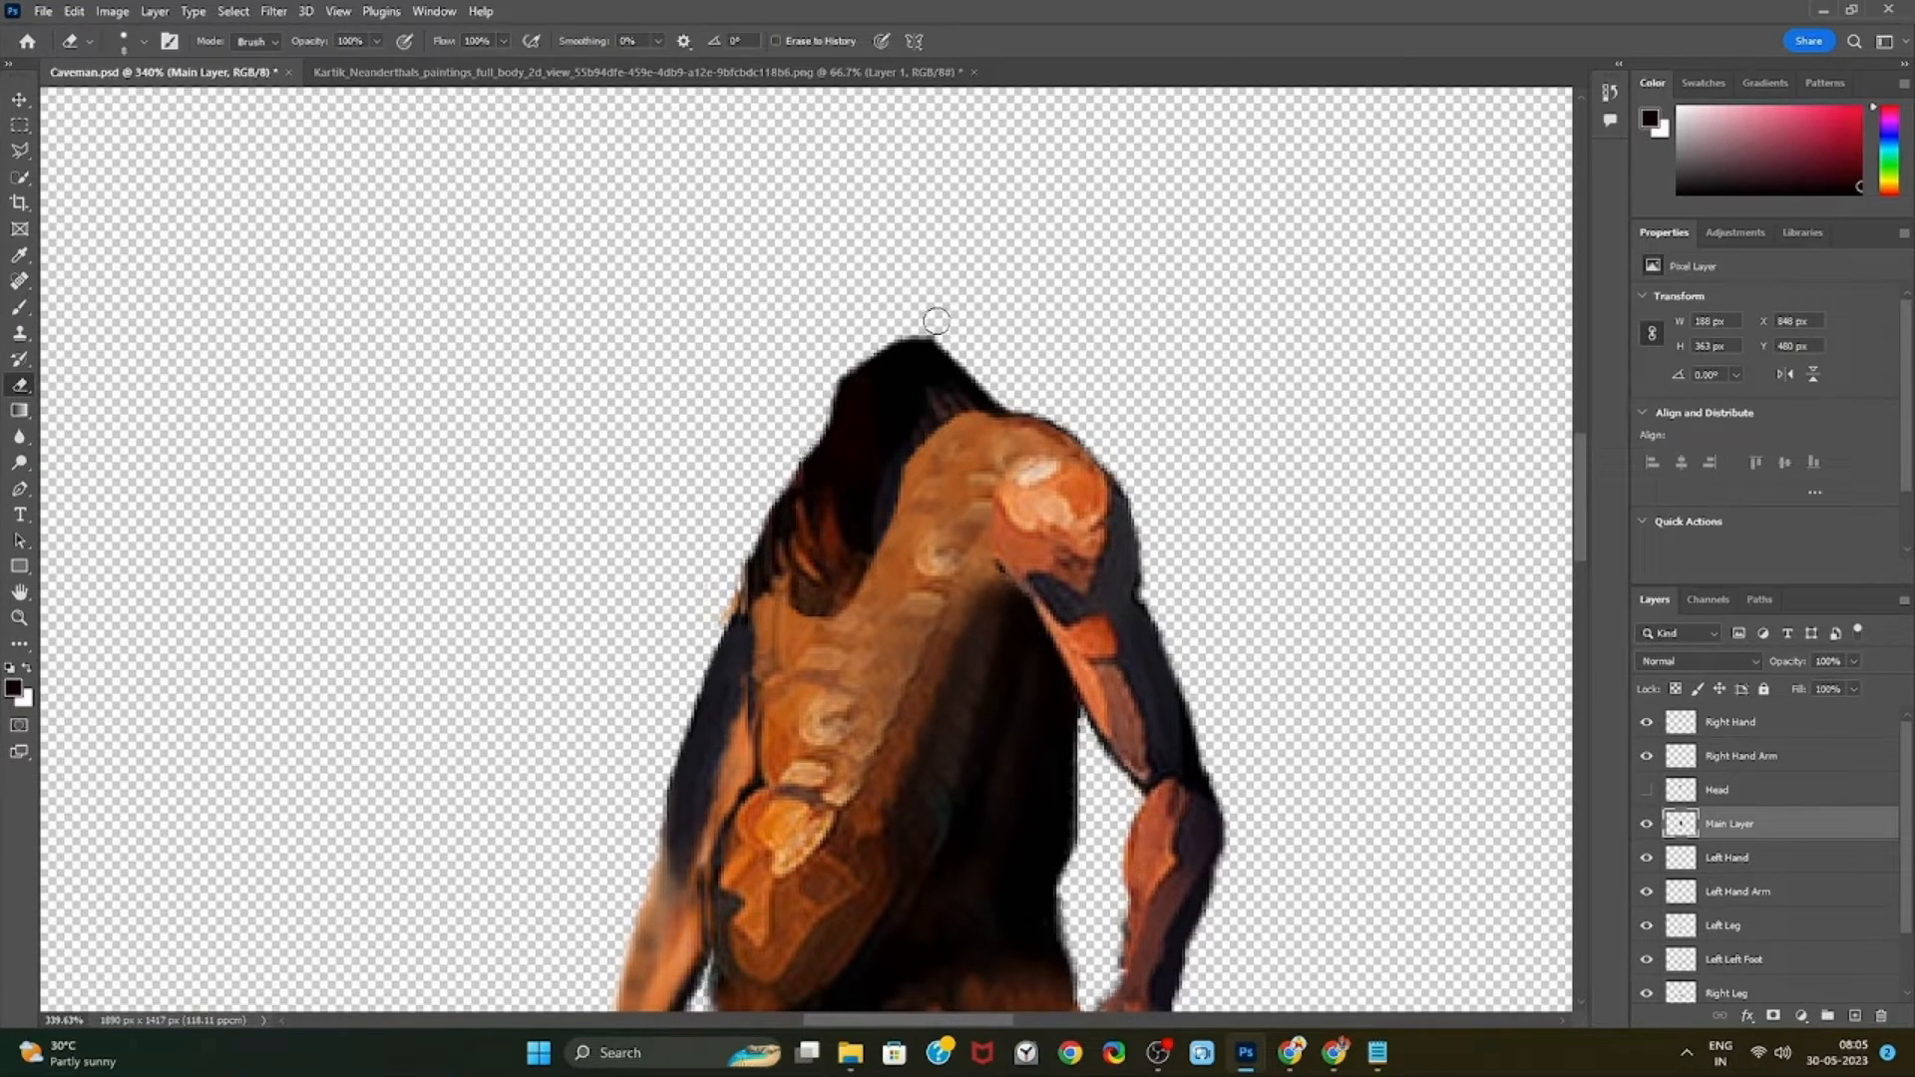
drag(936, 322, 957, 360)
drag(958, 359, 928, 325)
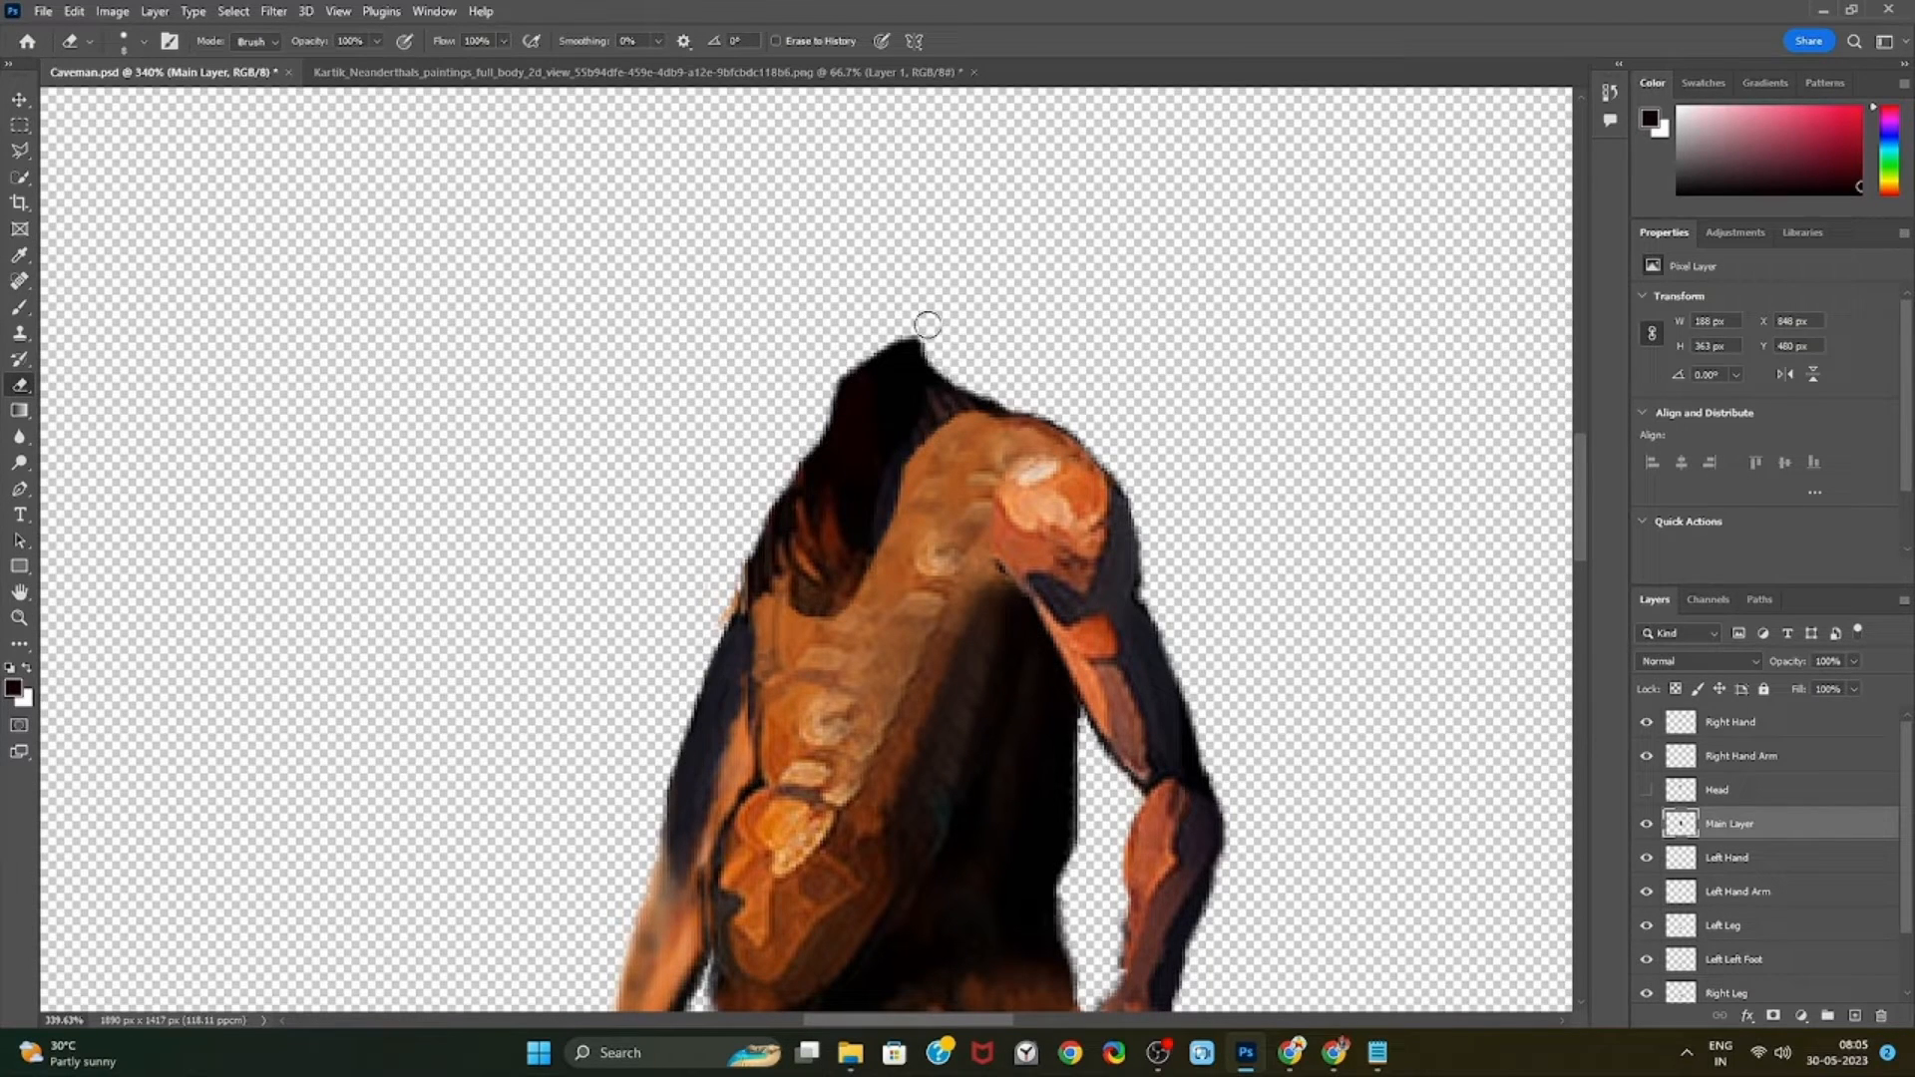
Cover the dark hair on Main Layer's neck and upper chest with torso skin using the Clone Stamp
click(20, 333)
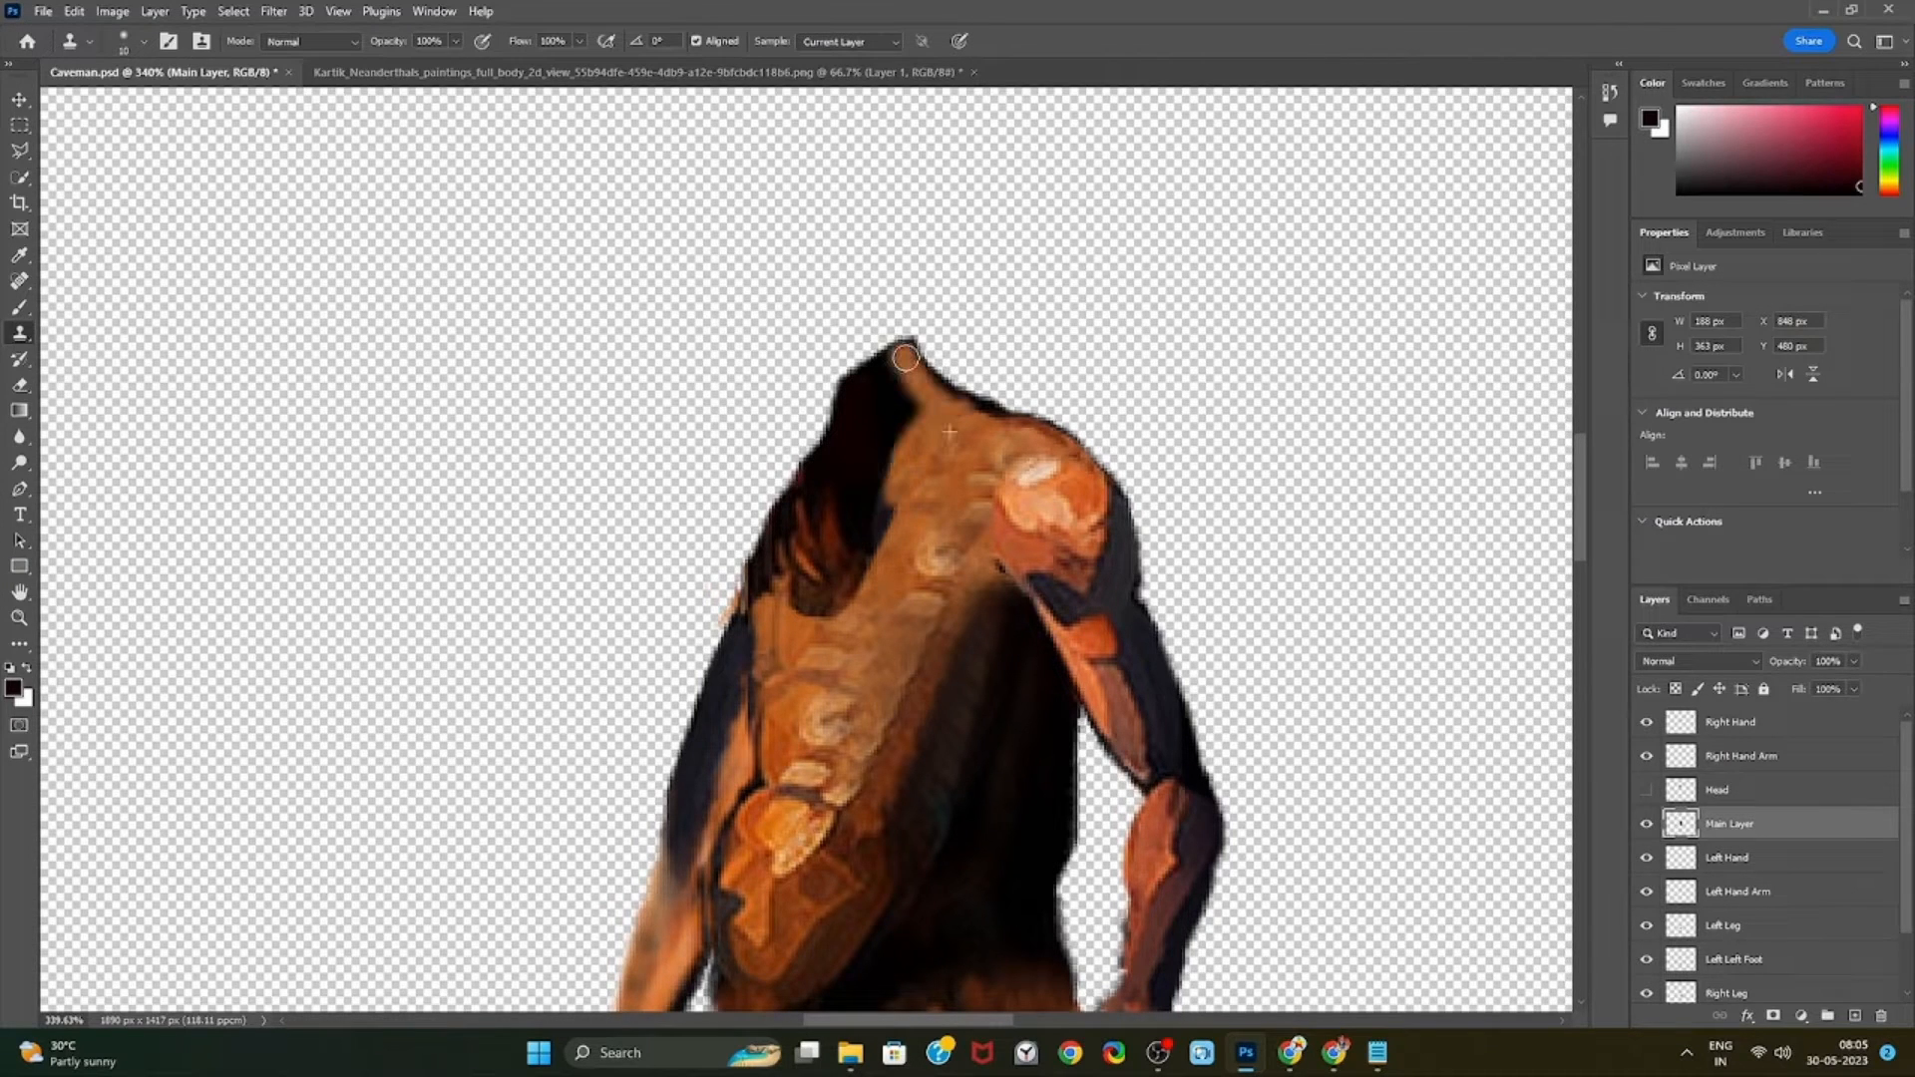
alt+click(945, 420)
mouse_move(944, 420)
mouse_down()
mouse_move(880, 372)
mouse_move(892, 406)
mouse_move(920, 412)
mouse_move(888, 381)
mouse_move(861, 389)
mouse_move(897, 440)
mouse_move(875, 400)
mouse_move(848, 406)
mouse_move(888, 484)
mouse_move(860, 425)
mouse_move(850, 452)
mouse_move(888, 501)
mouse_move(848, 465)
mouse_move(862, 427)
mouse_move(840, 449)
mouse_move(880, 529)
mouse_move(883, 493)
mouse_move(873, 542)
mouse_move(790, 632)
mouse_move(871, 581)
mouse_move(890, 470)
mouse_move(900, 515)
mouse_move(851, 629)
mouse_move(867, 606)
mouse_move(828, 623)
mouse_move(880, 530)
mouse_move(825, 601)
mouse_move(885, 512)
mouse_move(852, 517)
mouse_move(812, 591)
mouse_move(862, 471)
mouse_move(805, 600)
mouse_move(860, 464)
mouse_move(836, 474)
mouse_move(812, 584)
mouse_move(835, 507)
mouse_move(806, 521)
mouse_move(798, 565)
mouse_move(854, 459)
mouse_move(810, 501)
mouse_move(825, 472)
mouse_move(797, 596)
mouse_up()
scroll(862, 584, down, 5)
scroll(866, 586, up, 4)
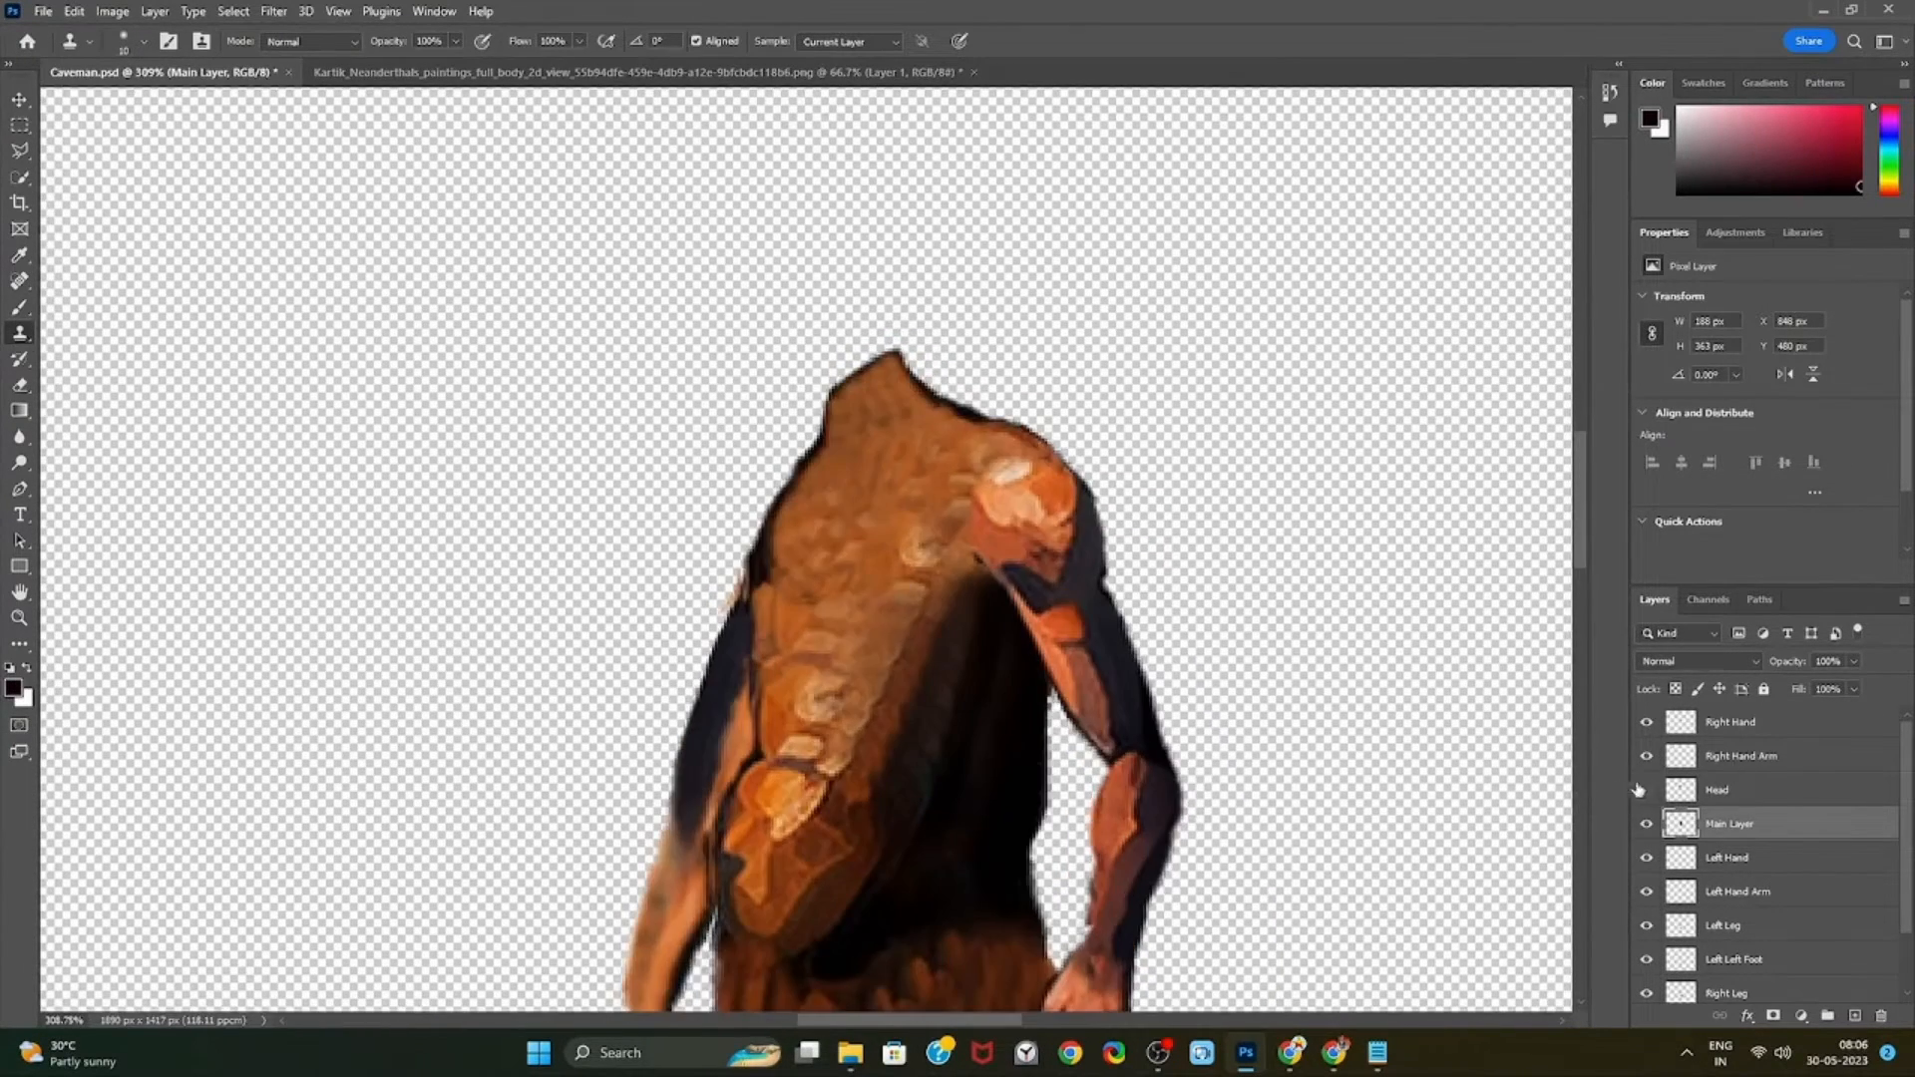
Show the Head layer and move the head aside, clear of the torso's neck
click(1646, 790)
key(v)
mouse_move(683, 189)
mouse_down()
mouse_move(797, 348)
mouse_move(832, 318)
mouse_move(828, 268)
mouse_move(524, 234)
mouse_up()
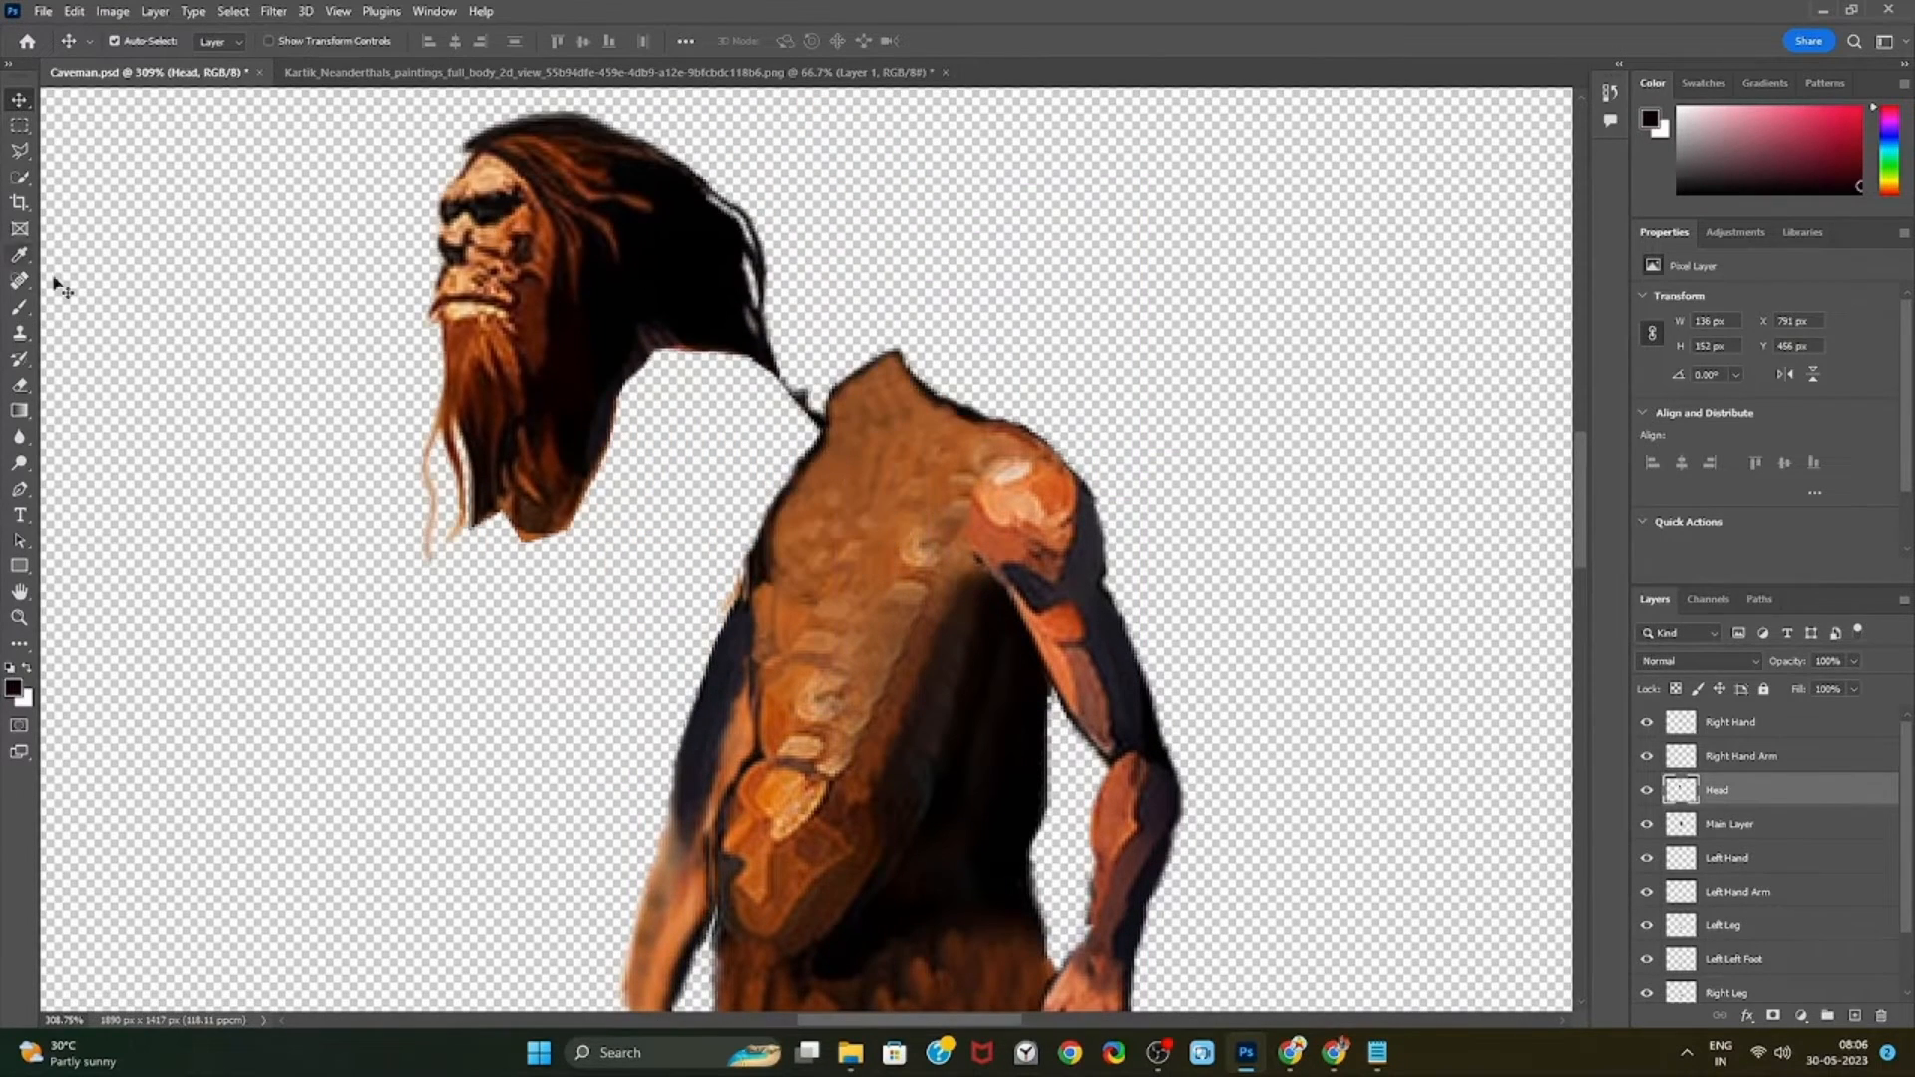
Retouch Main Layer's shoulder edge beside the neck with the Clone Stamp and move the Head layer back onto the torso
click(21, 331)
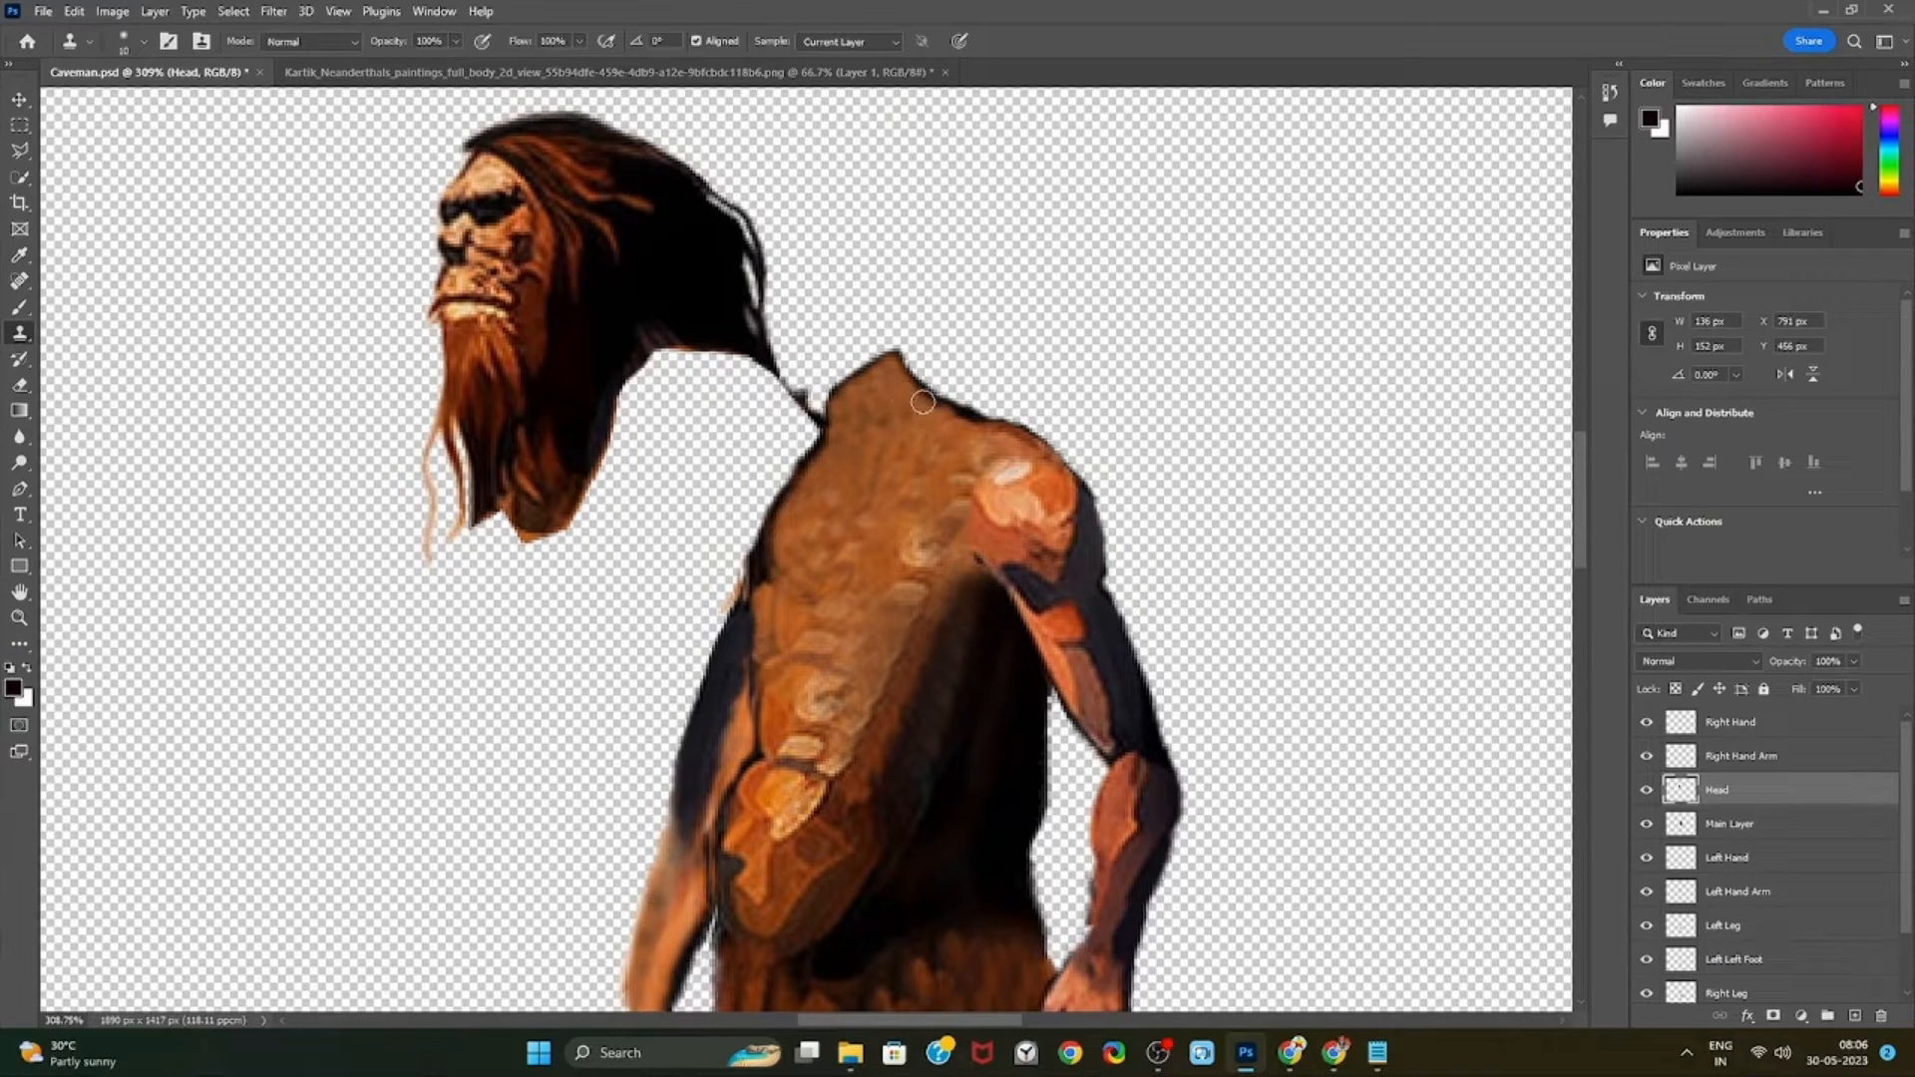
drag(940, 411, 1051, 437)
click(1732, 826)
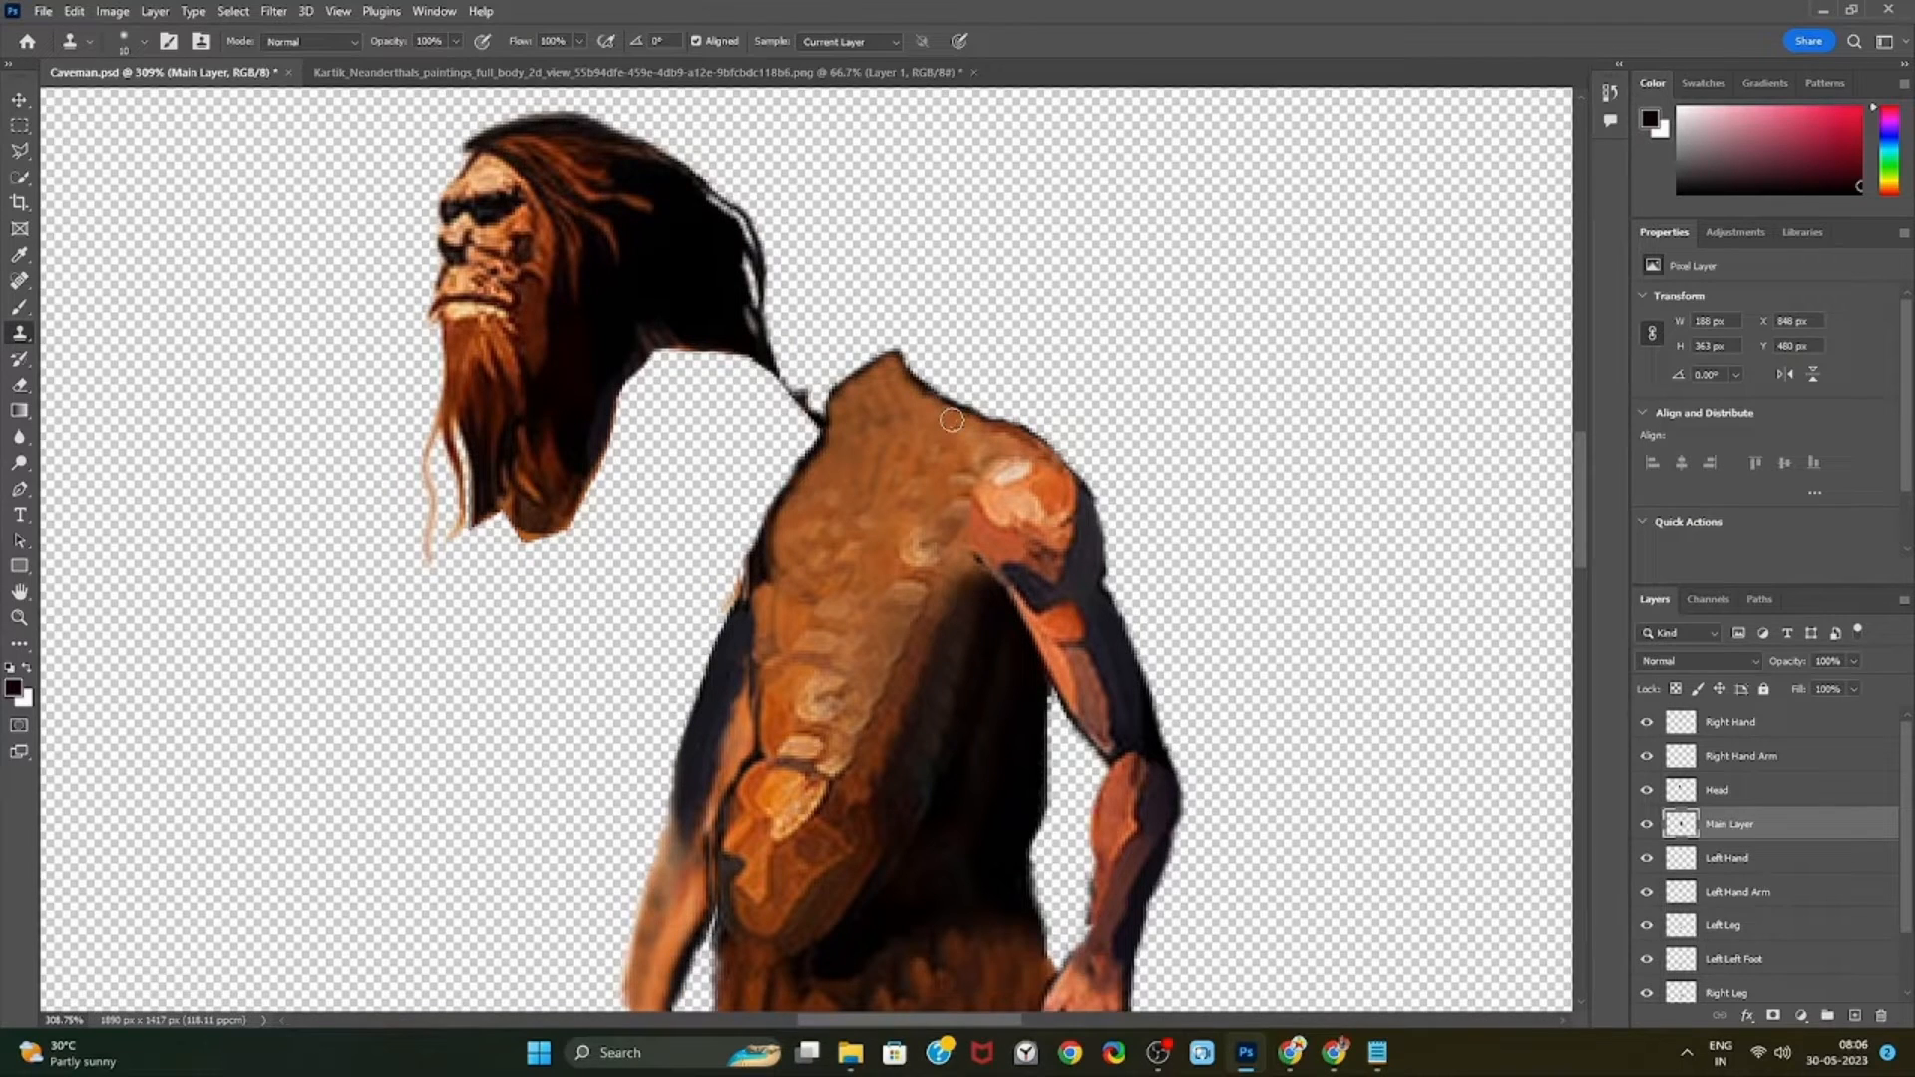
click(1775, 791)
key(v)
drag(555, 340, 865, 371)
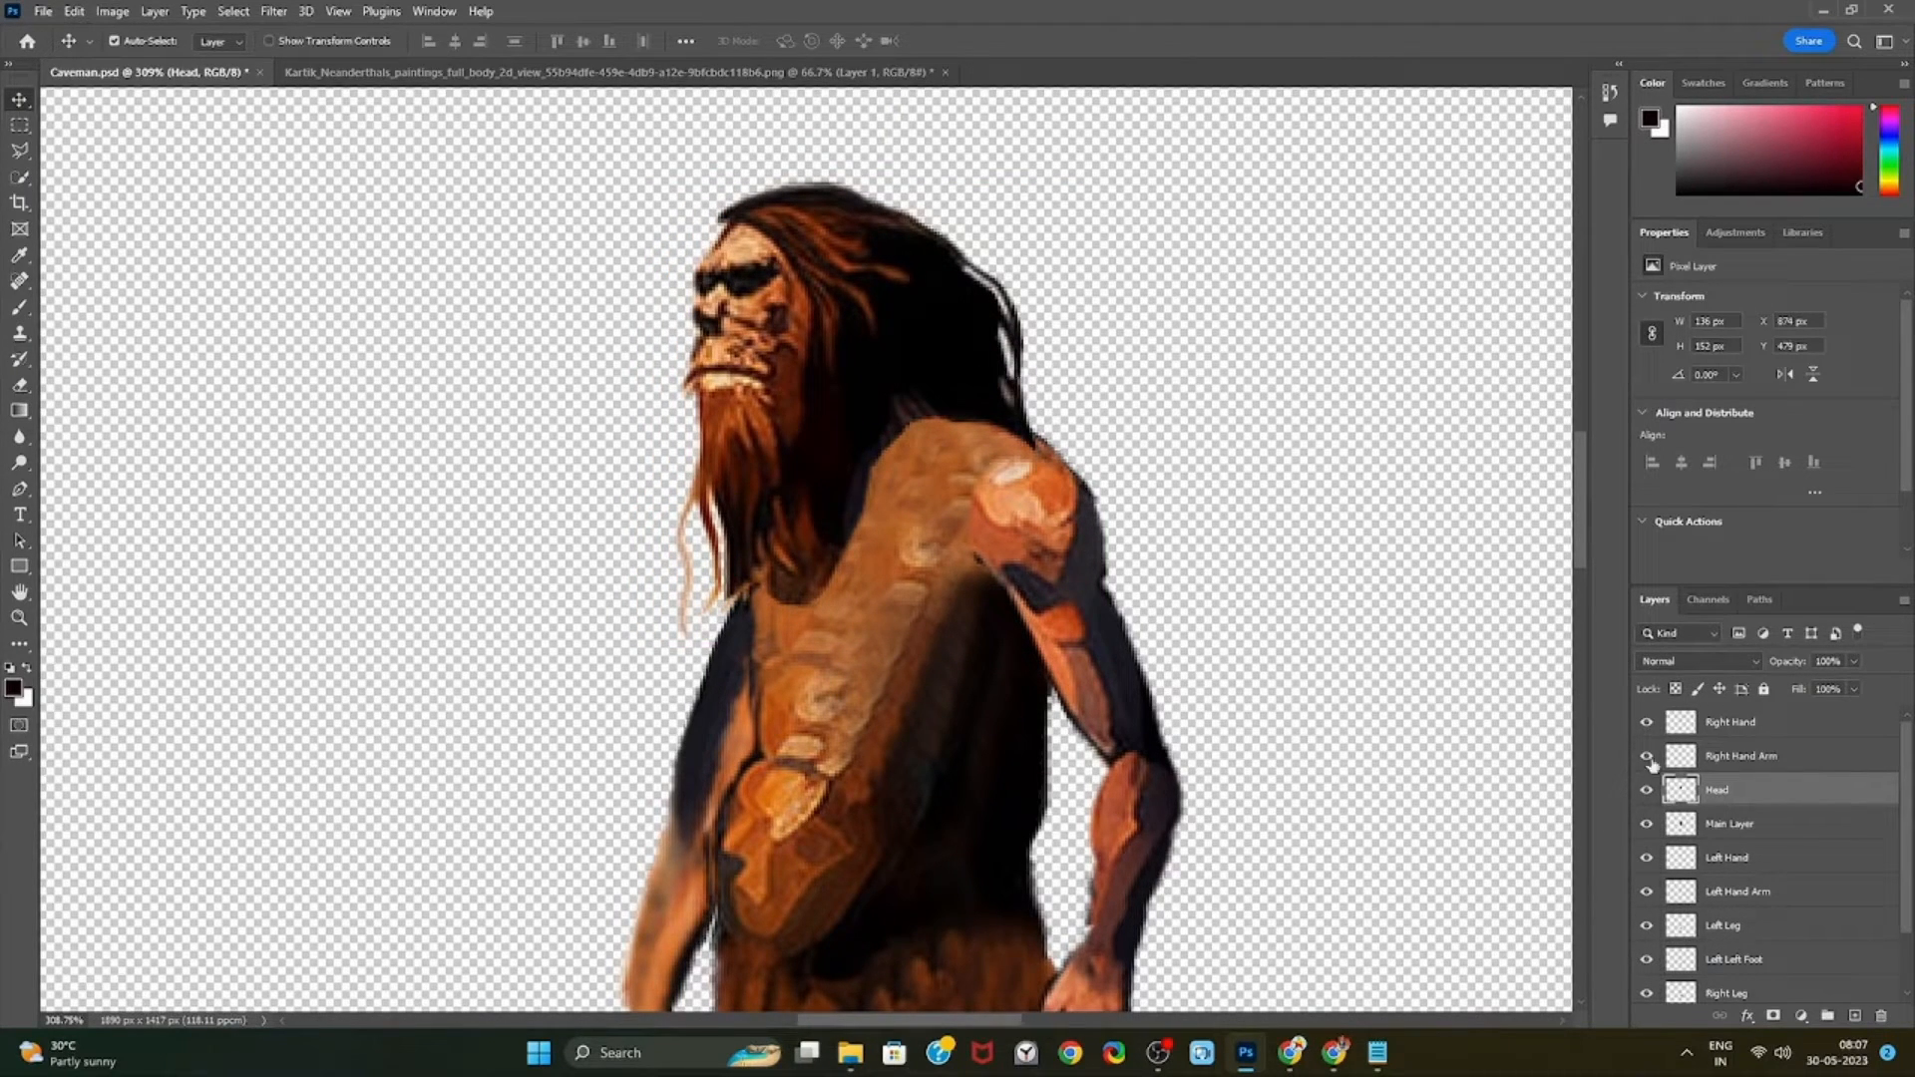
click(1747, 760)
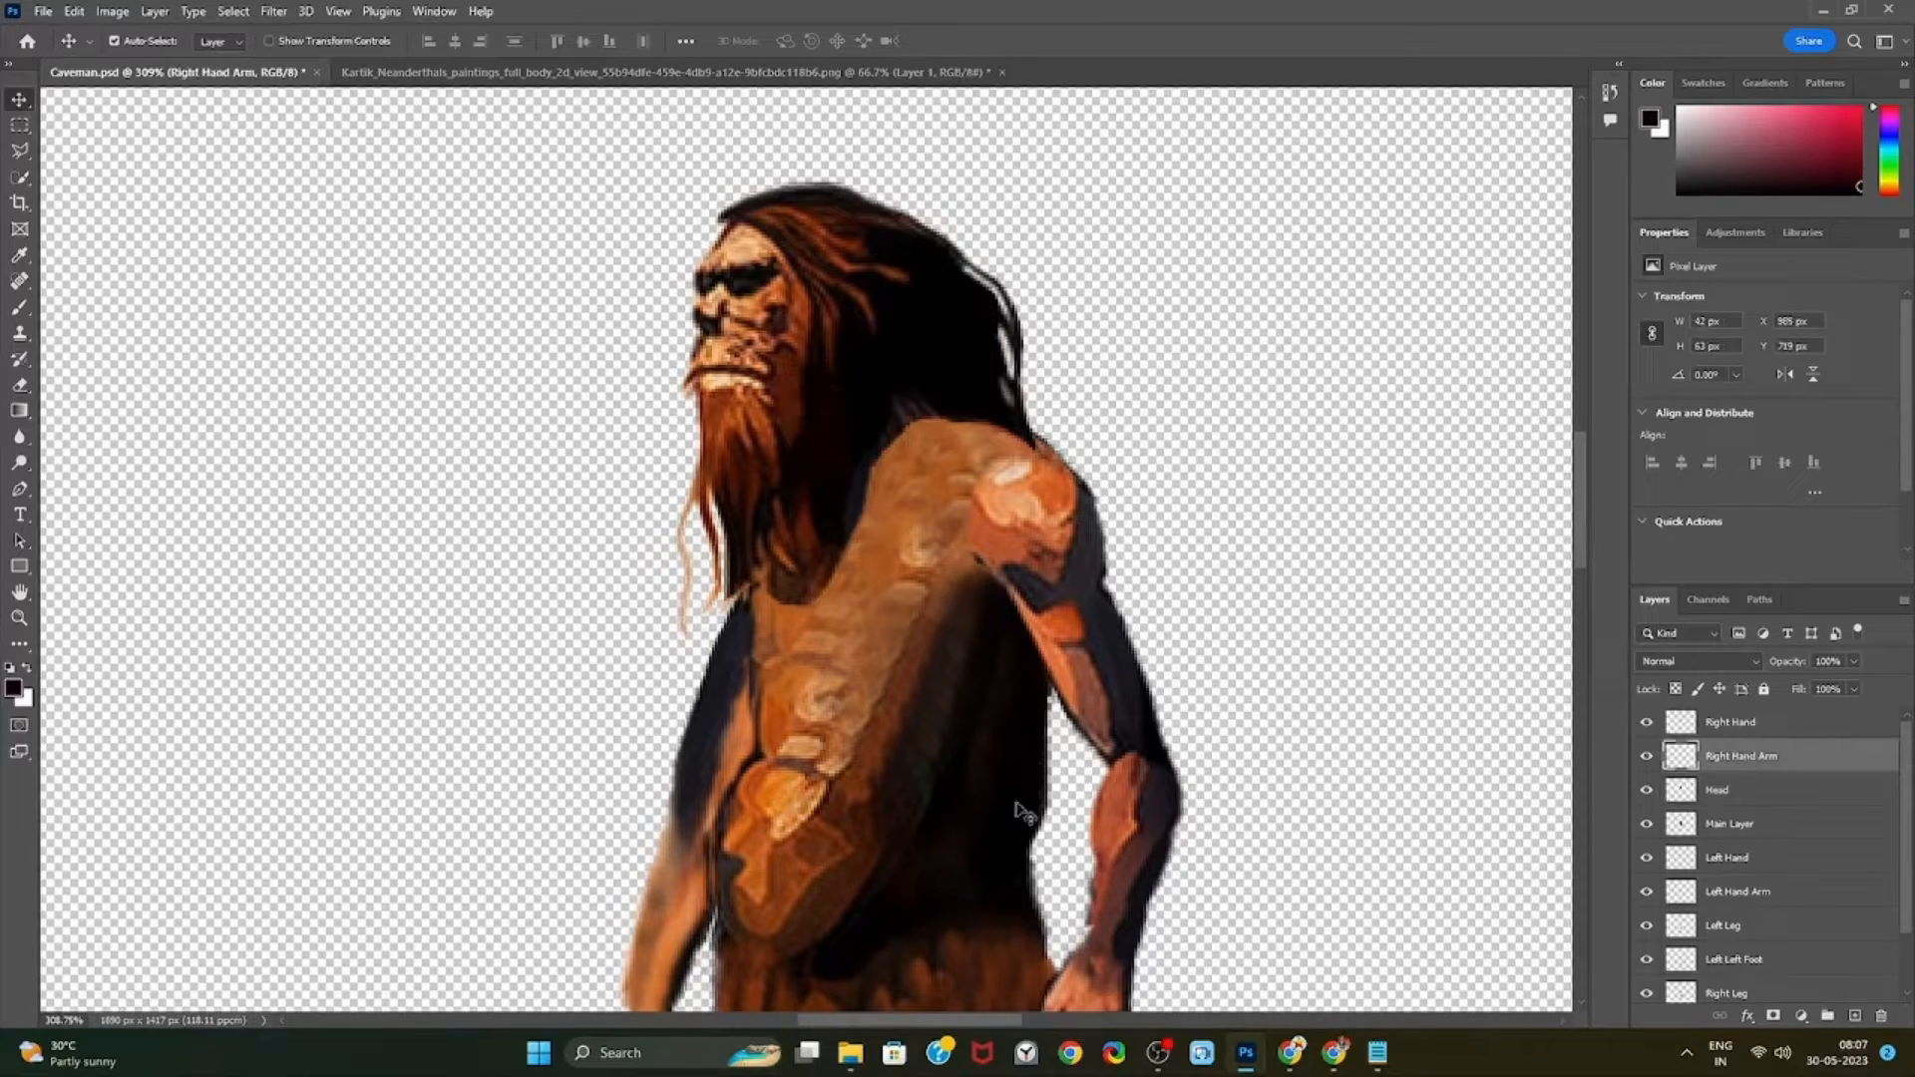
drag(1092, 734, 1051, 716)
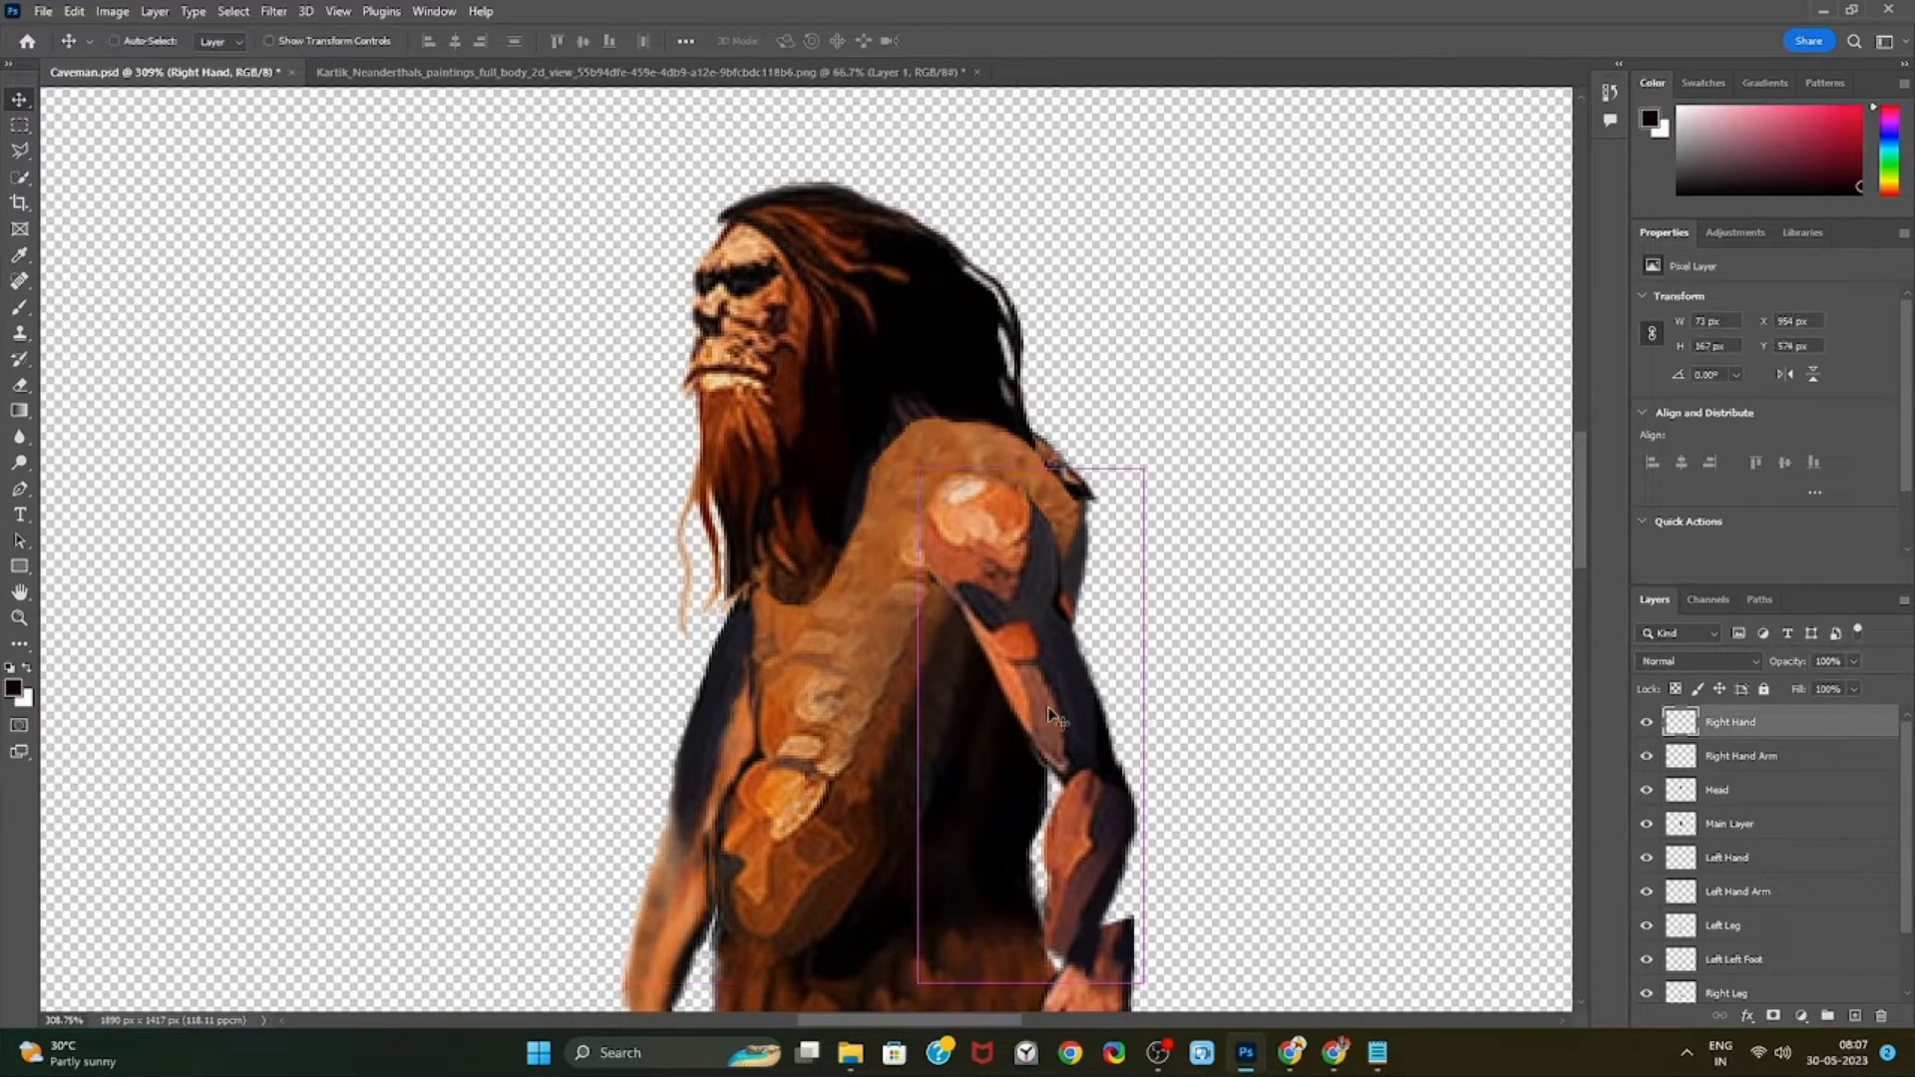
key(ctrl+z)
Nudge the Head layer and fill the gap between its hair and the shoulder with dark hair, using a smaller Clone Stamp brush
drag(838, 340, 854, 326)
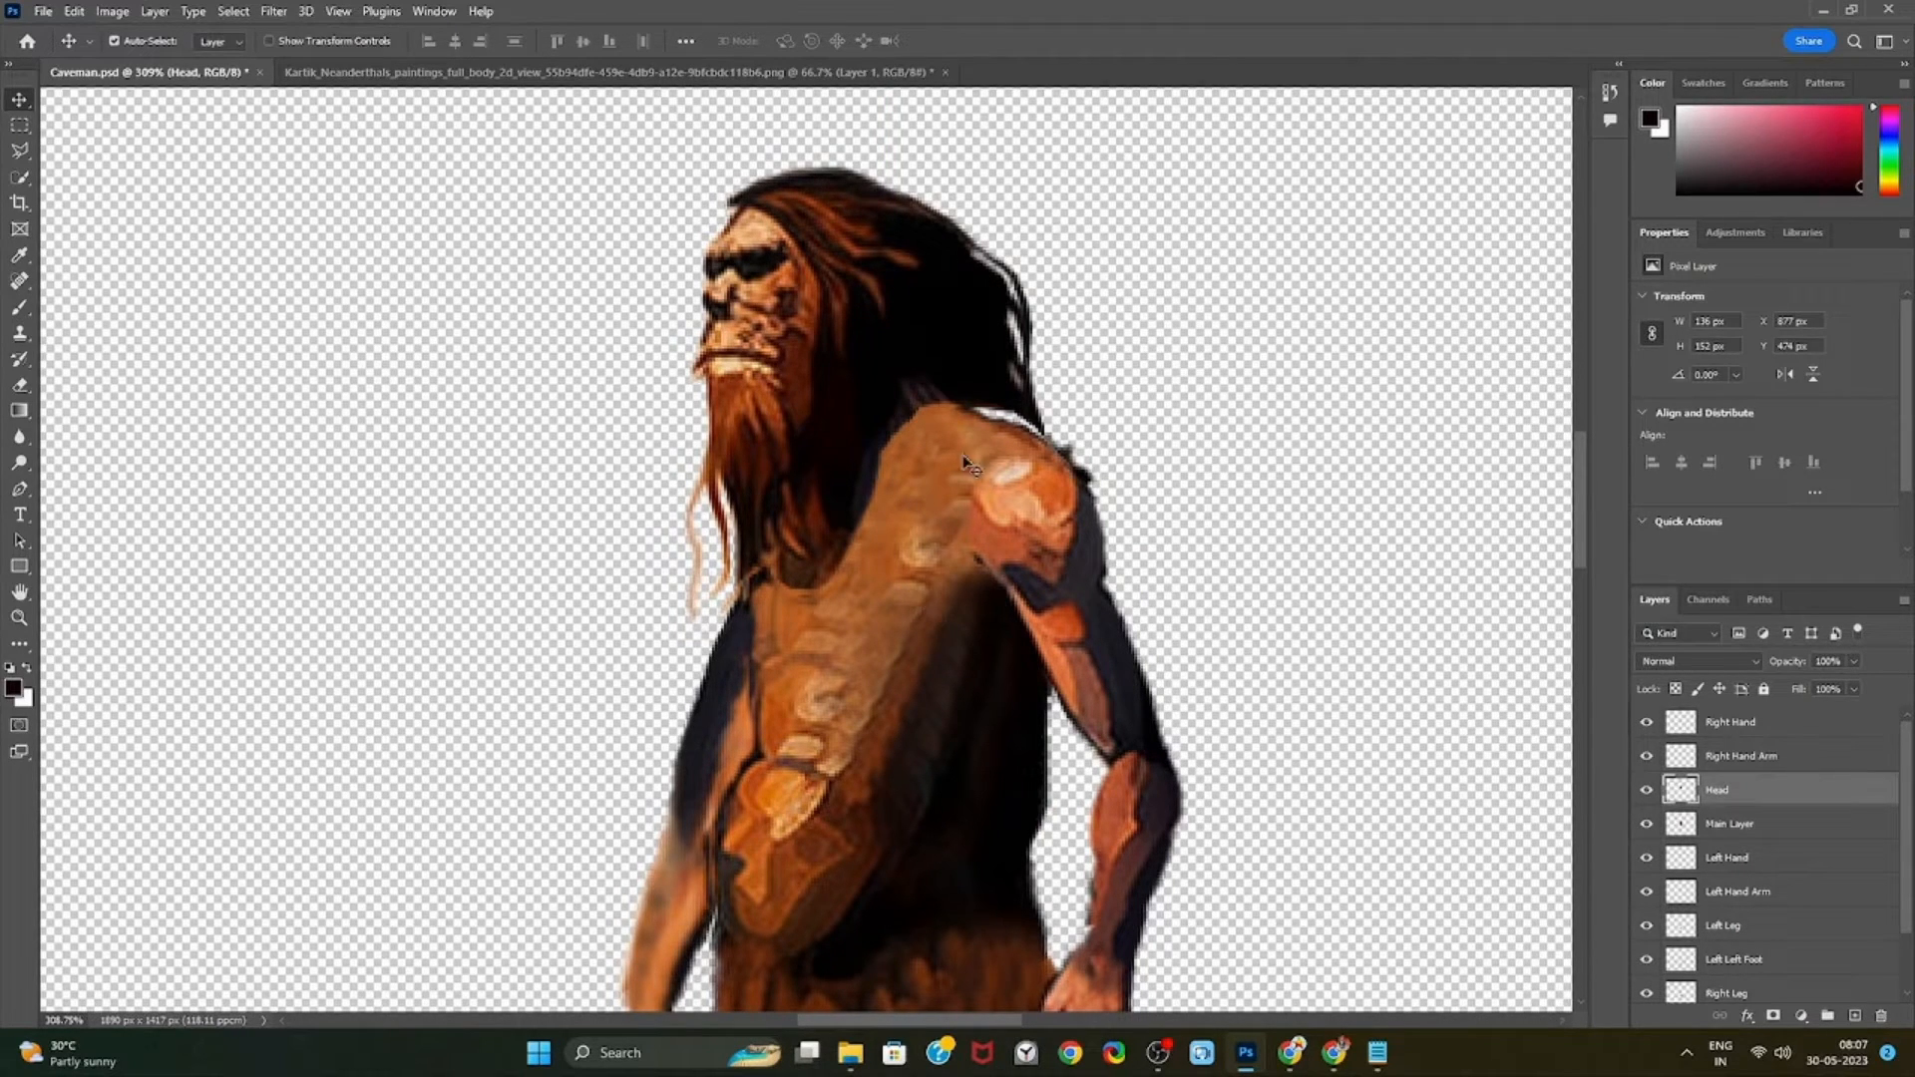
click(20, 335)
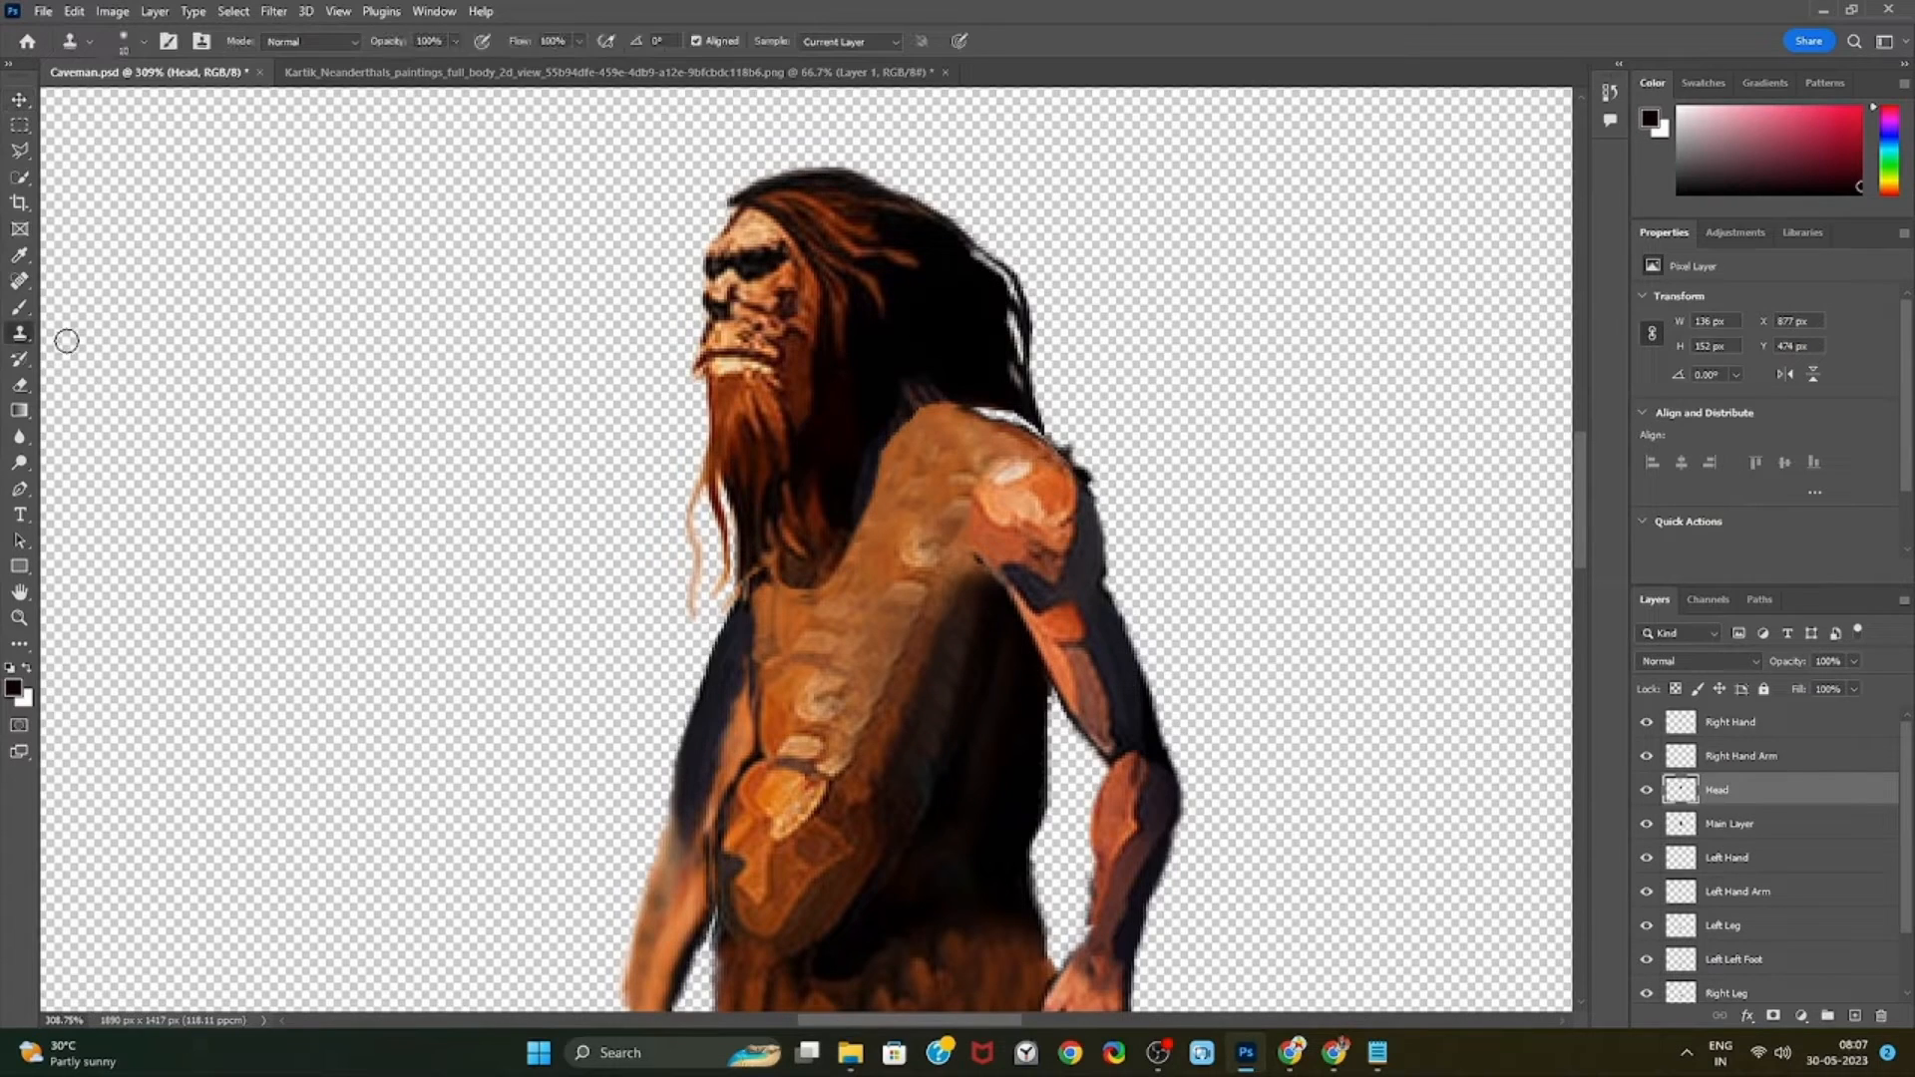
drag(979, 395, 1039, 421)
alt+click(988, 358)
key(bracketleft)
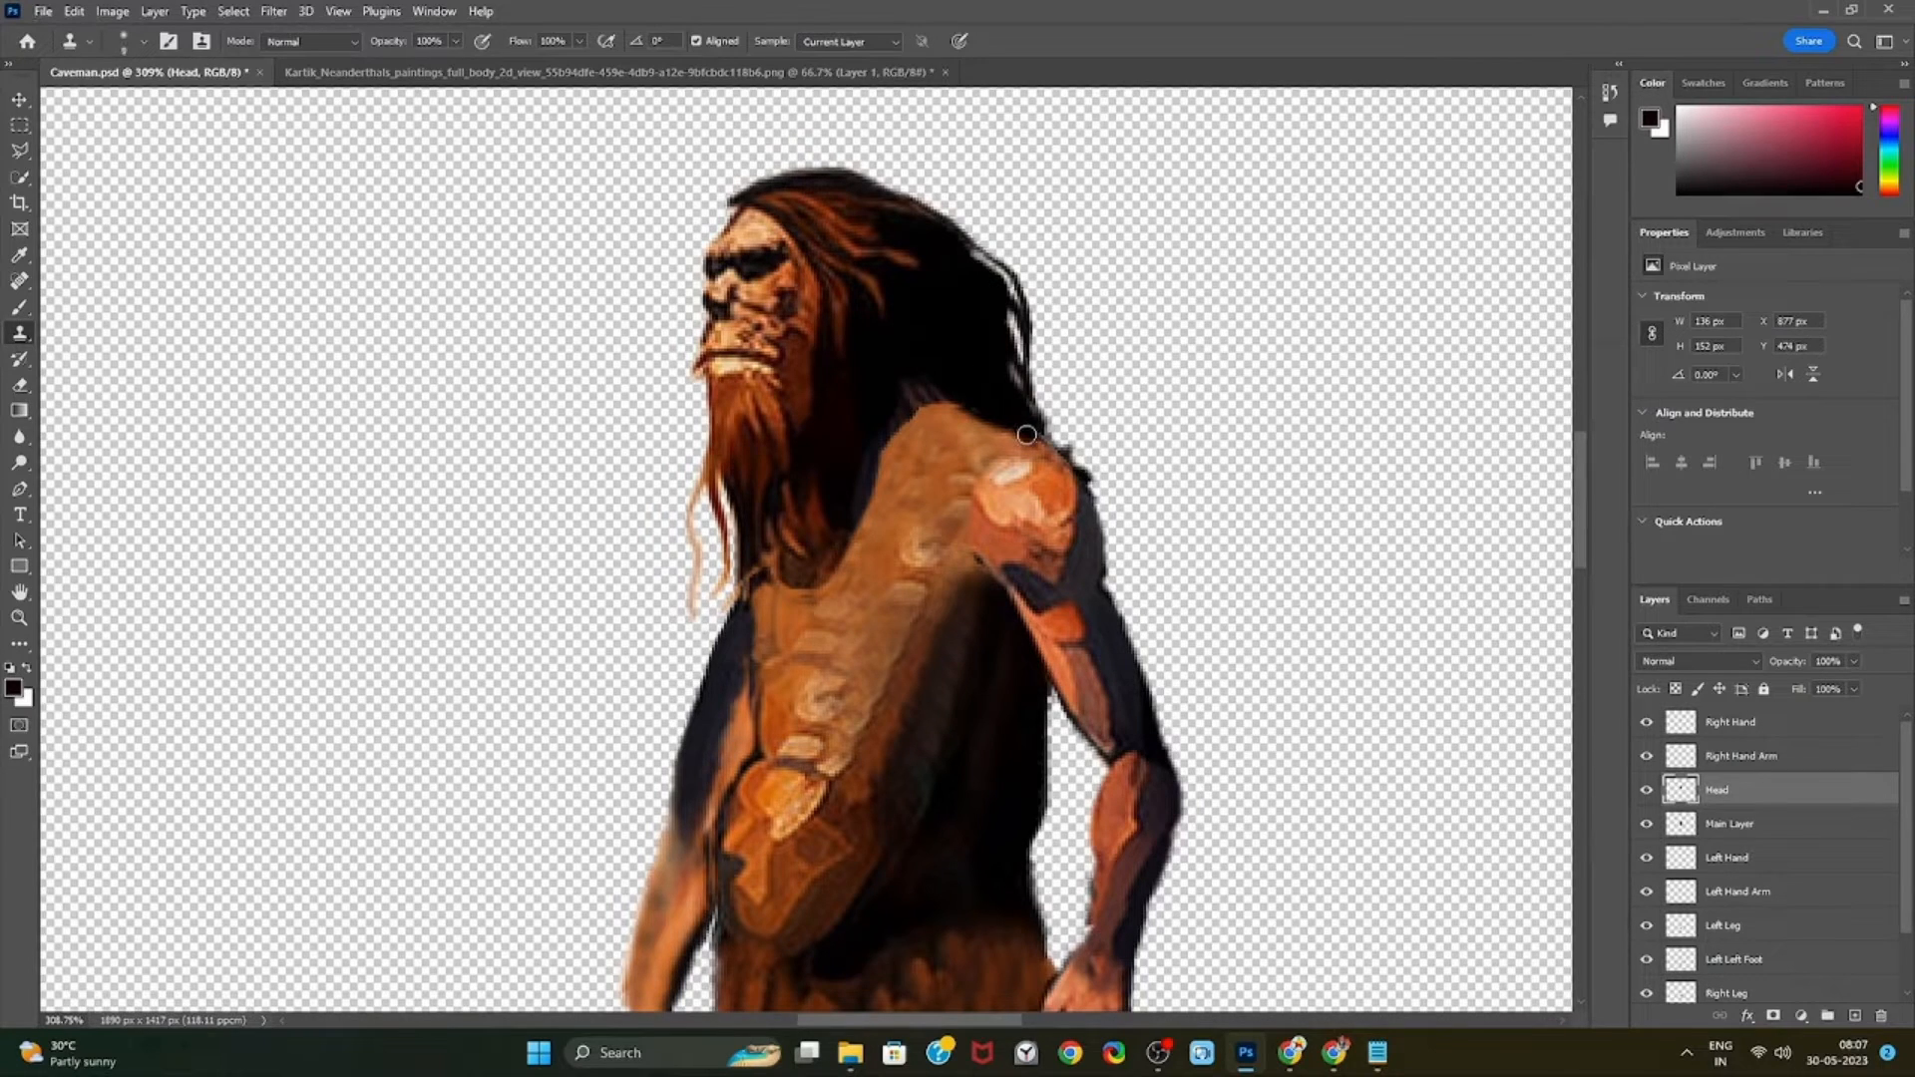
key(bracketleft)
key(bracketleft)
key(bracketleft)
key(bracketleft)
alt+click(1009, 405)
drag(1045, 434, 1064, 450)
Reposition the Head layer on the torso at about X 882 px, Y 480 px
key(v)
mouse_move(866, 330)
mouse_down()
mouse_move(826, 291)
mouse_move(848, 341)
mouse_up()
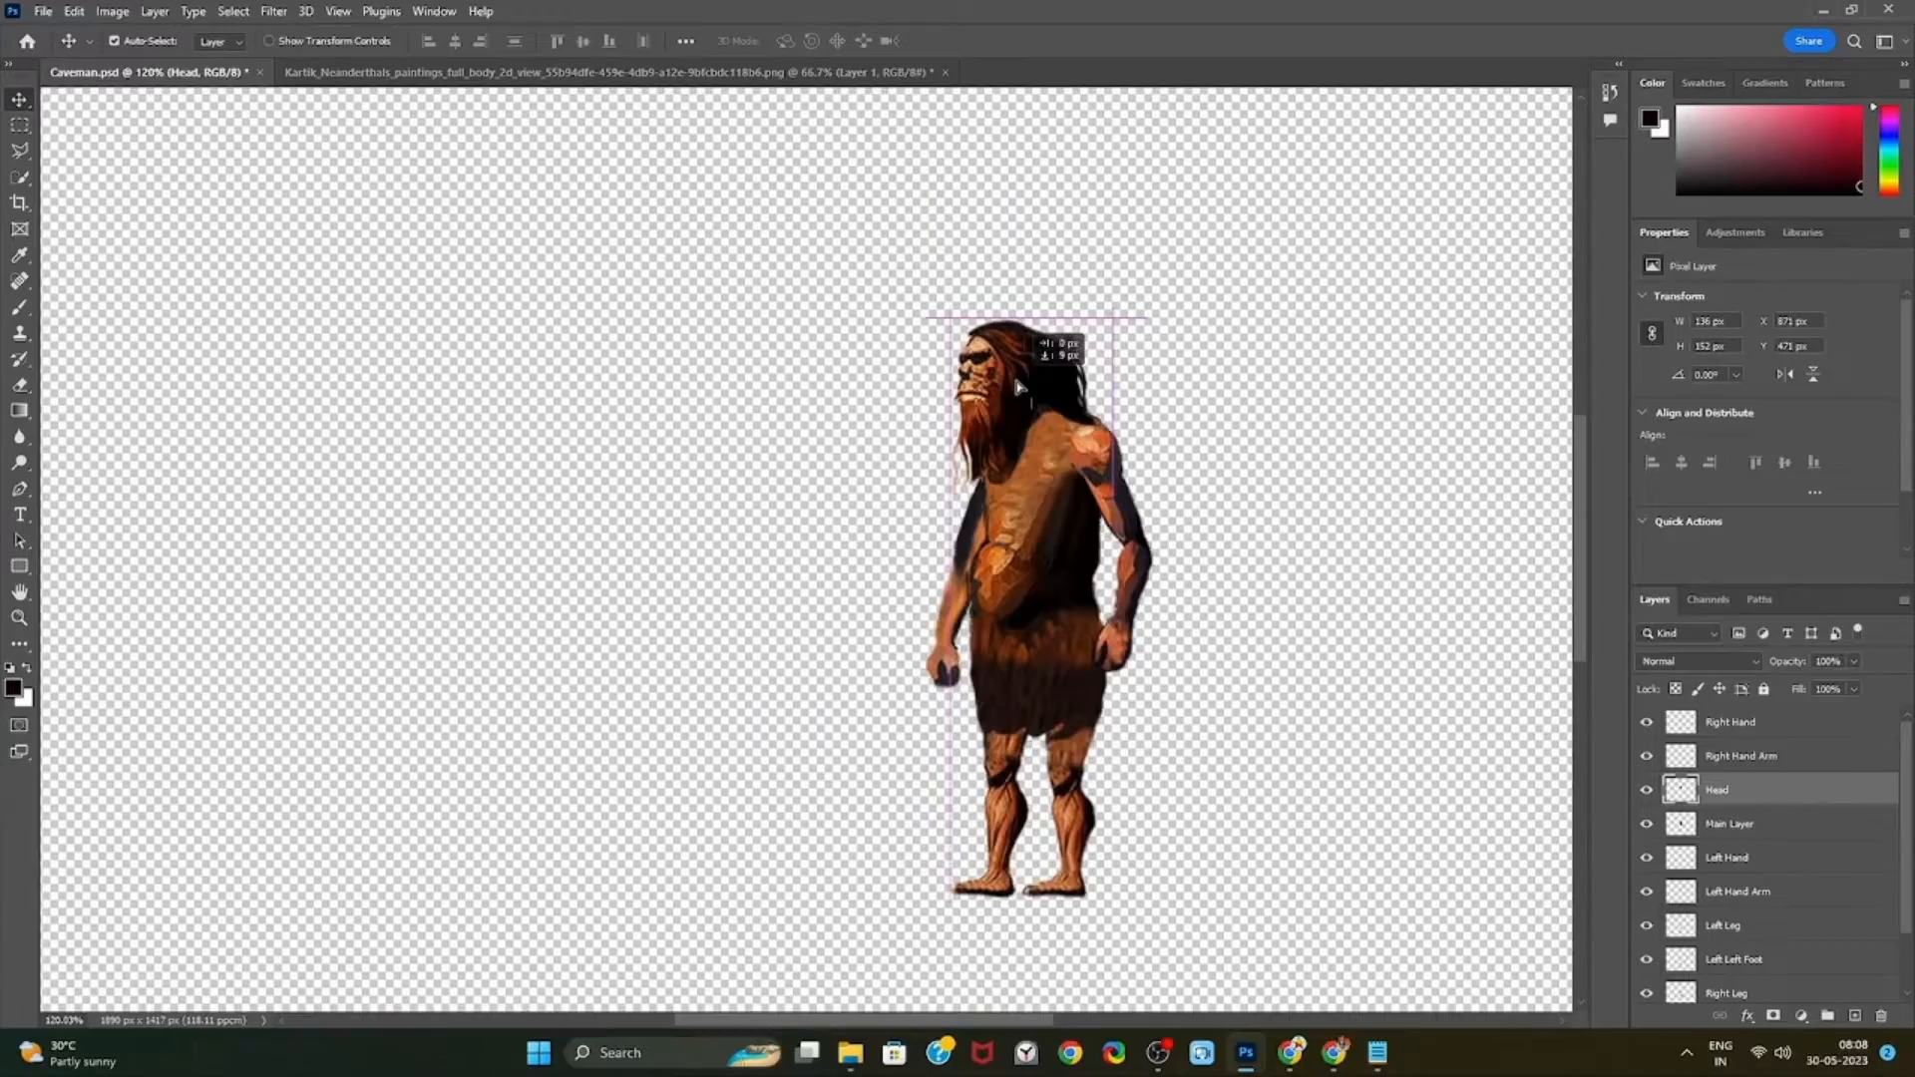
drag(1016, 373, 1028, 383)
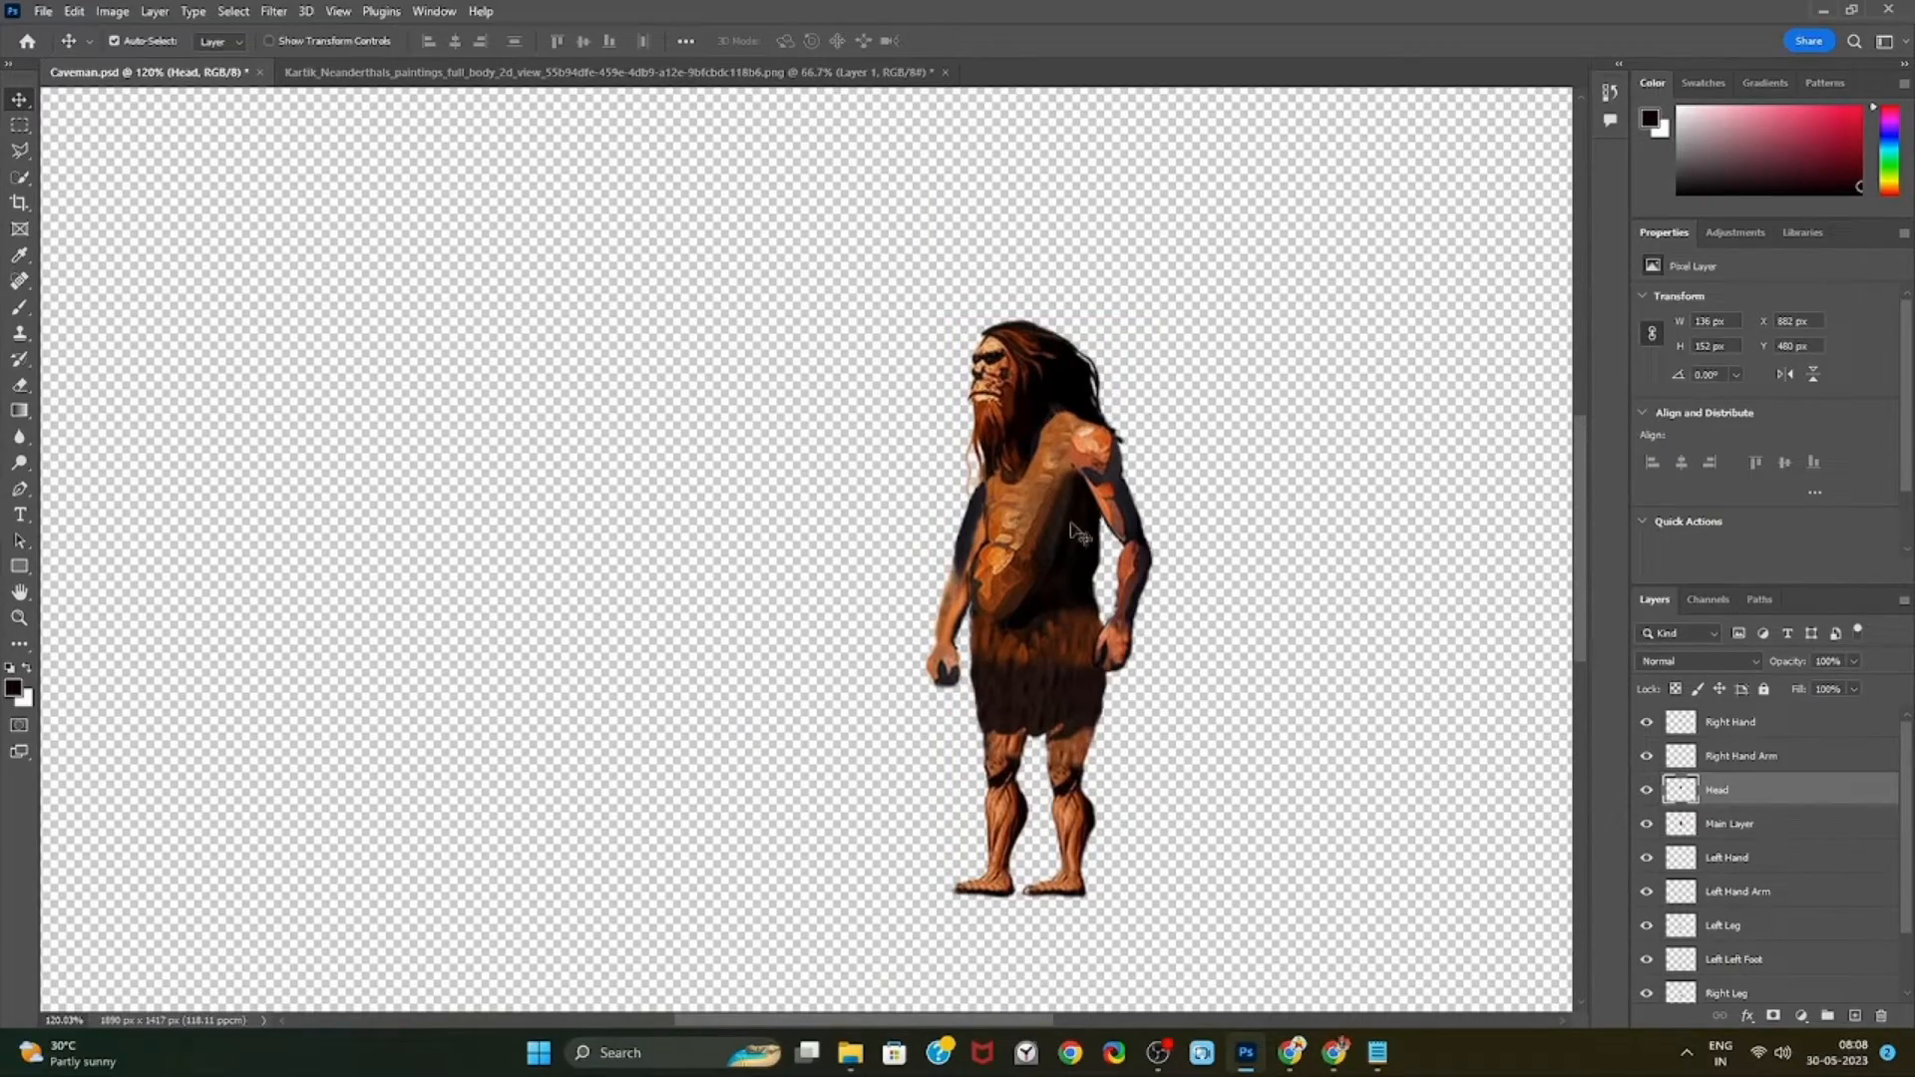
scroll(1112, 710, down, 1)
key(ctrl)
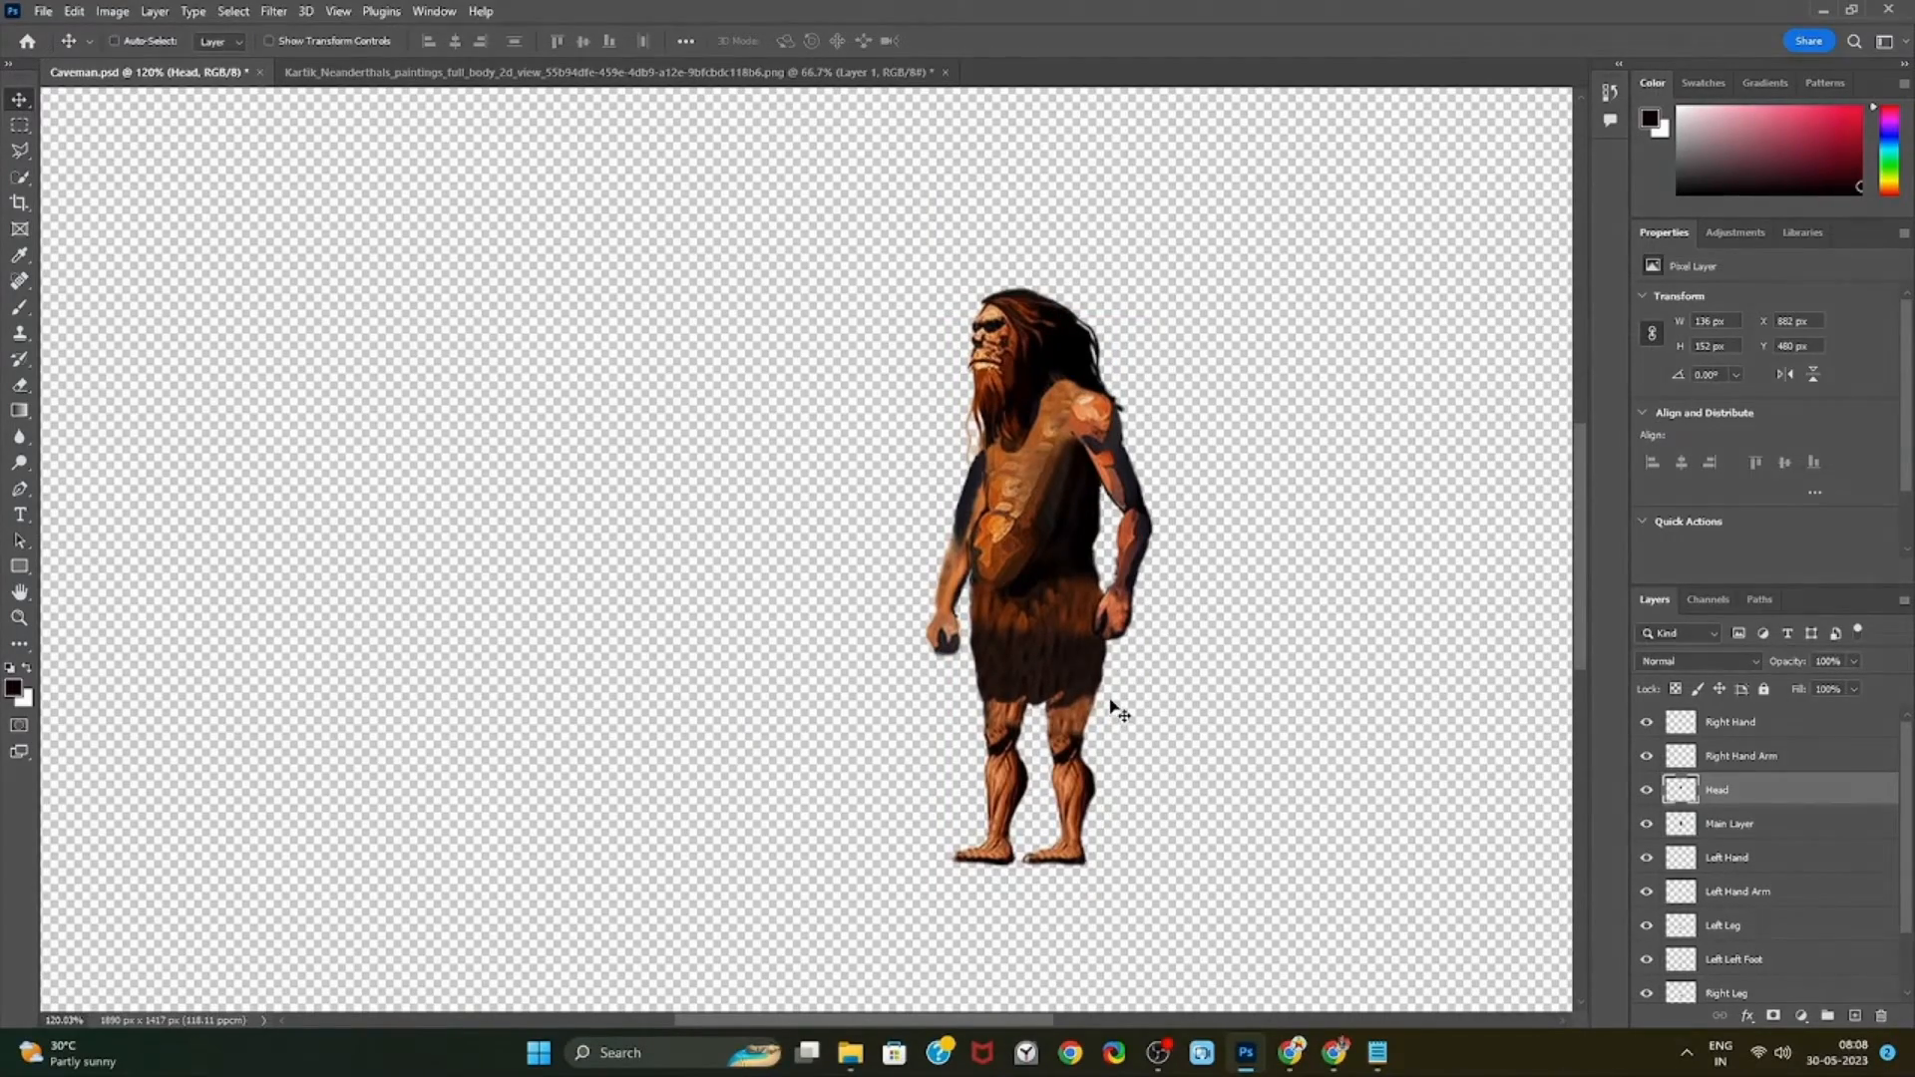
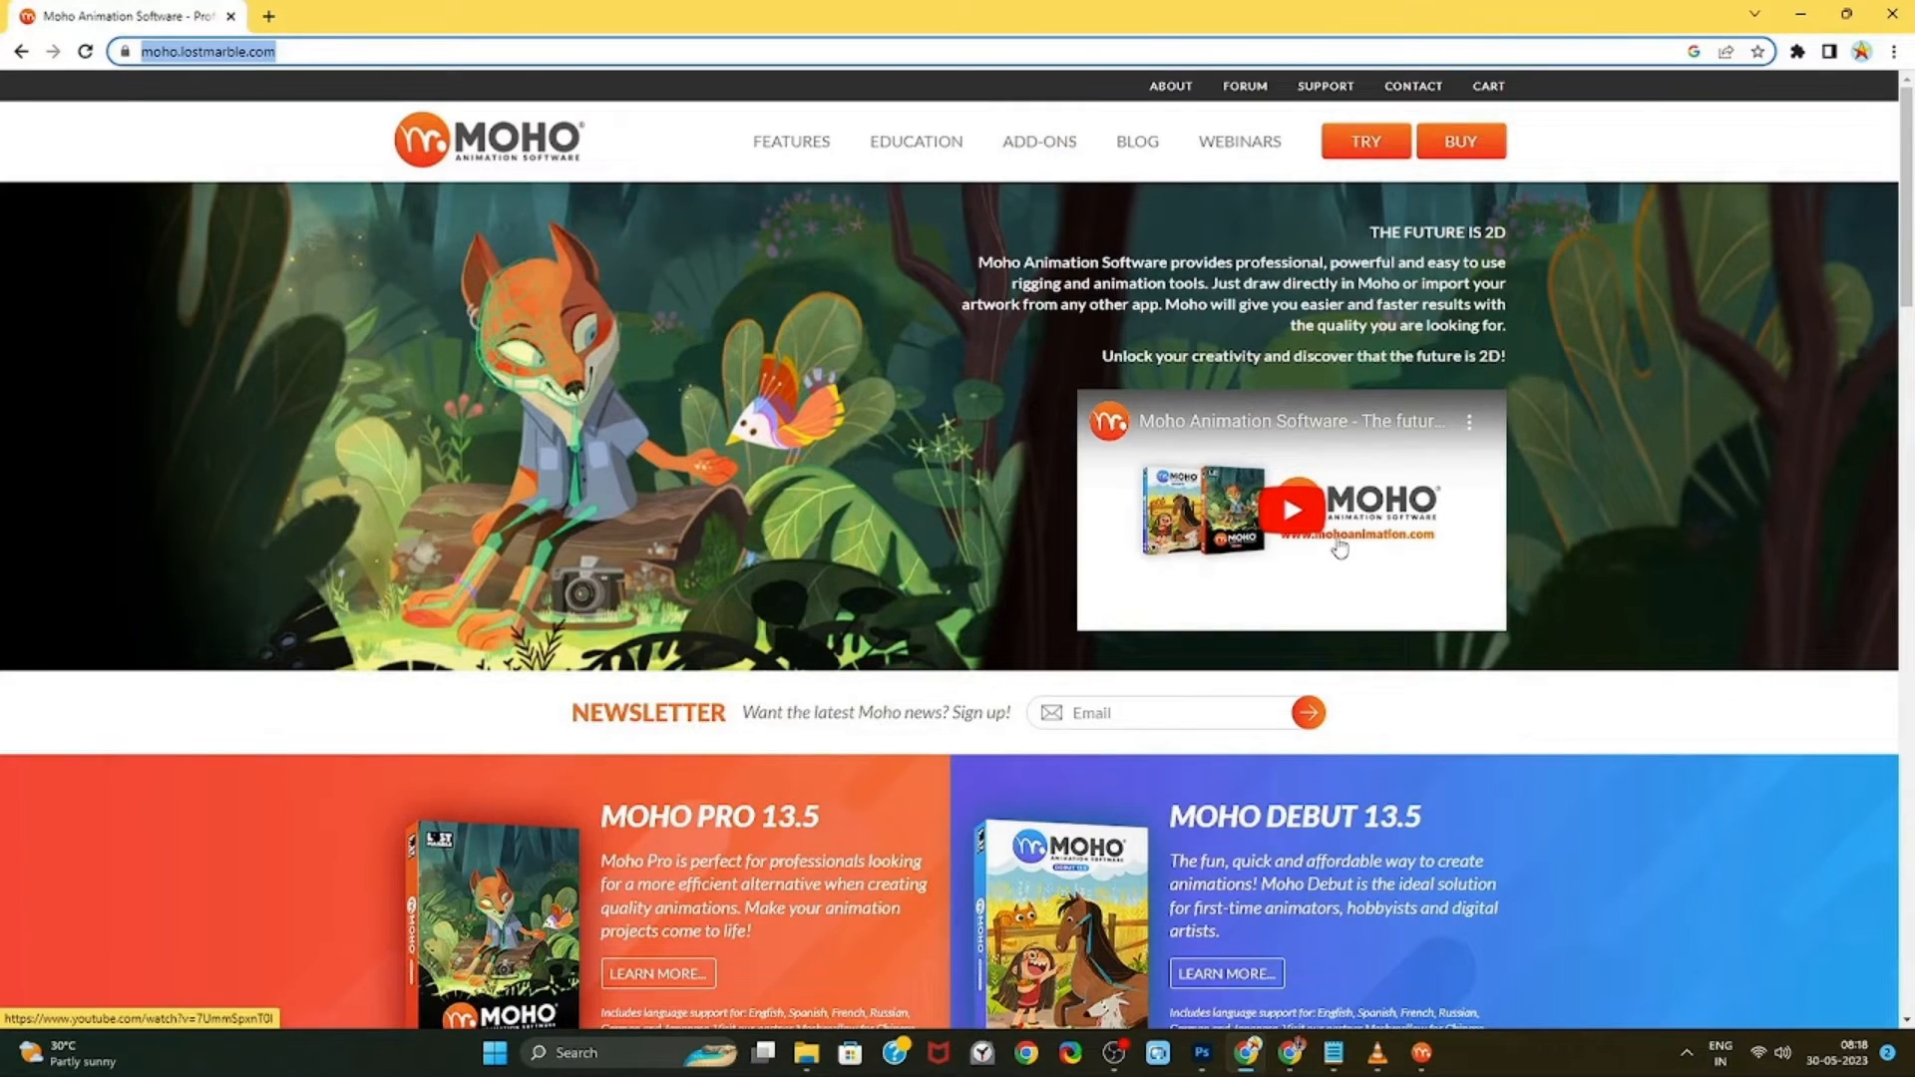
Look over the Moho website's product overview, switch to Moho Pro and play back the Dragon sample animation
scroll(1317, 609, down, 3)
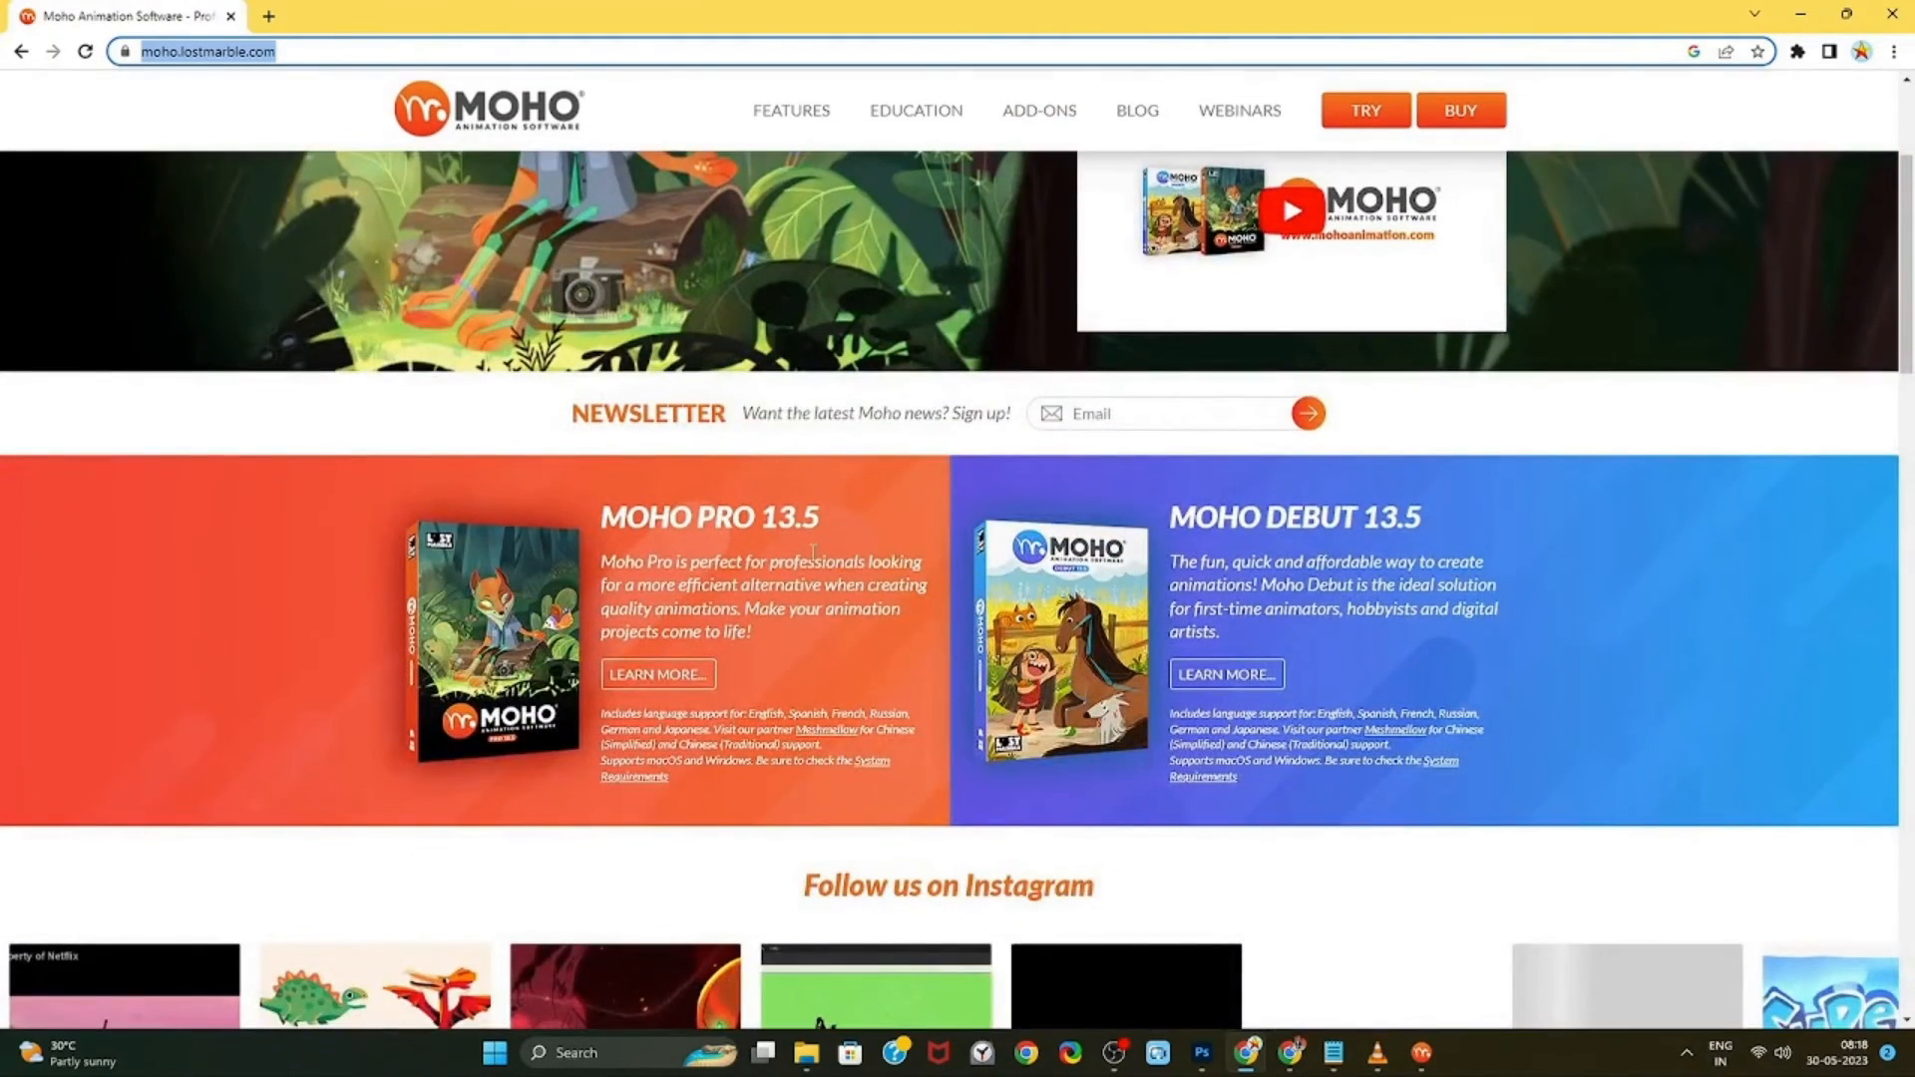
scroll(813, 551, up, 3)
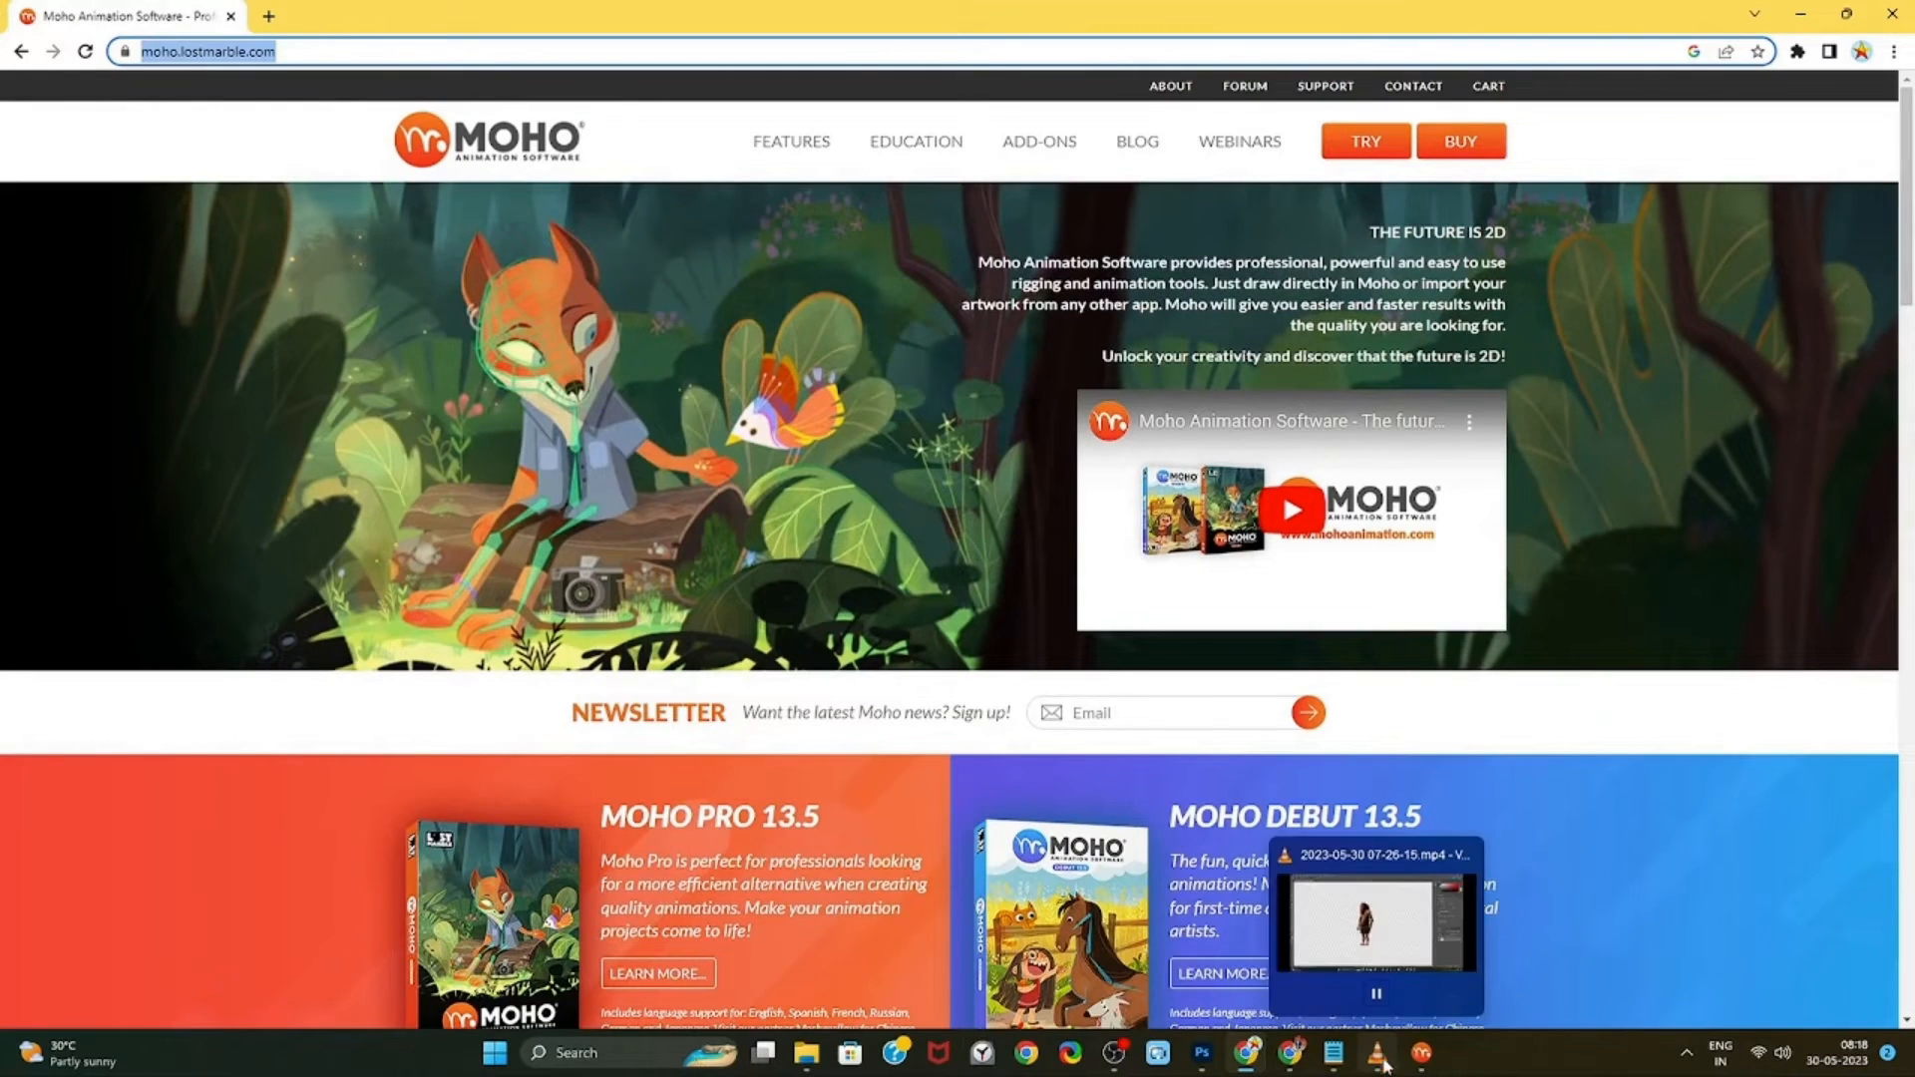
click(1422, 1053)
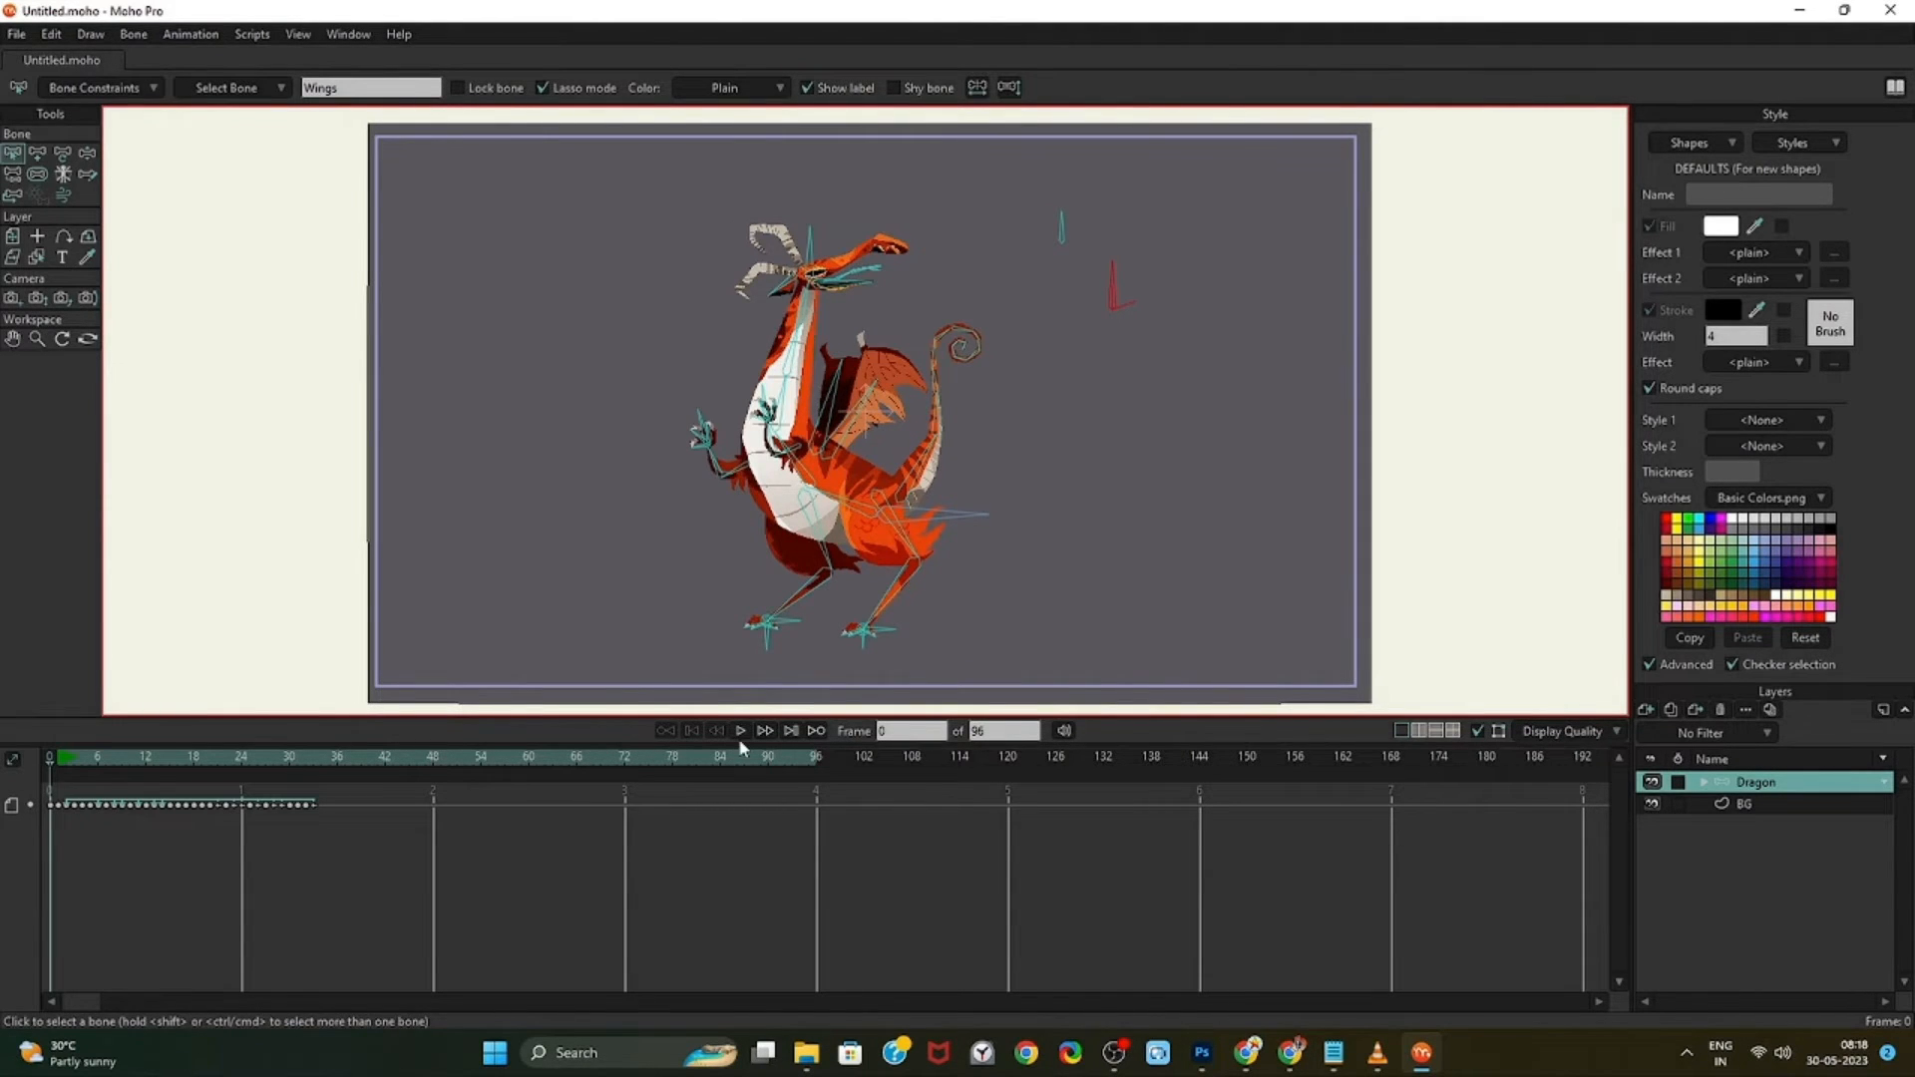
click(742, 733)
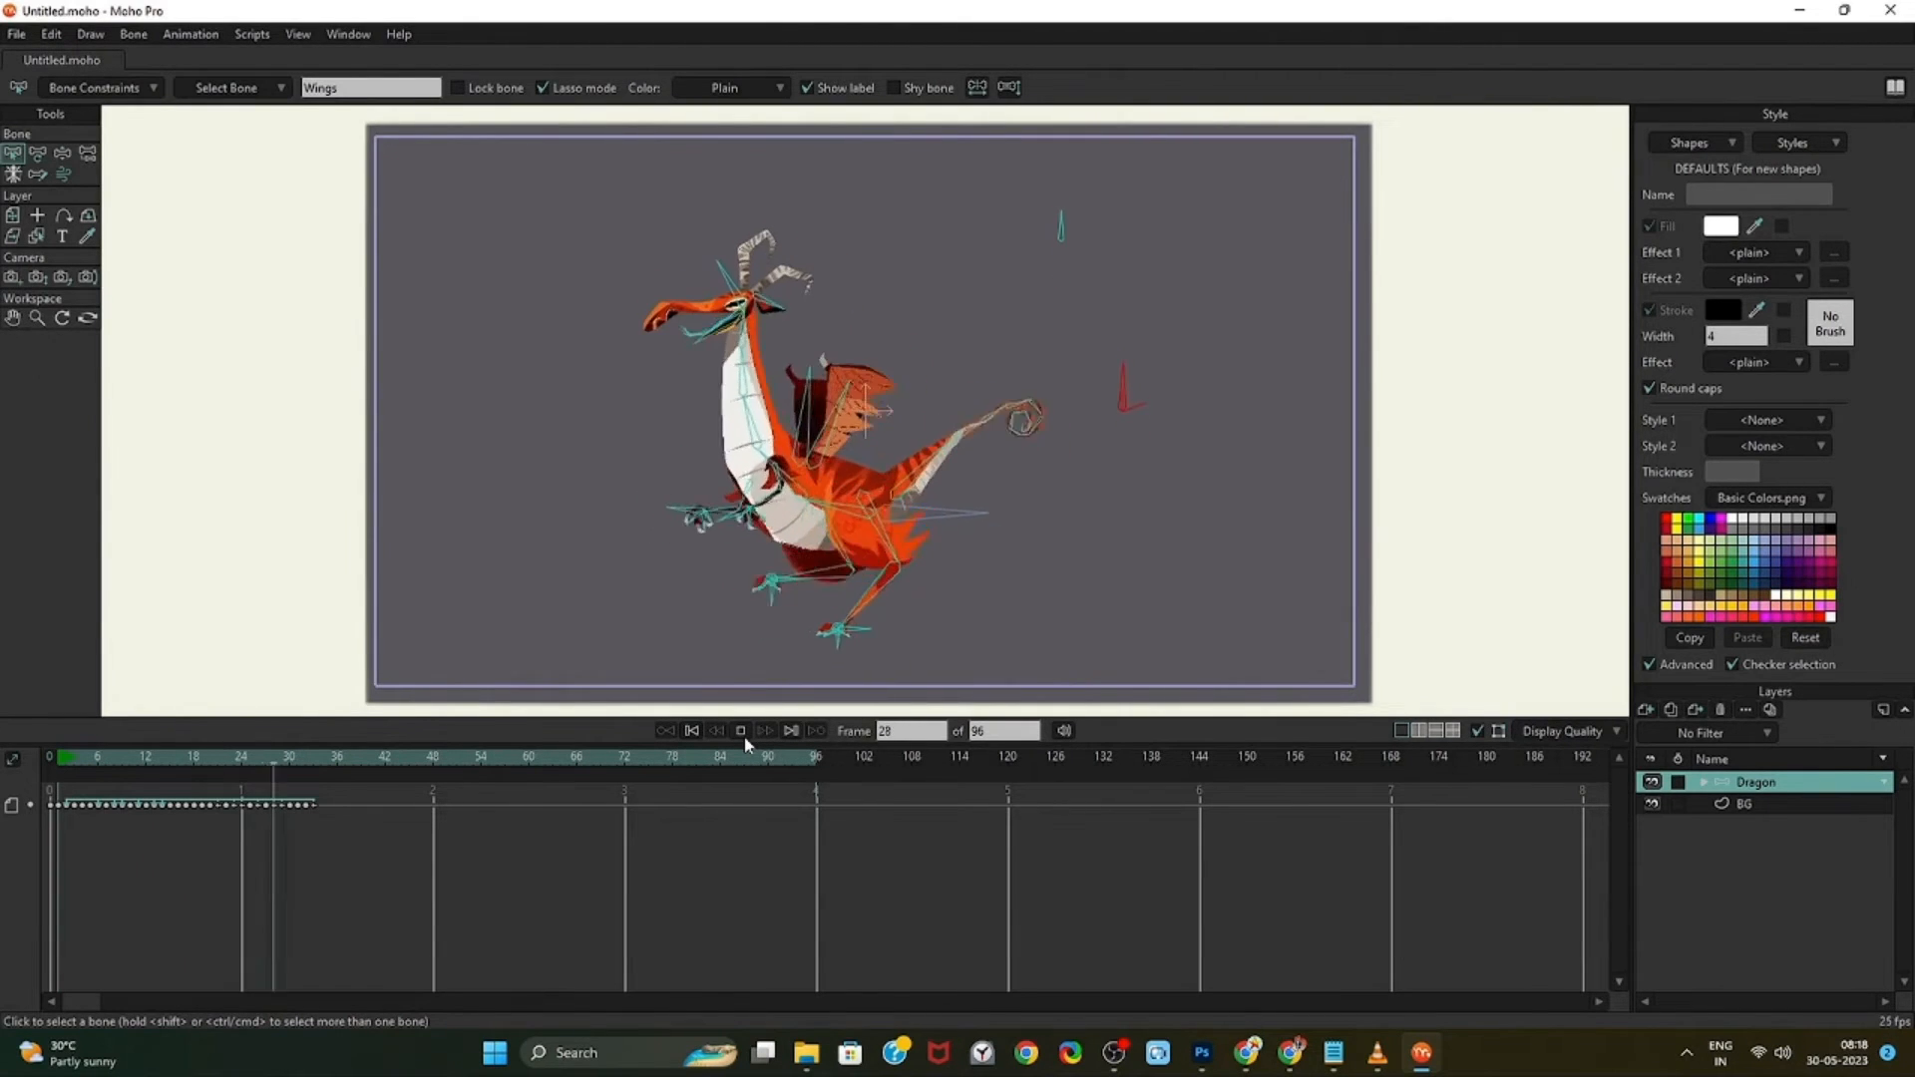
click(741, 731)
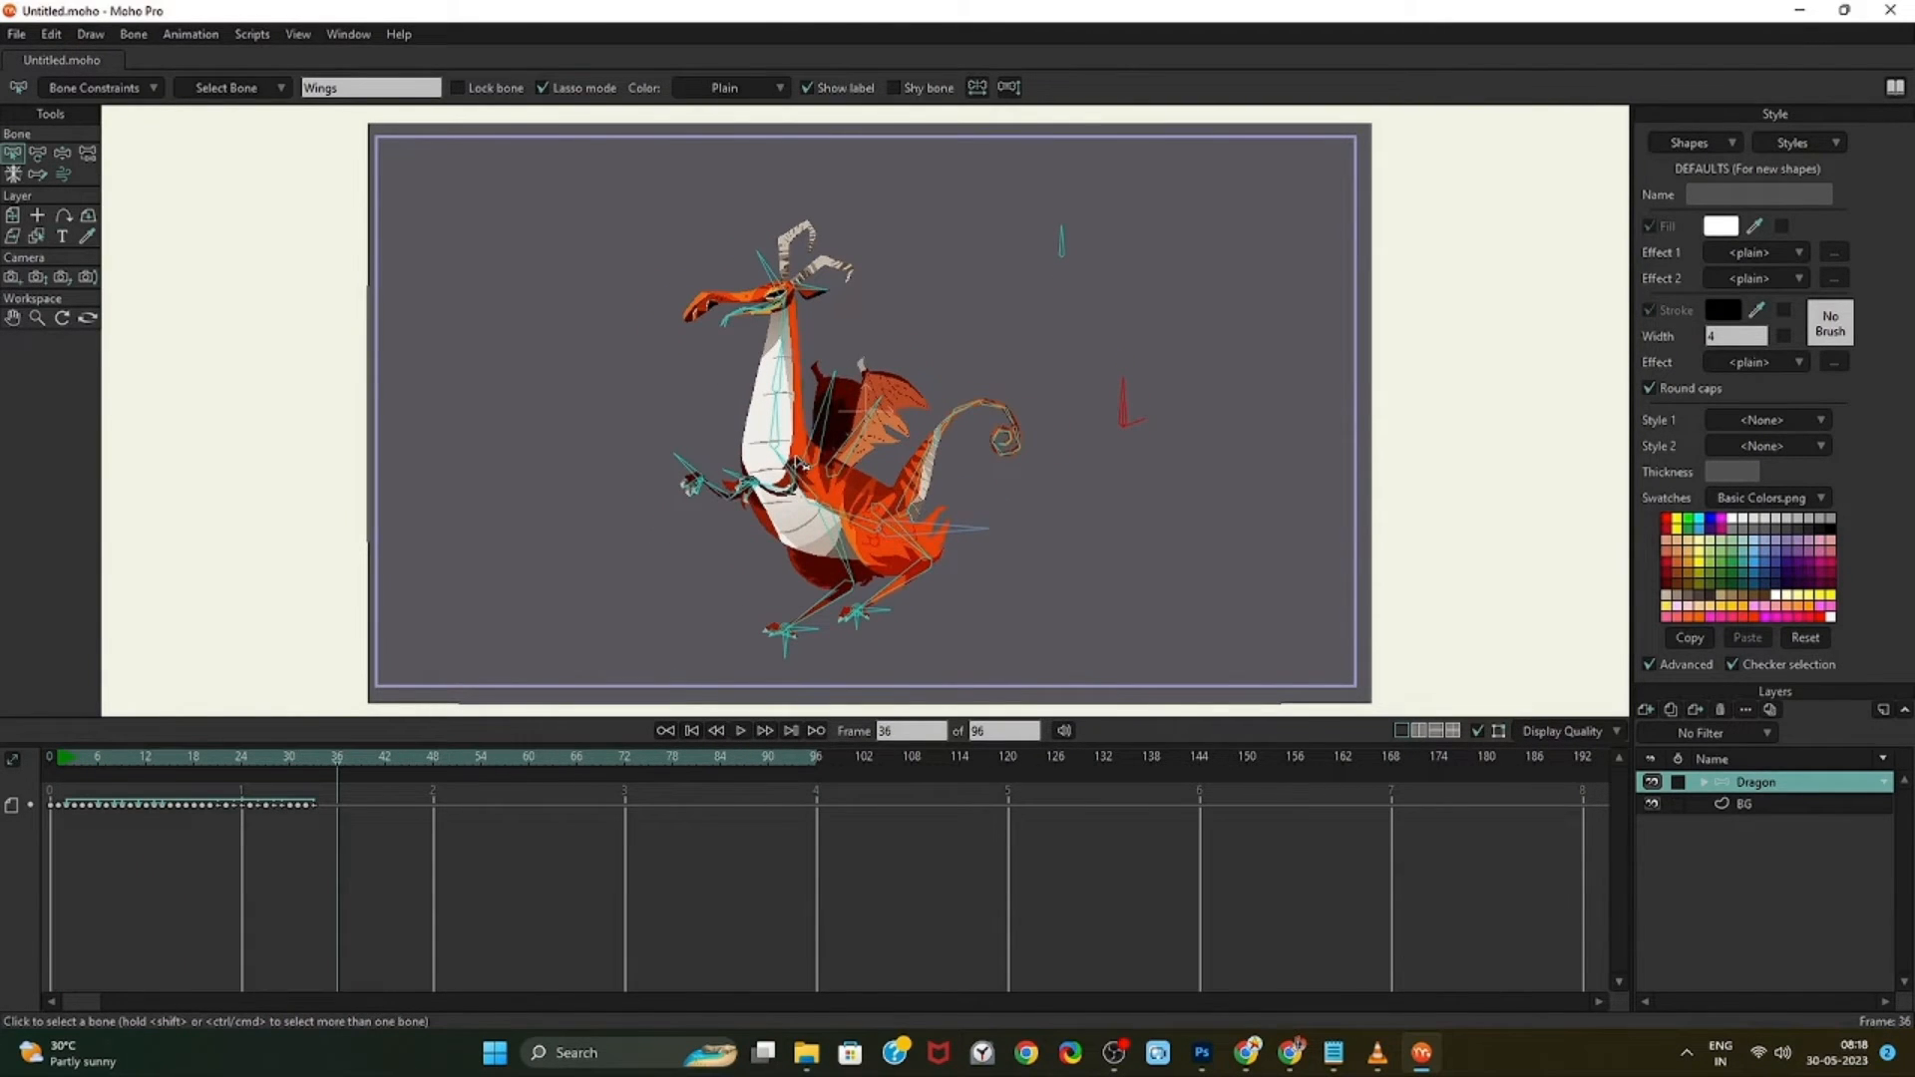
Select the Caveman PSD in the Demo folder and arrange the Moho Pro window beside the file browser
click(12, 62)
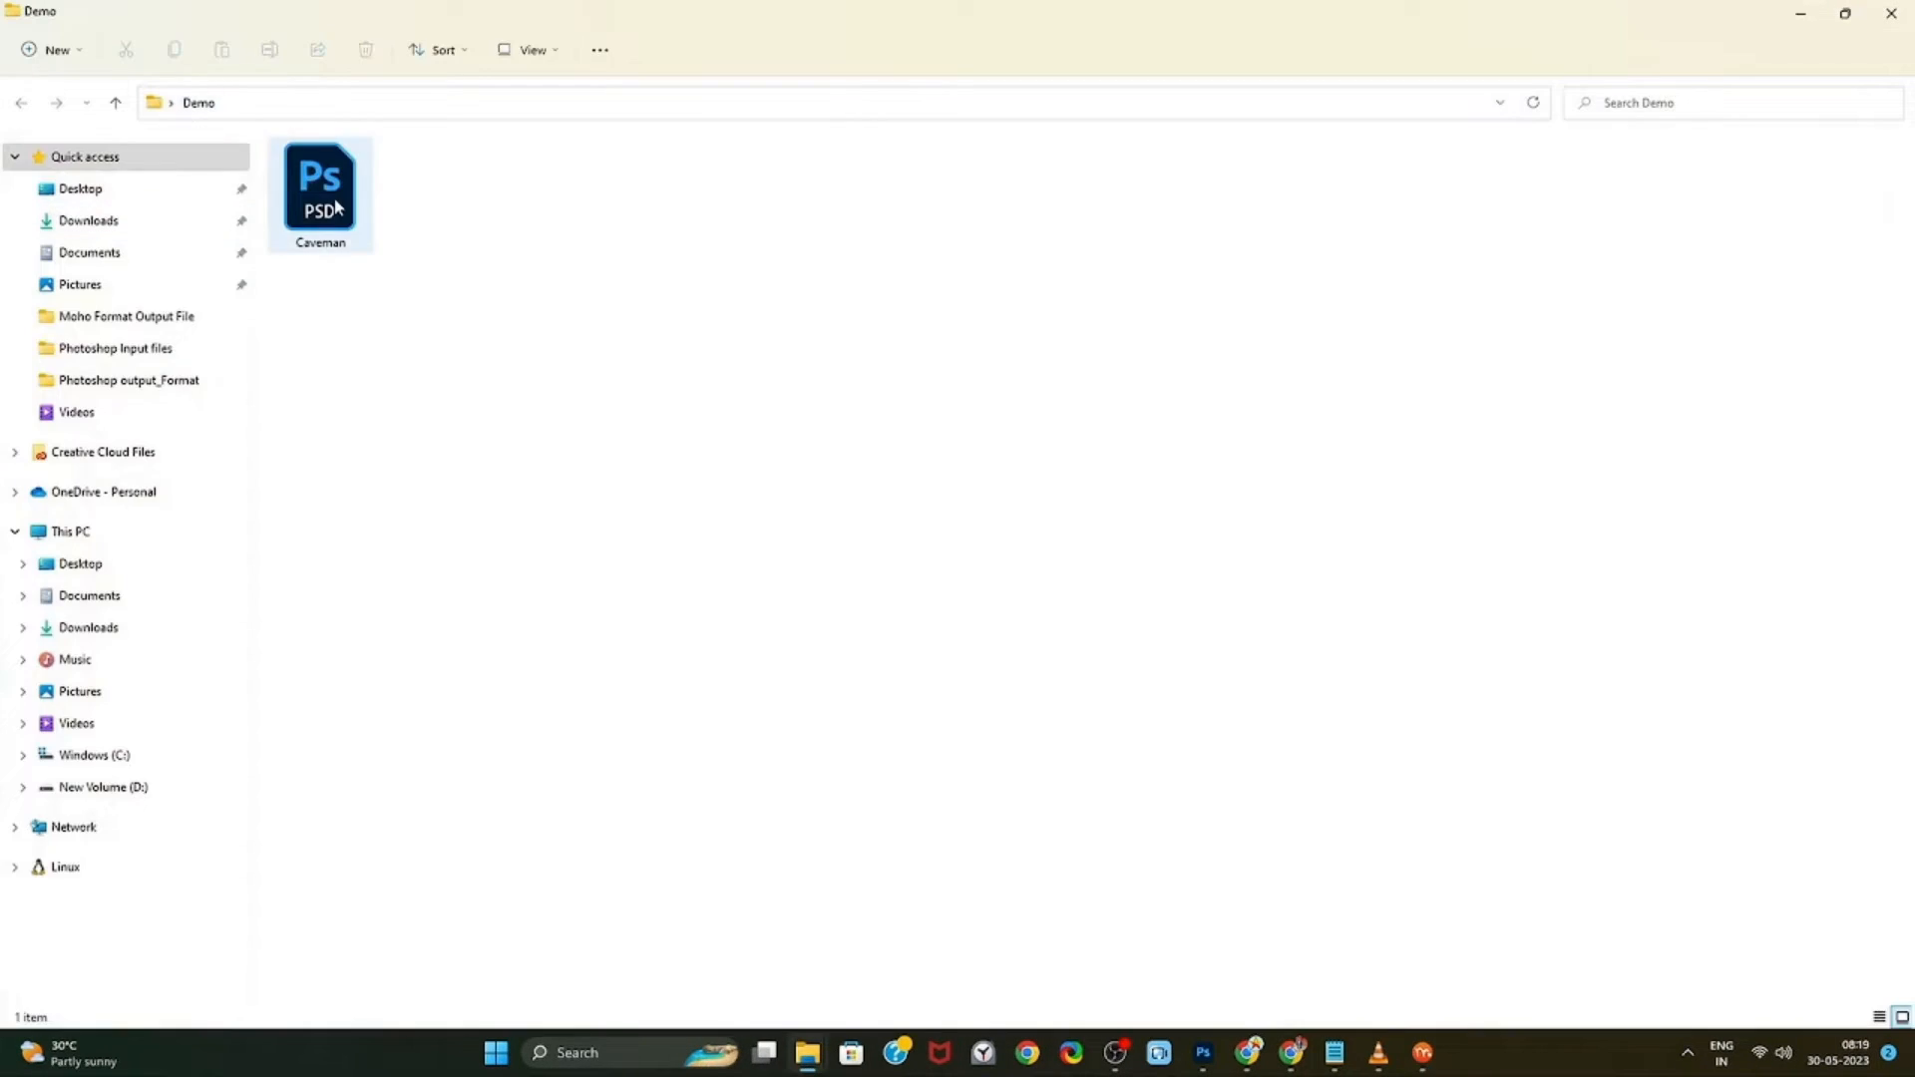
click(334, 205)
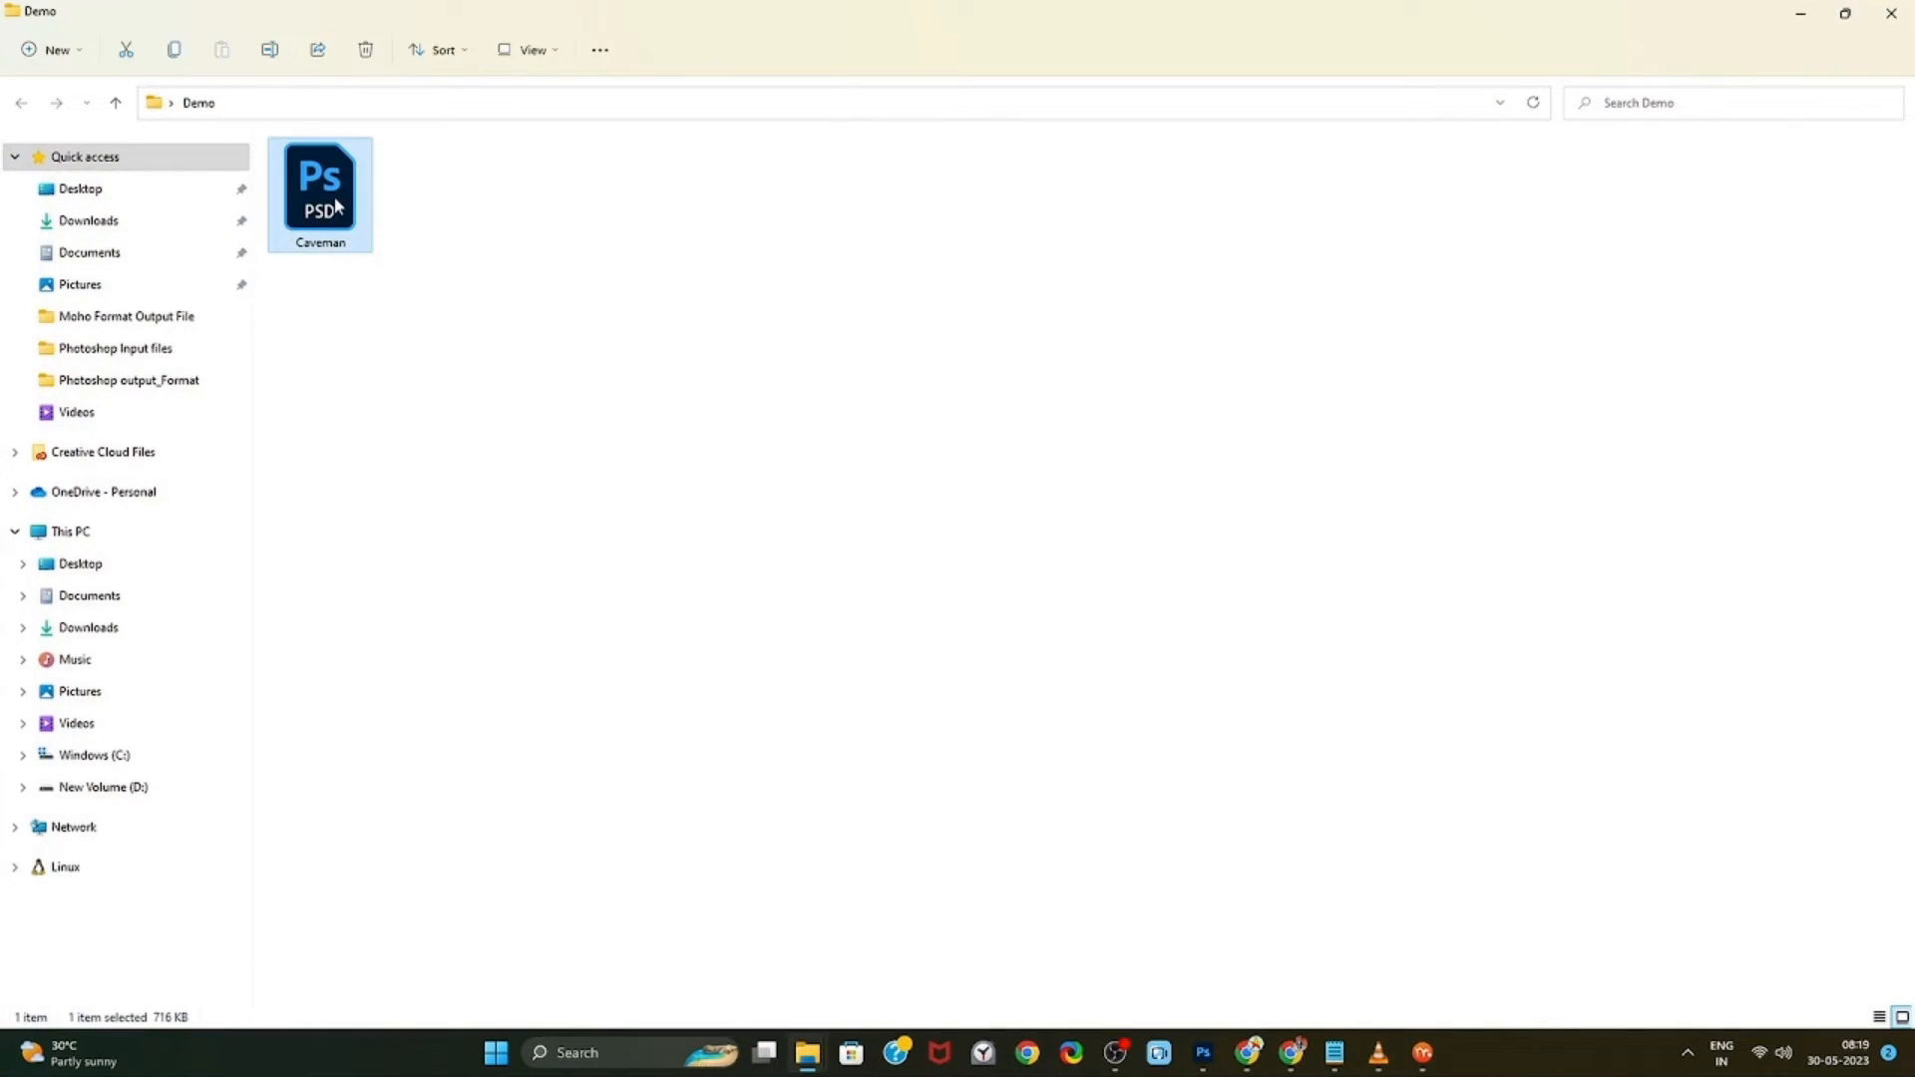
click(1420, 1056)
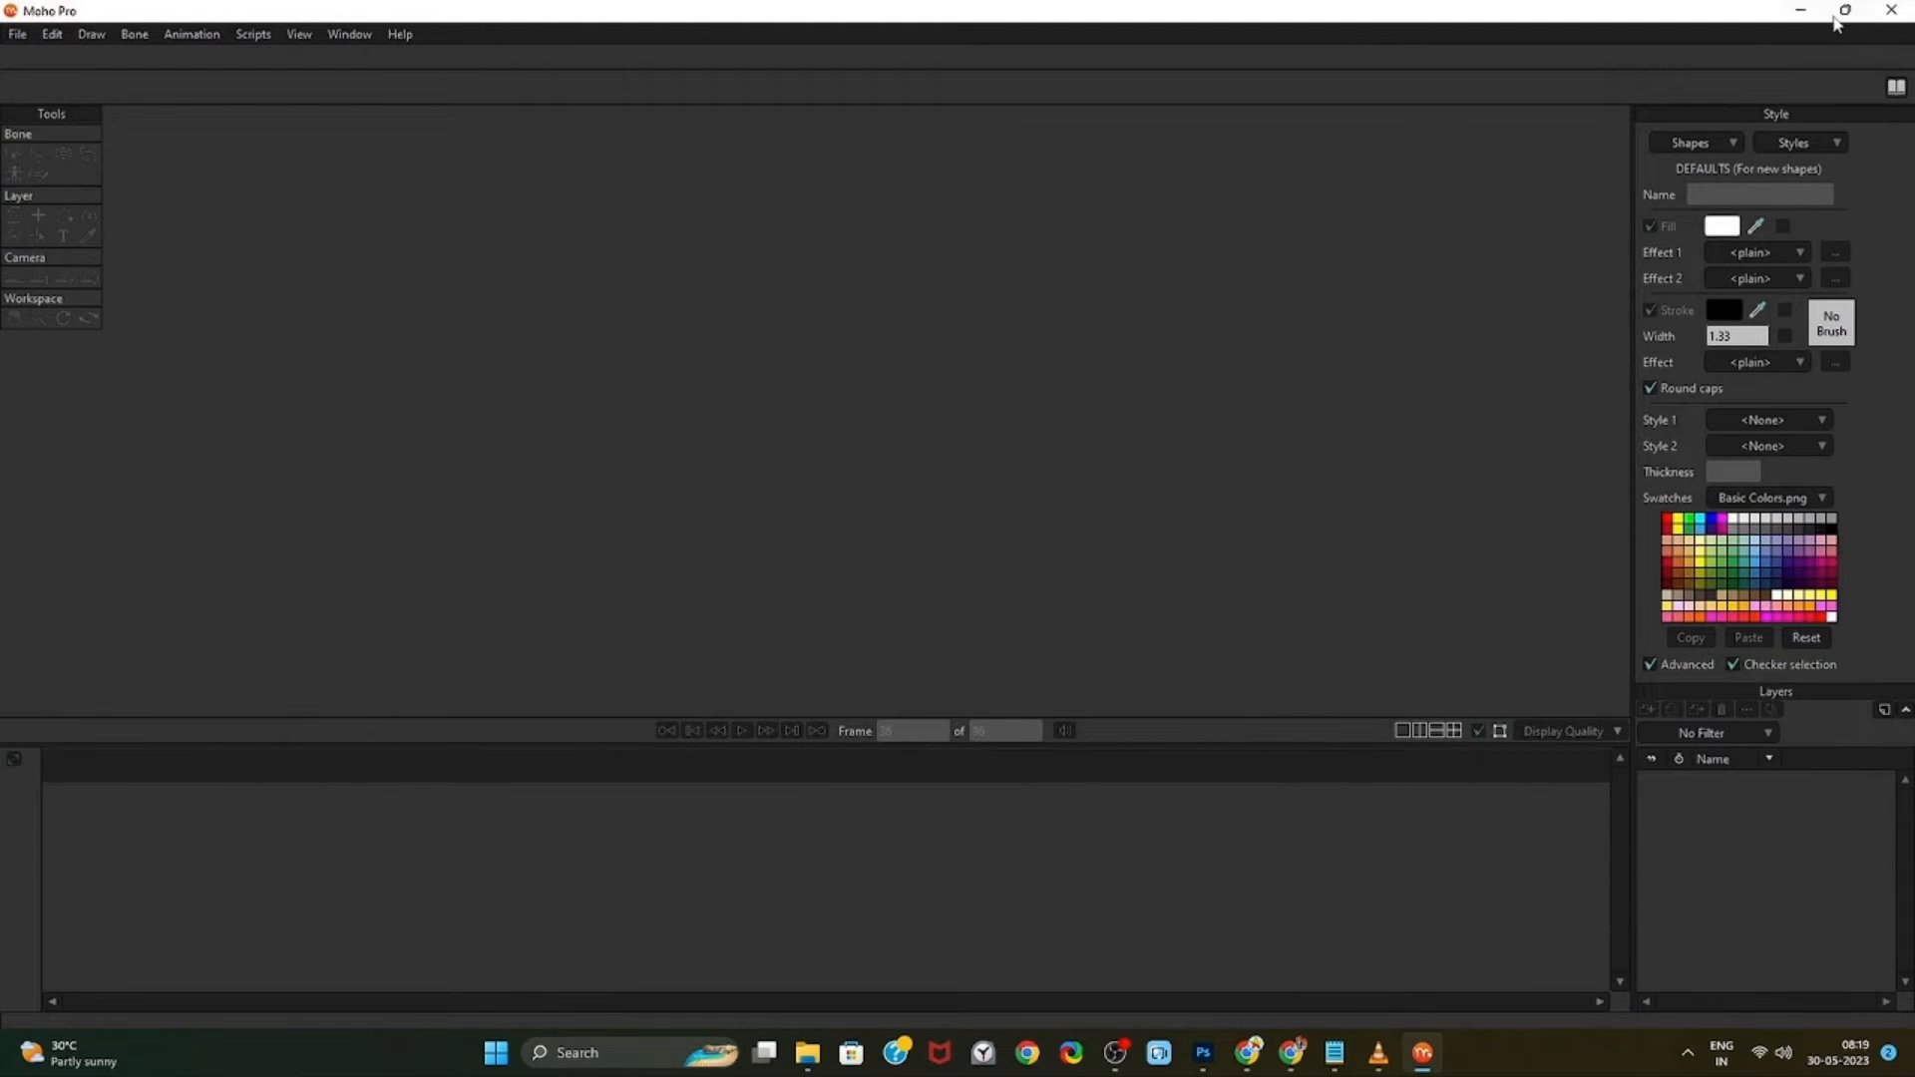
click(1845, 10)
drag(675, 72, 1047, 28)
Import the Caveman PSD into the Caveman.moho project with its layers kept individually, and maximize the Moho window
drag(344, 194, 1102, 310)
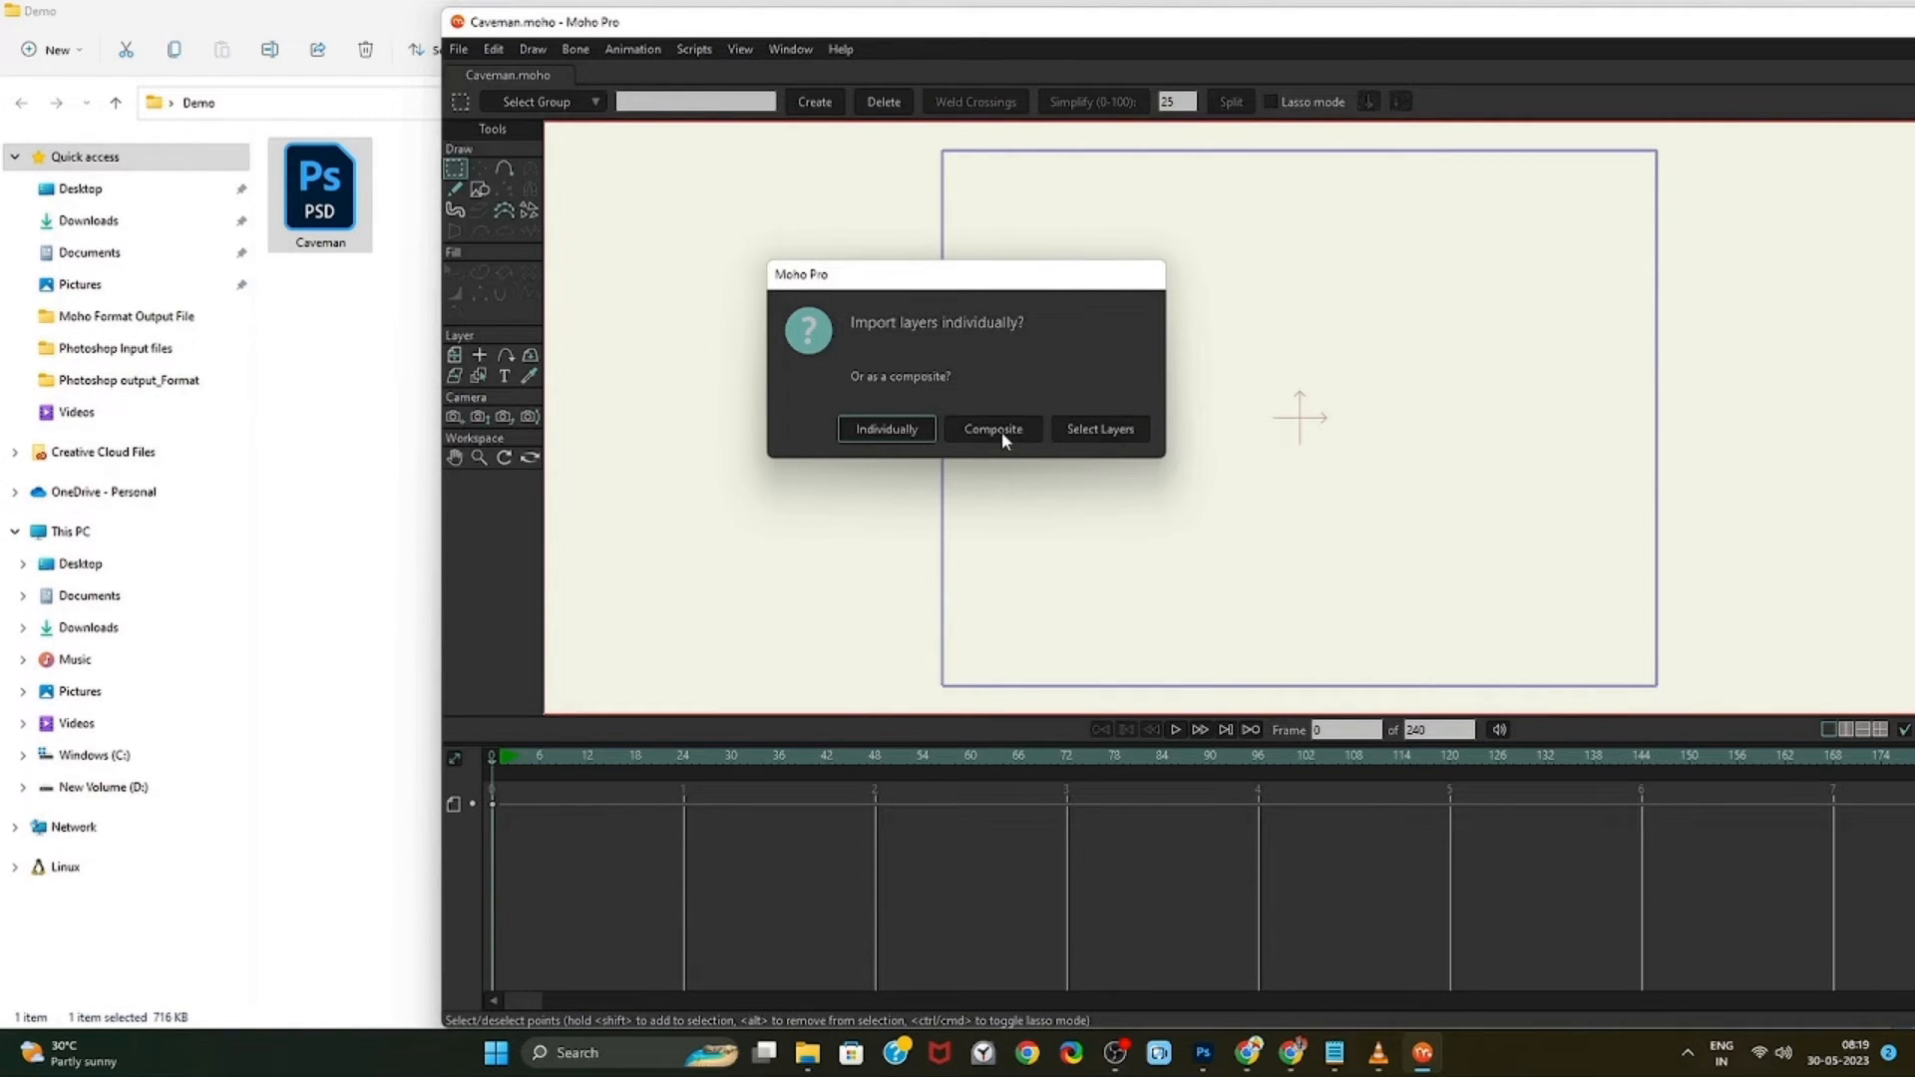
click(897, 431)
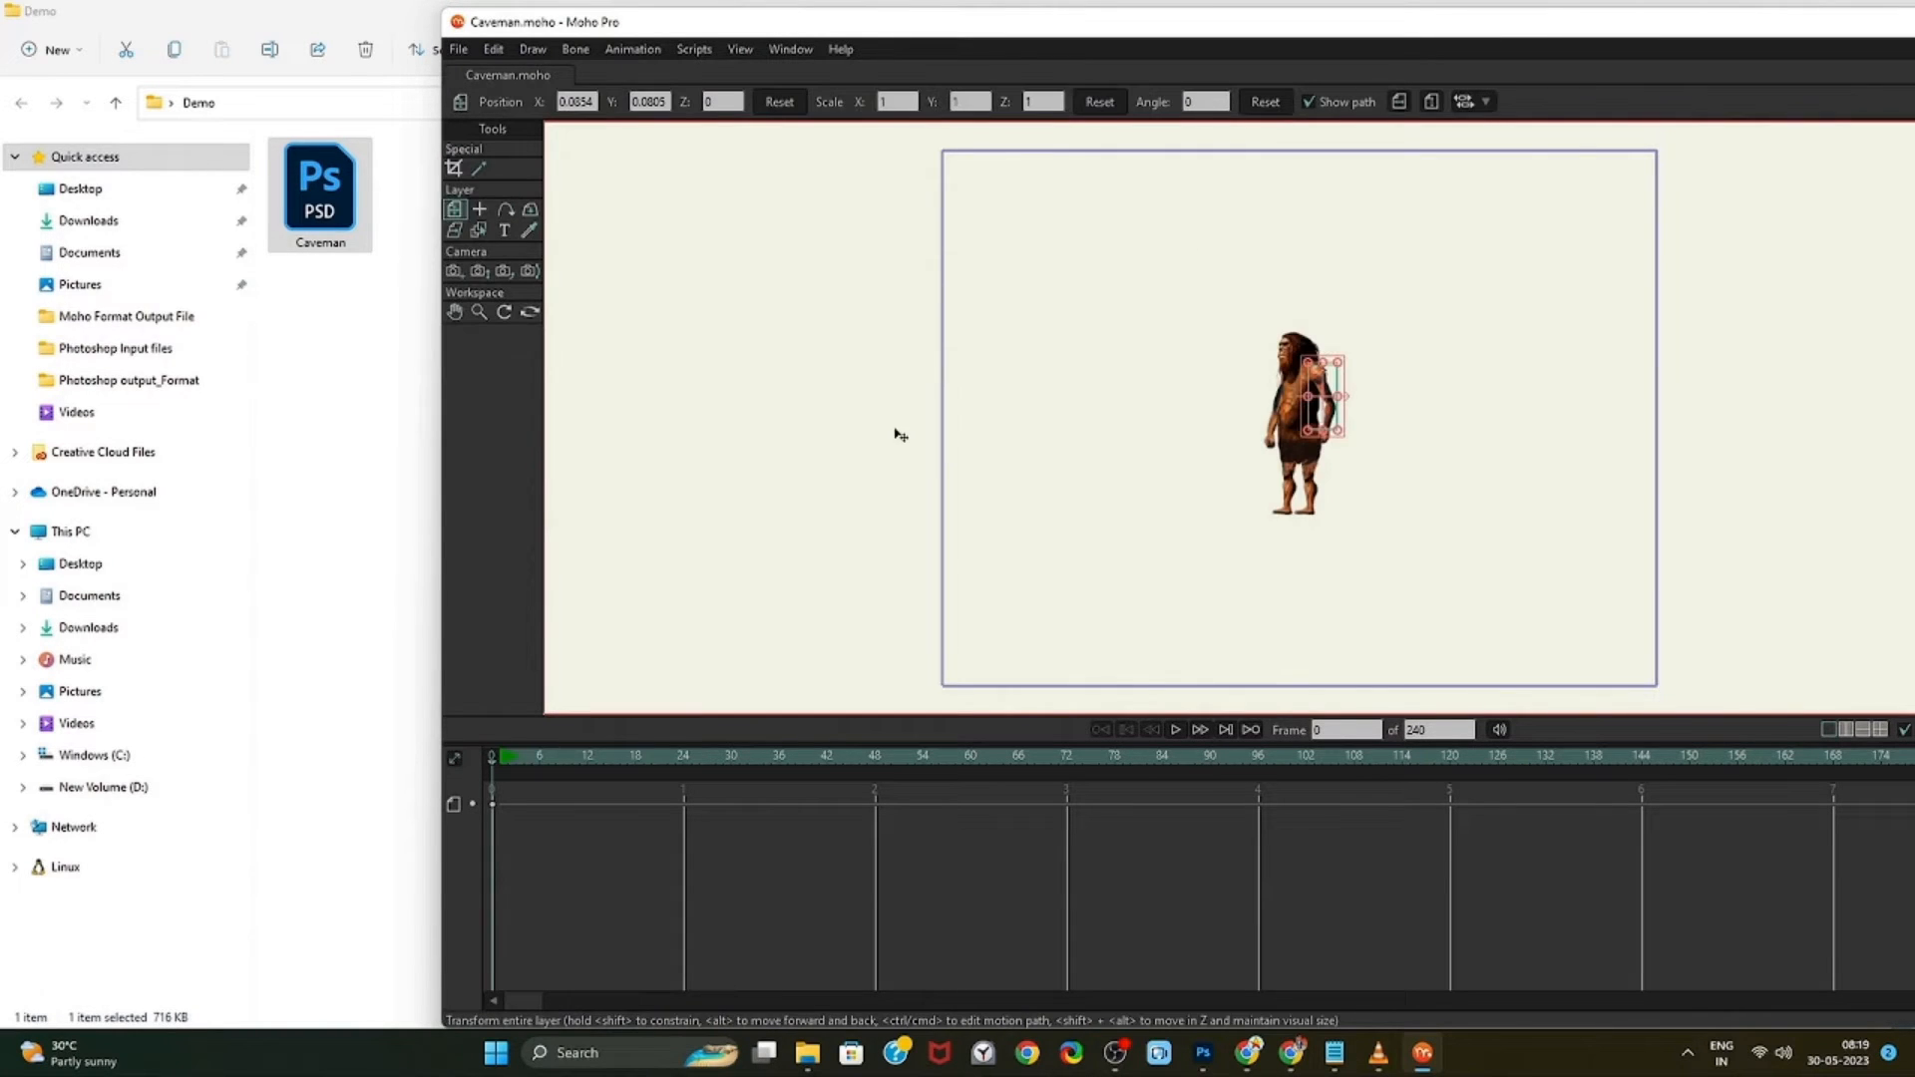
double_click(1511, 30)
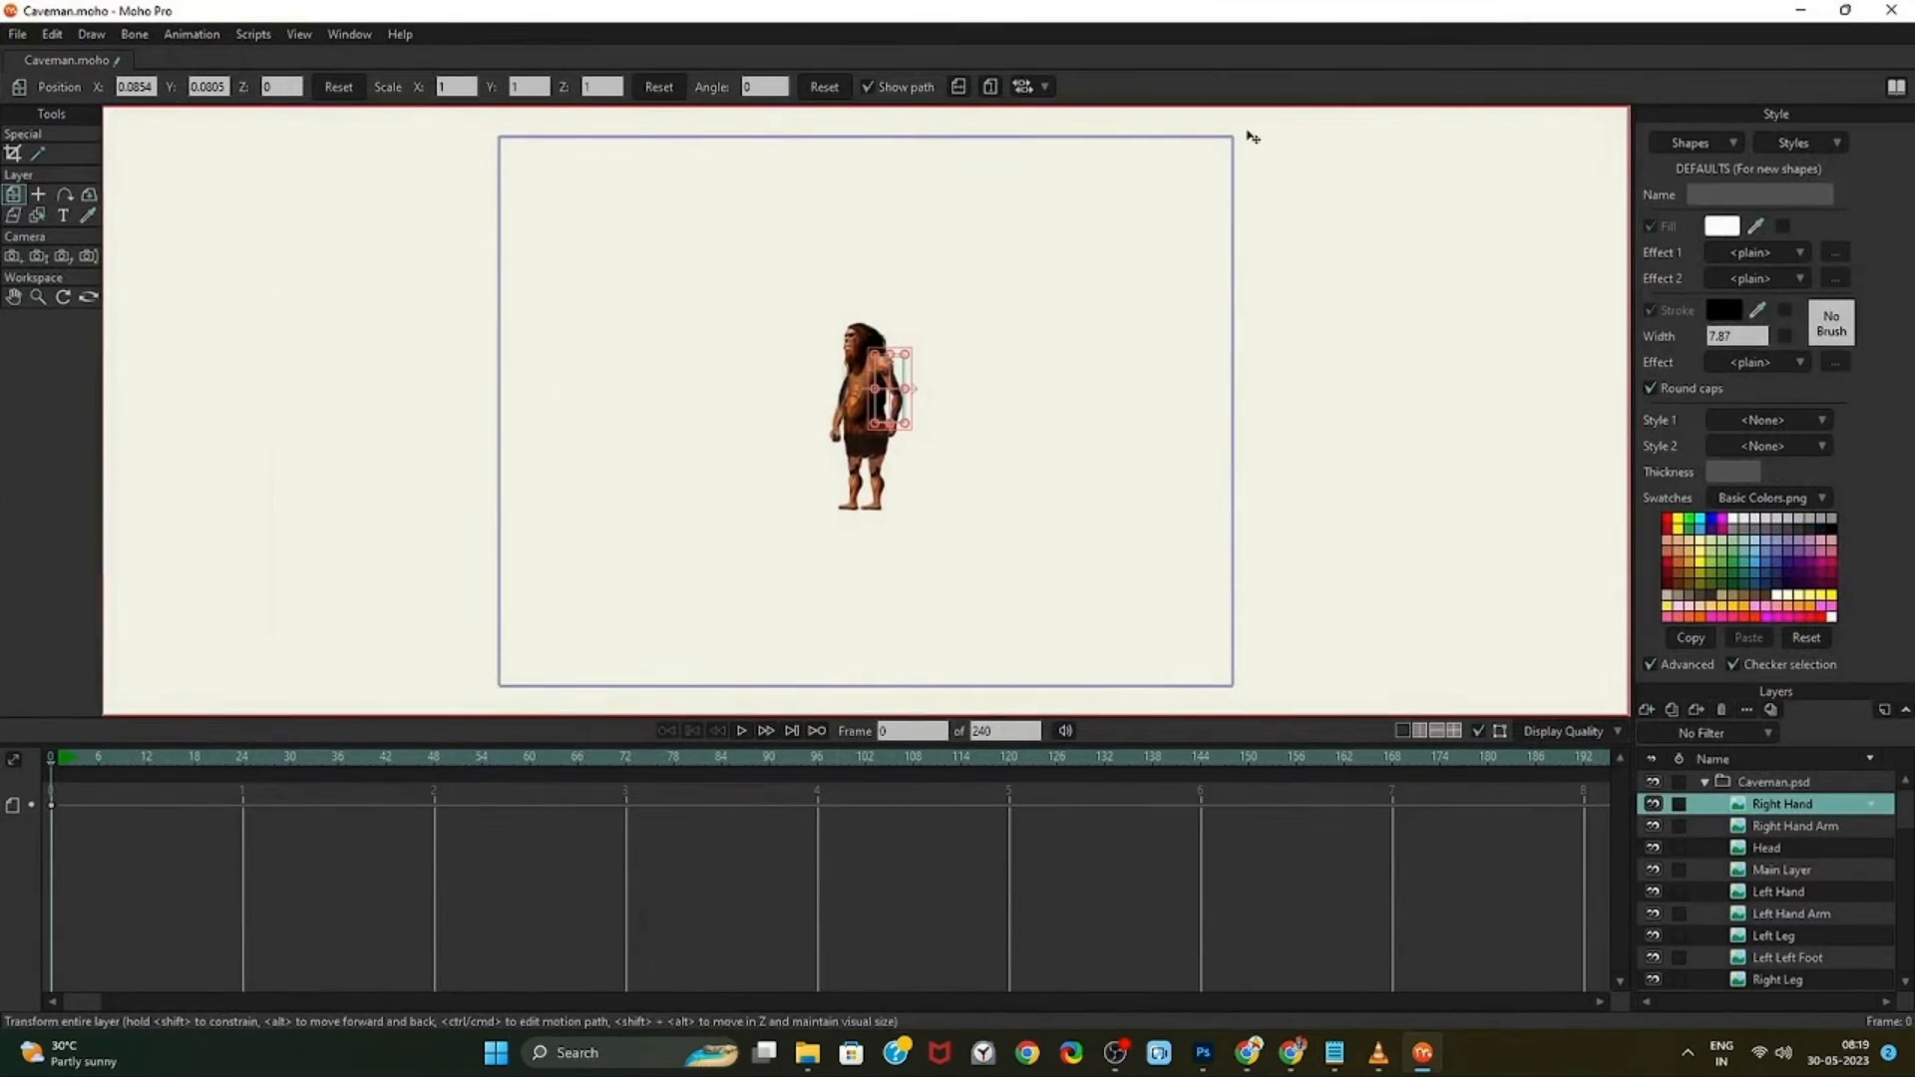
Check the imported Caveman.psd layers one by one, from Right Hand through Left Left Foot, against the body parts they contain
click(1770, 849)
click(1780, 870)
click(1780, 892)
click(1783, 914)
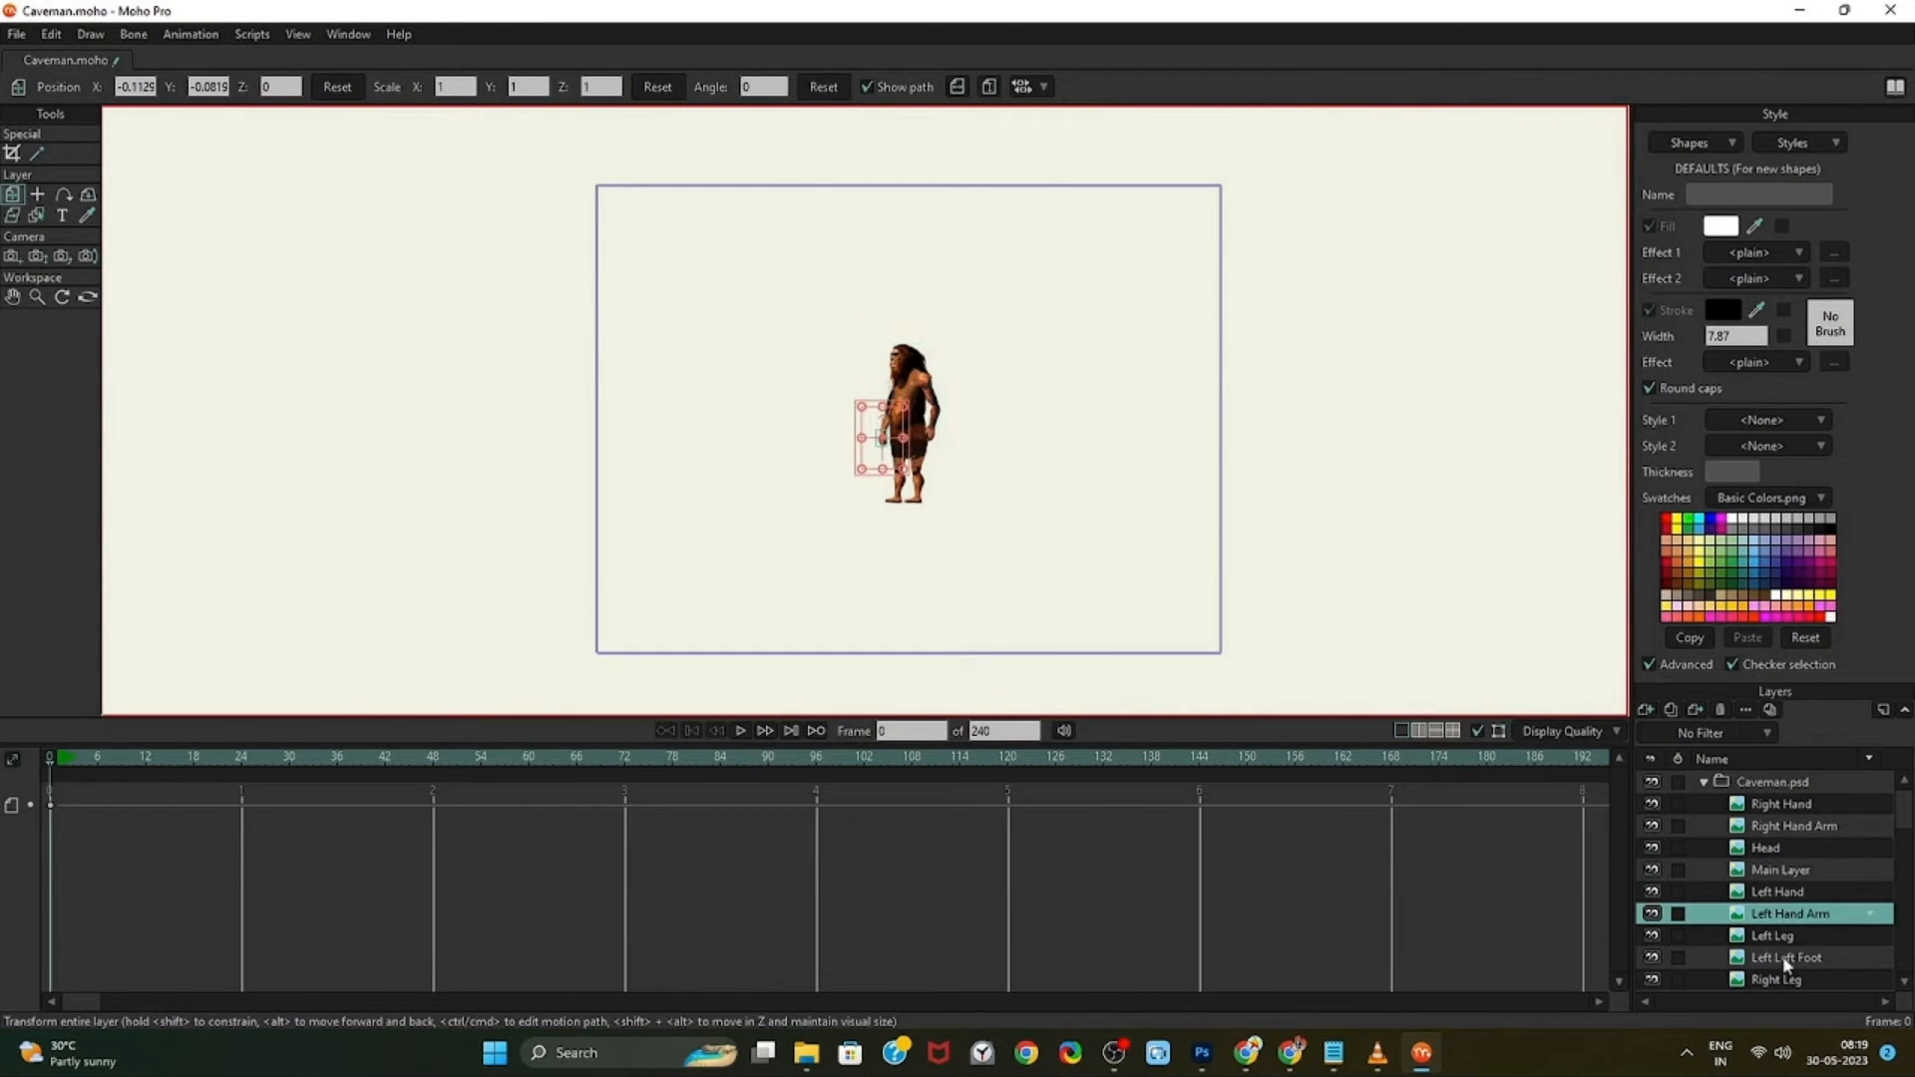
click(1786, 960)
click(1771, 804)
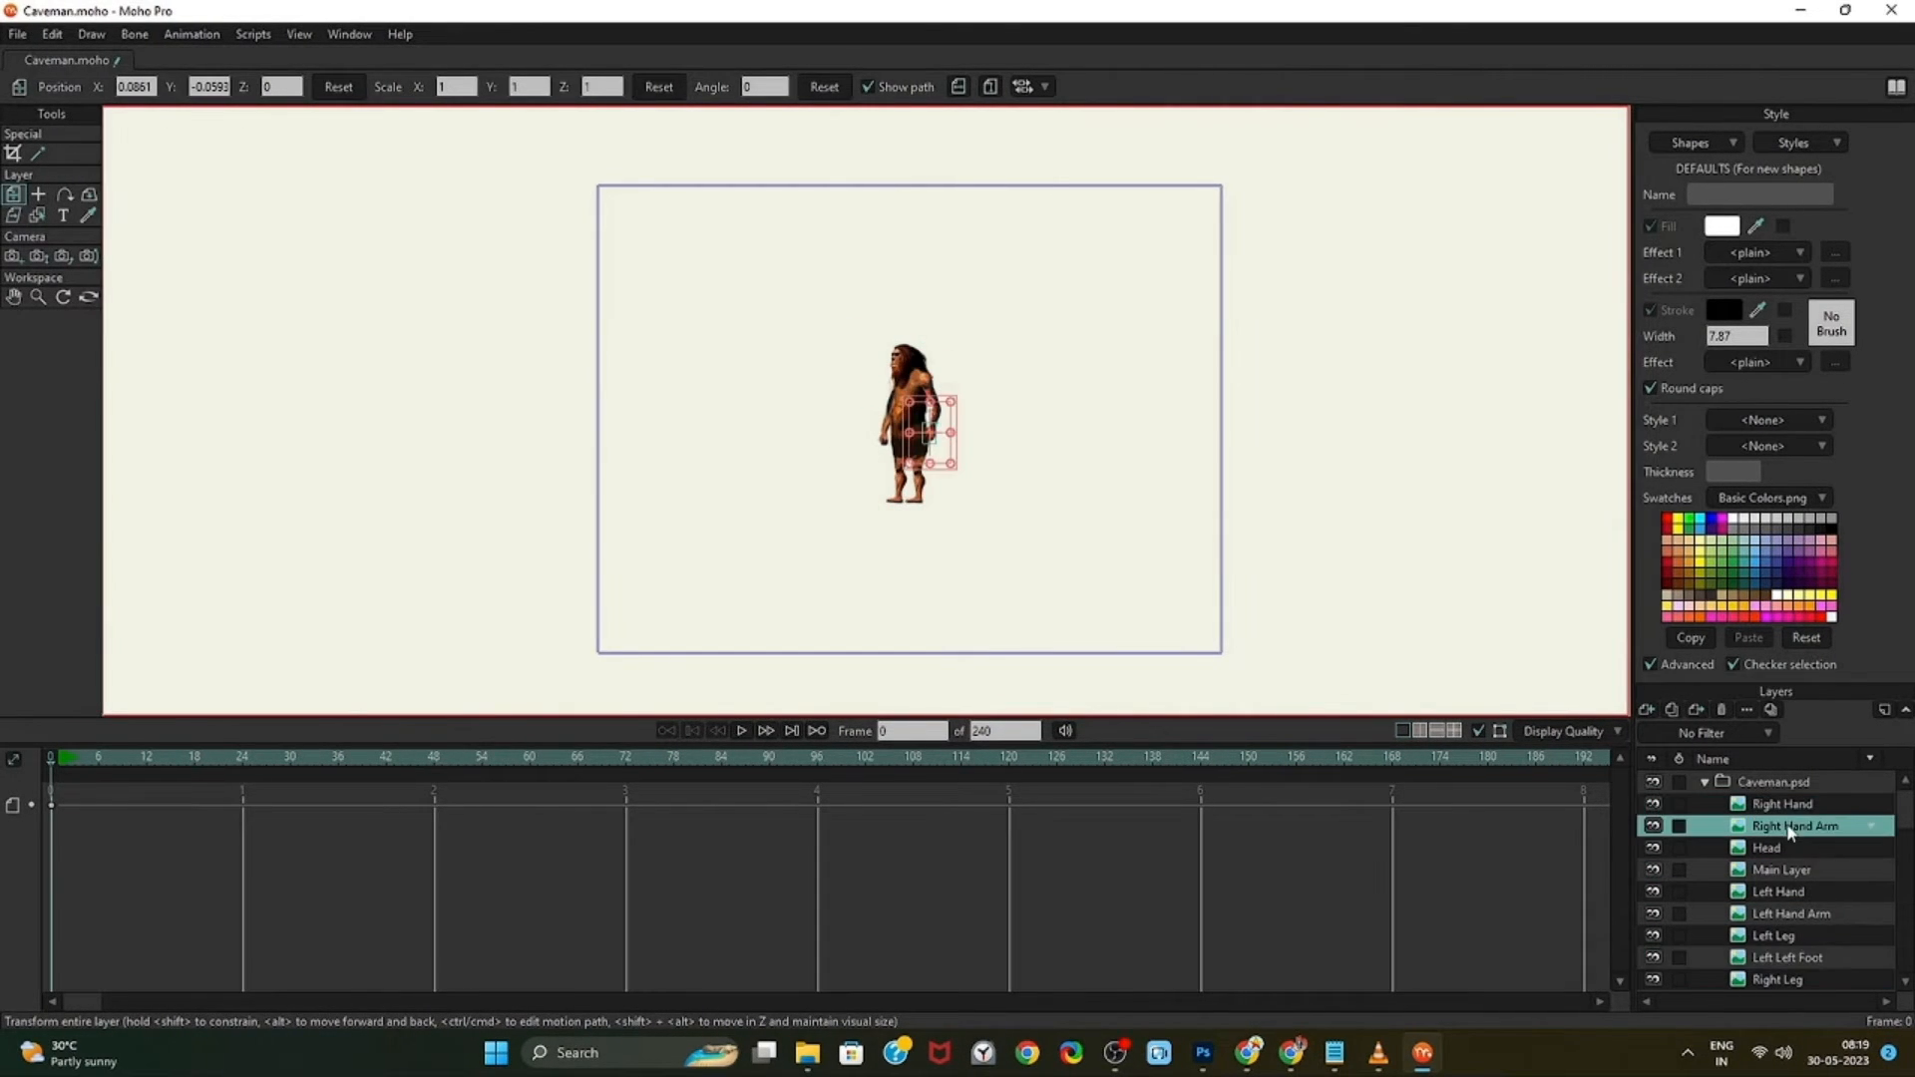
click(1776, 826)
click(1778, 848)
click(1781, 870)
click(1783, 892)
click(1783, 913)
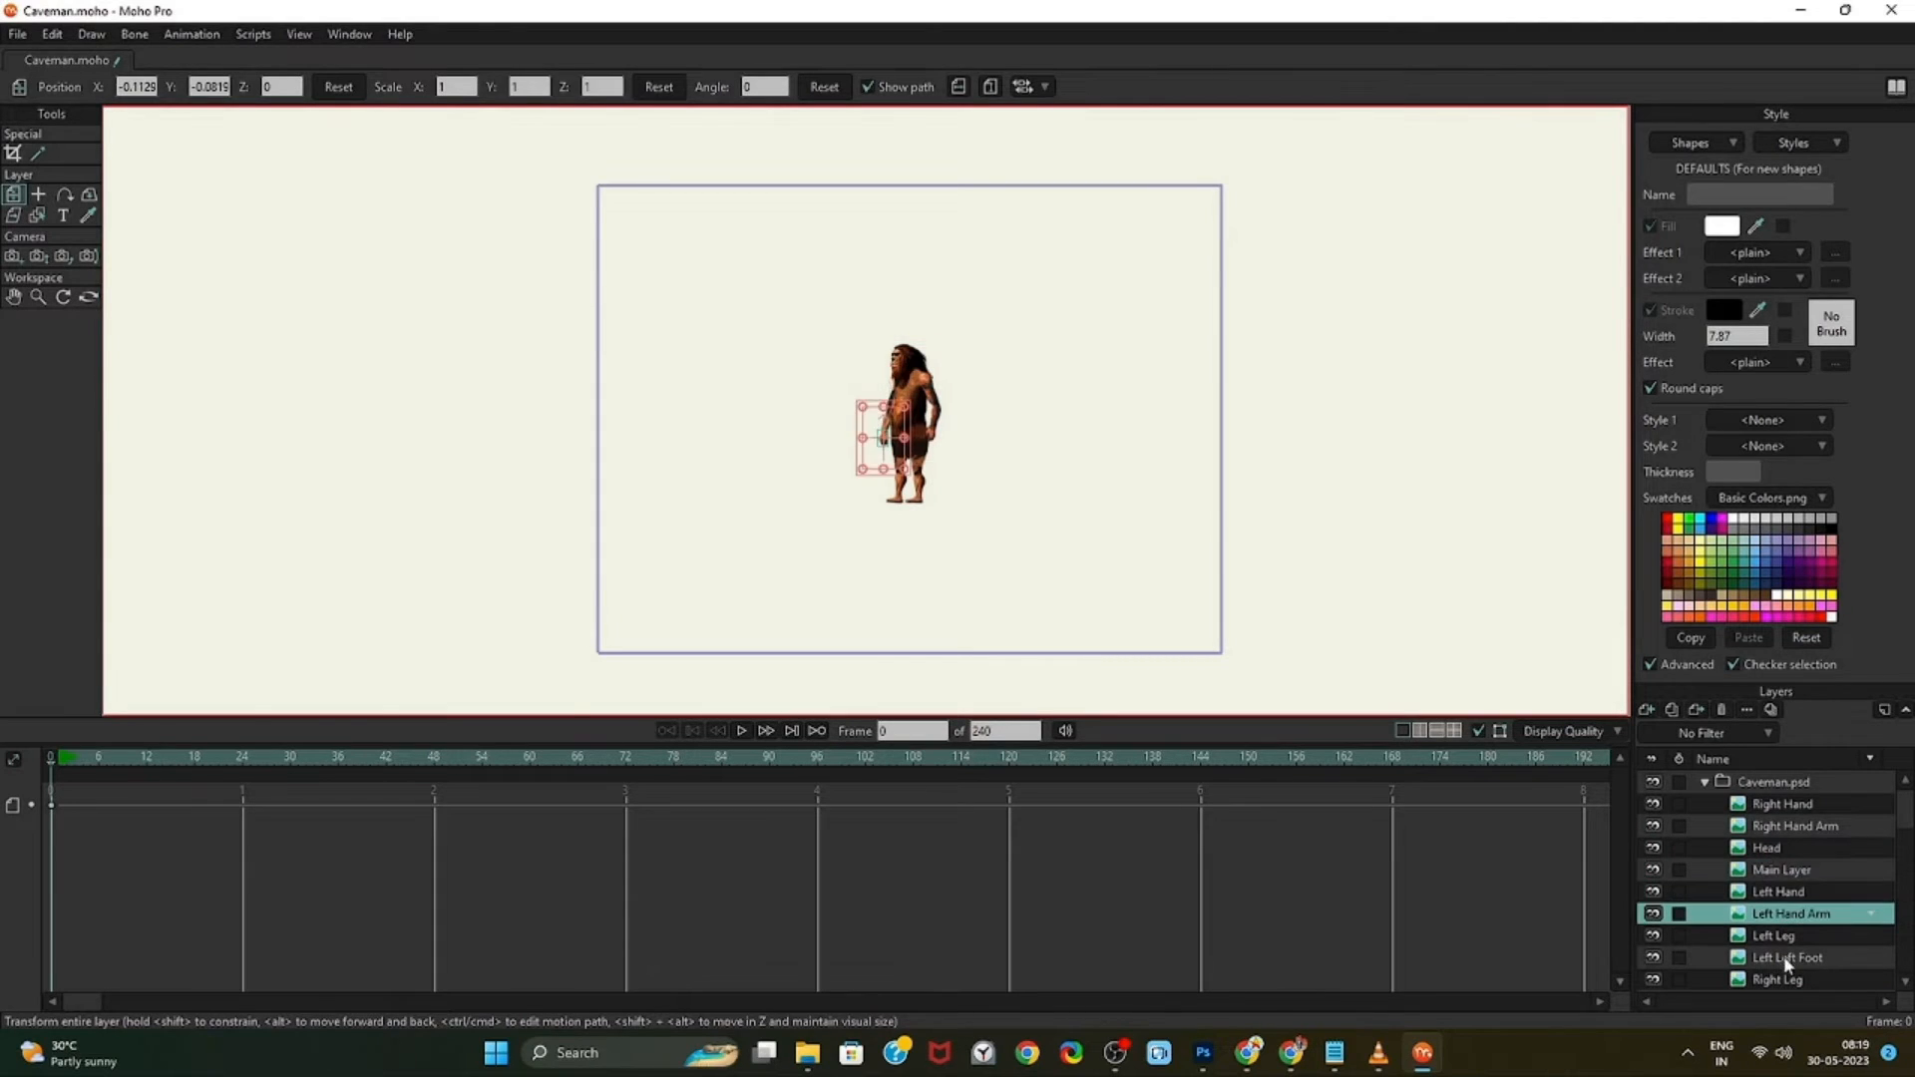
click(1785, 958)
click(1785, 825)
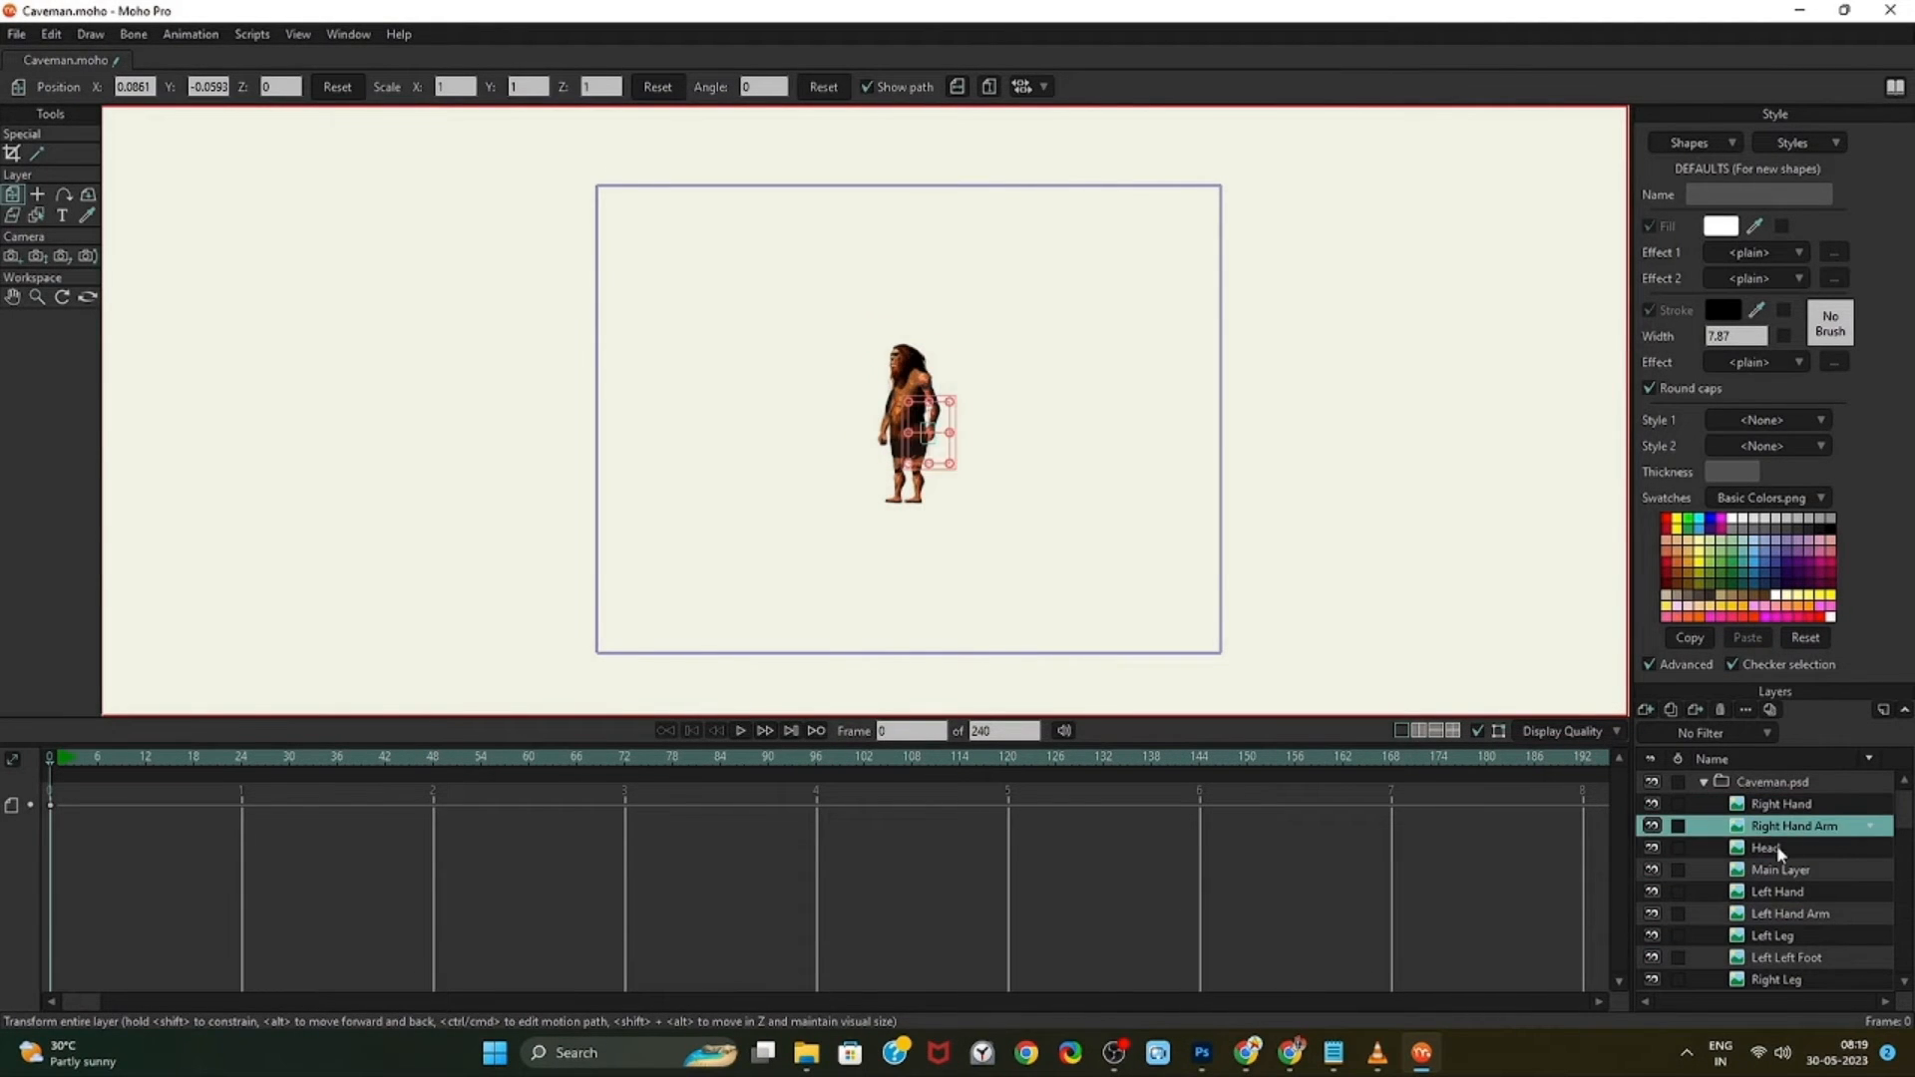
click(1776, 847)
click(1780, 869)
click(1782, 891)
click(1785, 915)
click(1787, 957)
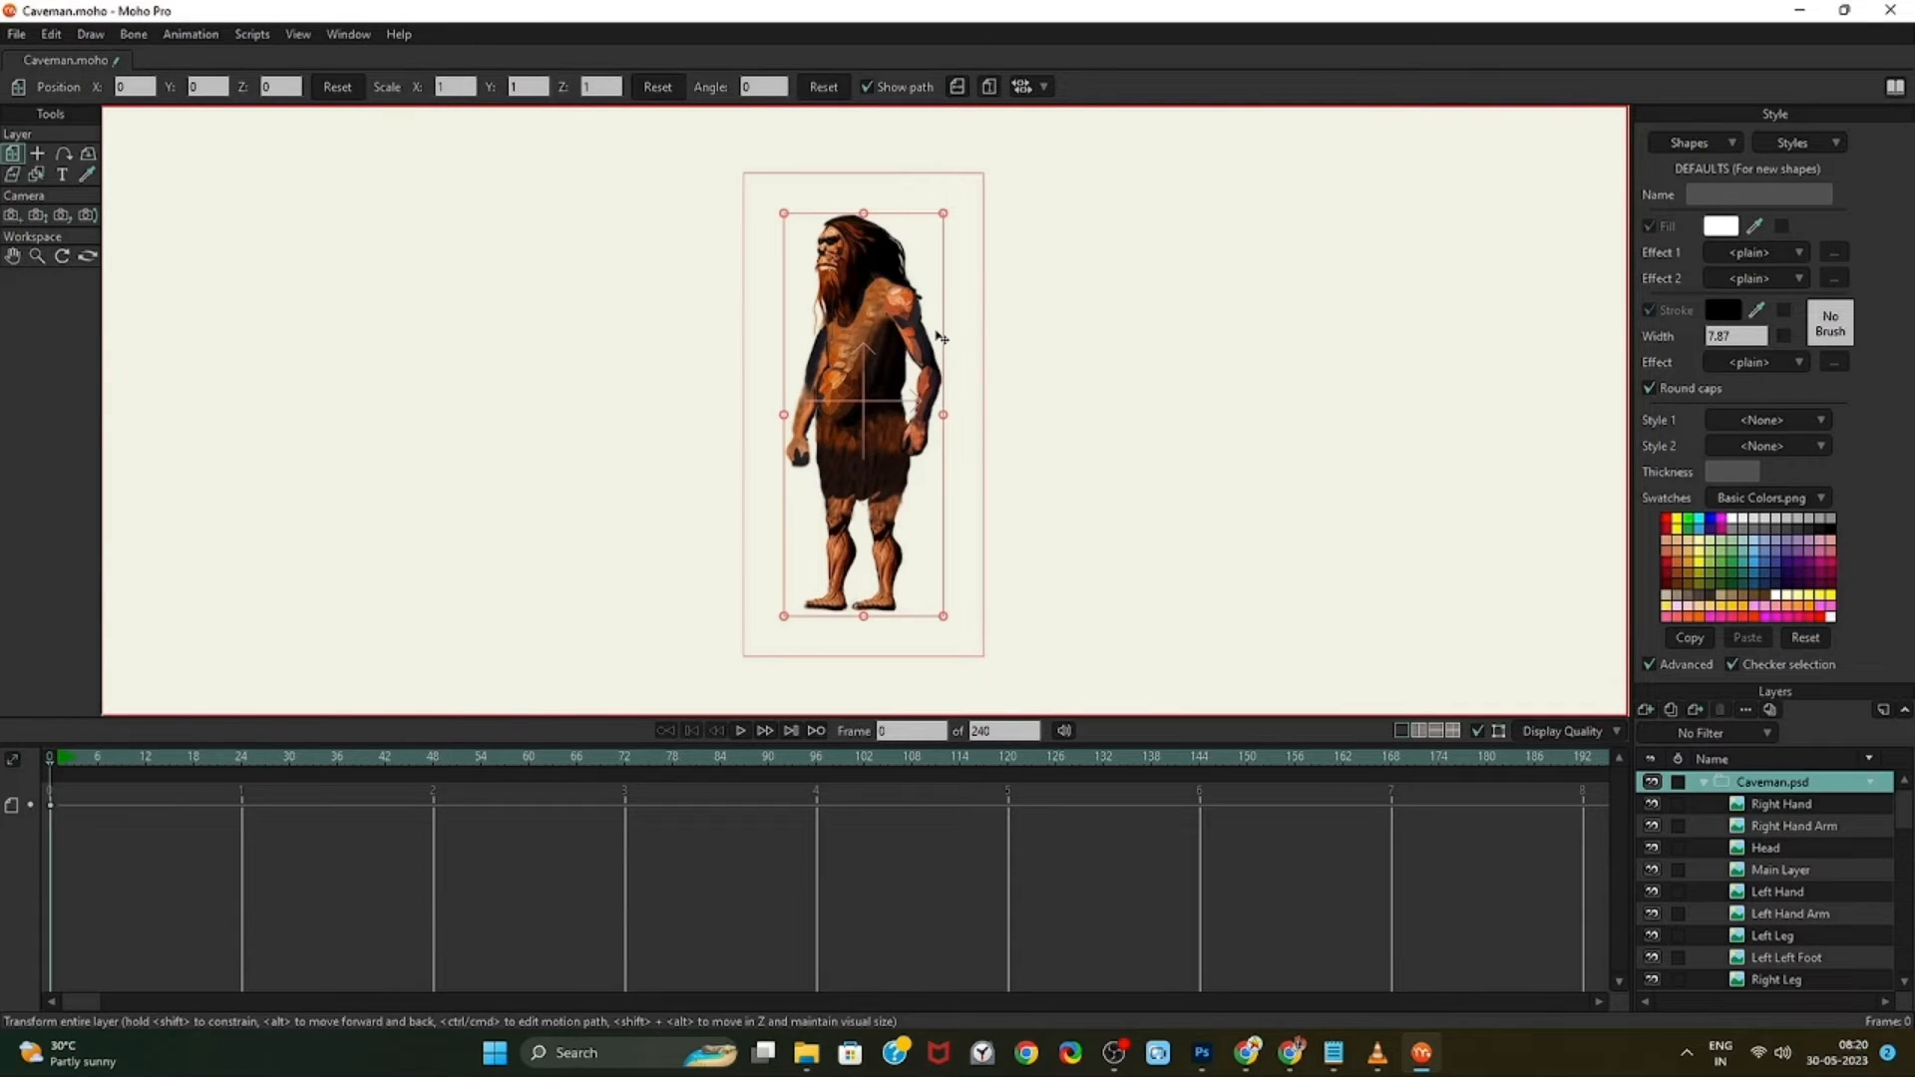
Enlarge the Caveman.psd group to a scale of about 2.89 and position it at about X 0.017, Y 0.057 within the frame
scroll(938, 333, down, 3)
drag(942, 271, 991, 181)
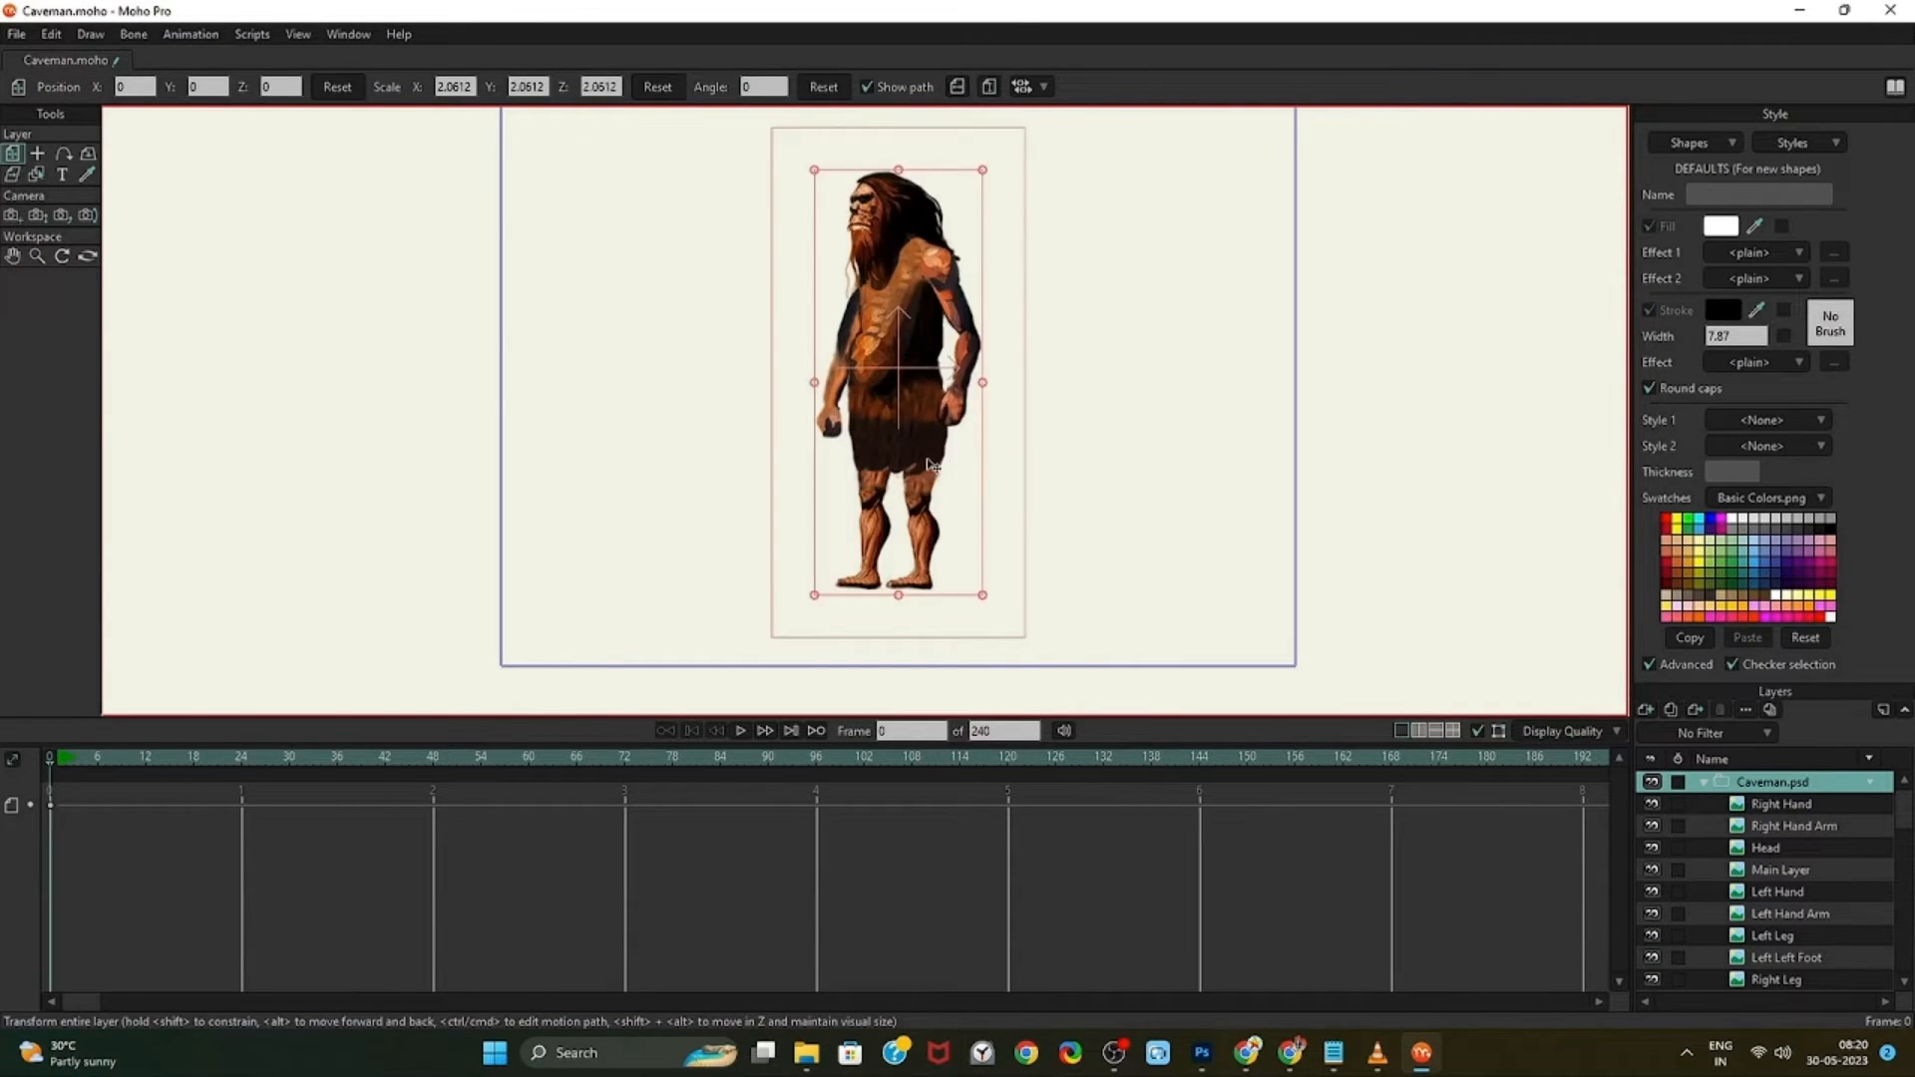
drag(912, 319, 907, 389)
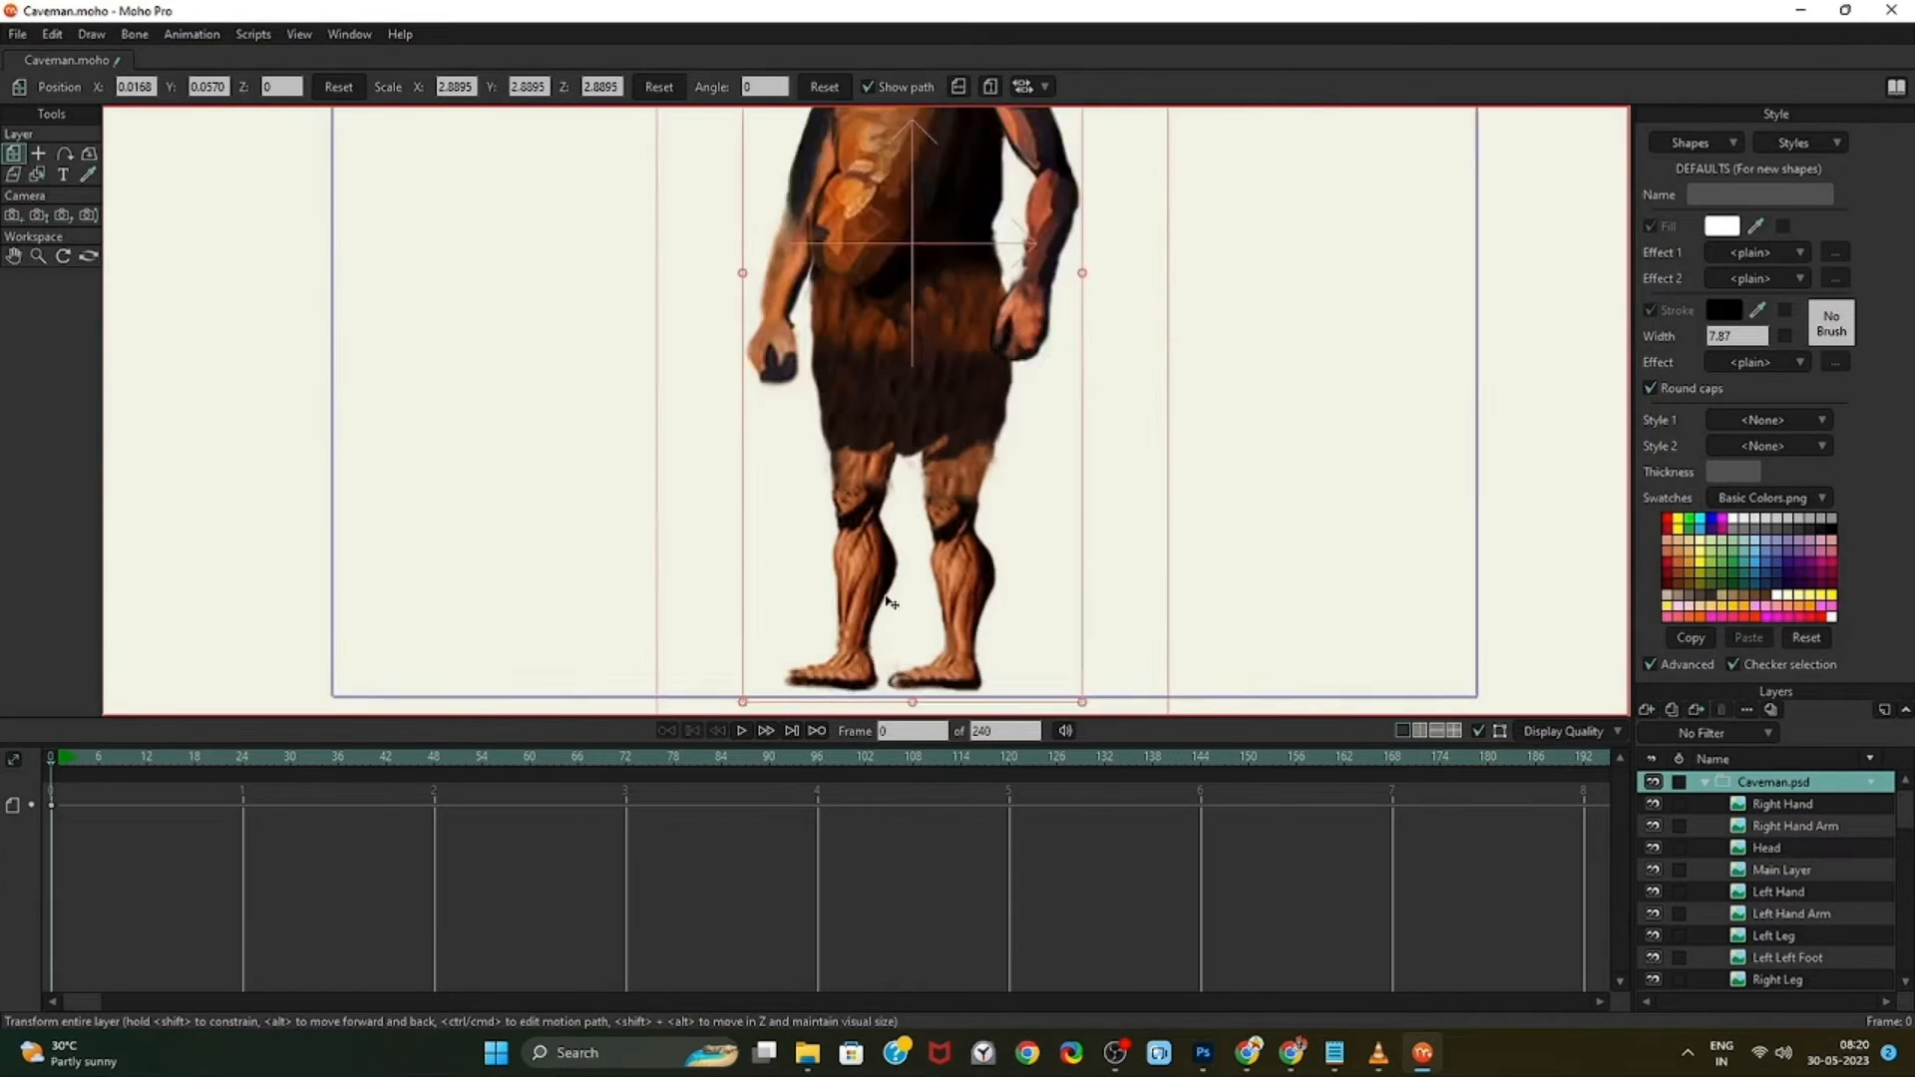
Examine the caveman's legs and feet up close, and switch back to Photoshop to view the leg and foot layers
scroll(888, 602, up, 2)
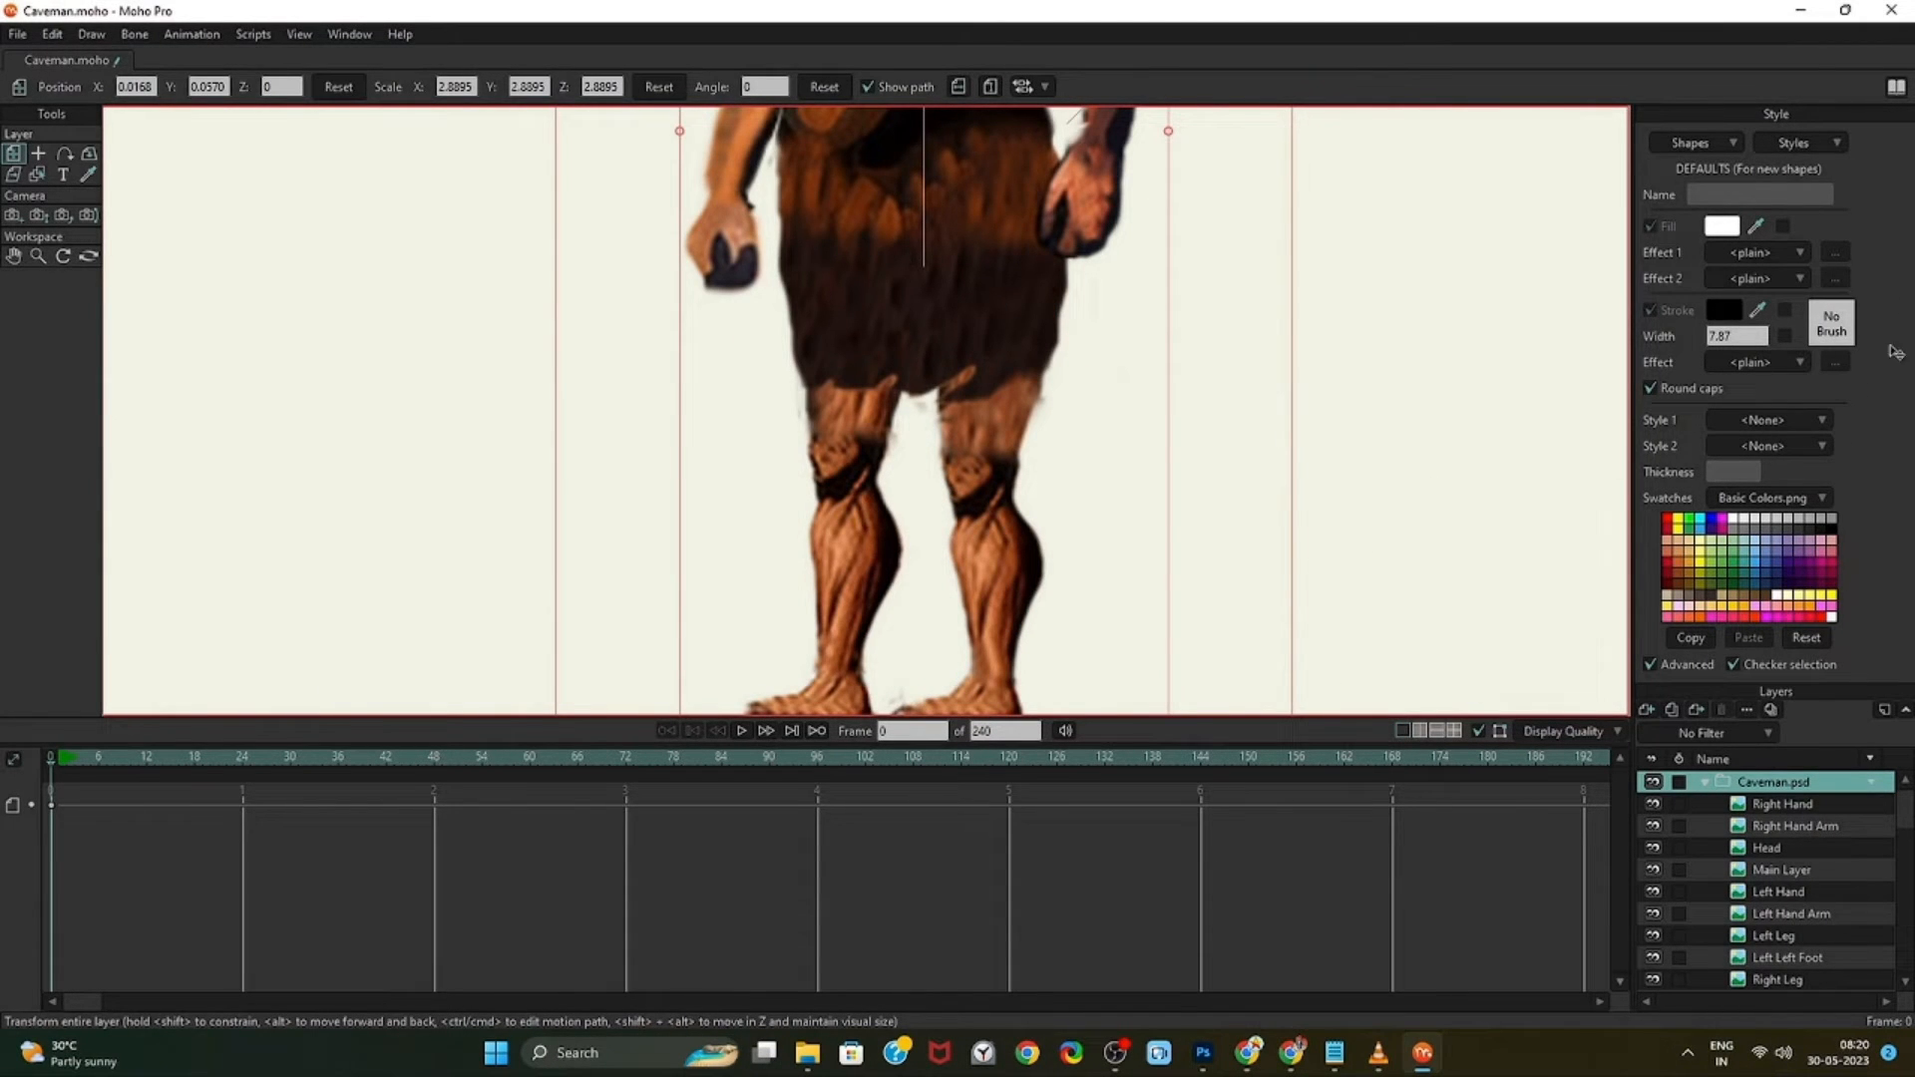
scroll(1320, 605, down, 4)
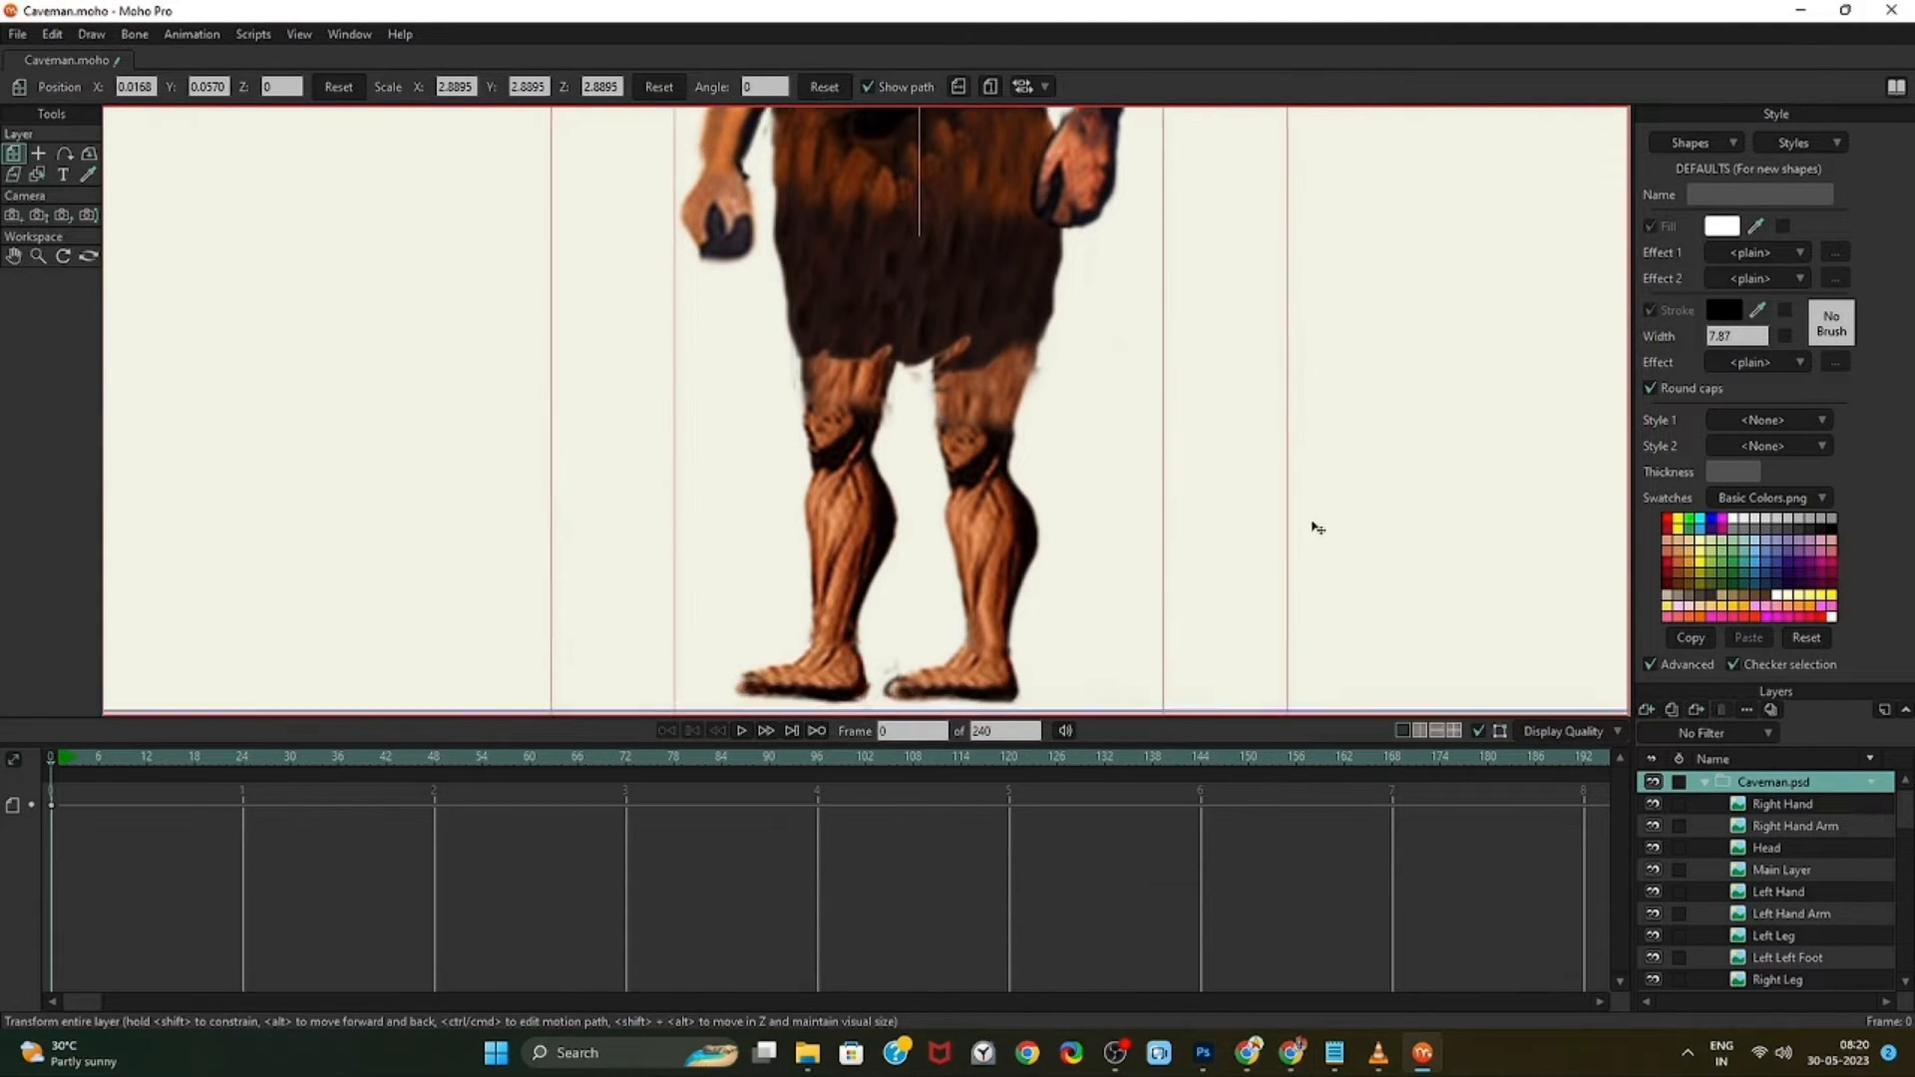
scroll(888, 602, up, 2)
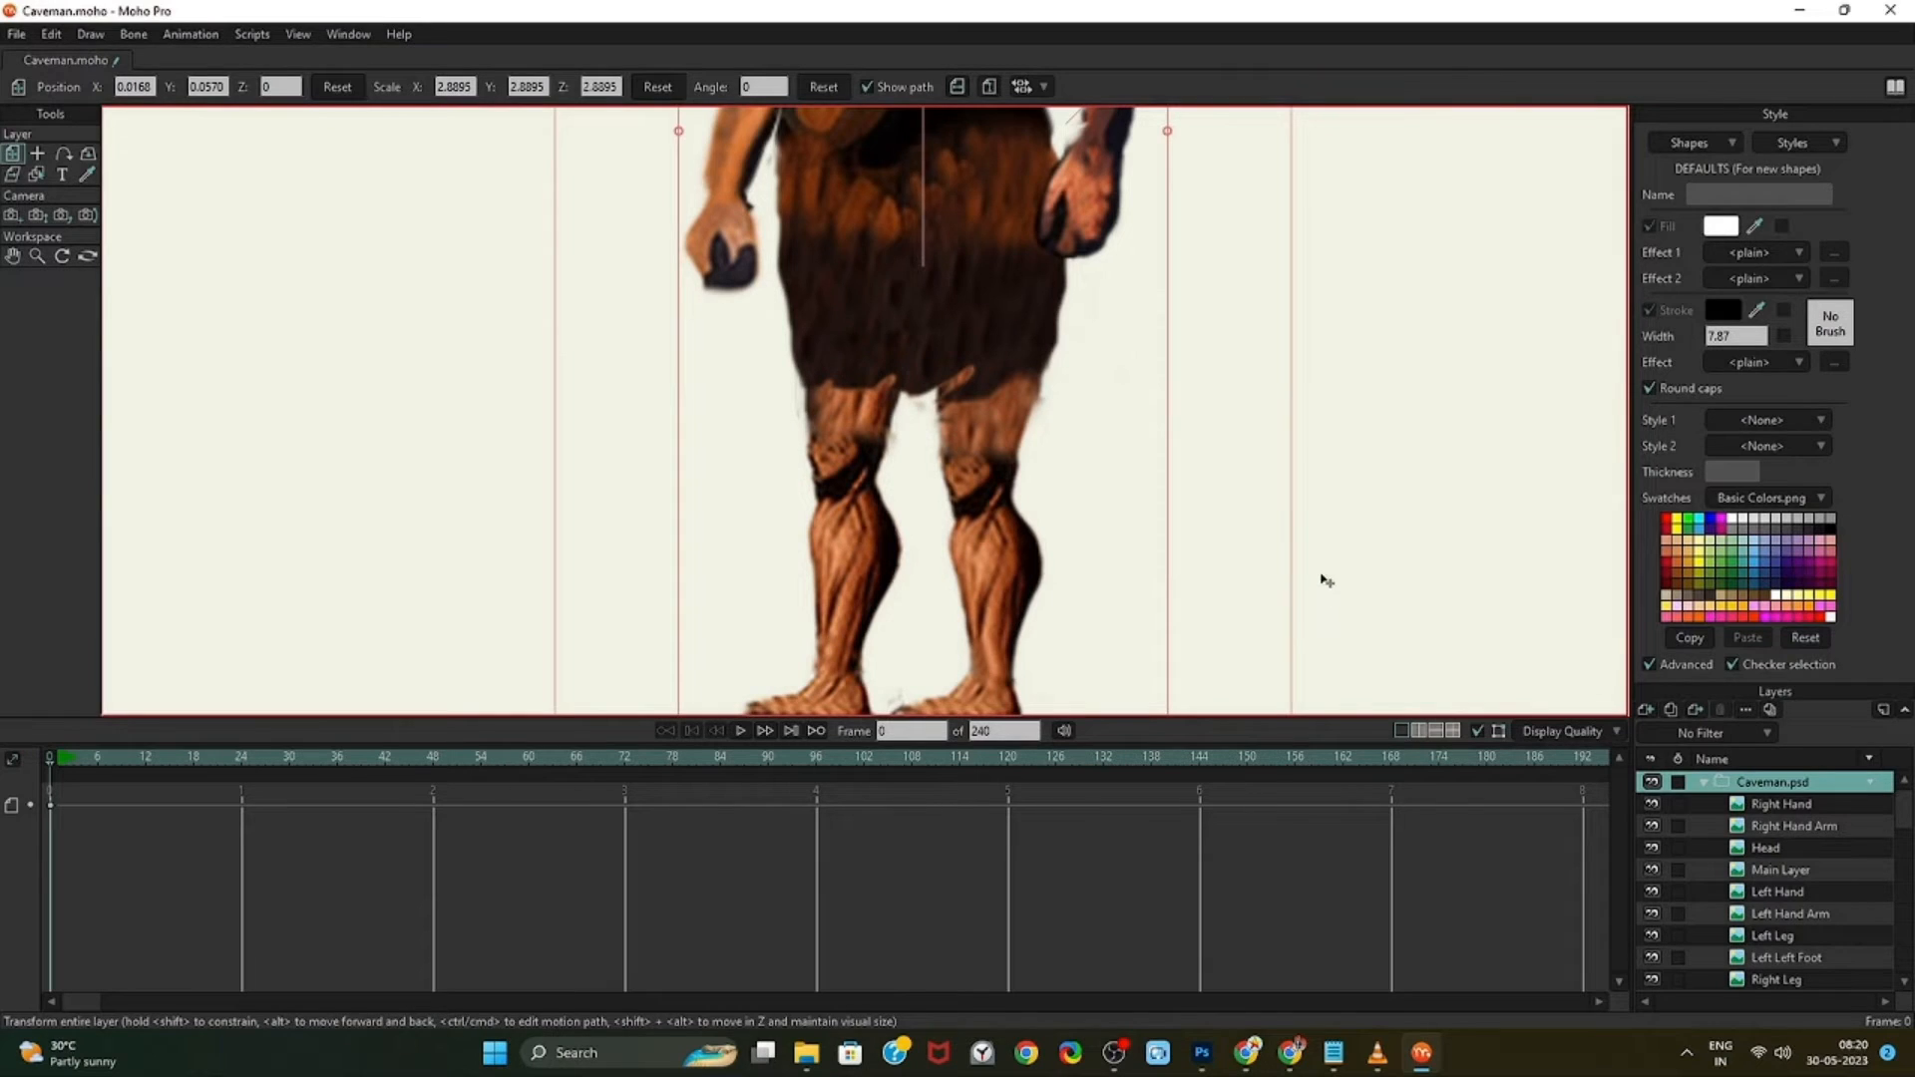
scroll(1321, 582, down, 3)
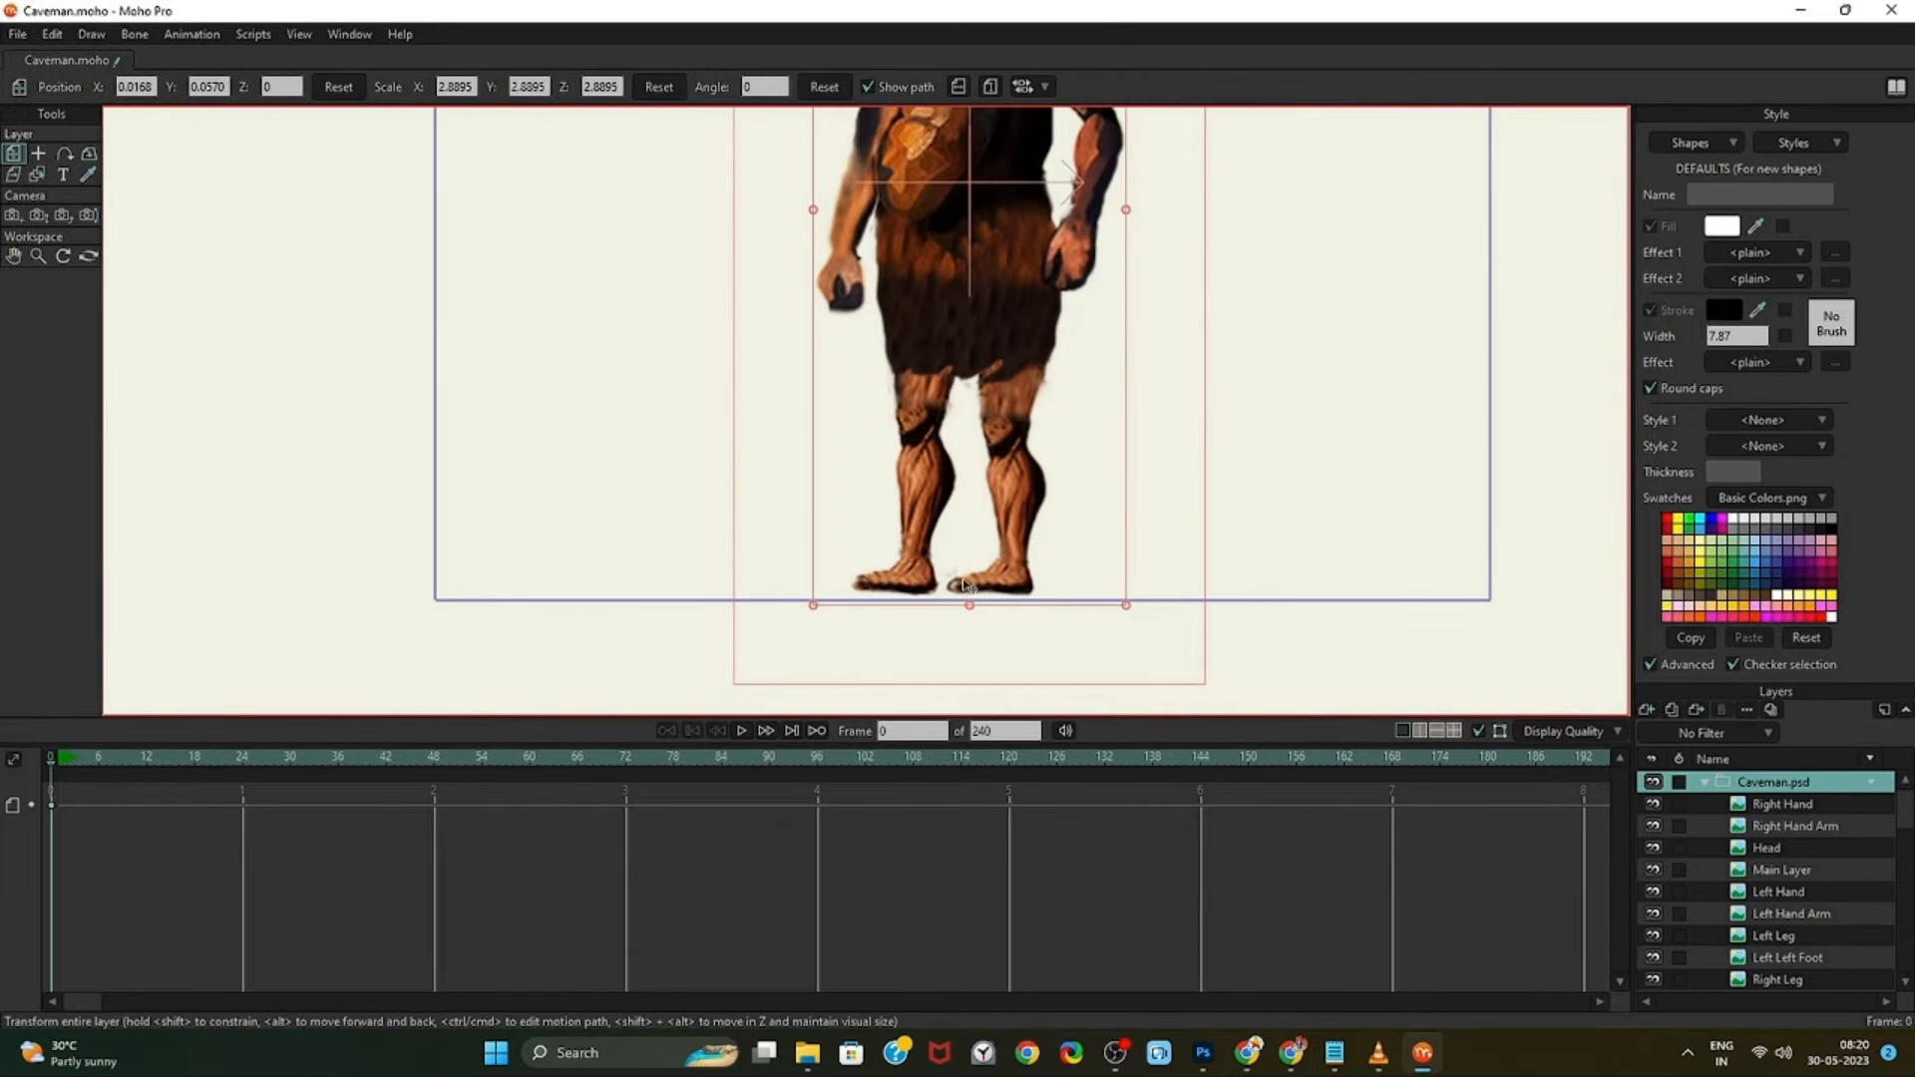
click(1203, 1053)
scroll(1731, 887, down, 1)
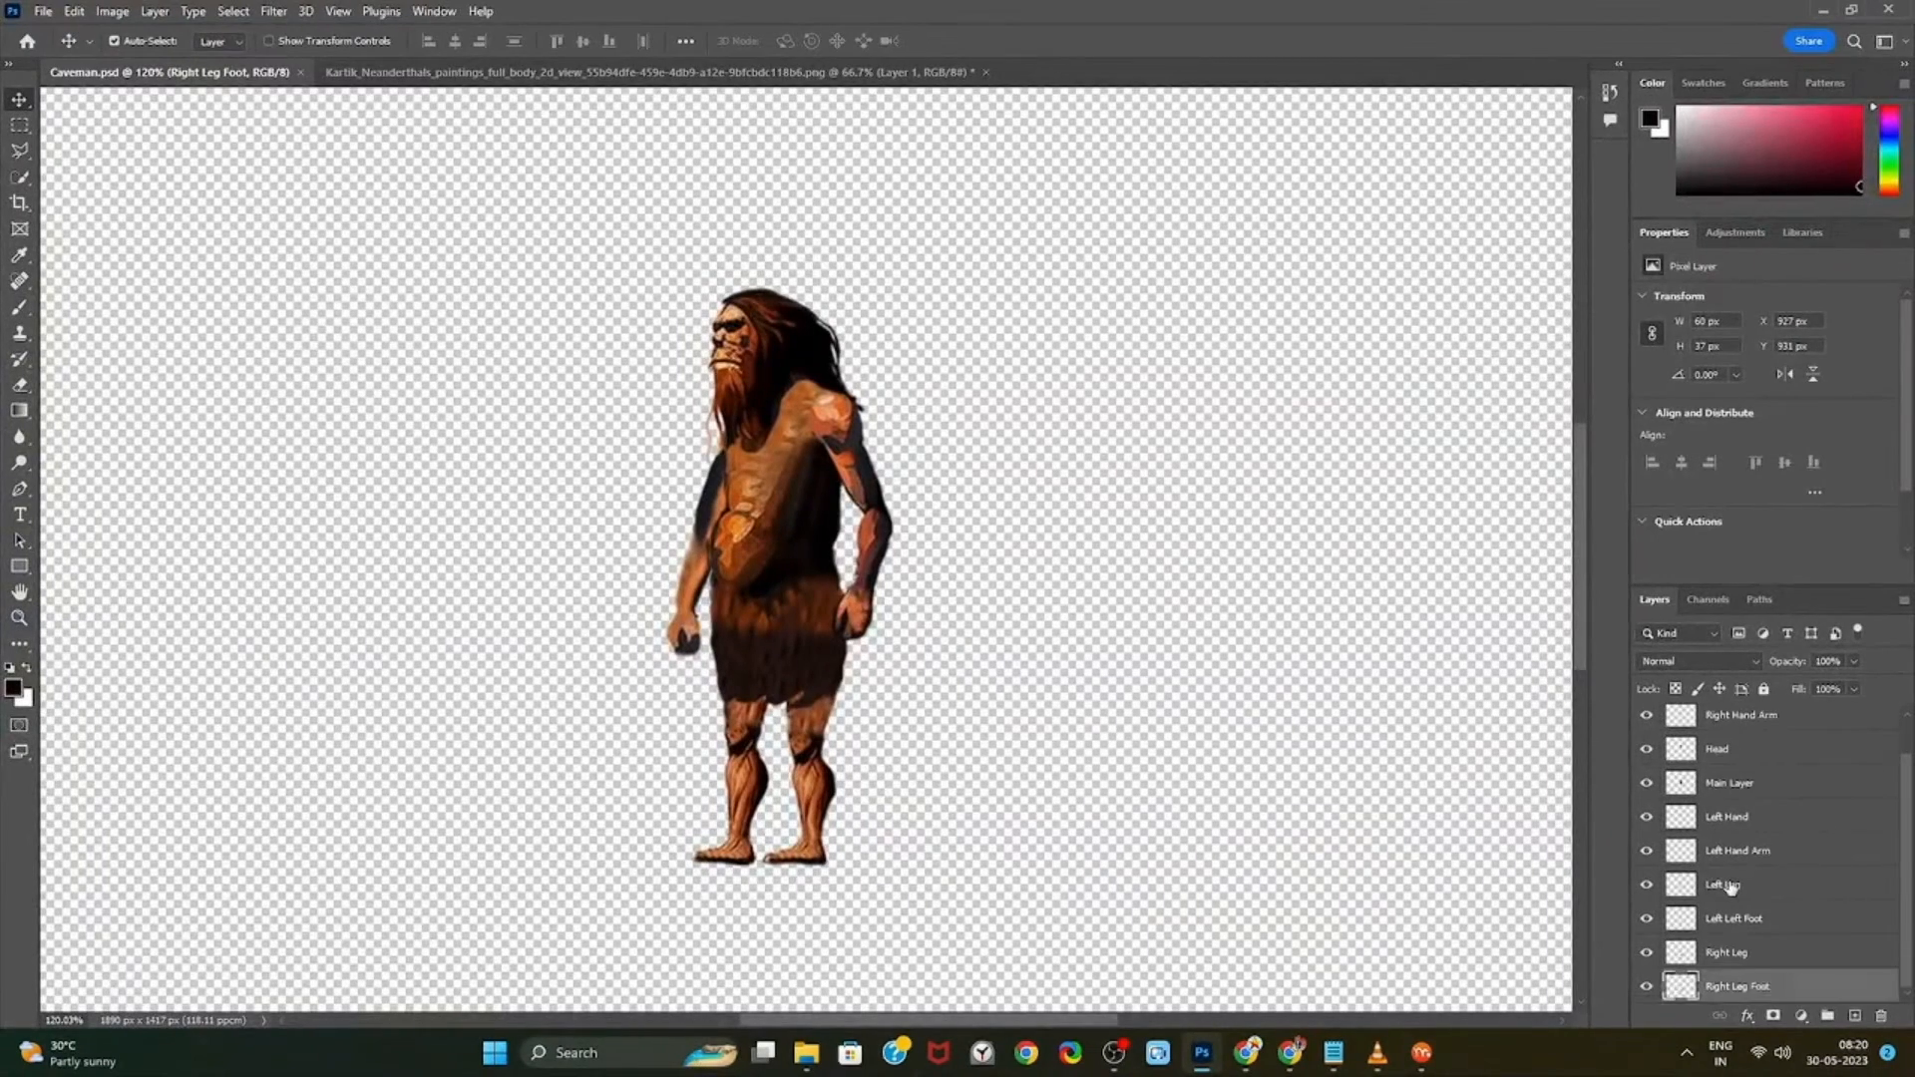
Add a new empty layer at the bottom of the Caveman.psd layer stack, below Right Leg Foot
scroll(1731, 887, up, 1)
scroll(1736, 857, down, 1)
click(1855, 1016)
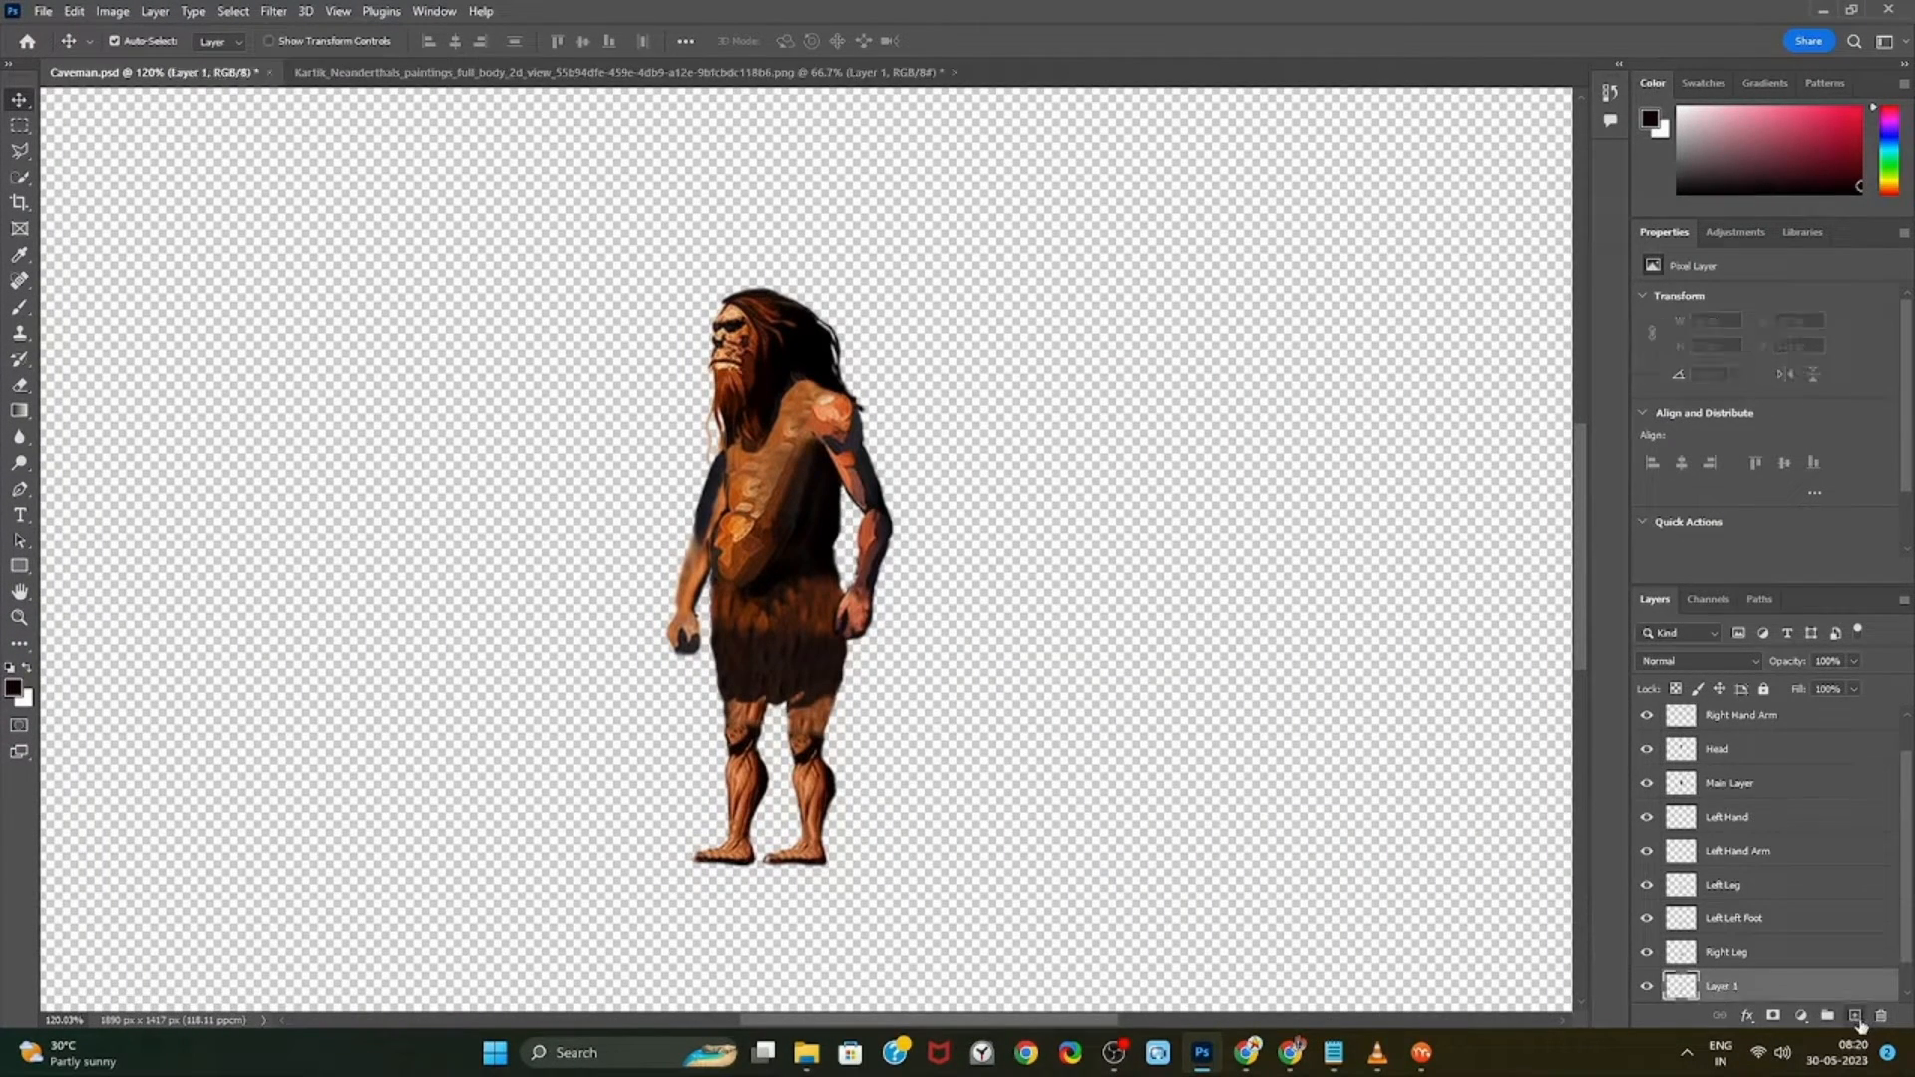
drag(1733, 959, 1724, 1008)
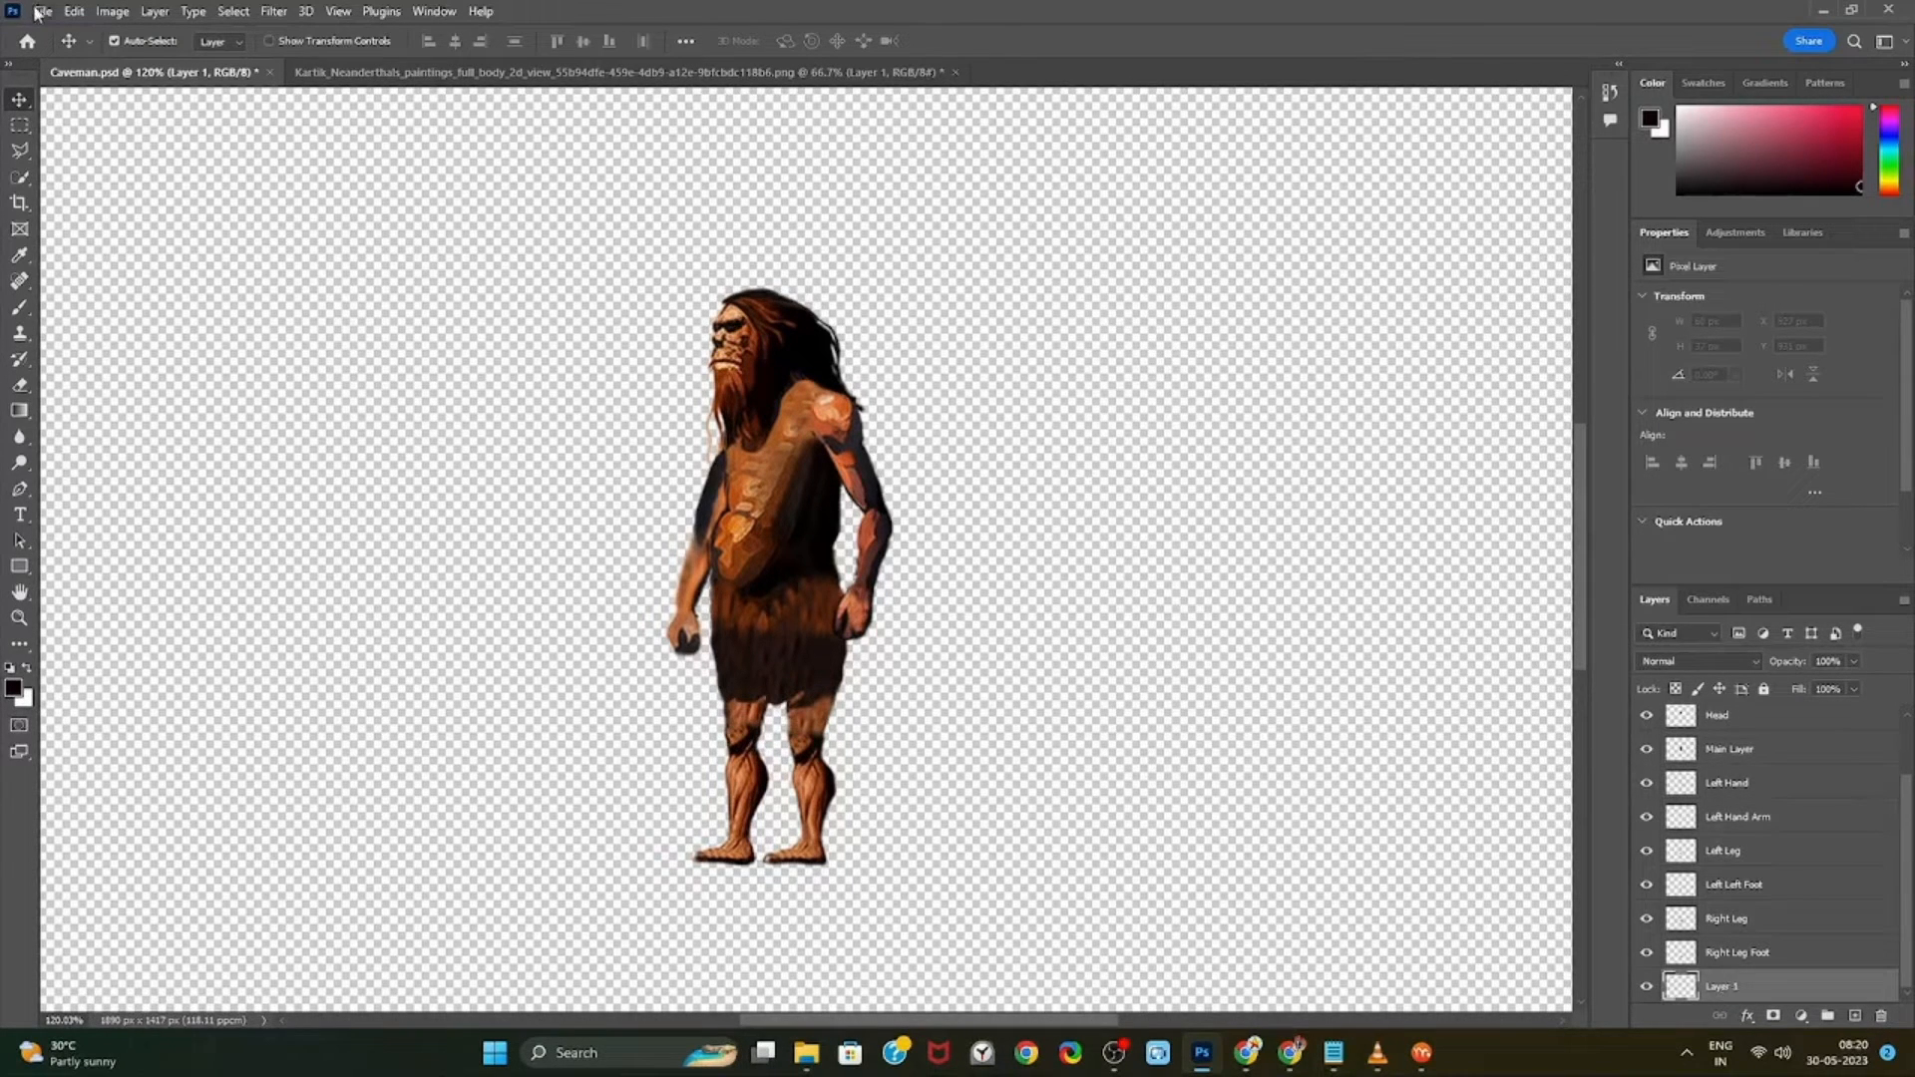
click(72, 14)
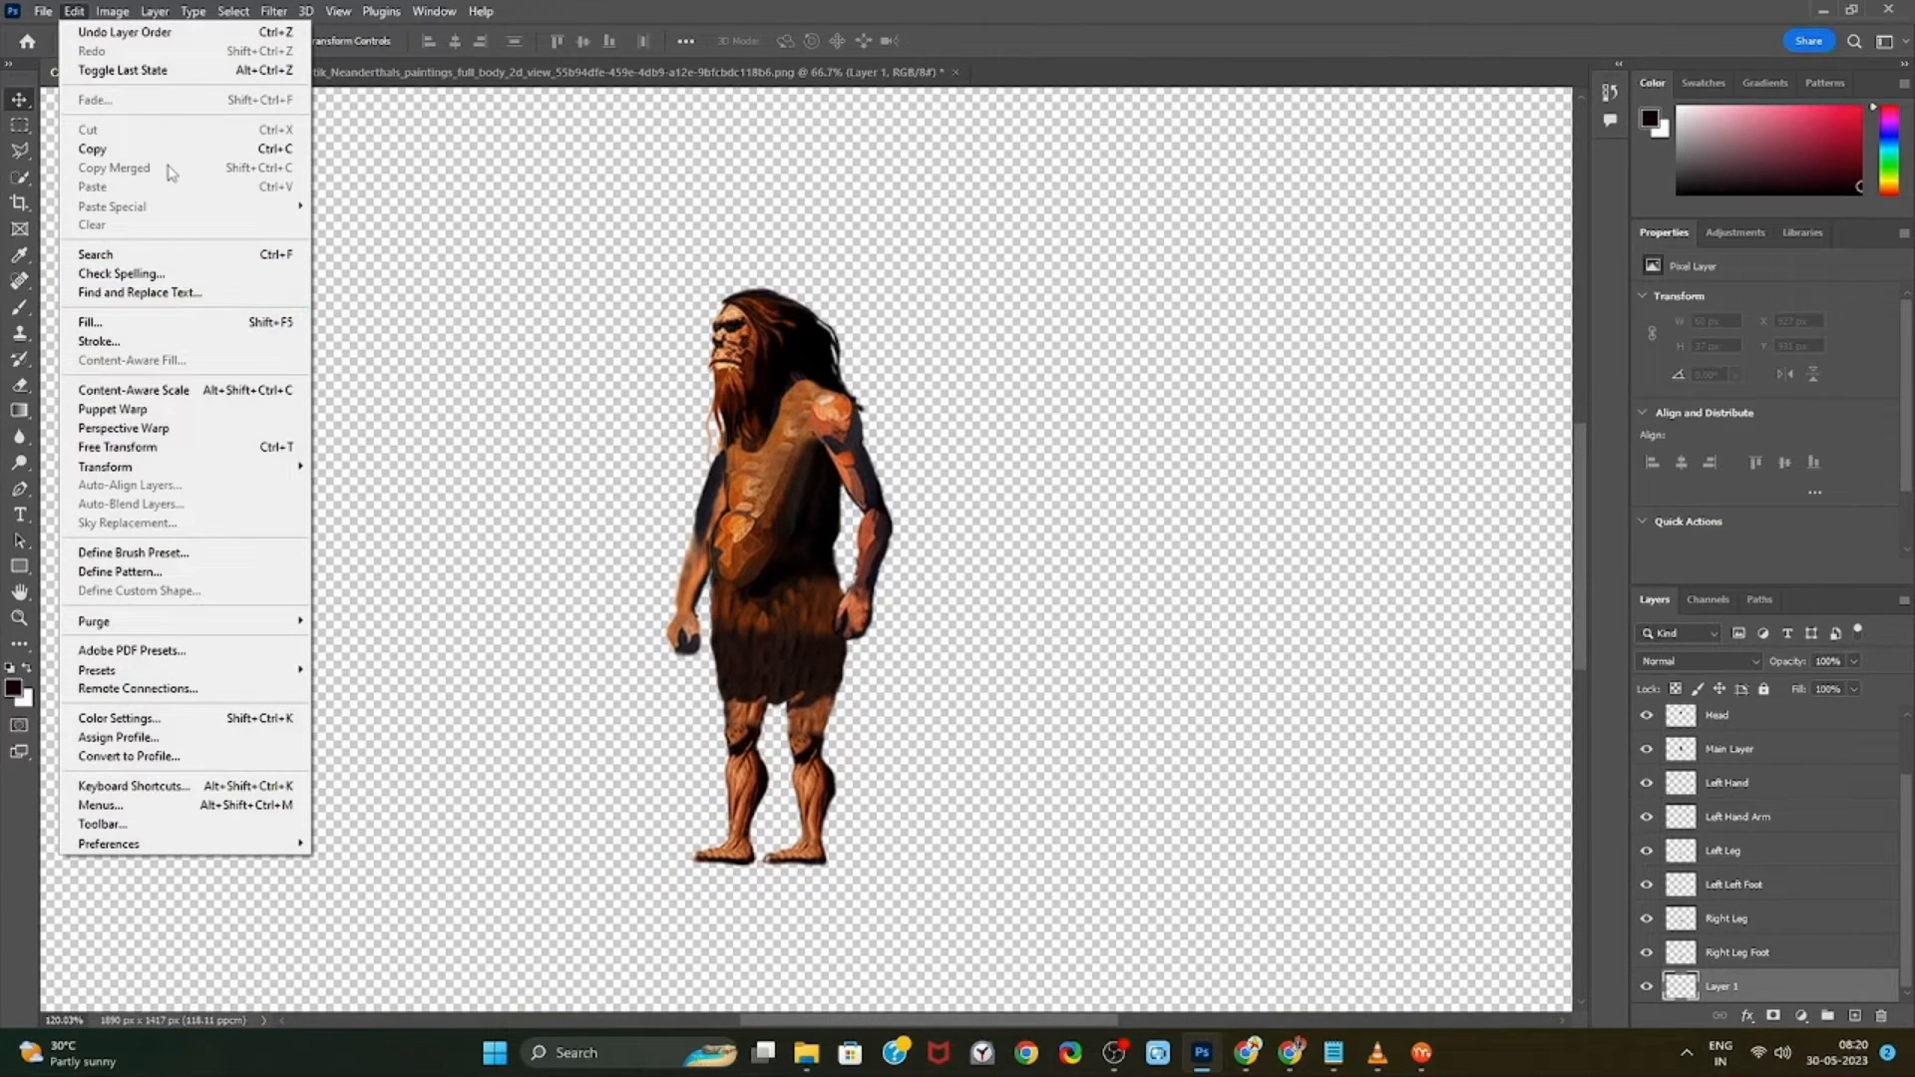
click(148, 339)
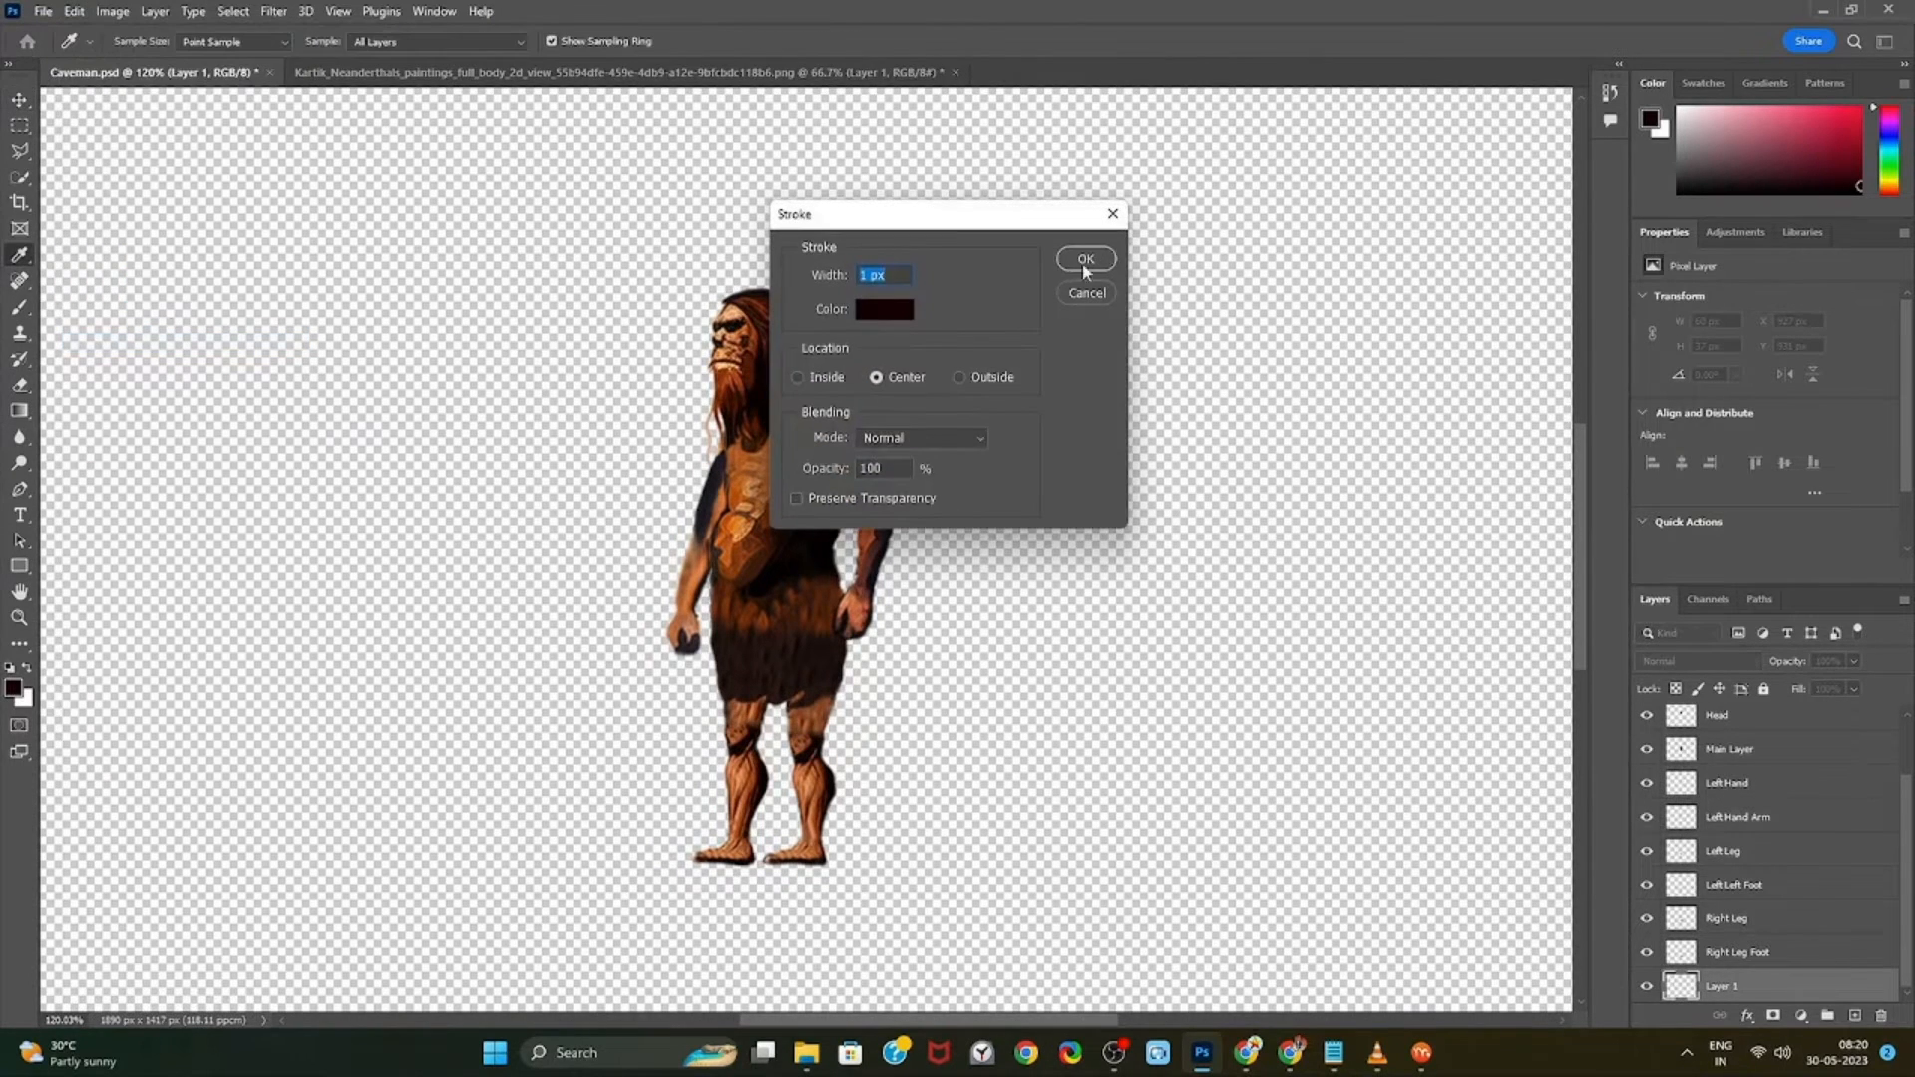
click(1111, 214)
Fill the new bottom layer with 50% Gray in Normal mode at 100% opacity
click(74, 11)
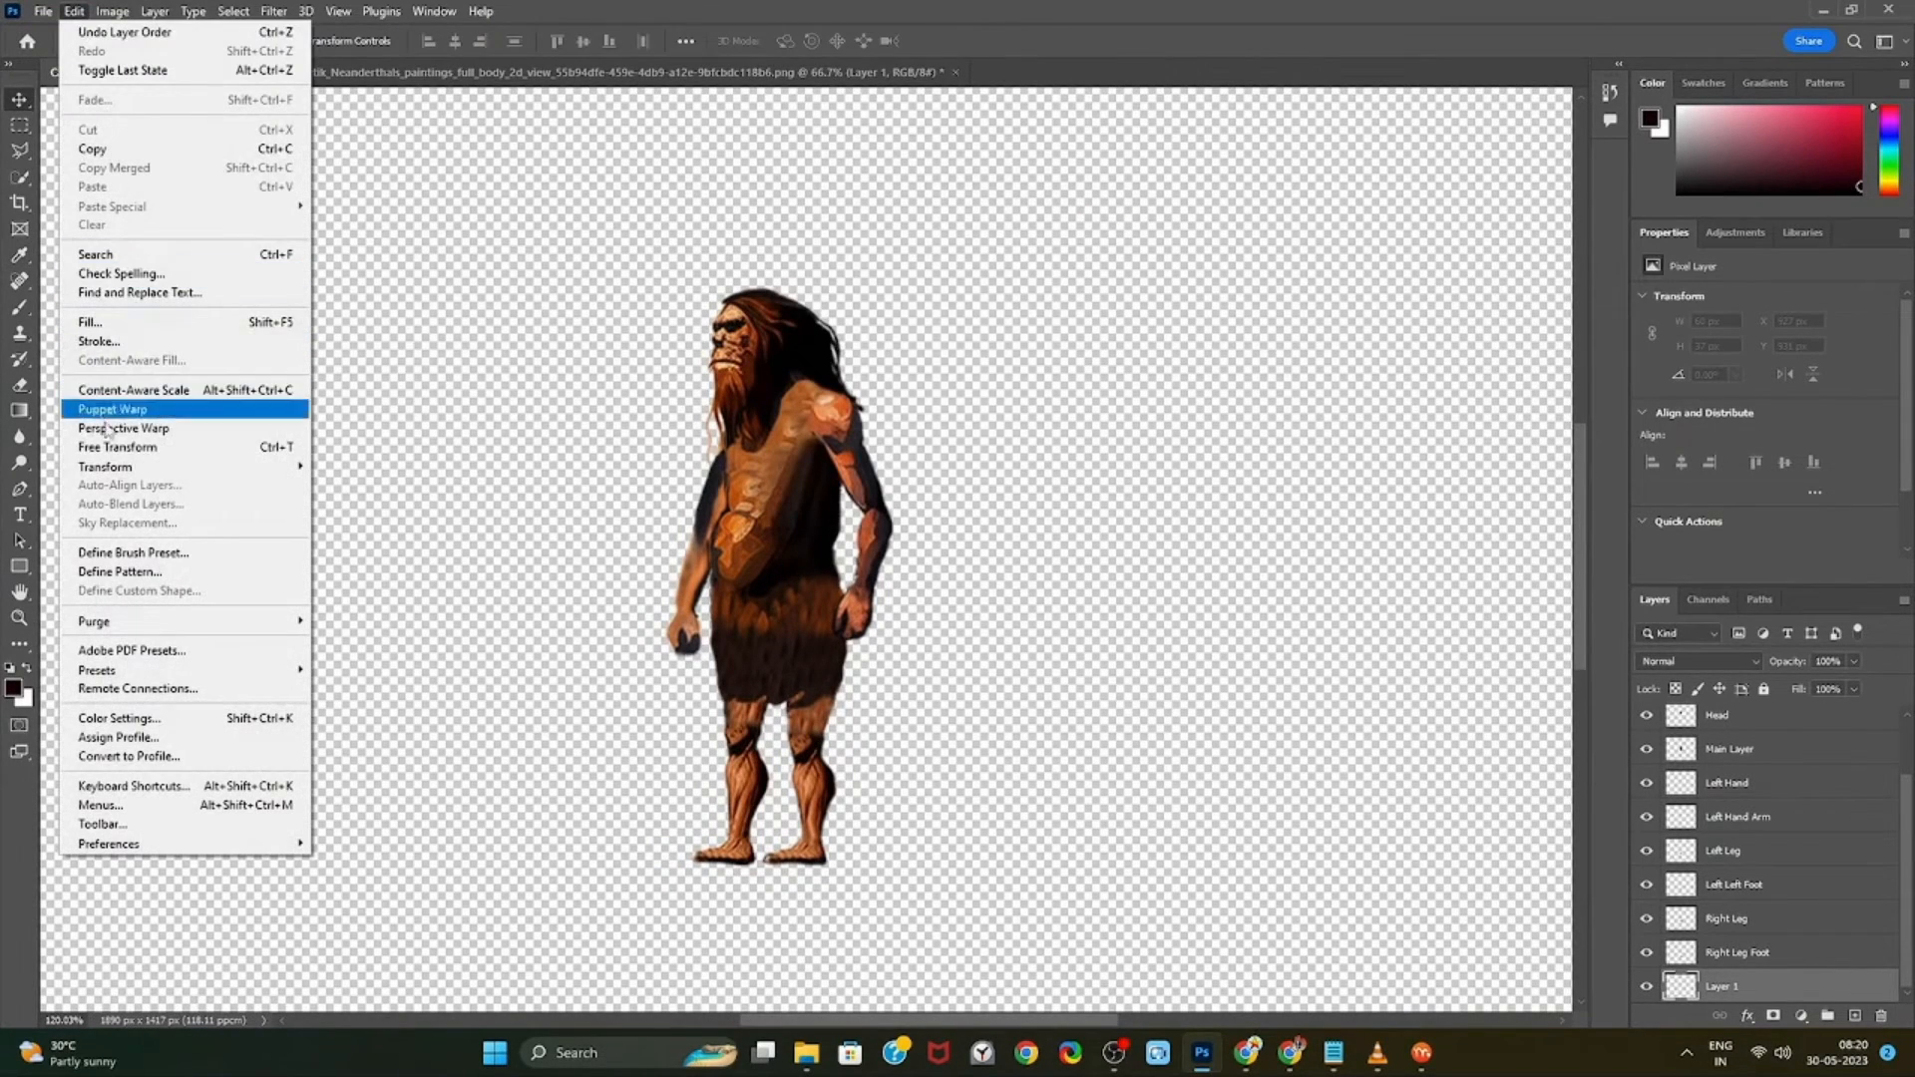
click(90, 321)
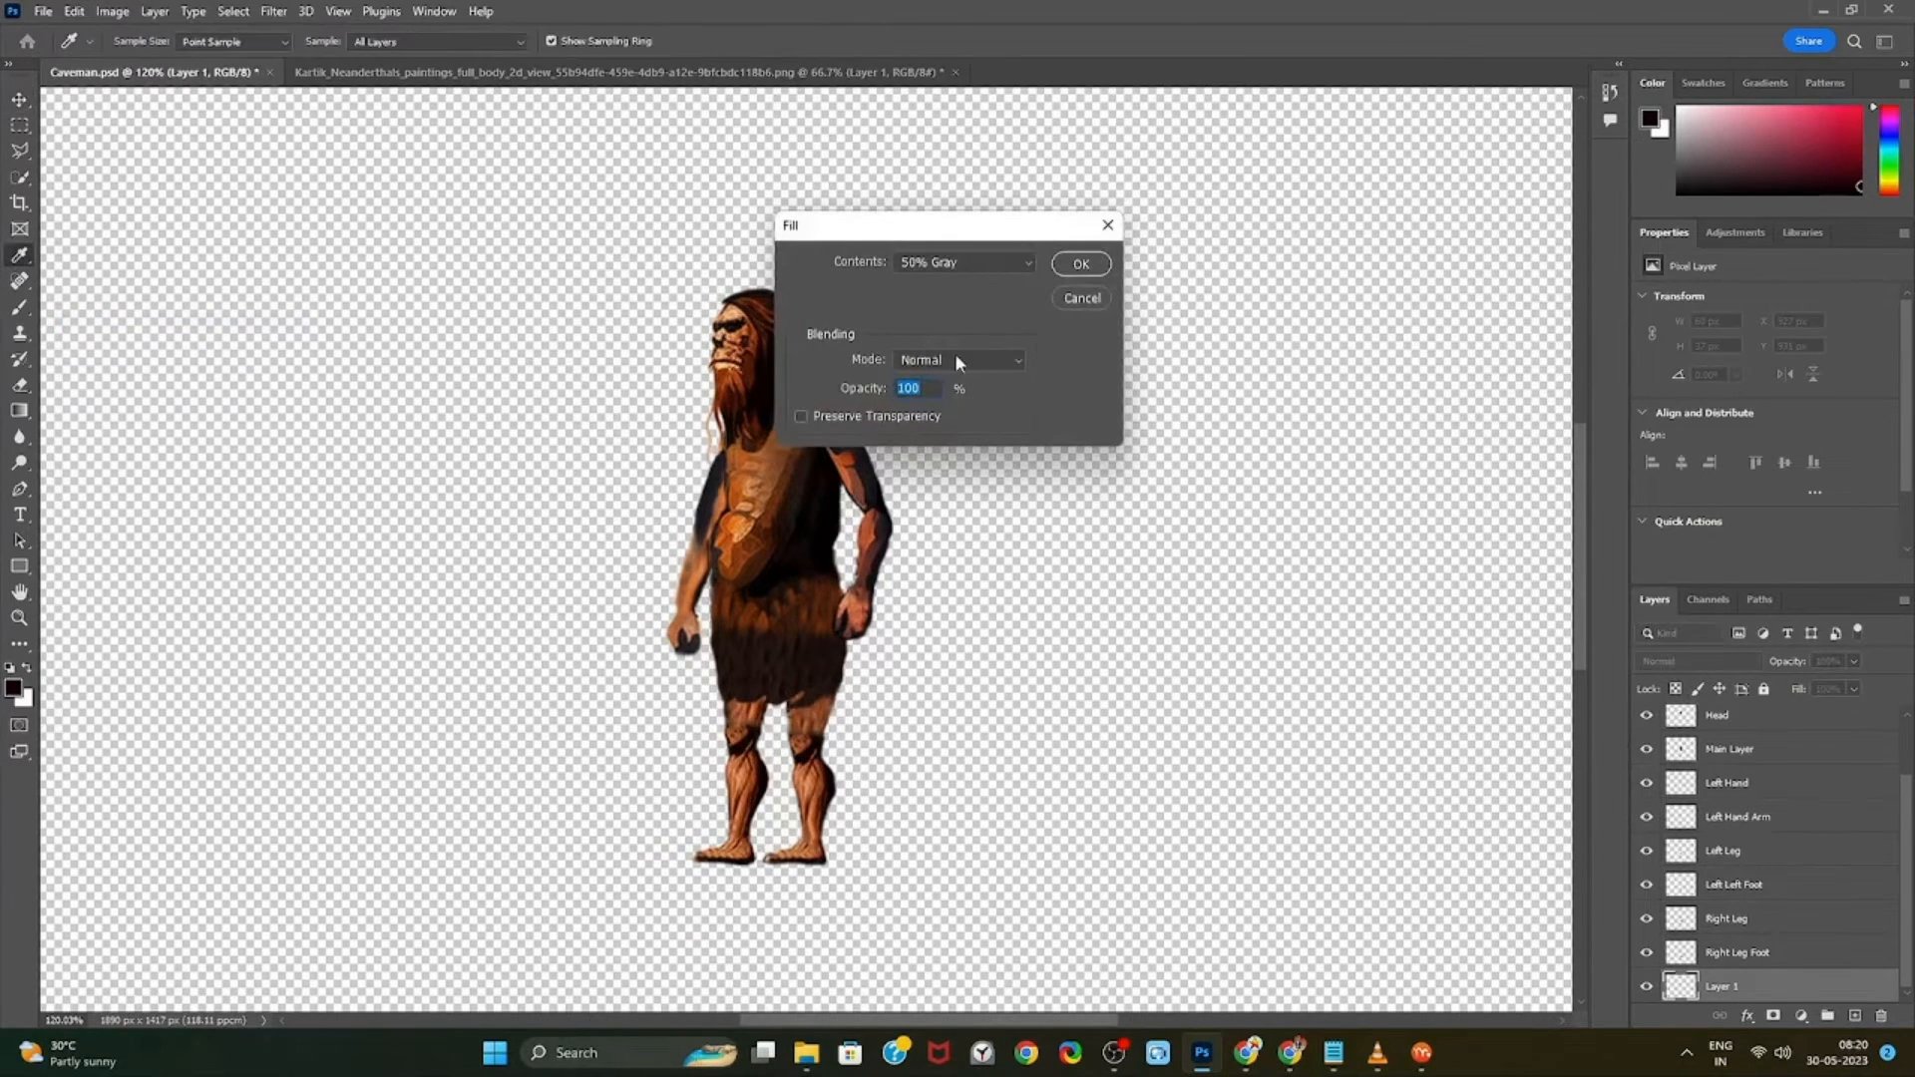
click(1082, 264)
key(v)
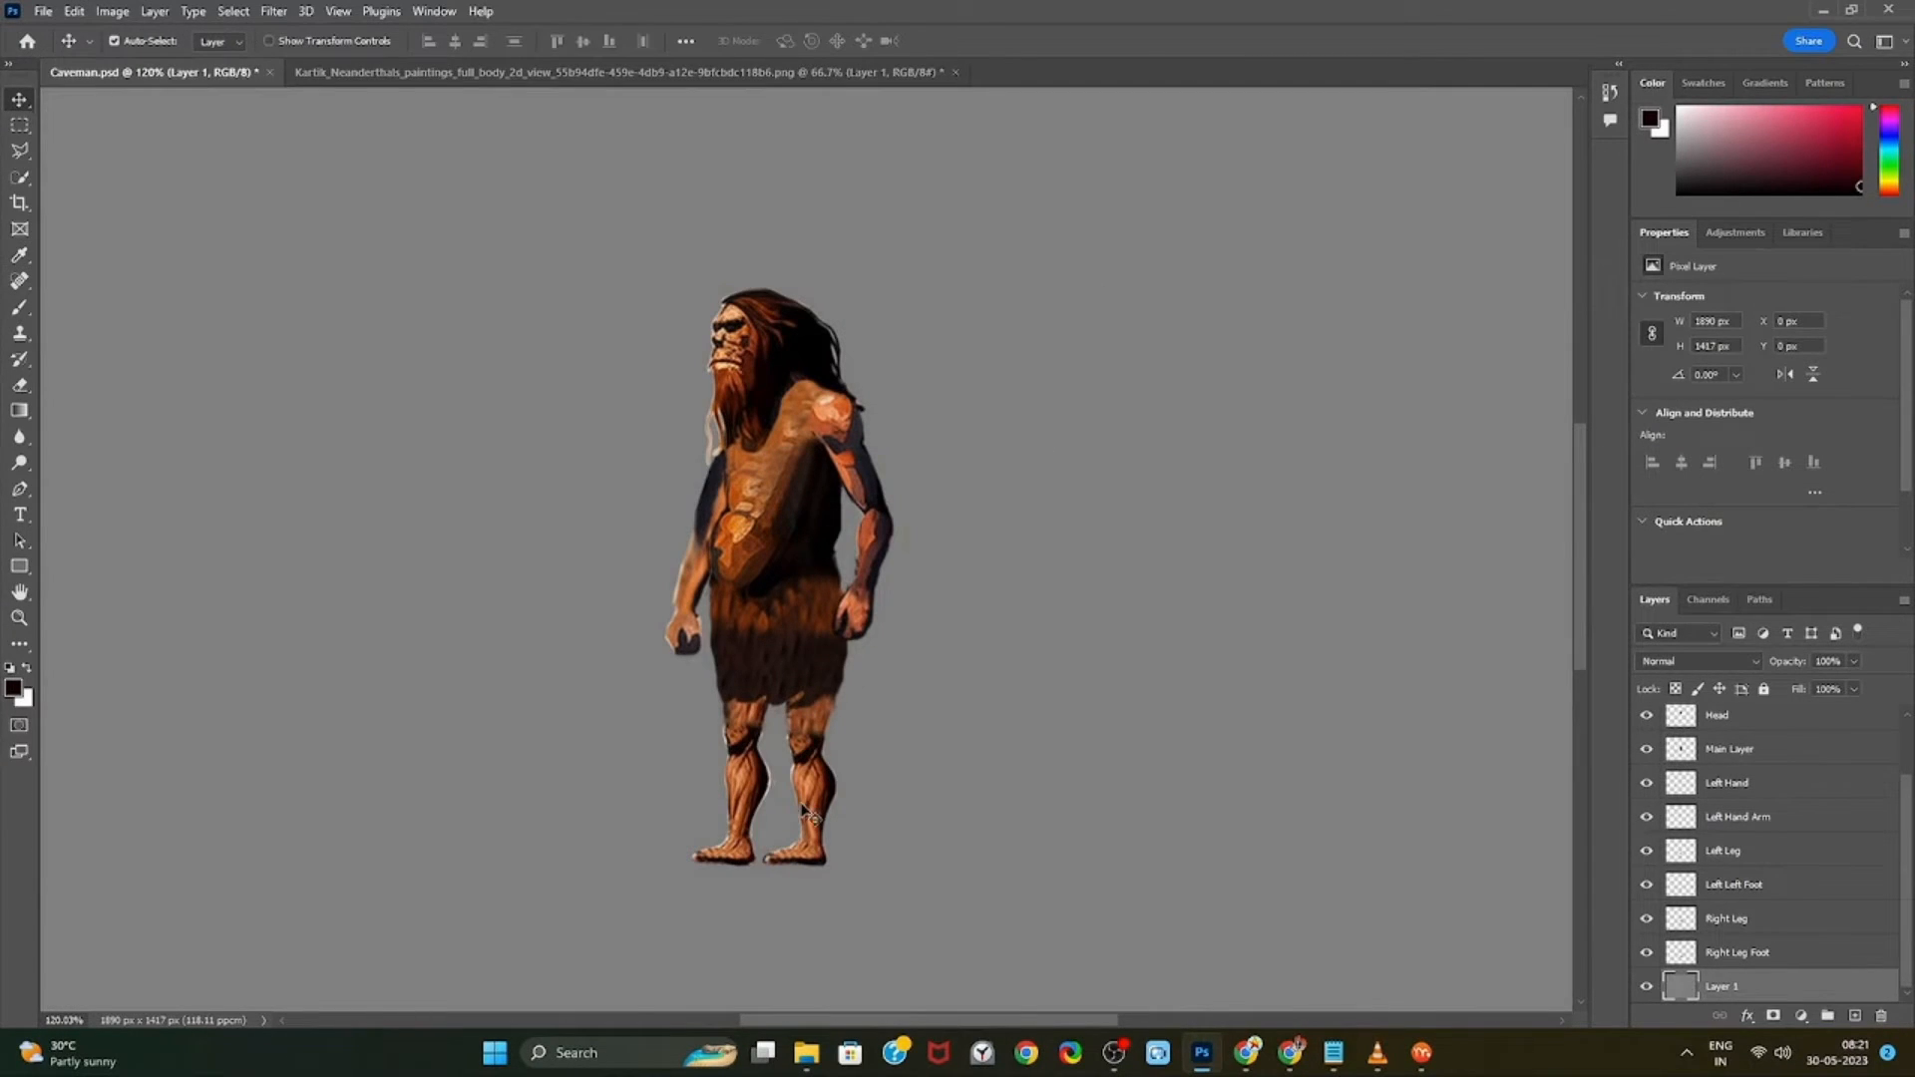
Use the Eraser tool to clean stray pixels around the legs on the Main Layer and Left Leg layers
scroll(752, 873, up, 3)
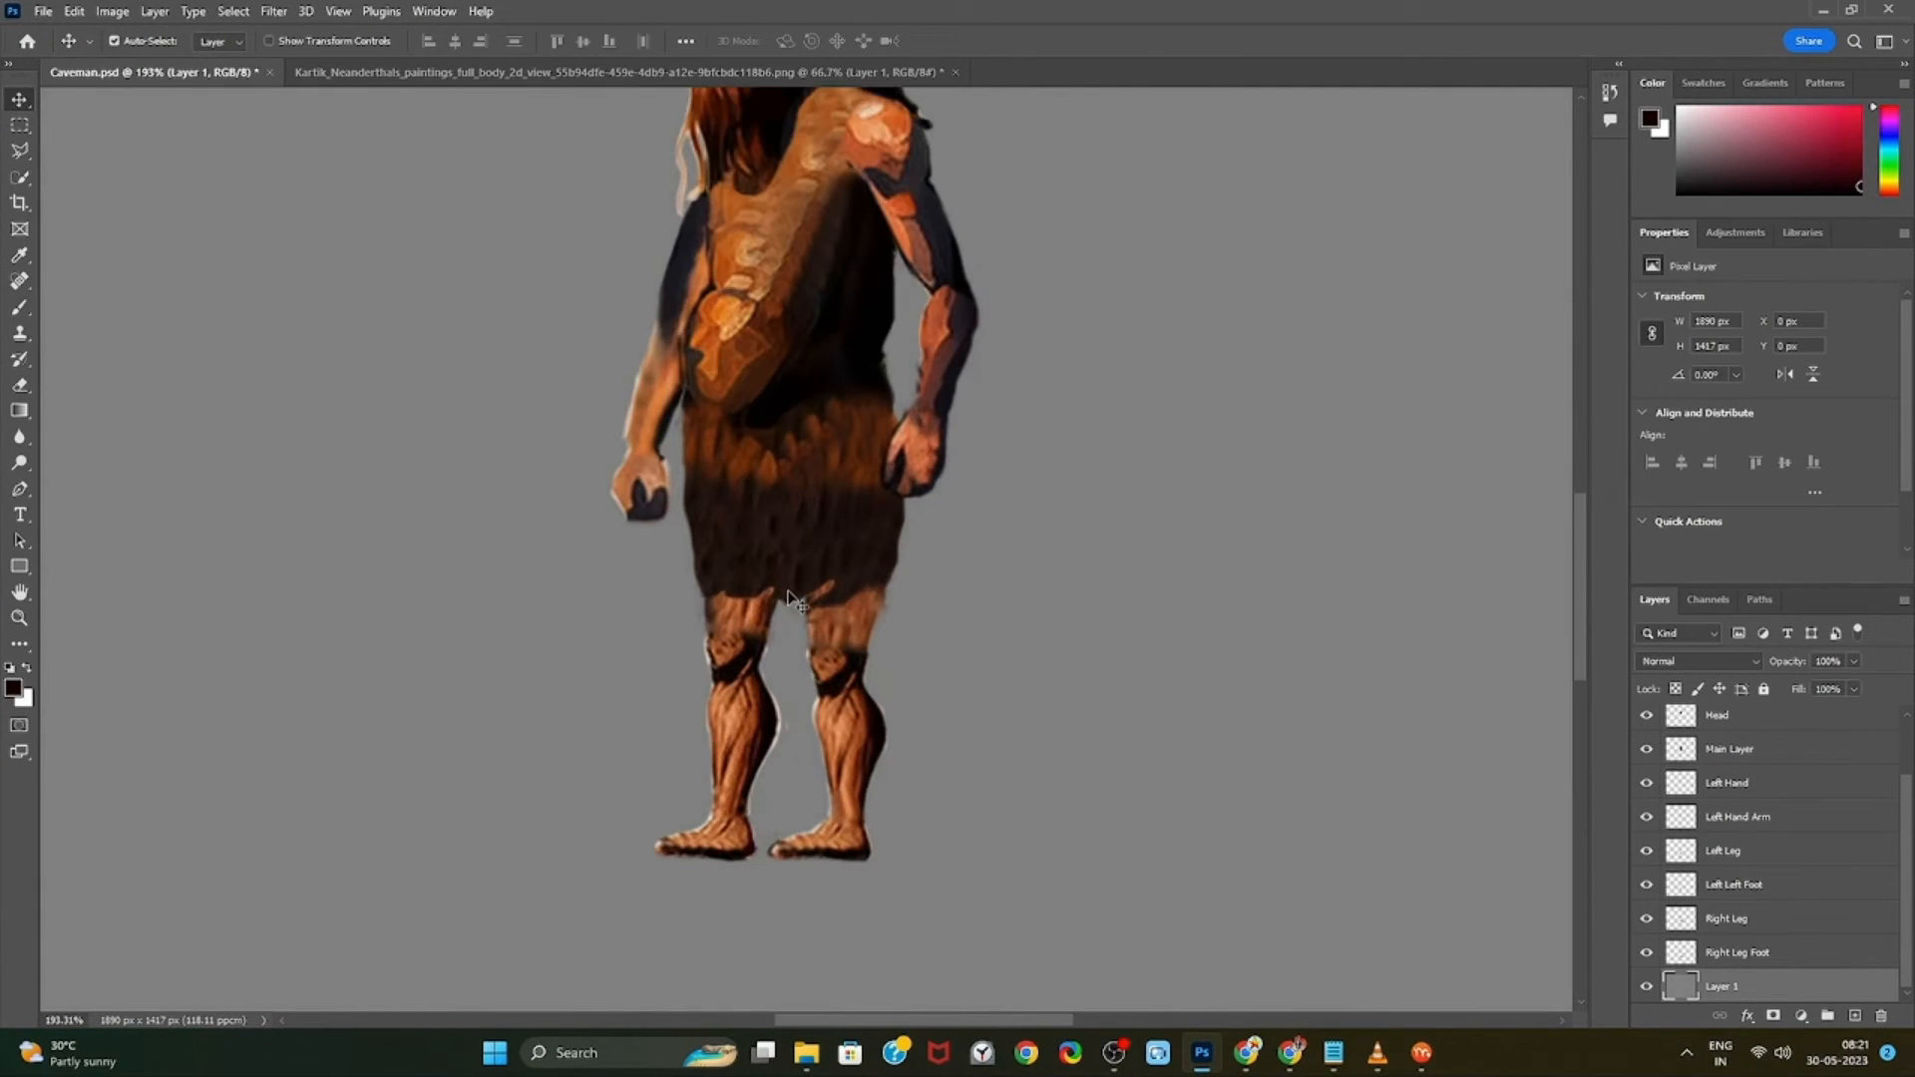
scroll(801, 688, up, 2)
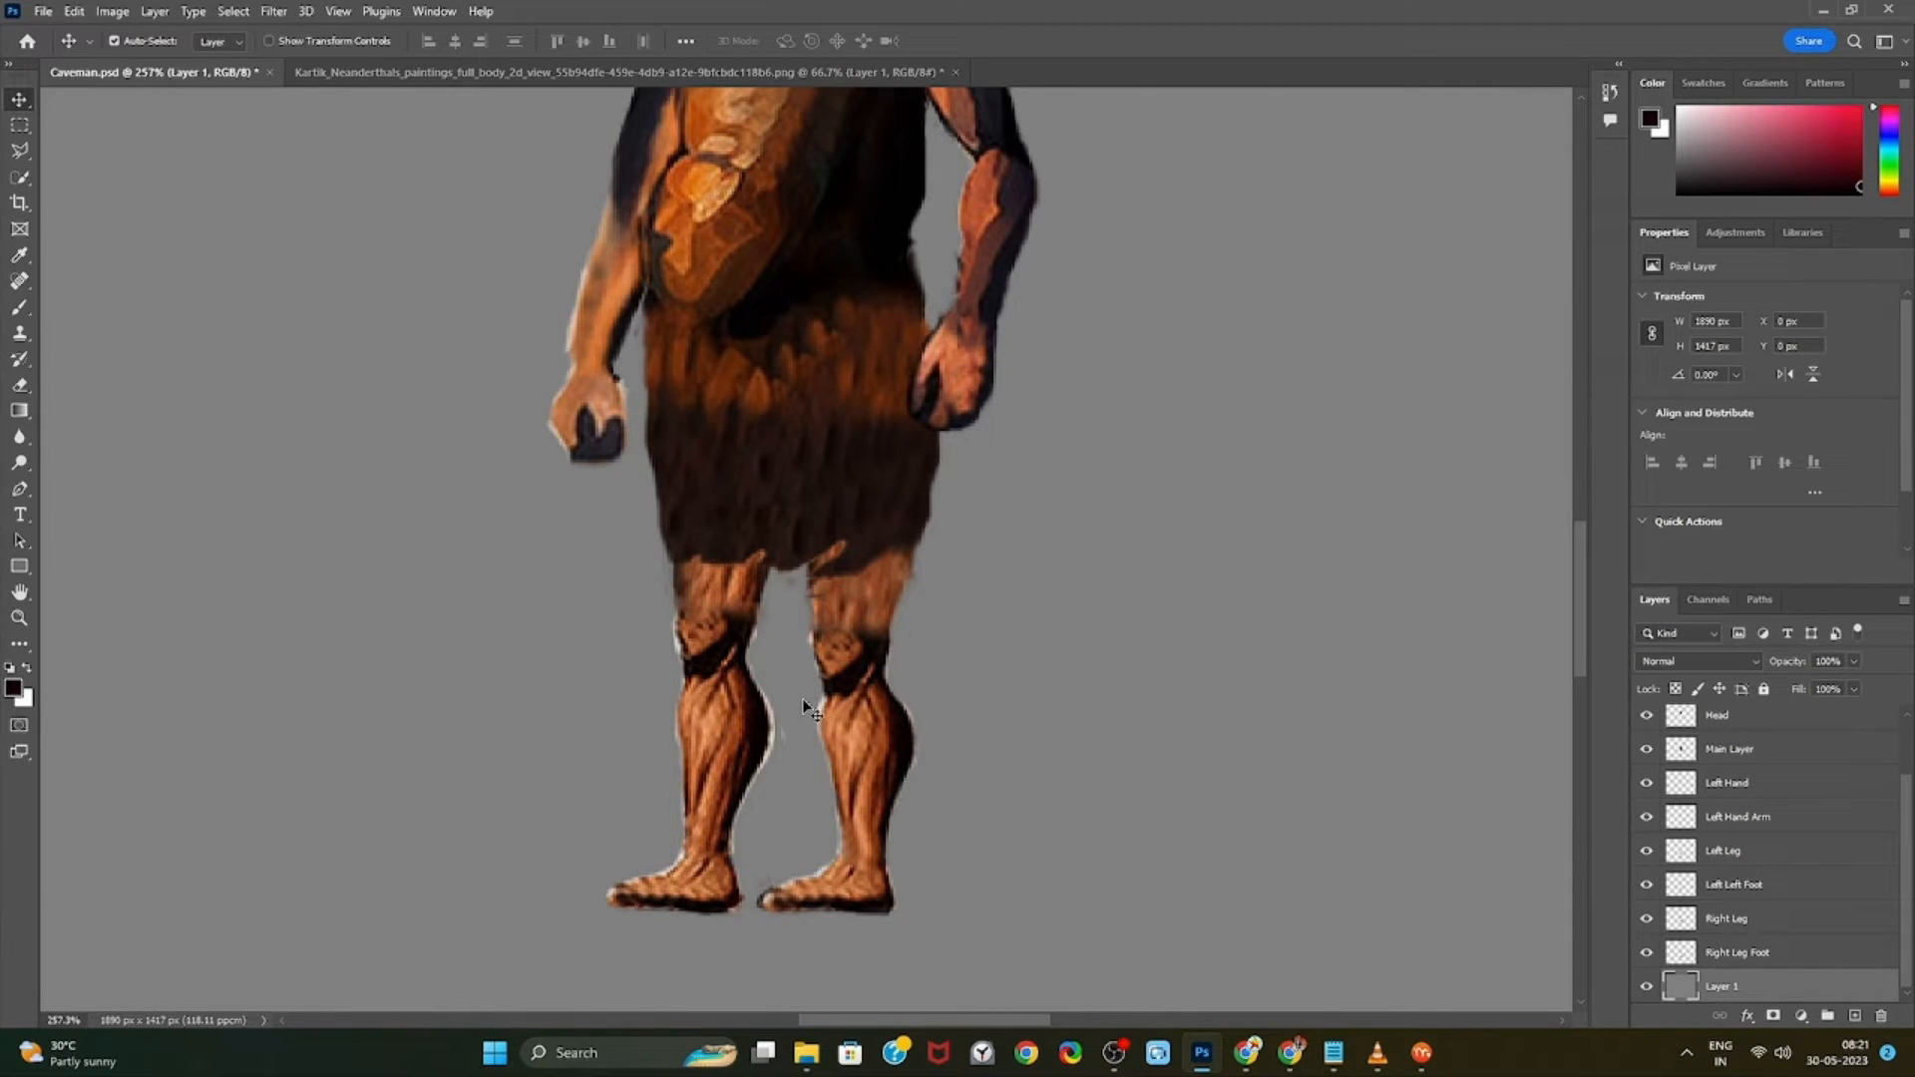
click(804, 706)
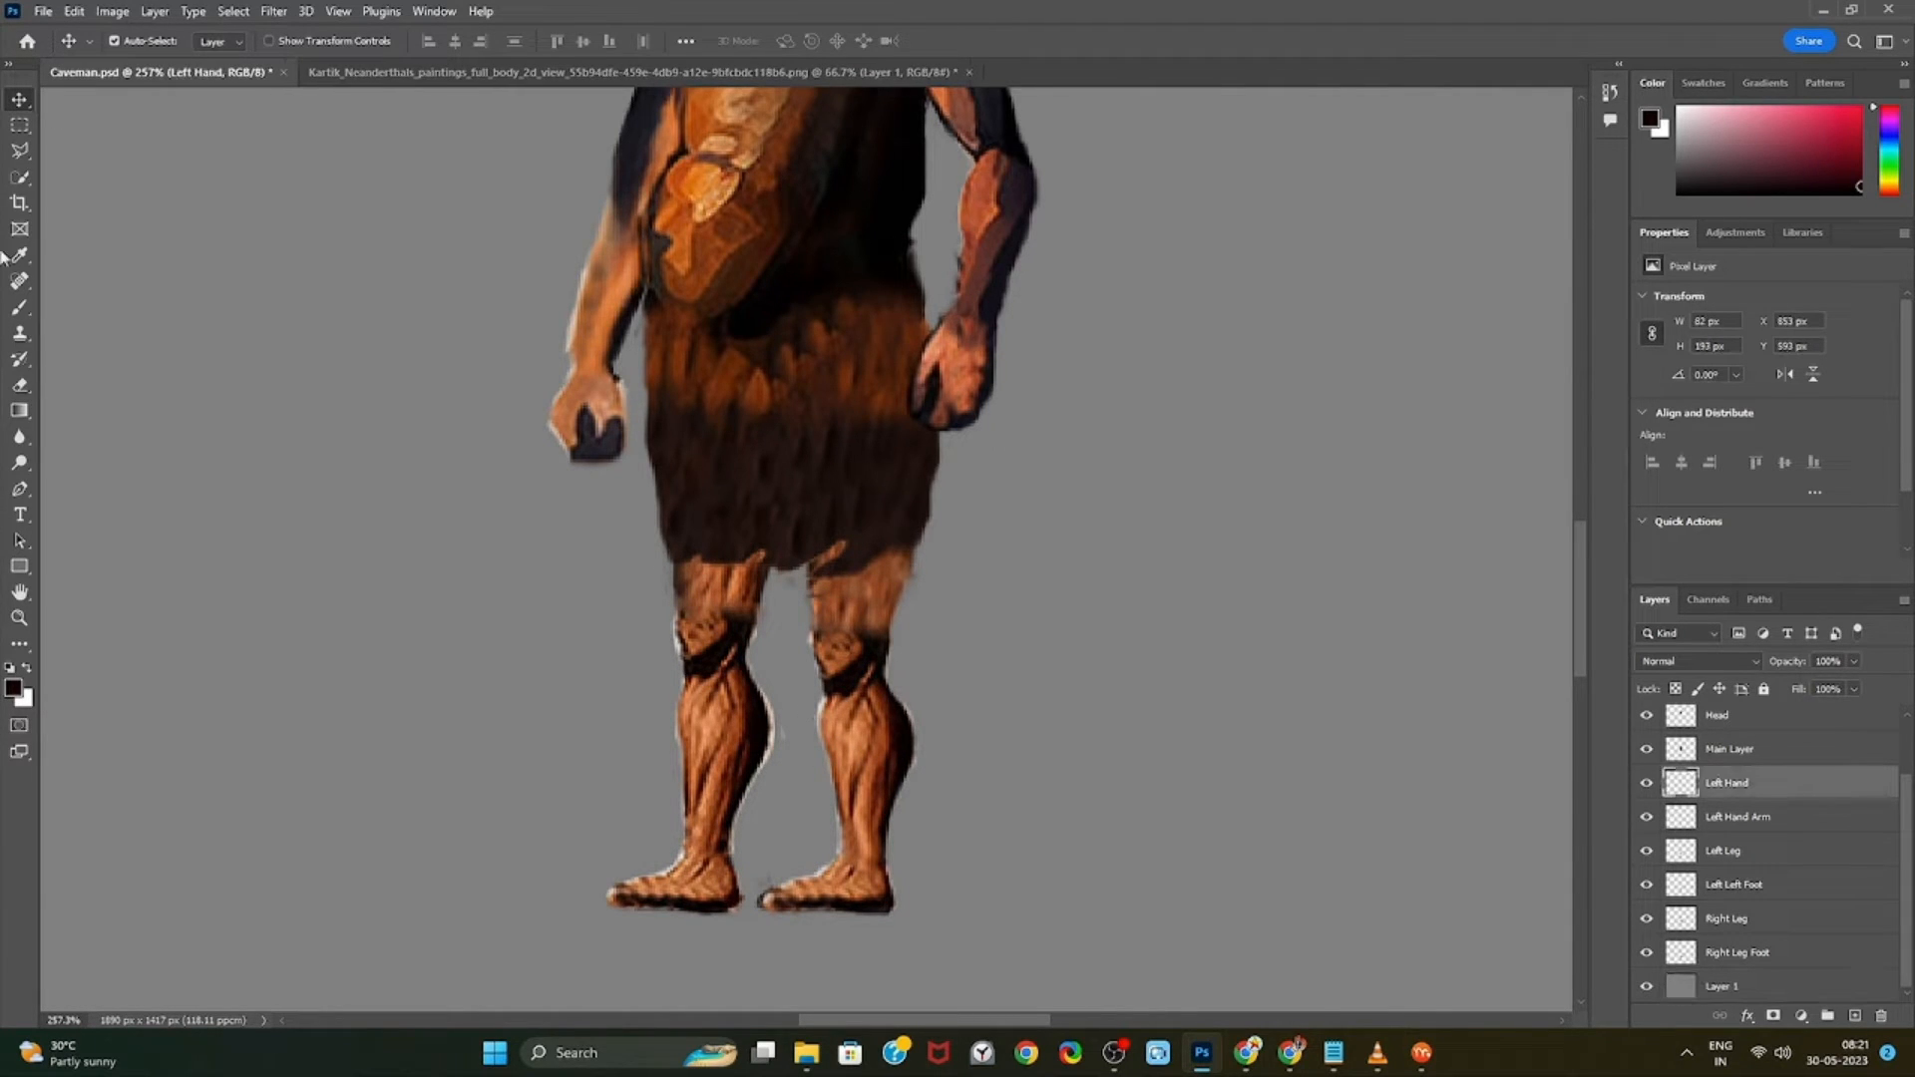
click(20, 389)
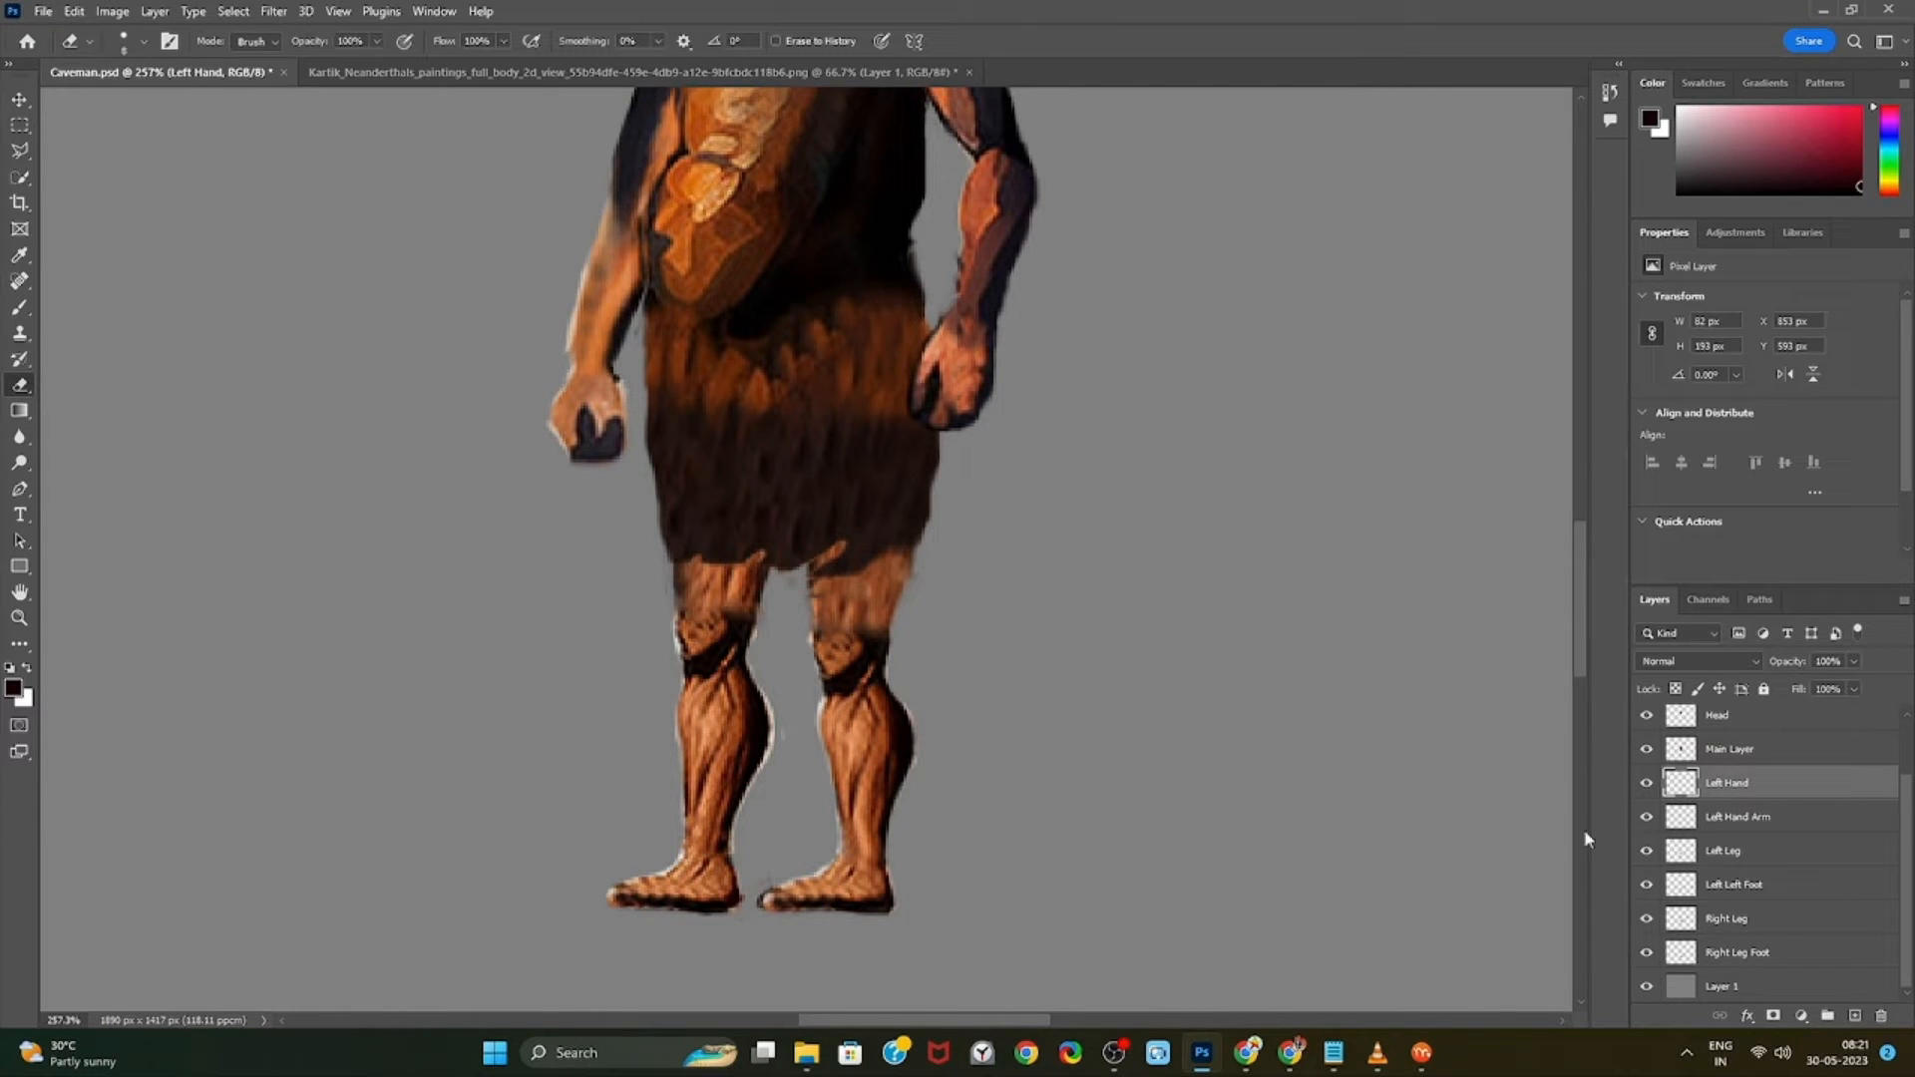
click(1729, 854)
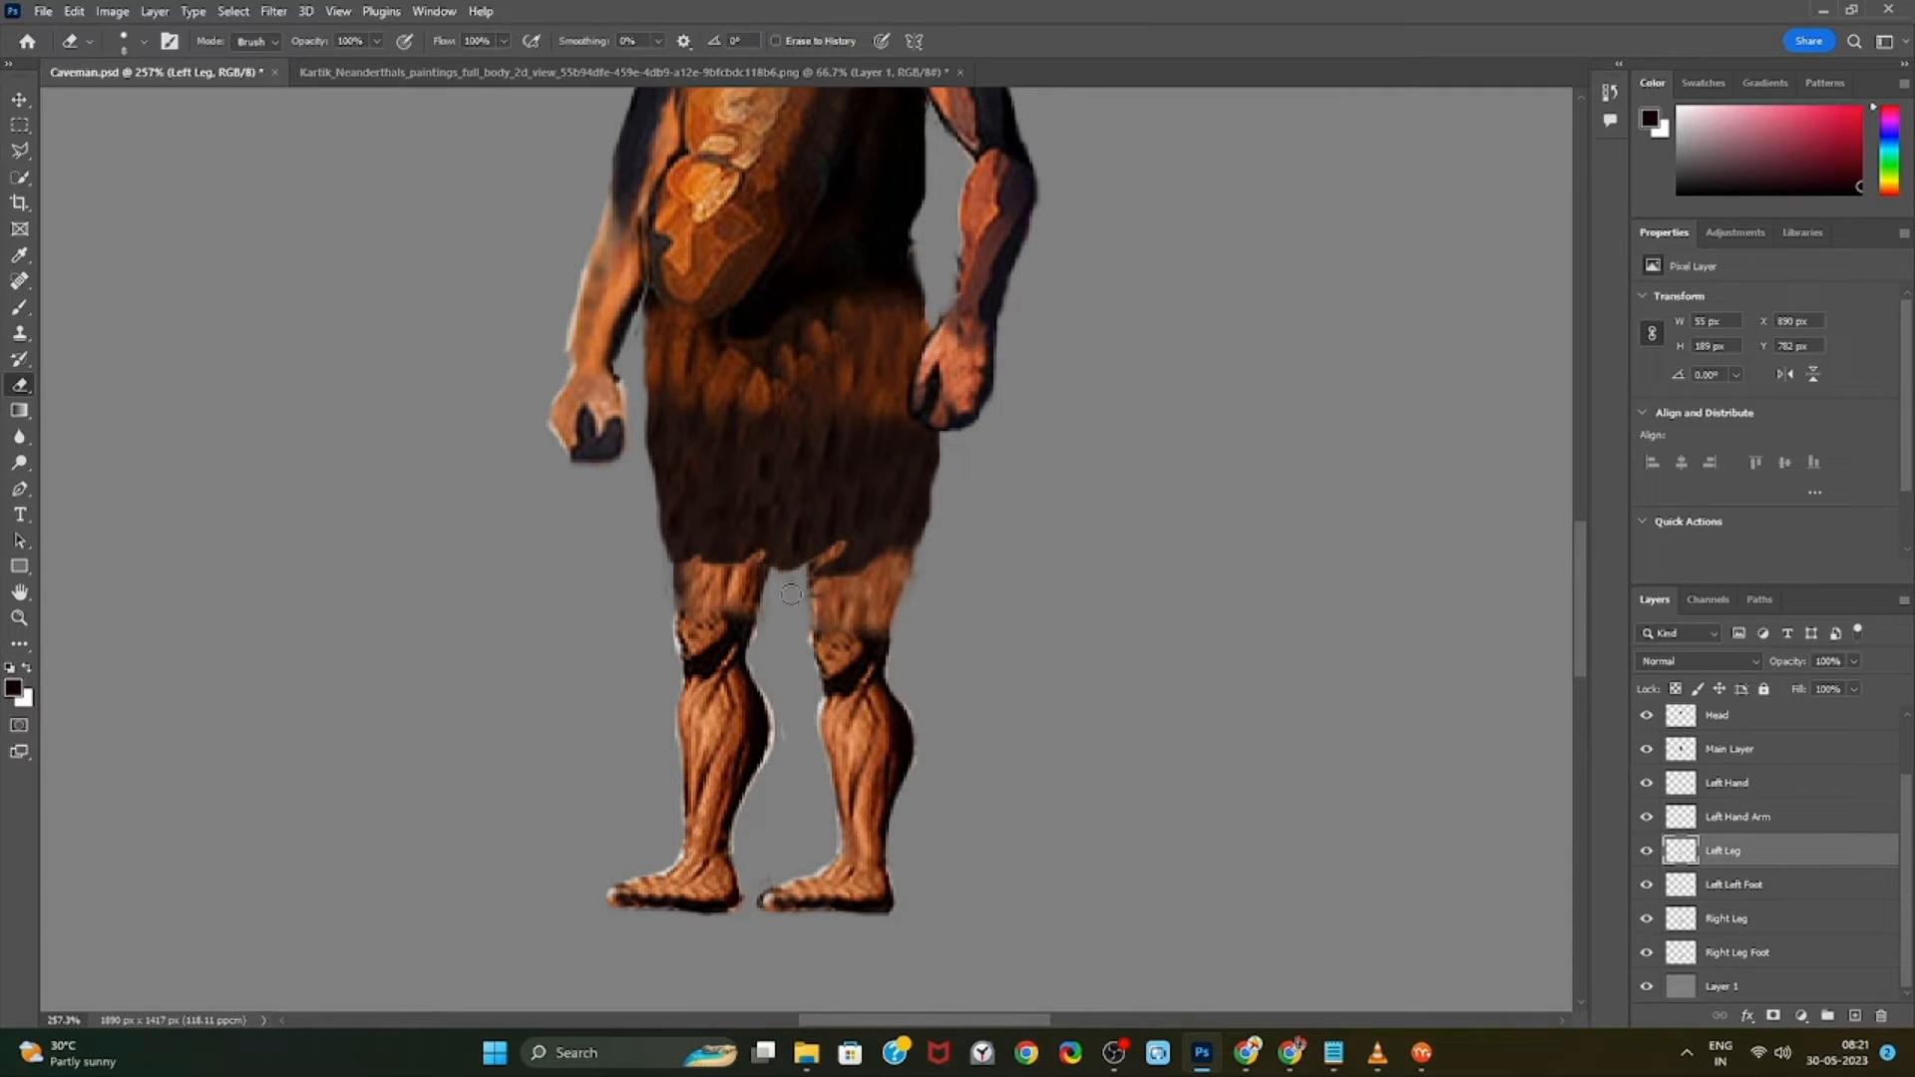
click(1744, 762)
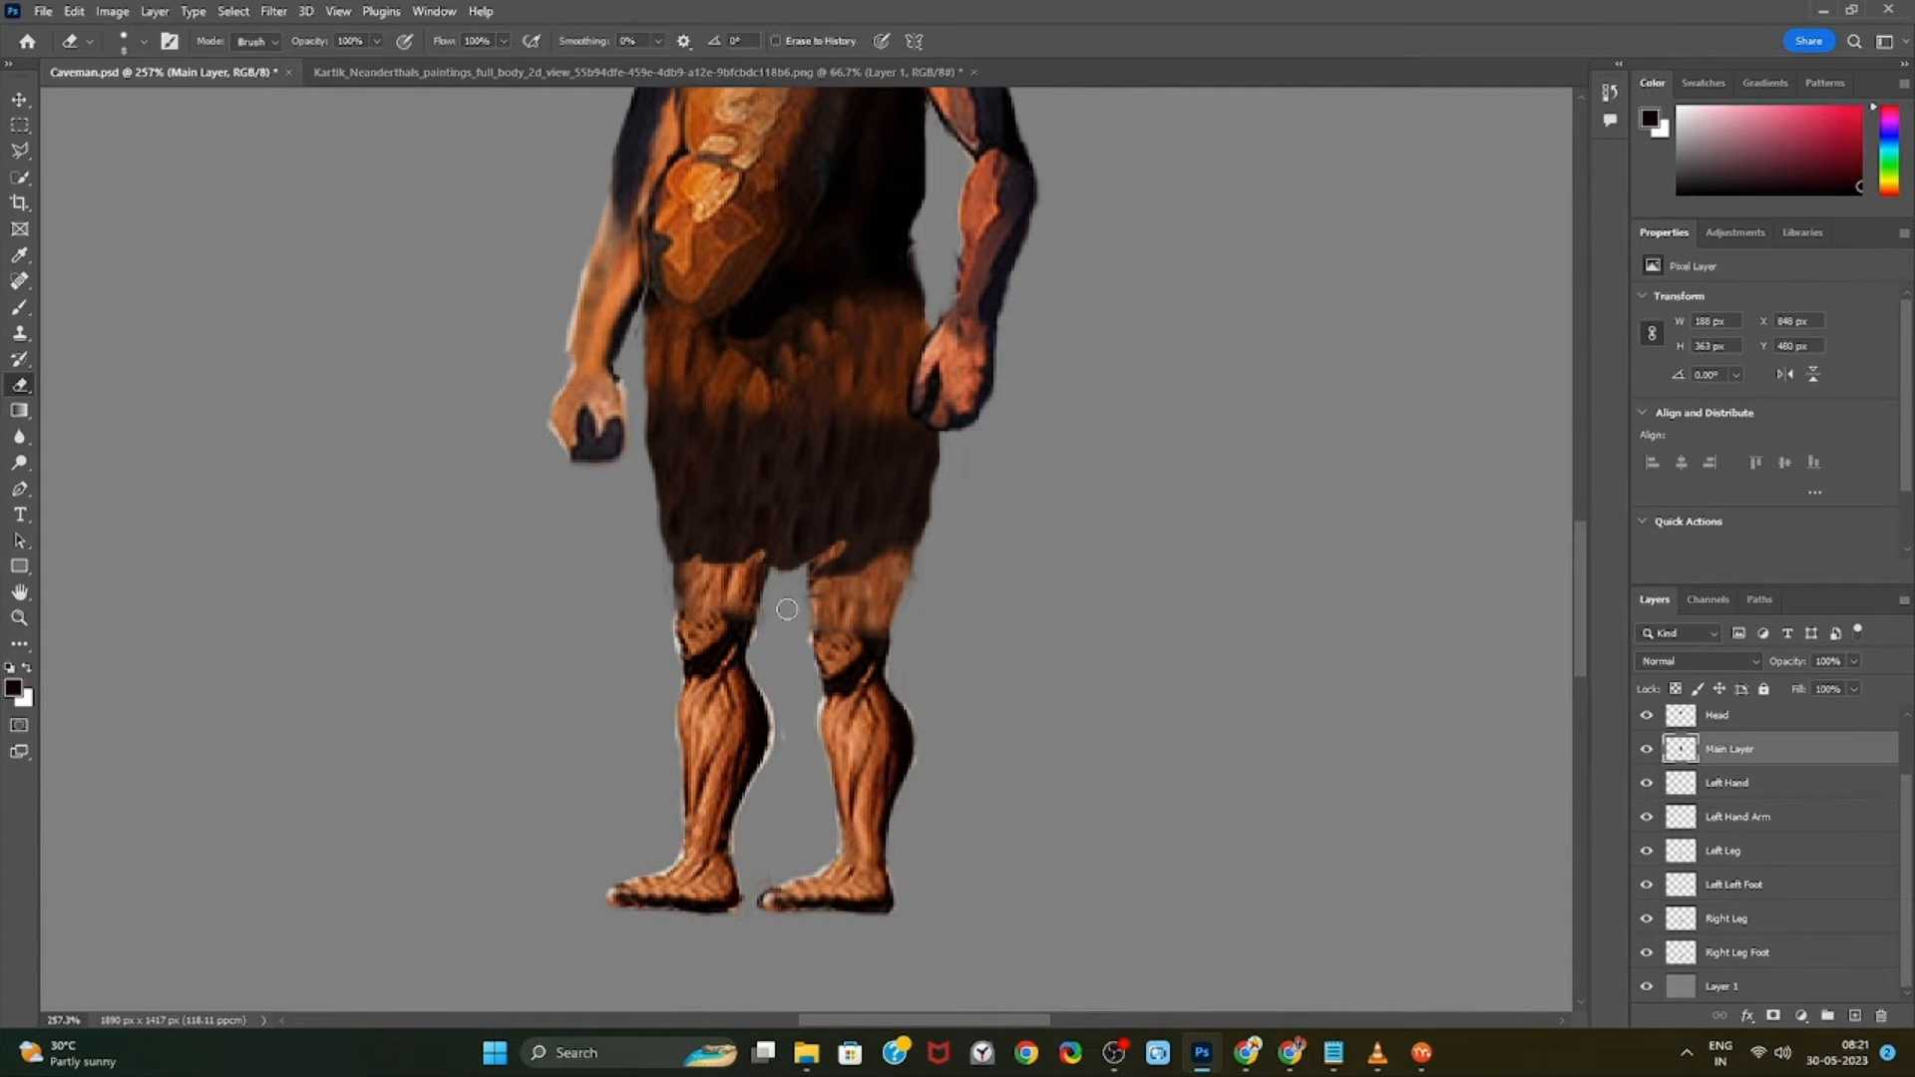
click(1747, 848)
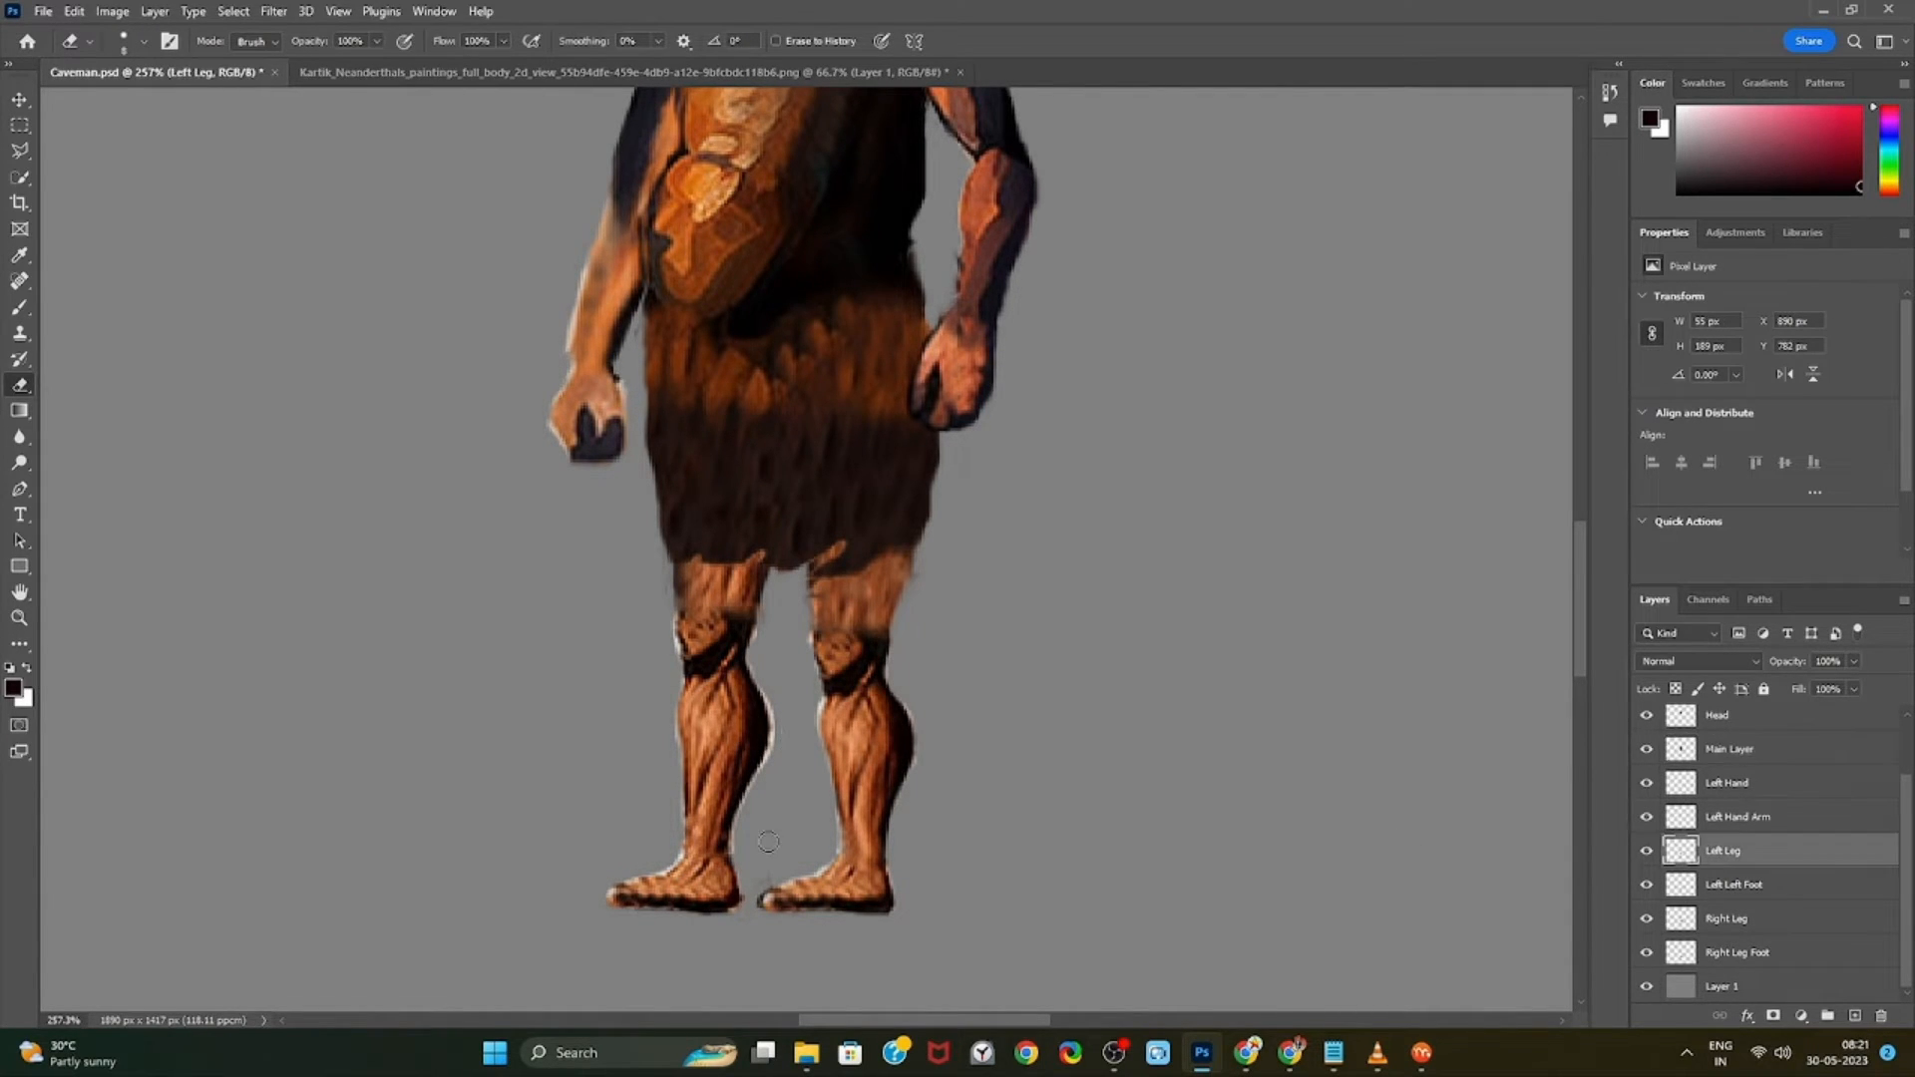
Erase leftover stray pixels around the feet on the Right Leg Foot, Left Left Foot and Left Leg layers
click(1845, 949)
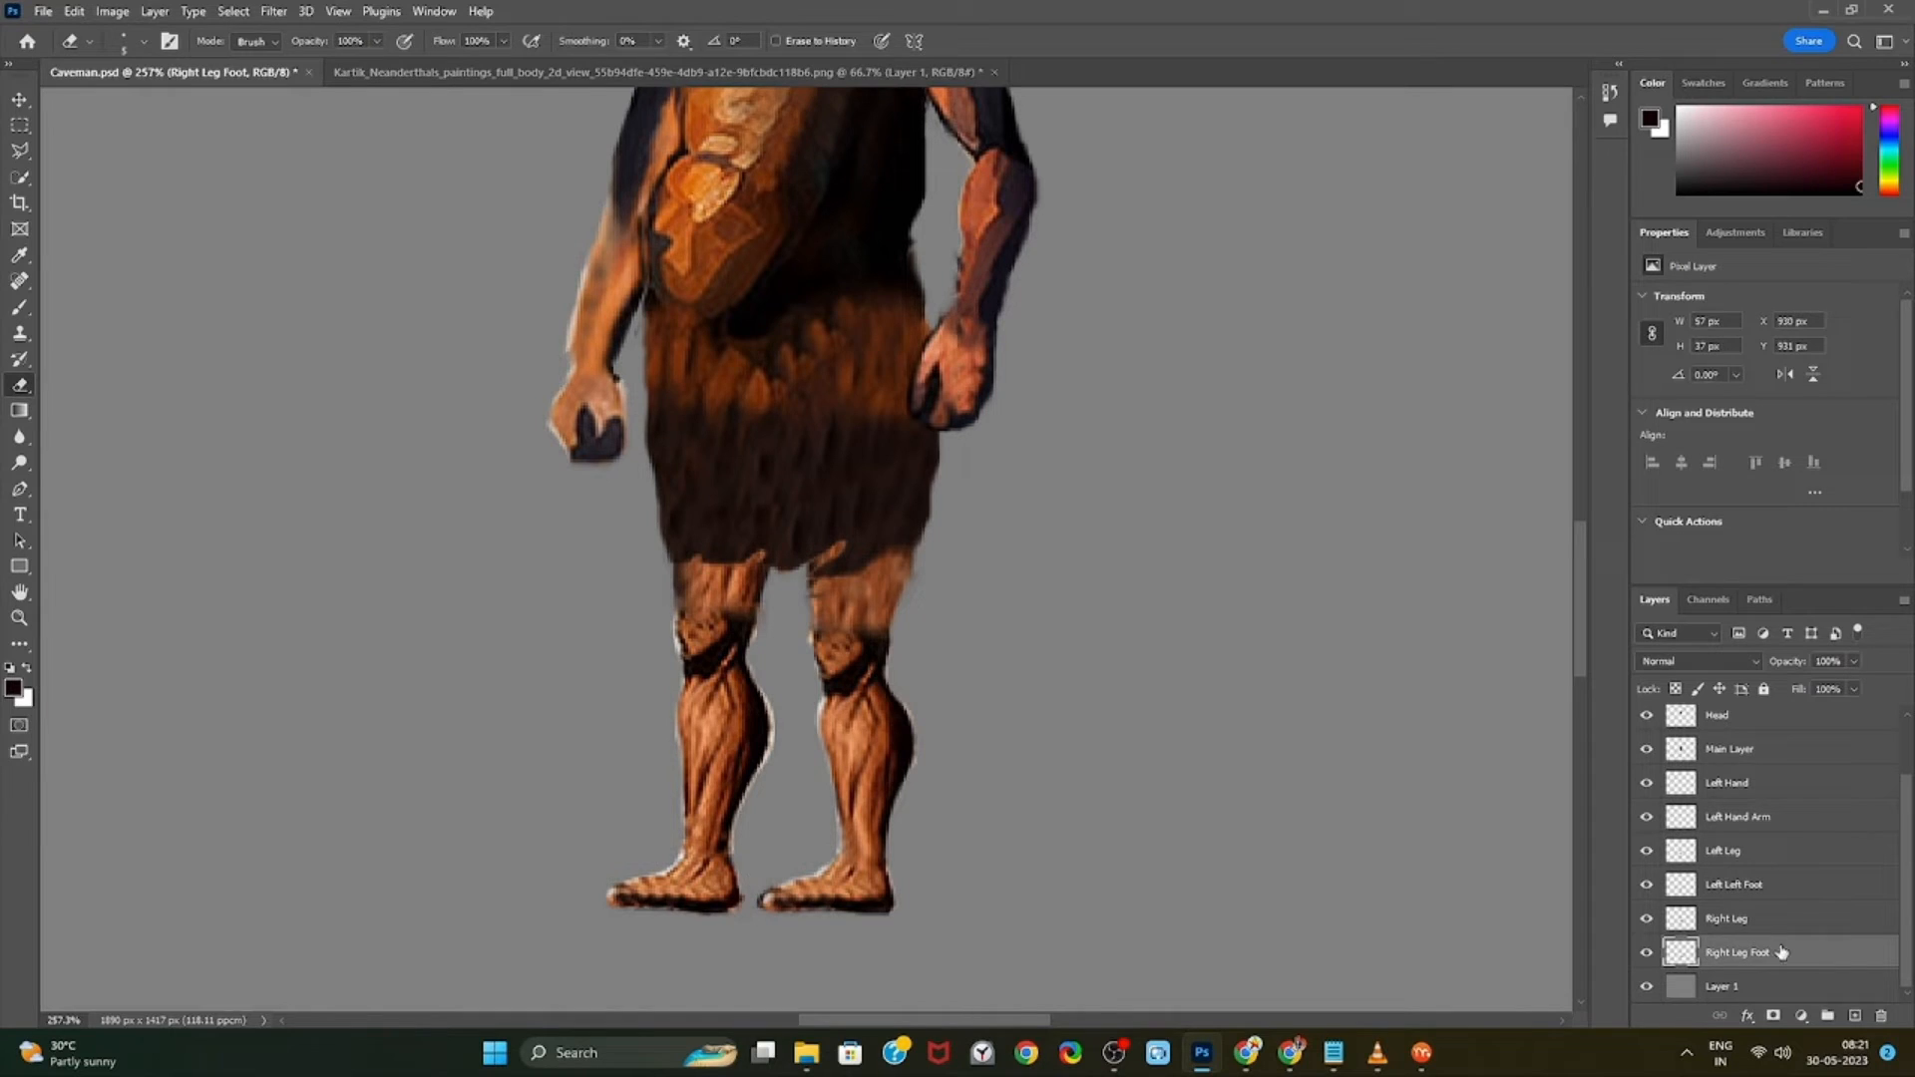
click(1766, 884)
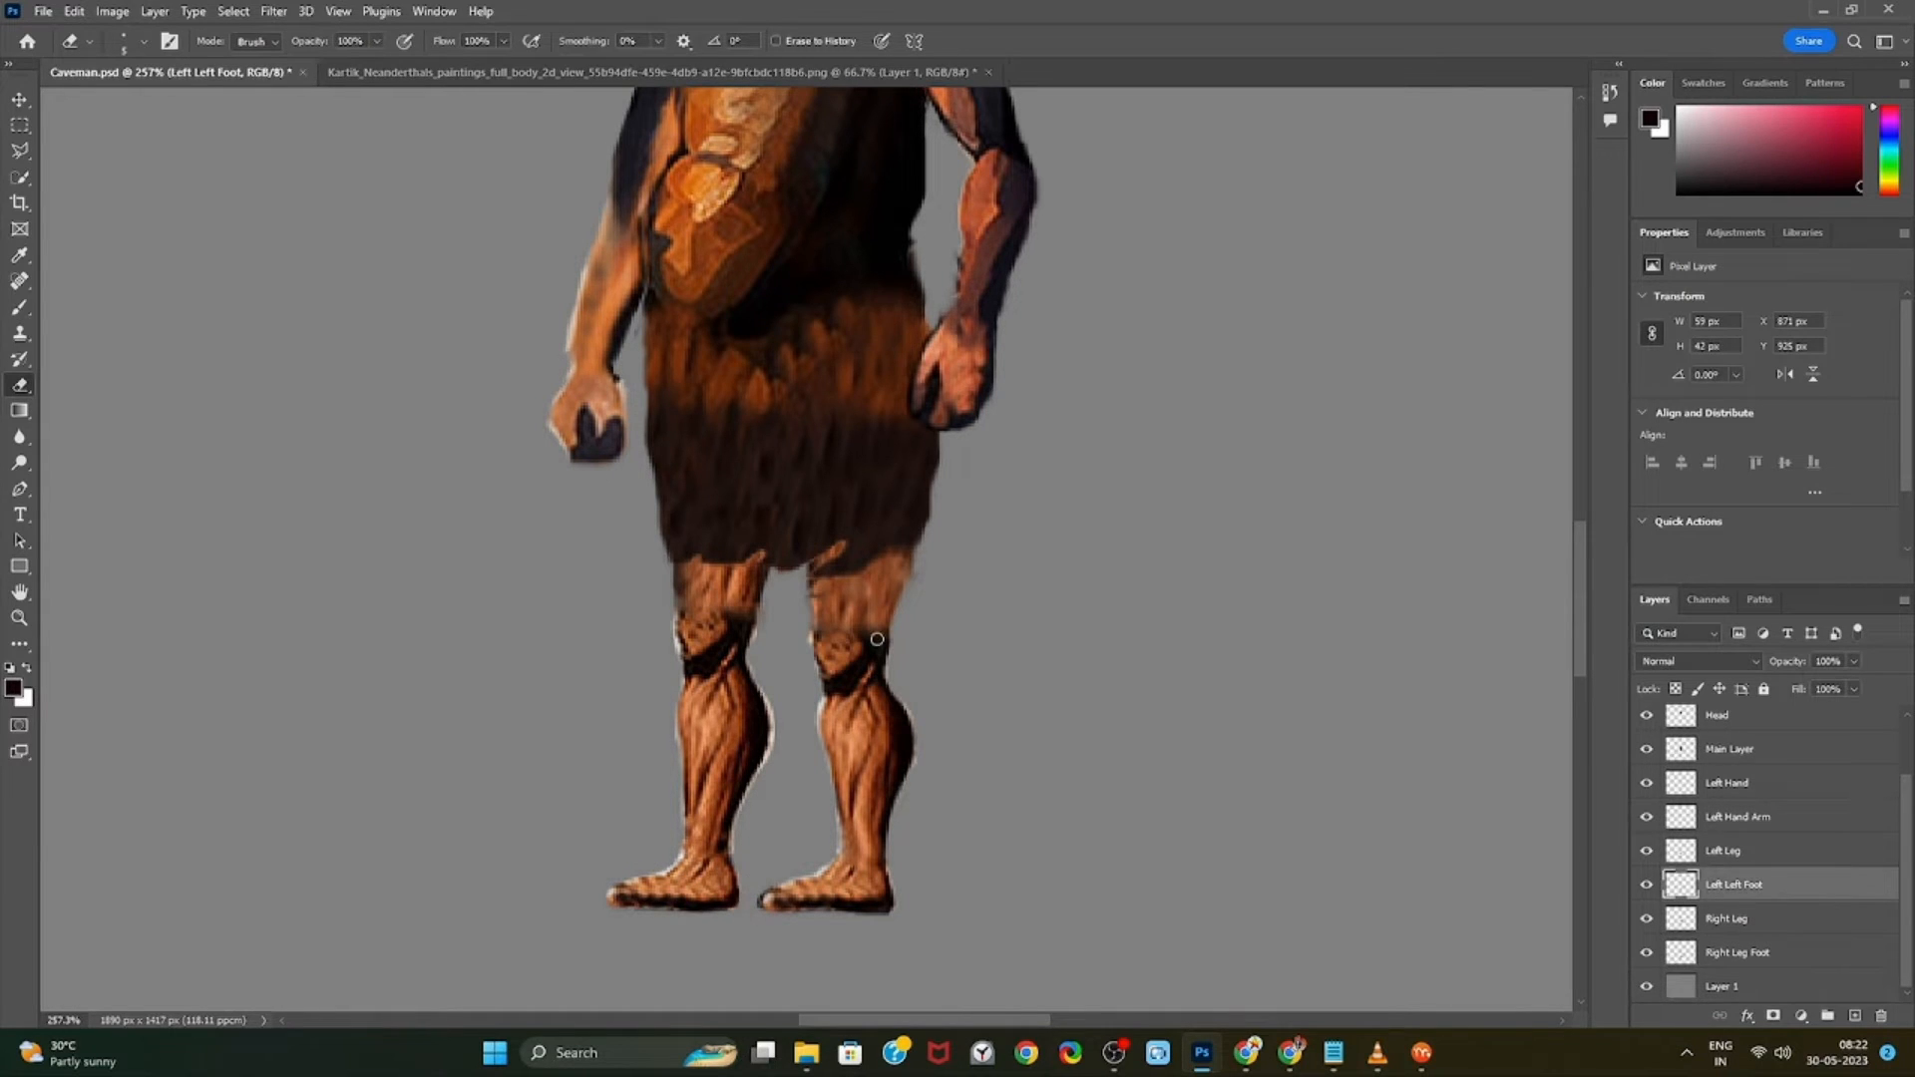
click(1686, 850)
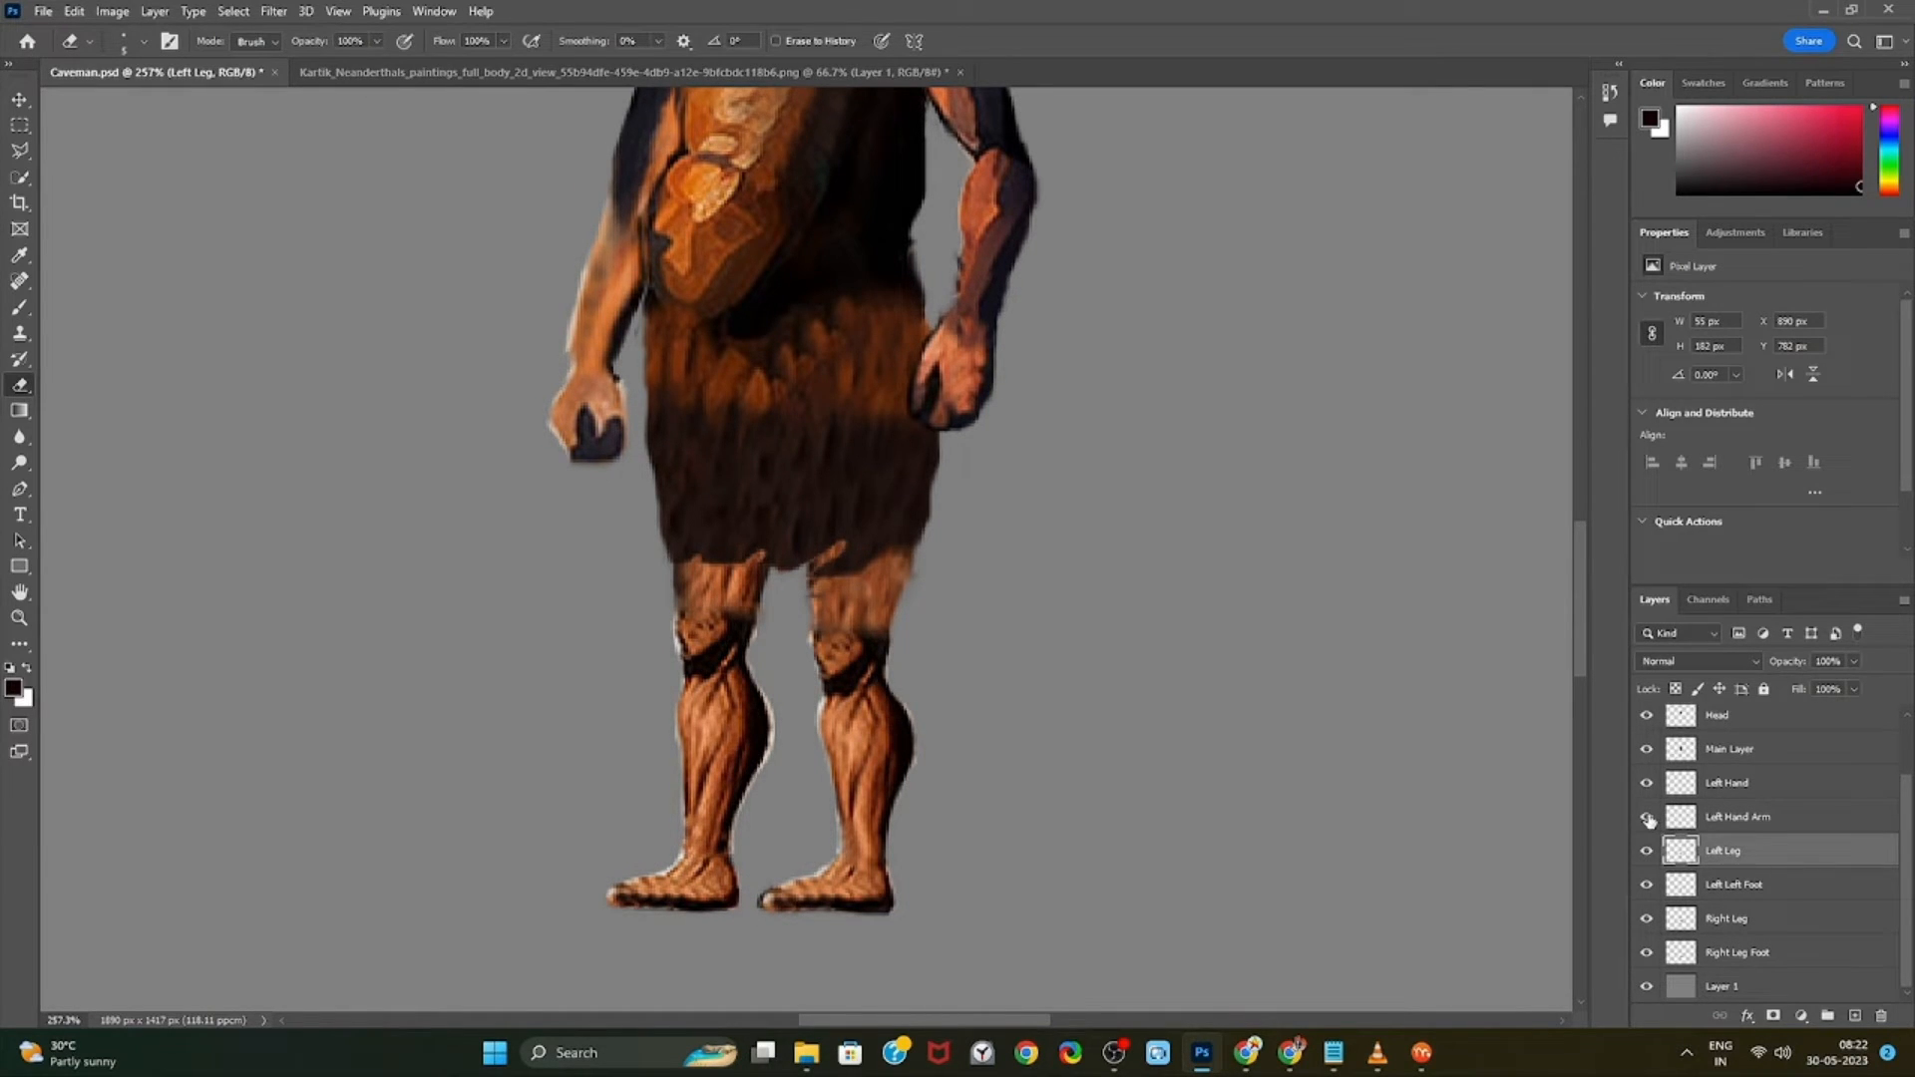
Switch to Moho Pro and convert the Caveman.psd group layer to a bone layer
scroll(1649, 820, up, 1)
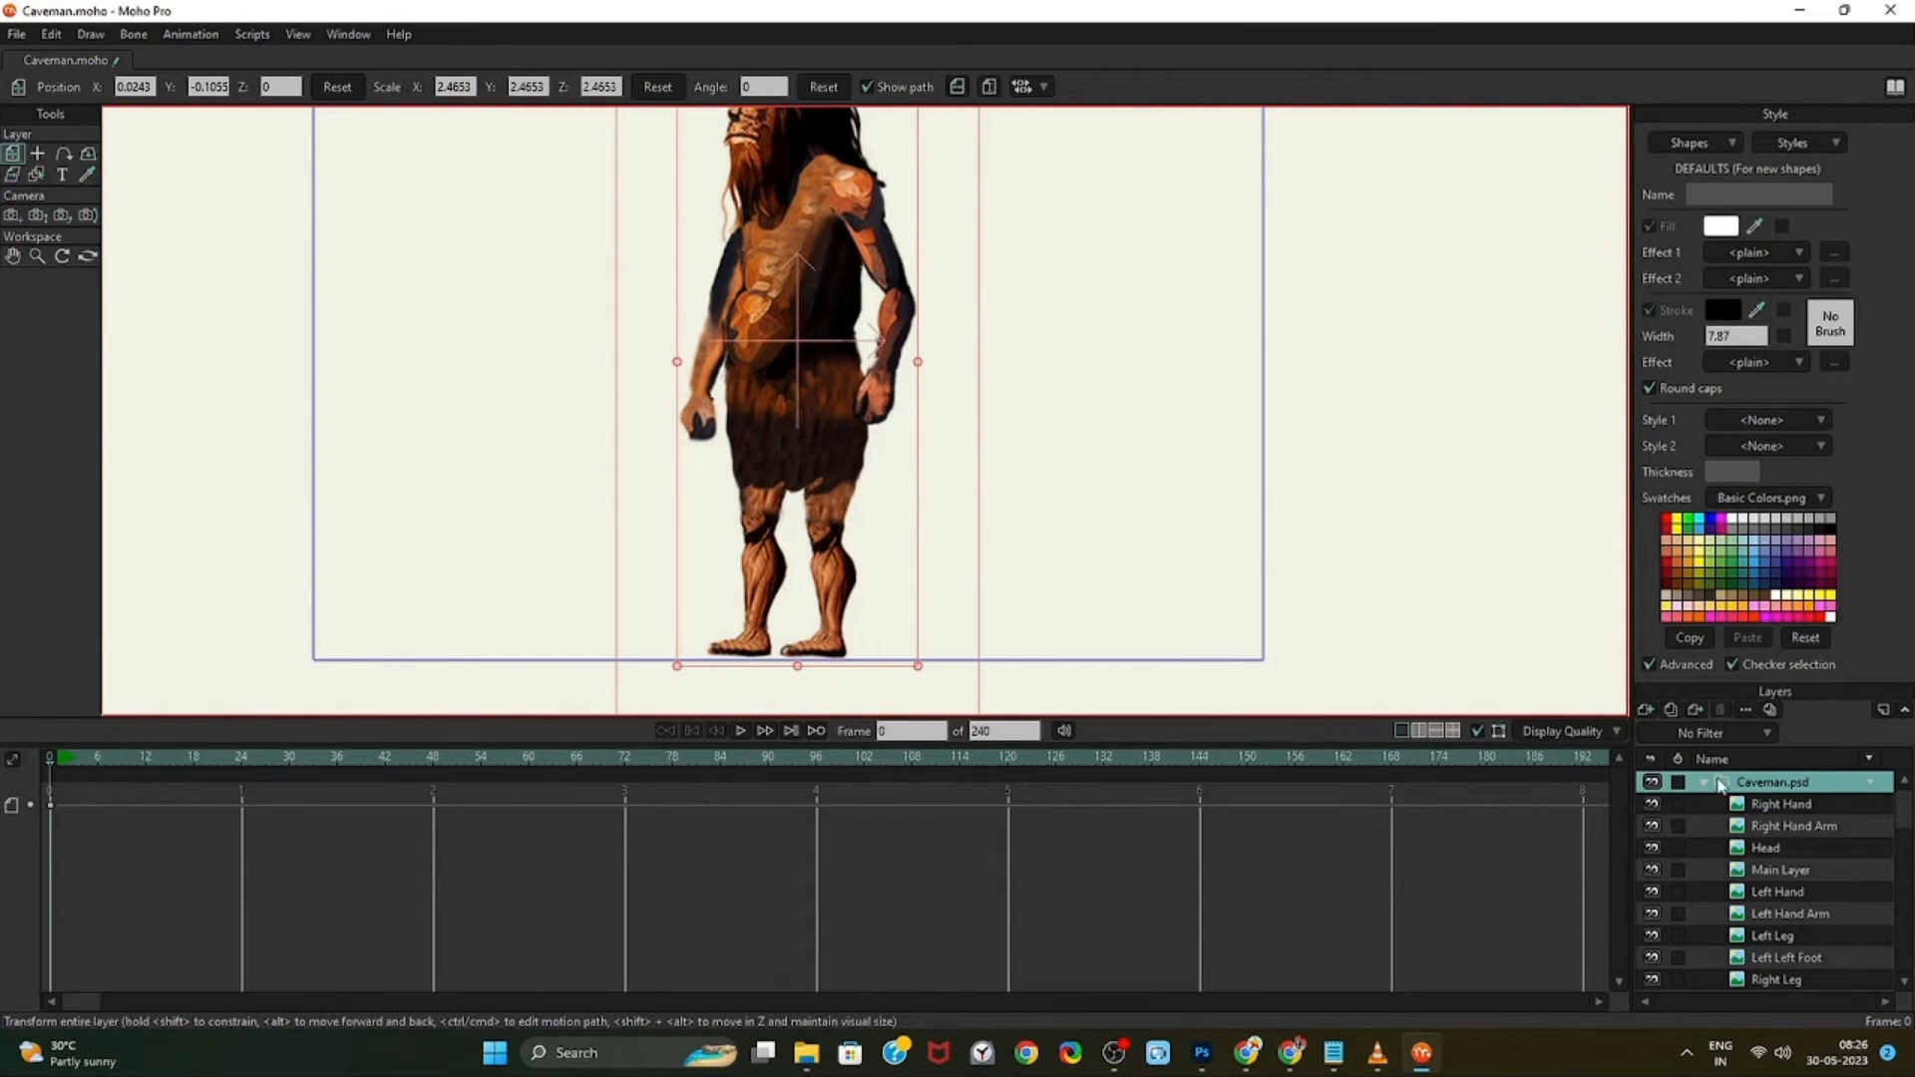
right_click(1746, 788)
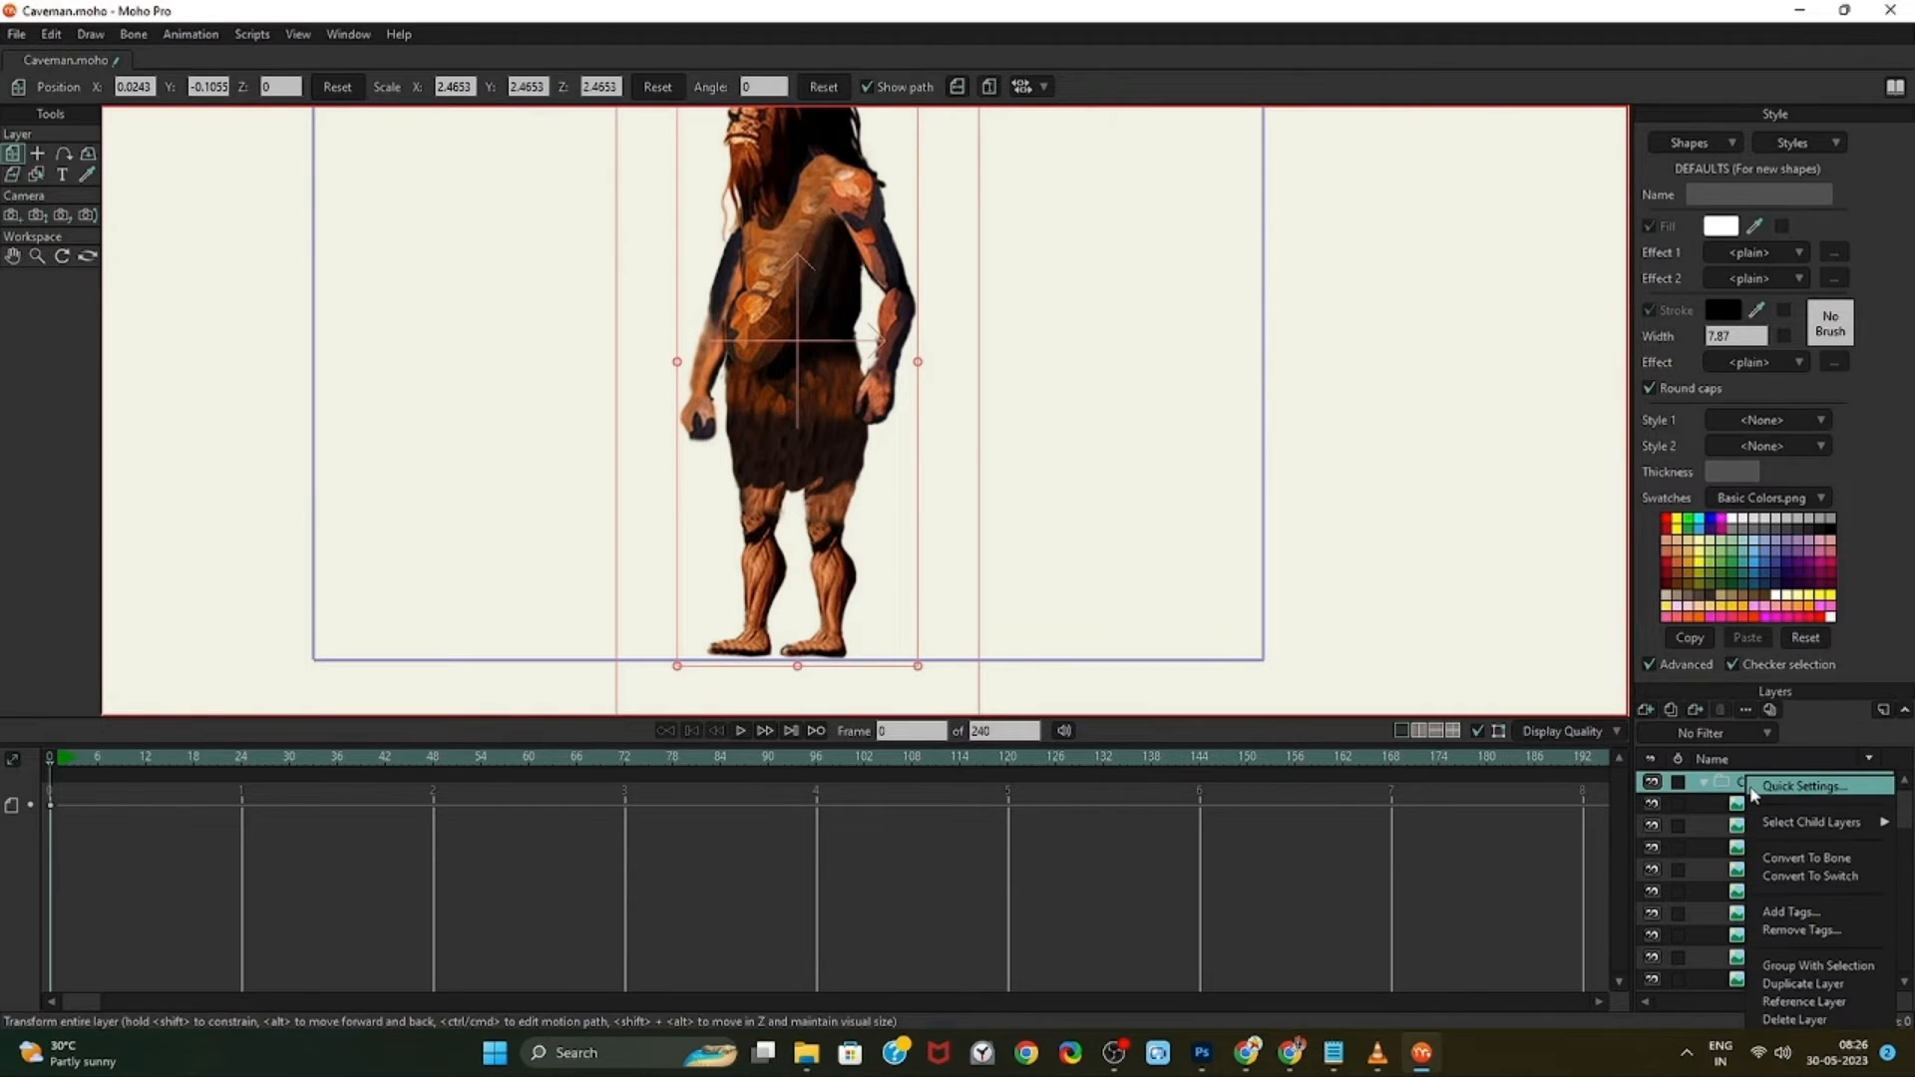
click(1784, 859)
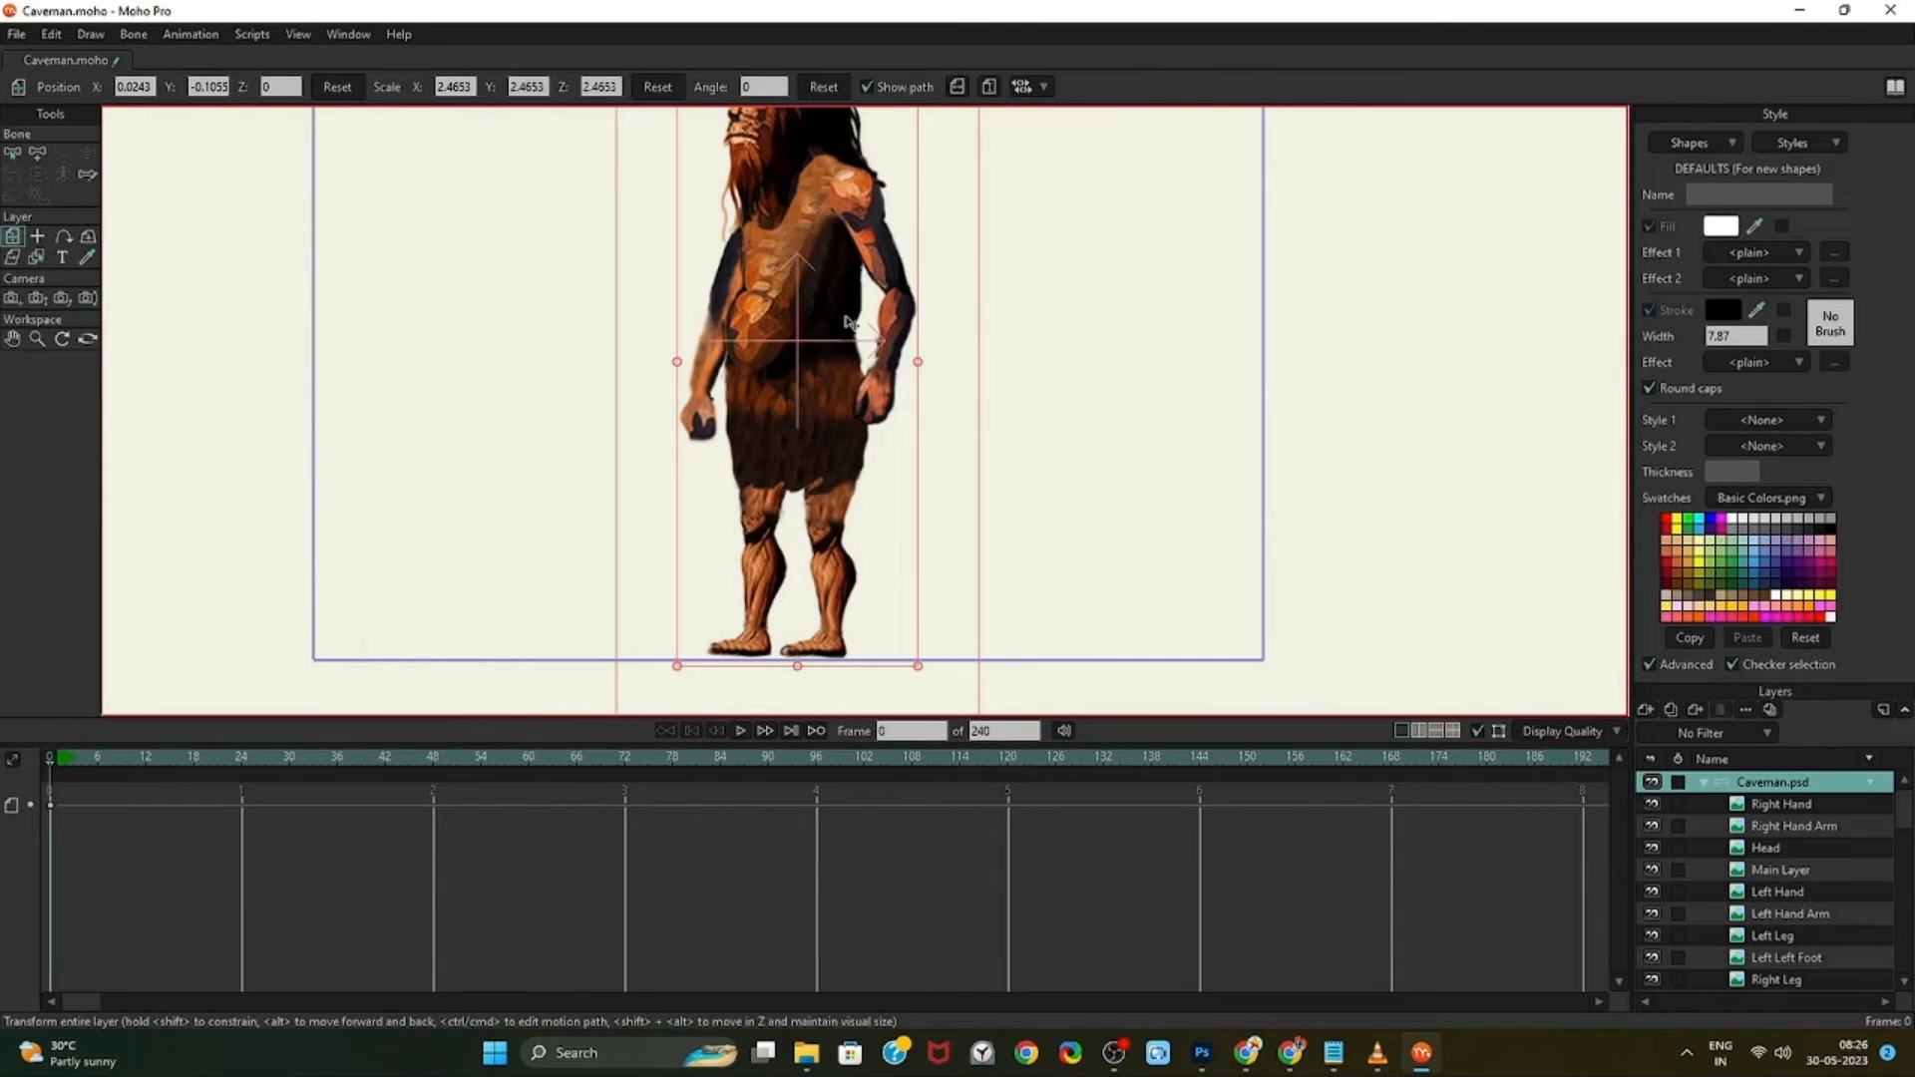
Use Add Bone to draw a horizontal master bone in the empty space beside the caveman
scroll(847, 323, down, 3)
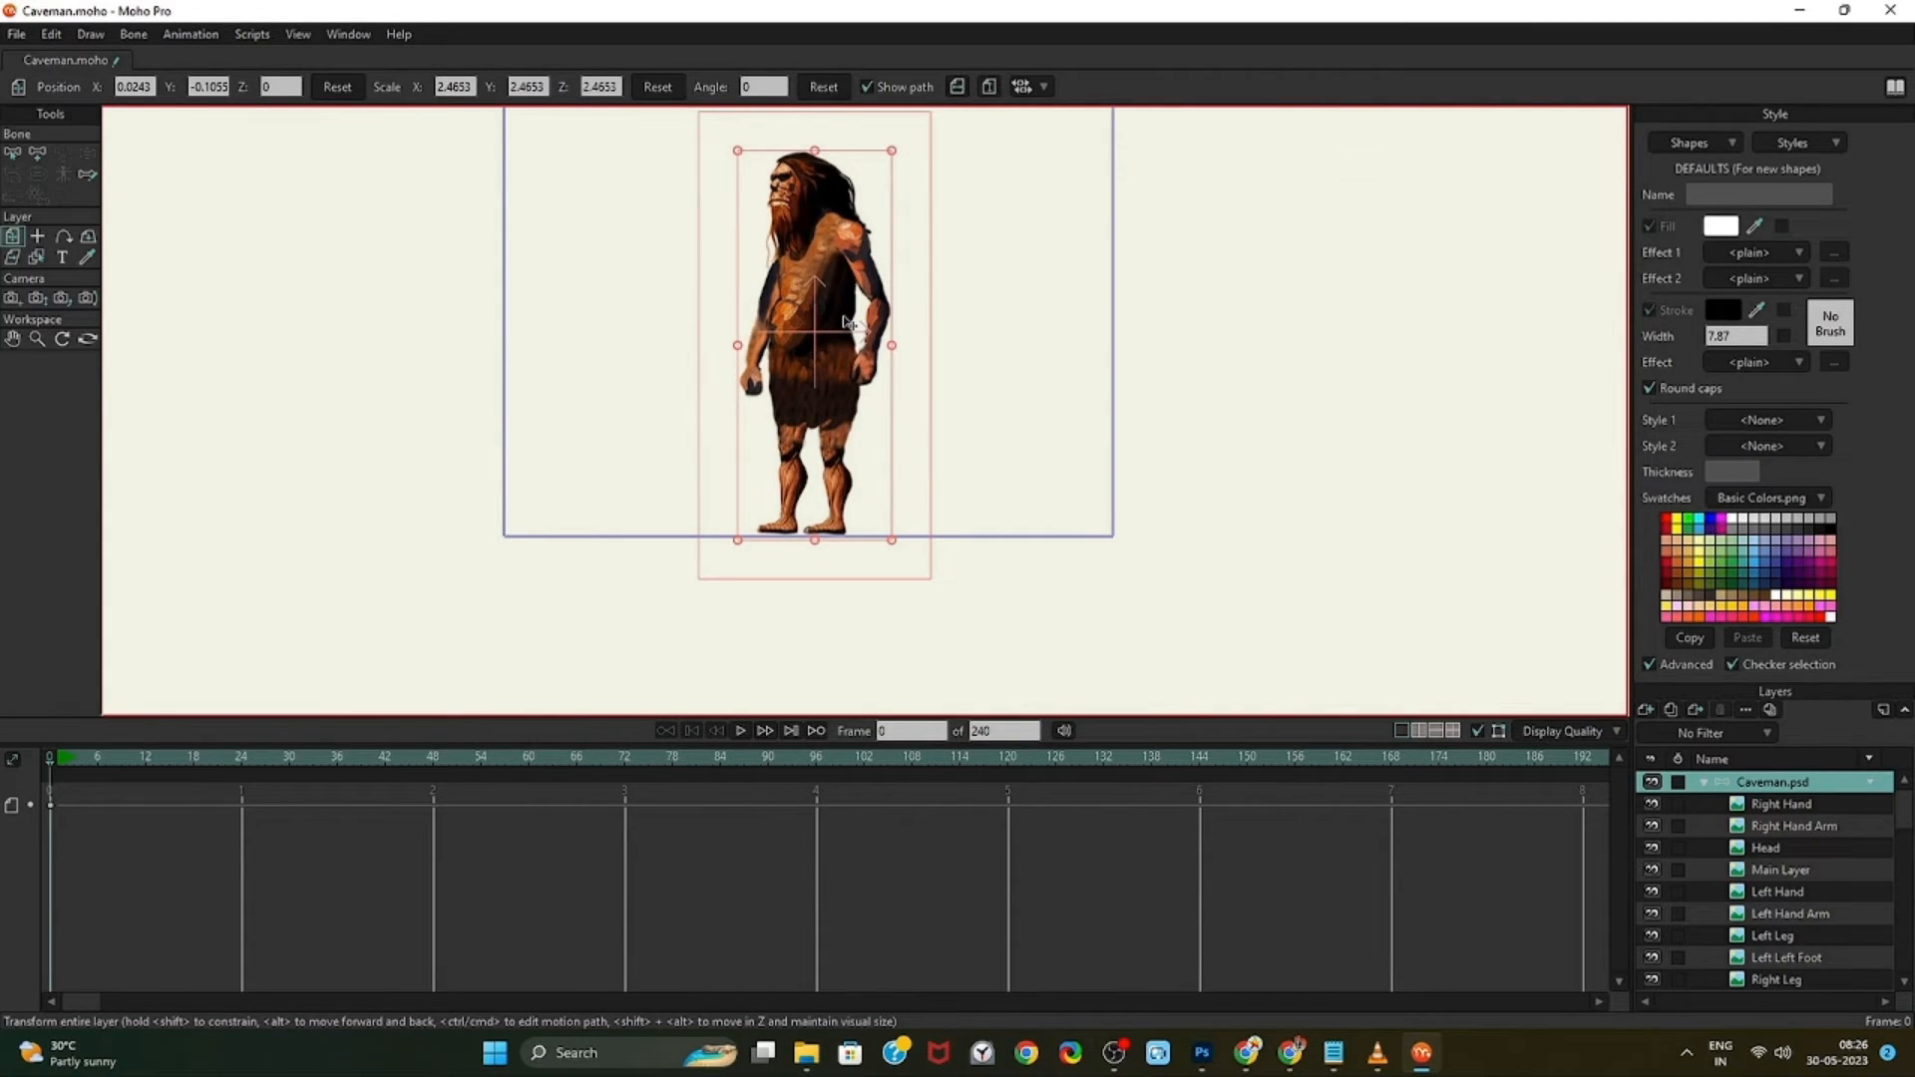
click(40, 156)
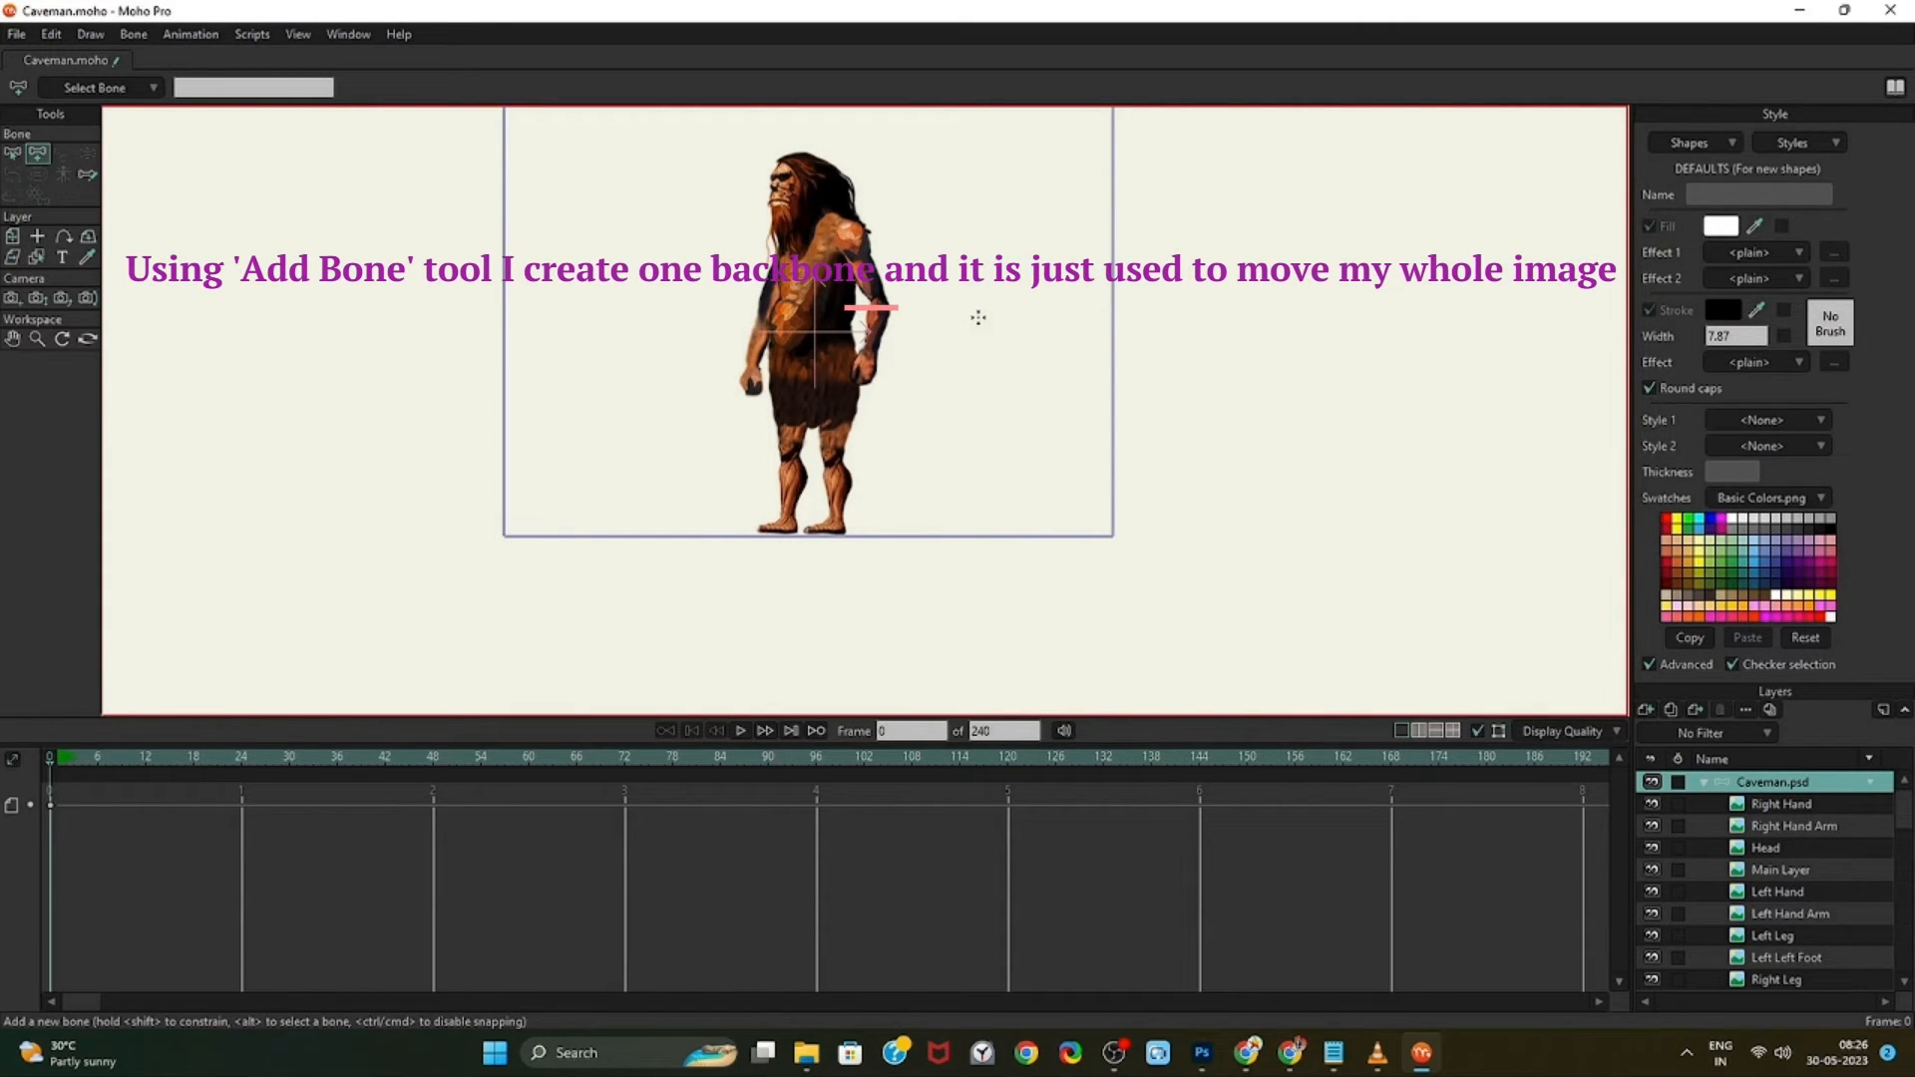
drag(992, 324, 1098, 325)
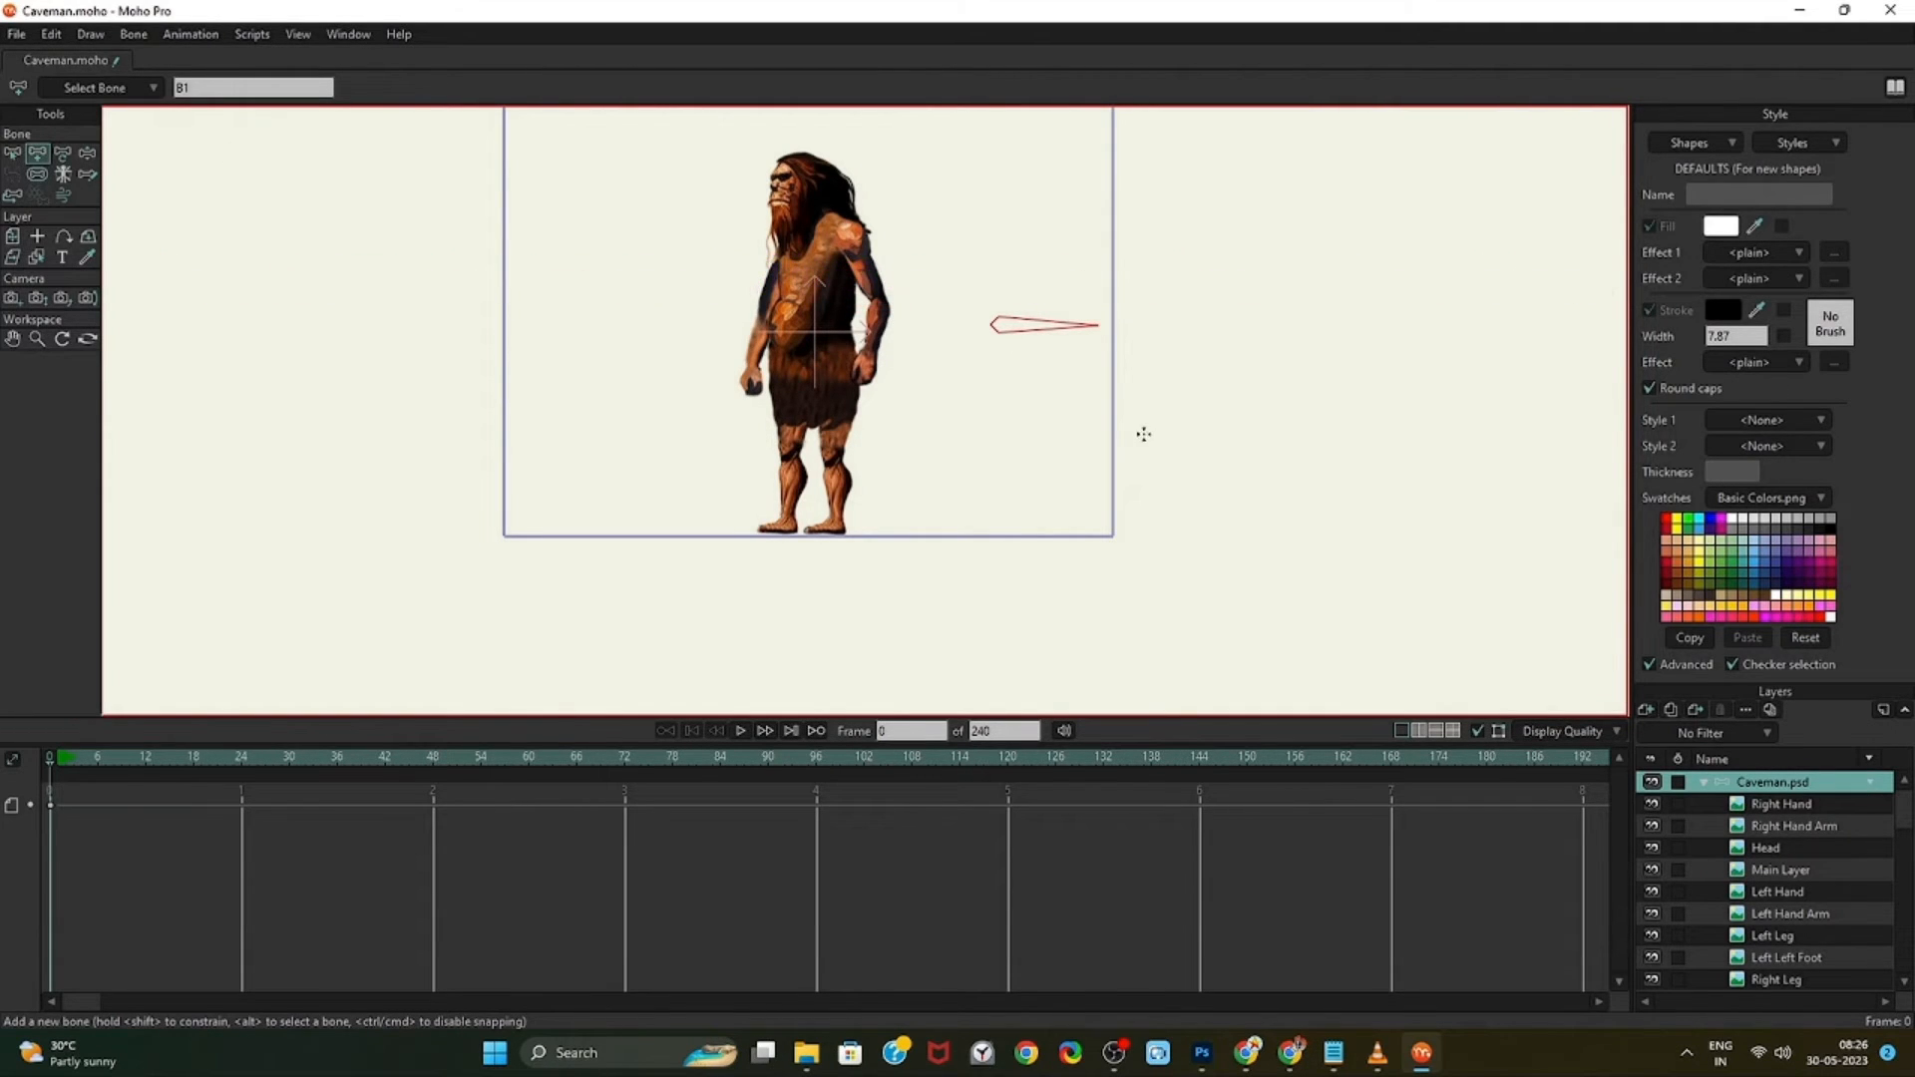
Hide the Head layer and the Left Leg, Left Left Foot, Right Leg and Right Leg Foot layers
scroll(871, 386, up, 2)
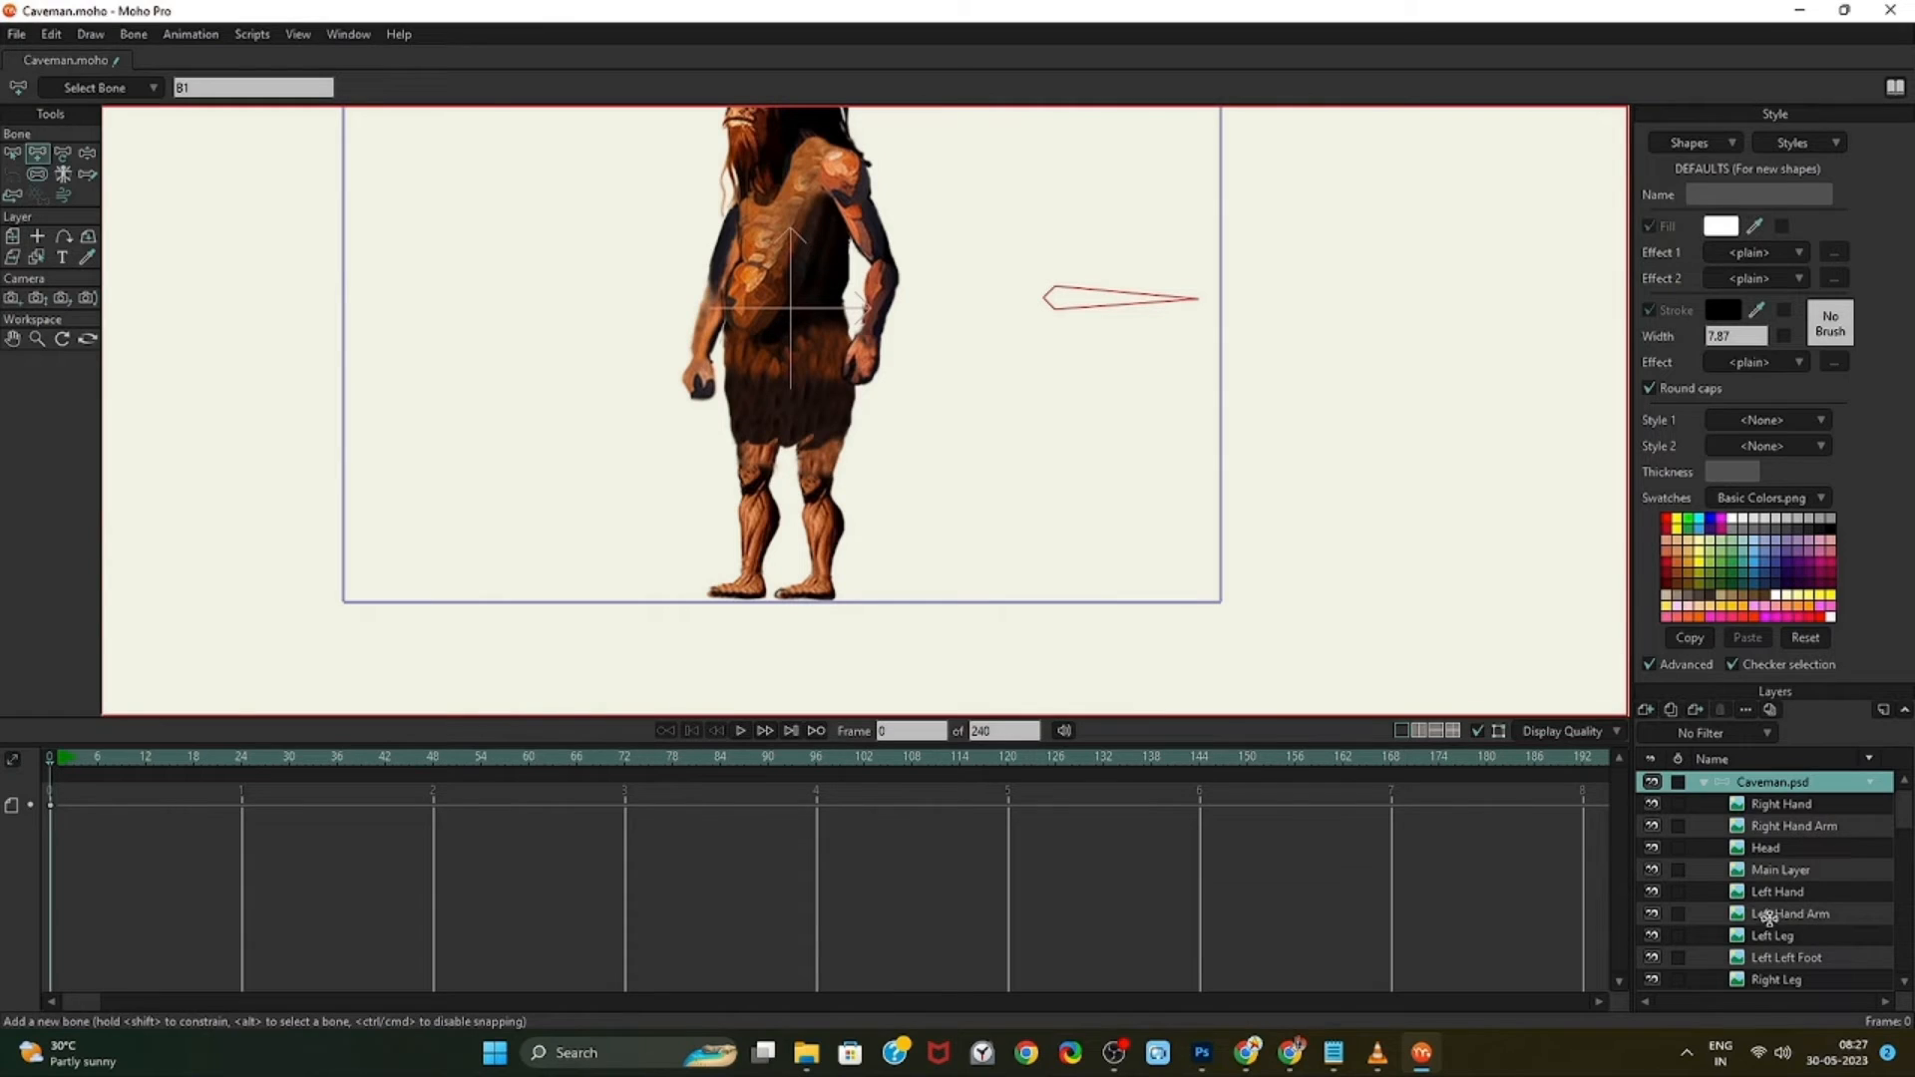
click(1653, 847)
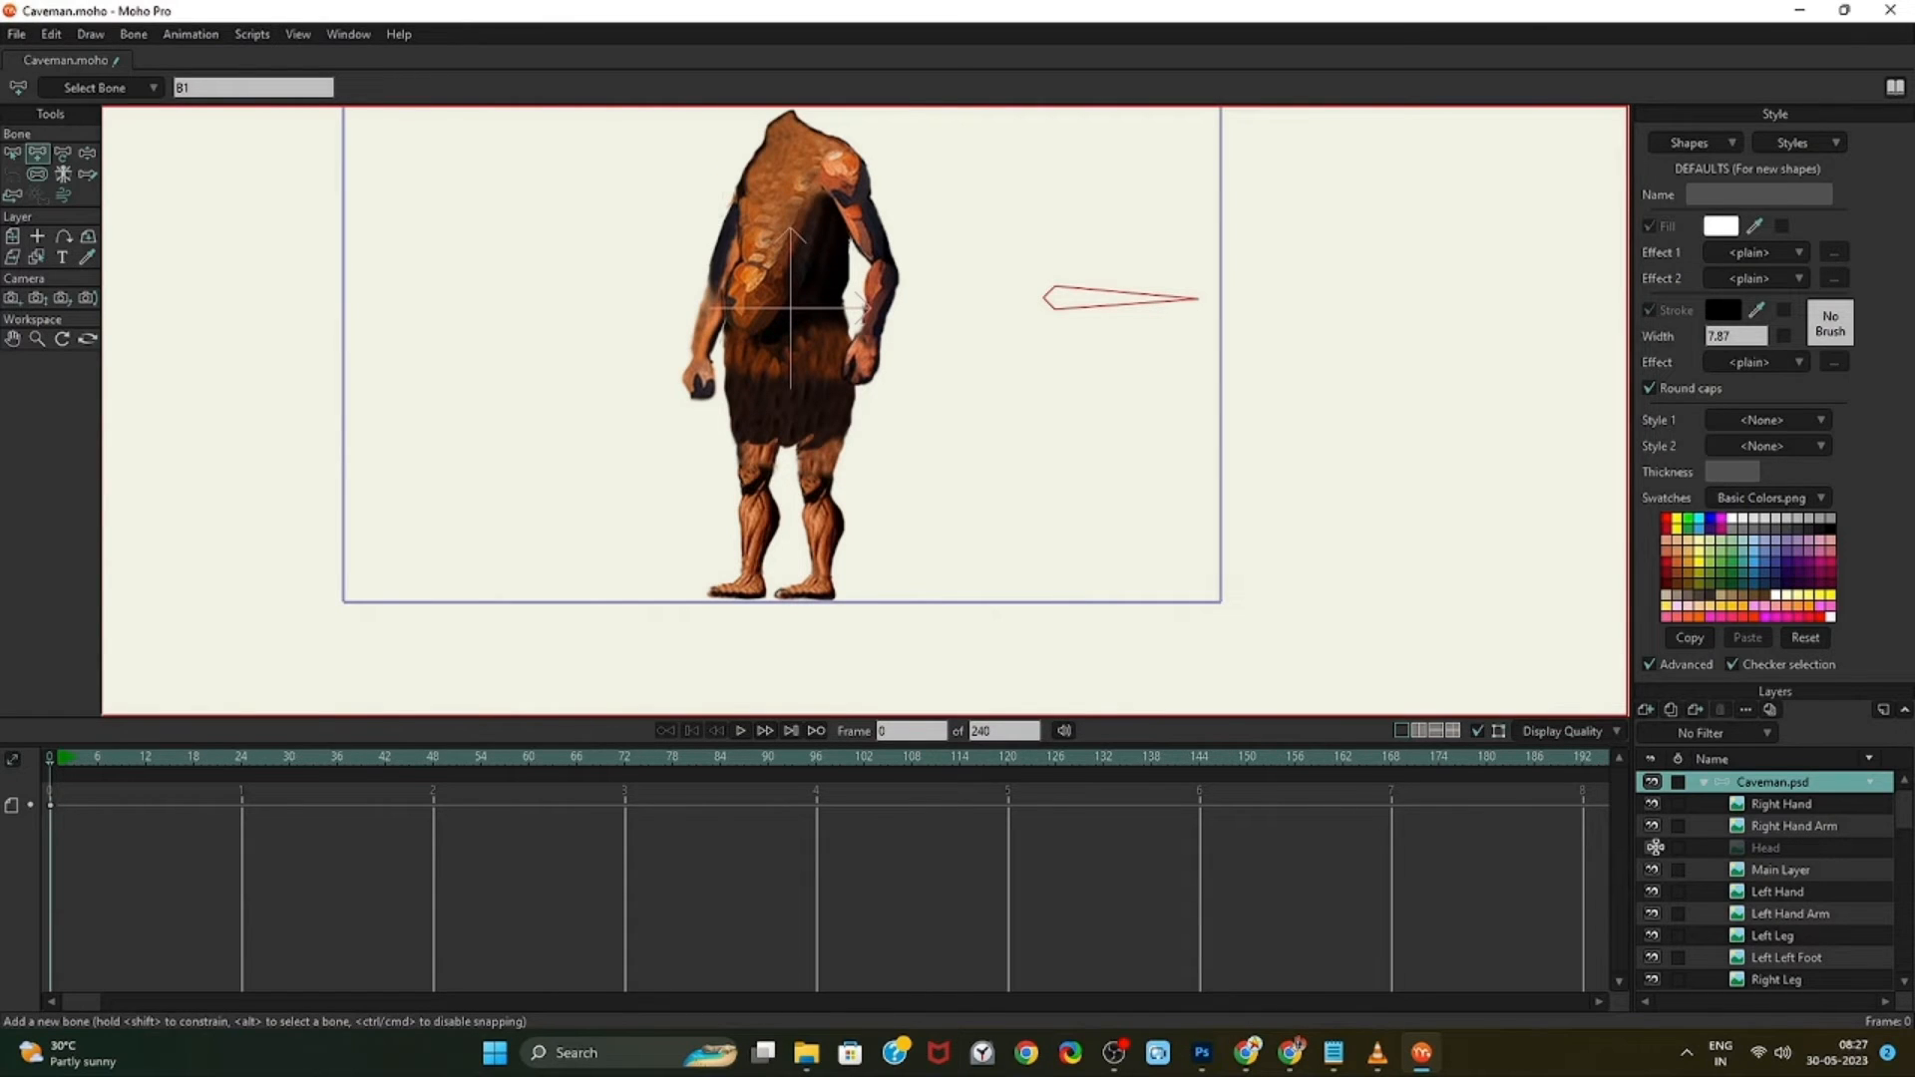
drag(1651, 935, 1654, 974)
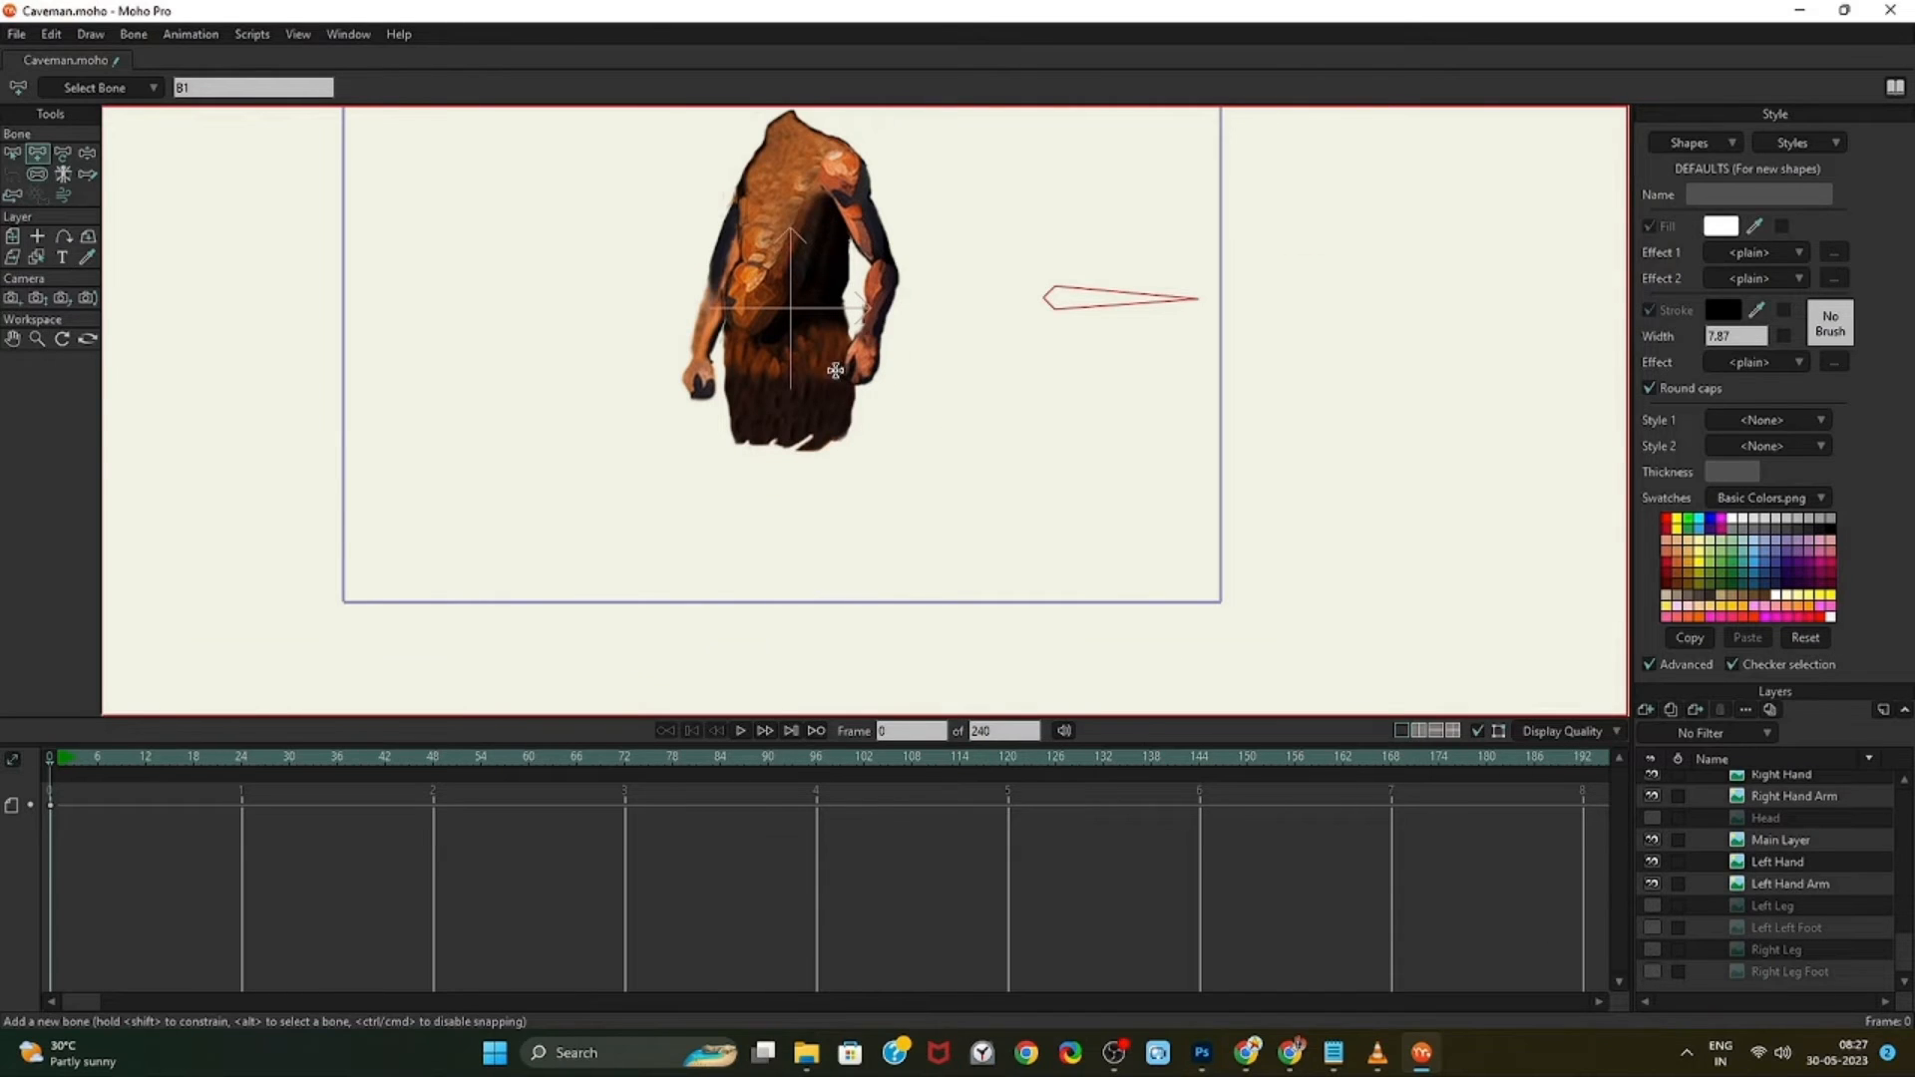
Draw a backbone from the waist to the chest and a neck bone above it, and select the neck bone
scroll(838, 371, up, 3)
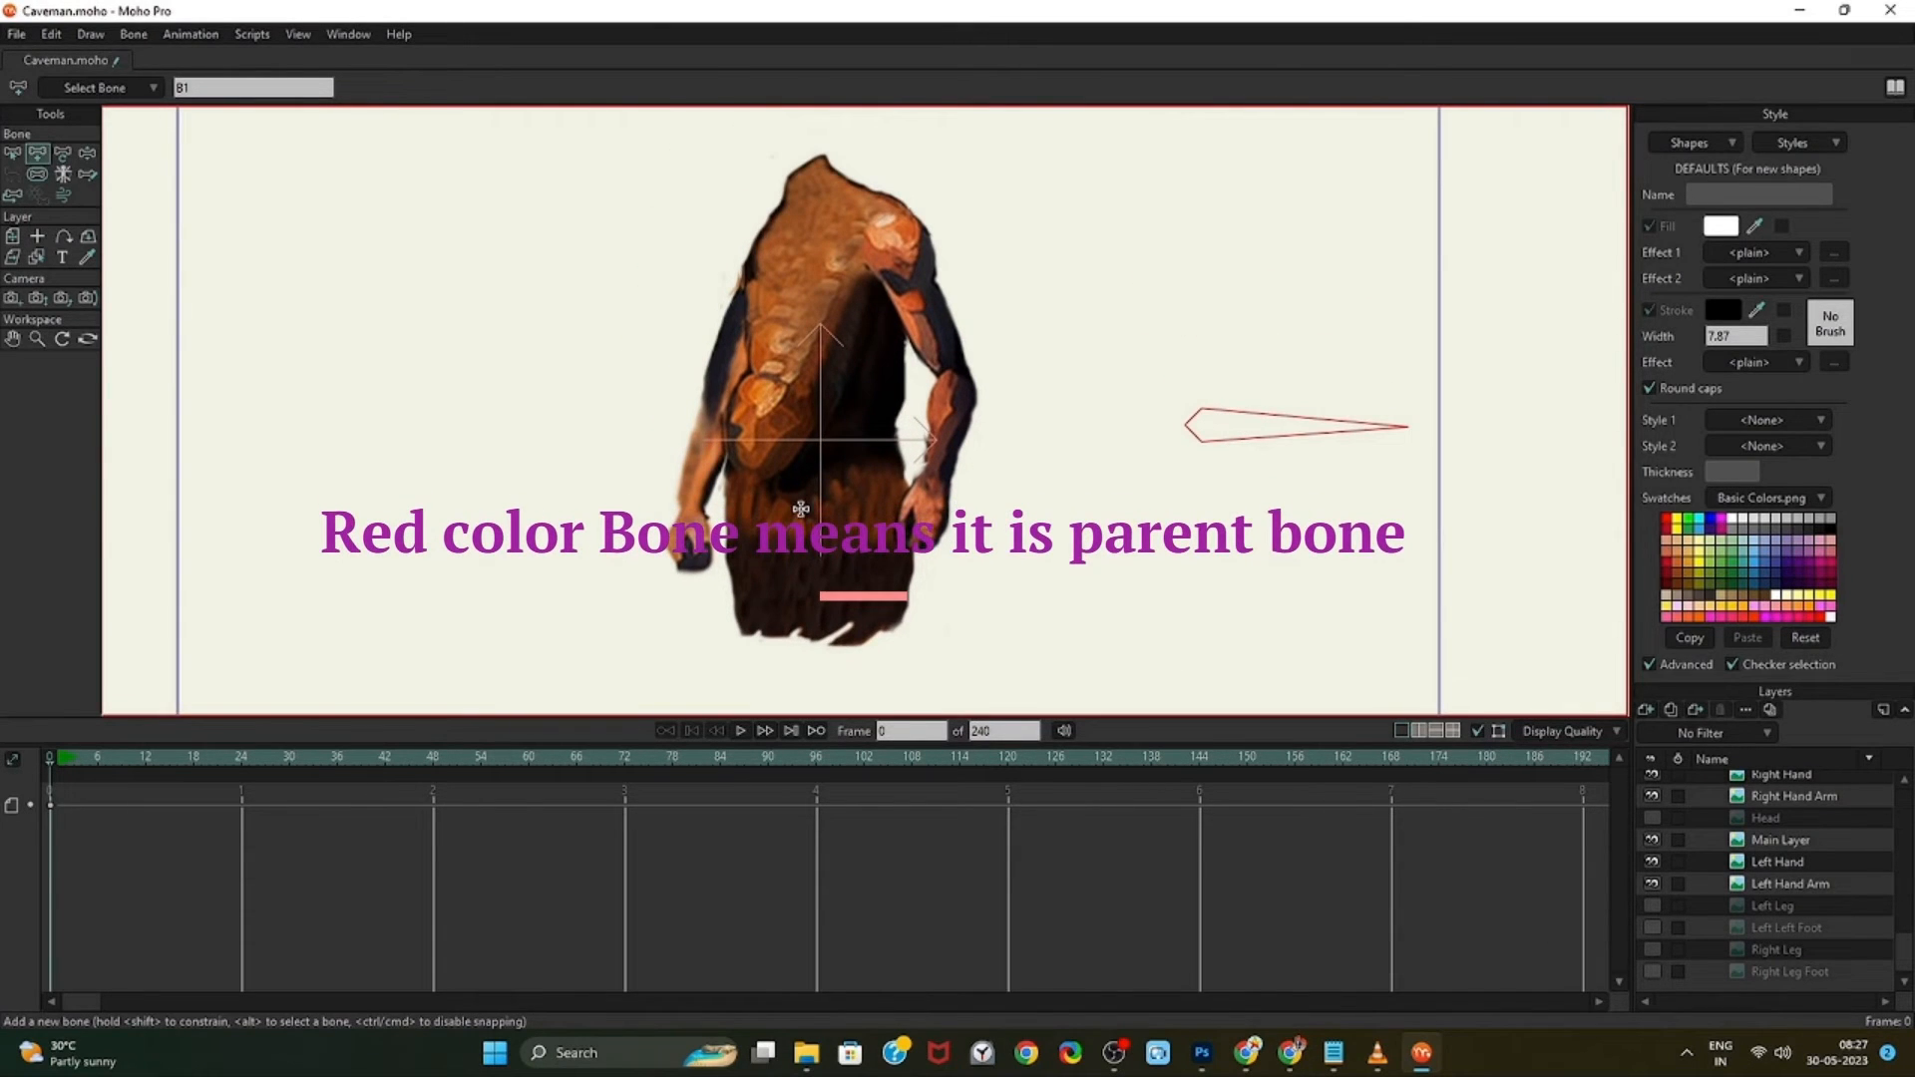
drag(812, 504, 813, 171)
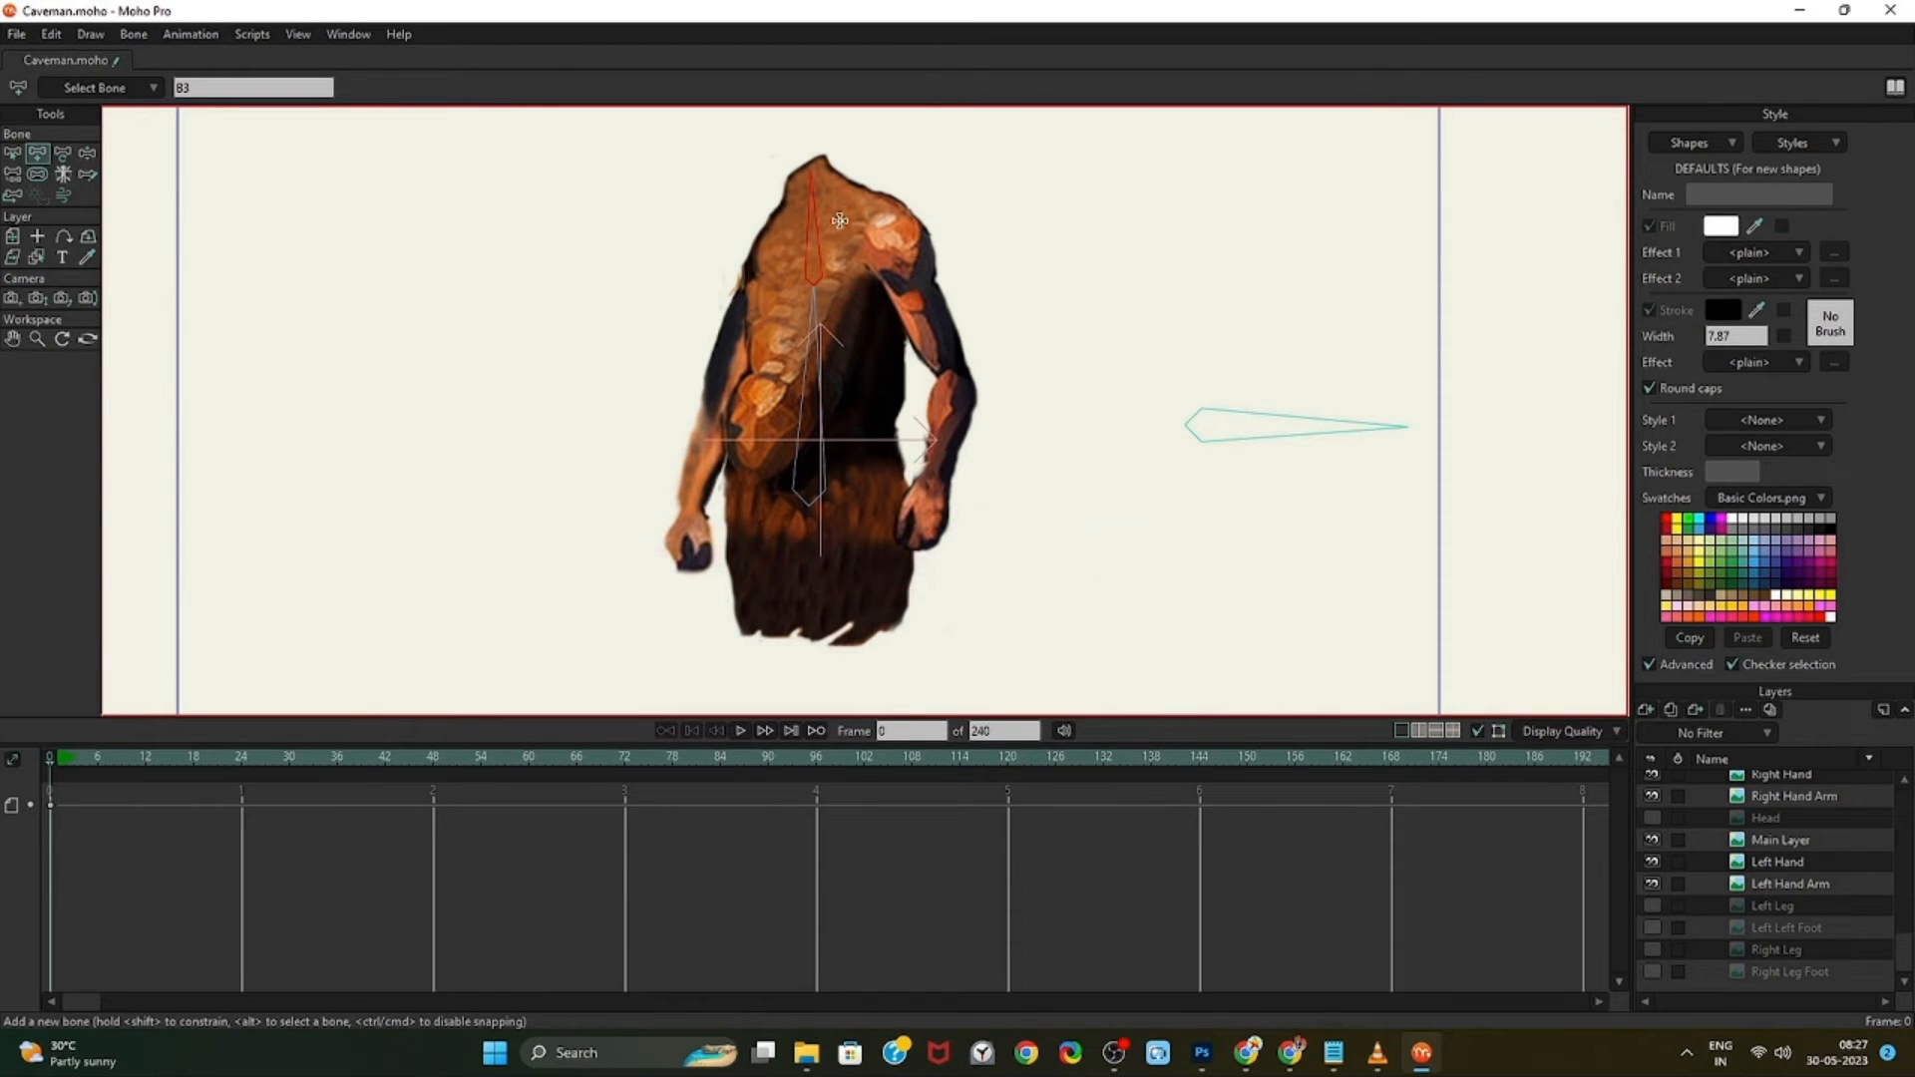
click(812, 217)
click(12, 154)
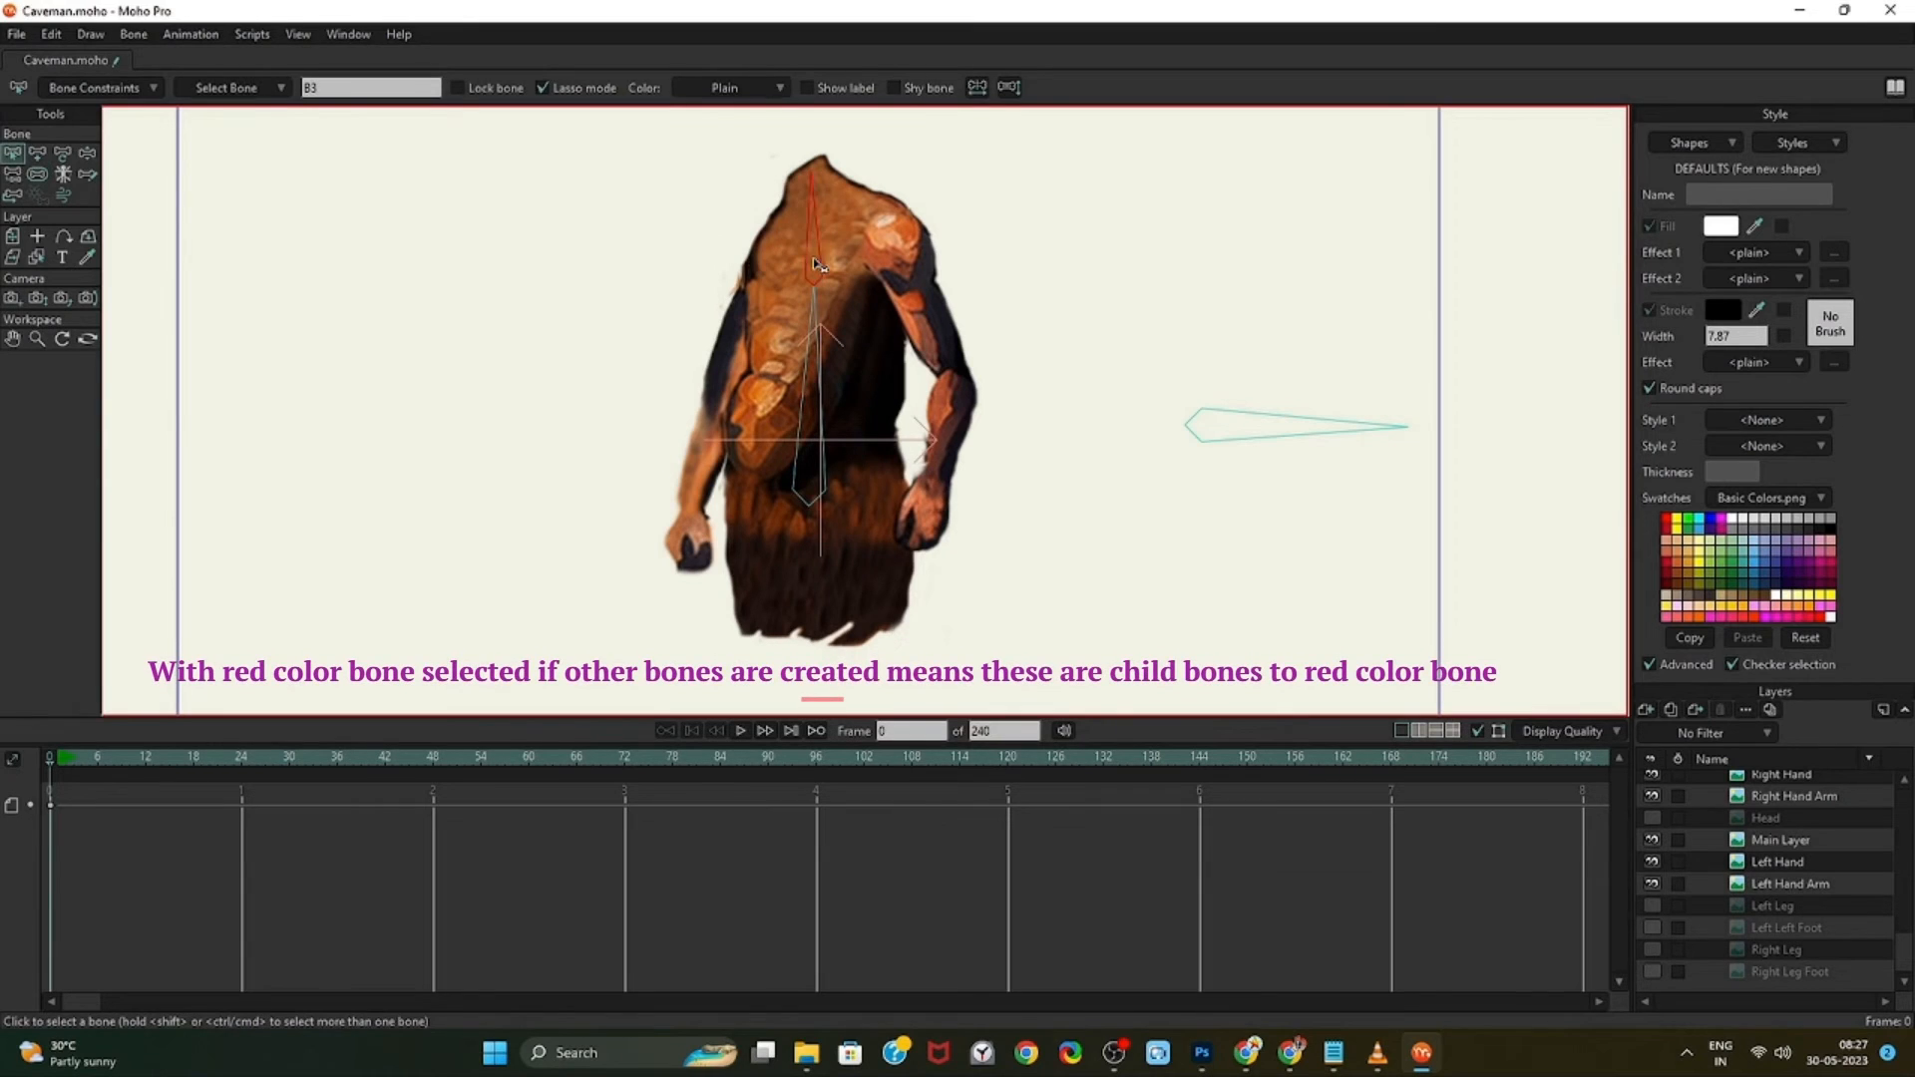
click(811, 216)
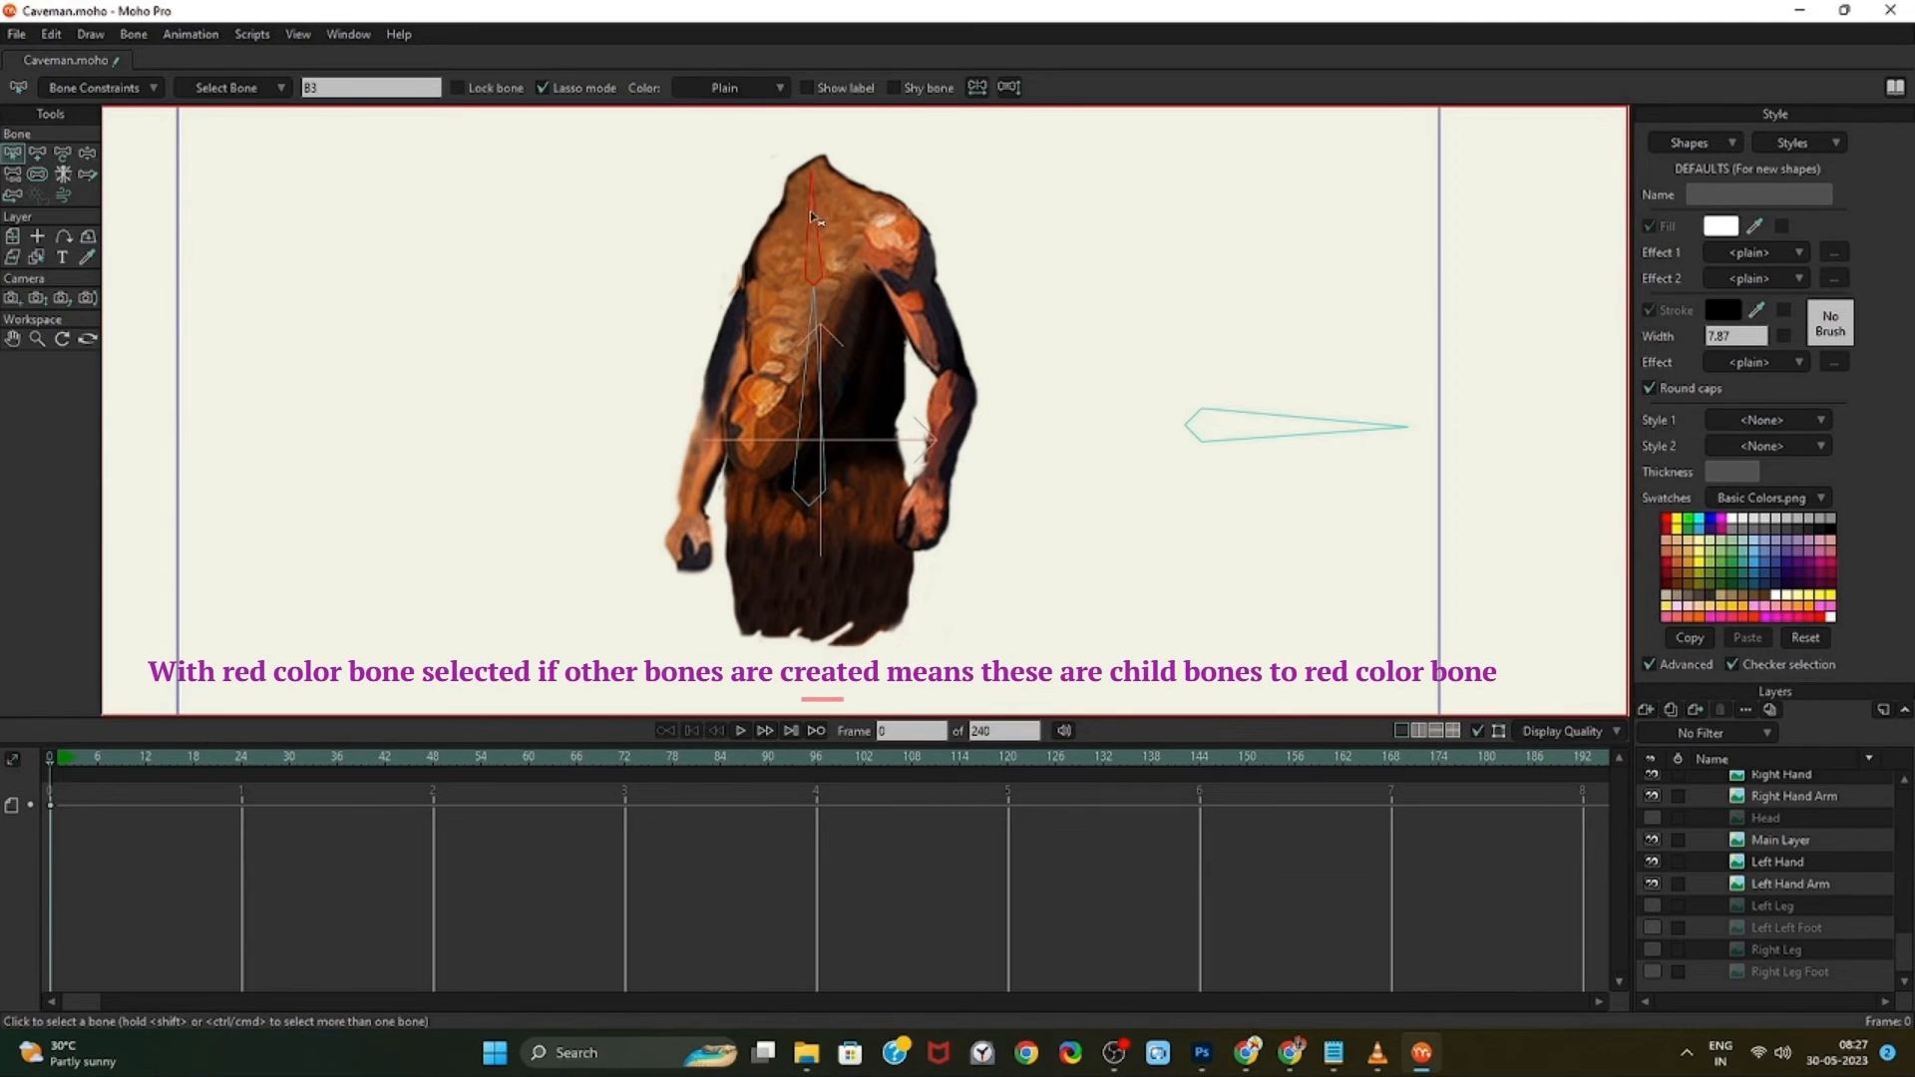
click(40, 157)
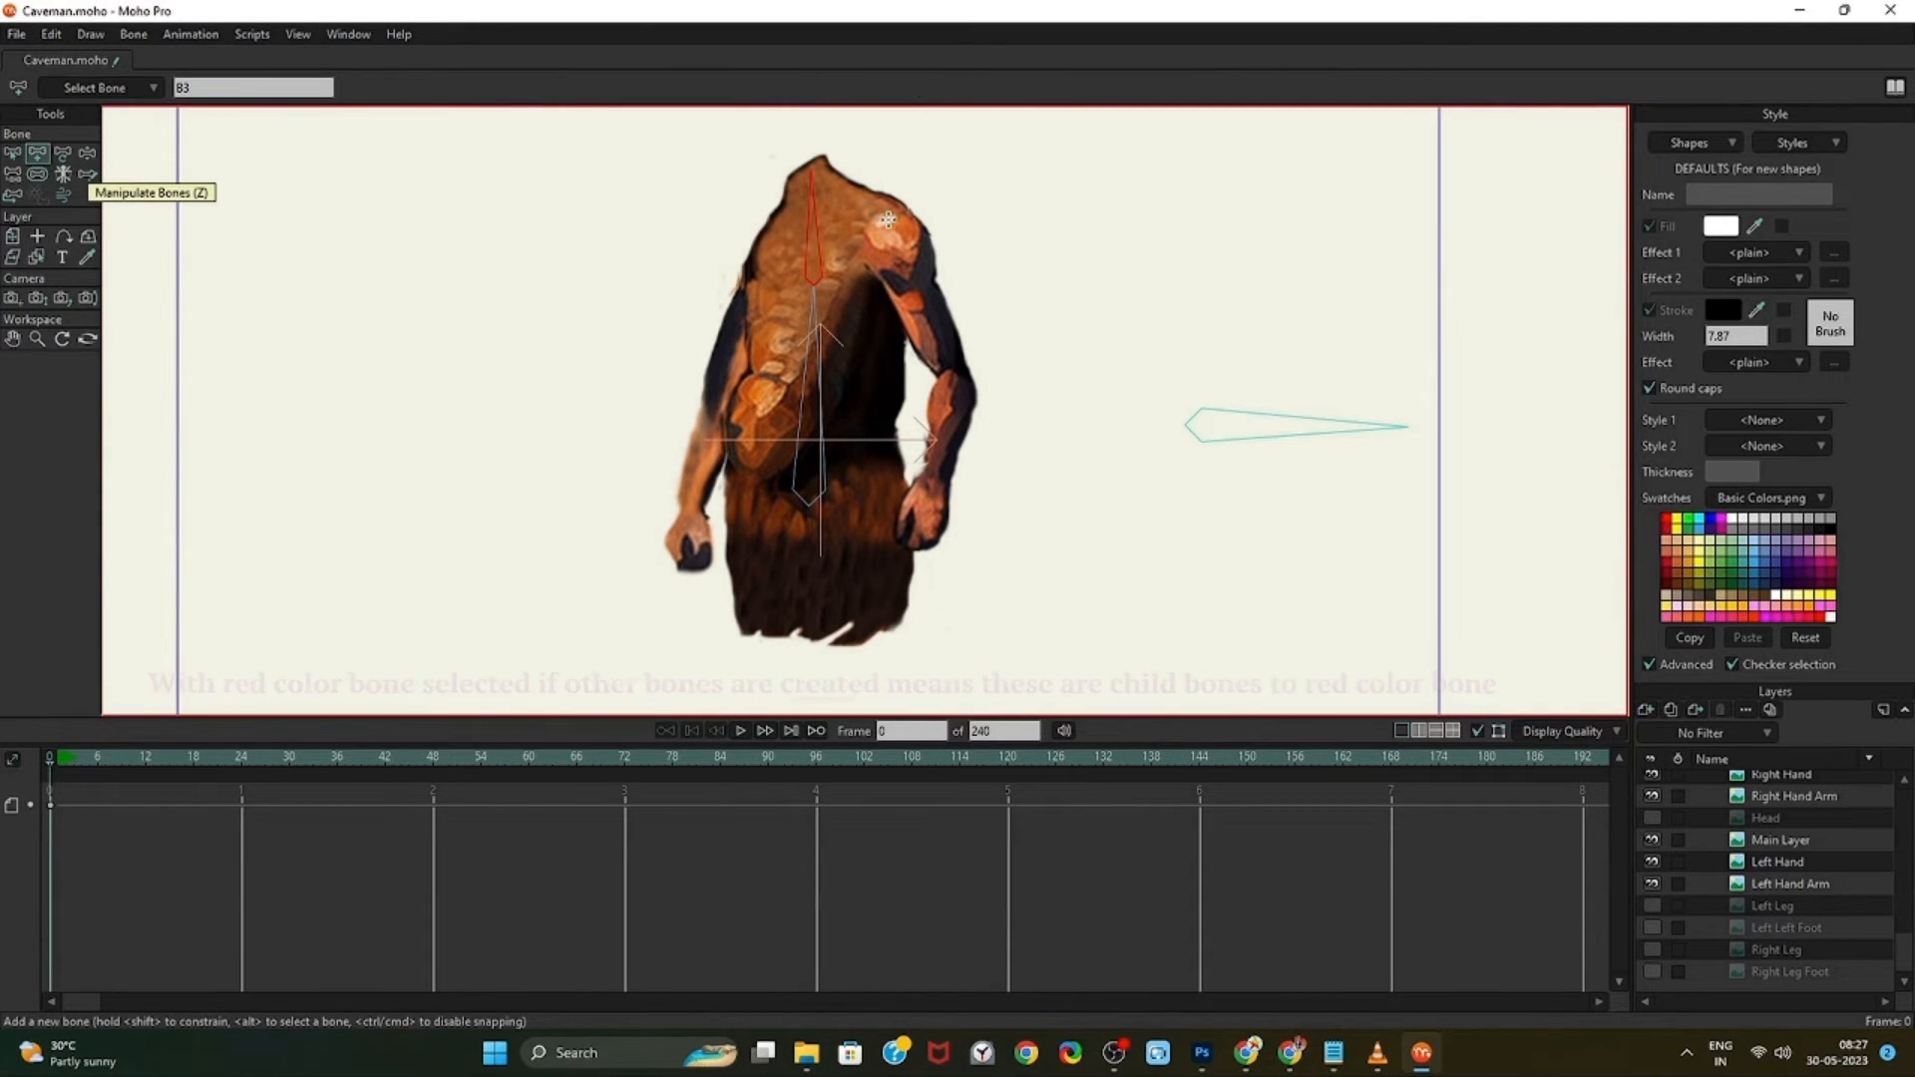
drag(888, 221, 922, 285)
key(ctrl+z)
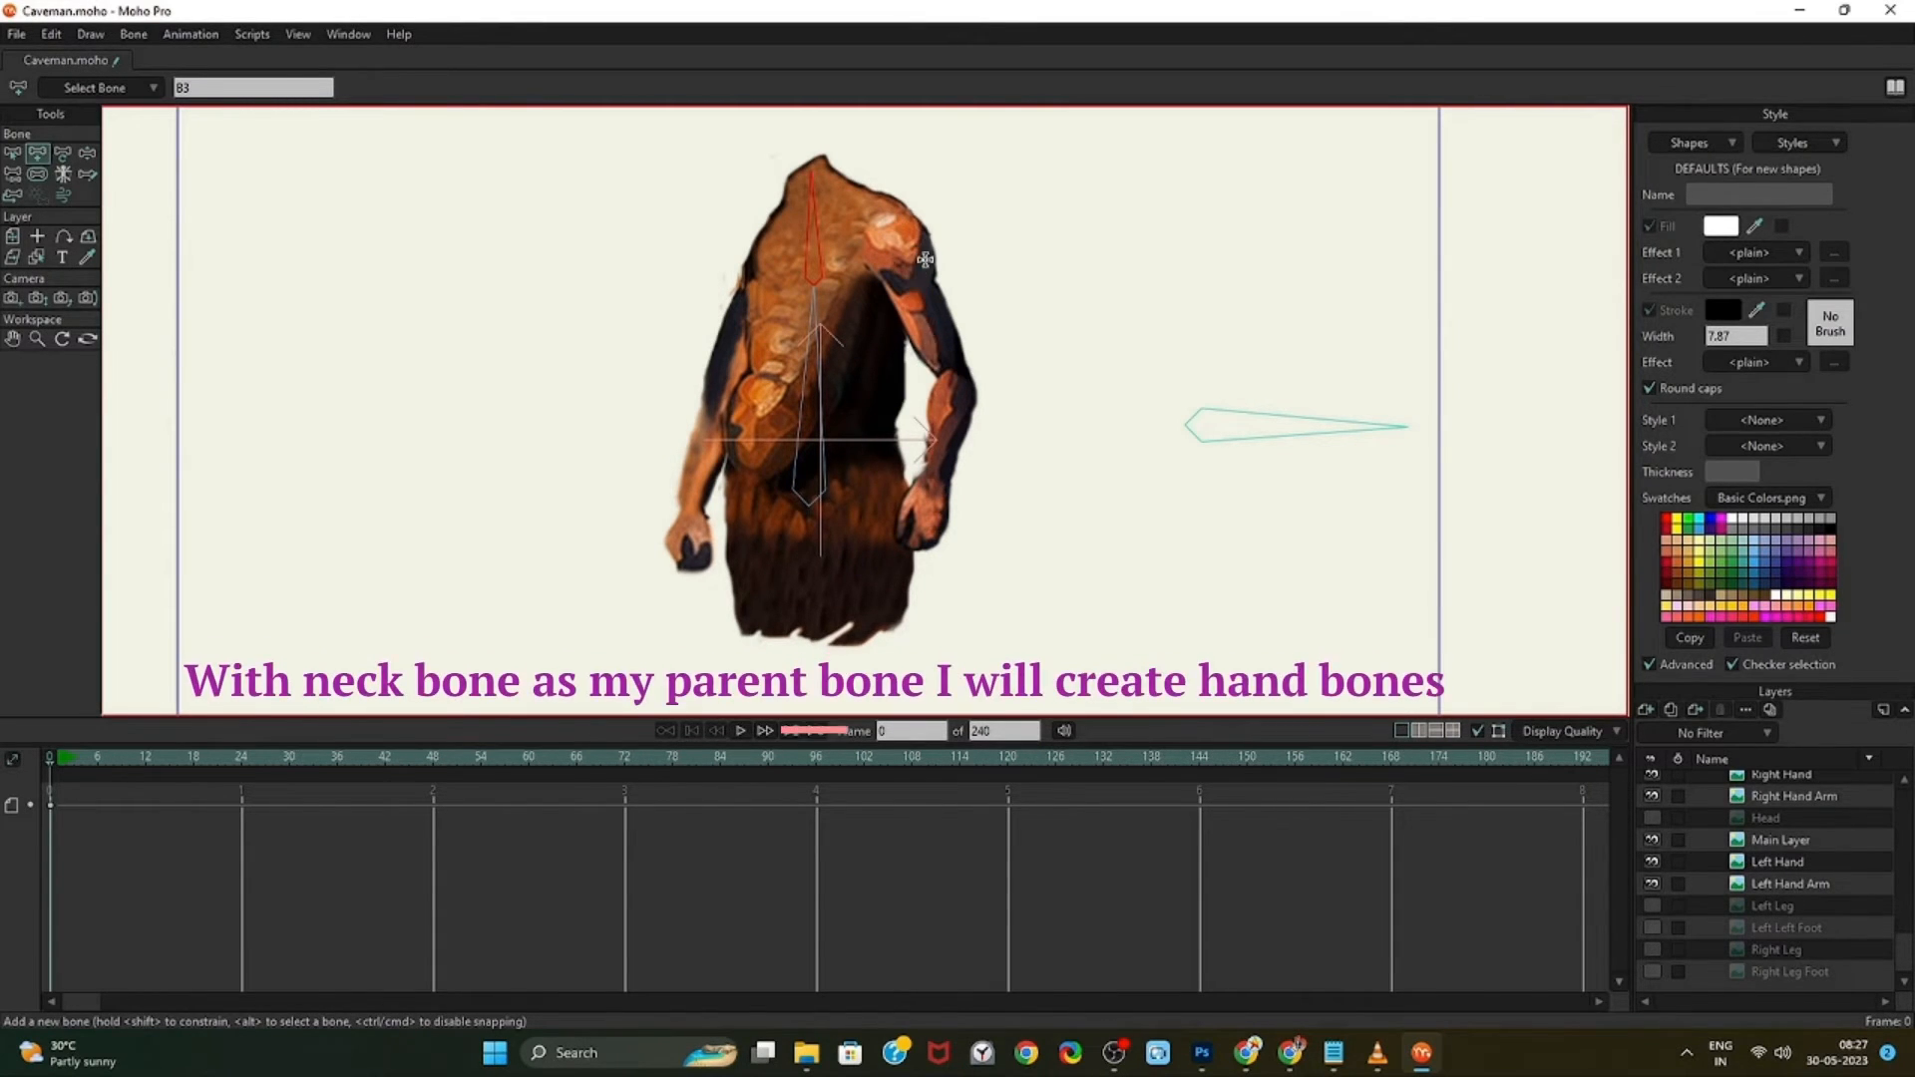
Add upper-arm and forearm bones from the right shoulder to the wrist under the neck bone, and hide the Main Layer
drag(916, 232, 934, 370)
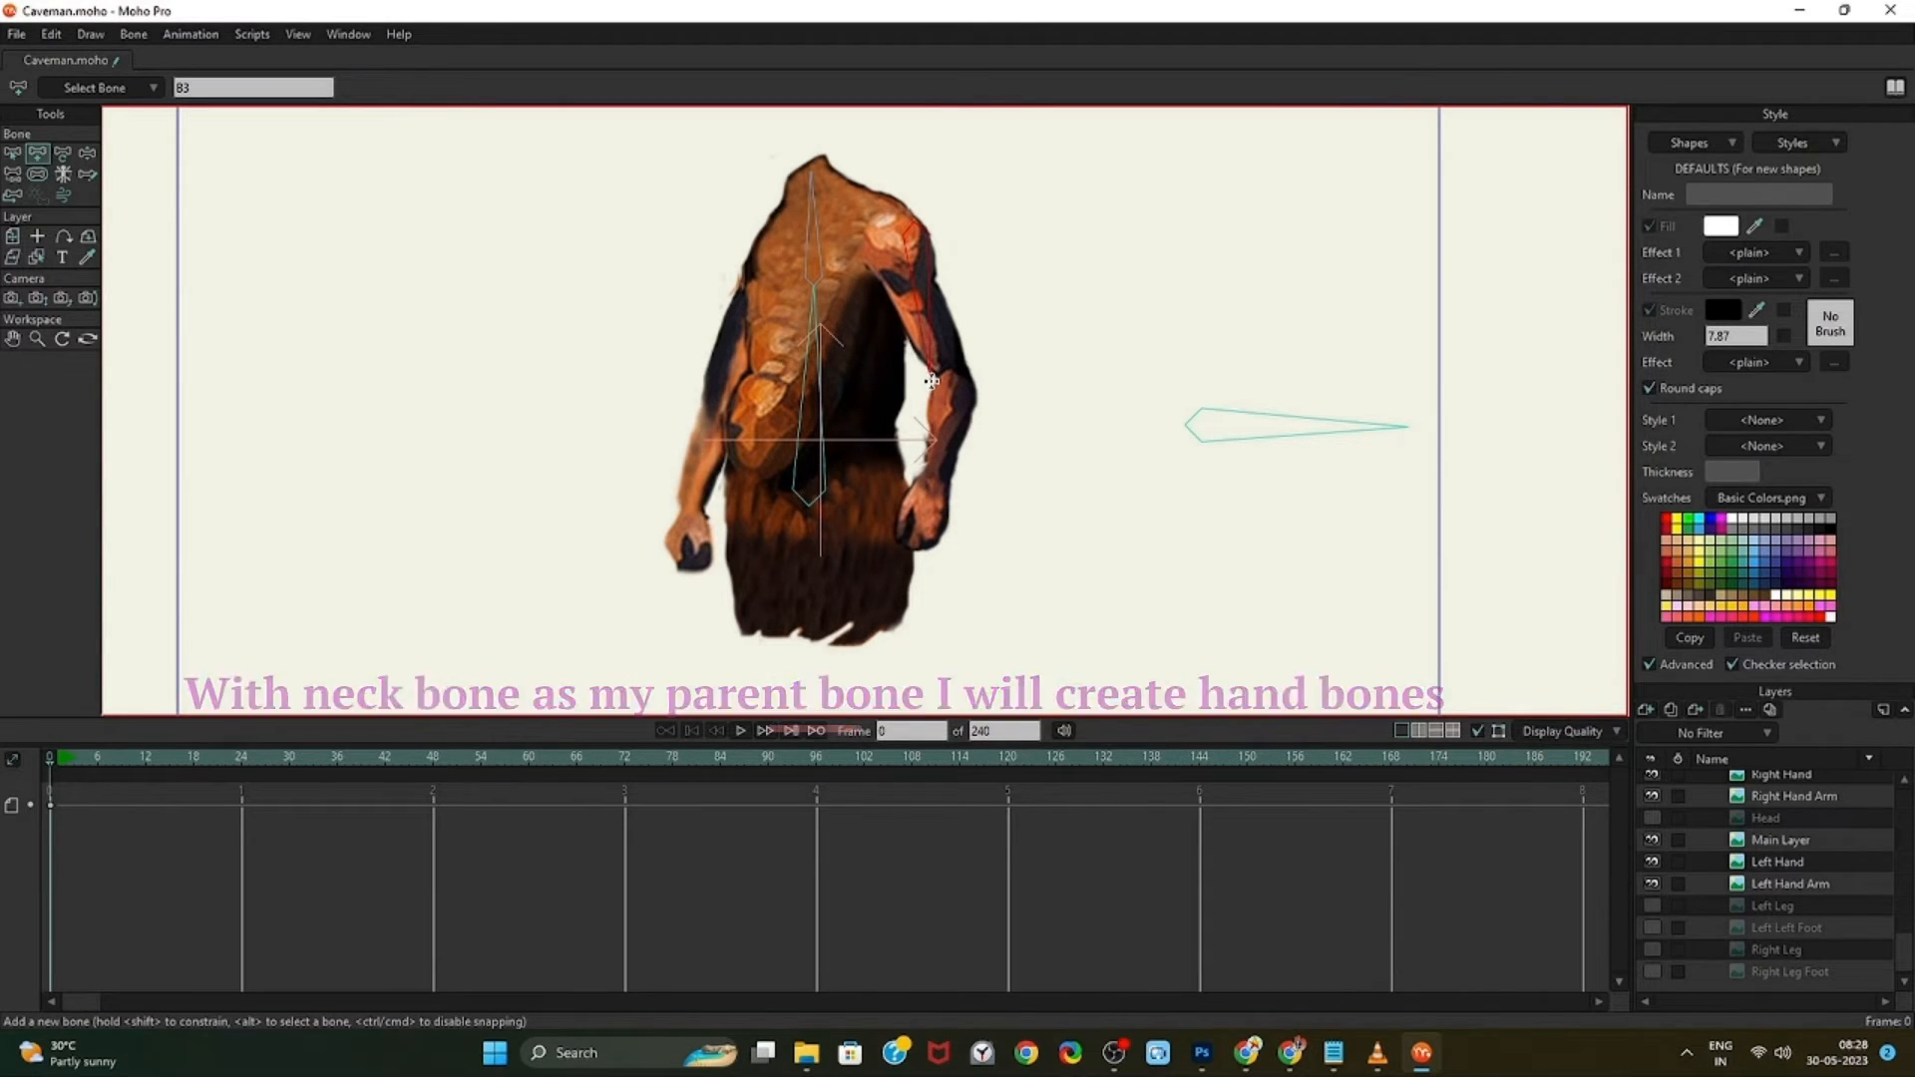
drag(932, 381, 940, 491)
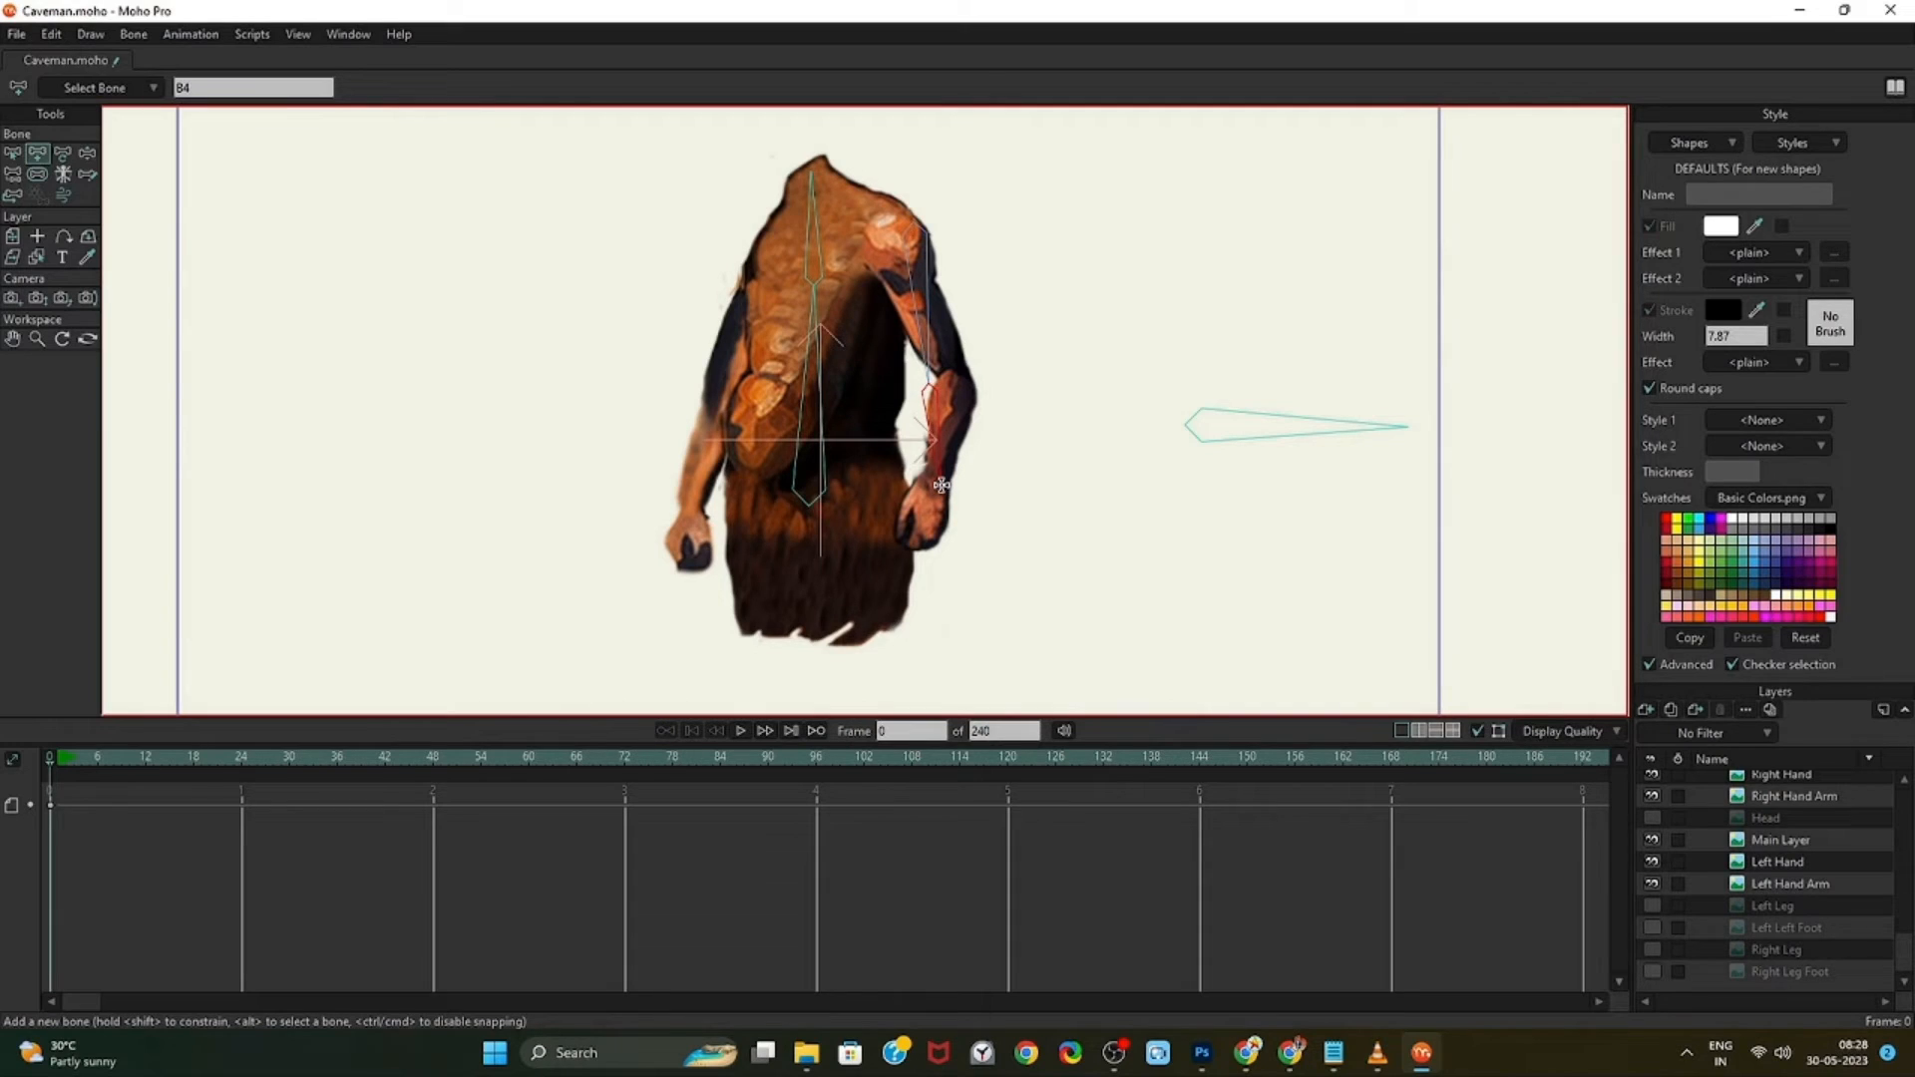
click(941, 486)
scroll(1807, 878, up, 2)
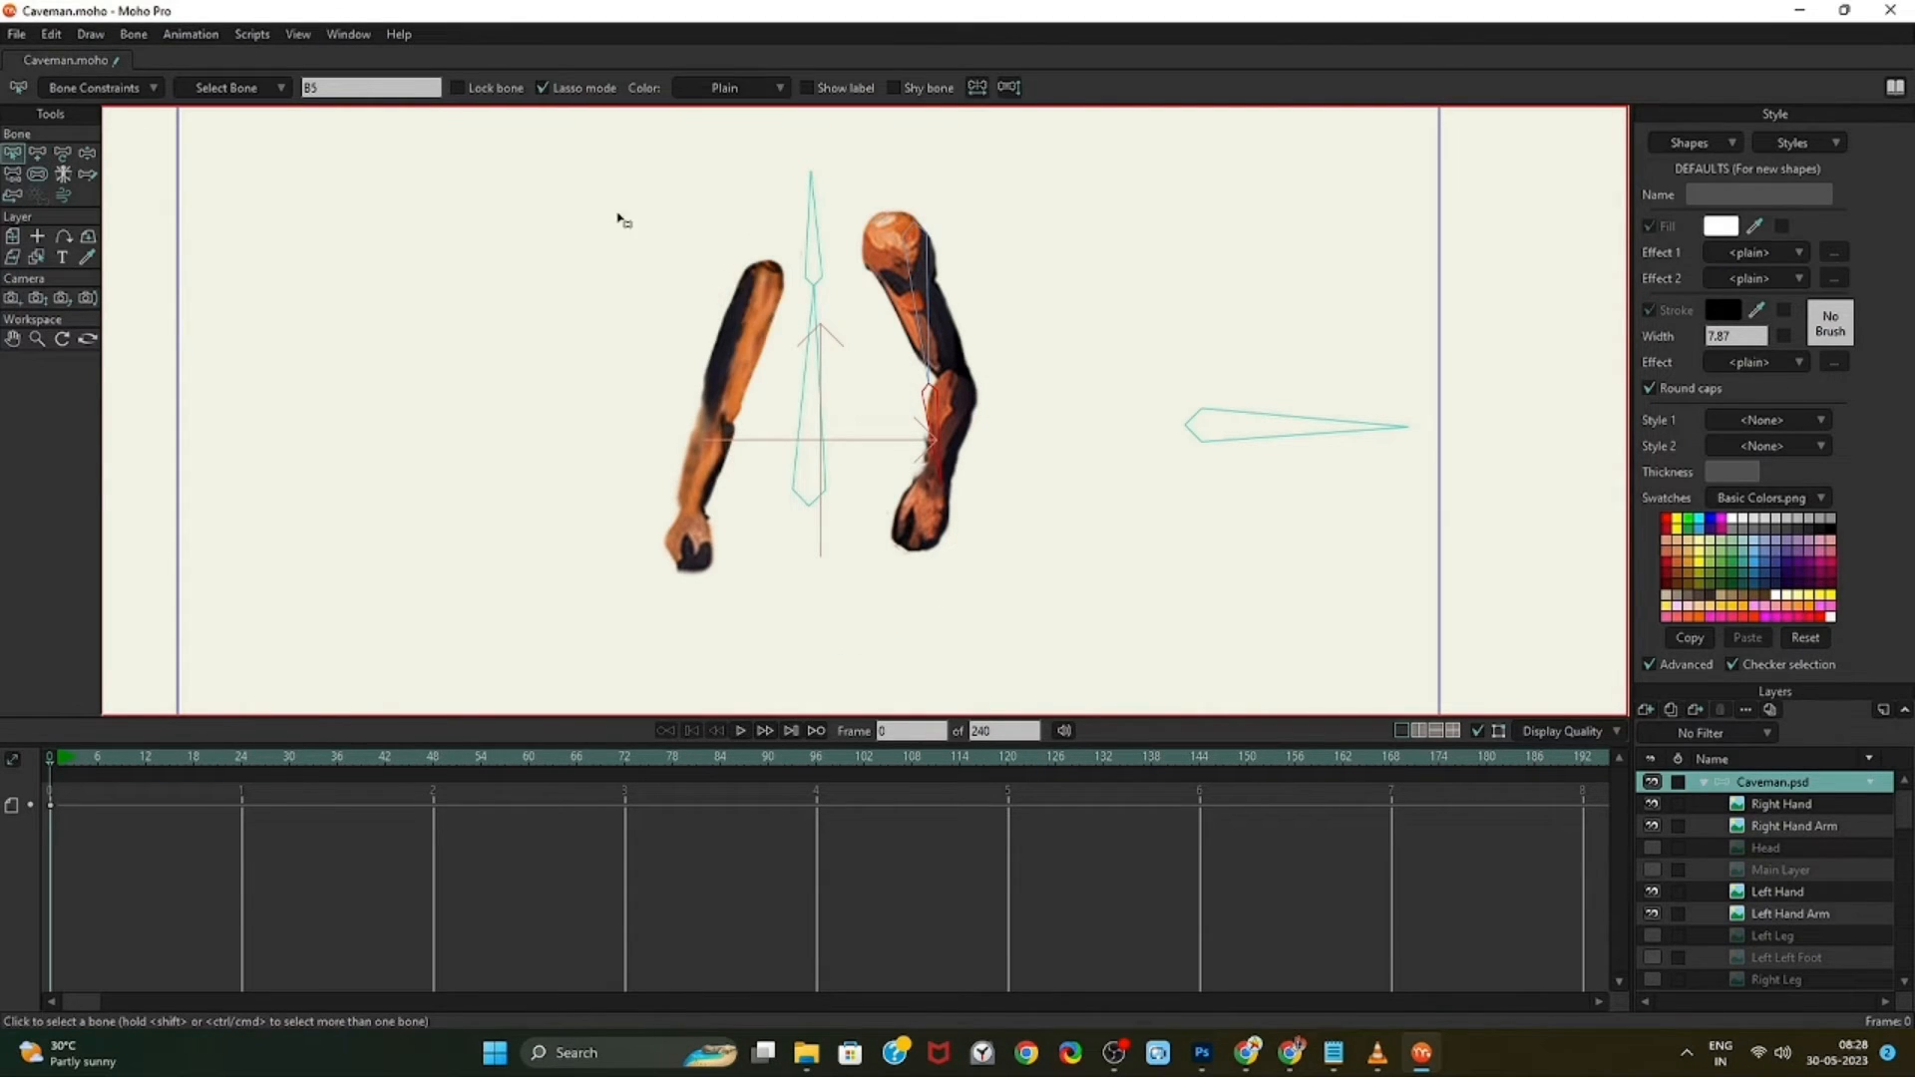
Draw upper-arm, forearm and hand bones along the left arm from shoulder to fist, parented to the neck bone
click(812, 250)
key(a)
mouse_move(771, 272)
mouse_down()
mouse_move(691, 513)
mouse_move(699, 561)
mouse_up()
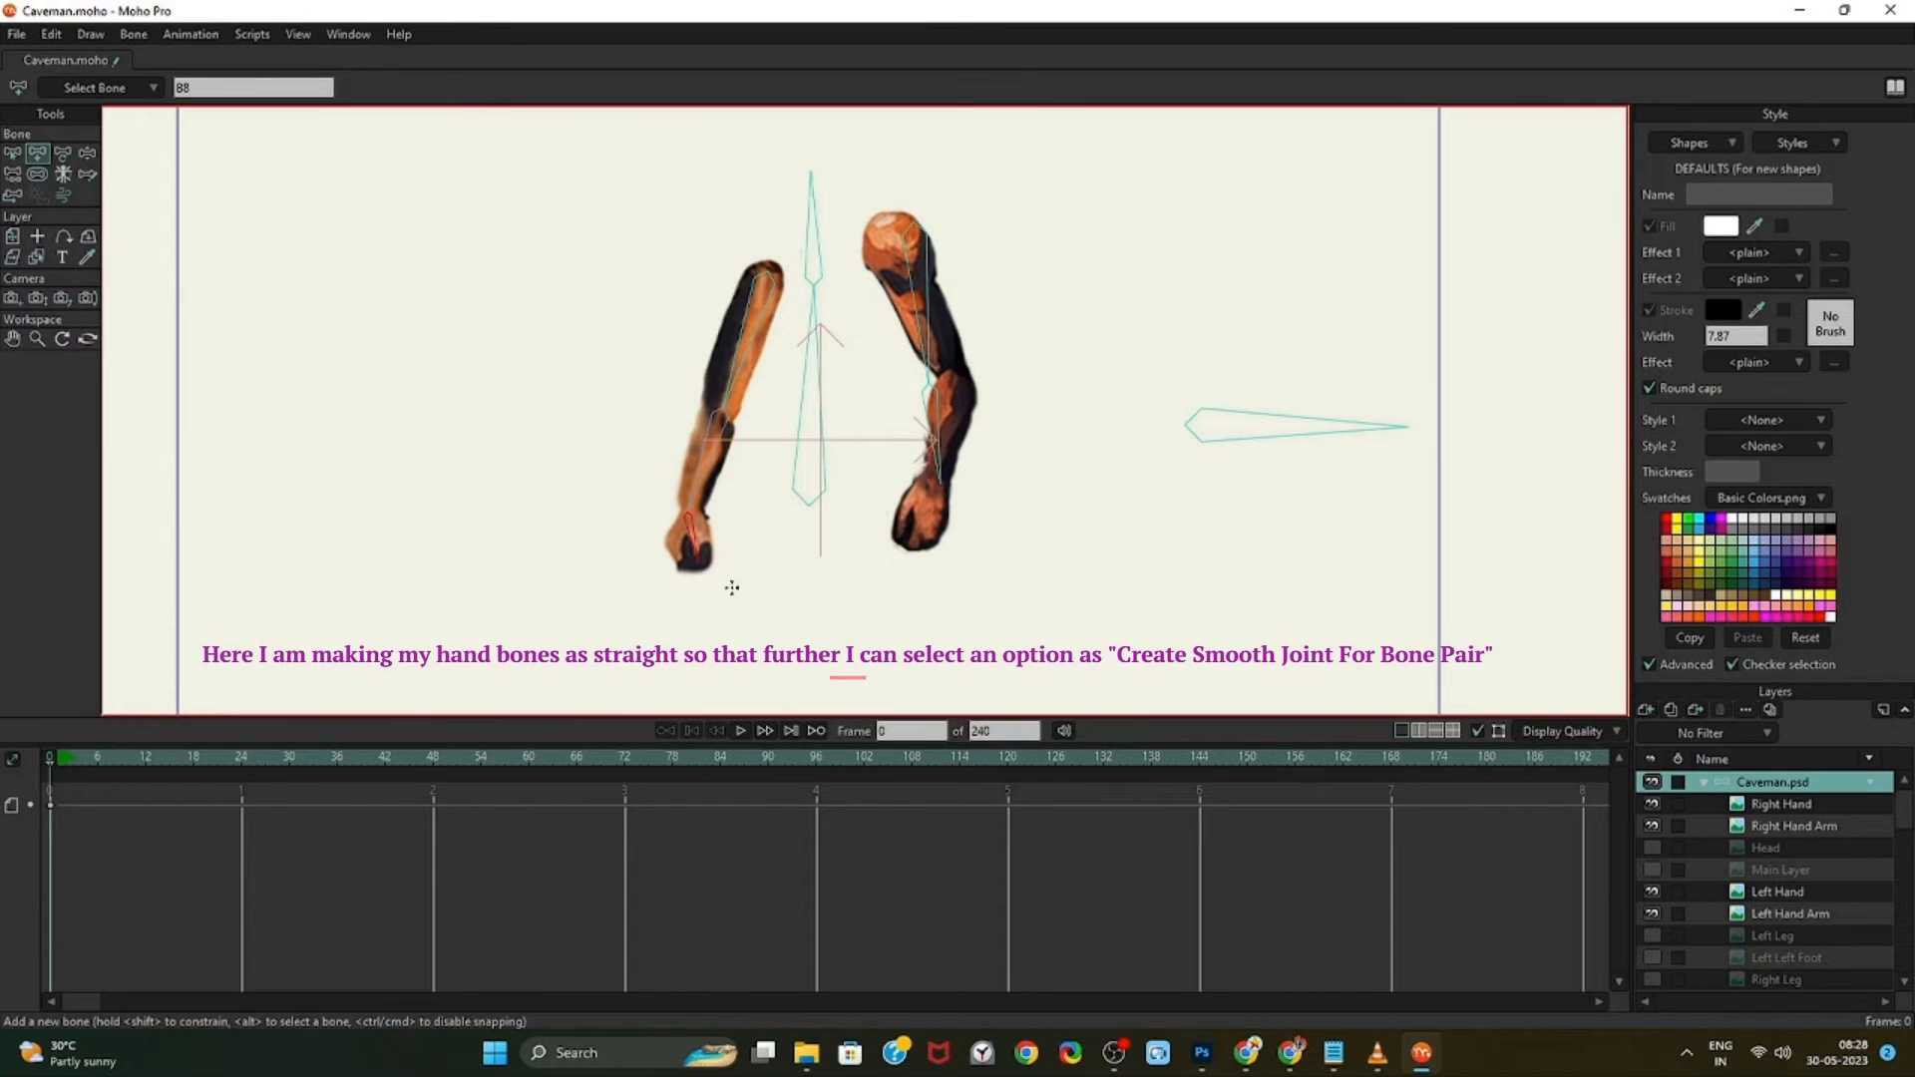
Add a hand bone from the right wrist to the knuckles as a child of the right forearm bone
key(s)
click(936, 431)
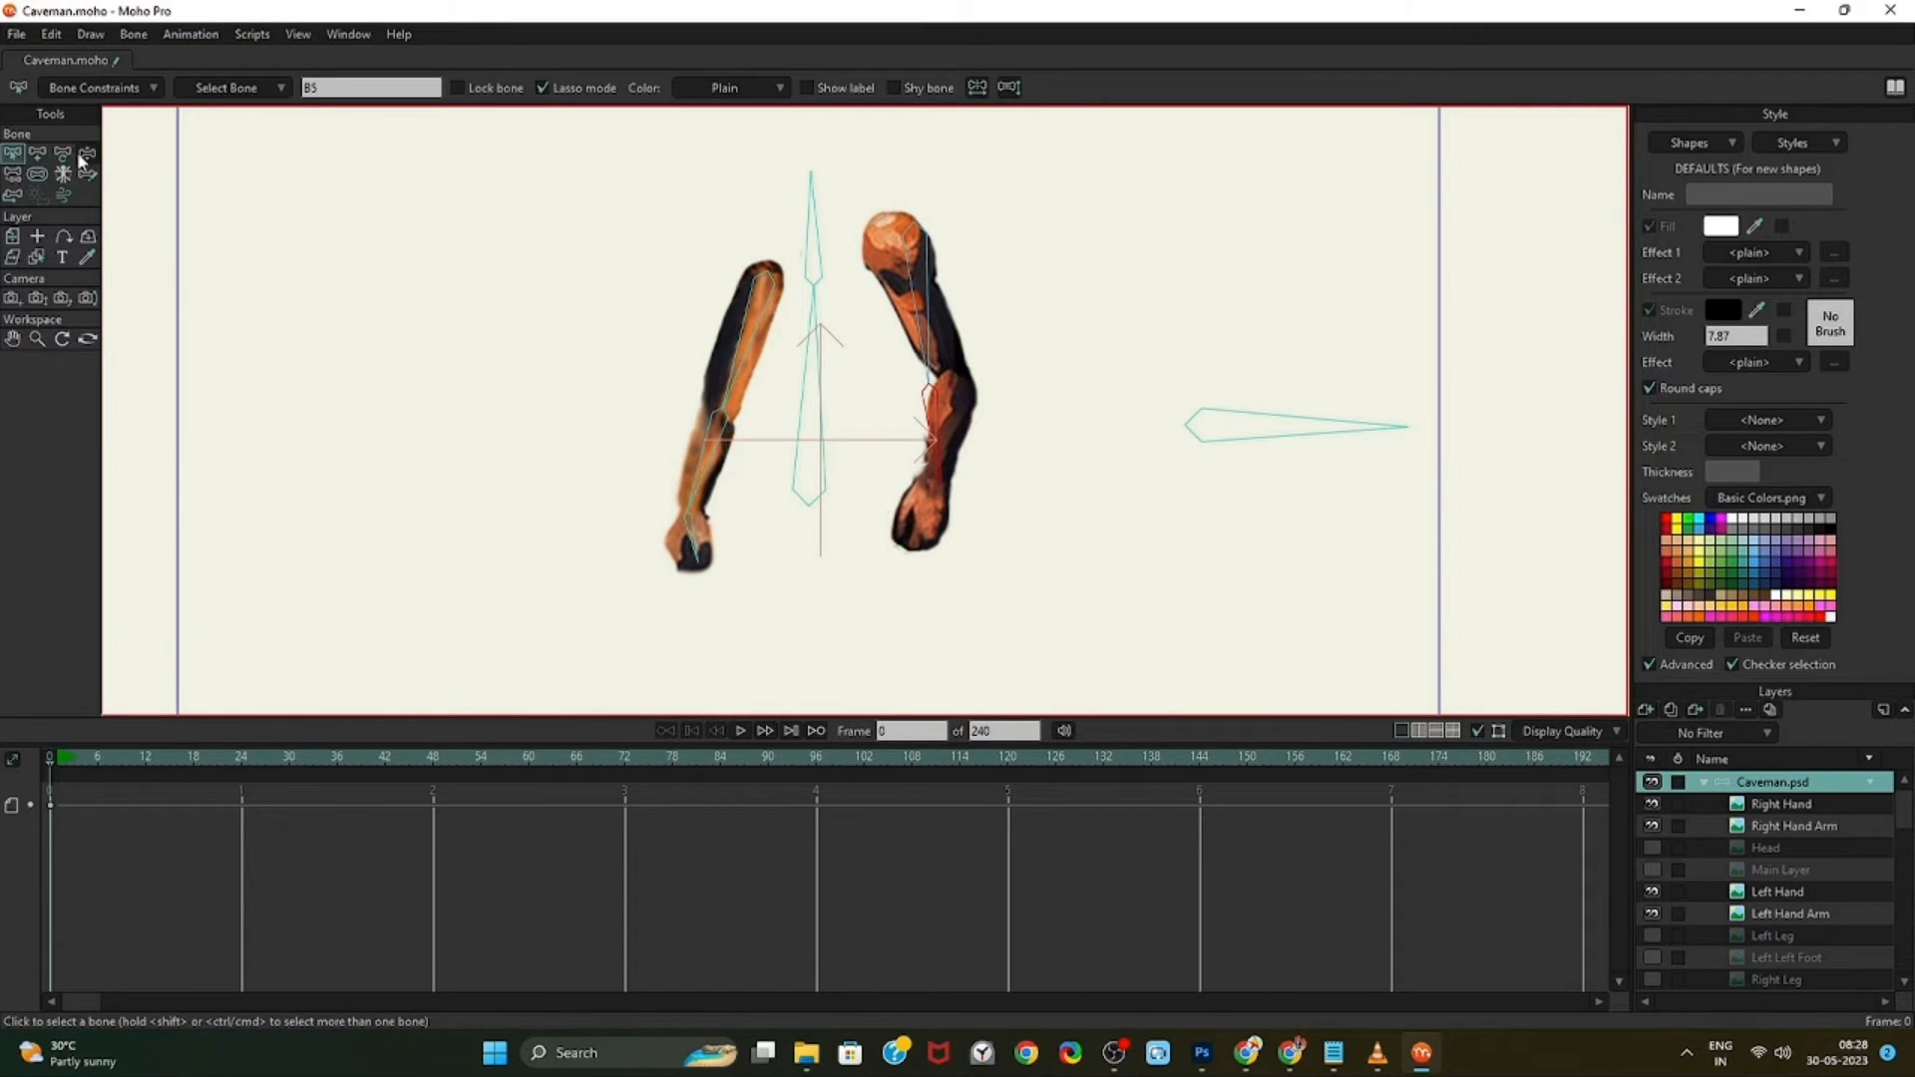
key(a)
drag(940, 488, 910, 547)
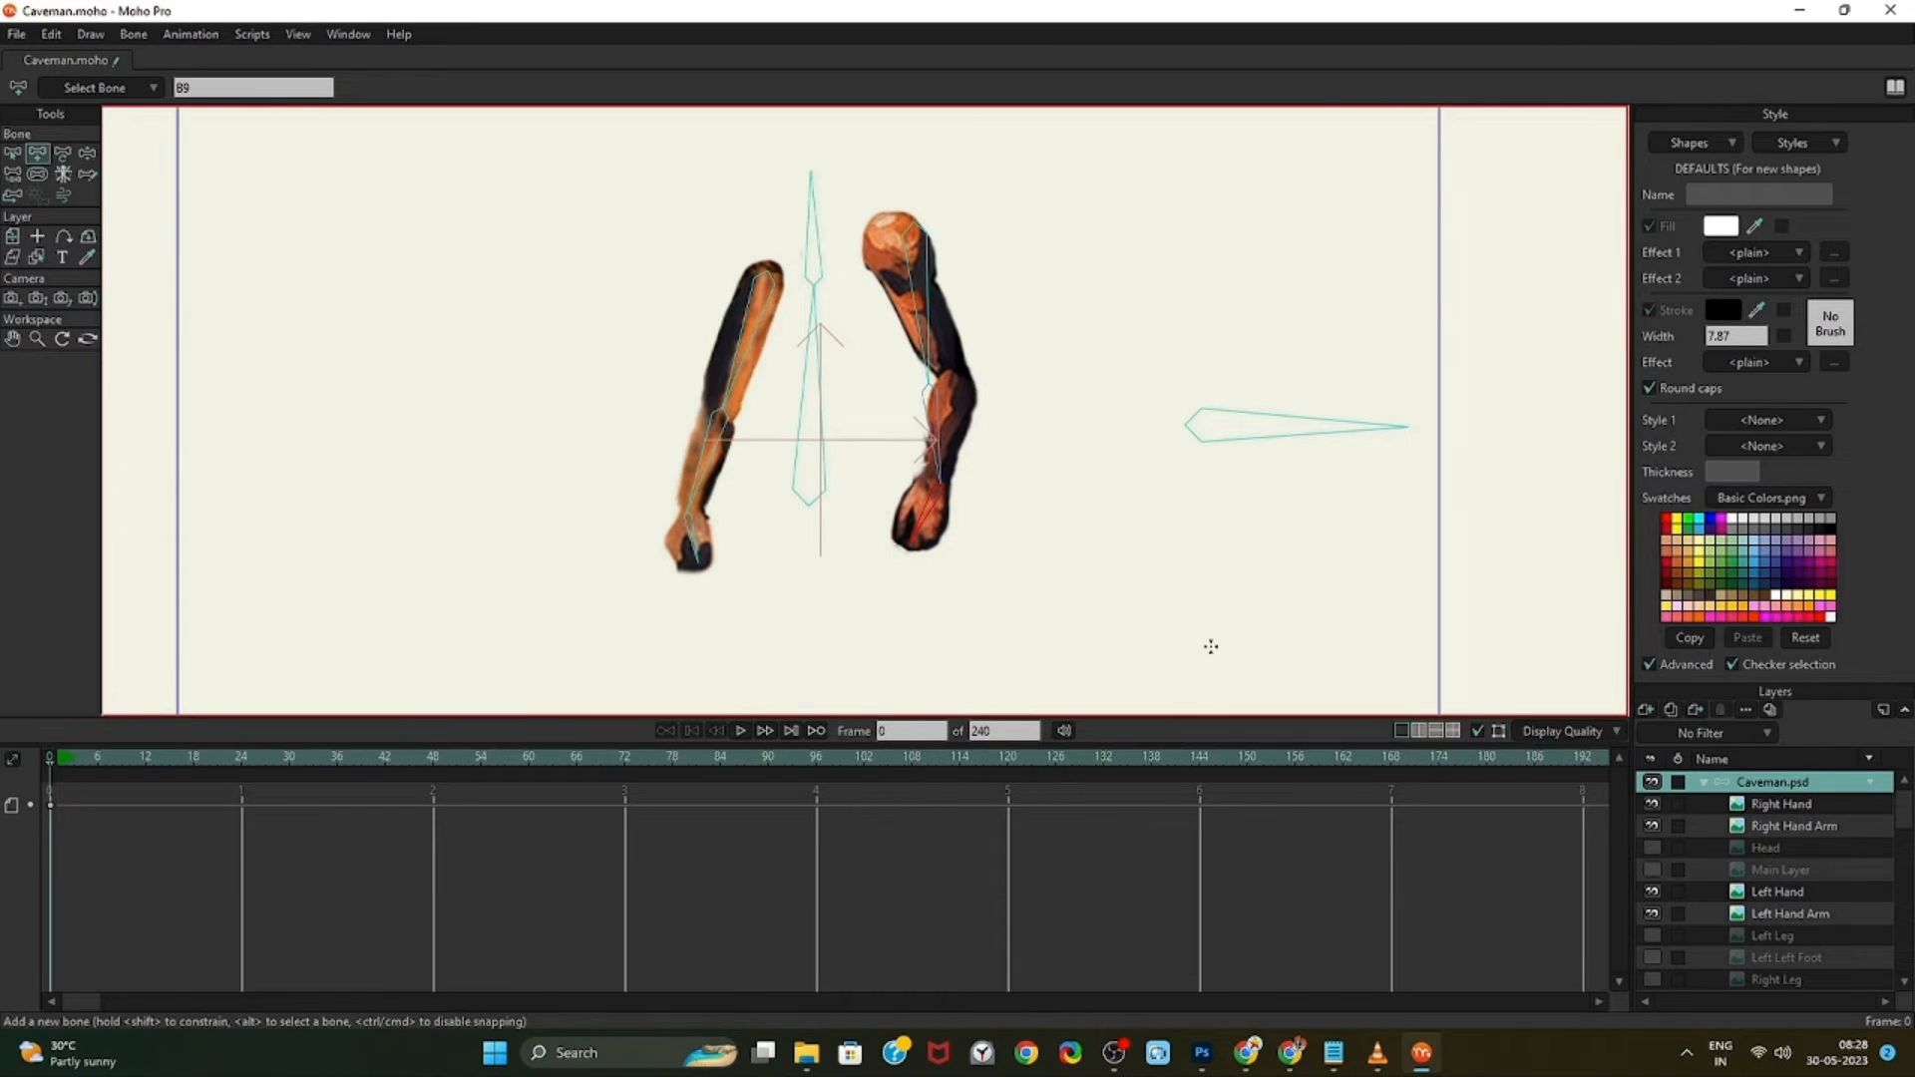
Show the Left Leg, Left Left Foot, Right Leg and Right Leg Foot layers again
scroll(1239, 628, down, 5)
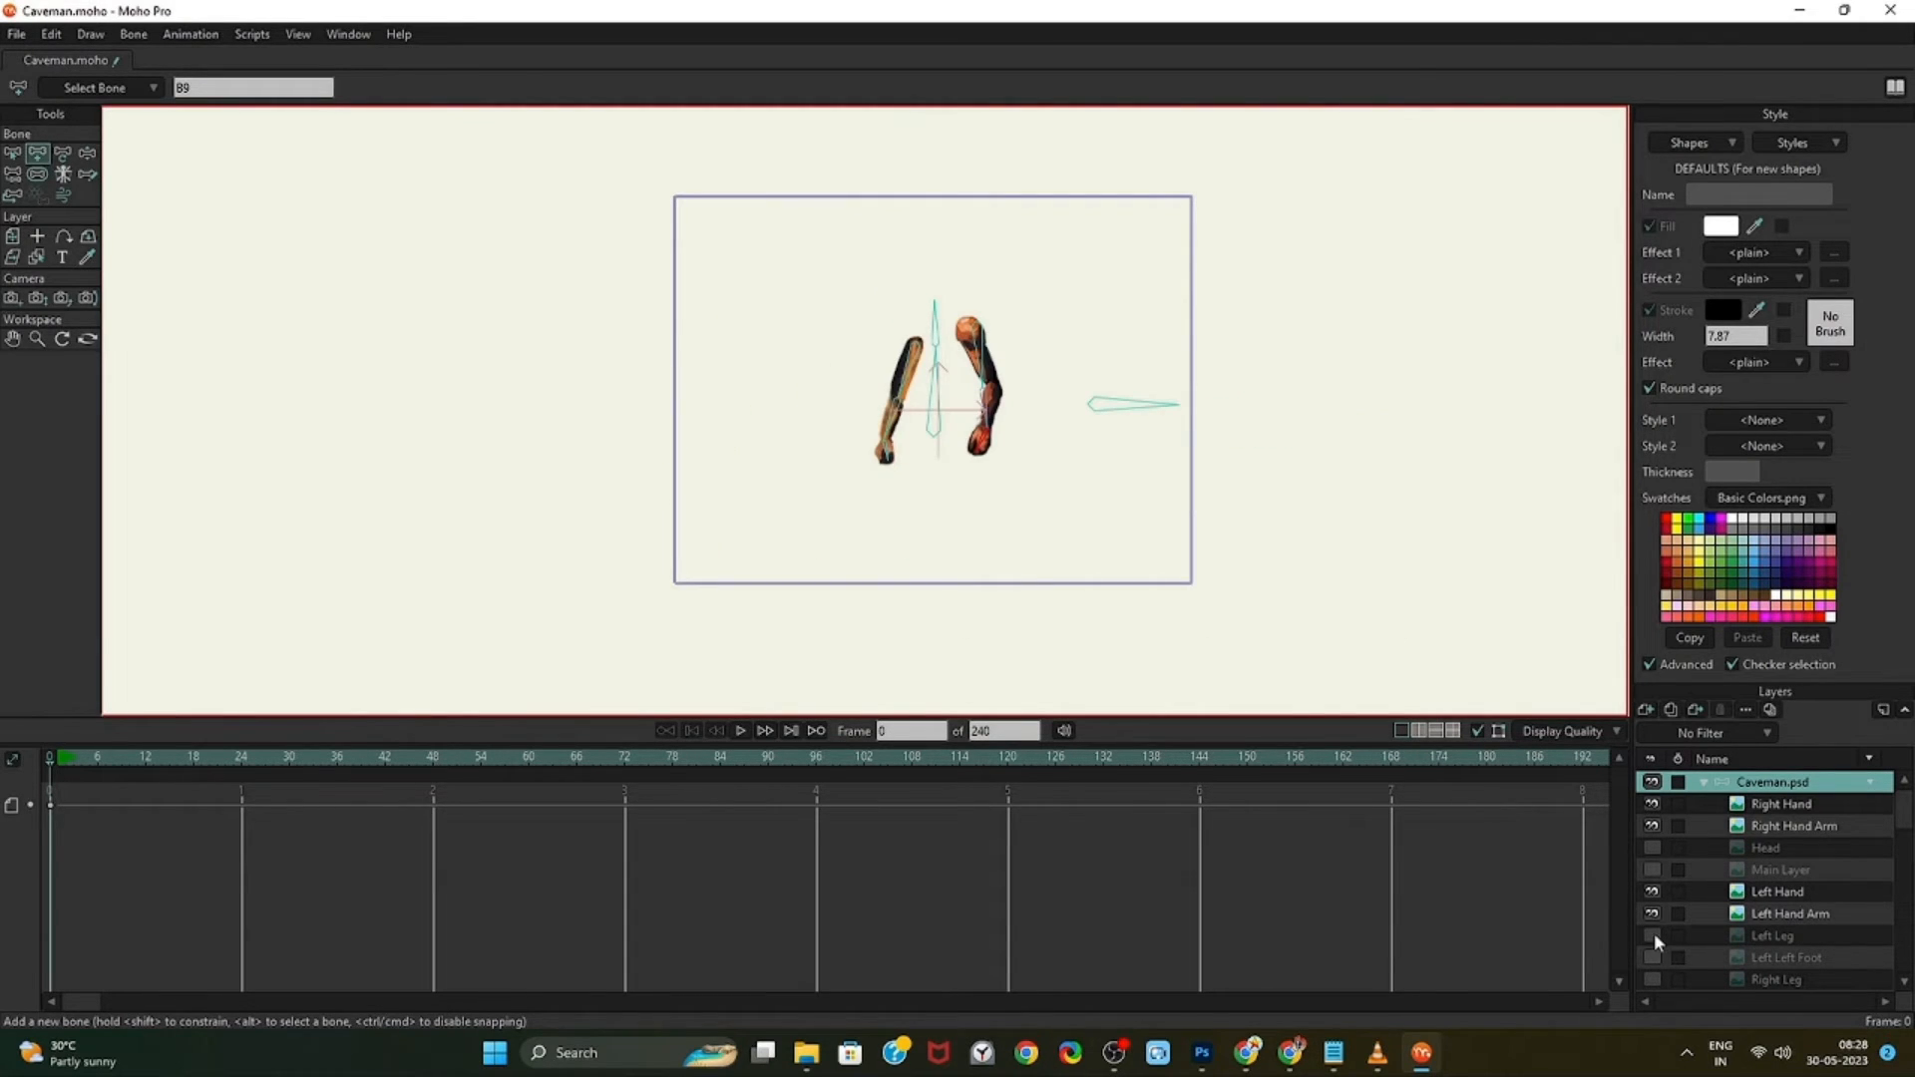
click(1654, 935)
click(1654, 957)
click(1654, 979)
scroll(1654, 988, down, 1)
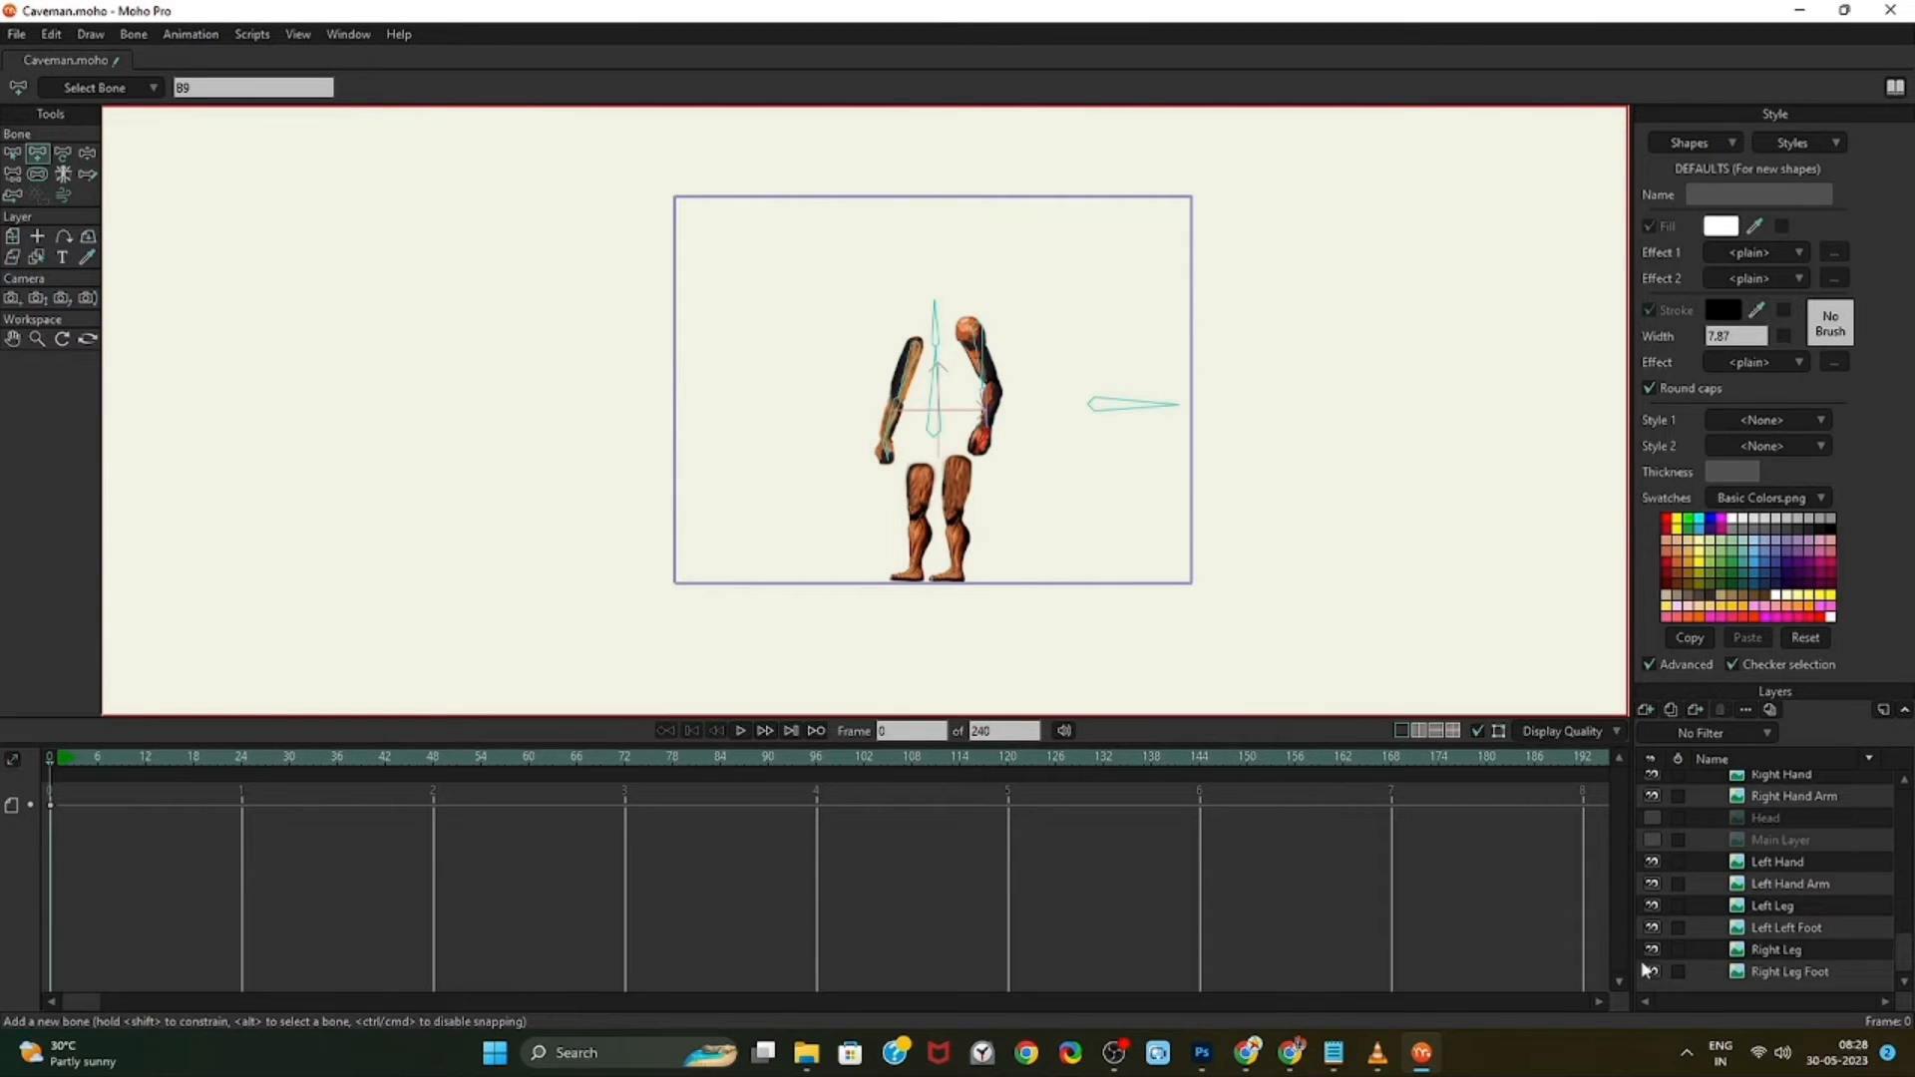
Draw thigh, shin and foot bones along the right leg as a chain parented to the backbone
scroll(893, 435, up, 4)
scroll(893, 435, up, 3)
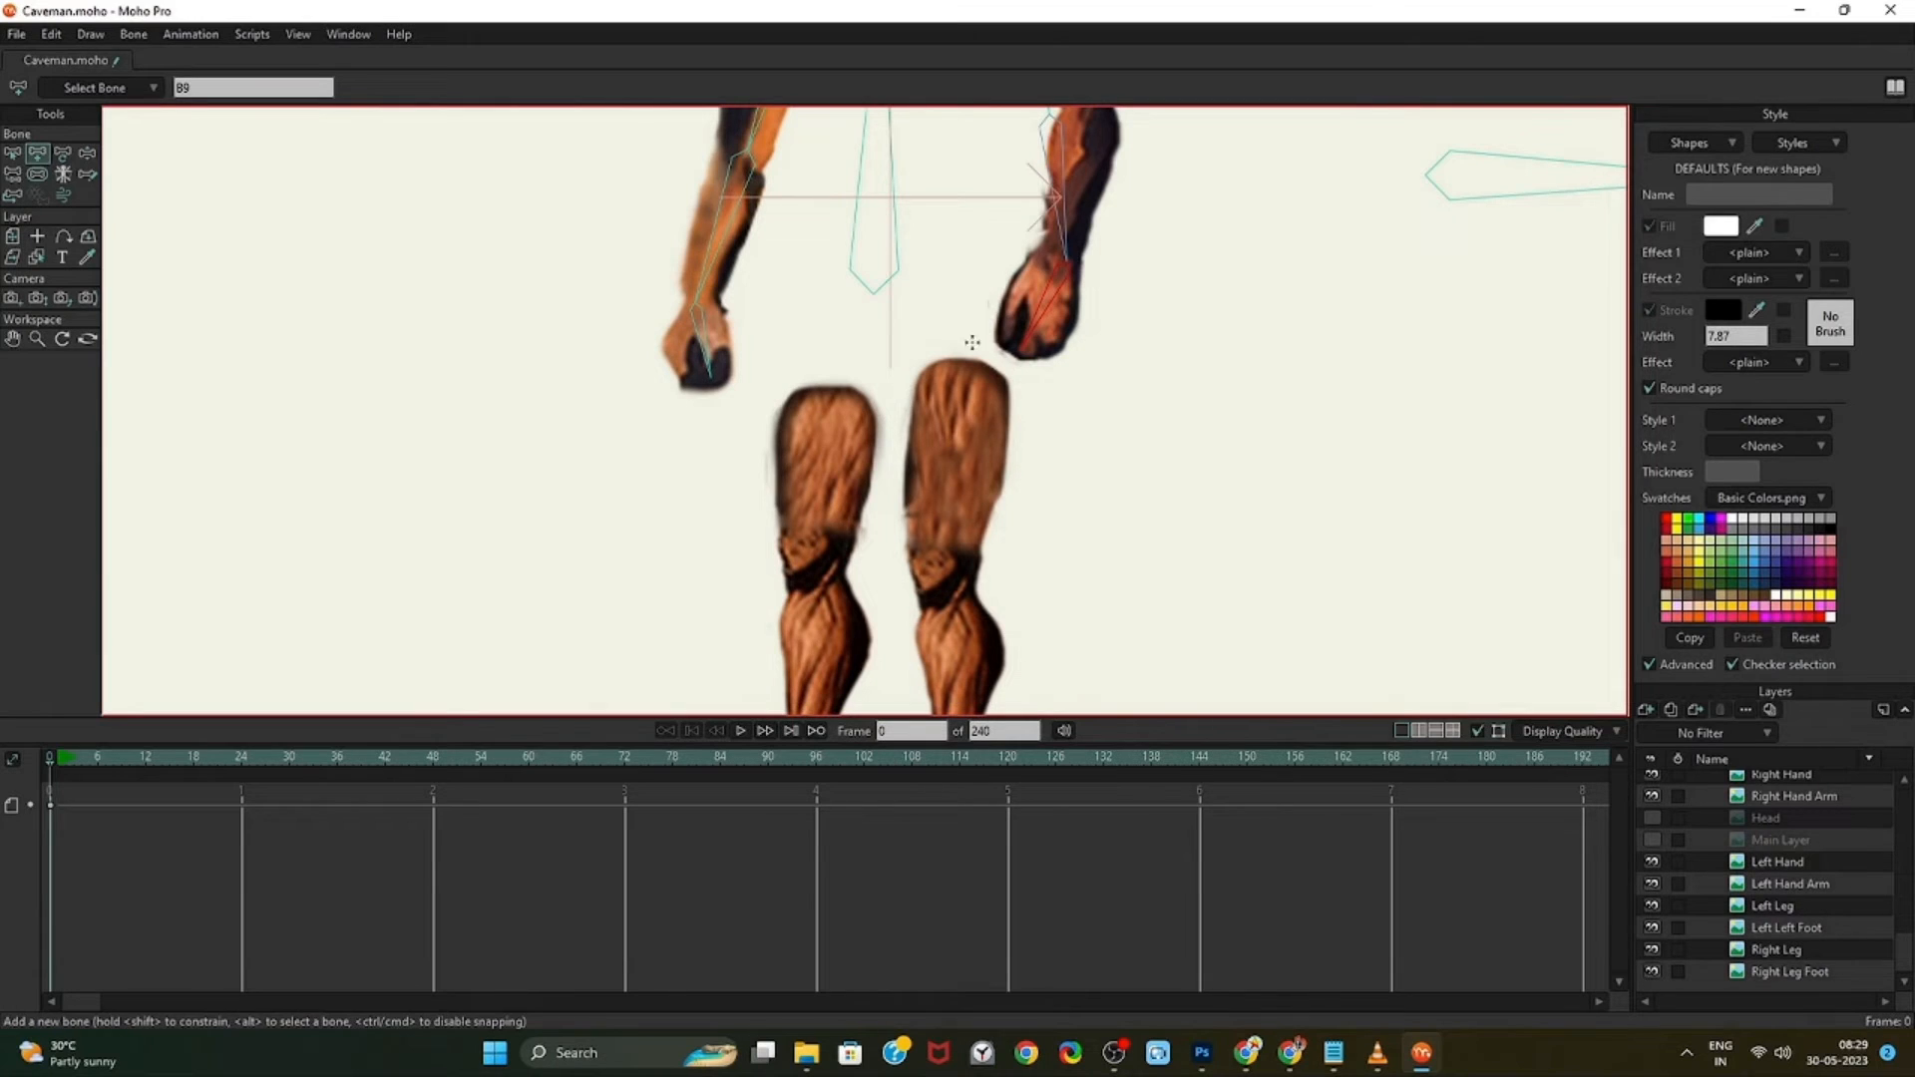
scroll(973, 344, down, 3)
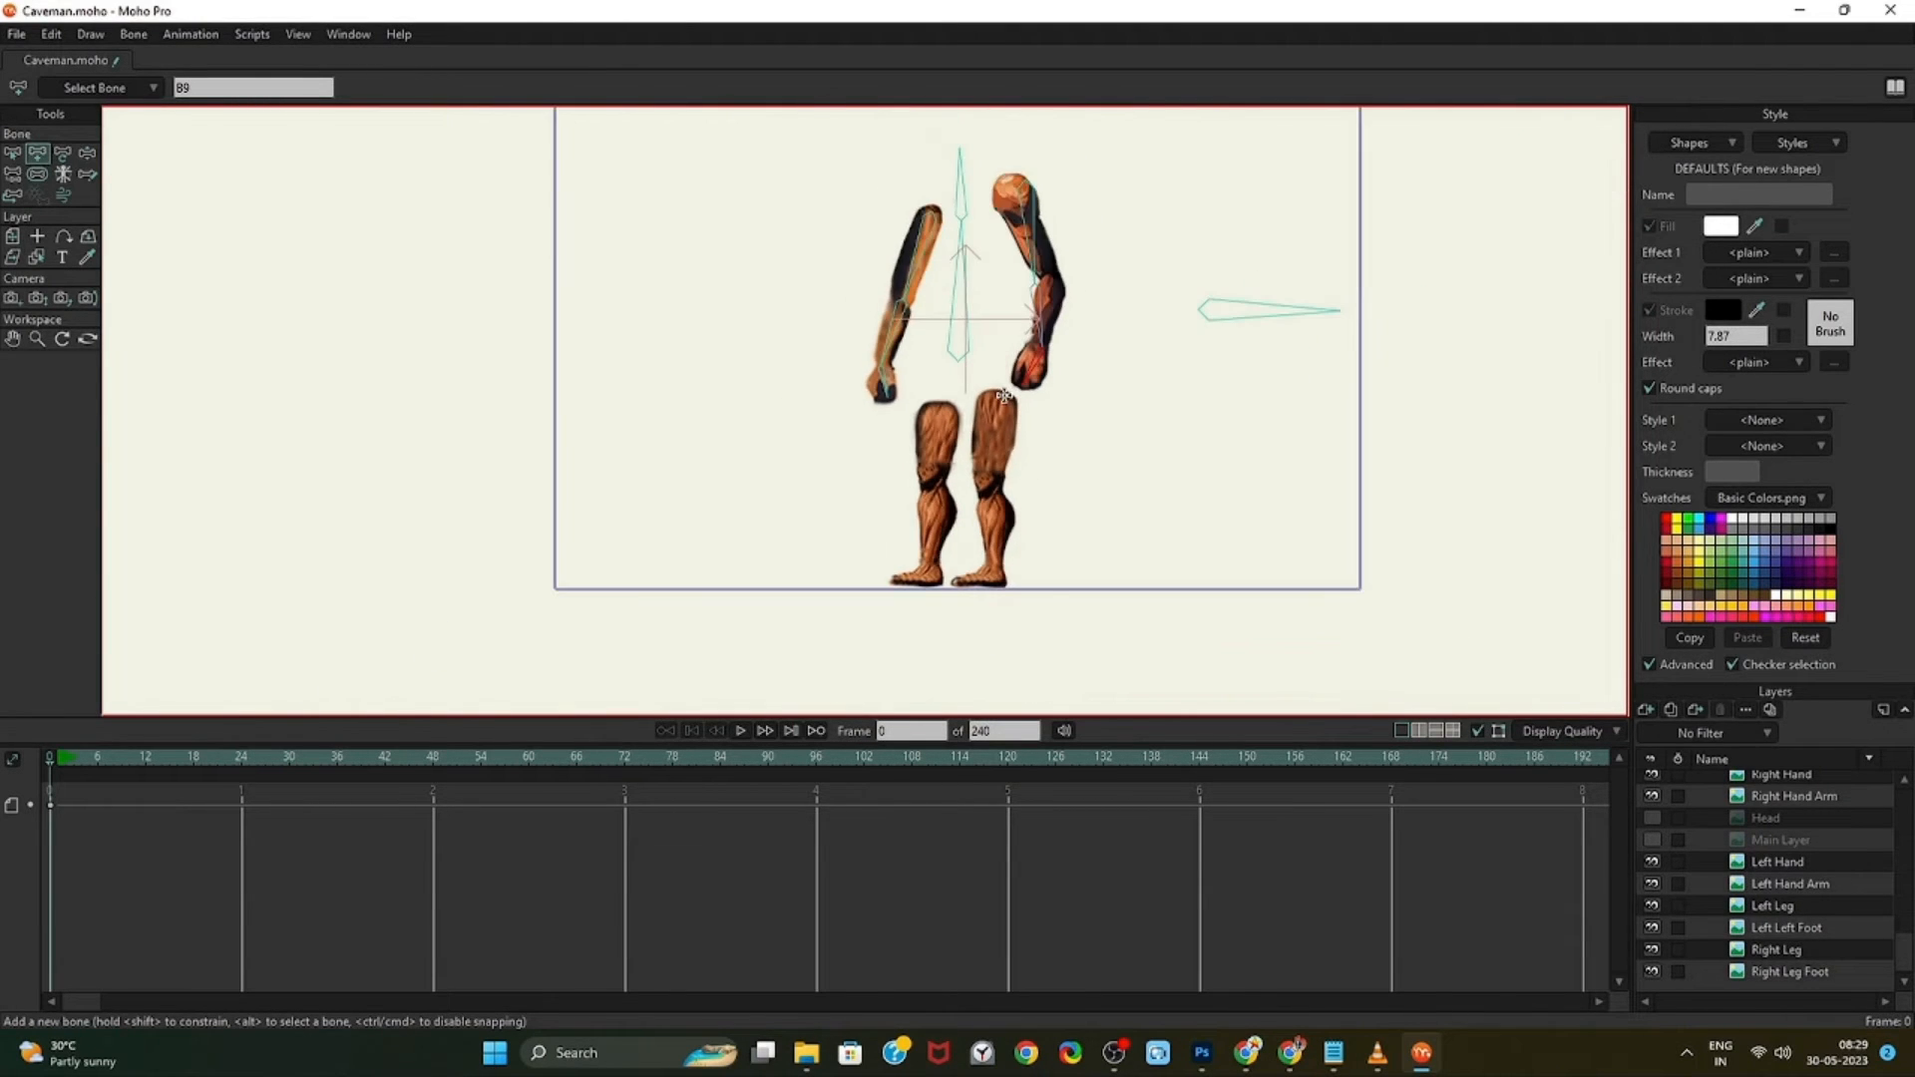
scroll(1003, 396, up, 3)
scroll(1088, 428, down, 4)
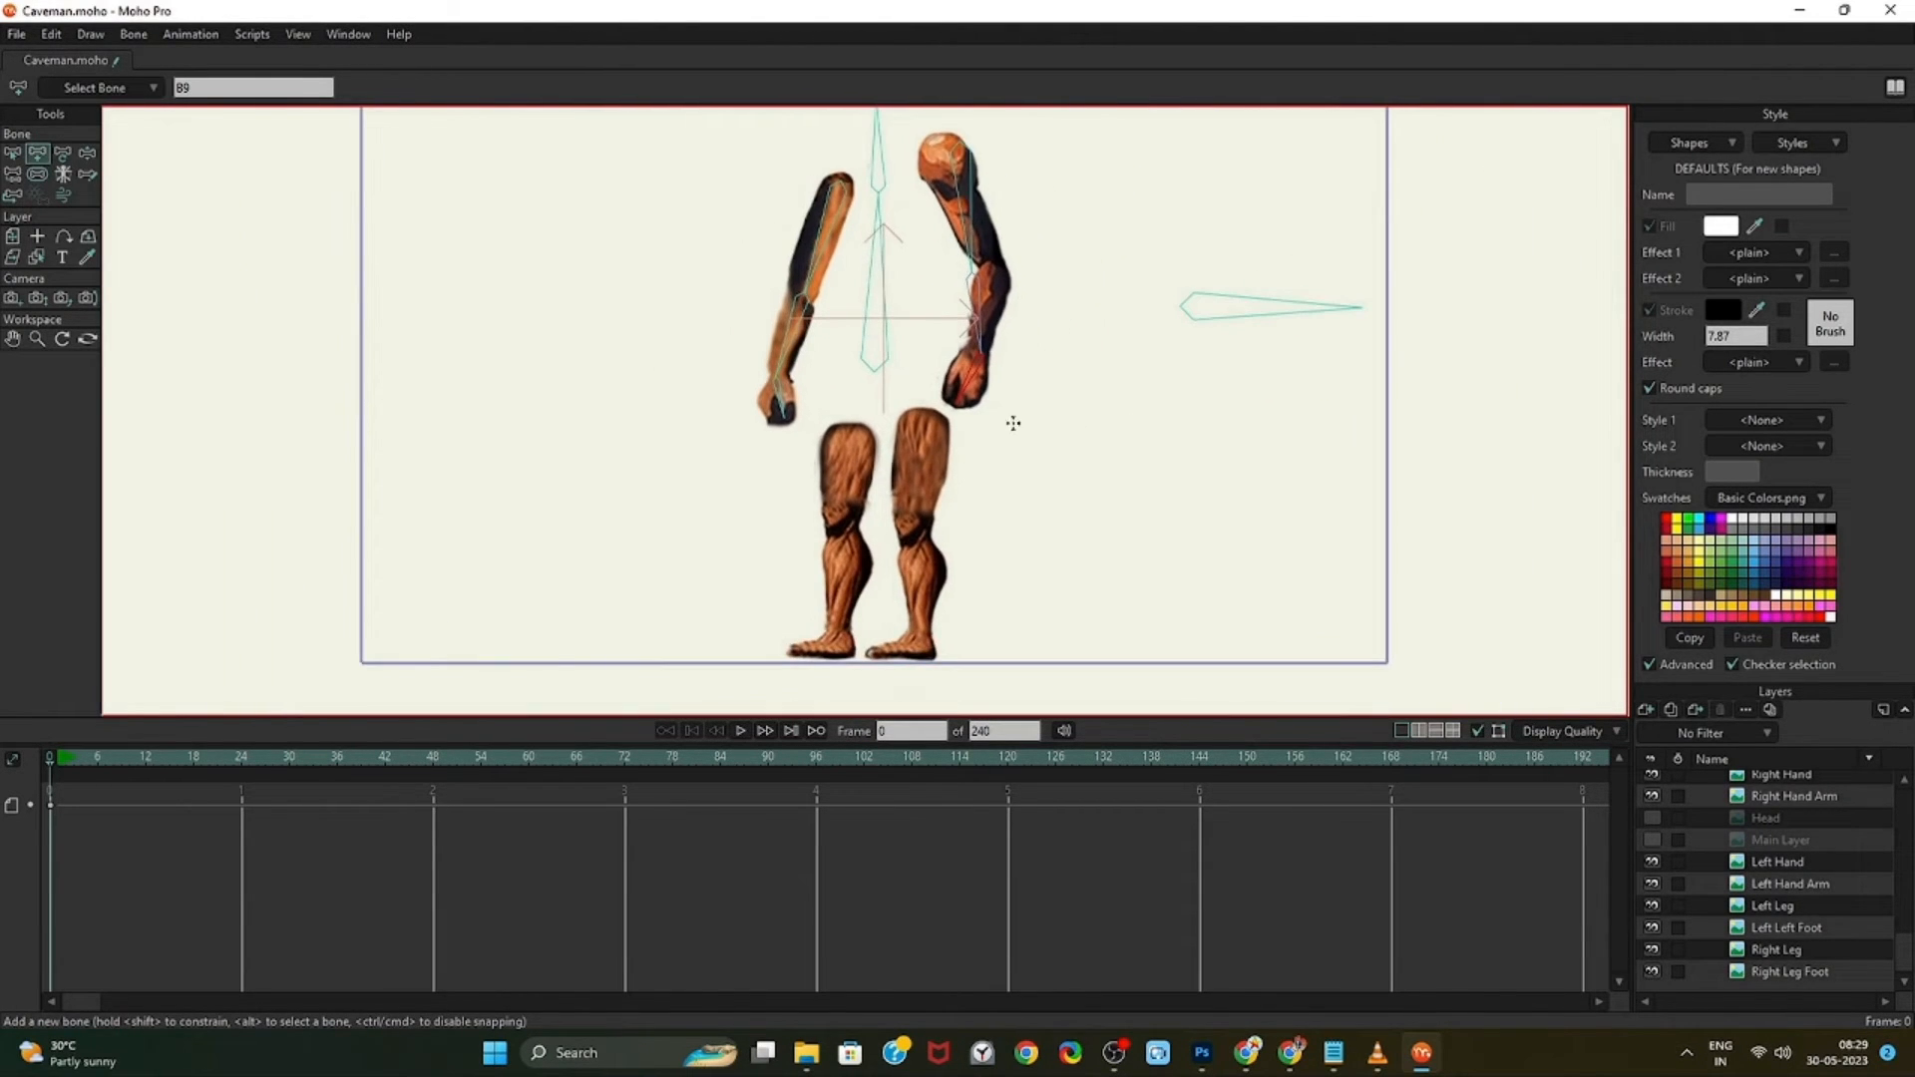
scroll(891, 490, up, 2)
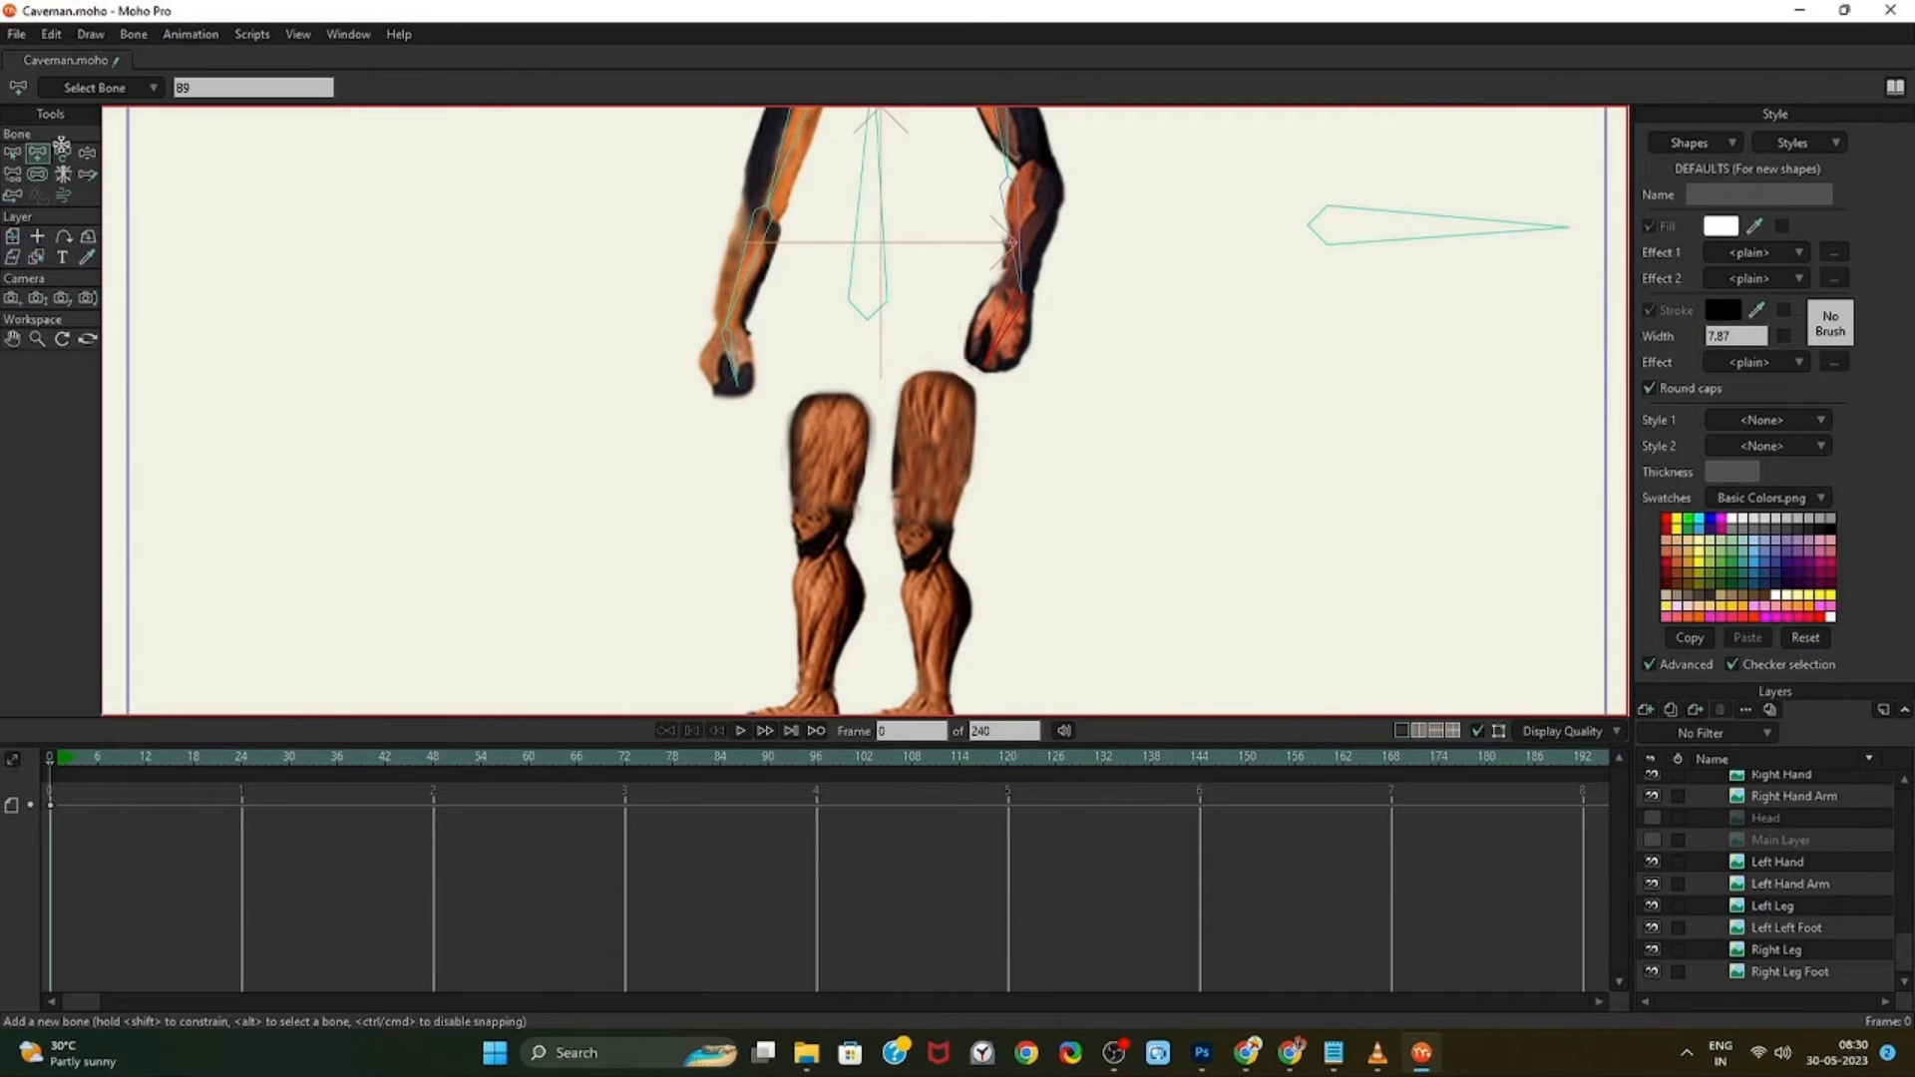
click(12, 153)
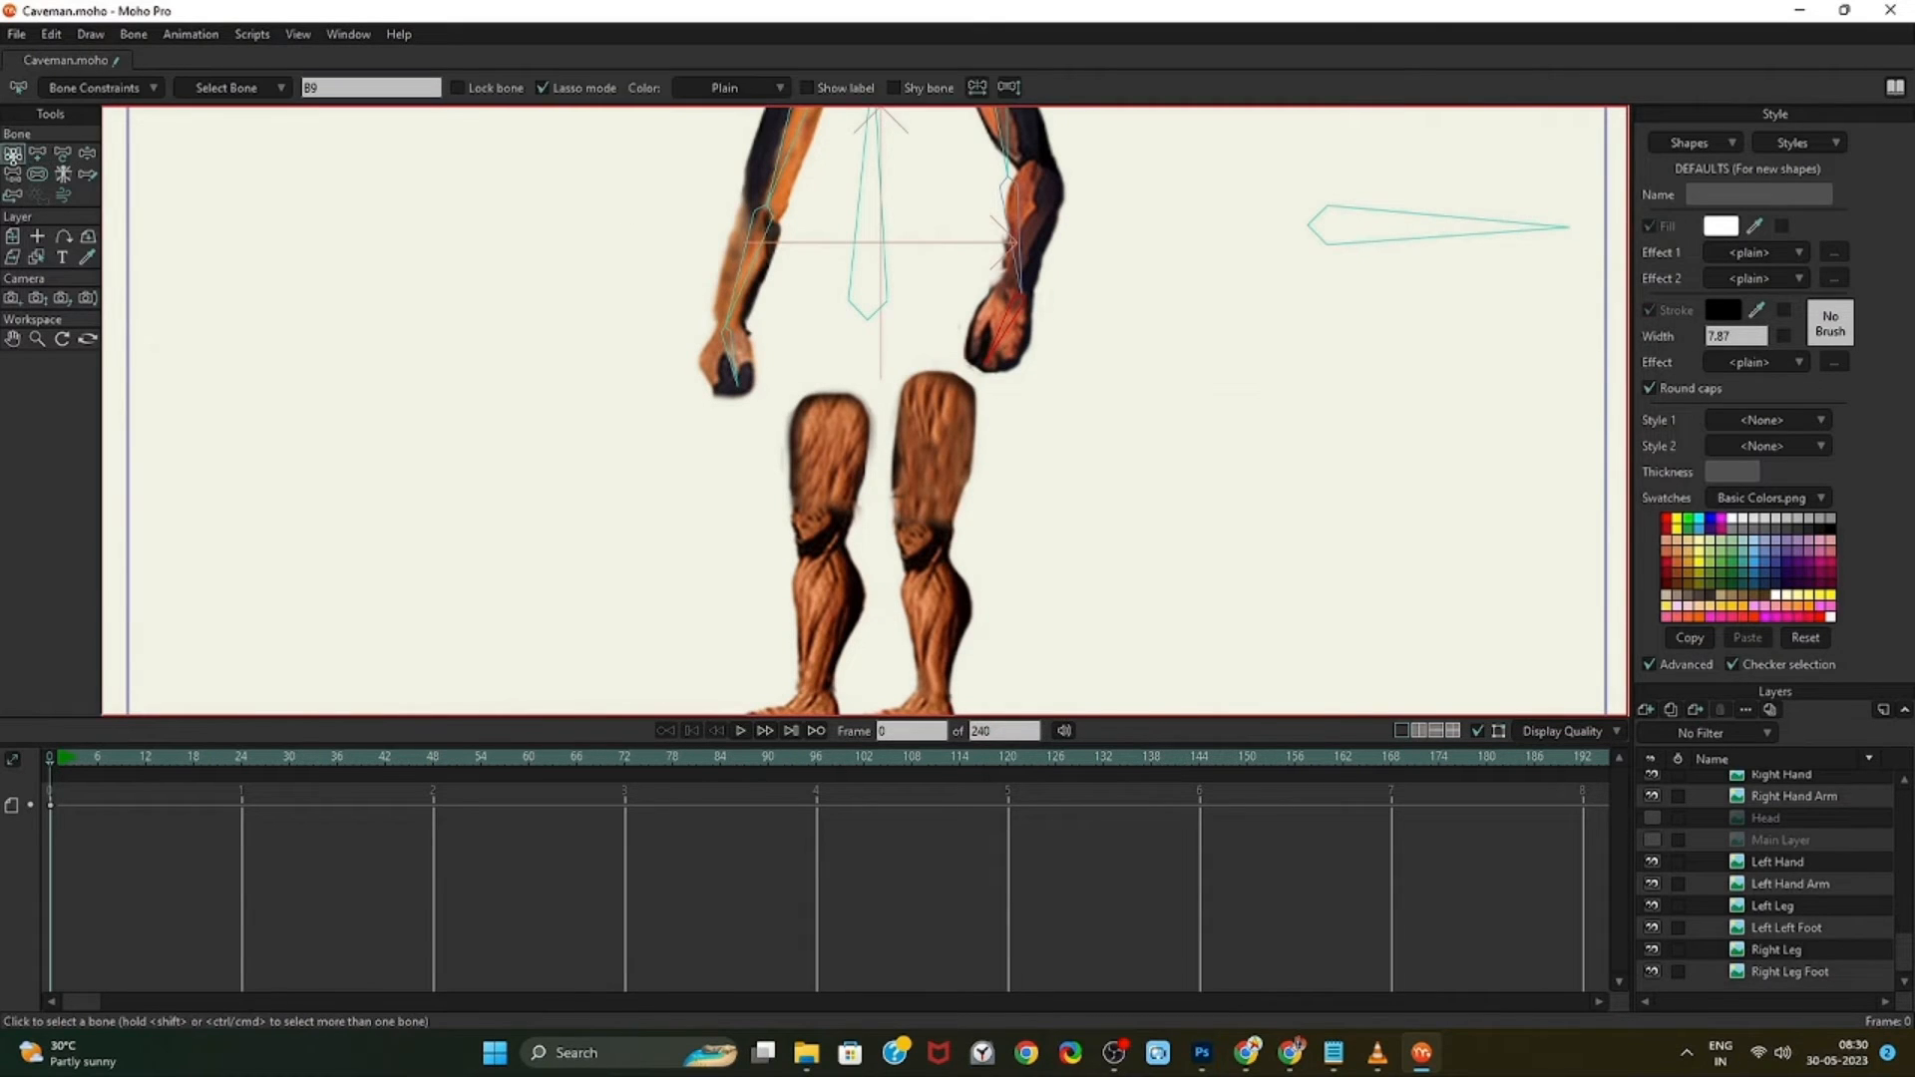
click(864, 307)
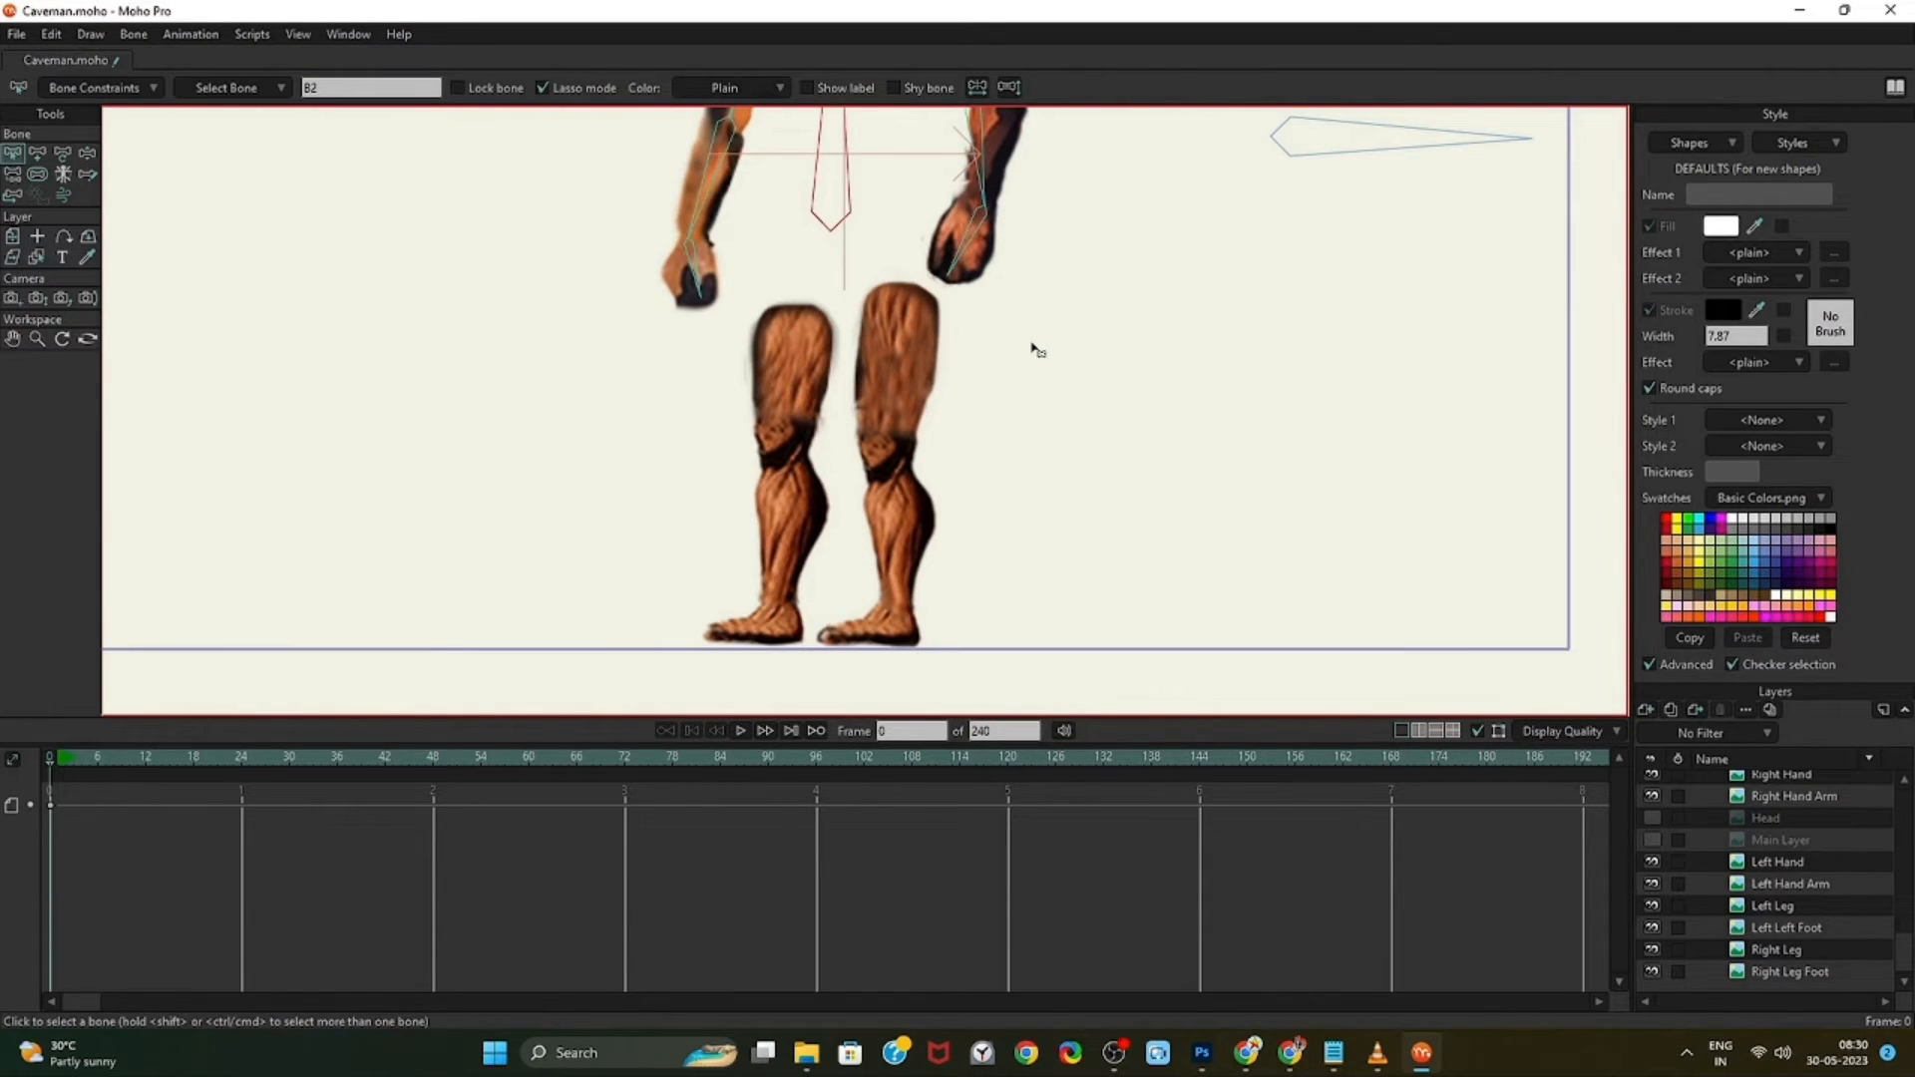
key(a)
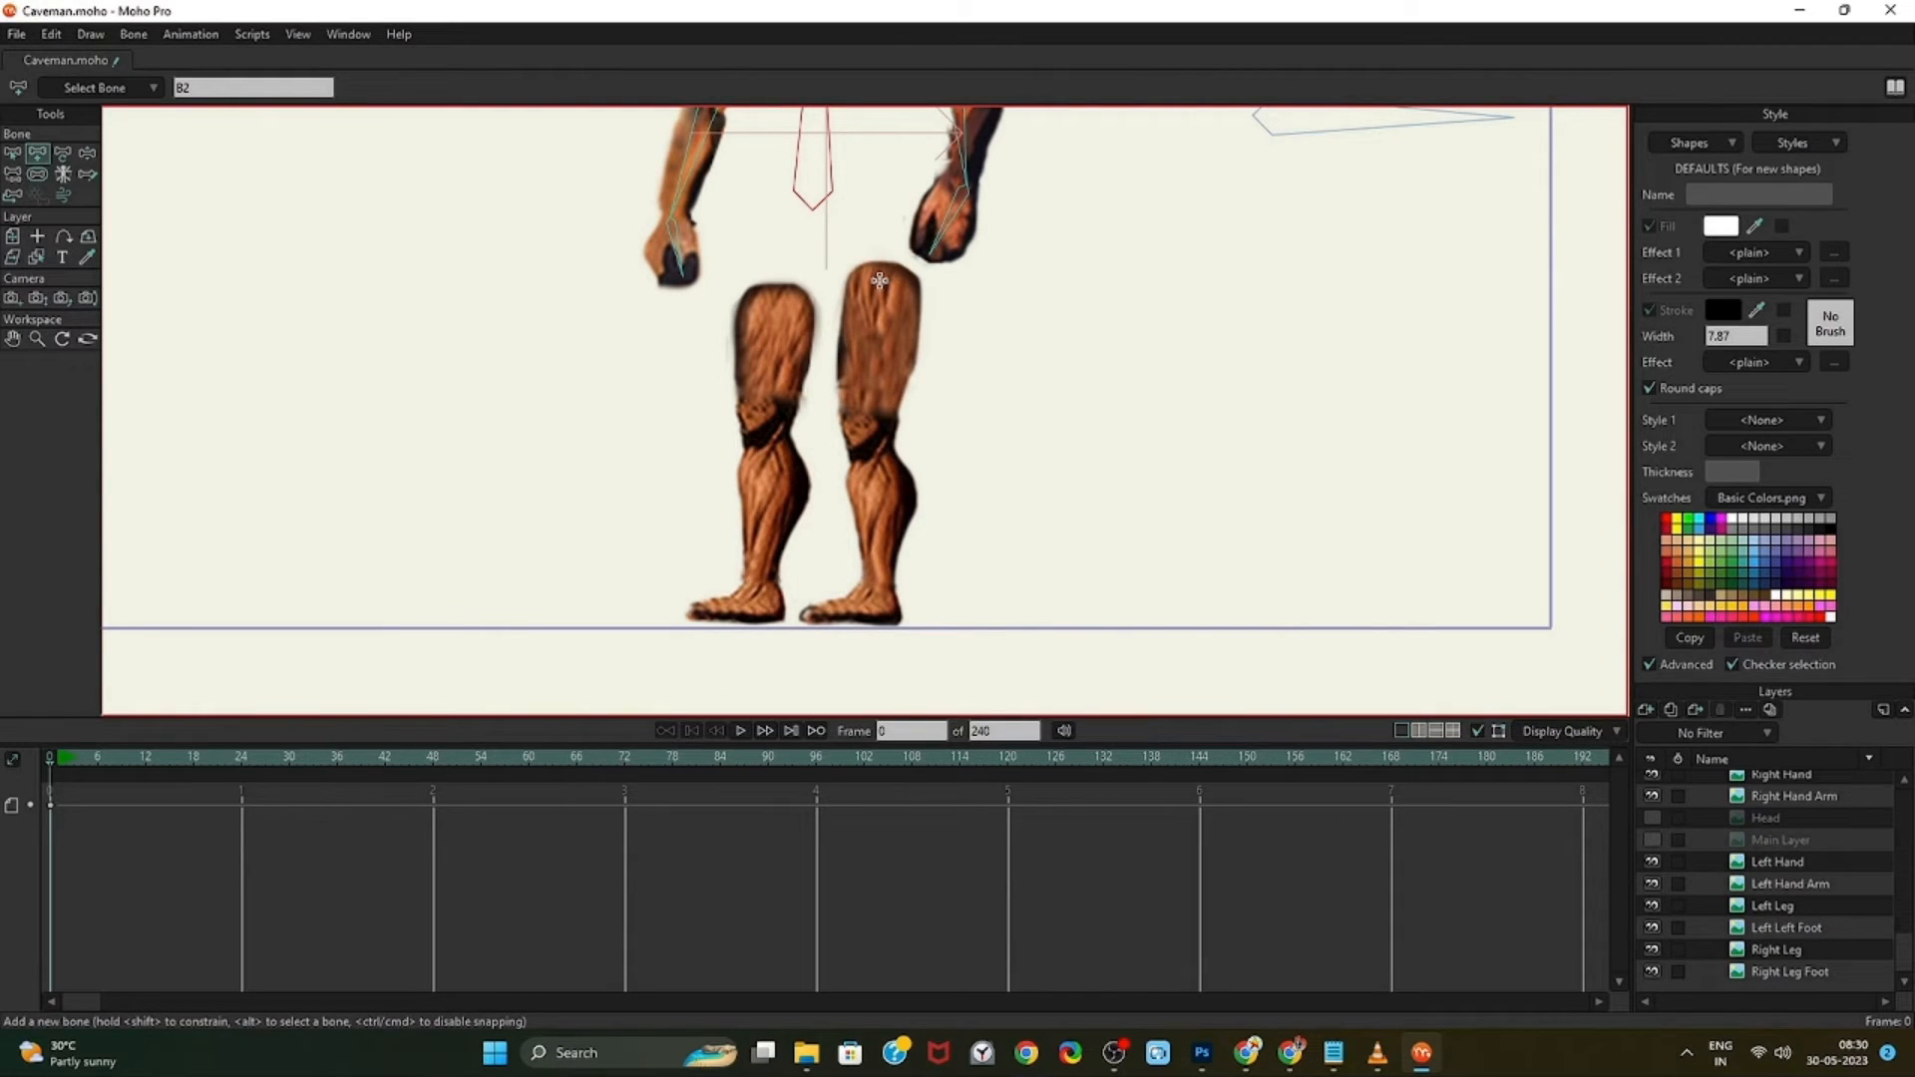
drag(865, 296, 871, 431)
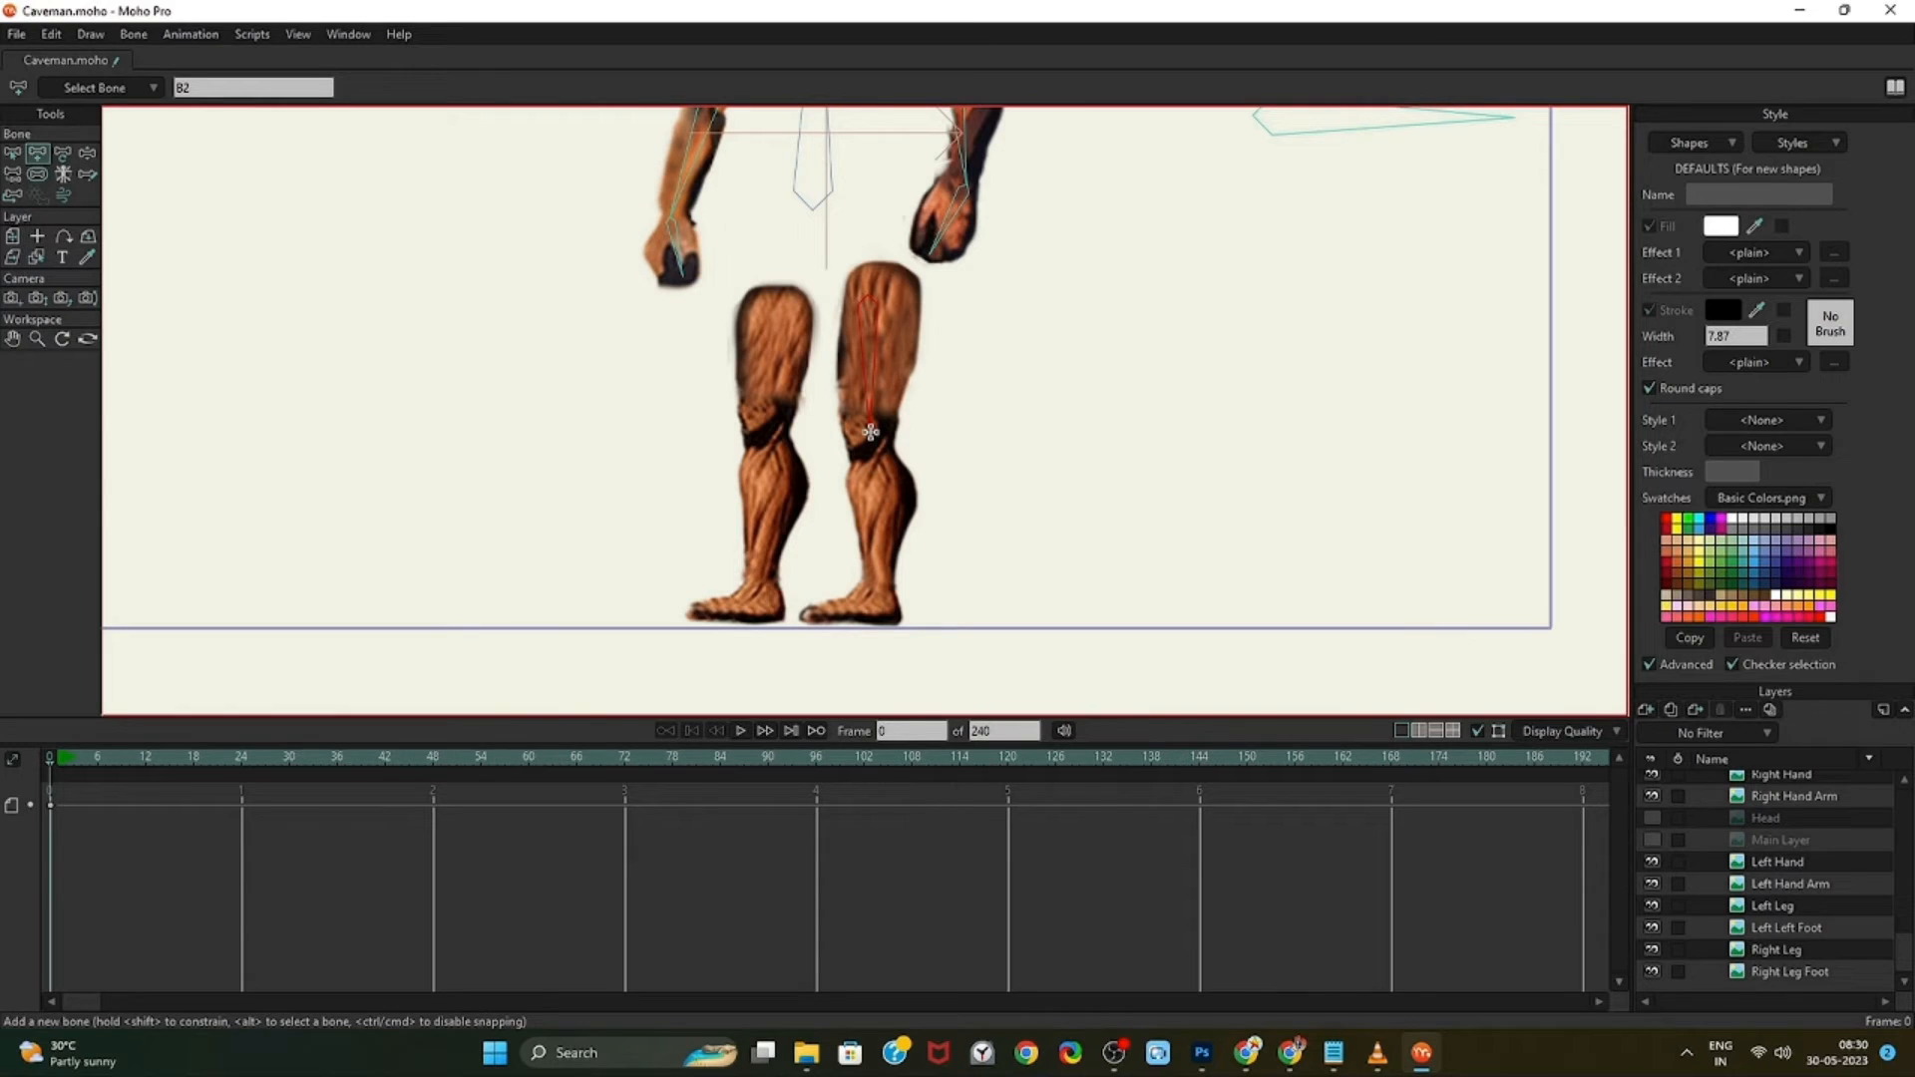
drag(871, 431, 776, 611)
scroll(877, 604, up, 2)
scroll(360, 316, down, 2)
key(z)
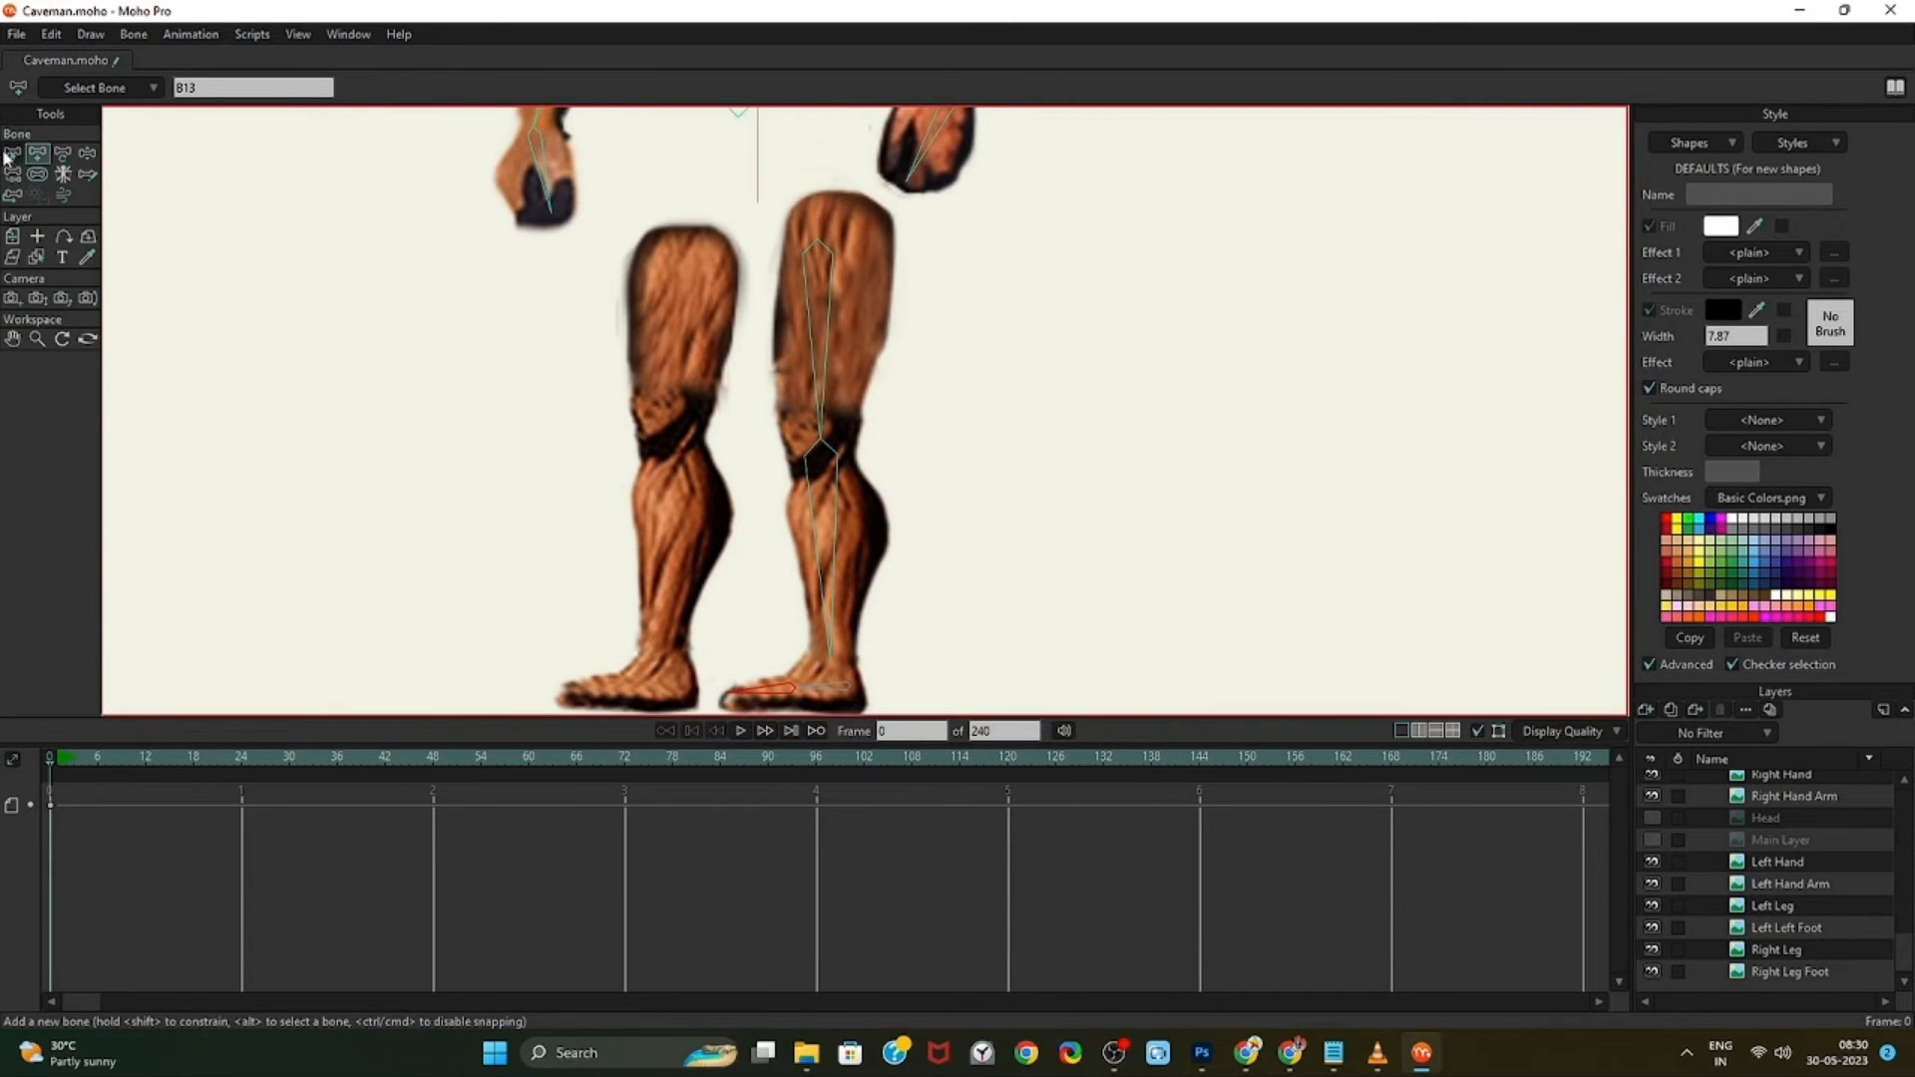
Draw thigh, shin and foot bones along the left leg as a chain parented to the backbone
scroll(355, 270, down, 2)
key(a)
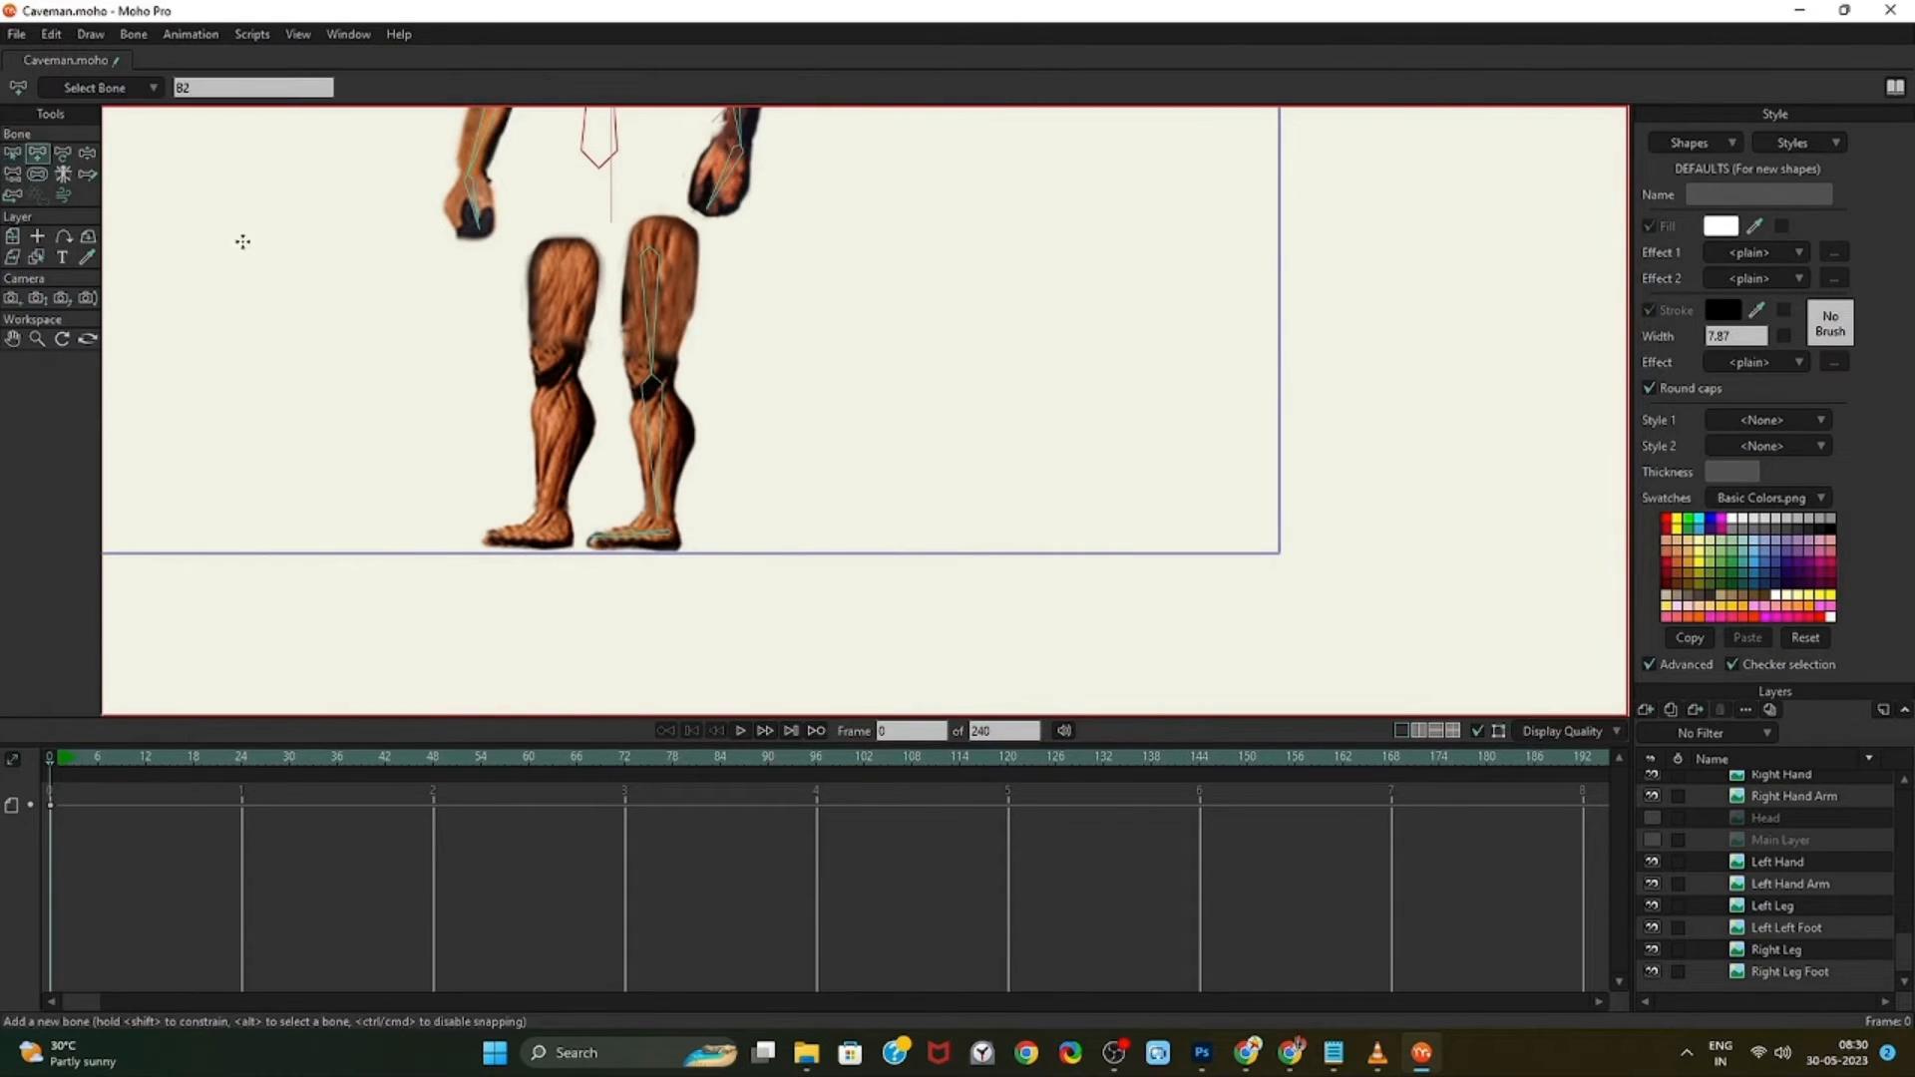
drag(557, 252, 552, 537)
scroll(552, 536, up, 3)
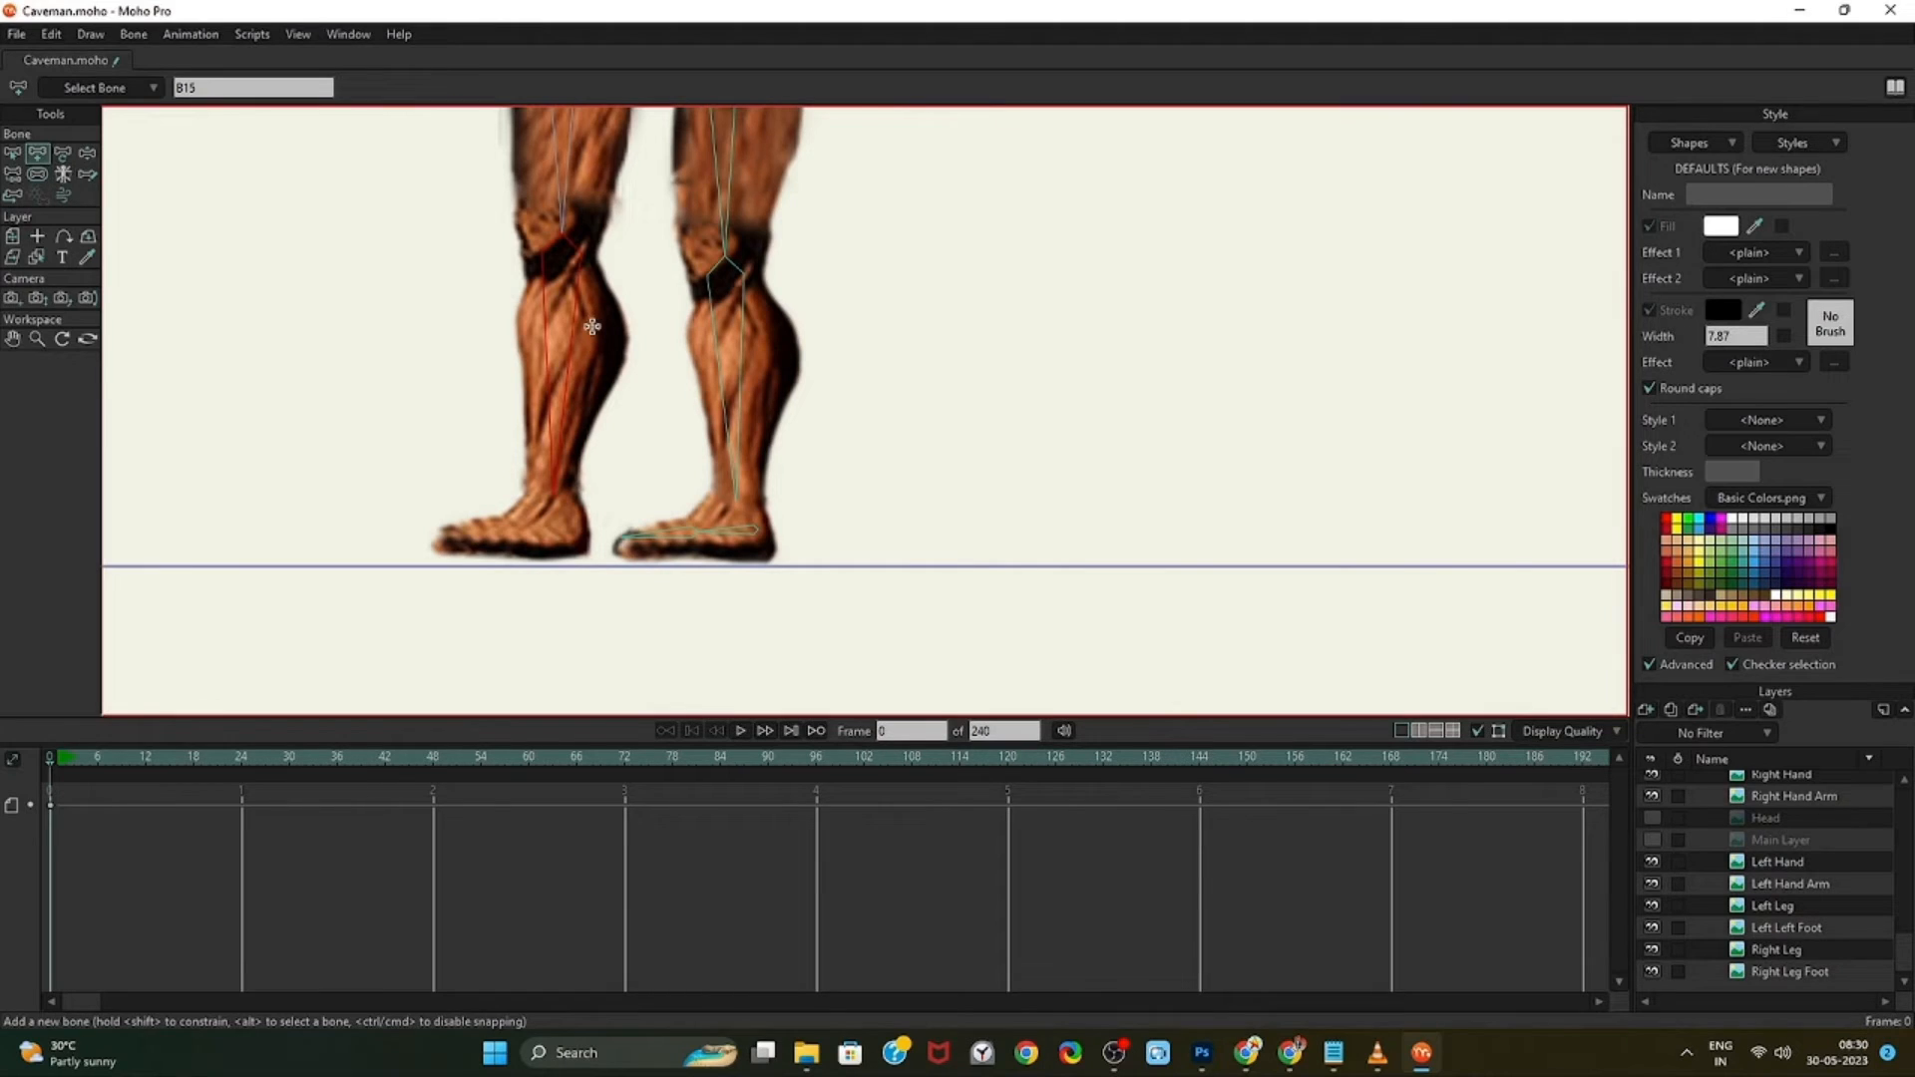
drag(569, 548, 439, 535)
scroll(801, 509, down, 4)
scroll(801, 509, up, 2)
scroll(865, 311, down, 3)
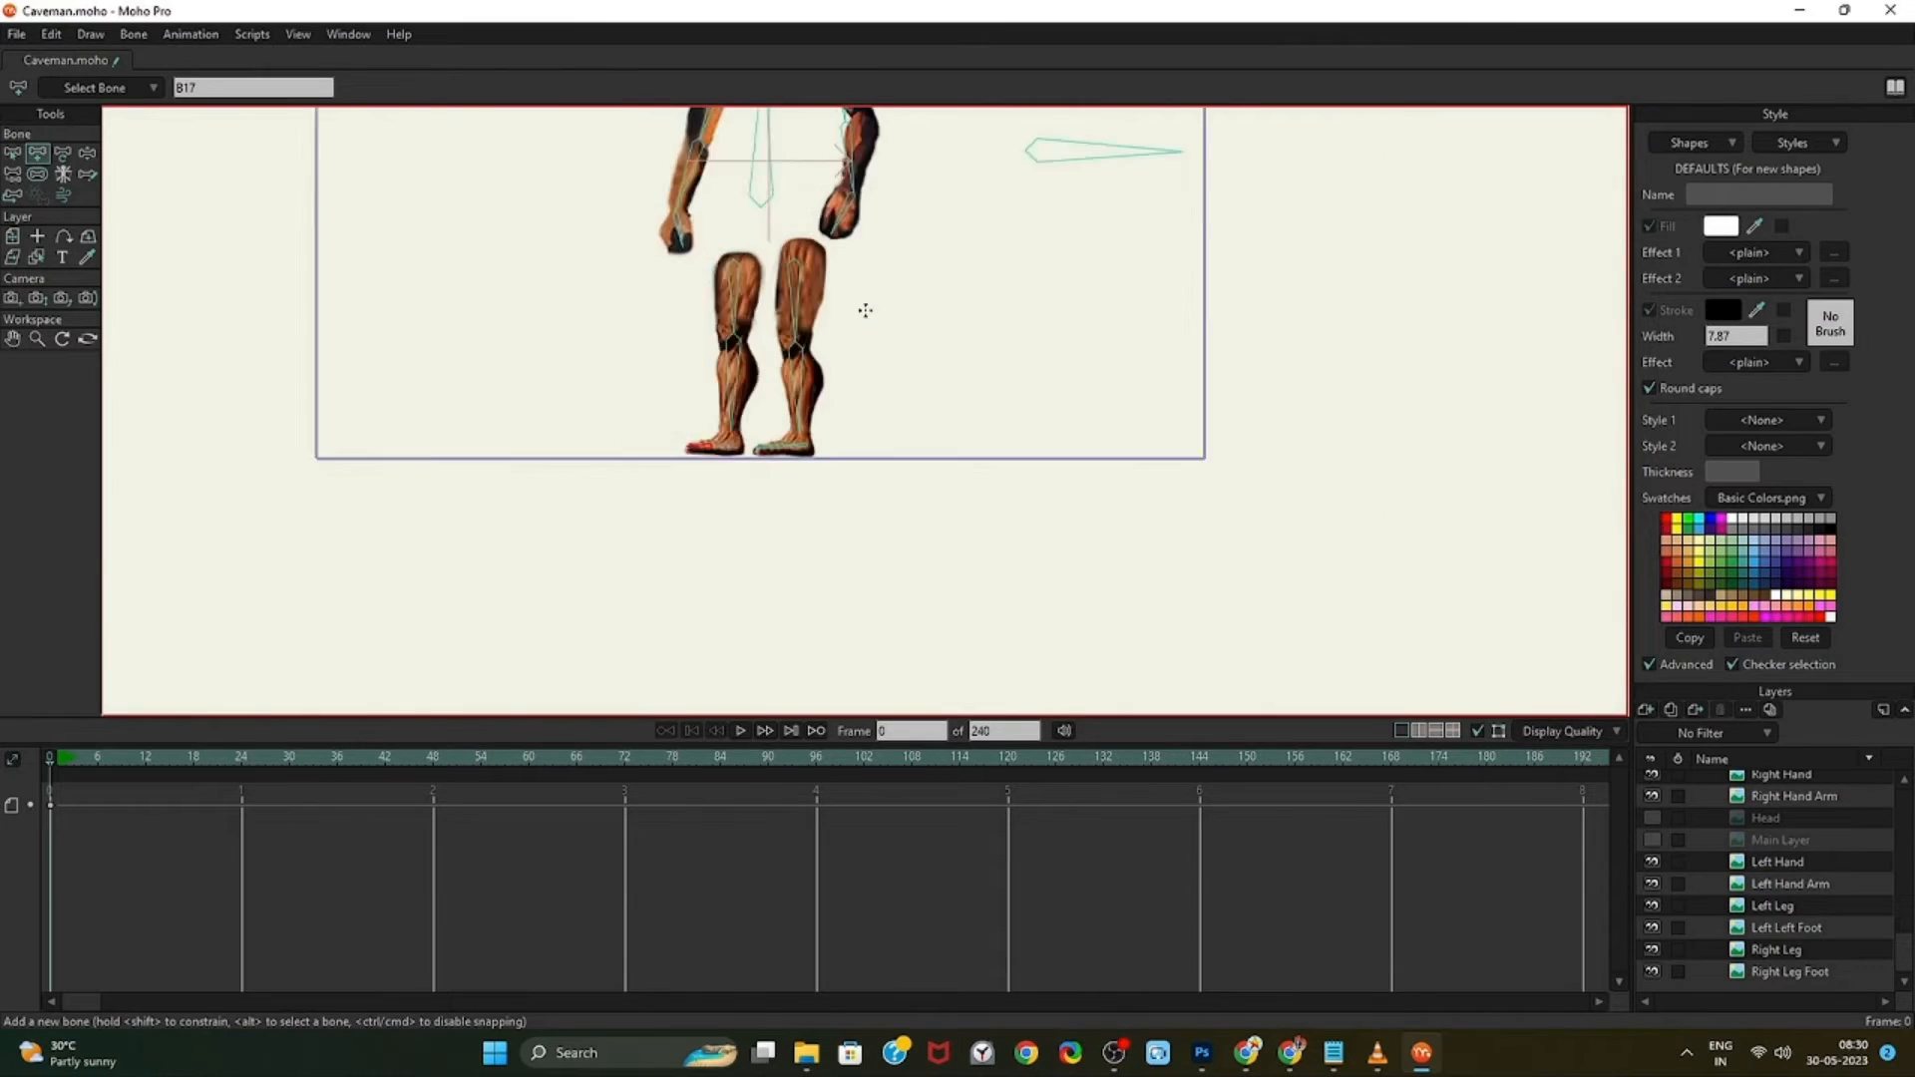
Show the Head layer and the Main Layer again
click(1652, 818)
click(1652, 840)
scroll(1027, 309, down, 3)
scroll(948, 466, up, 2)
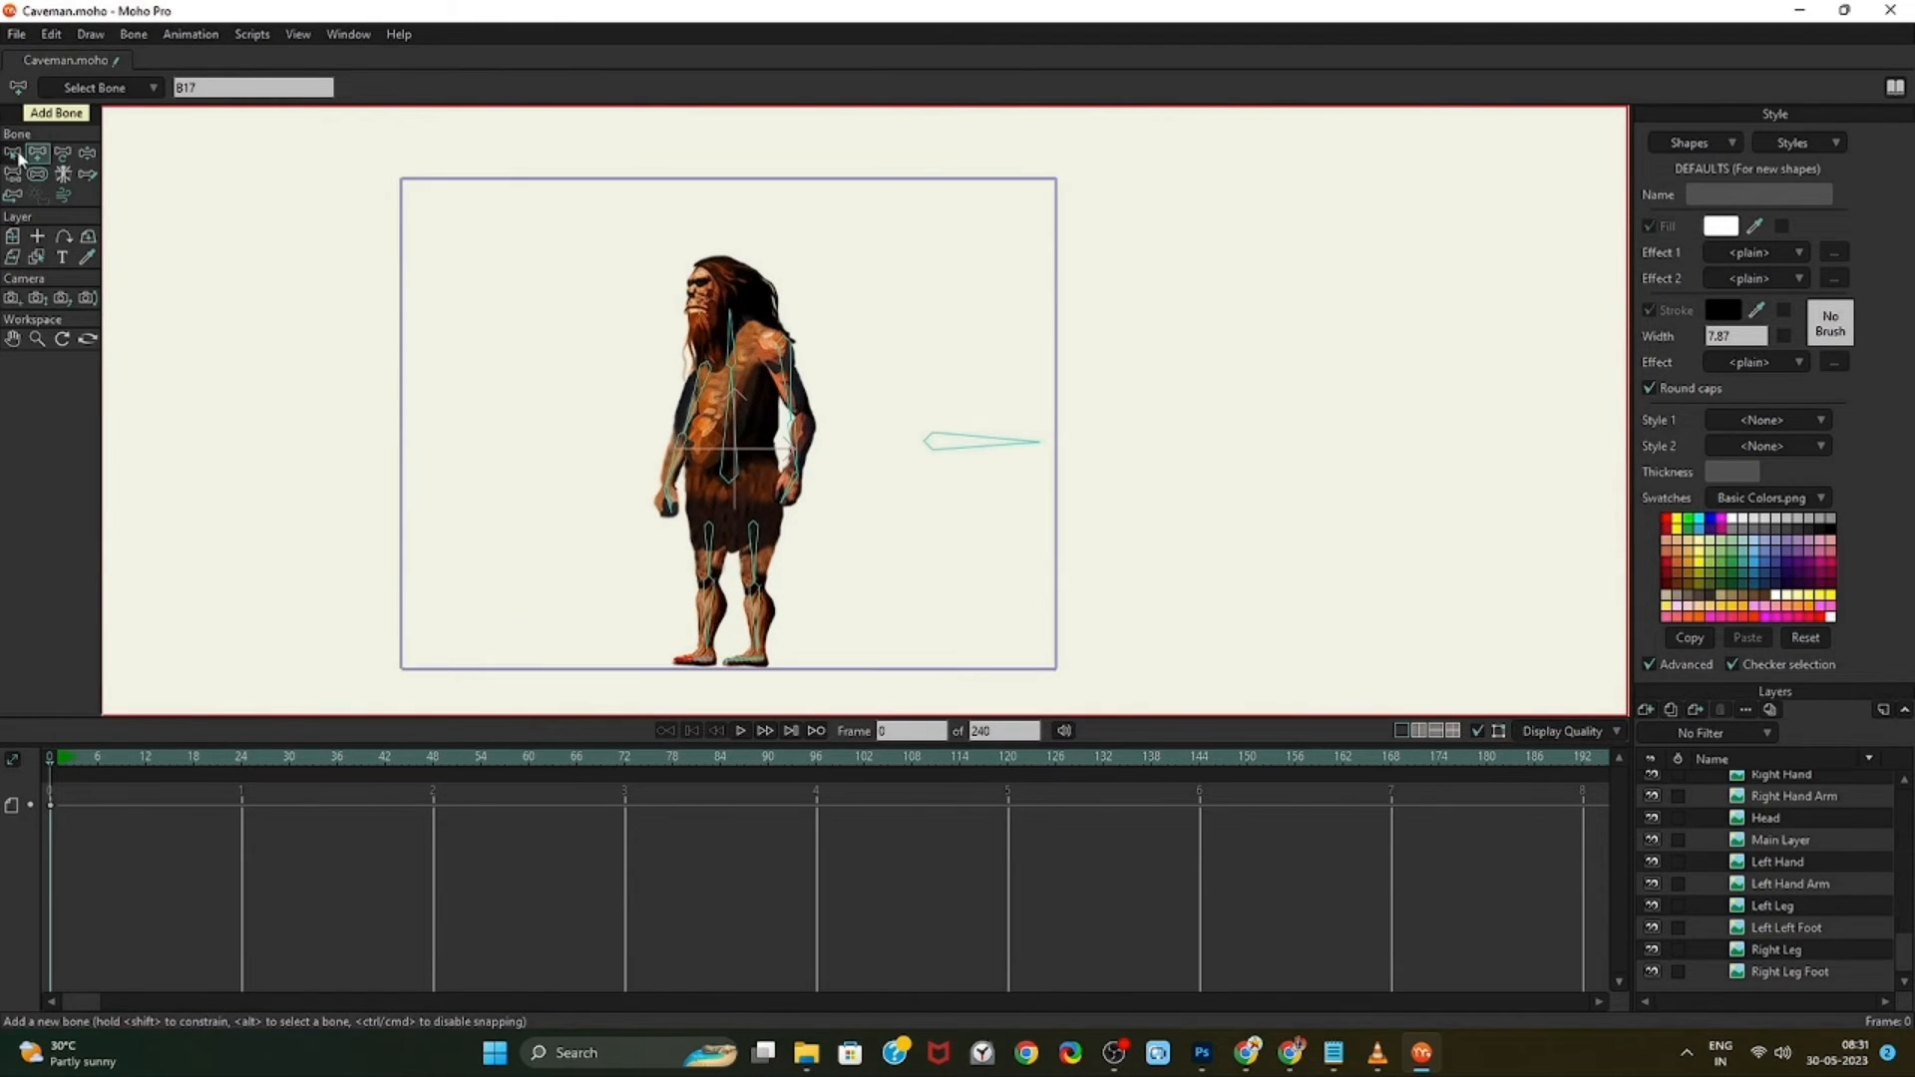
Select the master bone, the backbone and the right thigh bone in turn to inspect the bone chain
click(15, 155)
click(939, 445)
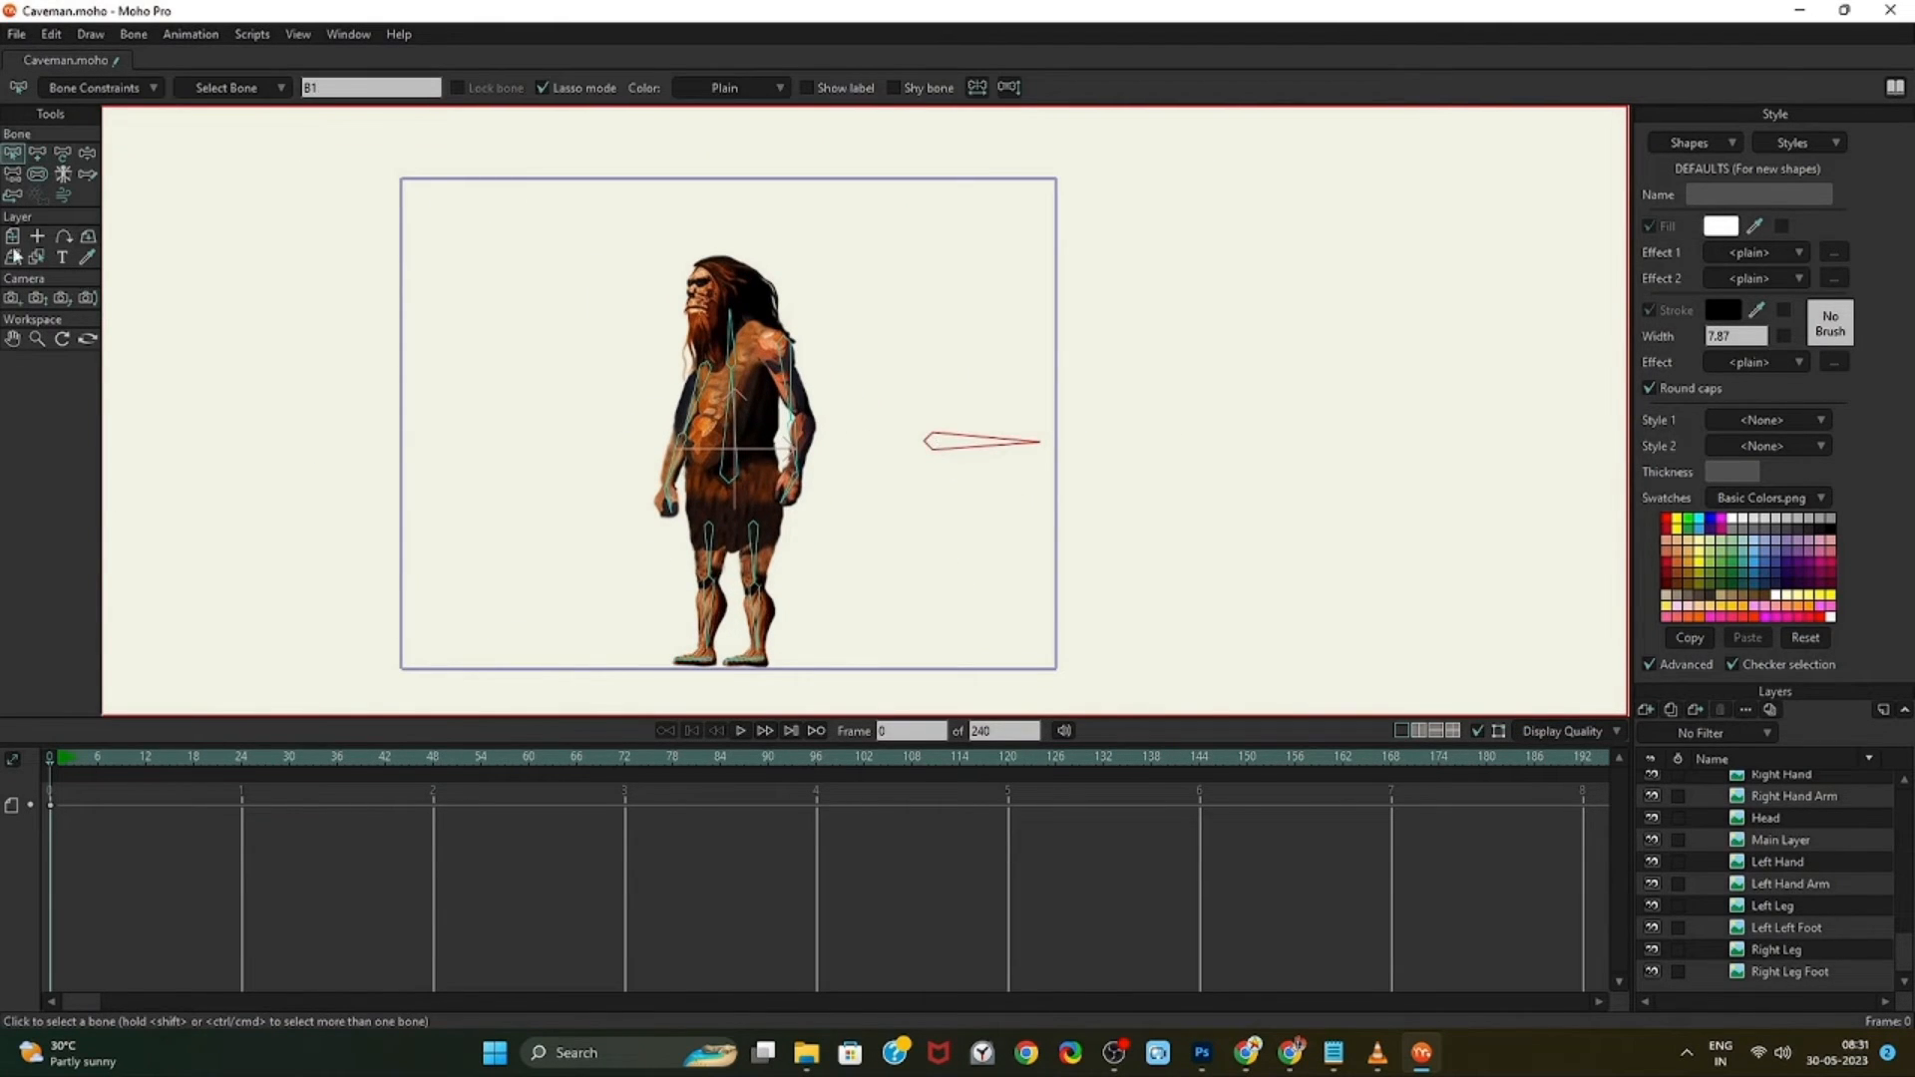
click(735, 399)
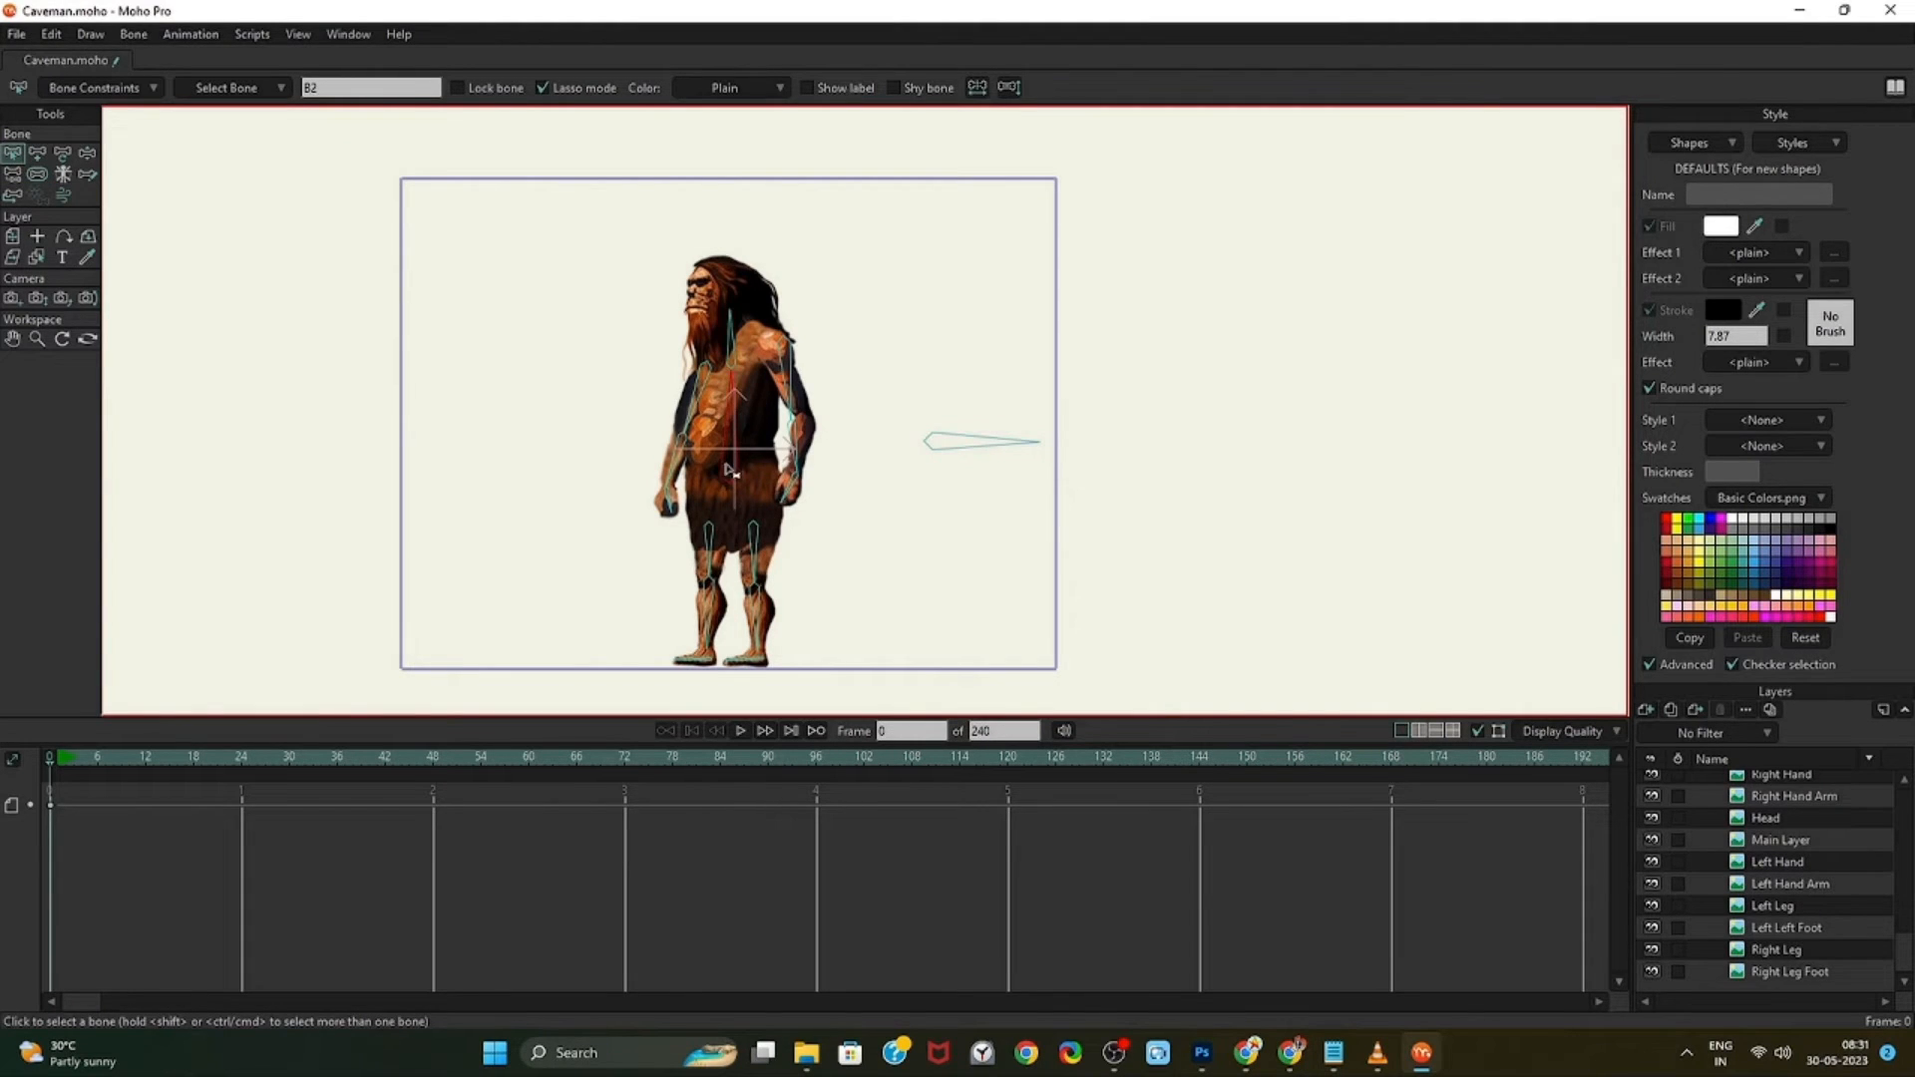
click(758, 539)
scroll(728, 357, up, 3)
key(a)
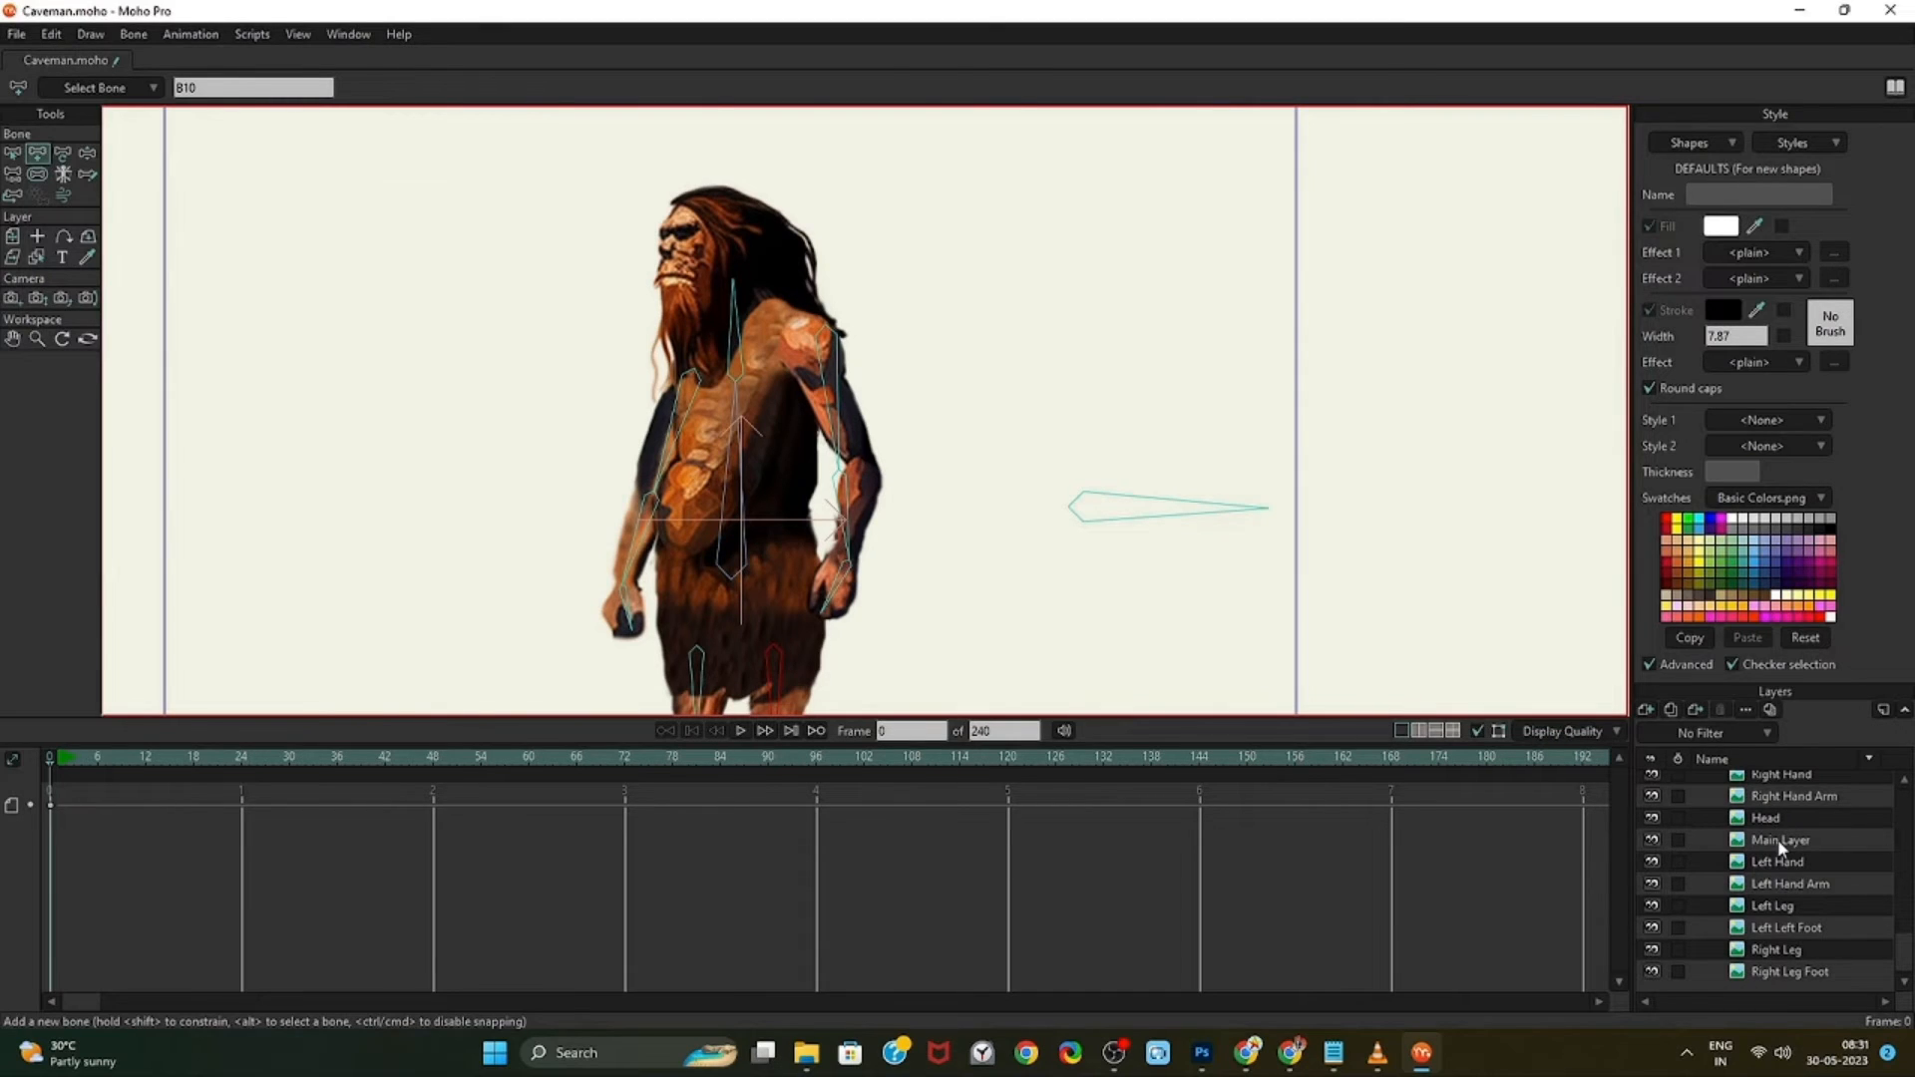
Draw a head bone about 0.10 long from the neck bone's tip to the forehead, hiding the Main Layer while working
click(13, 155)
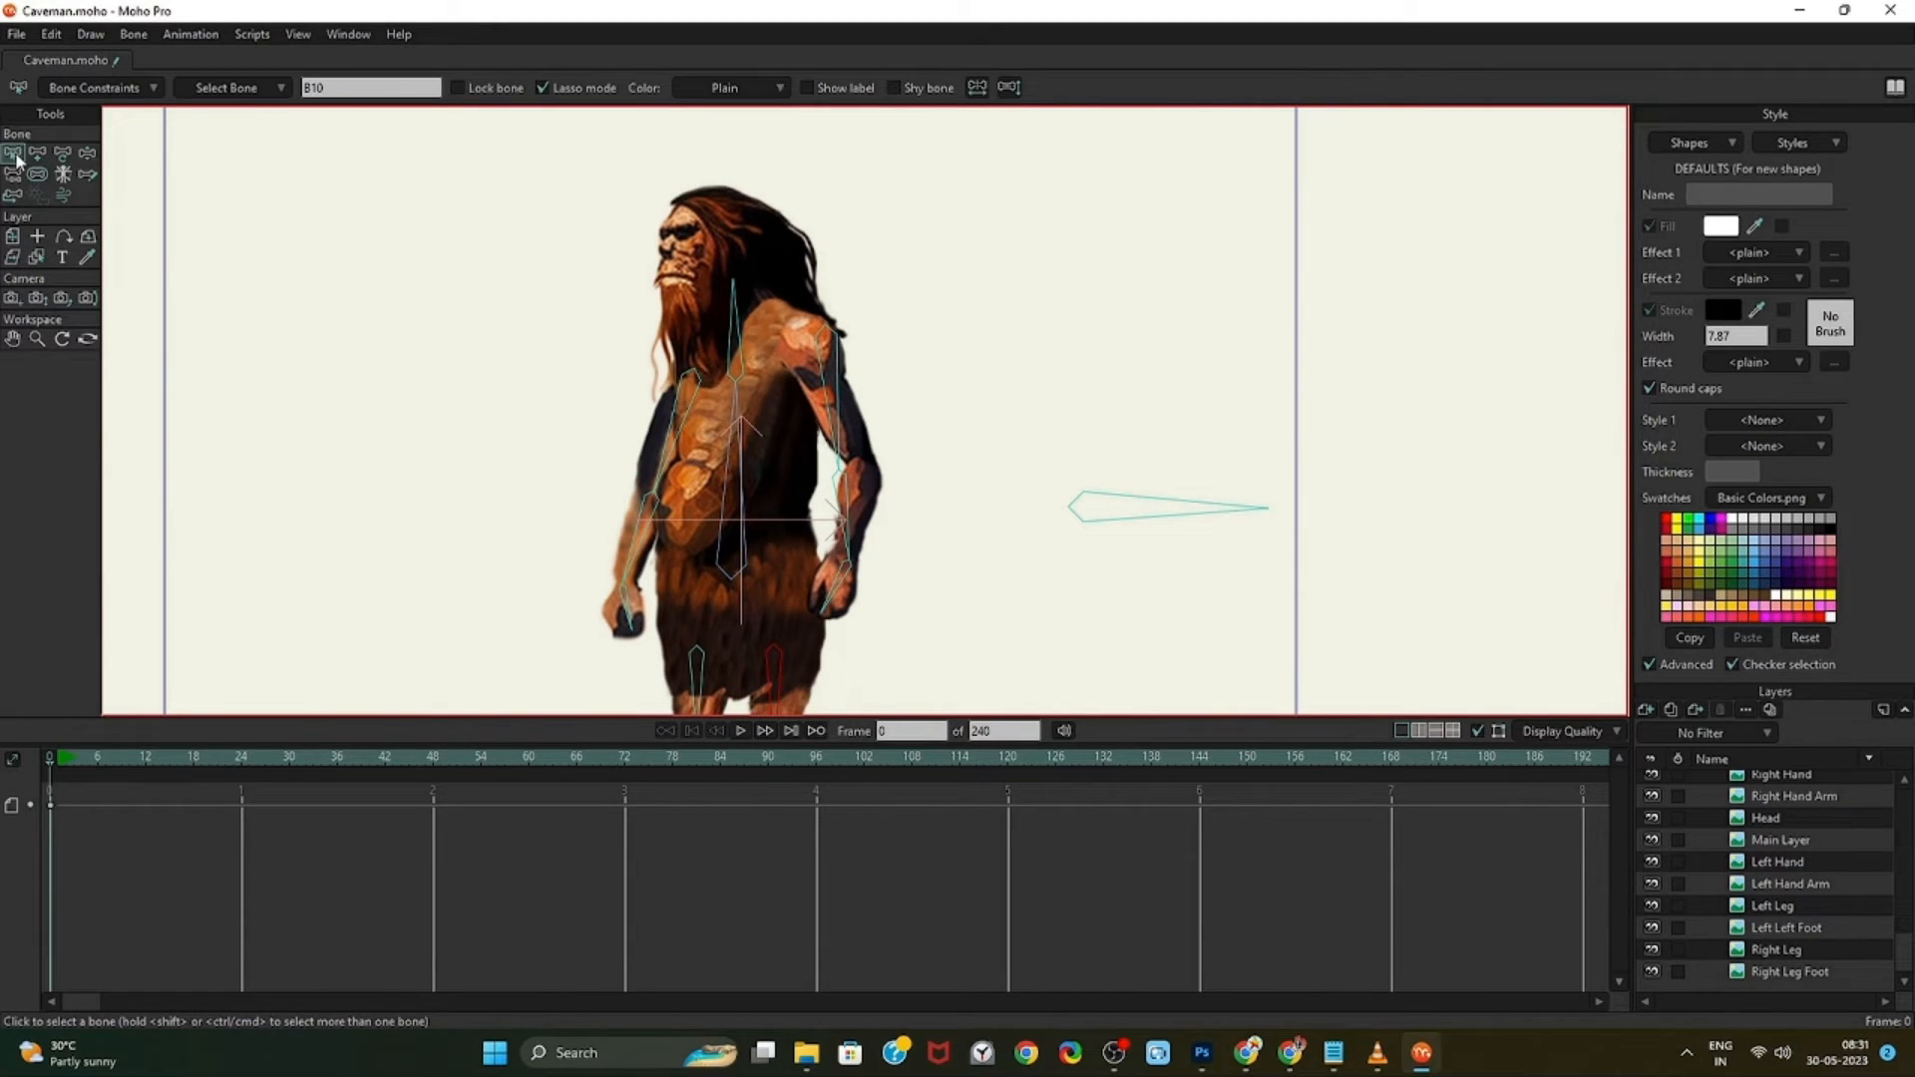
click(736, 362)
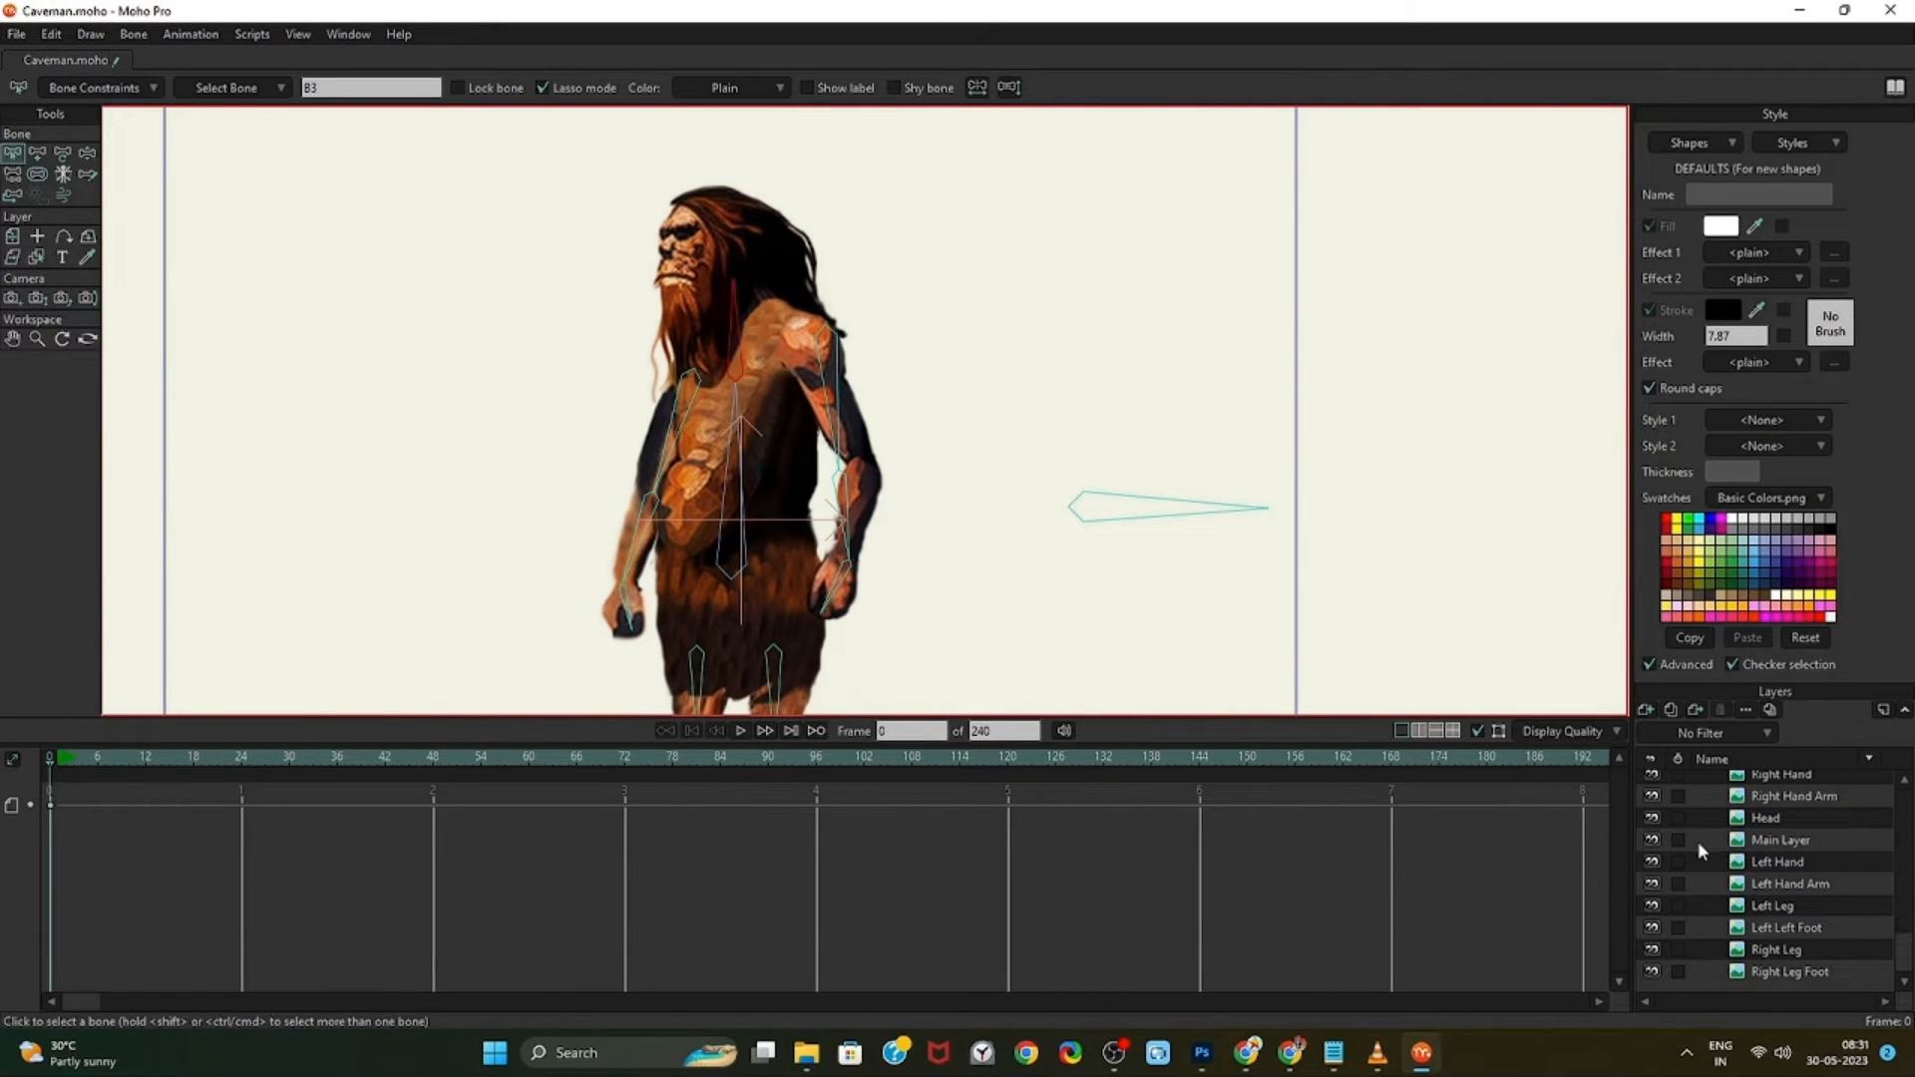
click(1653, 841)
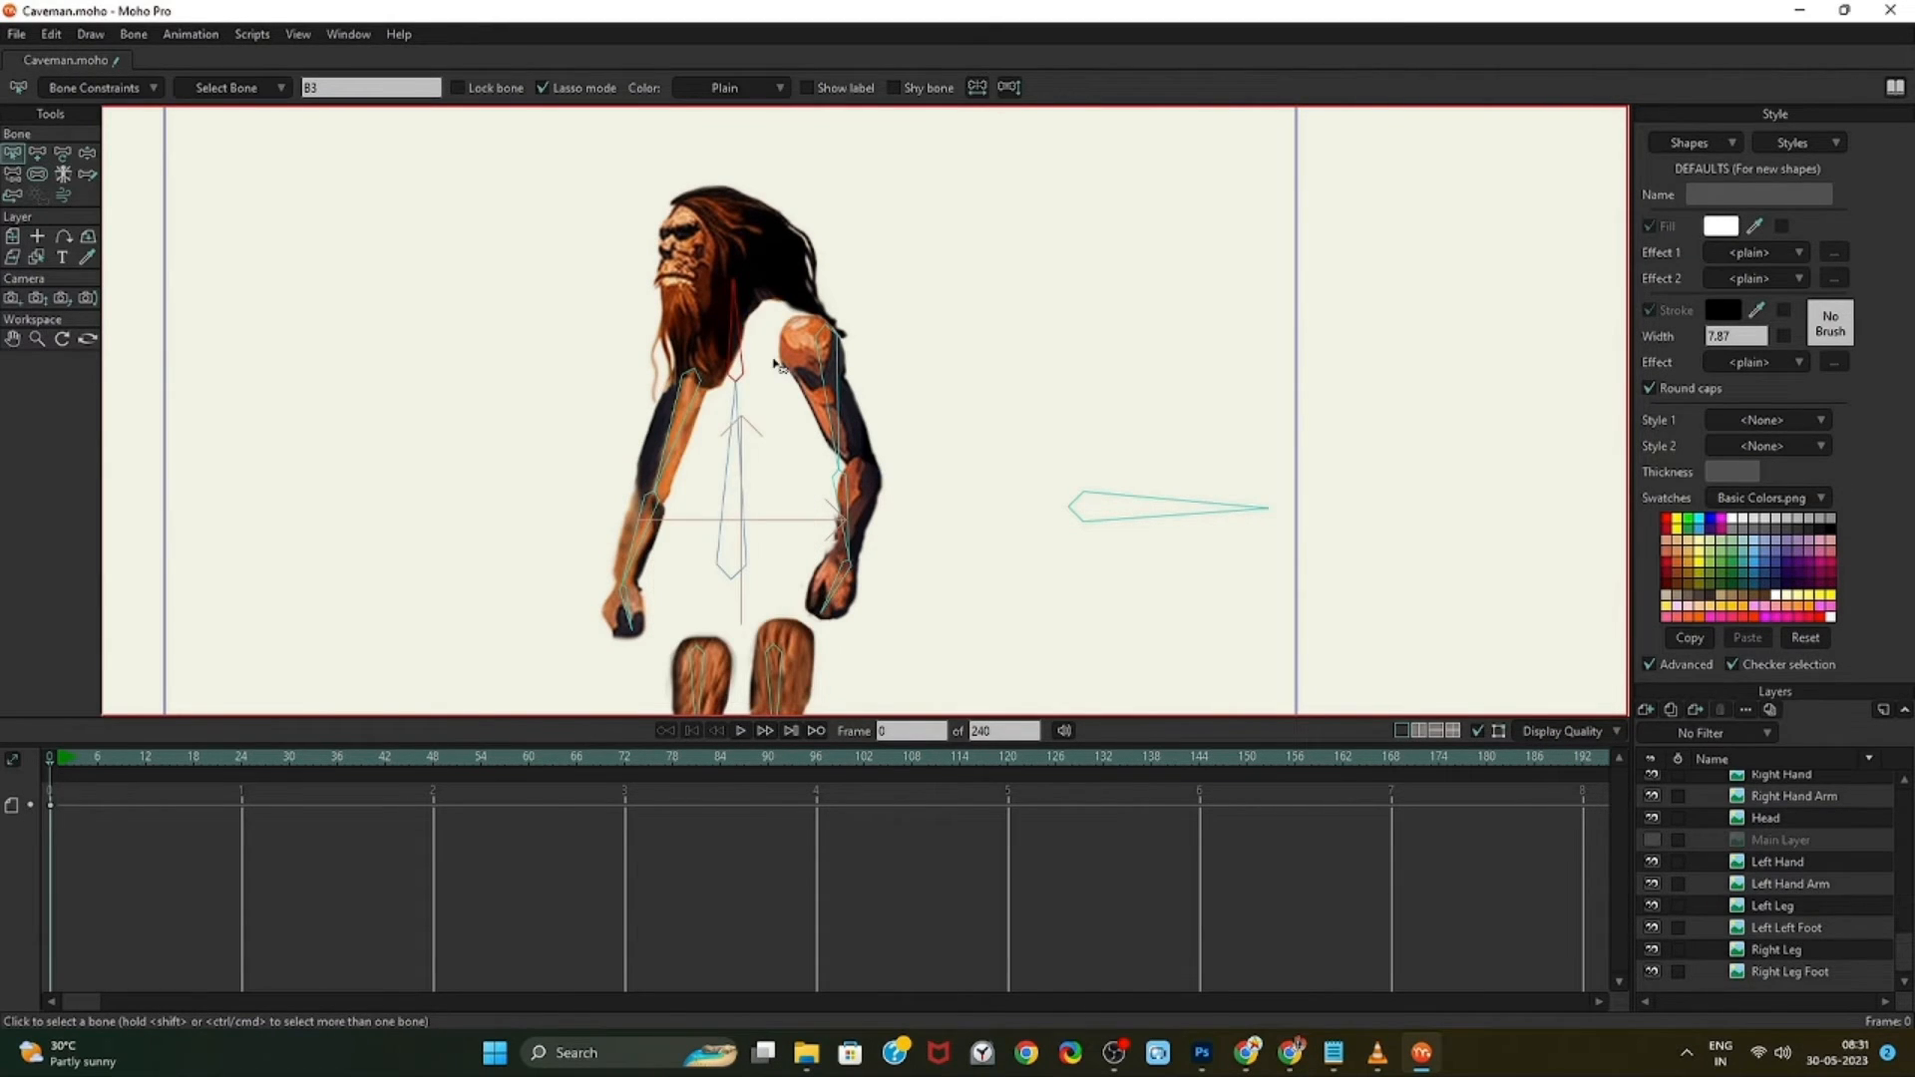
click(36, 155)
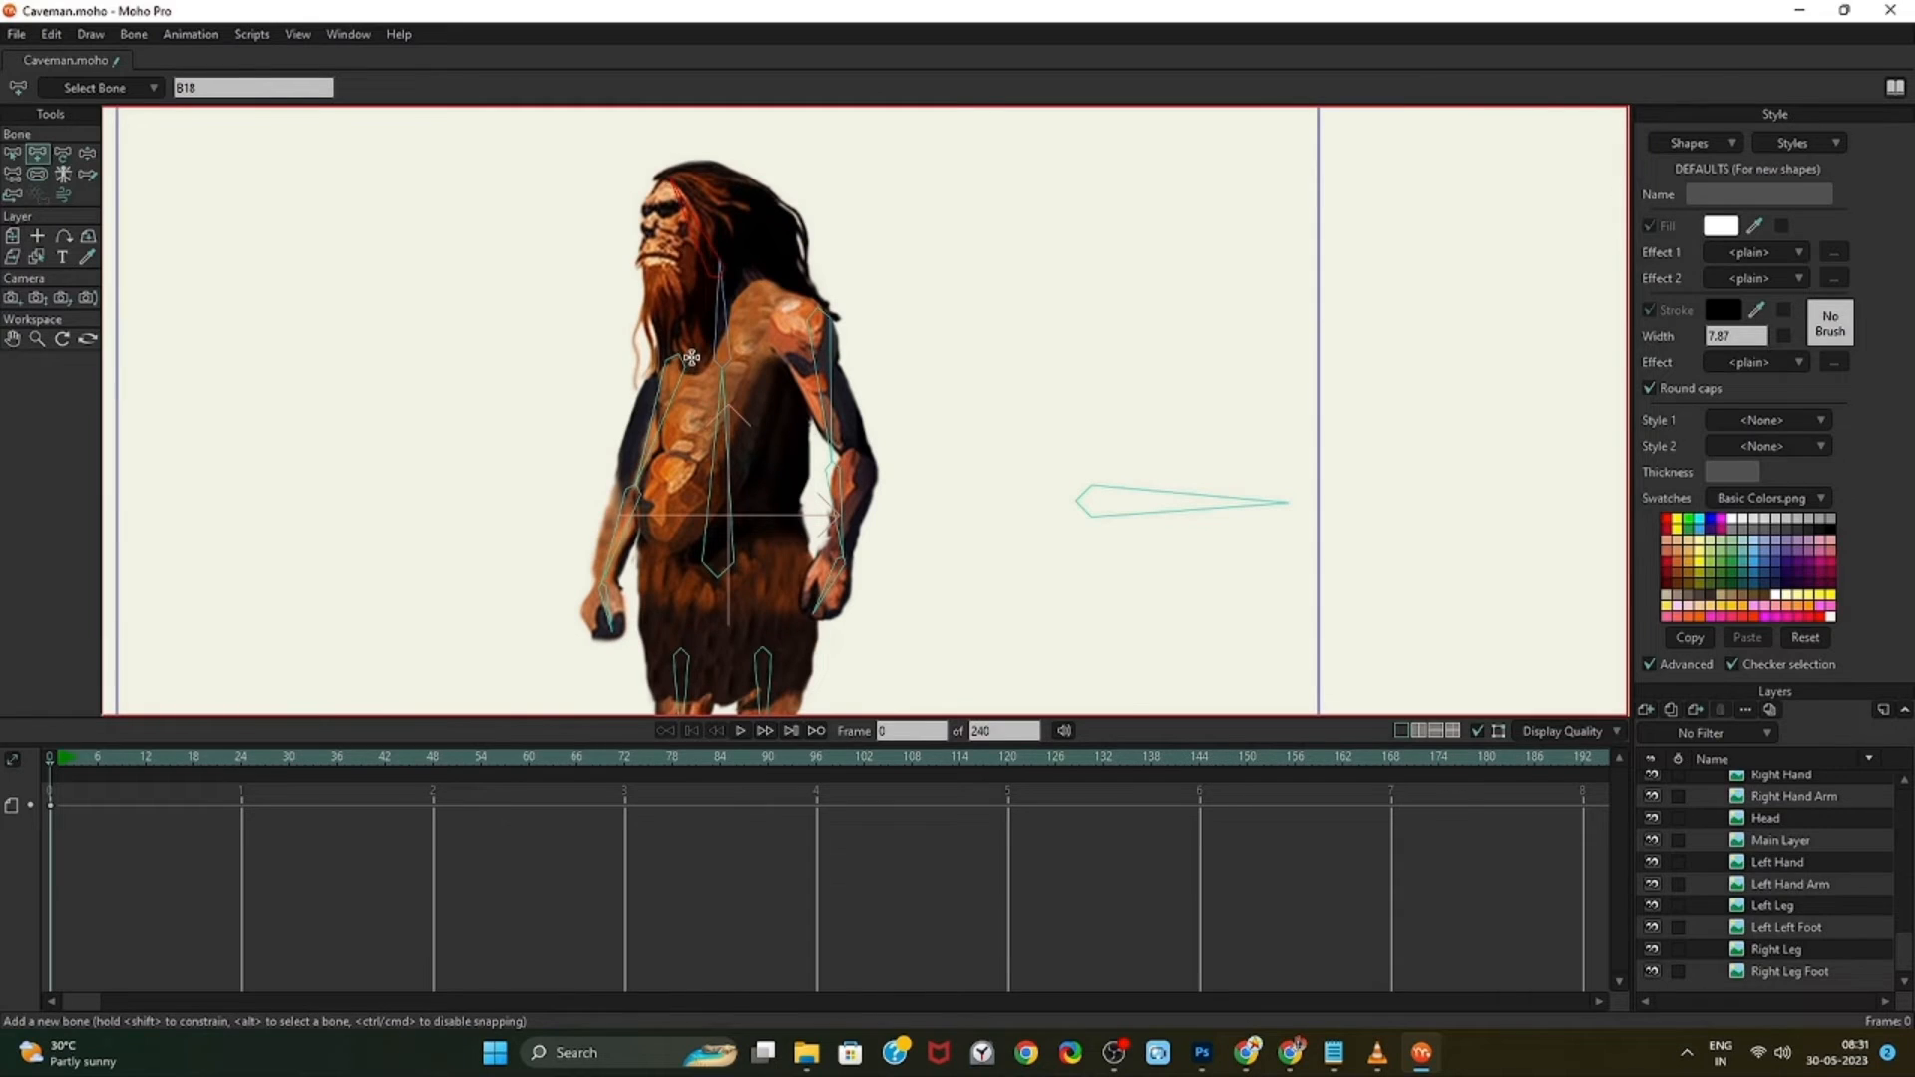
Use Transform Bone to adjust the head bone to length 0.1006 and angle 24.6407, with its base at X 0.0795
click(62, 152)
scroll(764, 309, up, 3)
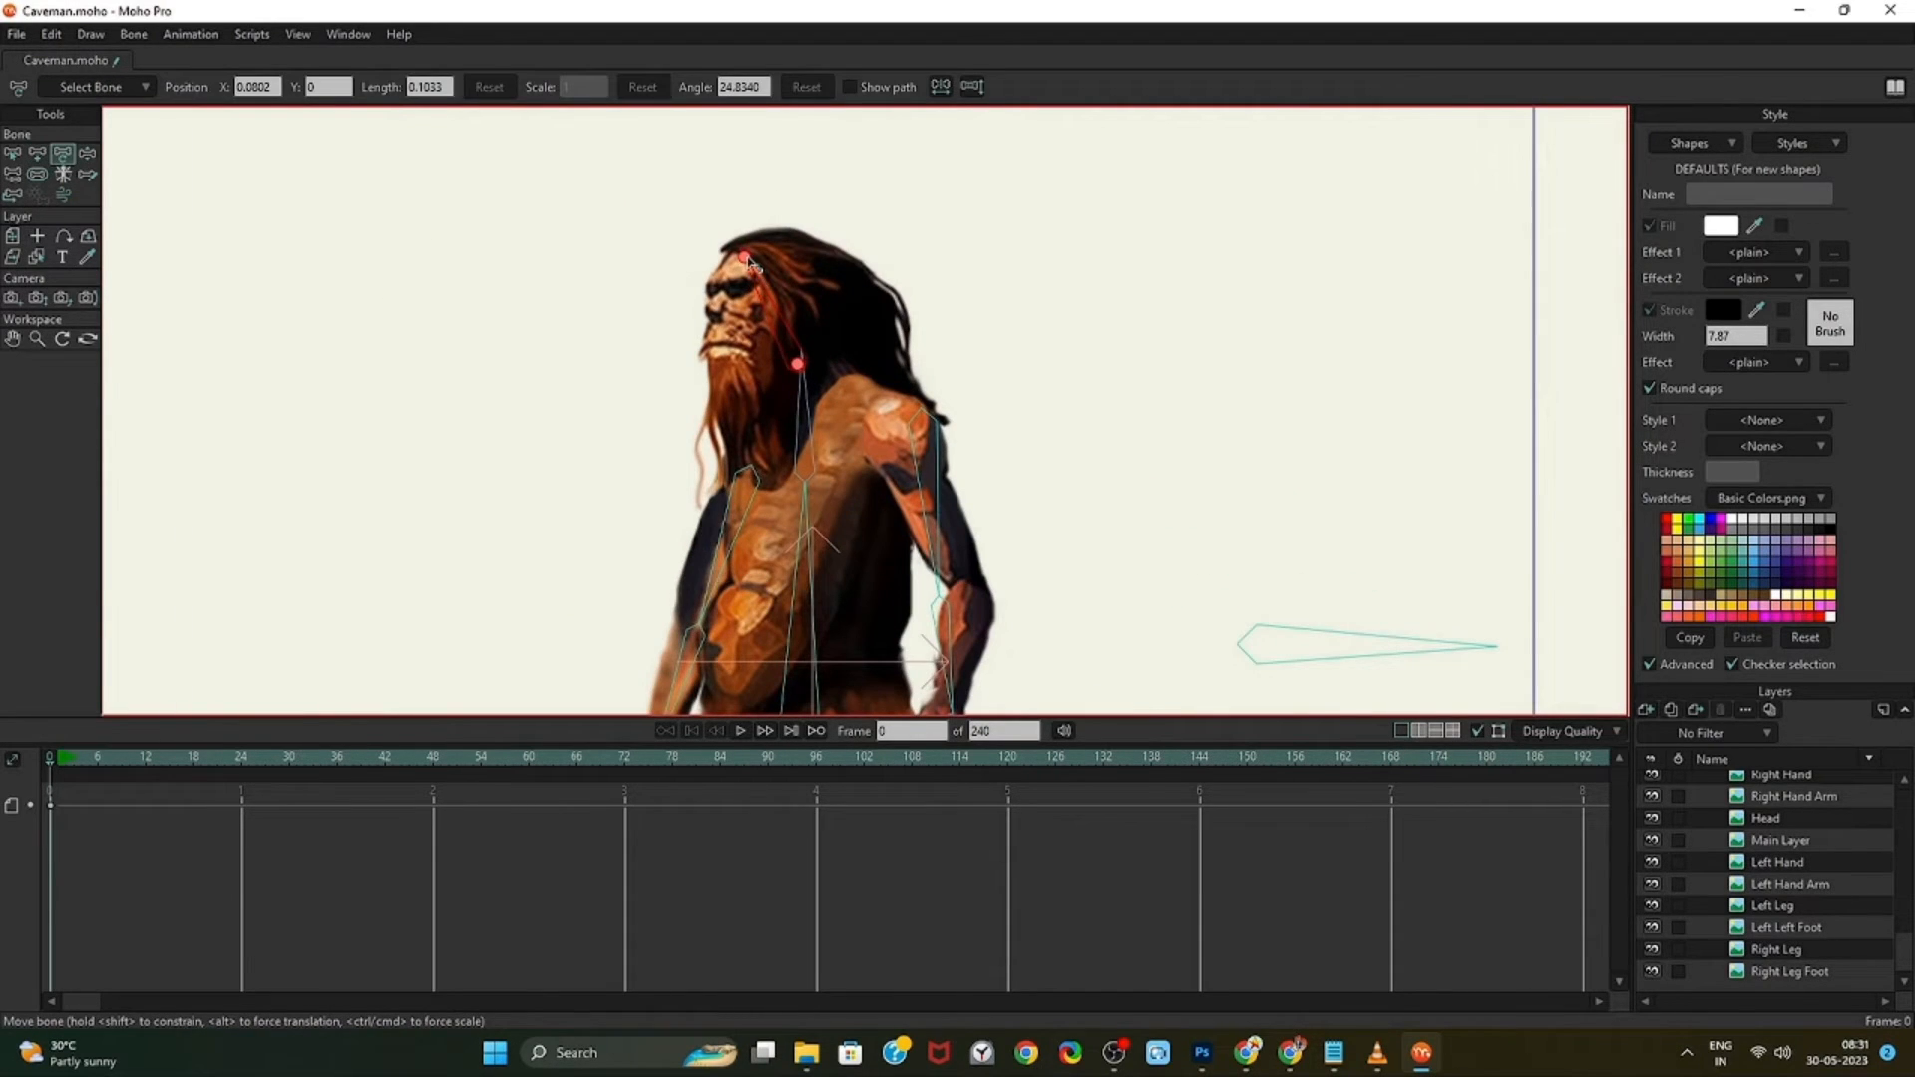
drag(749, 268, 752, 271)
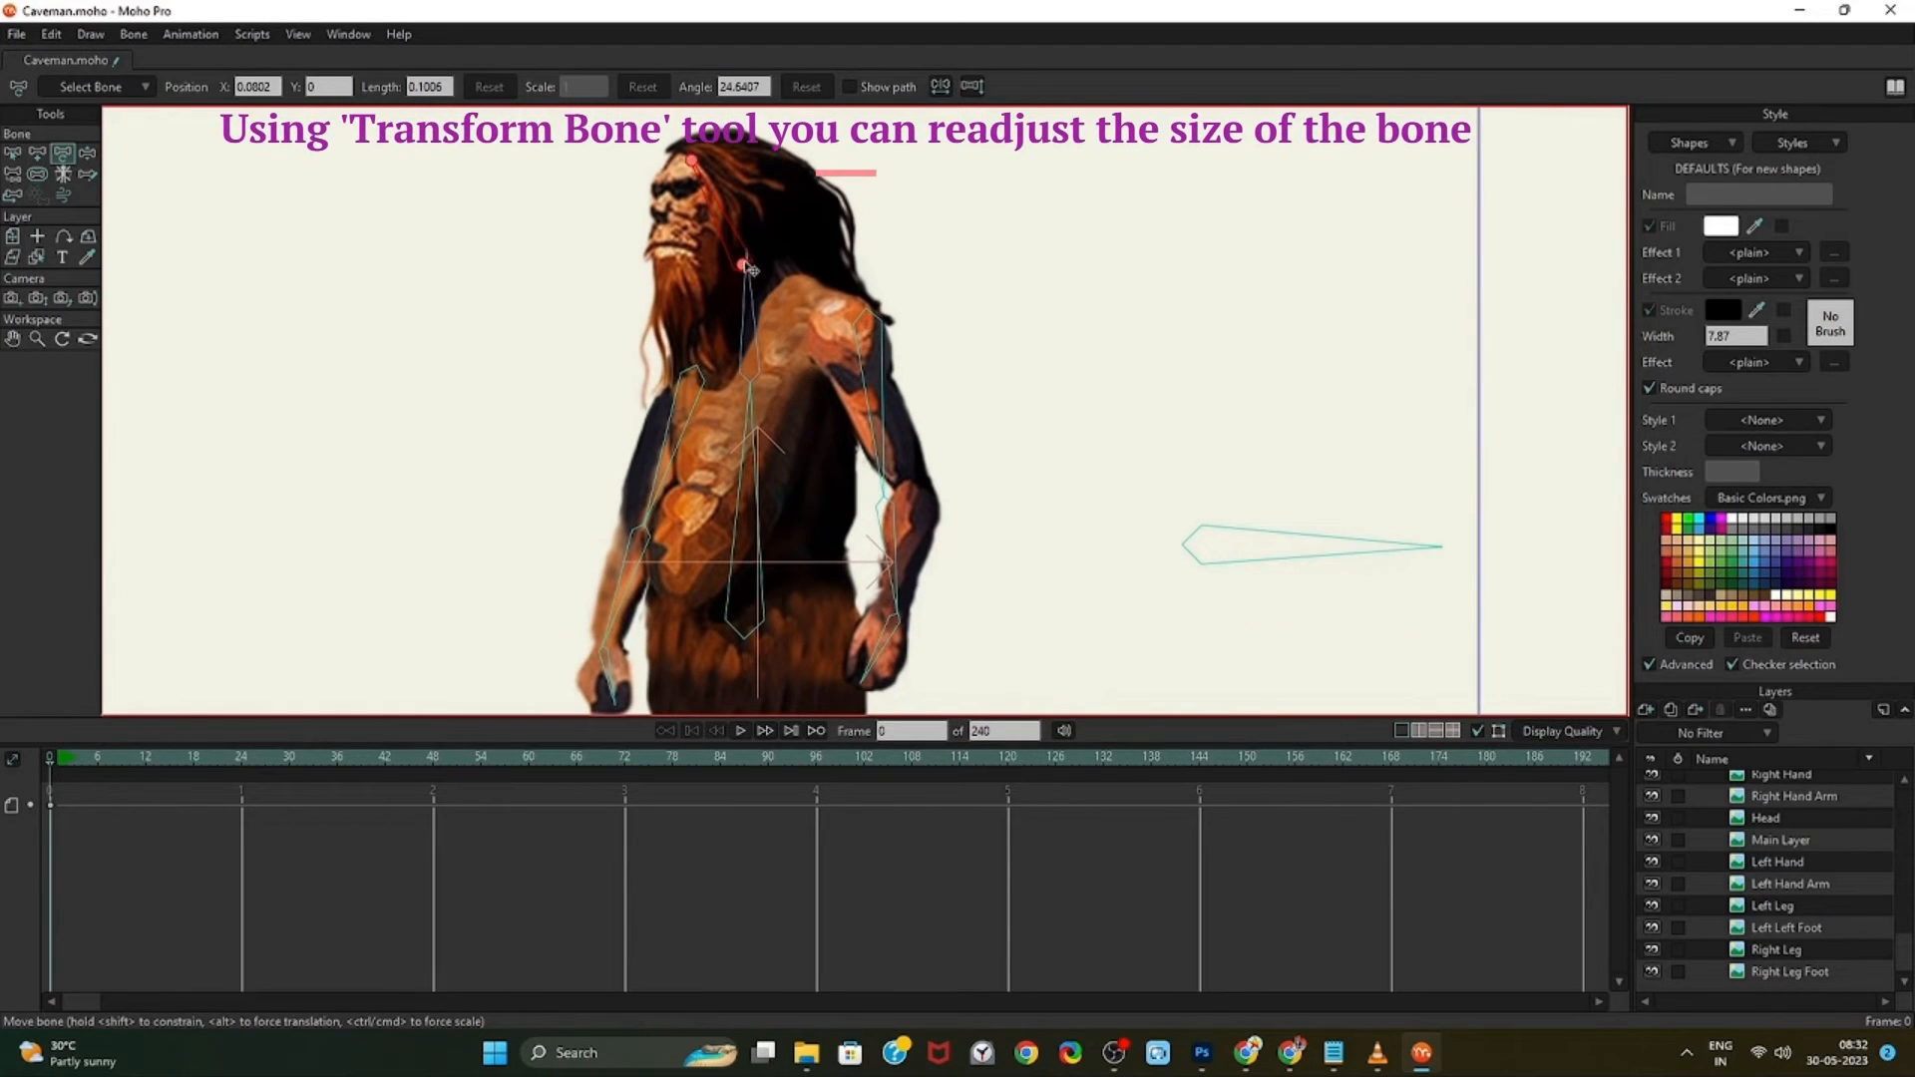
drag(747, 263, 747, 265)
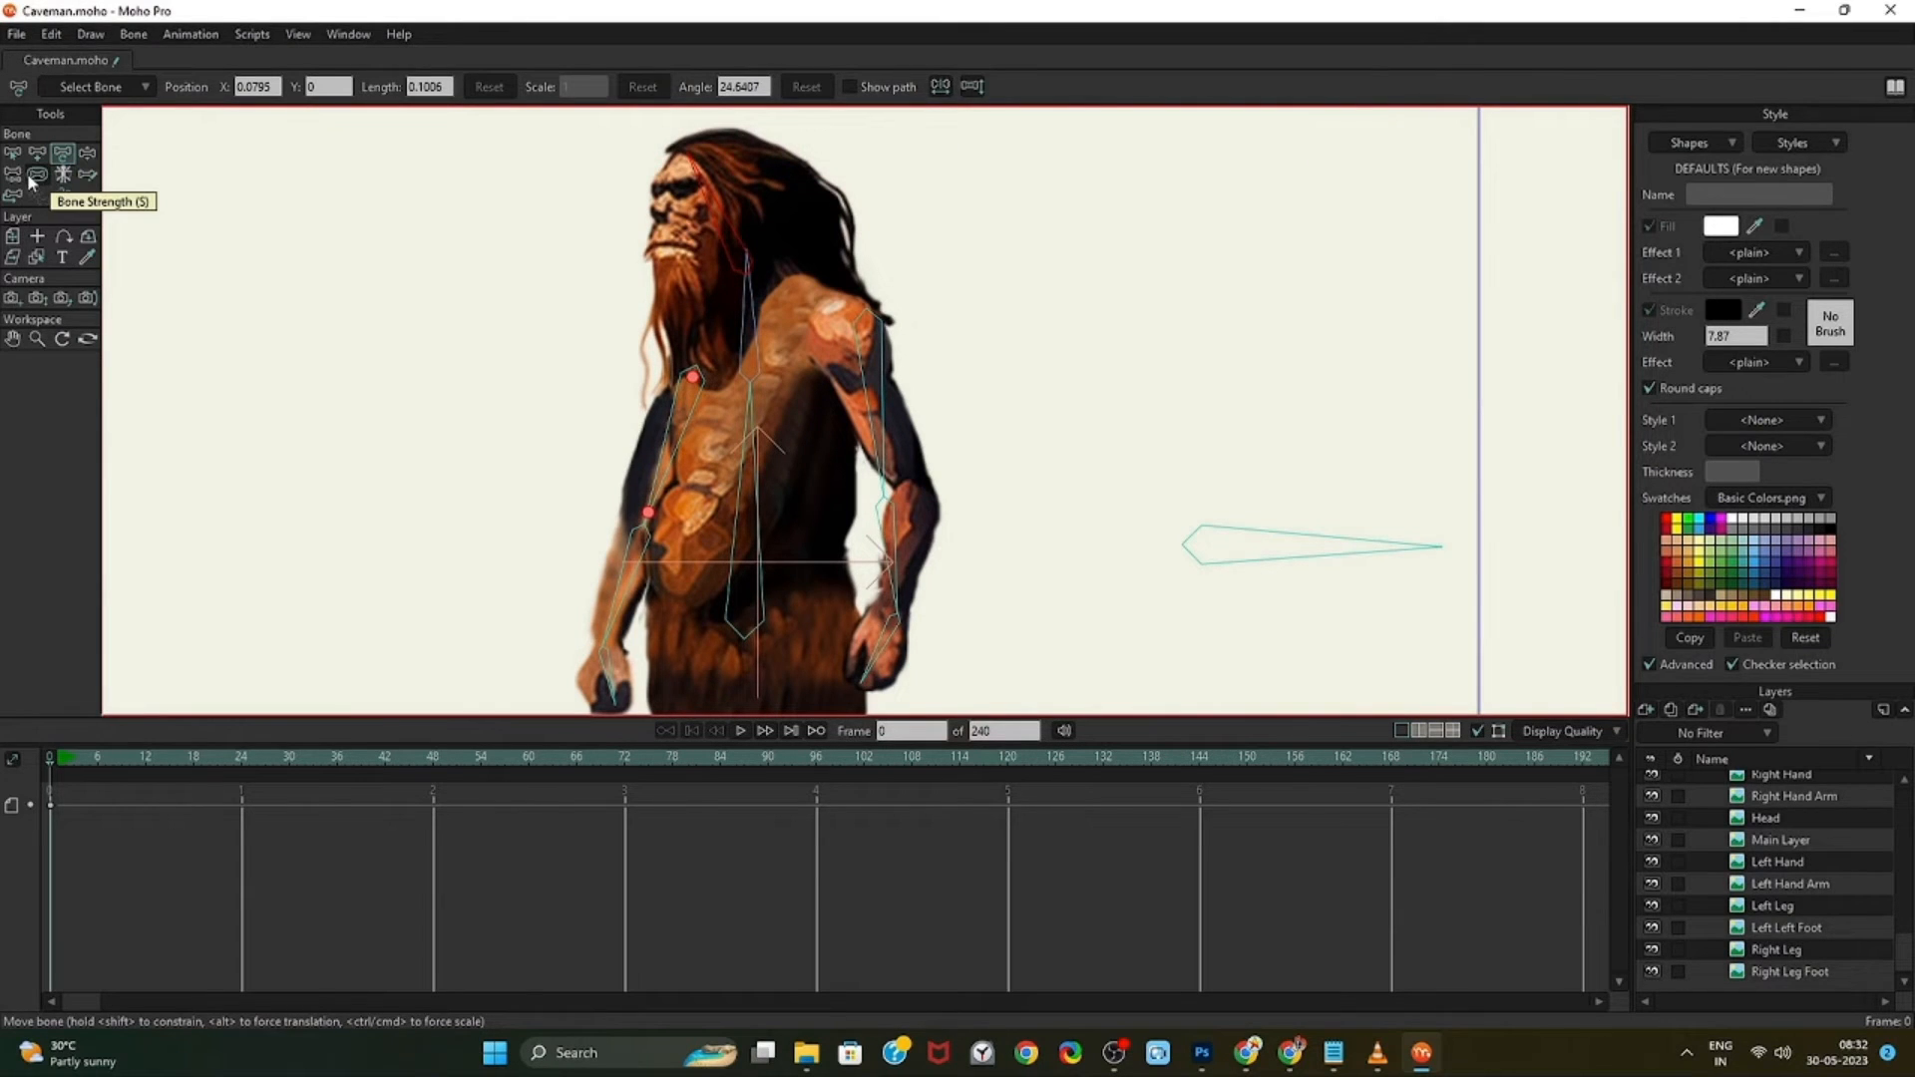
Set the head bone's strength to 0.10
scroll(502, 374, down, 4)
scroll(502, 374, up, 4)
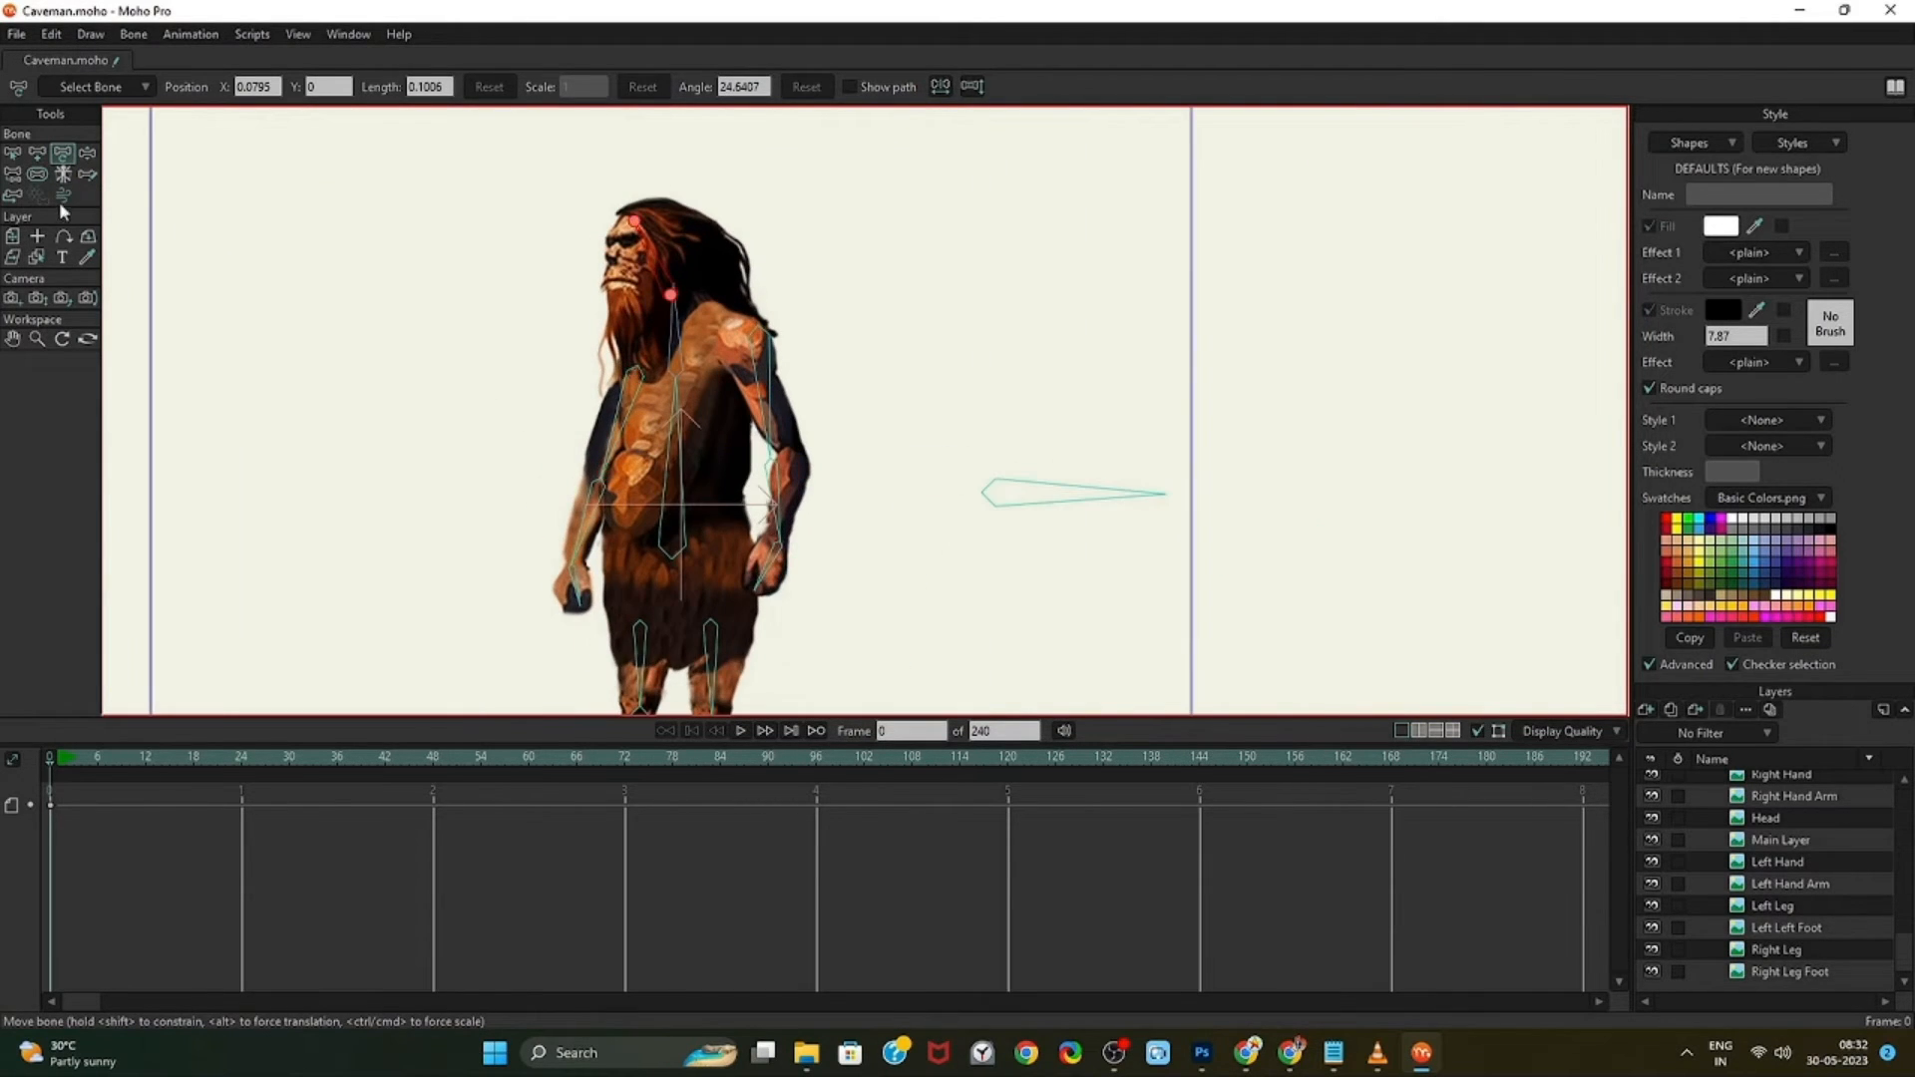
drag(422, 457, 428, 350)
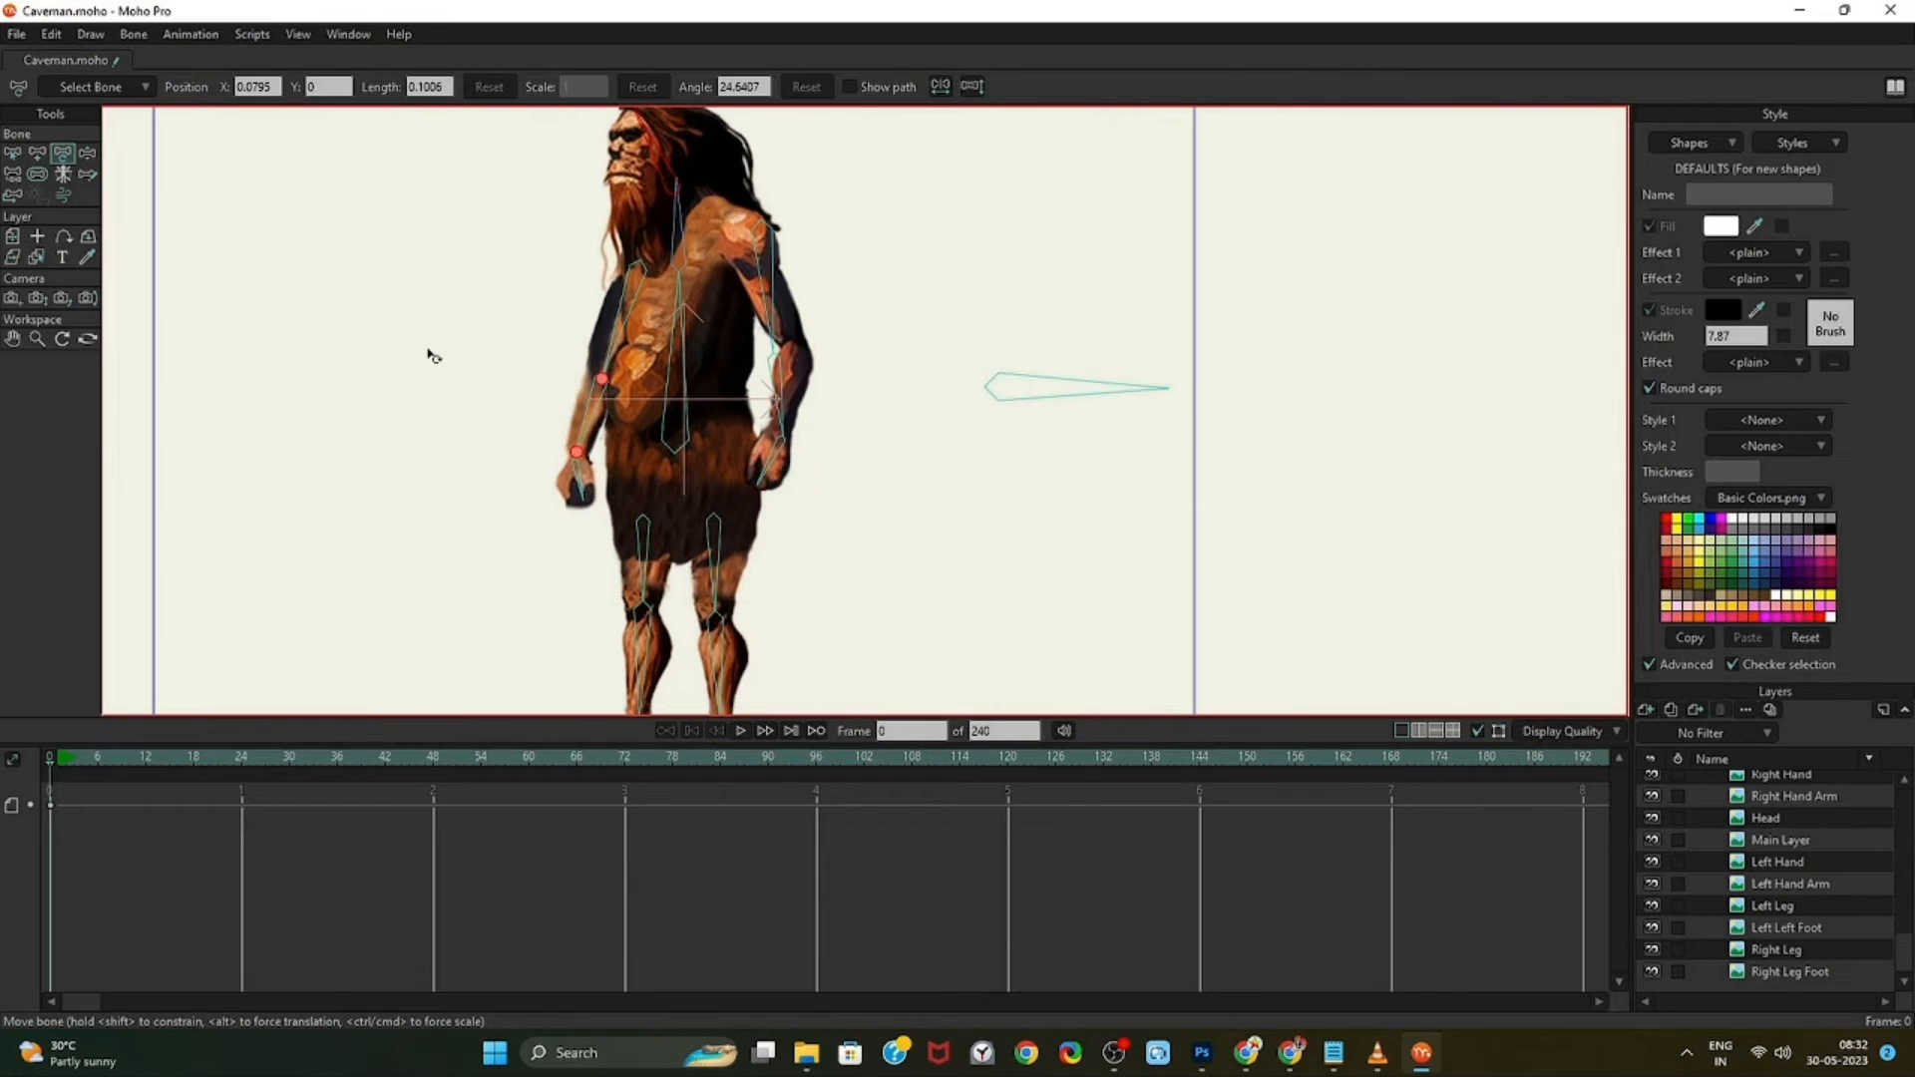
scroll(432, 356, down, 1)
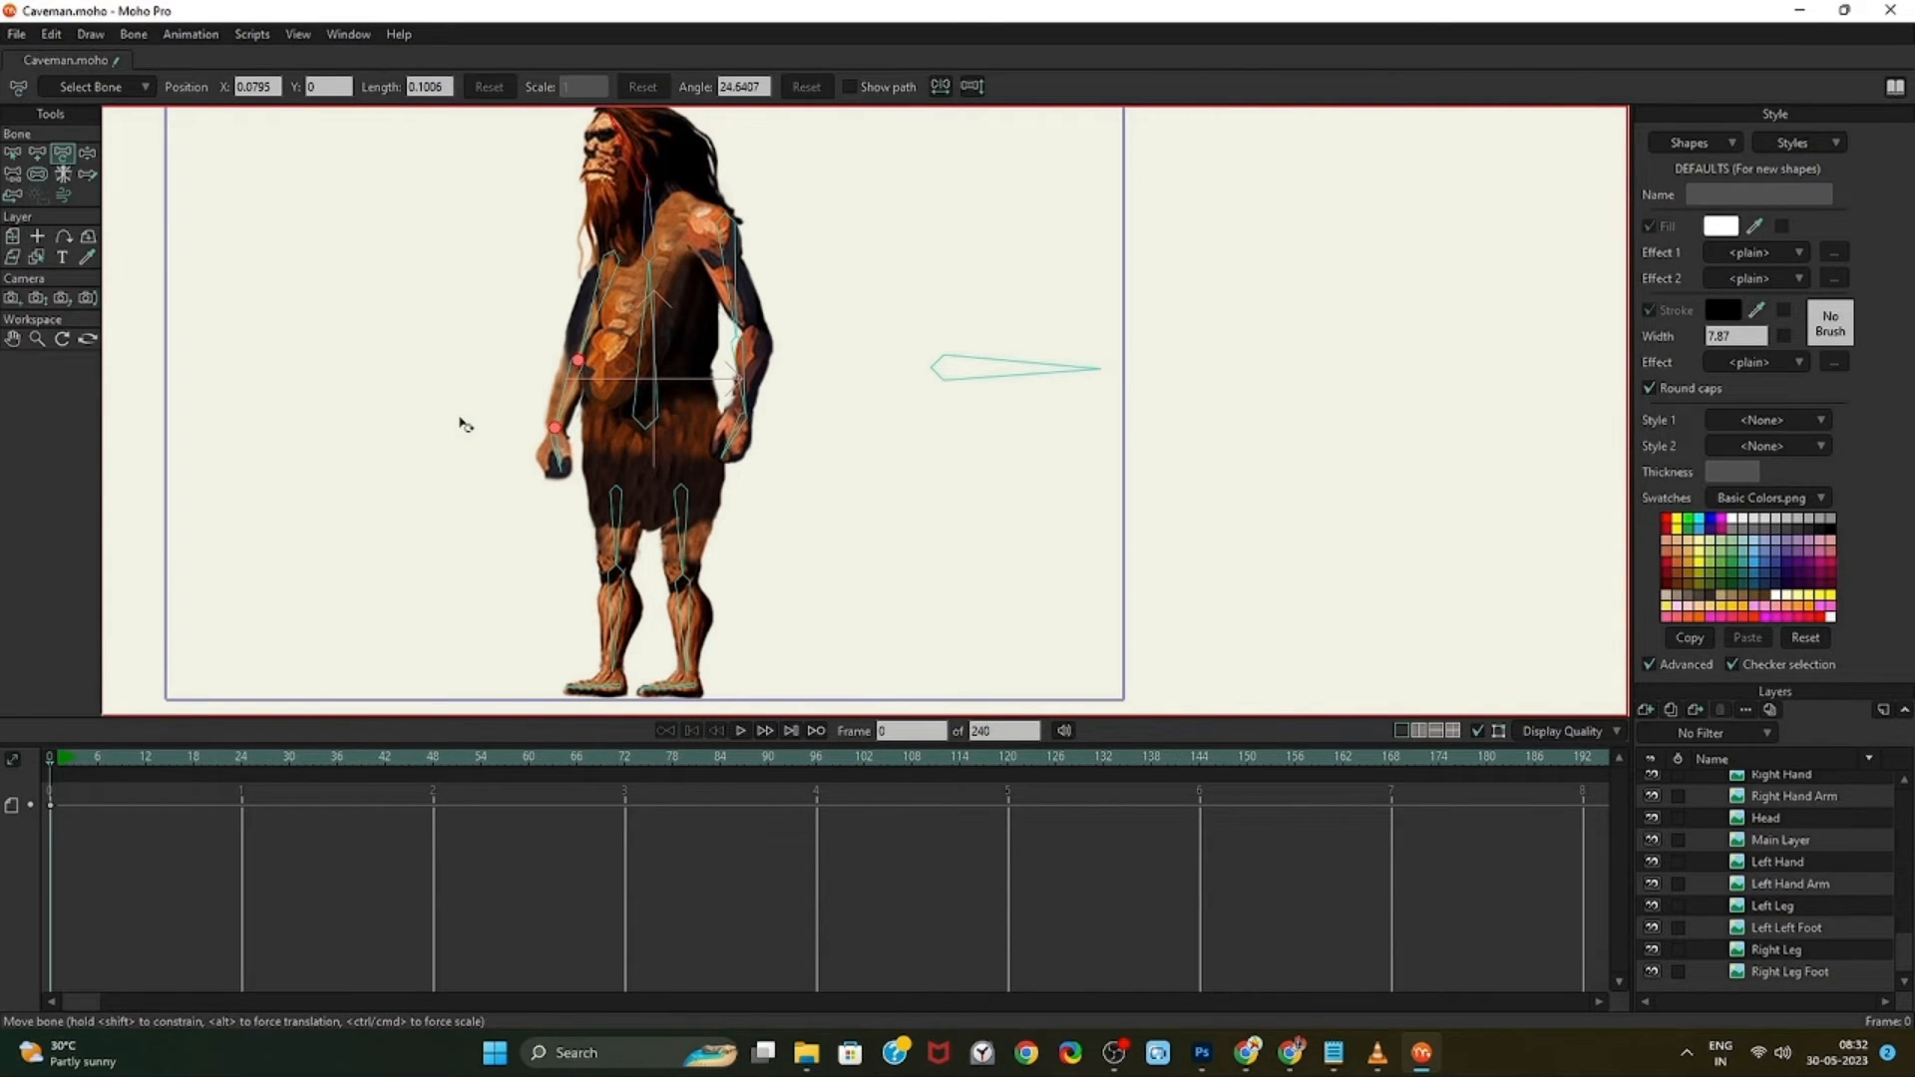
scroll(464, 424, down, 2)
click(37, 174)
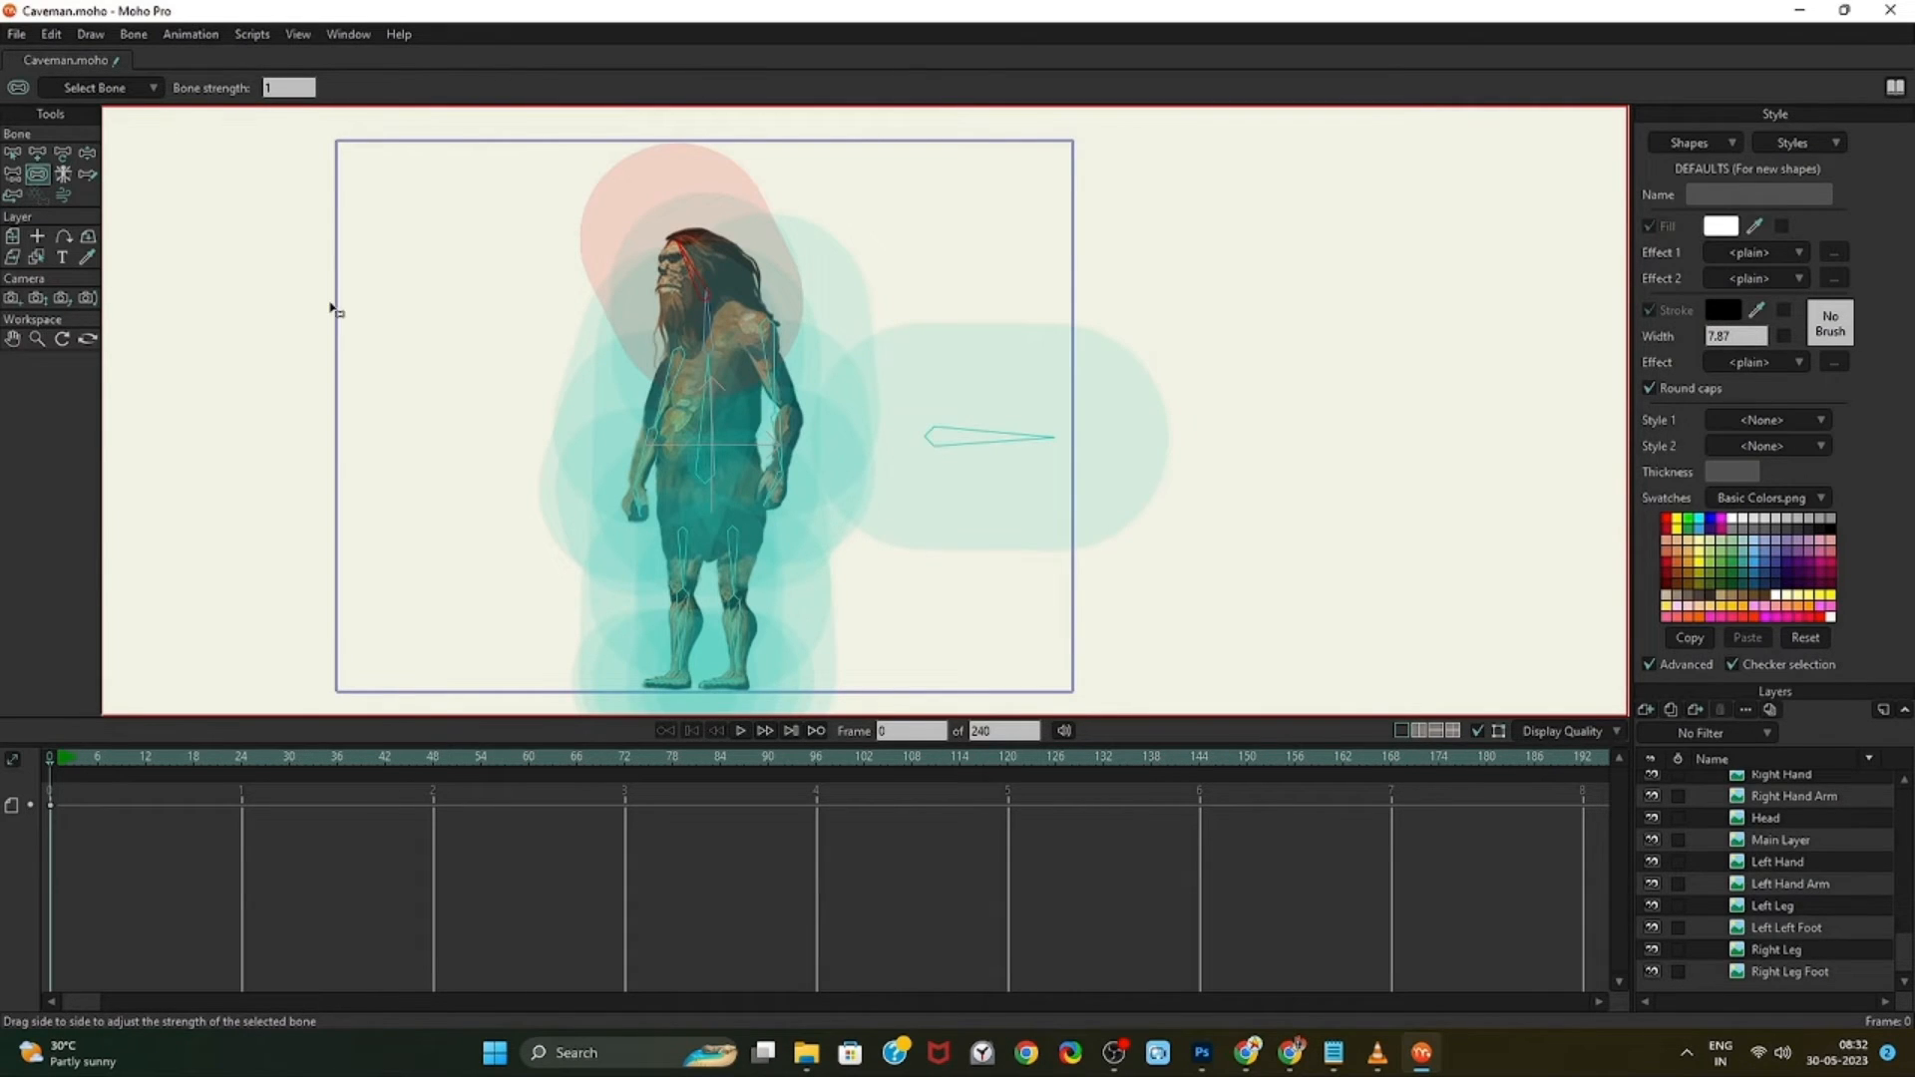
click(293, 85)
key(Return)
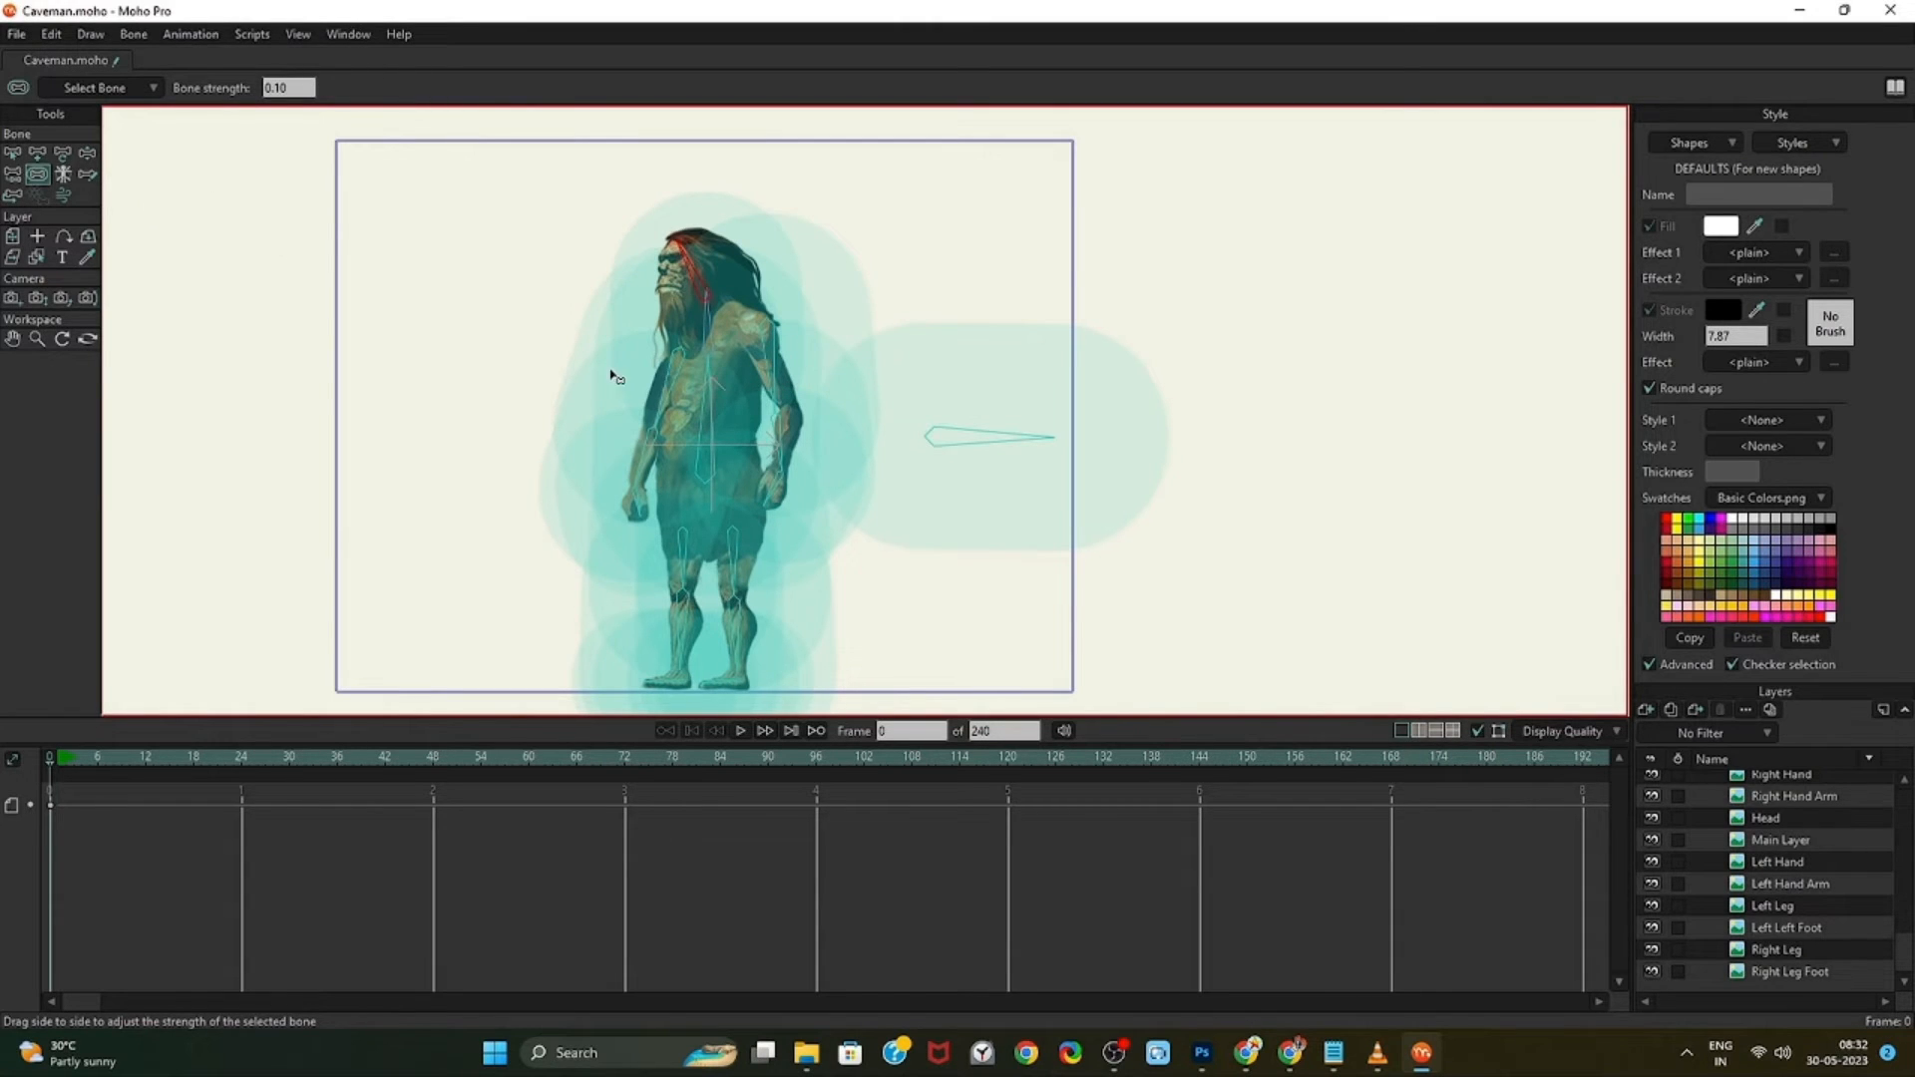
Set the strength of all bones, including the master bone, to 0.10
key(z)
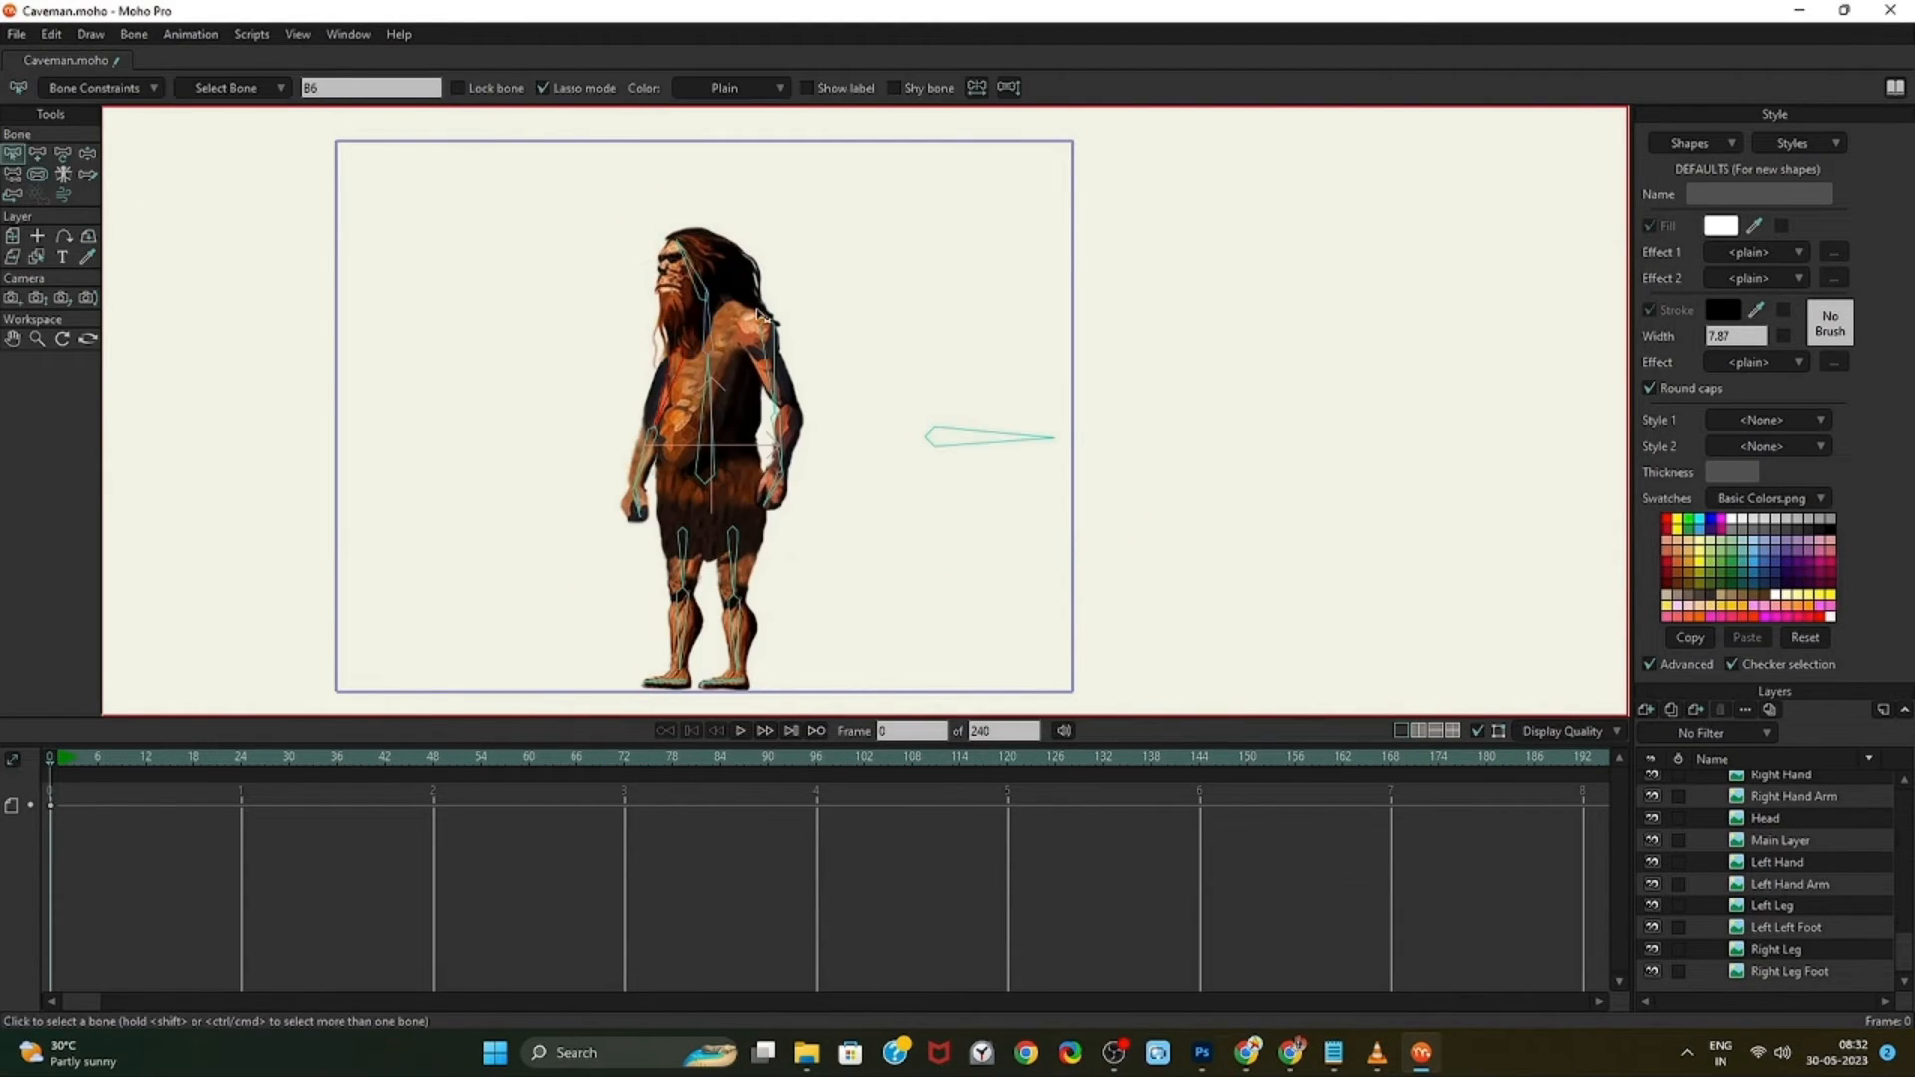
click(746, 341)
click(38, 175)
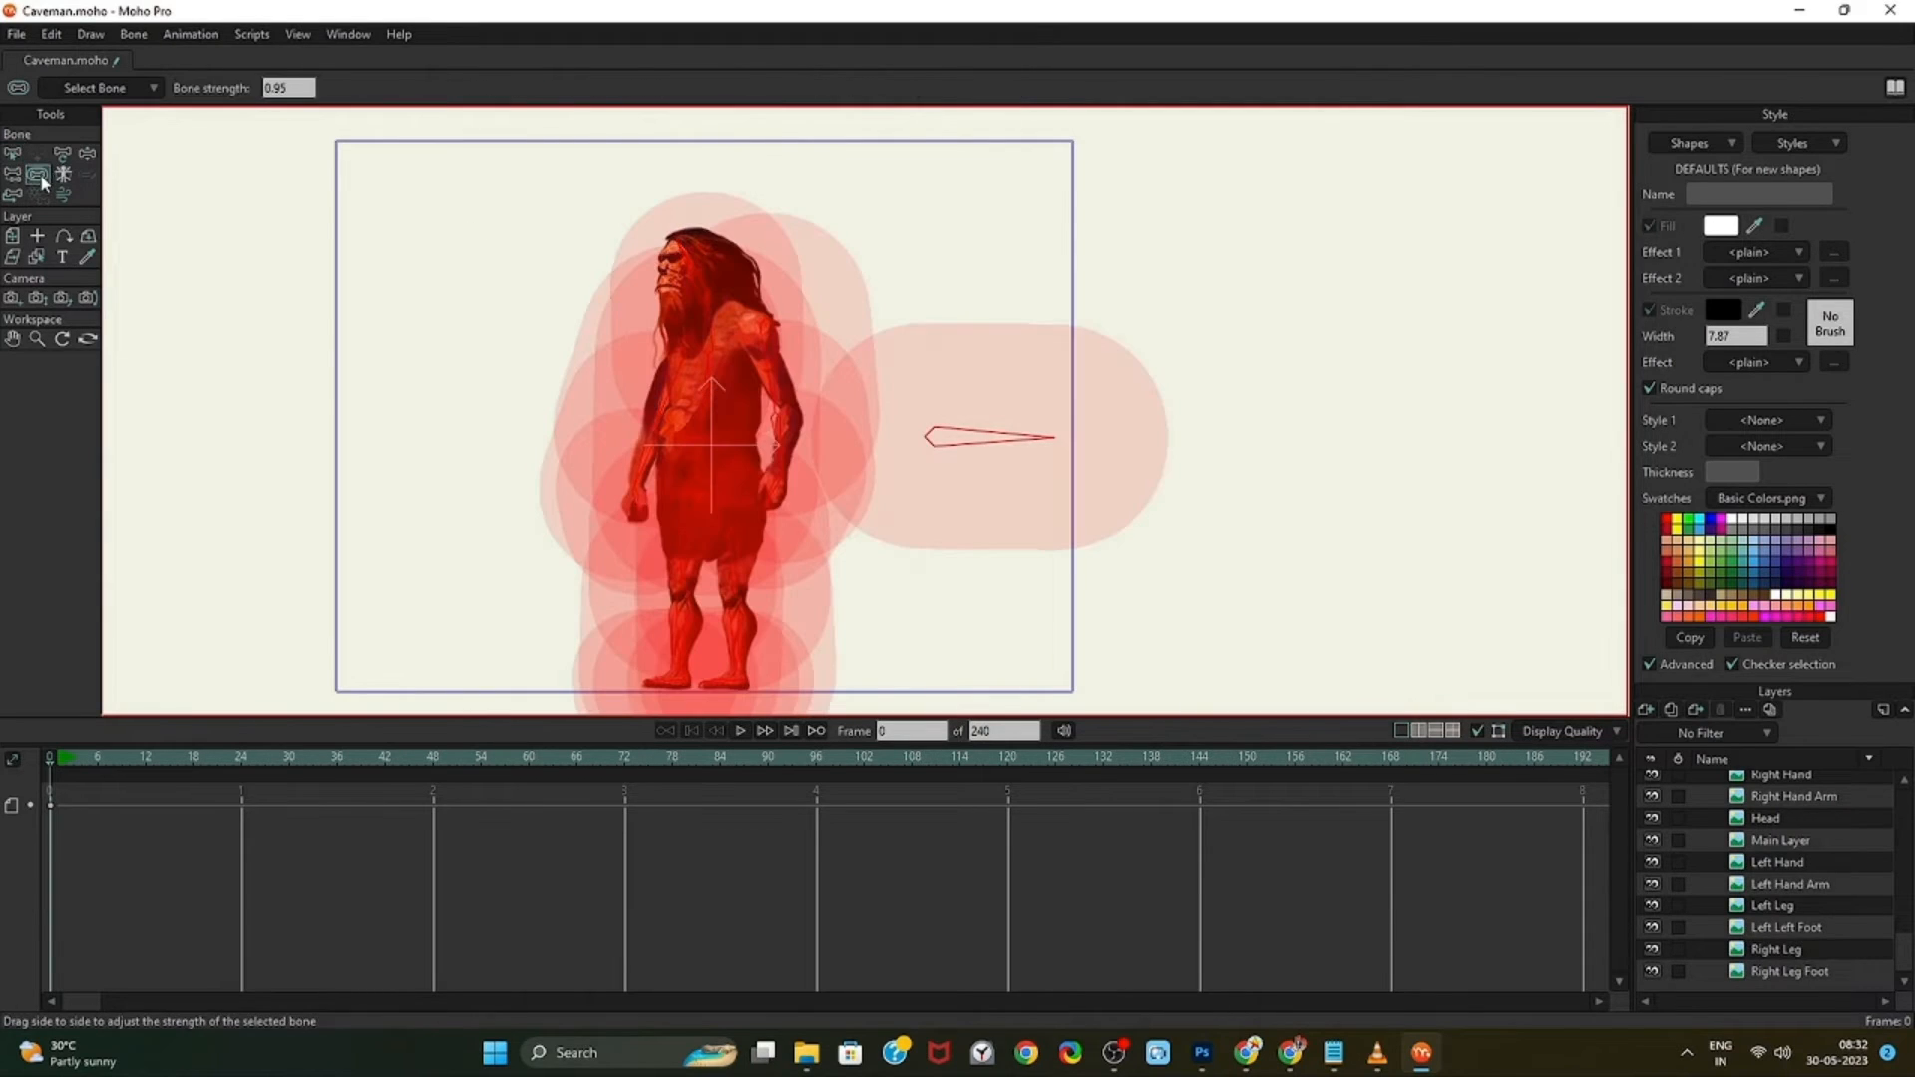
click(288, 87)
text(0)
key(Return)
scroll(740, 459, up, 2)
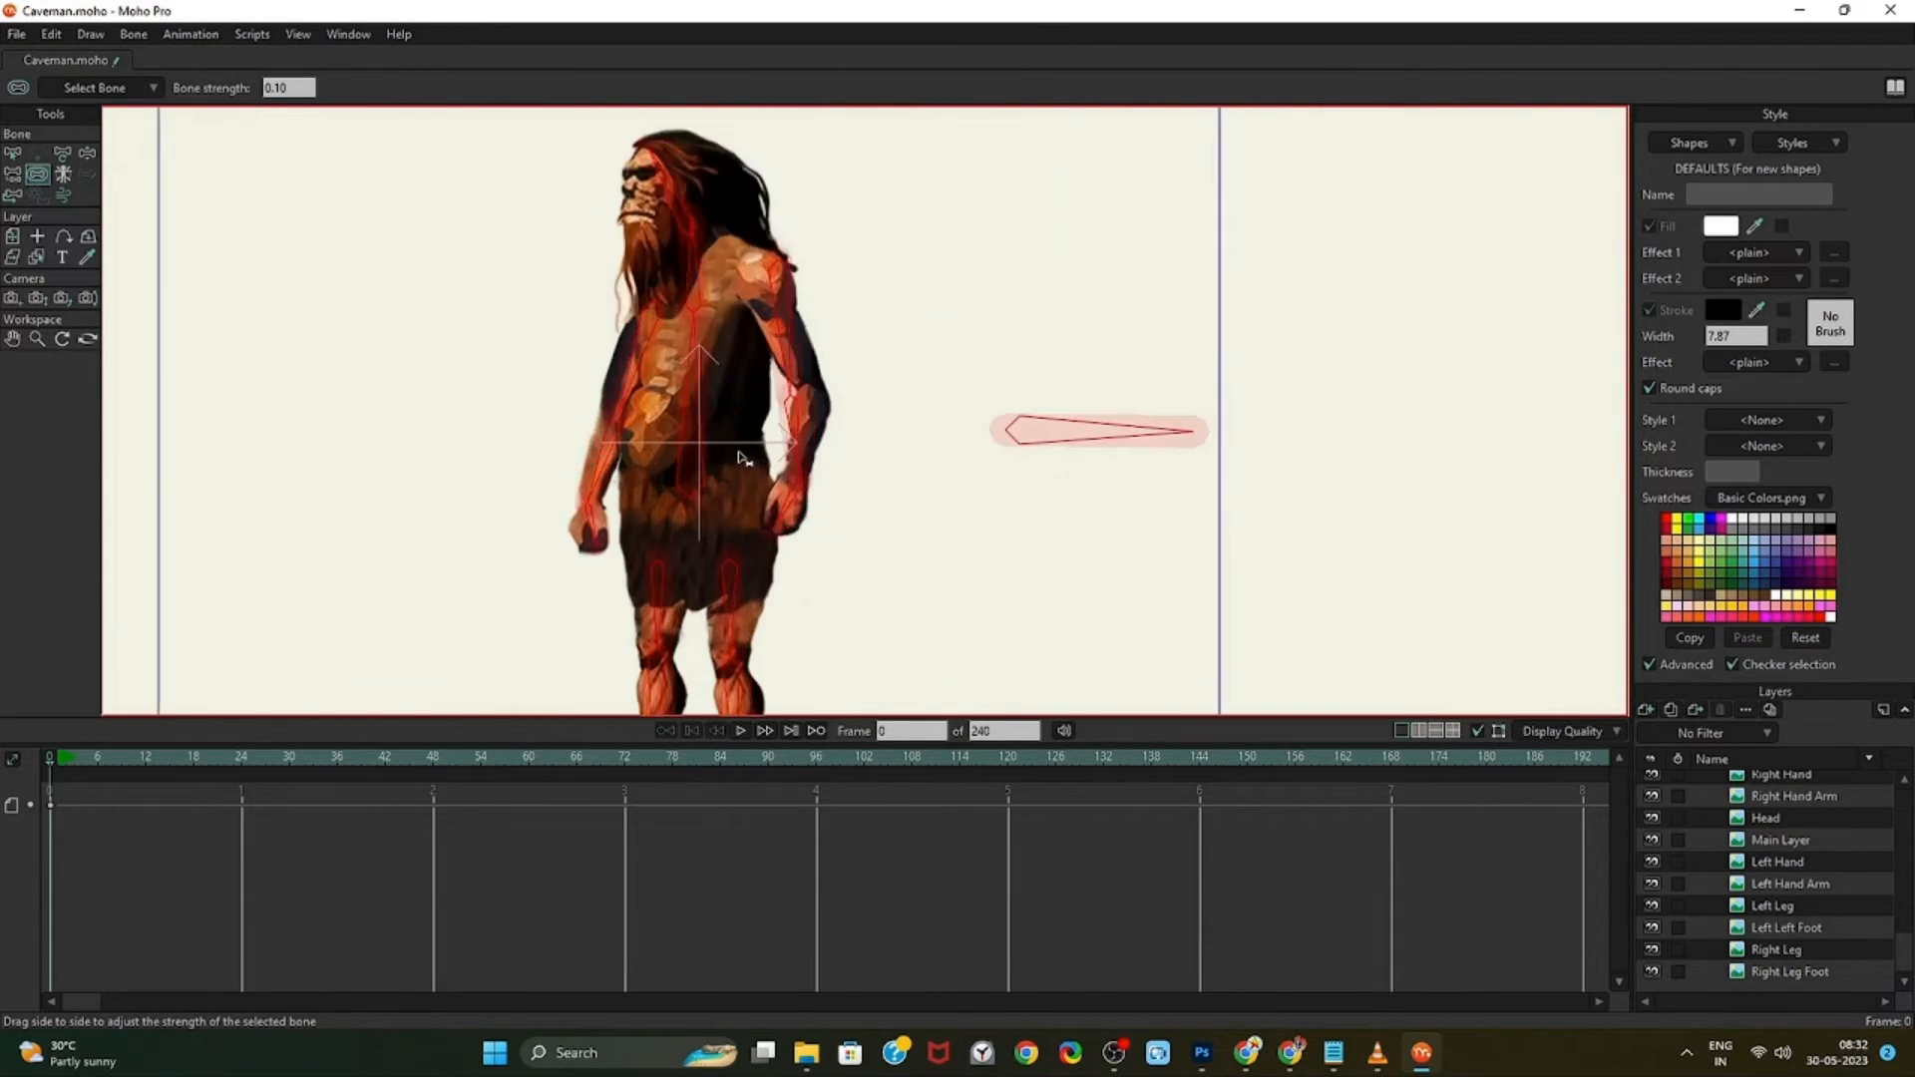
Select the master bone and manipulate it to test that the whole figure follows
drag(855, 337, 826, 223)
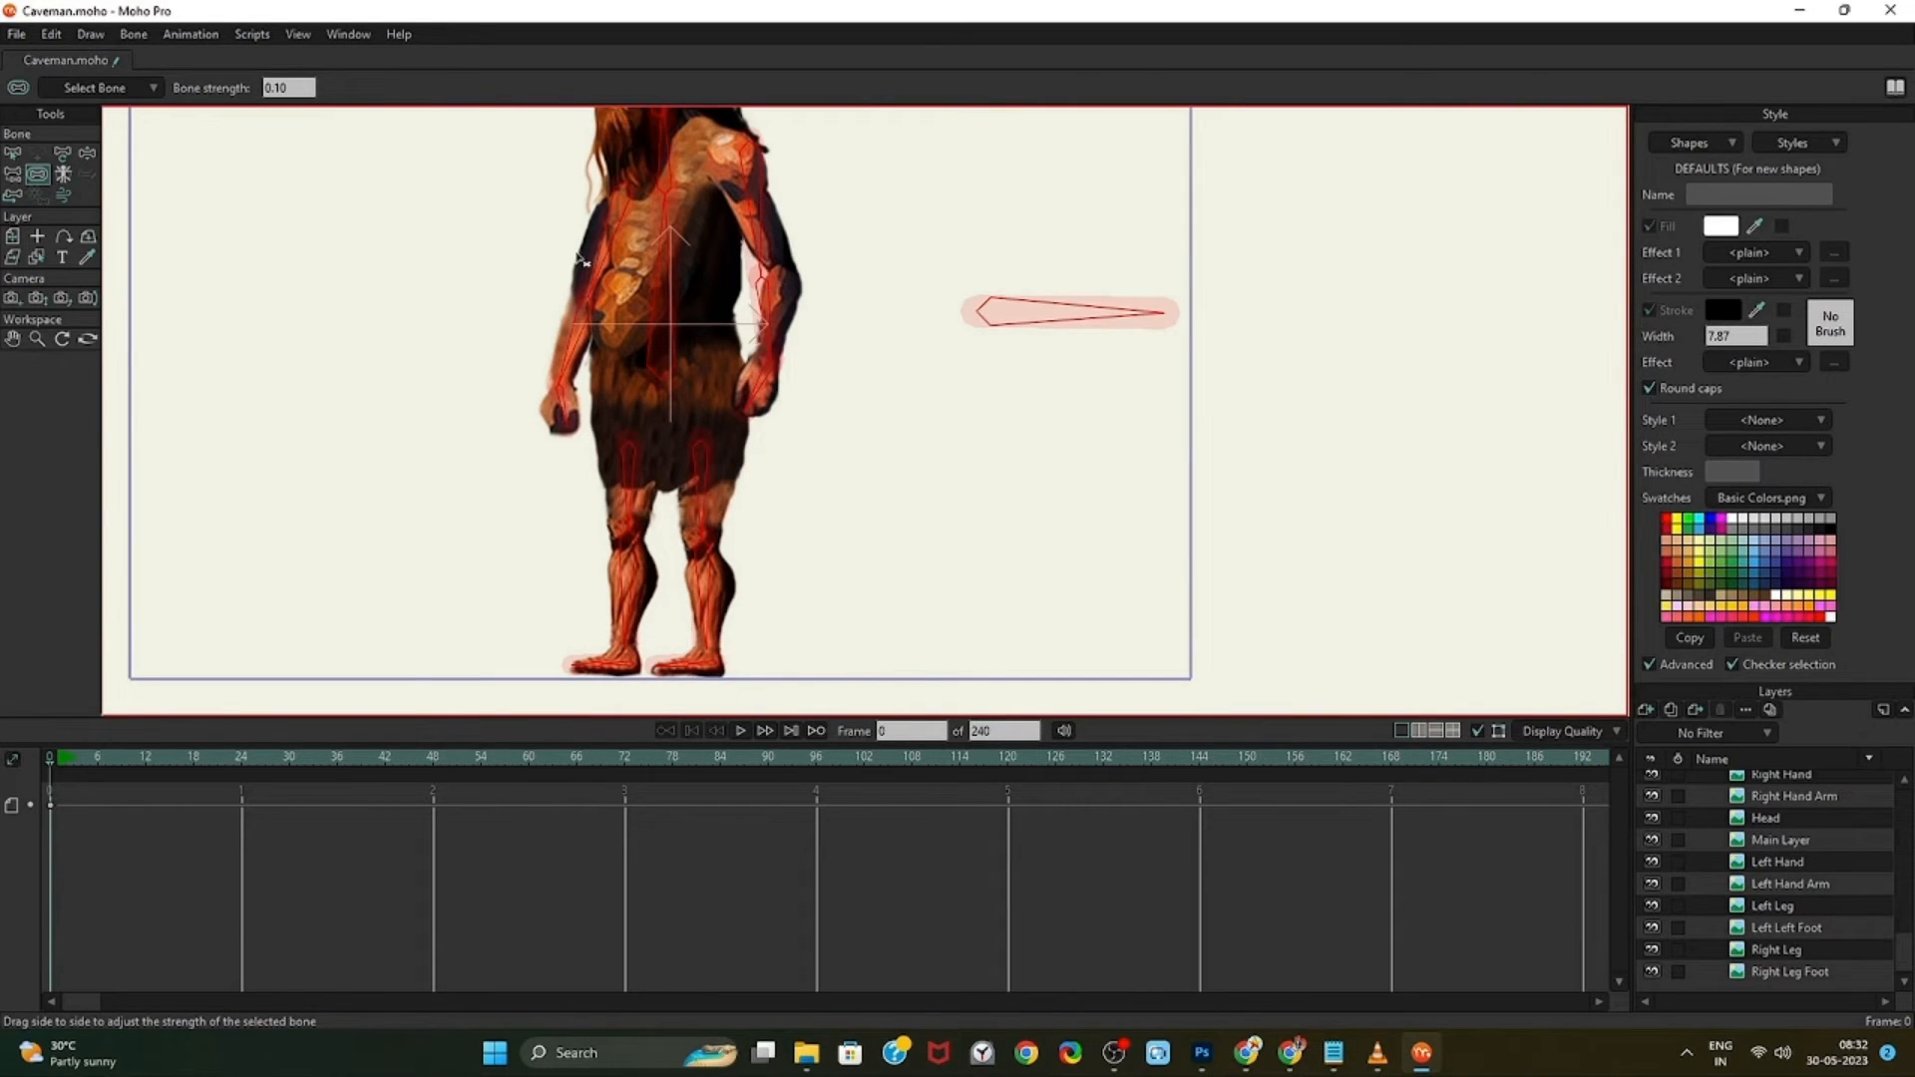
click(14, 155)
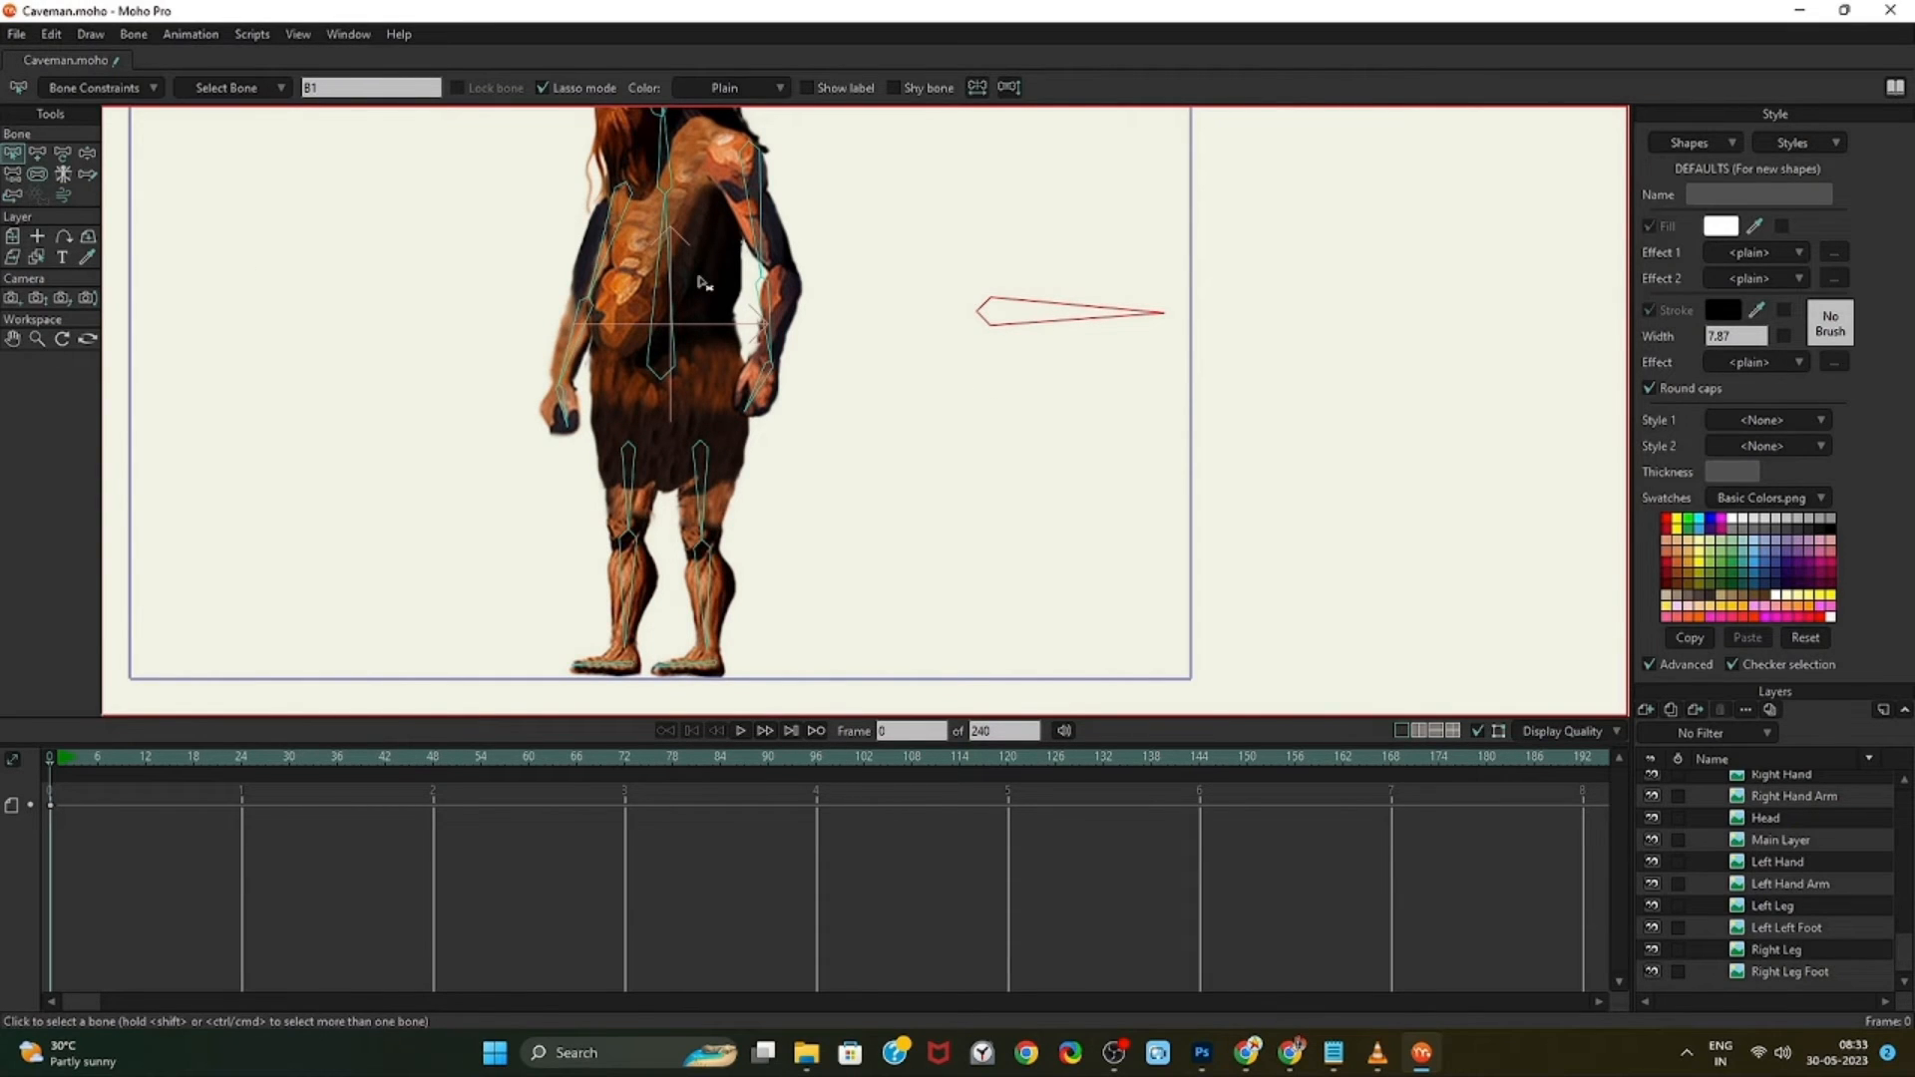
click(87, 155)
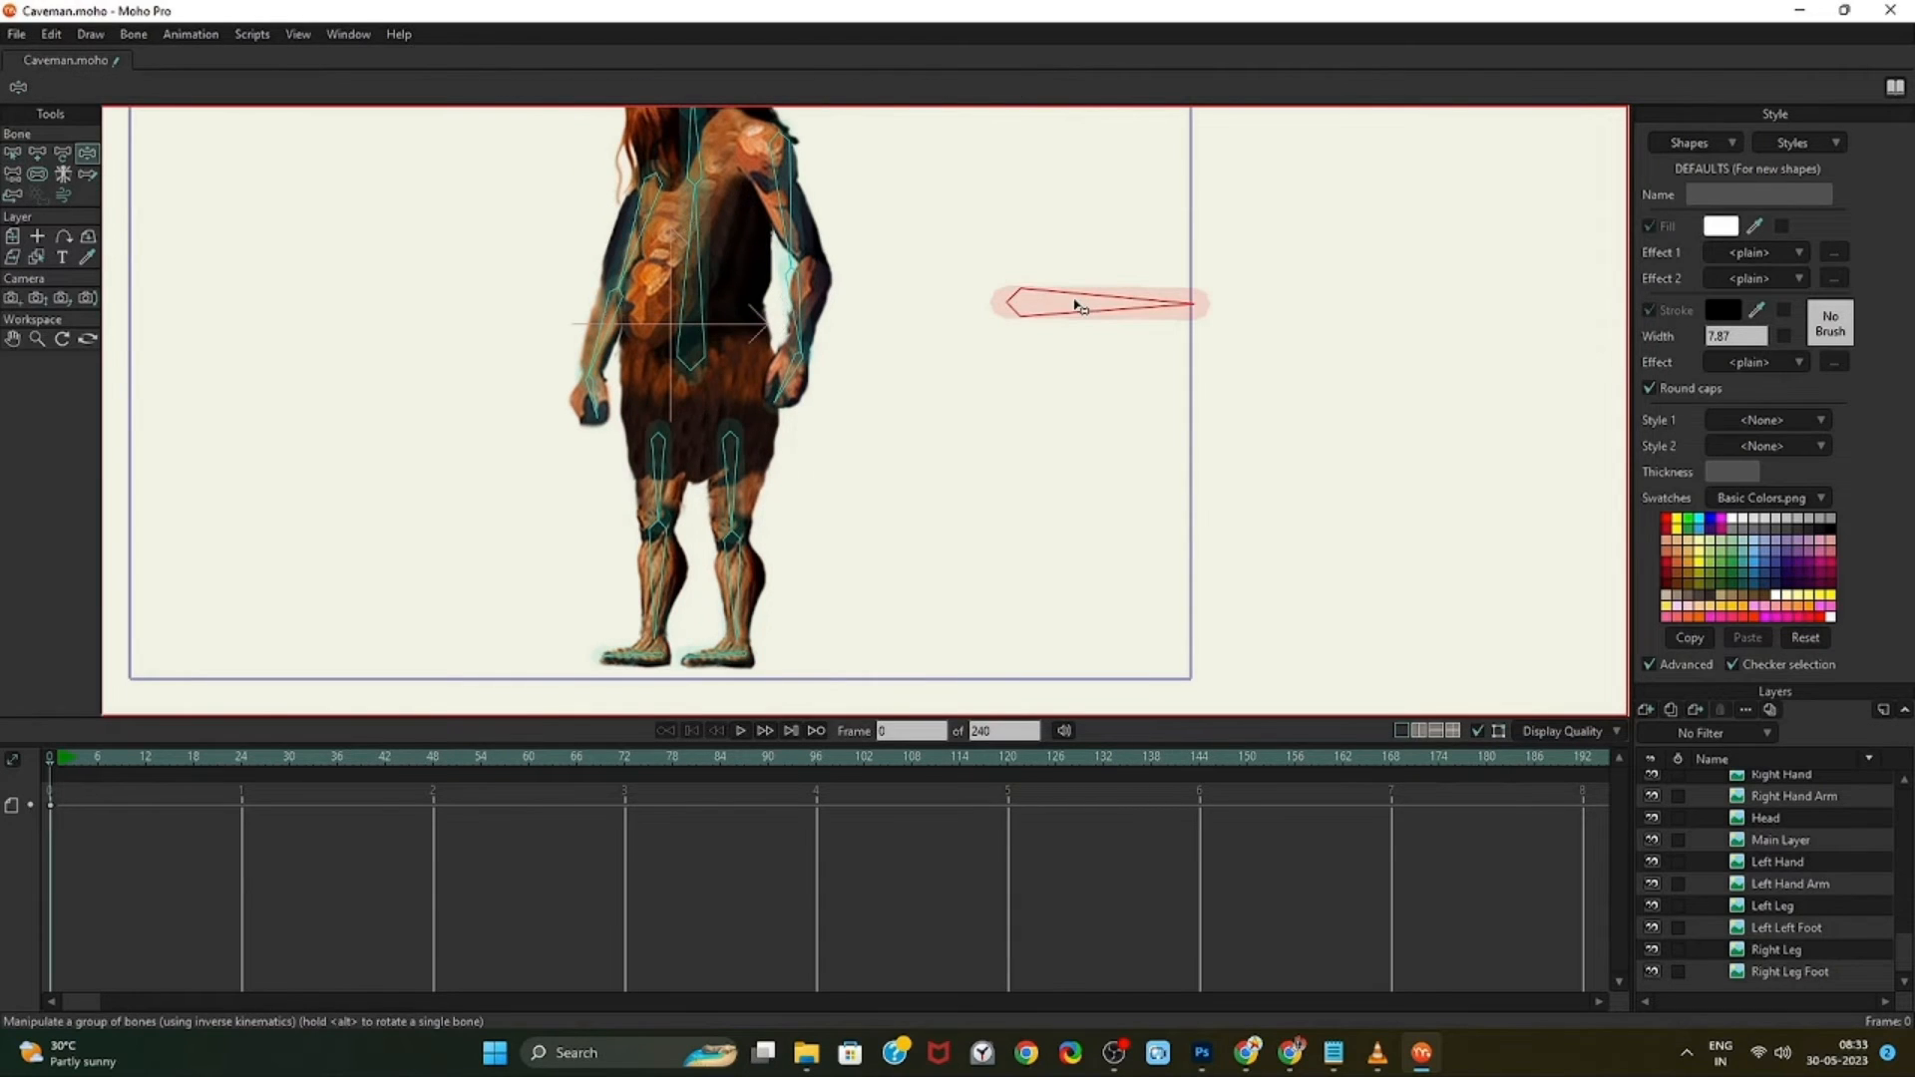
click(37, 174)
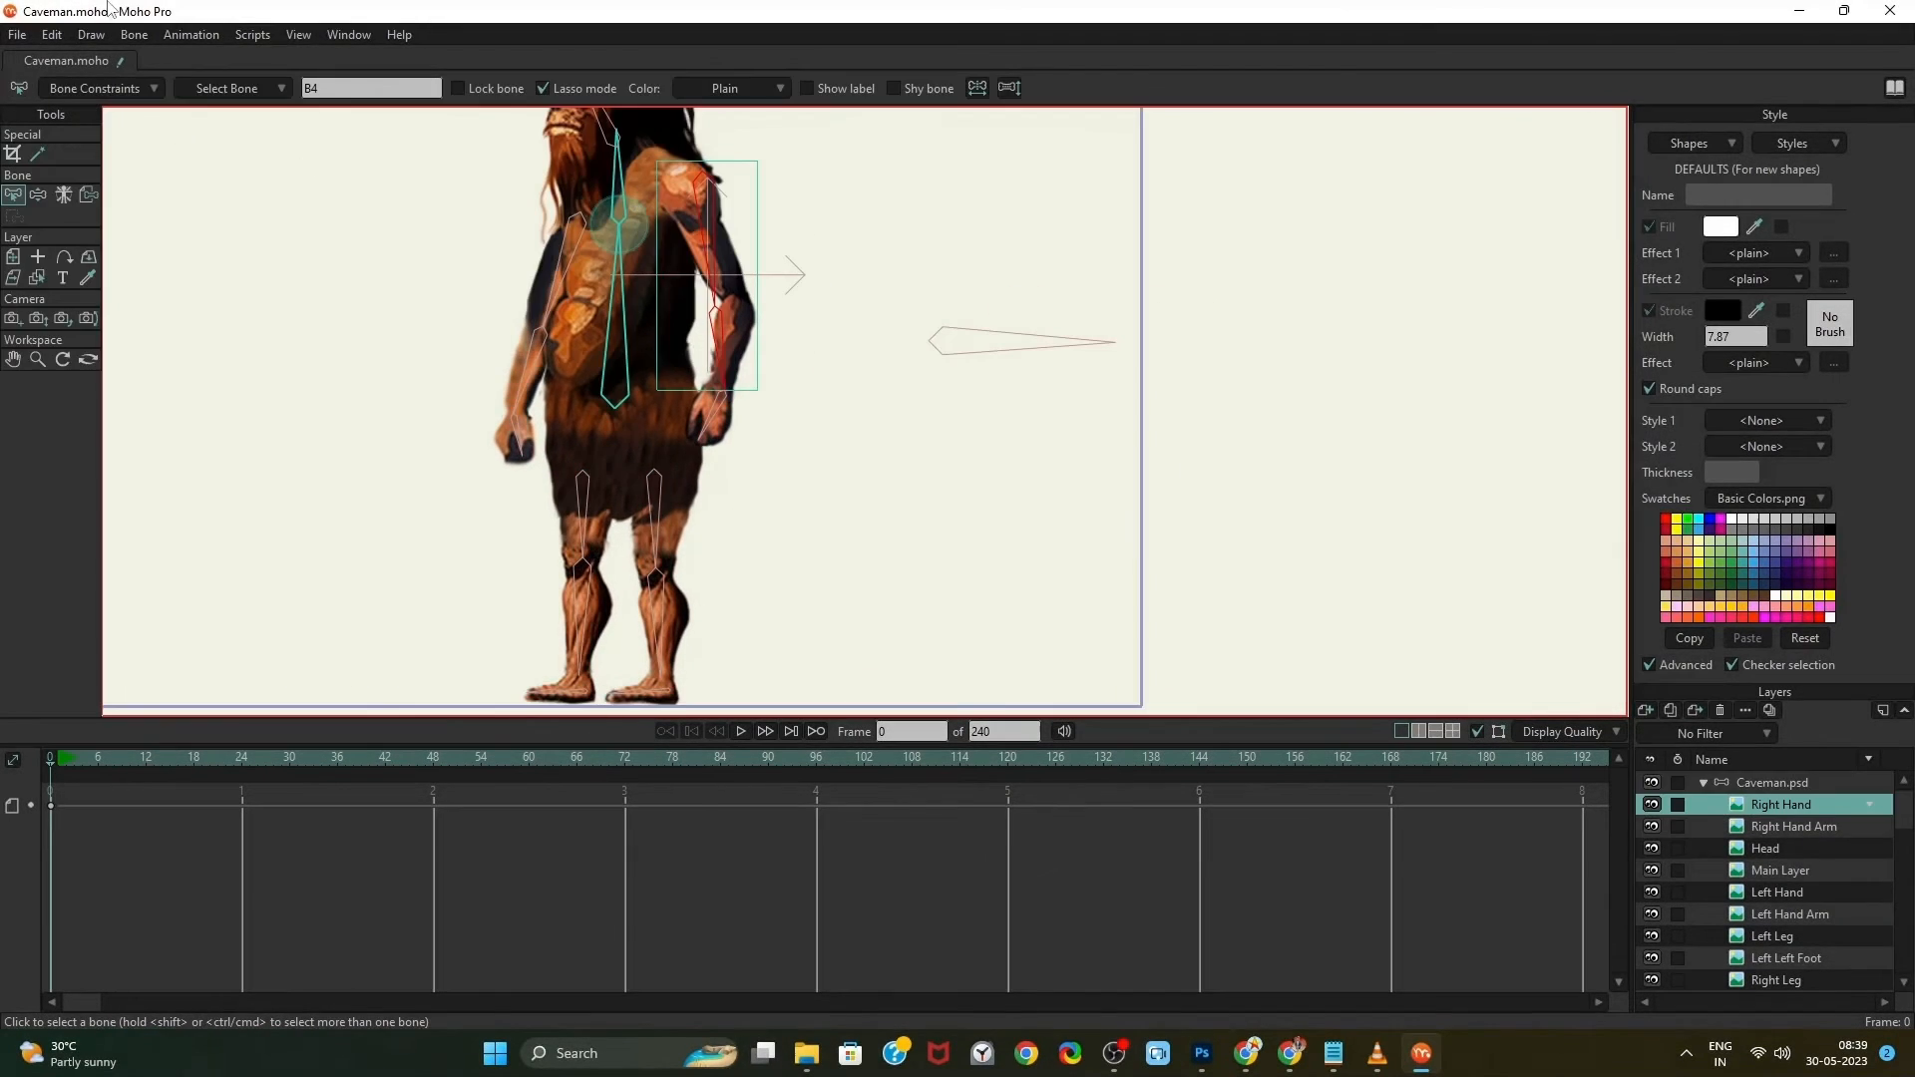
Apply Use Selected Bones For Flexi-Binding to the Right Hand layer and test the arm's bending with Manipulate Bones
click(135, 34)
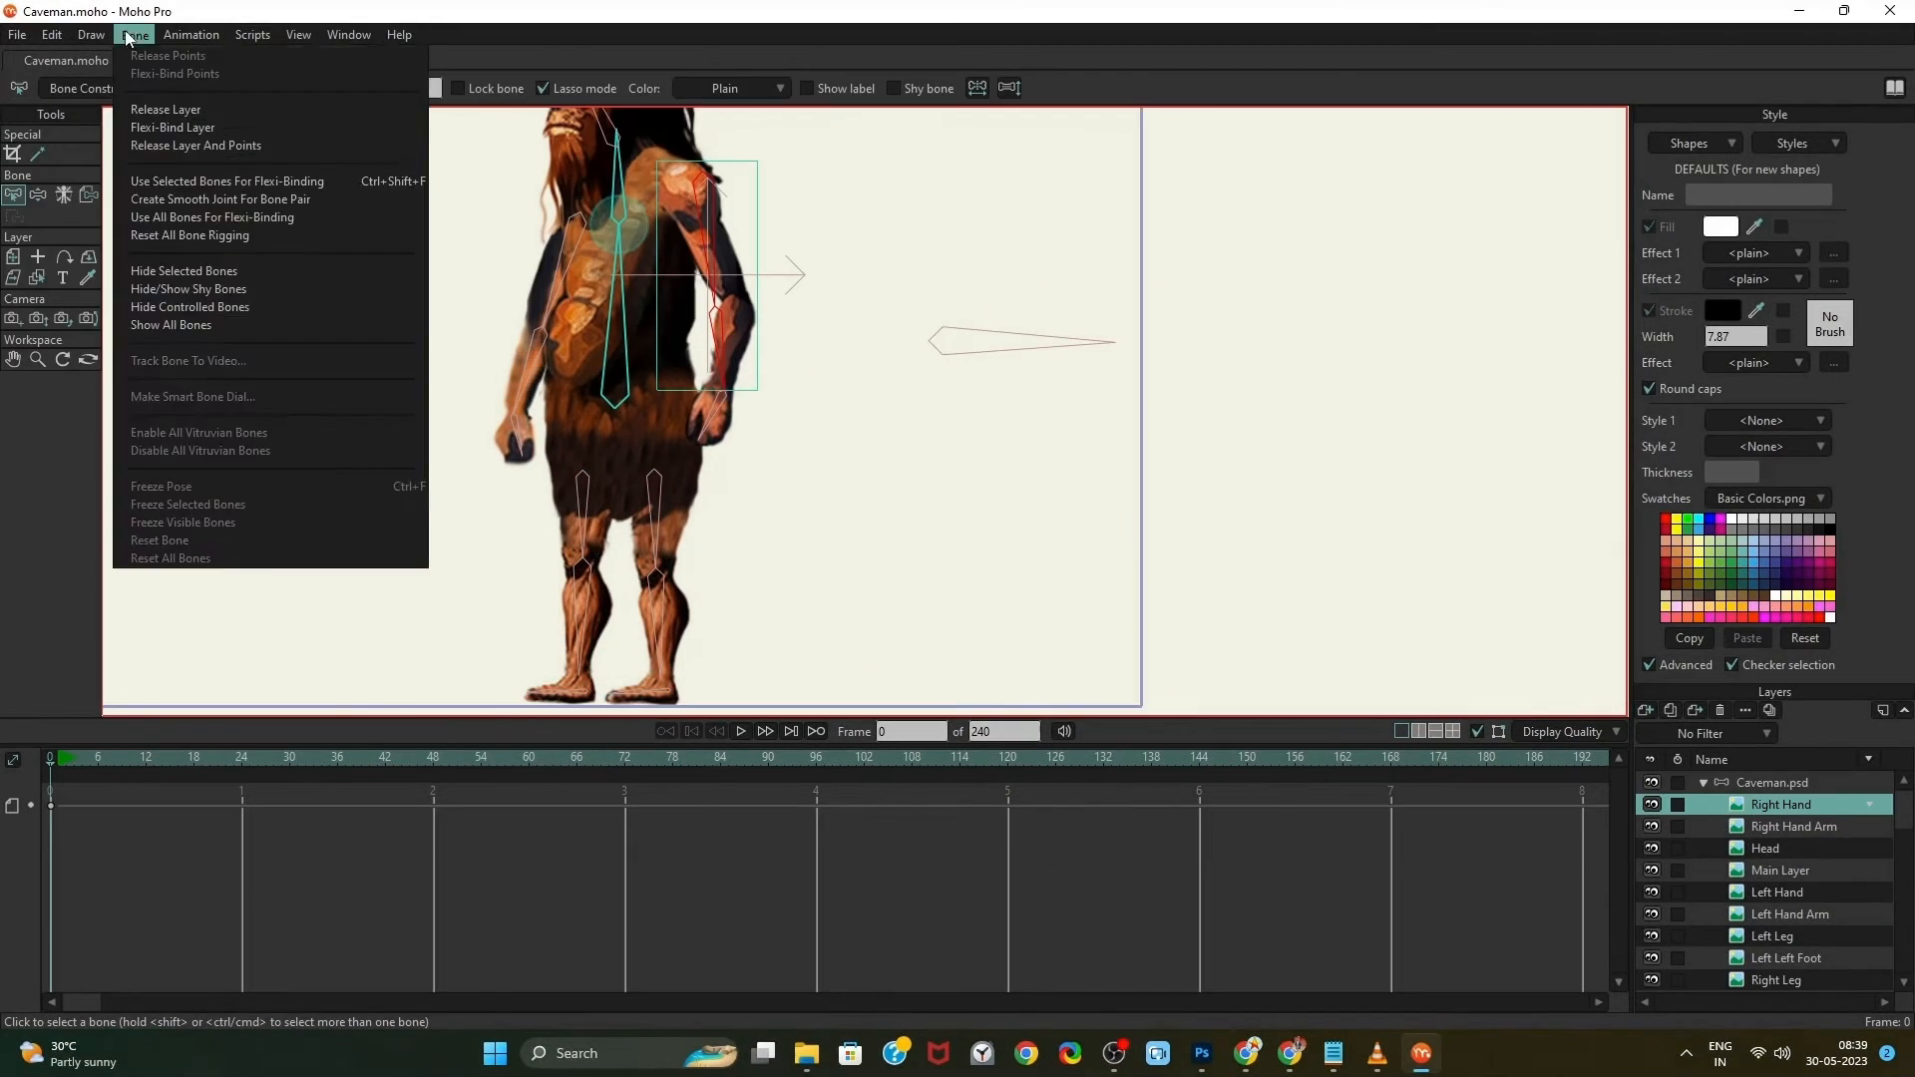
click(277, 183)
click(38, 196)
drag(711, 225, 815, 423)
scroll(576, 458, up, 4)
scroll(575, 457, down, 5)
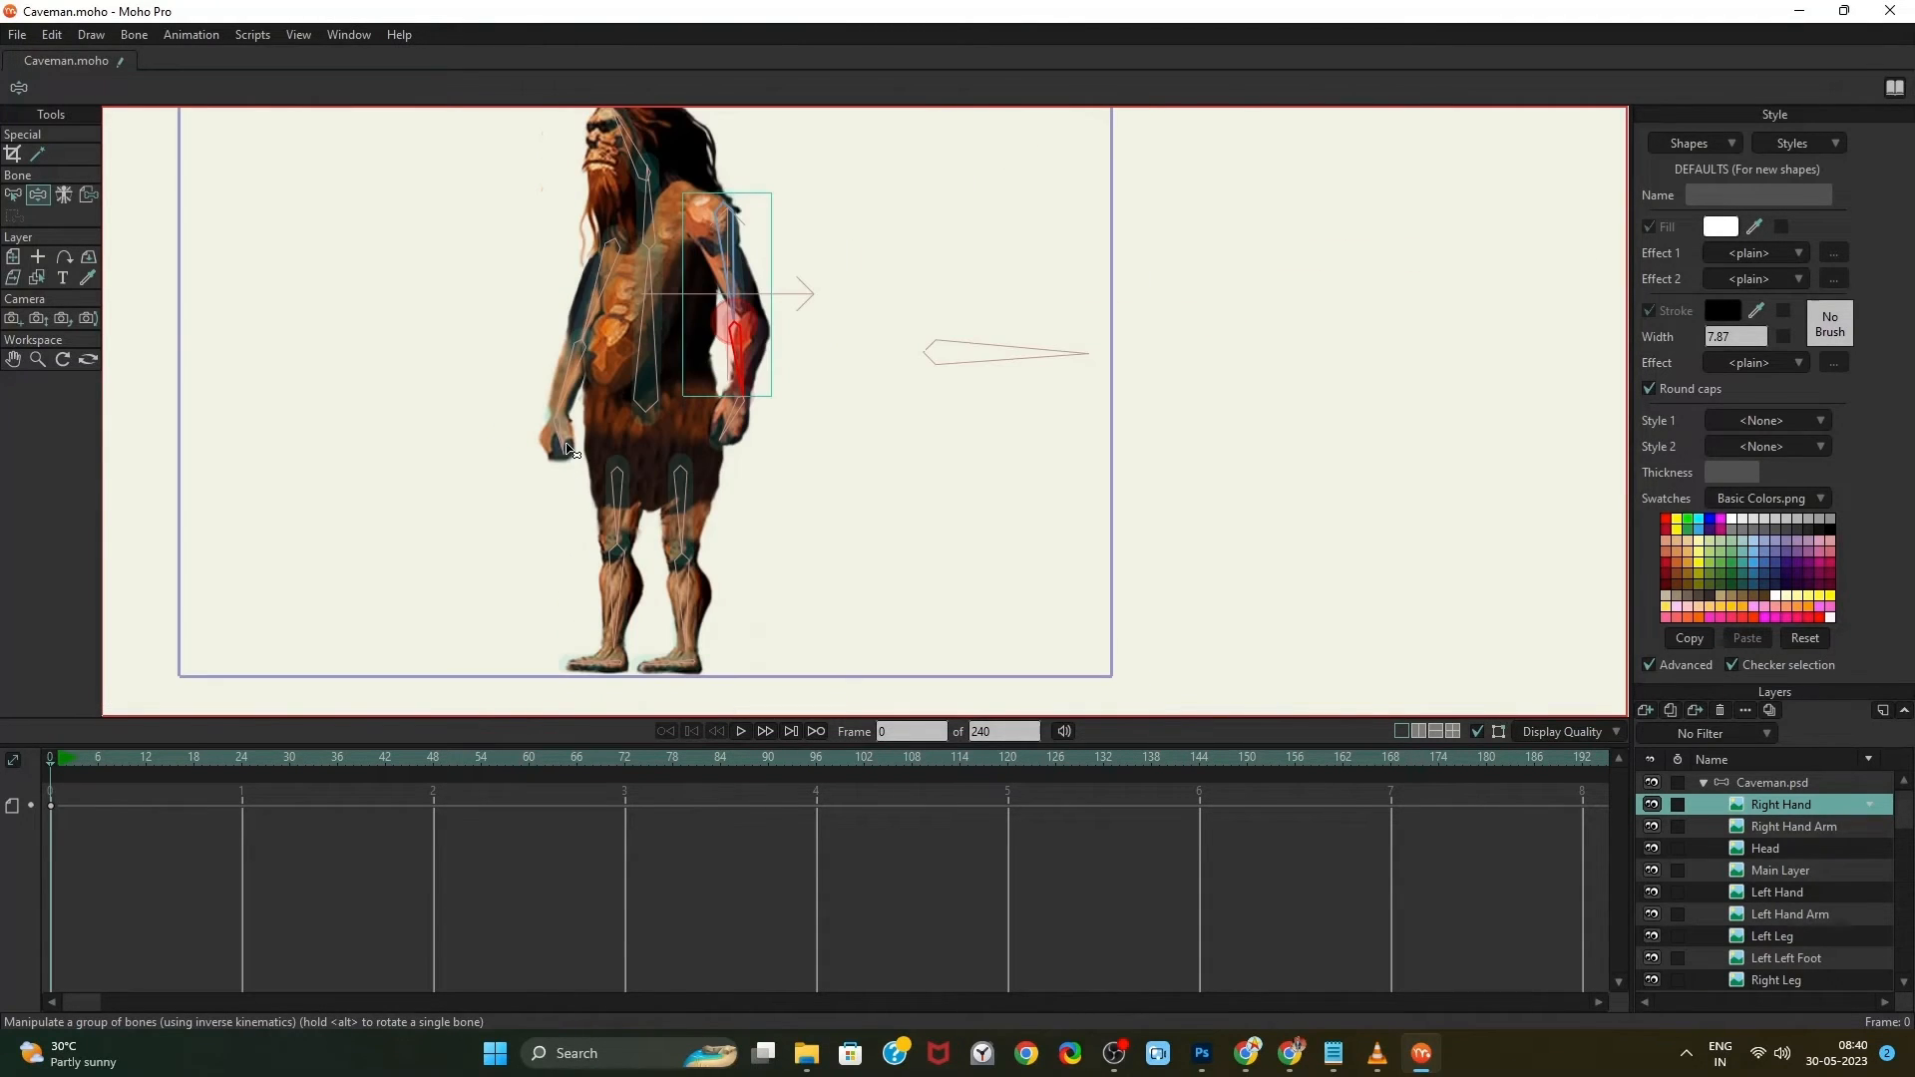
Manipulate the opposite hand's bone B8 to test how far the hand rotates
drag(633, 136, 660, 163)
scroll(567, 419, up, 3)
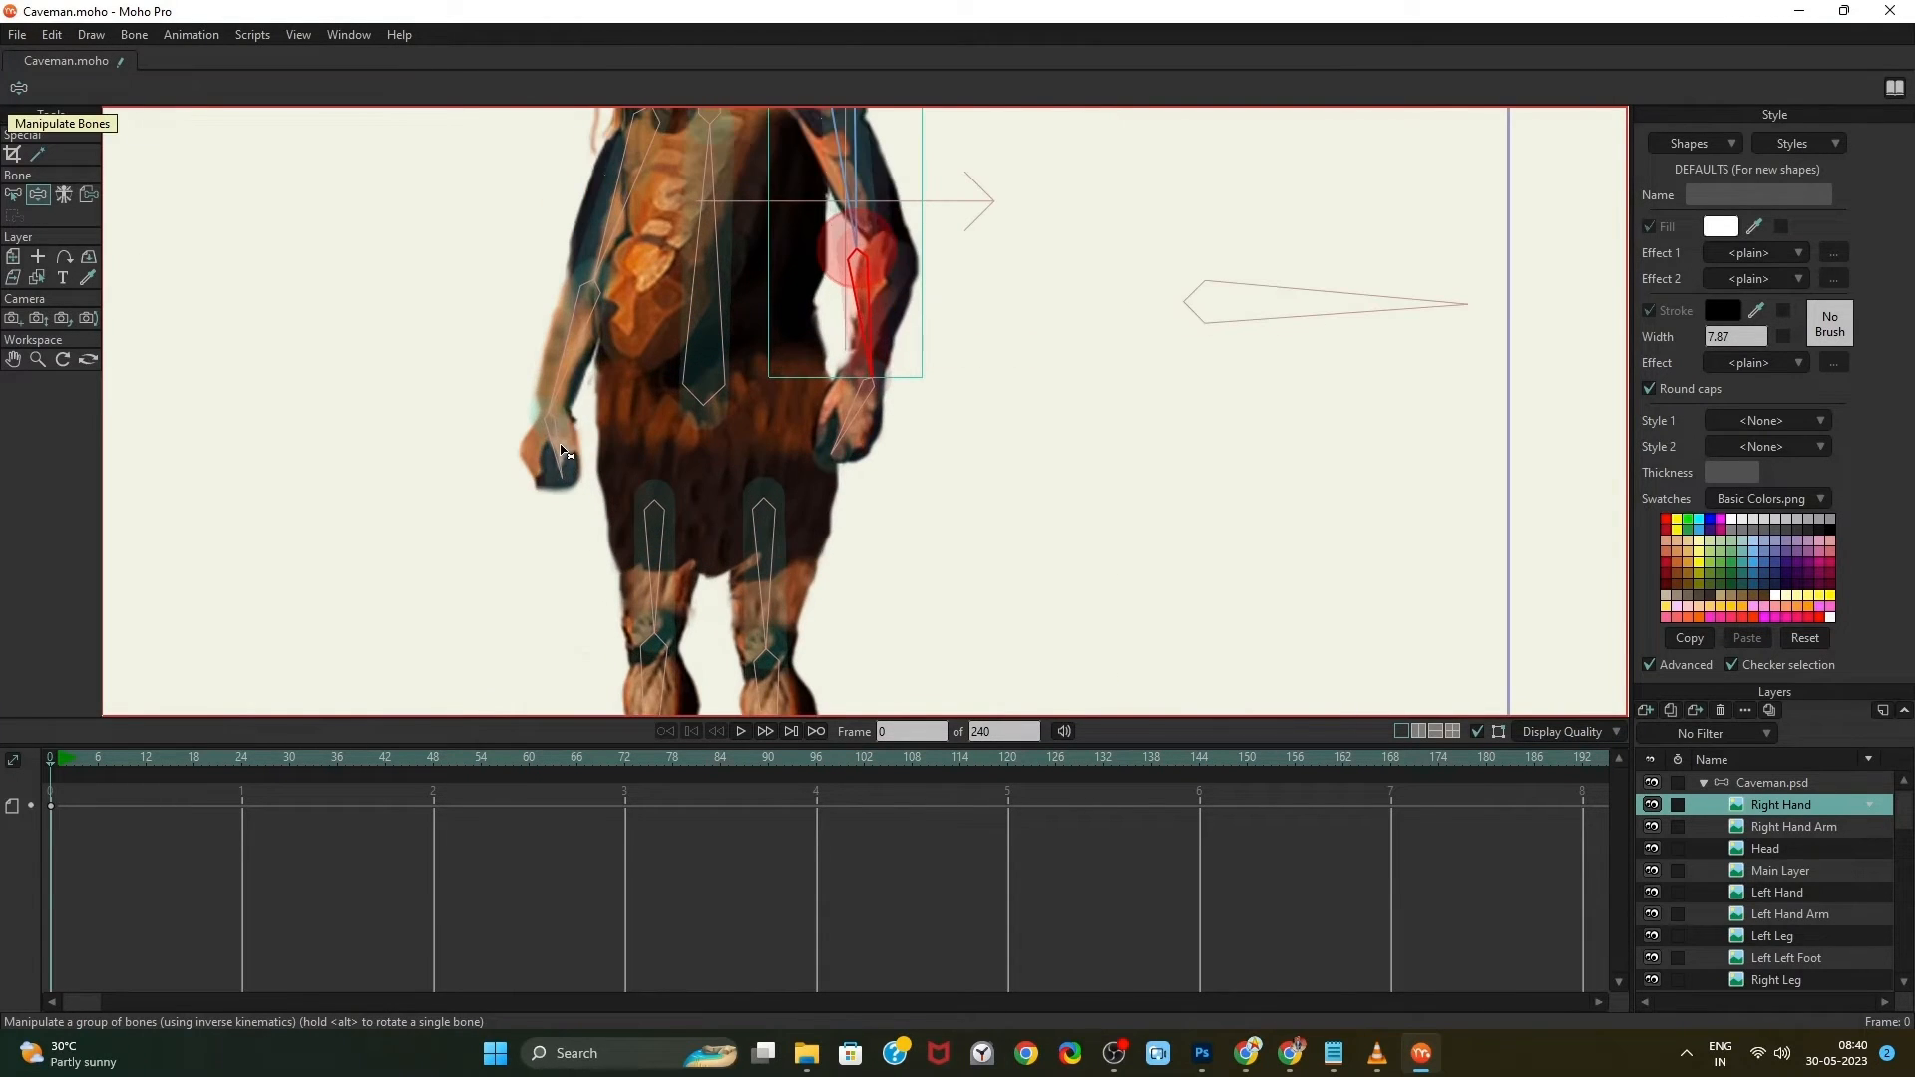
drag(562, 449, 509, 439)
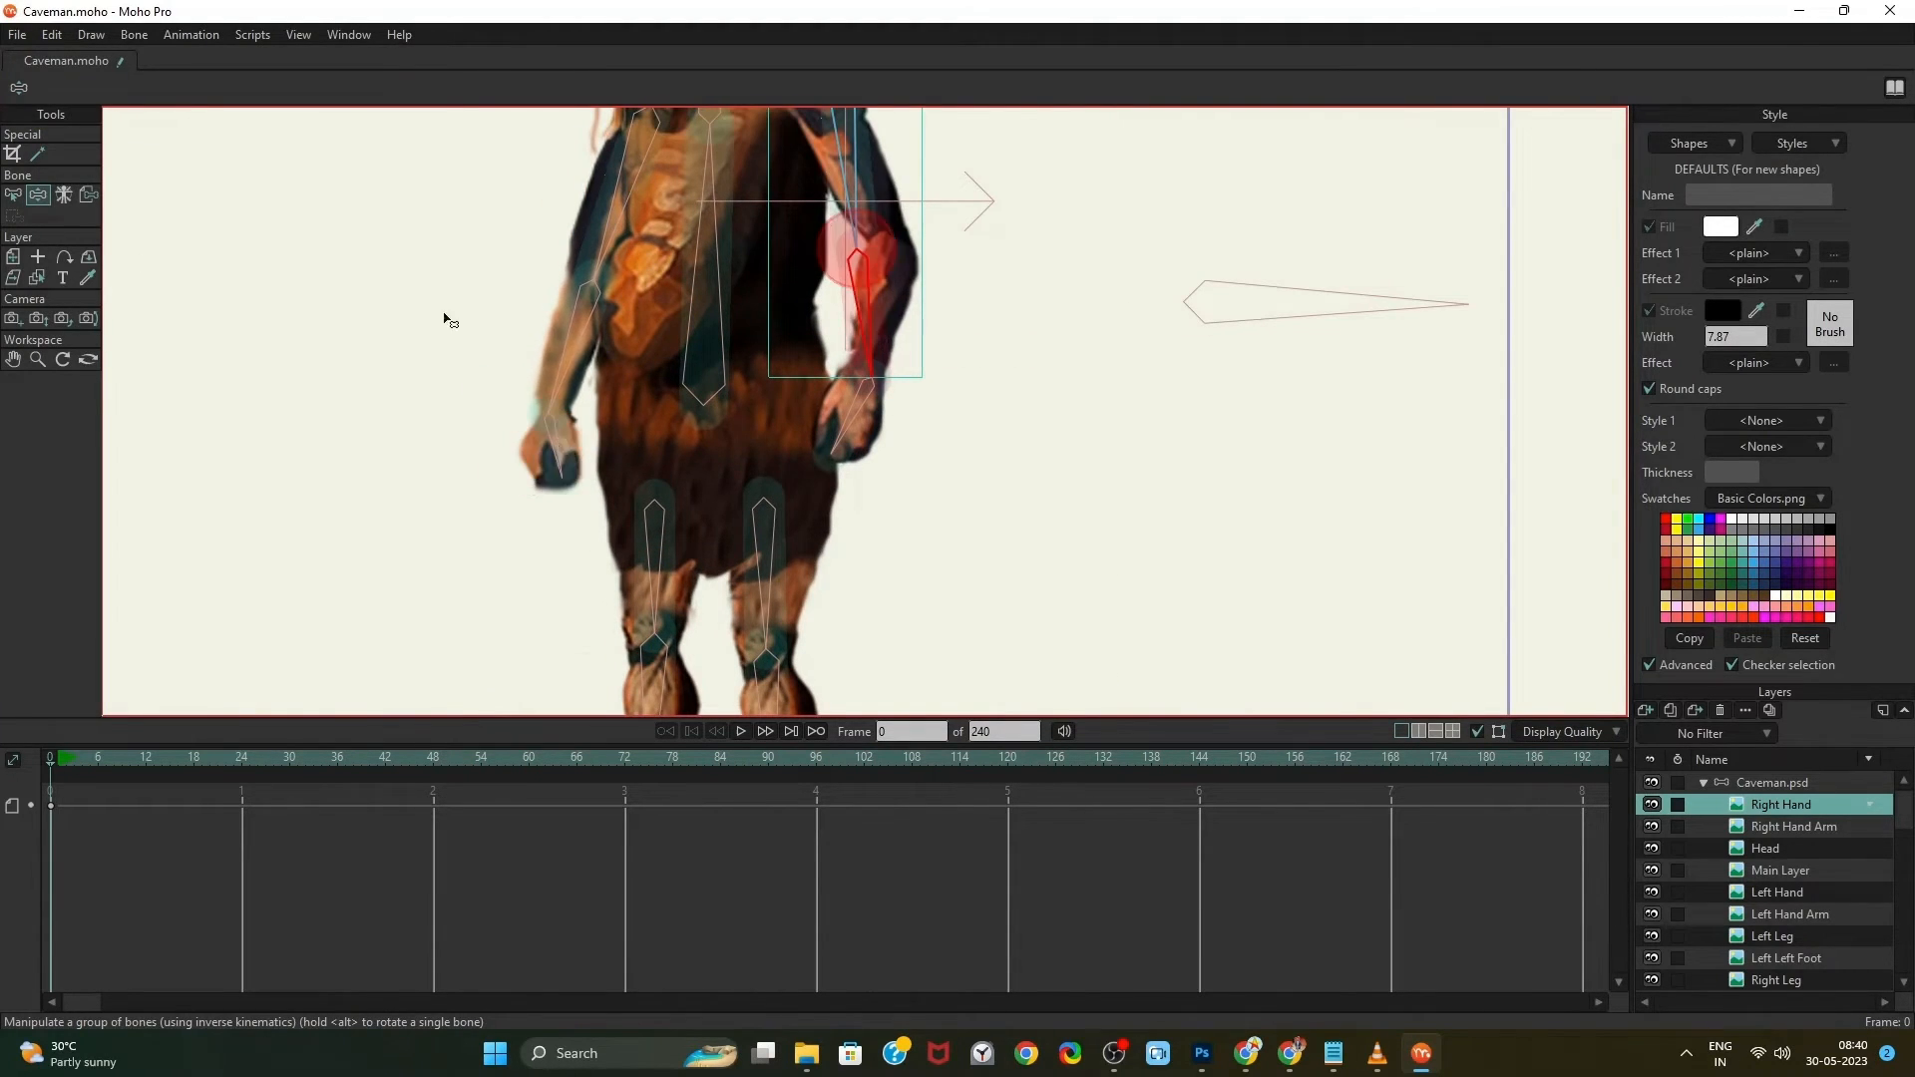
Enable angle constraints on hand bone B8 with a minimum of -10 degrees and test the hand's rotation
click(13, 195)
click(154, 90)
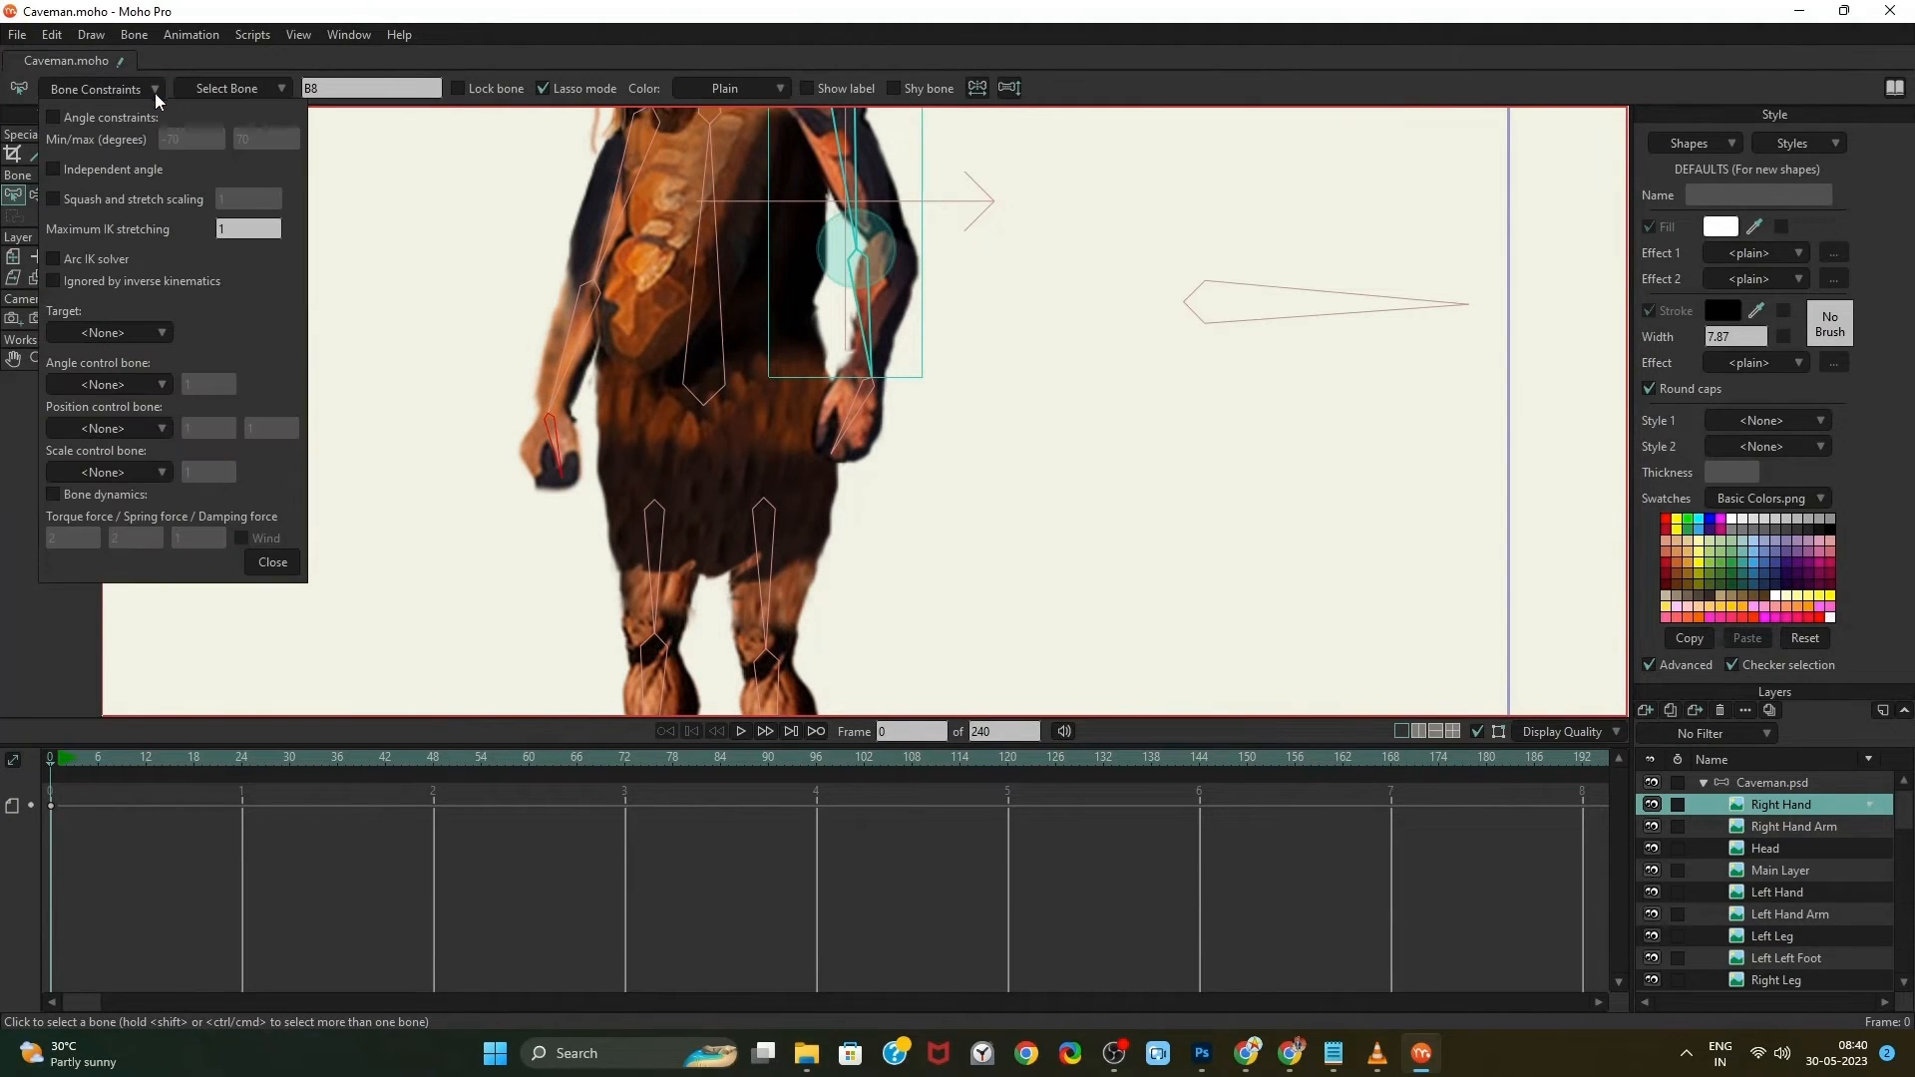
click(98, 116)
click(212, 139)
text(-1)
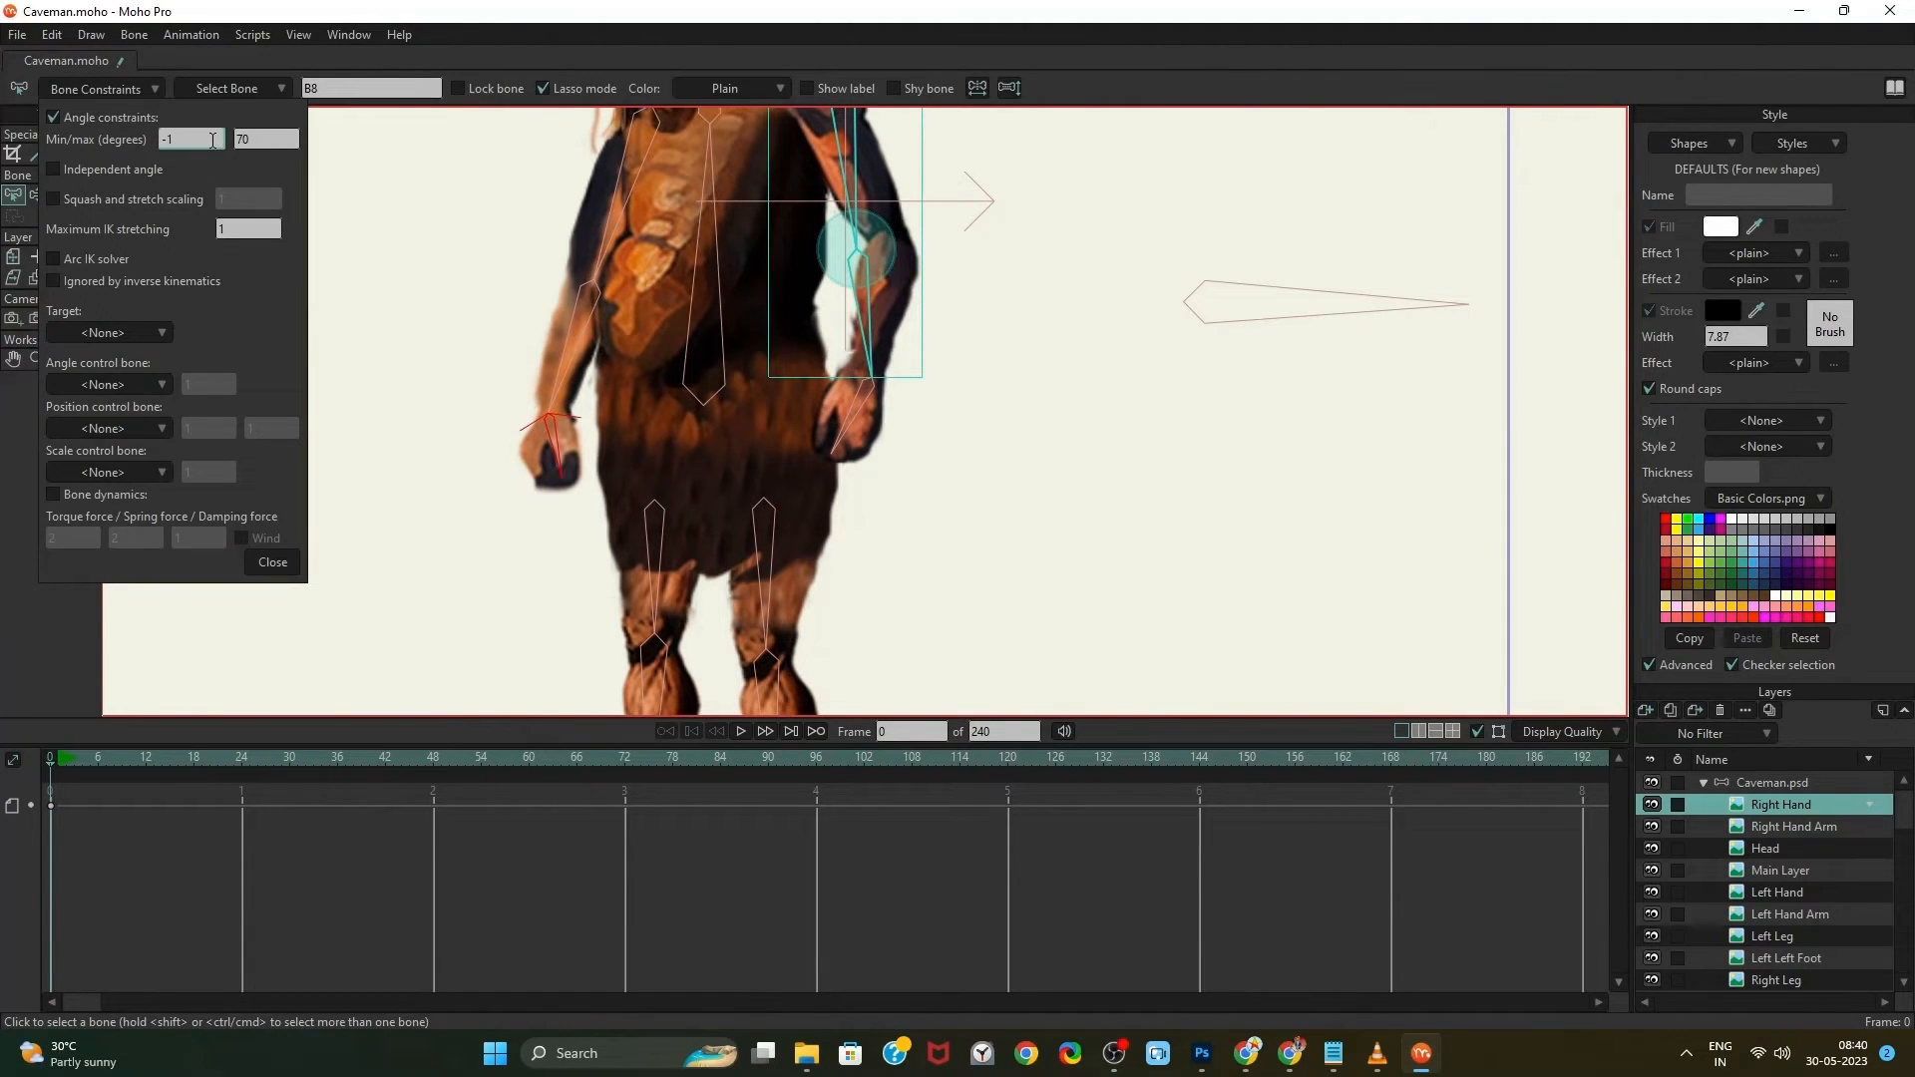
text(0)
key(Tab)
click(282, 565)
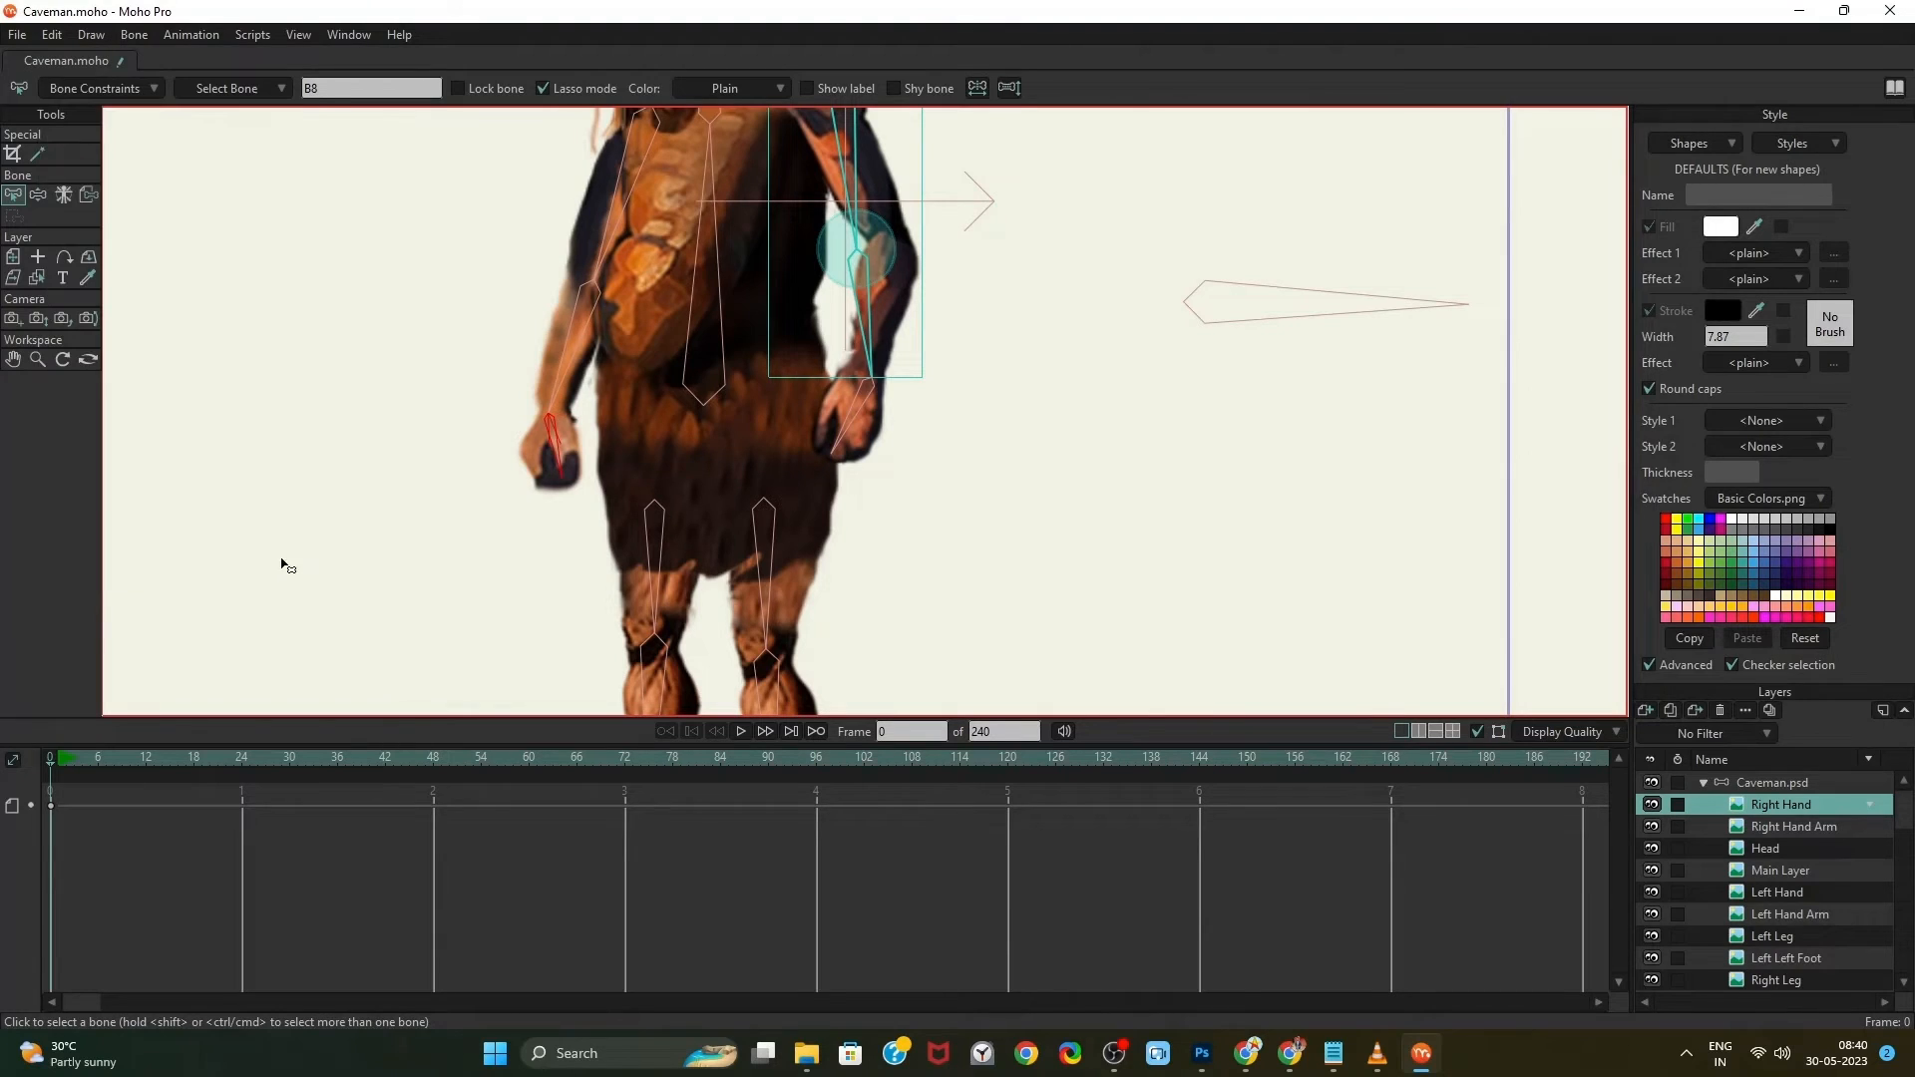
click(38, 195)
mouse_move(551, 449)
mouse_down()
mouse_move(516, 446)
mouse_move(566, 453)
mouse_move(531, 453)
mouse_up()
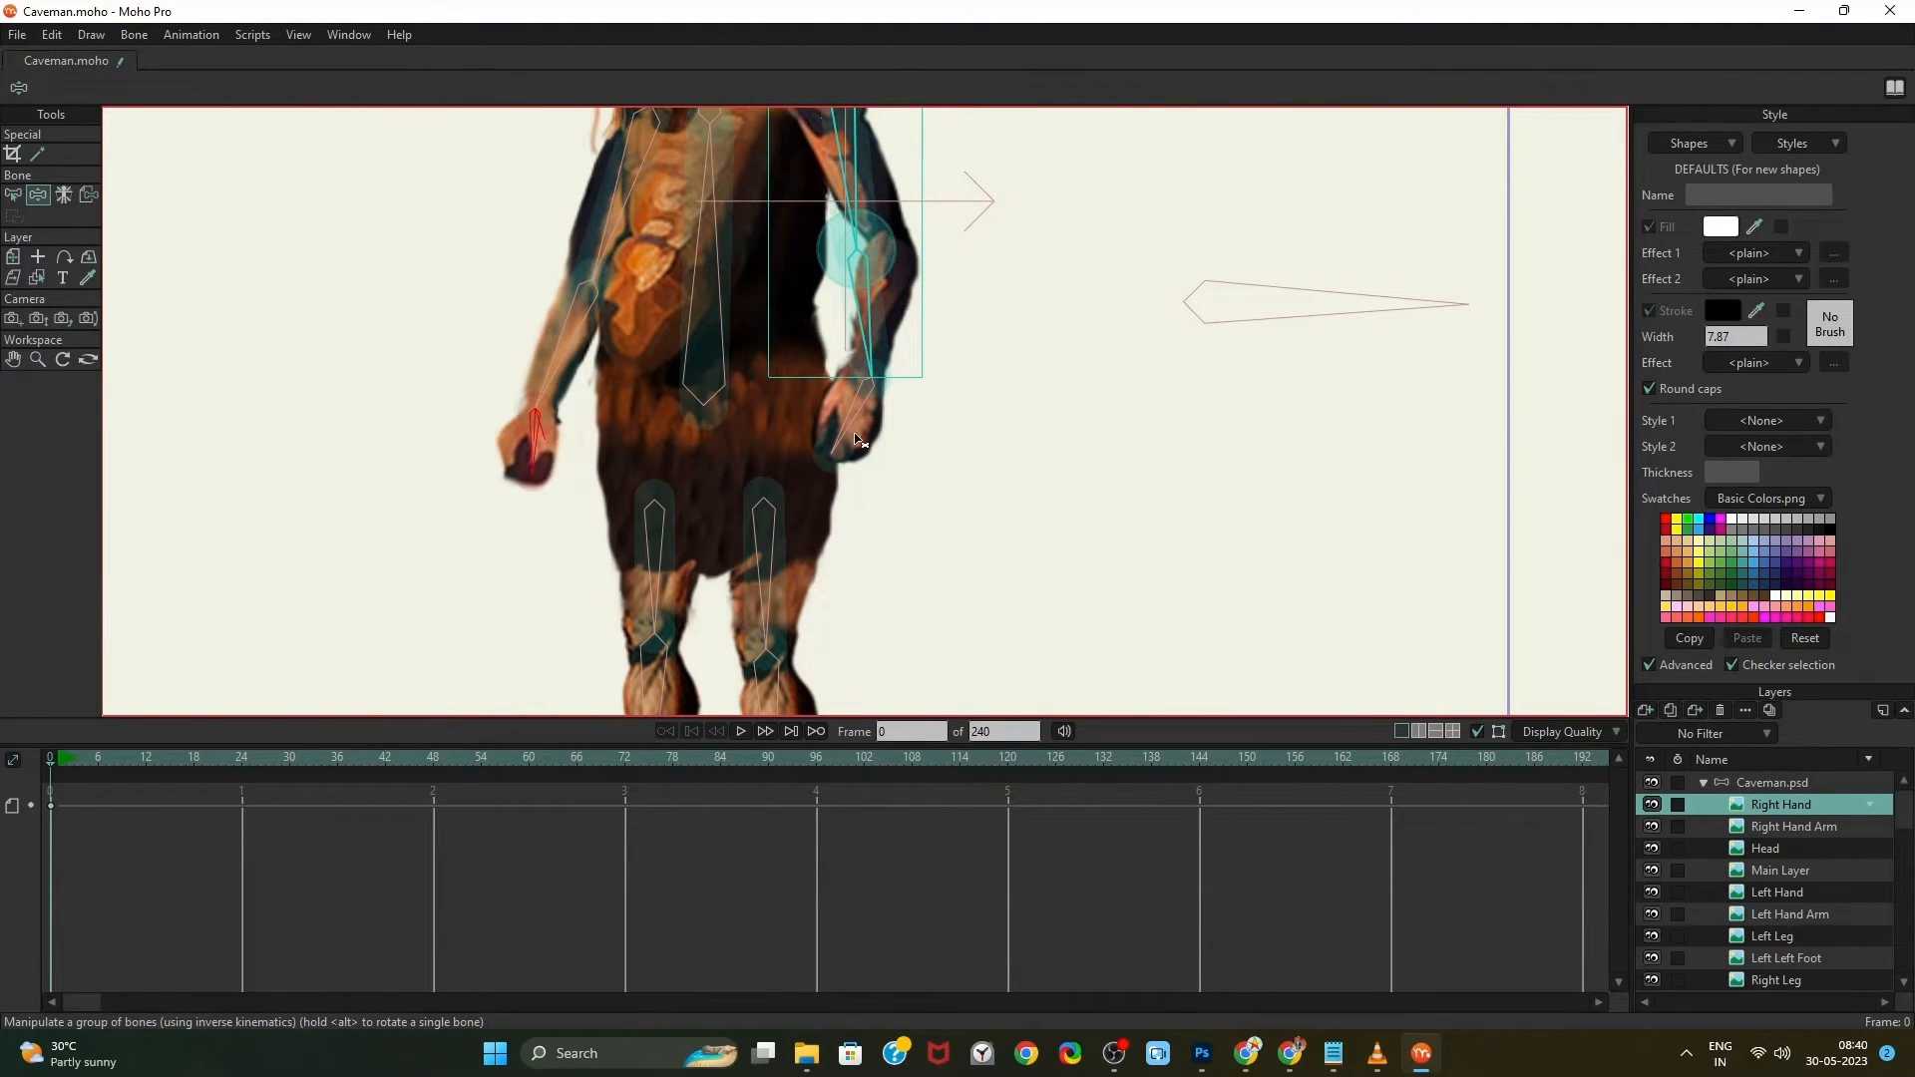
Constrain the angle of hand bone B9 to between -10 and 10 degrees and test the hand's rotation
click(22, 200)
click(144, 89)
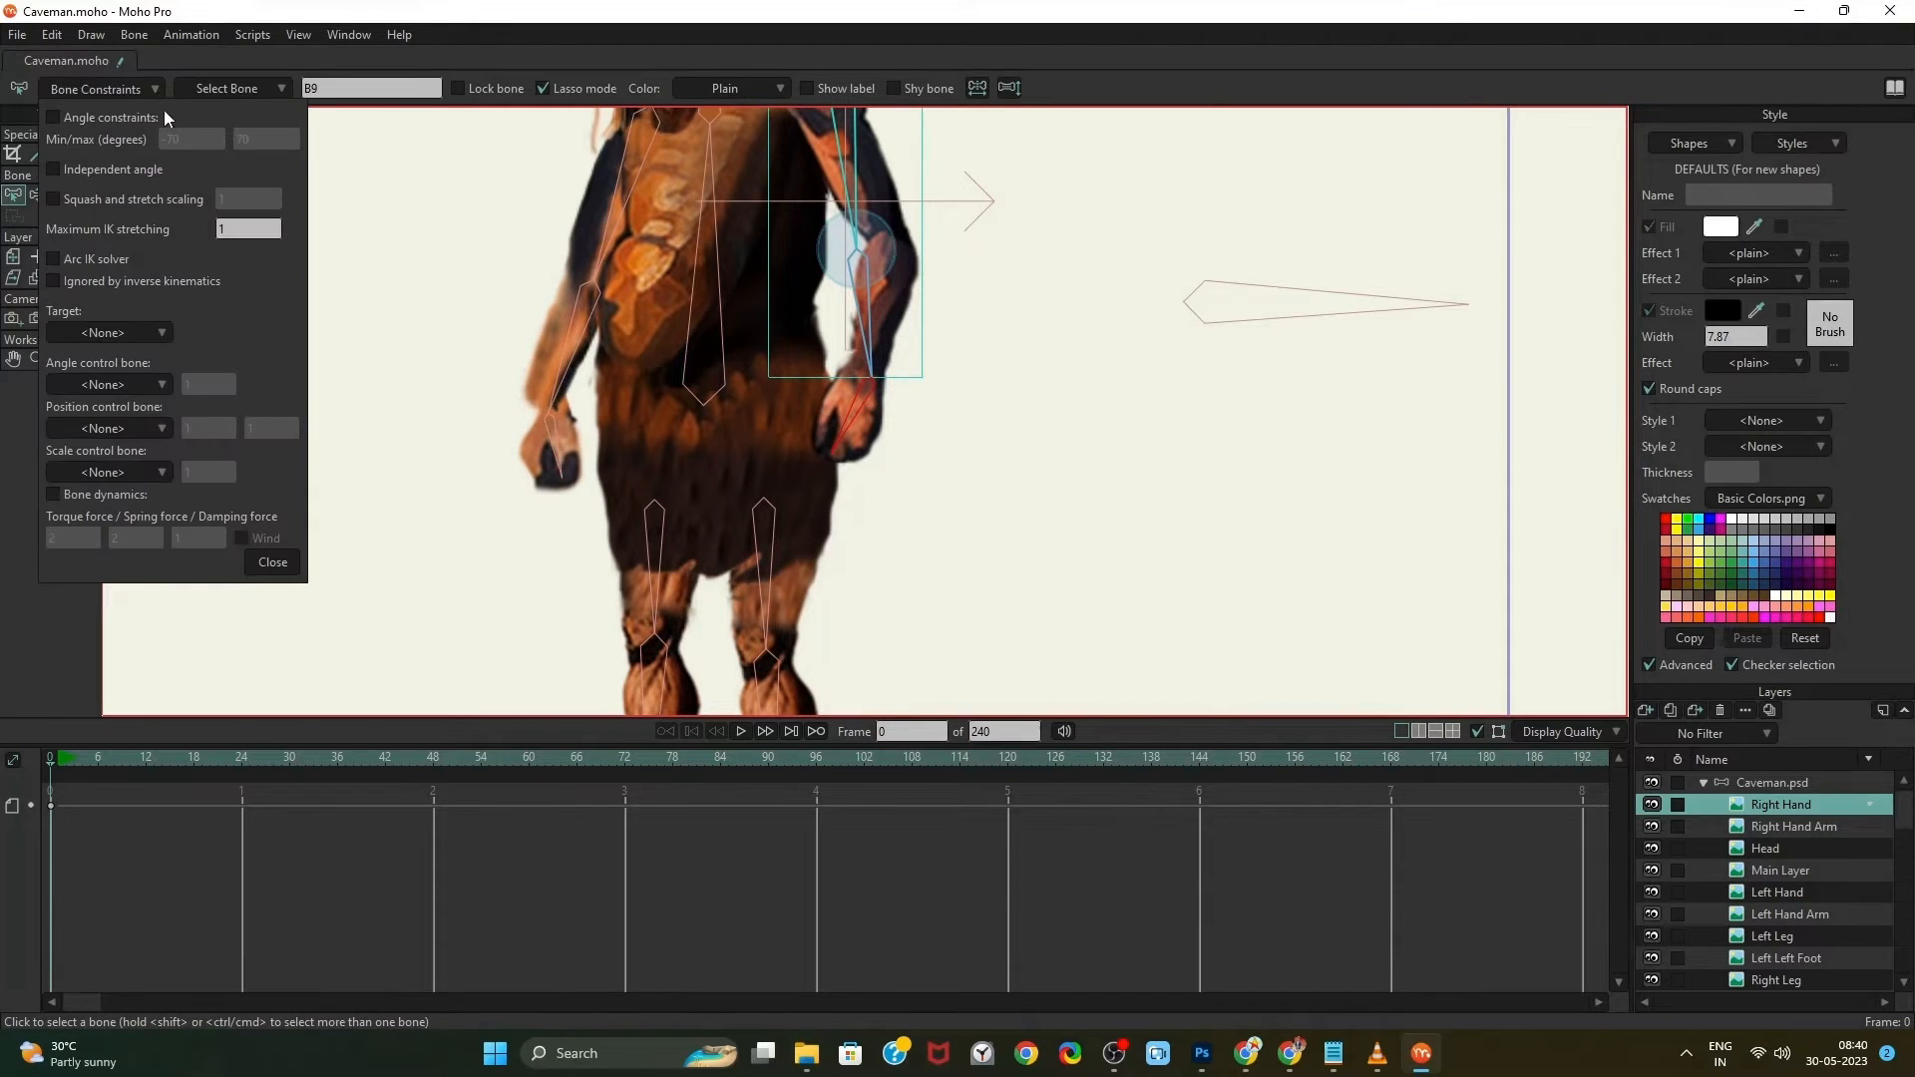
click(104, 115)
click(210, 141)
text(-10)
key(Tab)
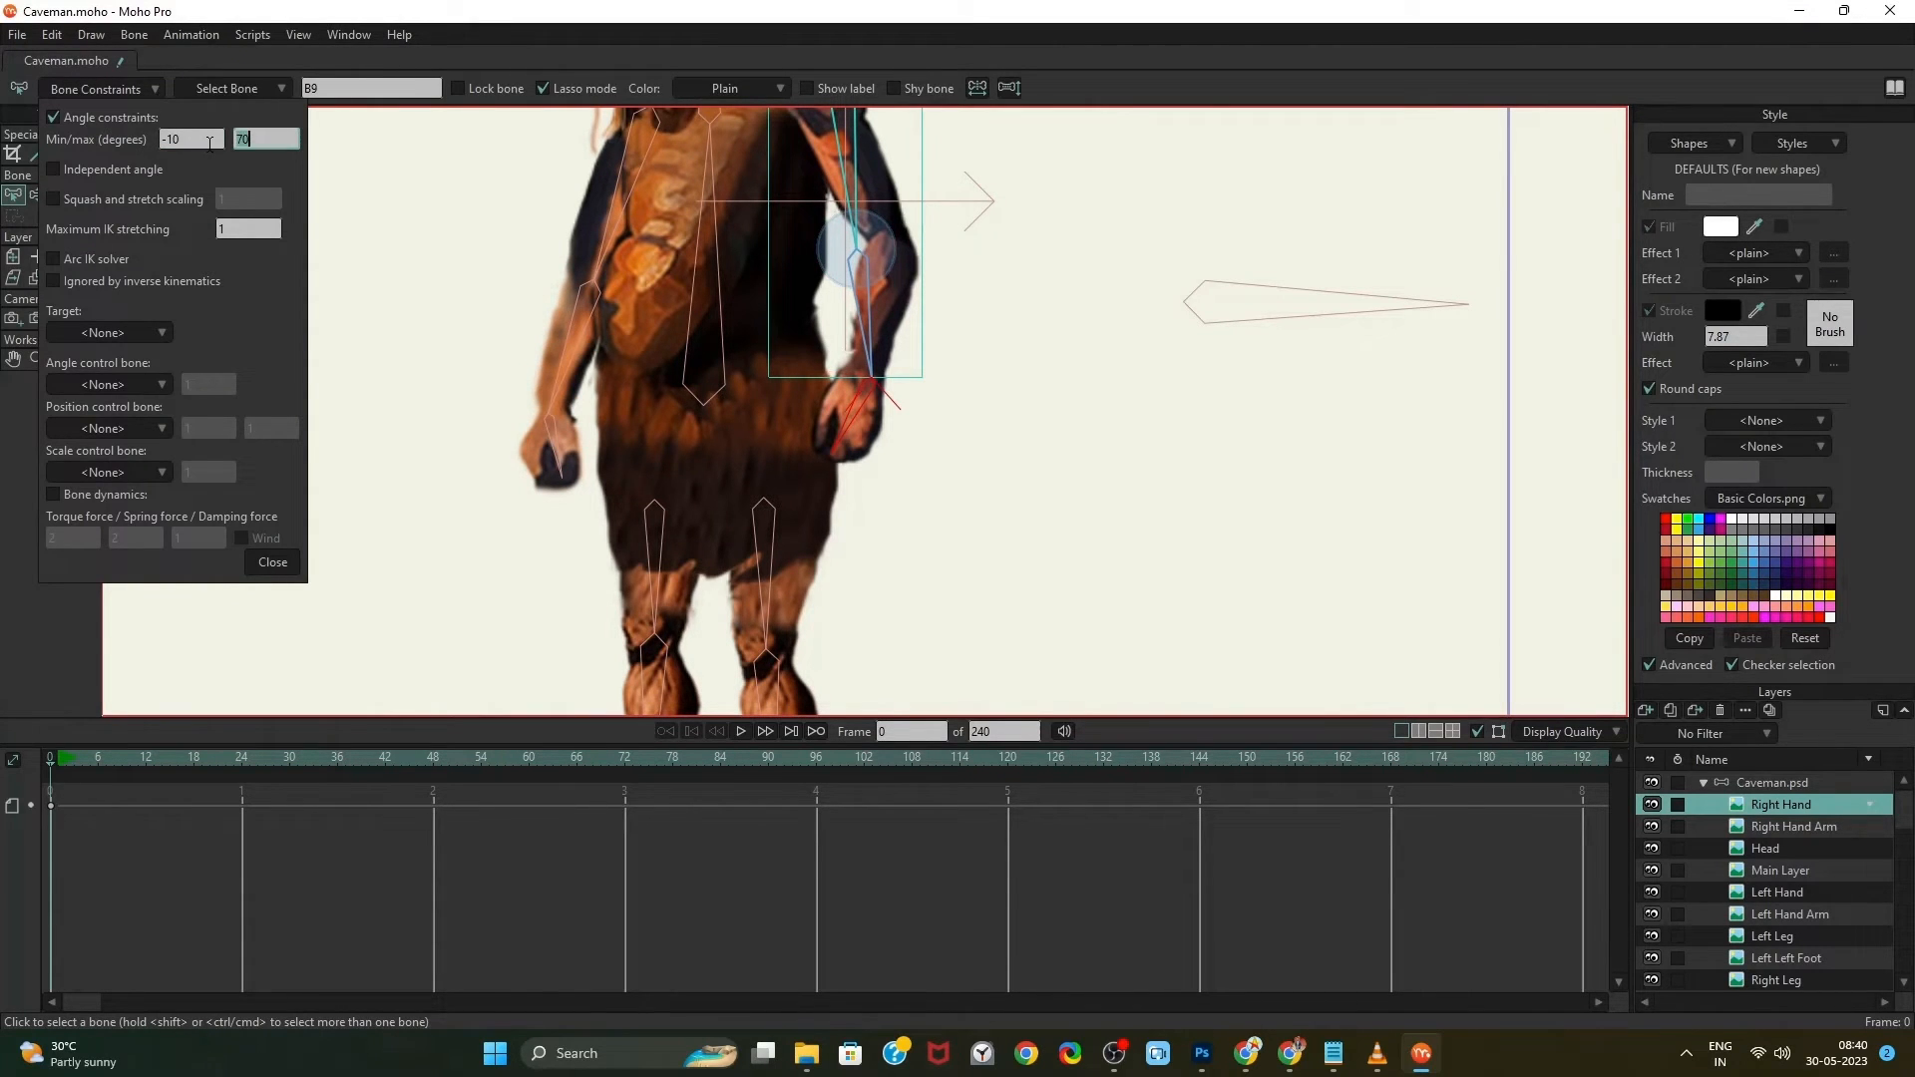
text(10)
click(282, 564)
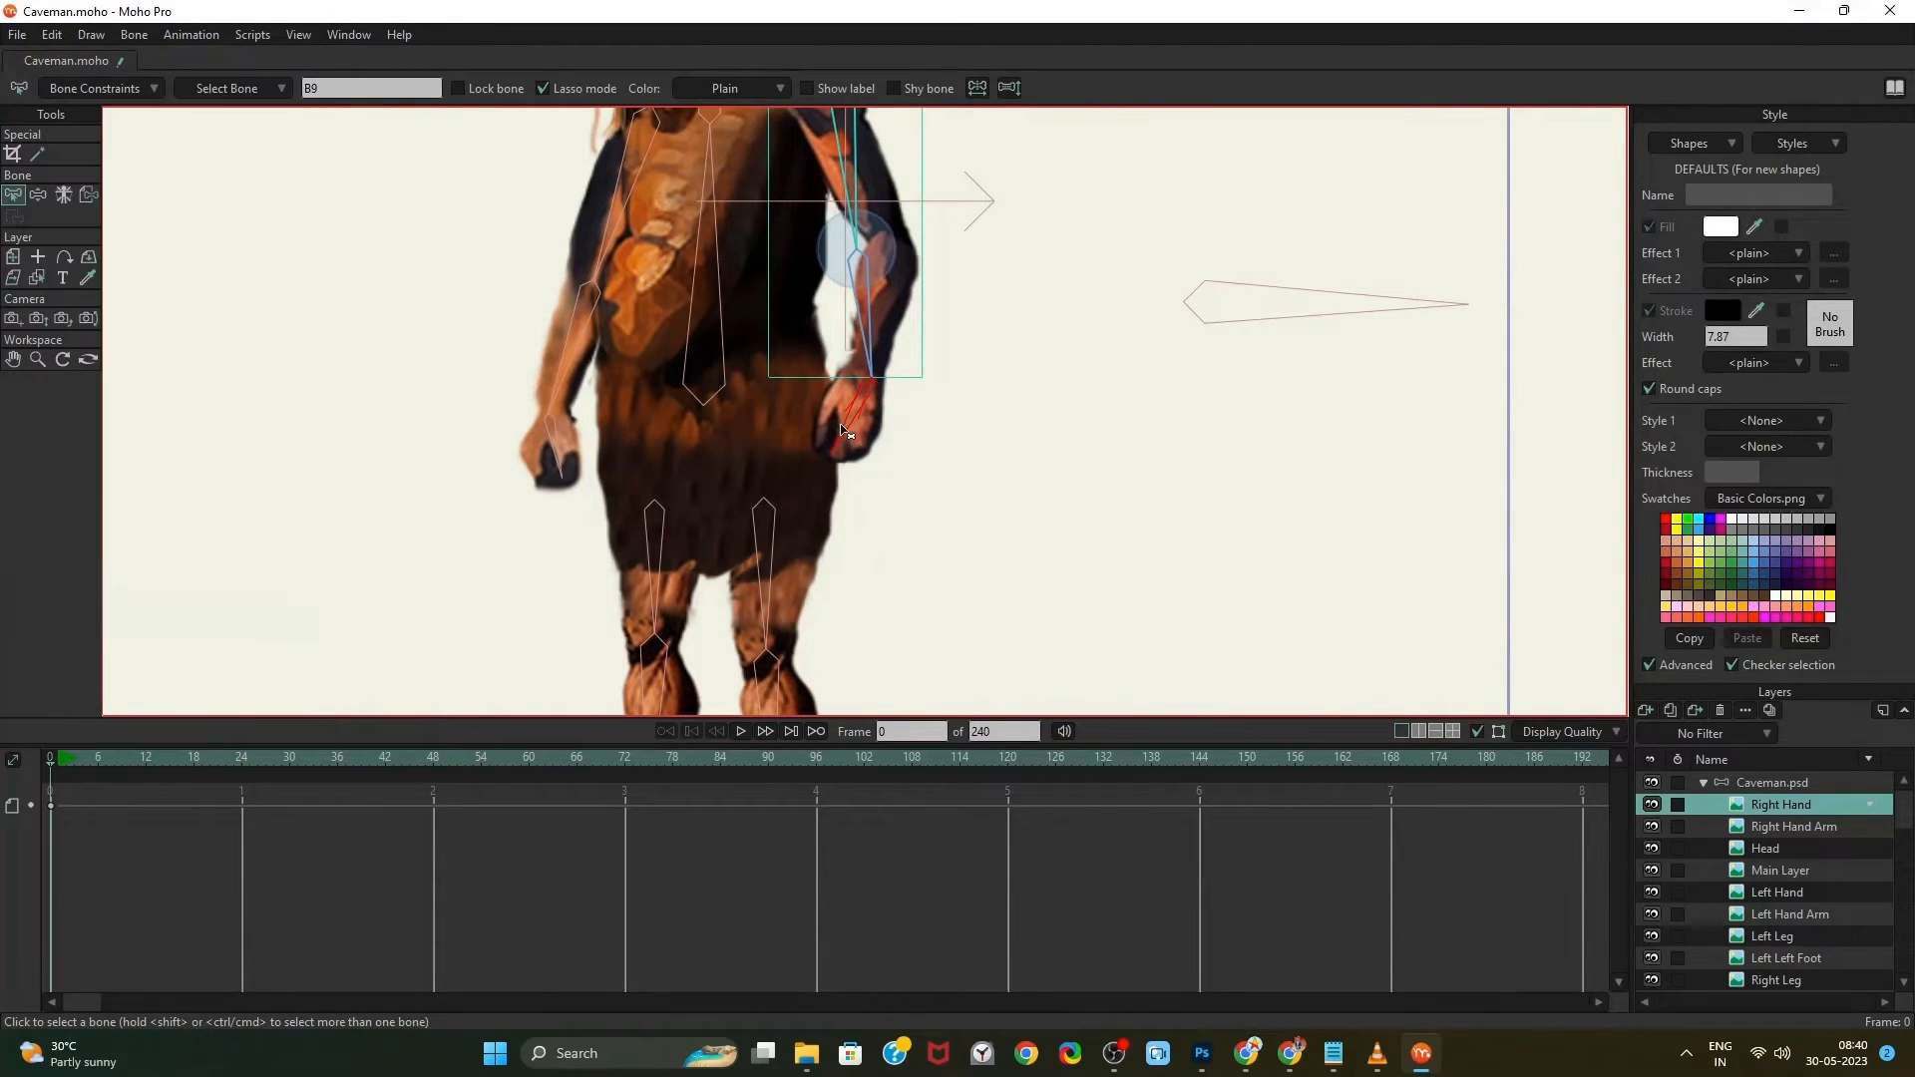
click(38, 195)
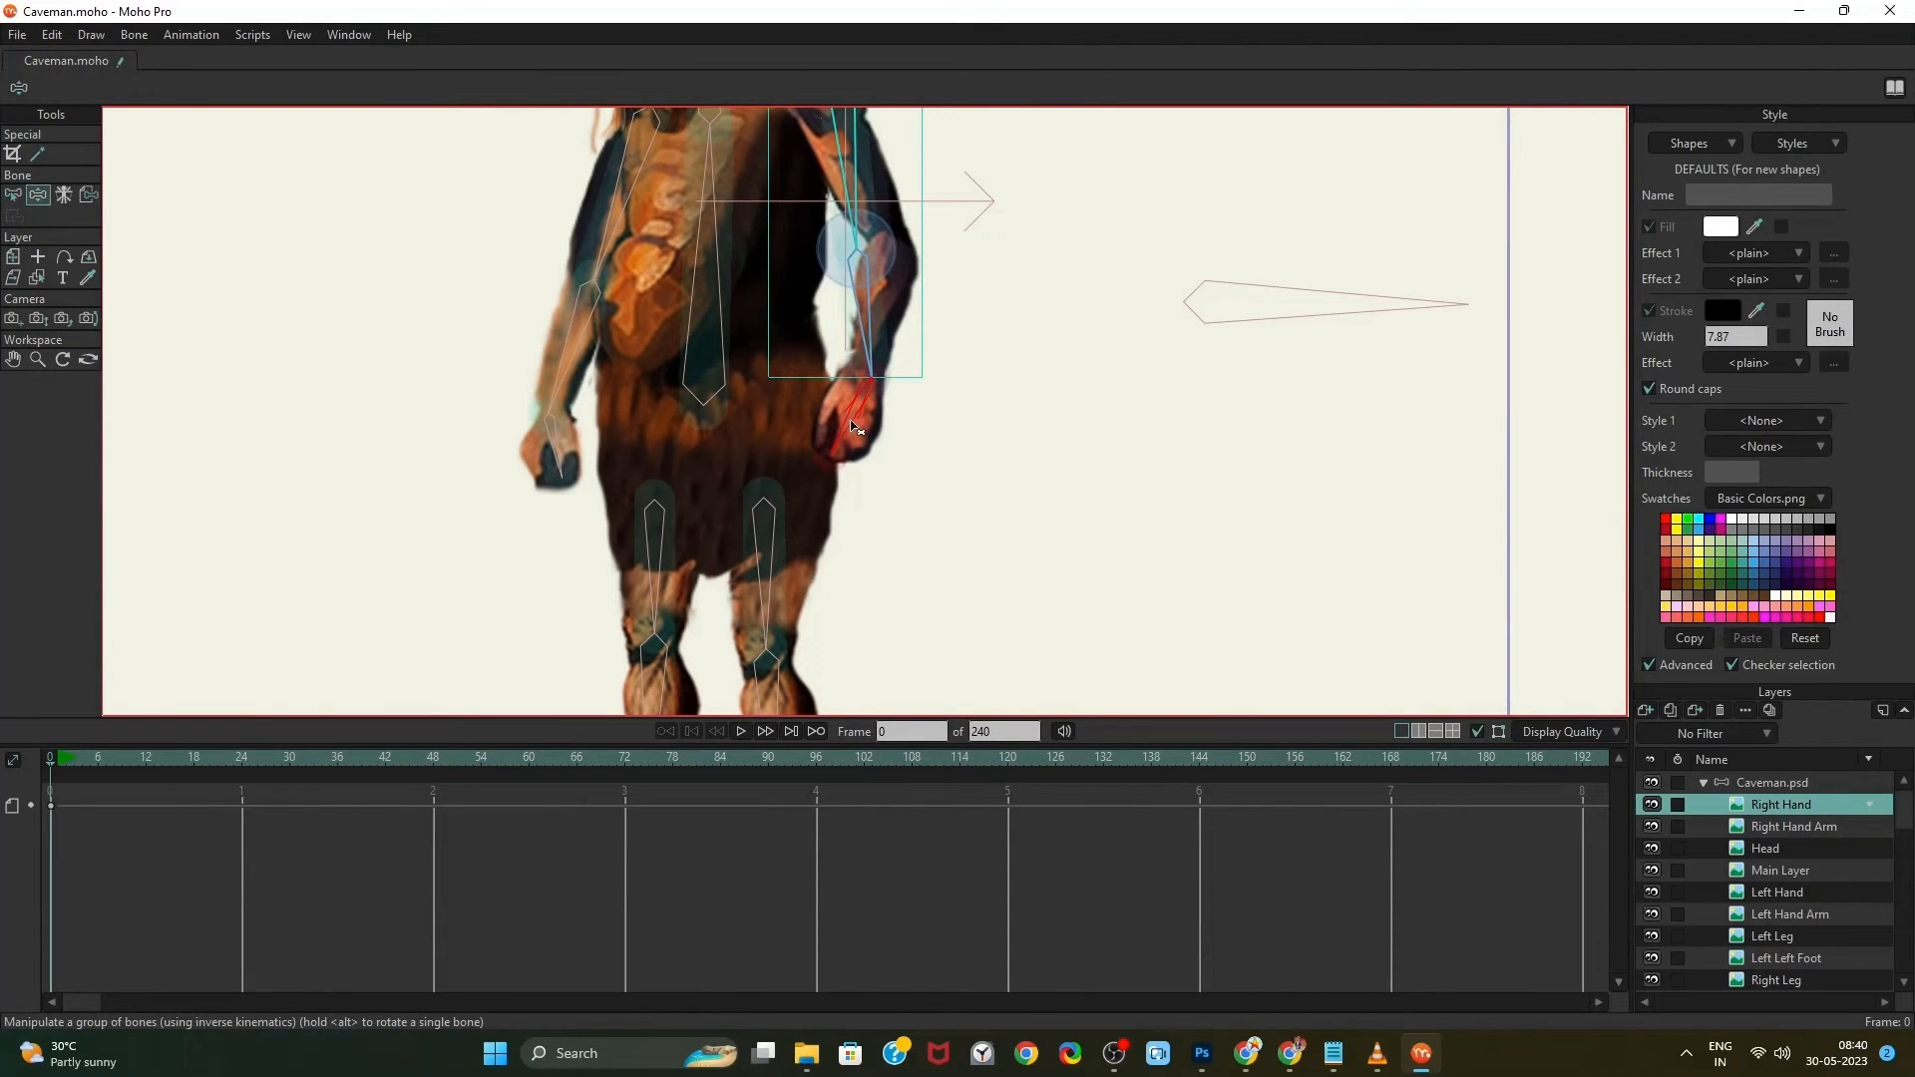
drag(846, 419, 795, 390)
Set the minimum angle constraint of hand bone B9 to -7 degrees and test the hand's rotation again
scroll(1033, 461, down, 7)
scroll(793, 389, up, 2)
scroll(795, 394, up, 1)
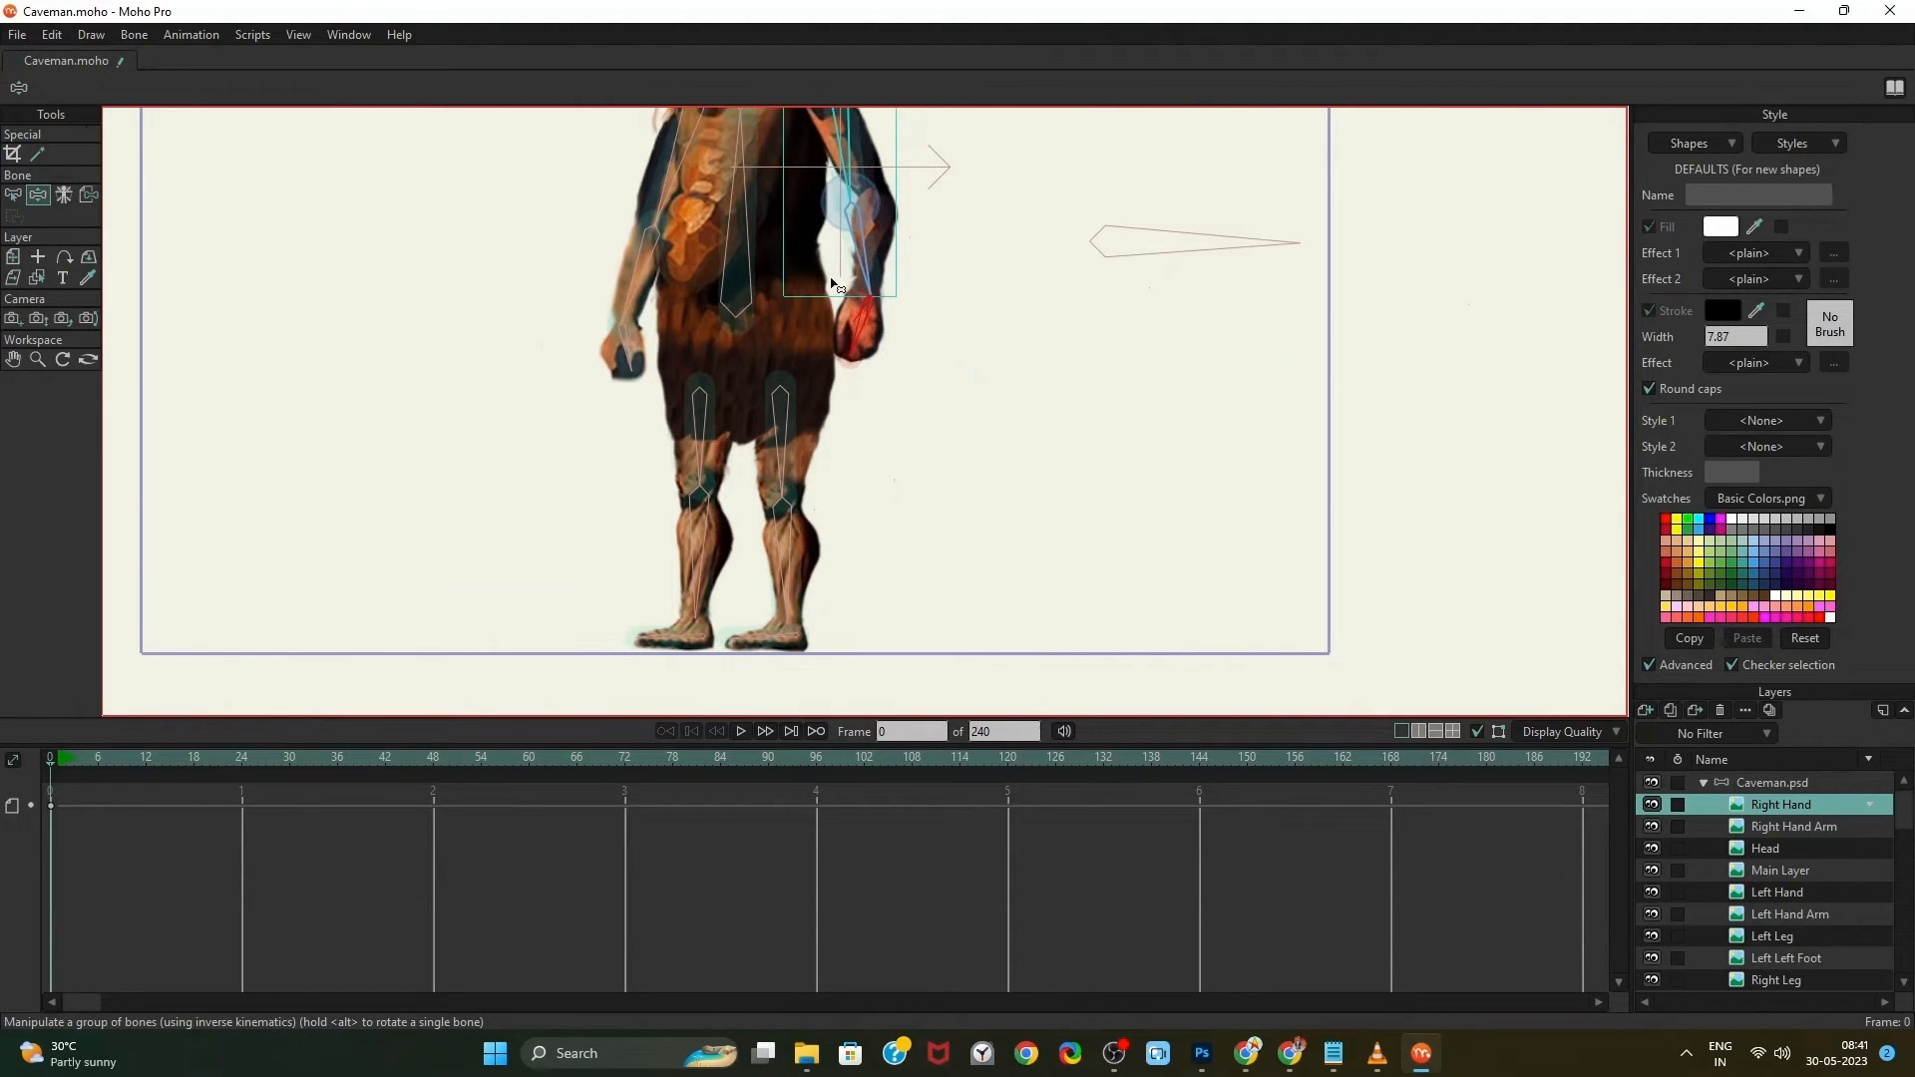
click(20, 192)
click(105, 88)
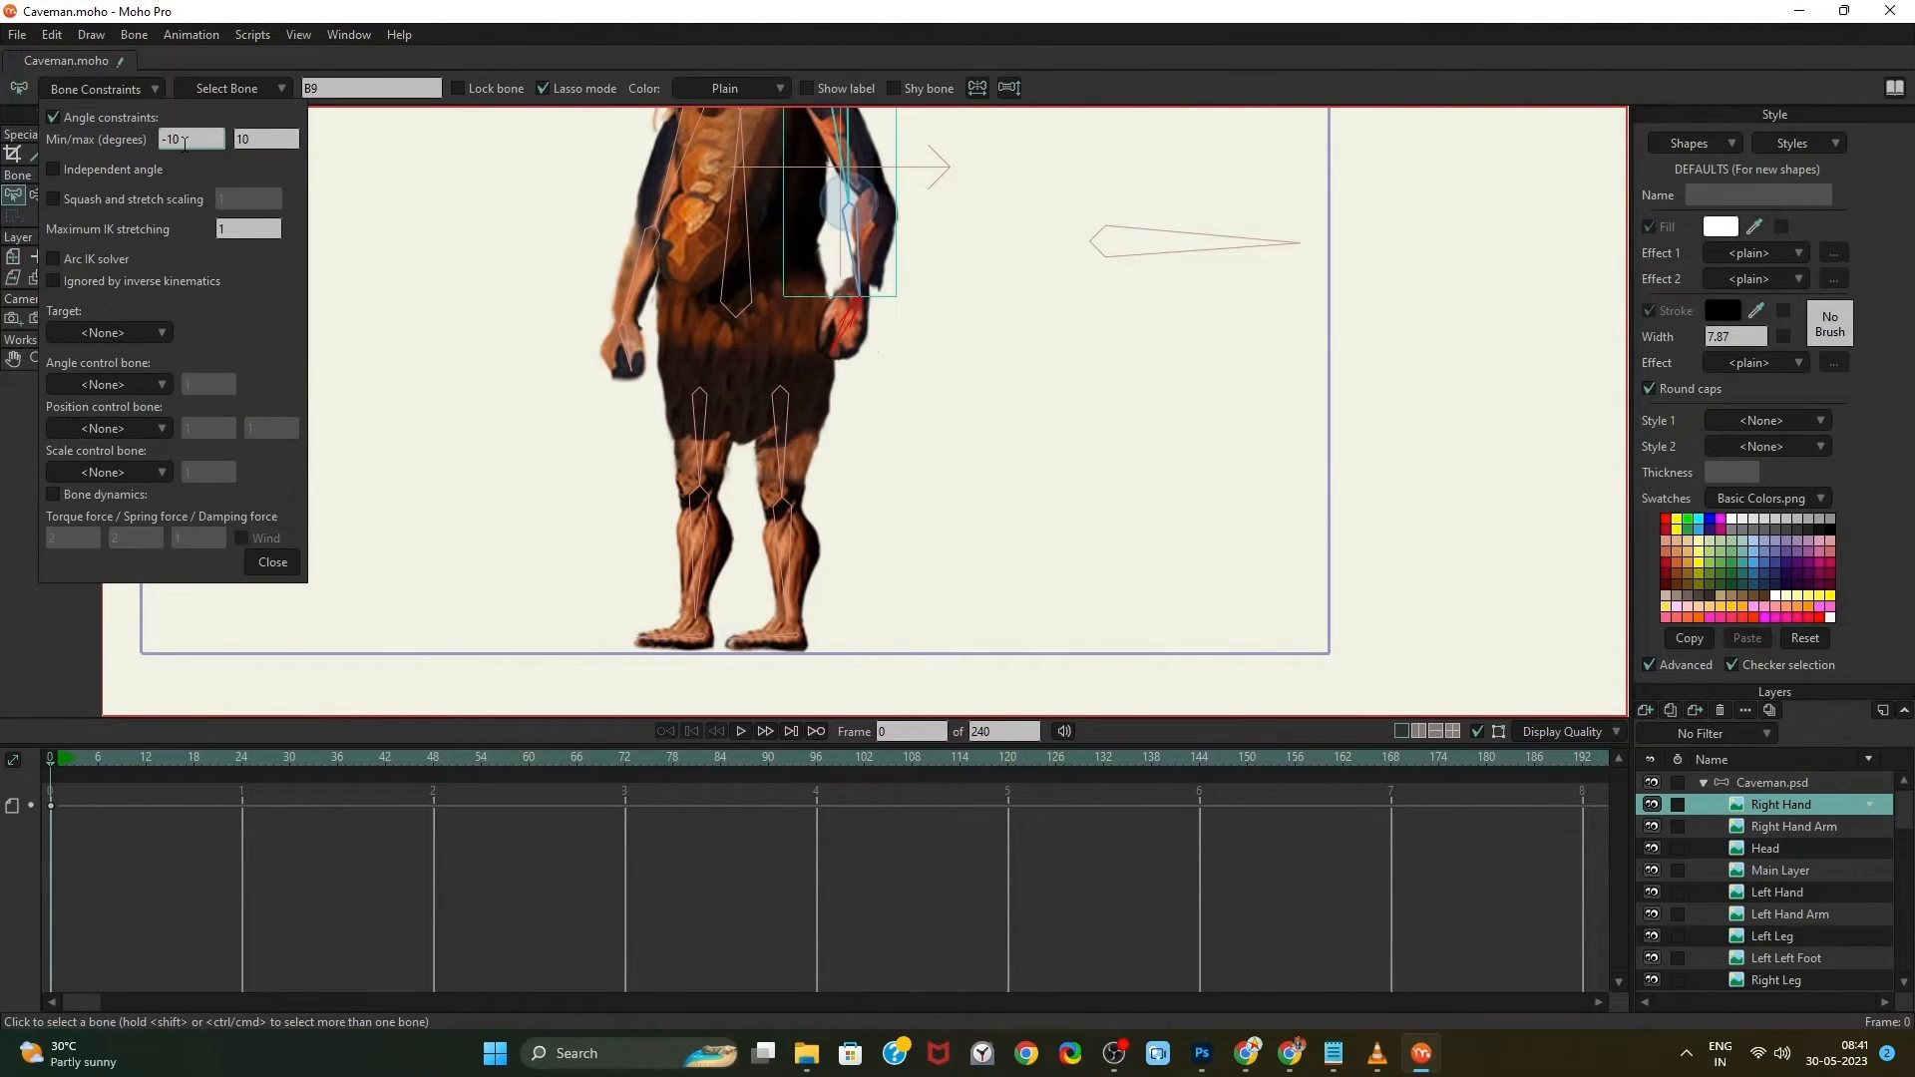
click(184, 143)
text(-7)
key(Tab)
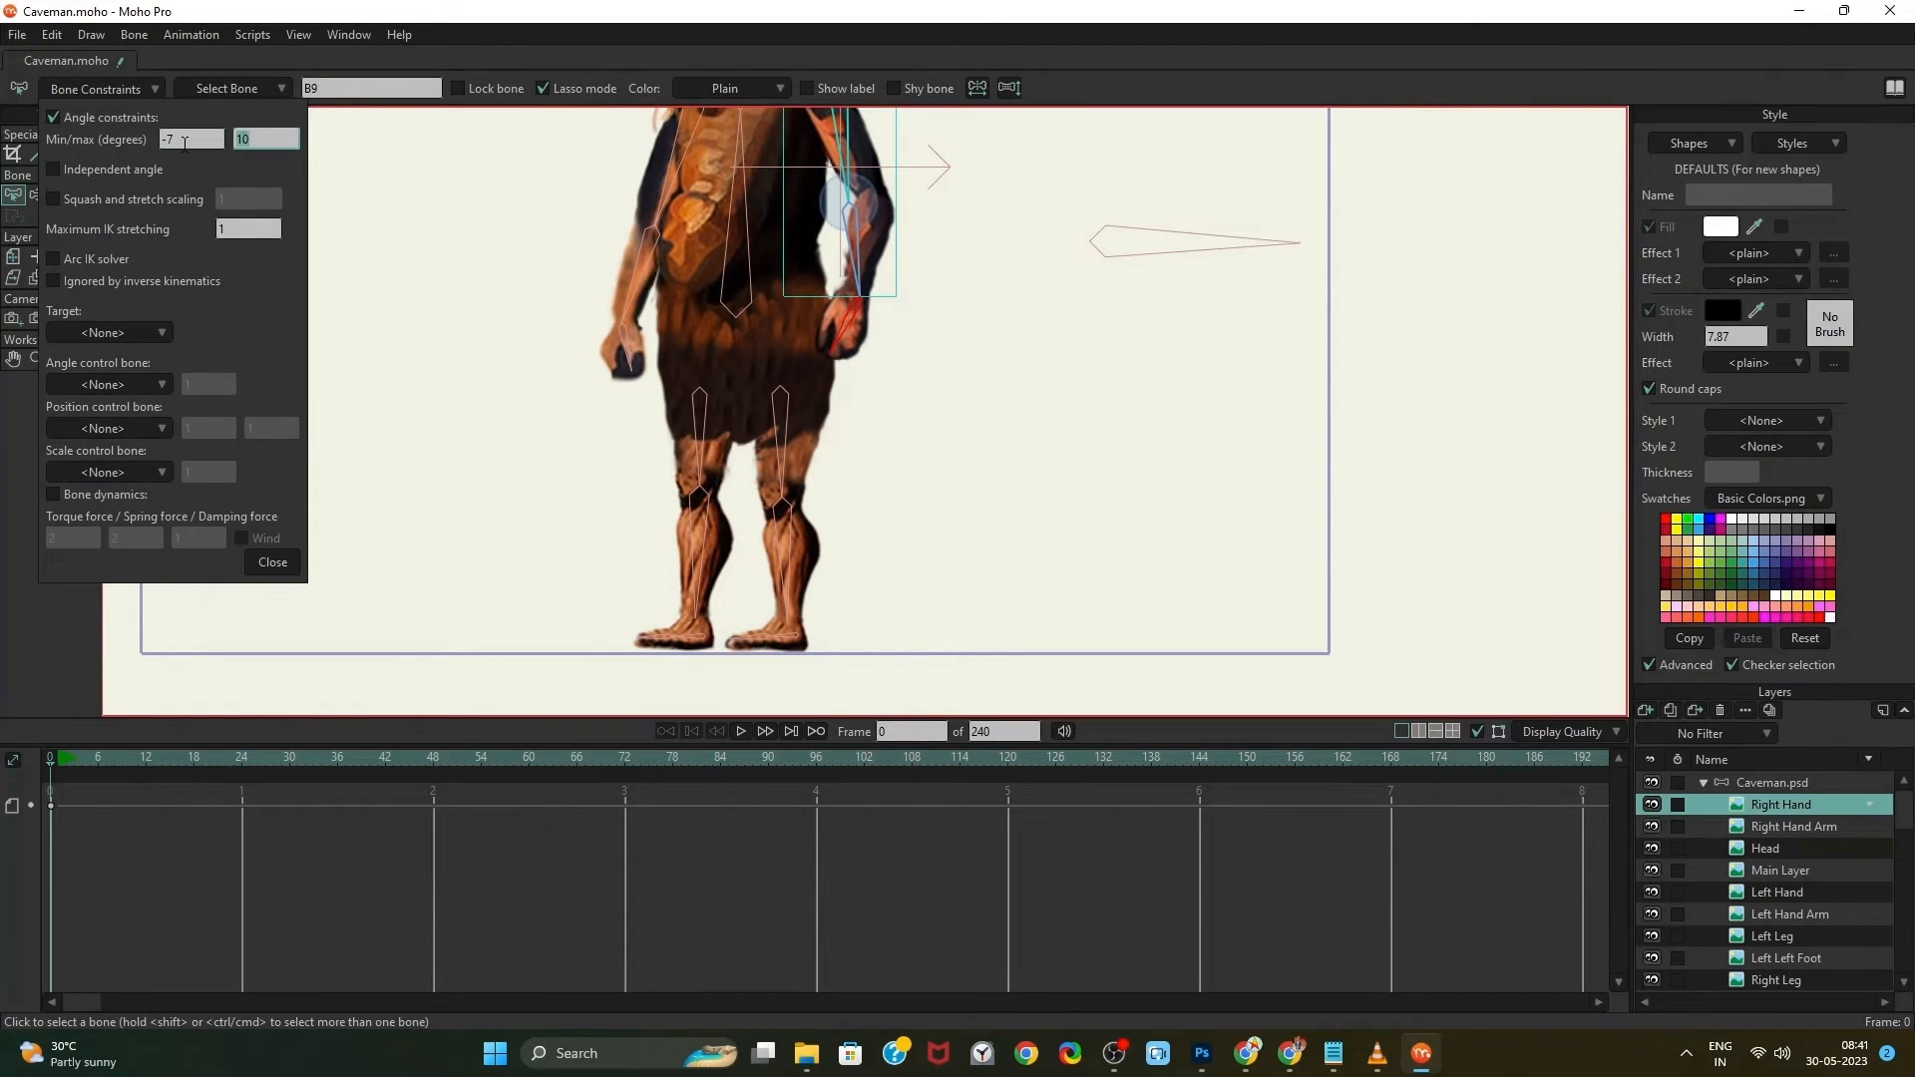
click(272, 562)
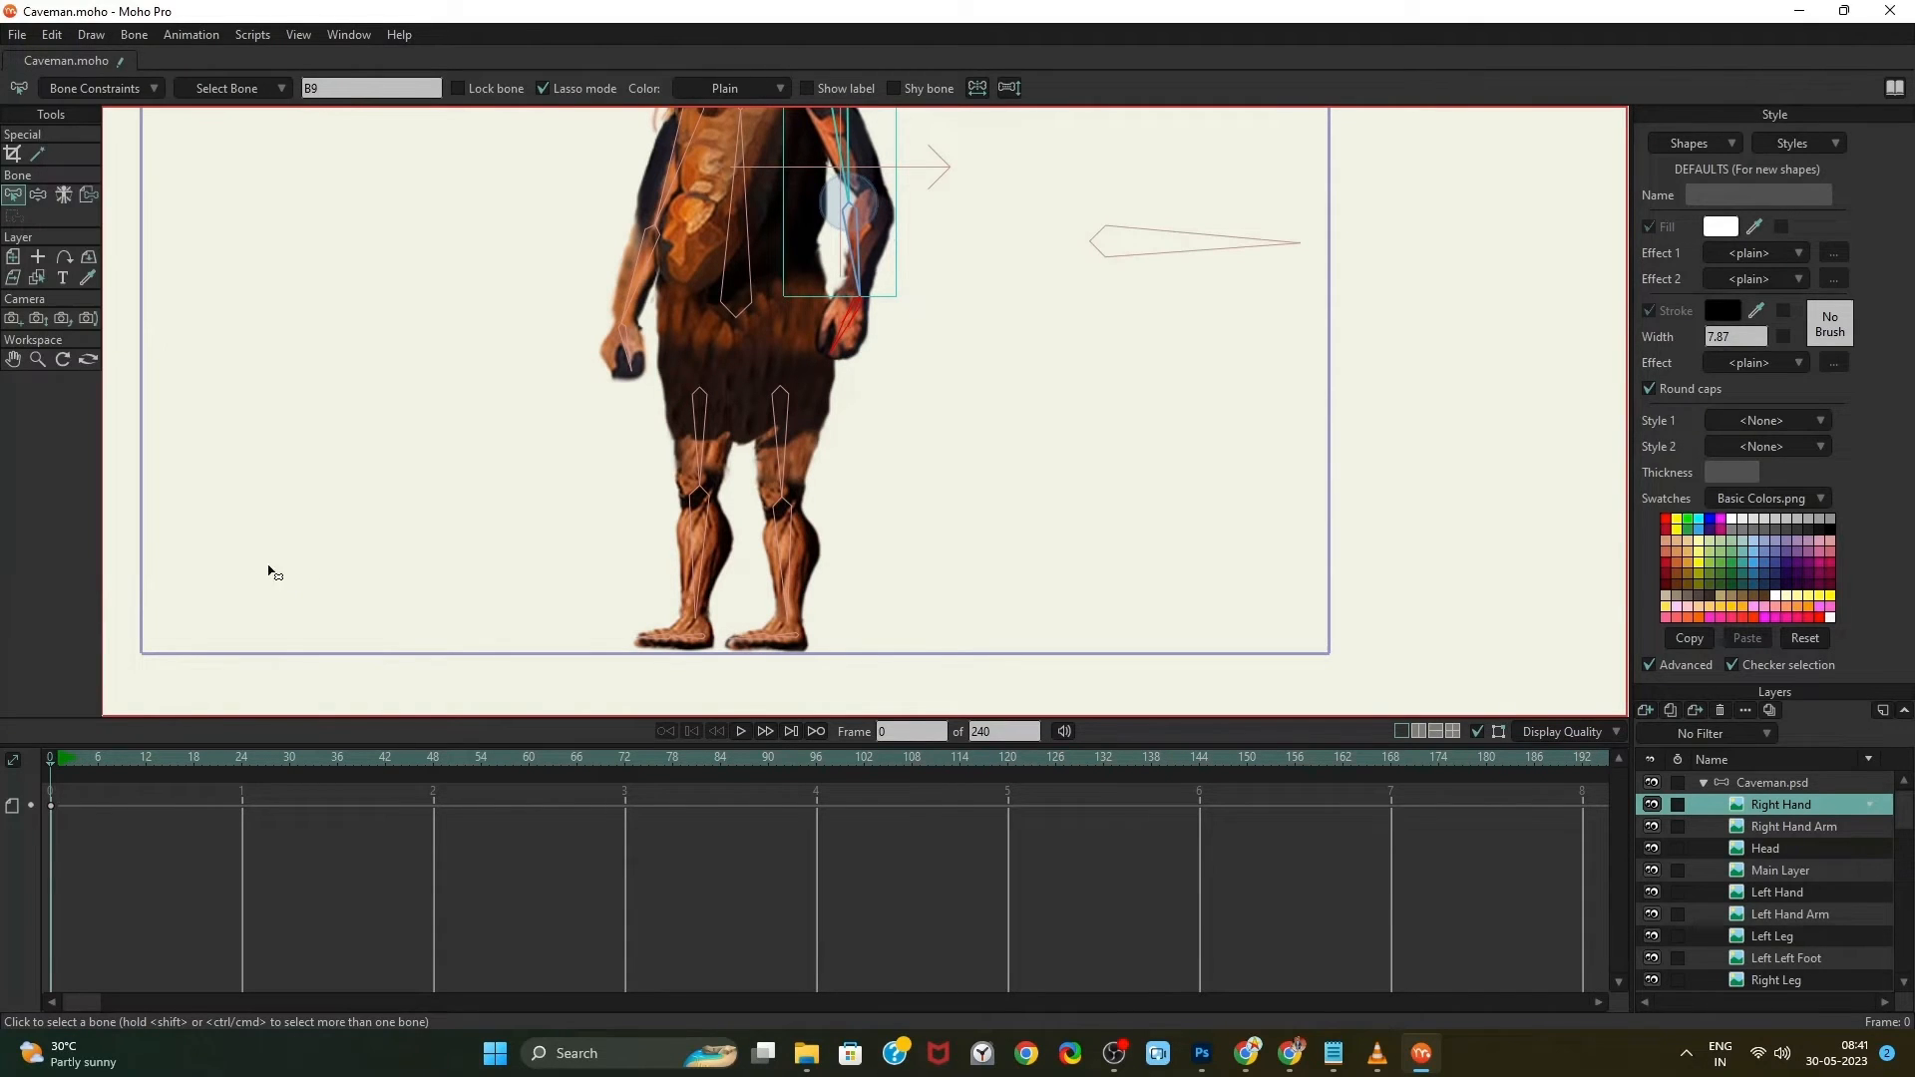
click(38, 195)
drag(834, 351, 853, 359)
Try rotating foot bone B16 with Manipulate Bones and undo the test poses
scroll(700, 625, up, 3)
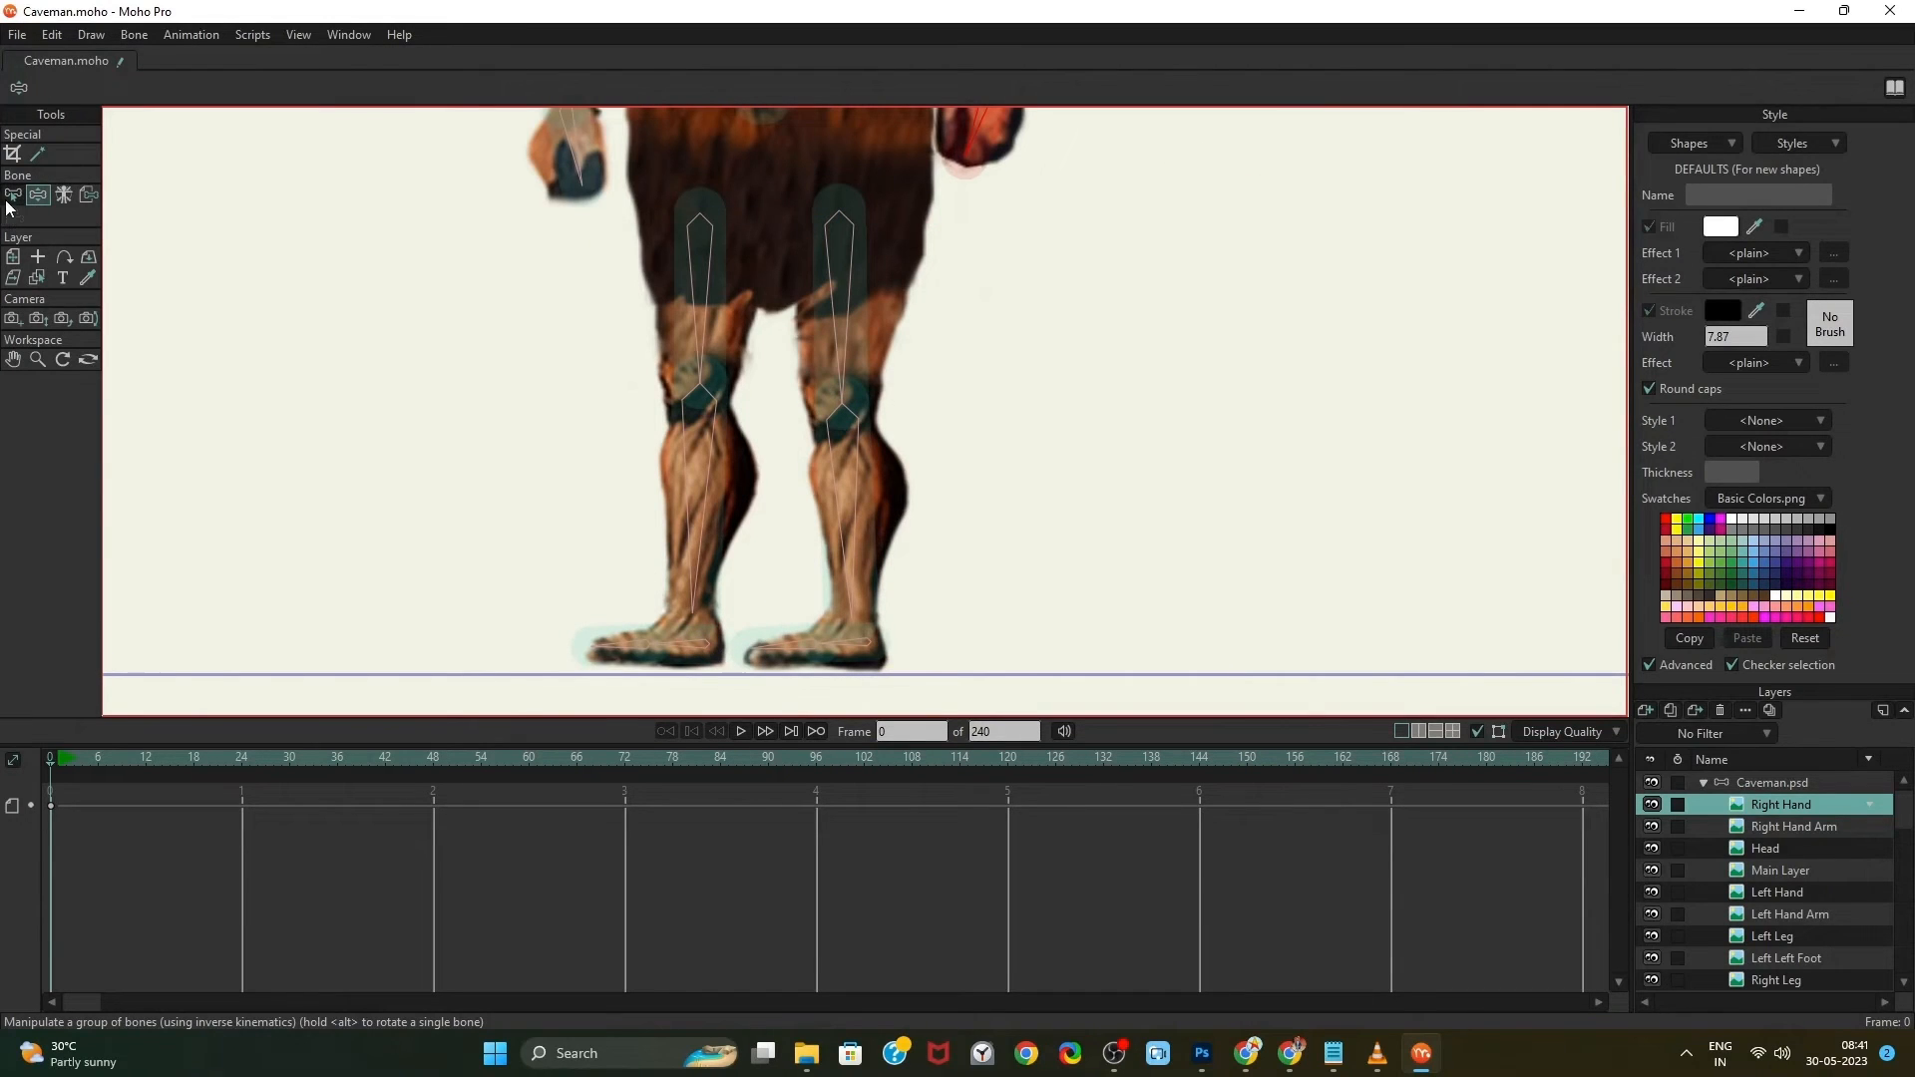
click(698, 645)
mouse_move(697, 644)
mouse_down()
mouse_move(706, 672)
mouse_move(705, 646)
mouse_up()
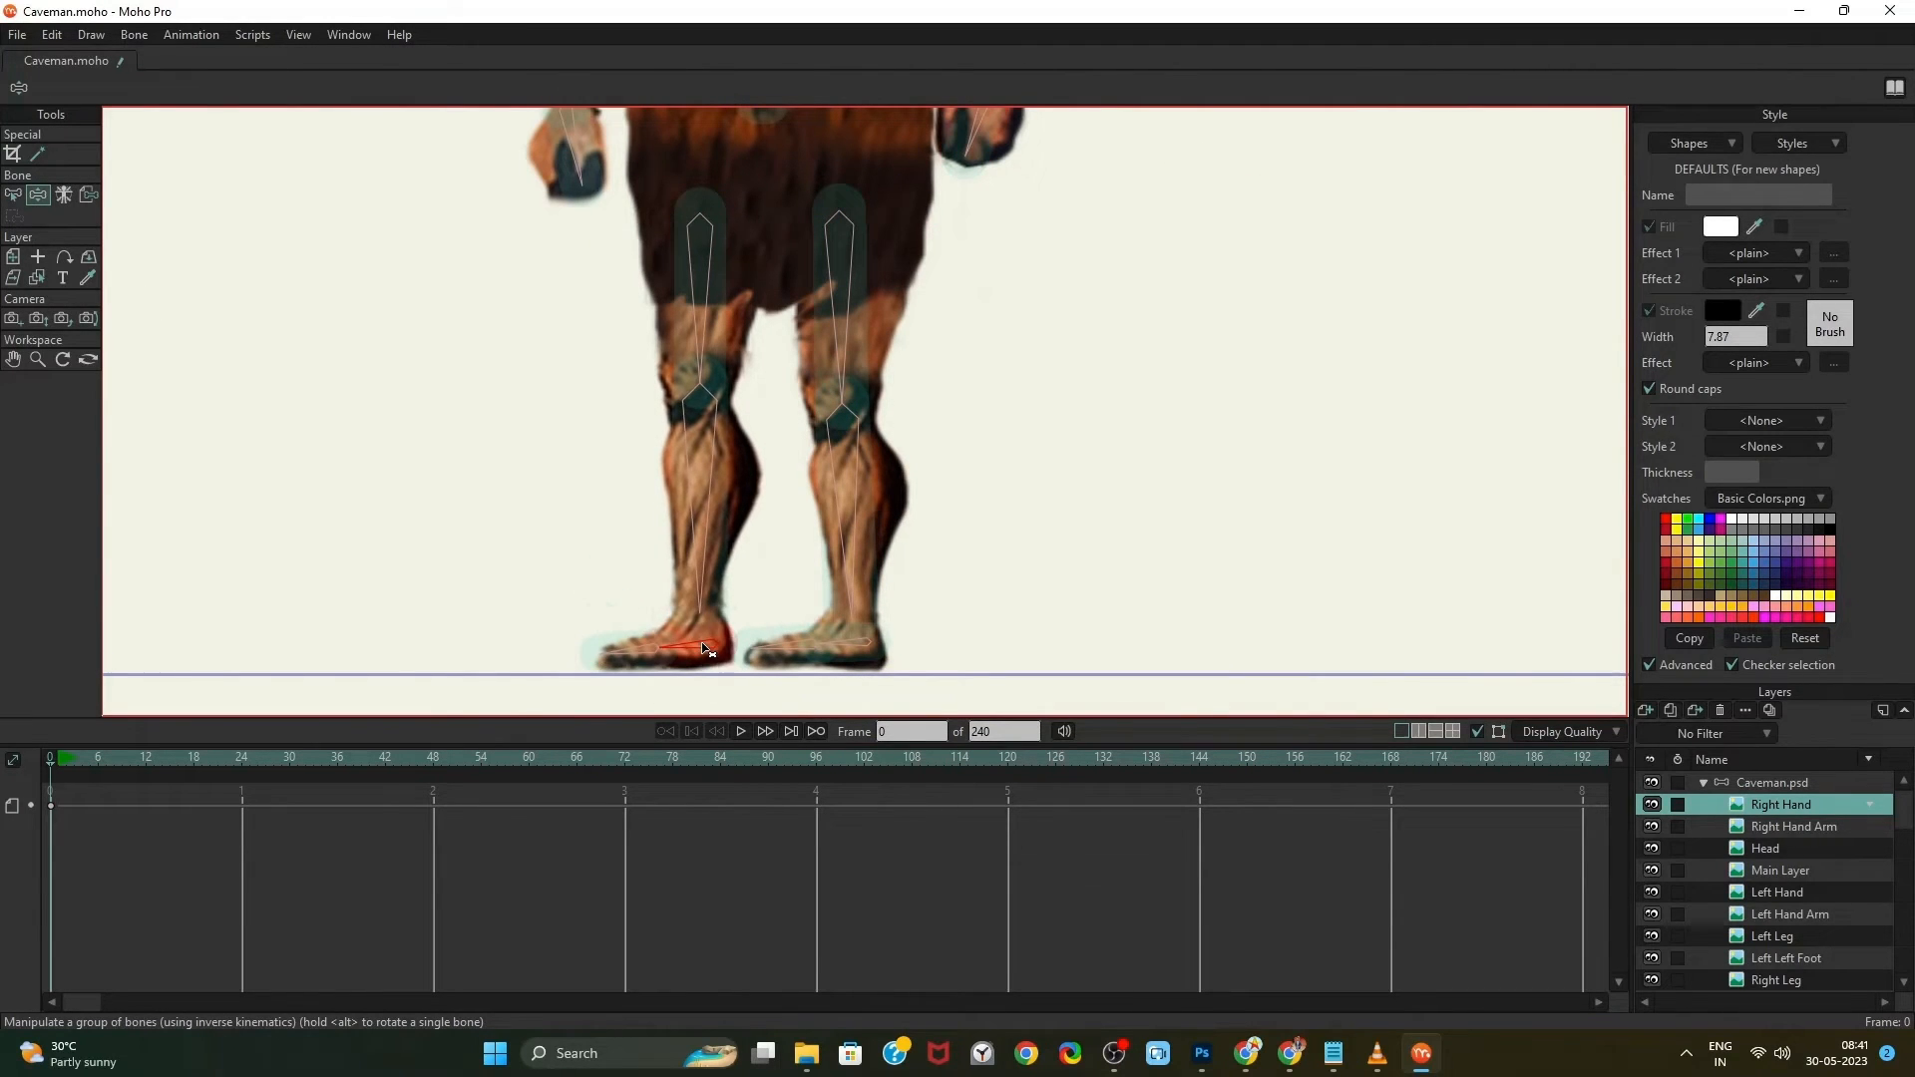
key(ctrl+z)
key(ctrl+z)
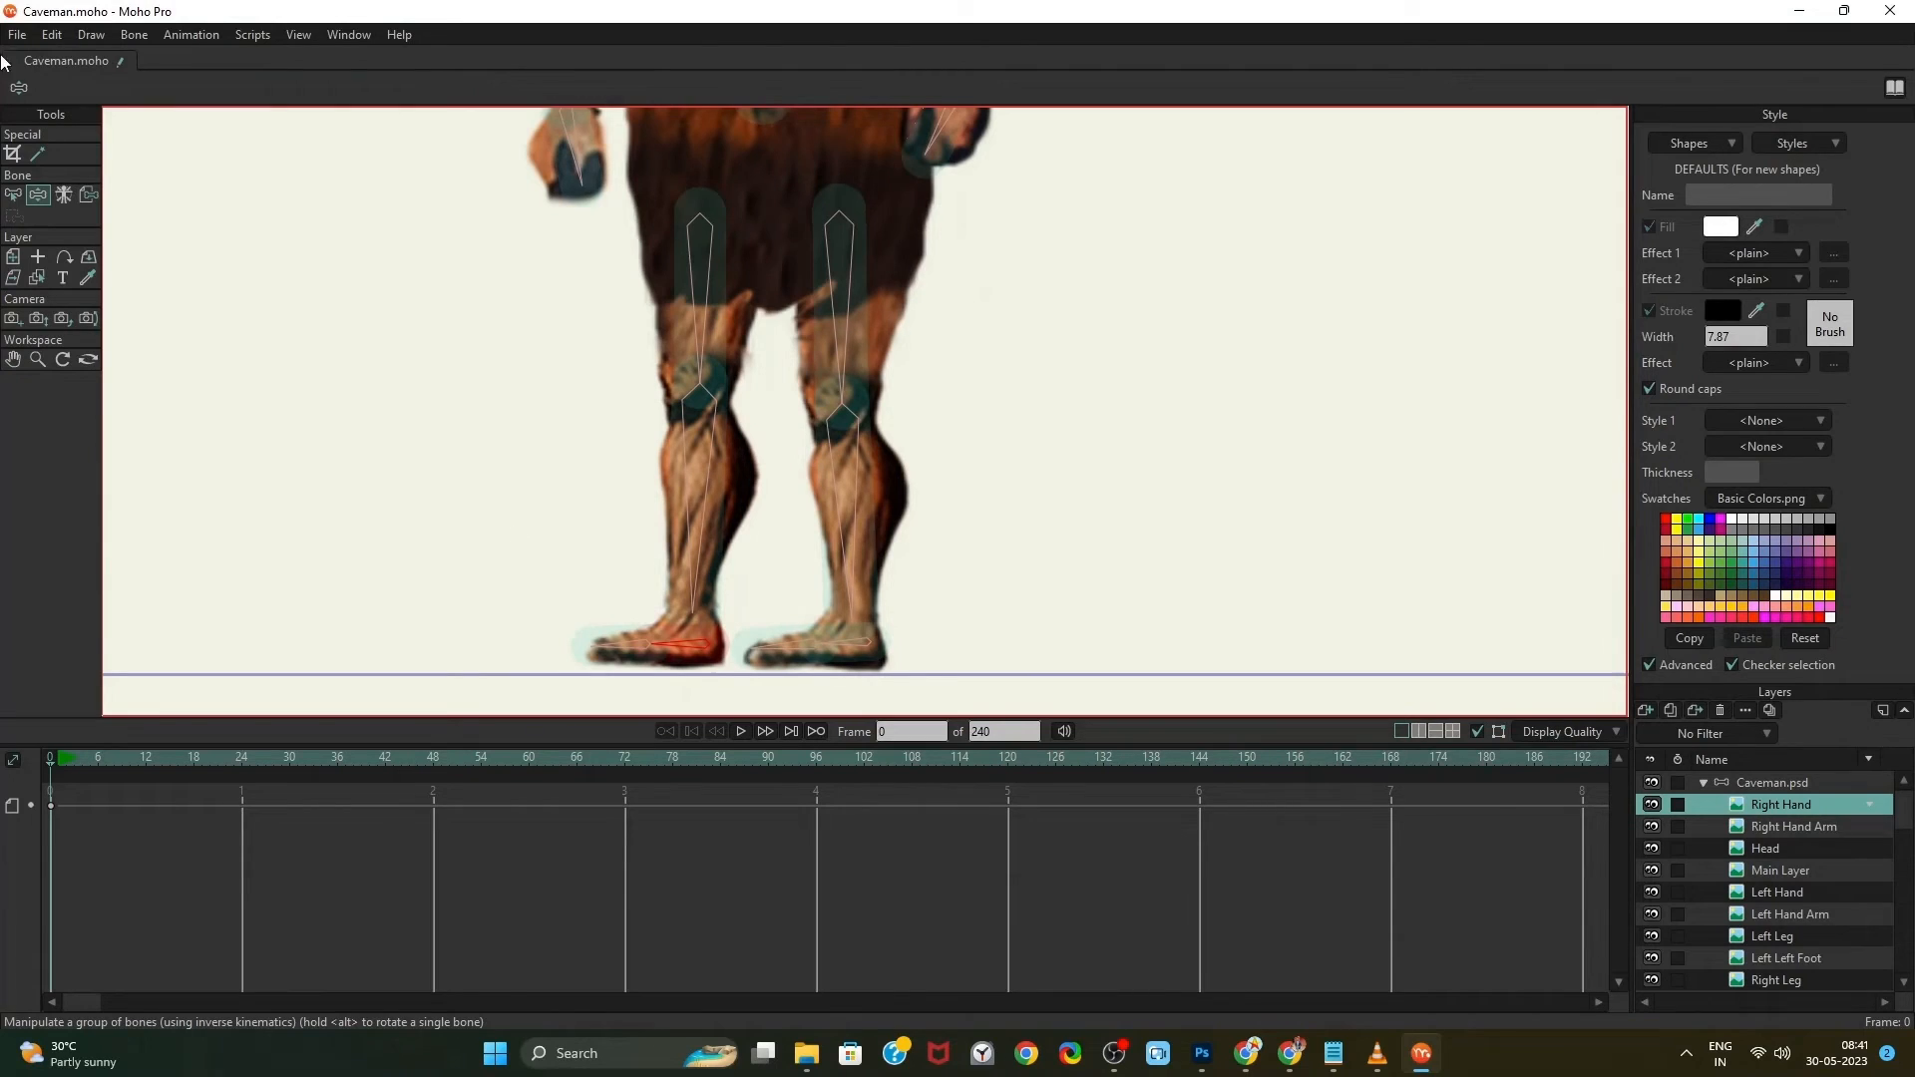
Constrain the angle of foot bone B16 to between -15 and 15 degrees and test the foot's rotation
key(b)
click(107, 88)
click(105, 117)
click(213, 140)
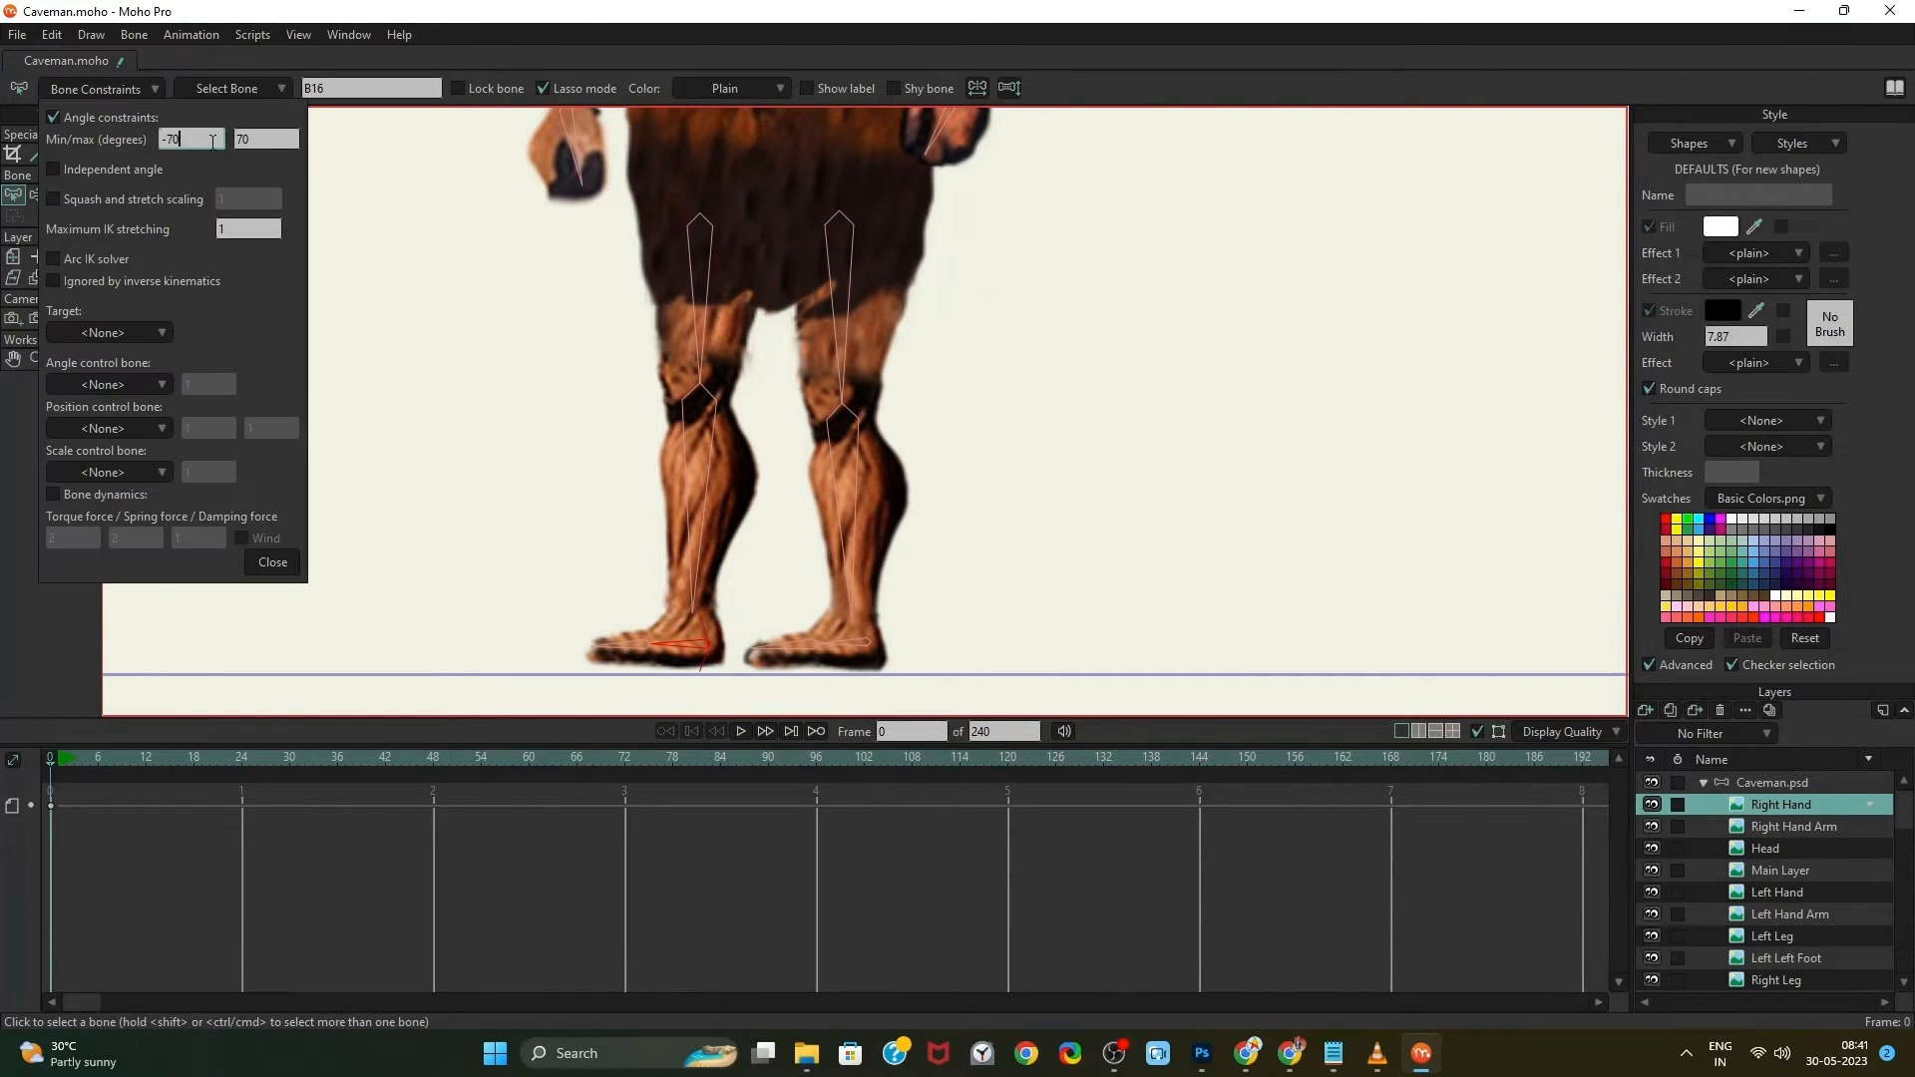
text(15)
key(Tab)
click(272, 562)
key(z)
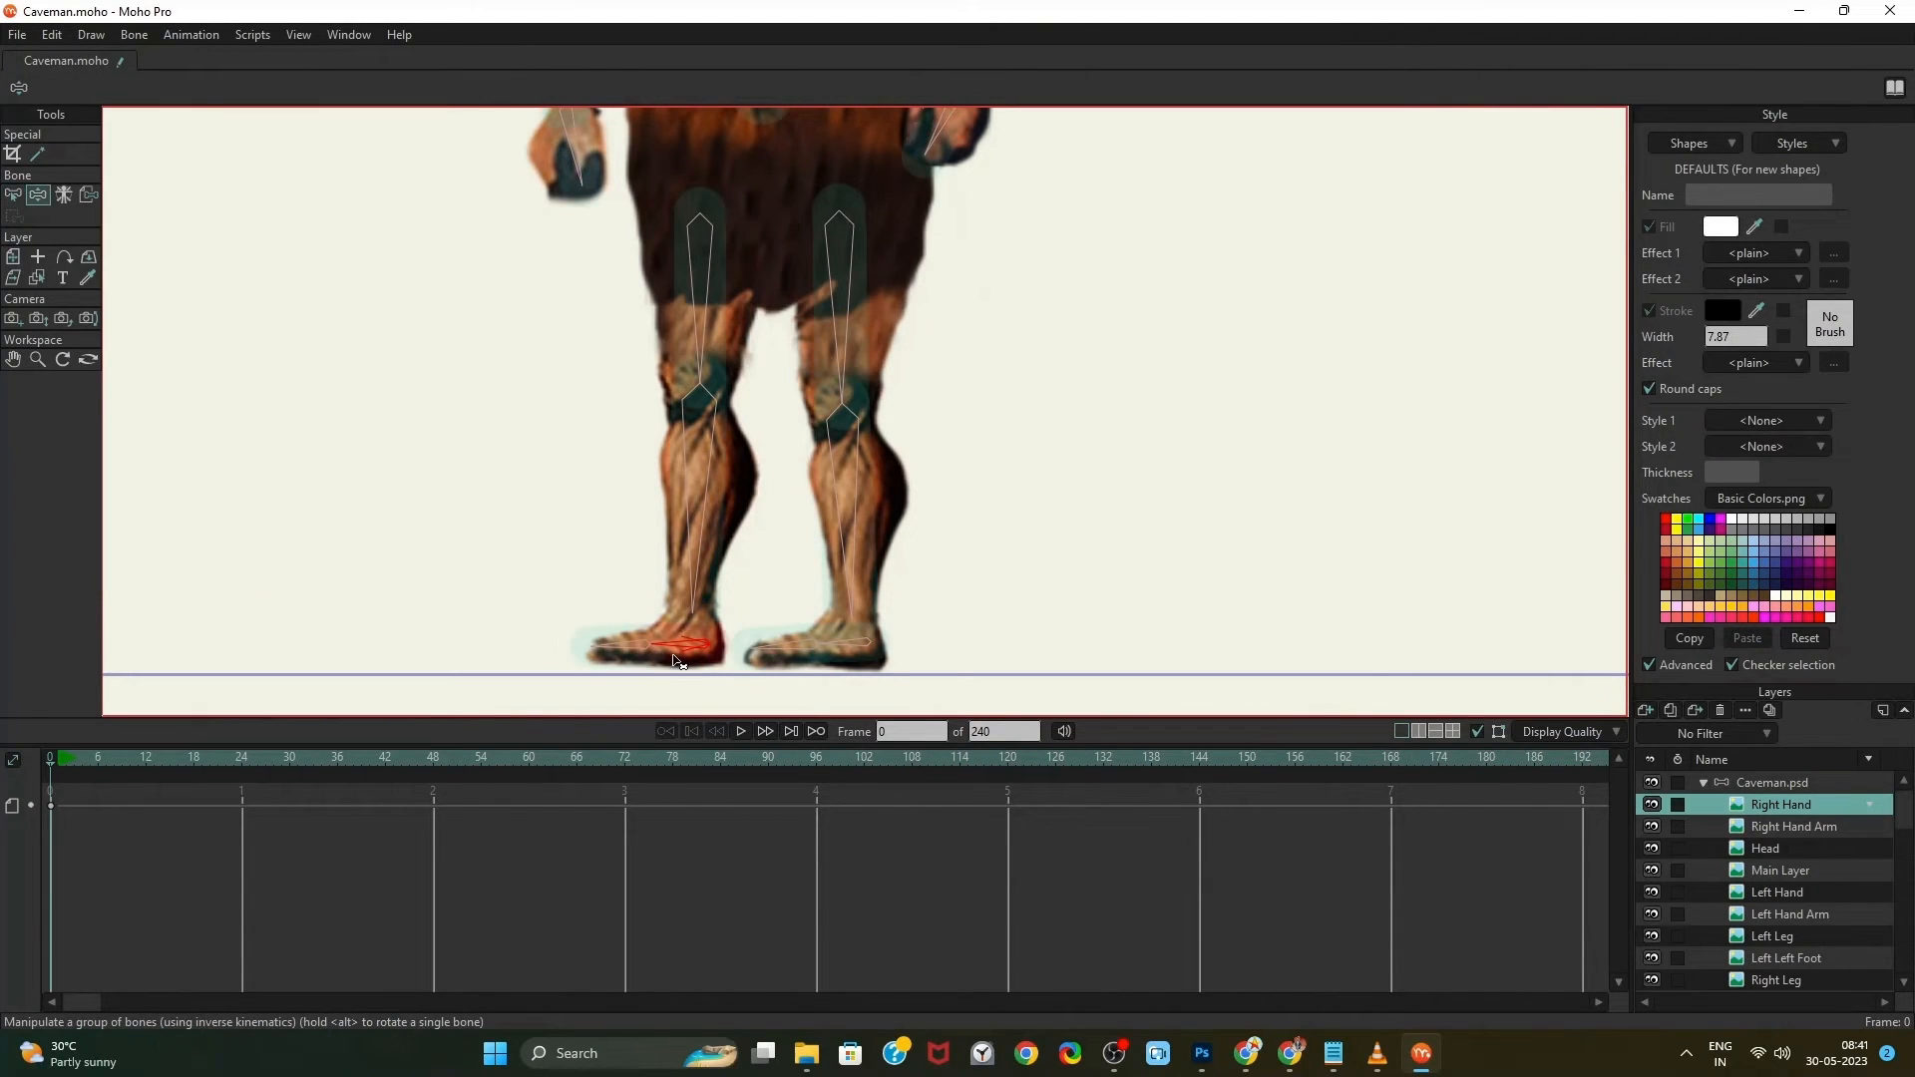
drag(673, 650, 685, 631)
Tighten foot bone B16's angle constraints to between -7 and 7 degrees and test the foot again
click(13, 194)
click(103, 89)
click(193, 140)
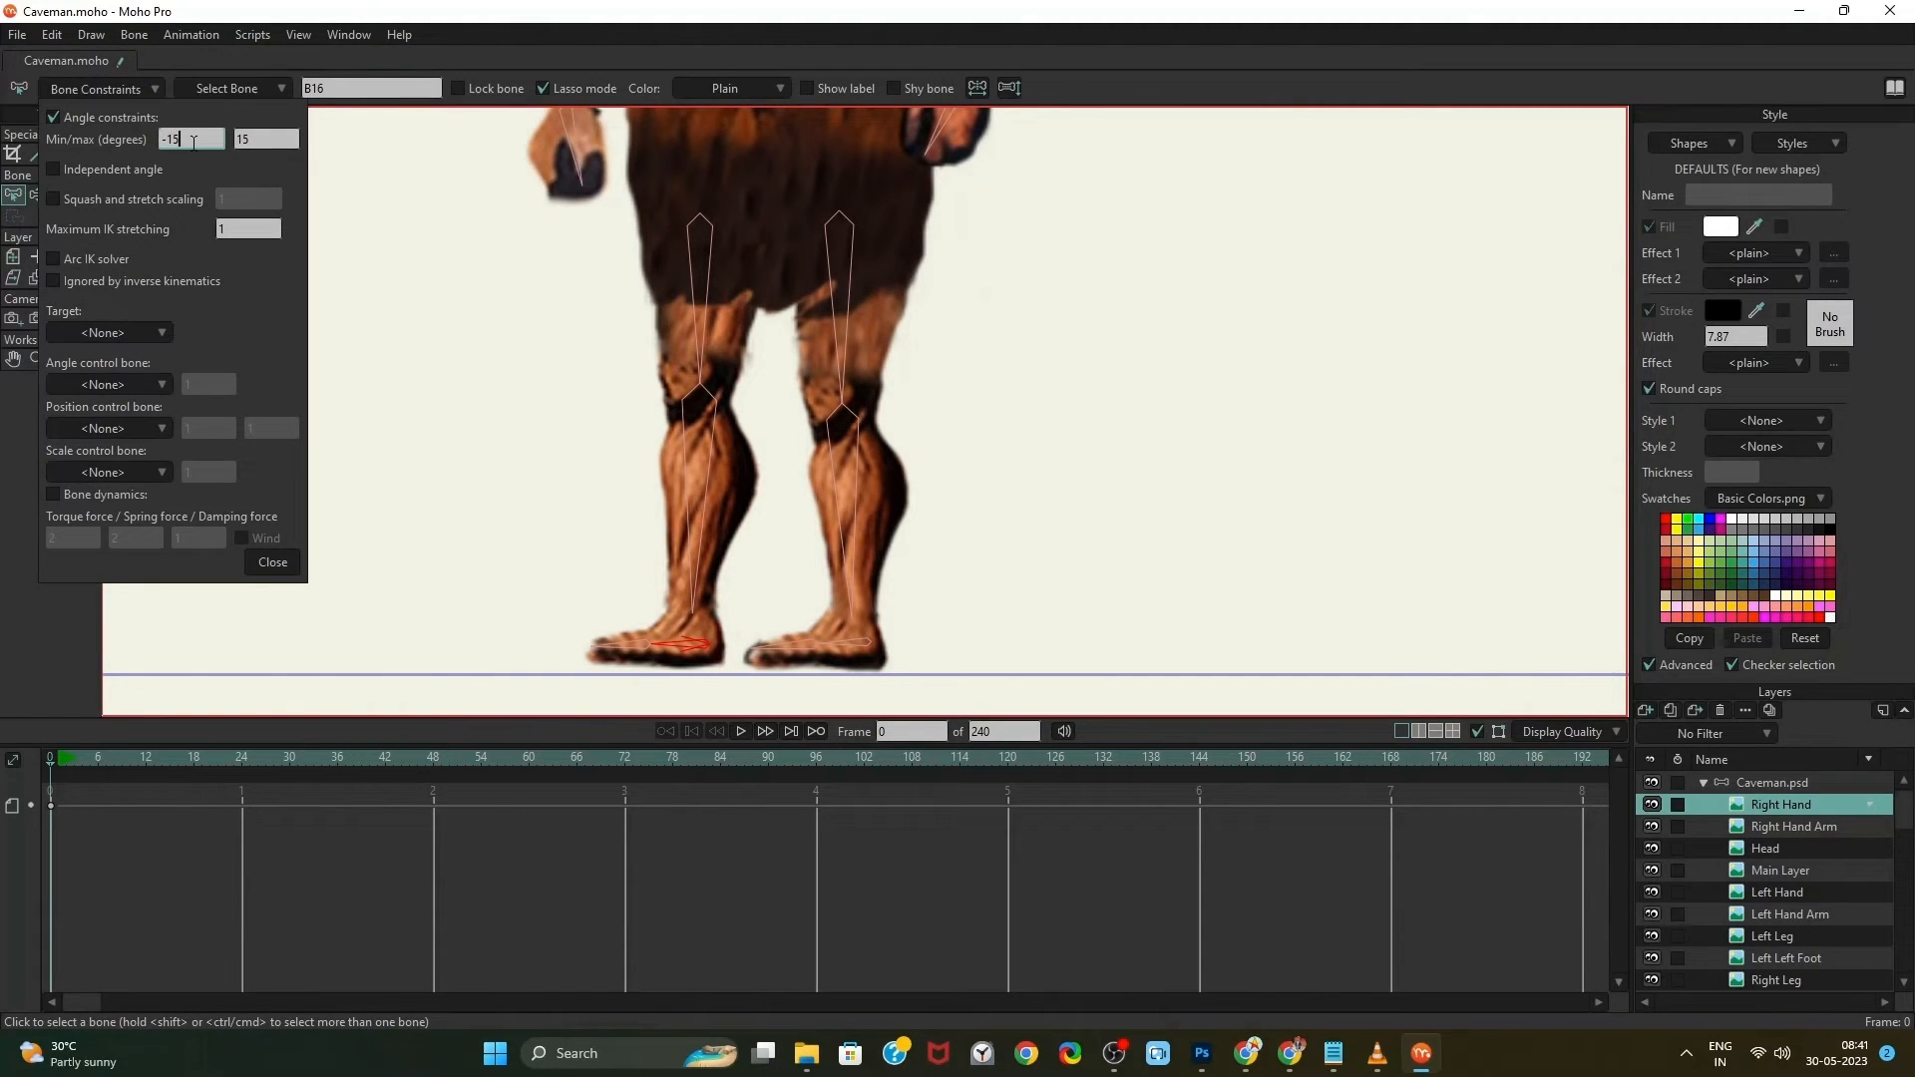
text(-7)
key(Tab)
text(7)
click(269, 565)
key(z)
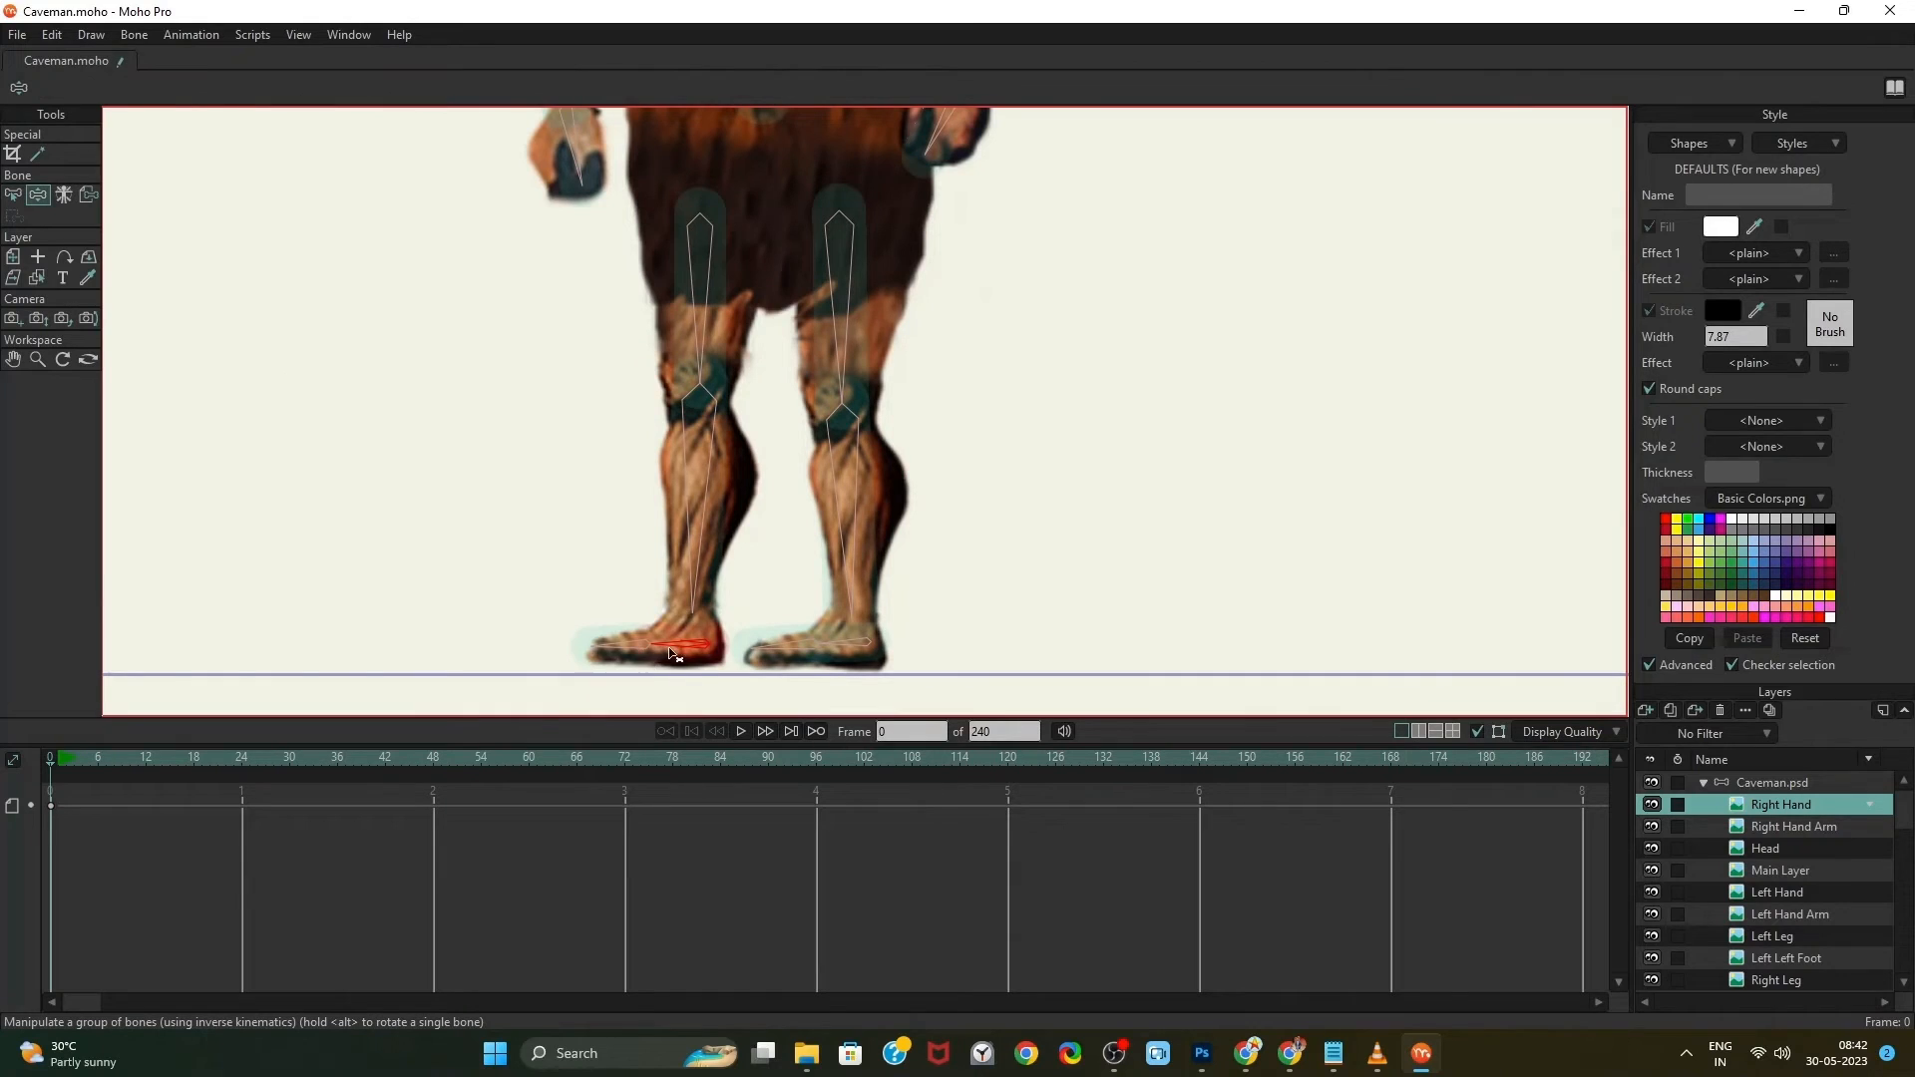
drag(677, 655, 693, 634)
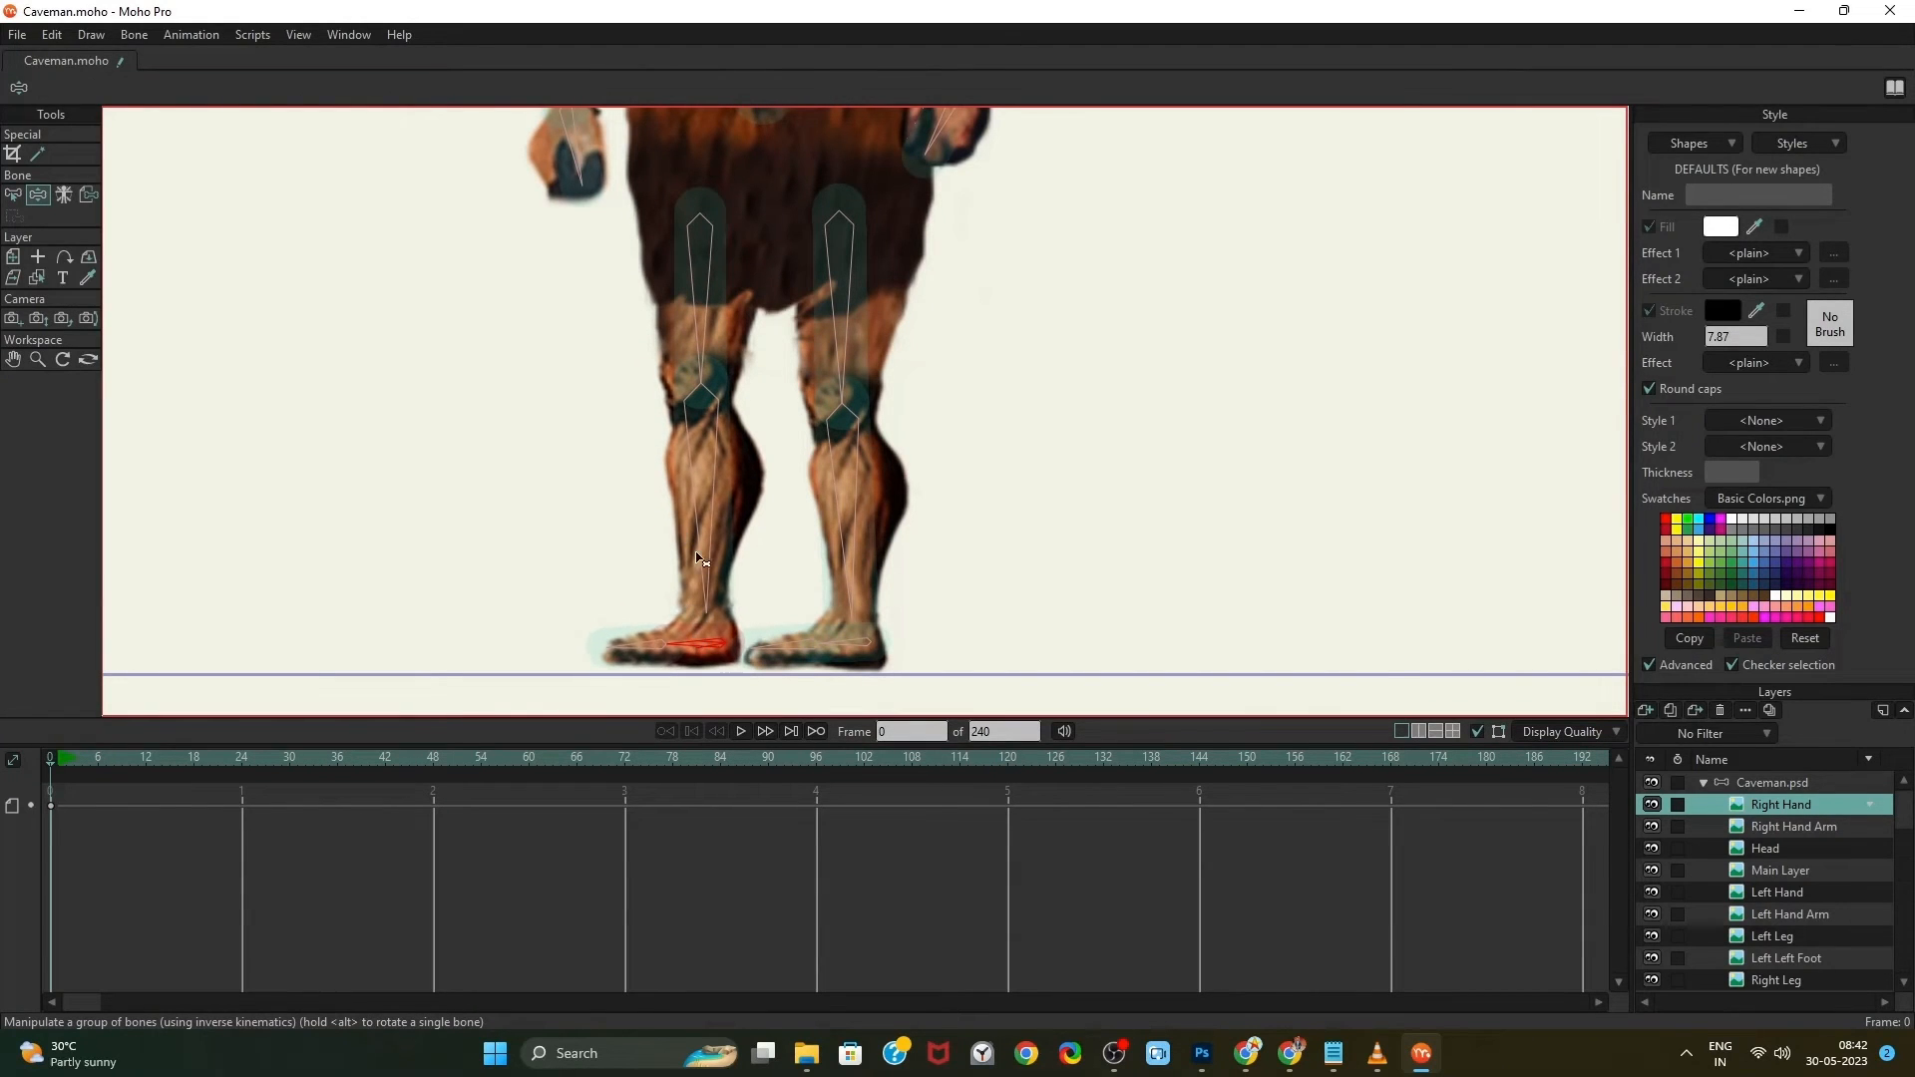
Constrain the angle of the other foot's bone B12 to between -7 and 7 degrees and test its rotation
click(874, 652)
click(13, 195)
click(103, 89)
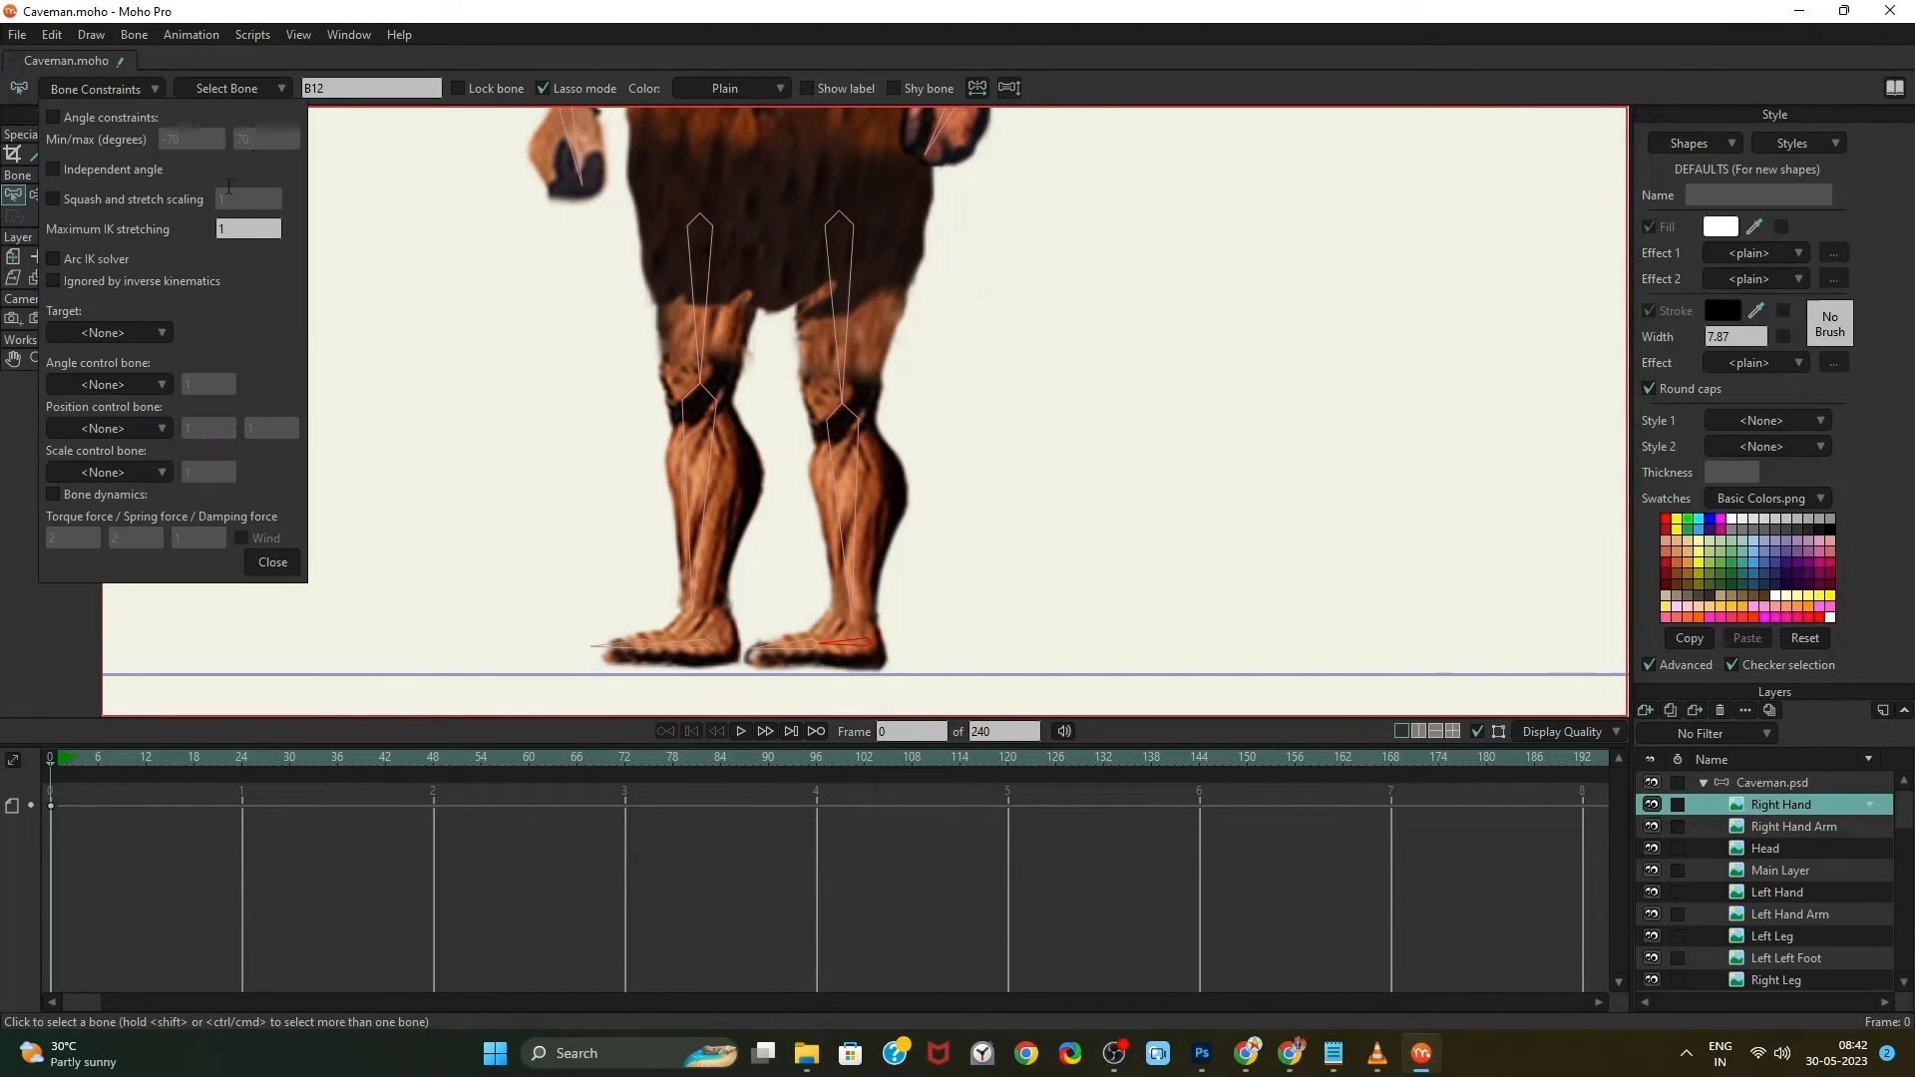
click(101, 118)
click(213, 139)
key(BackSpace)
key(Tab)
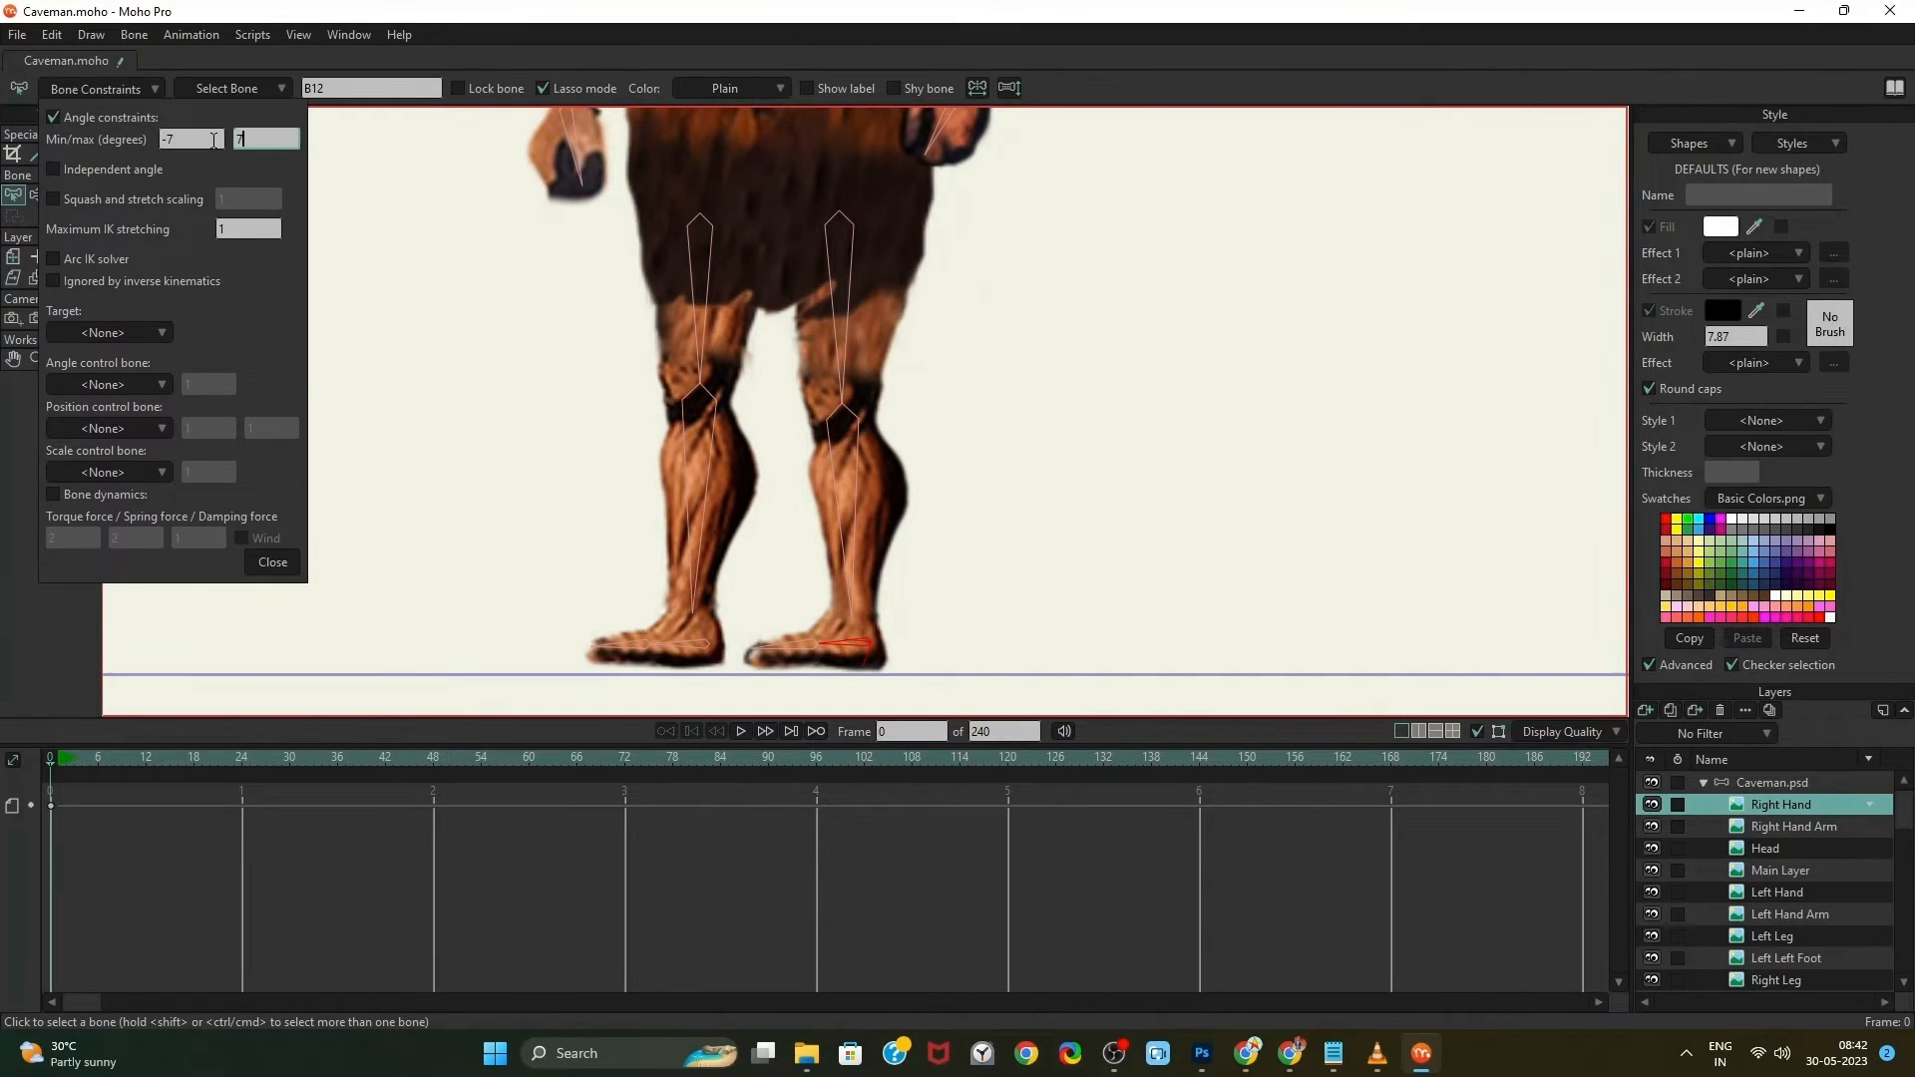
click(283, 563)
key(z)
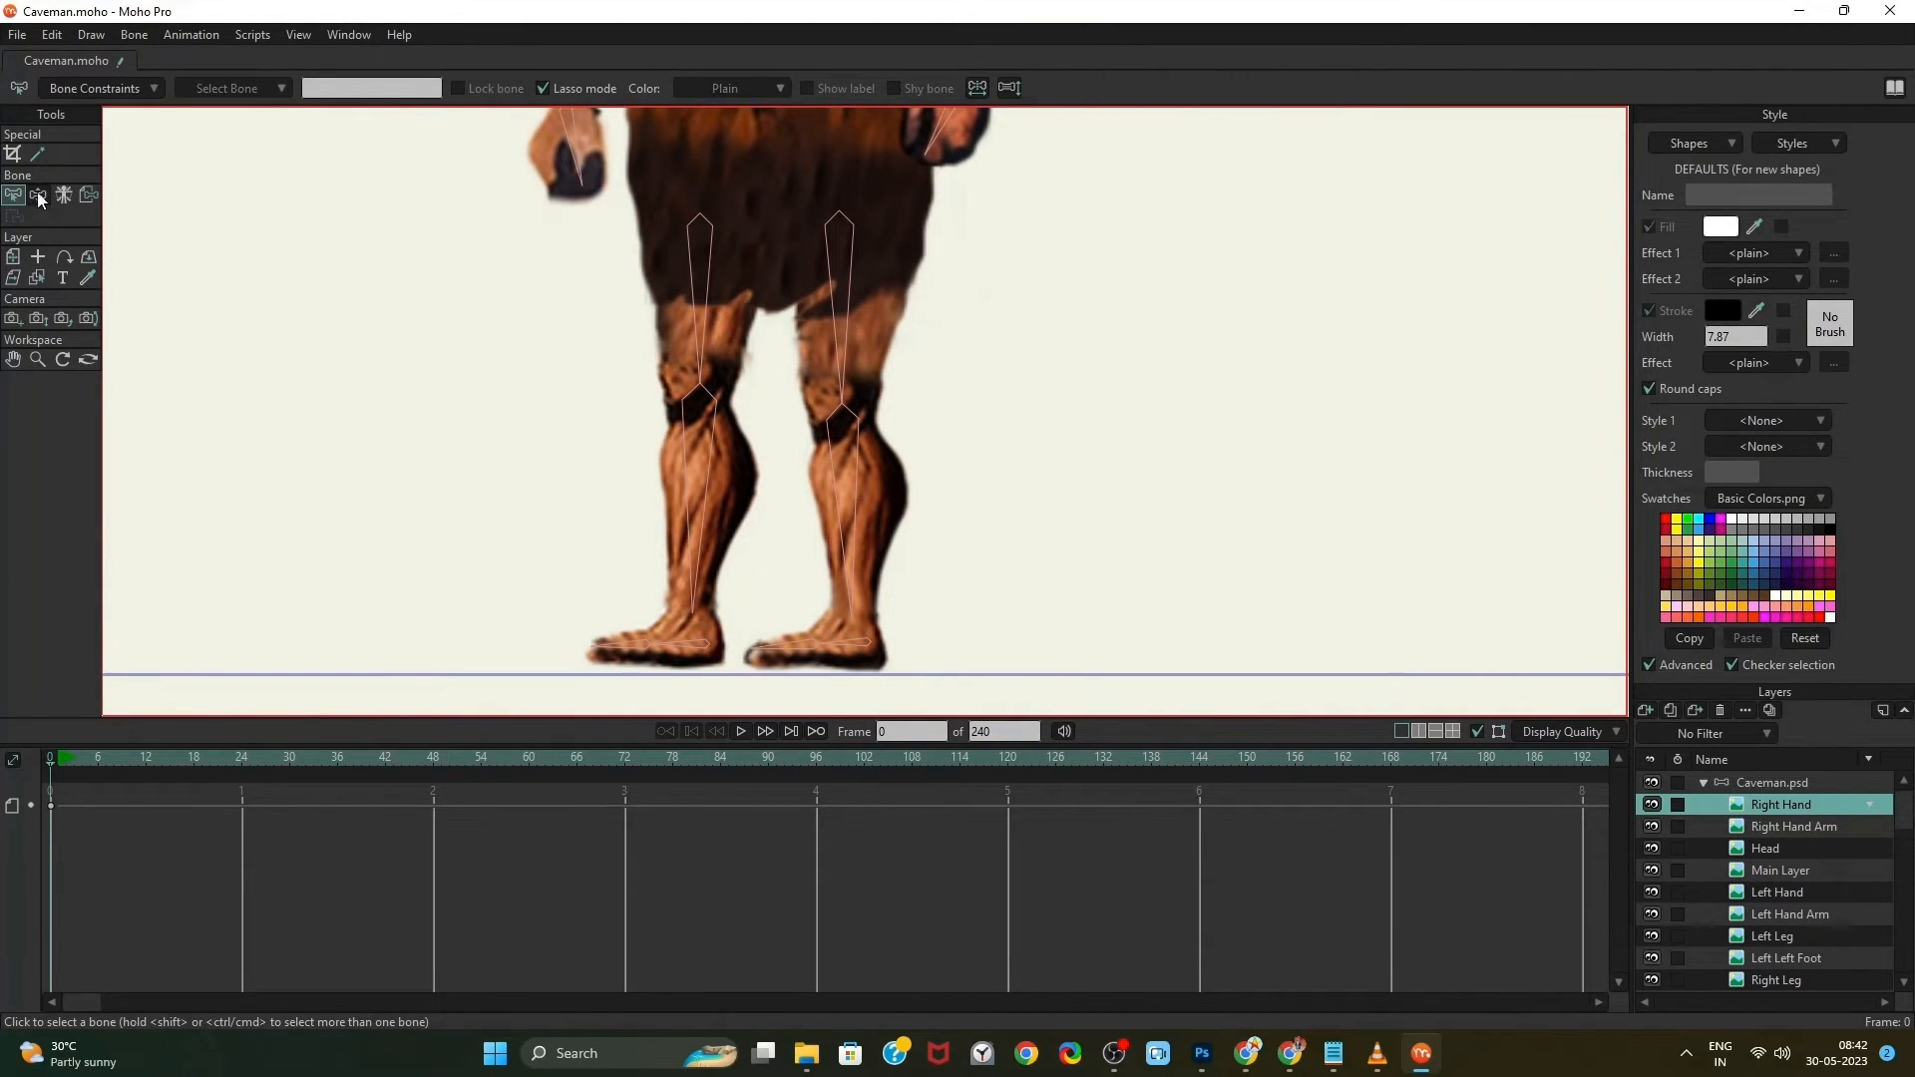
drag(846, 649, 865, 642)
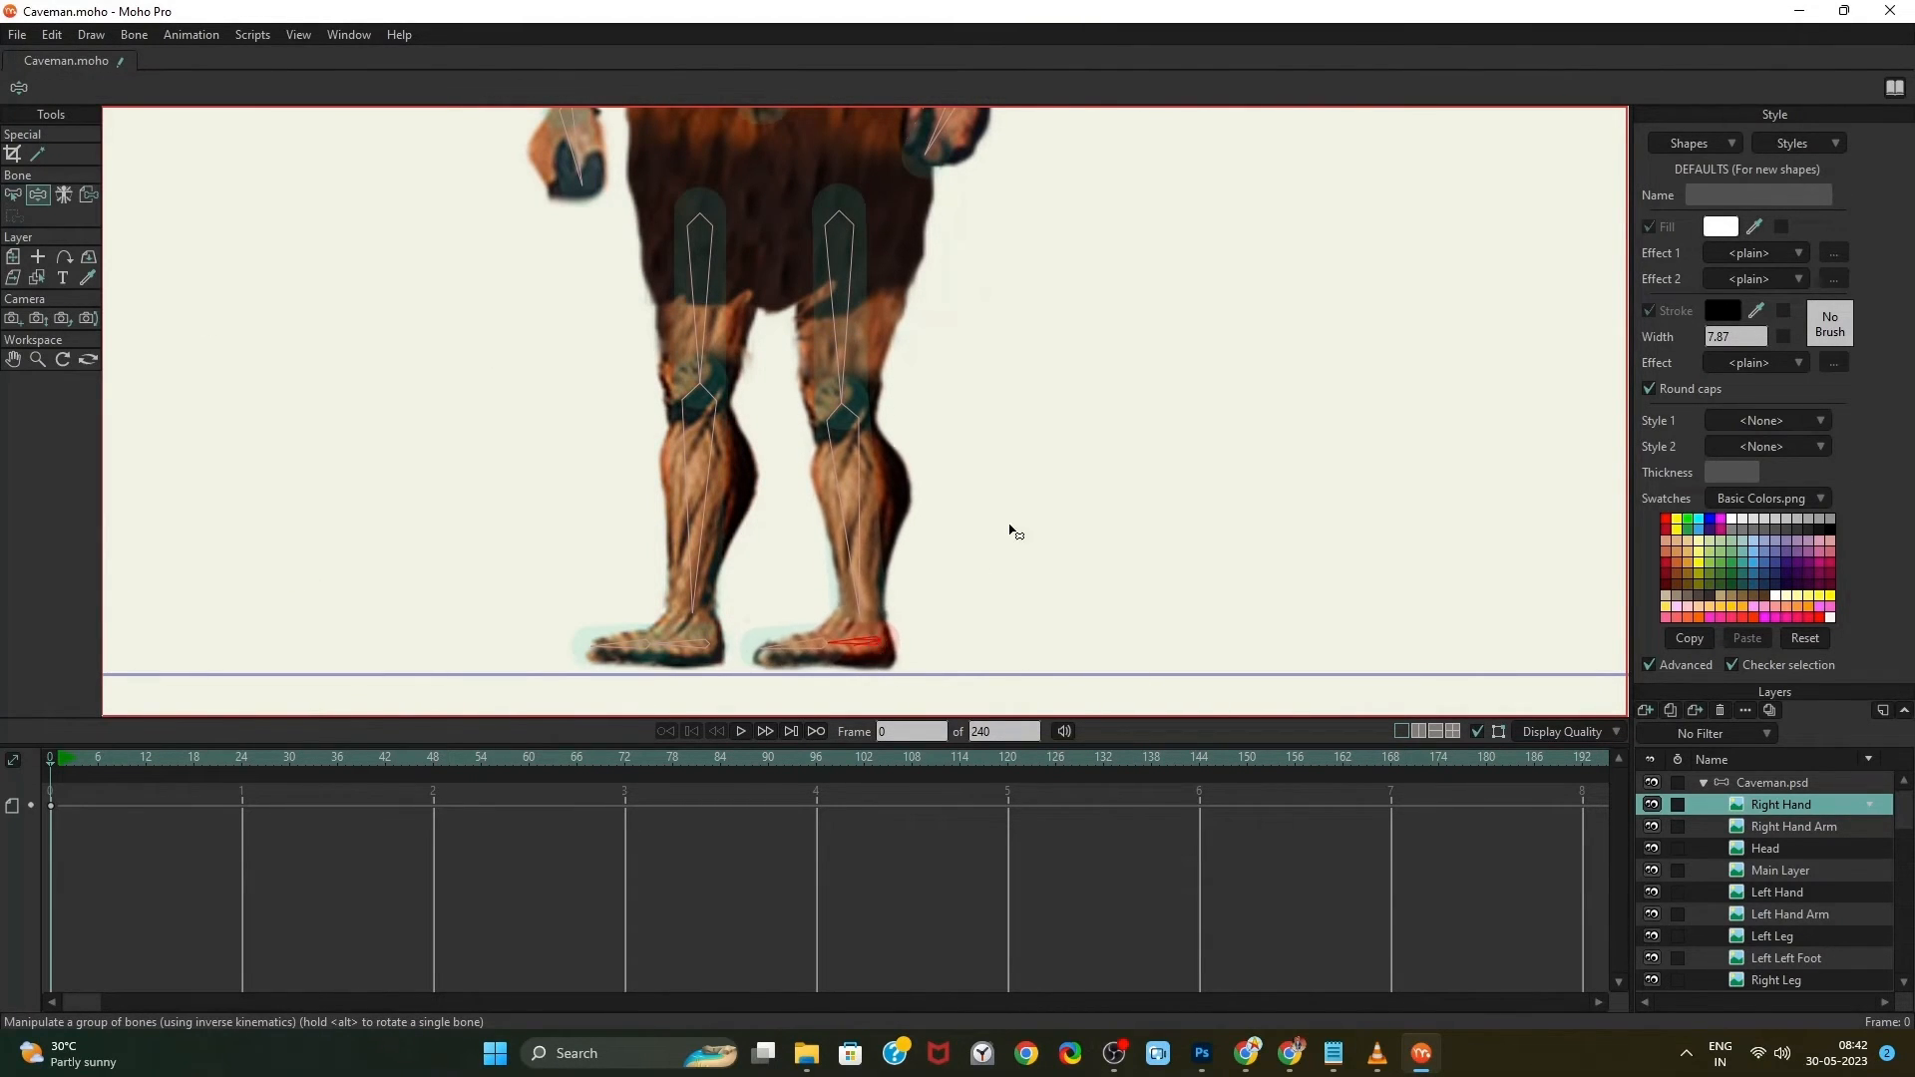
Constrain the angle of head bone B18 to between -20 and 20 degrees
scroll(1012, 530, down, 4)
drag(1016, 389, 758, 573)
scroll(801, 440, up, 4)
scroll(855, 467, down, 7)
drag(833, 334, 886, 460)
scroll(880, 522, up, 5)
mouse_move(746, 572)
mouse_down()
mouse_move(774, 579)
mouse_move(743, 577)
mouse_up()
drag(421, 609, 418, 605)
drag(891, 197, 952, 469)
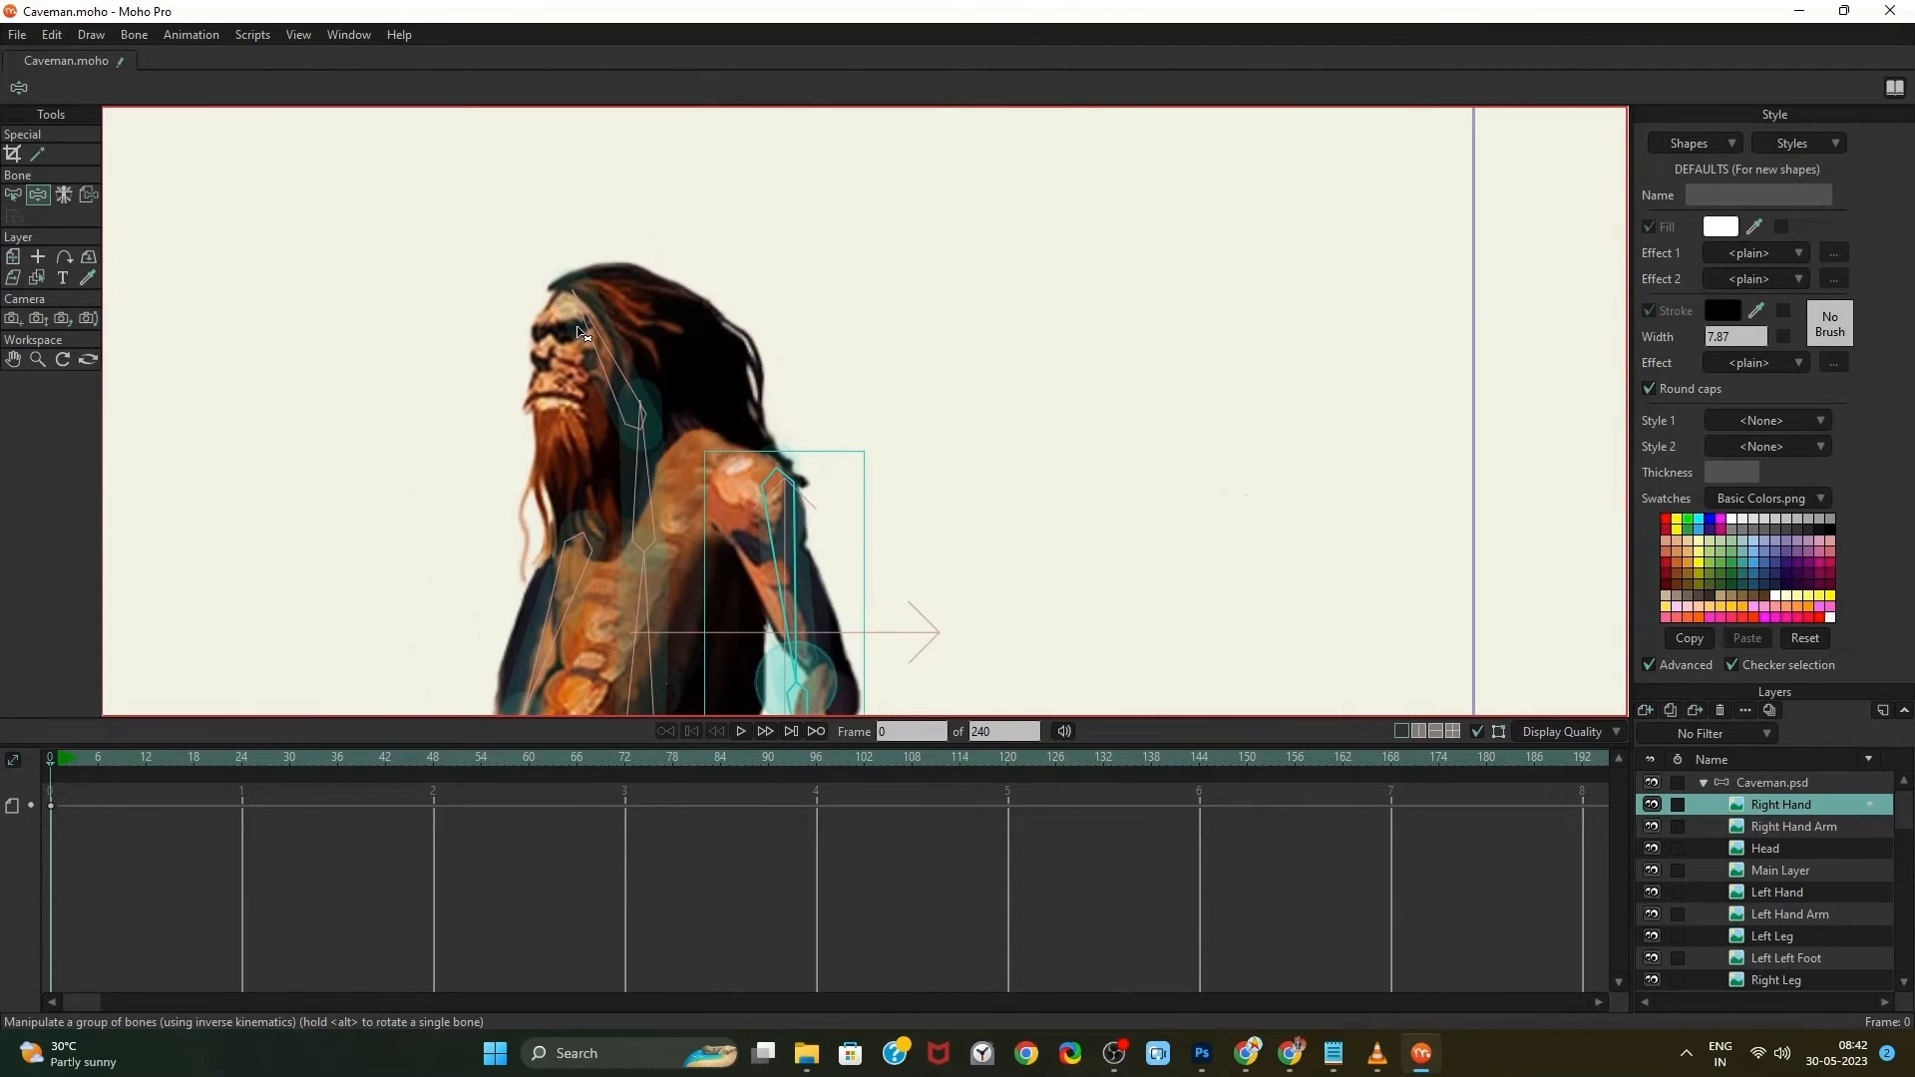
click(8, 195)
click(577, 312)
click(121, 92)
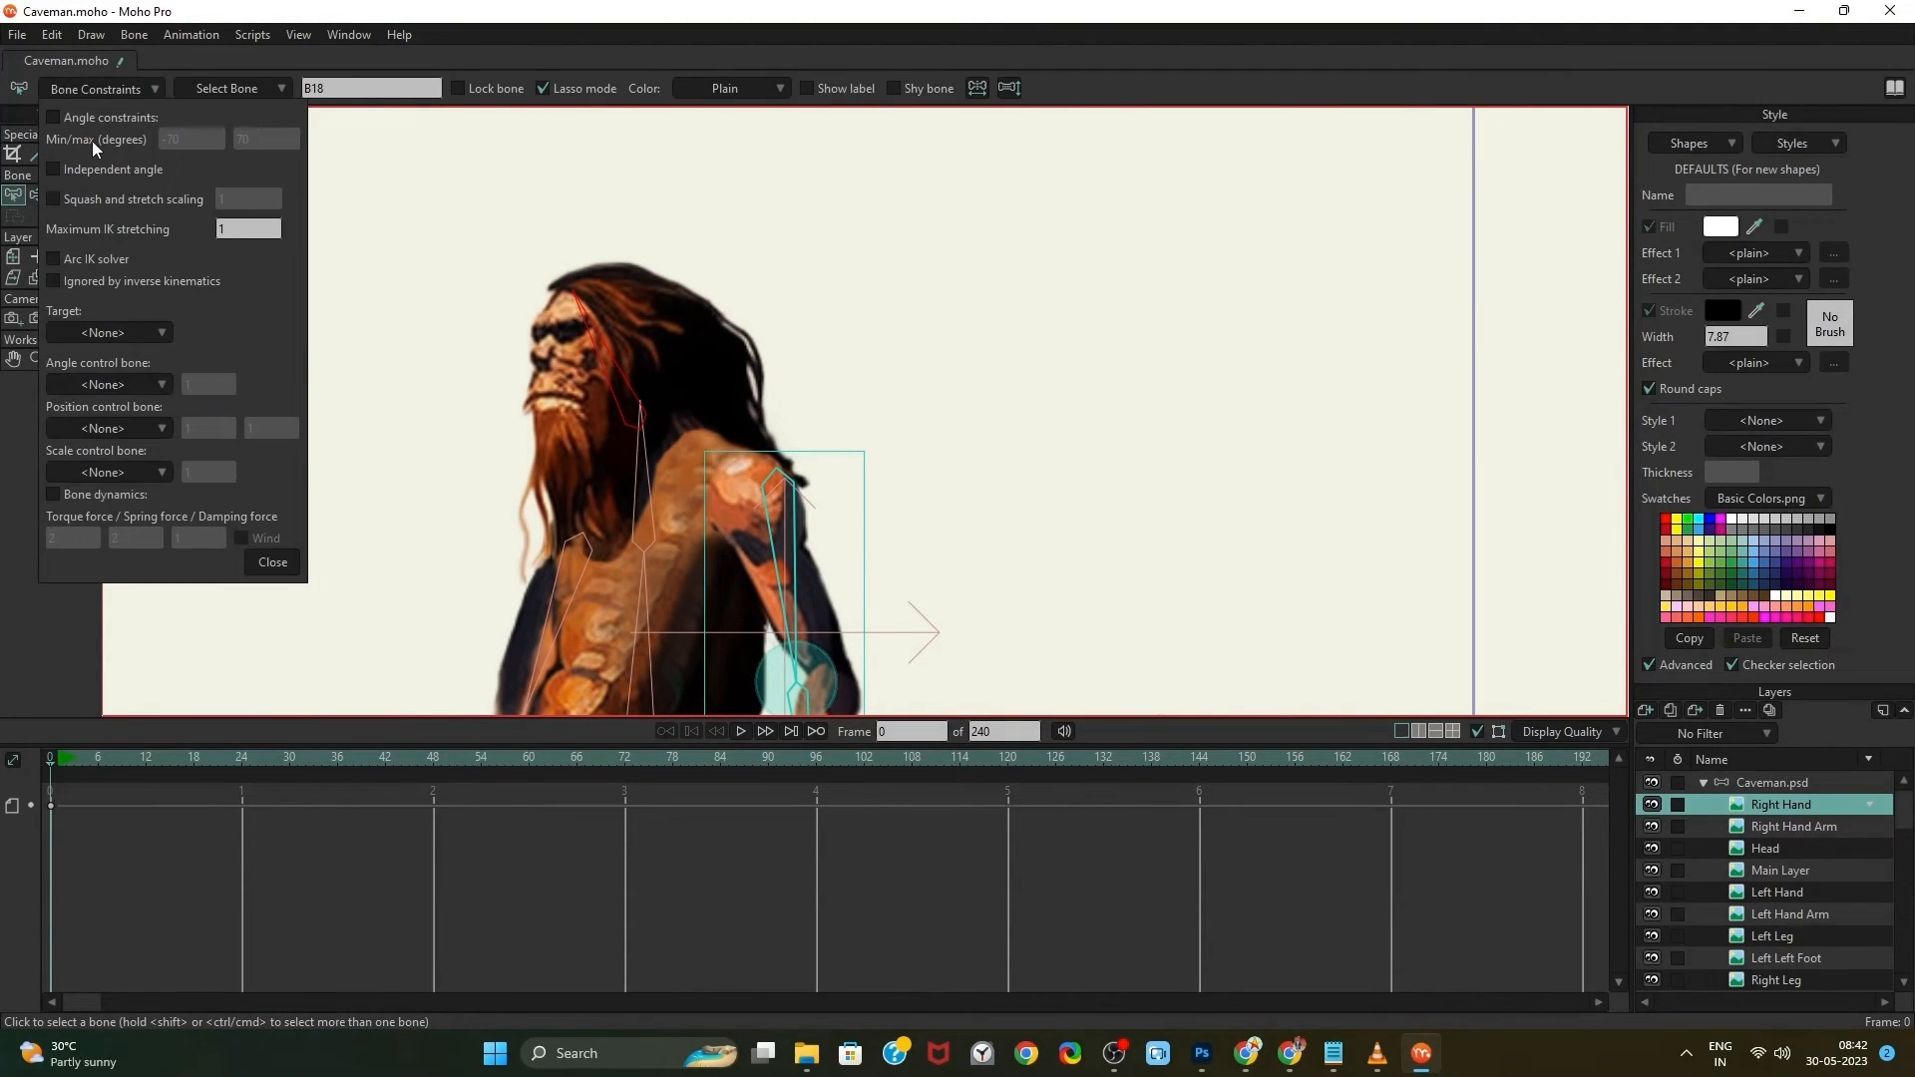
click(206, 141)
text(-2)
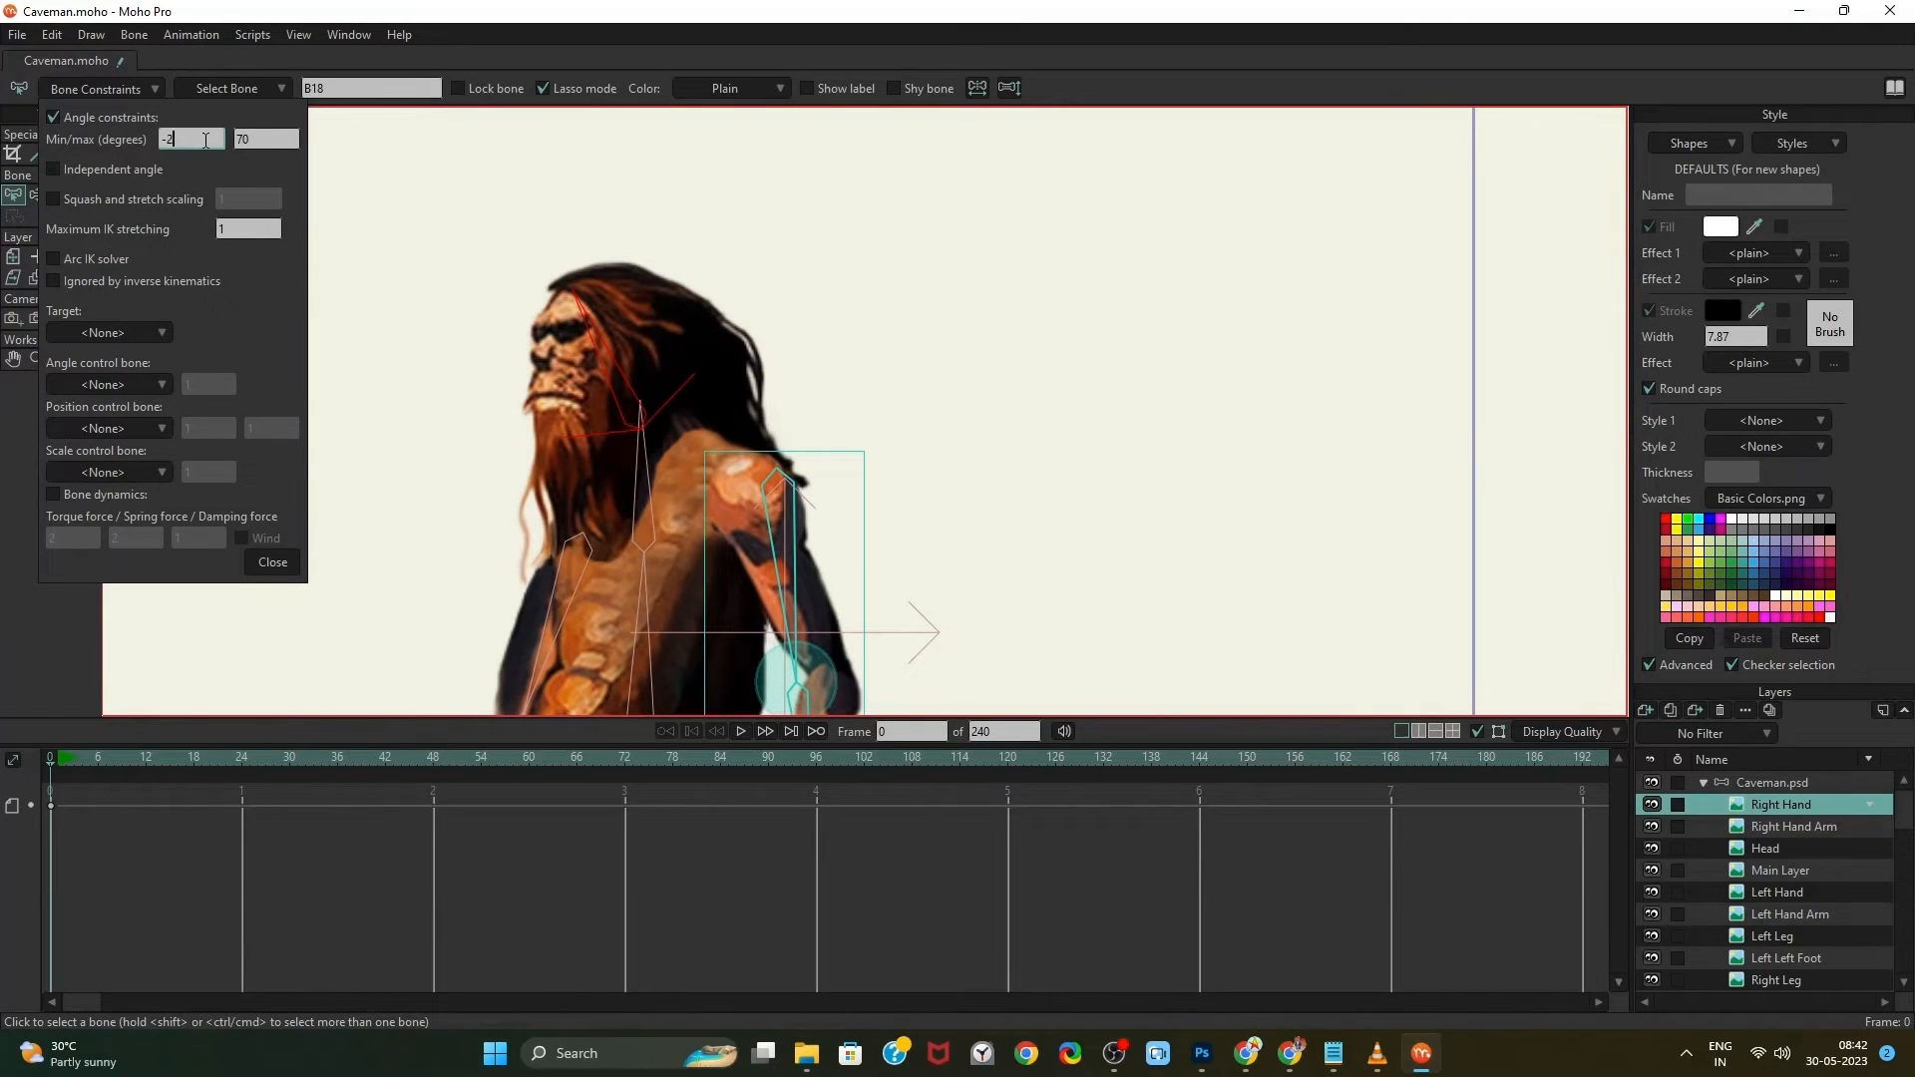
text(0)
key(Tab)
click(291, 565)
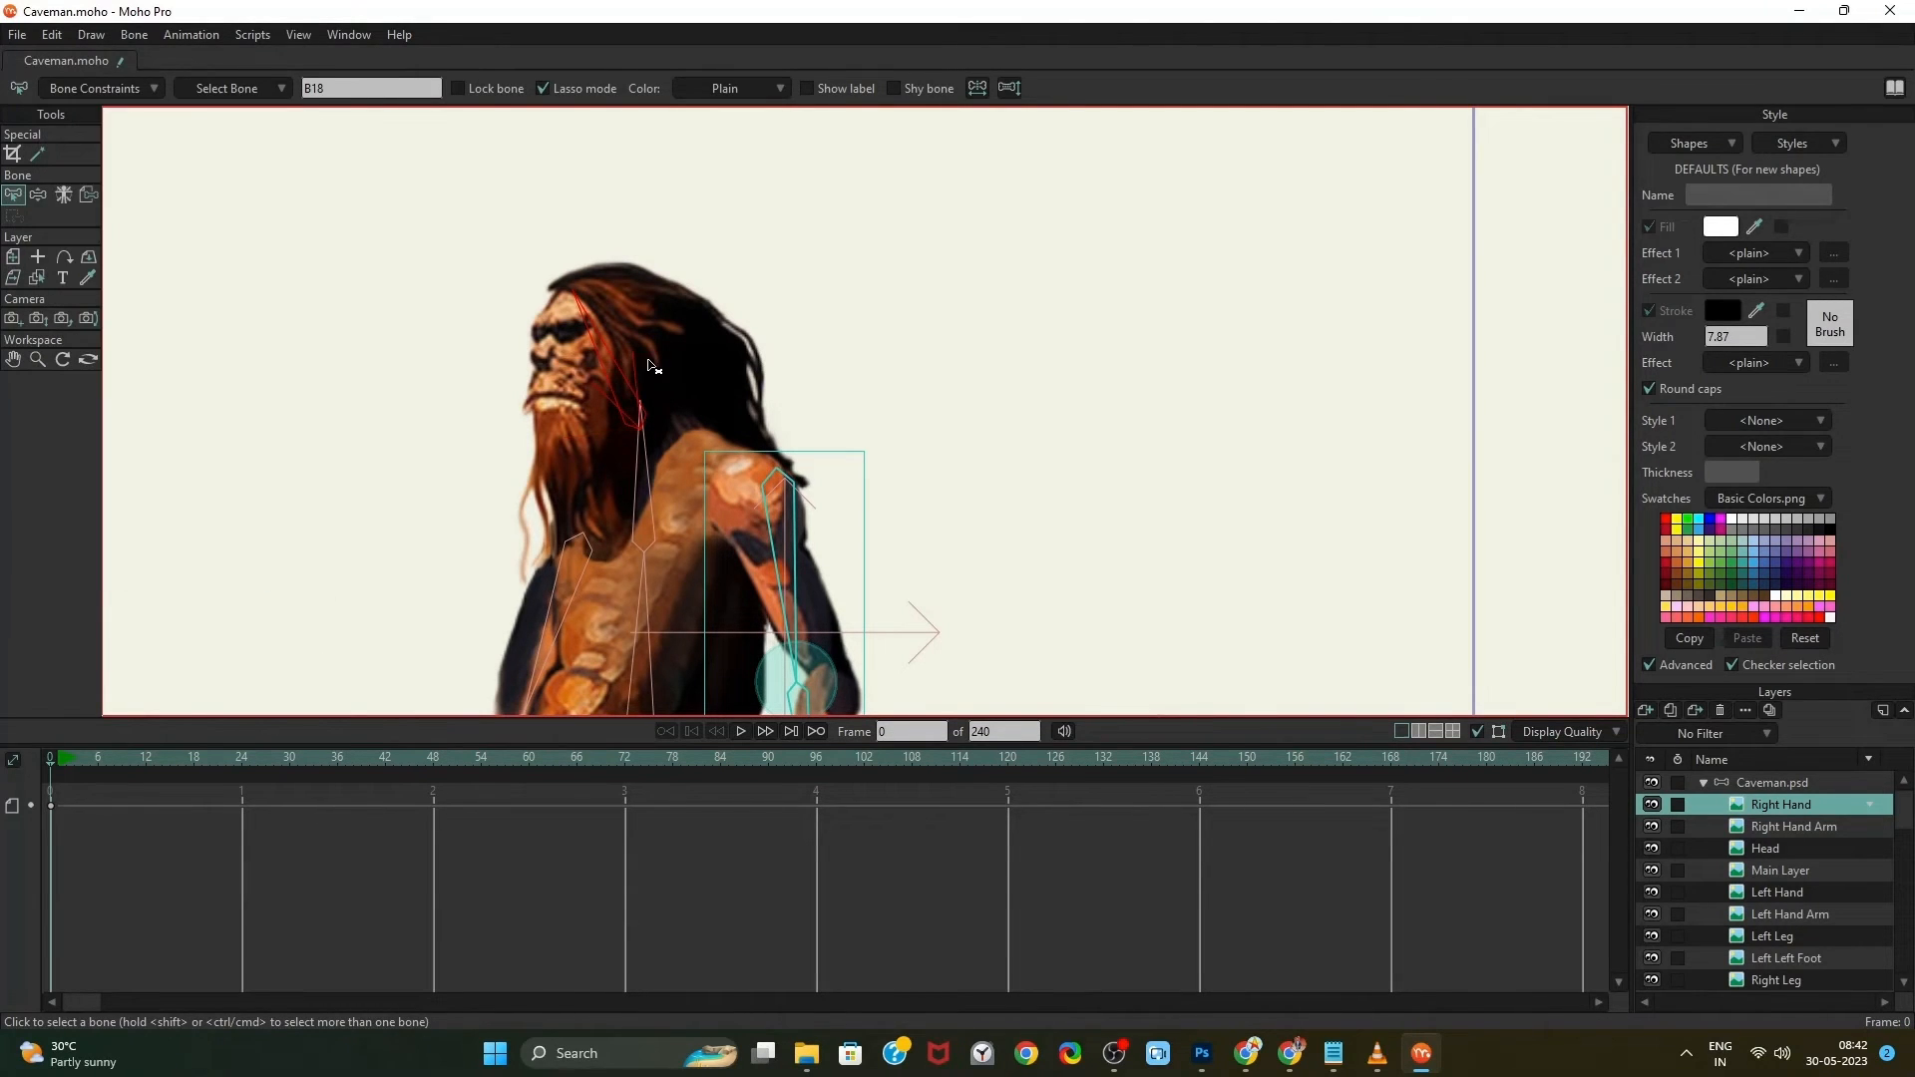
Test the head's rotation with Manipulate Bones and review the head bone's angle constraints
click(38, 195)
drag(603, 329, 659, 317)
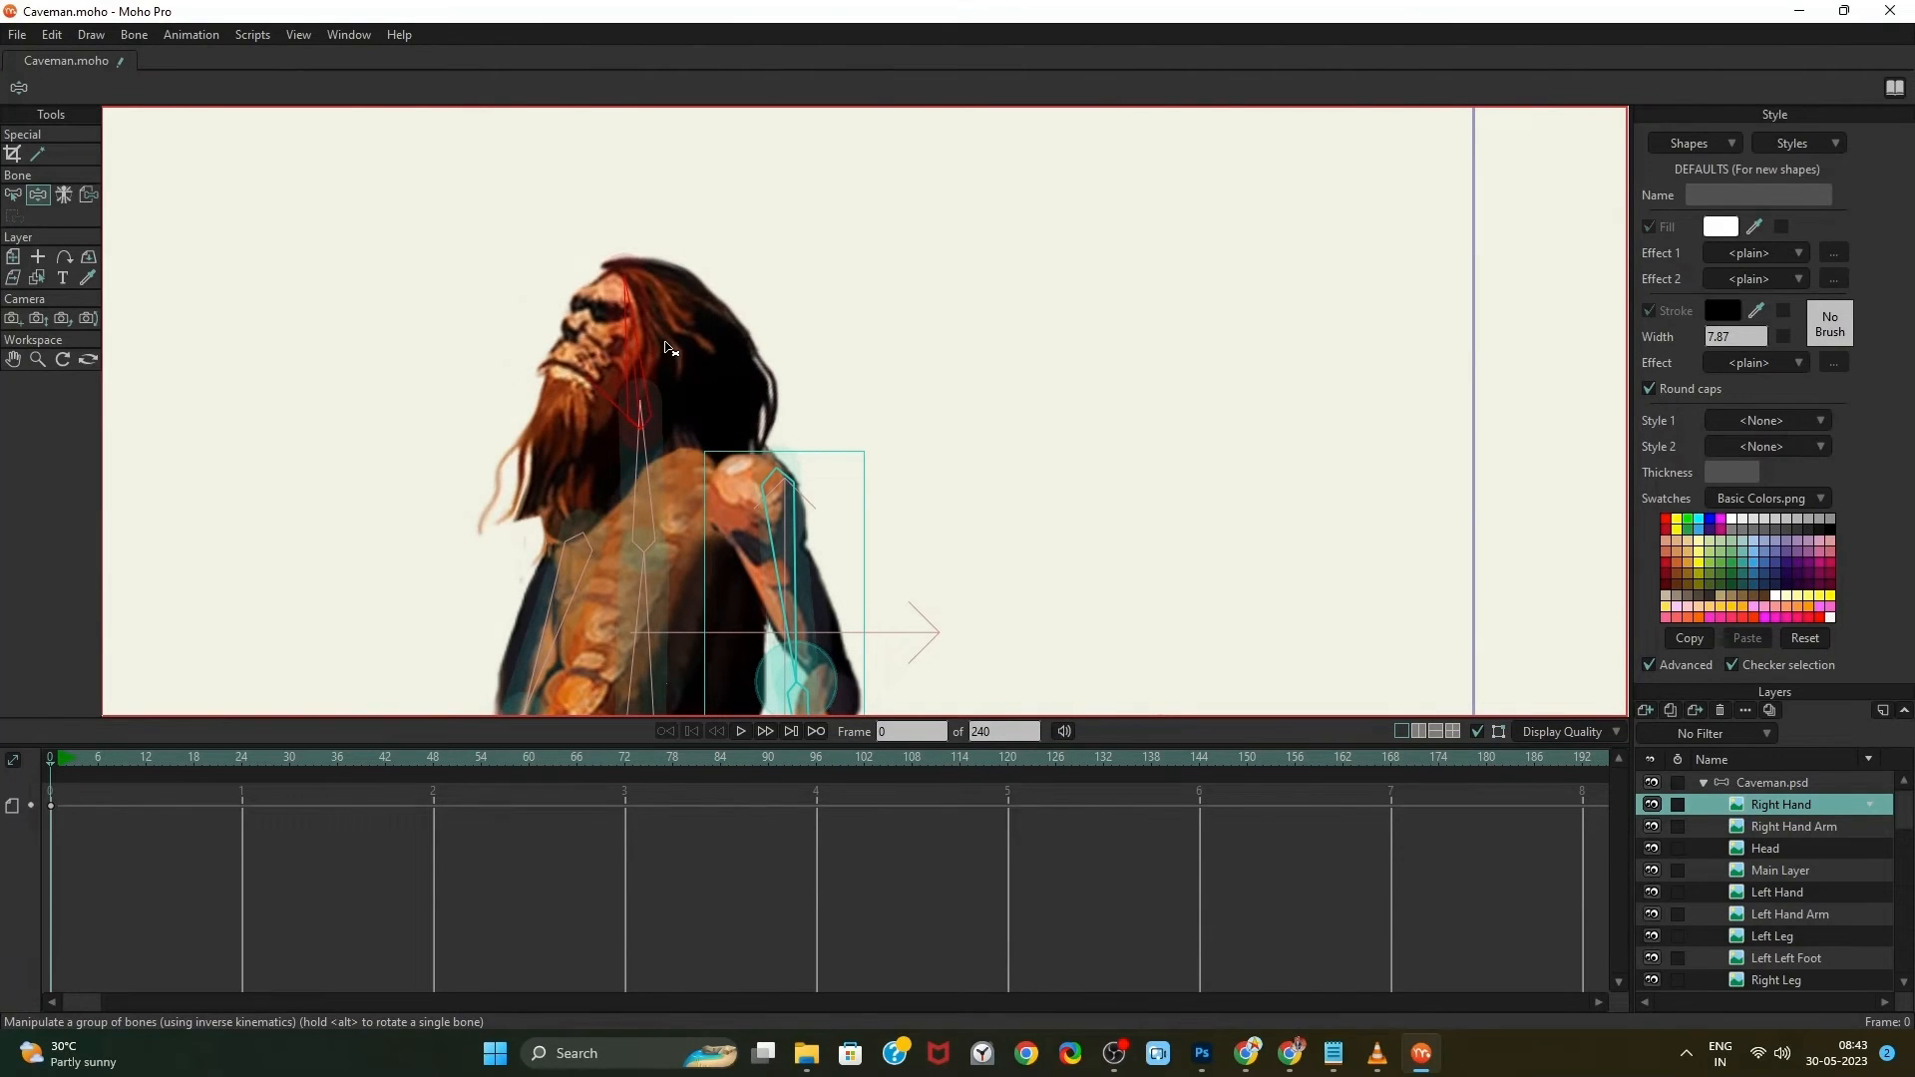
click(13, 195)
click(100, 88)
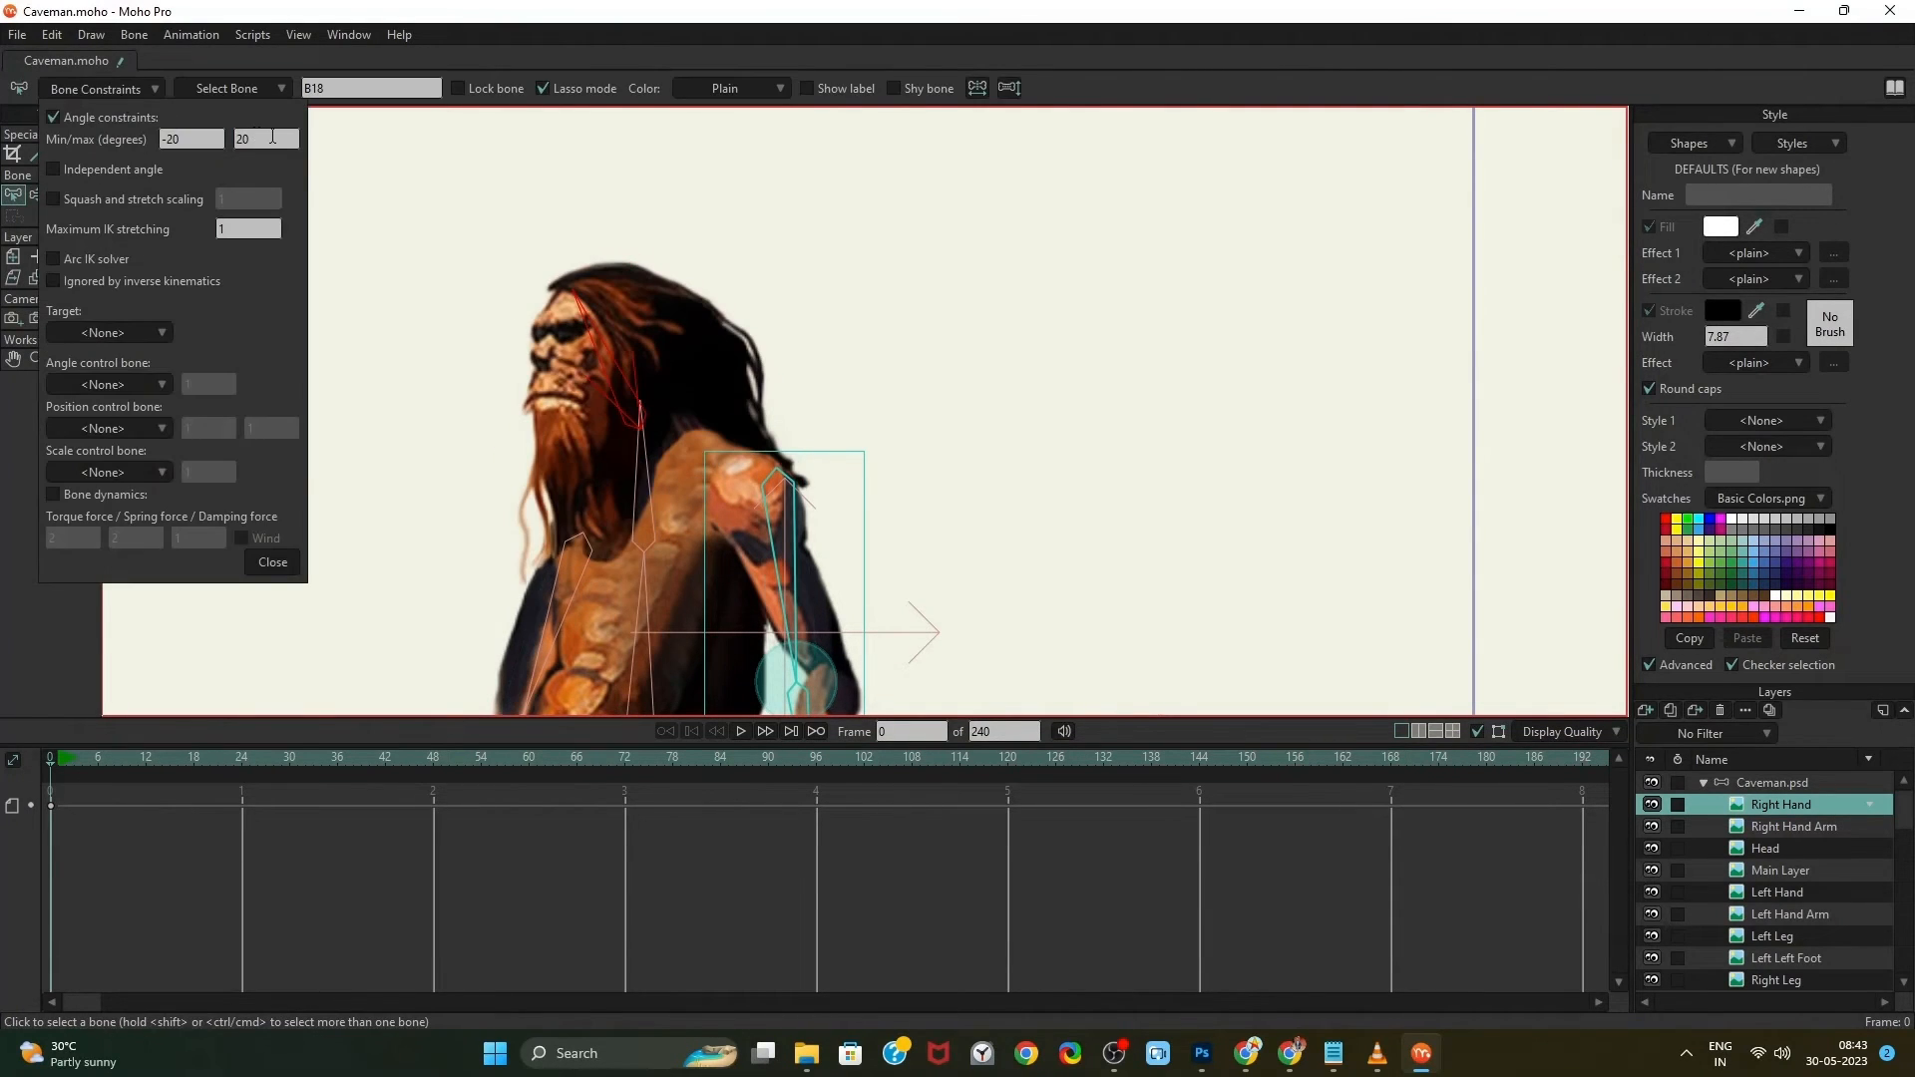
click(312, 614)
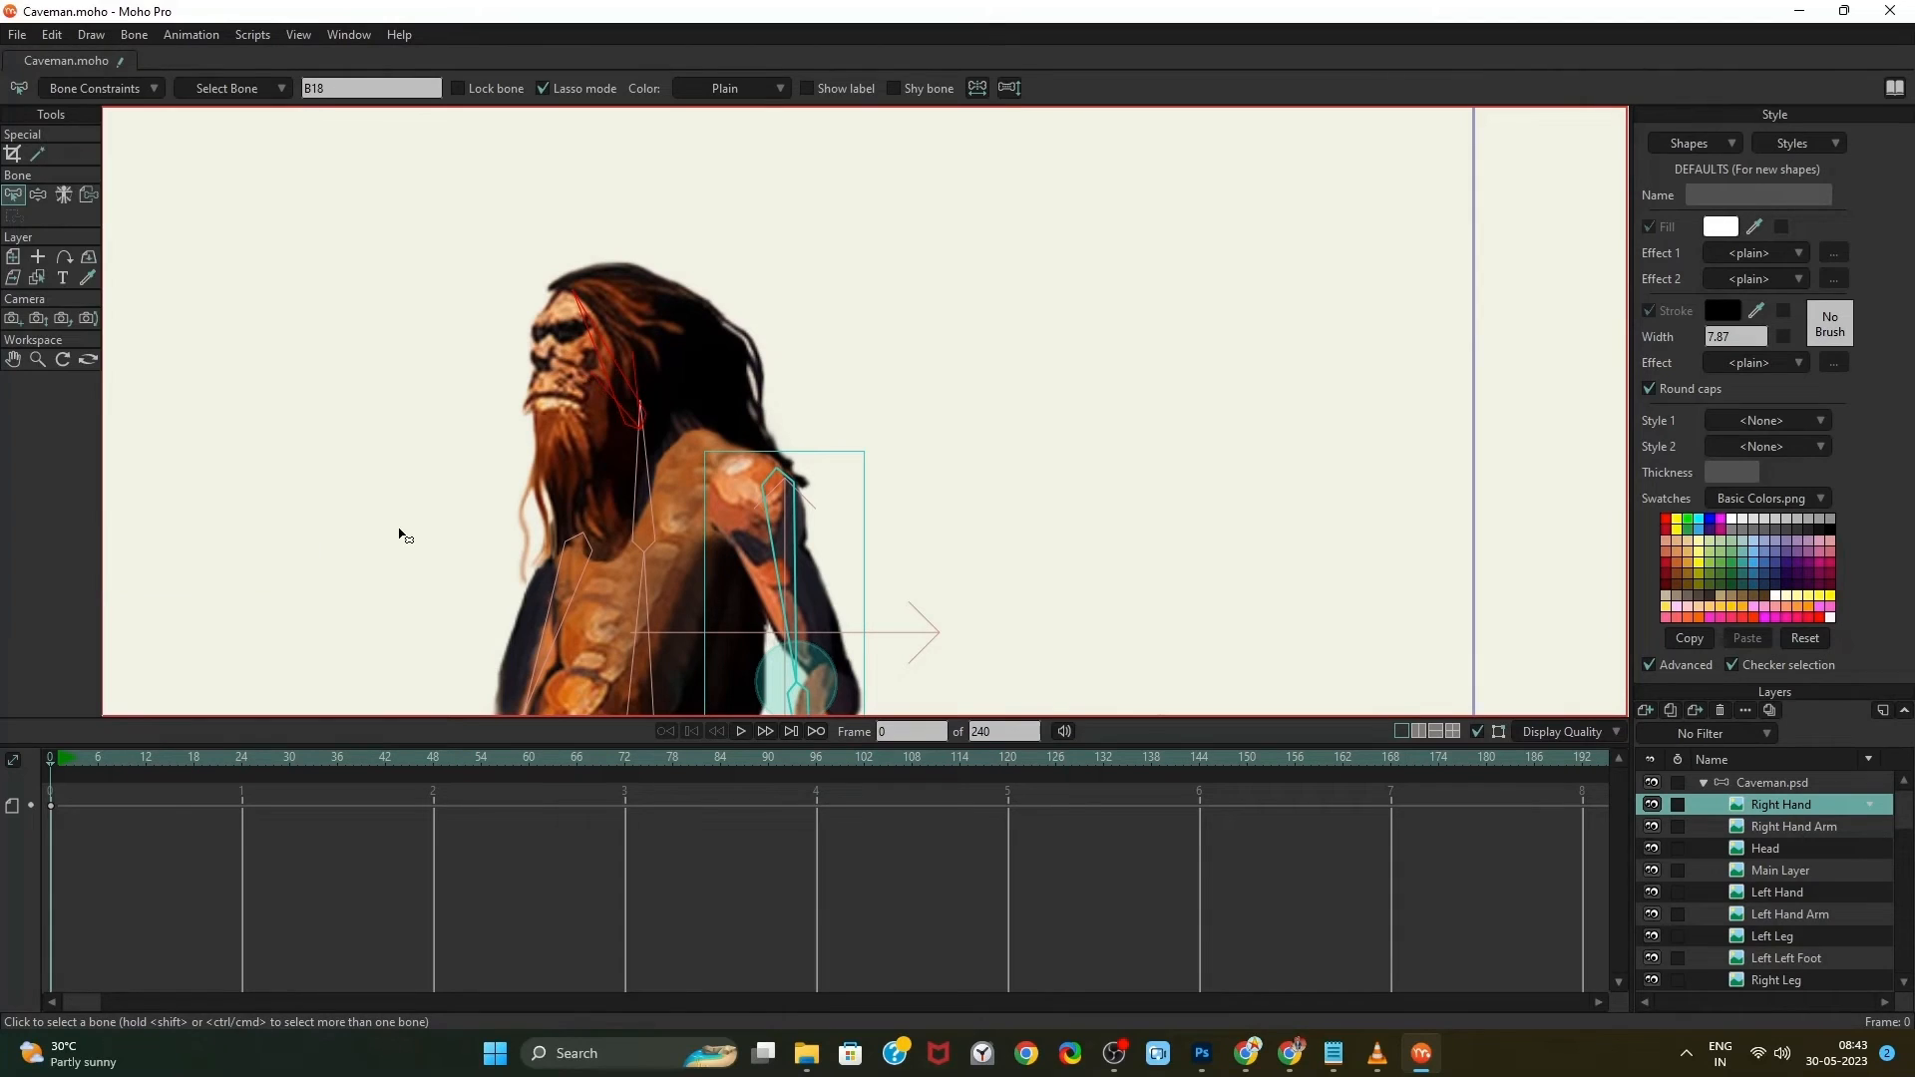
Tighten head bone B18's minimum angle to -15 degrees and test the head's rotation again
click(119, 89)
click(259, 138)
text(2)
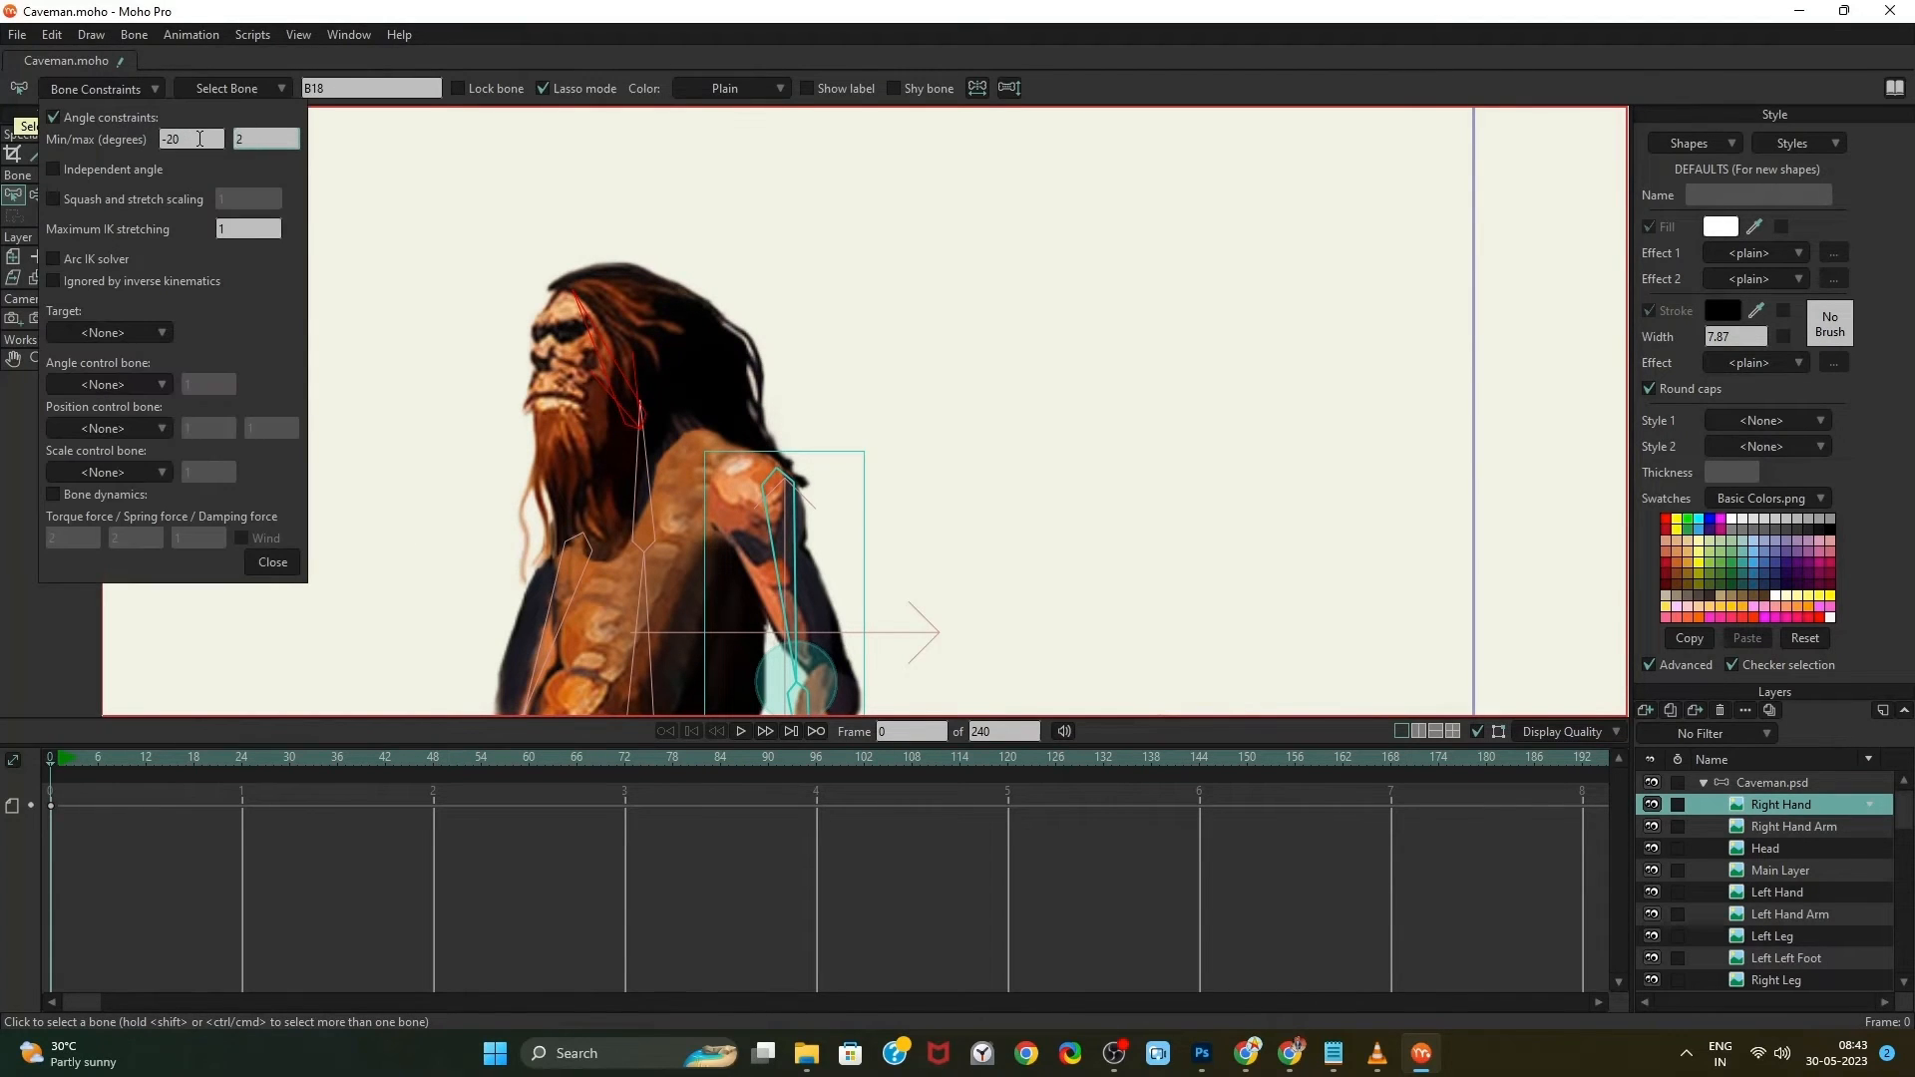
text(0)
click(199, 140)
click(289, 567)
click(38, 195)
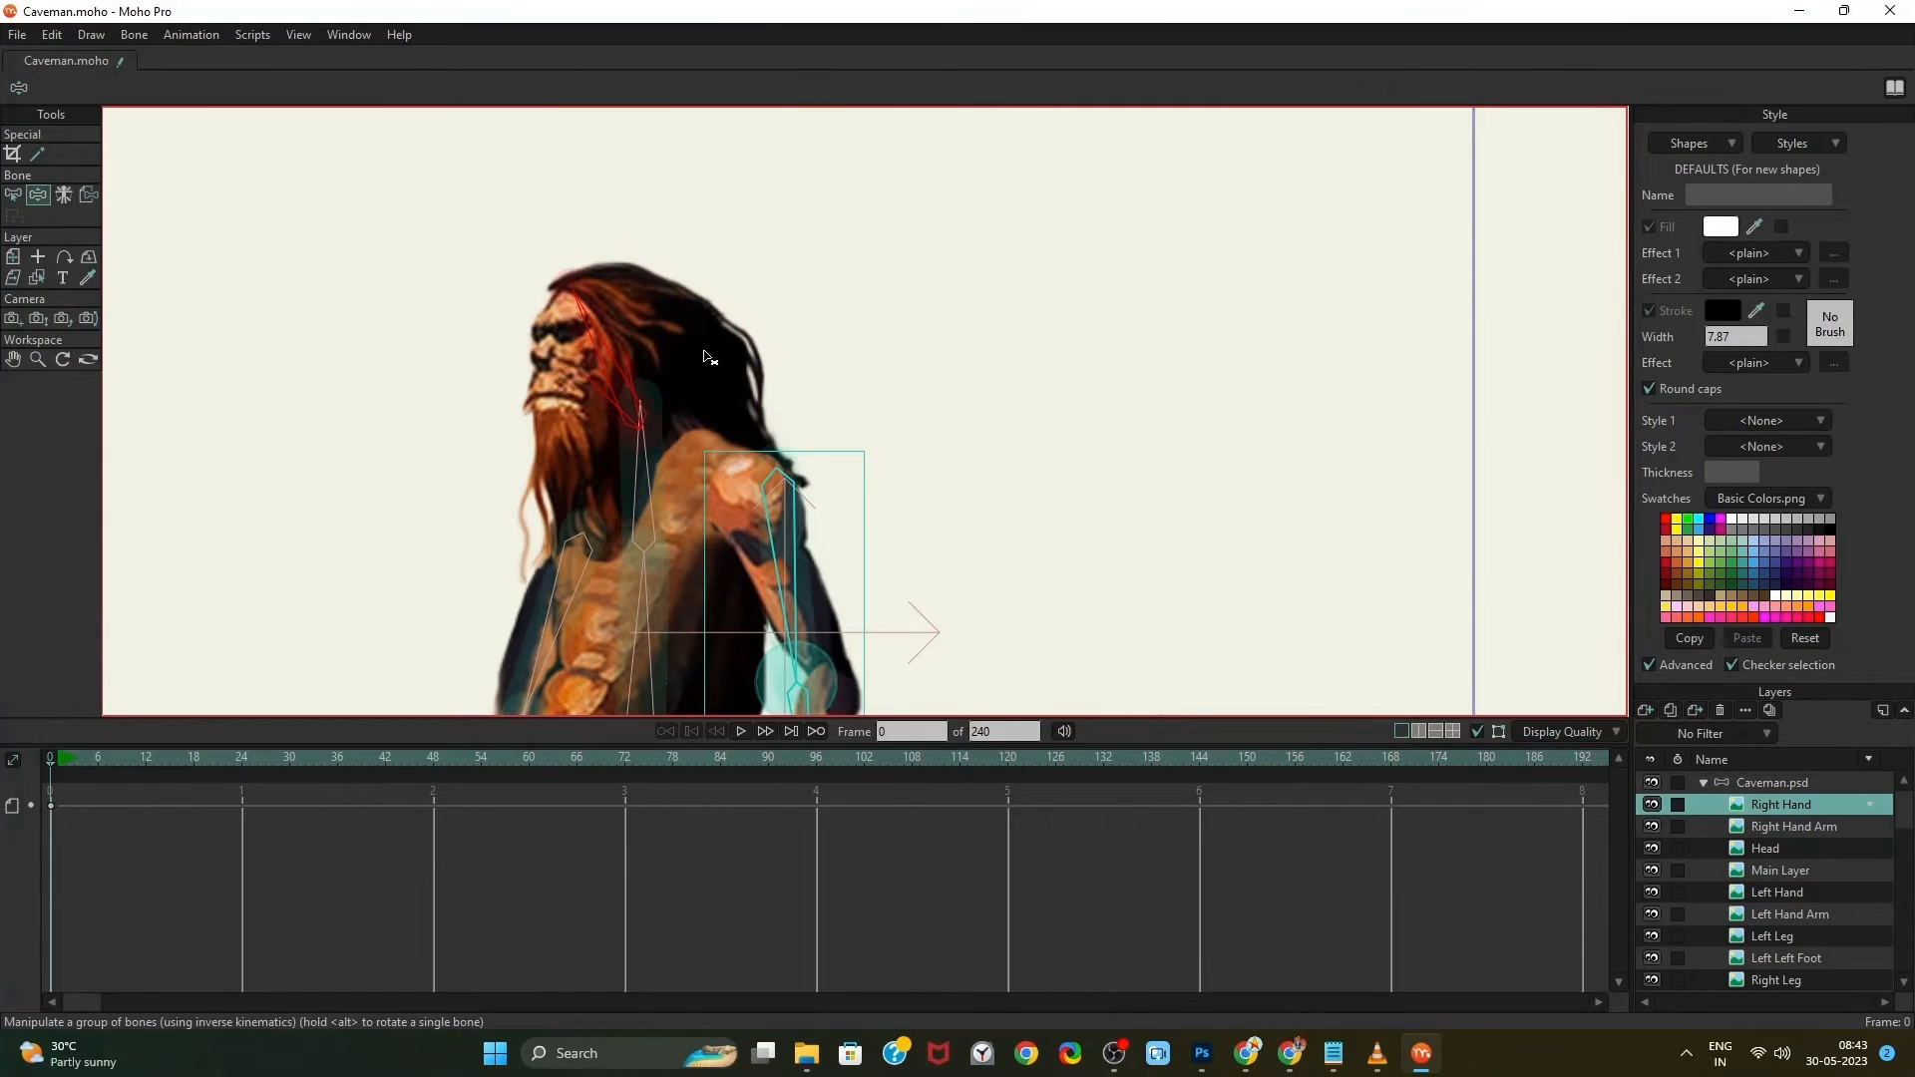
mouse_move(711, 357)
mouse_down()
mouse_move(766, 332)
mouse_move(603, 332)
mouse_move(722, 327)
mouse_up()
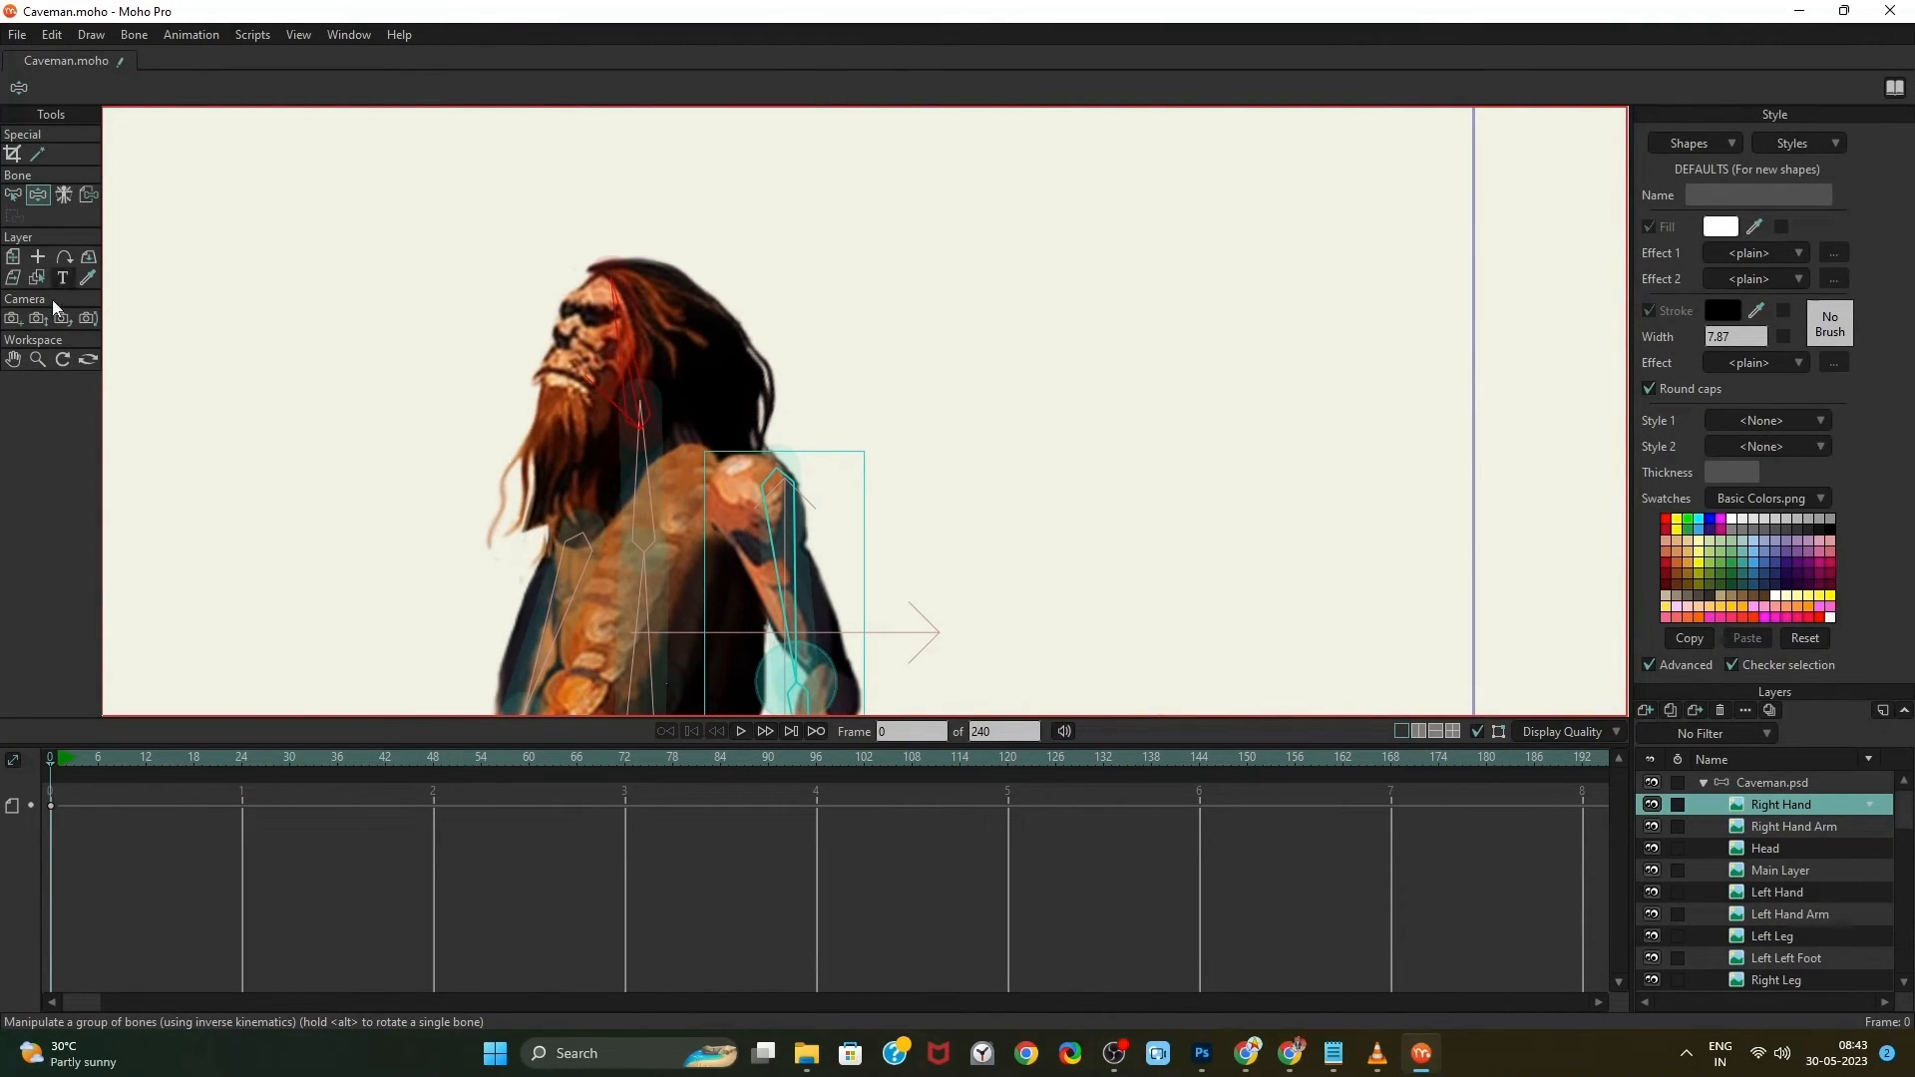
Reduce head bone B18's maximum angle to 10 degrees and retest the head's rotation
click(13, 195)
click(86, 92)
click(275, 136)
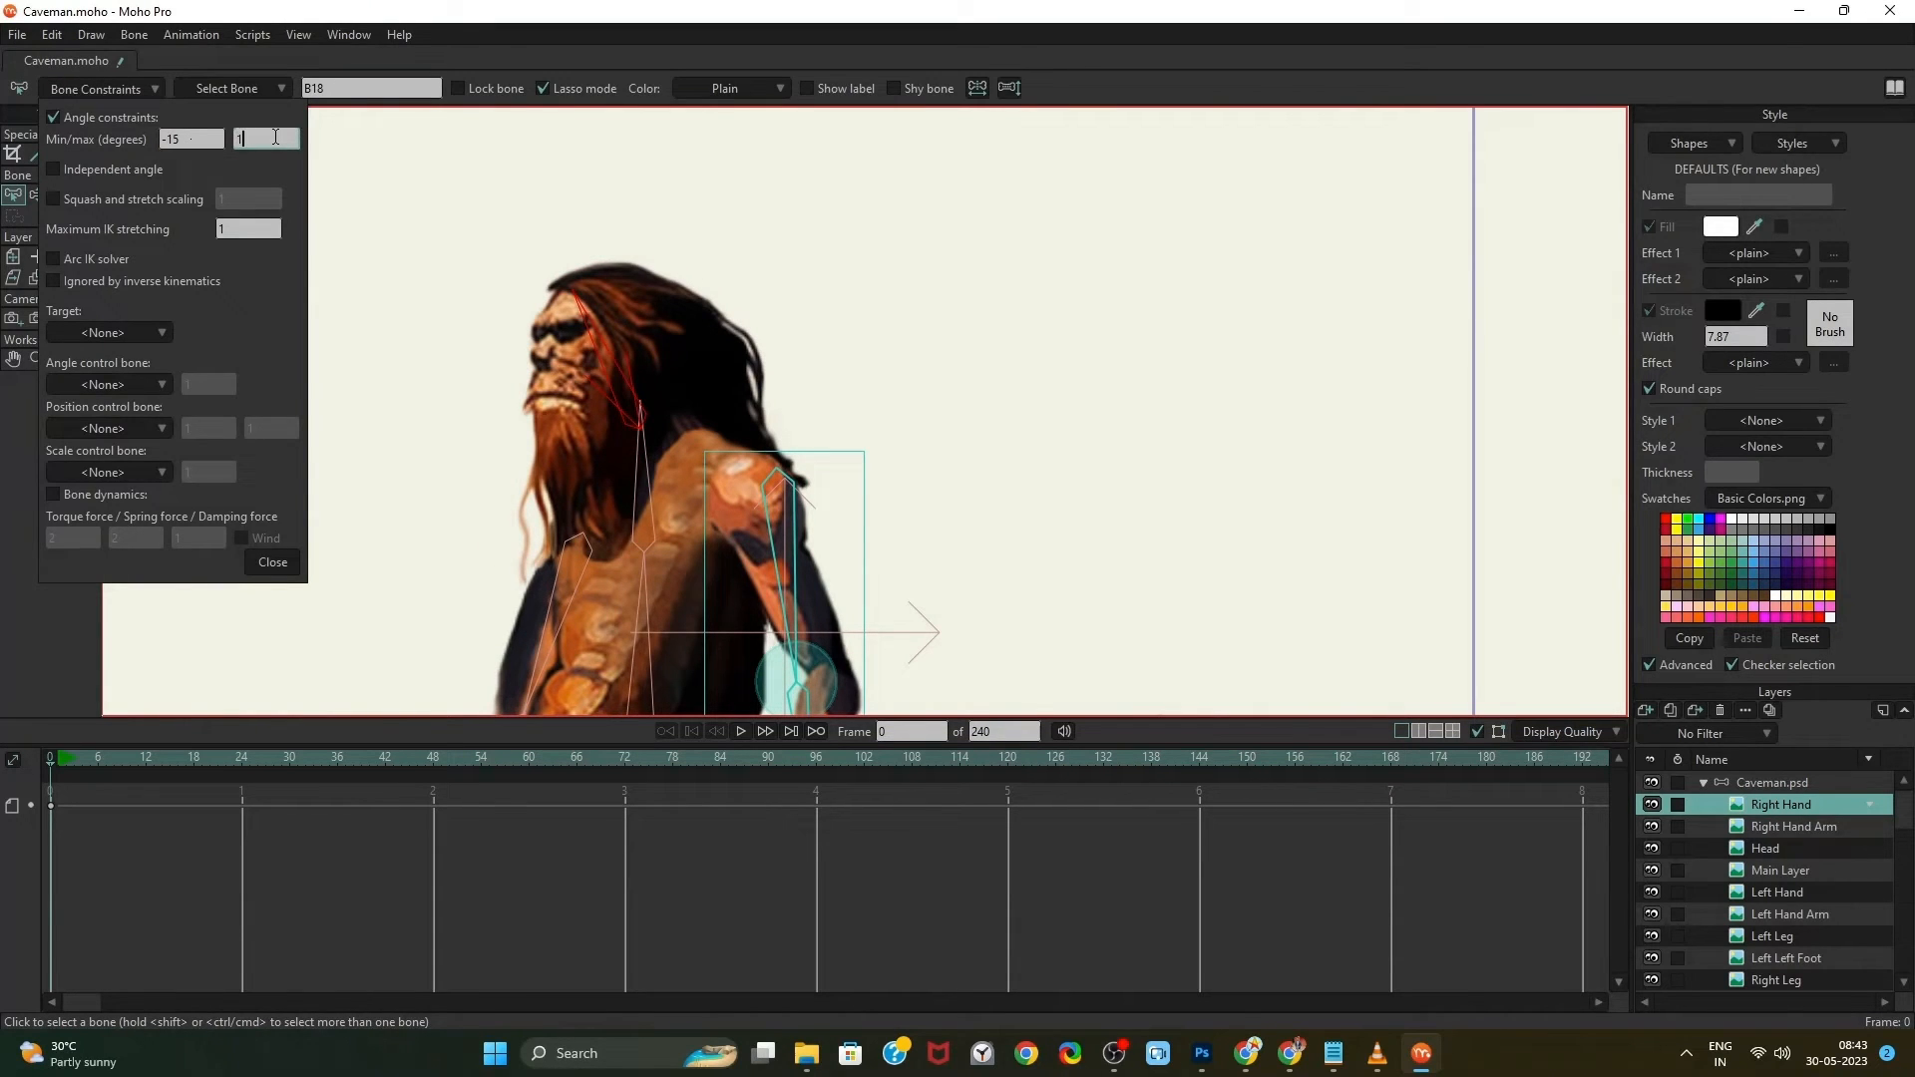
text(10)
click(212, 141)
click(279, 567)
key(z)
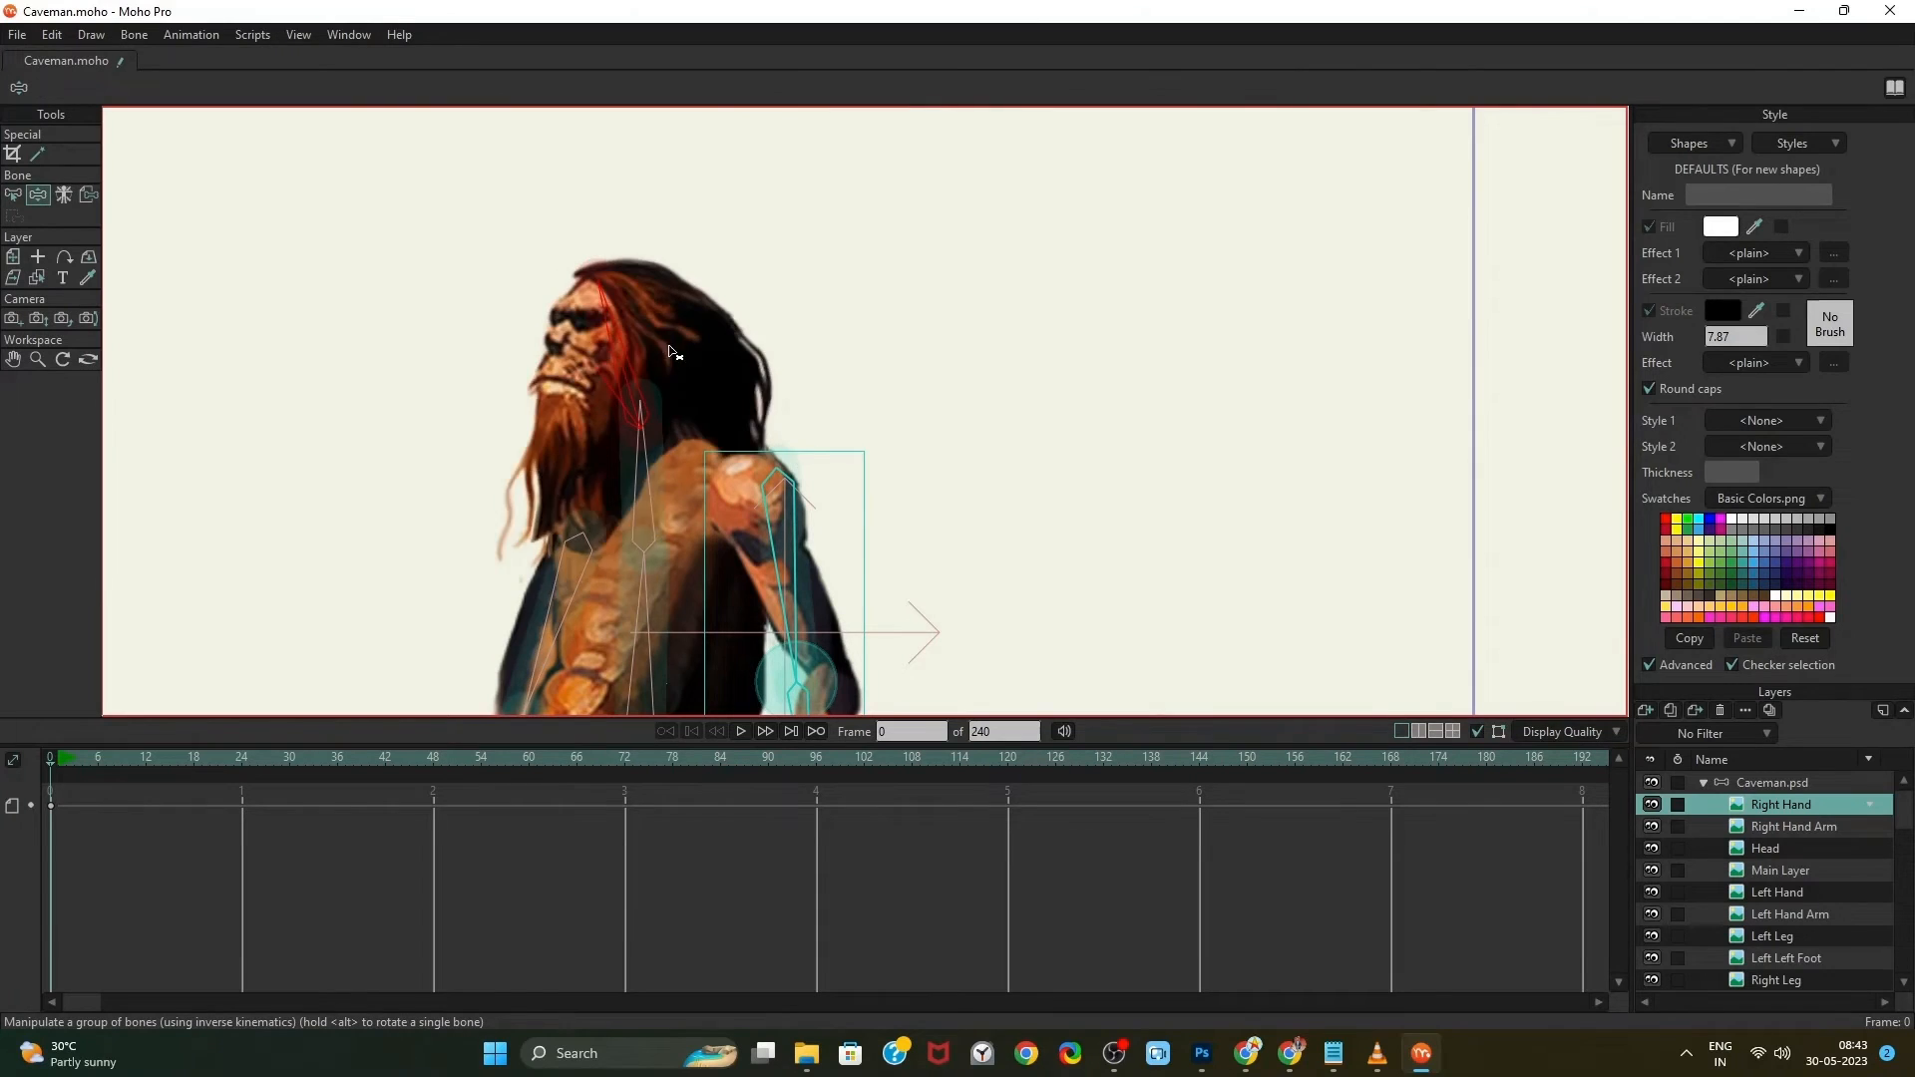
scroll(821, 435, down, 4)
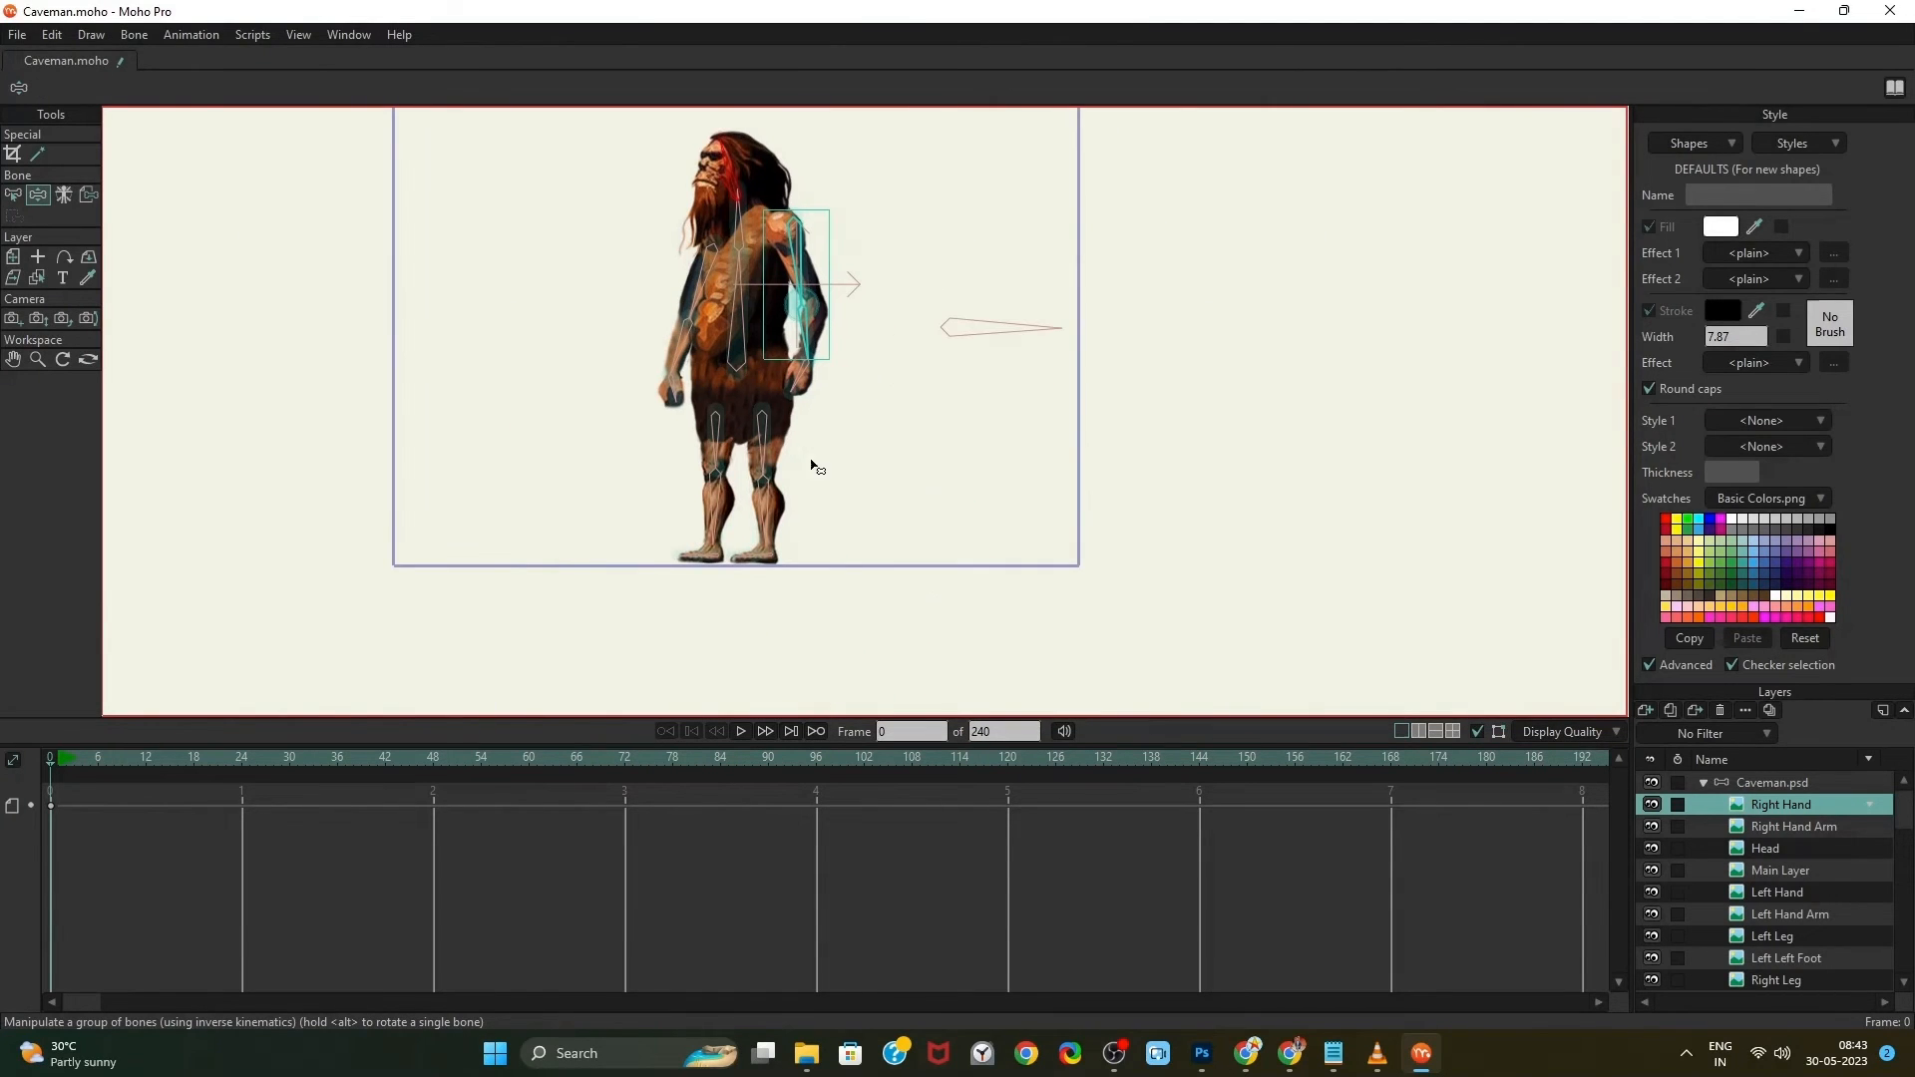
scroll(829, 471, up, 1)
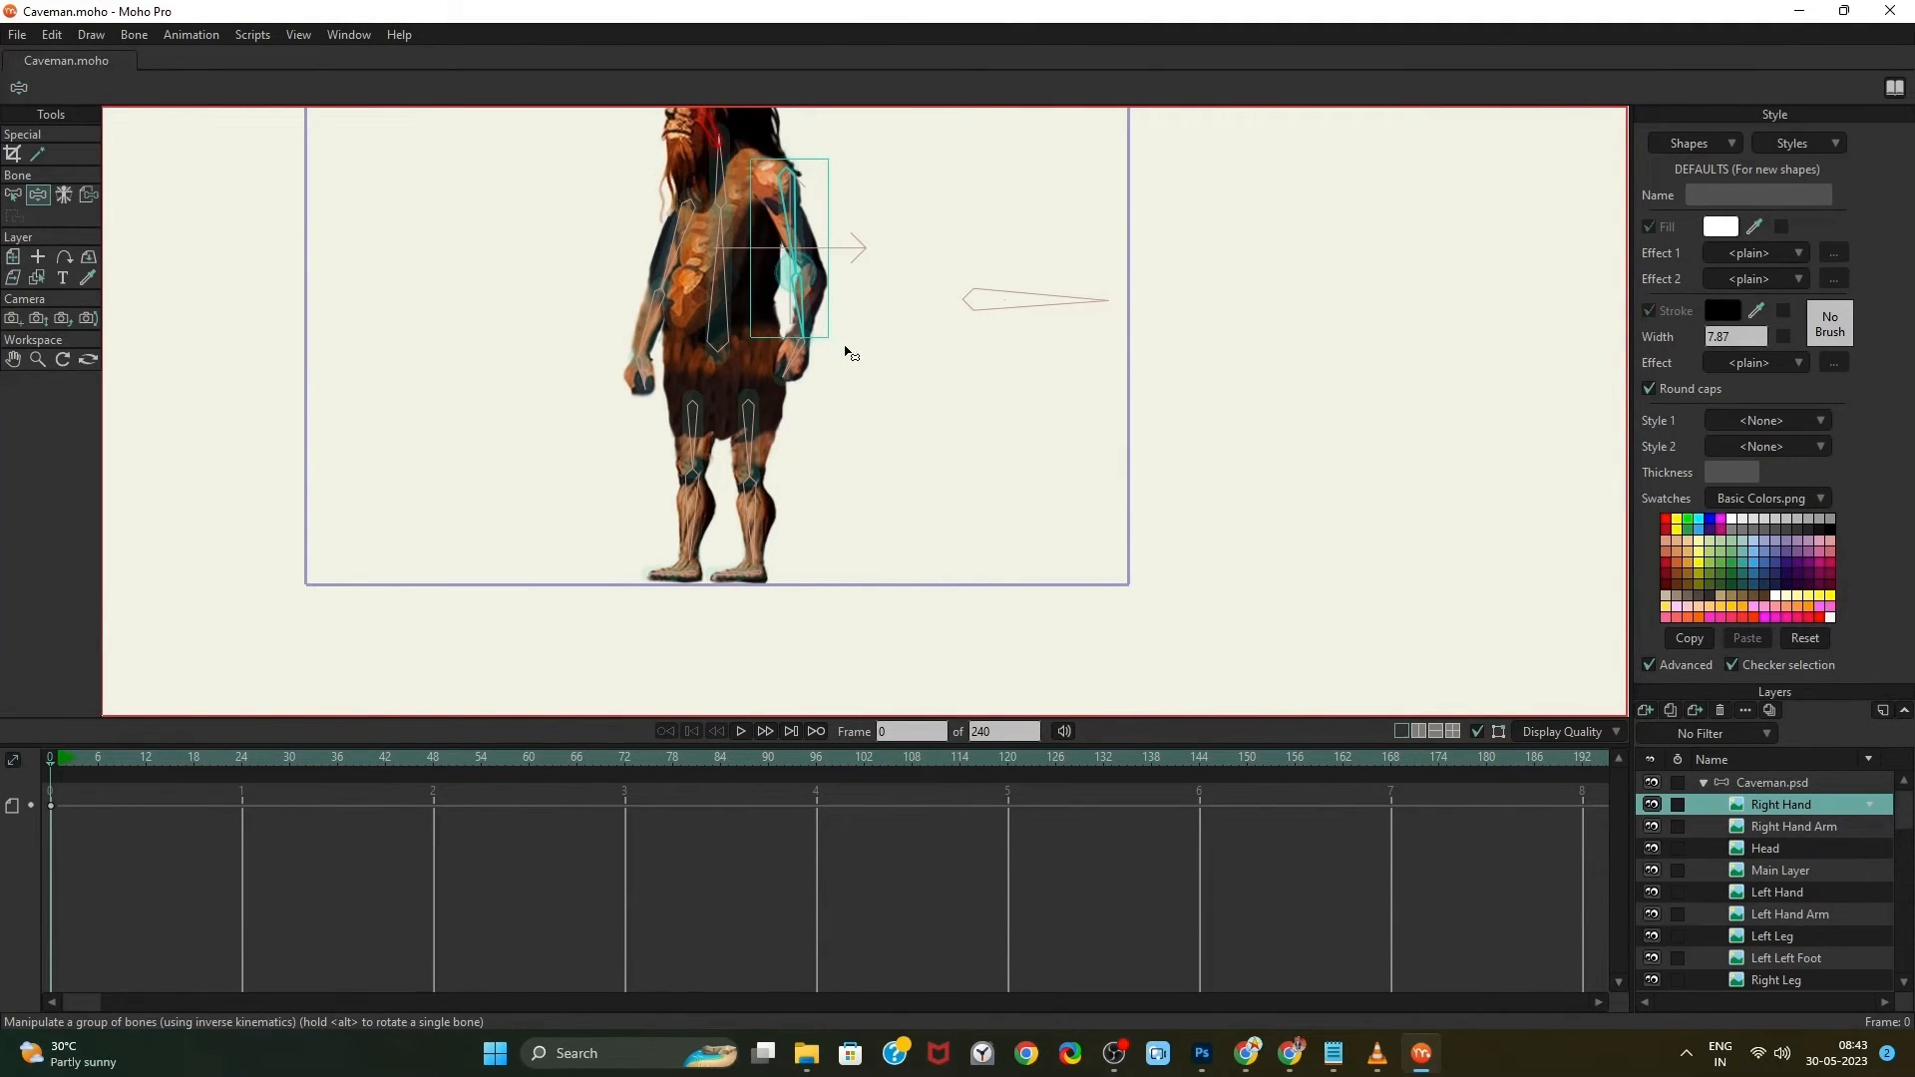
drag(916, 189, 889, 286)
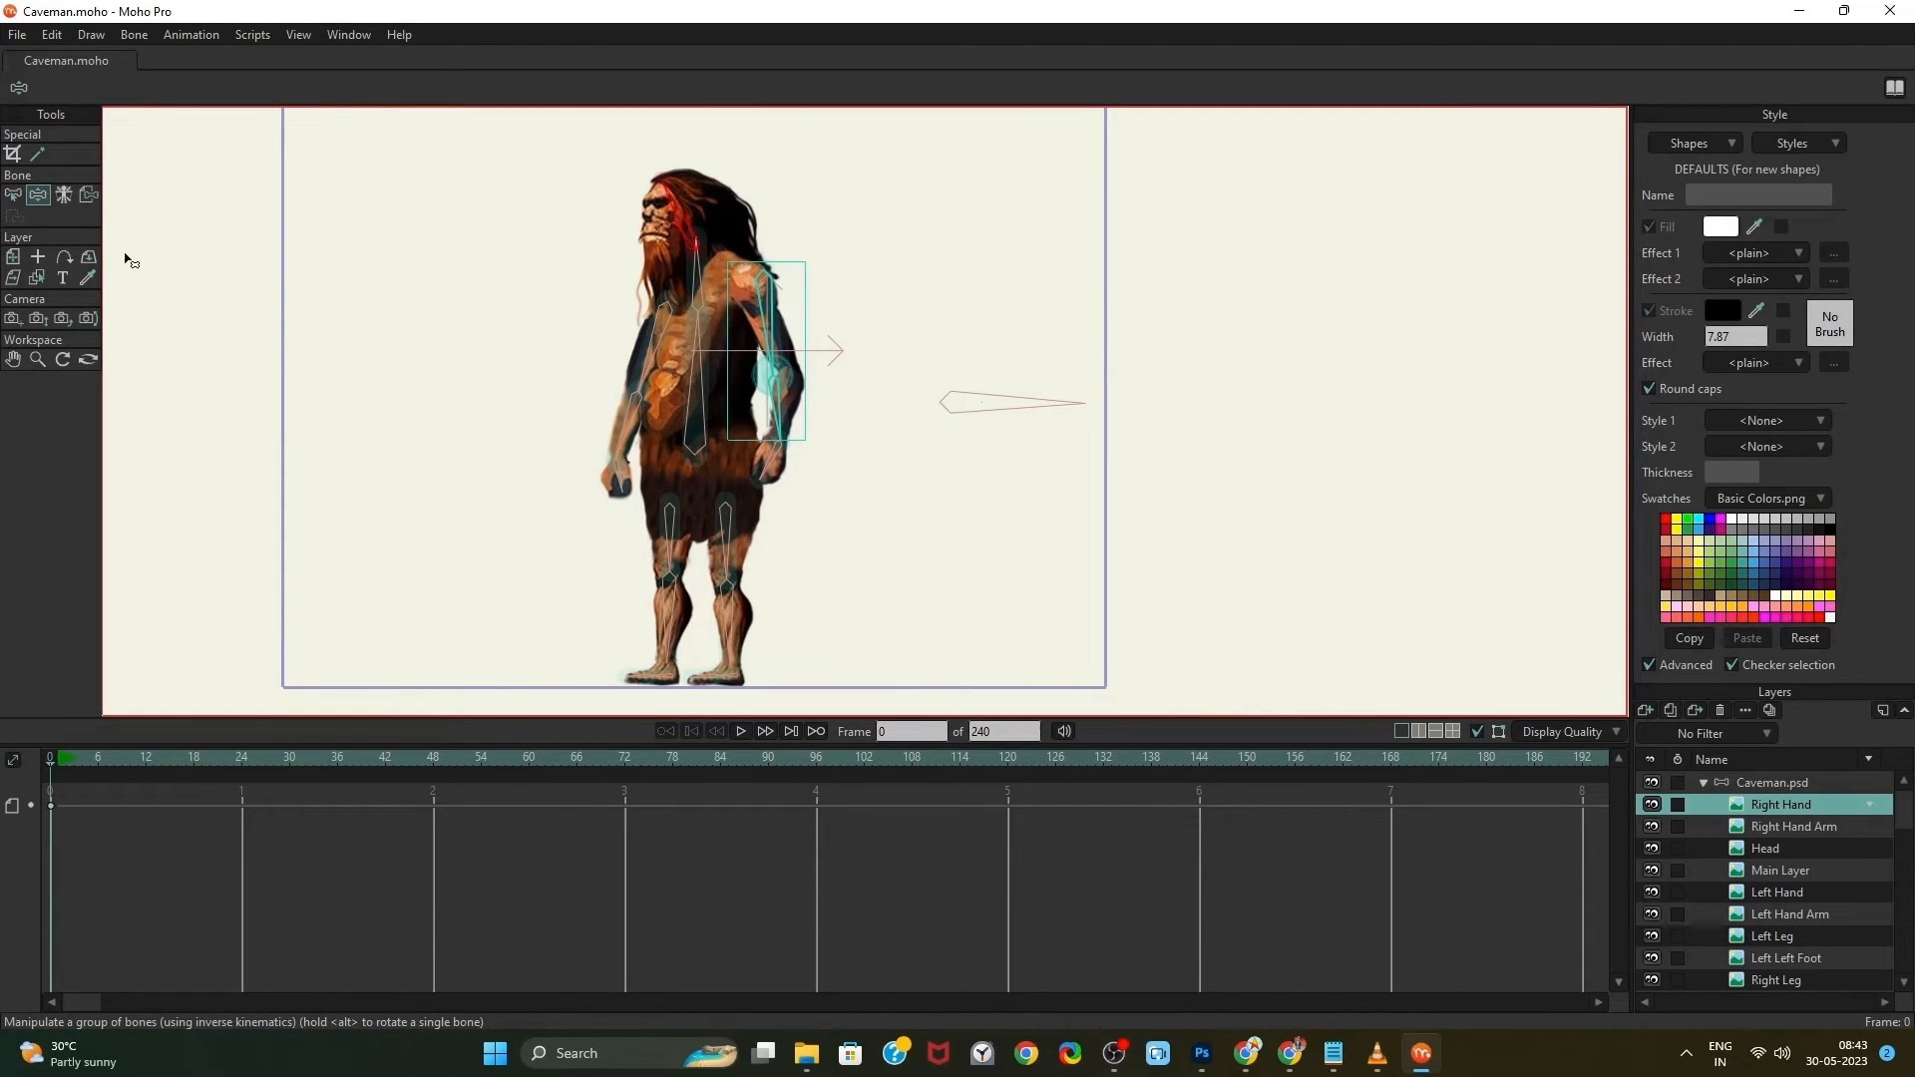
drag(783, 594, 779, 569)
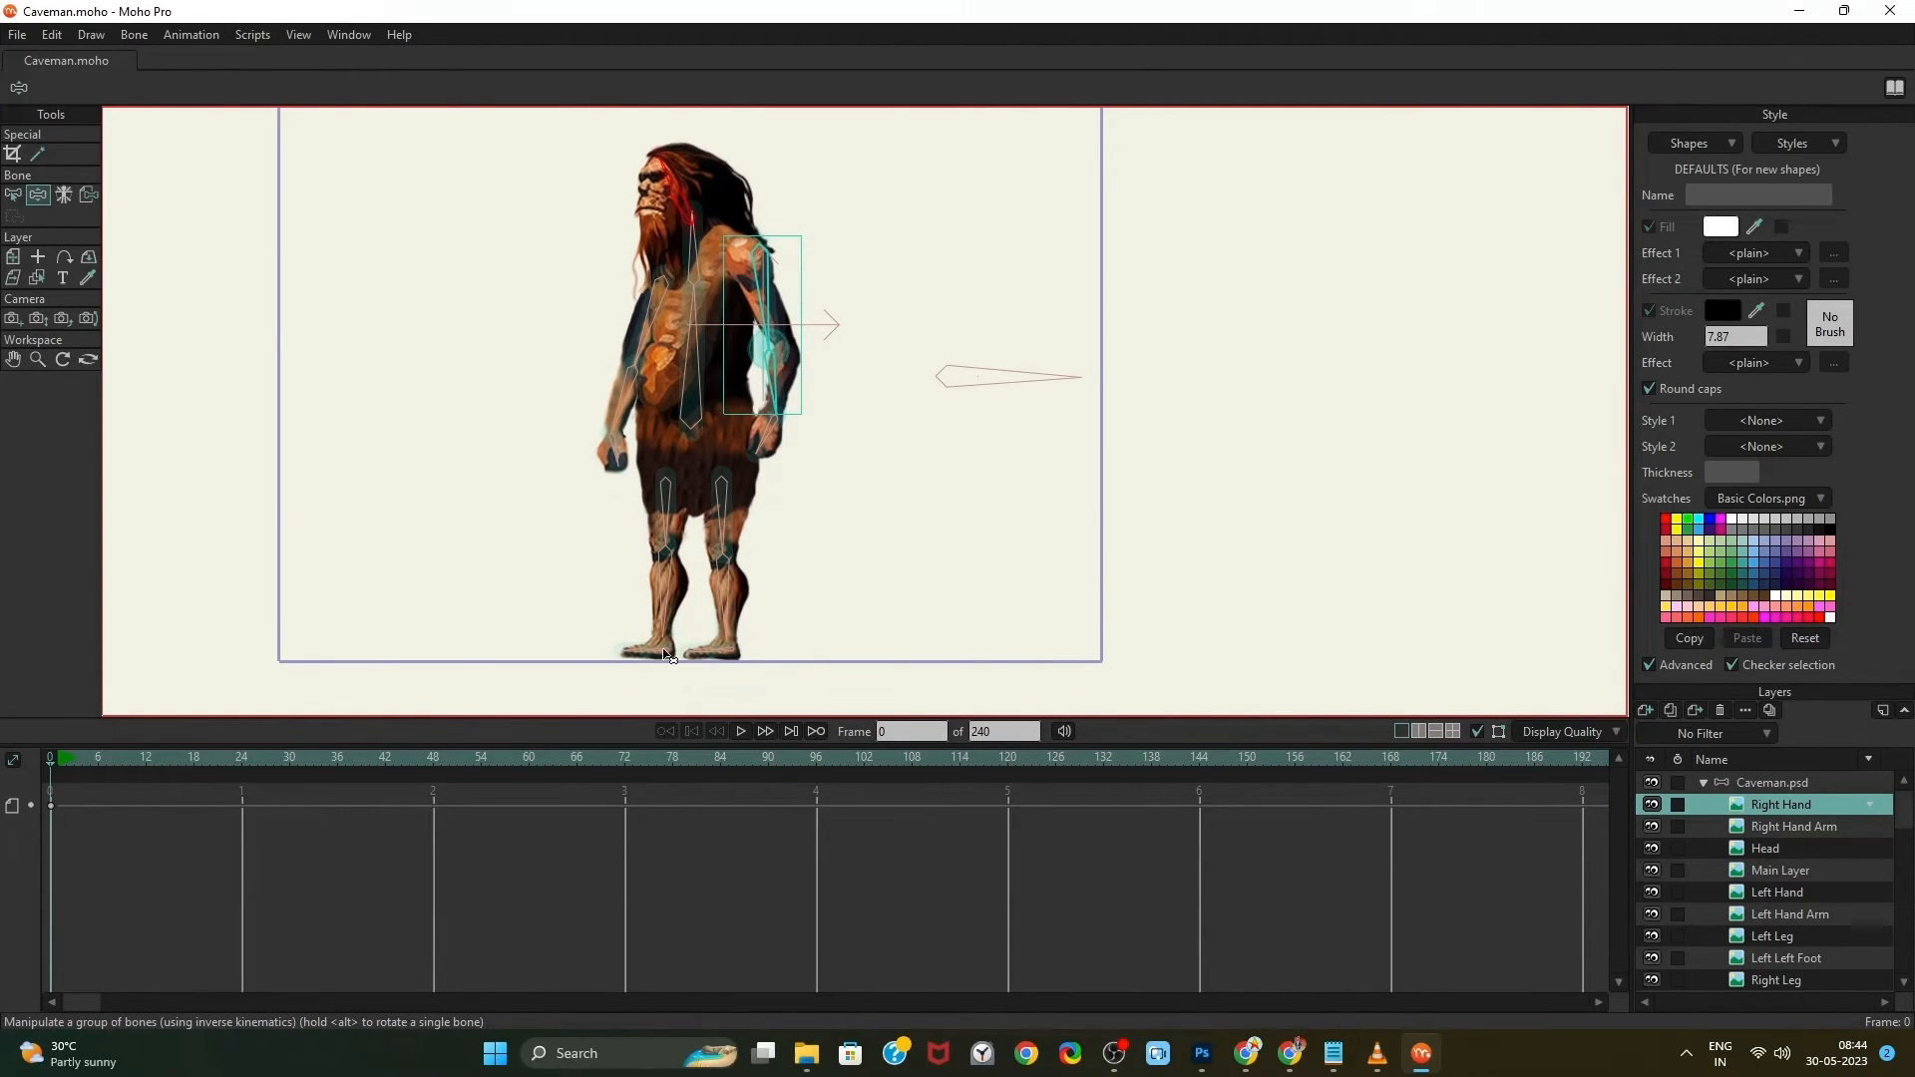
drag(482, 548, 459, 515)
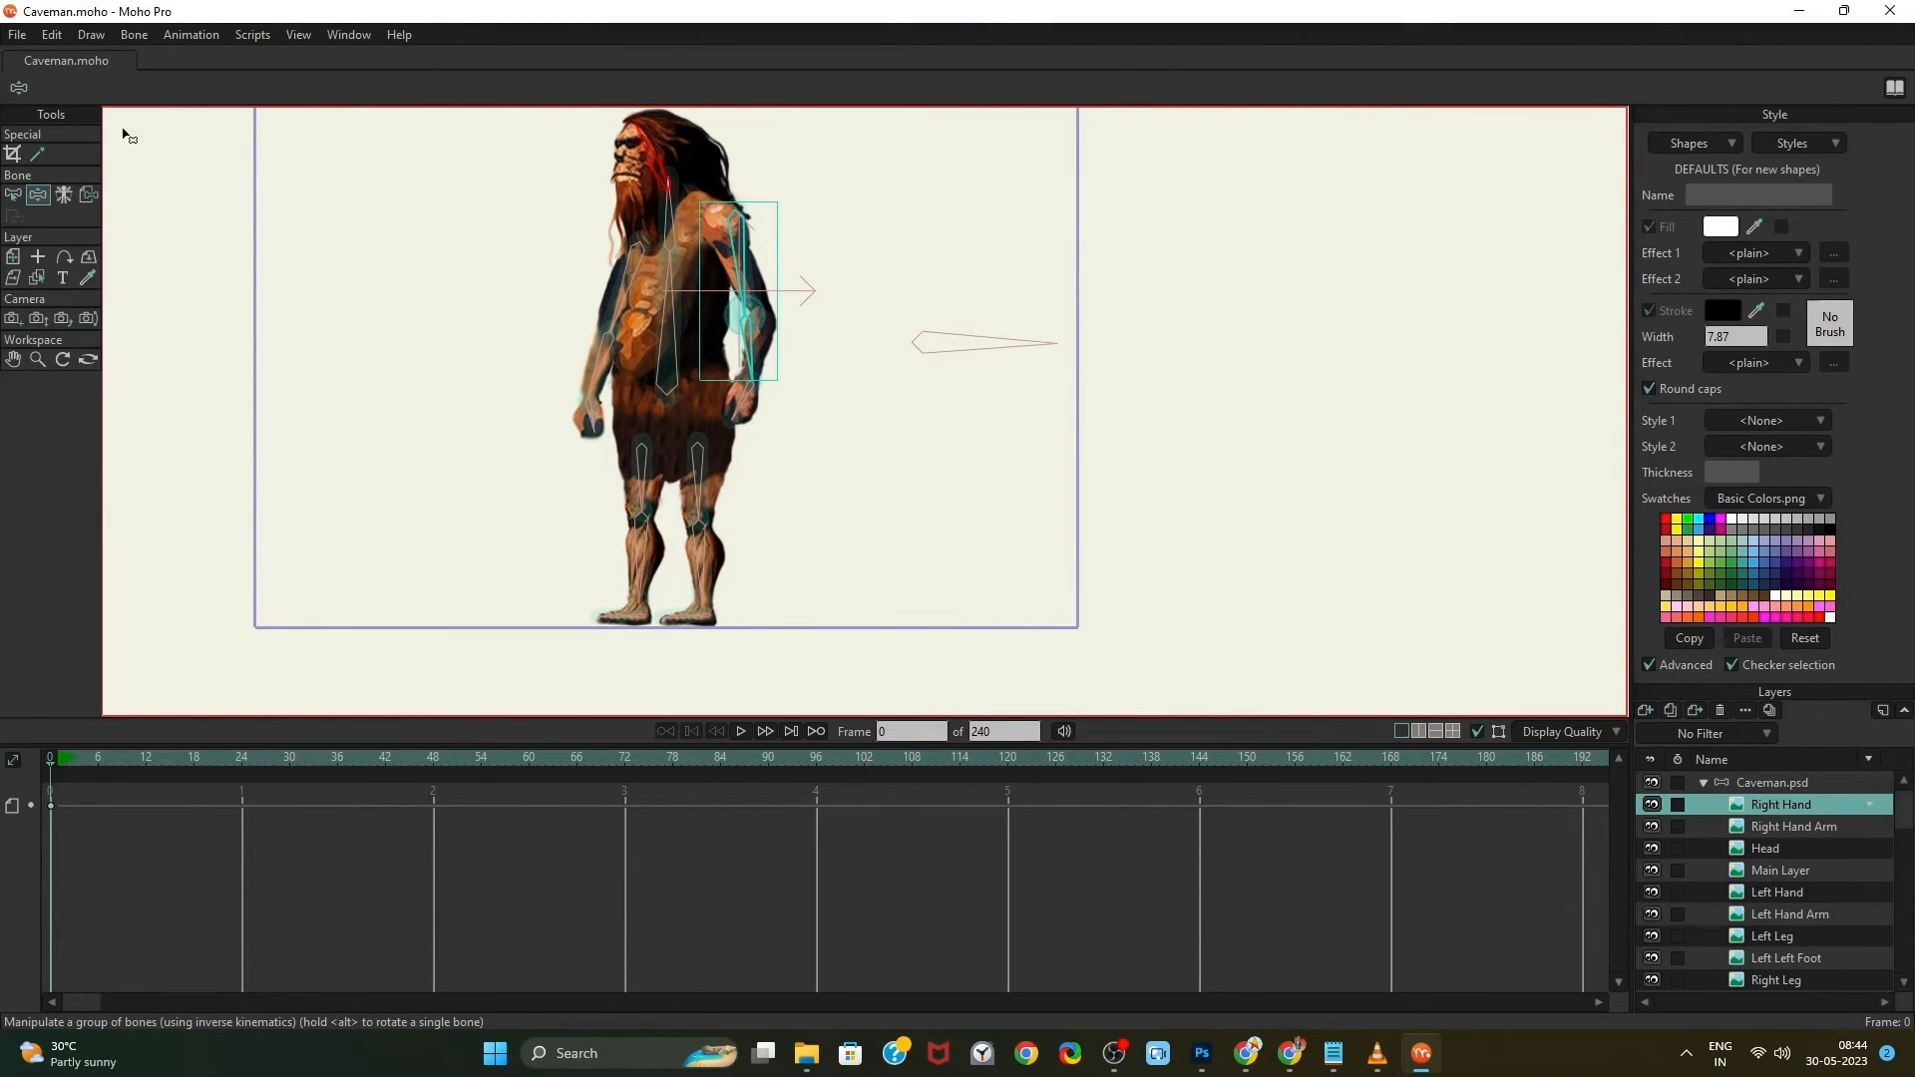
click(62, 35)
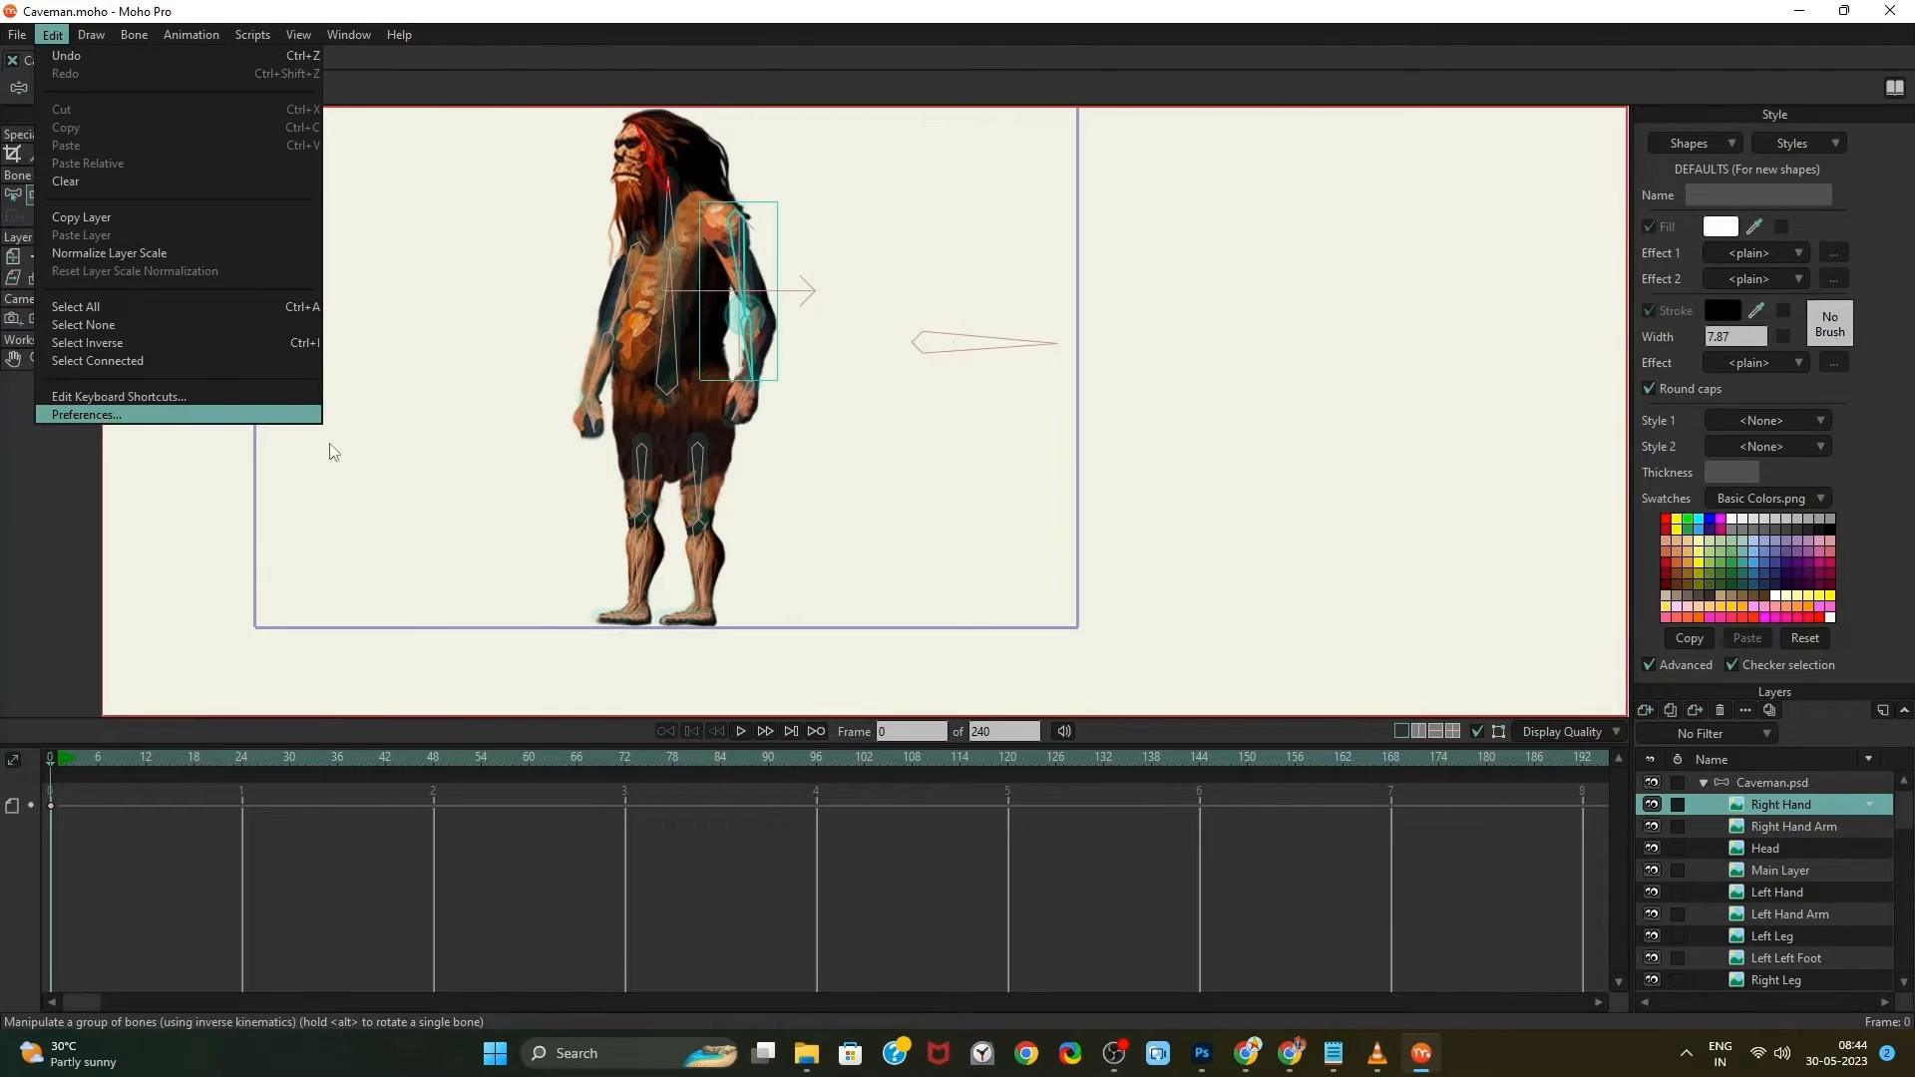
click(377, 447)
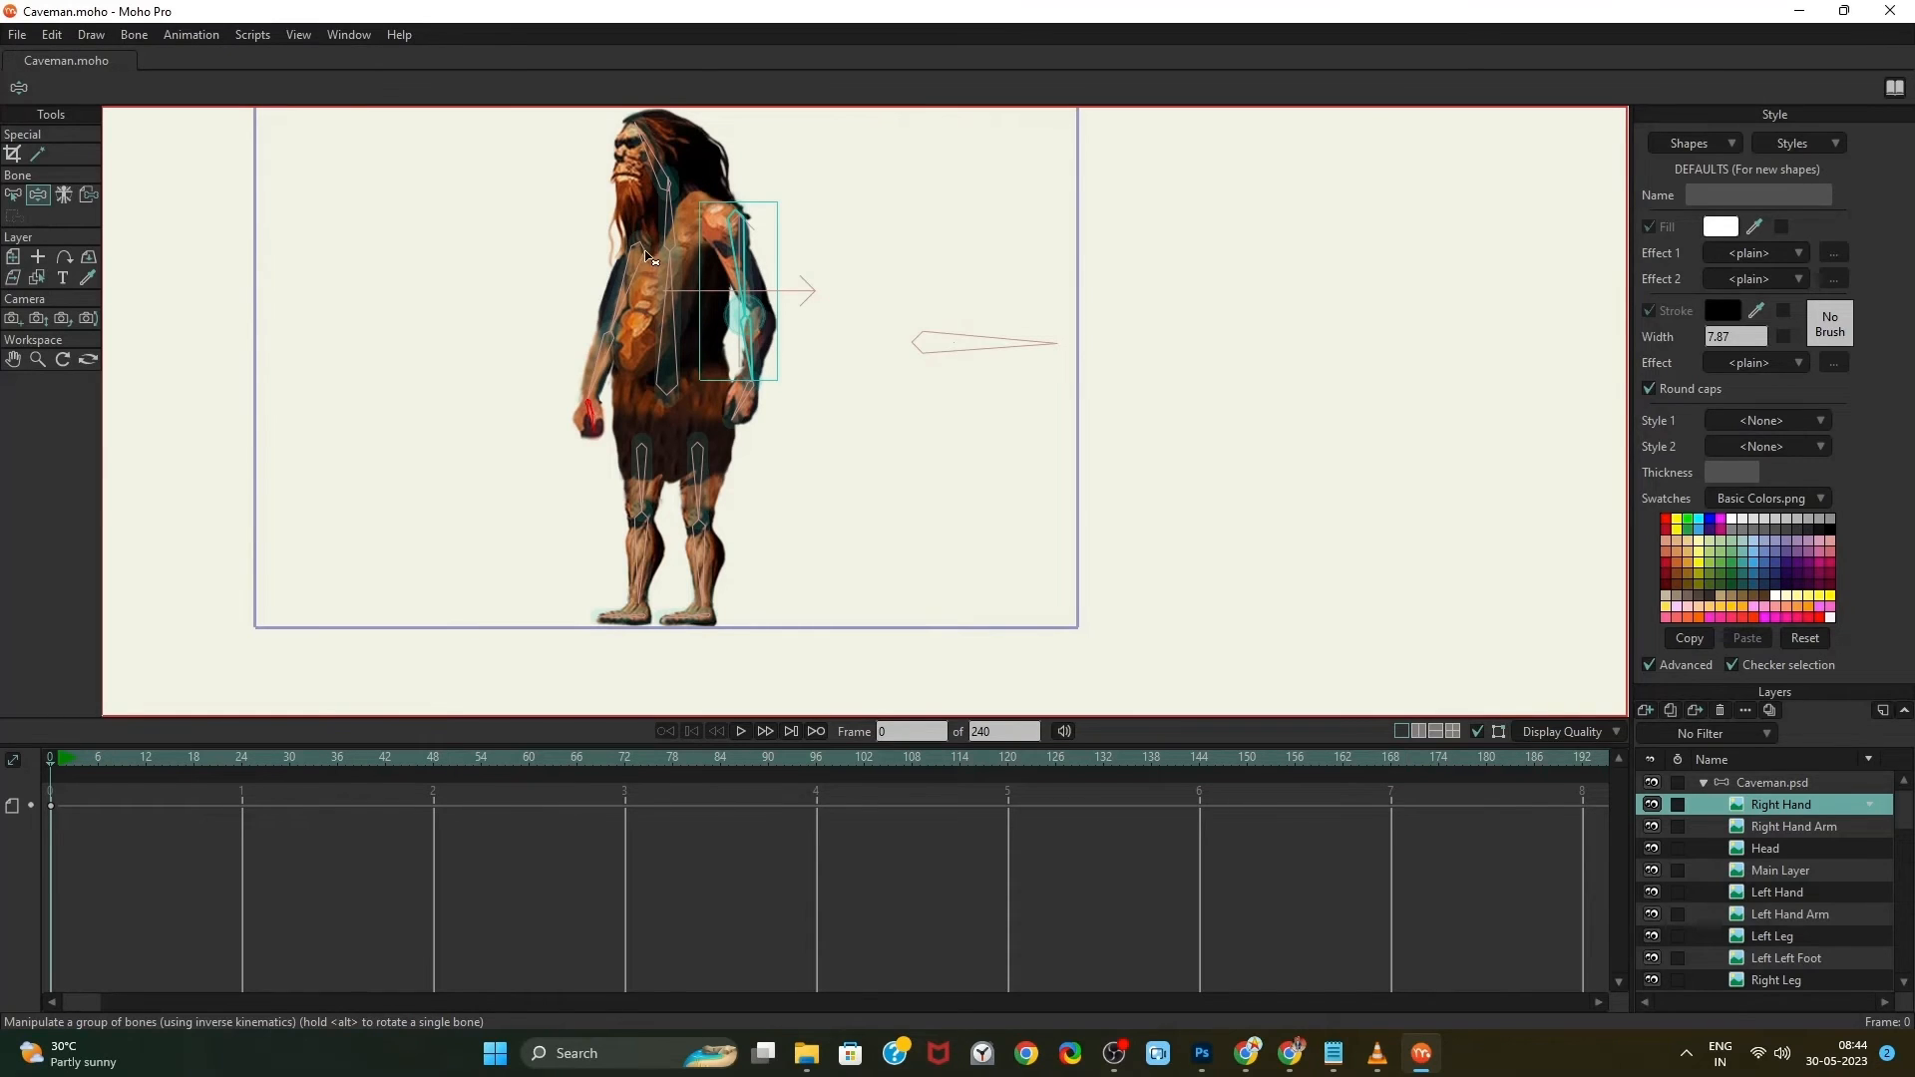
click(12, 195)
scroll(470, 342, up, 2)
scroll(470, 342, down, 3)
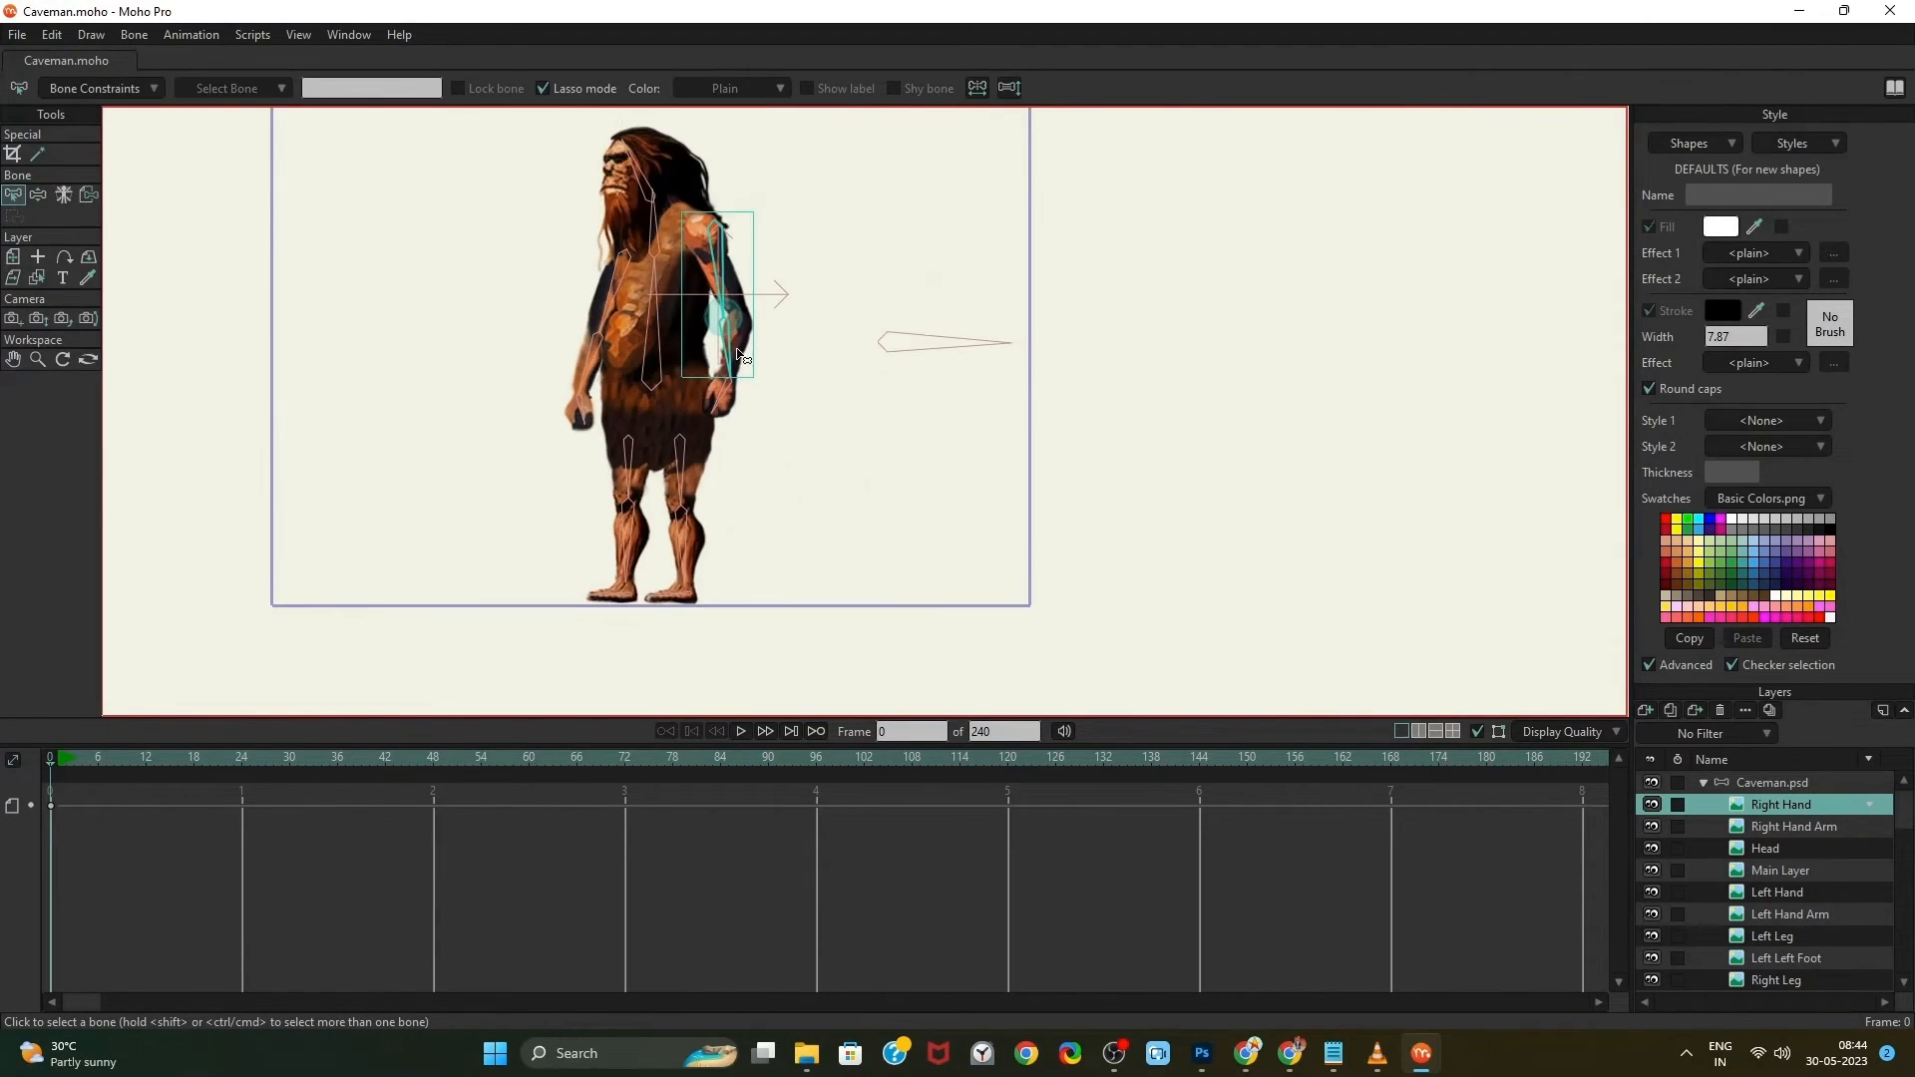
Add a pin bone at the ankle of the caveman's left-side leg on the Caveman.psd bone layer
click(1785, 782)
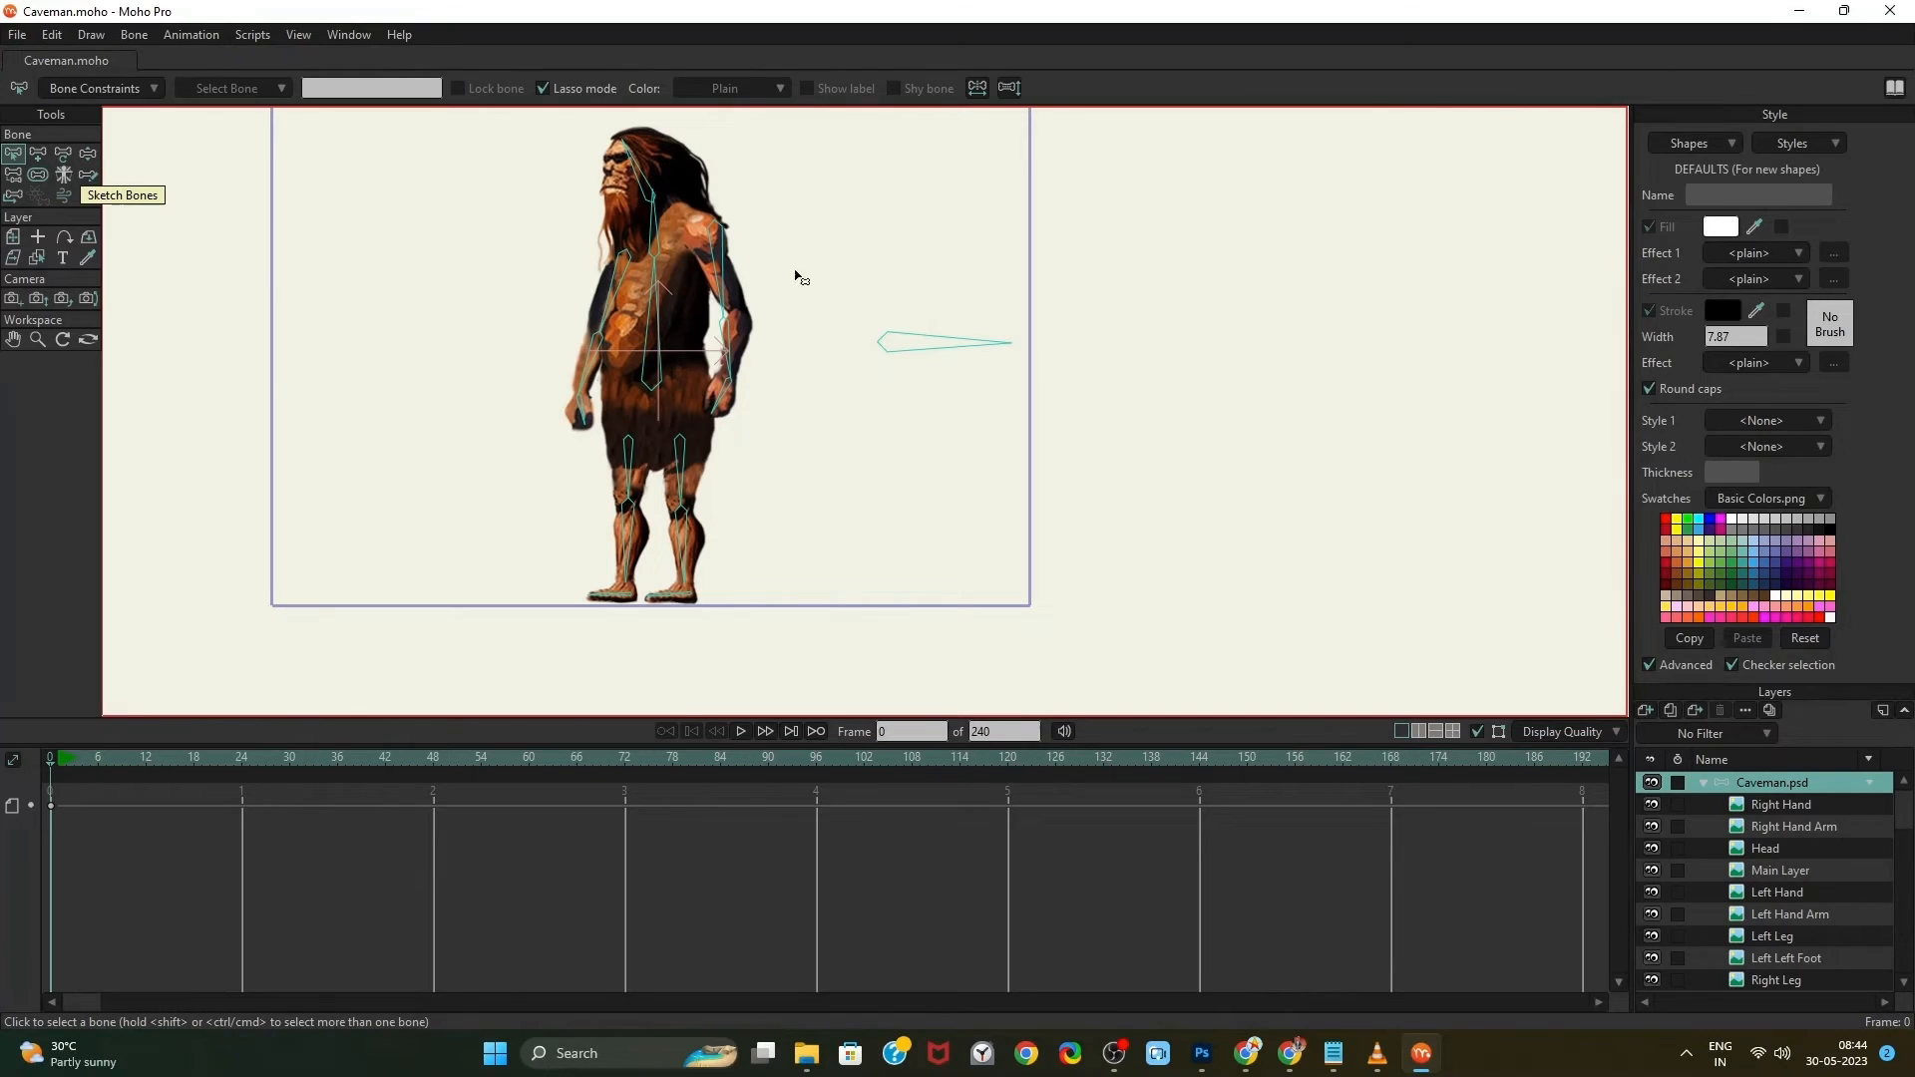
click(597, 376)
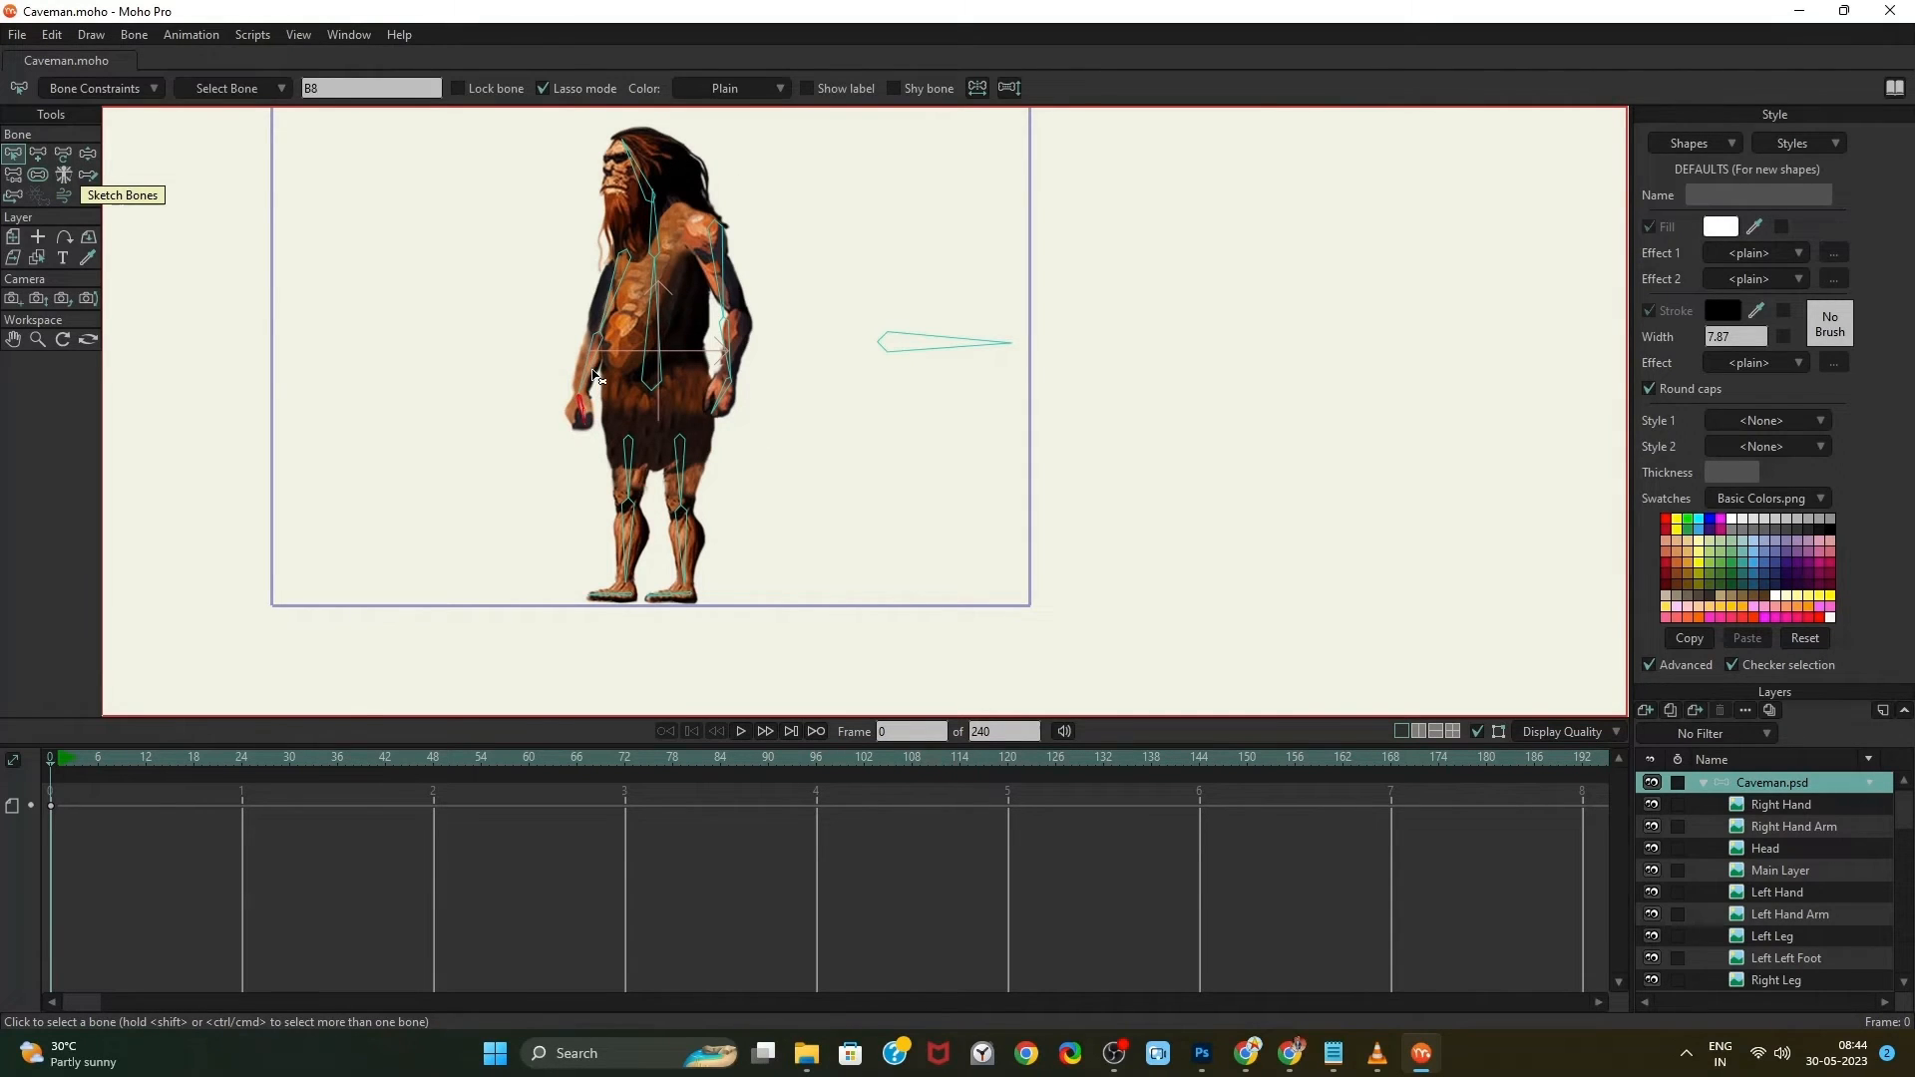
click(611, 318)
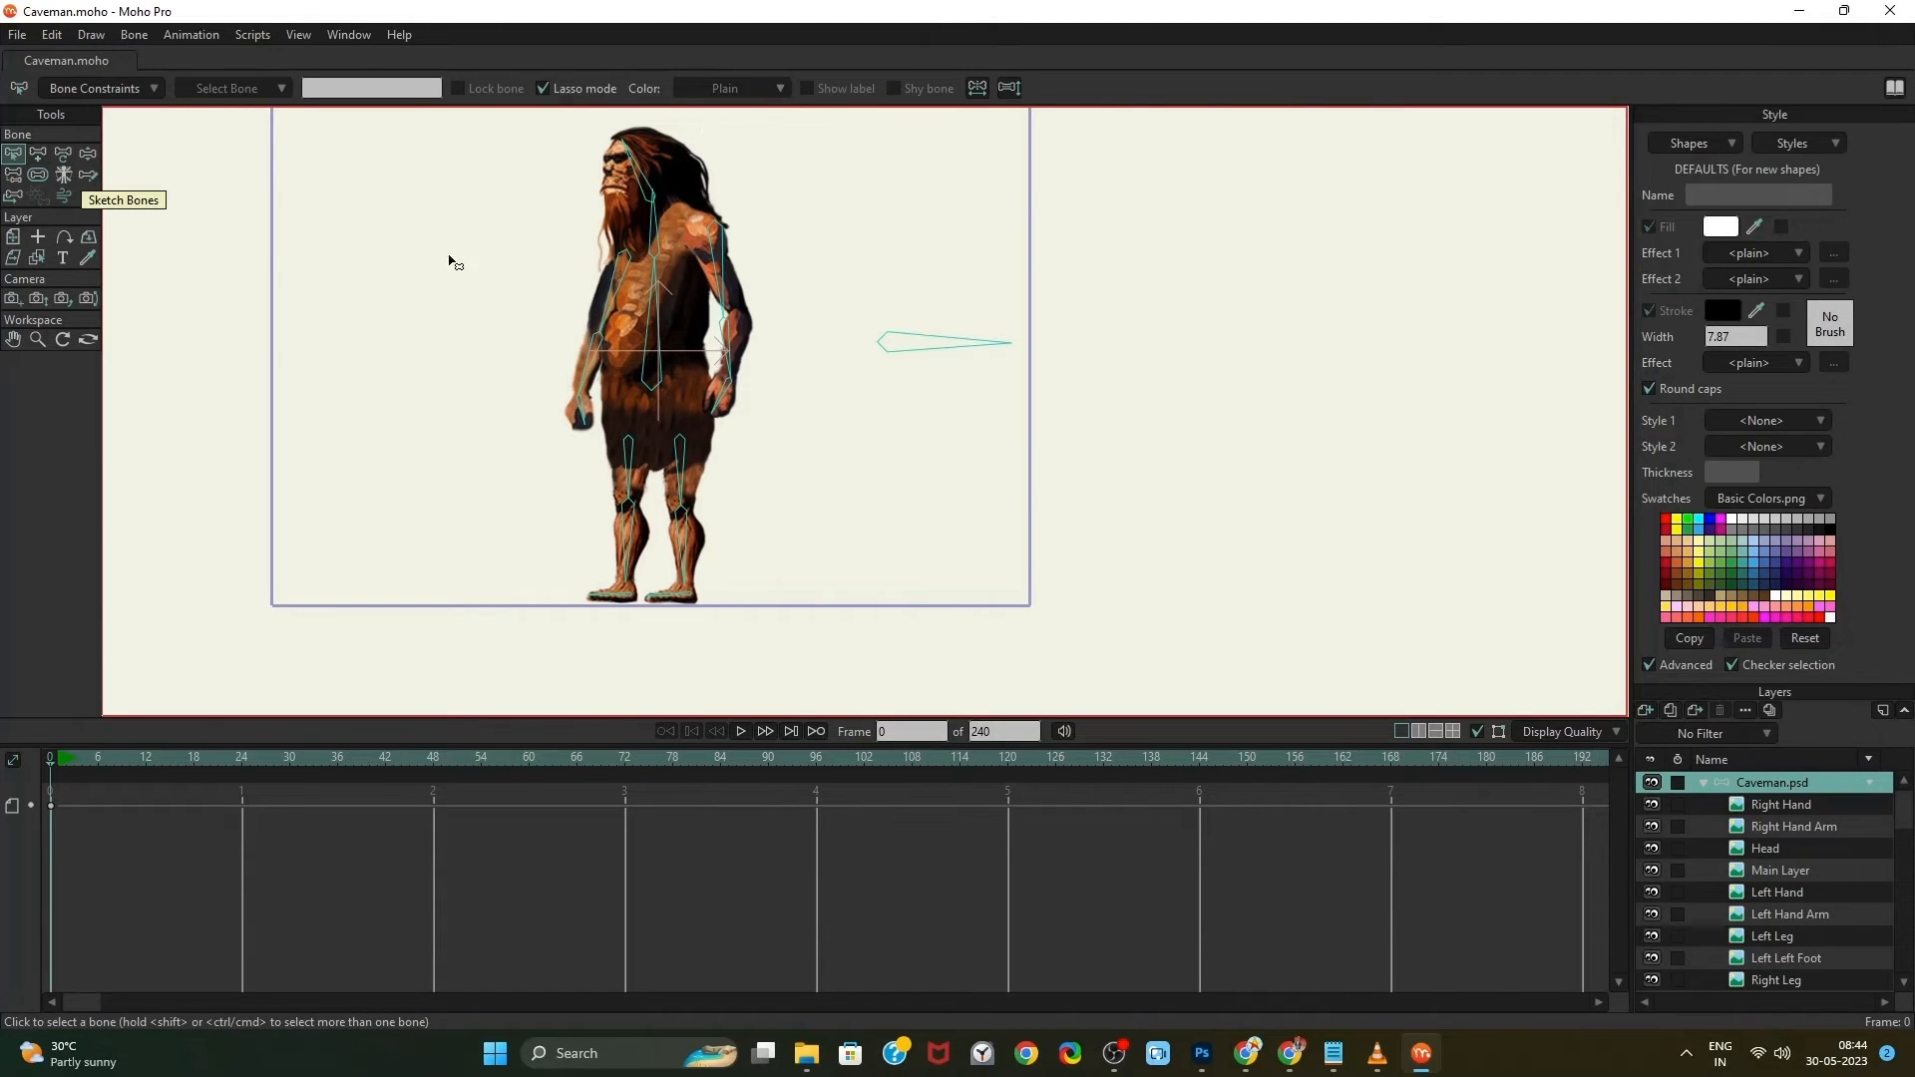
click(38, 154)
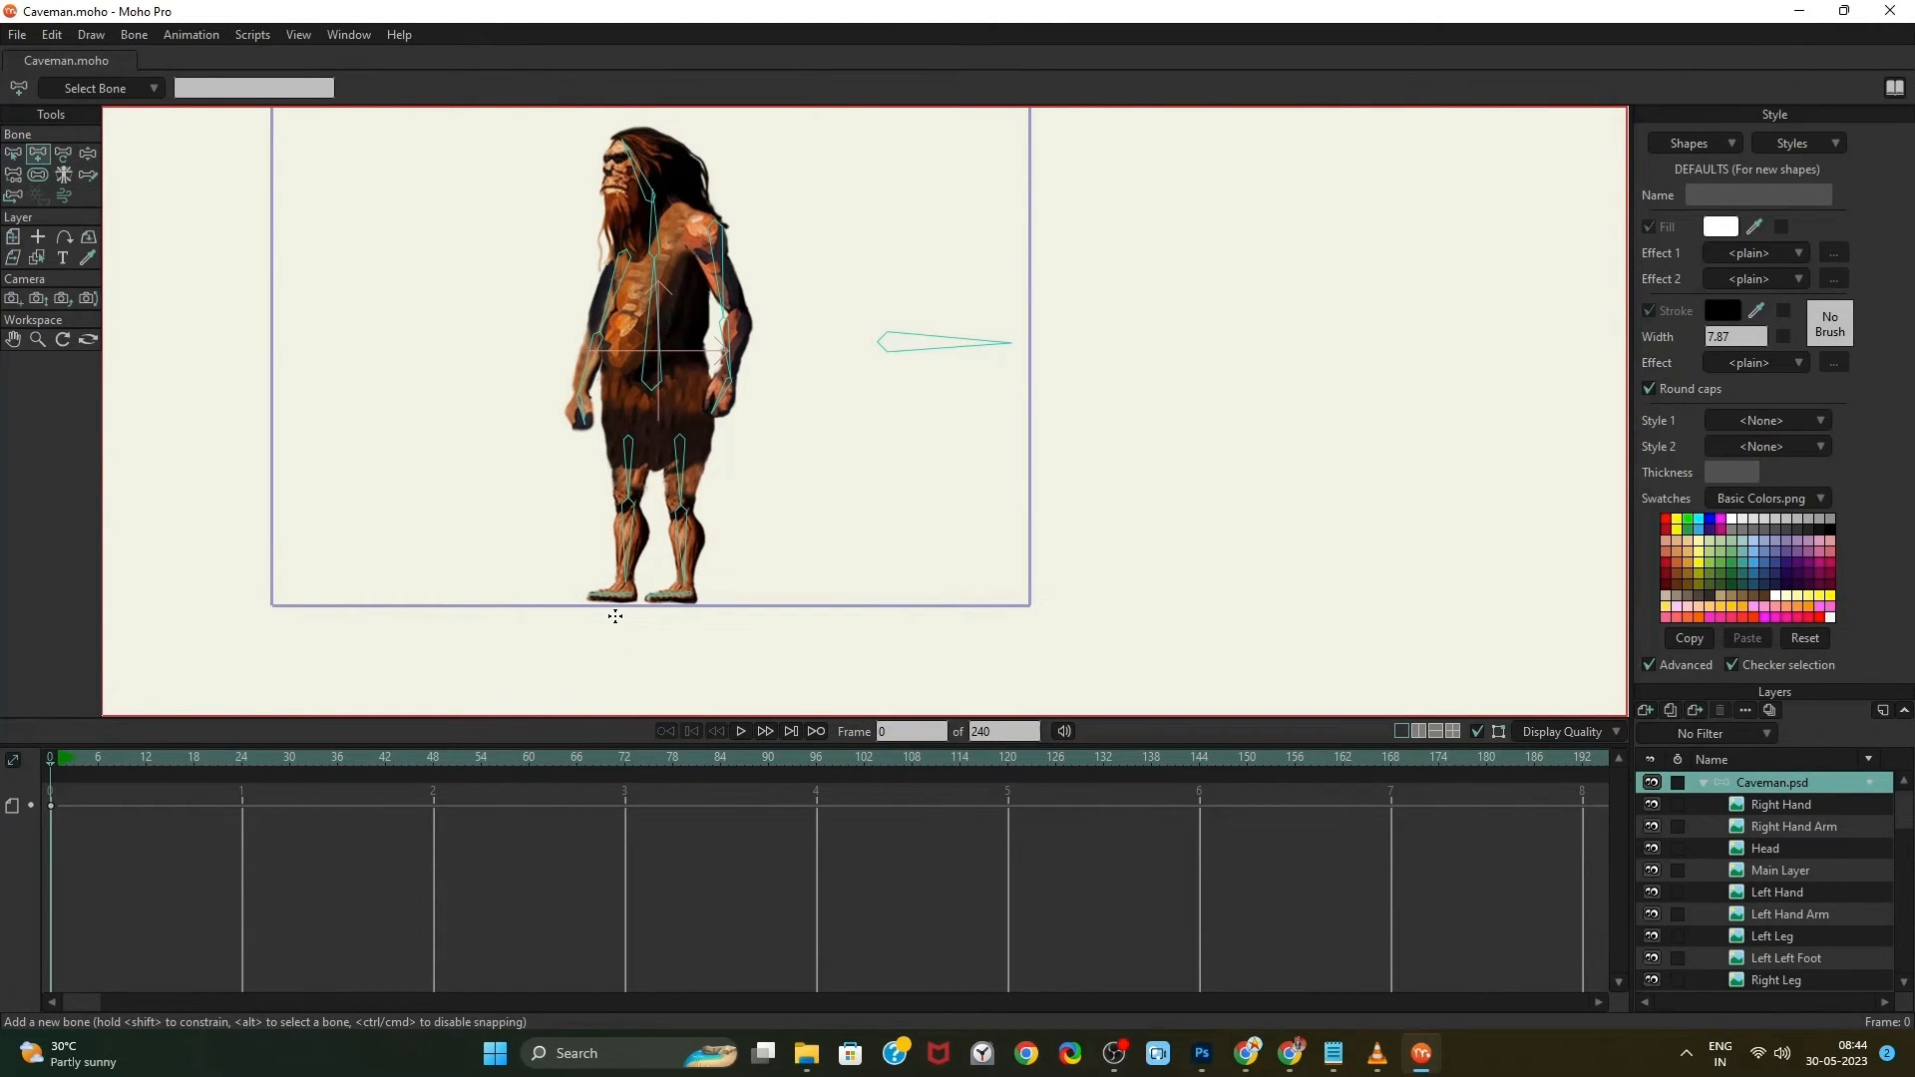
scroll(619, 616, up, 2)
scroll(632, 542, up, 2)
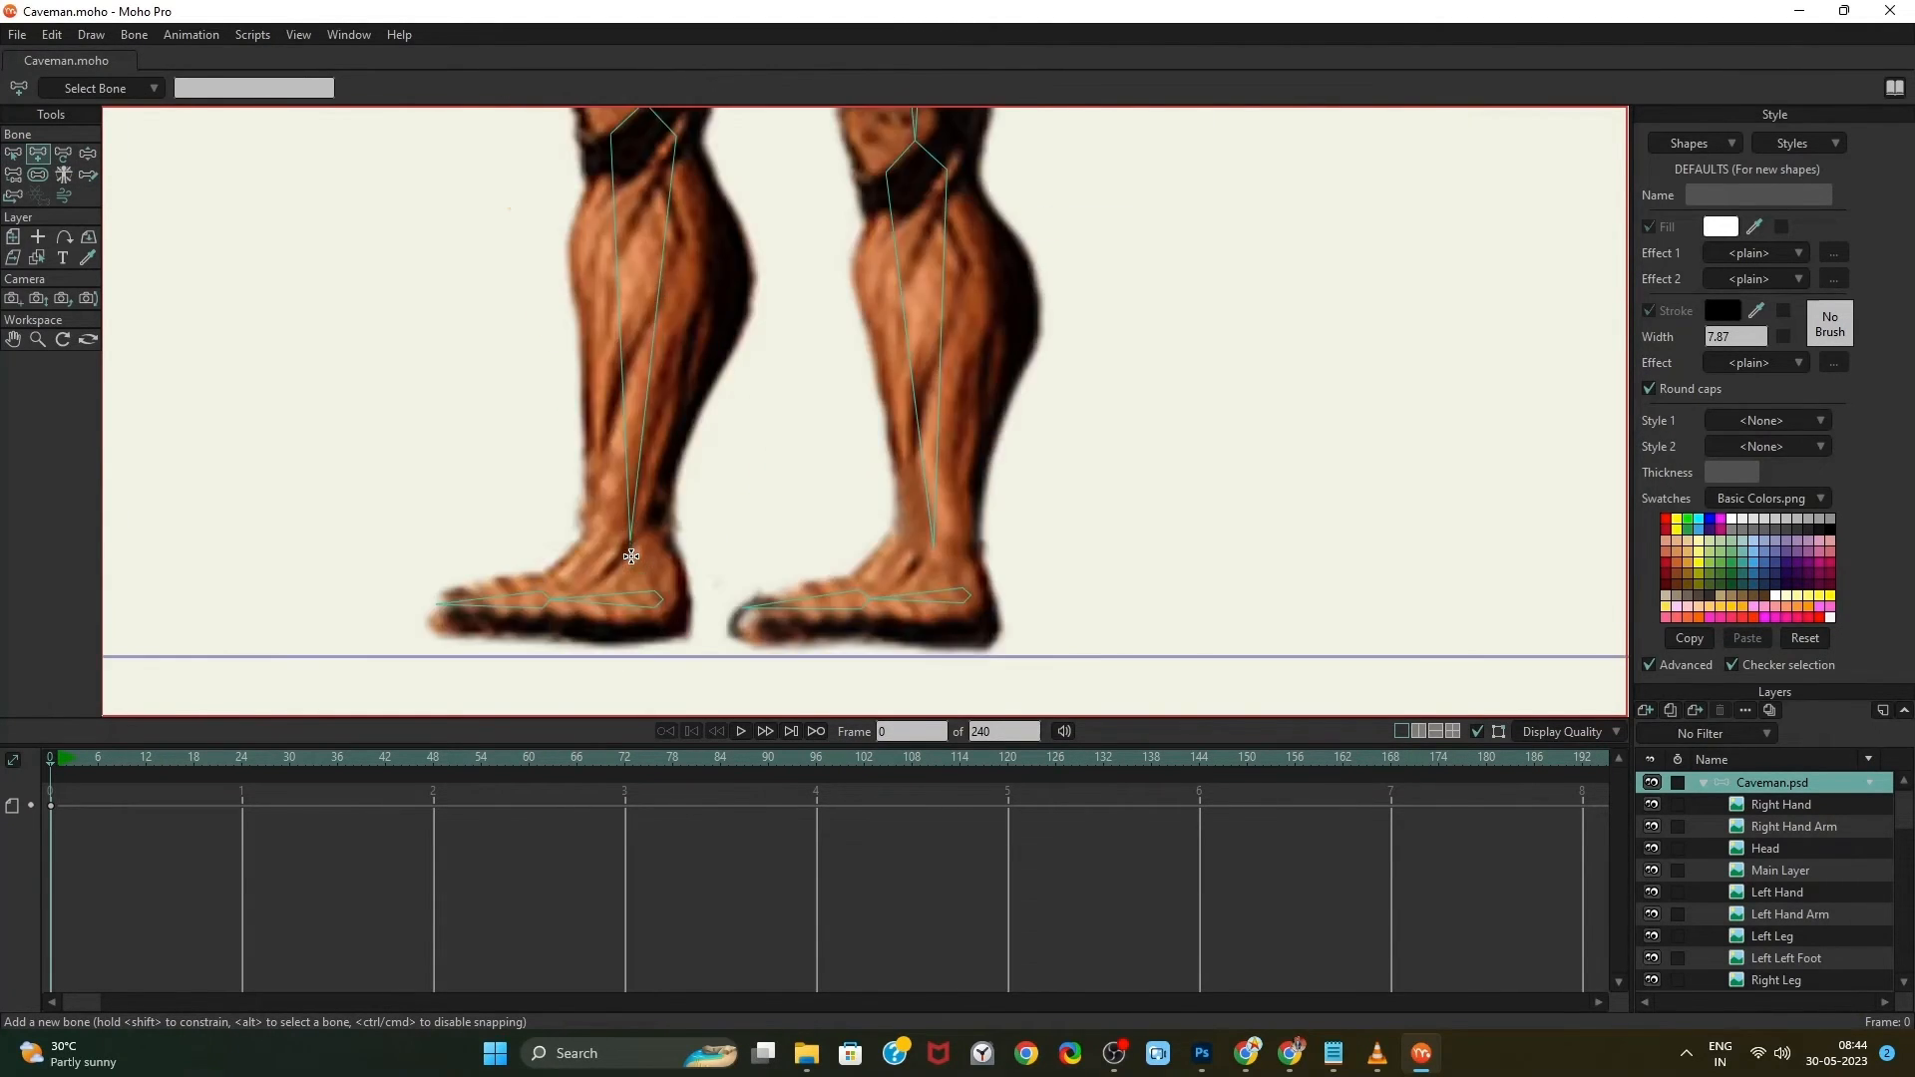
drag(631, 542, 632, 551)
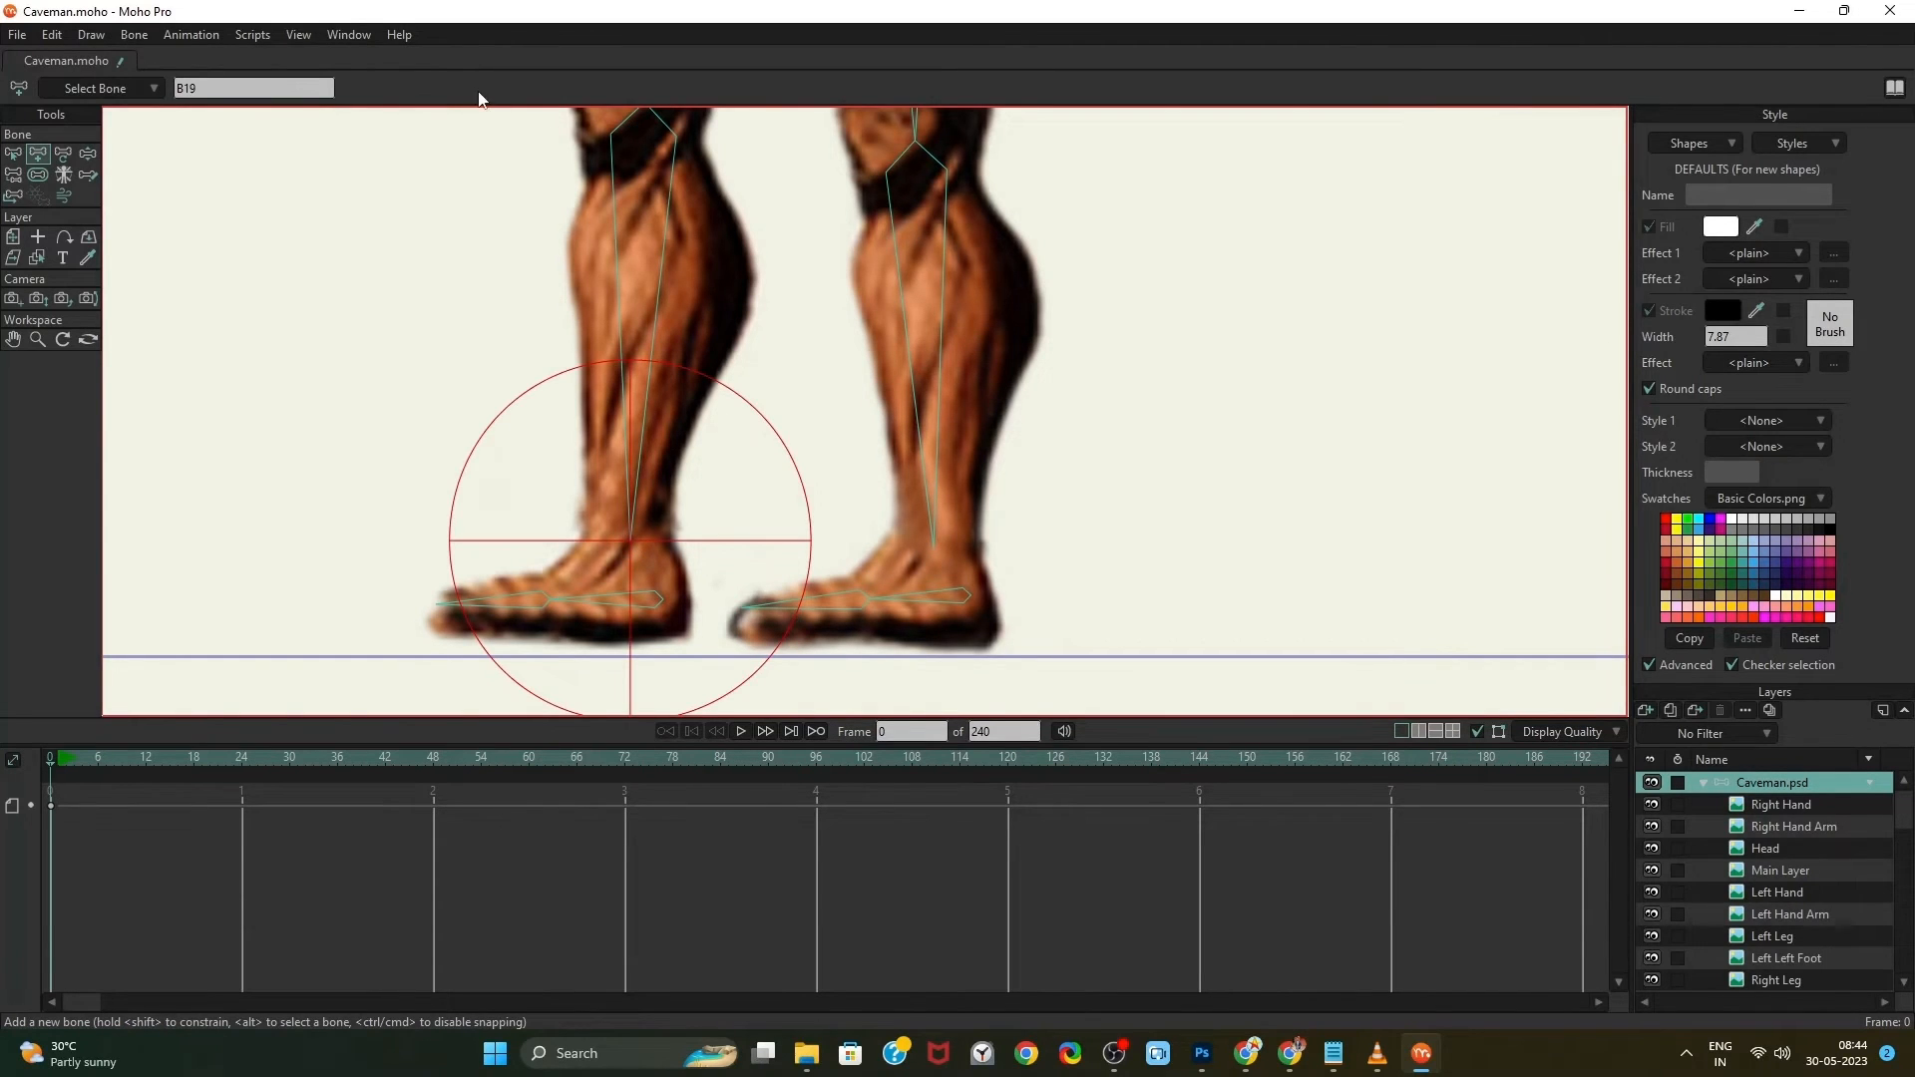
key(Return)
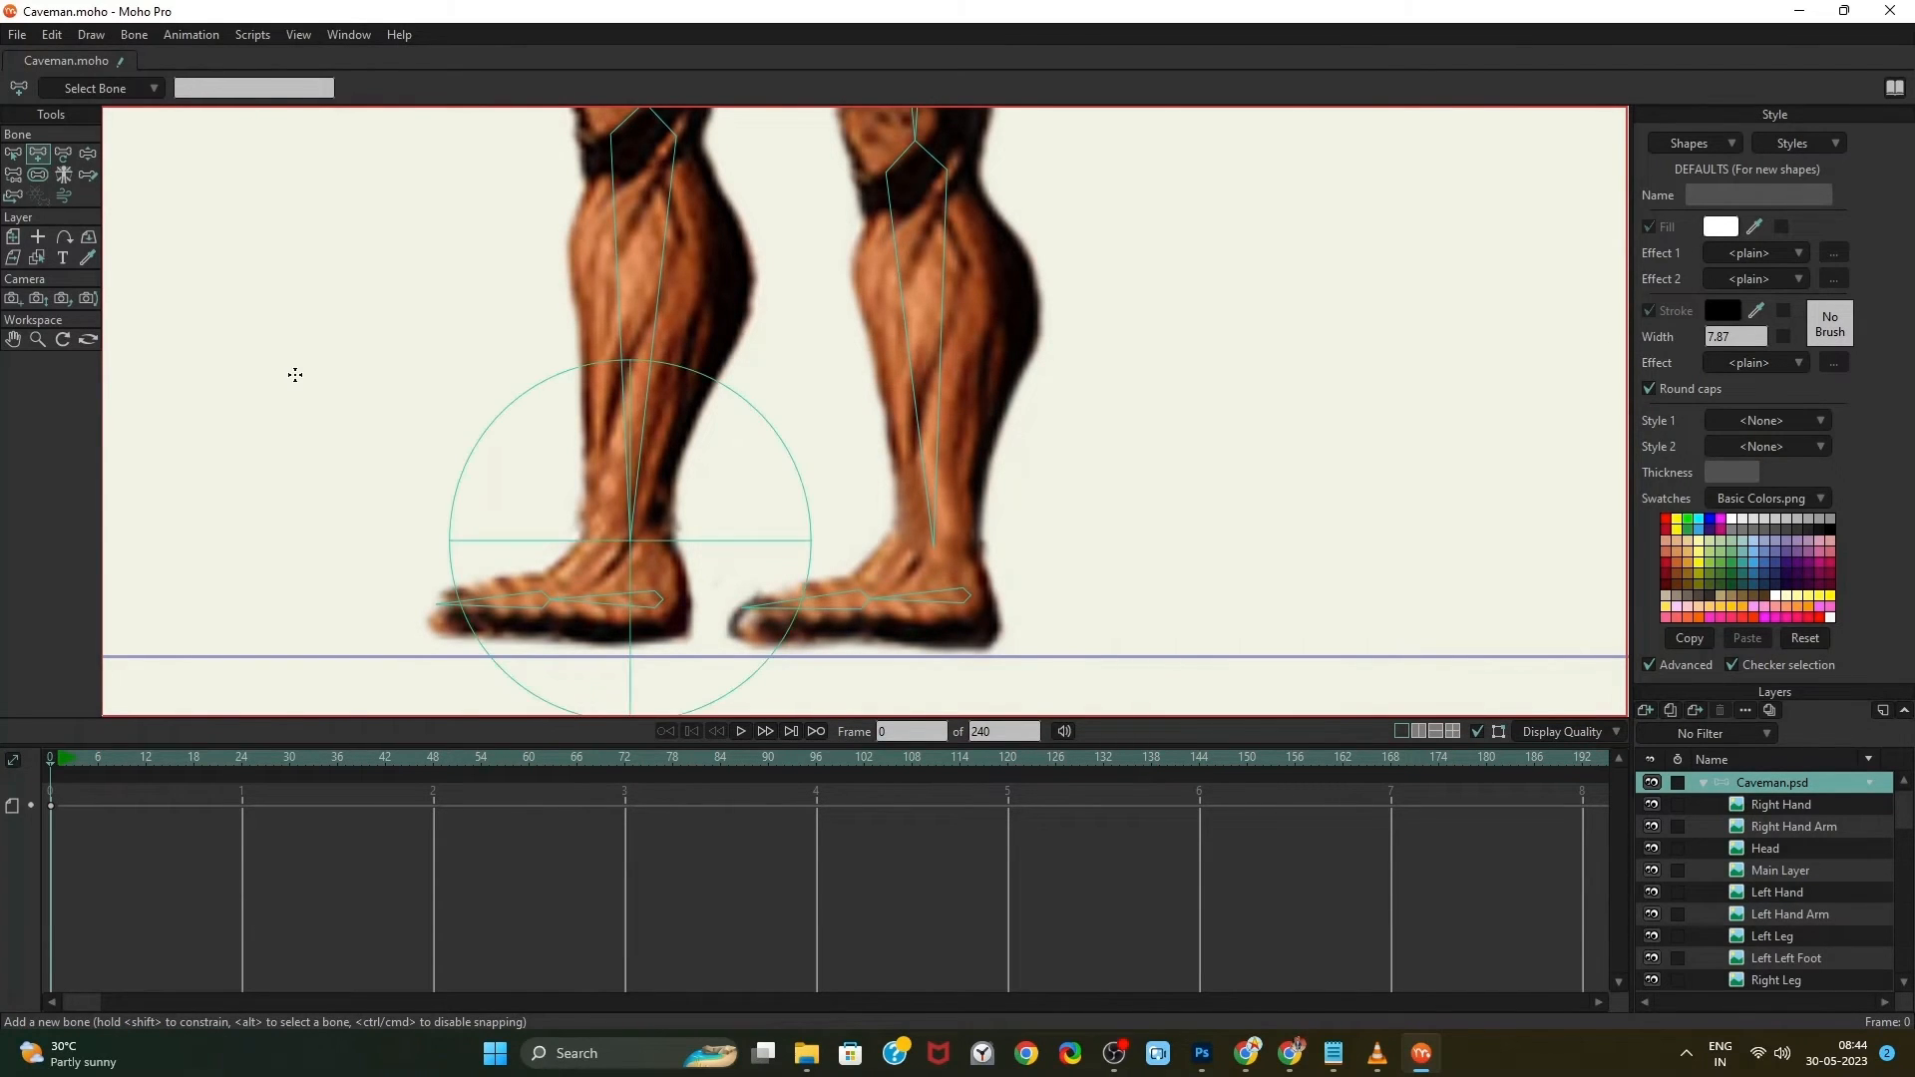
Add a second pin bone at the ankle of the other leg
scroll(637, 449, down, 8)
scroll(642, 419, up, 4)
scroll(750, 583, up, 3)
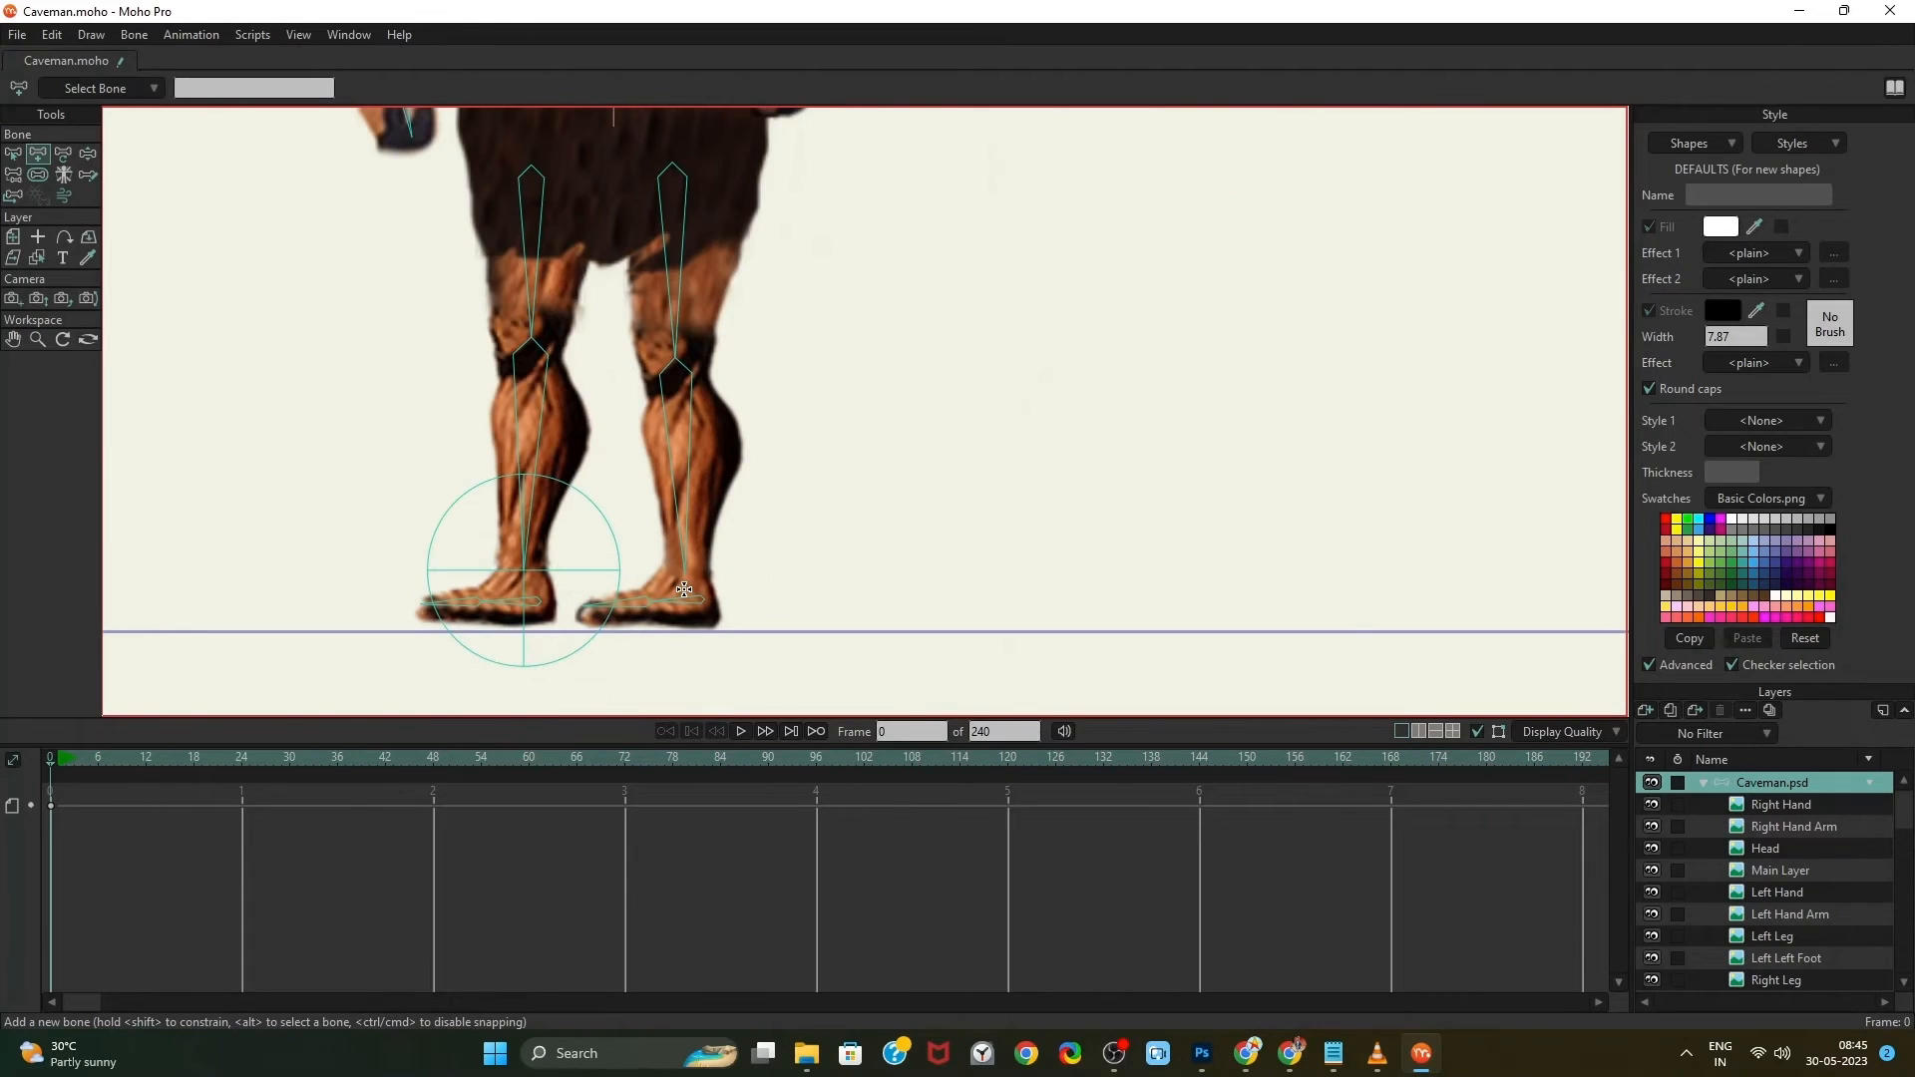
click(685, 575)
key(Return)
Rename pin bone B19 and name the other ankle's pin bone Right Leg IK
click(13, 155)
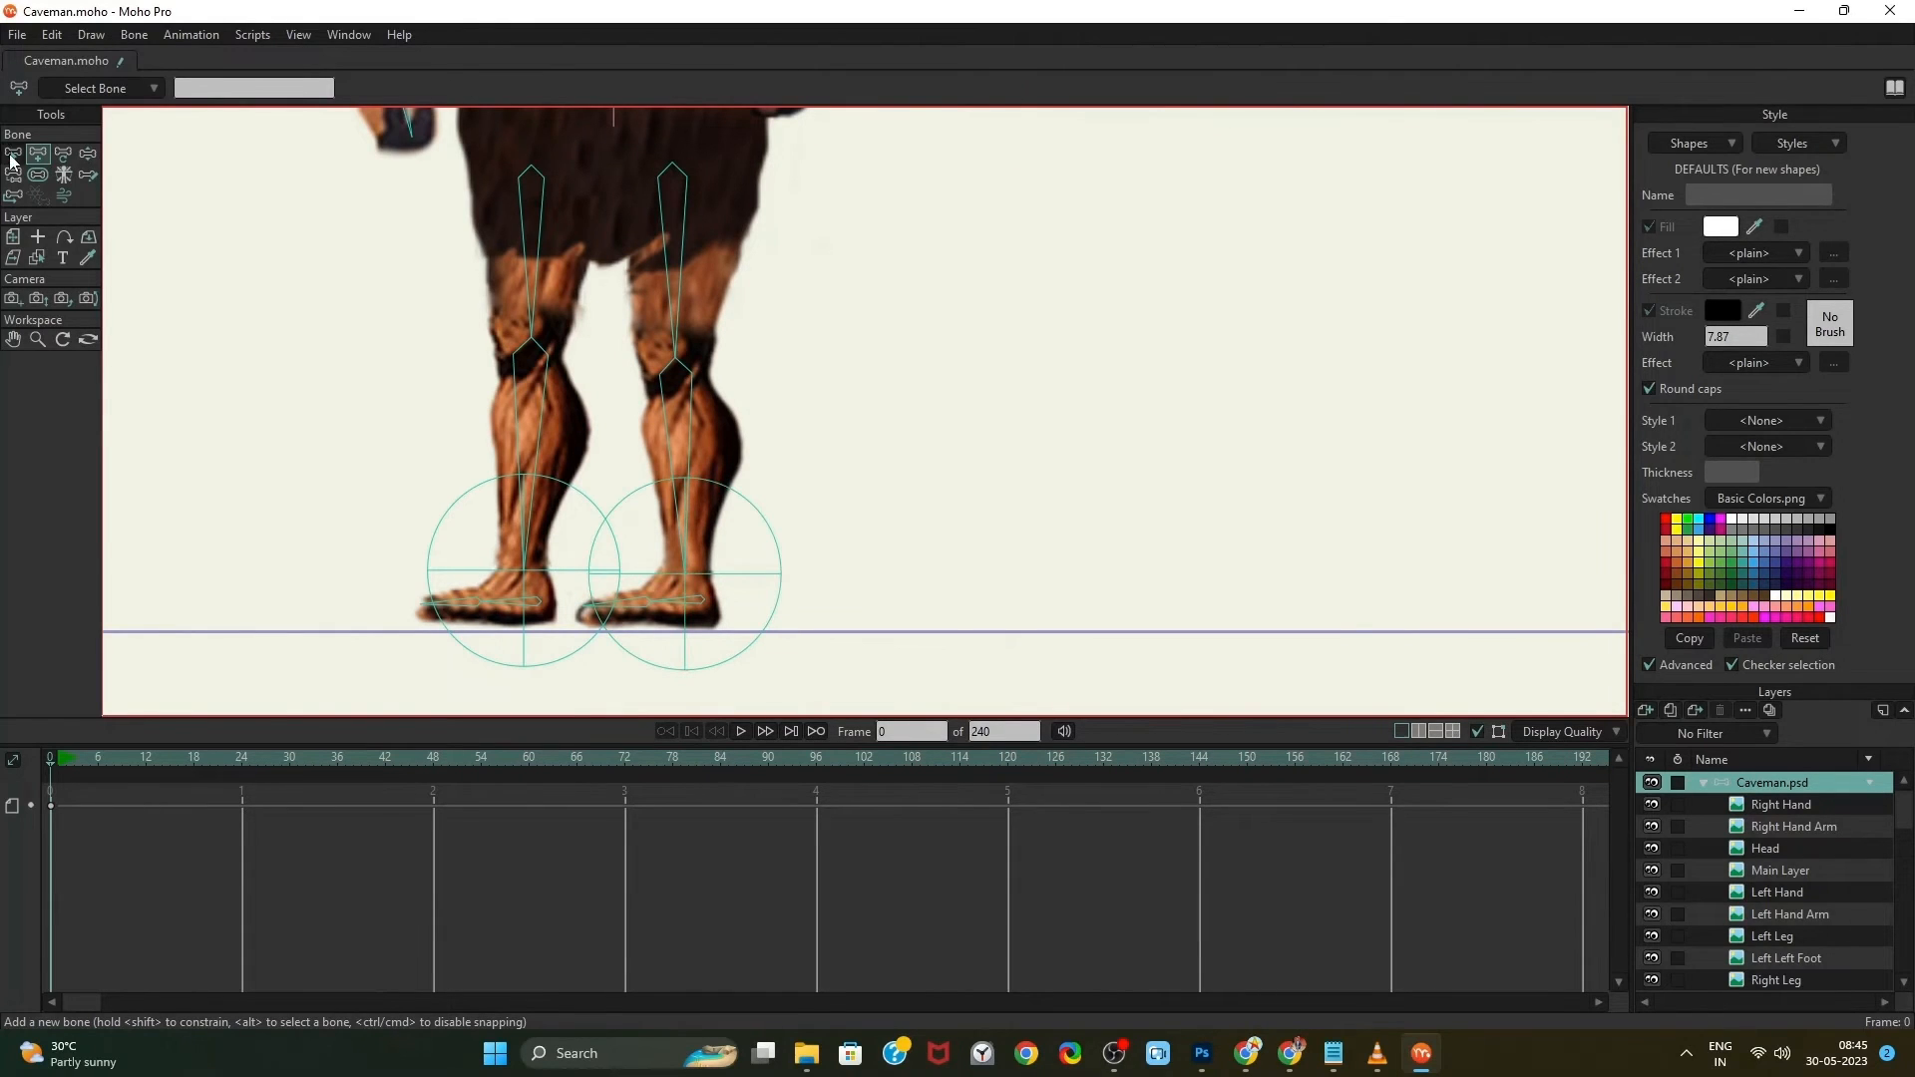
click(587, 495)
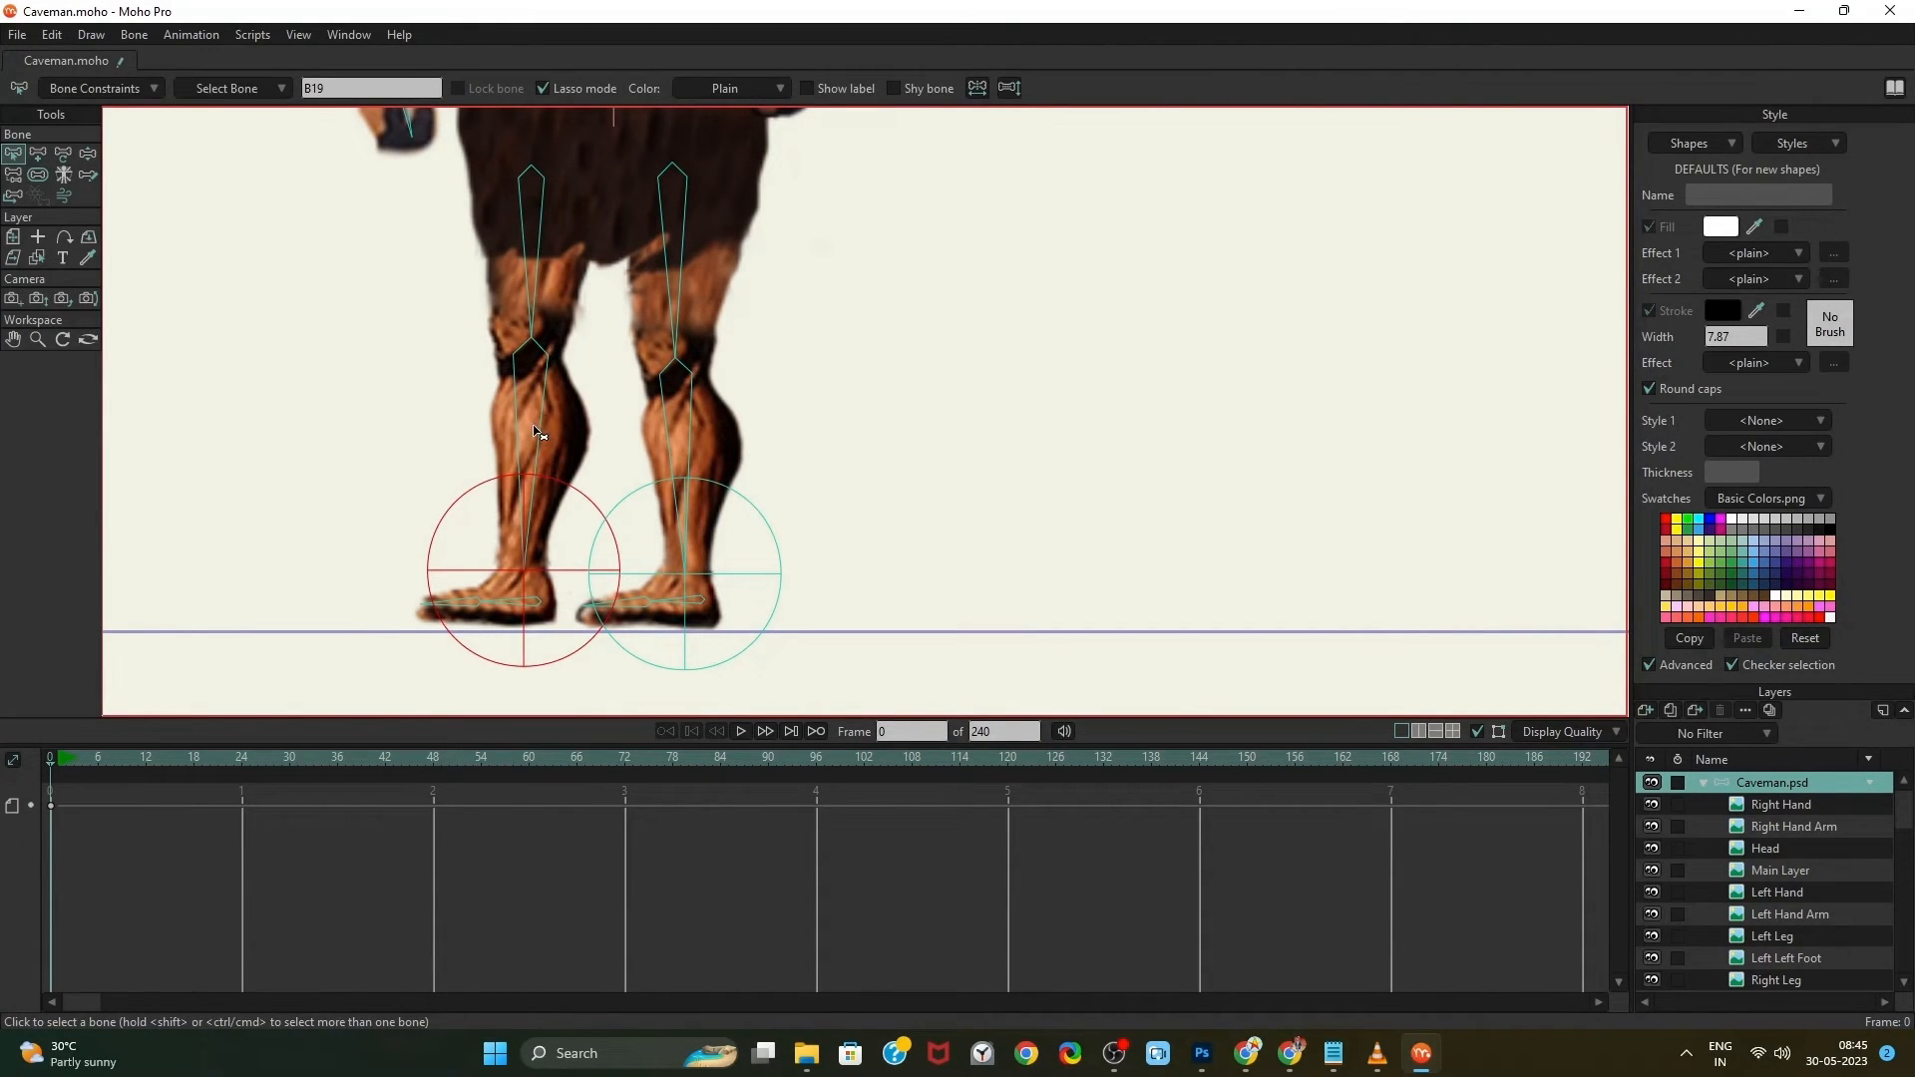
click(374, 89)
click(761, 517)
double_click(349, 88)
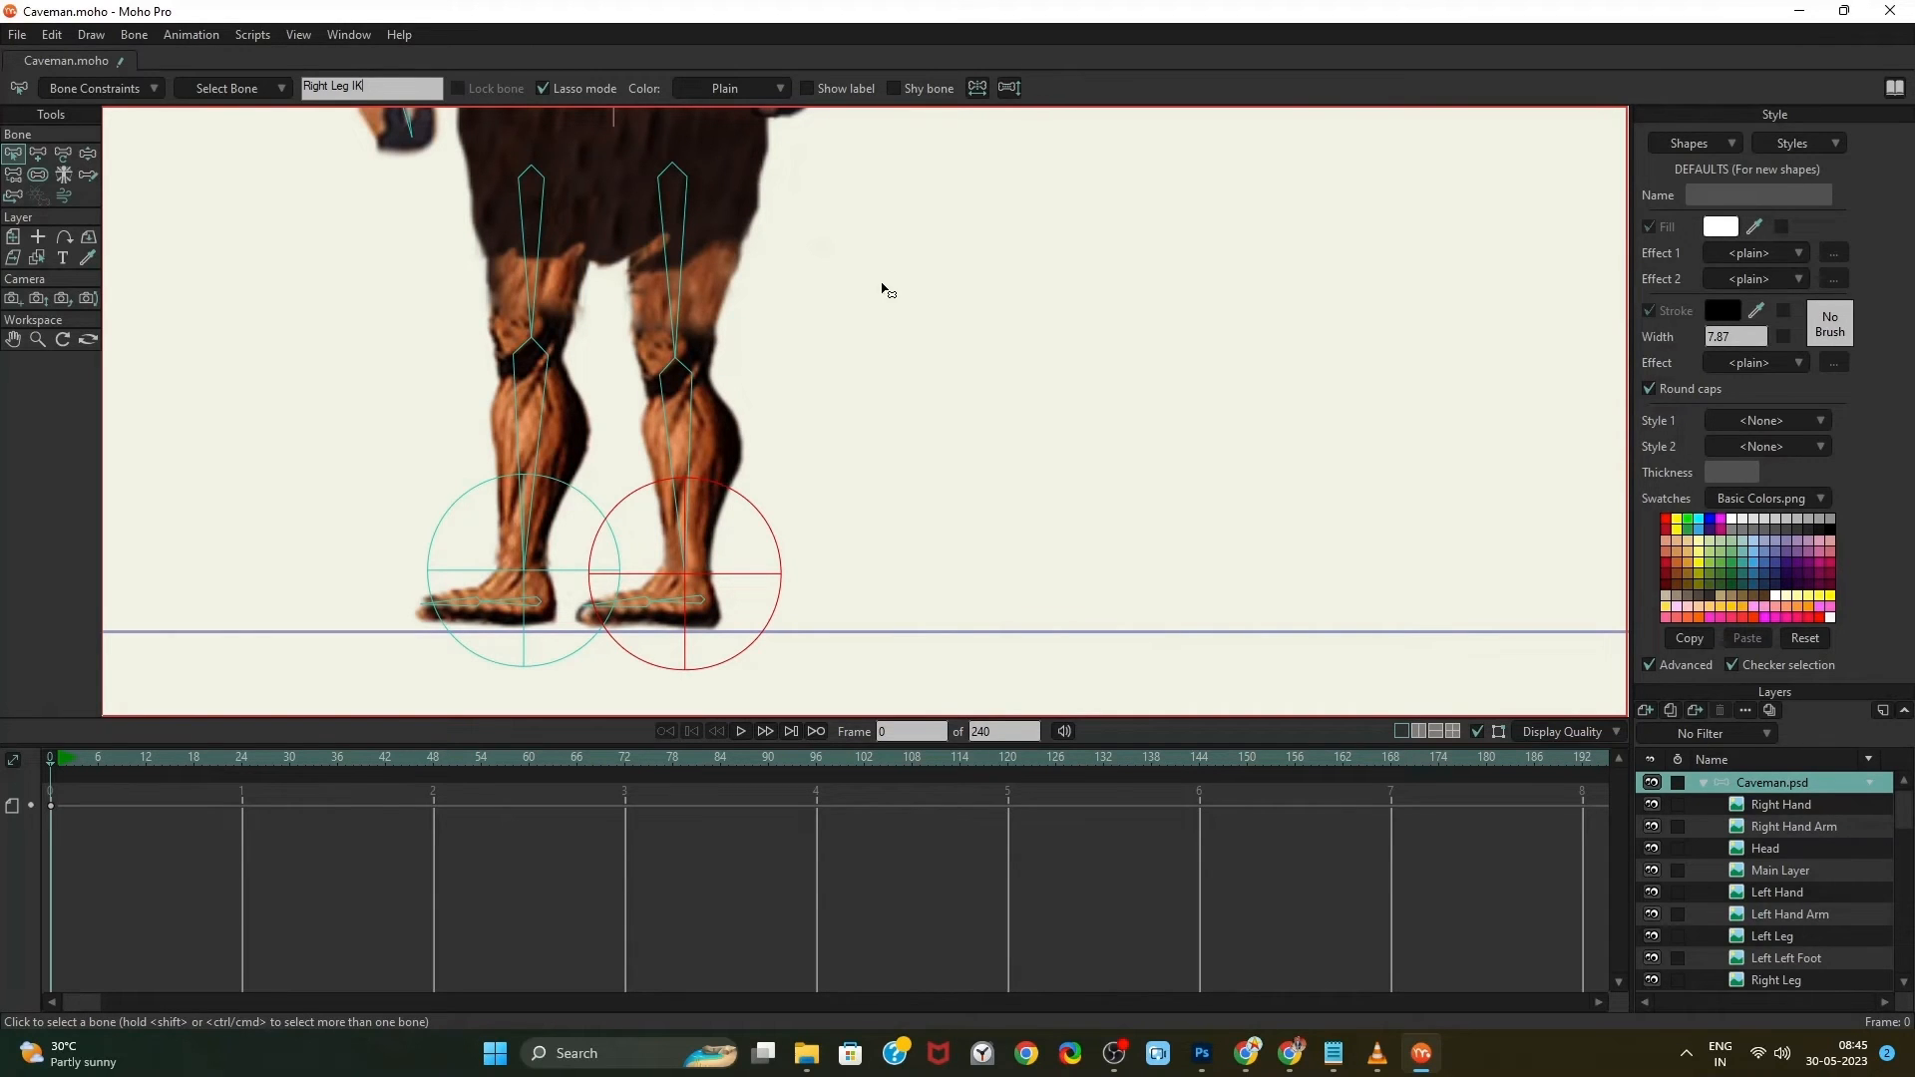
click(908, 367)
Set the target of the left leg's shin bone B15 to Left leg IK in its bone constraints
scroll(848, 395, down, 3)
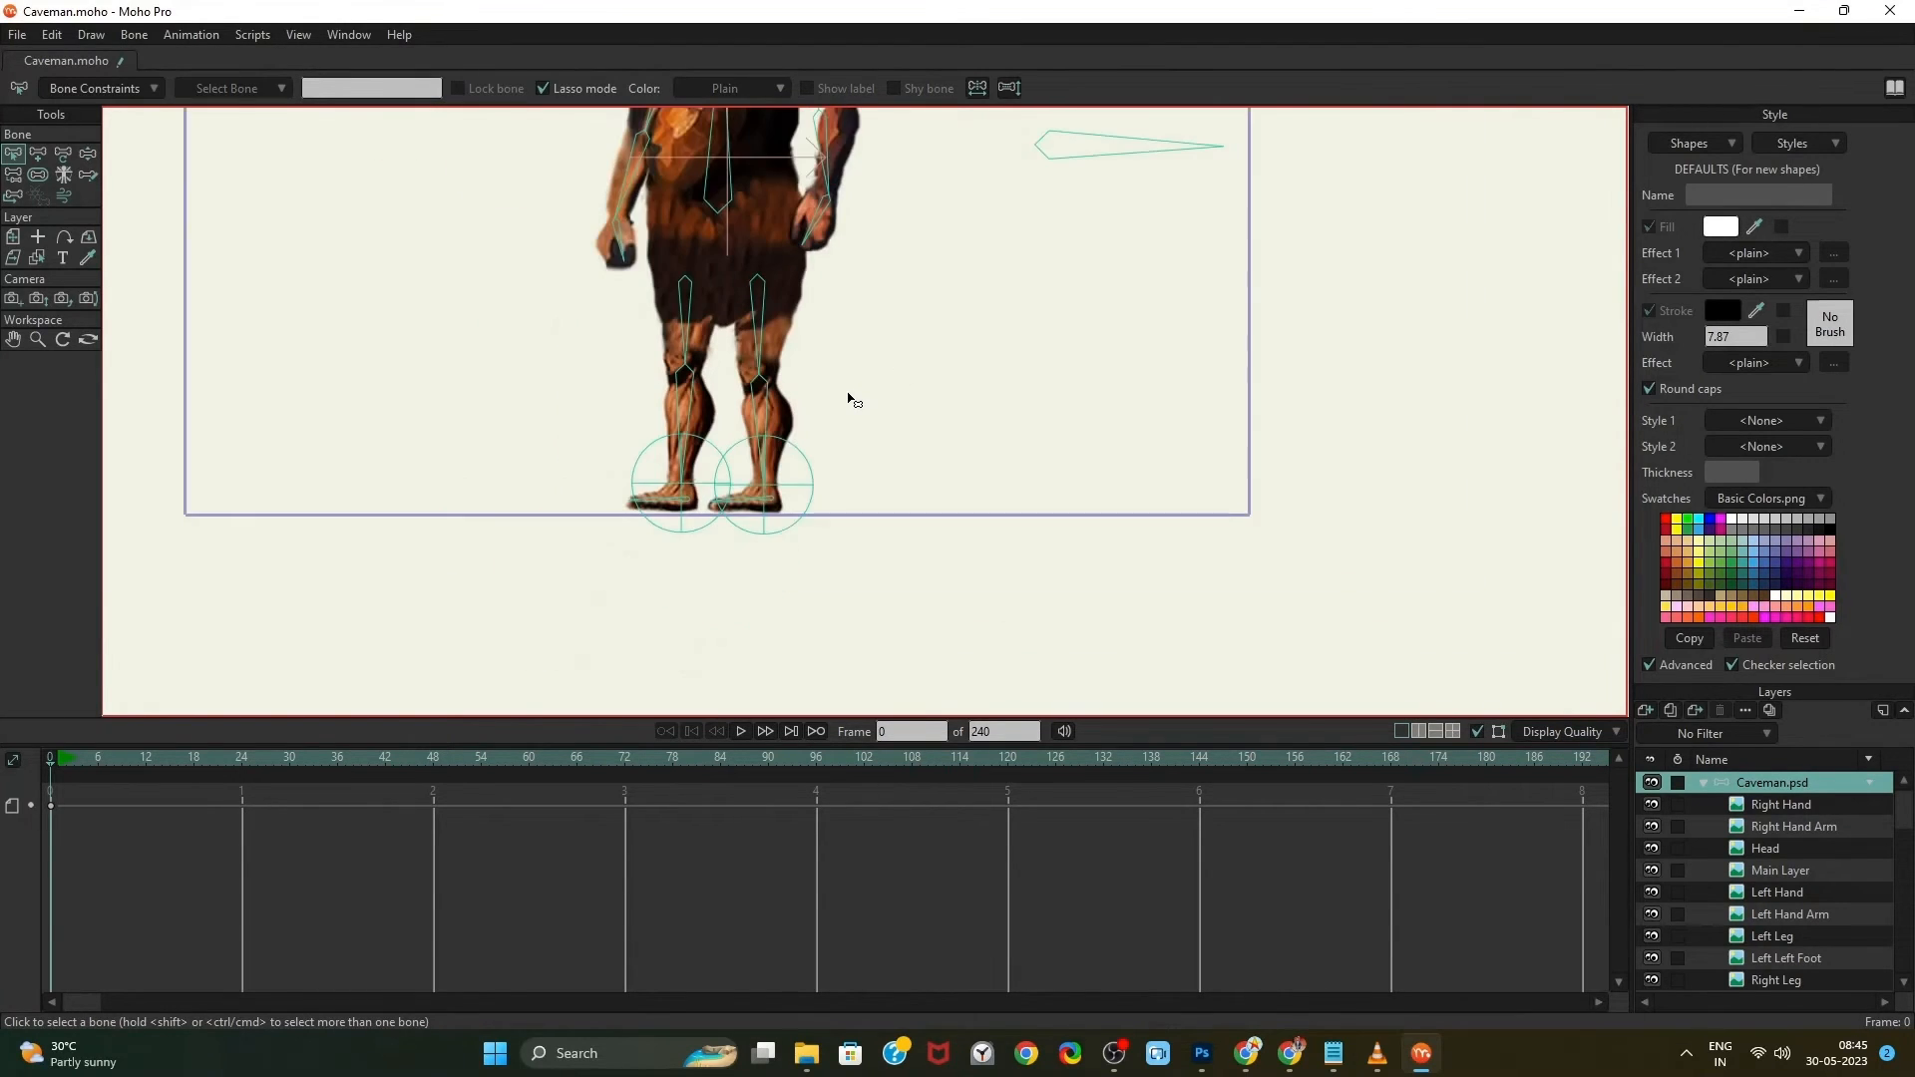
scroll(848, 395, up, 3)
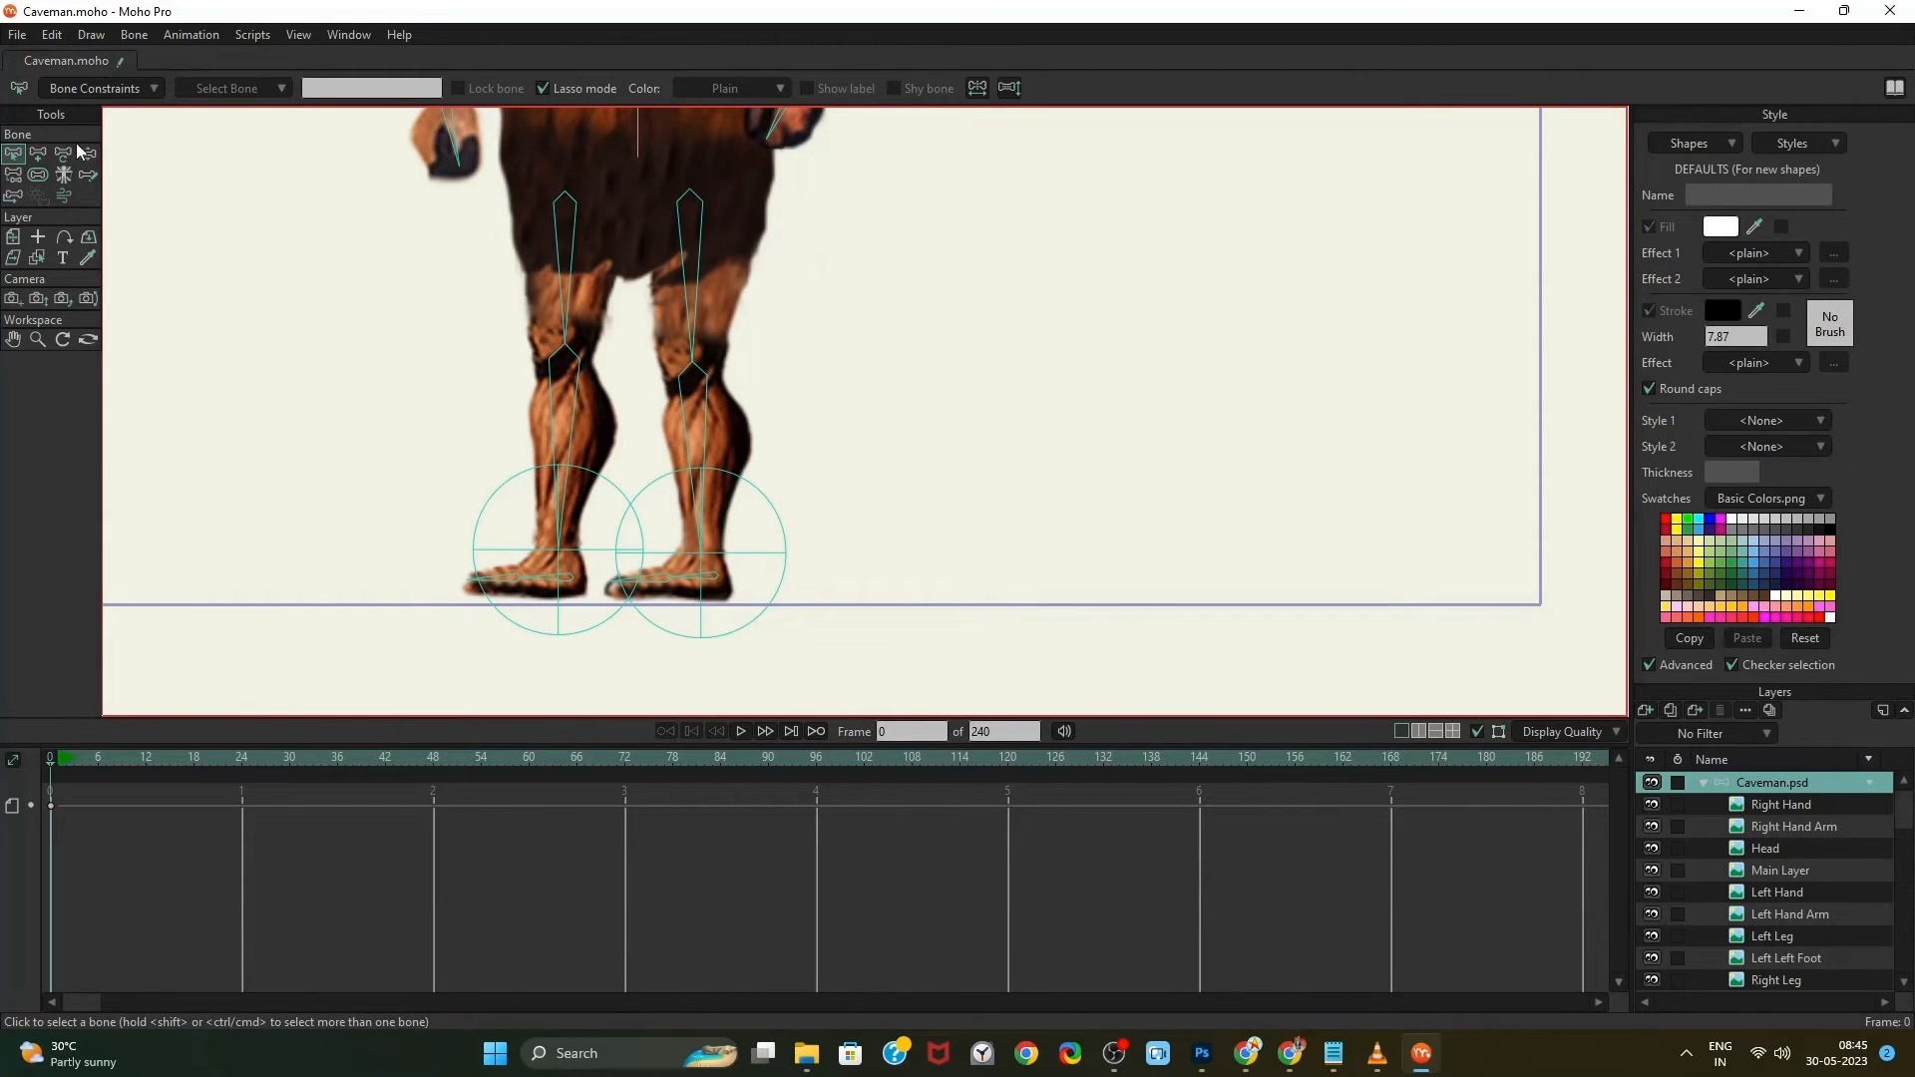
click(566, 418)
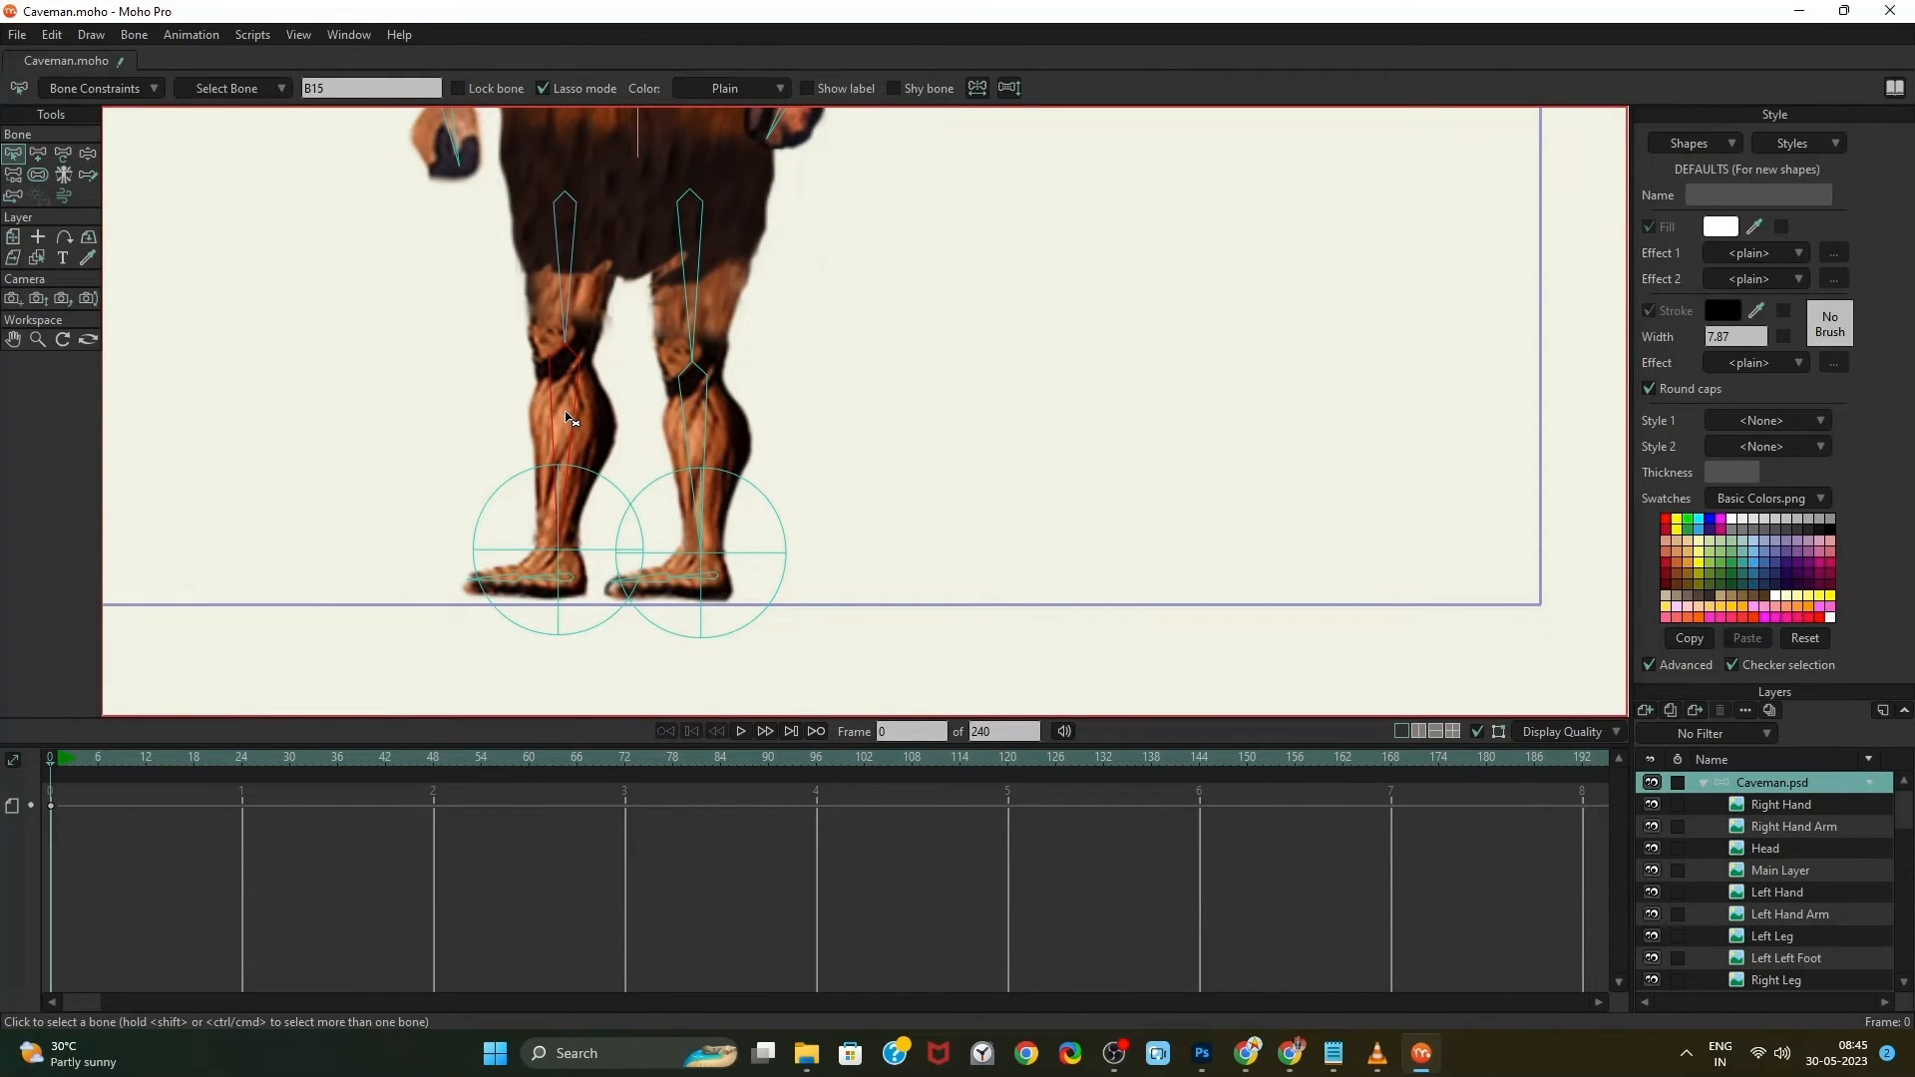
click(142, 86)
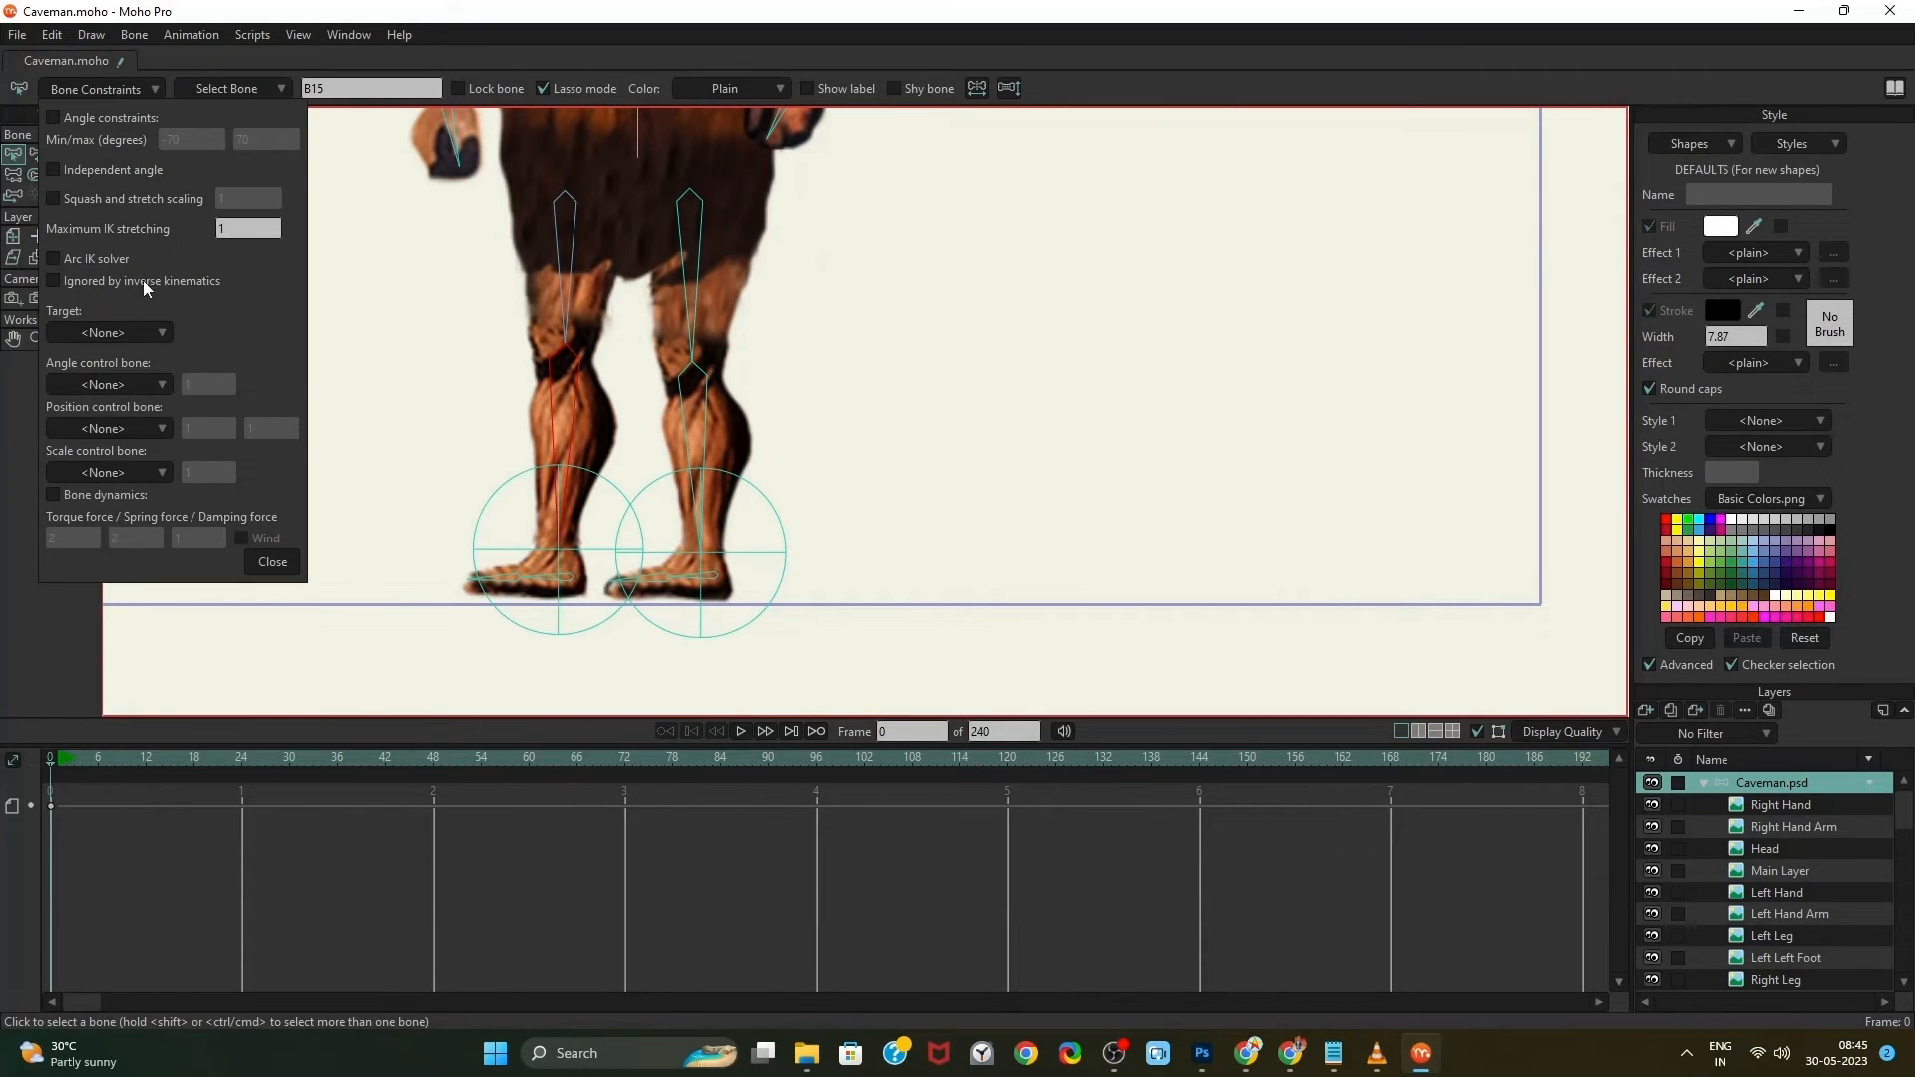
click(144, 333)
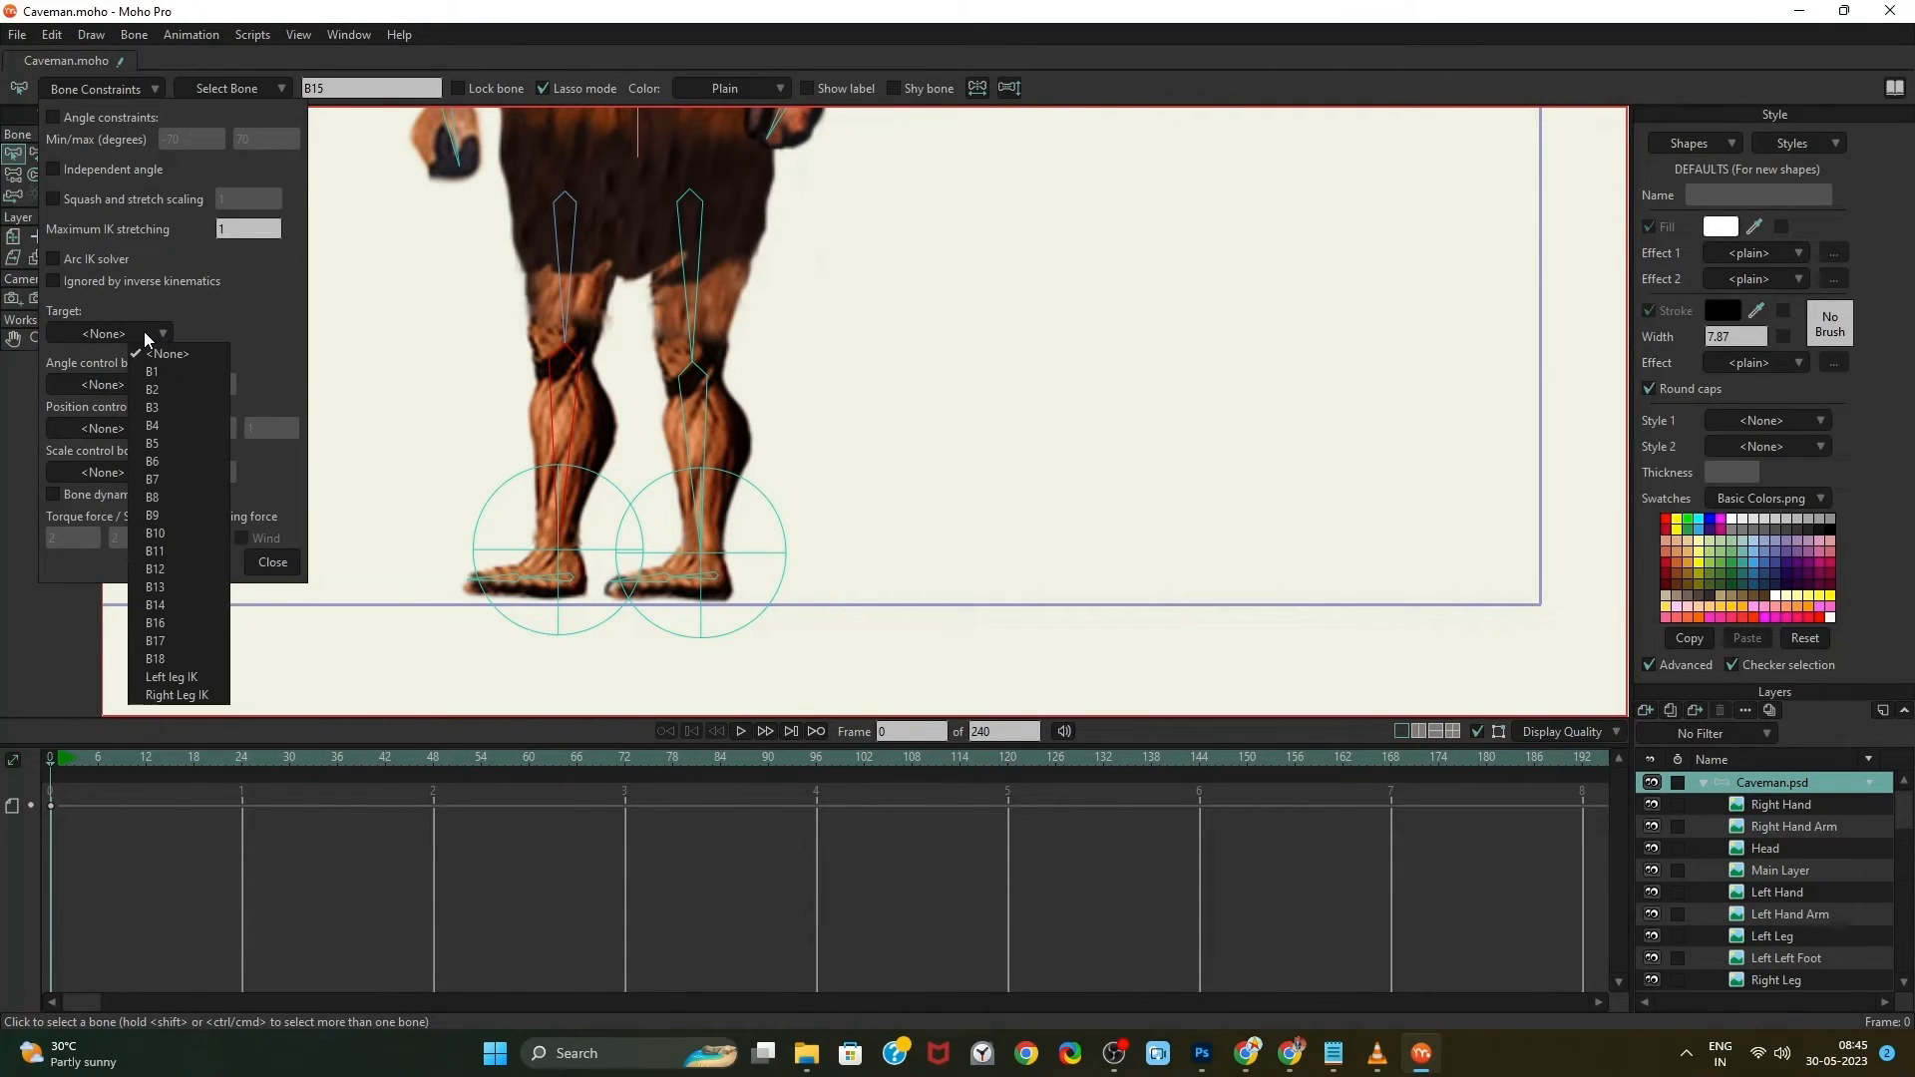
click(189, 679)
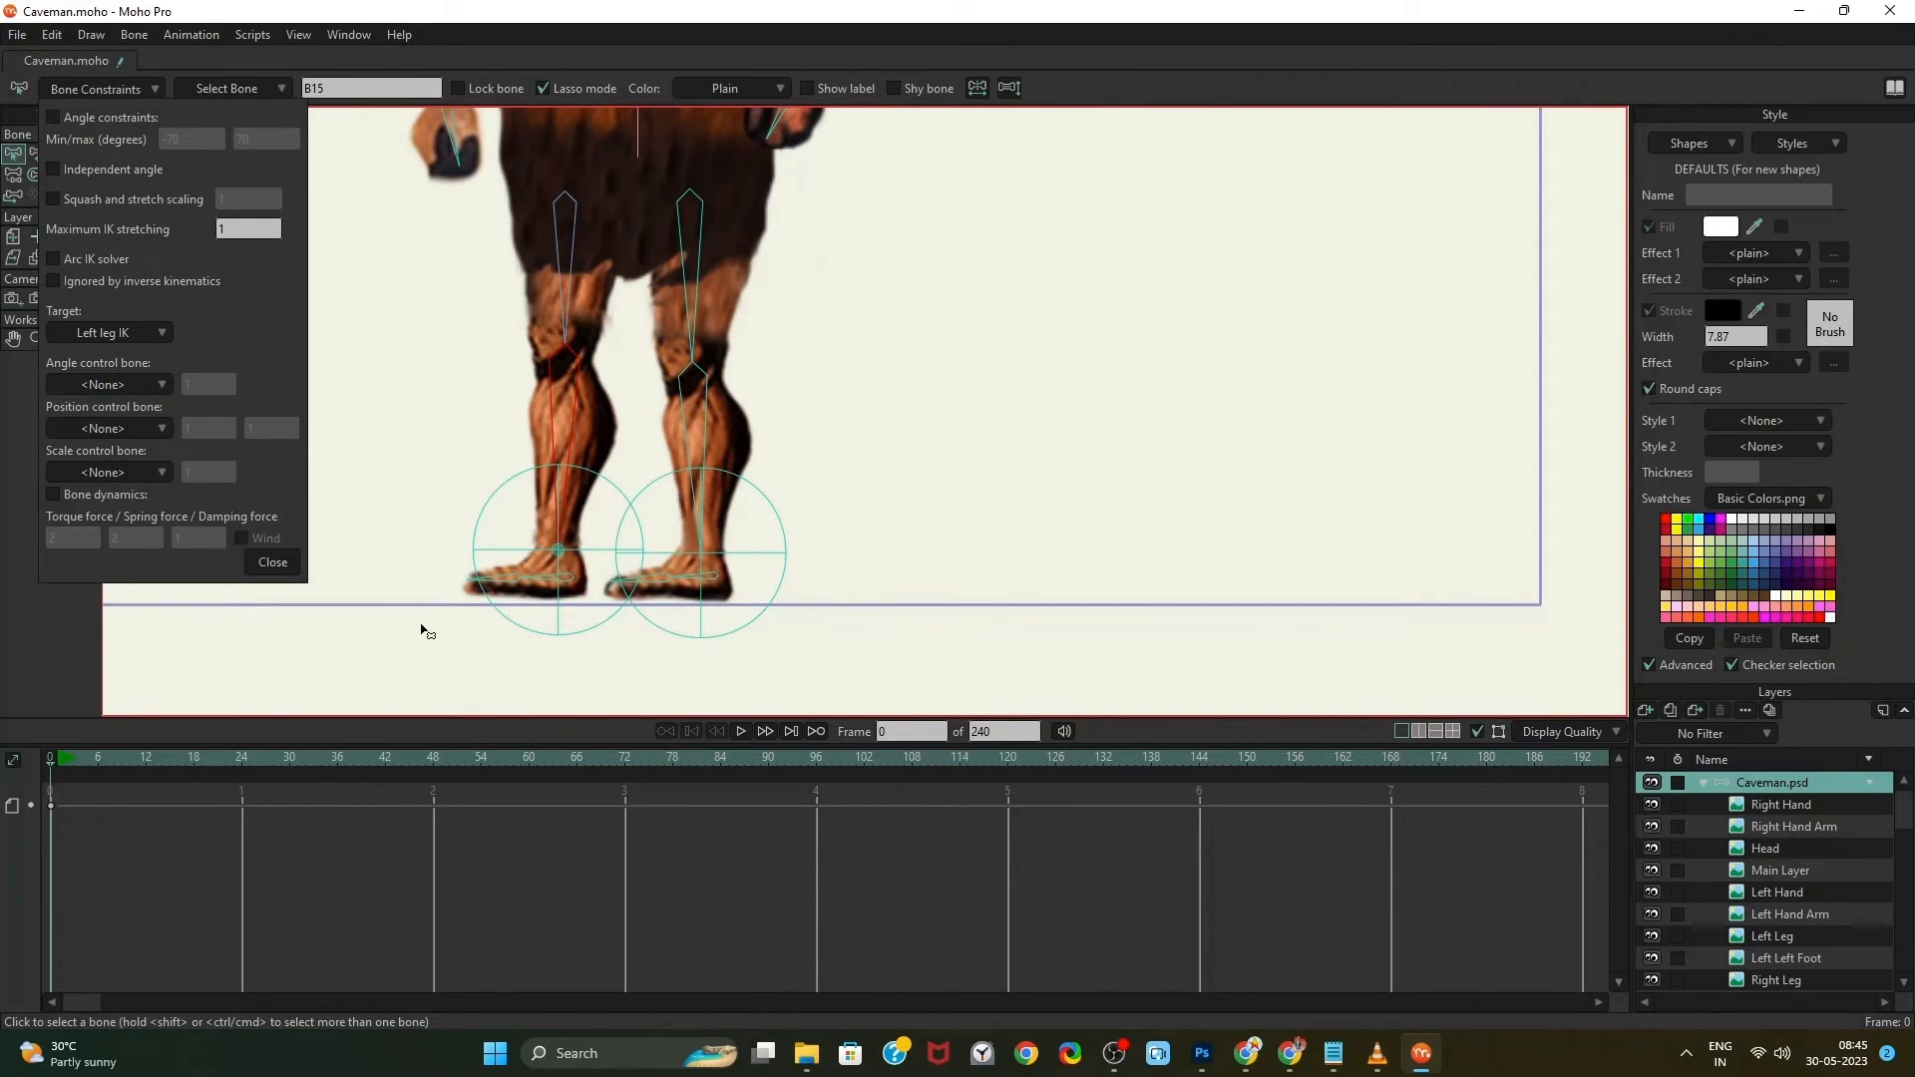
click(278, 562)
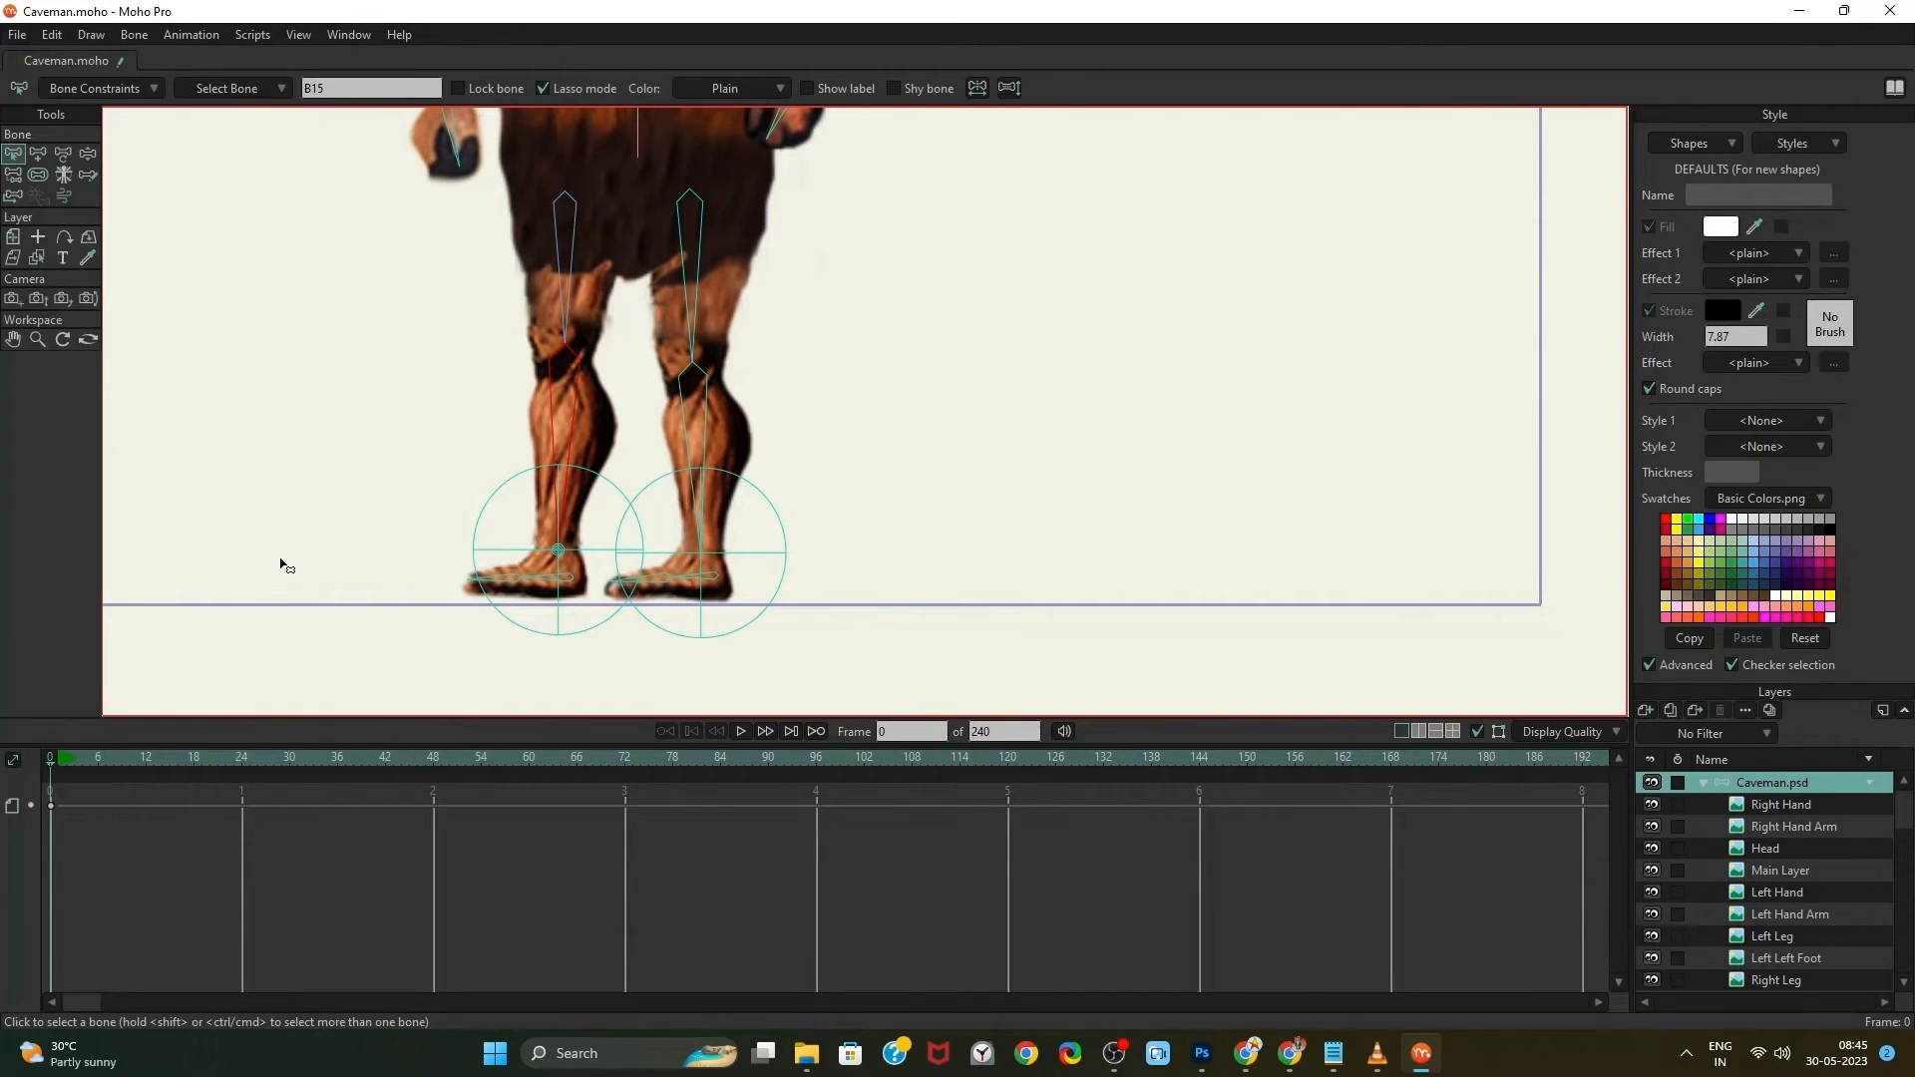
Select both ankle IK pin bones together and set their bone strength to 0
click(88, 154)
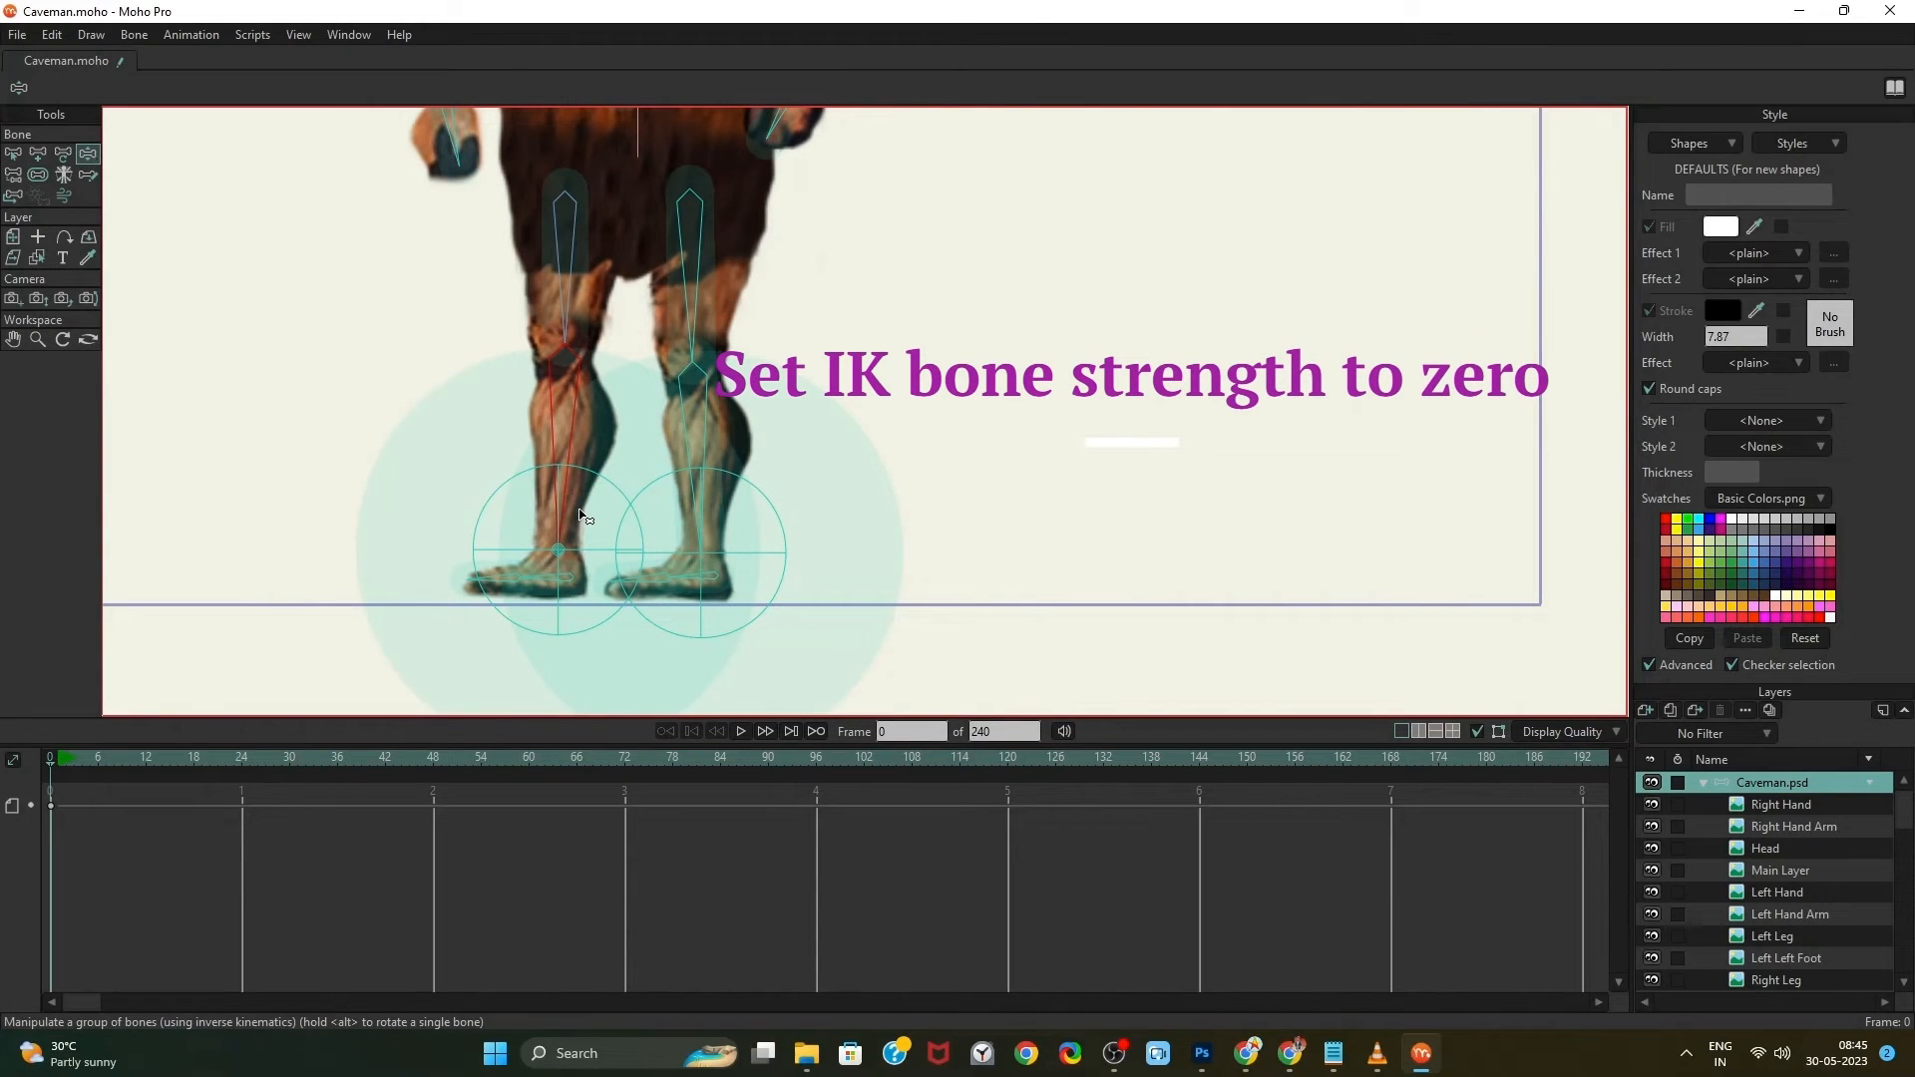
click(17, 156)
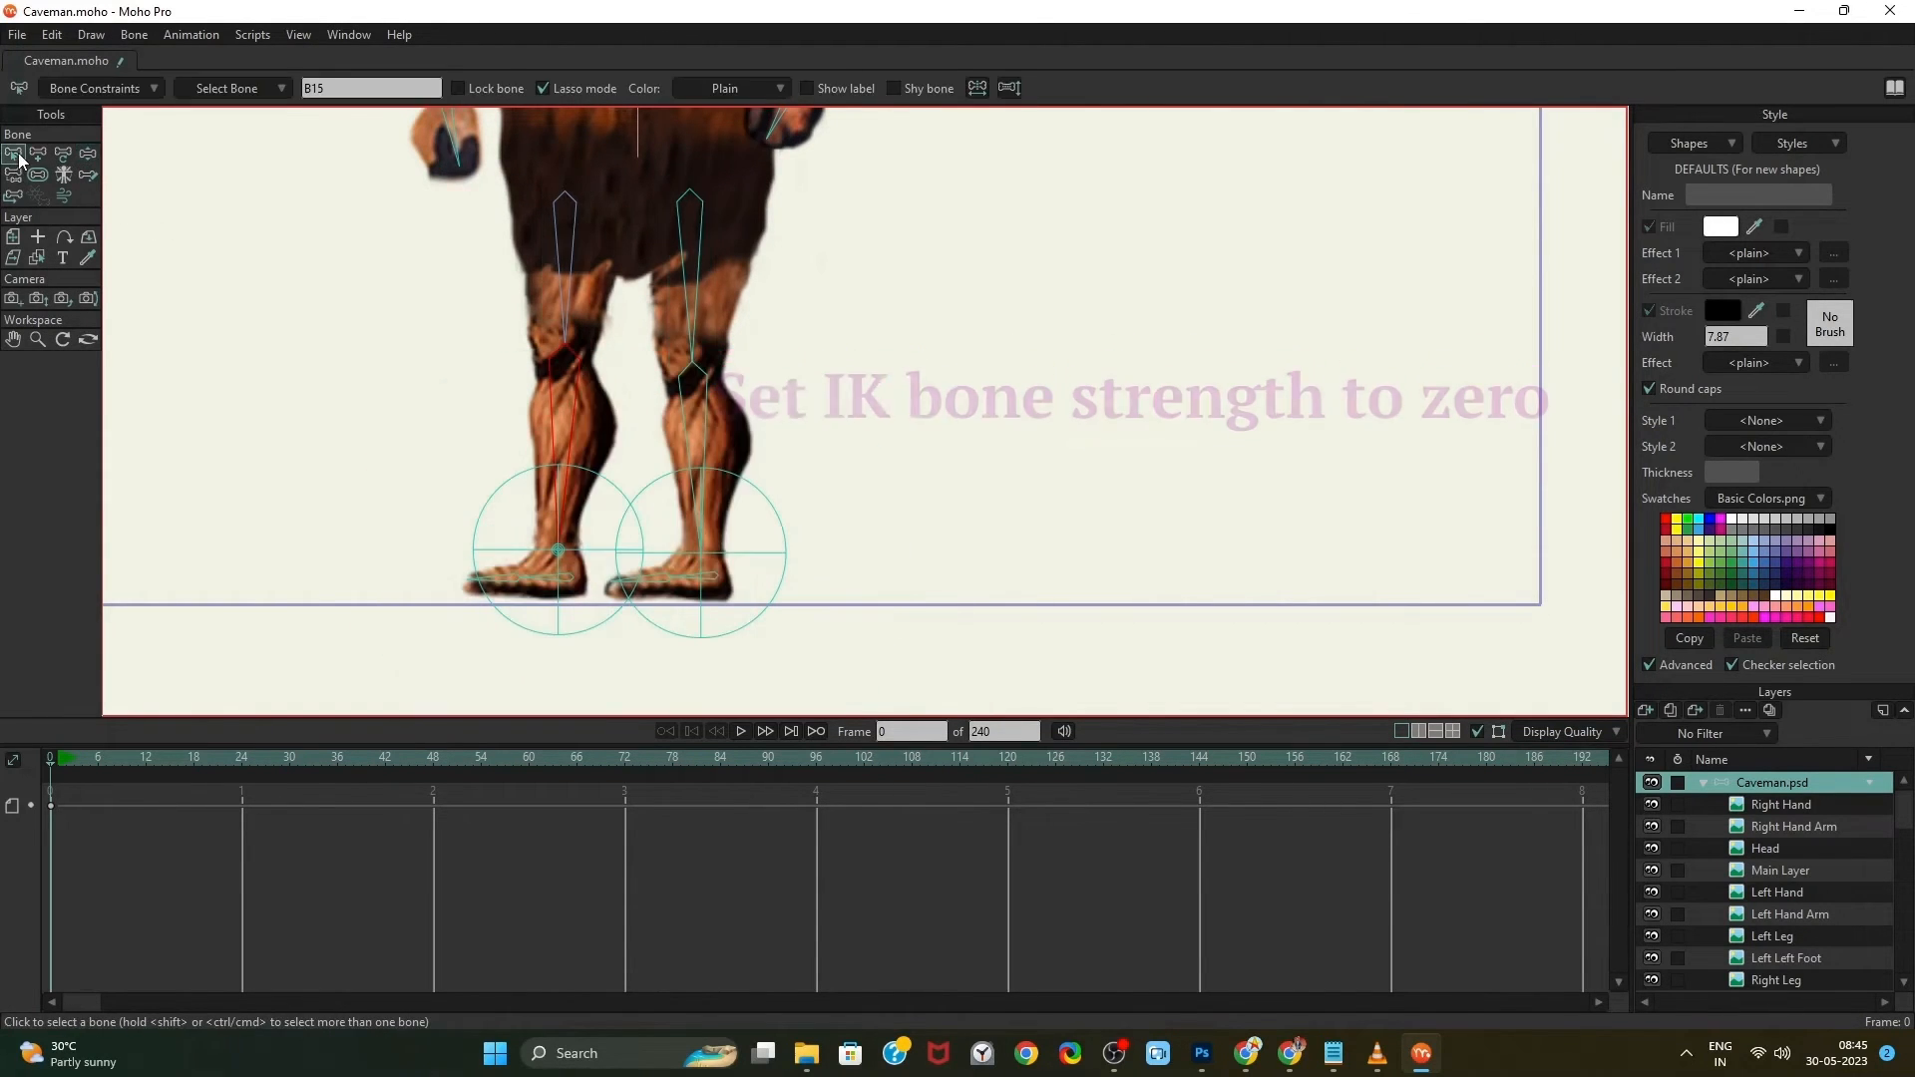
click(602, 487)
click(626, 507)
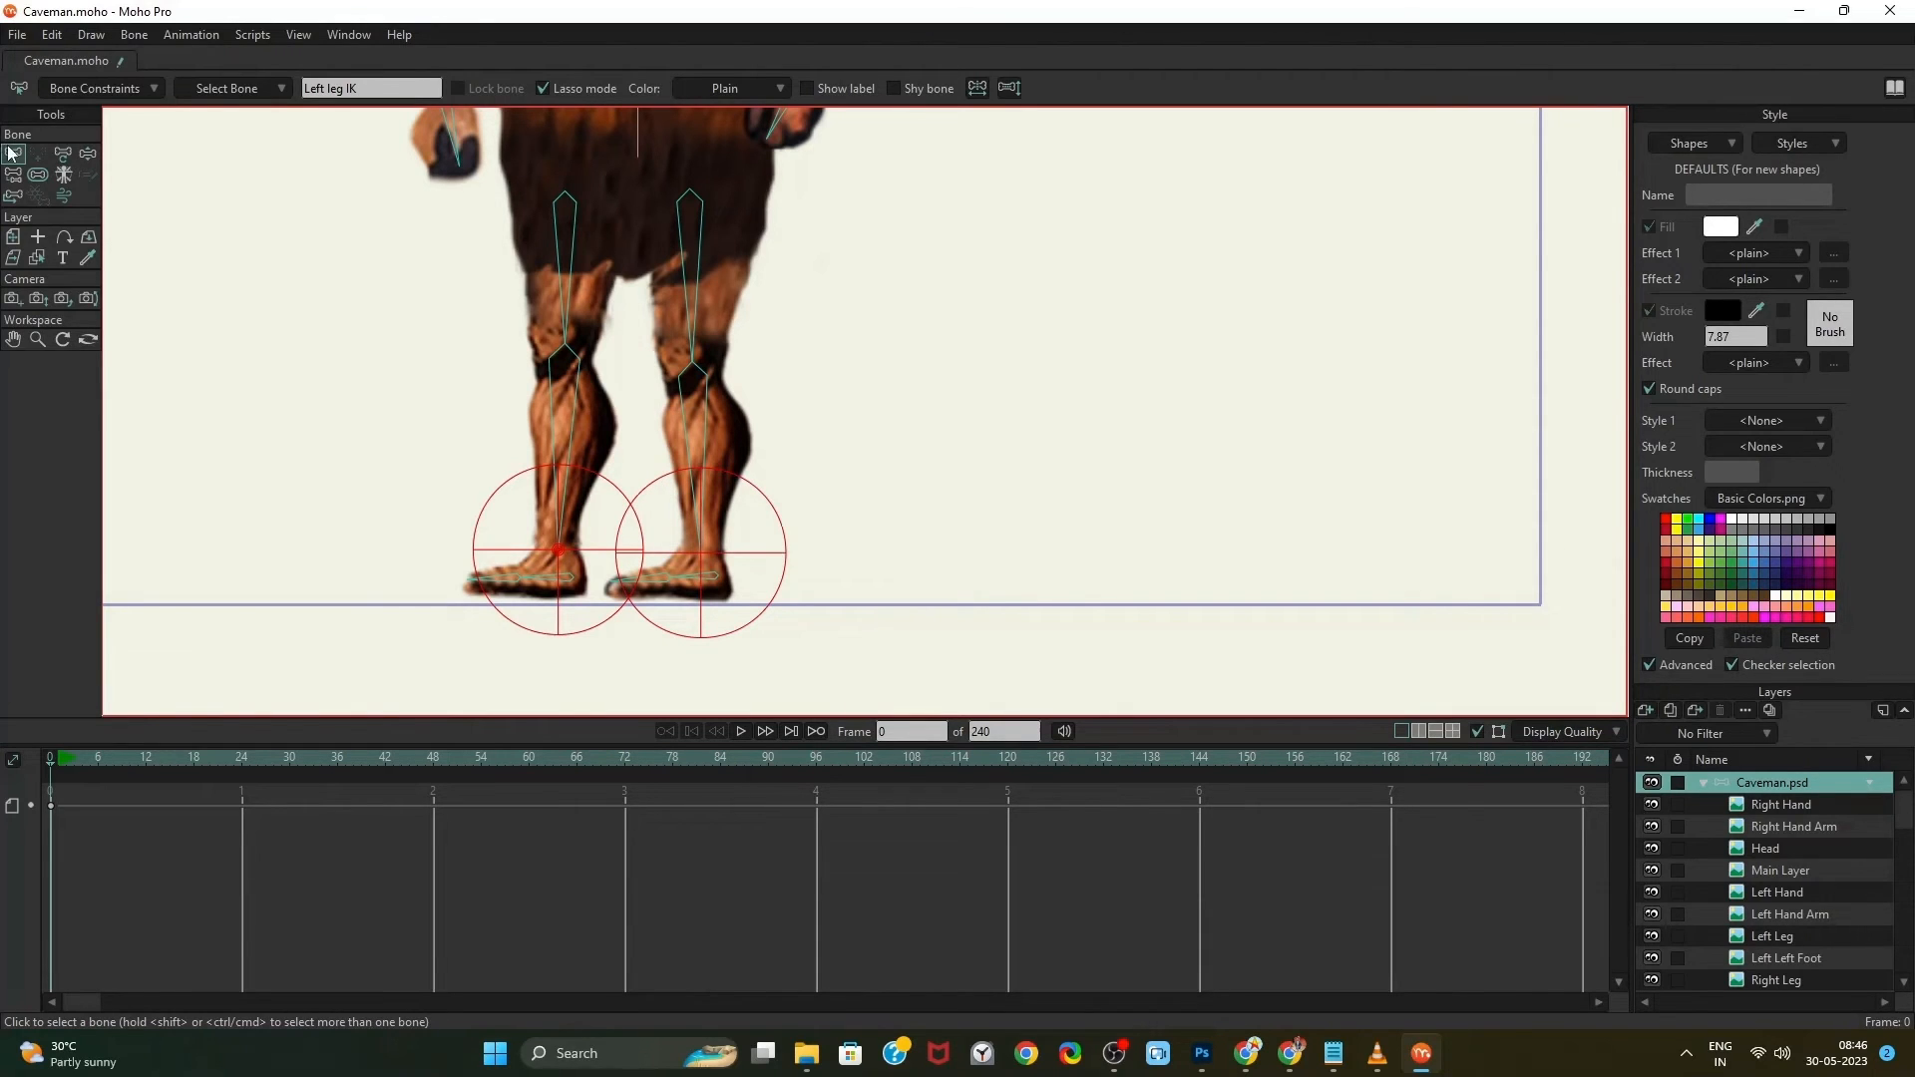
click(38, 175)
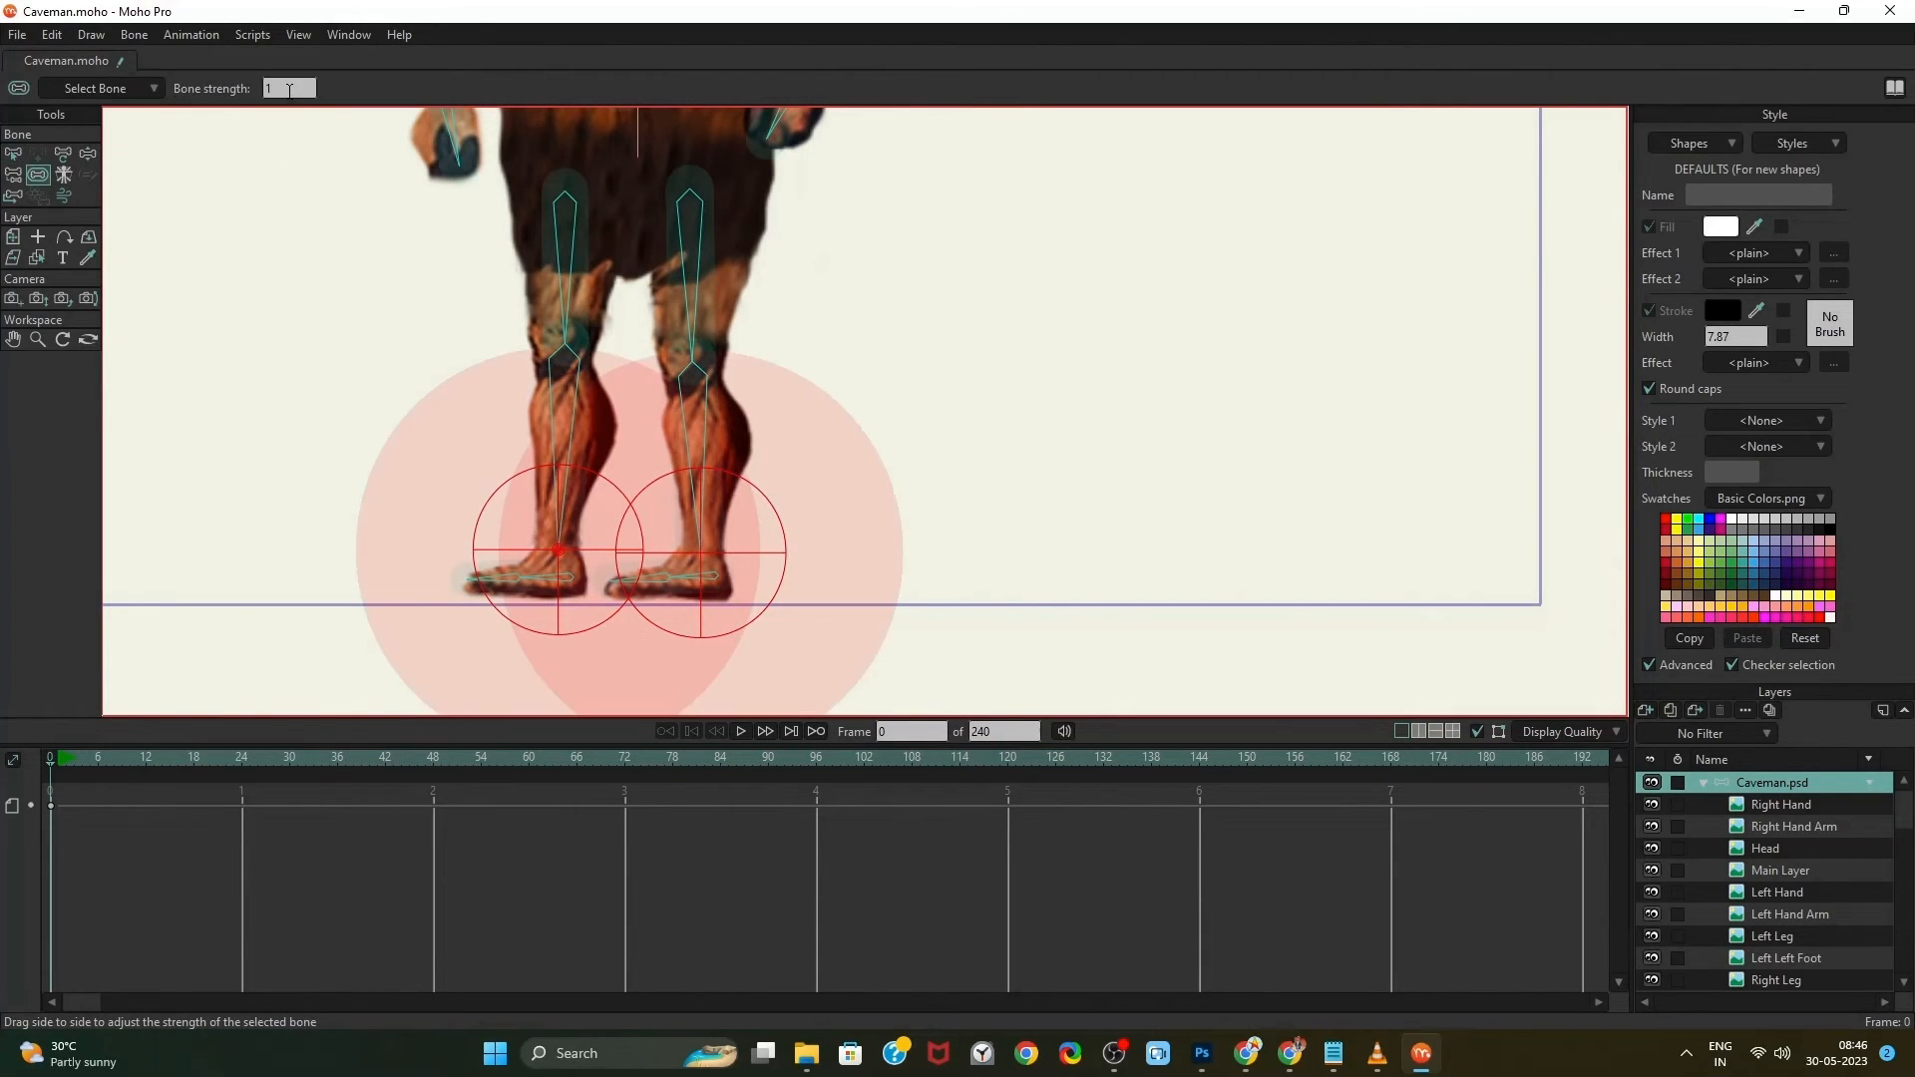
click(288, 89)
text(0)
key(Return)
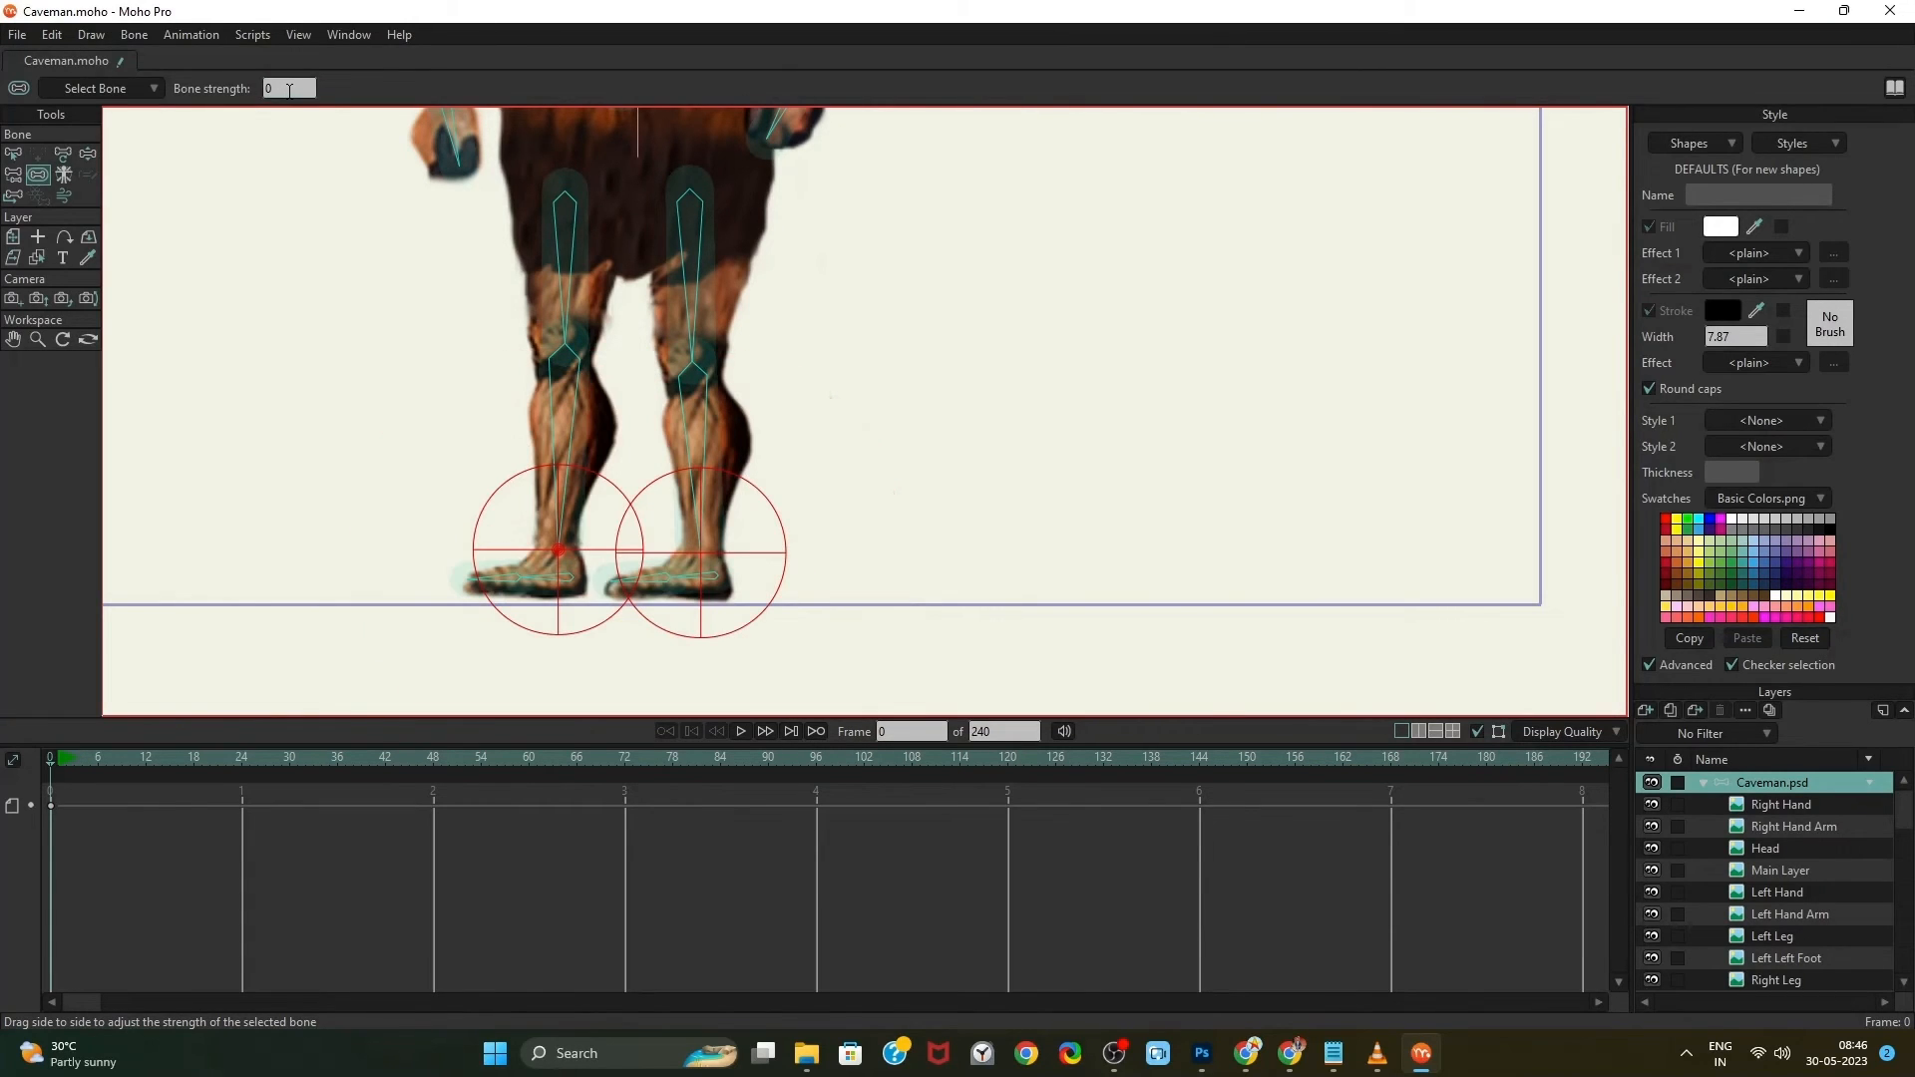
Test the left leg's inverse kinematics by moving its ankle pin bone forward and up with Manipulate Bones
click(85, 158)
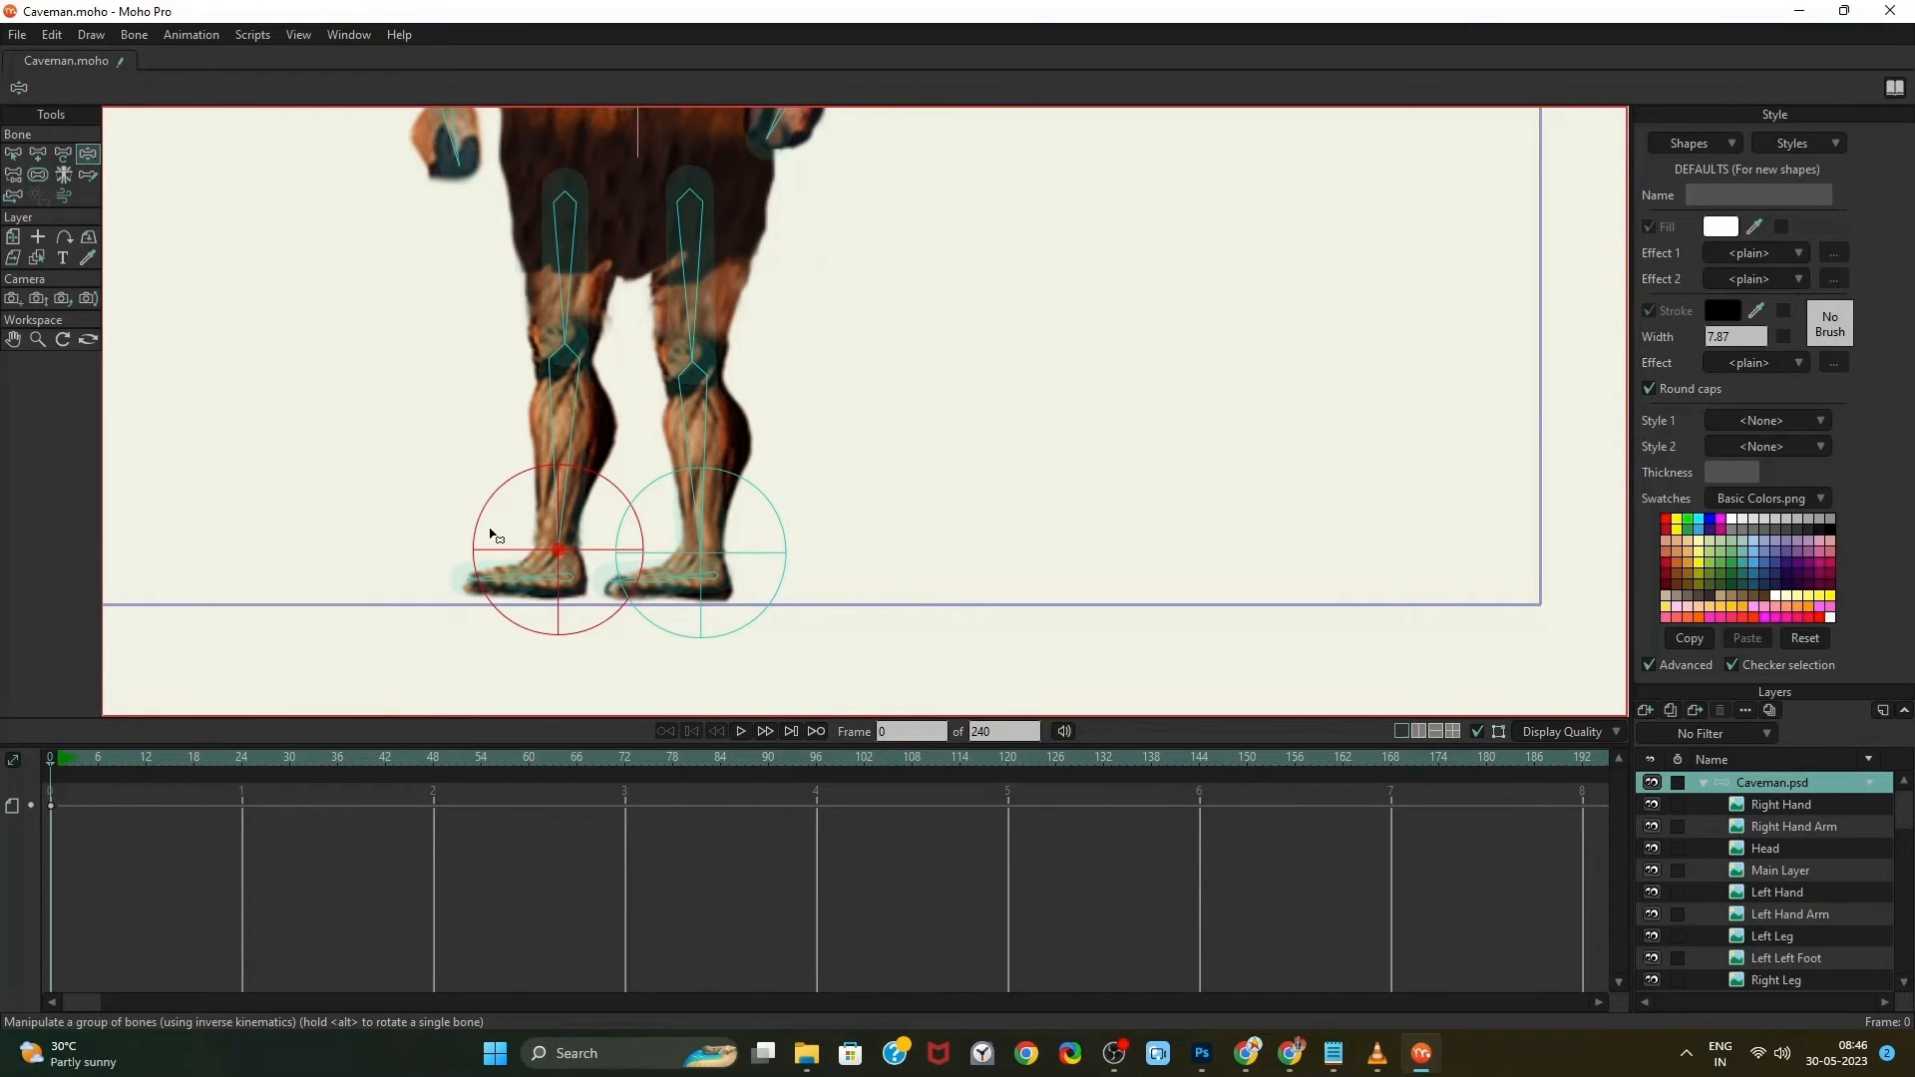
drag(490, 536, 382, 481)
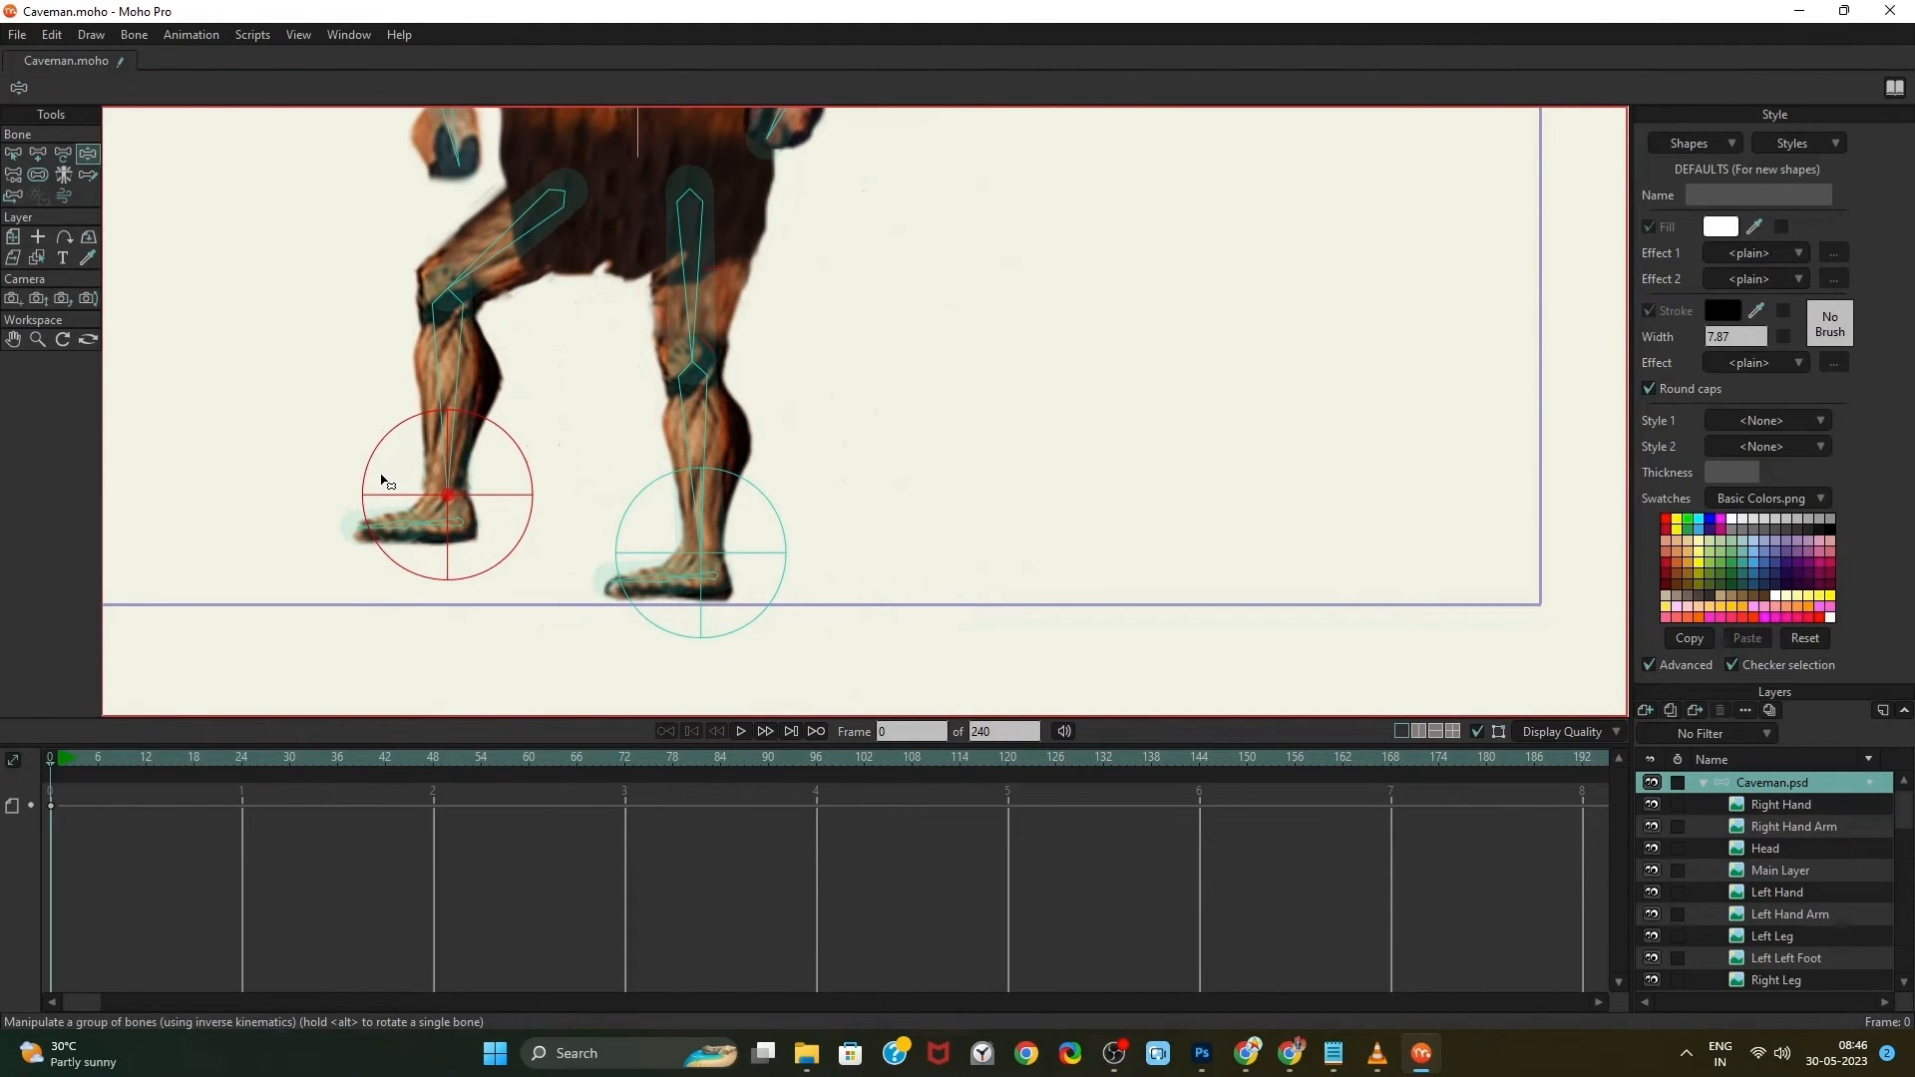
scroll(867, 385, down, 5)
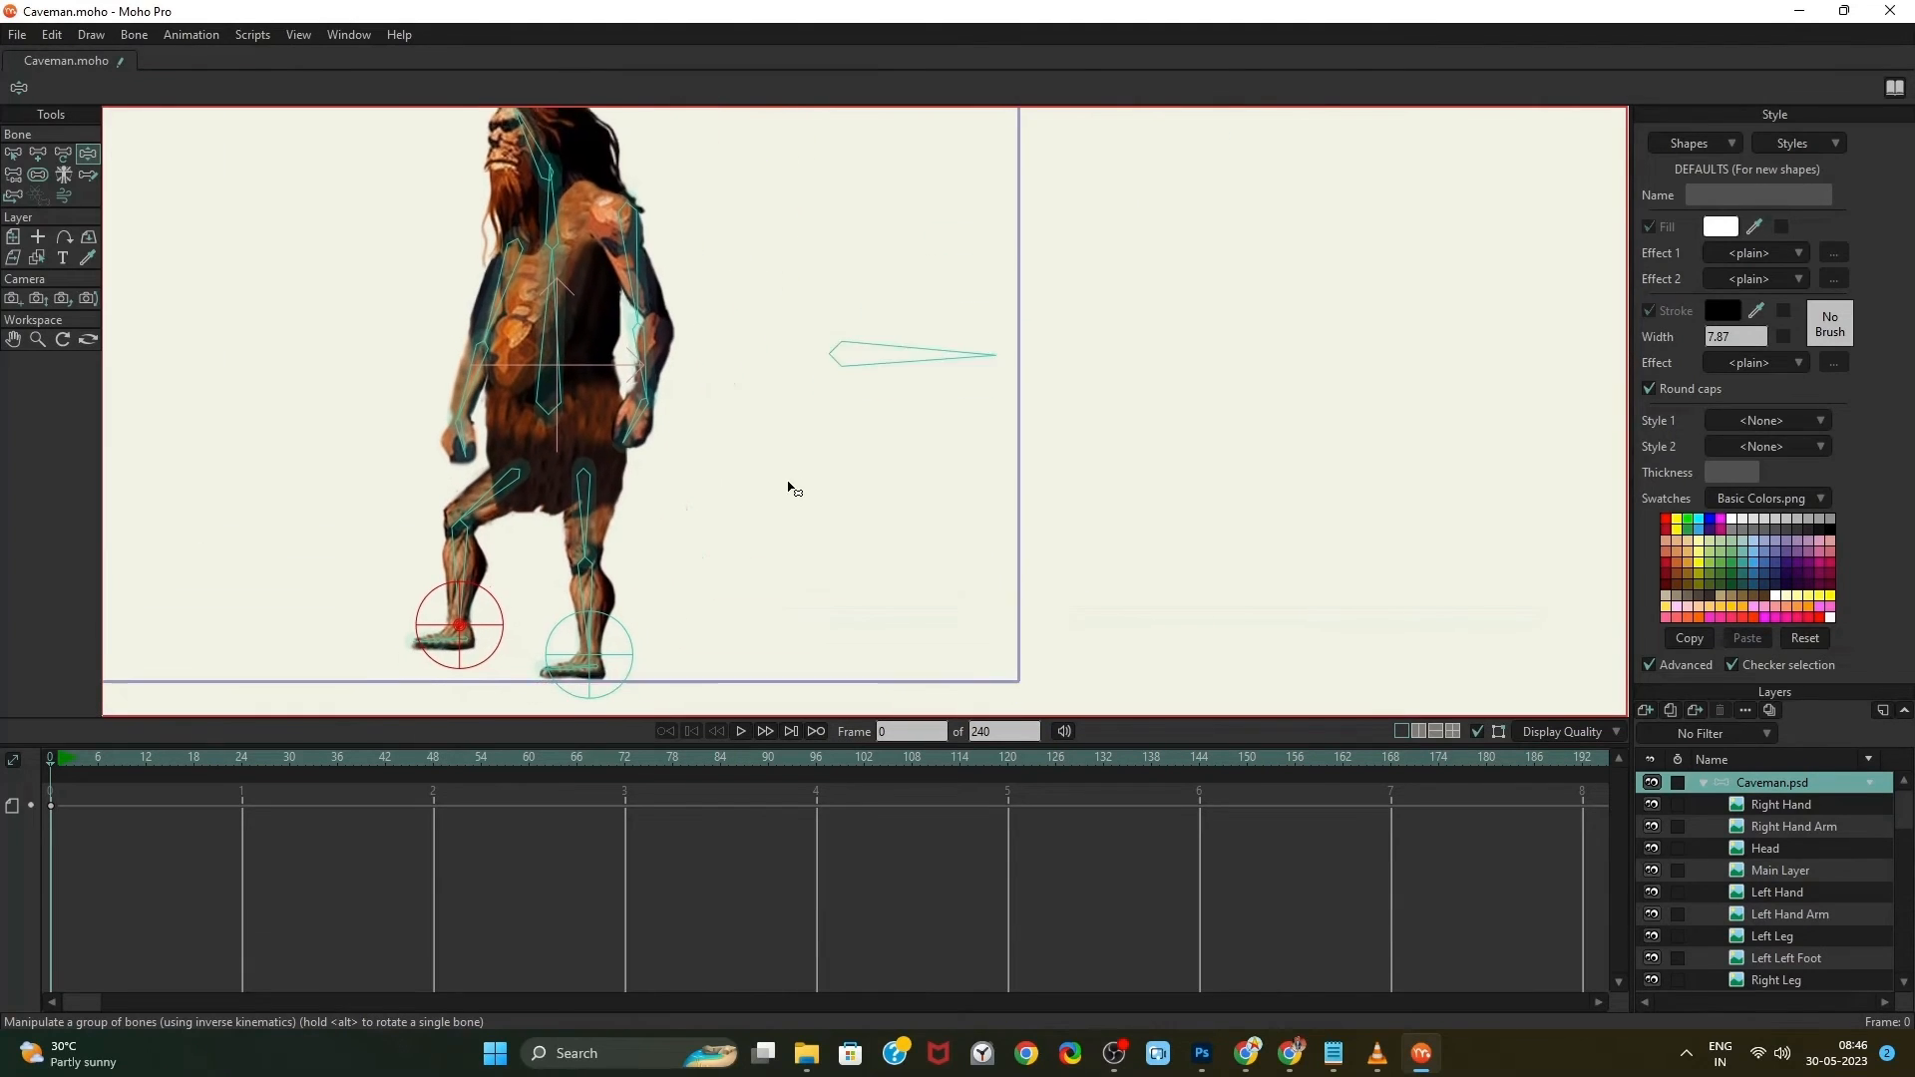
drag(788, 487, 802, 400)
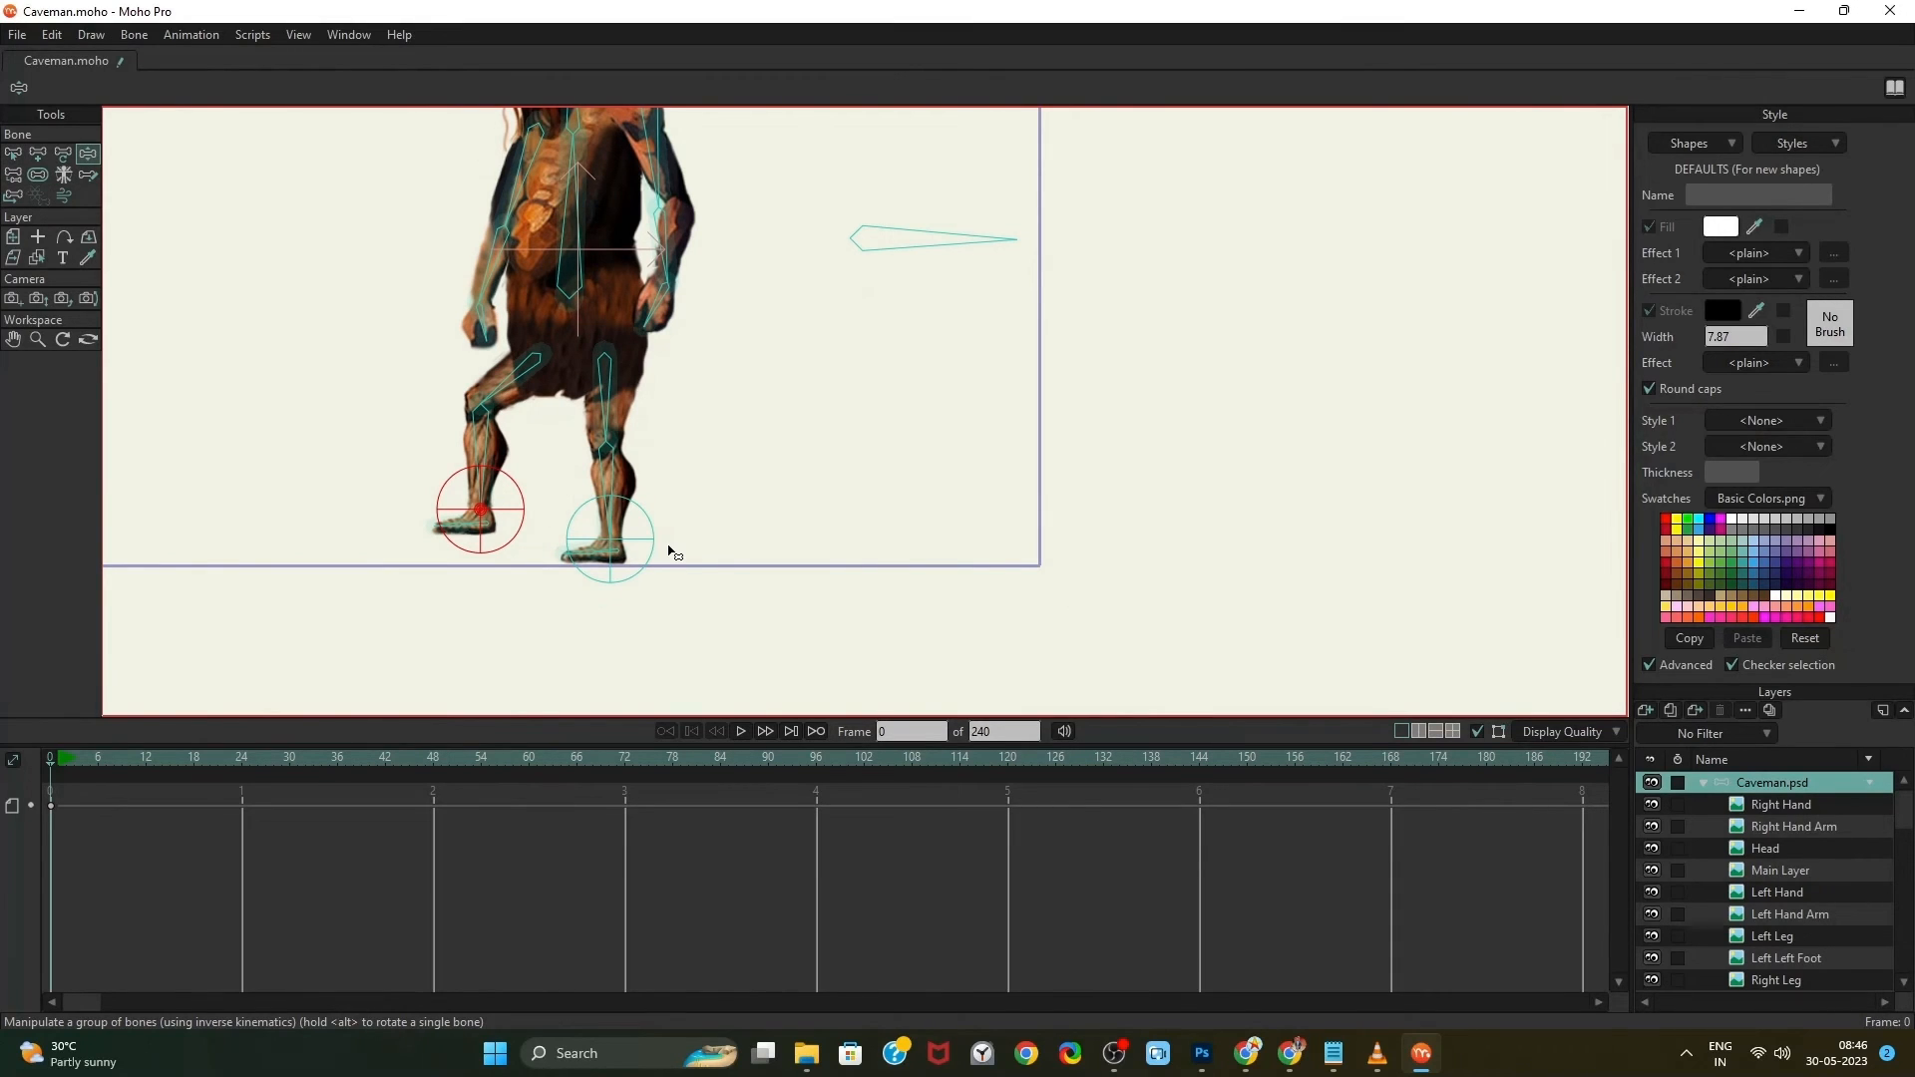
Set the target of the right leg's shin bone B11 to Right Leg IK and recheck its constraints
click(645, 526)
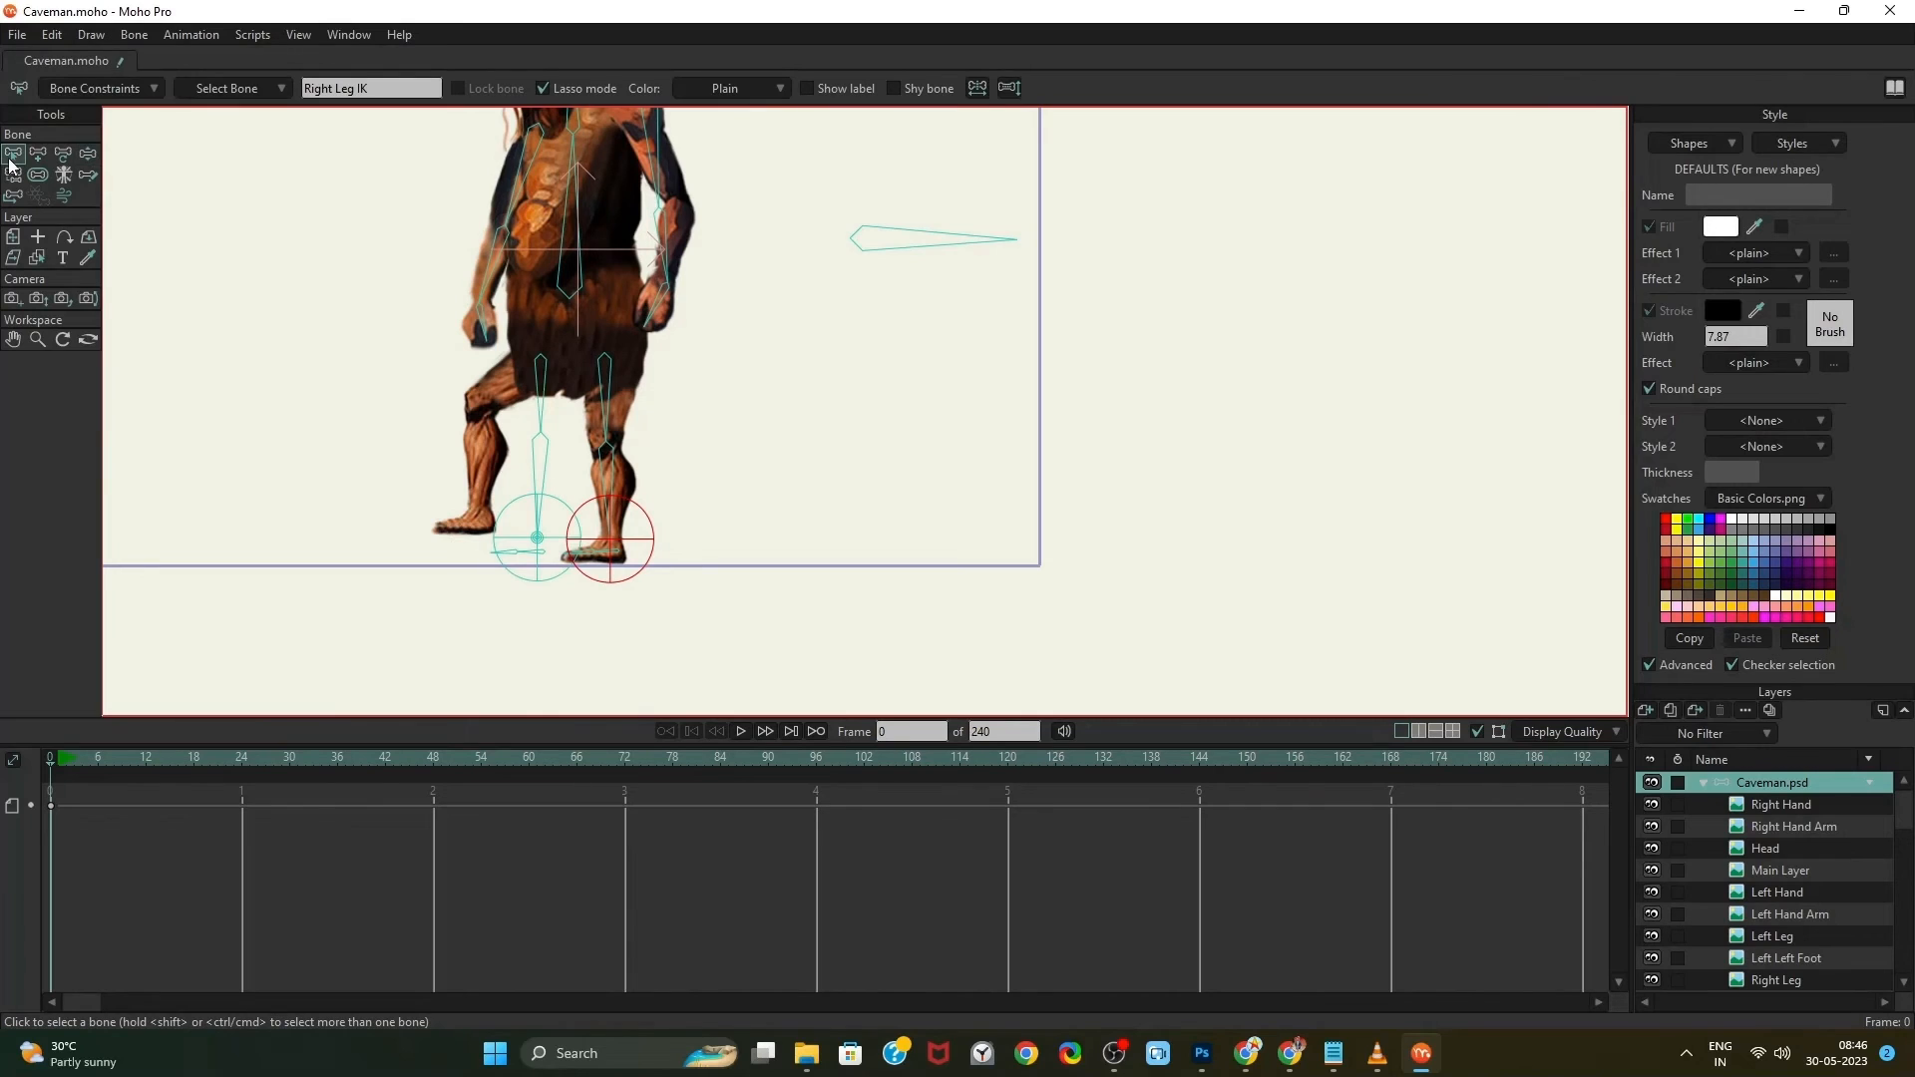
click(100, 89)
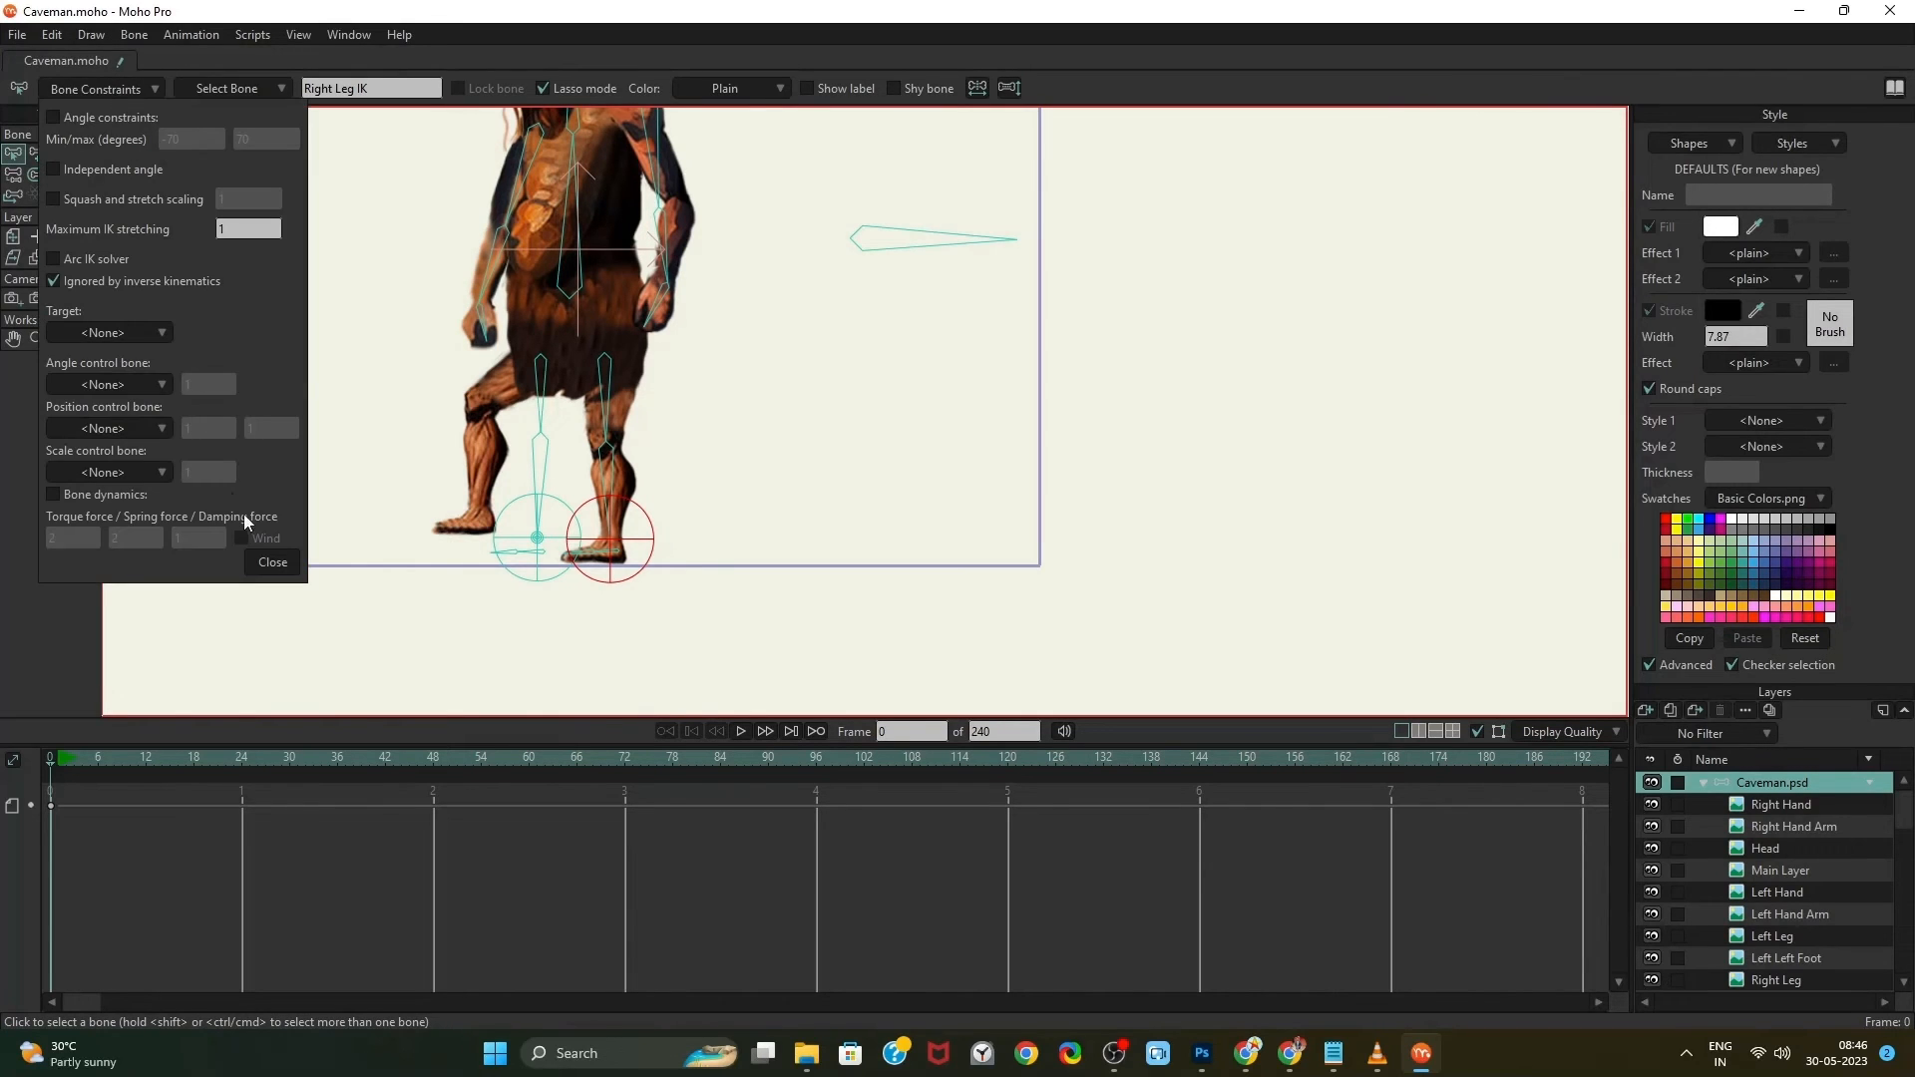
click(145, 331)
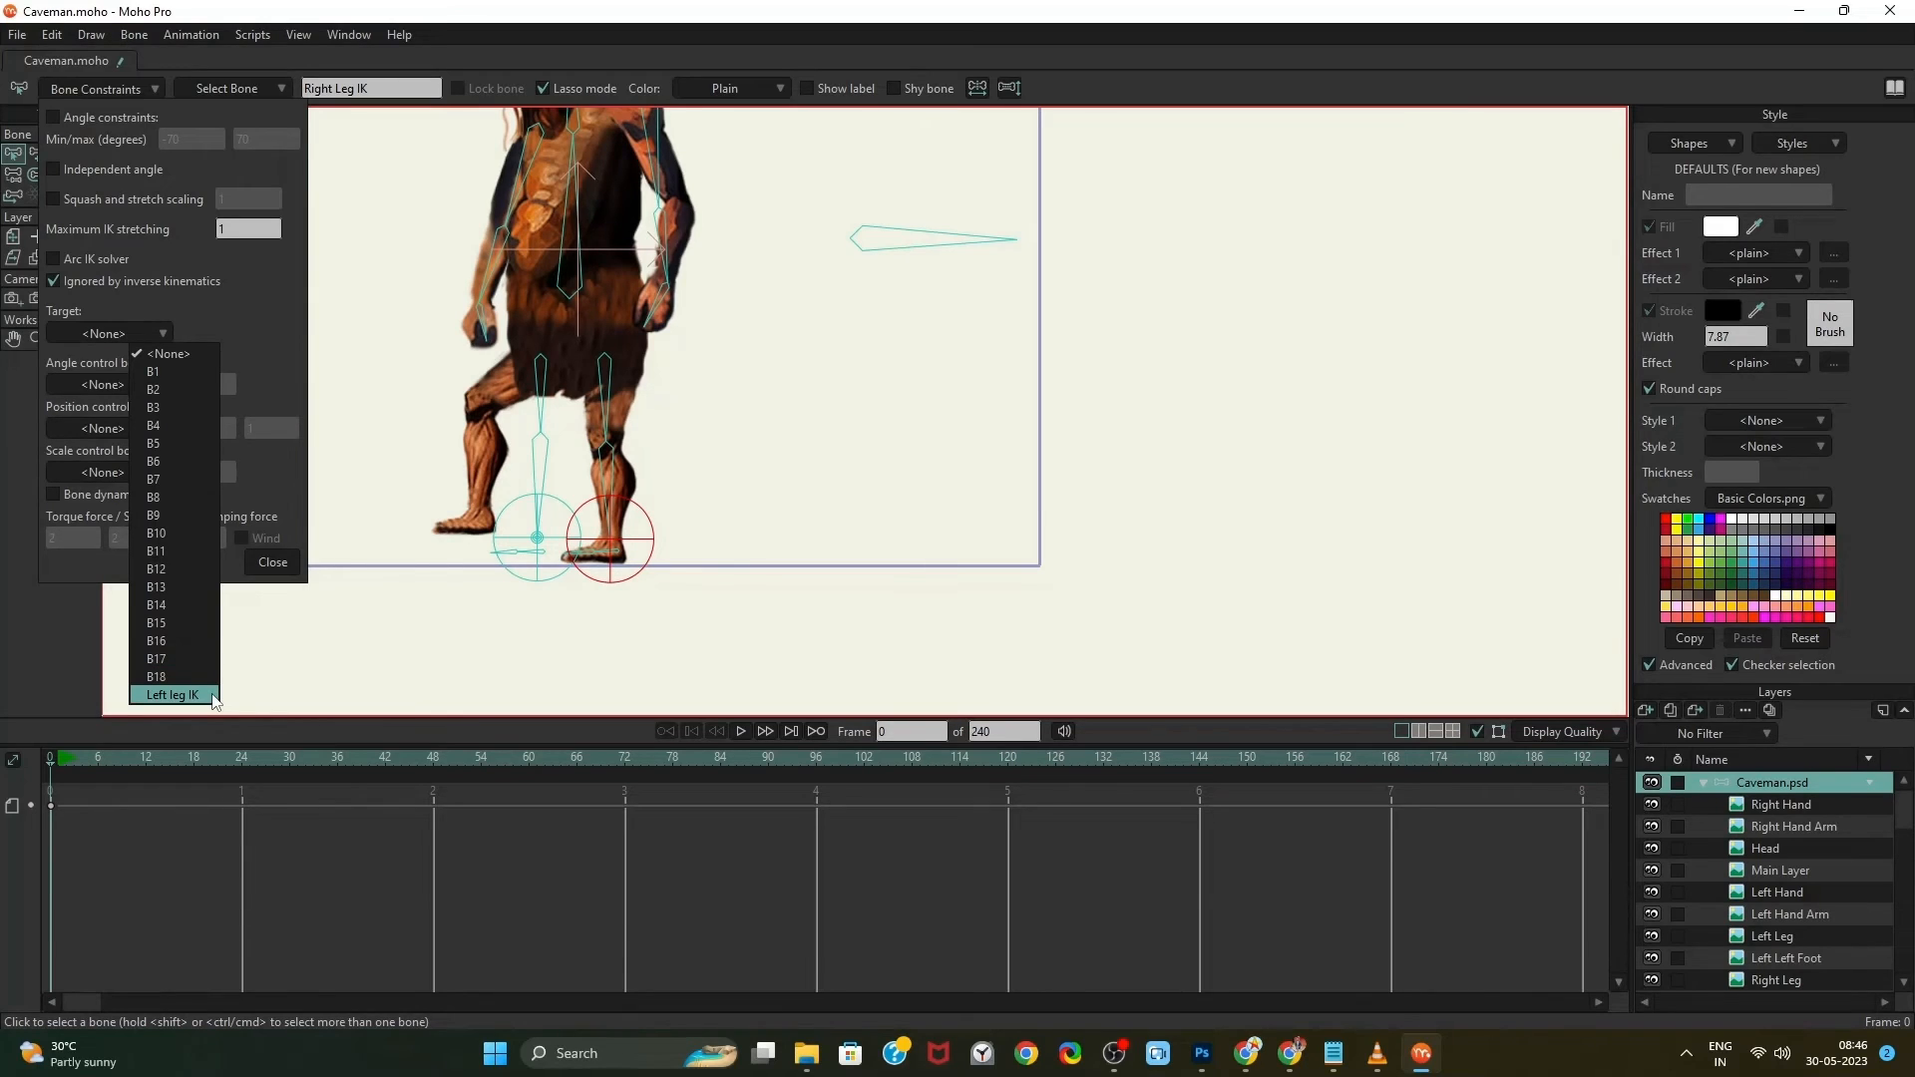
click(603, 475)
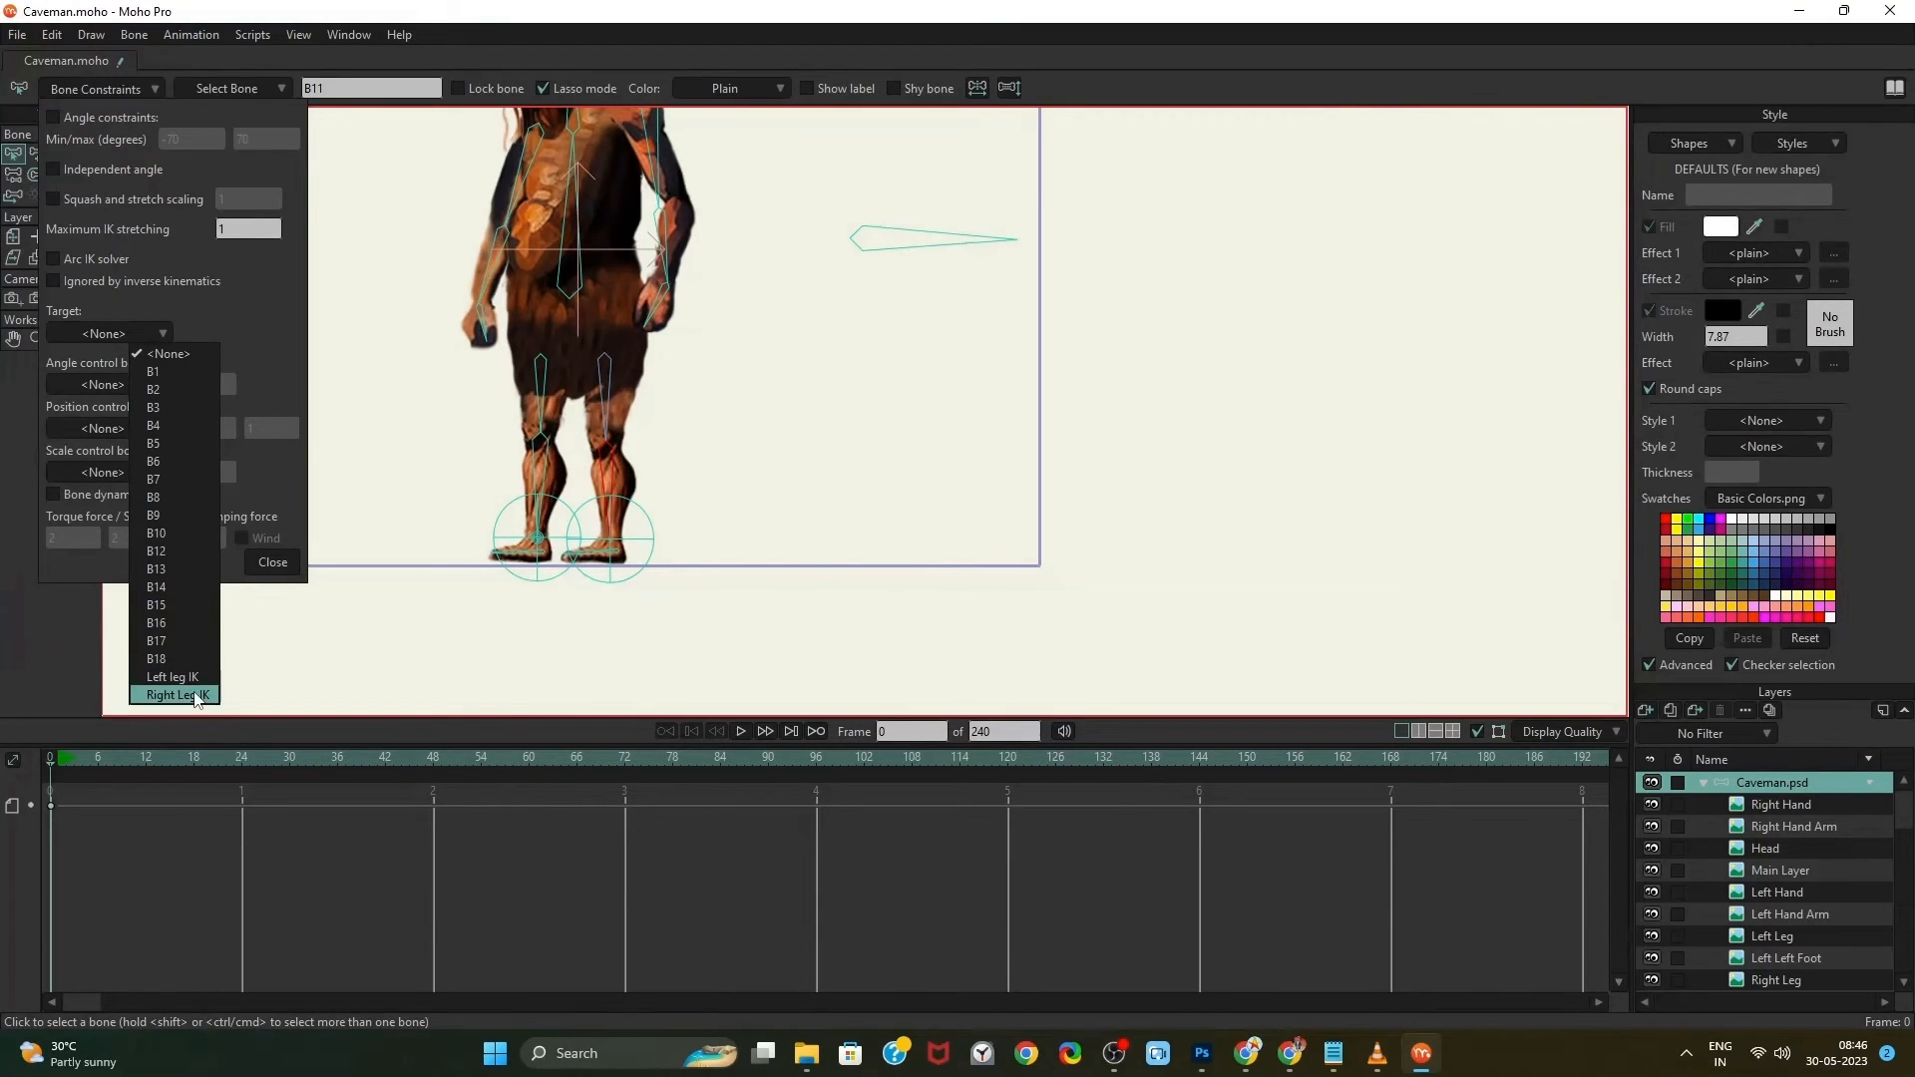
click(196, 697)
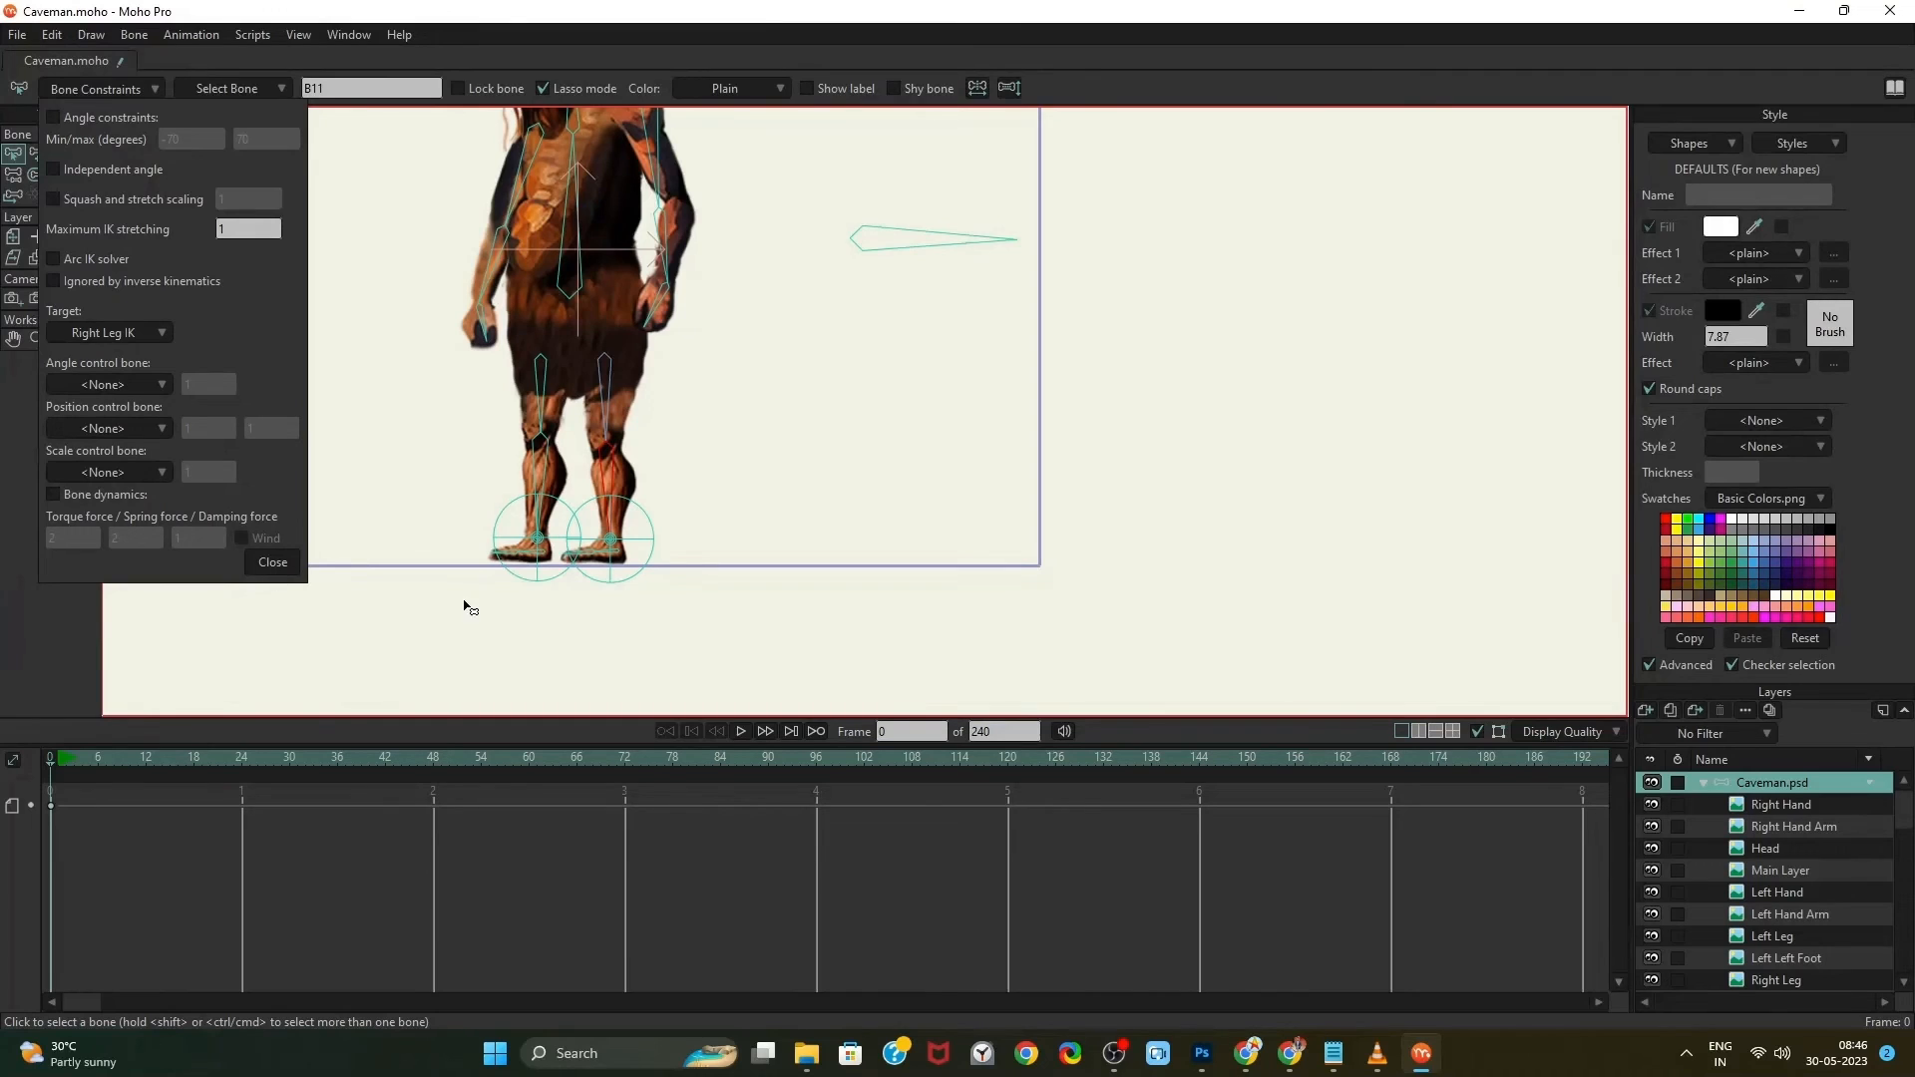
click(266, 564)
scroll(528, 556, up, 3)
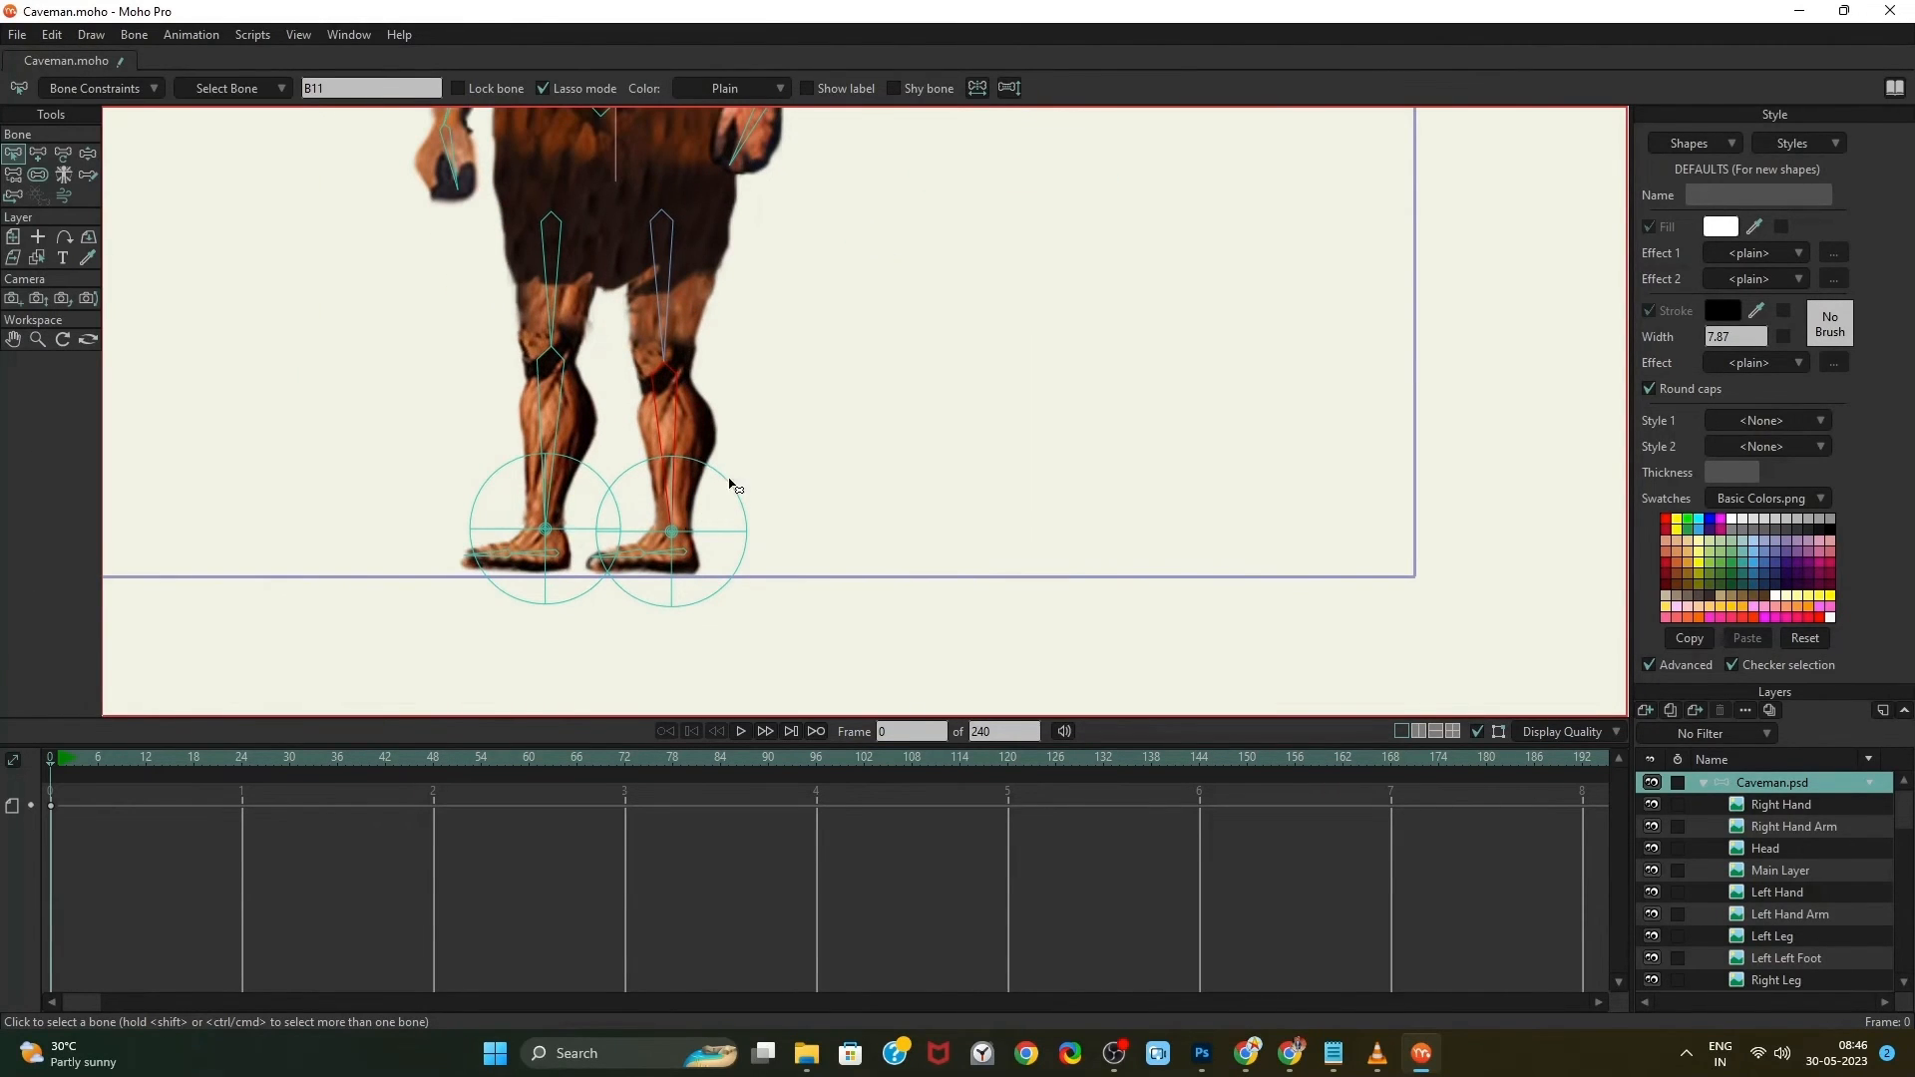
click(155, 90)
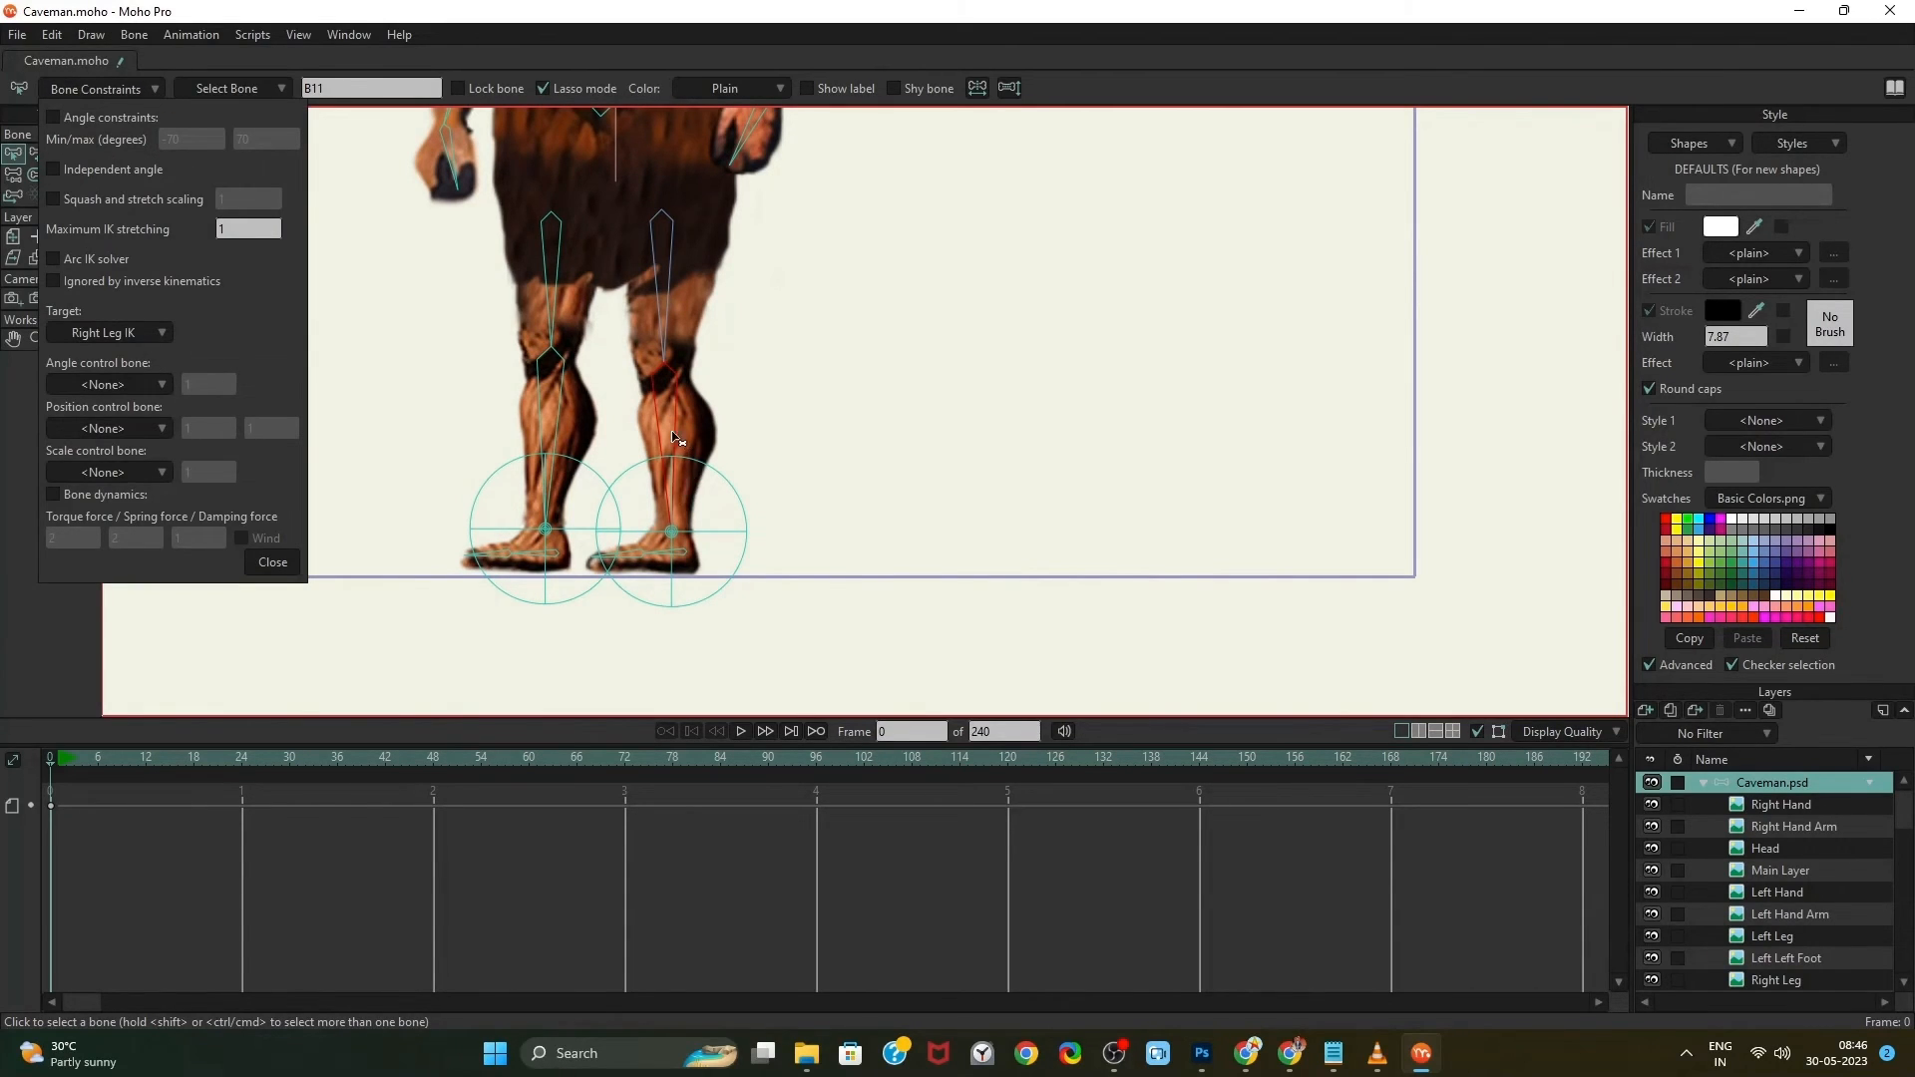
click(711, 506)
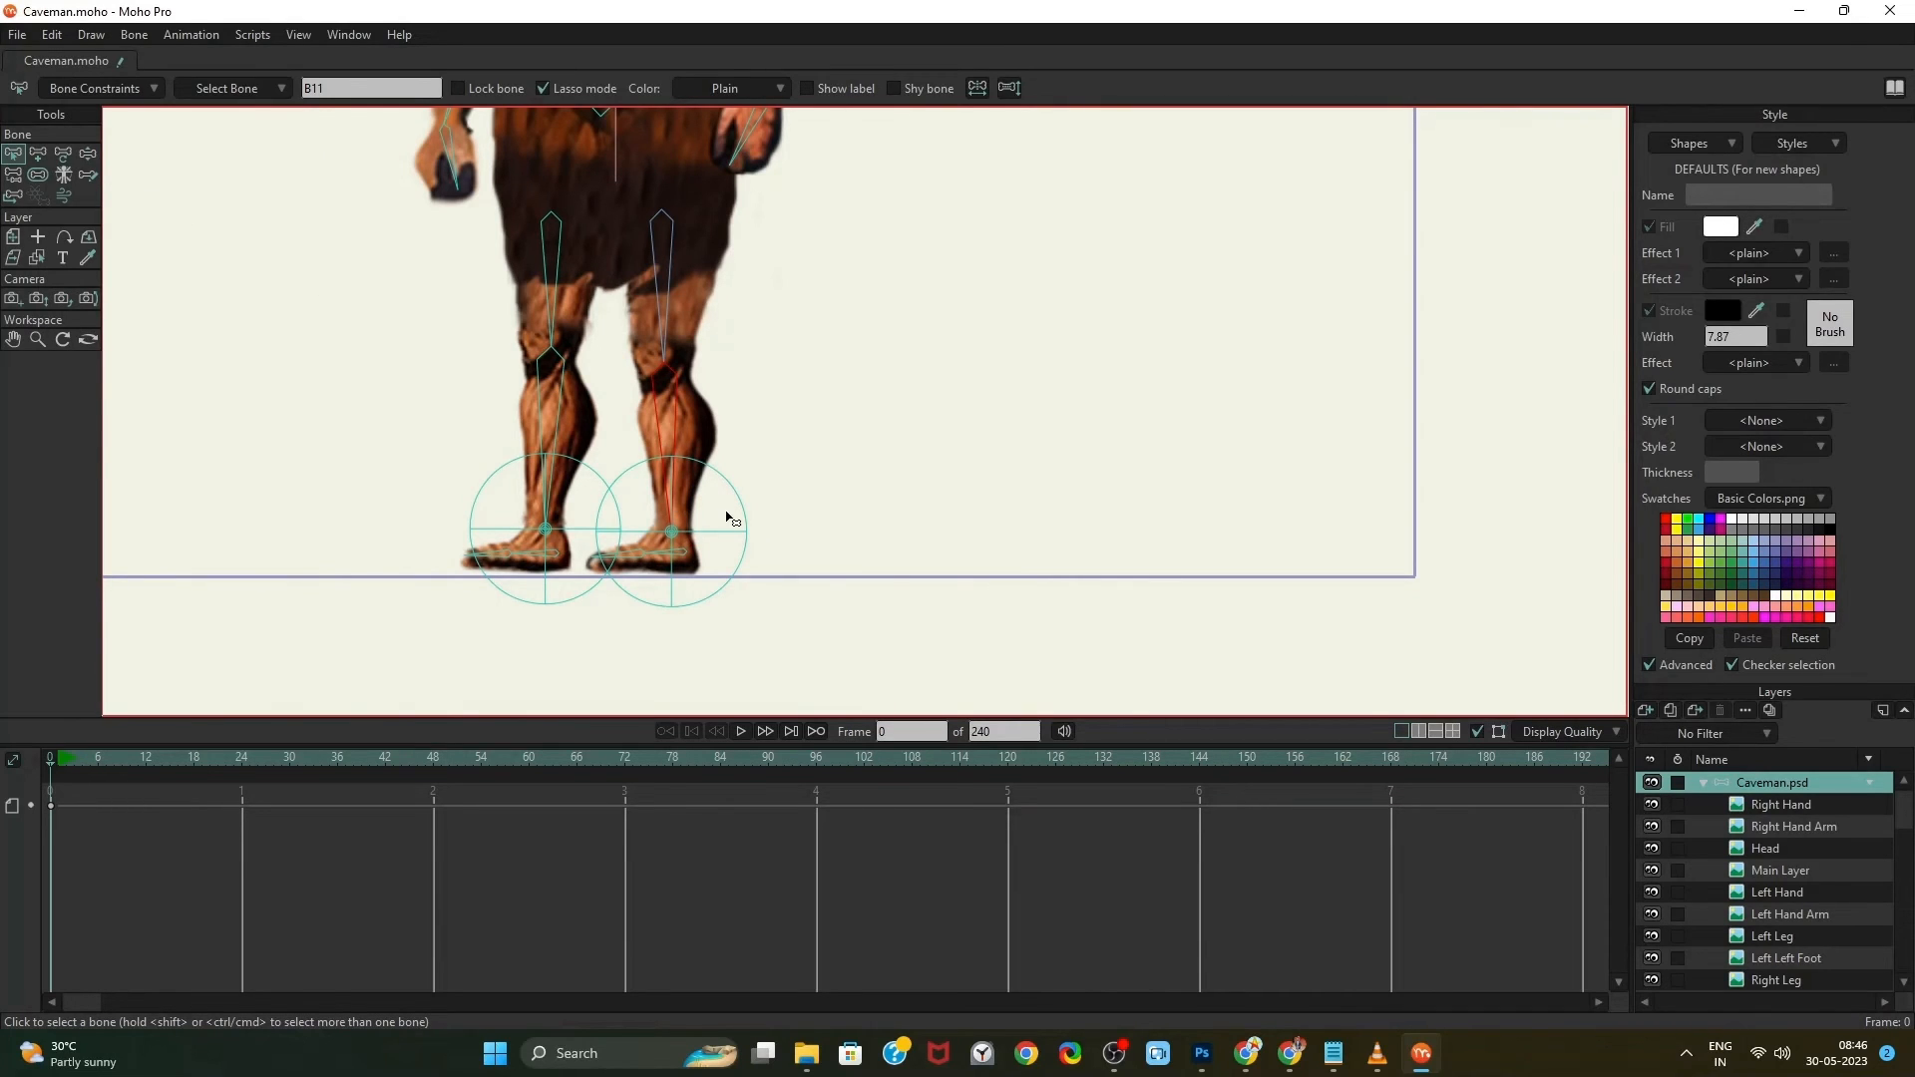
Test the right leg's inverse kinematics by moving its ankle pin bone with Manipulate Bones
click(85, 158)
click(86, 157)
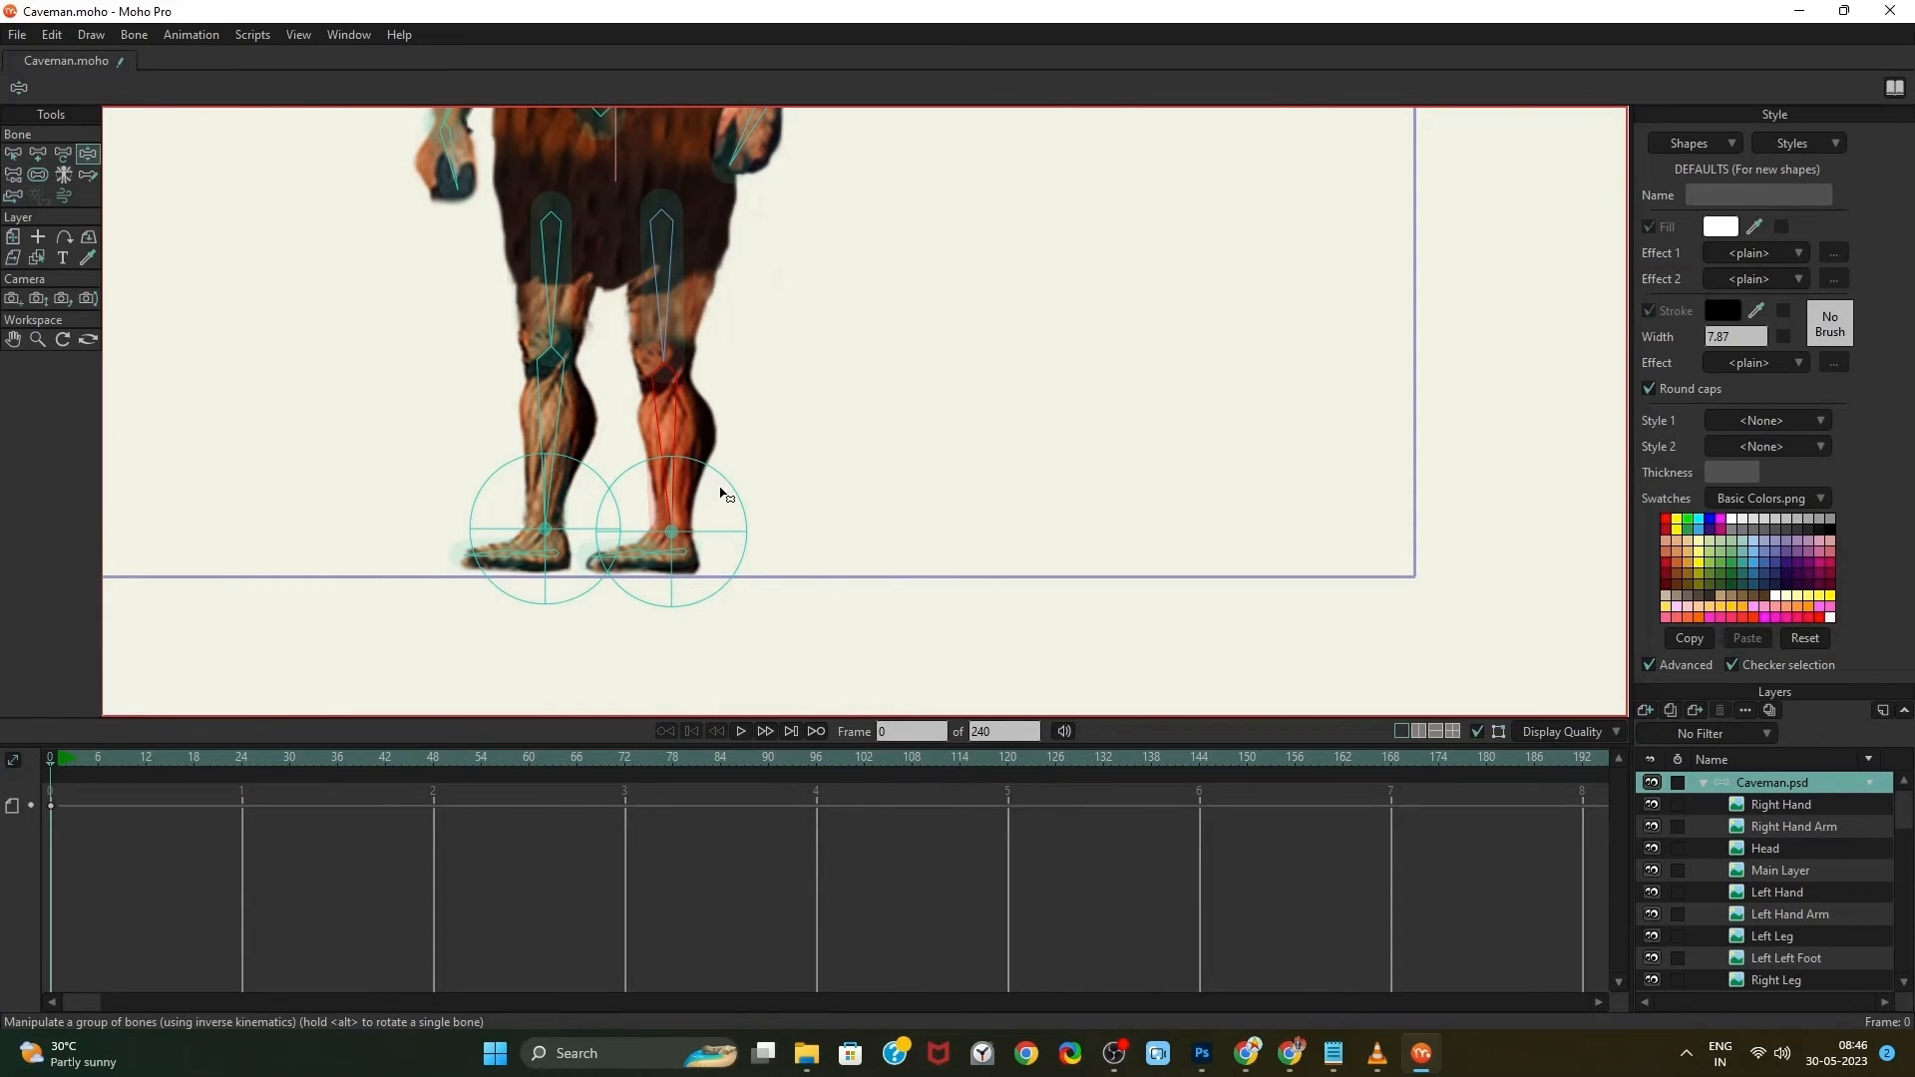
click(733, 495)
mouse_move(738, 508)
mouse_down()
mouse_move(772, 468)
mouse_move(882, 418)
mouse_move(850, 466)
mouse_move(782, 499)
mouse_move(719, 492)
mouse_move(769, 518)
mouse_move(744, 543)
mouse_up()
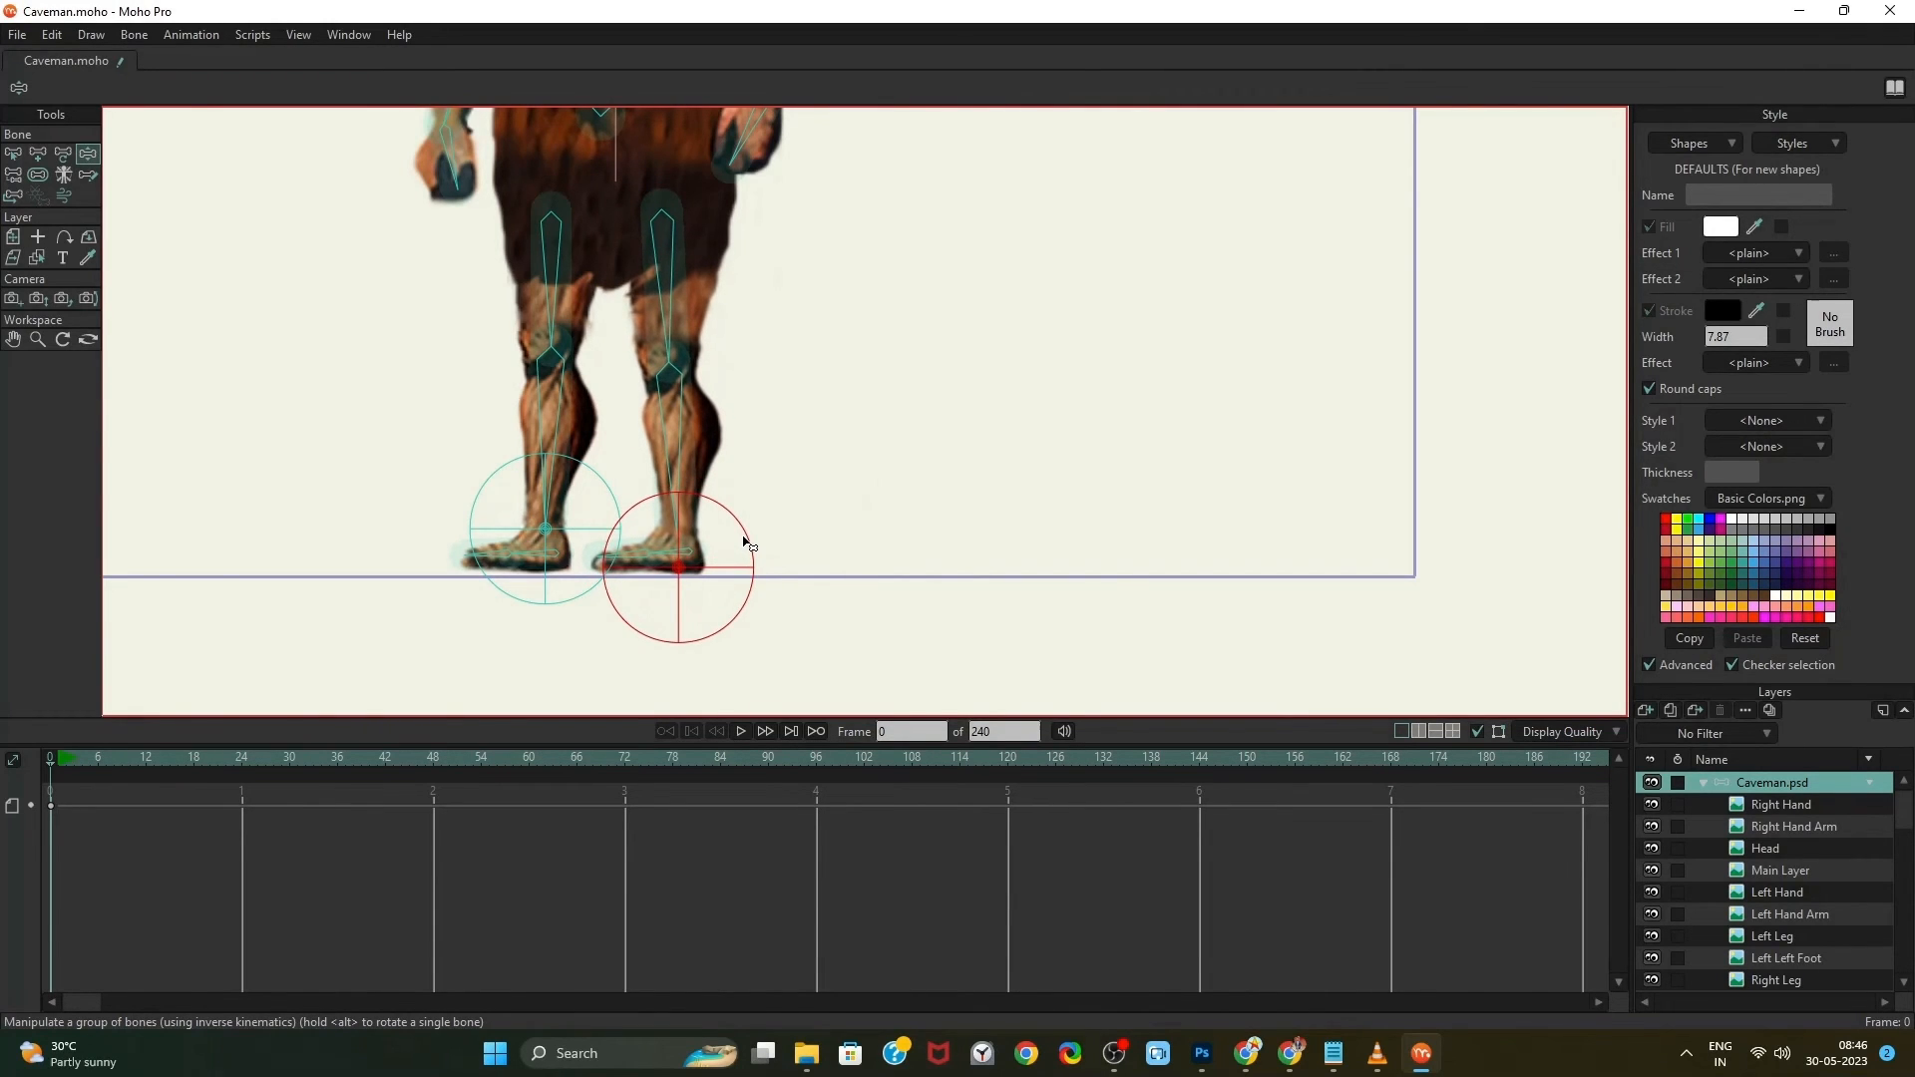
Go to frame 1 and lower the caveman's body by moving the separate master bone beside the figure
scroll(790, 446, down, 2)
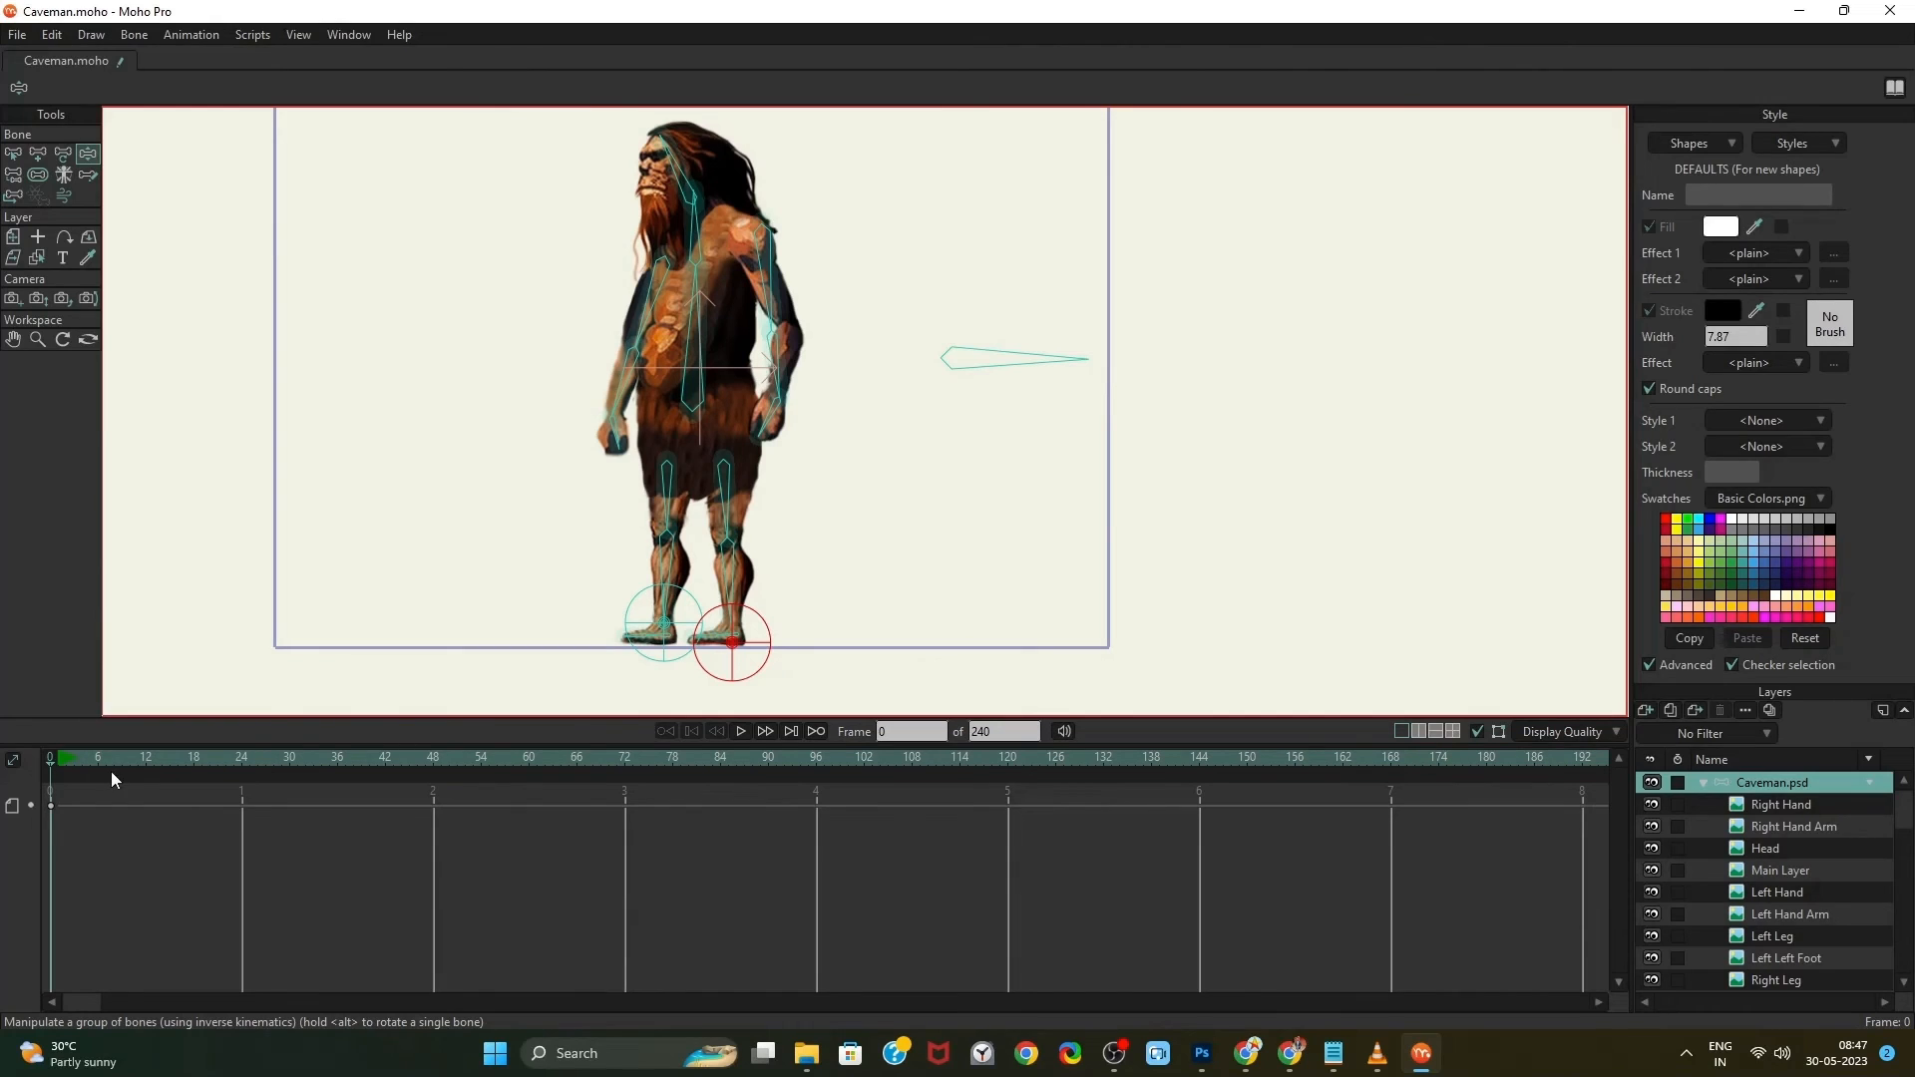
click(60, 764)
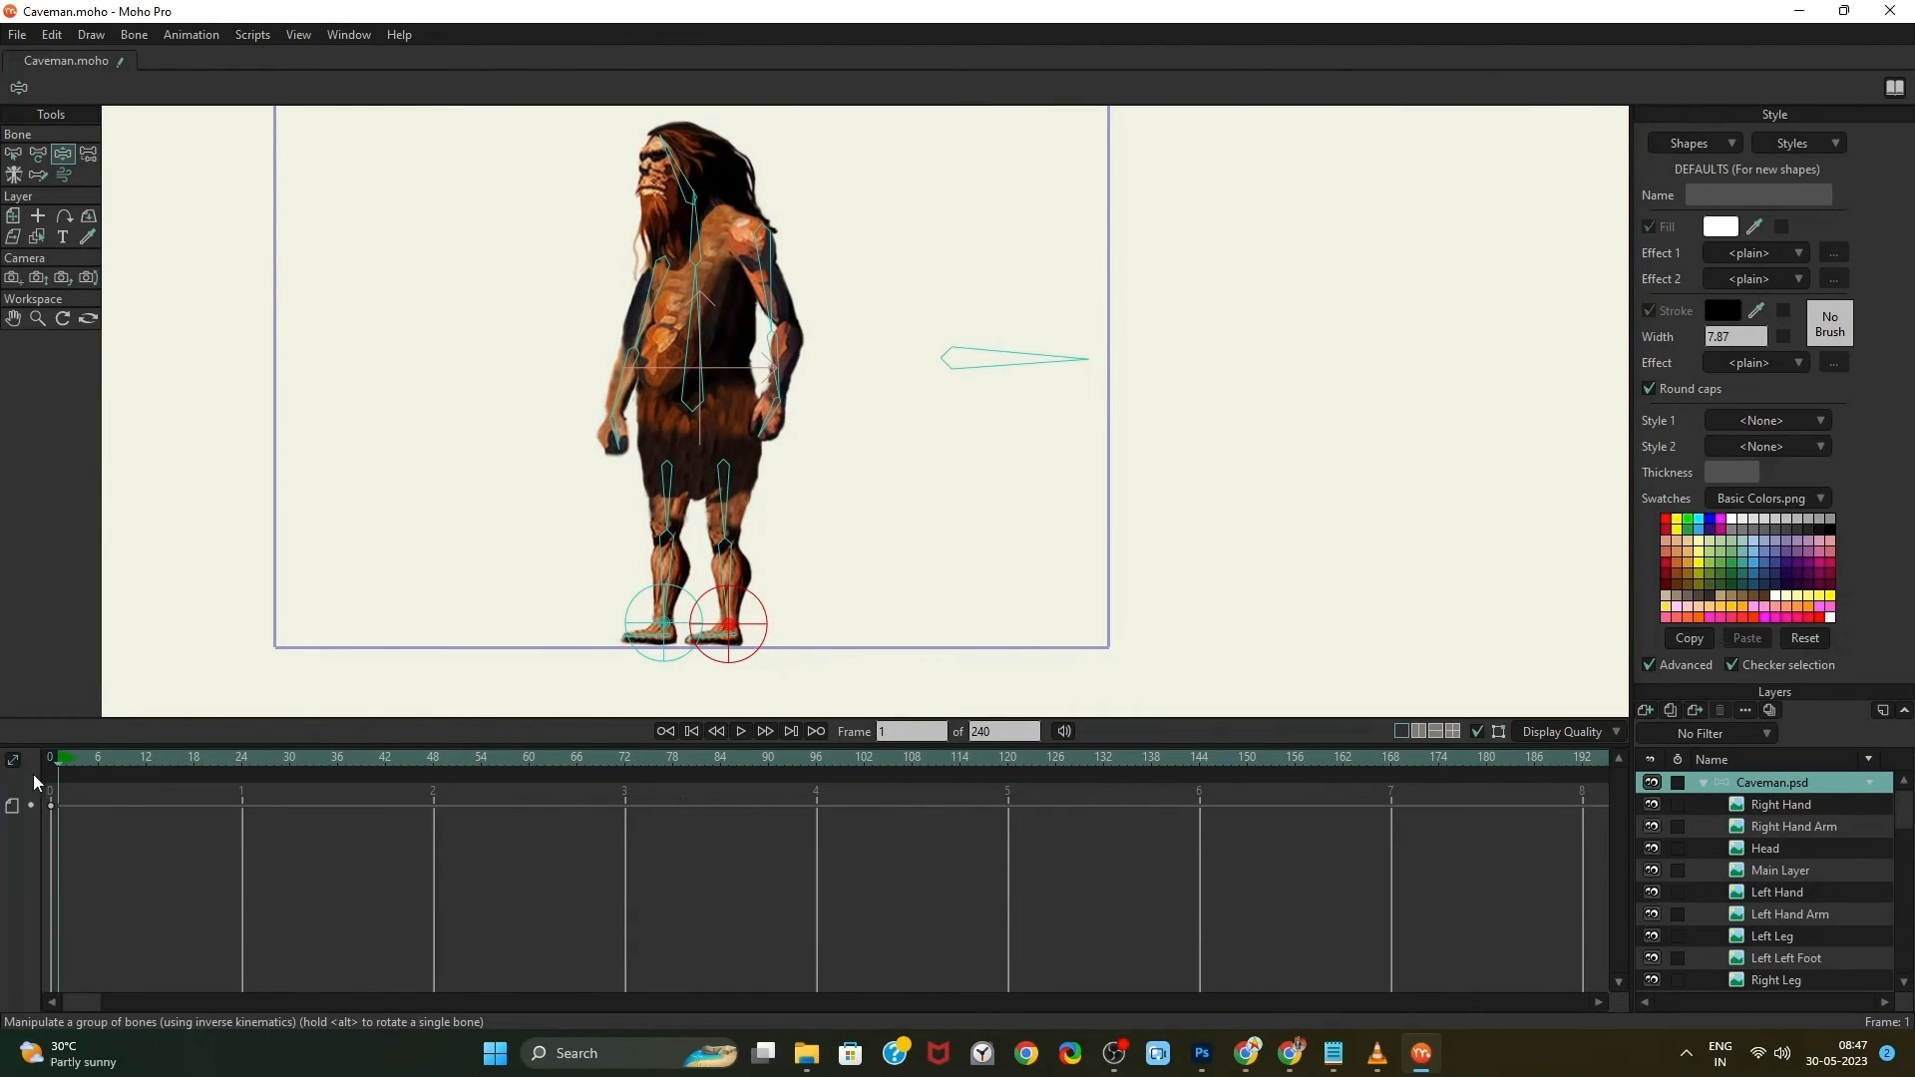
drag(60, 765, 58, 769)
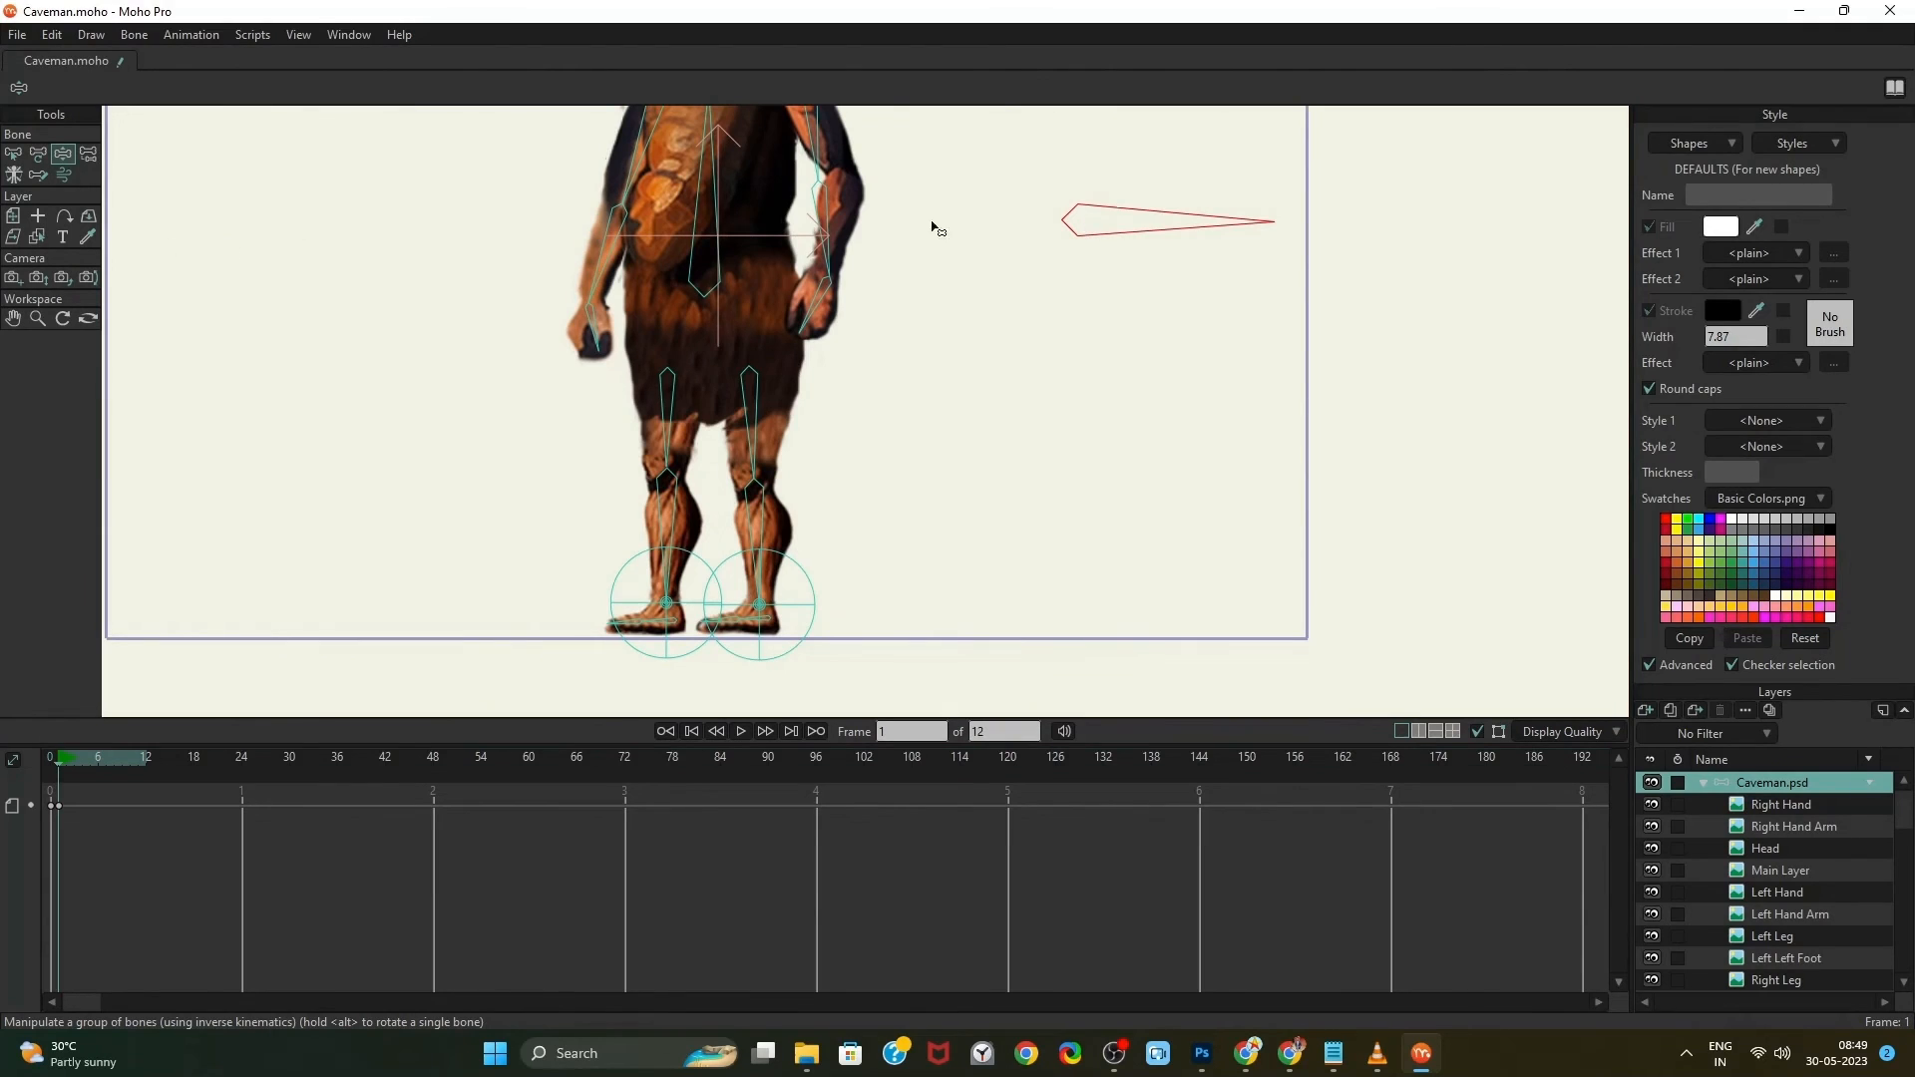
drag(1100, 231, 1106, 335)
Try to correct the crossed left leg by repositioning its shin bone with Transform Bone, undoing the attempts
key(t)
click(755, 520)
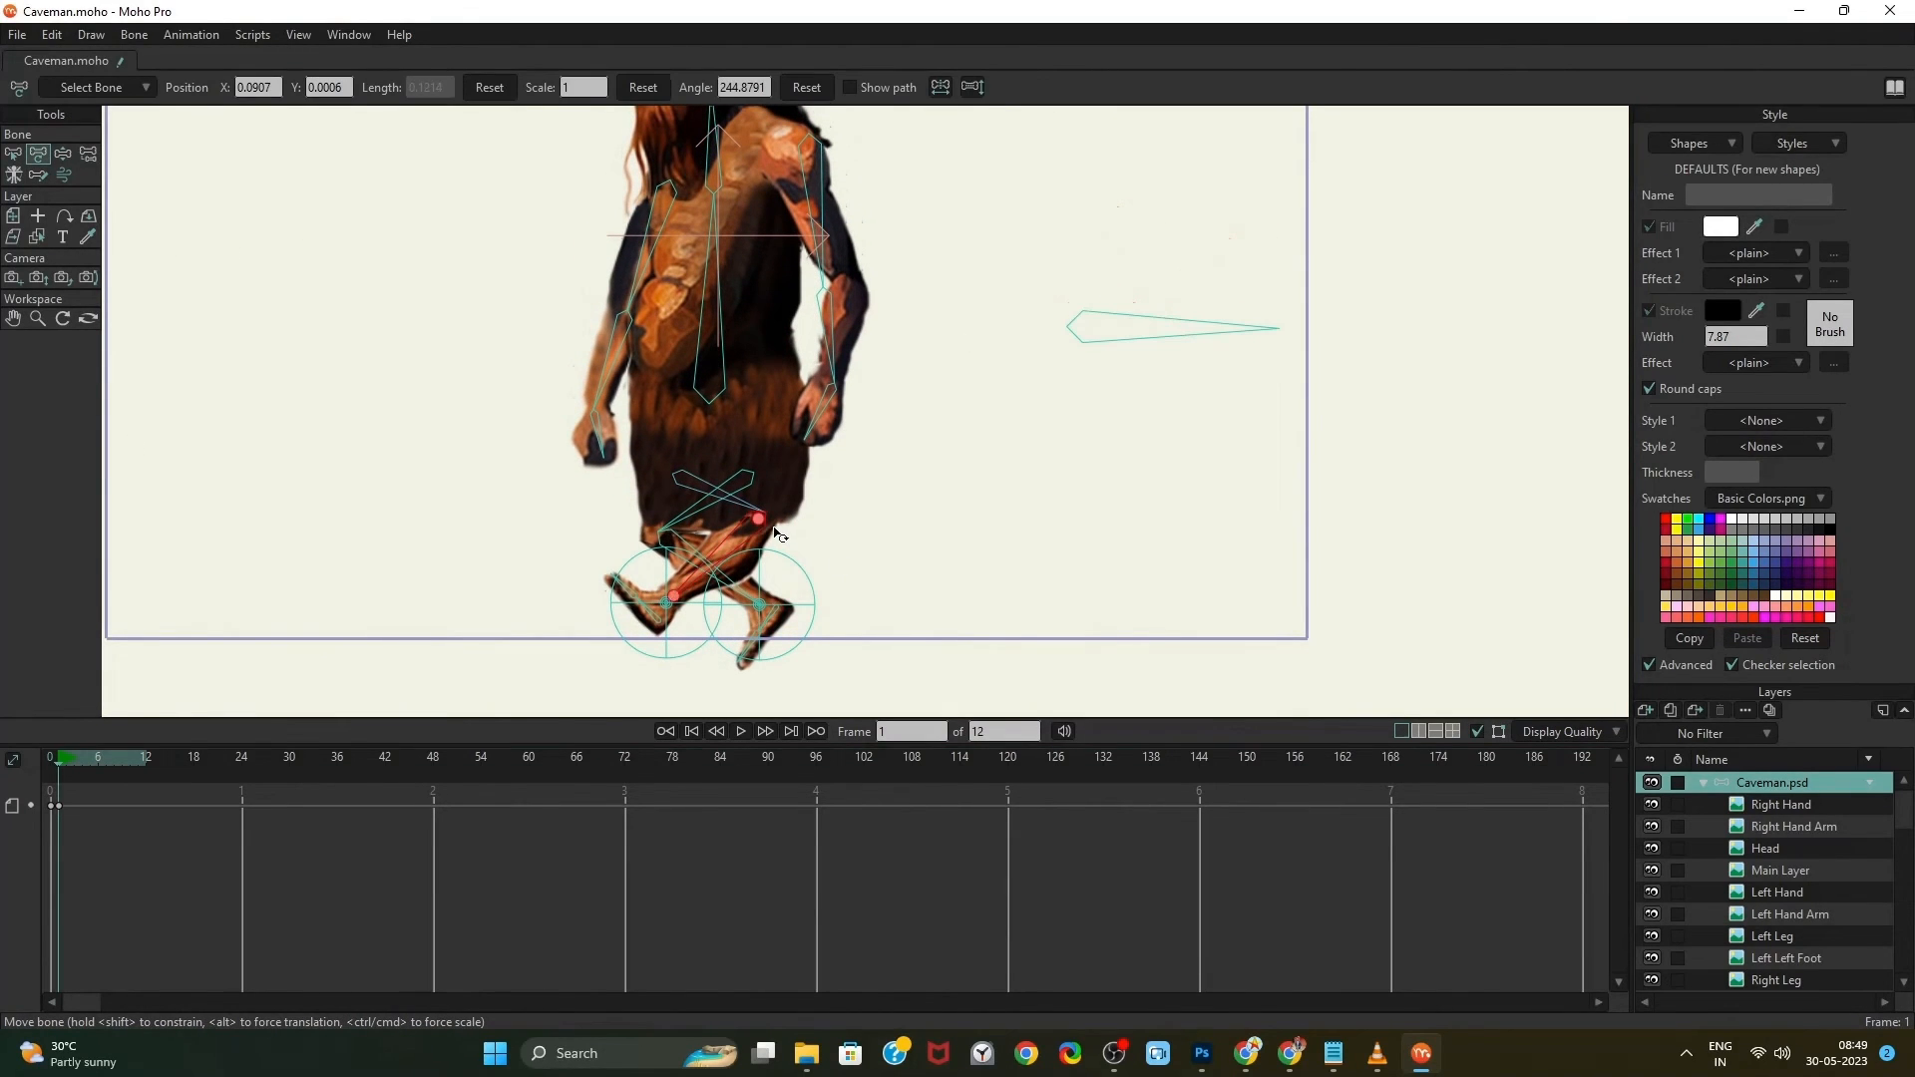
drag(755, 521, 684, 695)
click(677, 532)
click(699, 507)
key(ctrl+z)
key(ctrl+z)
drag(674, 596, 610, 528)
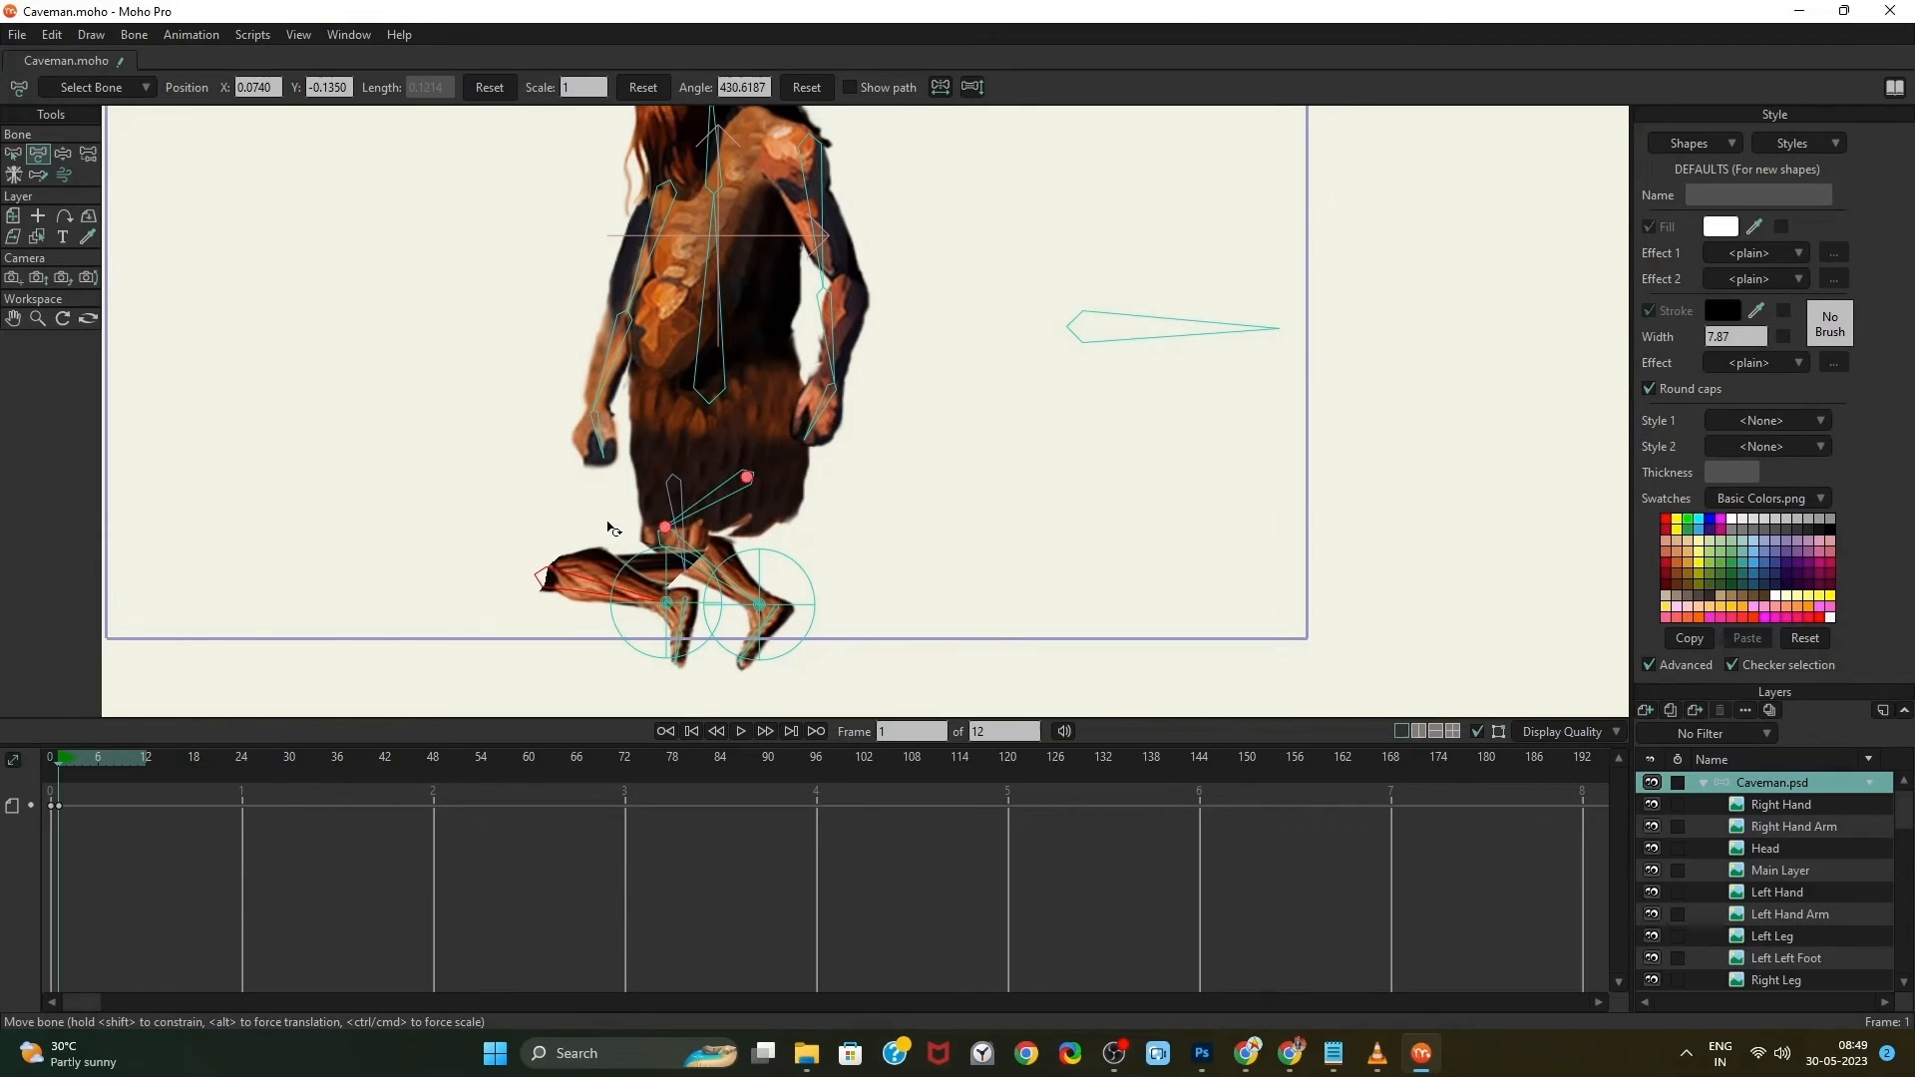
key(ctrl+z)
drag(756, 530, 746, 539)
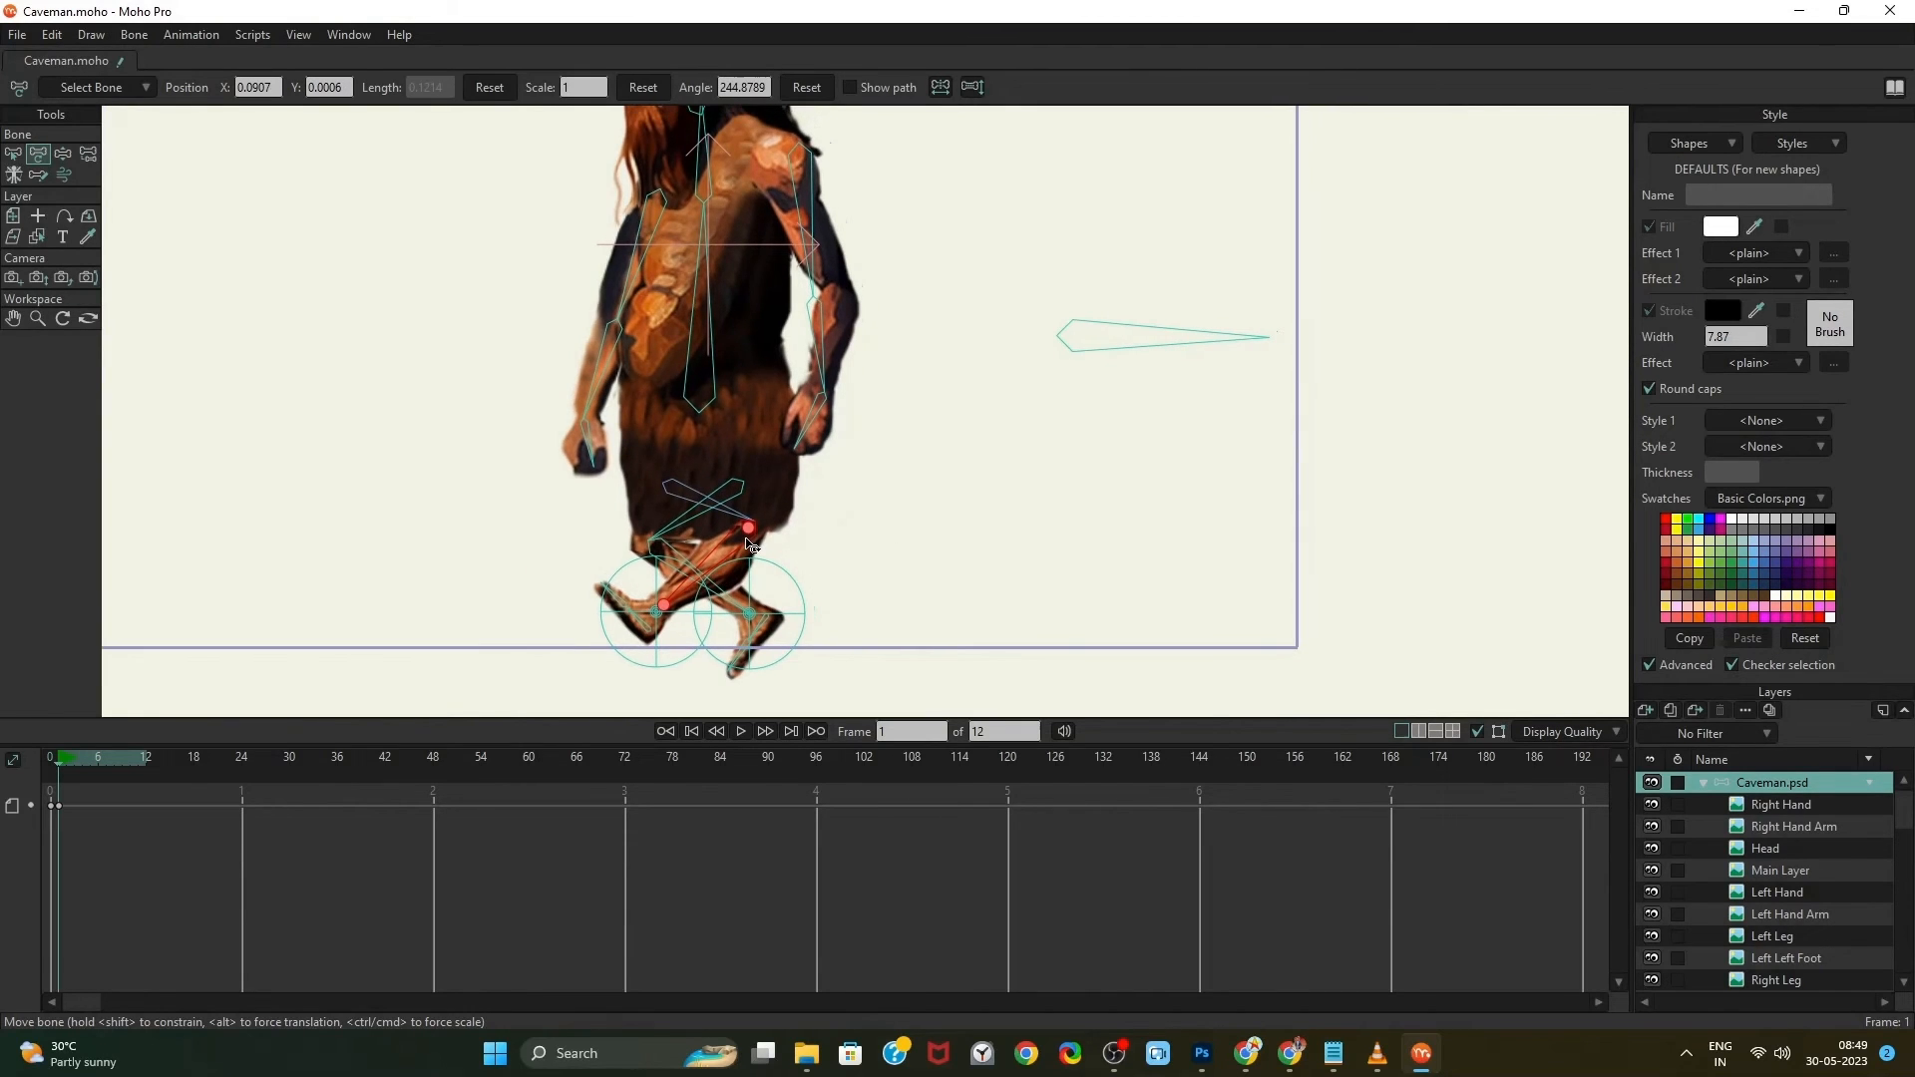
Raise the caveman's body back to standing height by moving the master bone up
click(1081, 376)
key(z)
drag(1117, 337, 1107, 236)
key(b)
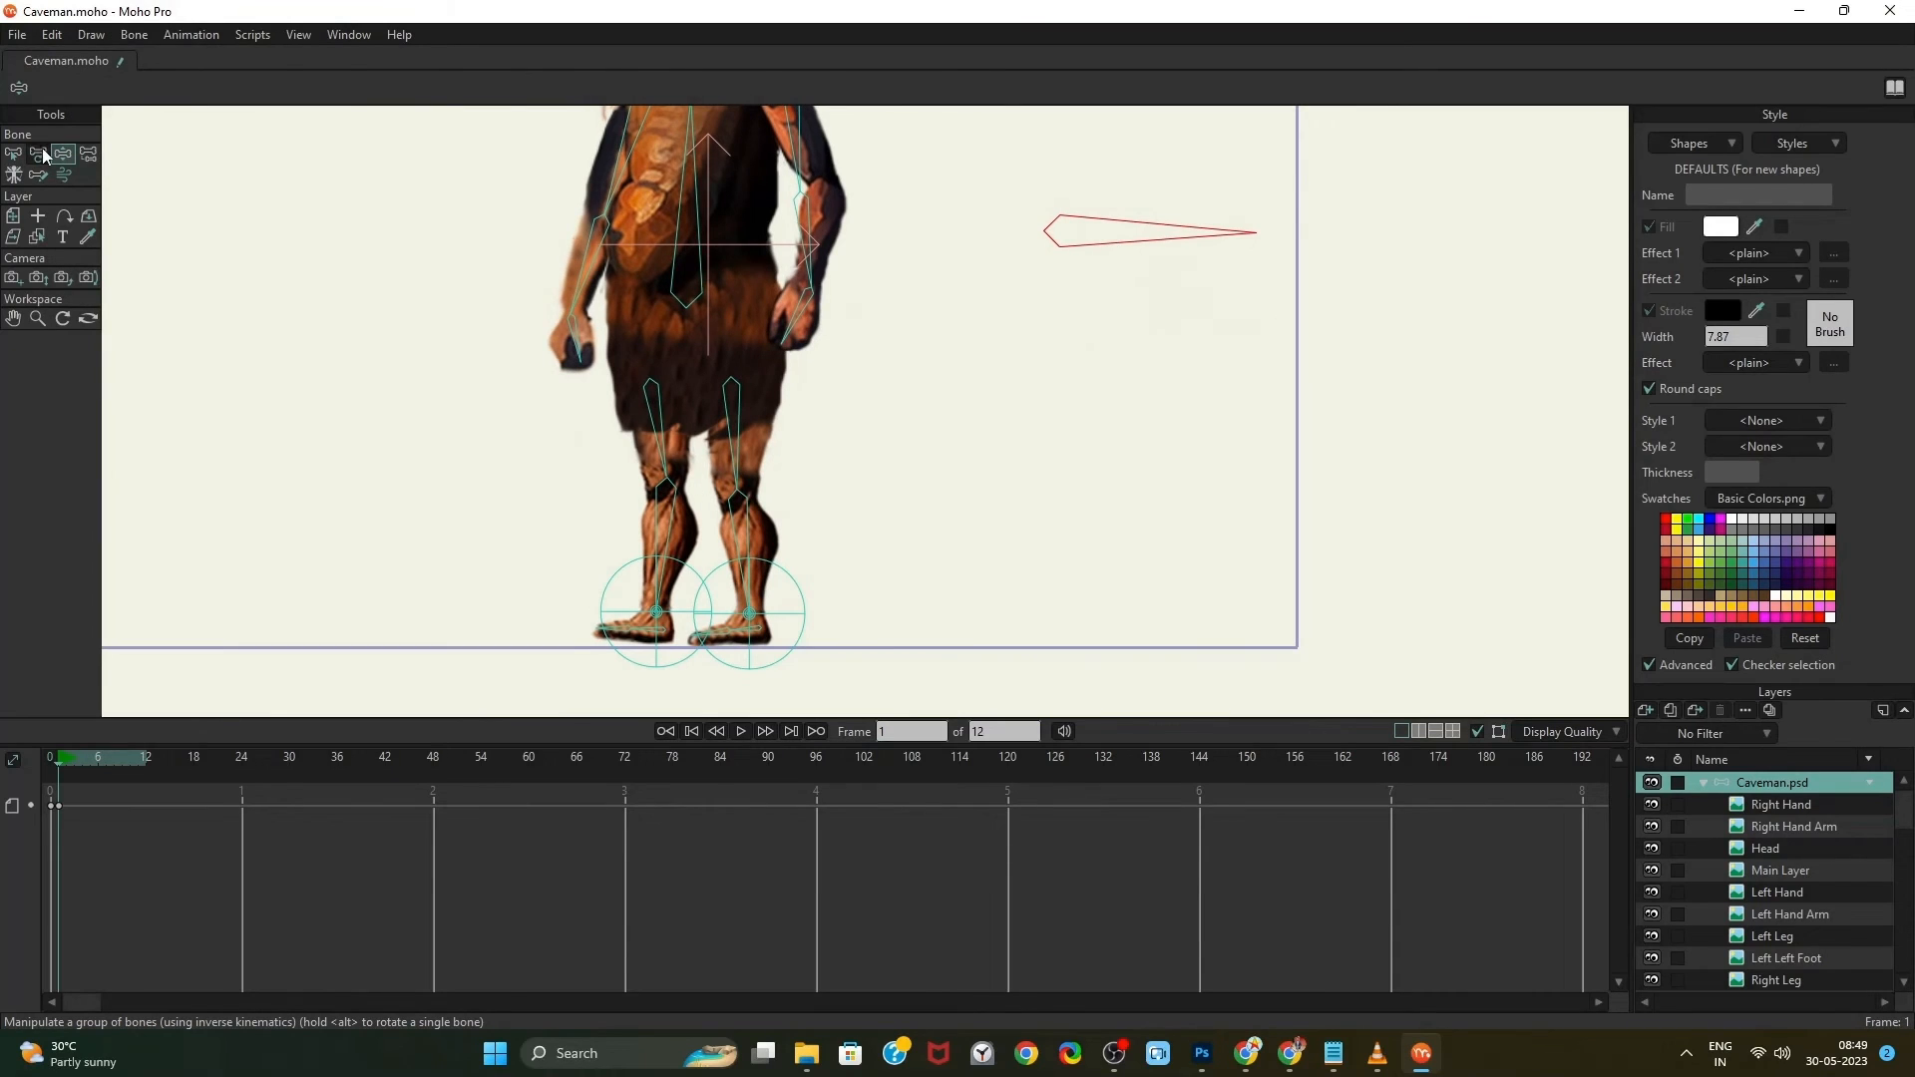
Try to shift the right leg's shin bone at the knee with Transform Bone, undo it and return to Manipulate Bones
click(748, 511)
drag(738, 504, 746, 506)
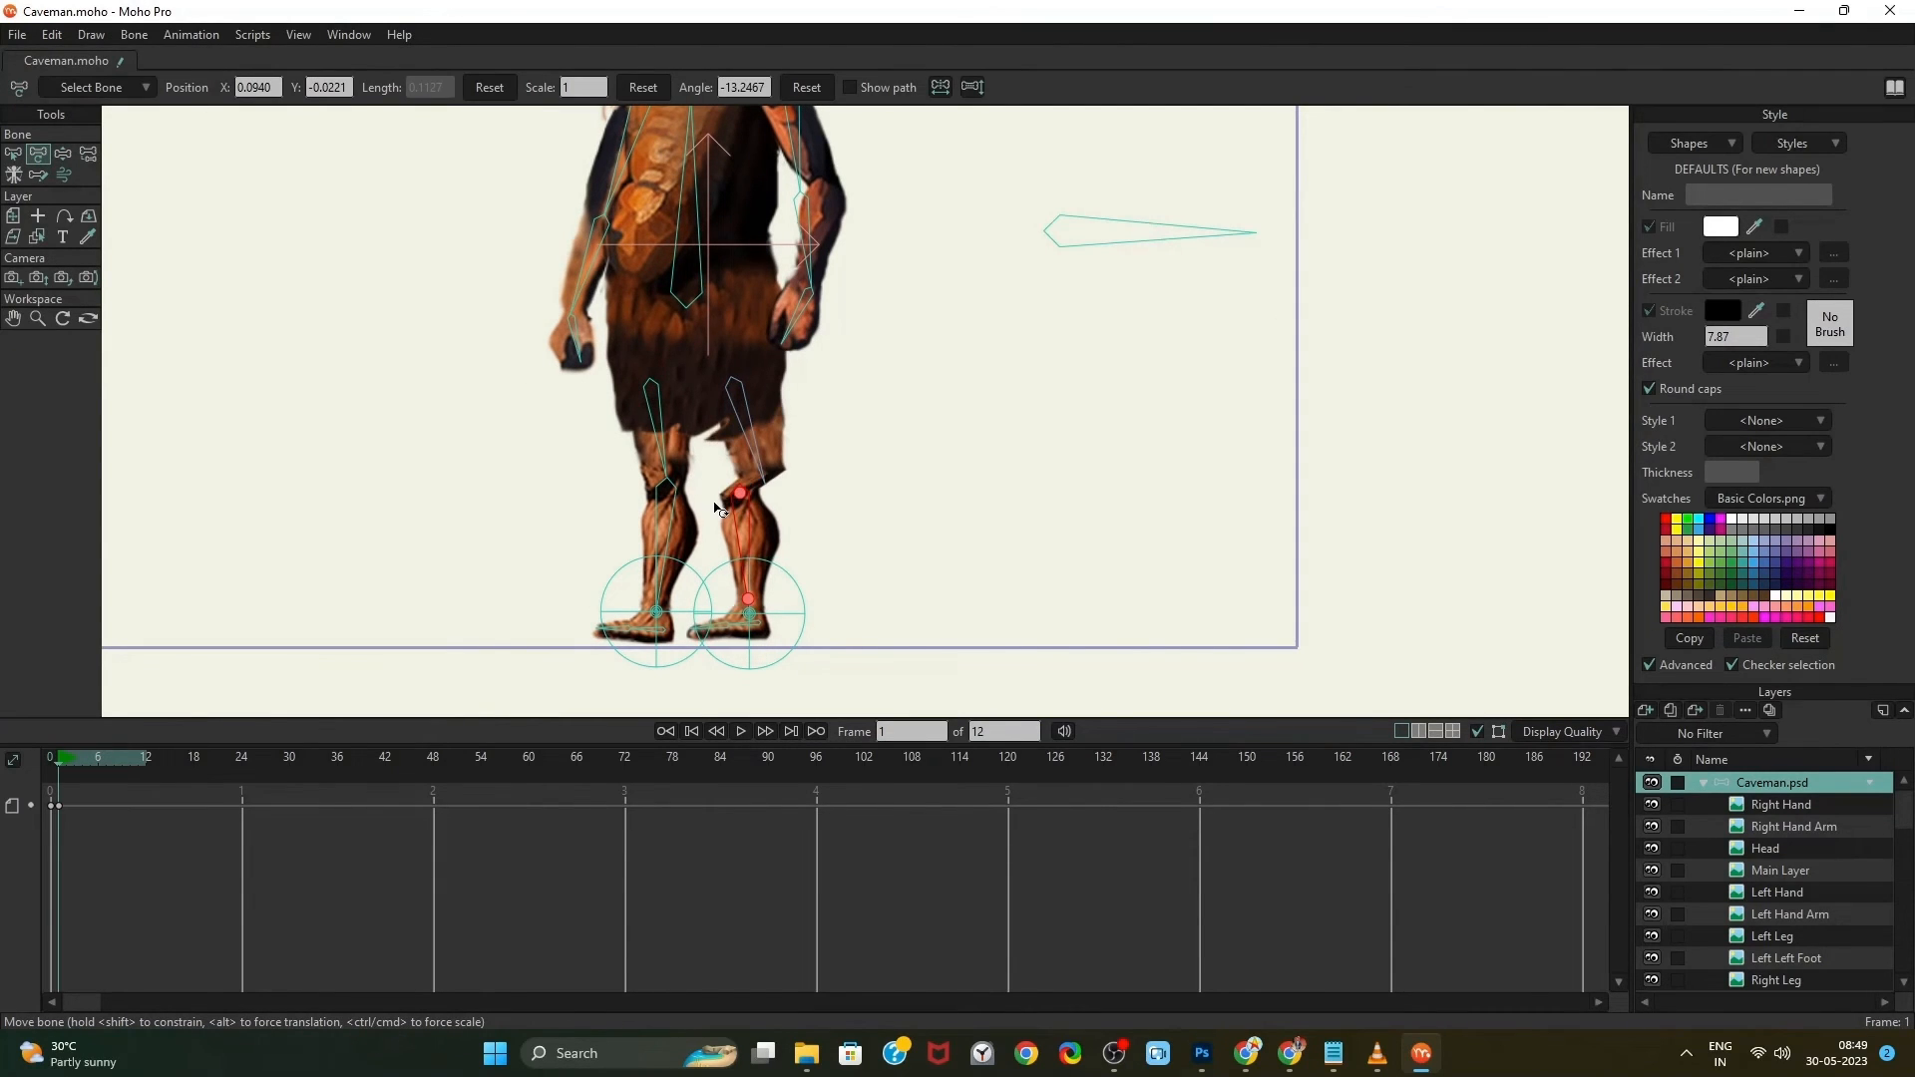
key(ctrl+z)
click(63, 153)
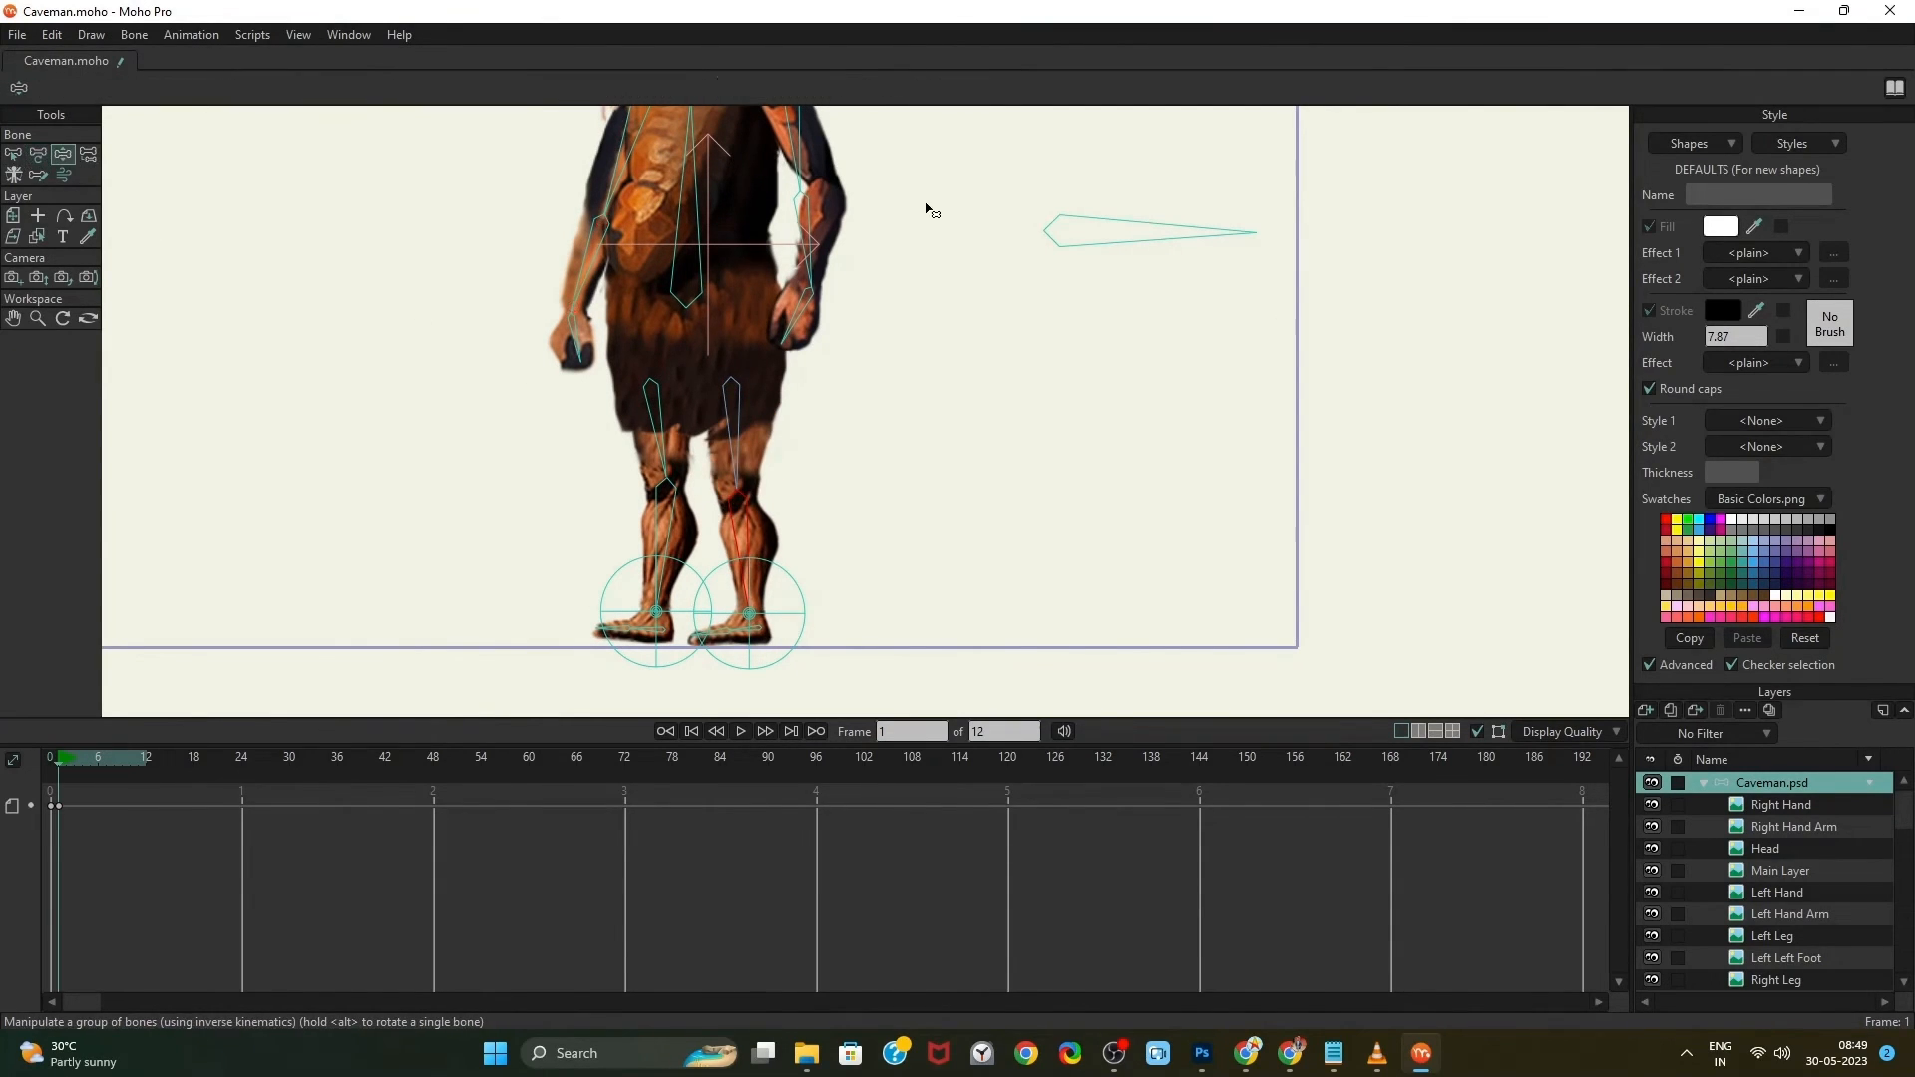
Lower the caveman's body at frame 1 with the master bone and reposition the left leg's crossed bones so its knee bends forward
drag(1077, 243, 1081, 321)
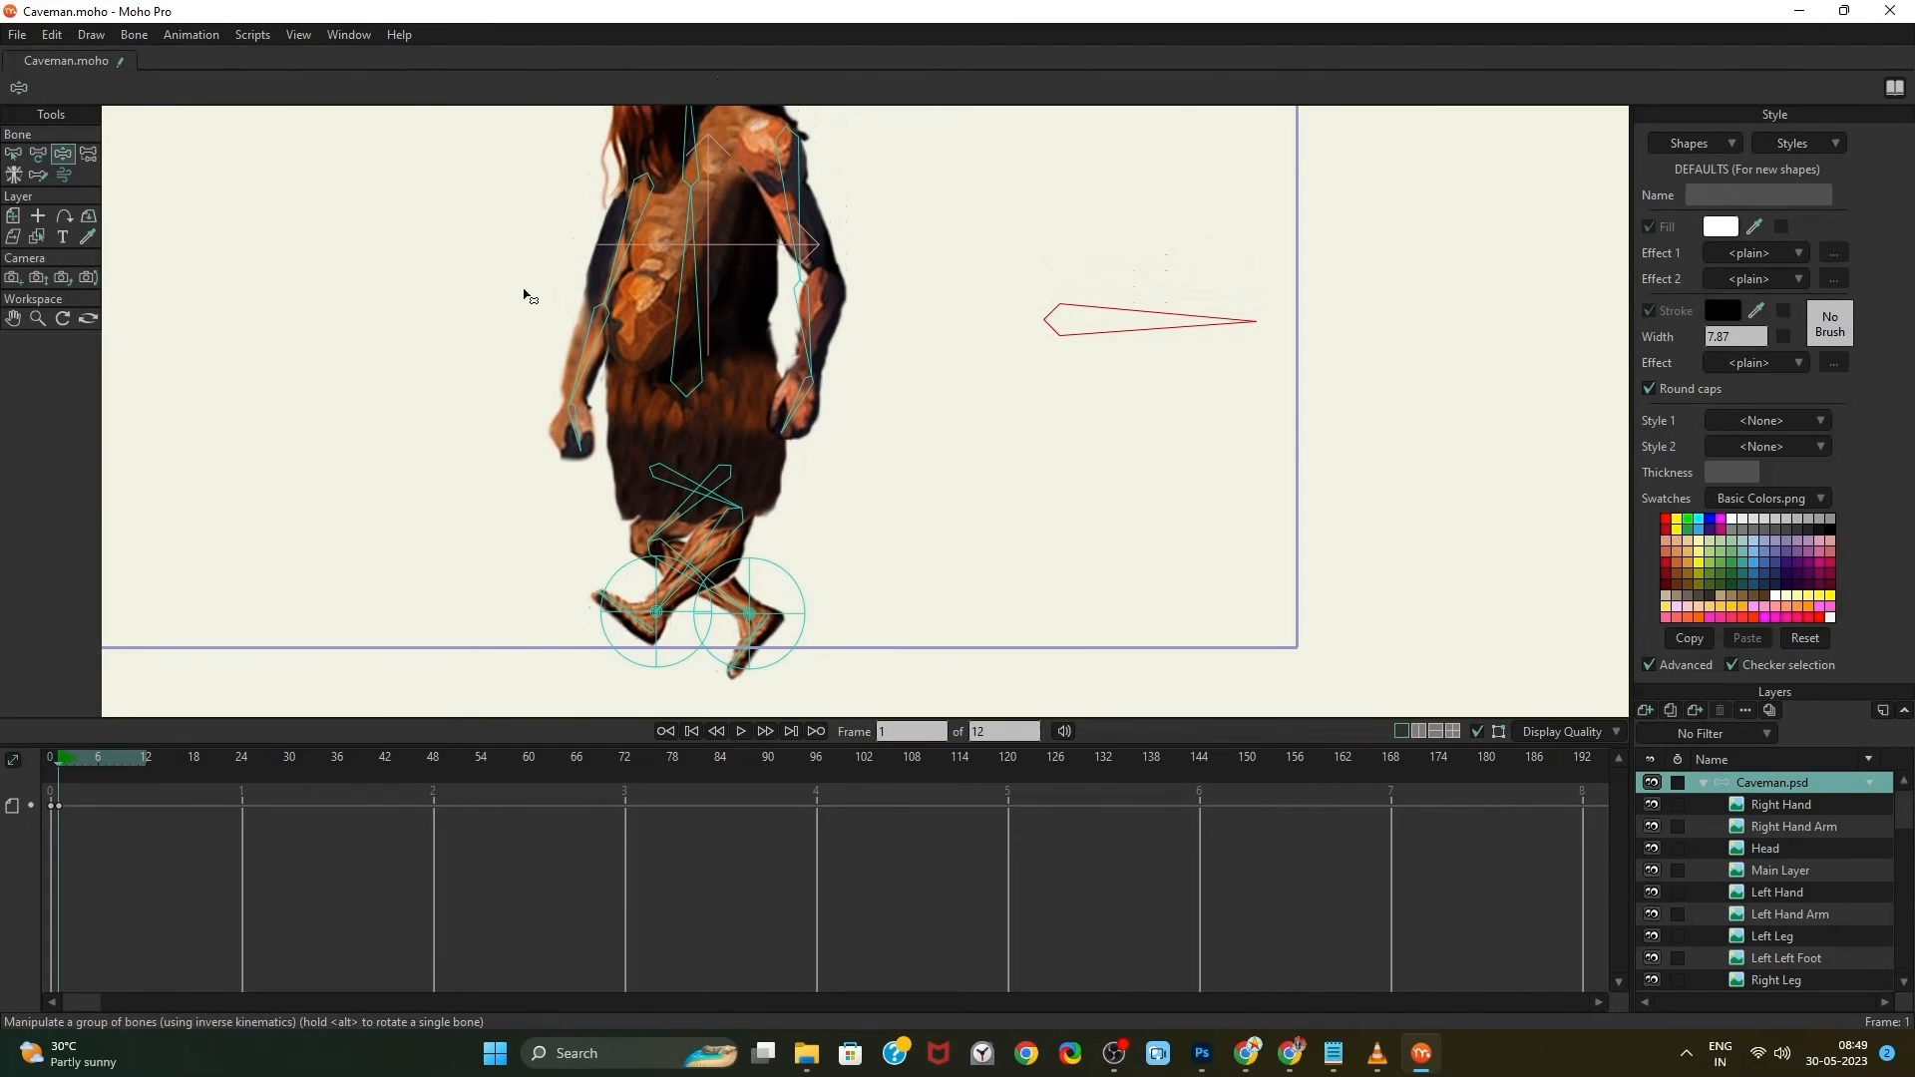
key(b)
click(575, 427)
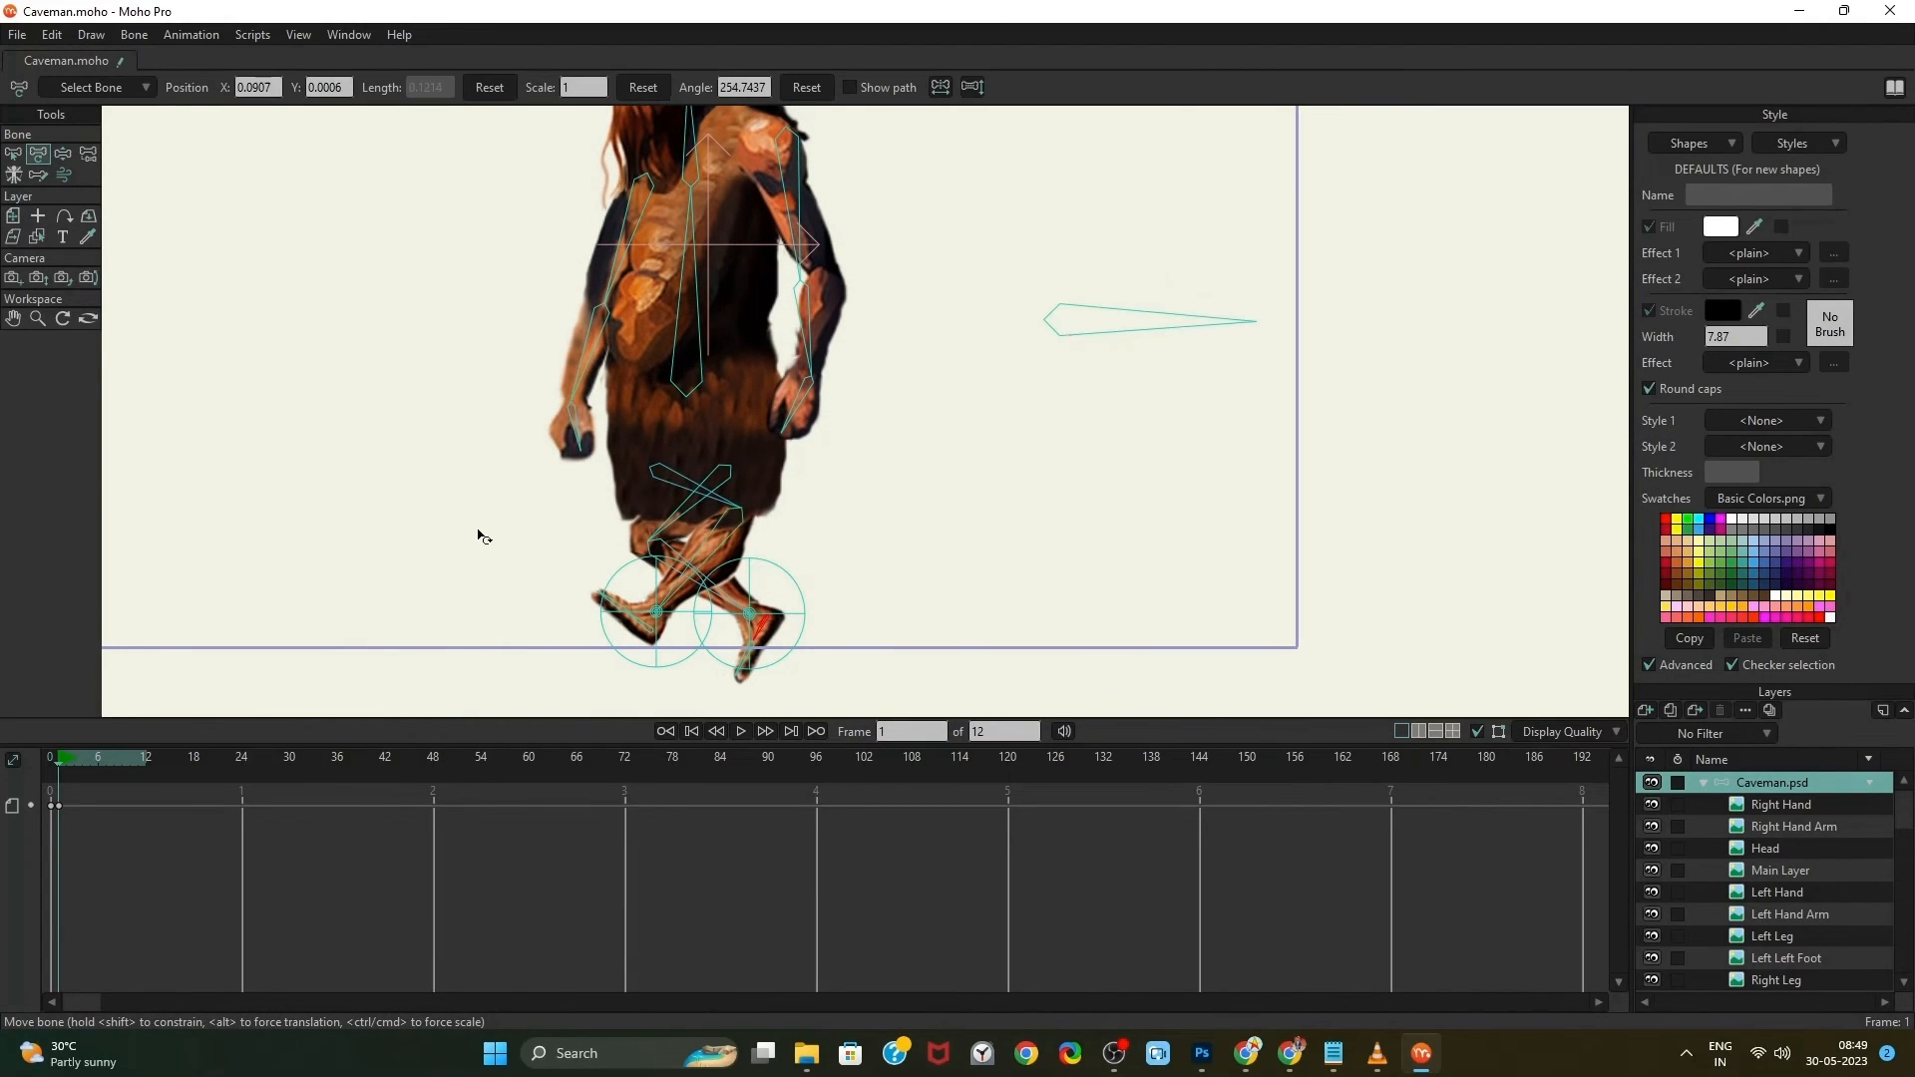
click(705, 526)
drag(704, 527, 674, 549)
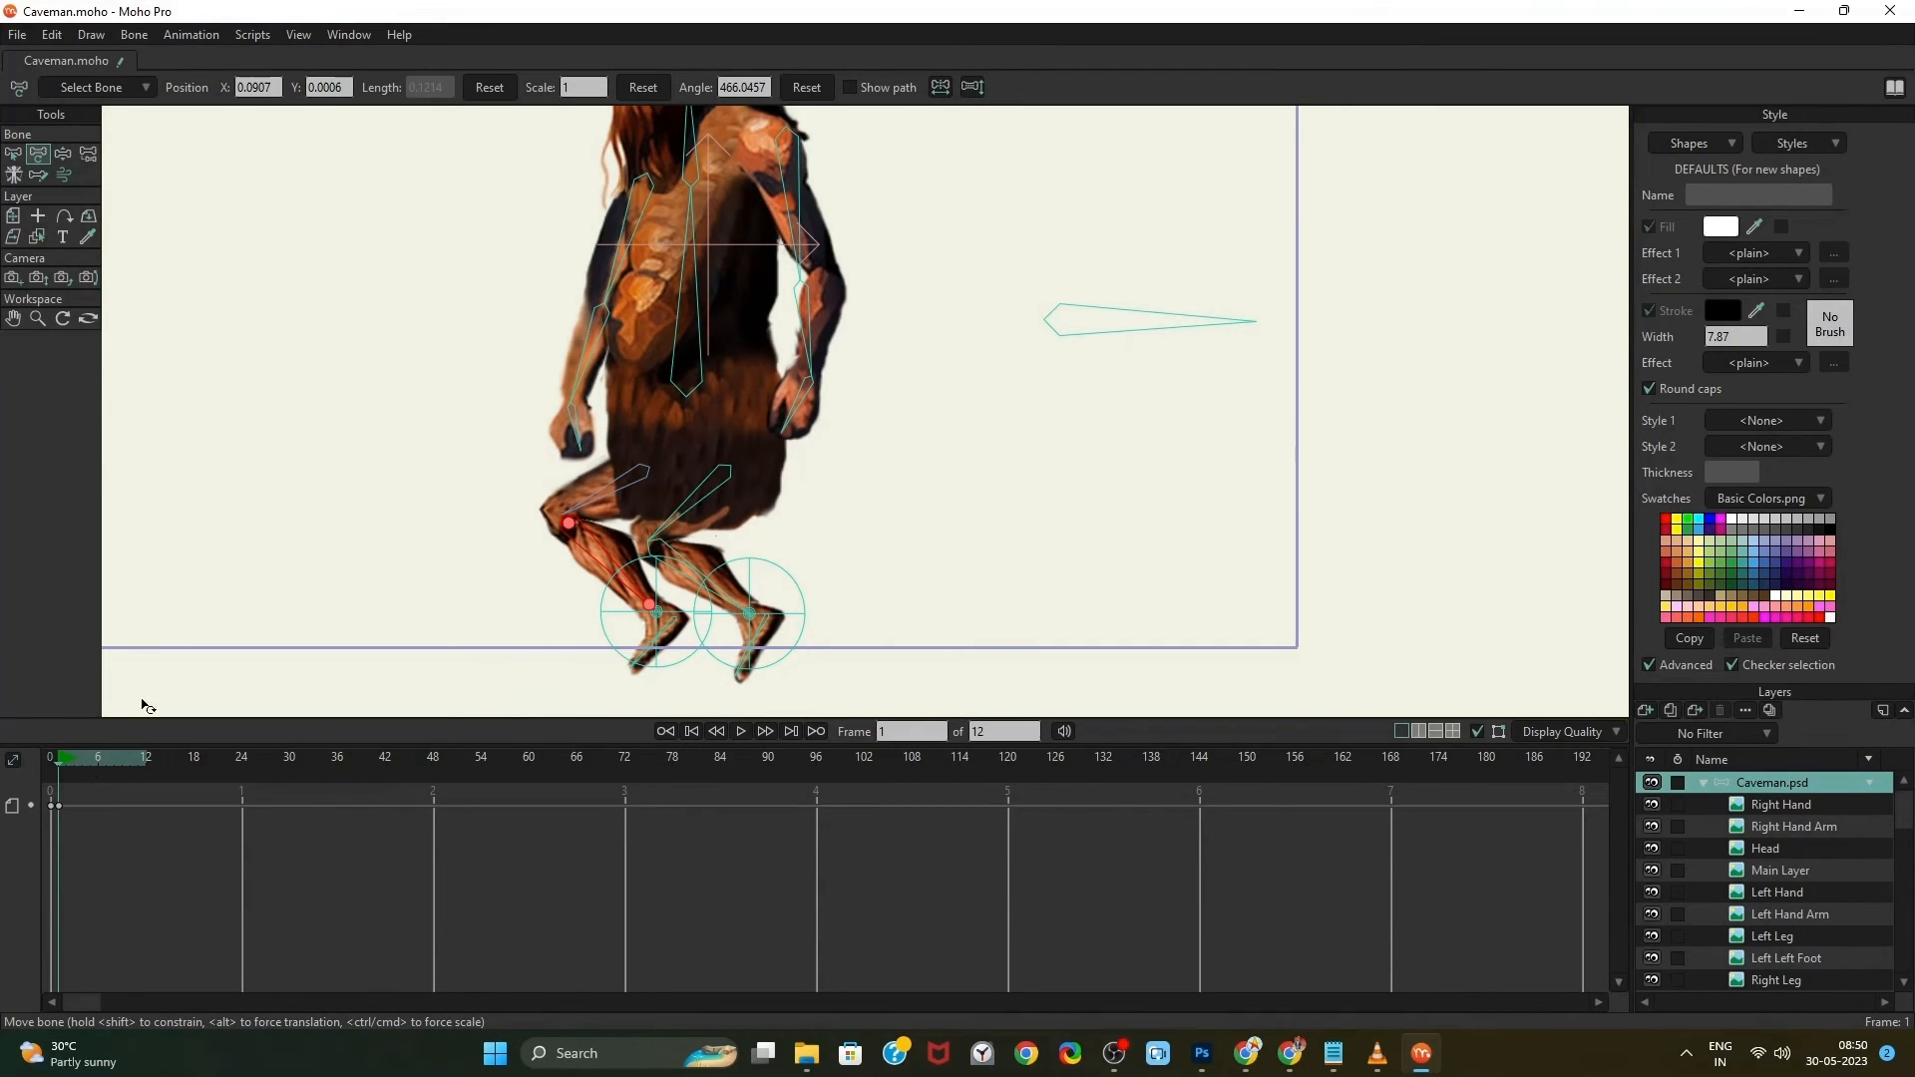
click(70, 159)
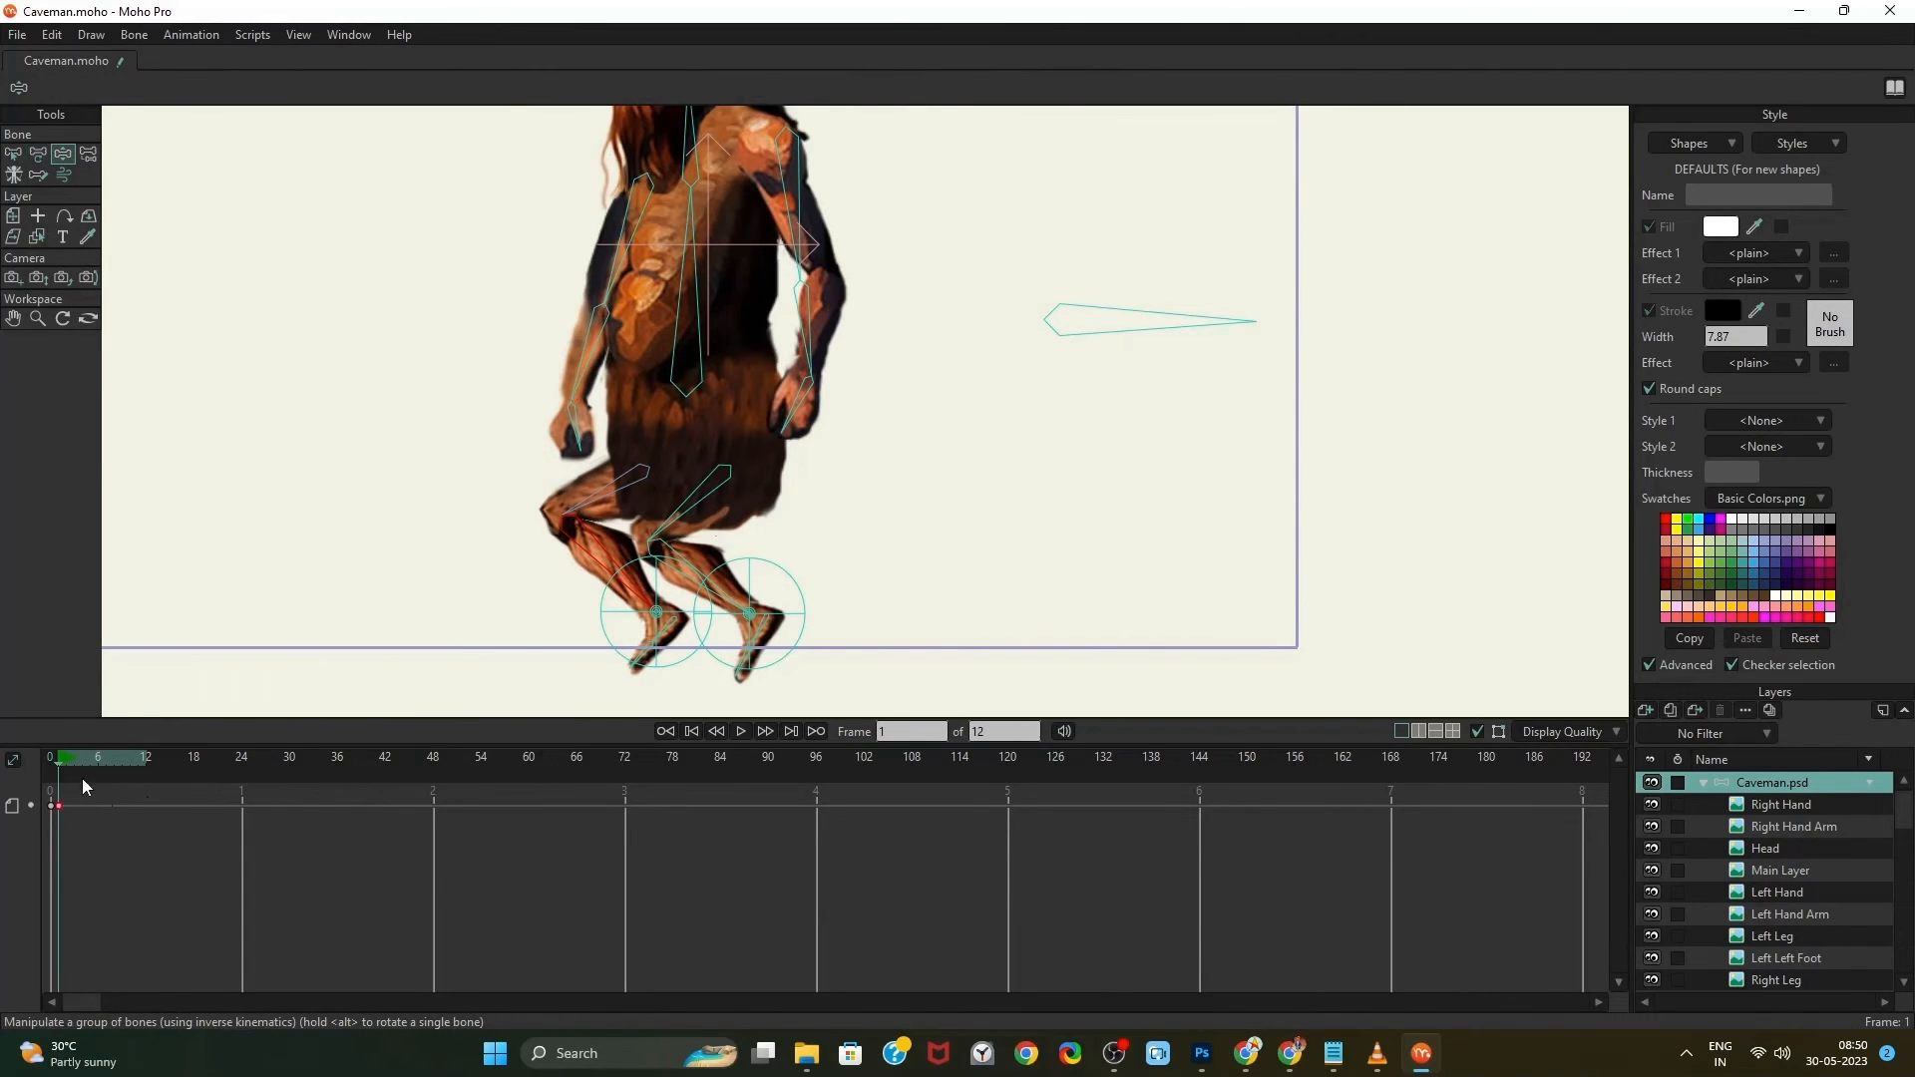
Repeat the crouched pose's keyframe at frame 12 and raise the body to standing height at frame 6 with the master bone
mouse_move(83, 780)
mouse_down()
mouse_move(145, 765)
mouse_move(97, 756)
mouse_up()
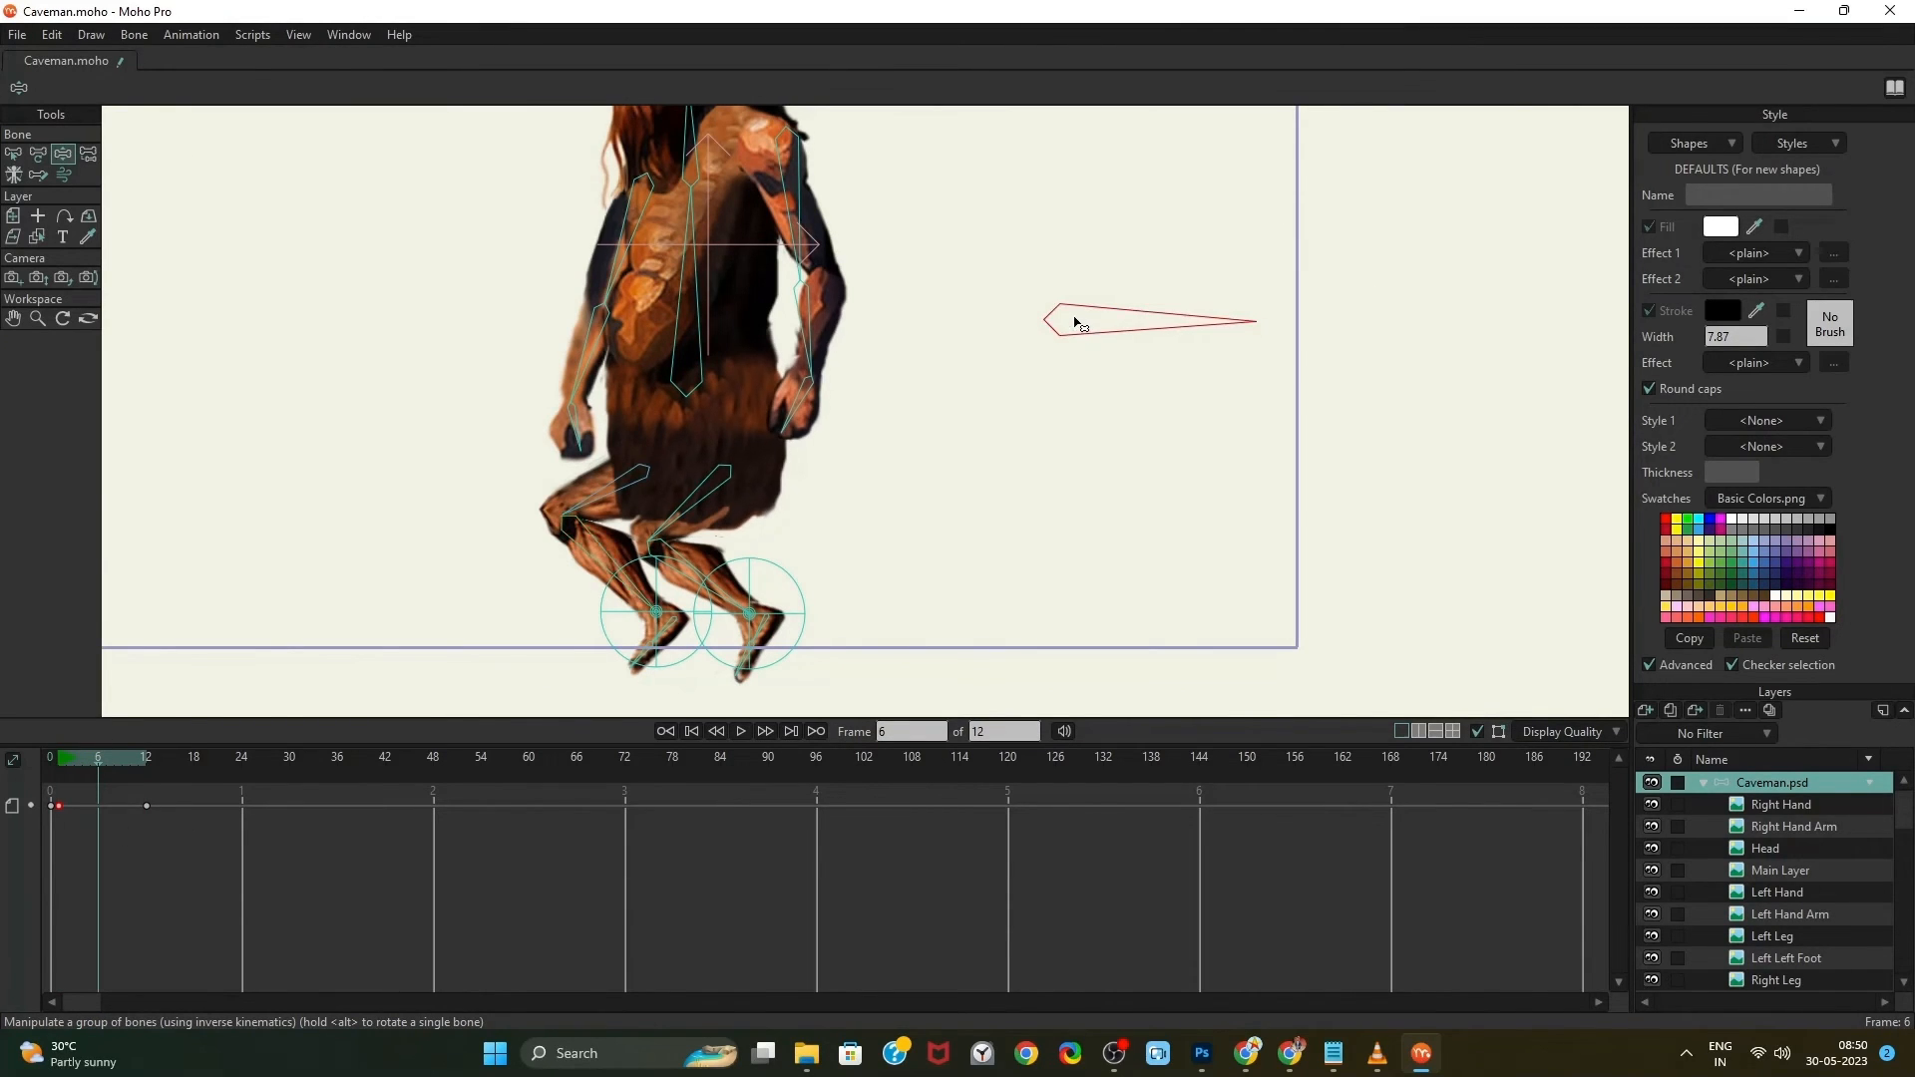
drag(1073, 316, 1104, 236)
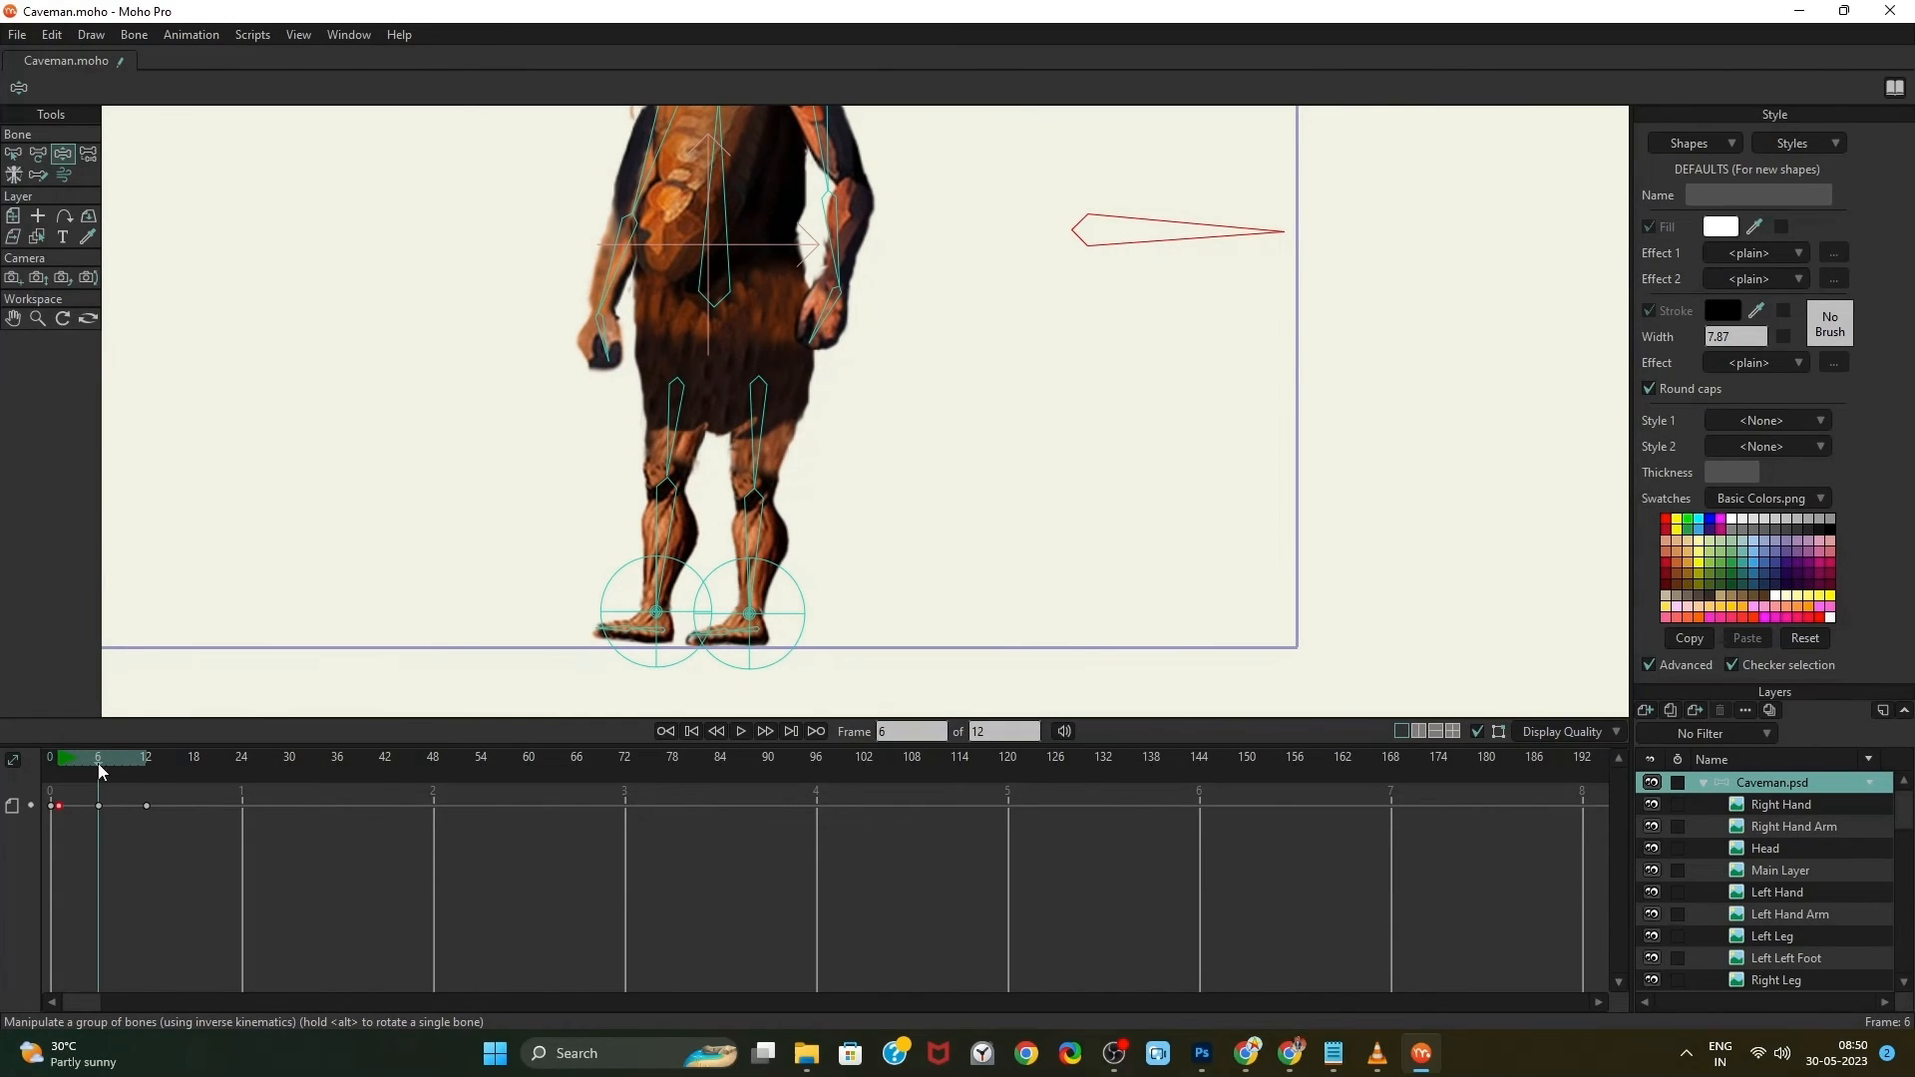
drag(100, 770, 58, 798)
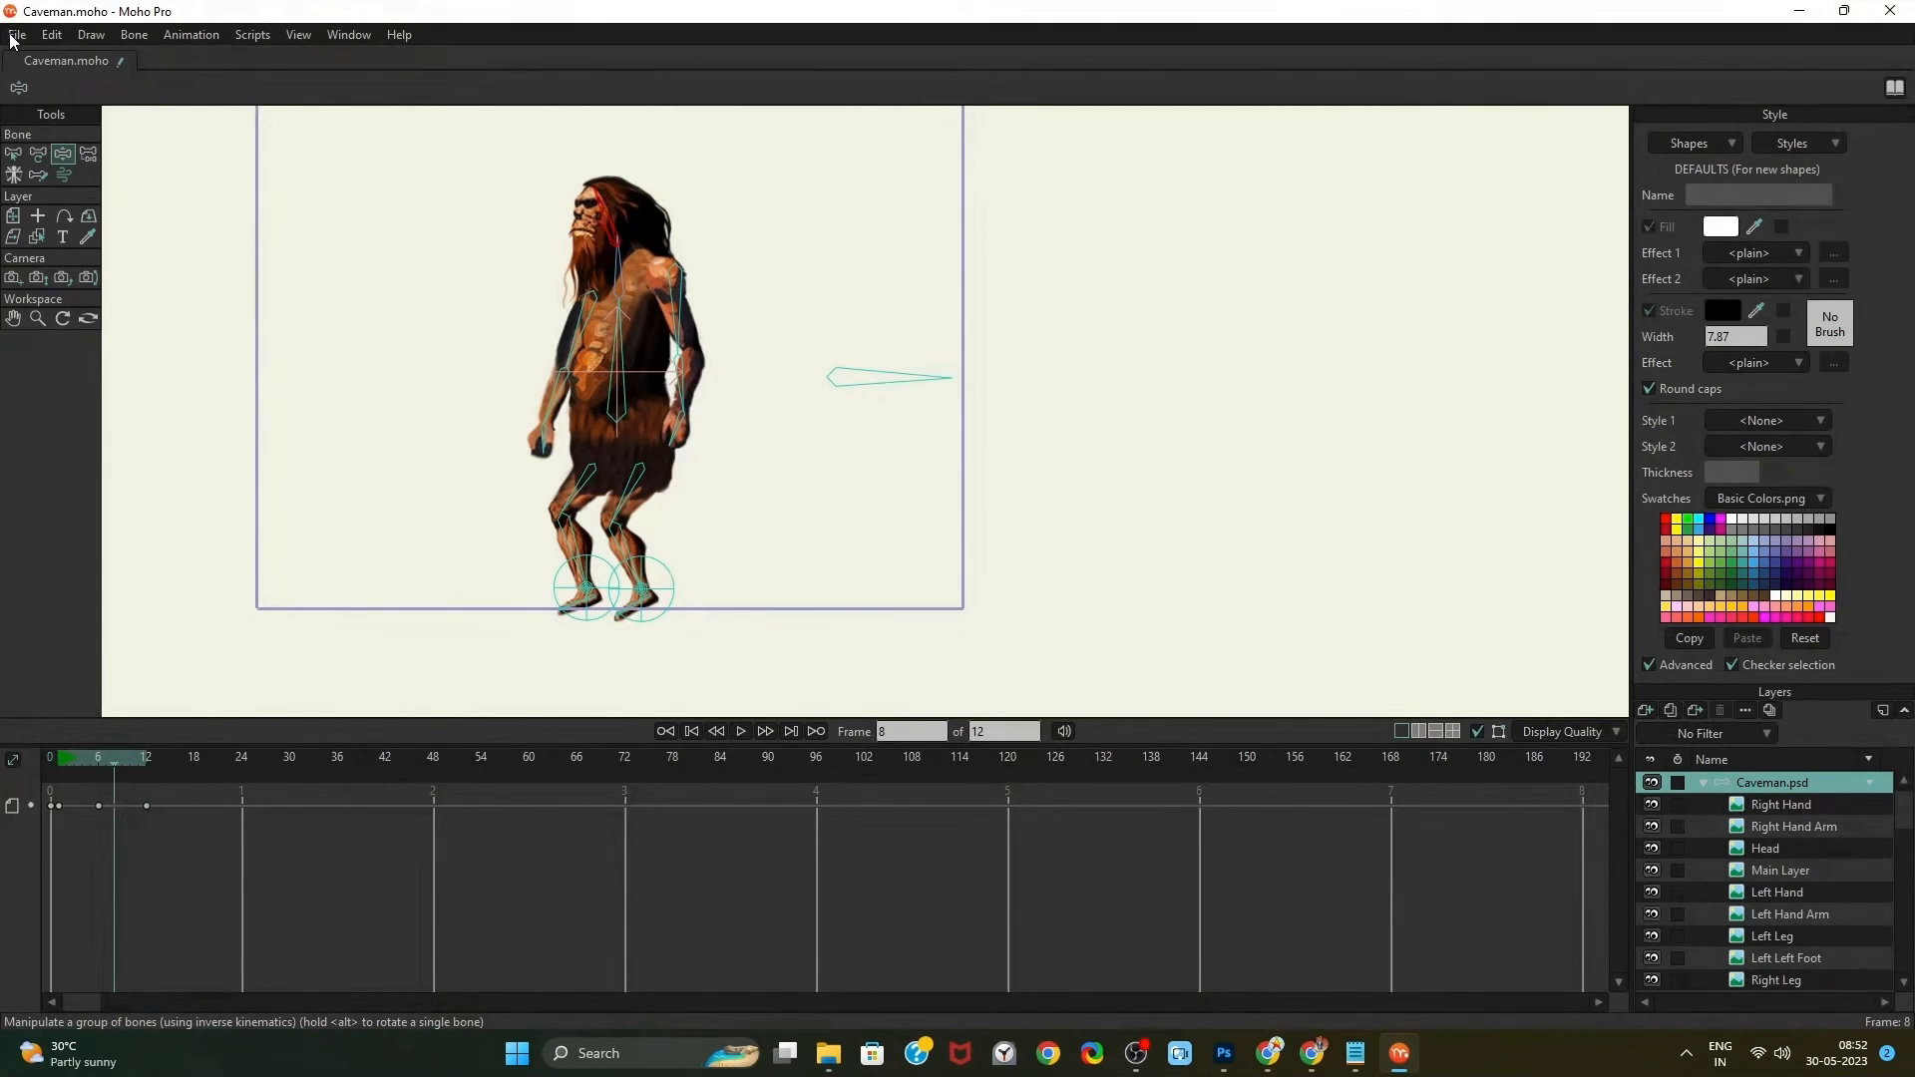
Open the Export Animation settings for the project and browse for a custom destination folder
click(16, 35)
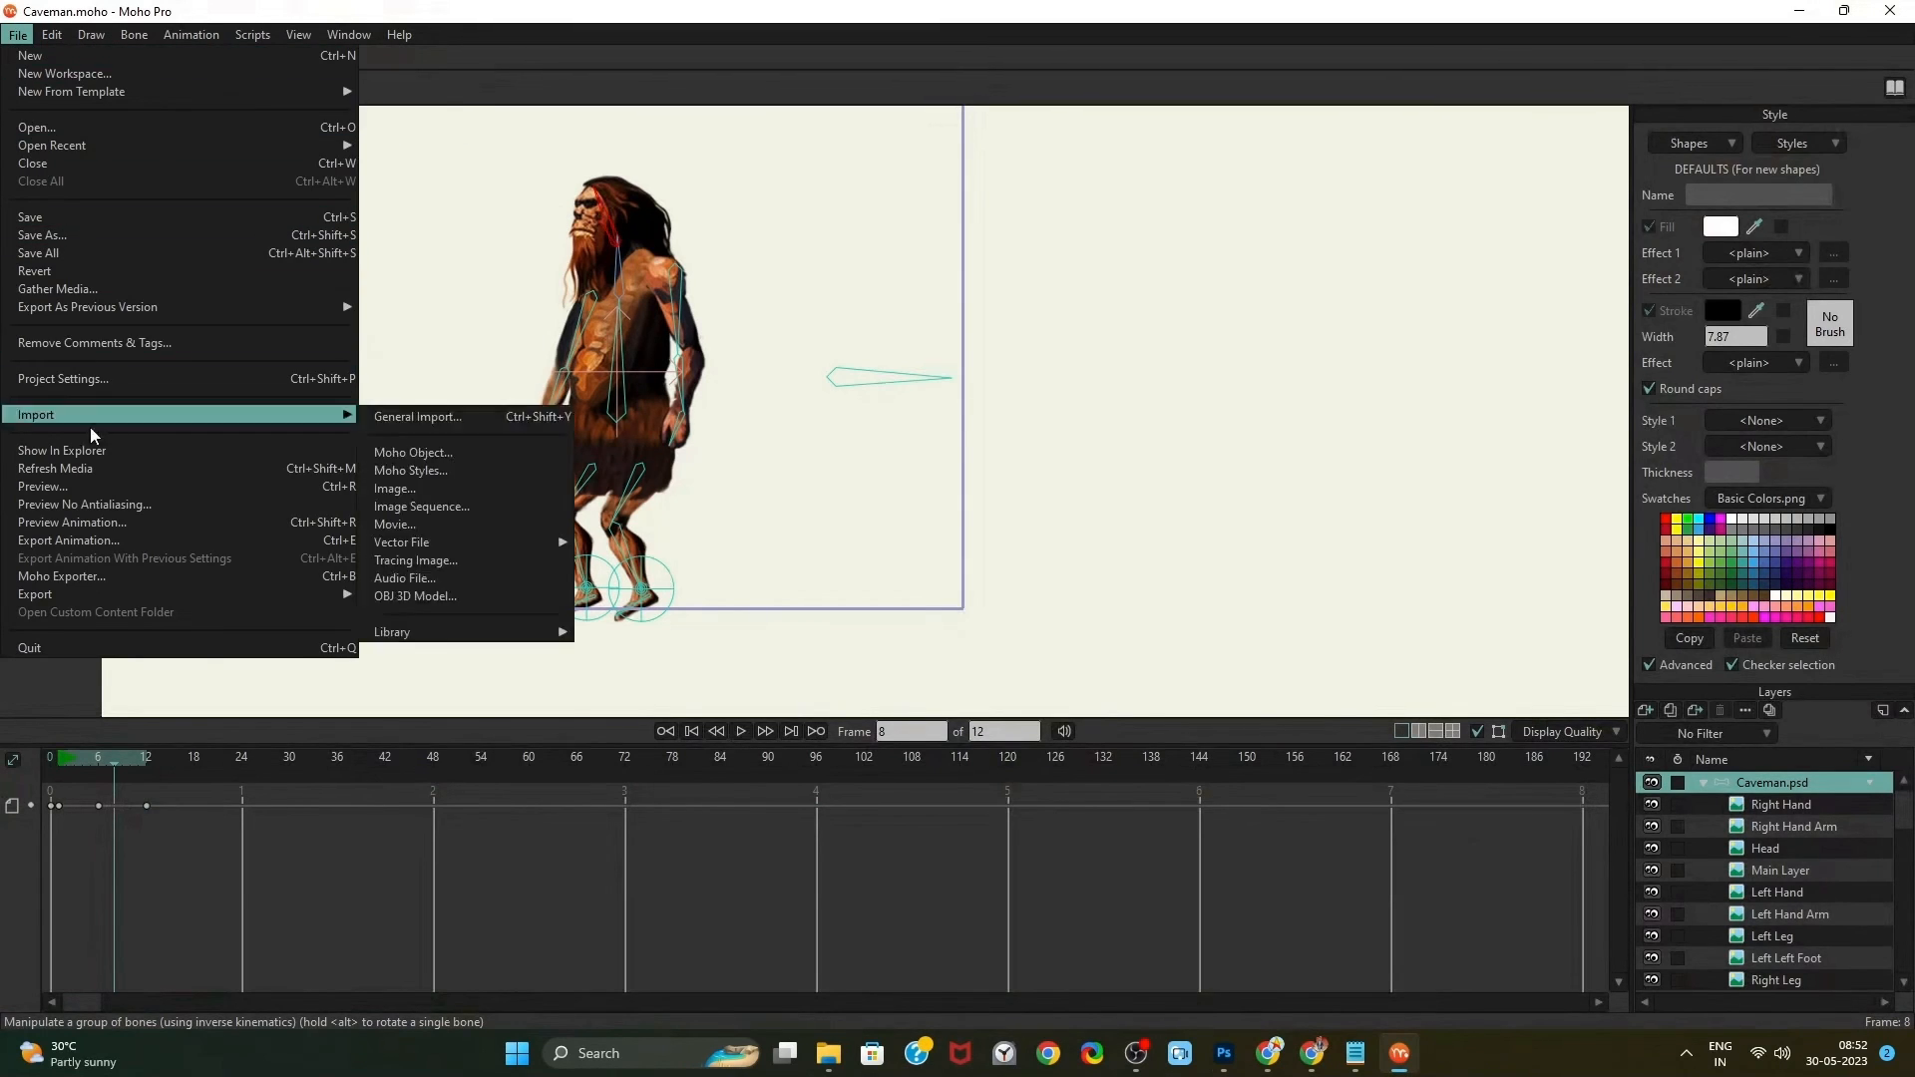
click(110, 542)
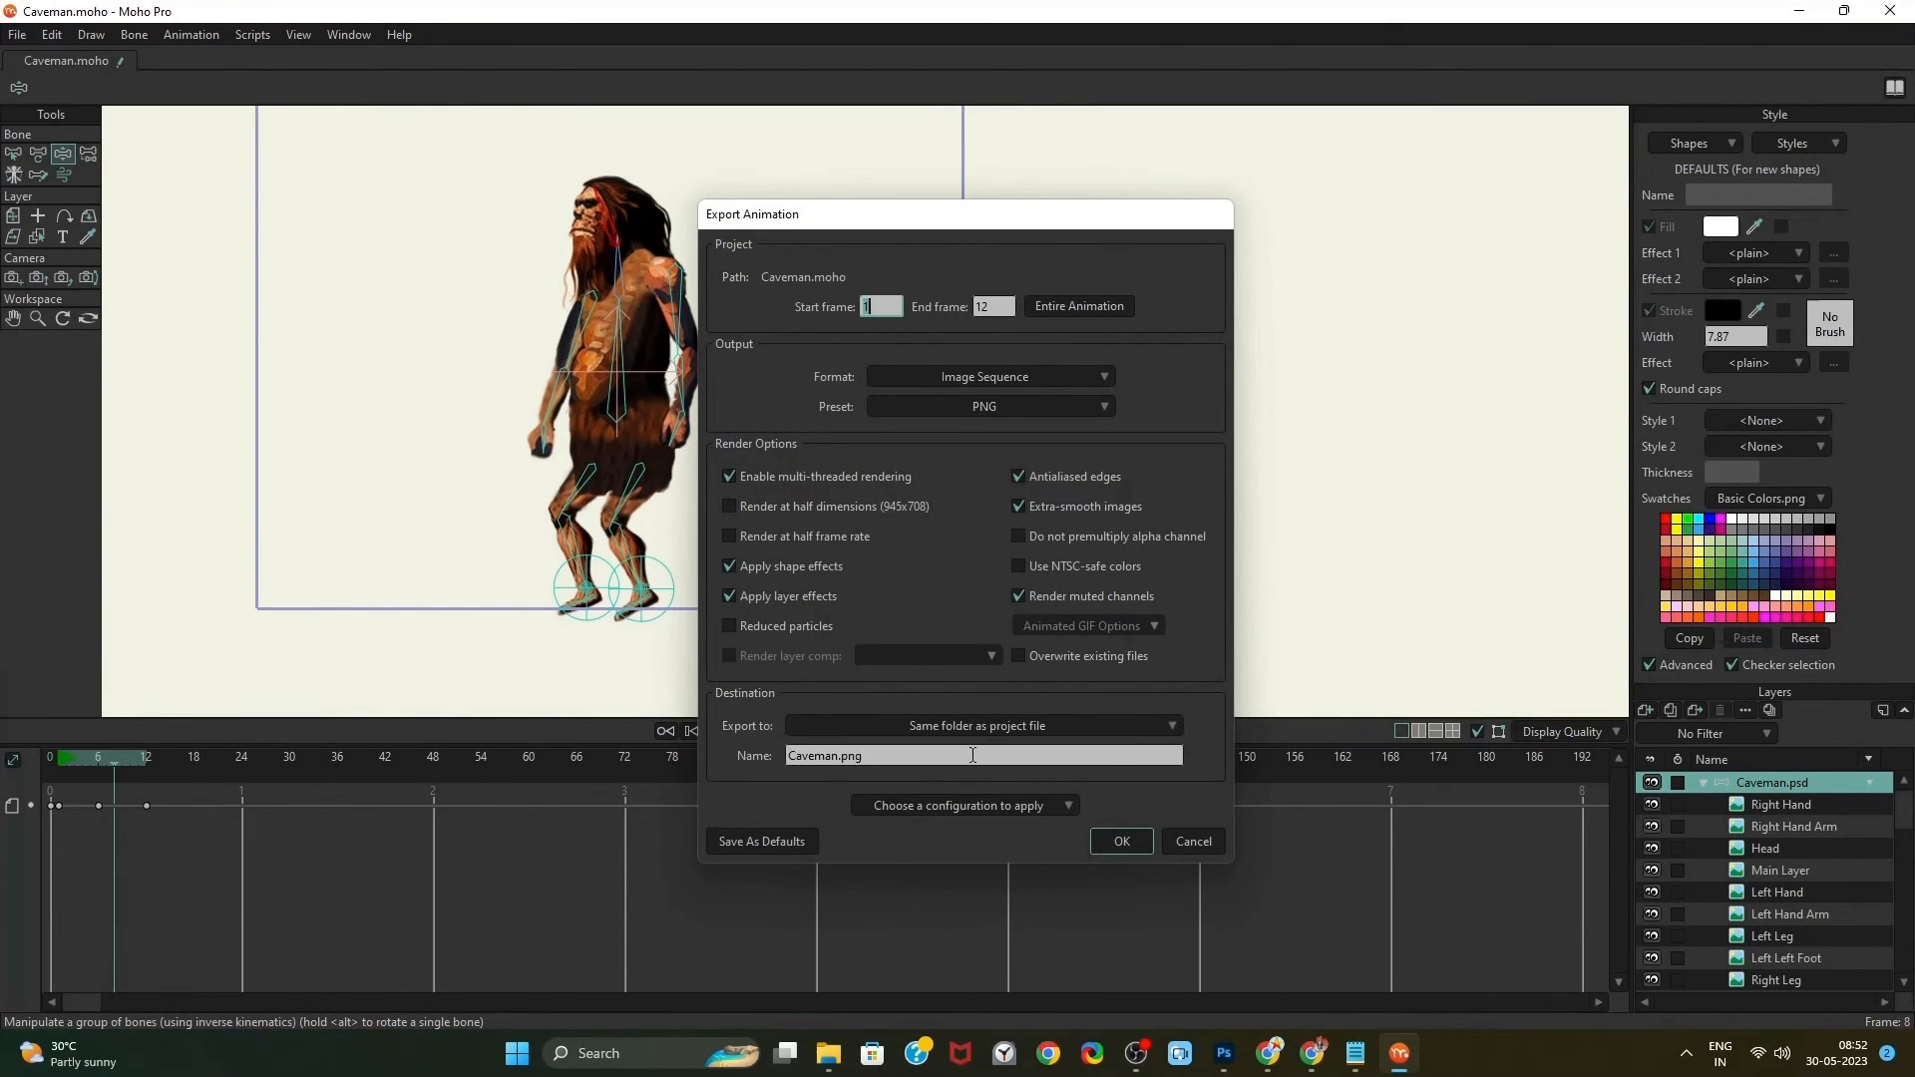
click(1180, 731)
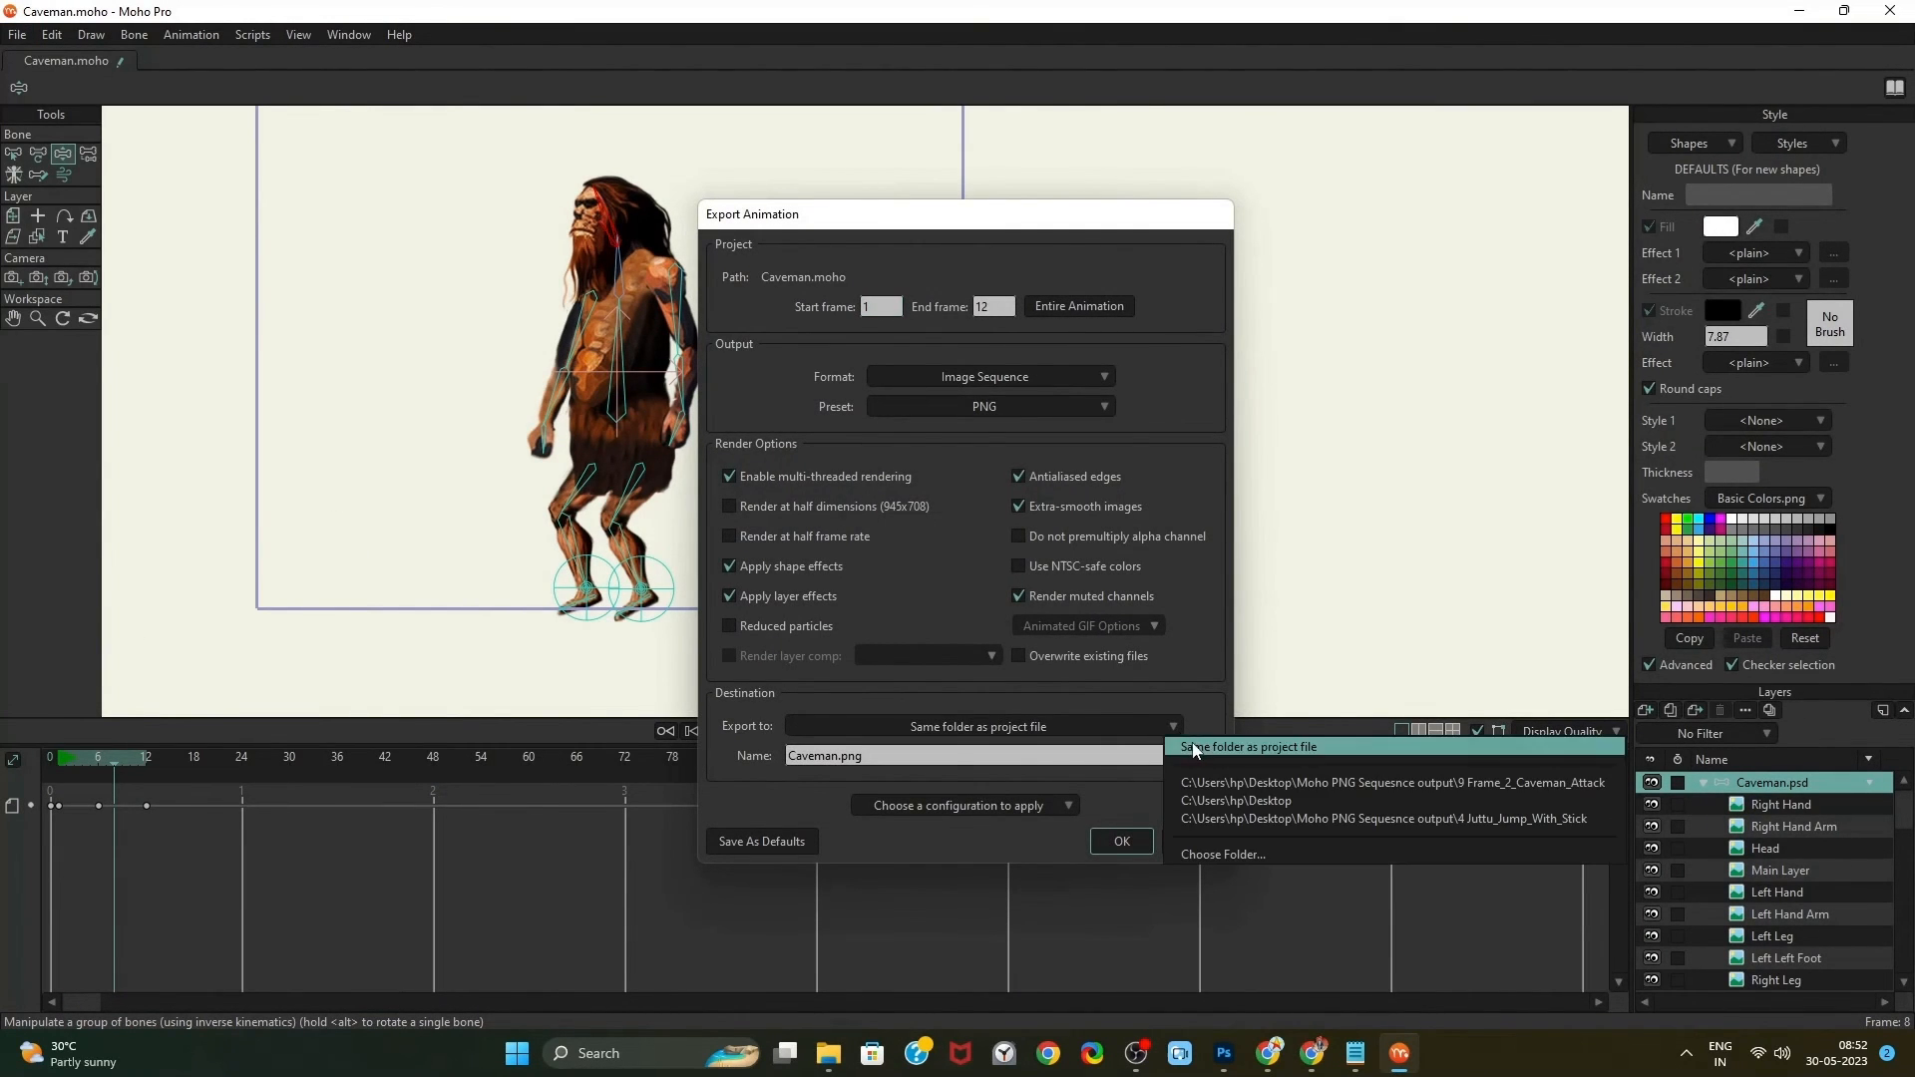
click(1193, 745)
click(1176, 726)
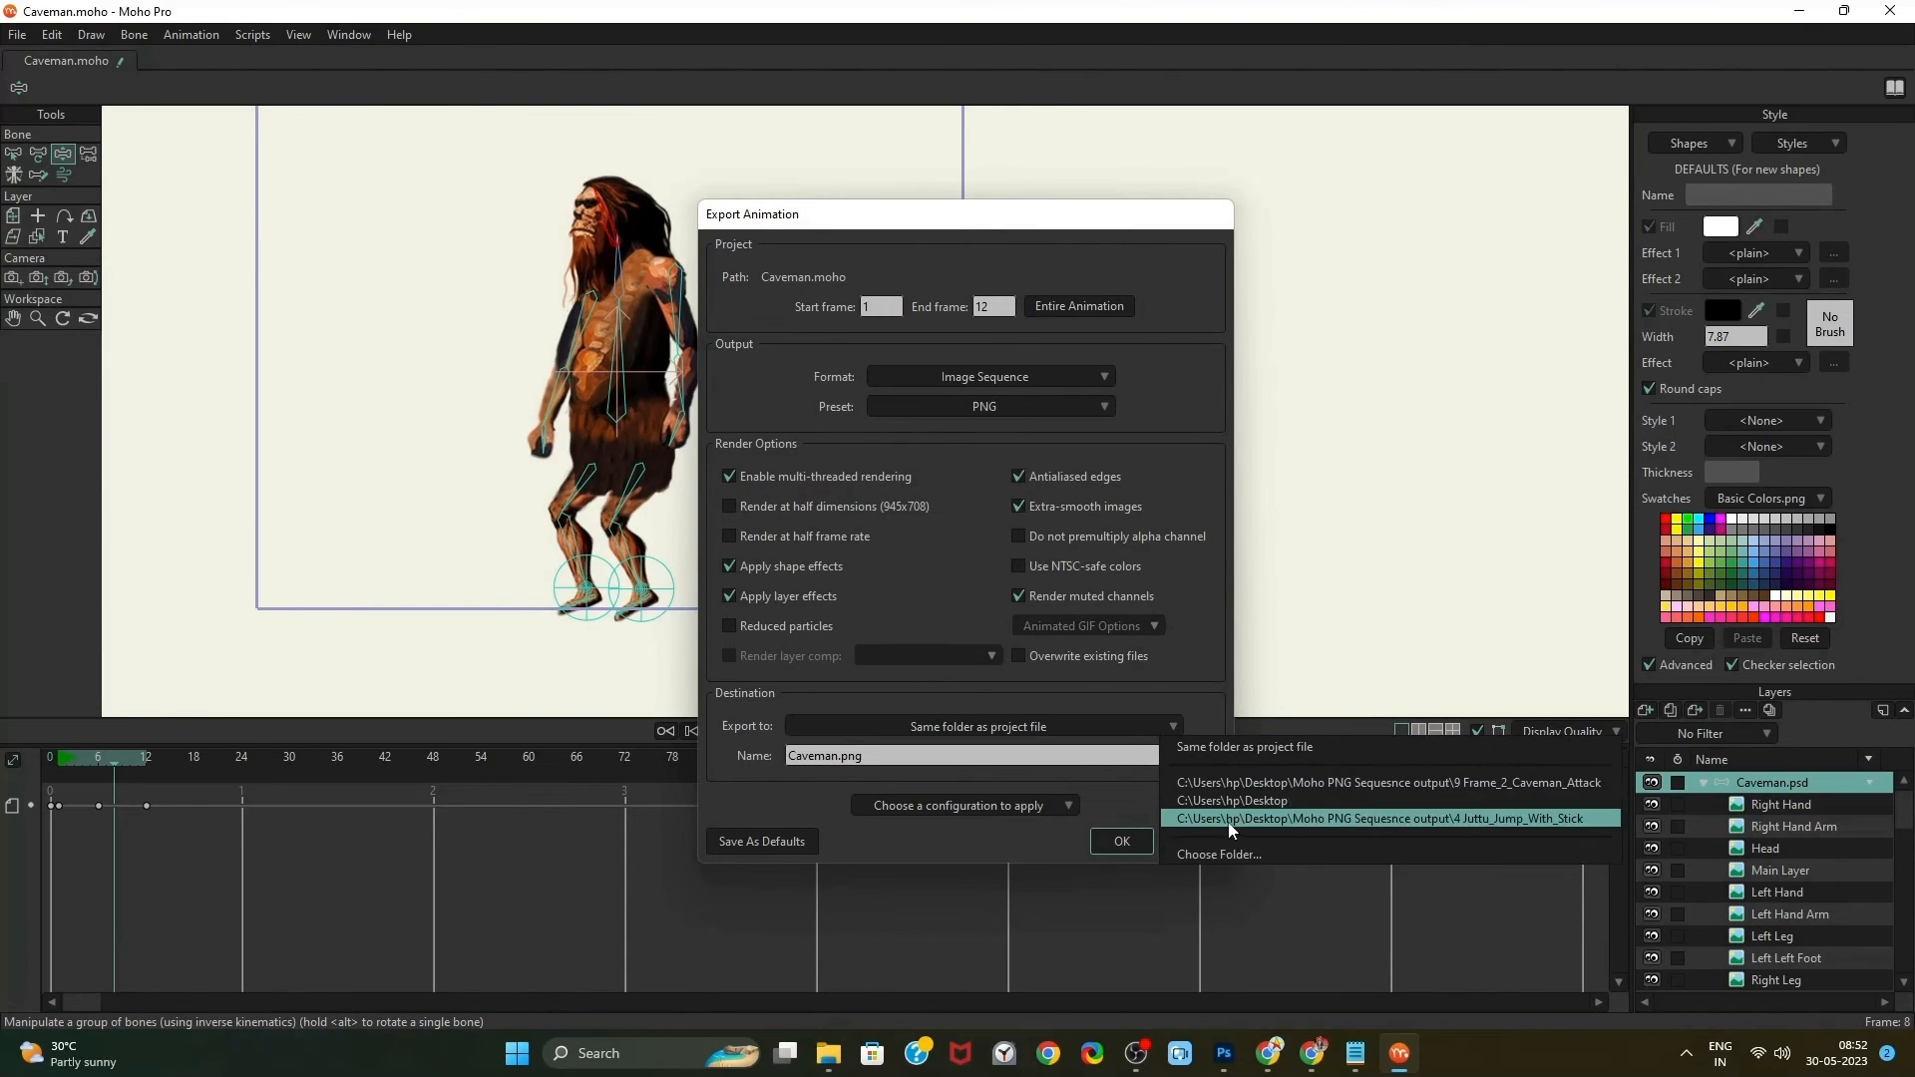
click(1235, 793)
click(1175, 727)
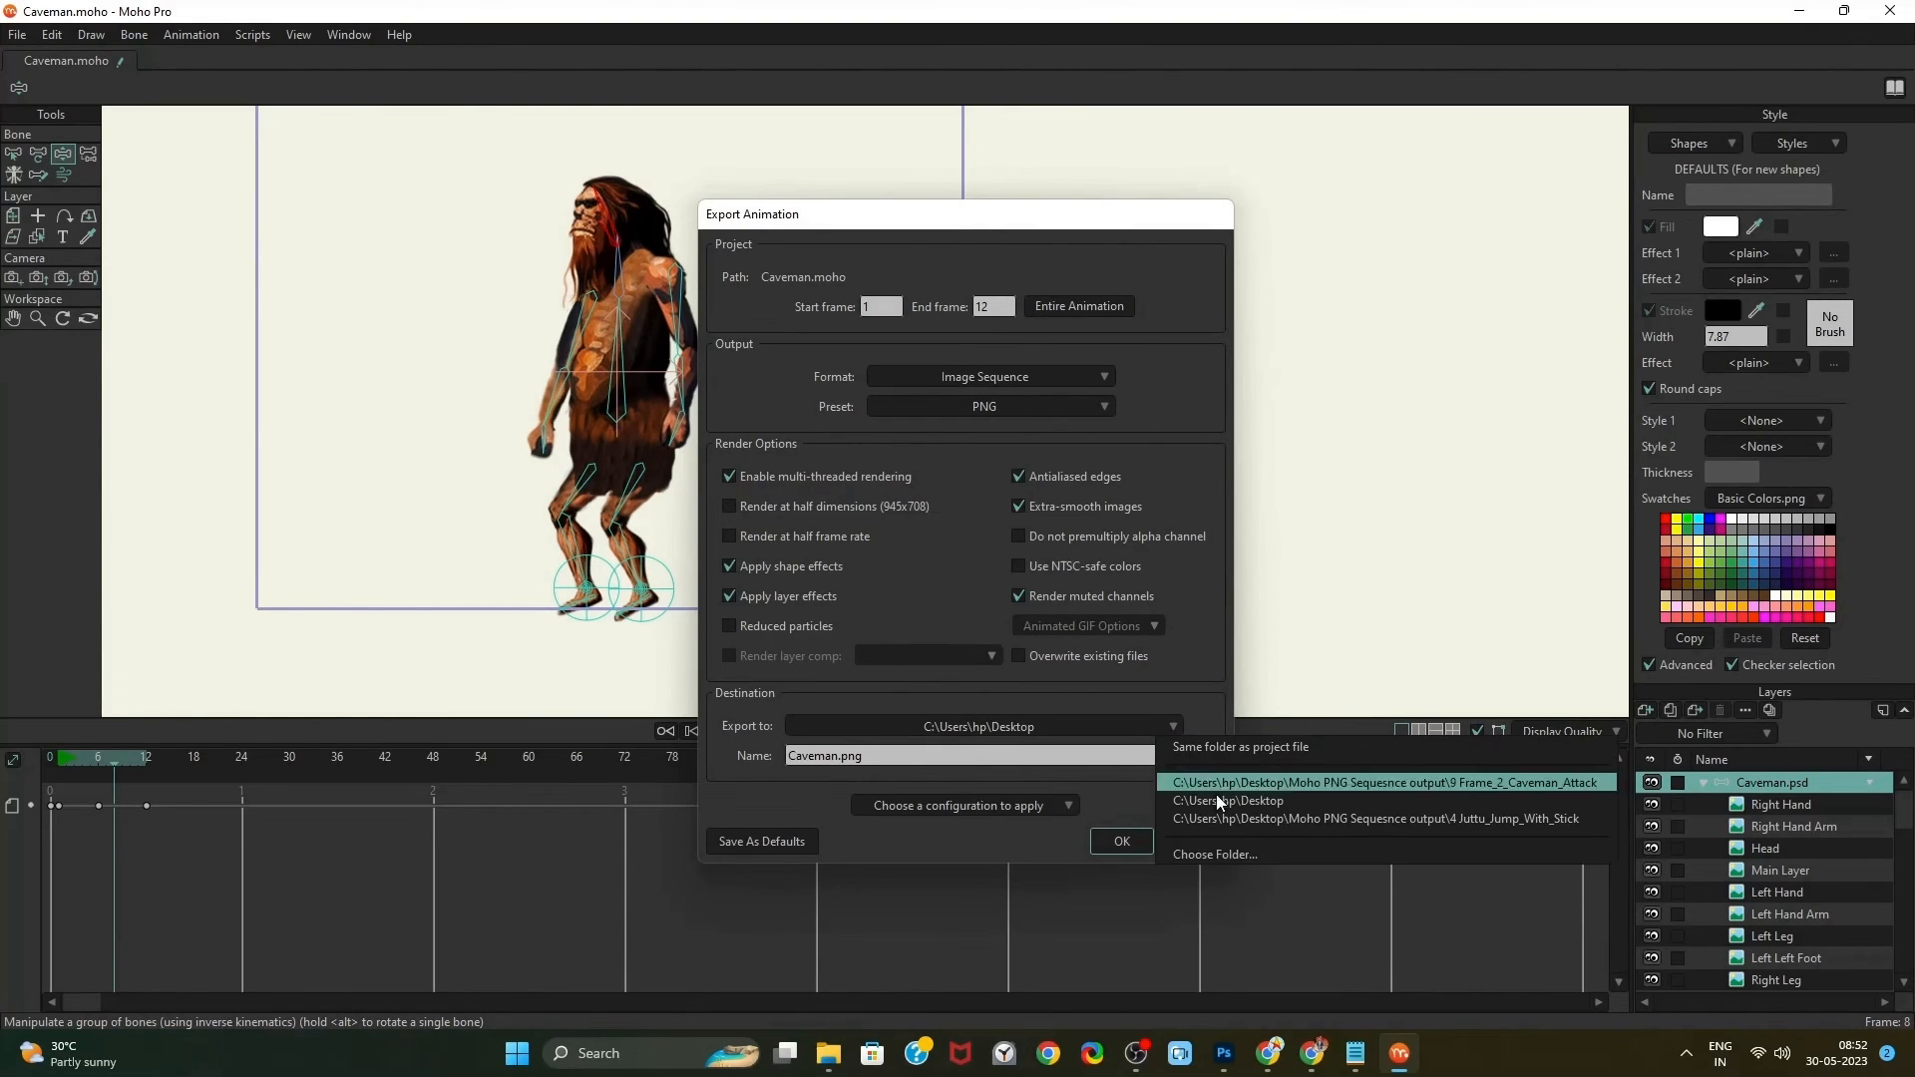
click(1217, 852)
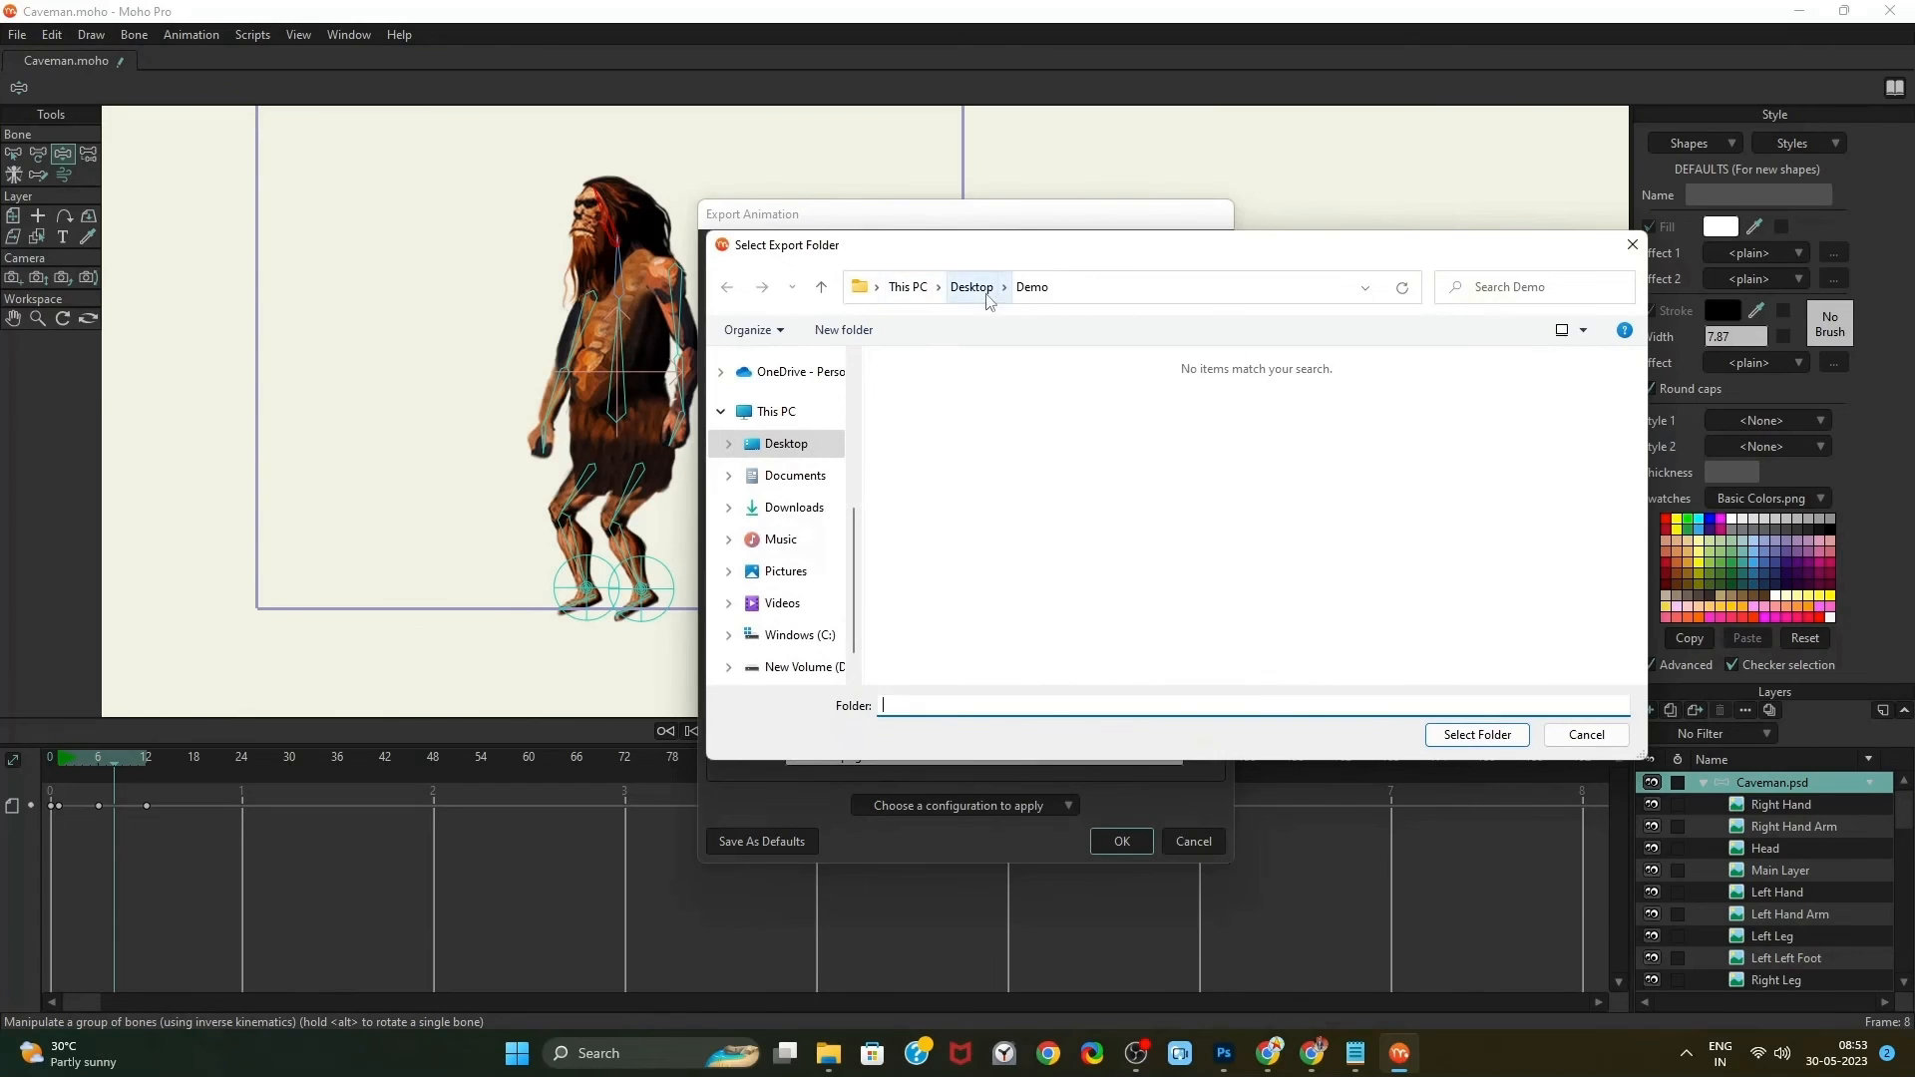
Create a folder named Caveman inside Desktop\Demo and export frames 1 to 12 there as a PNG image sequence
click(843, 330)
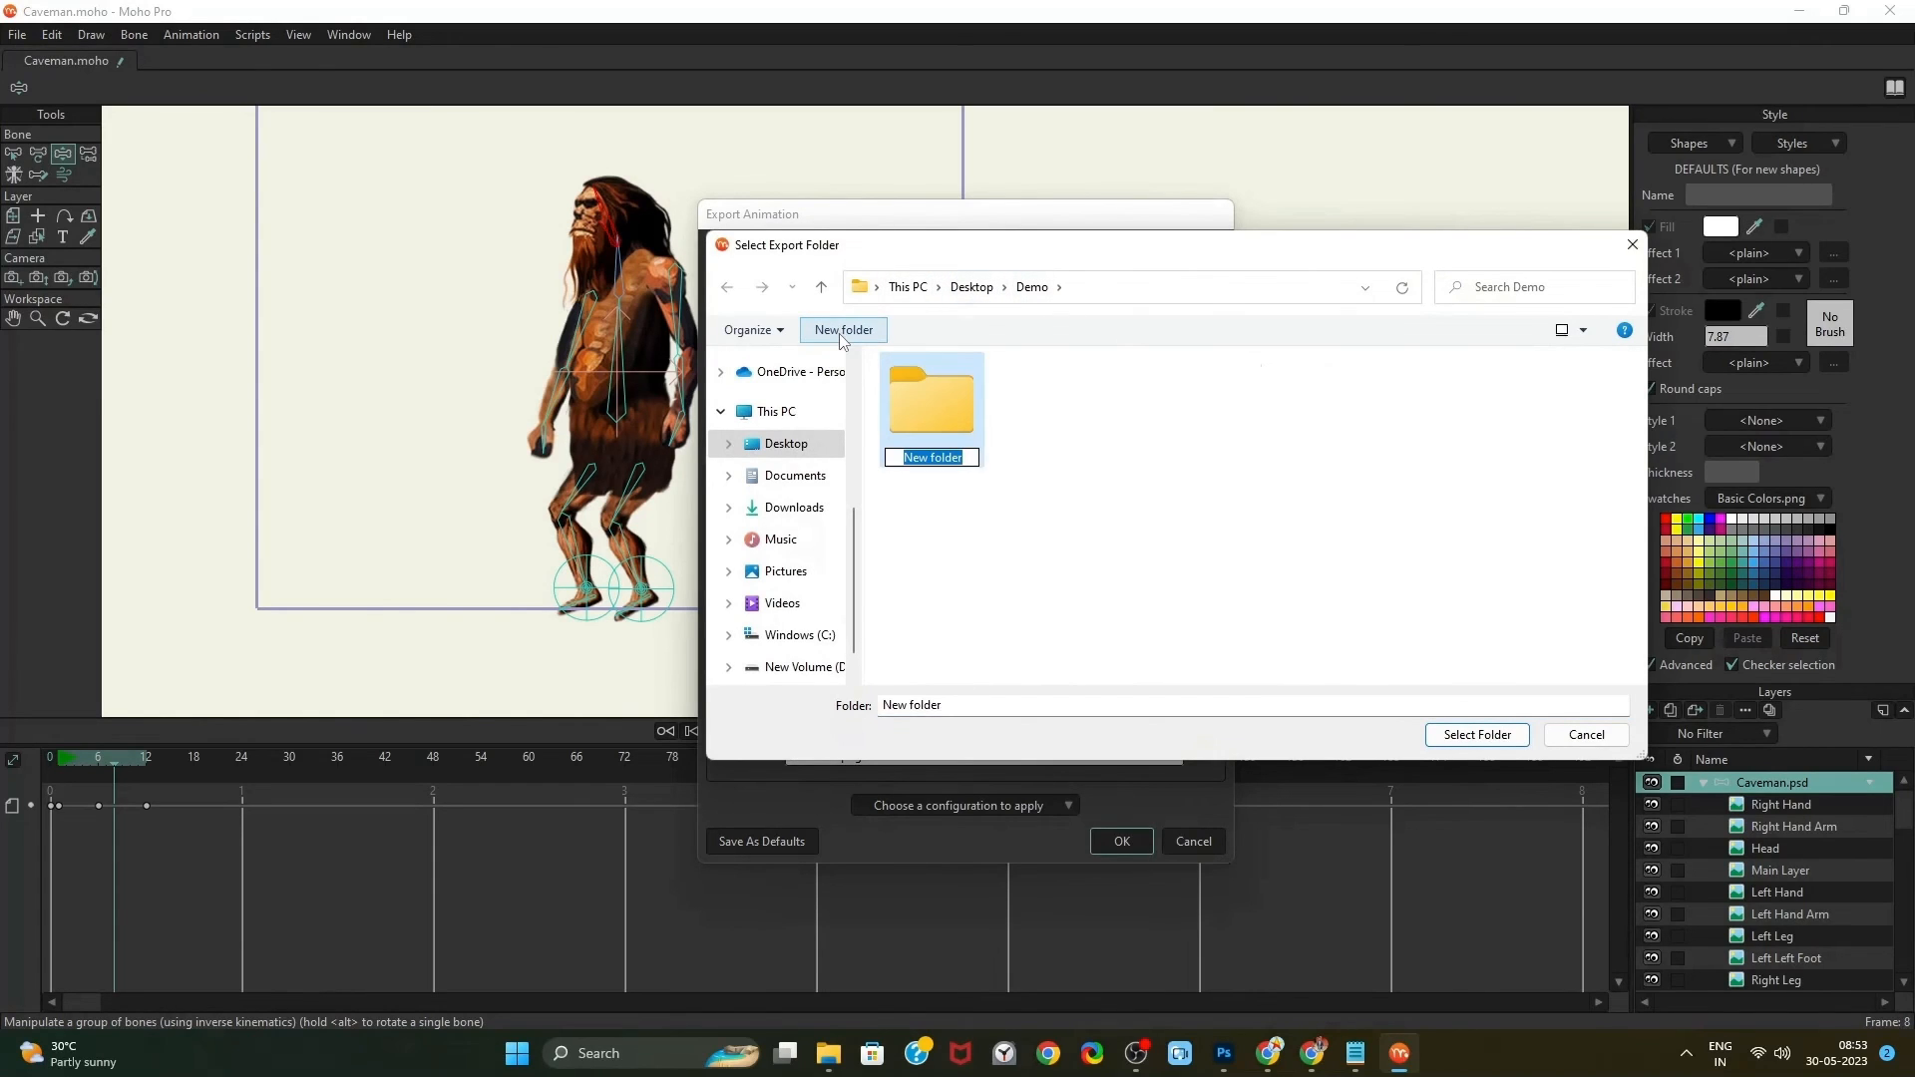
text(Caveman)
key(Return)
key(Return)
click(1476, 734)
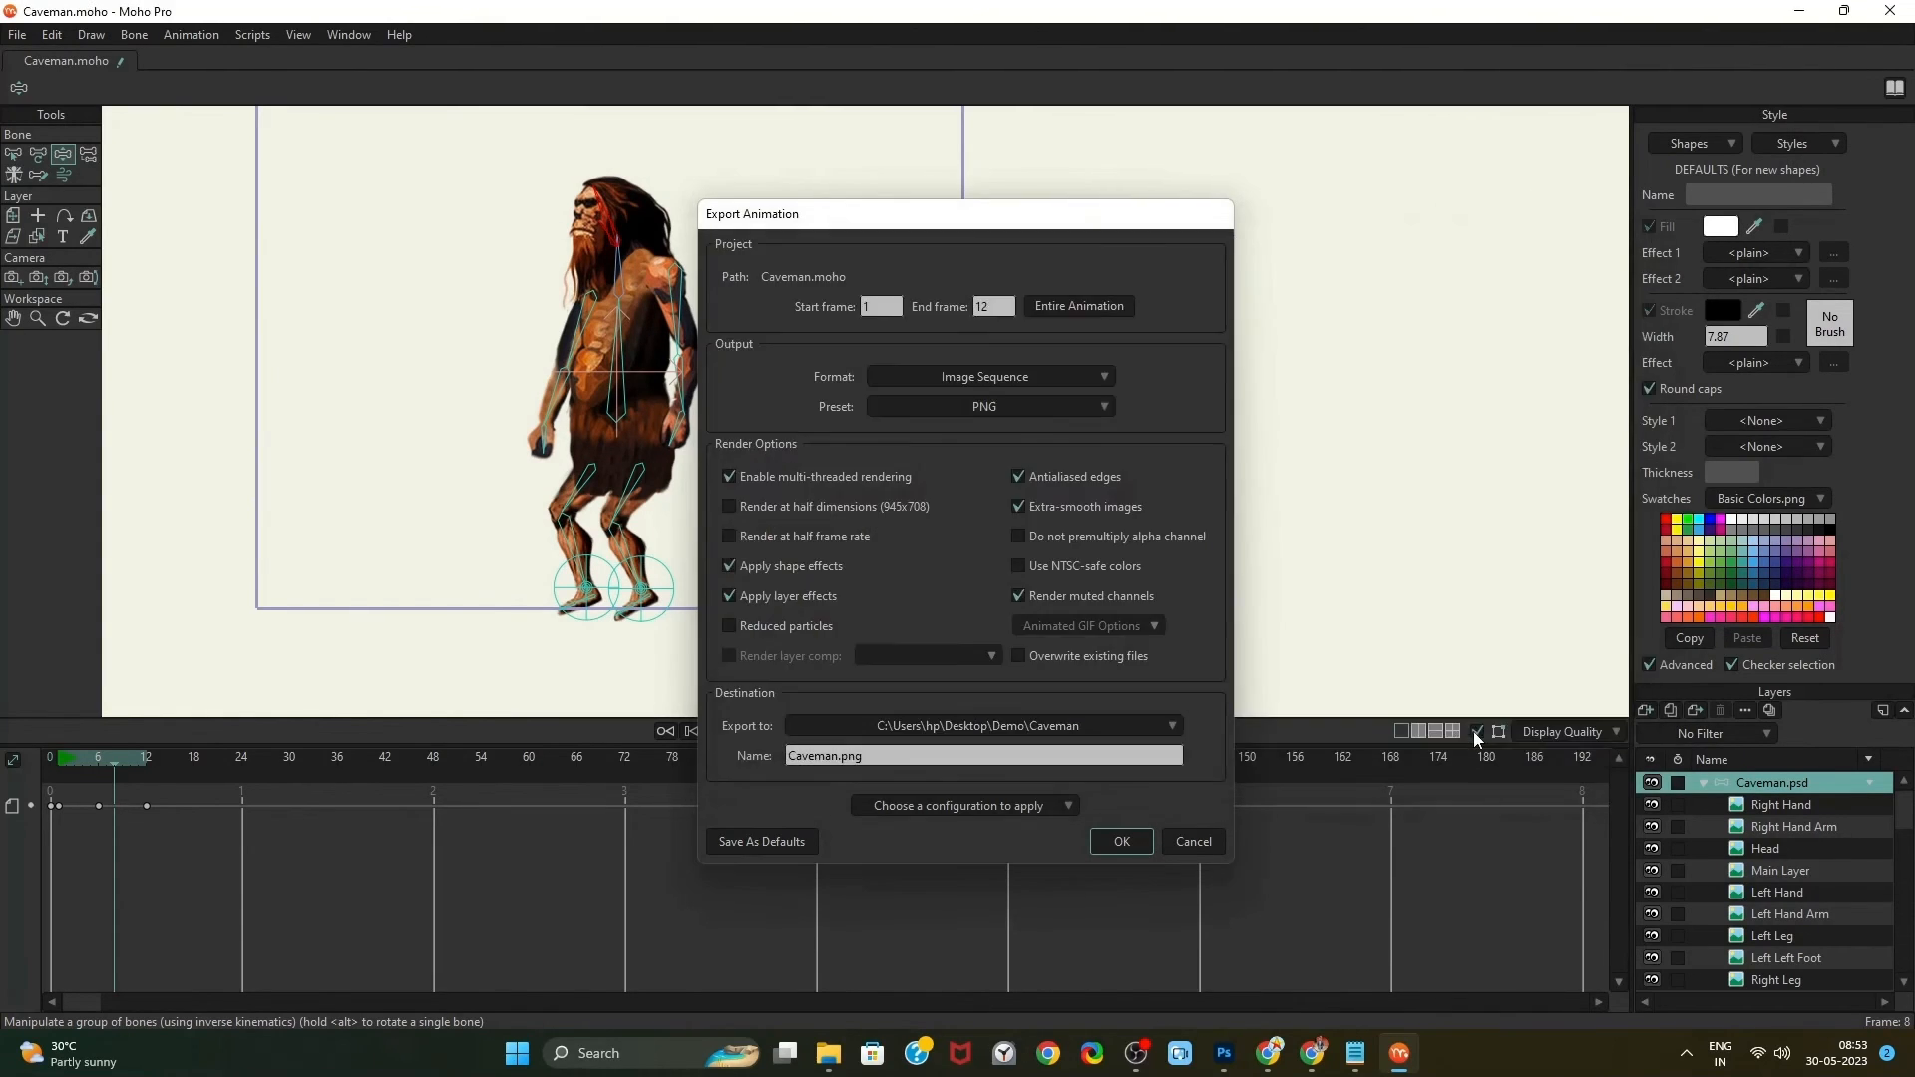
click(1121, 842)
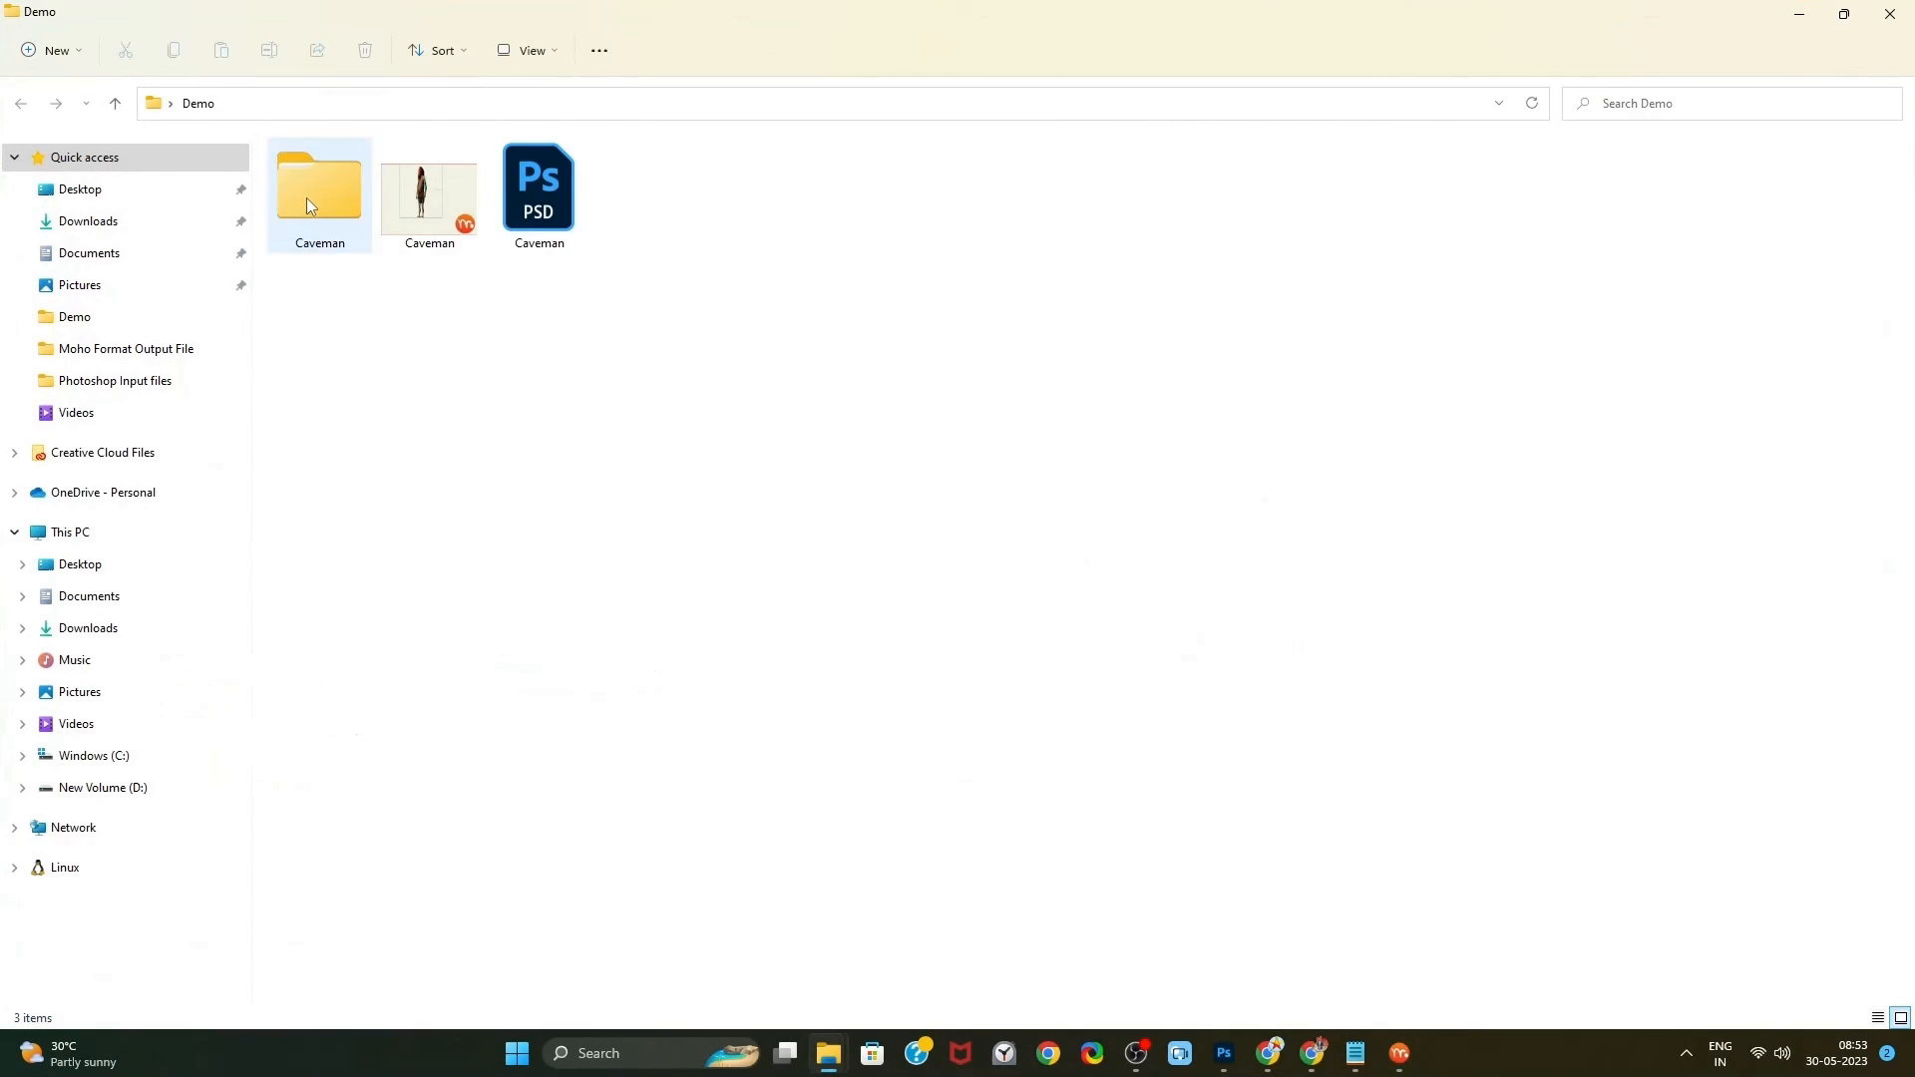
Open the exported Caveman folder in File Explorer and view the rendered frames one after another, starting with Caveman_00001
double_click(307, 198)
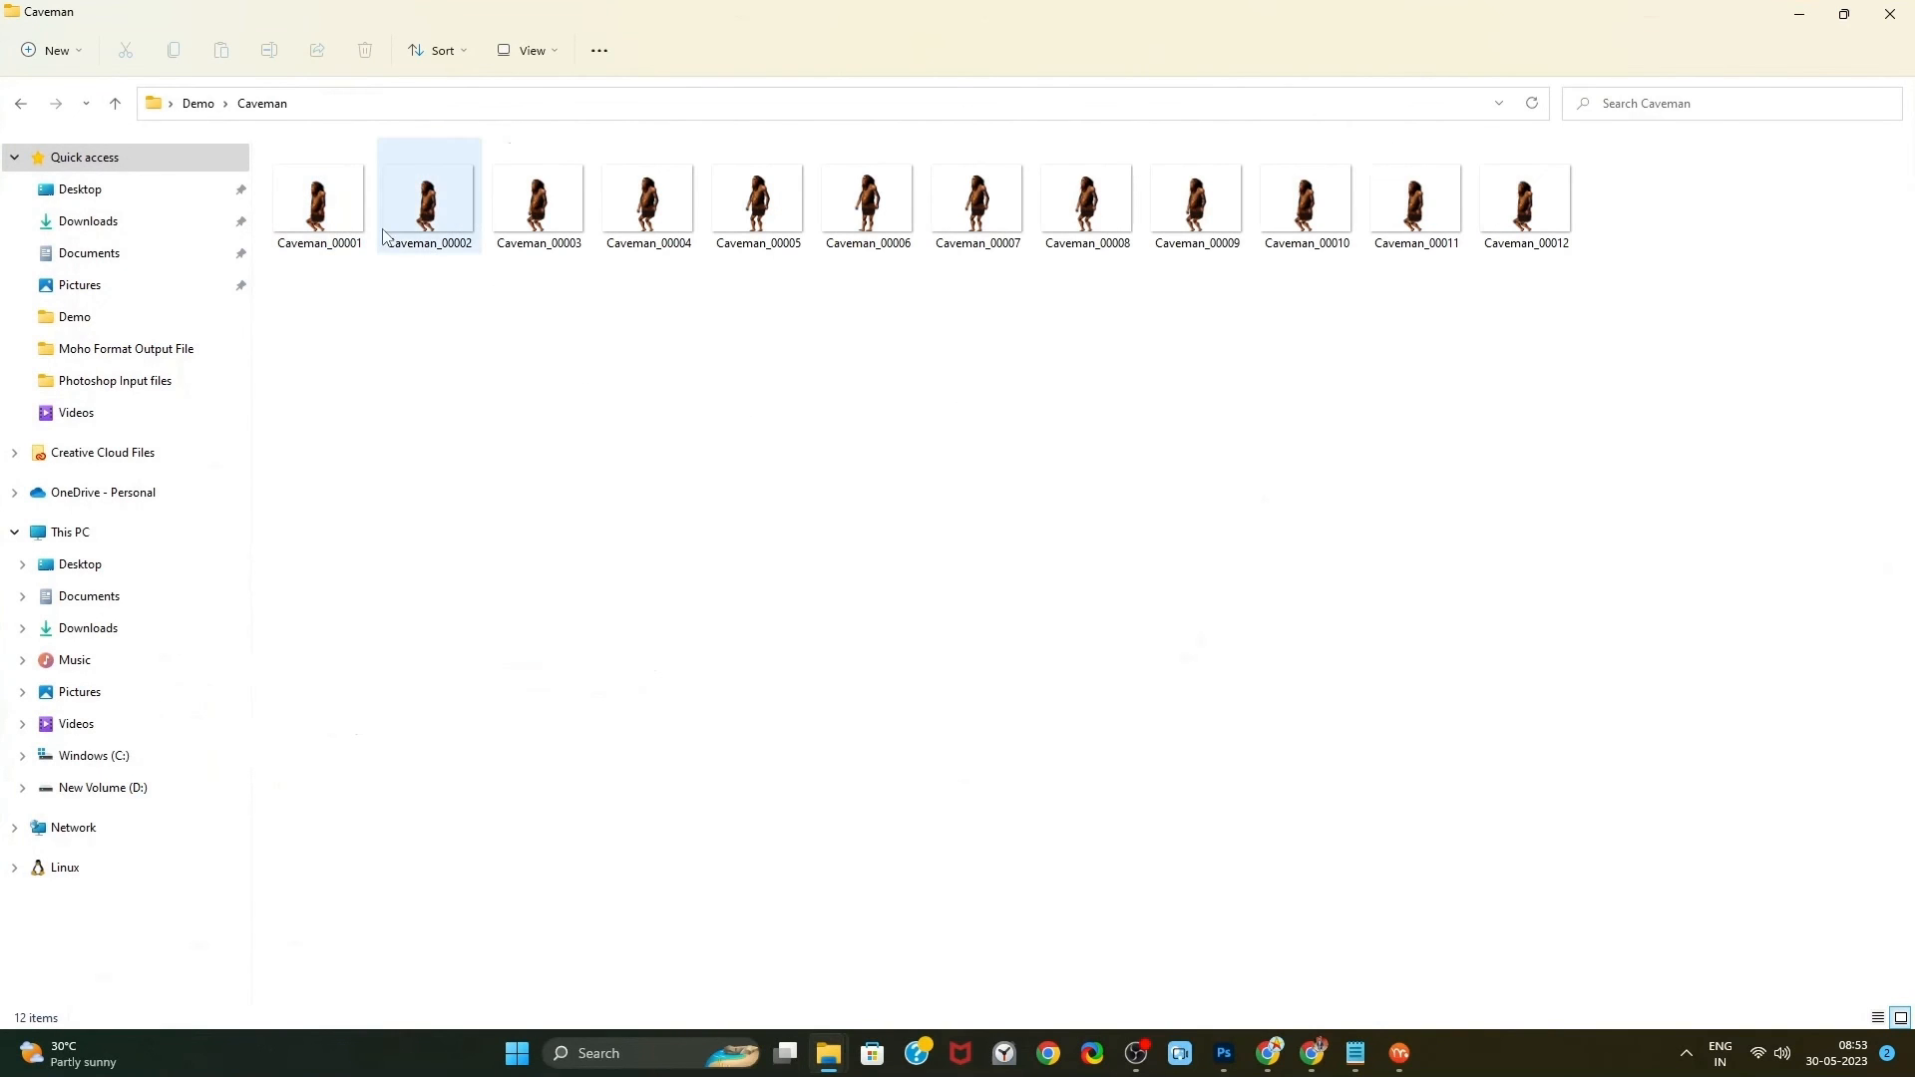
click(345, 230)
double_click(345, 231)
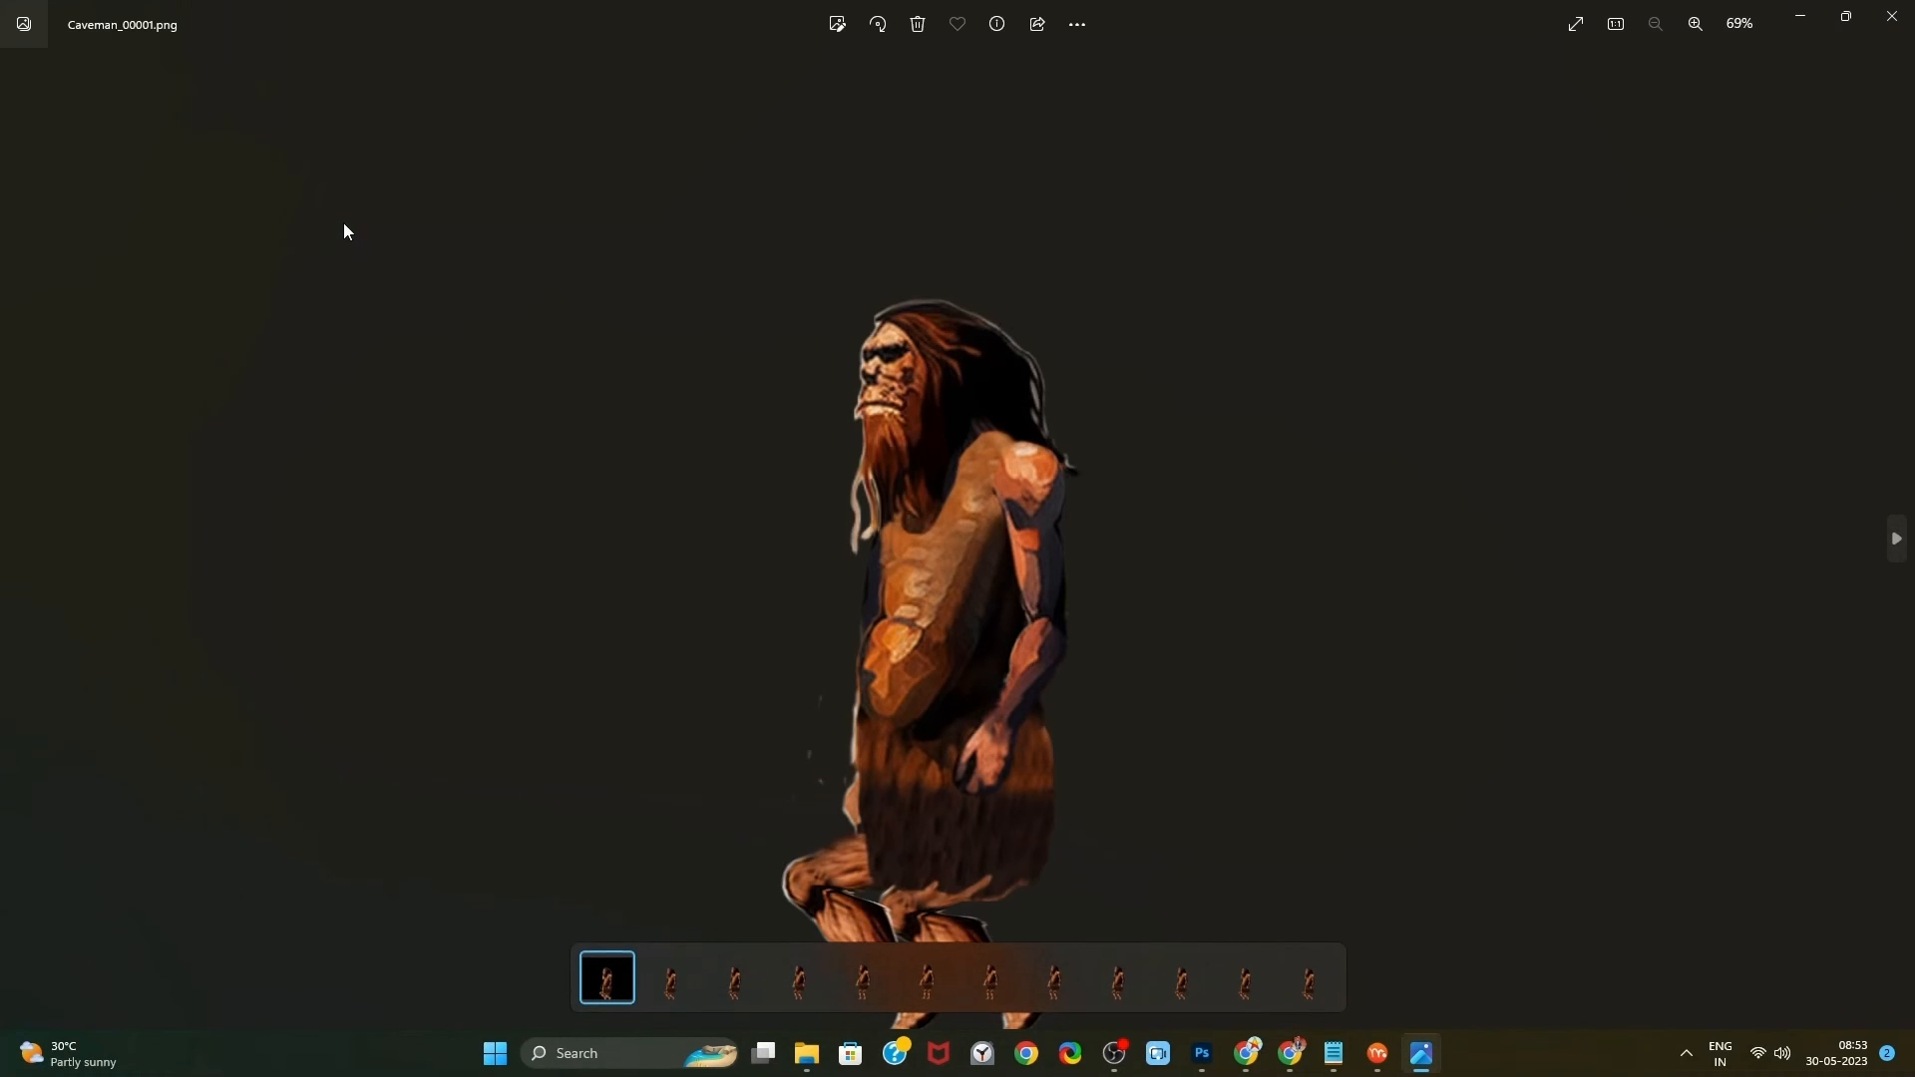
key(Right)
key(Right)
key(Right)
key(Right)
key(Right)
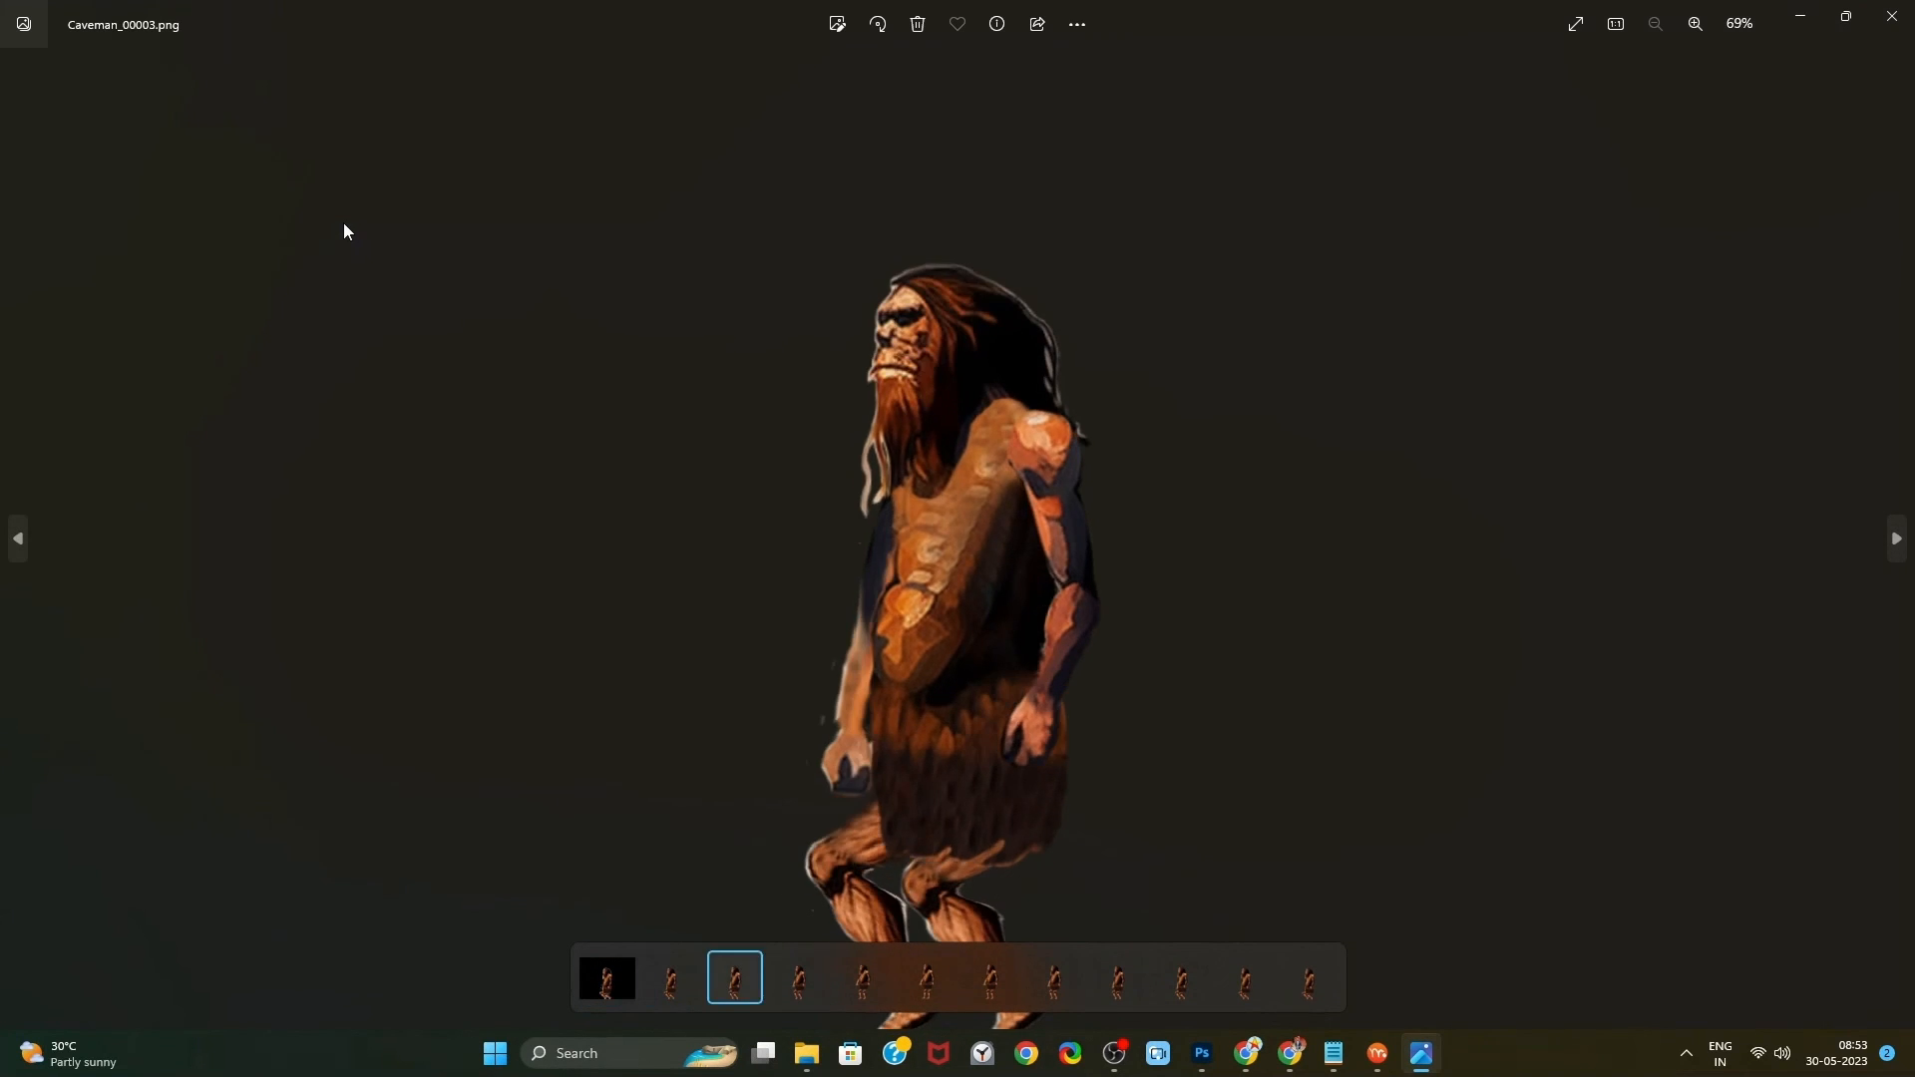
key(Right)
key(Right)
key(Right)
key(Right)
key(Right)
key(Right)
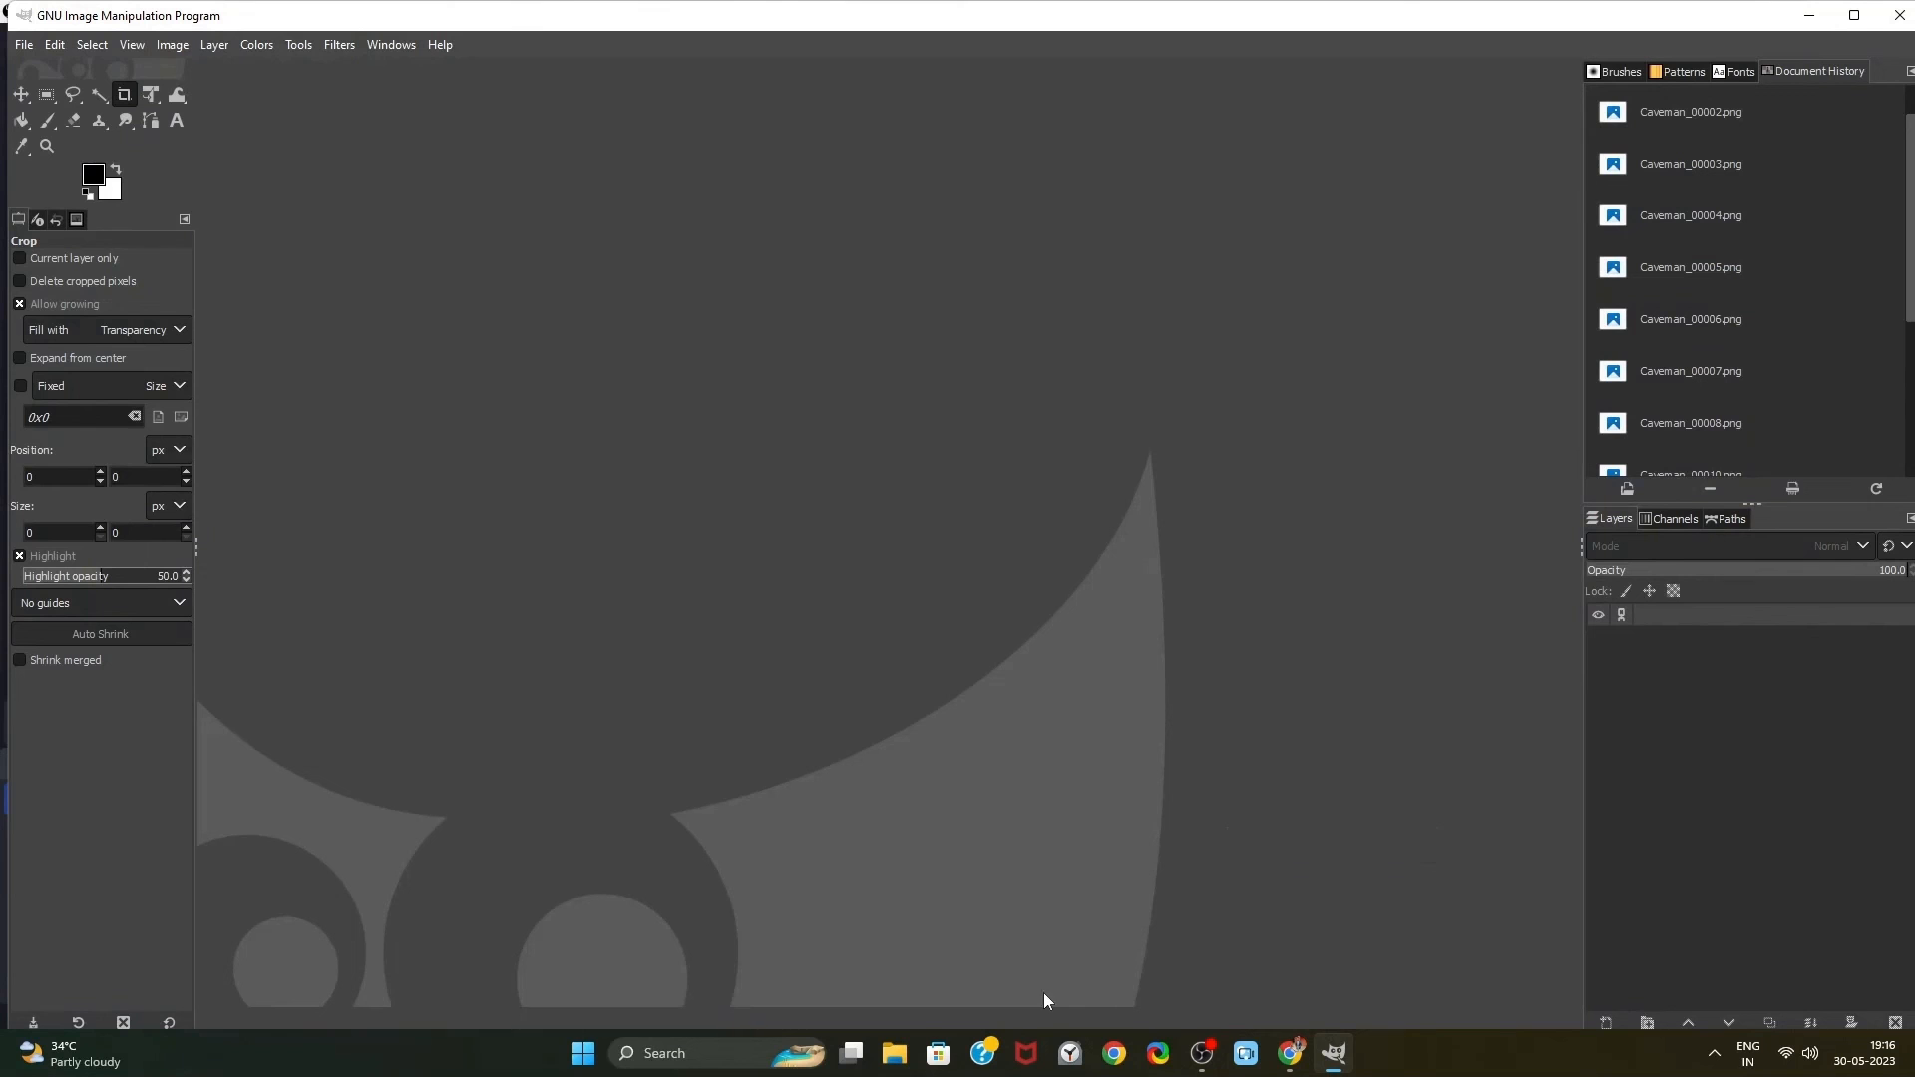
Switch to Chrome and look over the GIMP home page at gimp.org
click(1290, 1054)
click(130, 16)
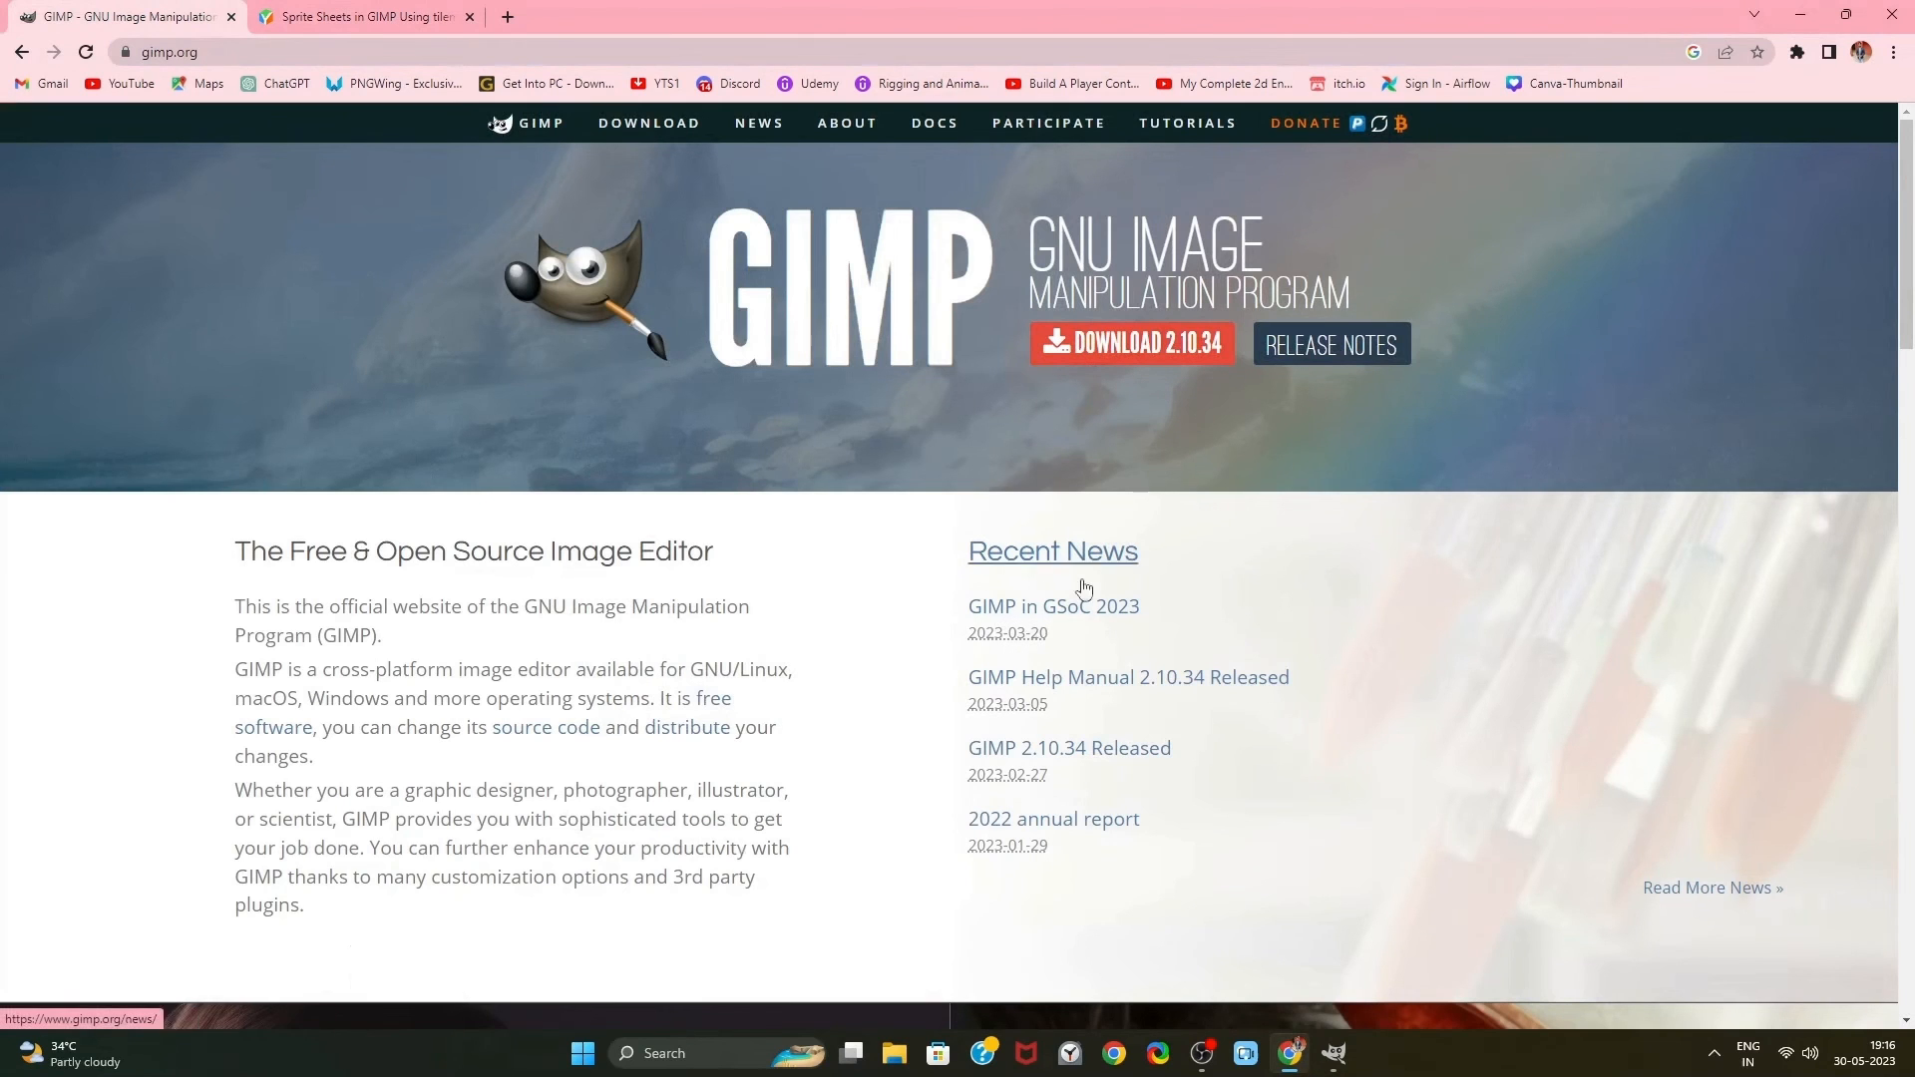
scroll(502, 793, down, 5)
scroll(499, 784, up, 5)
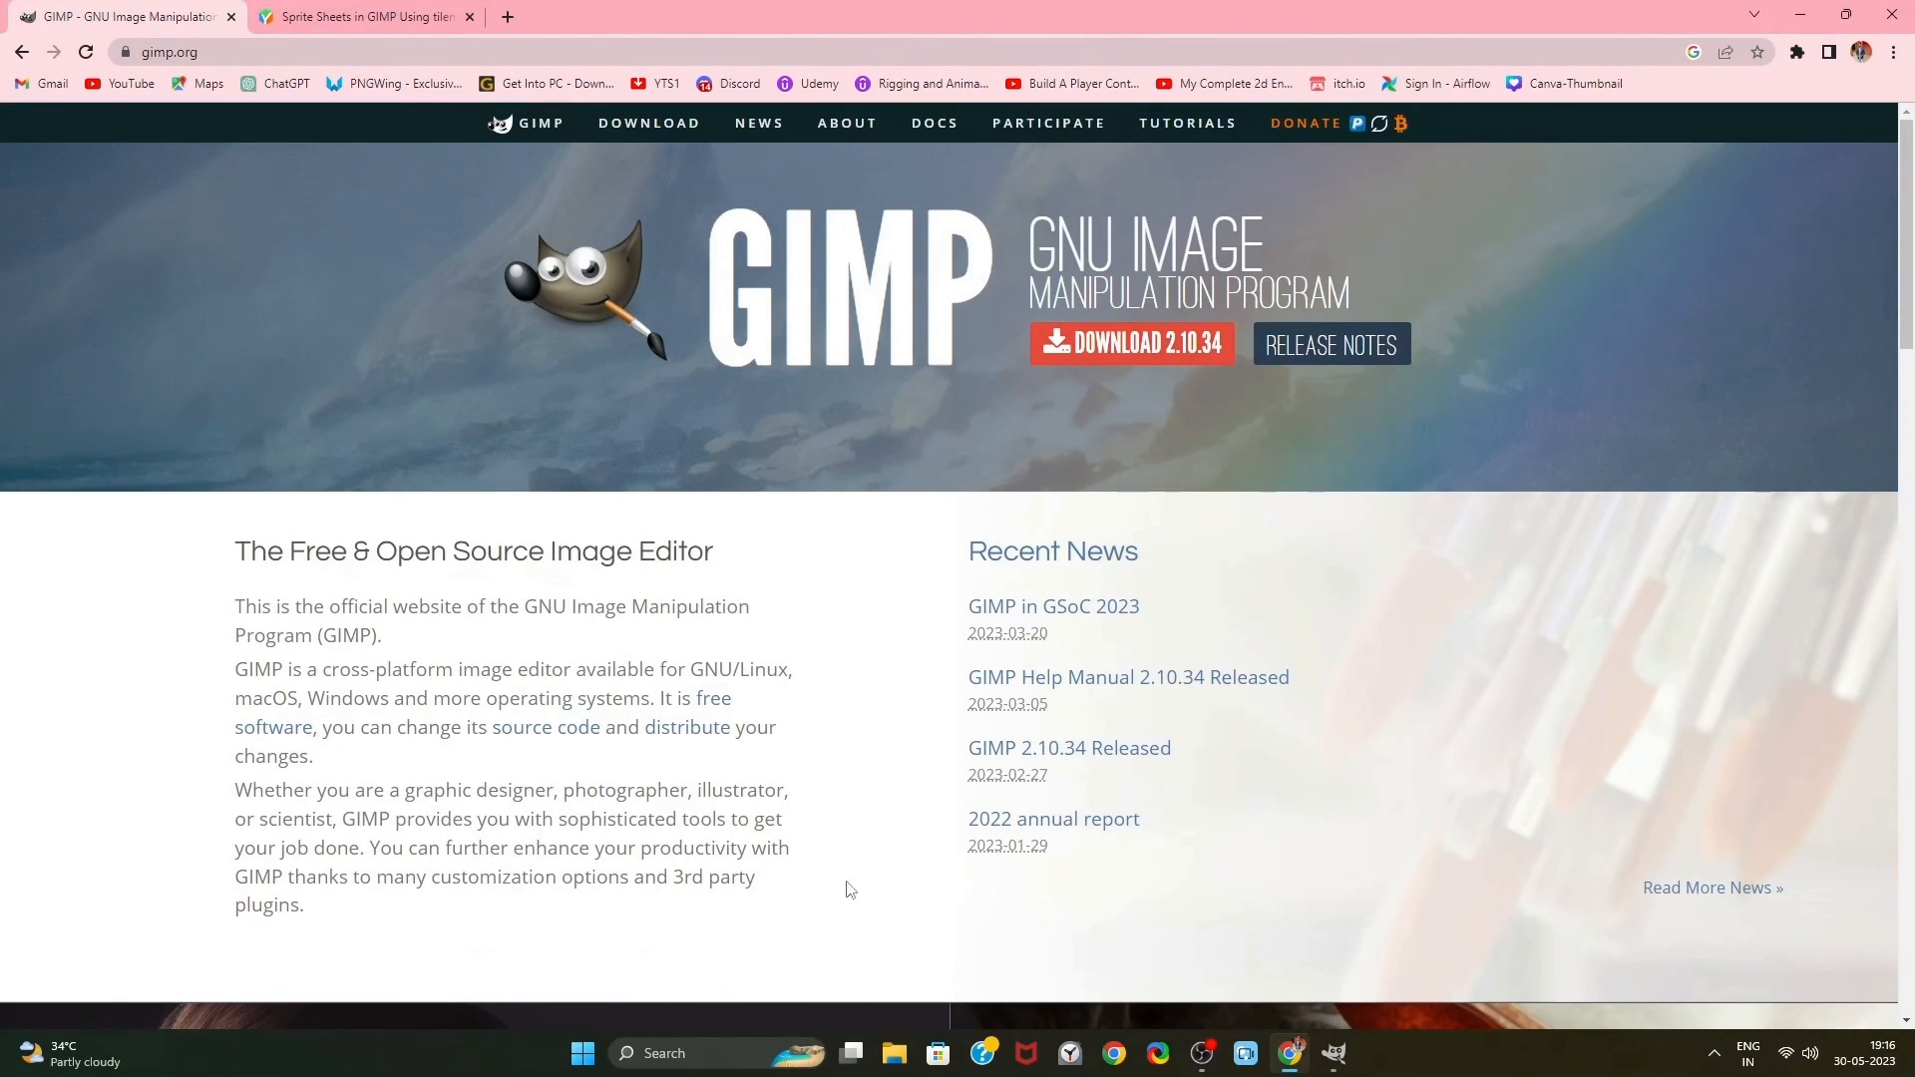
Open tilemancer's GitHub releases page from the article on creating sprite sheets in GIMP
key(ctrl+Tab)
click(723, 48)
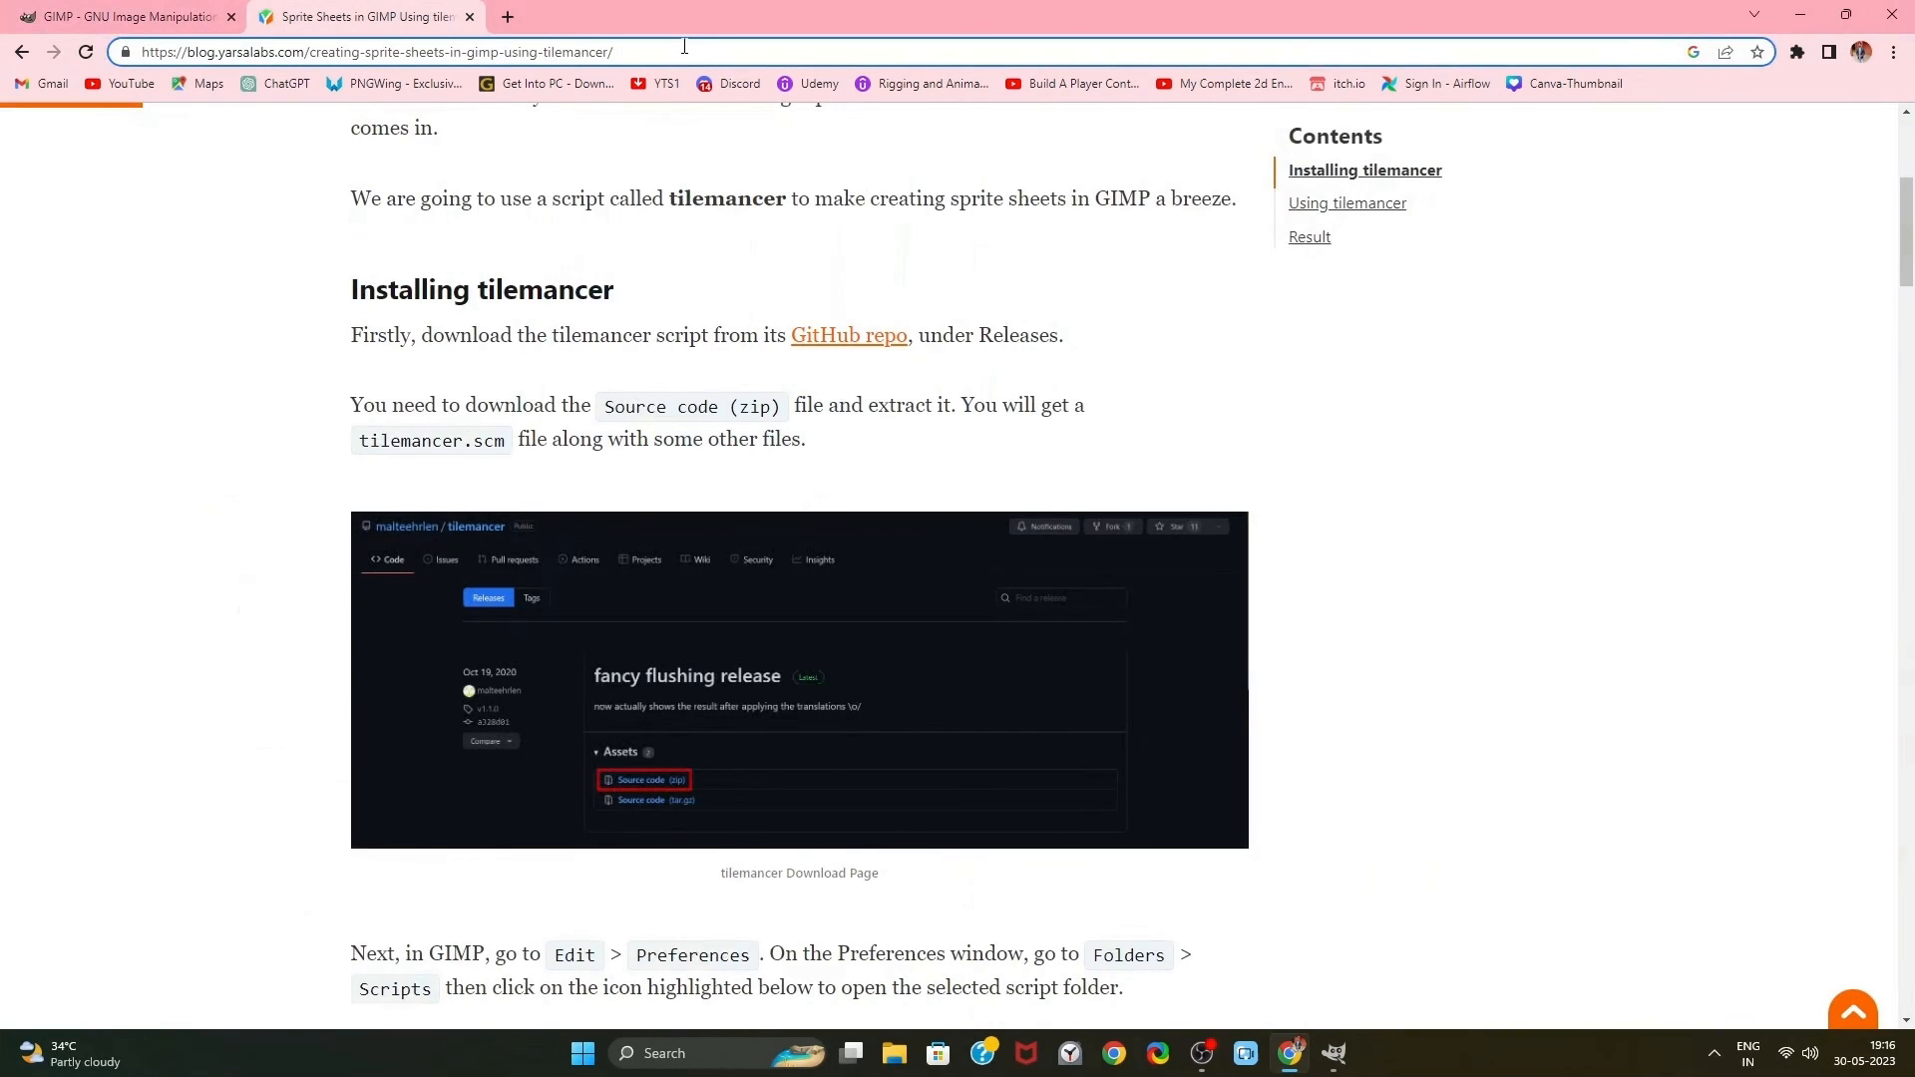
scroll(860, 543, down, 4)
scroll(860, 542, up, 8)
click(871, 737)
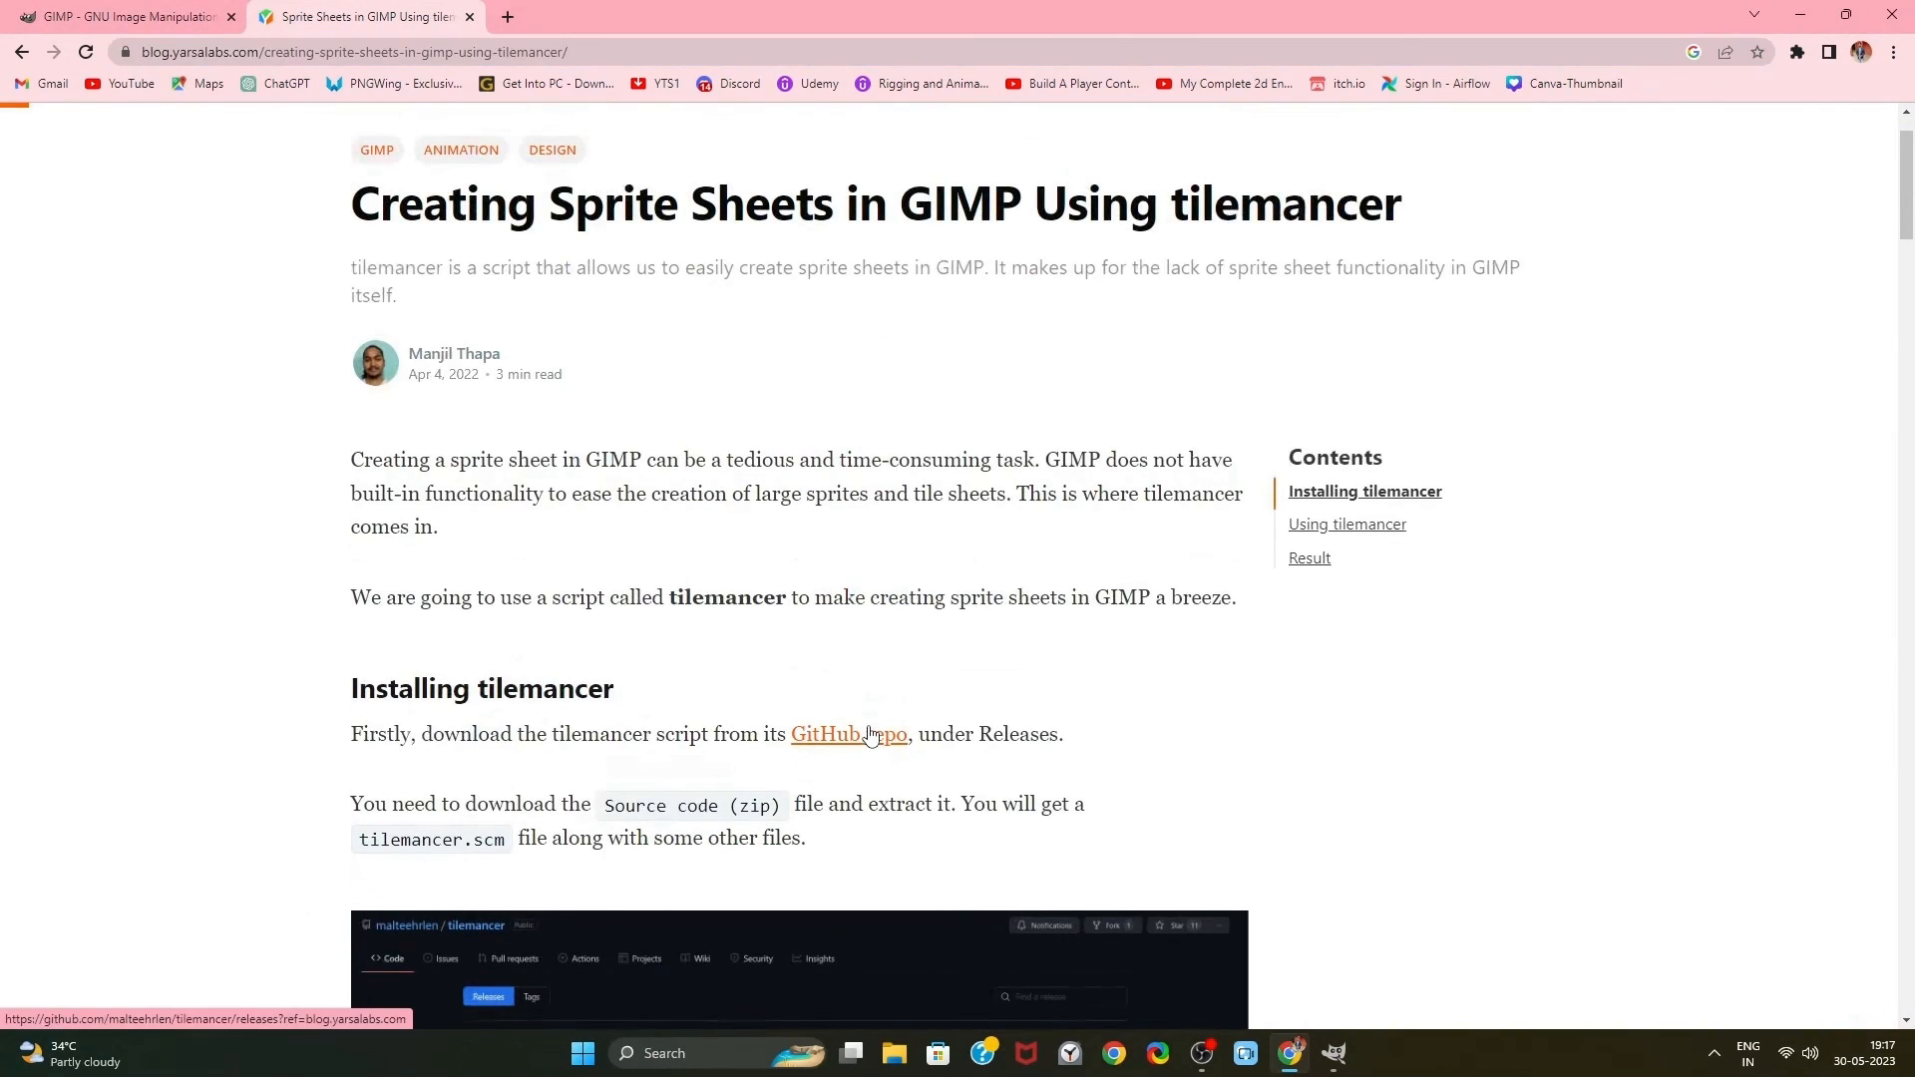
scroll(868, 648, down, 5)
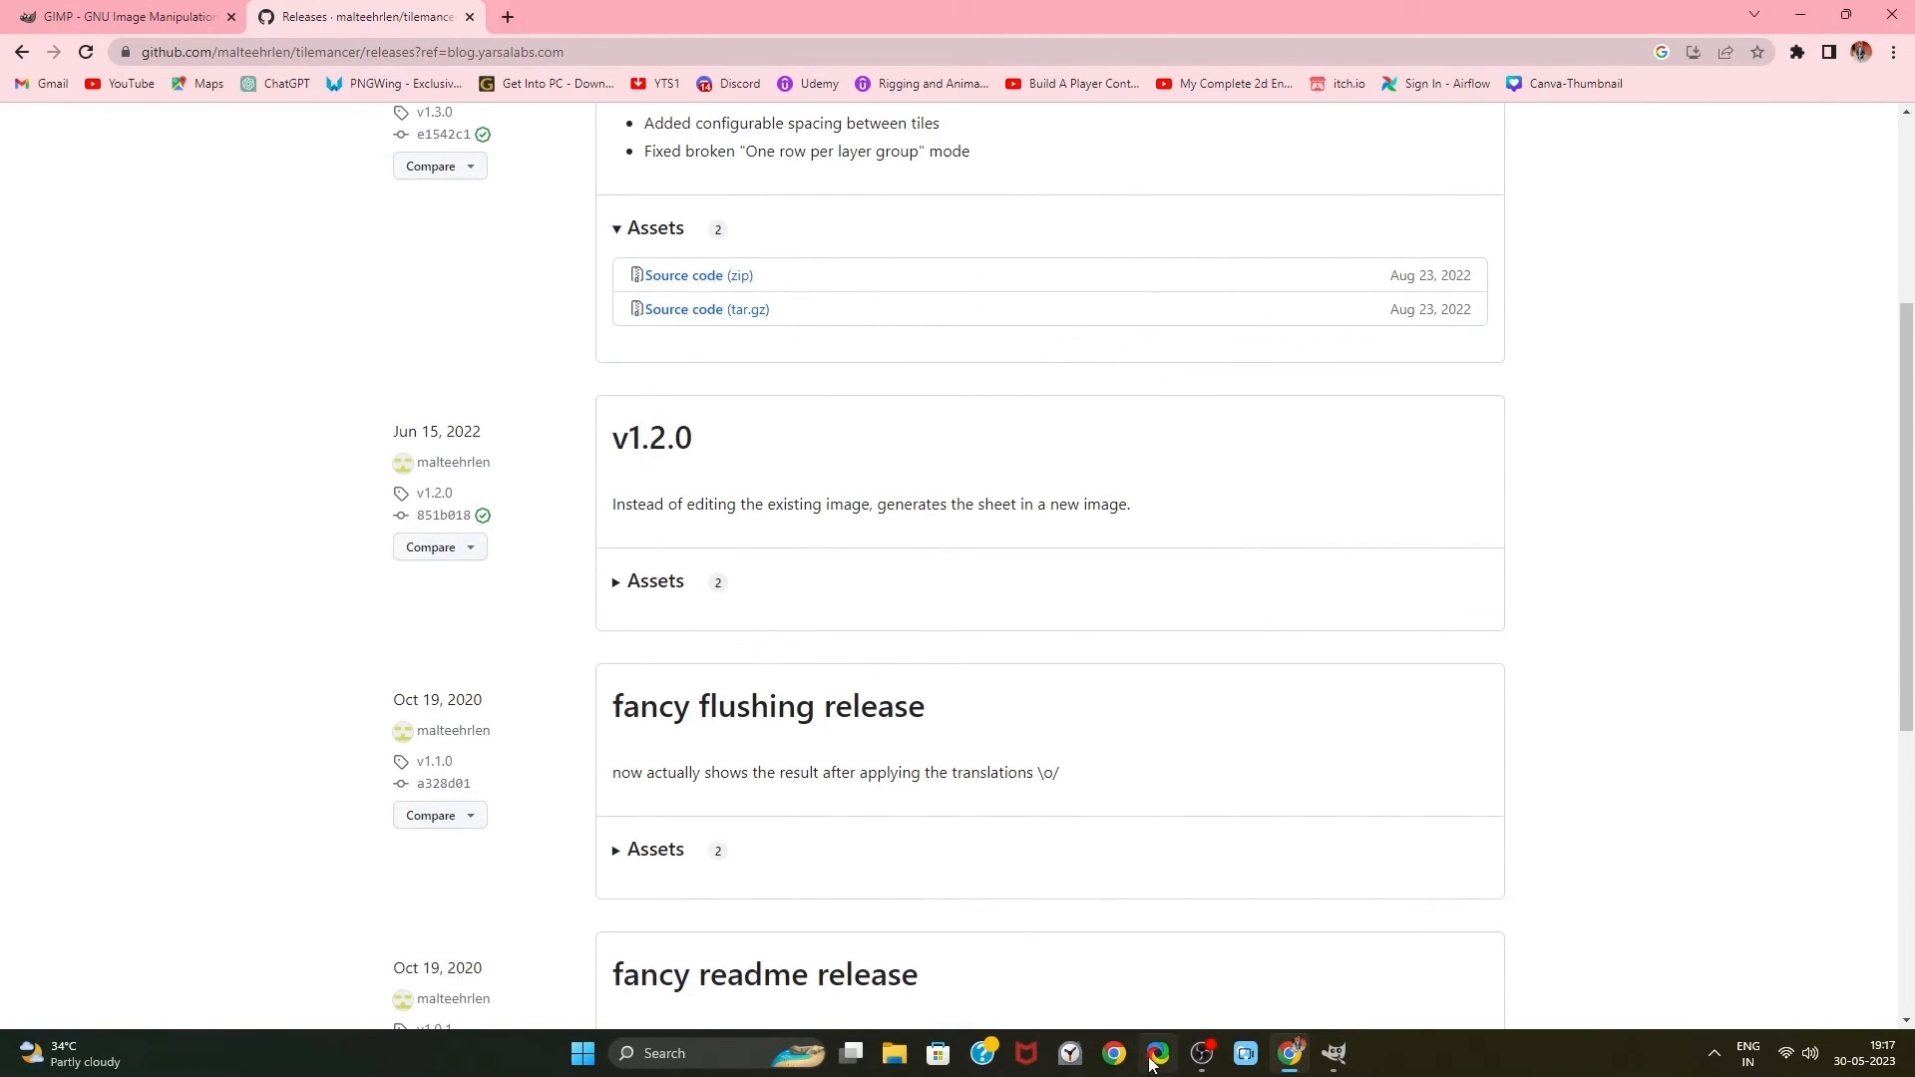
Download the tilemancer v1.3.0 source code zip and copy the archive from its download folder
click(719, 291)
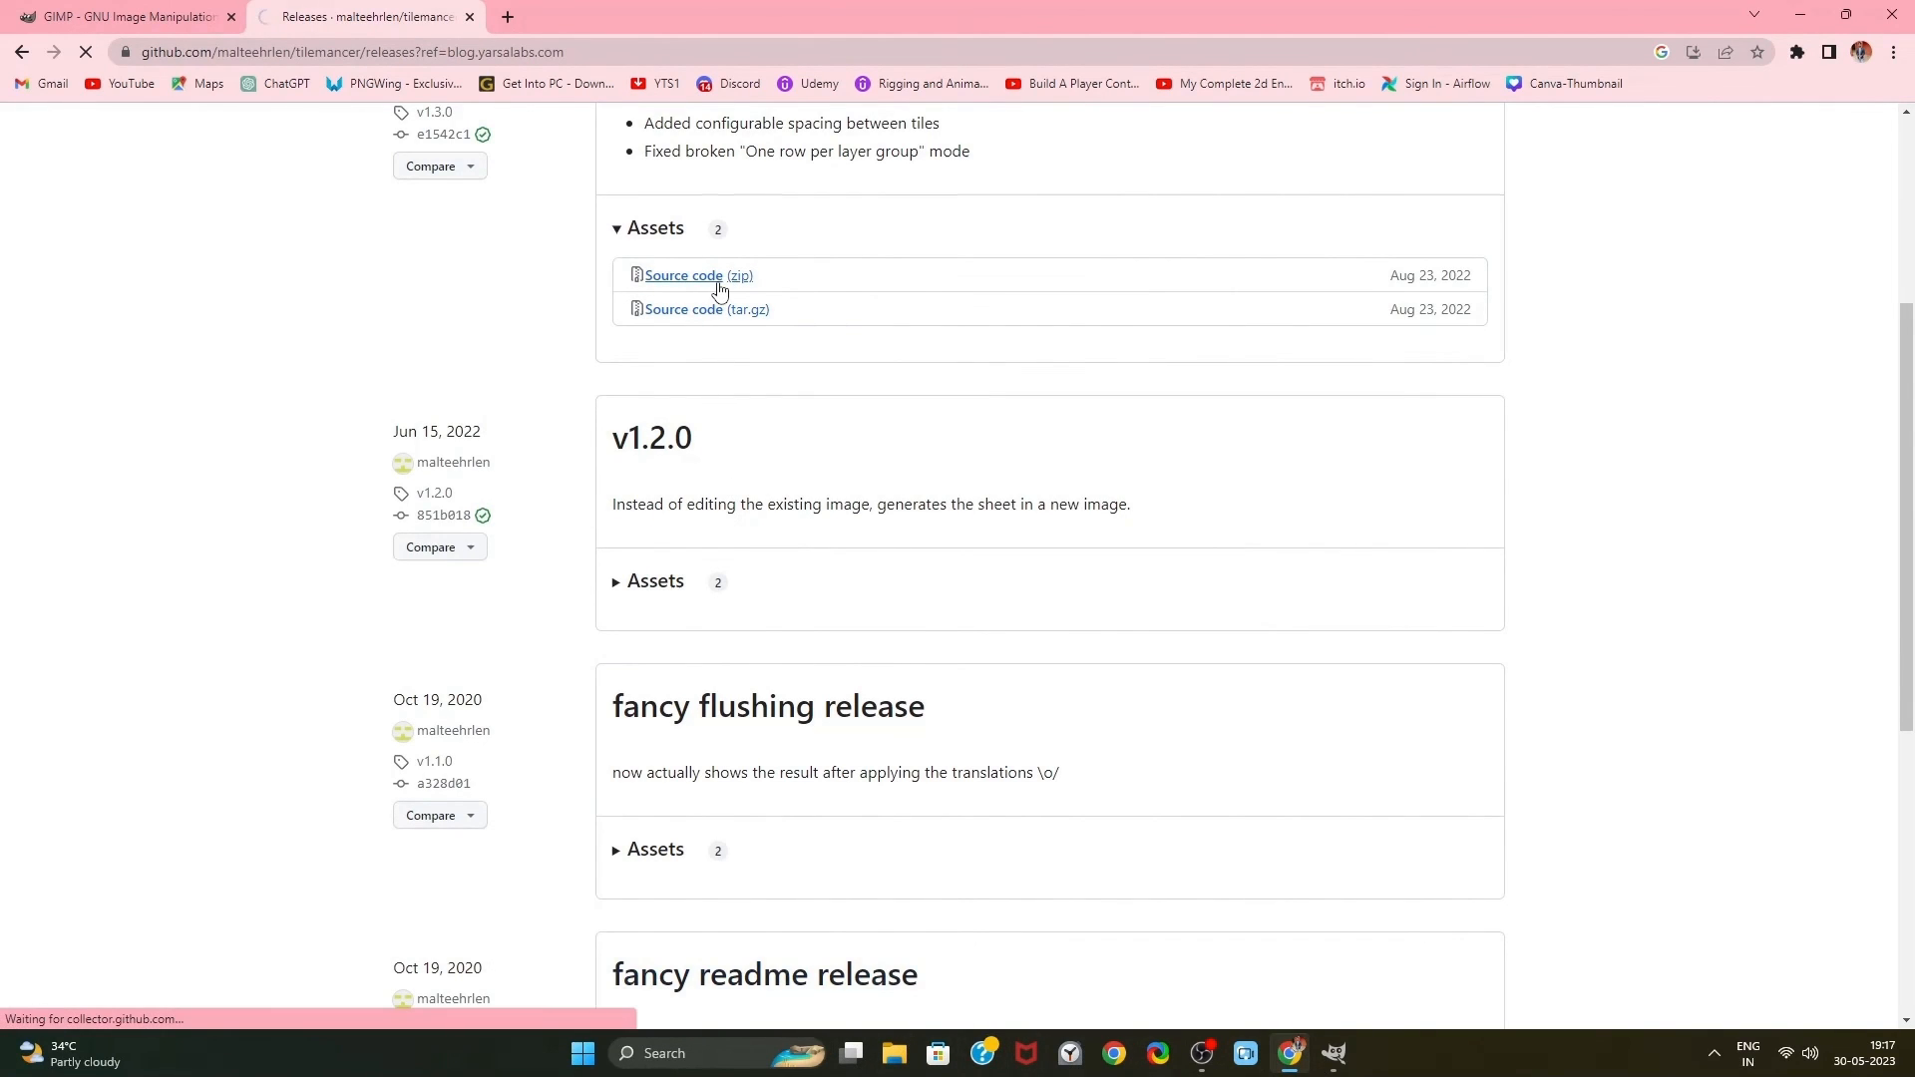
click(965, 620)
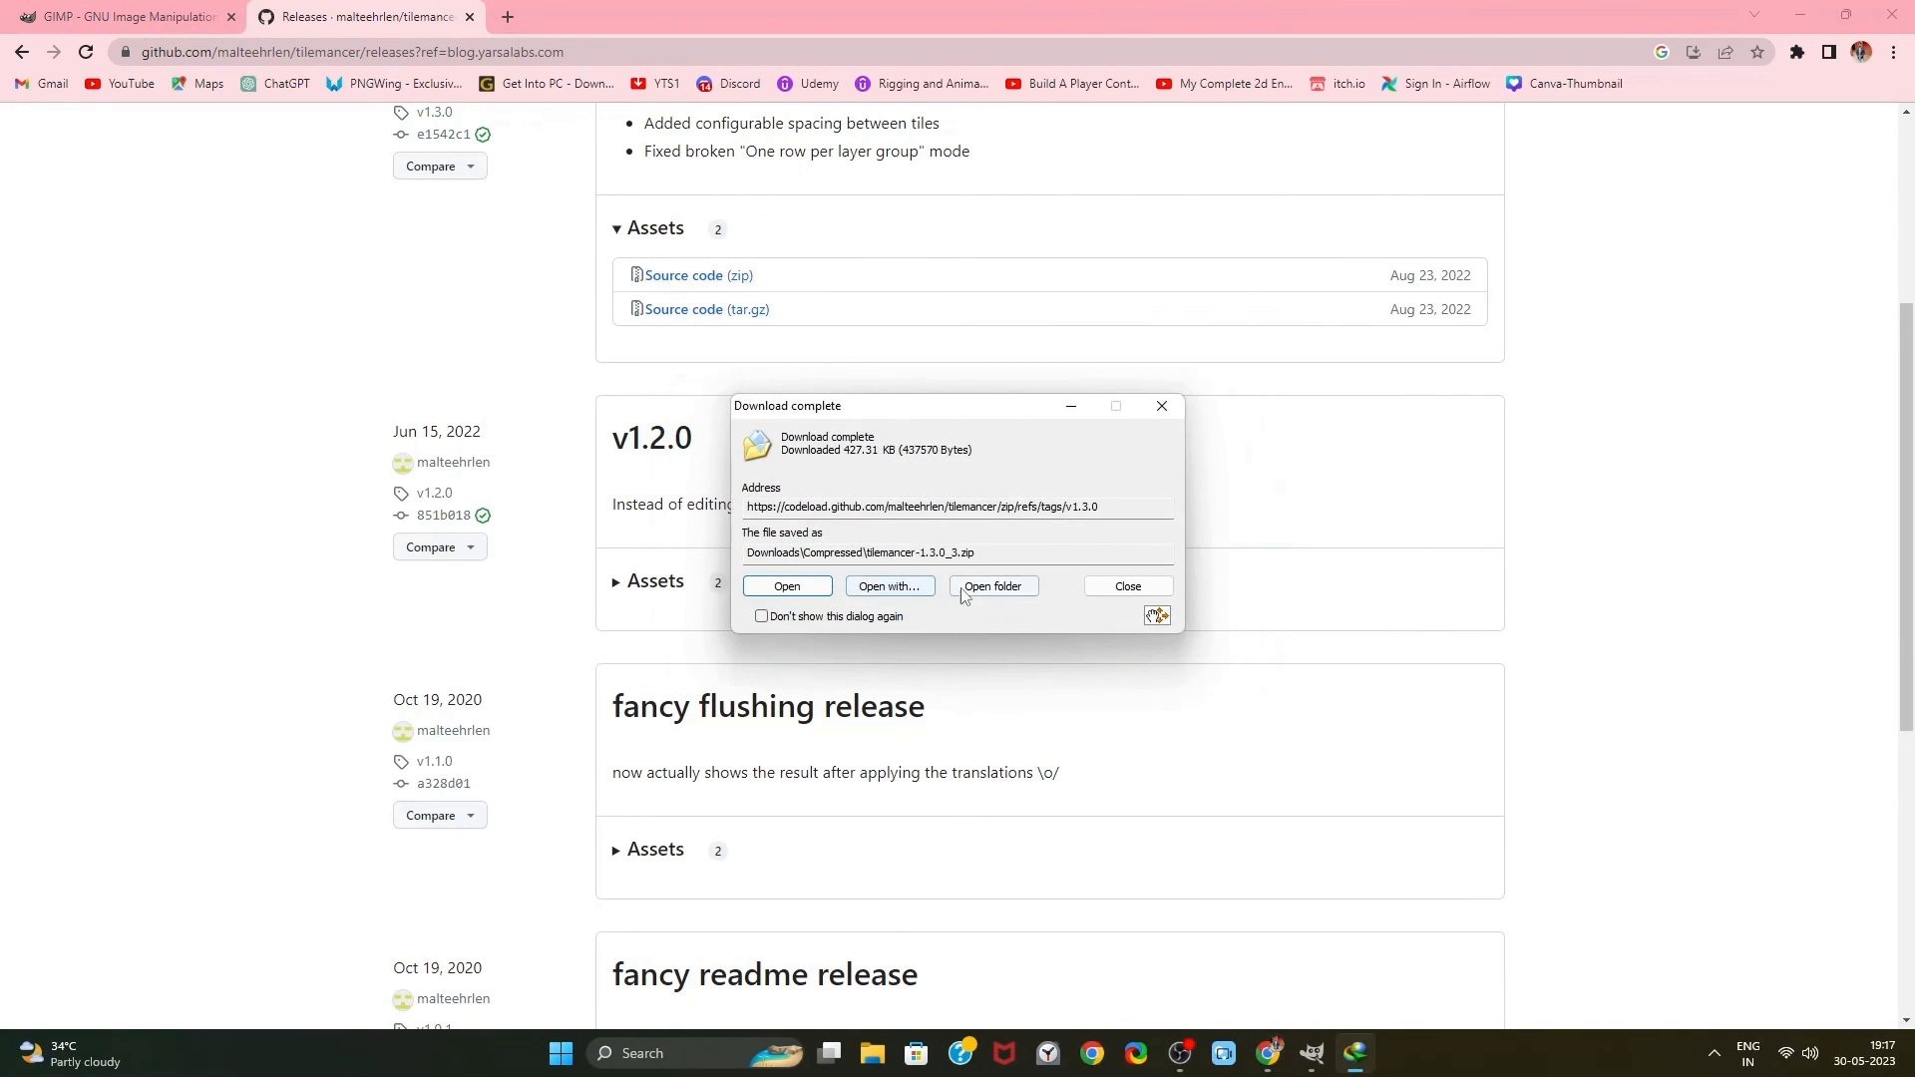
click(960, 589)
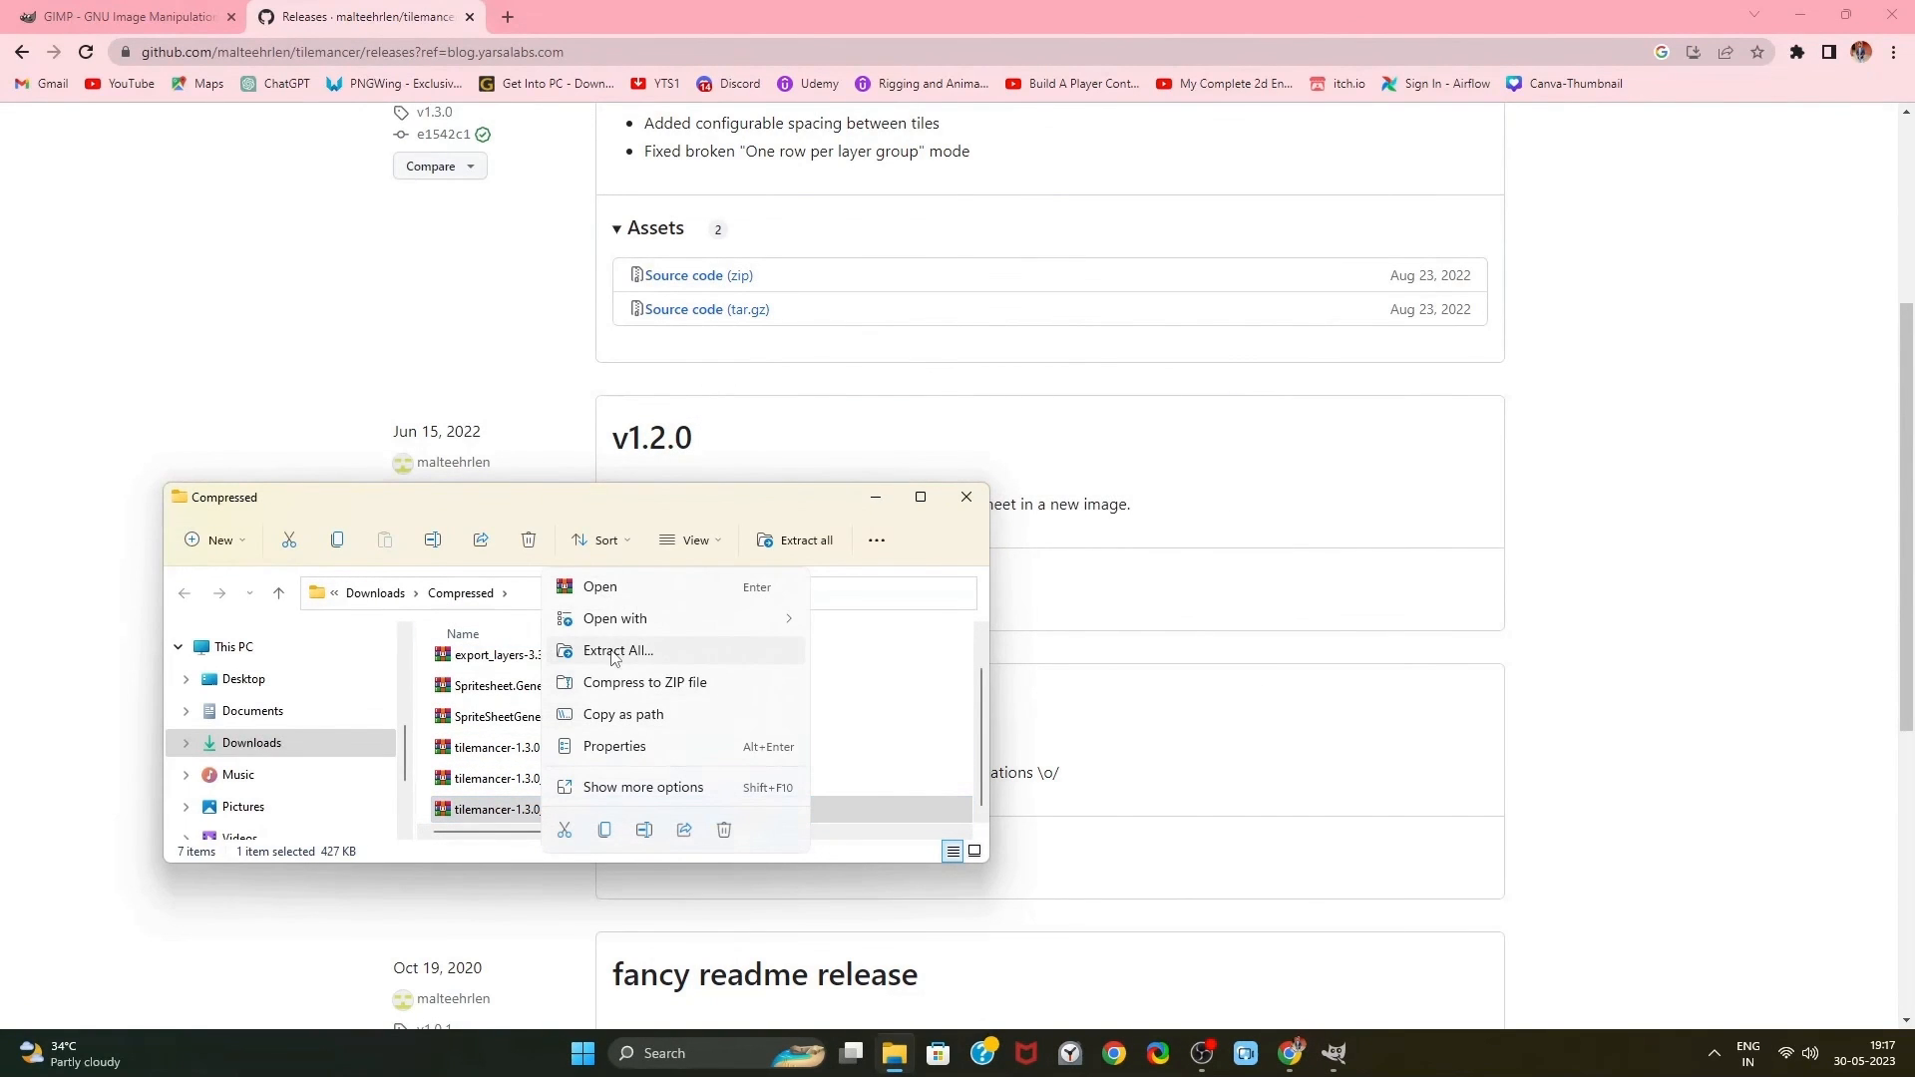
key(Escape)
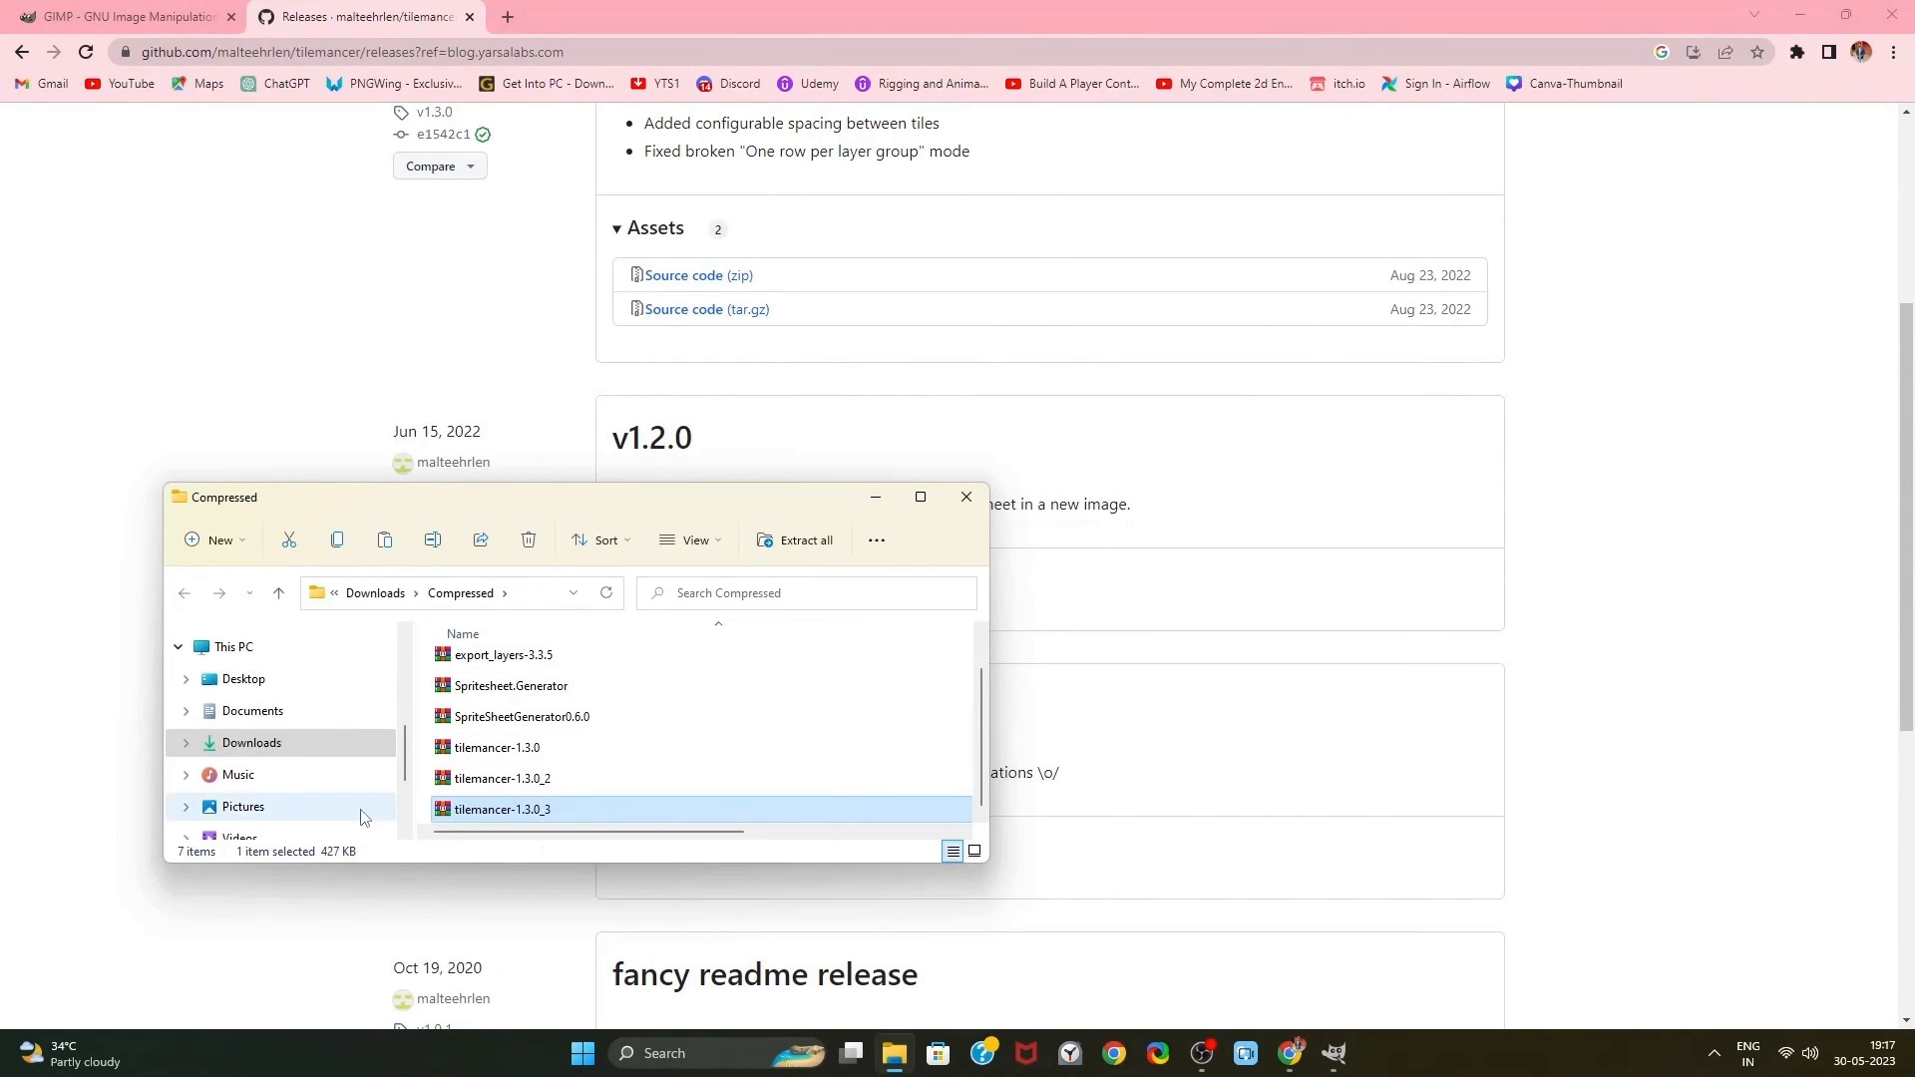
Browse to the GIMP folder on New Volume (D:) and view its tilemancer archive in a maximised window
scroll(235, 799, down, 2)
click(267, 798)
scroll(539, 735, down, 3)
scroll(511, 719, up, 6)
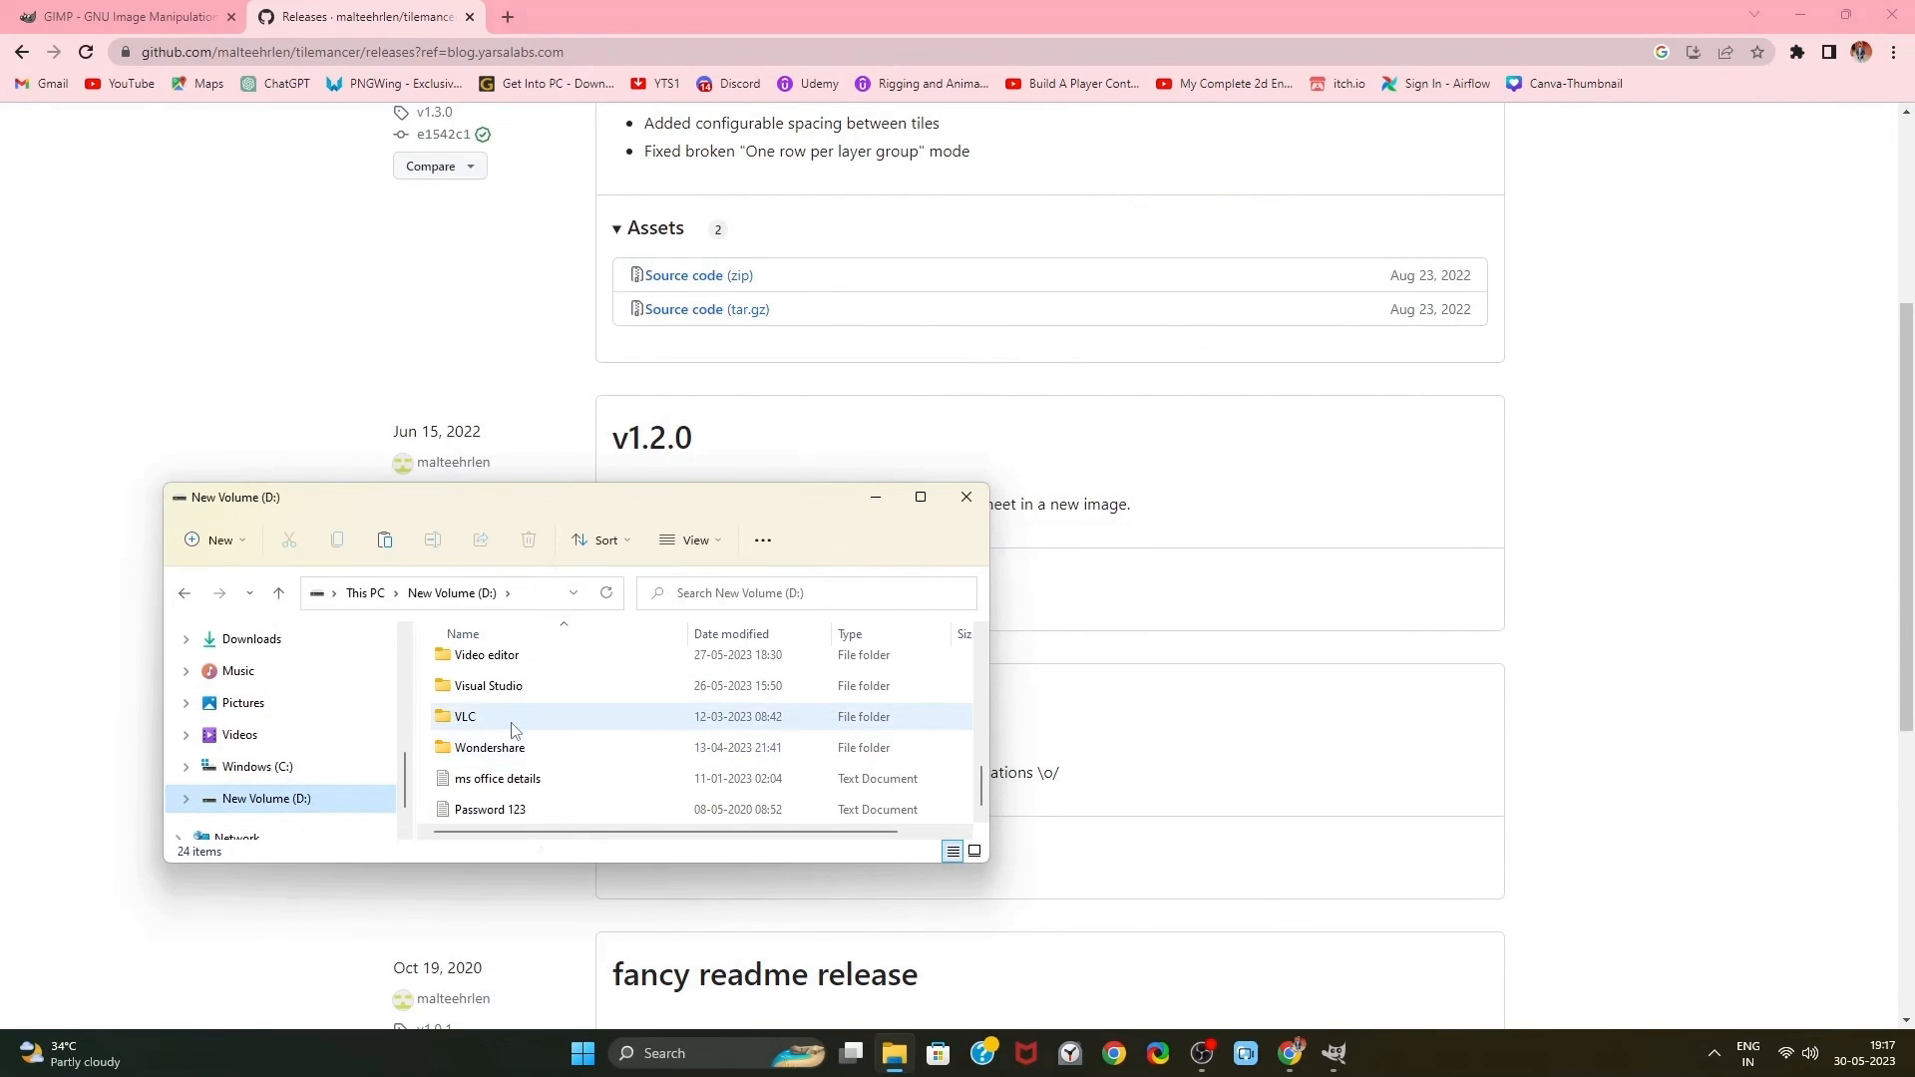
double_click(493, 809)
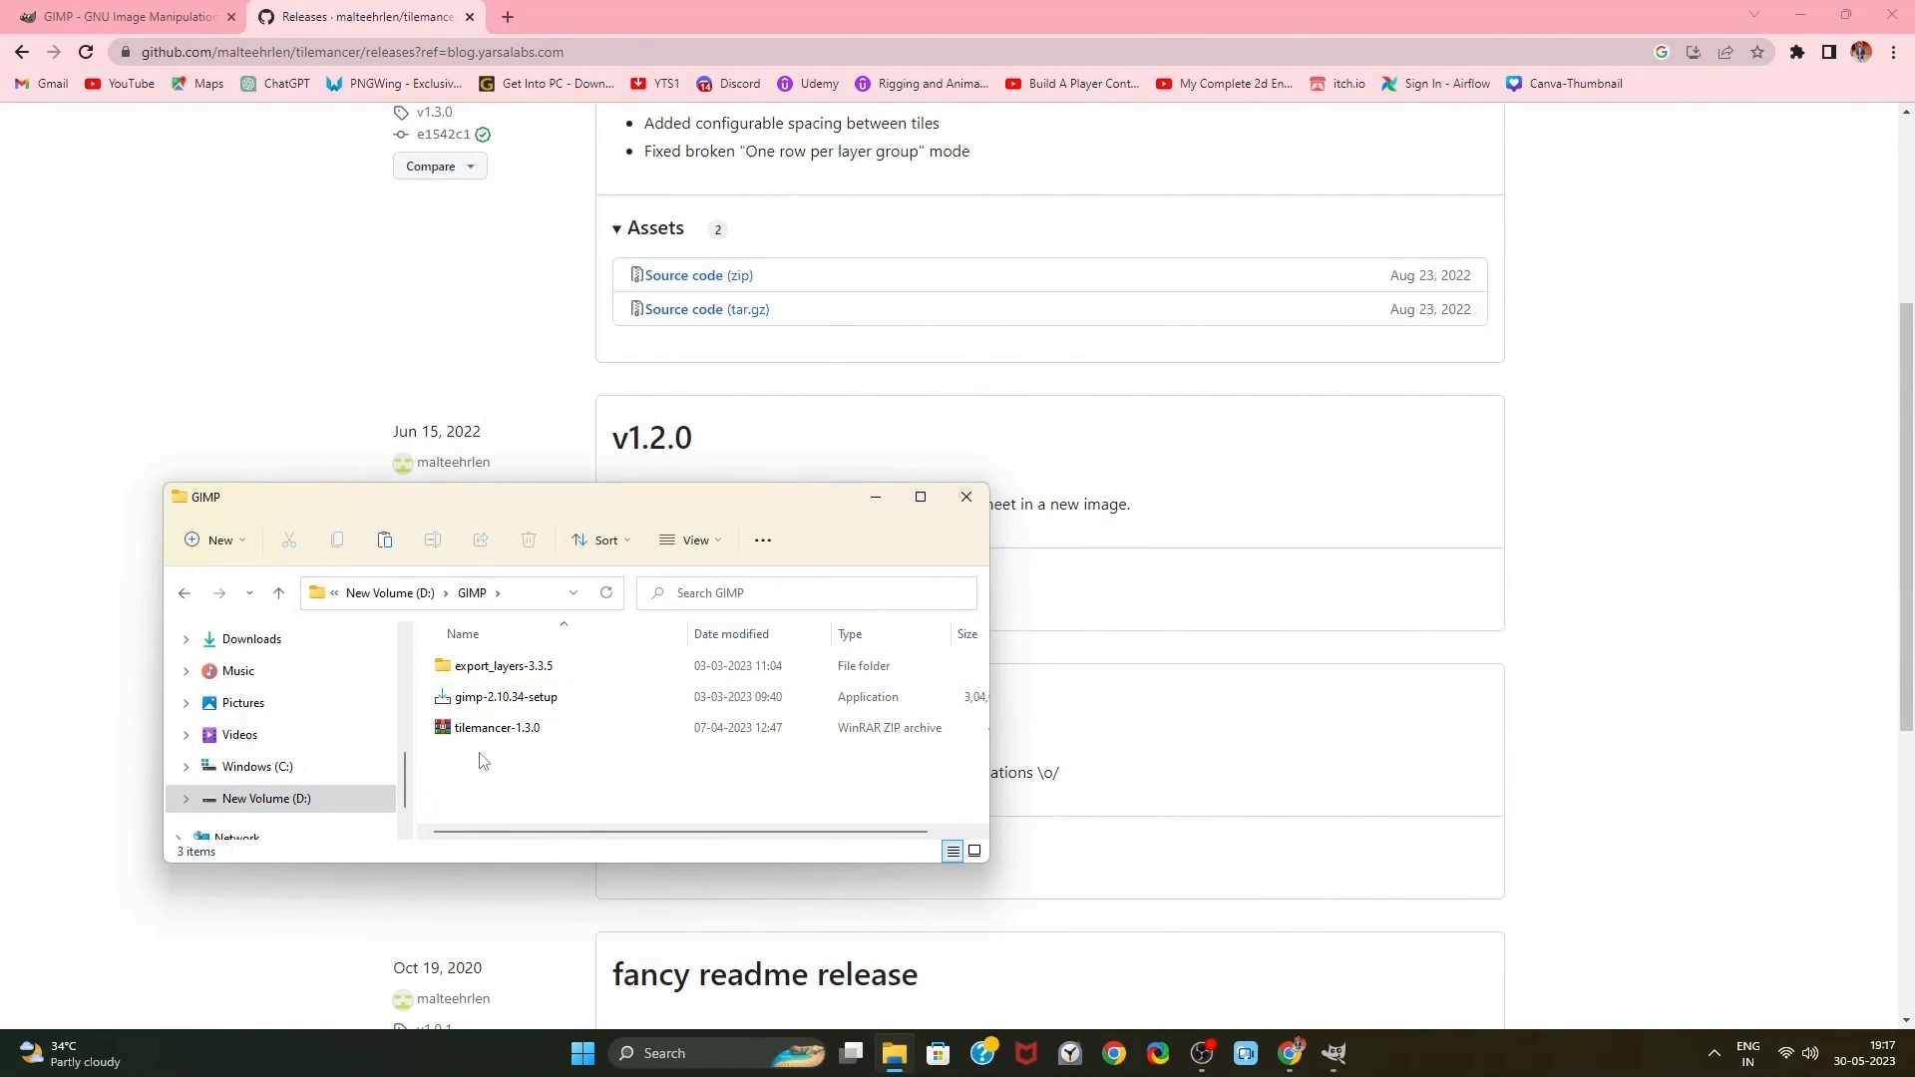
click(921, 497)
drag(280, 290, 557, 384)
Switch to GIMP and display the Script-Fu folders in its preferences, after viewing the plug-in folders
click(1354, 1059)
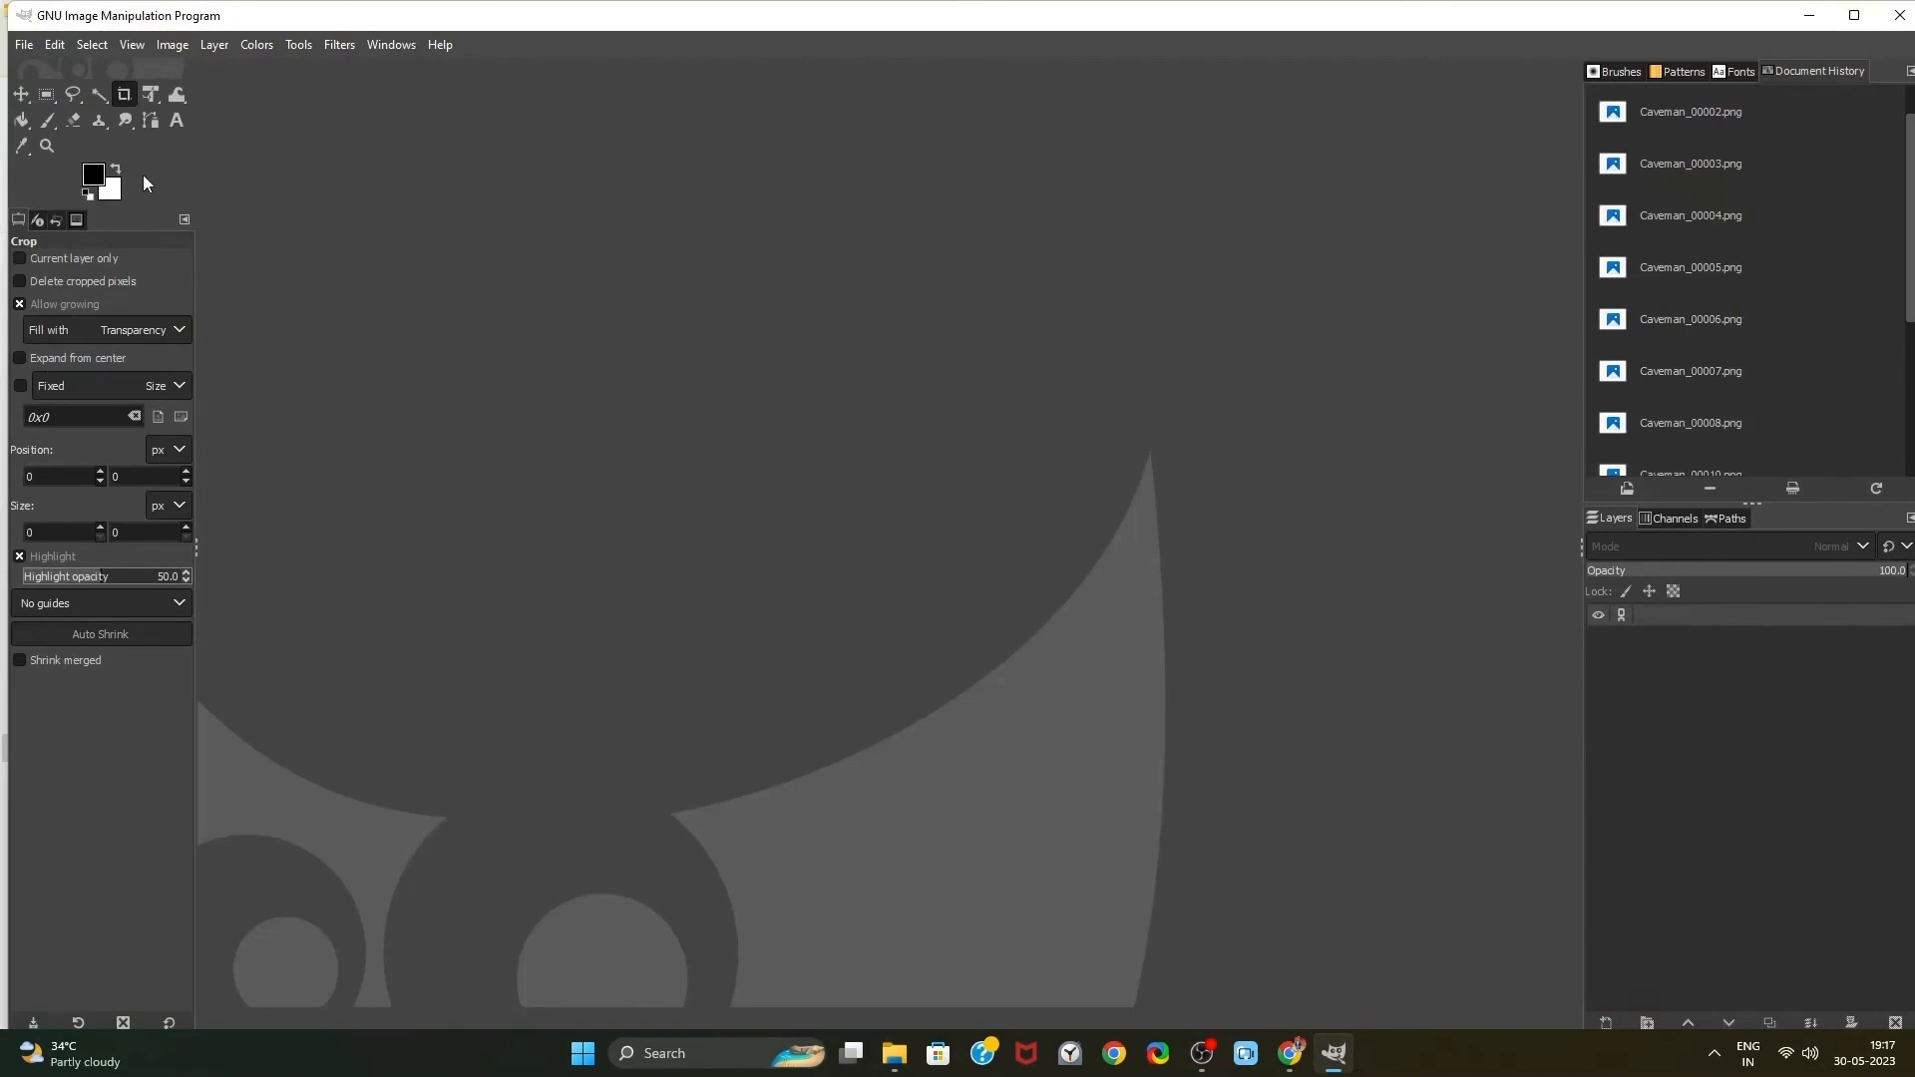
click(58, 43)
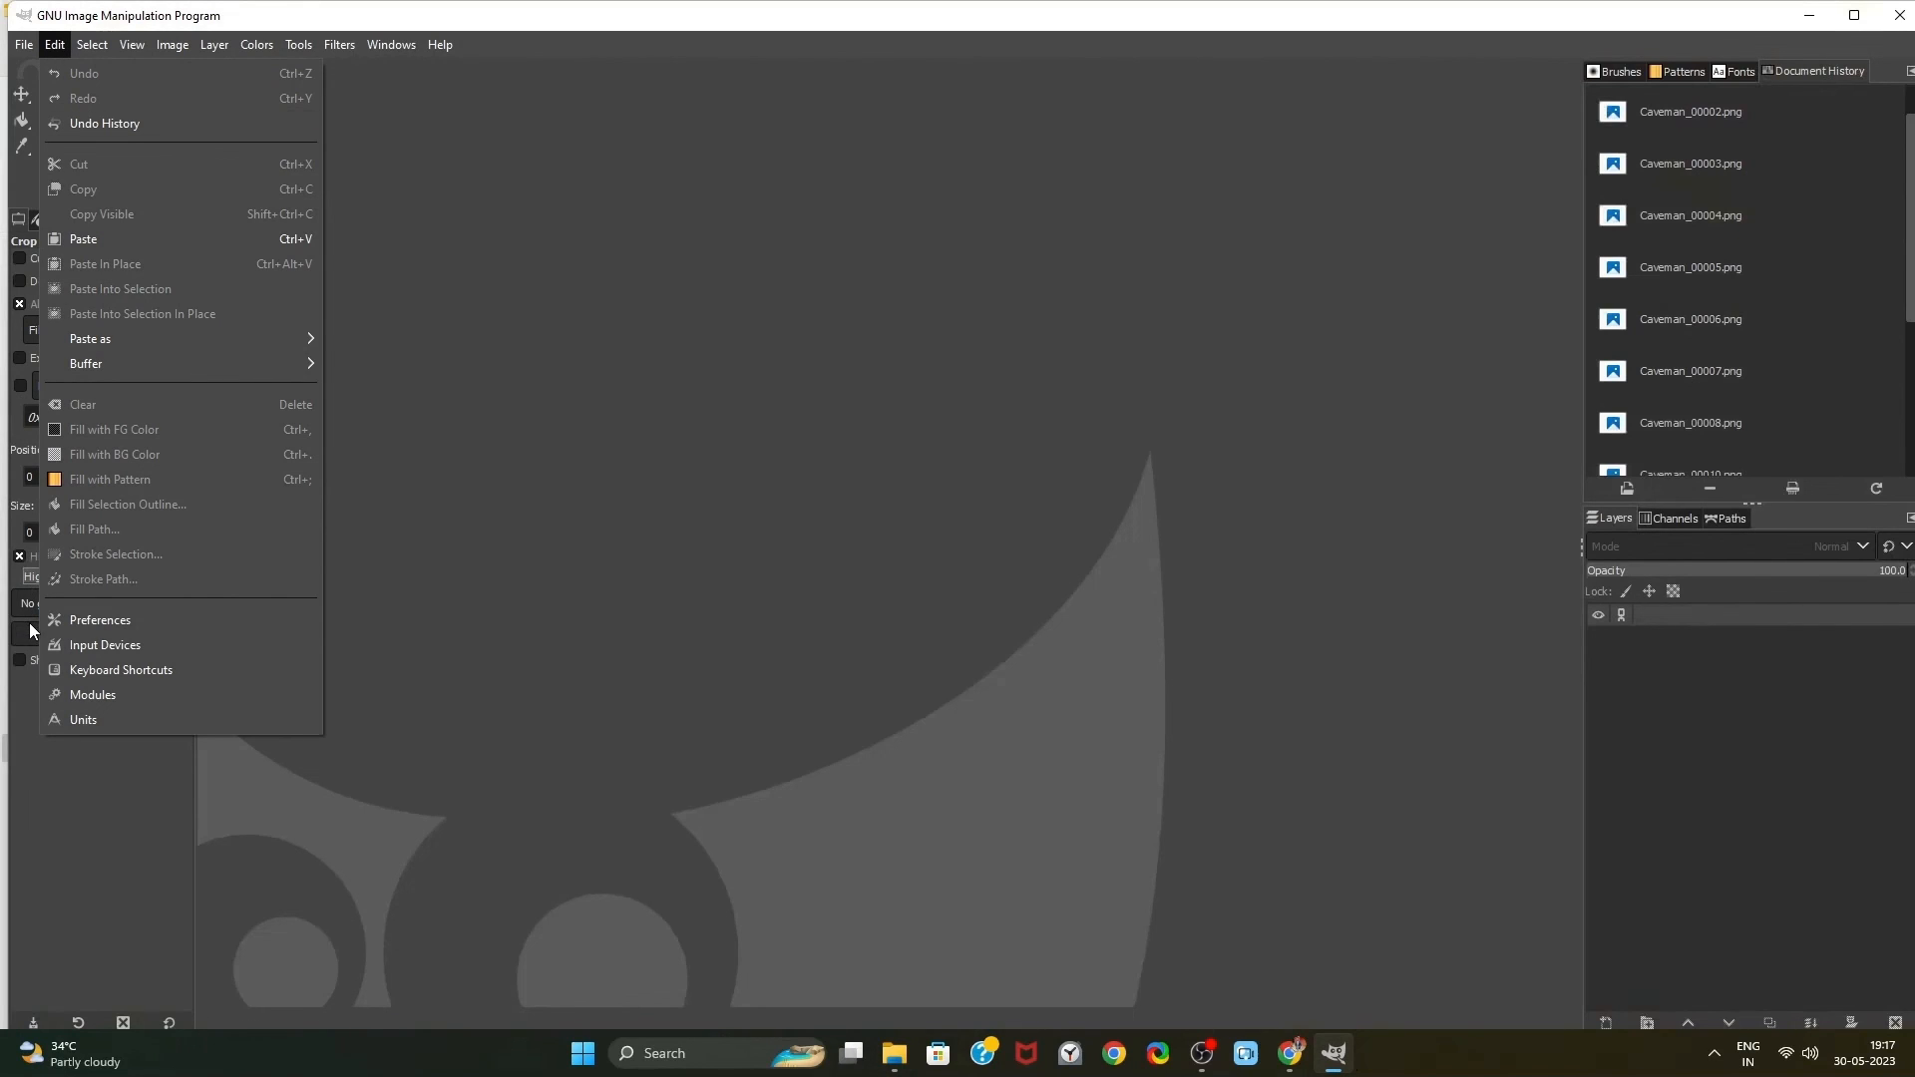
click(80, 616)
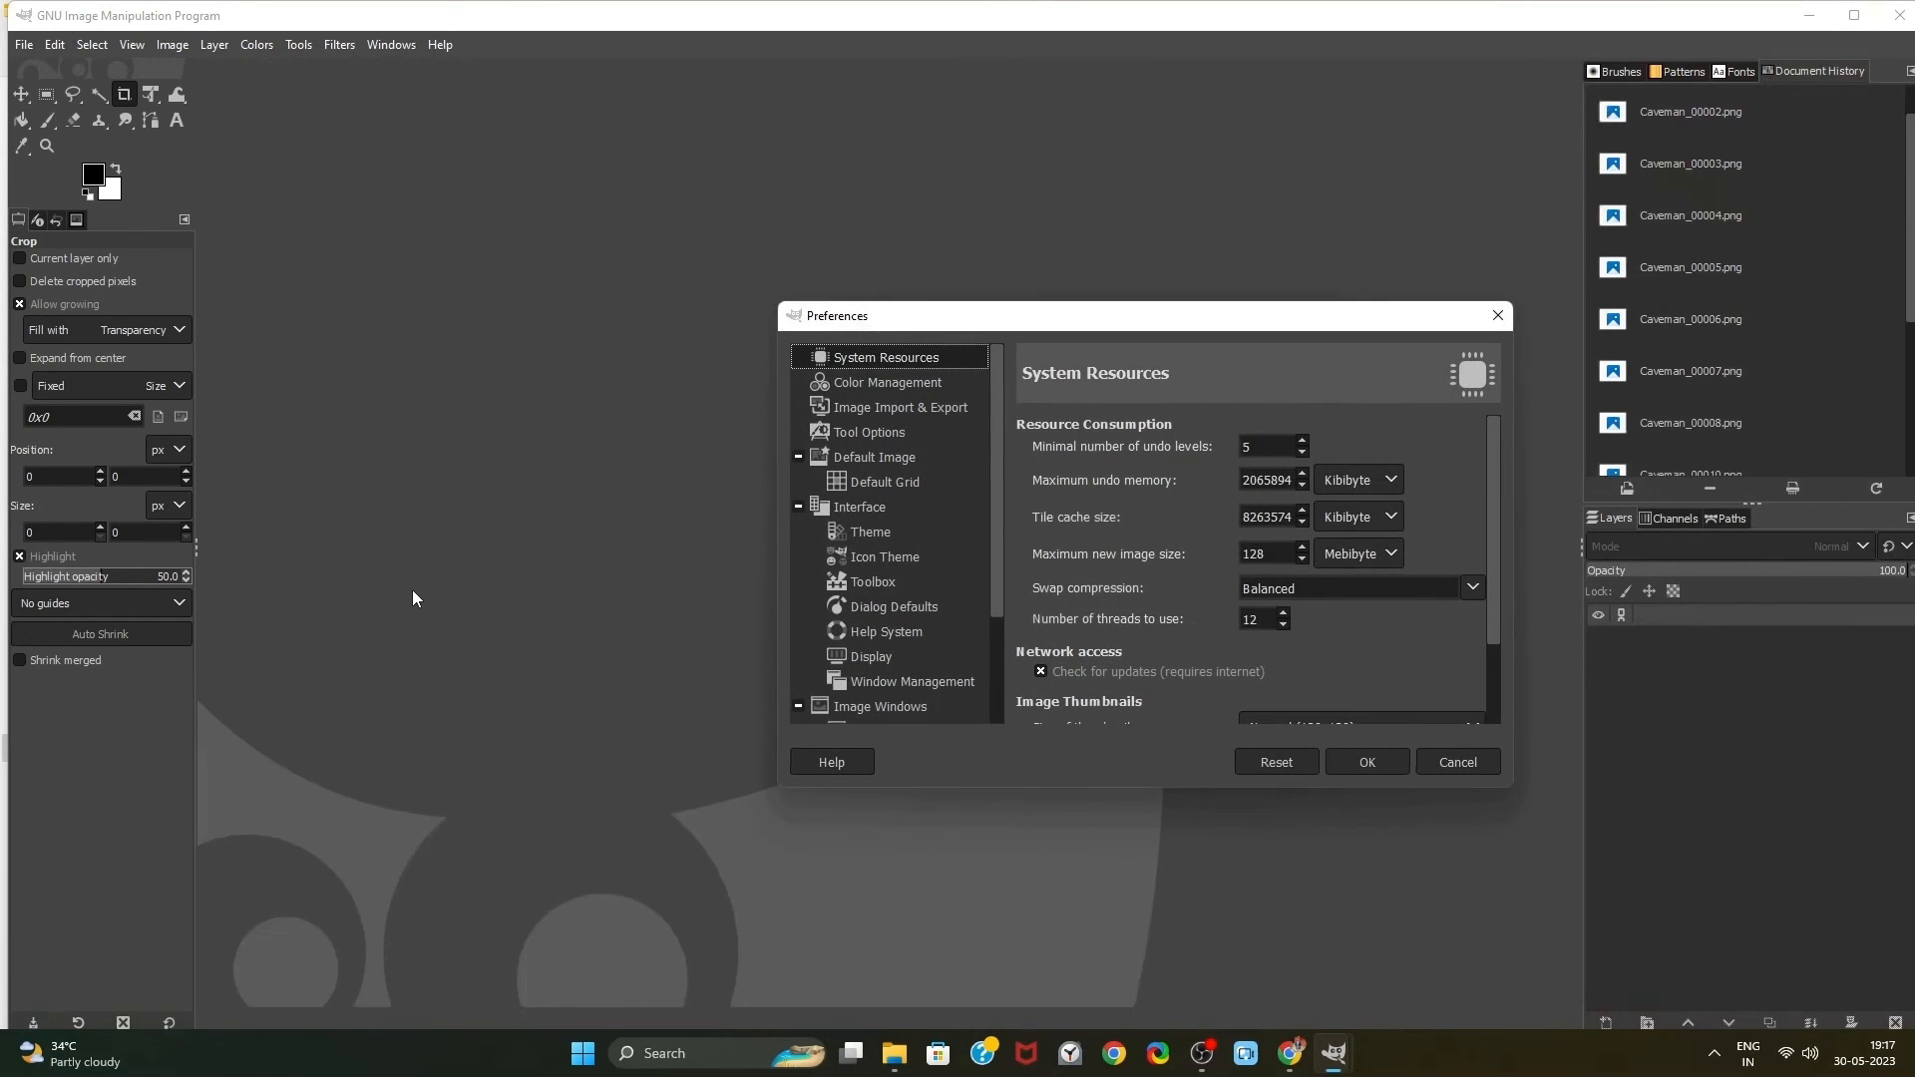
scroll(877, 557, down, 3)
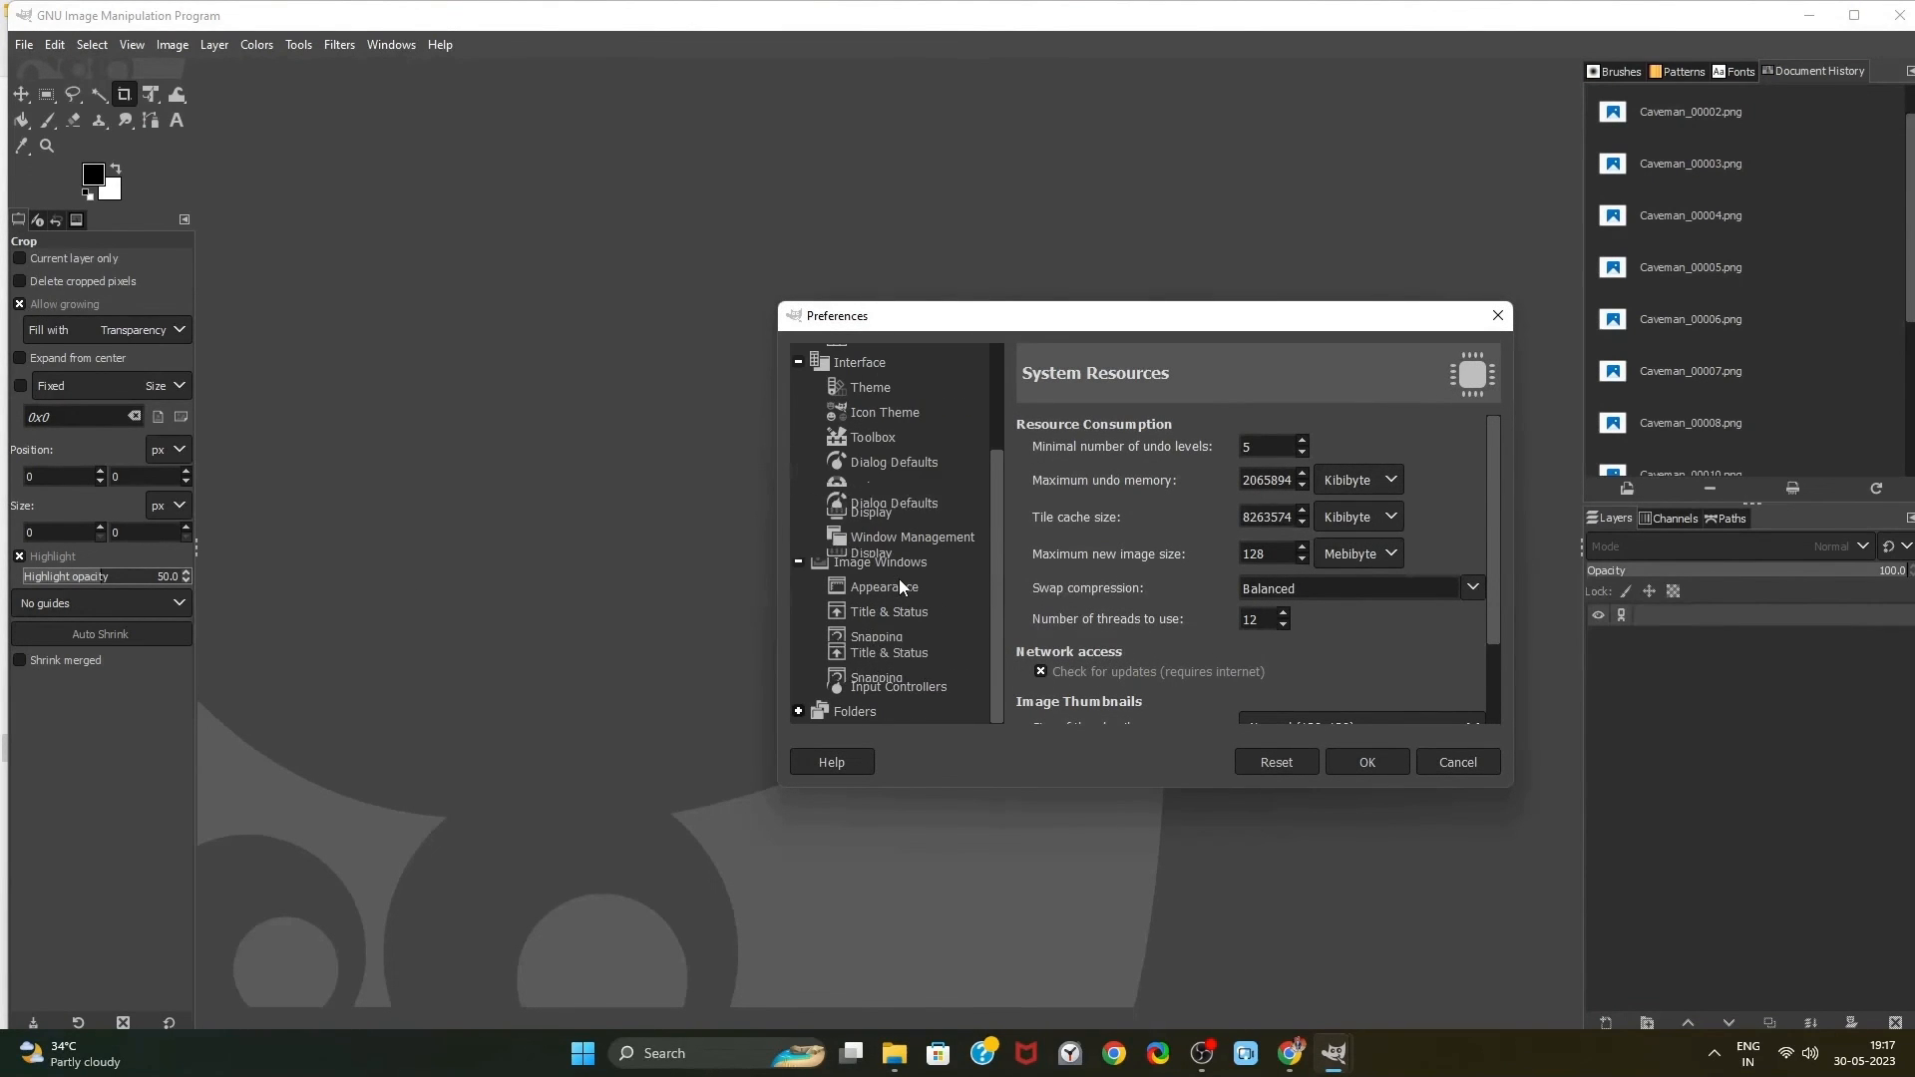
click(797, 712)
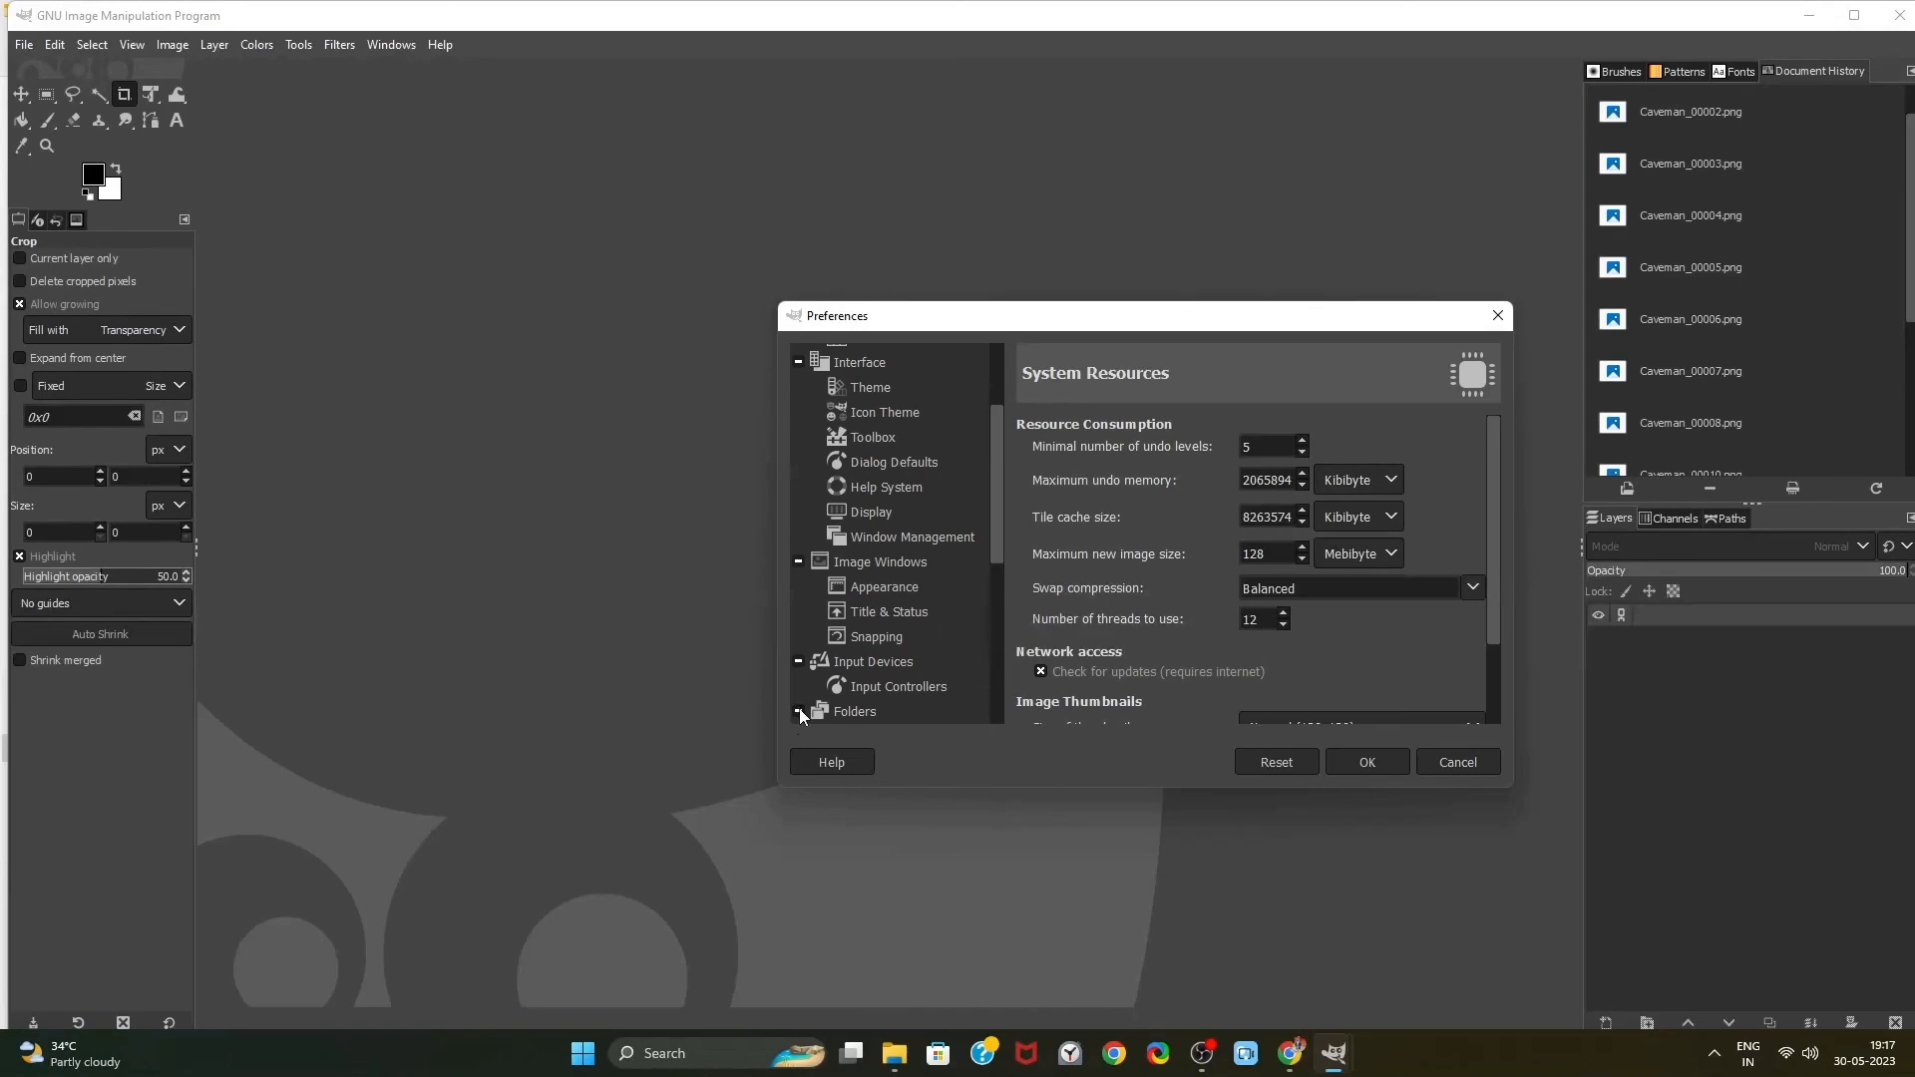
scroll(886, 661, down, 6)
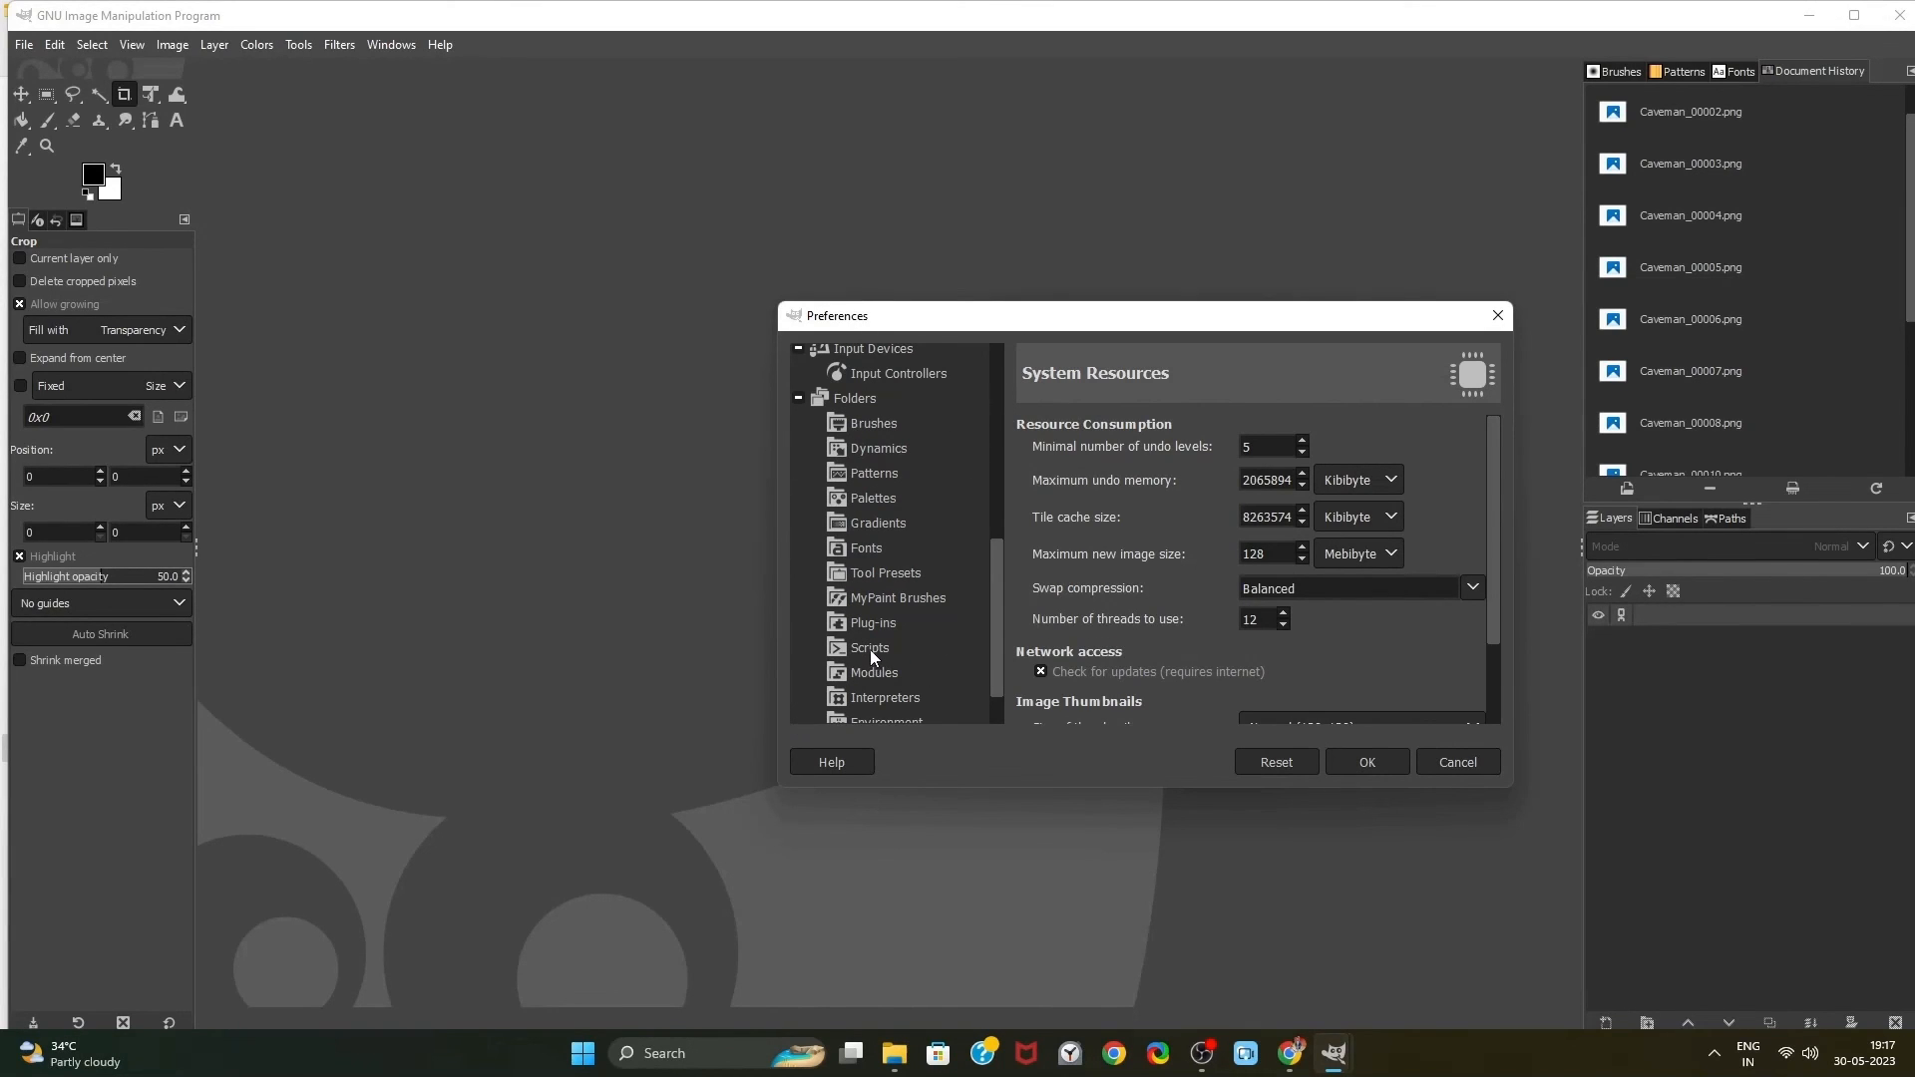
scroll(870, 649, down, 2)
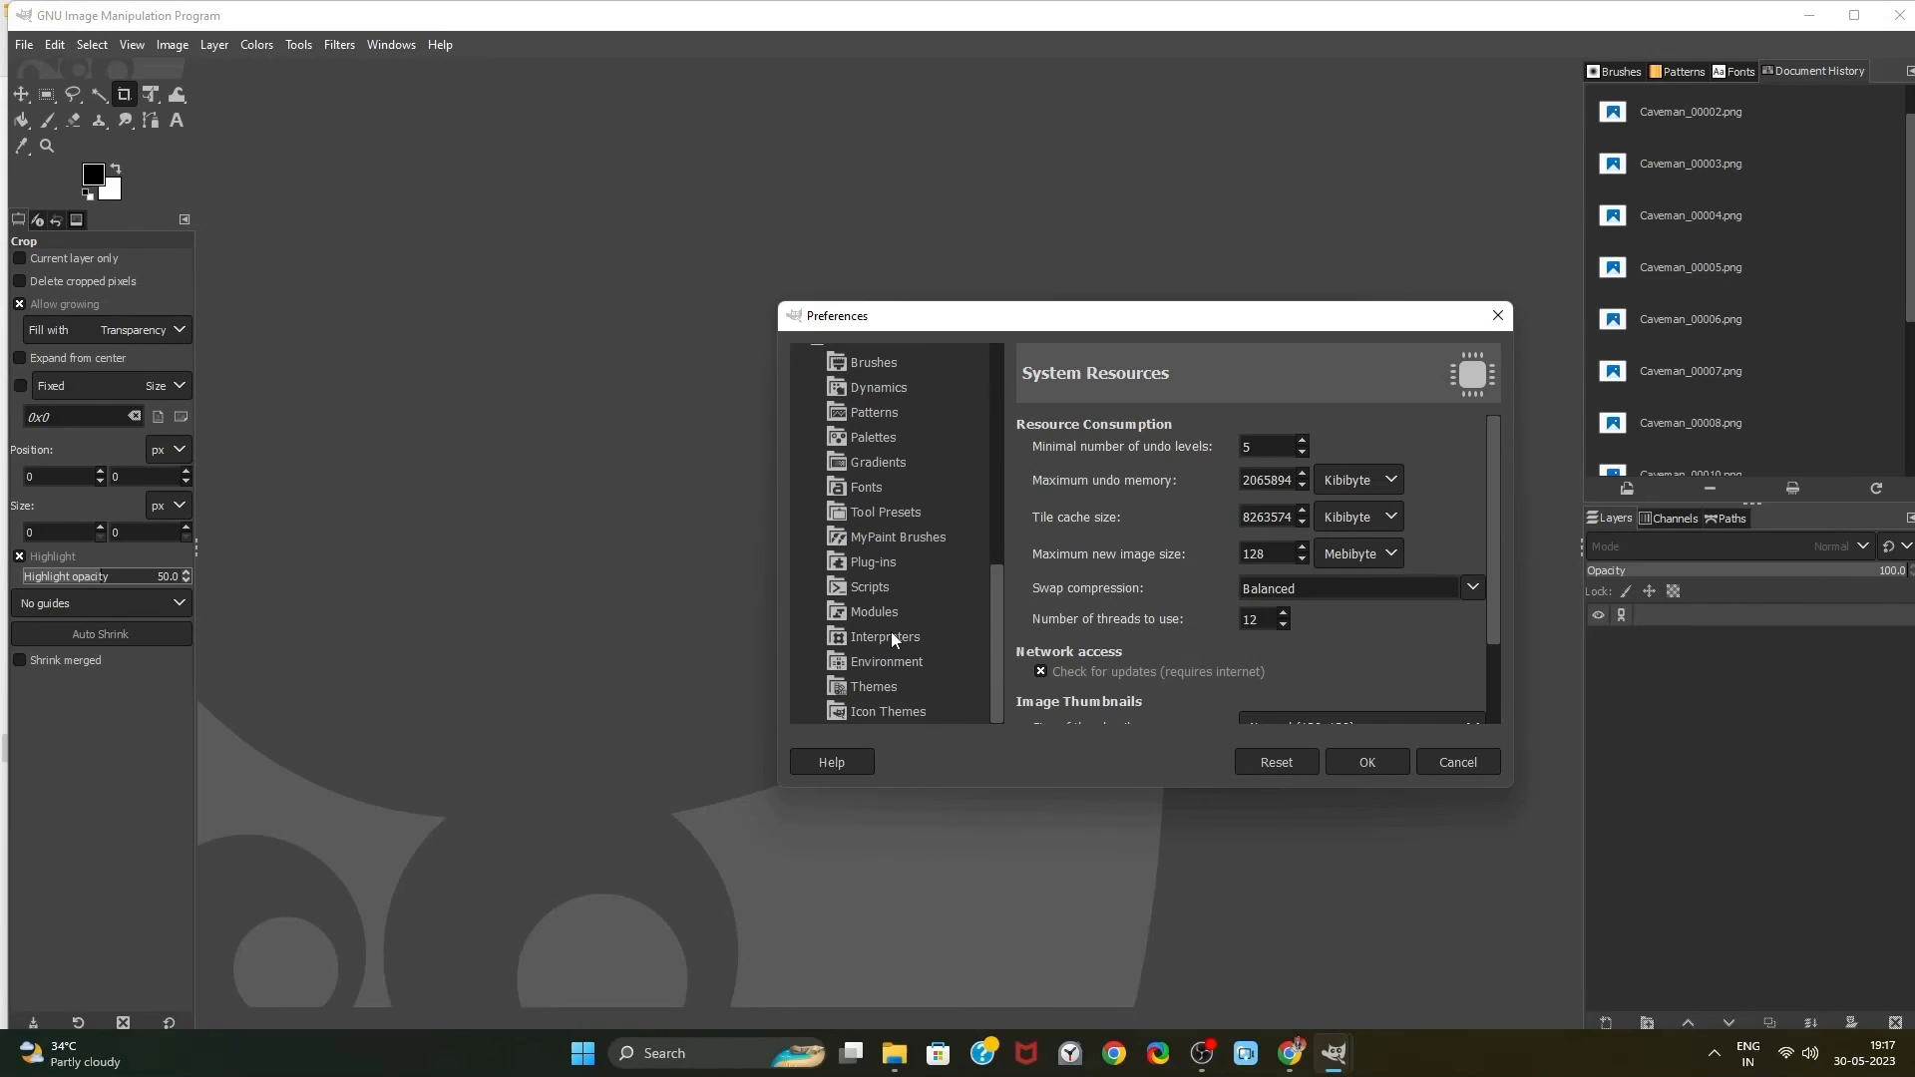
click(850, 567)
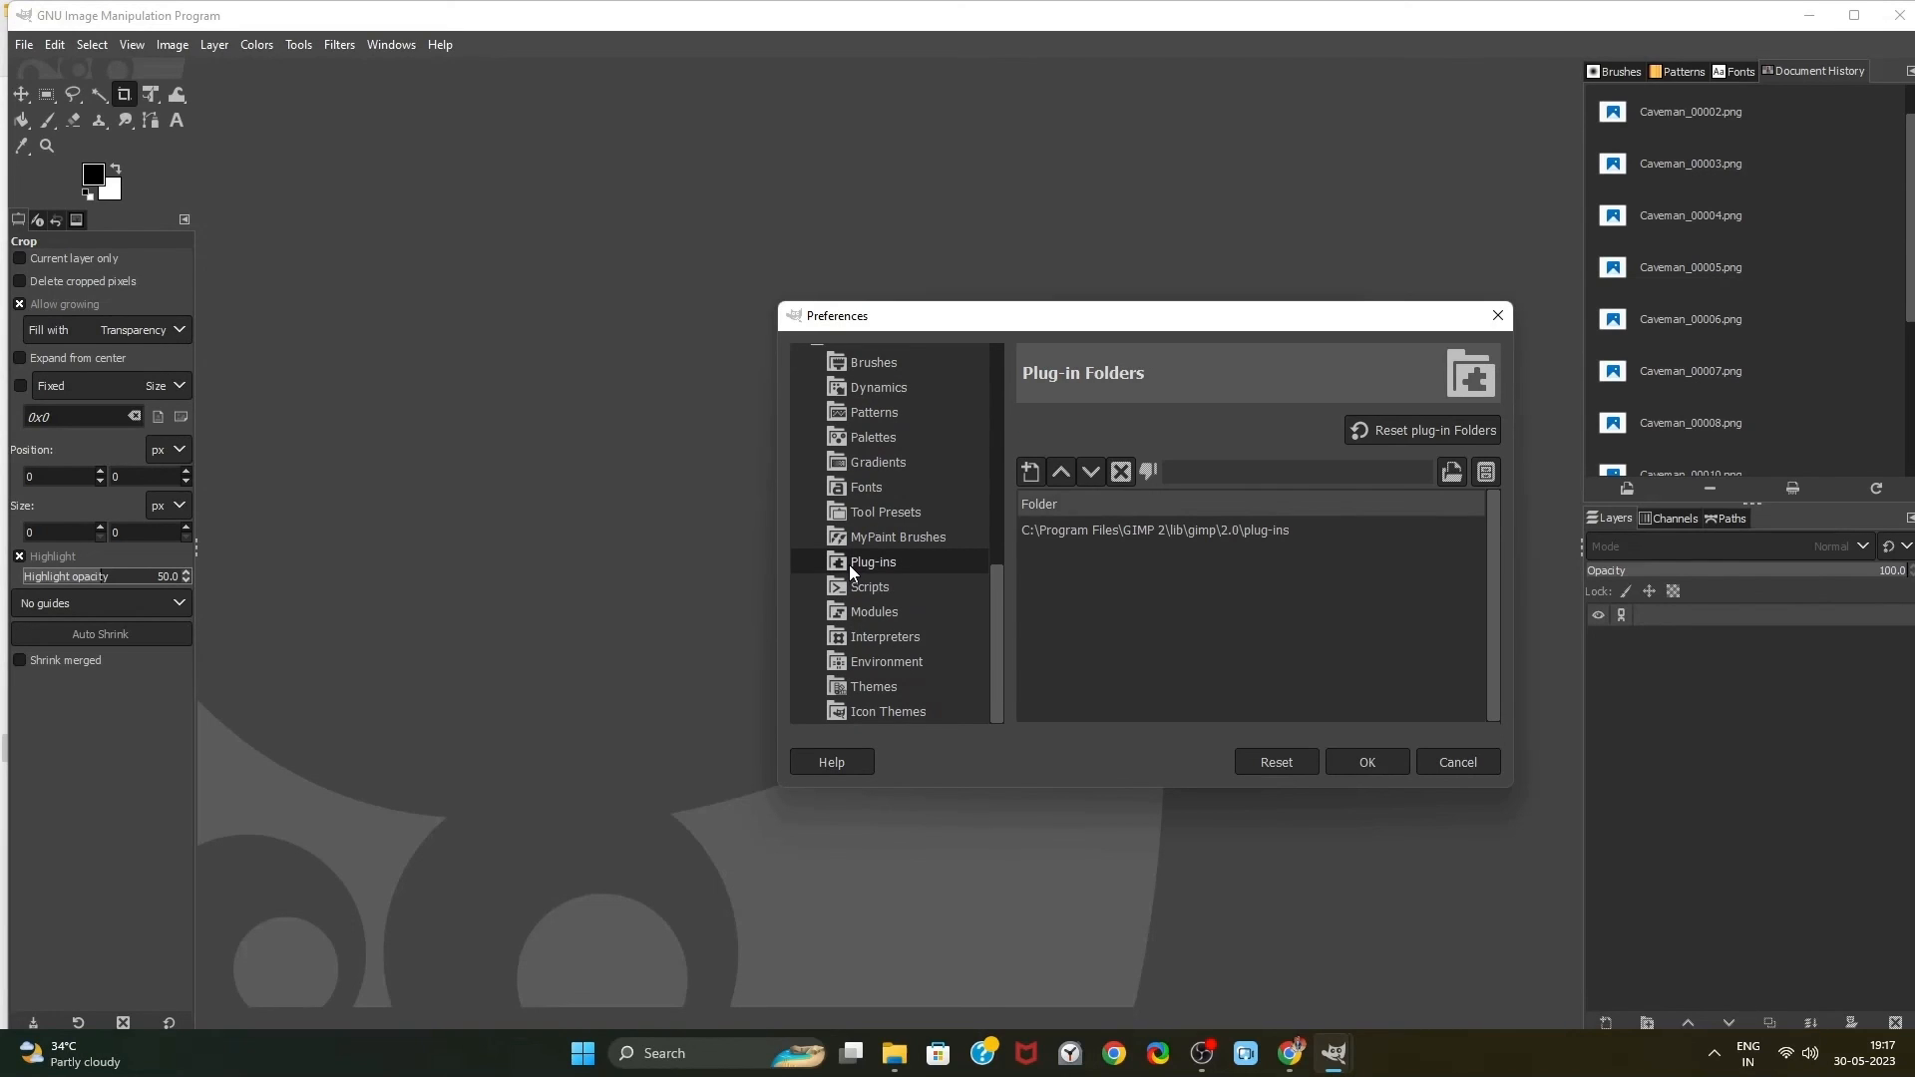
click(853, 588)
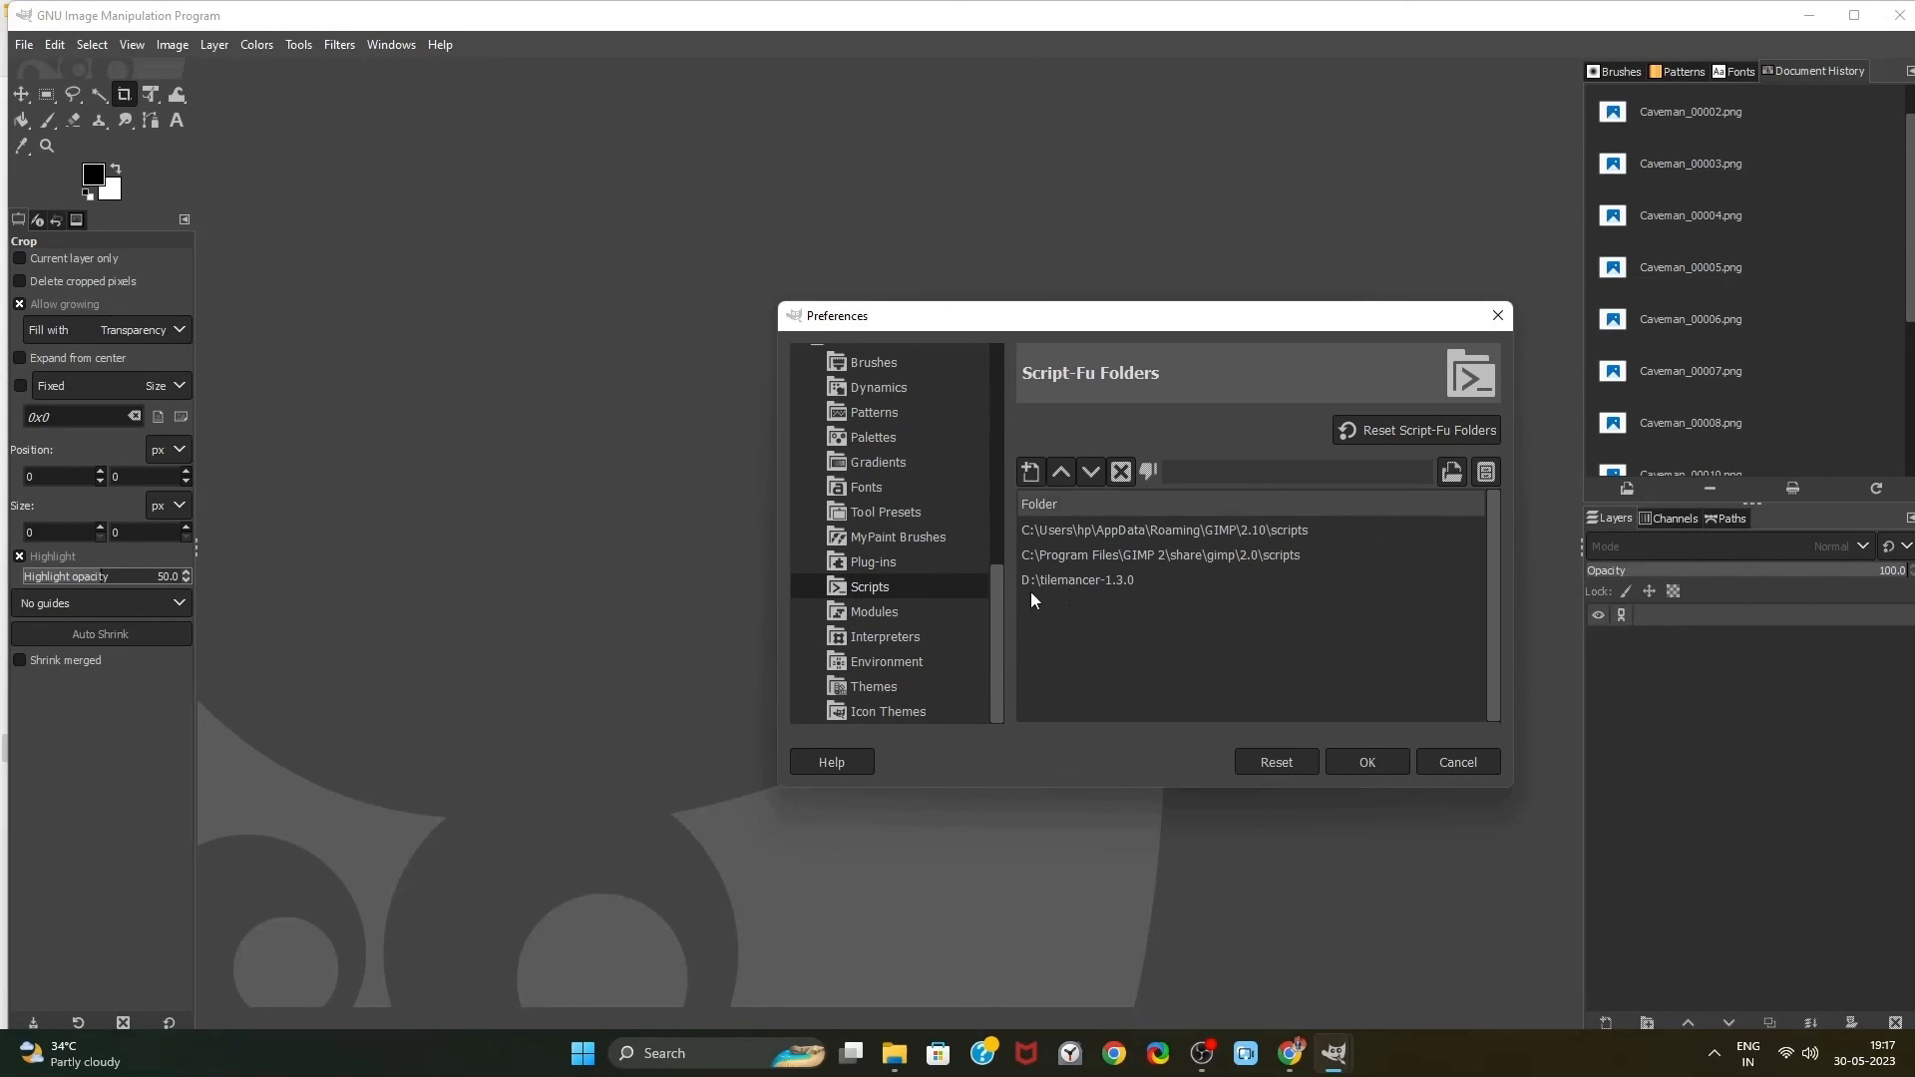
Browse to the GIMP folder on New Volume (D:) in the Script-Fu folder chooser, and close the preferences without changes
click(1035, 595)
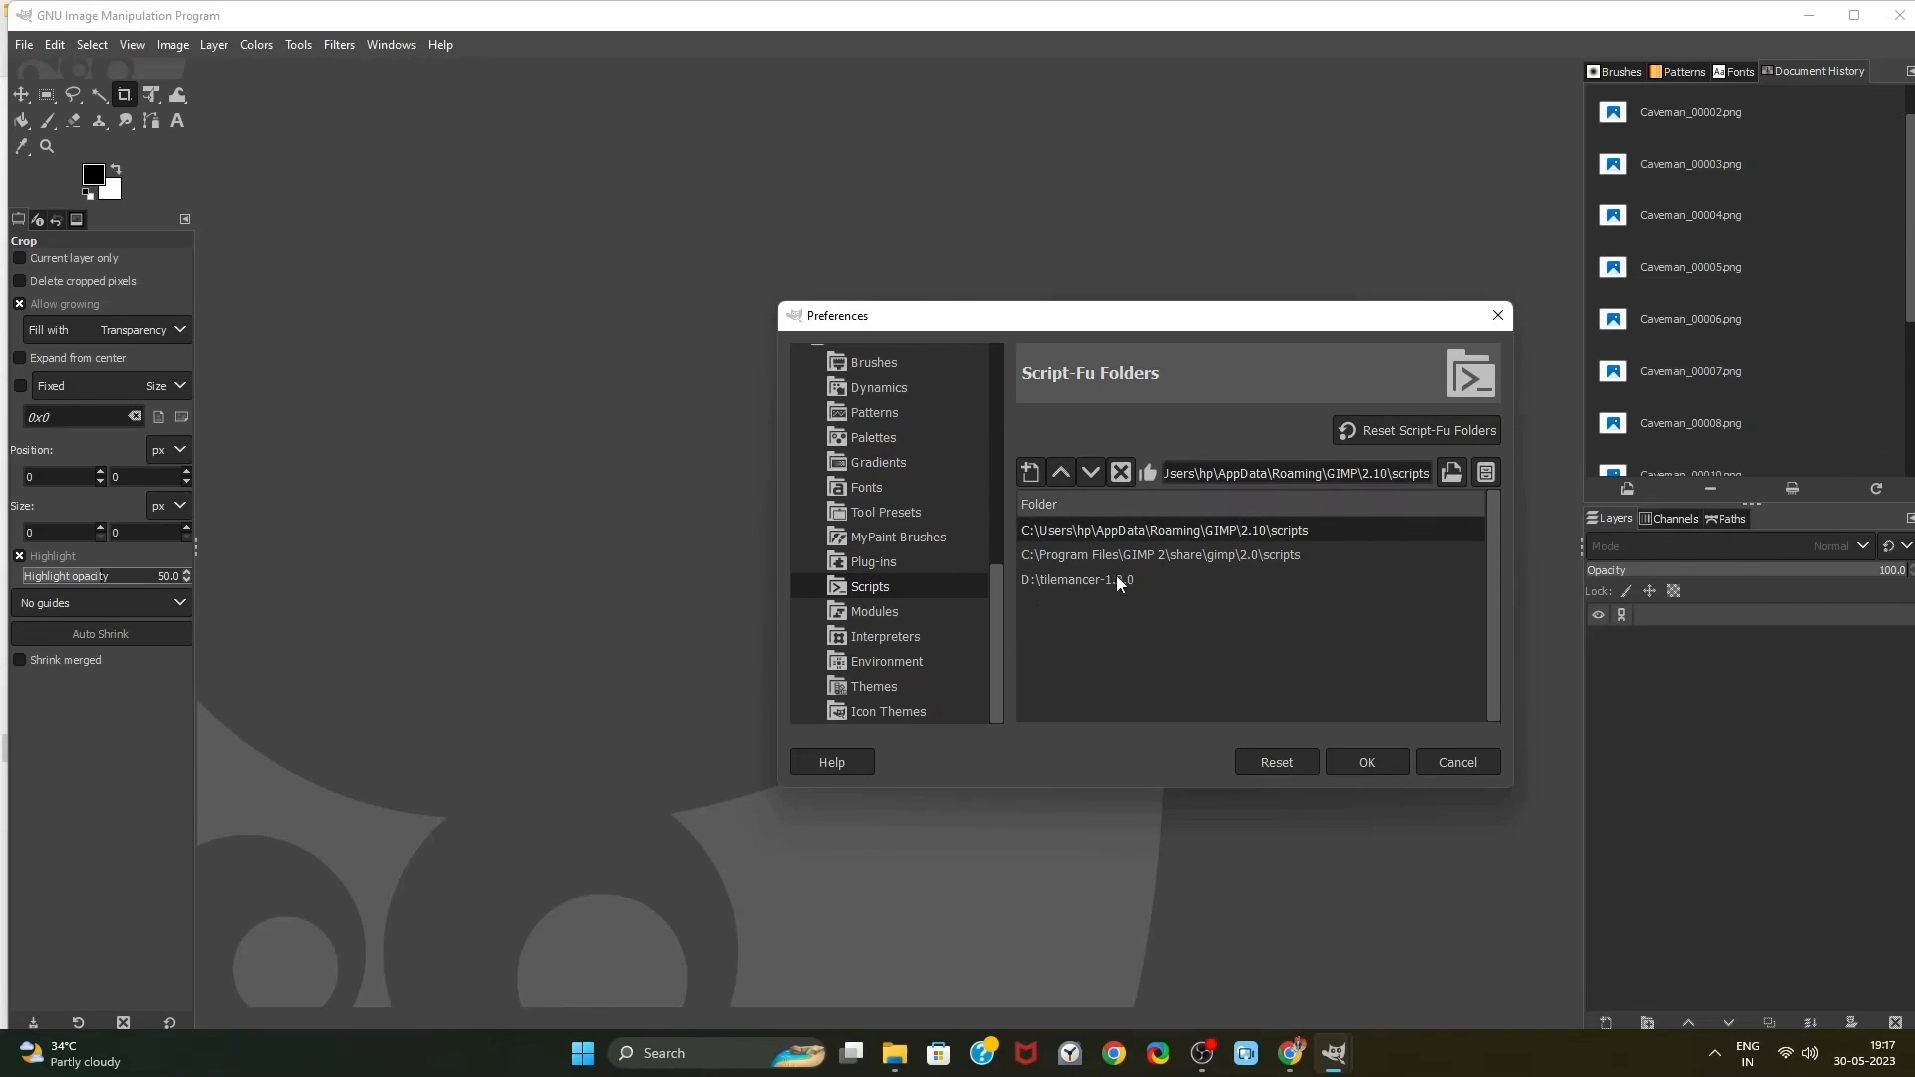
click(1458, 471)
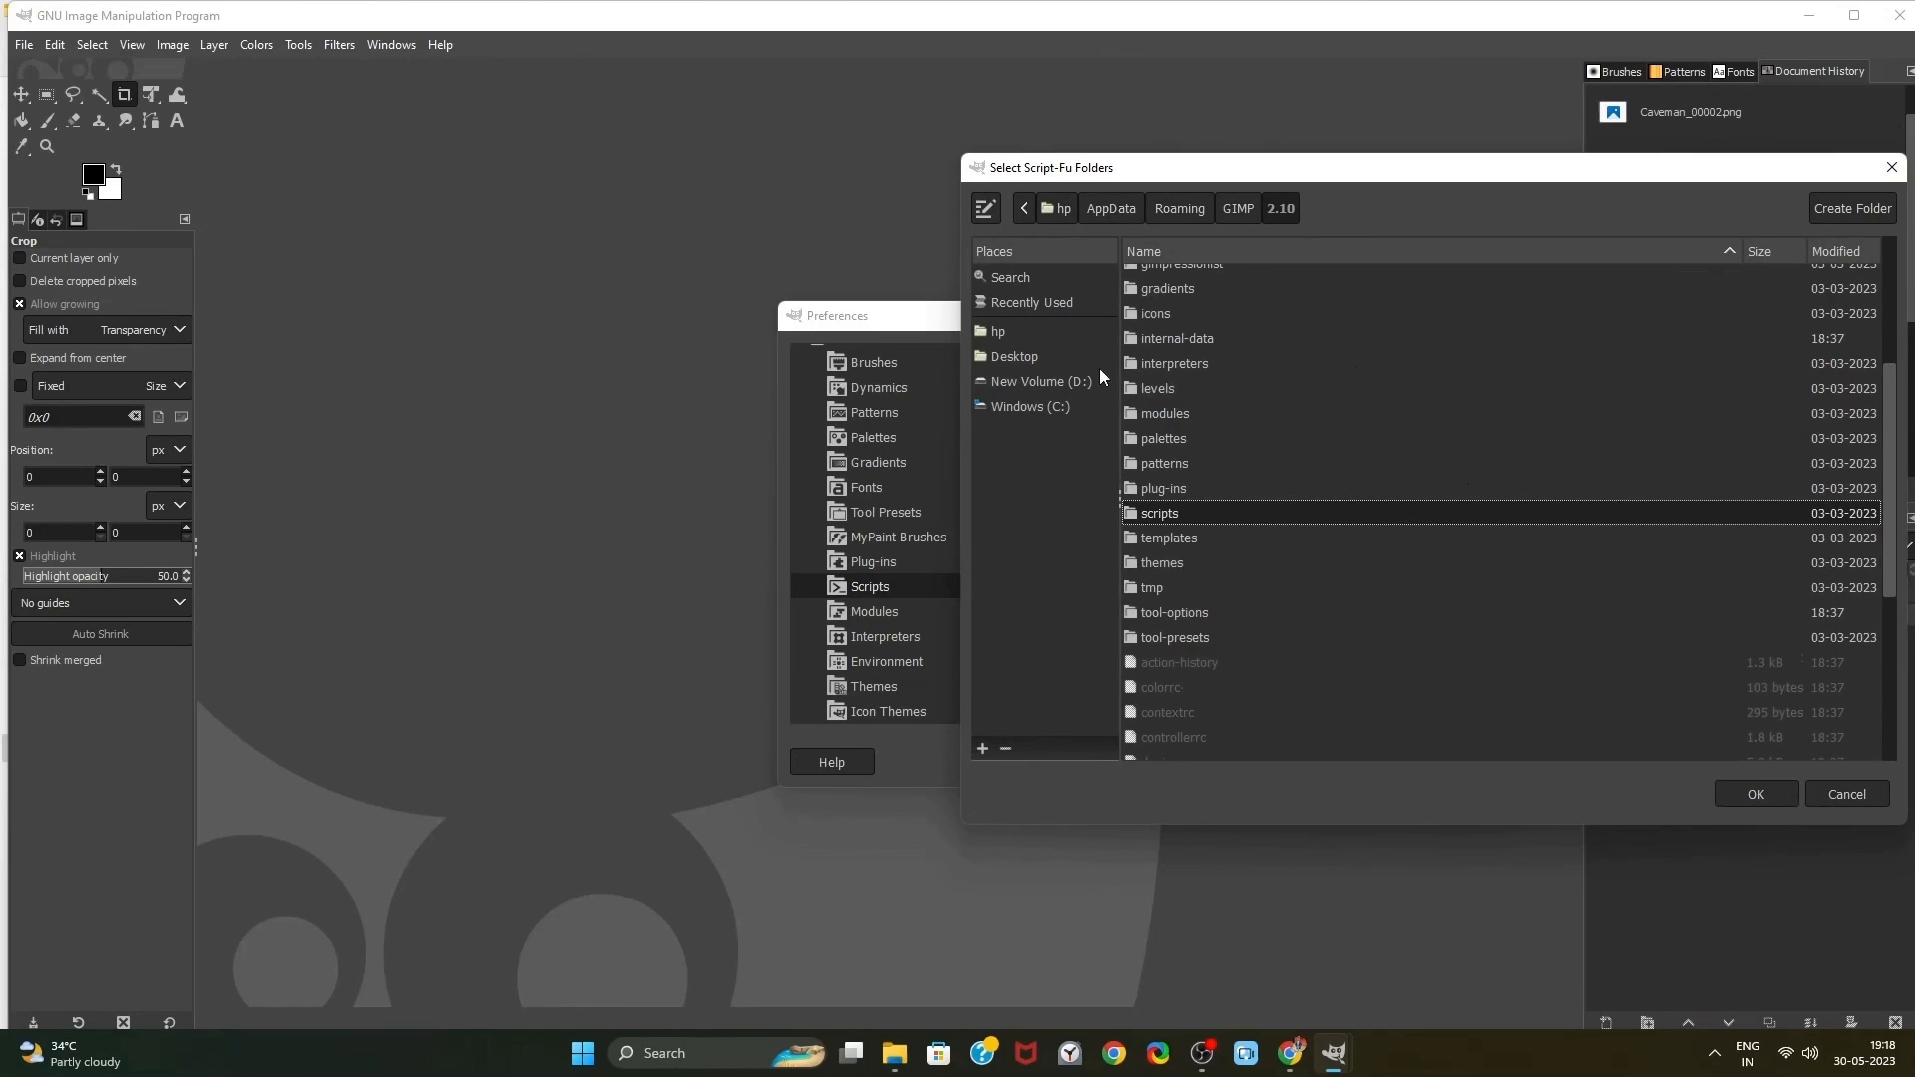
click(1054, 380)
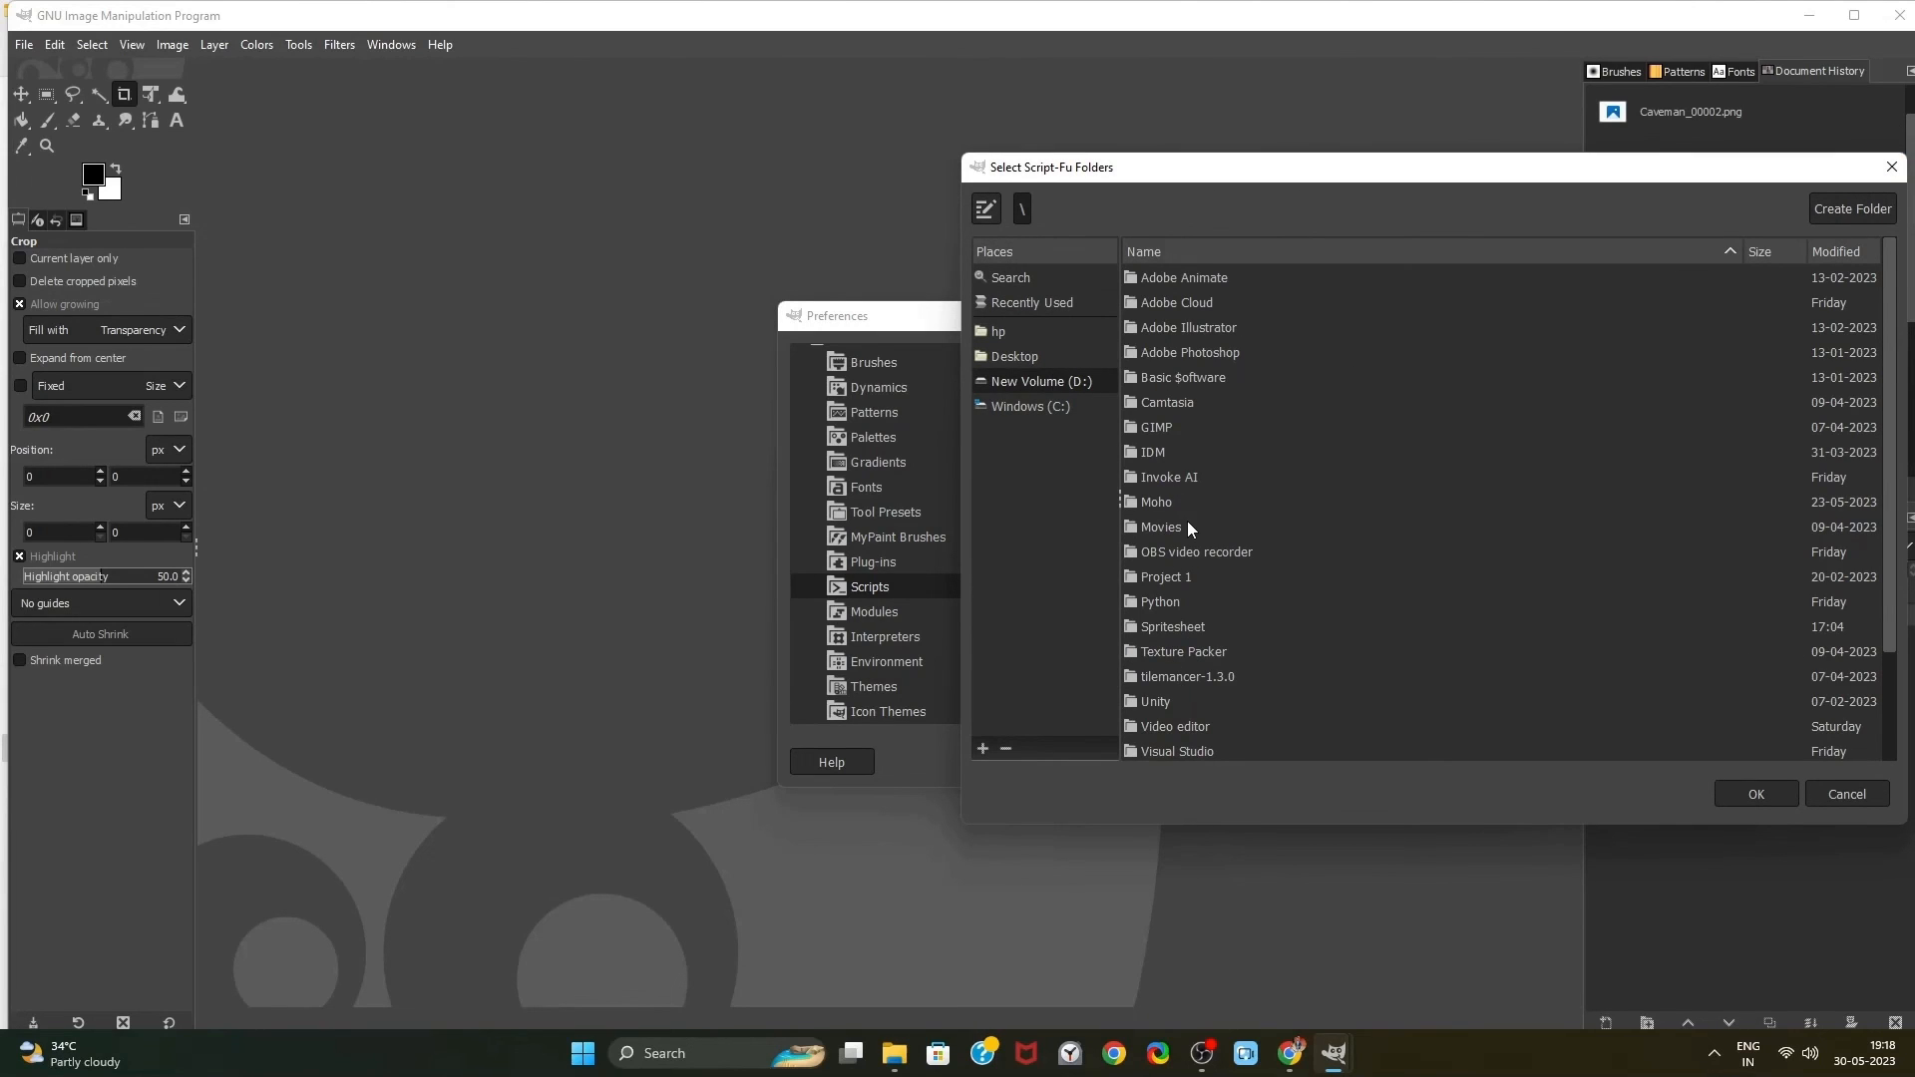
click(1173, 431)
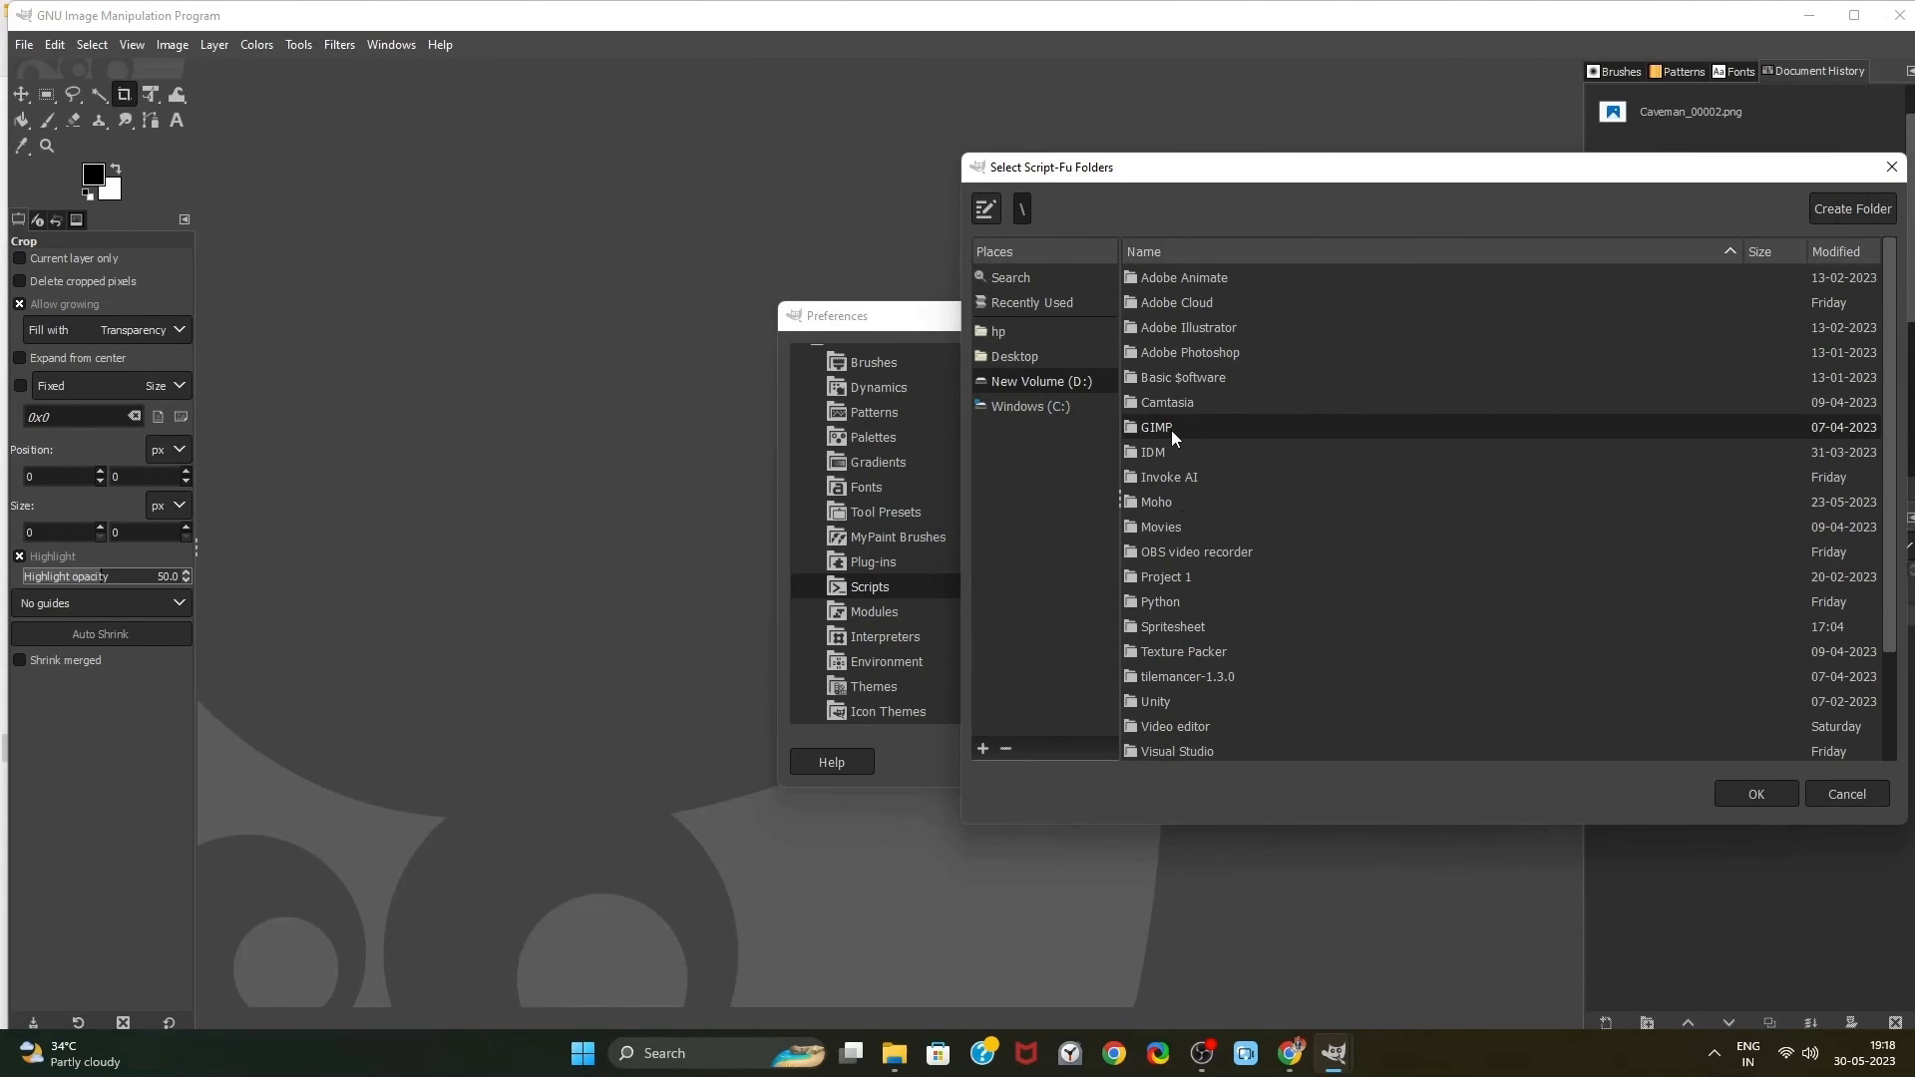
double_click(1171, 429)
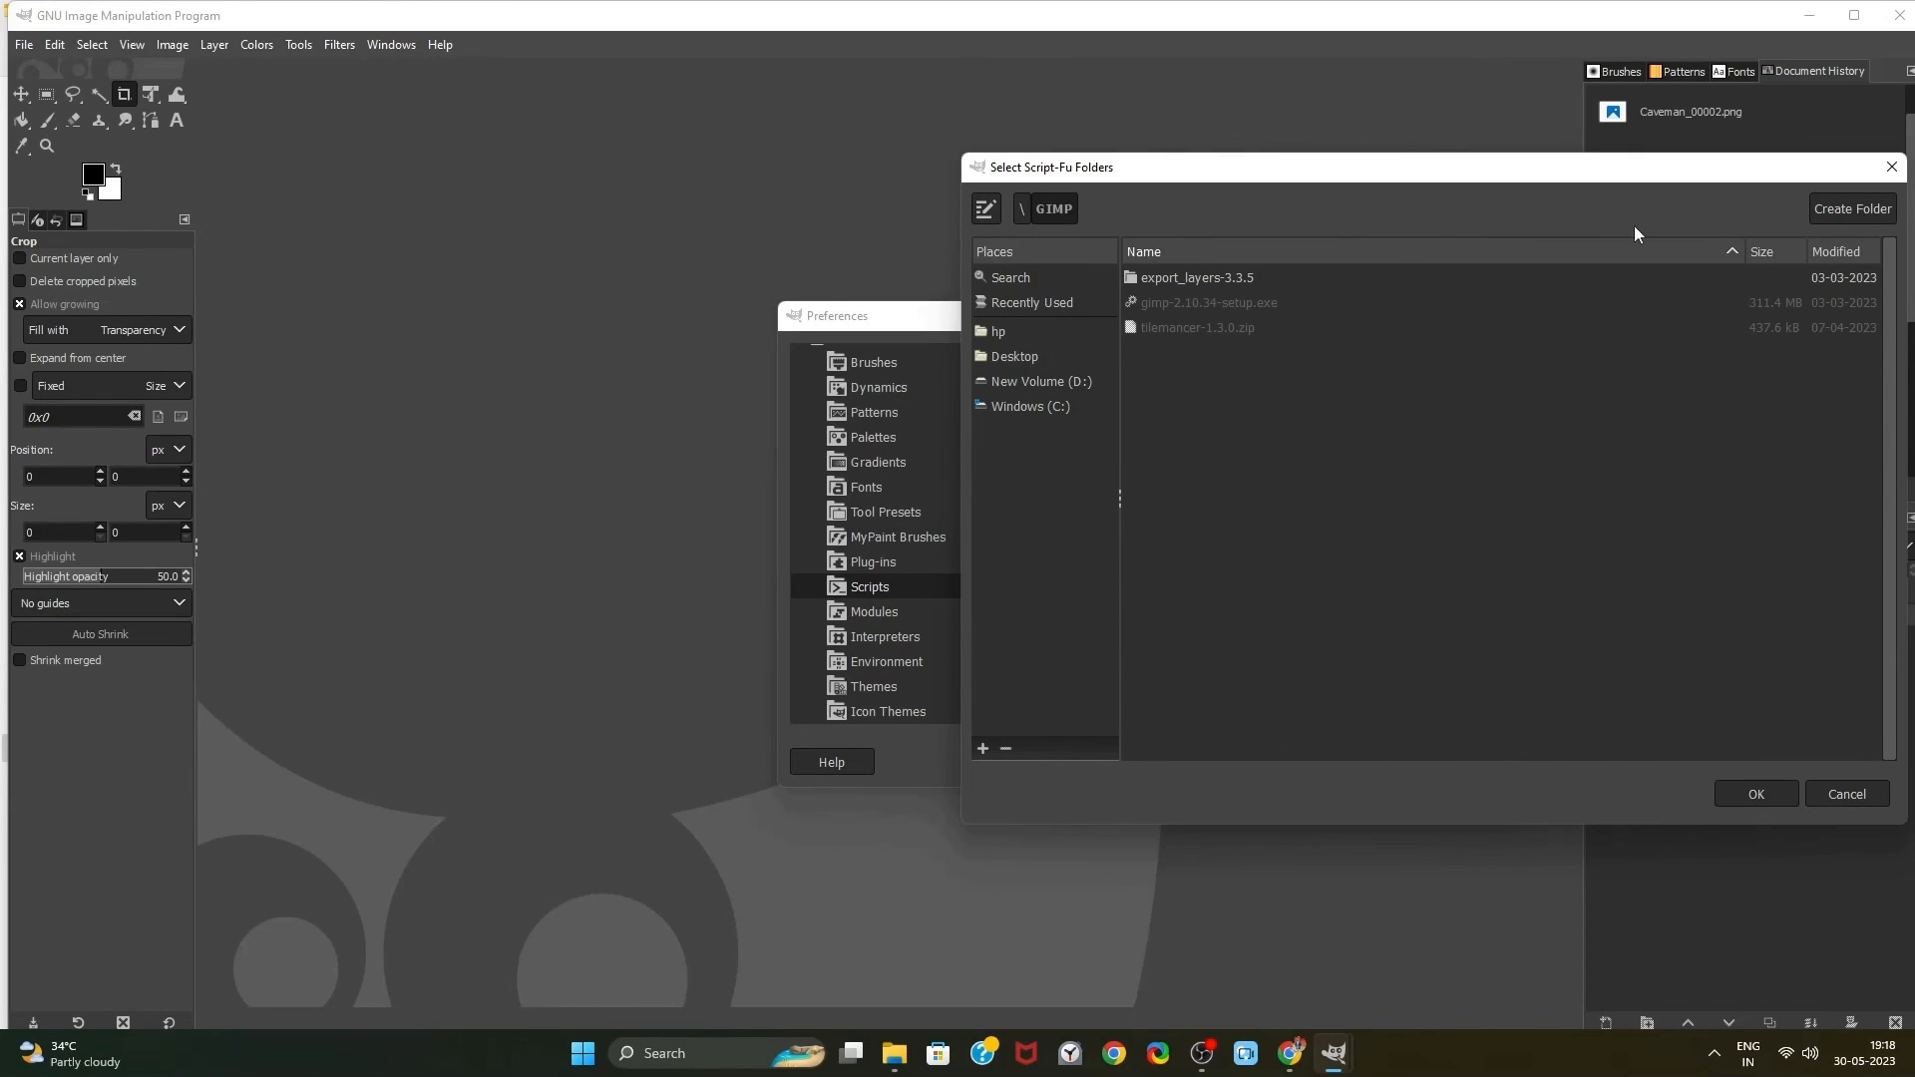
click(1892, 167)
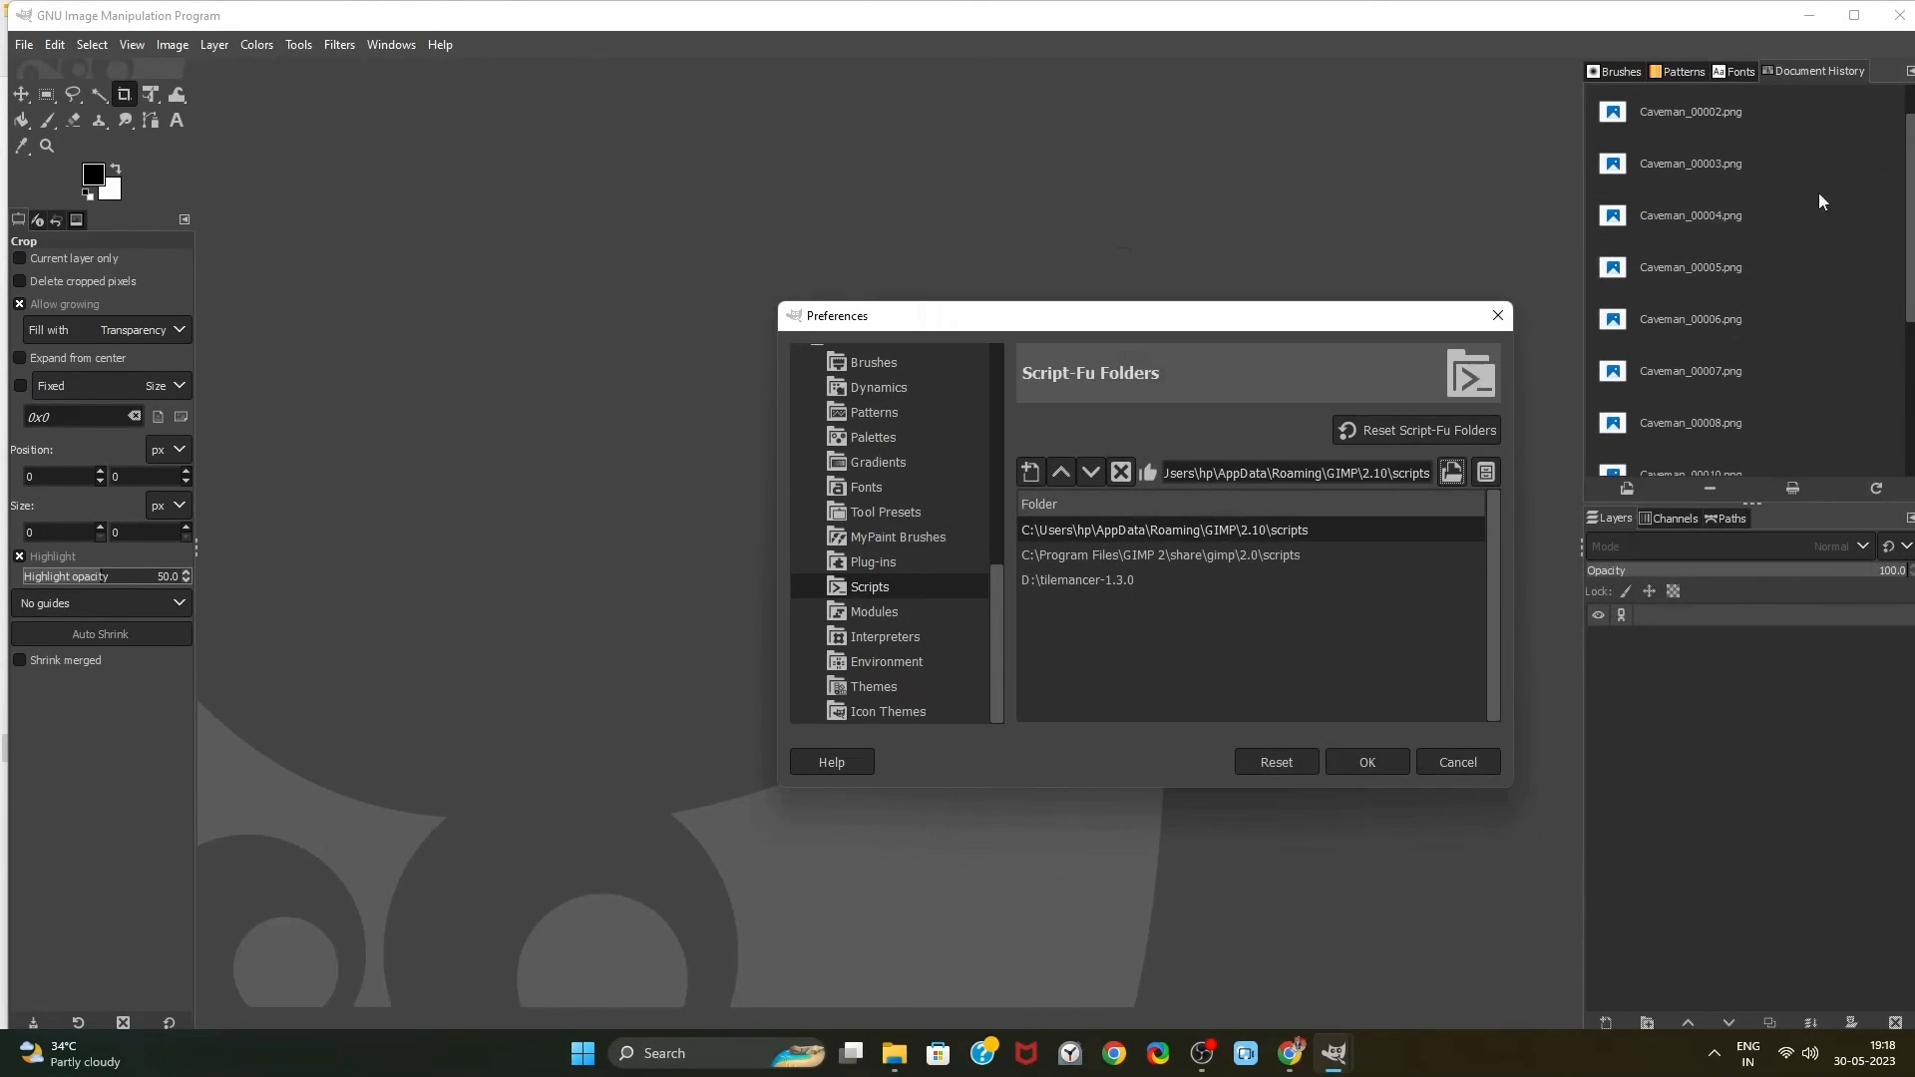
click(1499, 321)
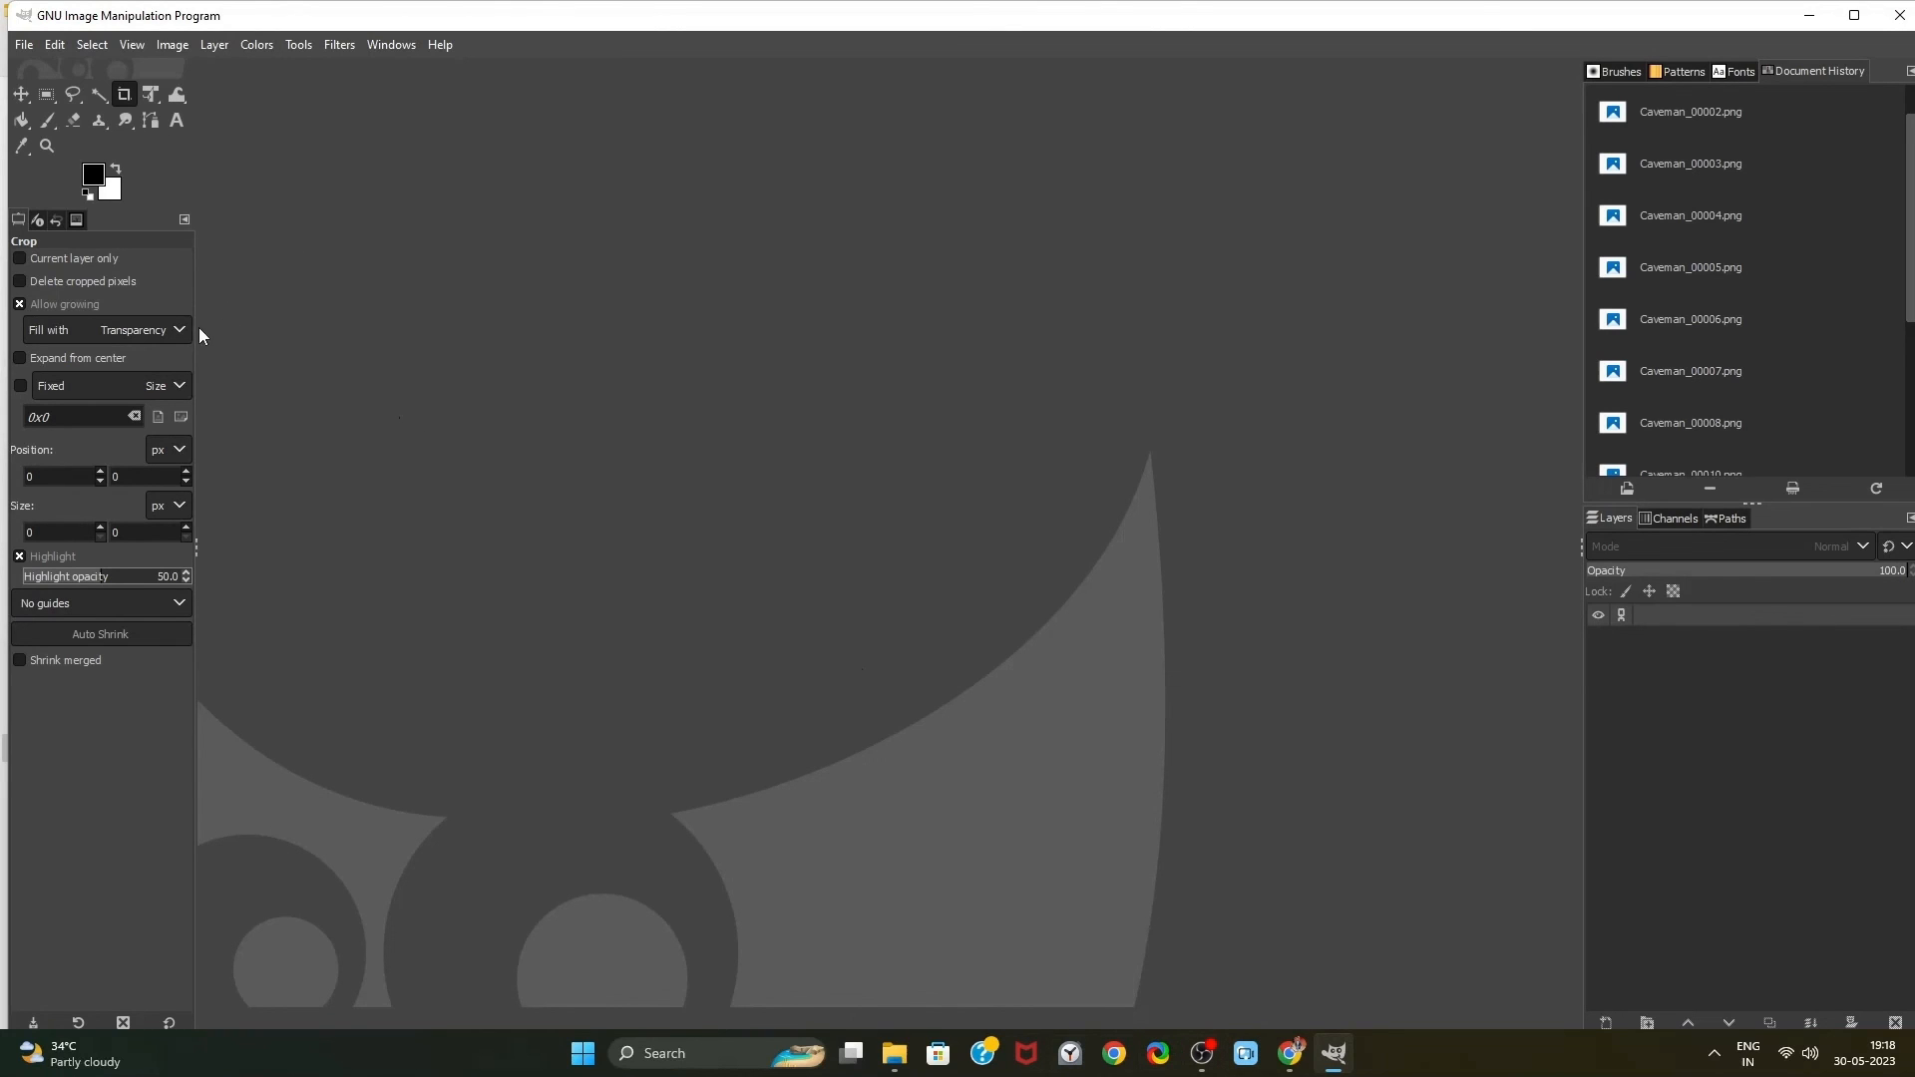
Open Caveman_00001.png through Caveman_00012.png from the Desktop's Demo > Caveman folder as layers of one image
click(24, 47)
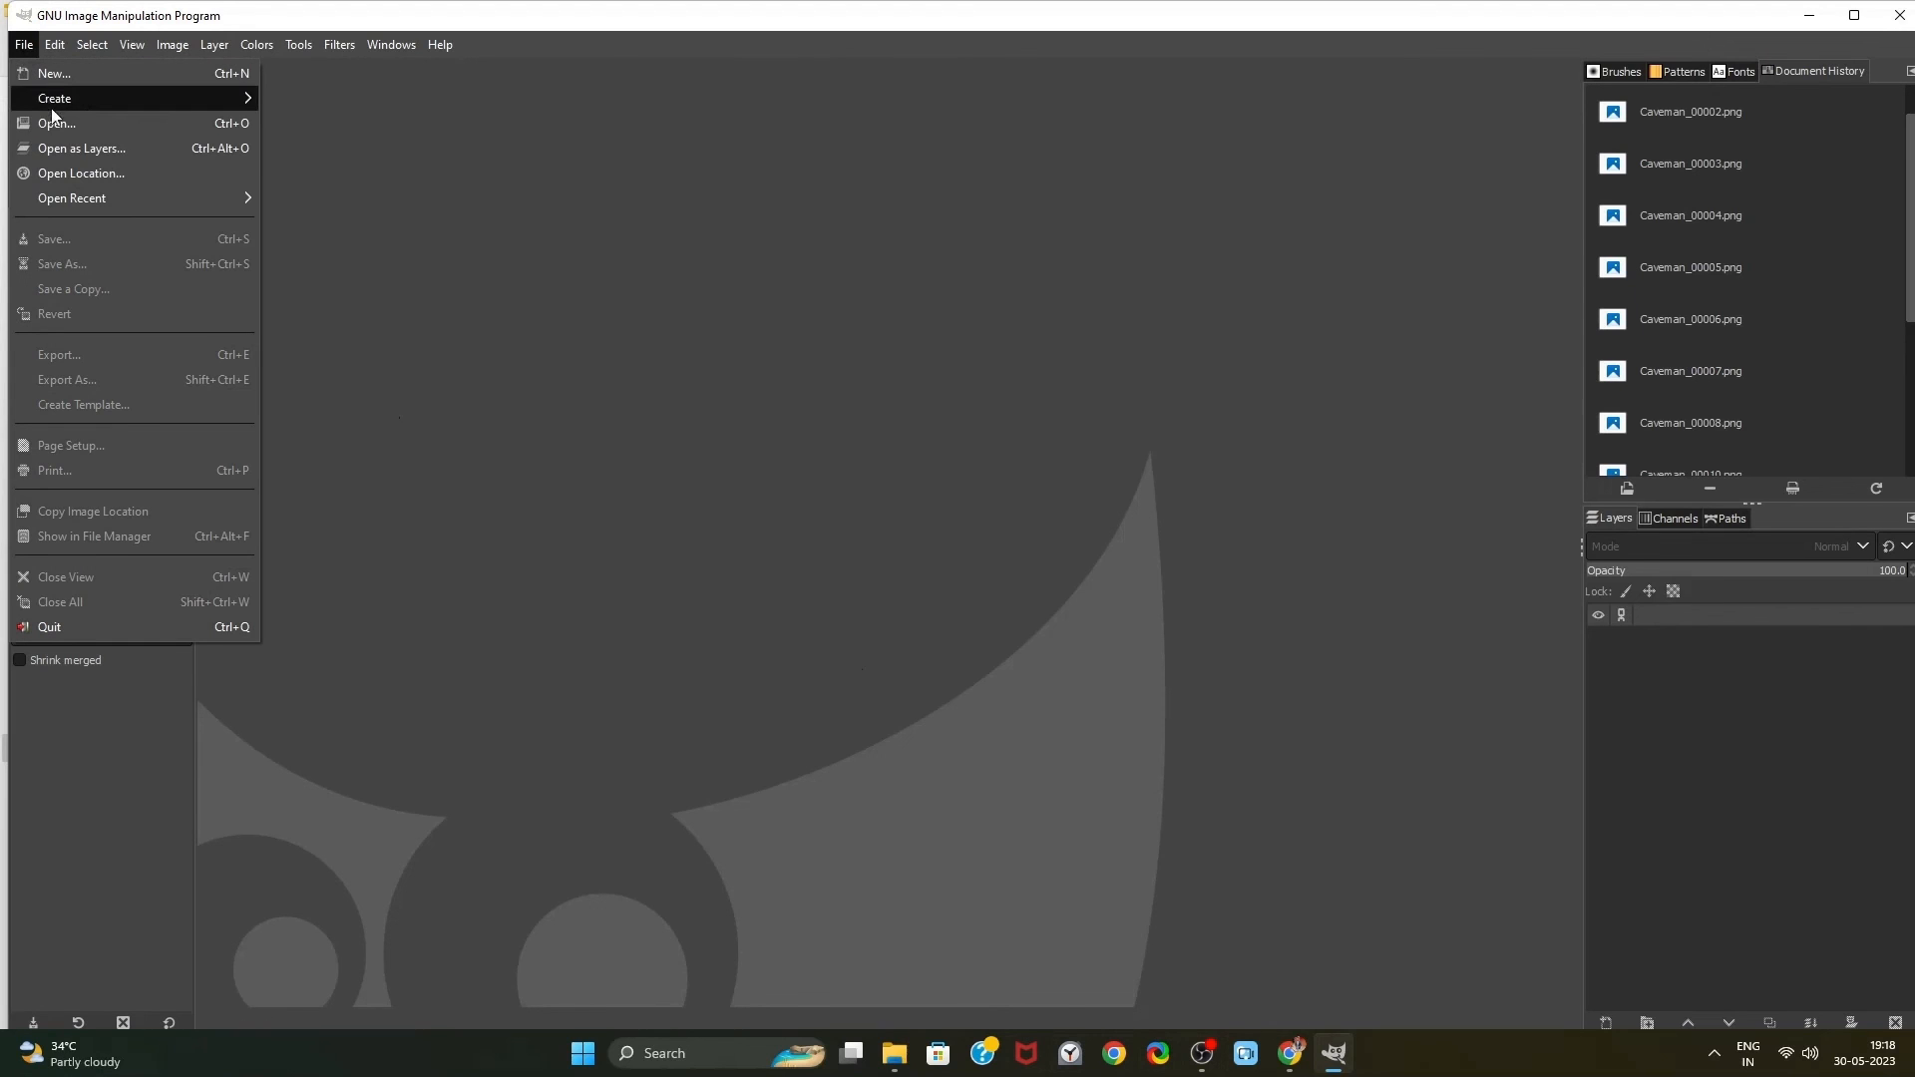
click(63, 149)
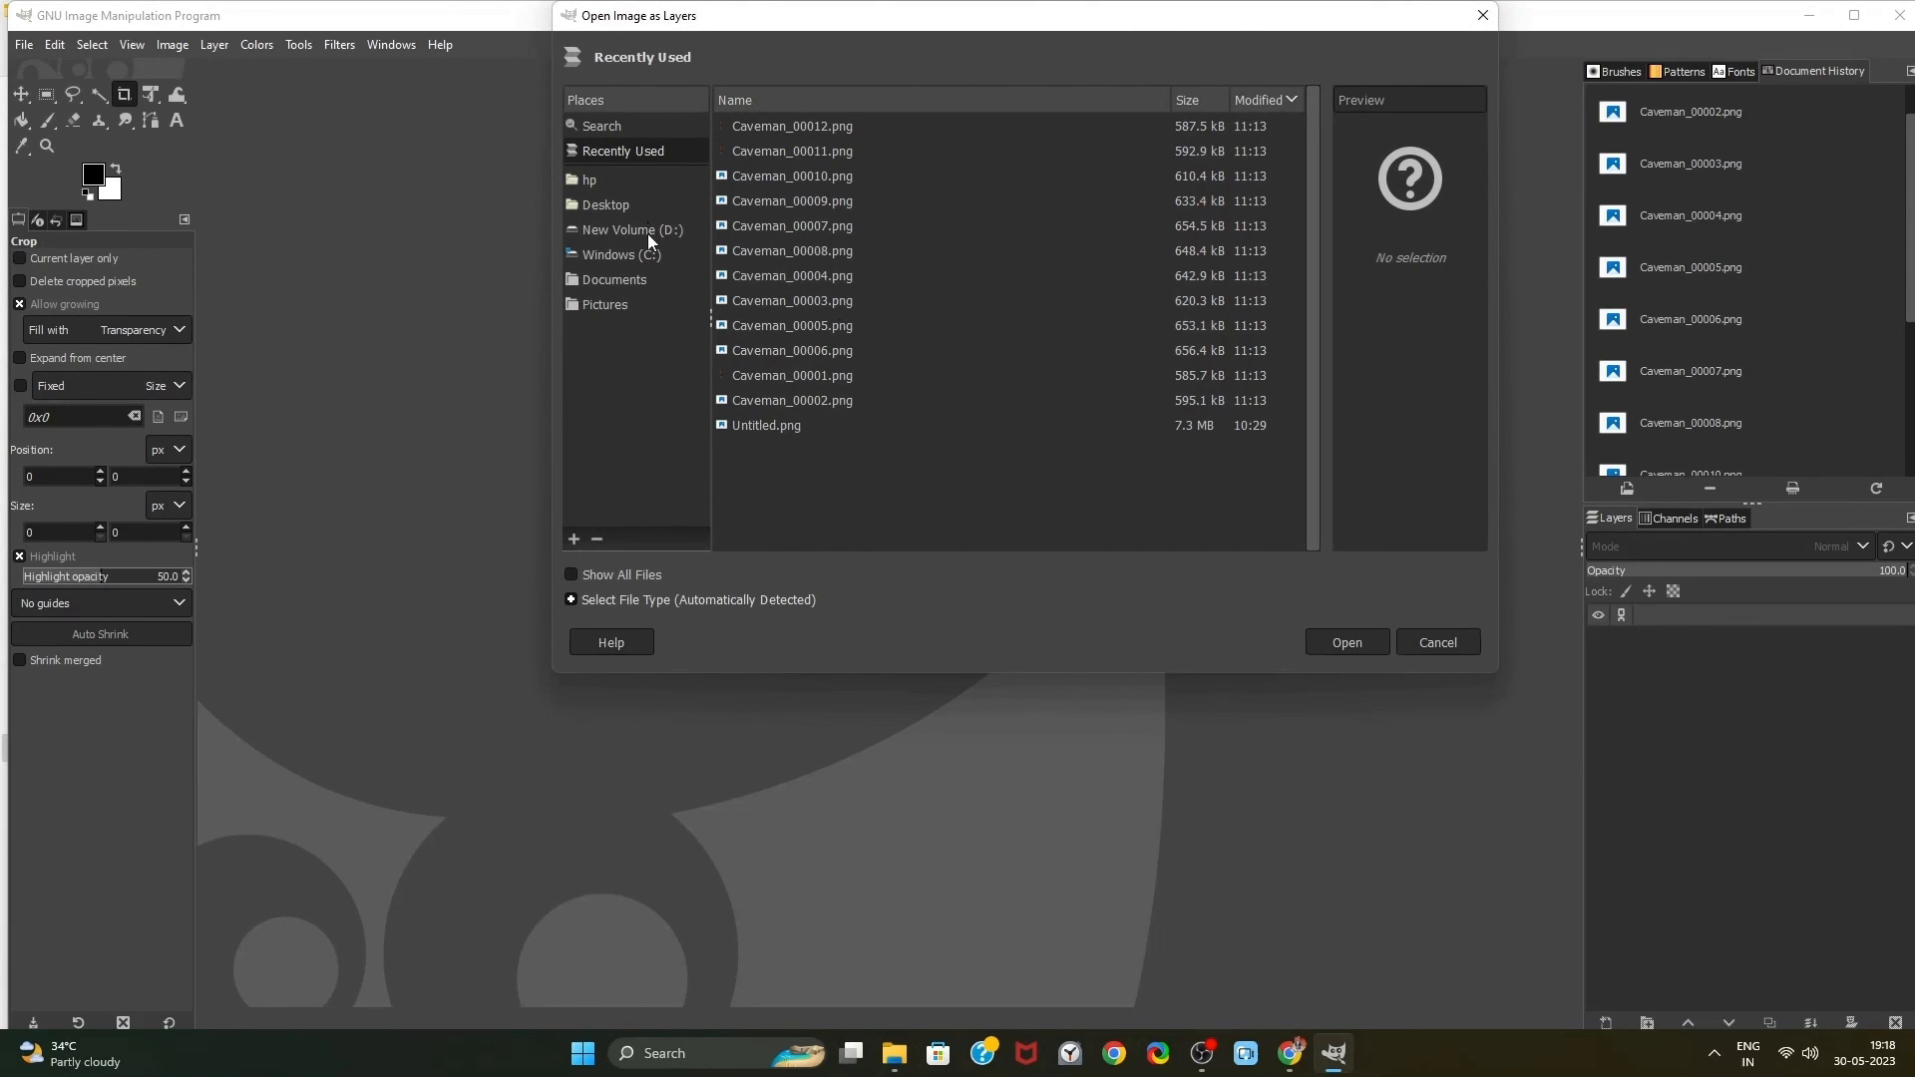
click(607, 204)
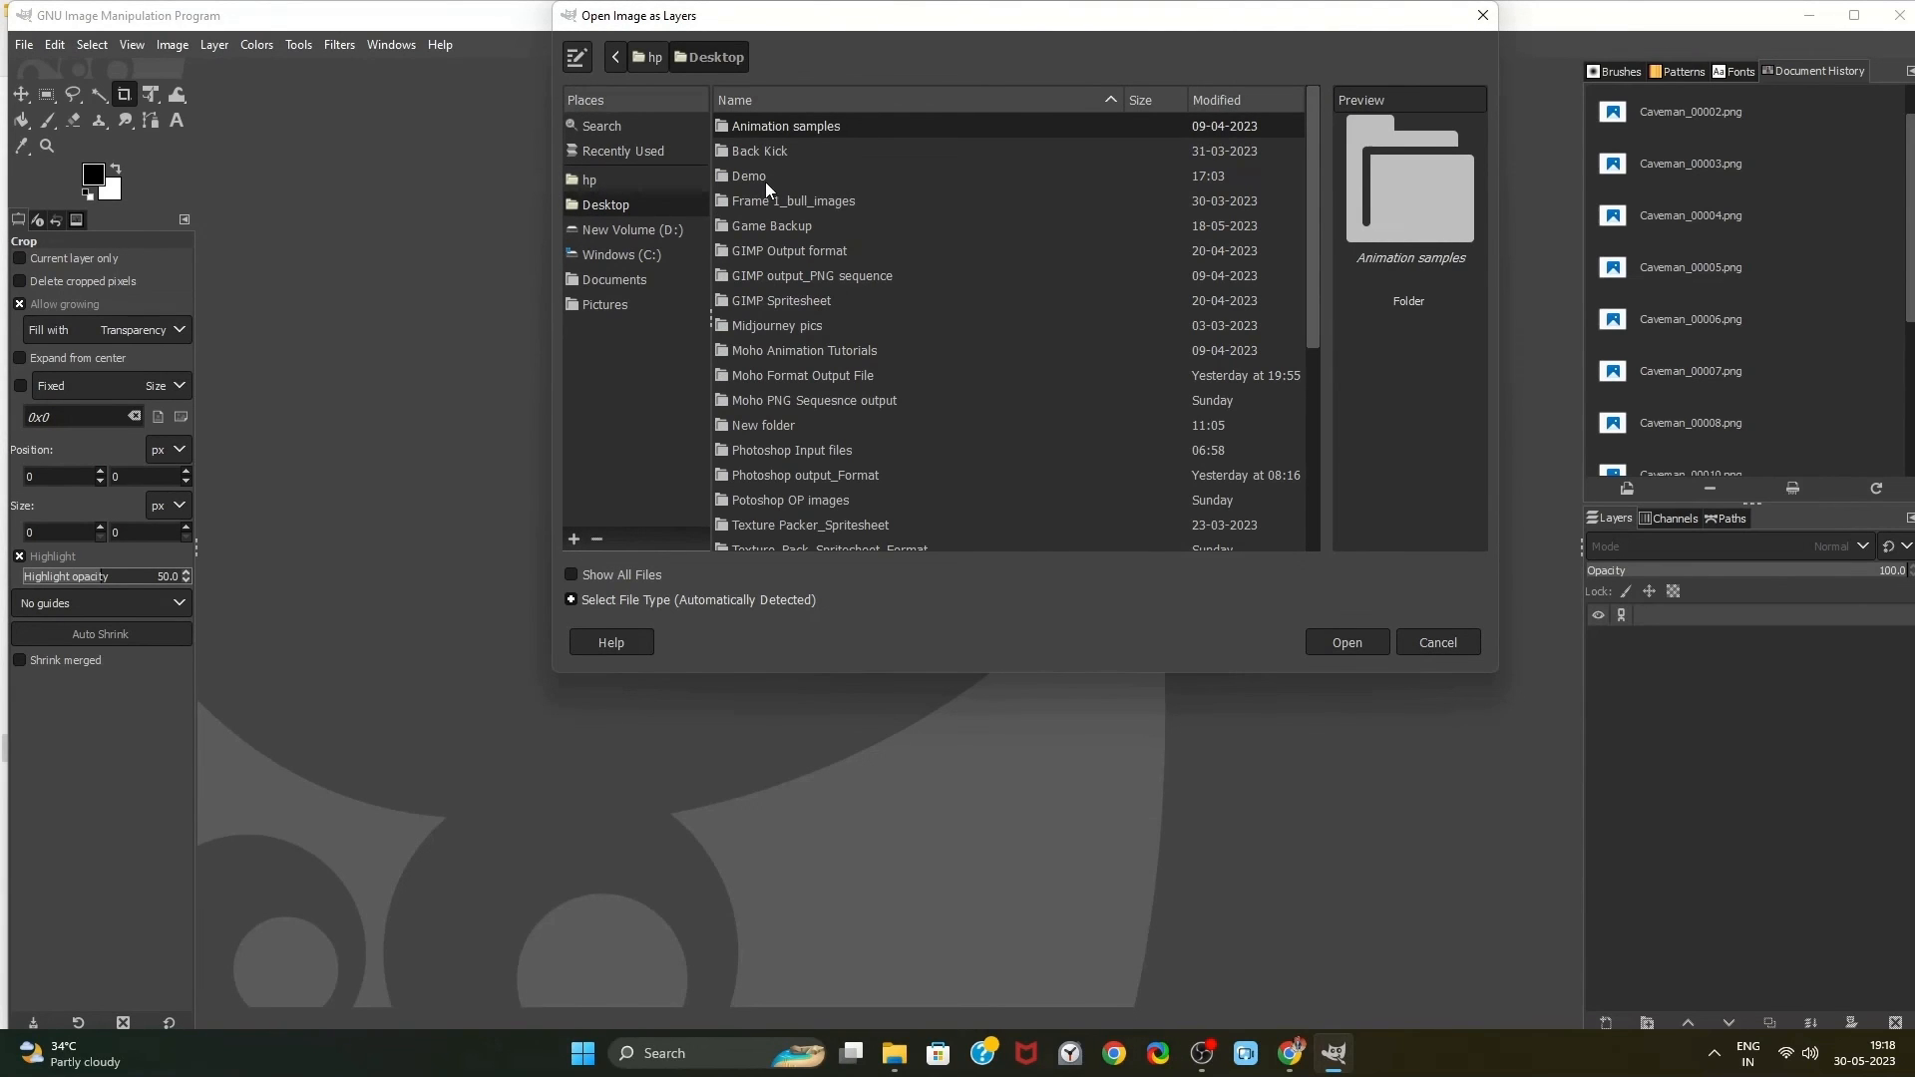
double_click(765, 181)
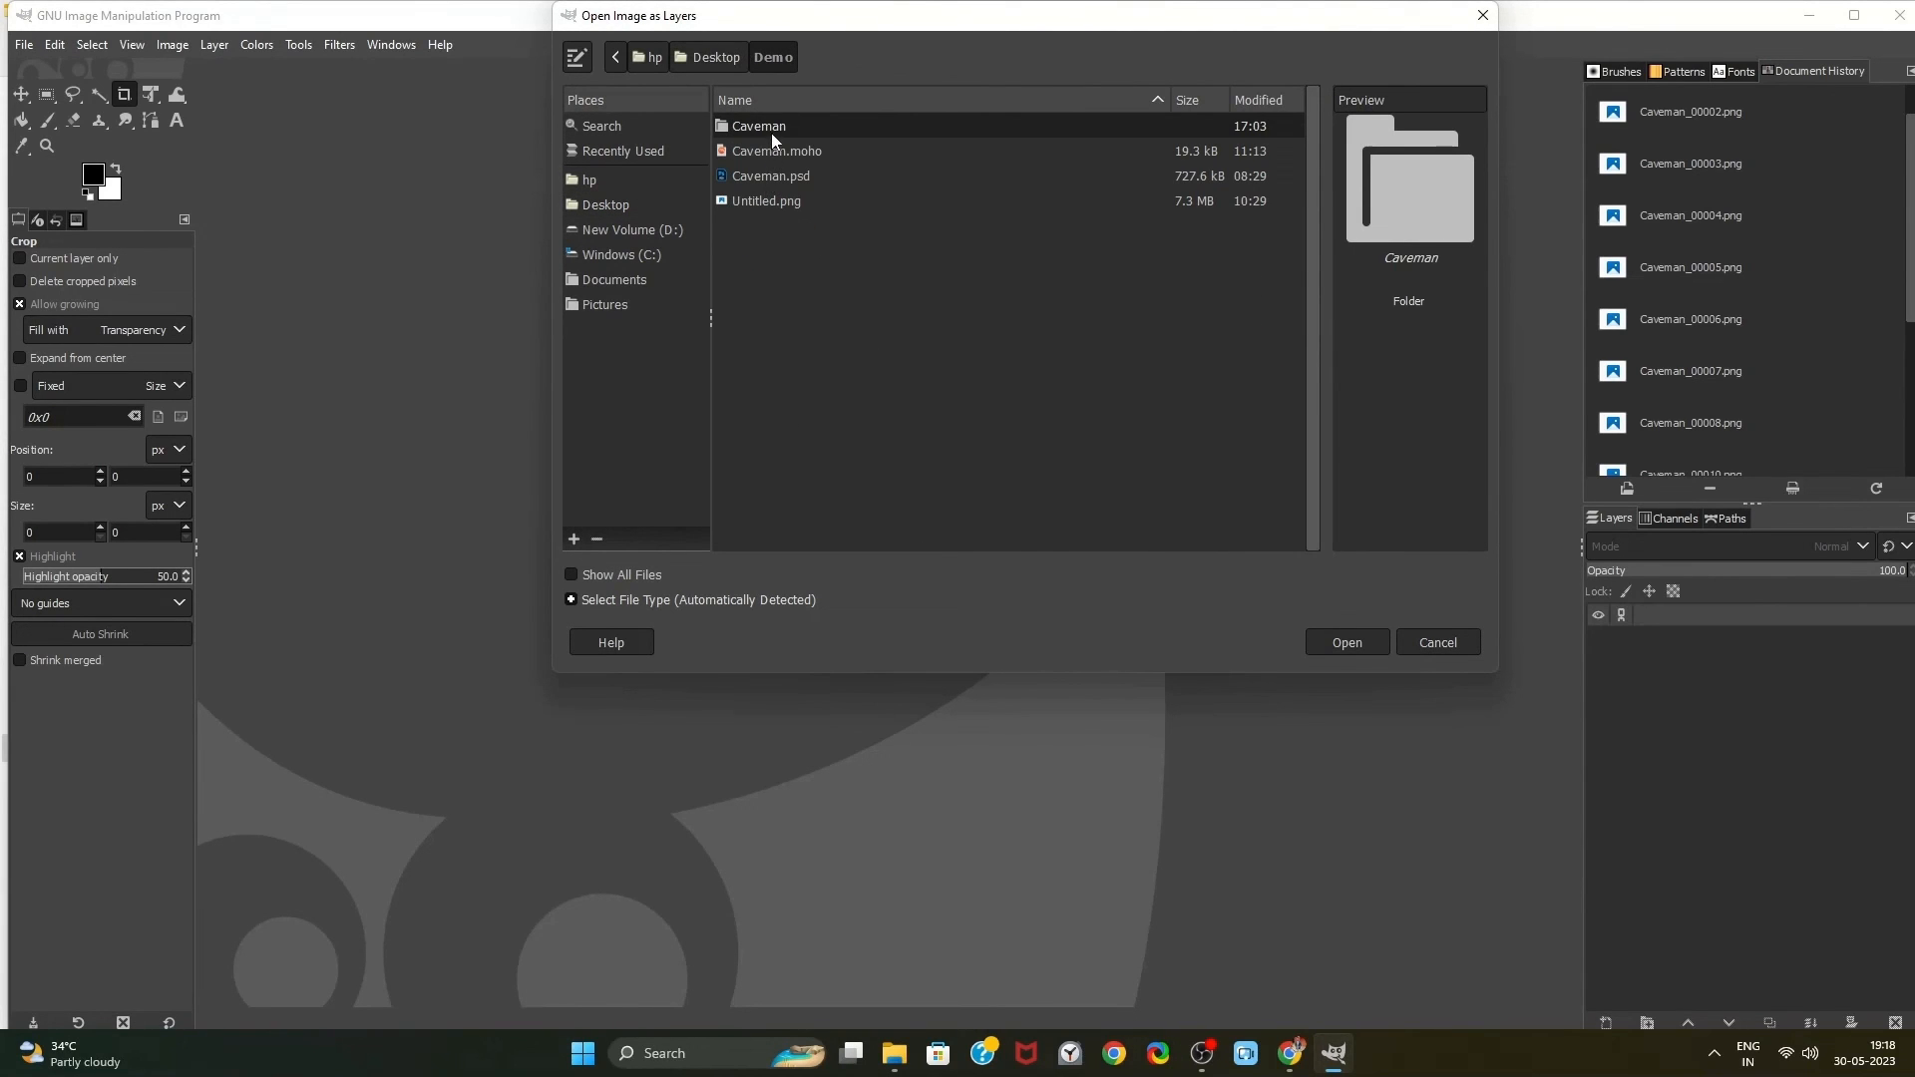
double_click(773, 128)
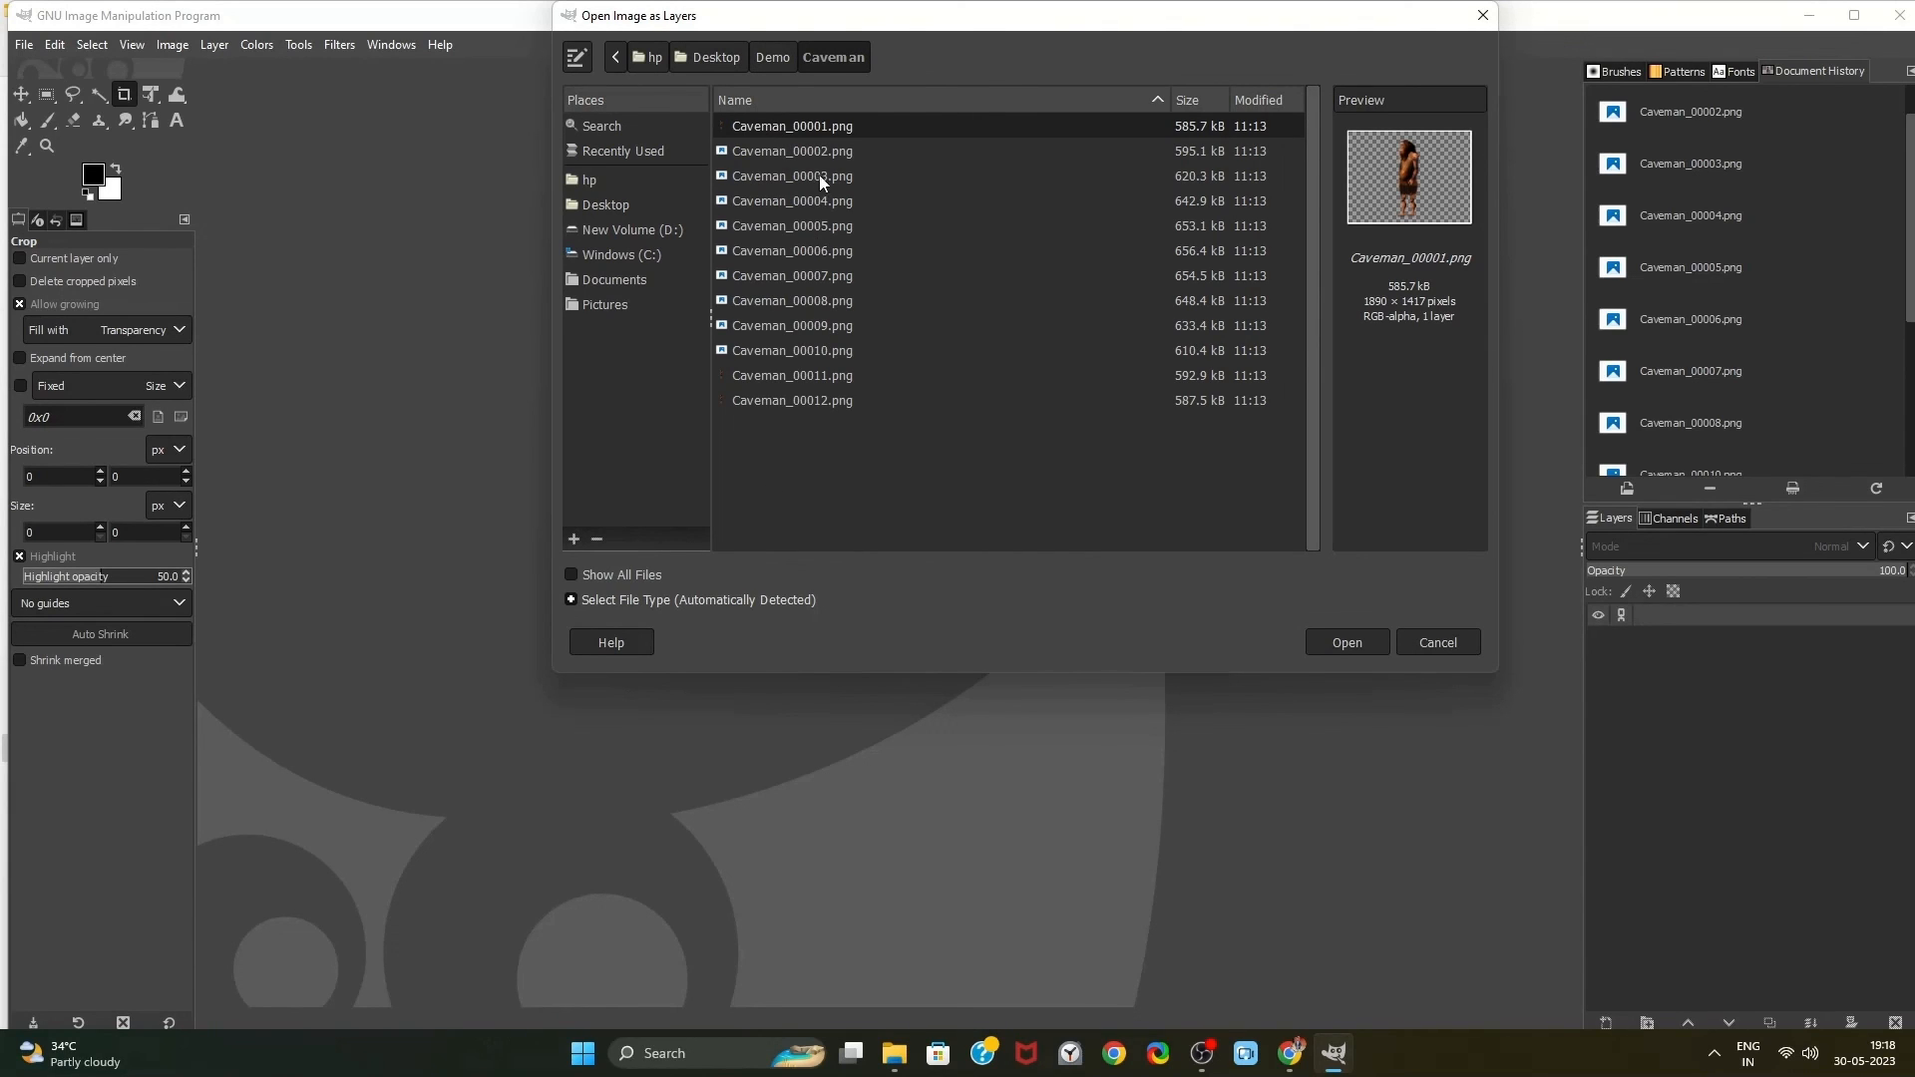
shift+click(823, 401)
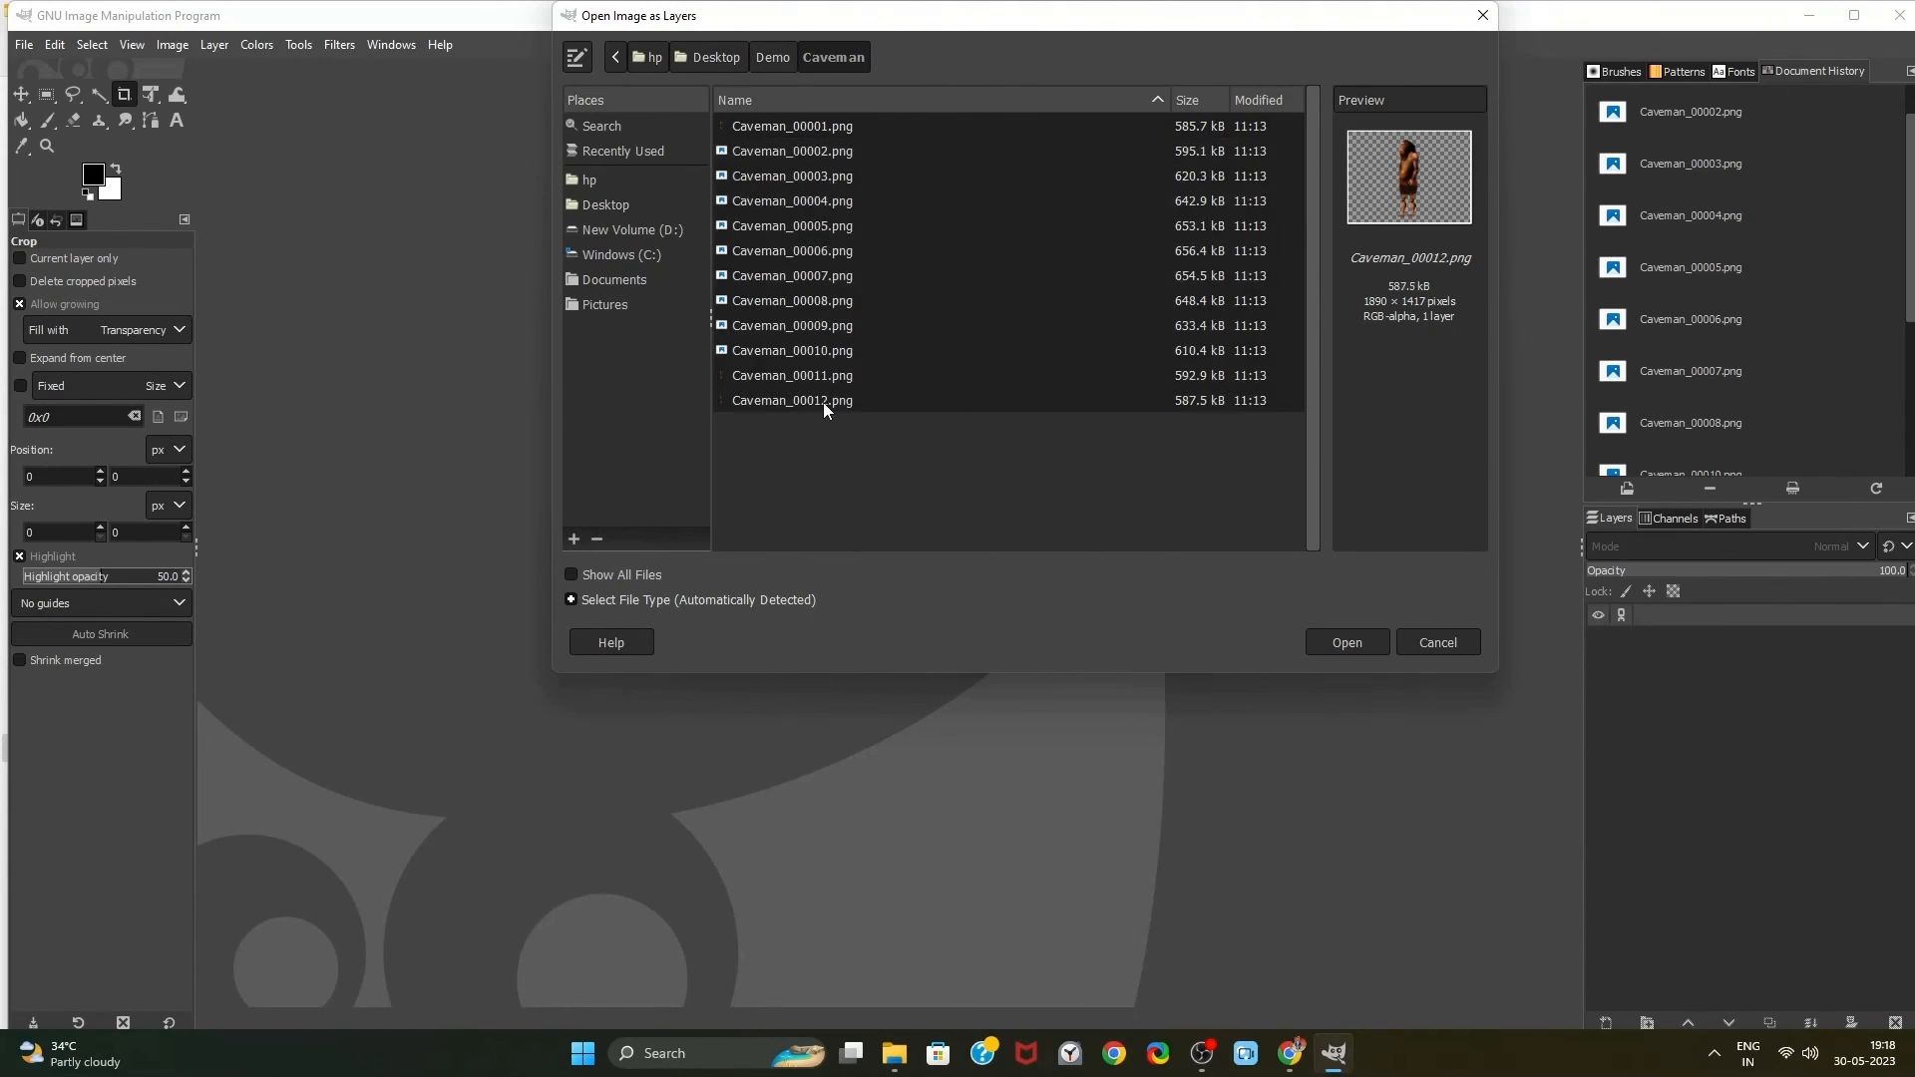
click(1339, 646)
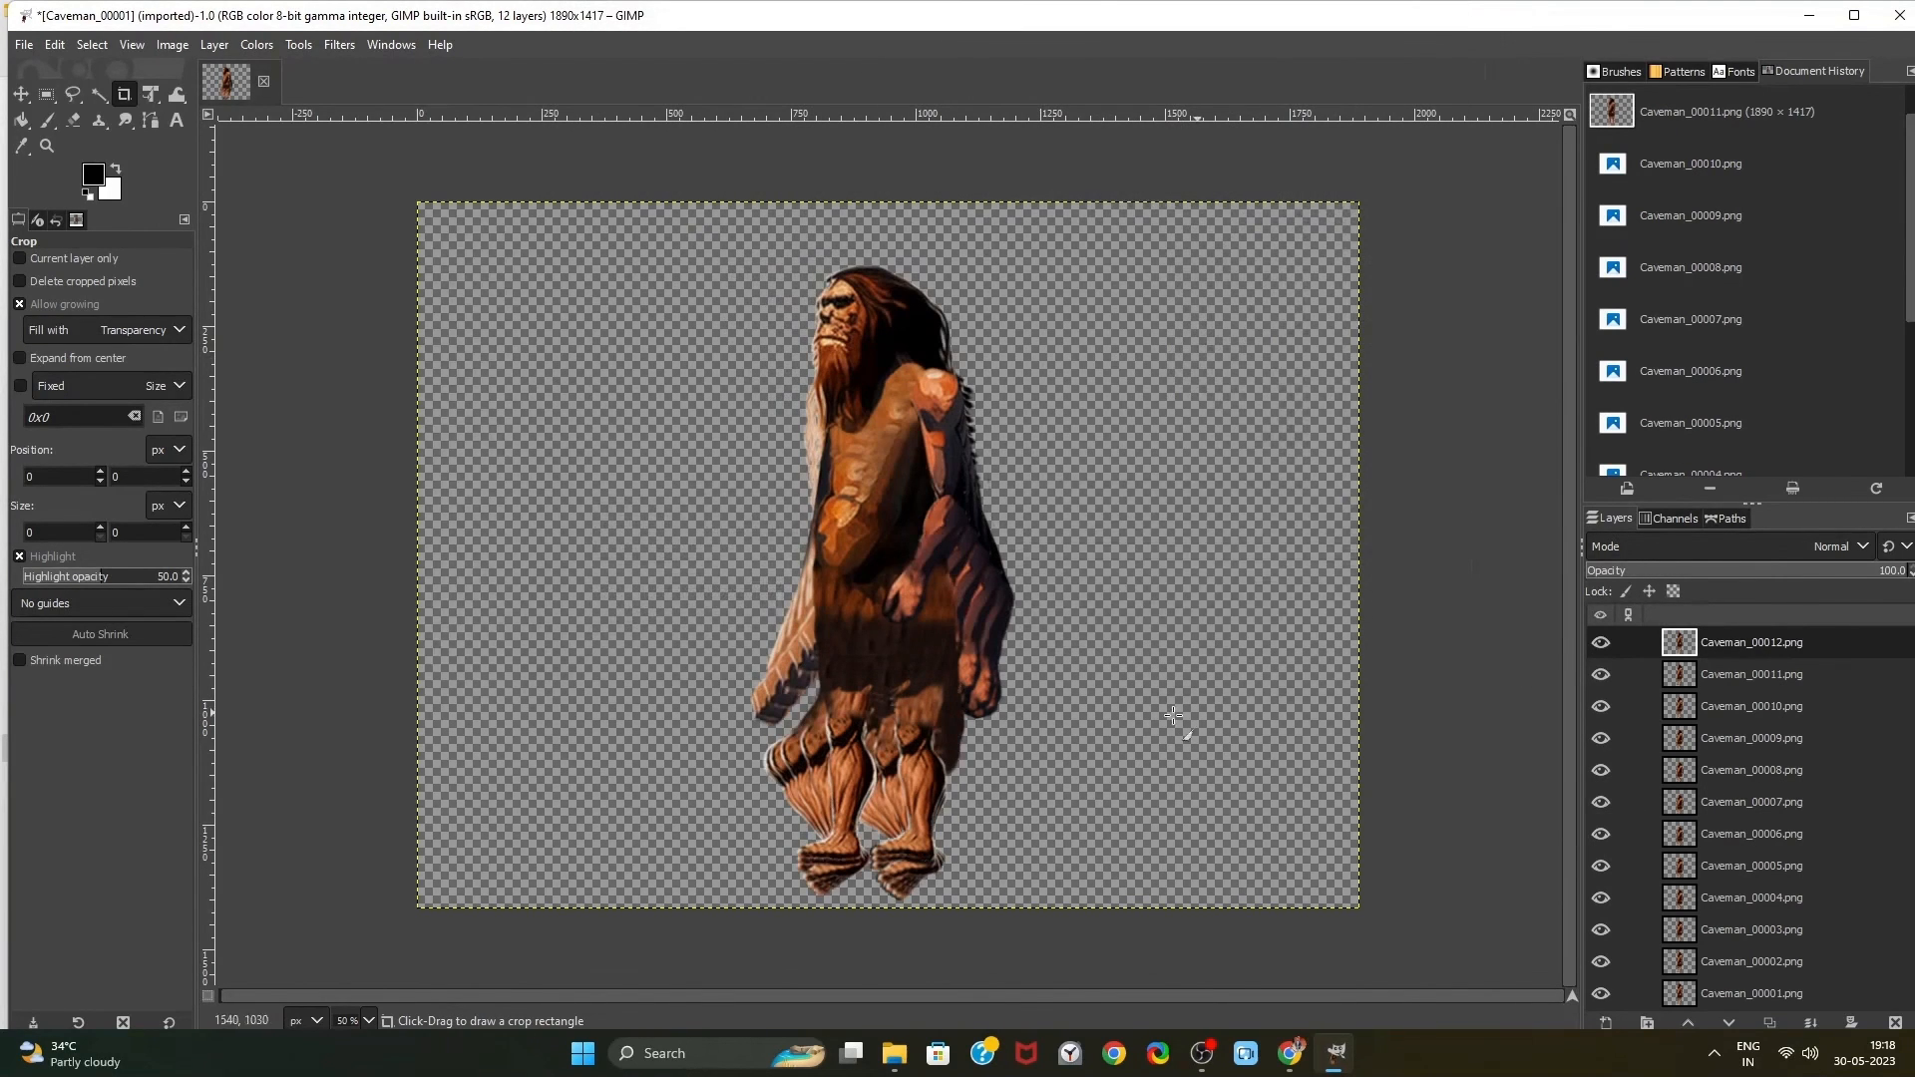
Generate a sprite sheet from the caveman layers with the tilemancer script, using the Square shape and 0 px tile spacing
click(385, 47)
mouse_move(339, 45)
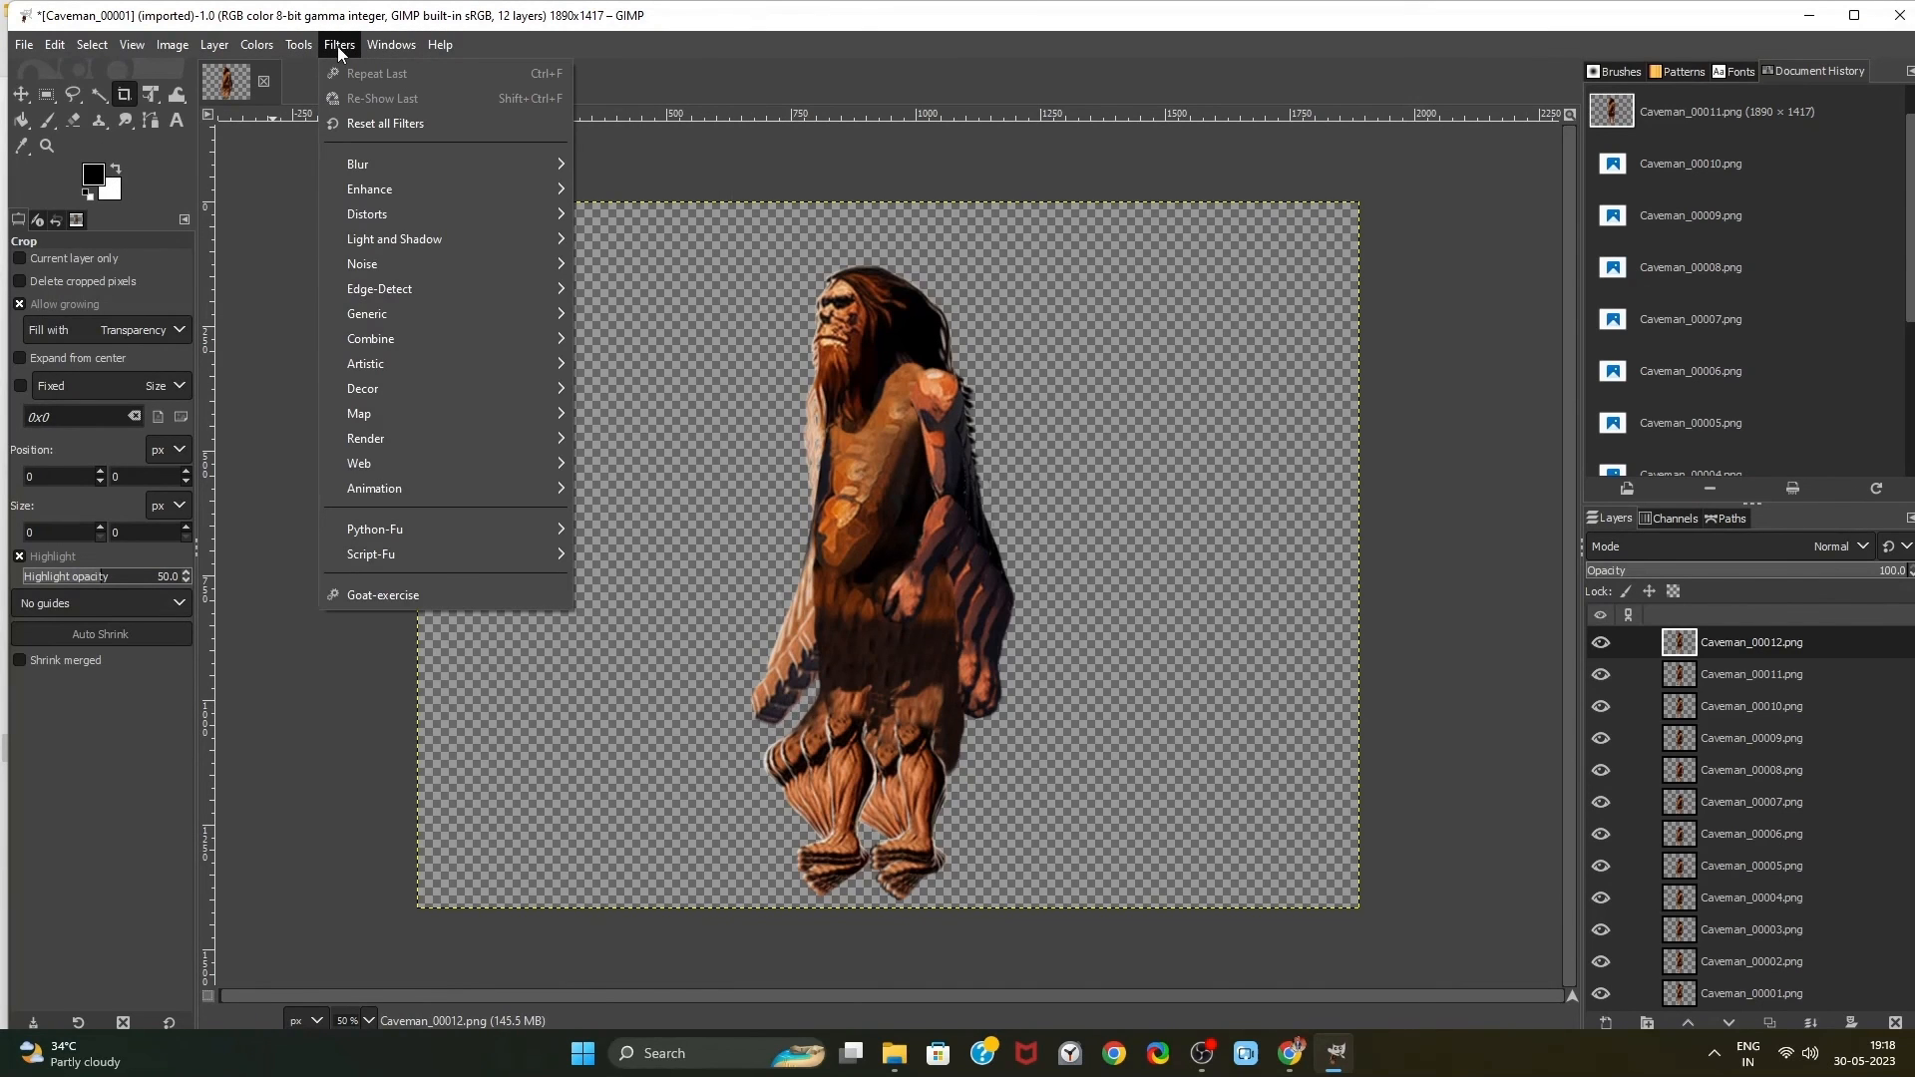
mouse_move(479, 489)
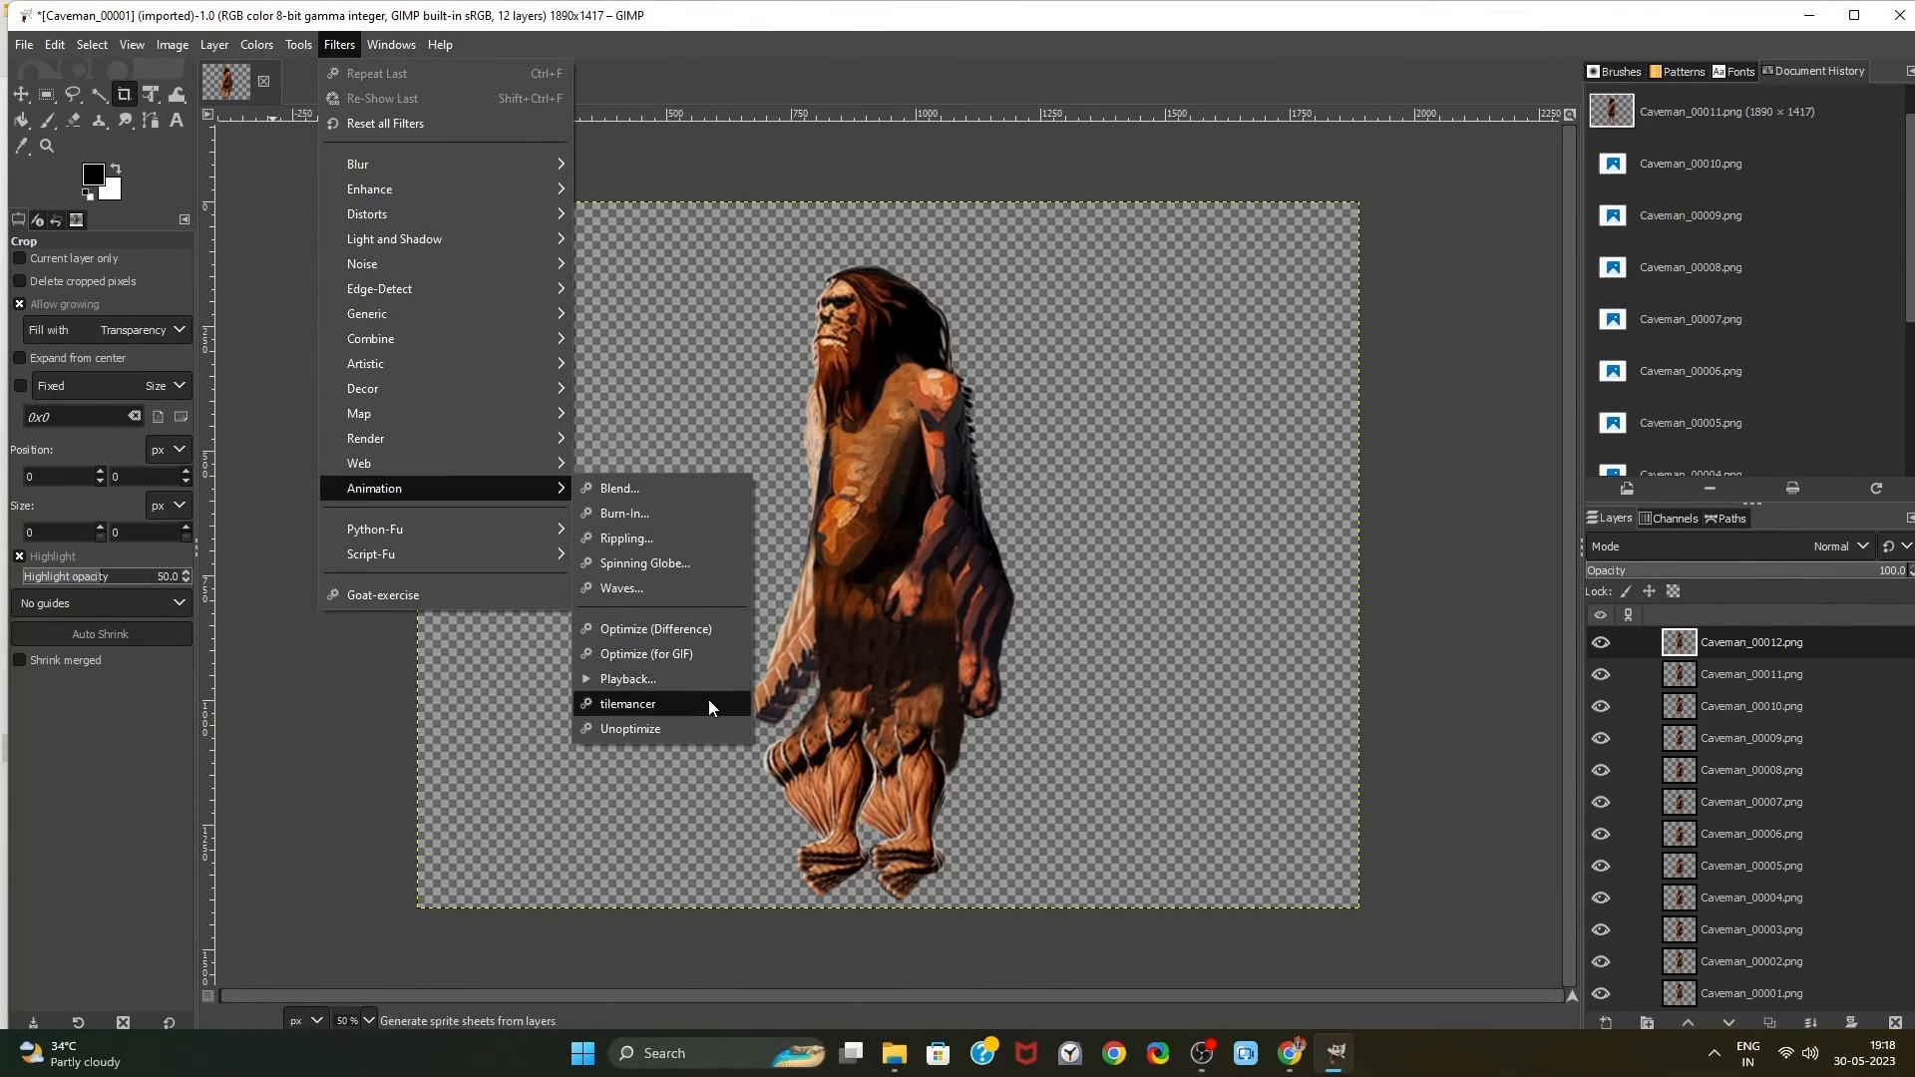
click(679, 704)
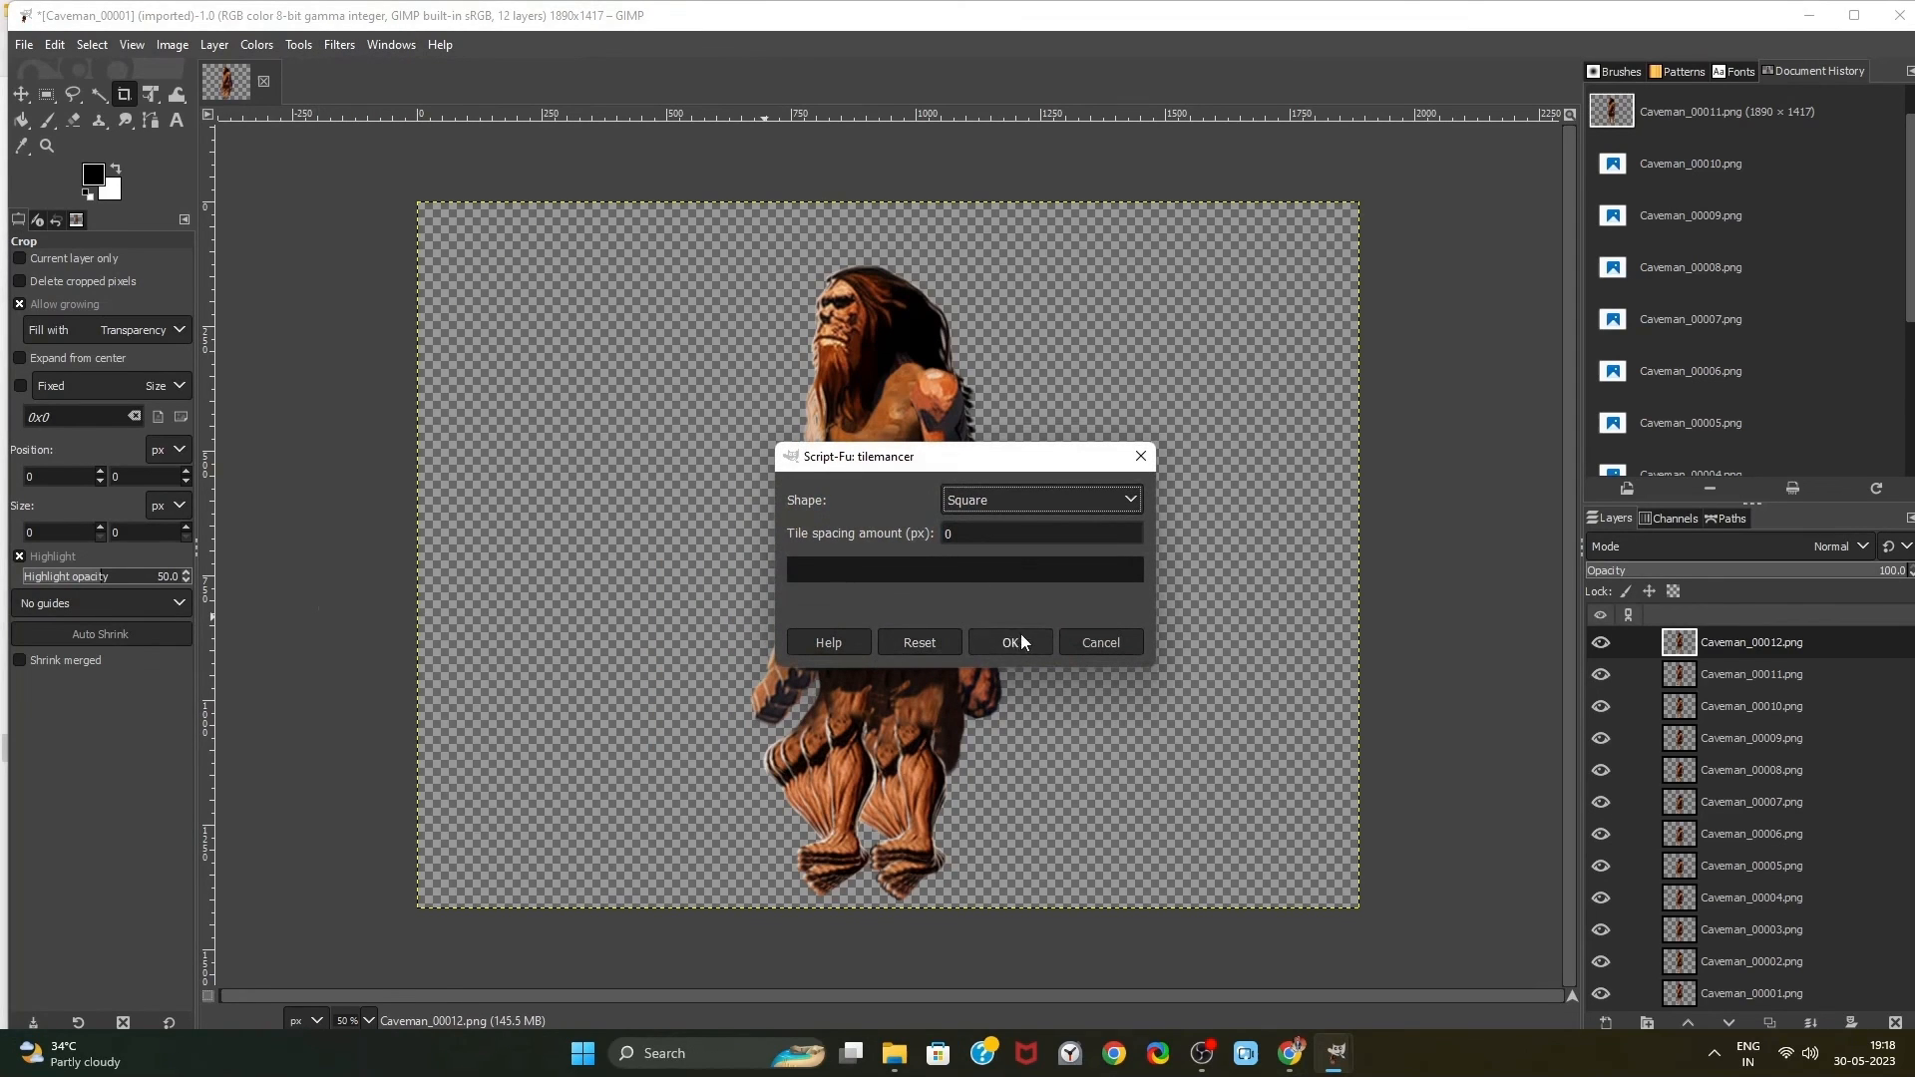
click(1010, 643)
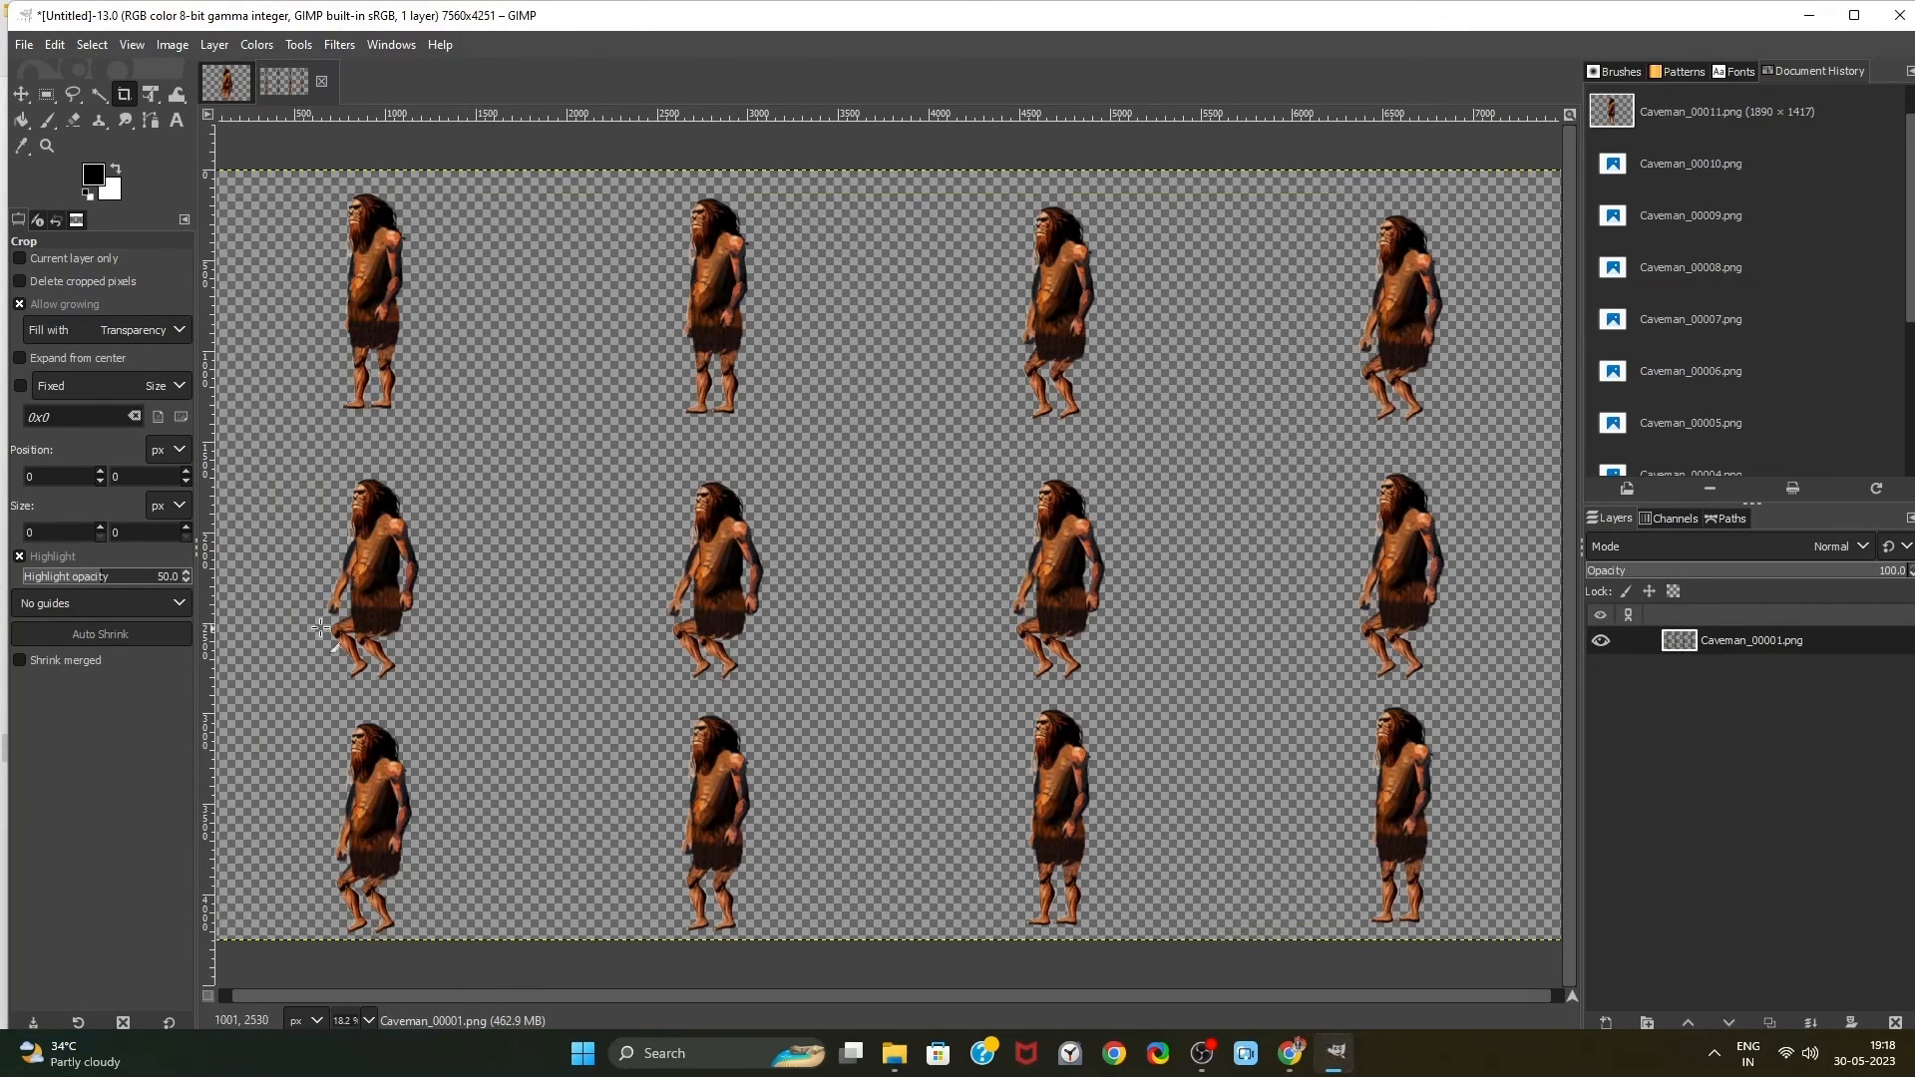
Start exporting the sprite sheet and create a folder named Spritesheet inside the Desktop's Demo folder as its destination
click(21, 45)
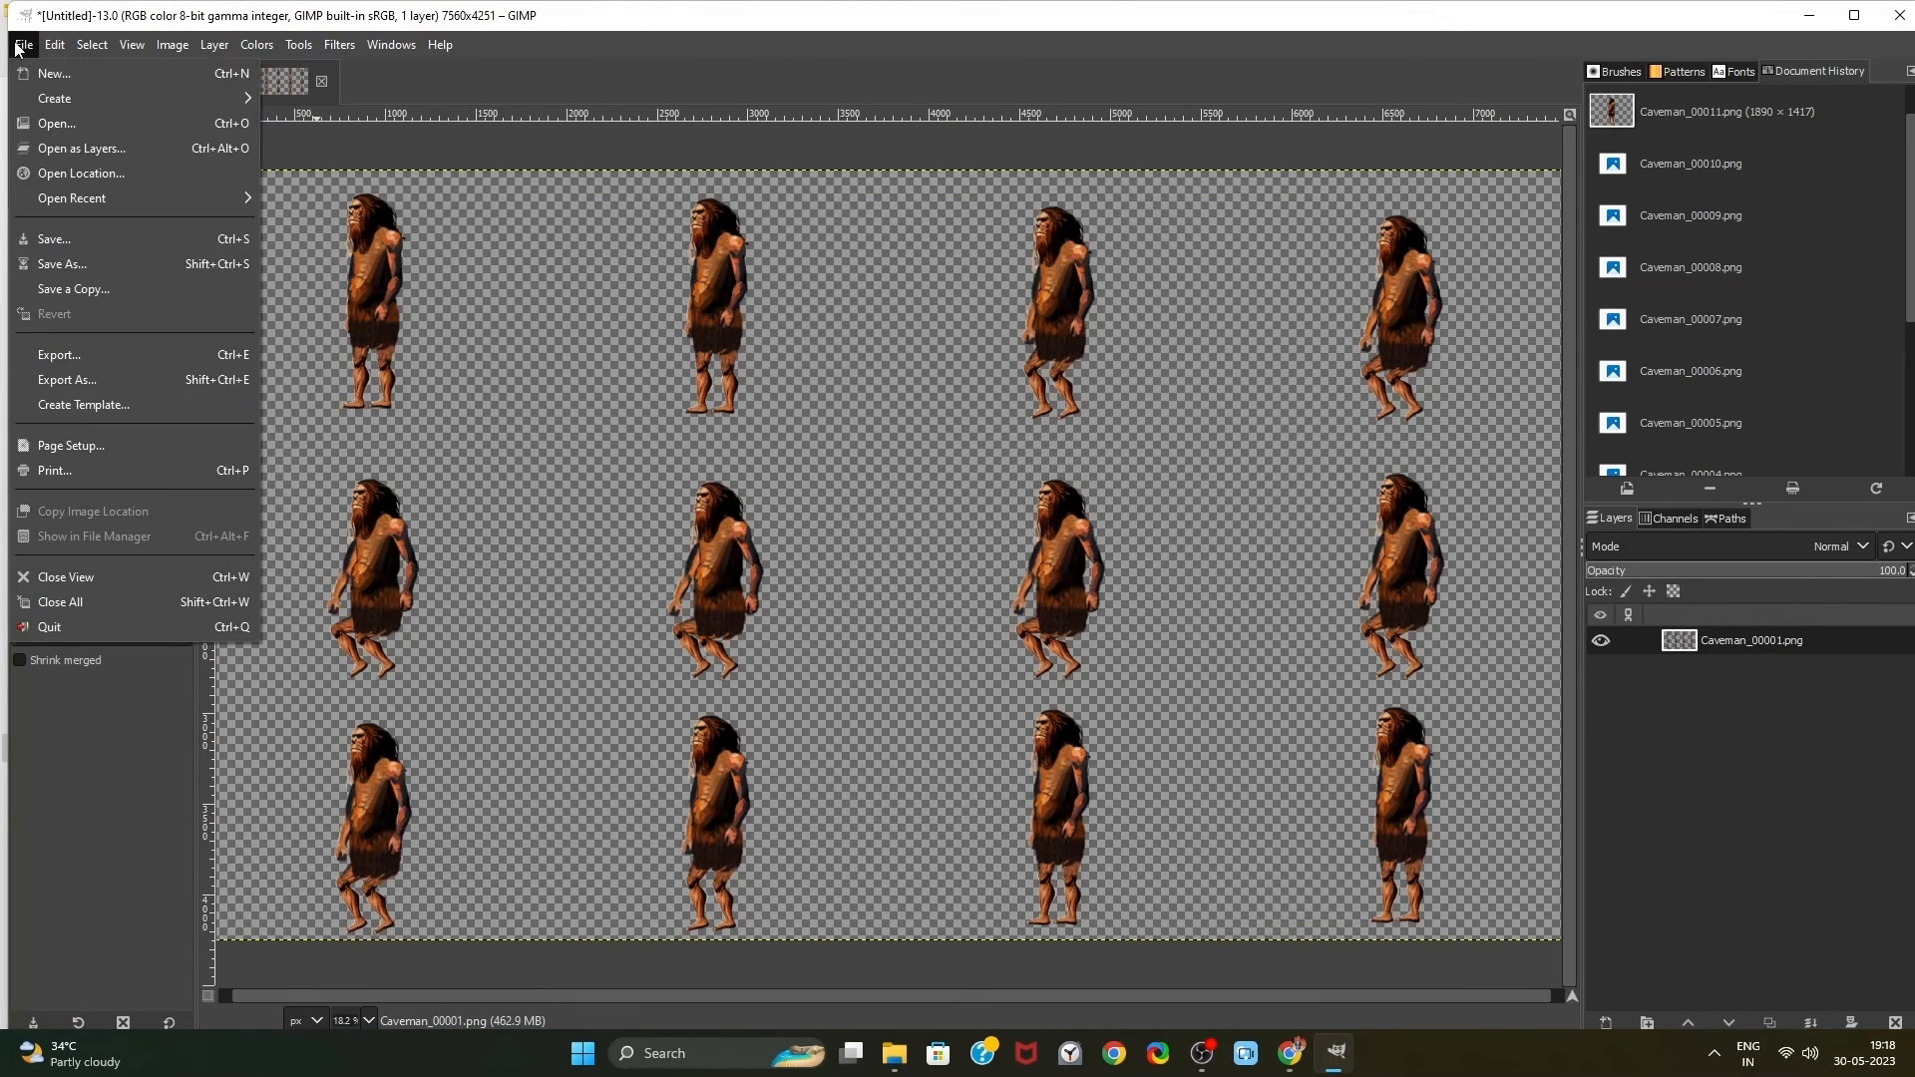
click(118, 381)
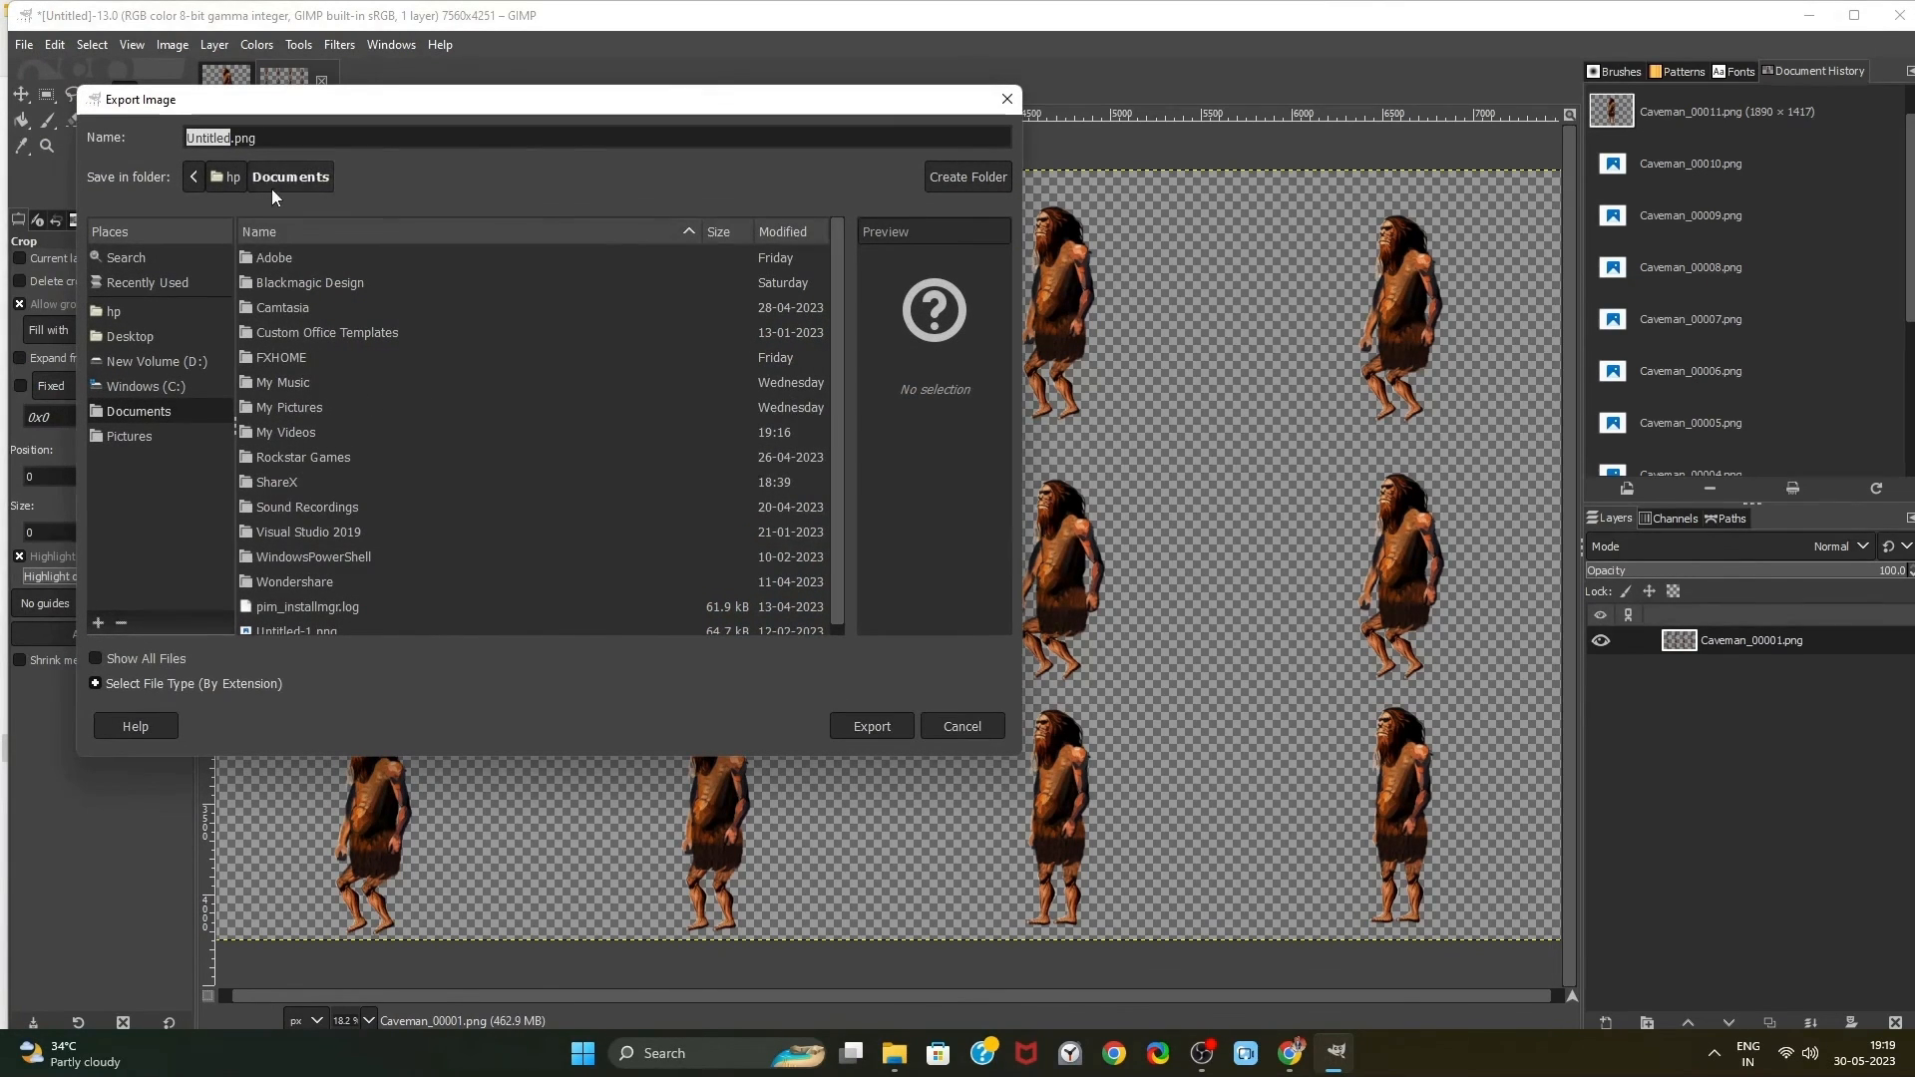
click(130, 336)
double_click(281, 306)
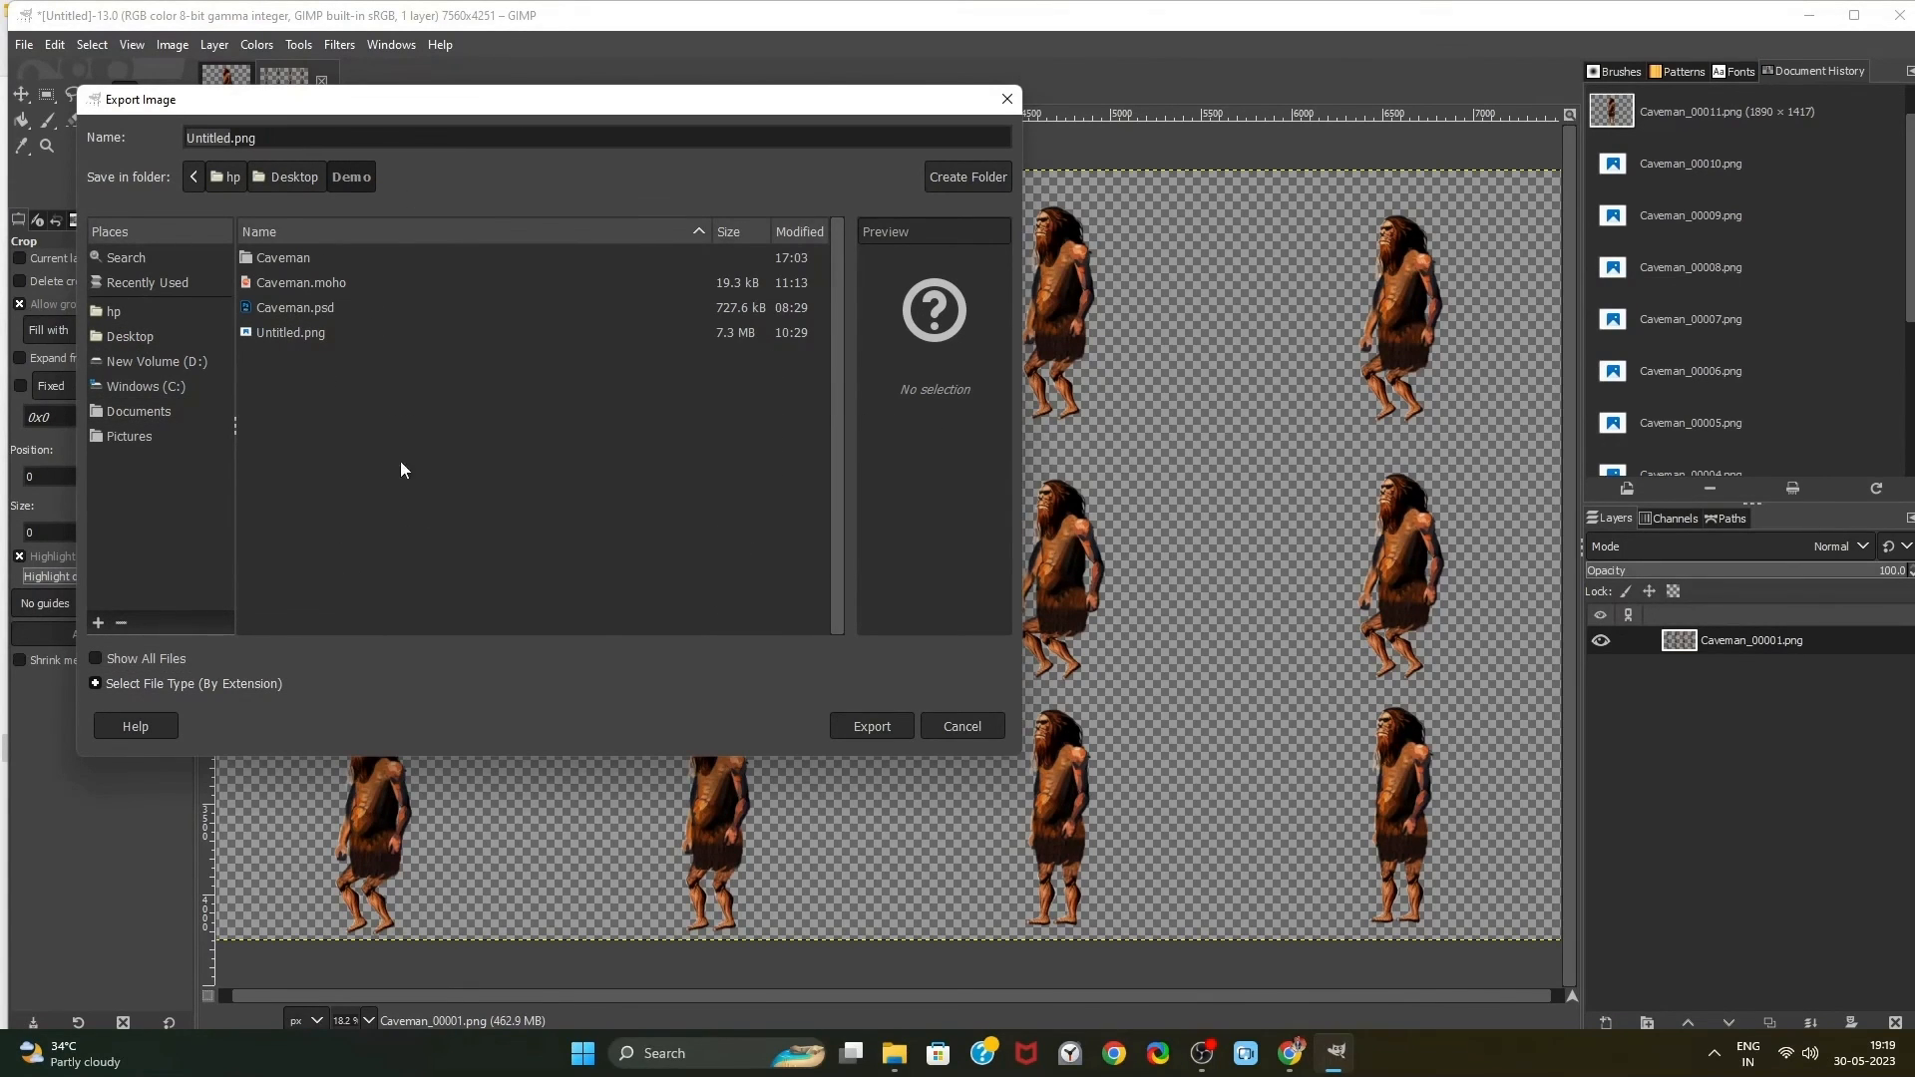
click(969, 177)
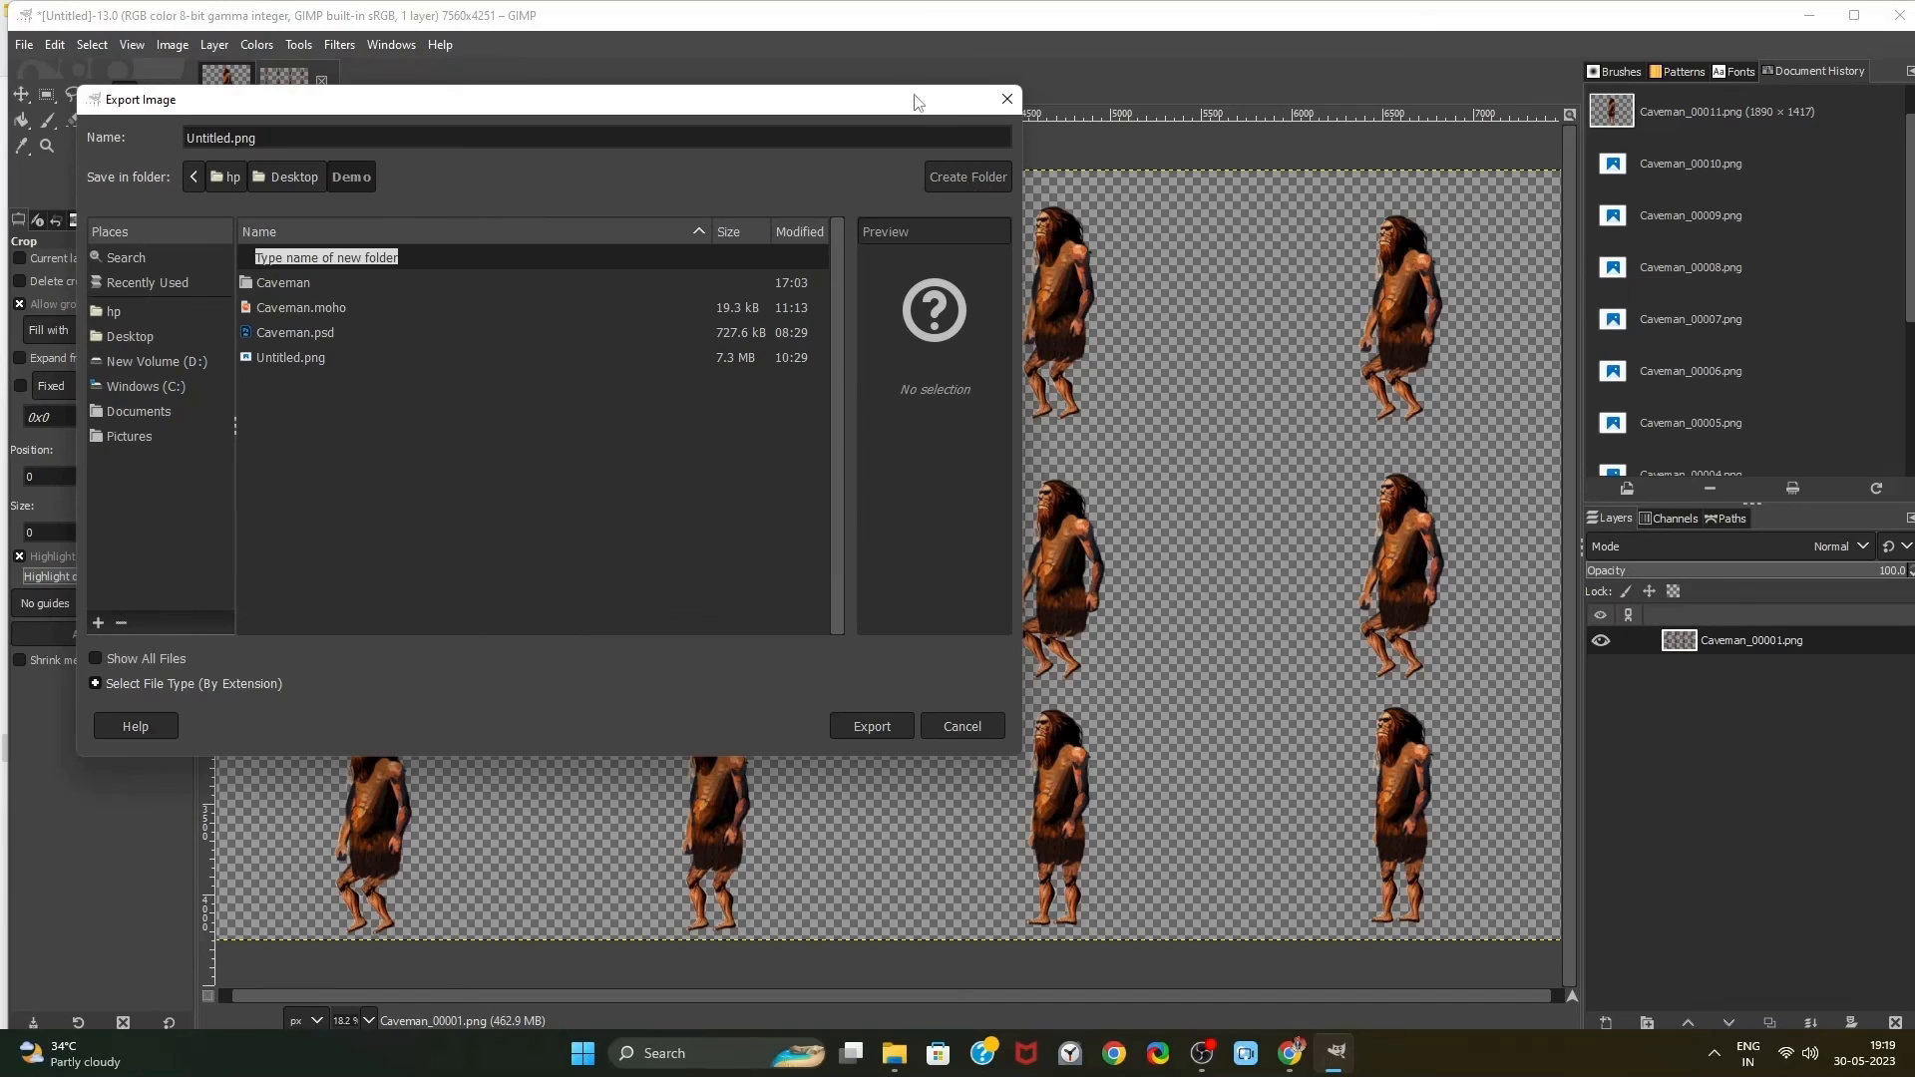
text(Spritesheet)
key(Return)
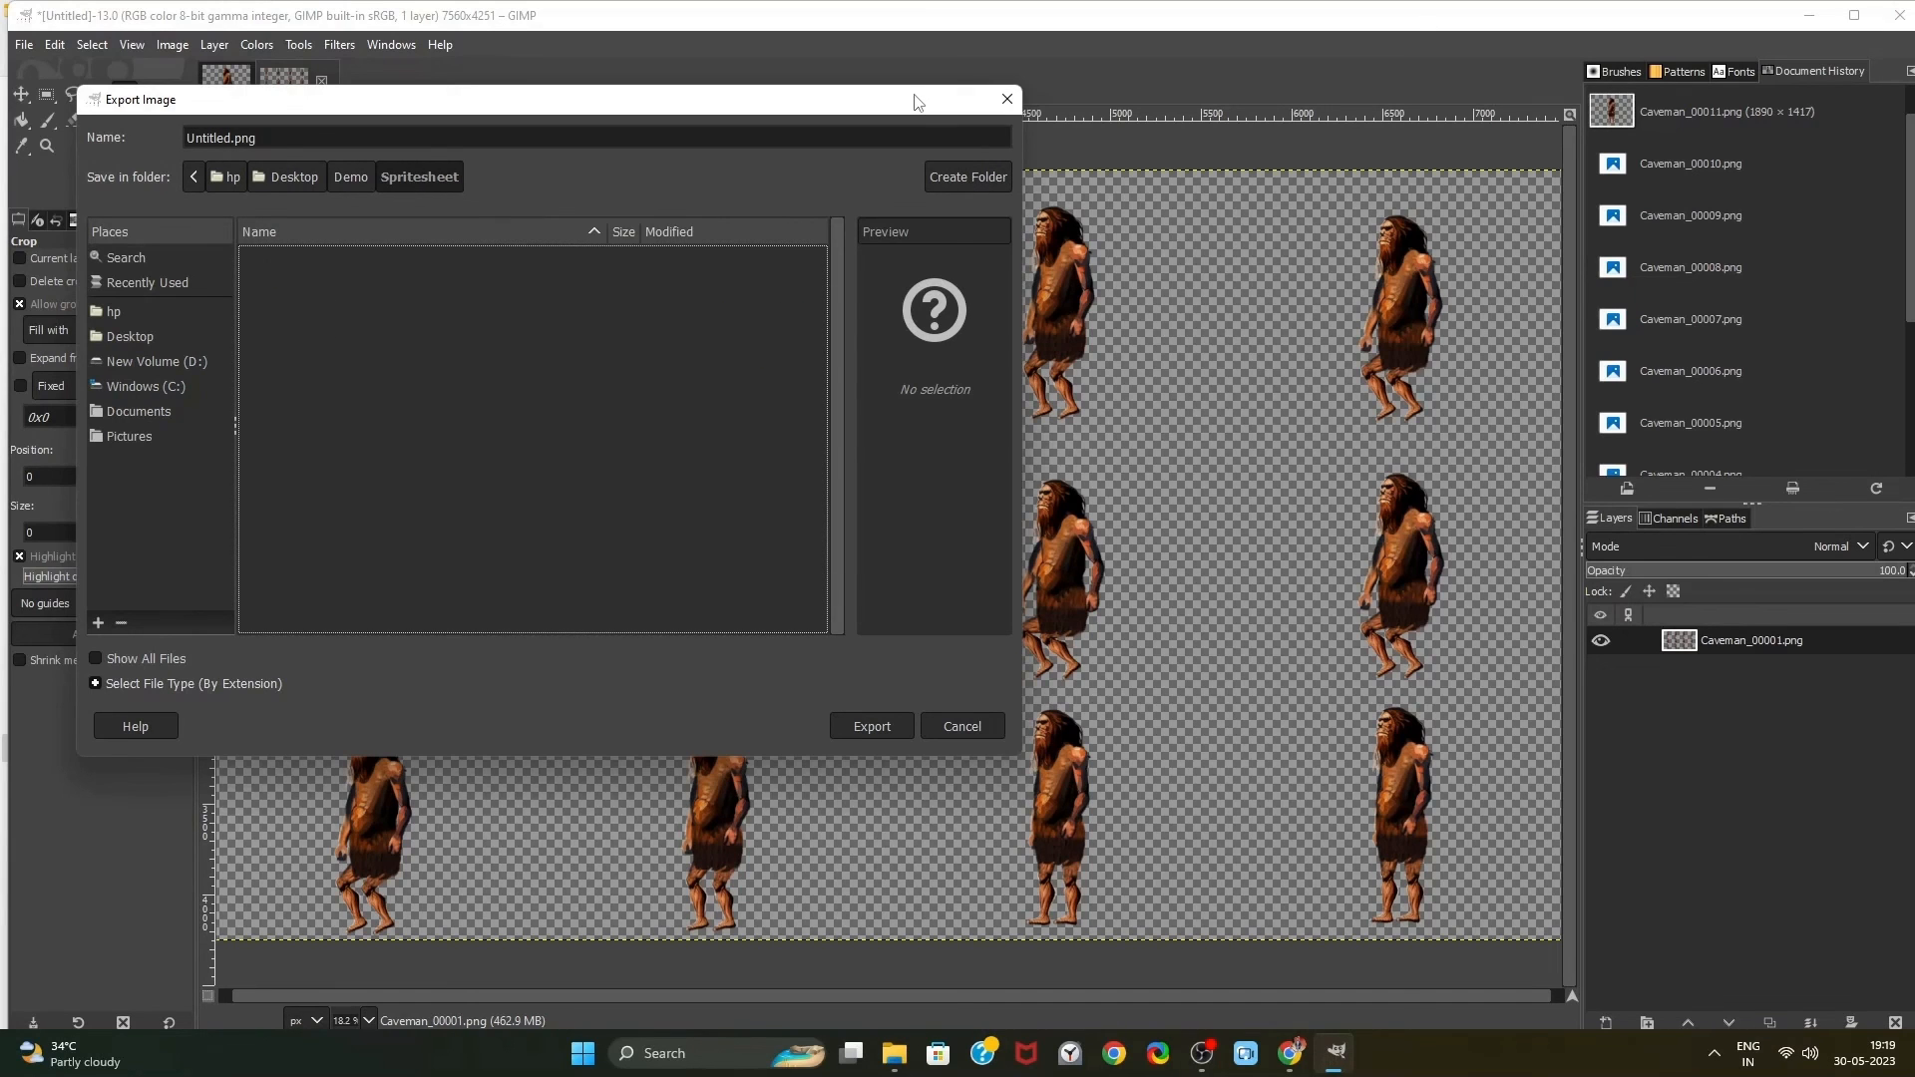
Export the sprite sheet as Untitled.png with the default PNG options, and open the exported image from the Spritesheet folder
click(870, 727)
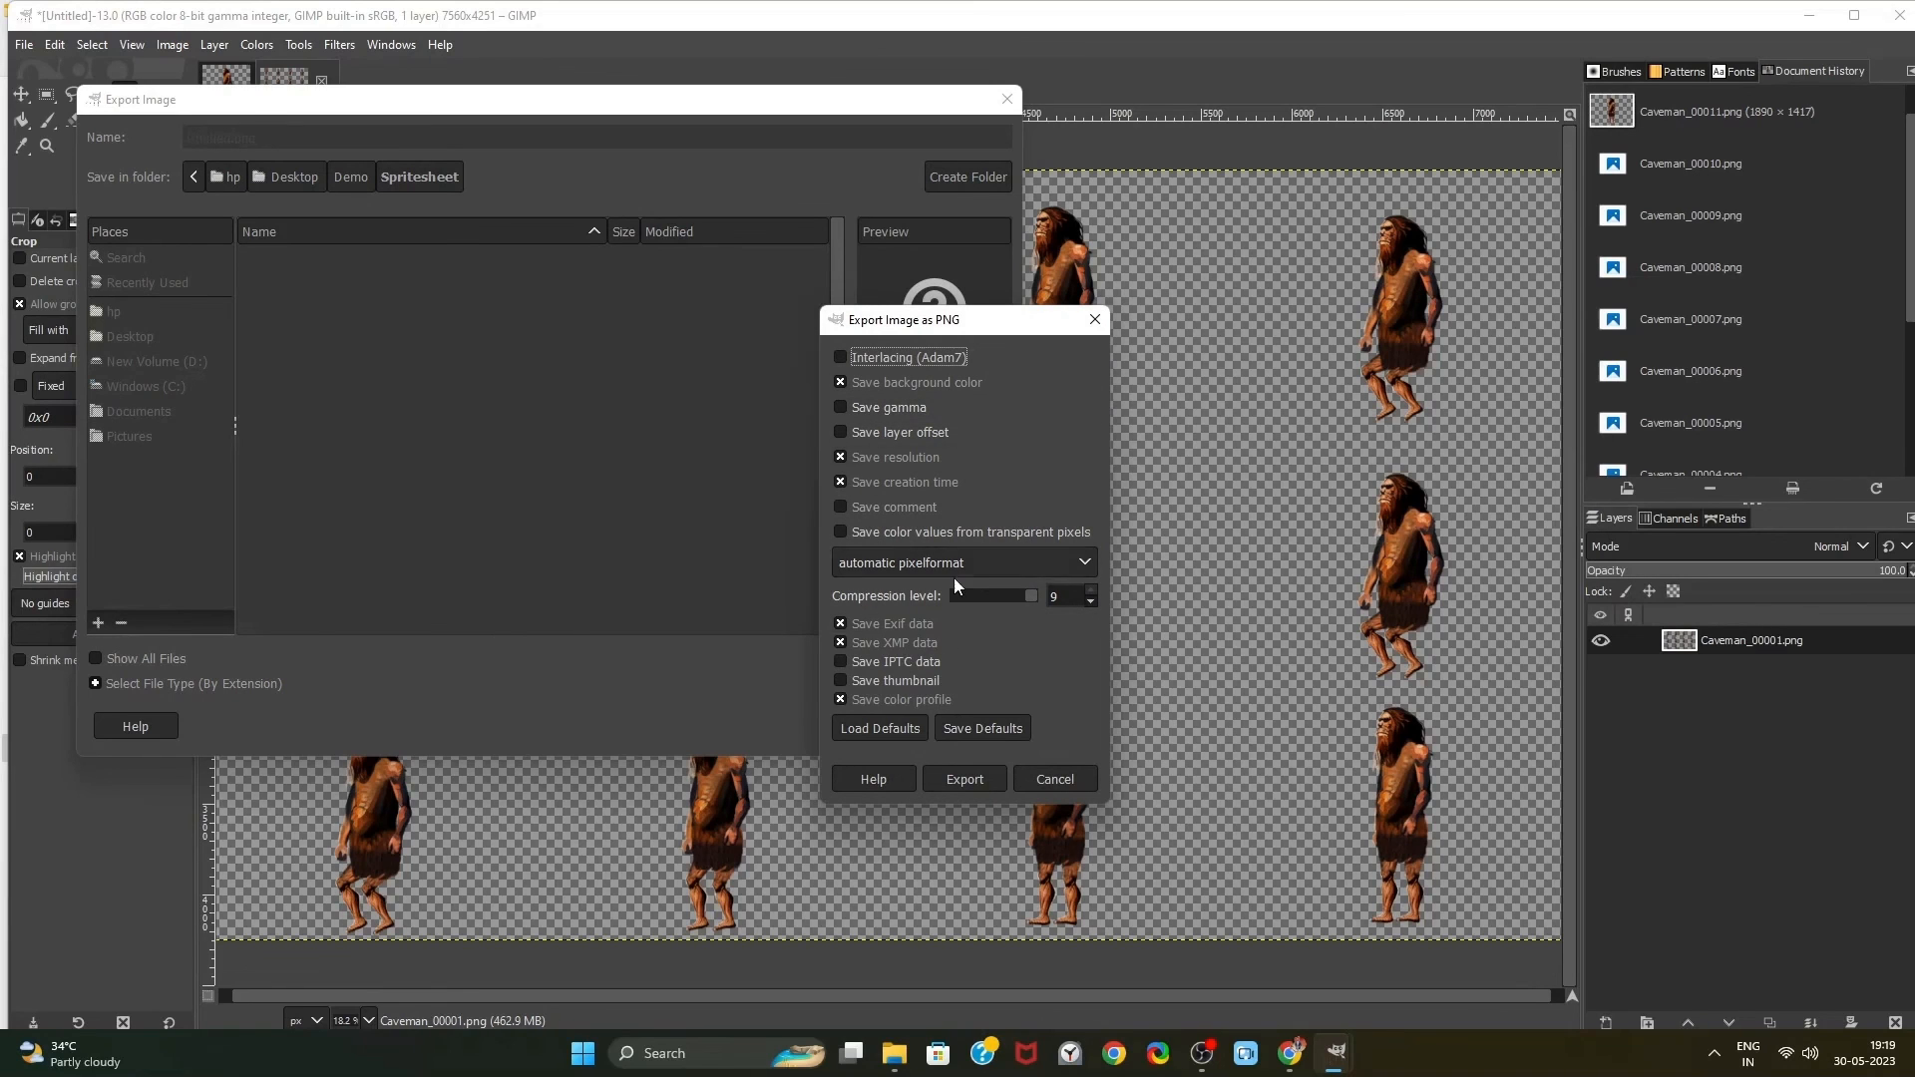
click(965, 779)
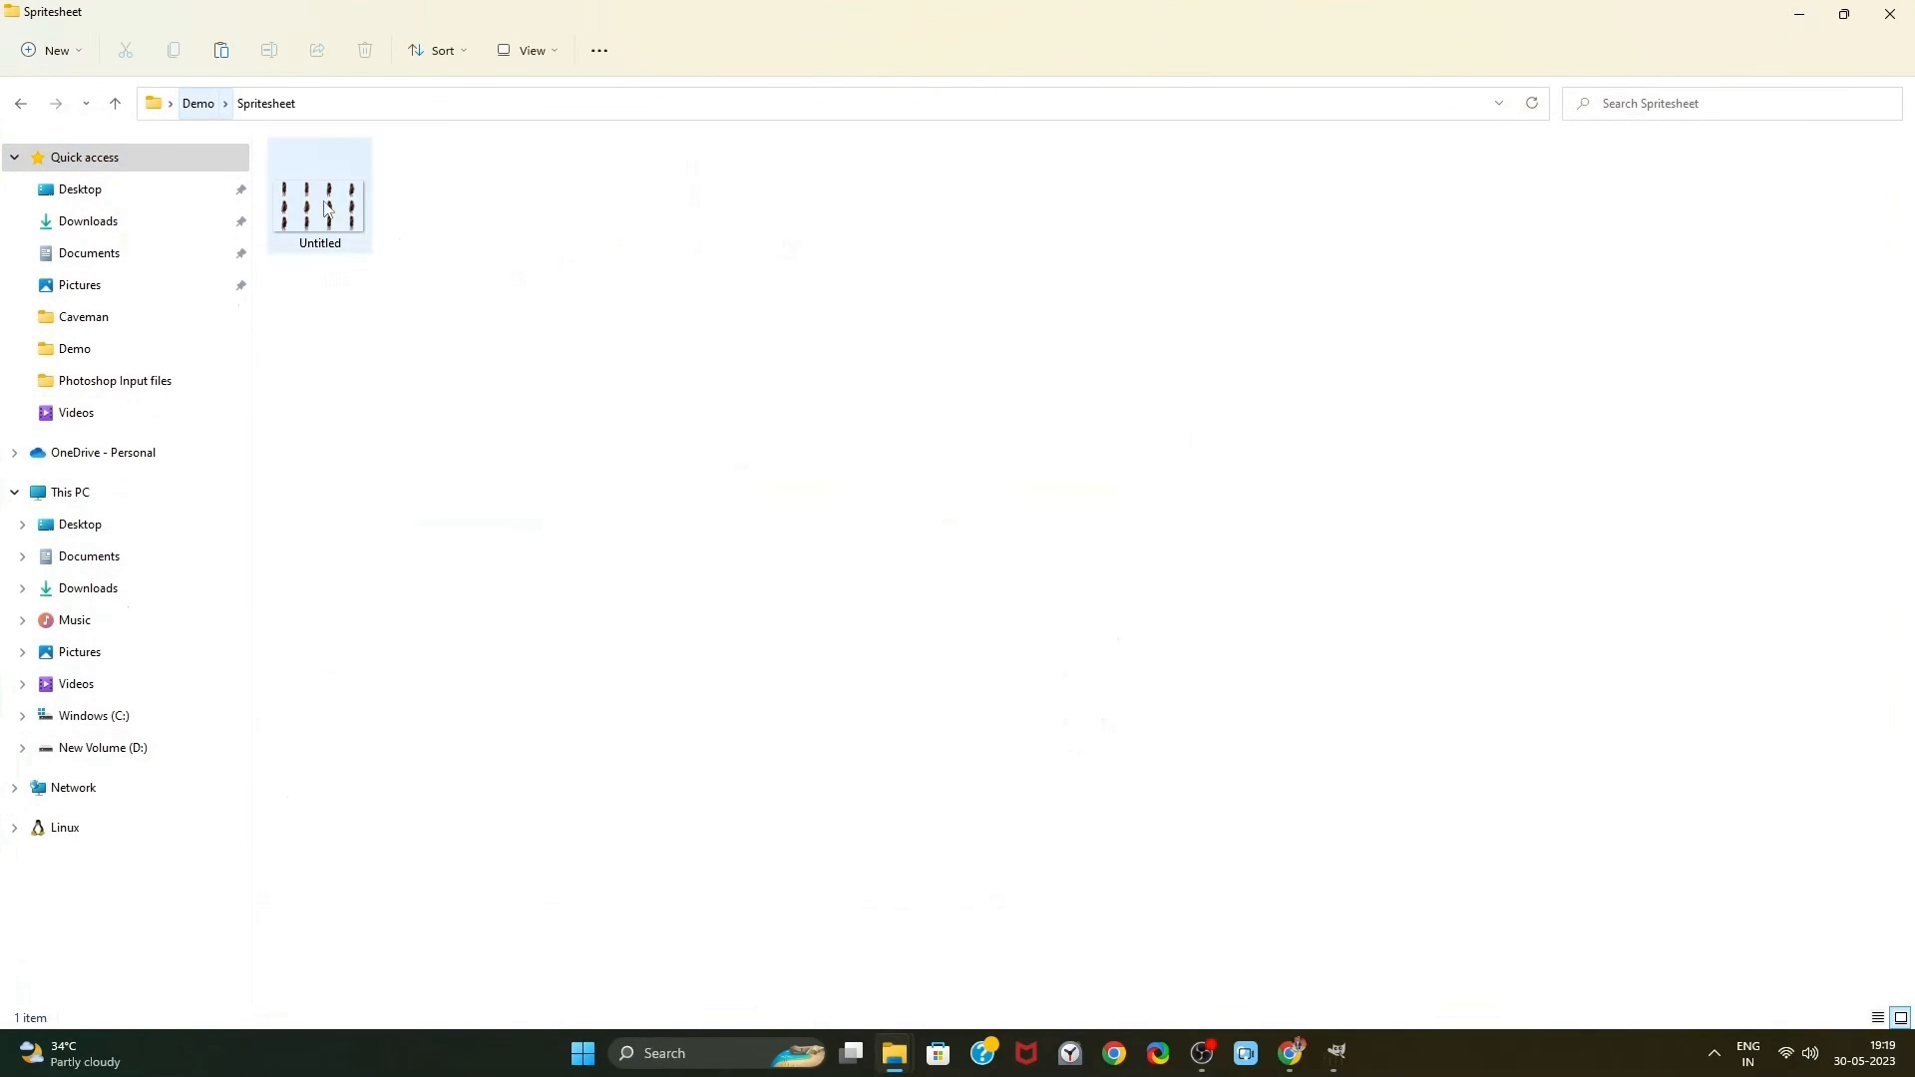
double_click(347, 230)
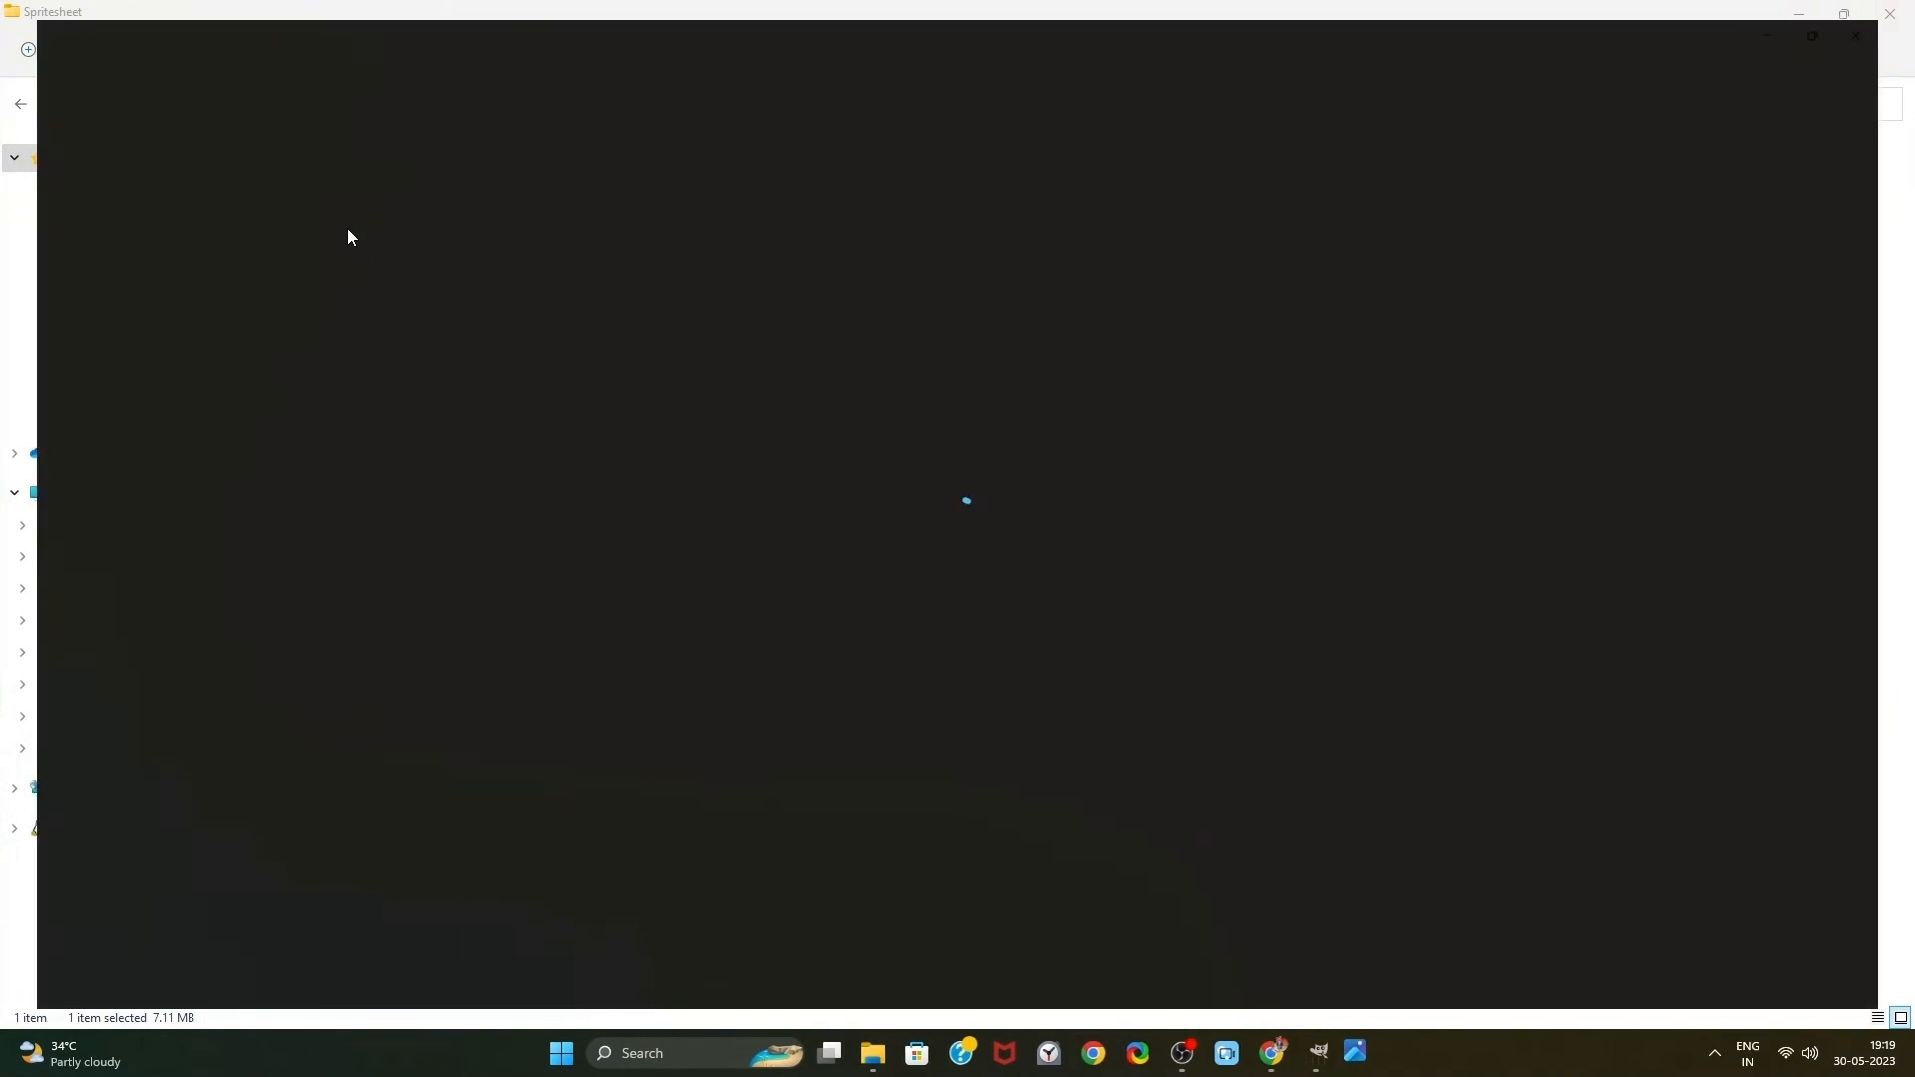